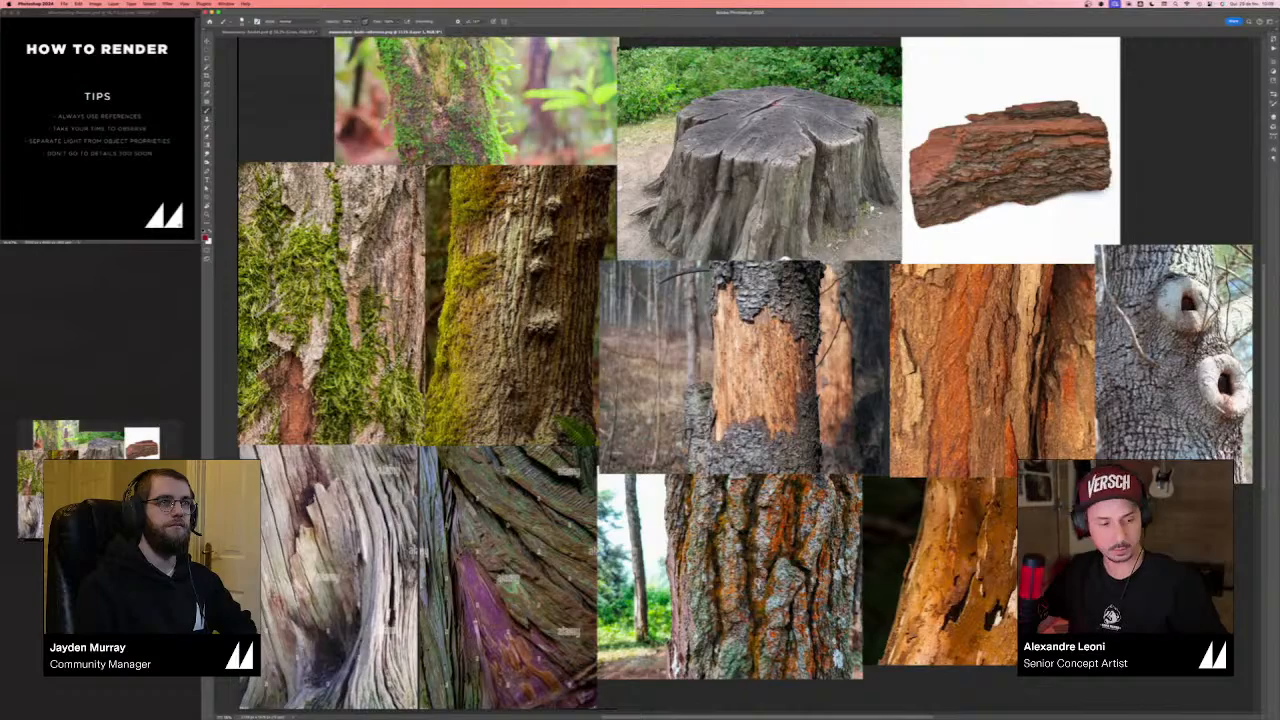
- Examine the lichen-covered bark photo up close, then compare it with the other bark references on the full sheet
scroll(751, 582, "up", 5)
left_click_drag(710, 575, 704, 452)
scroll(670, 600, "up", 4)
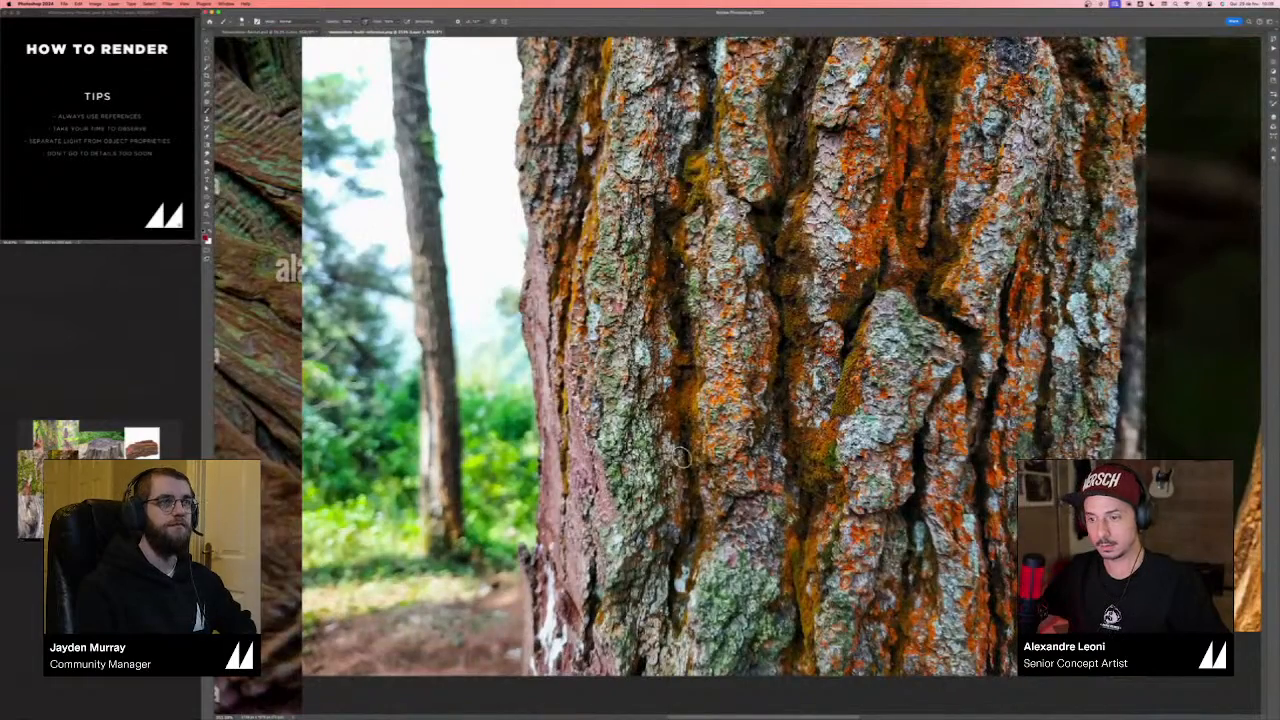
scroll(680, 455, "down", 2)
scroll(670, 410, "down", 1)
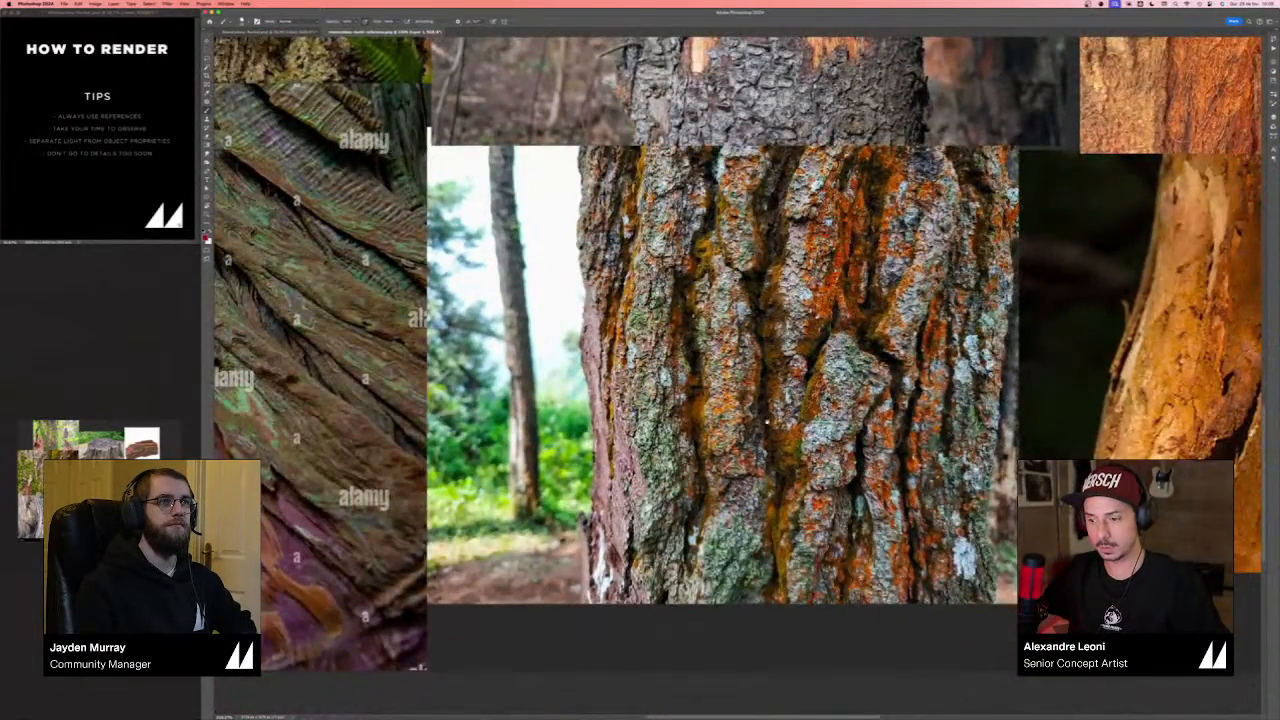
scroll(672, 410, "down", 3)
scroll(768, 411, "down", 1)
left_click_drag(824, 406, 810, 524)
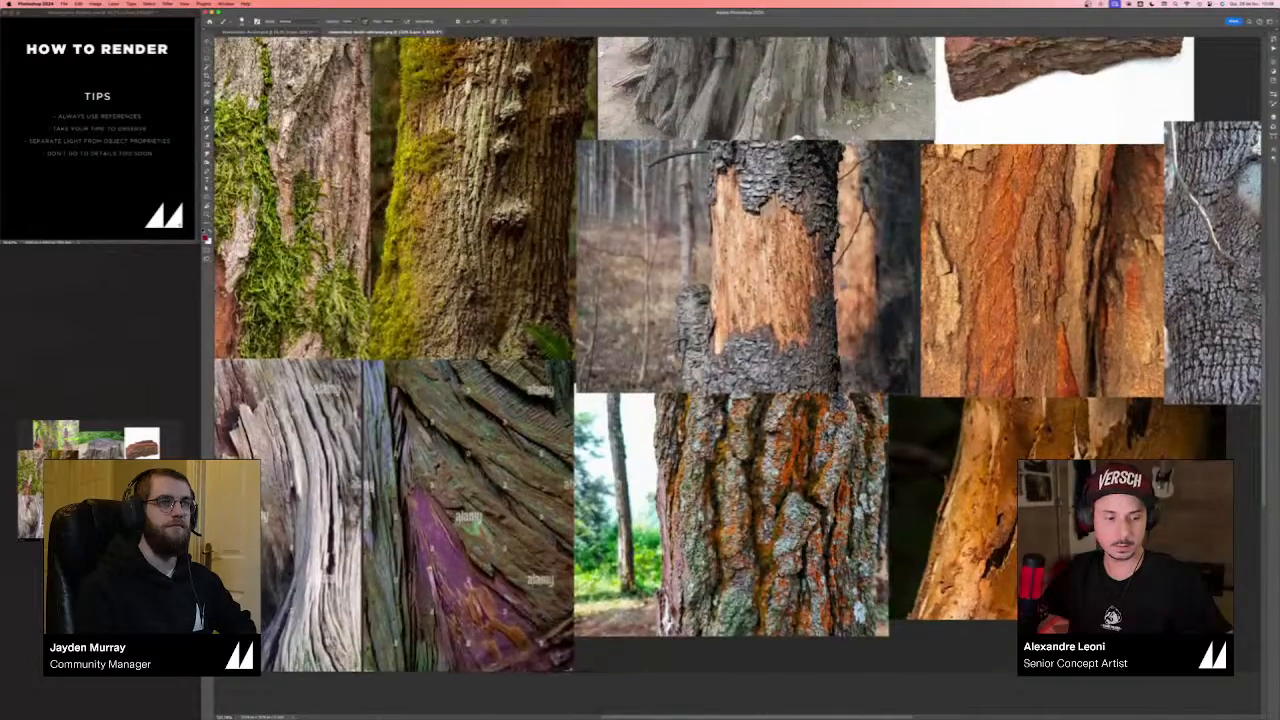
key("super+0")
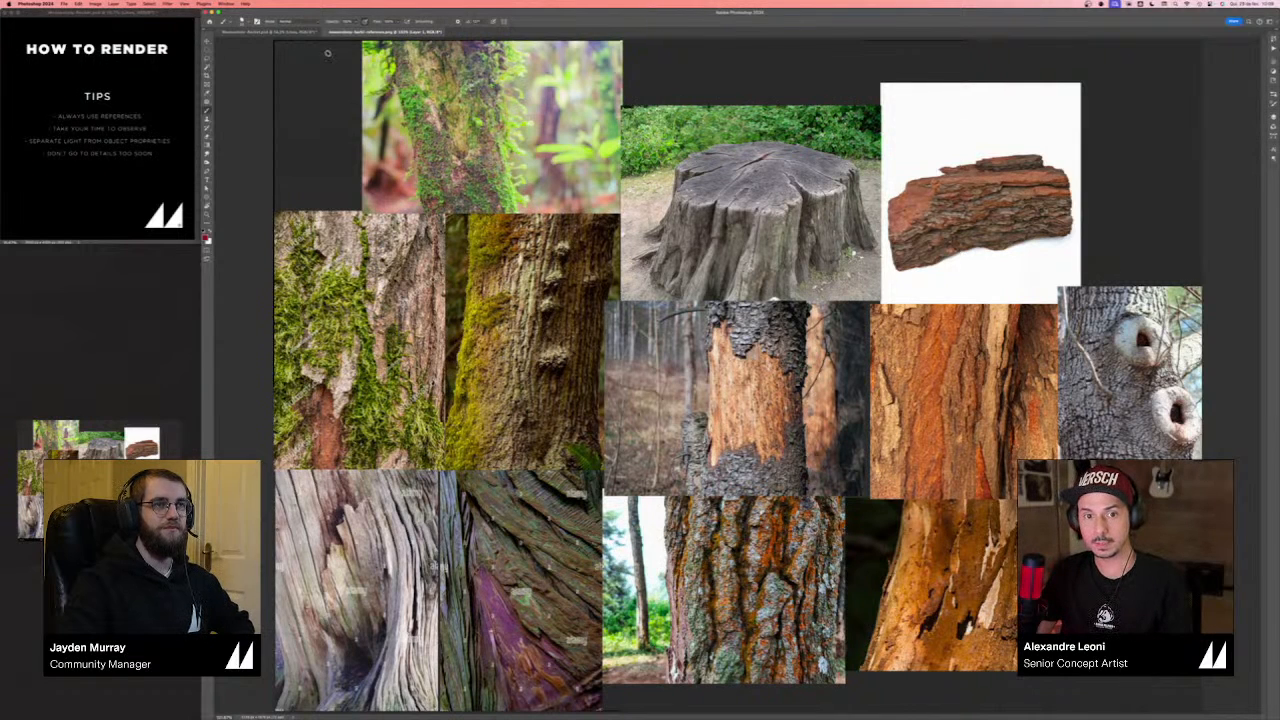
- Switch to the rocket document and hide the tips slide layer covering the rocket drawing
left_click(284, 32)
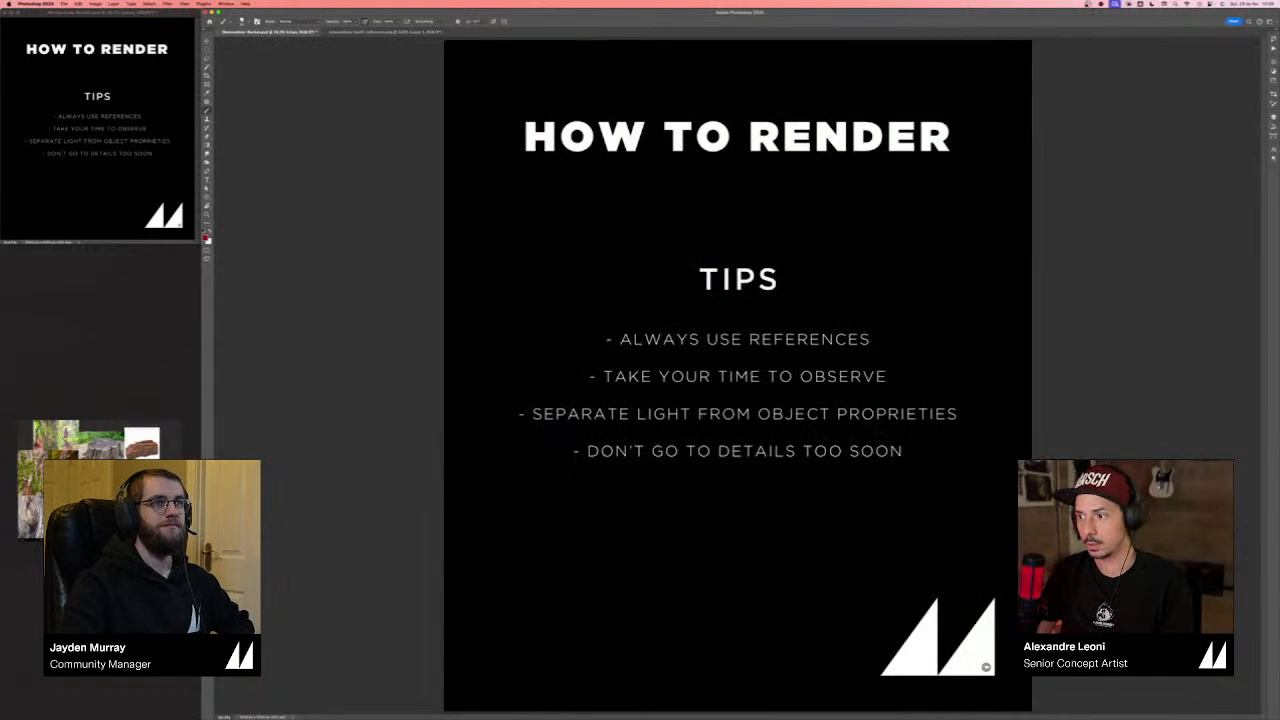
left_click(1273, 121)
left_click(1134, 160)
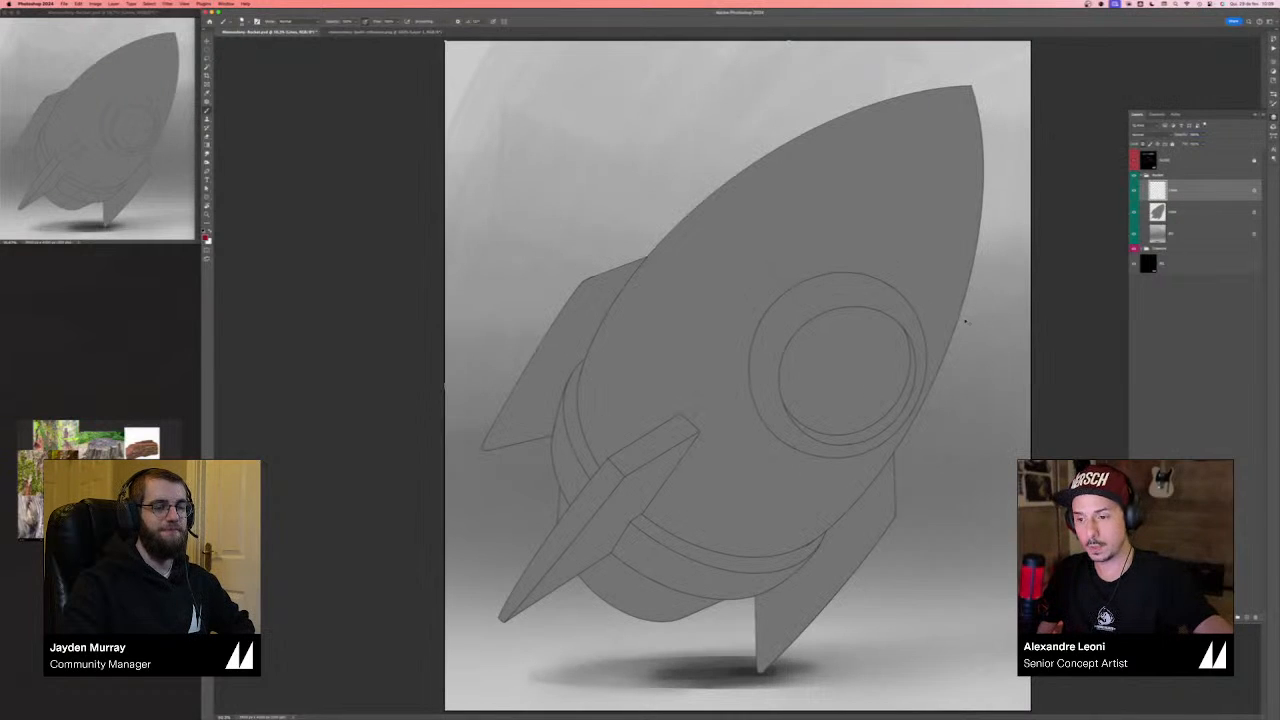
key("super+minus")
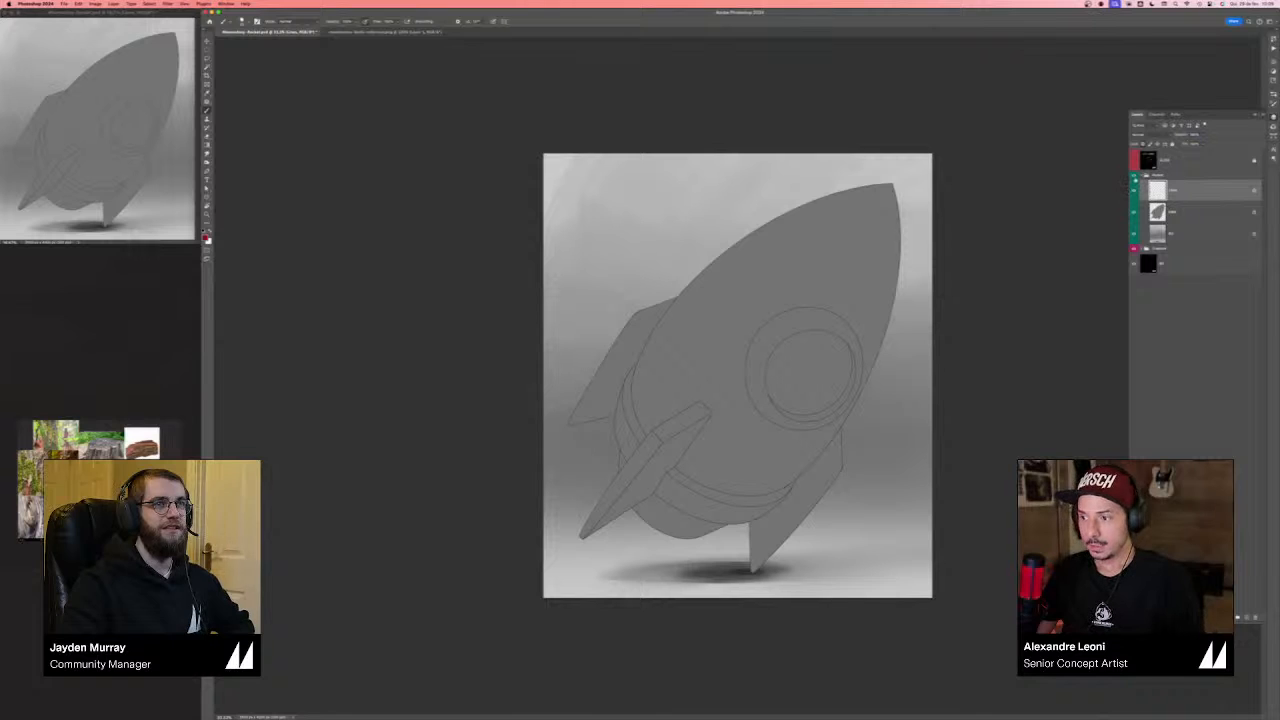
- Hide the rocket group to view the tree creature drawing, and select the creature's group
left_click(1134, 176)
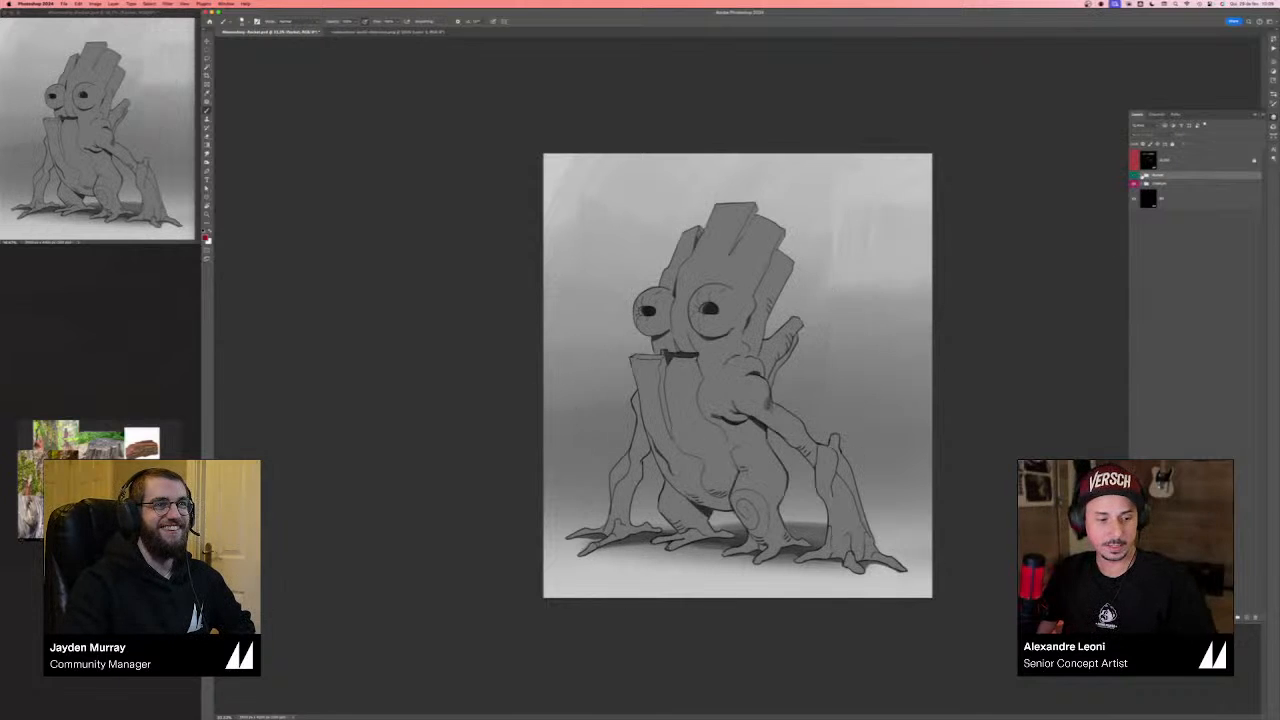
key("super+plus")
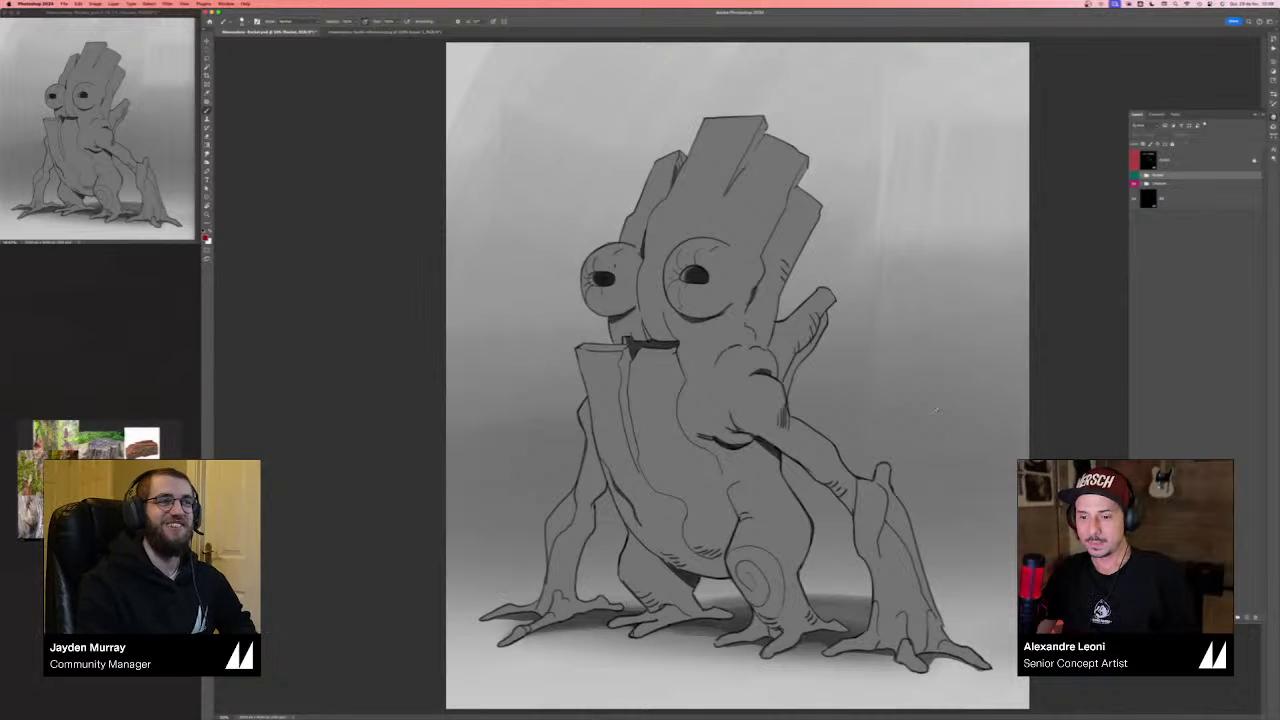
left_click(1181, 186)
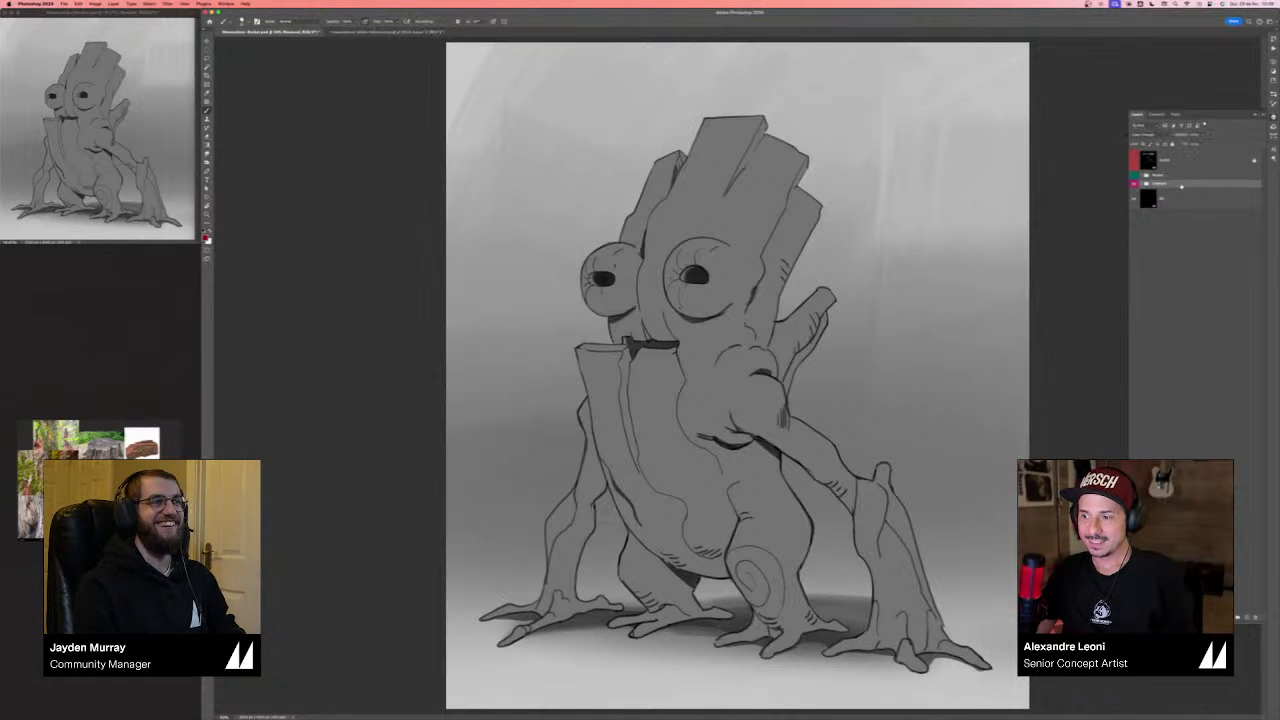
left_click(1181, 187)
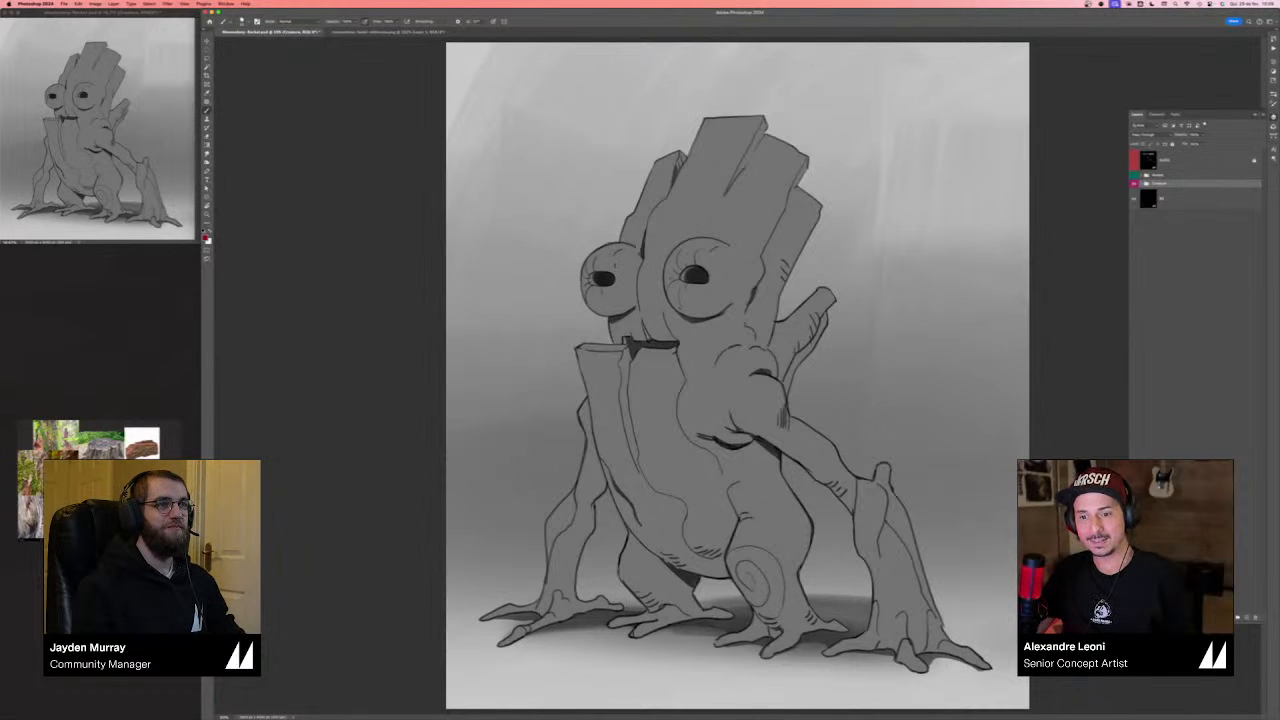
- Return to the bark reference sheet, hide the layer list and examine the knotholes on the grey trunk photo
key("super+Tab")
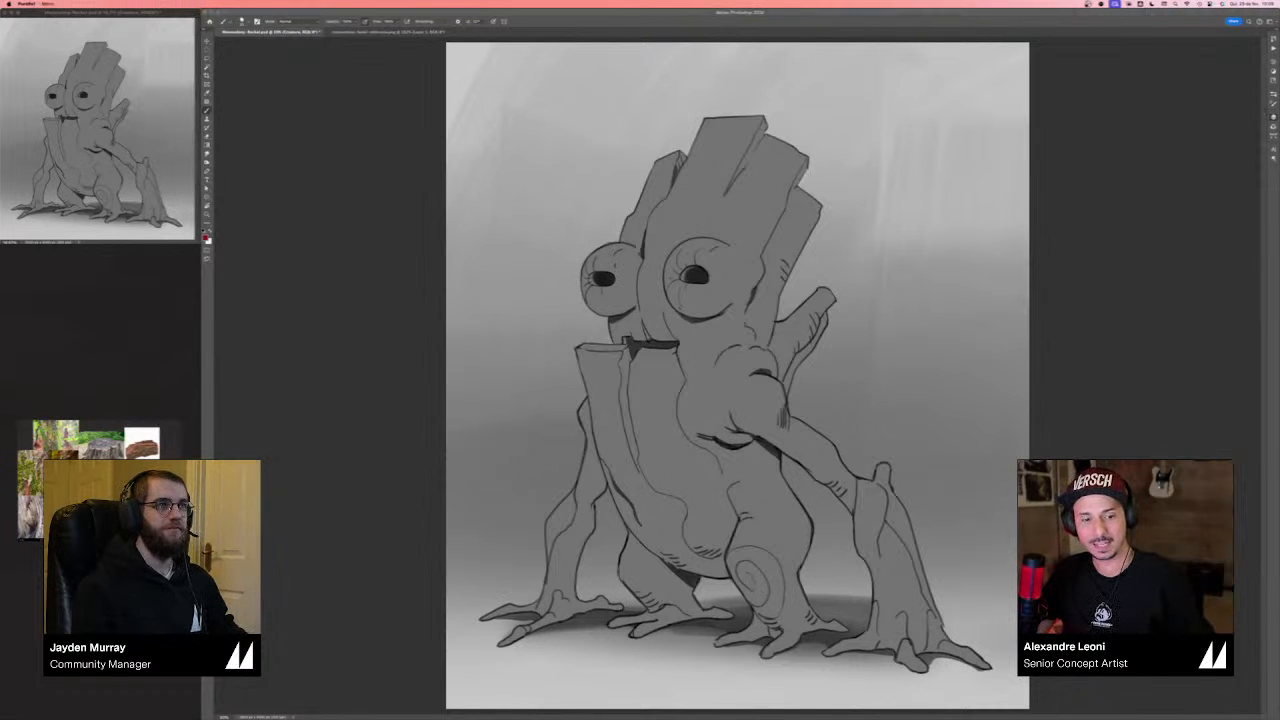
left_click(375, 31)
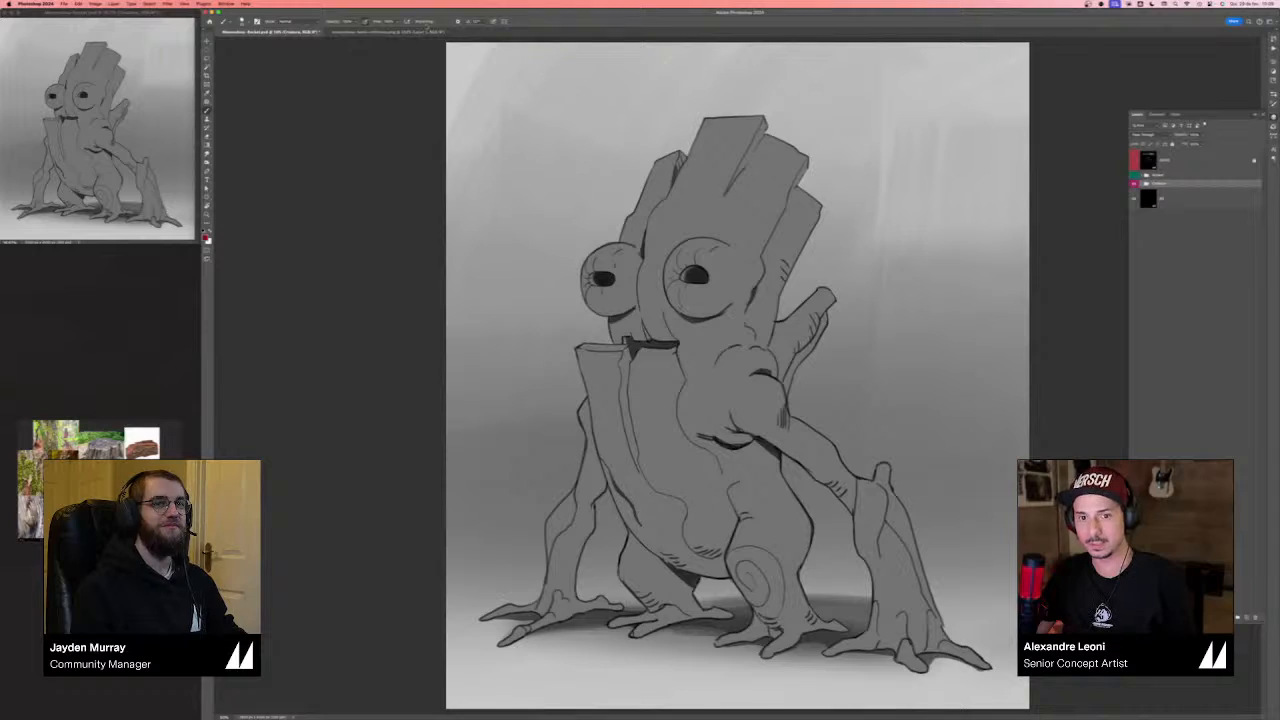
left_click(427, 31)
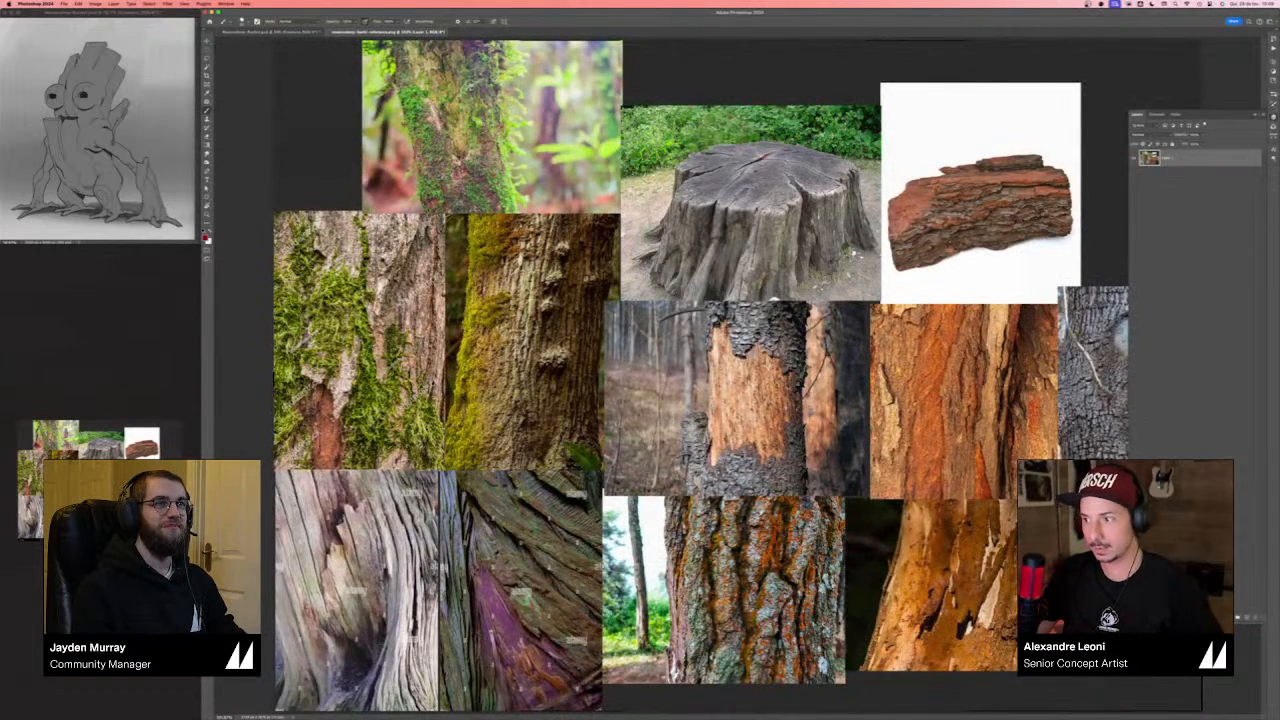
key("F7")
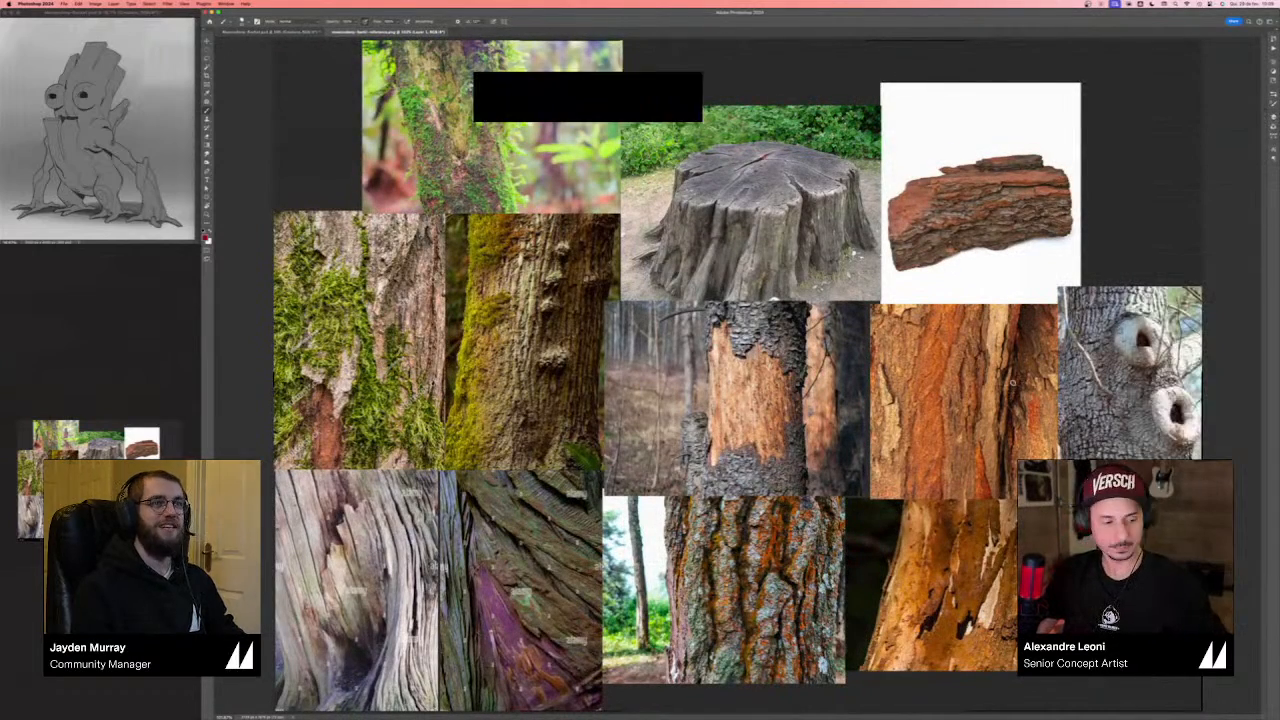
left_click_drag(1013, 383, 709, 386)
left_click_drag(1009, 407, 855, 409)
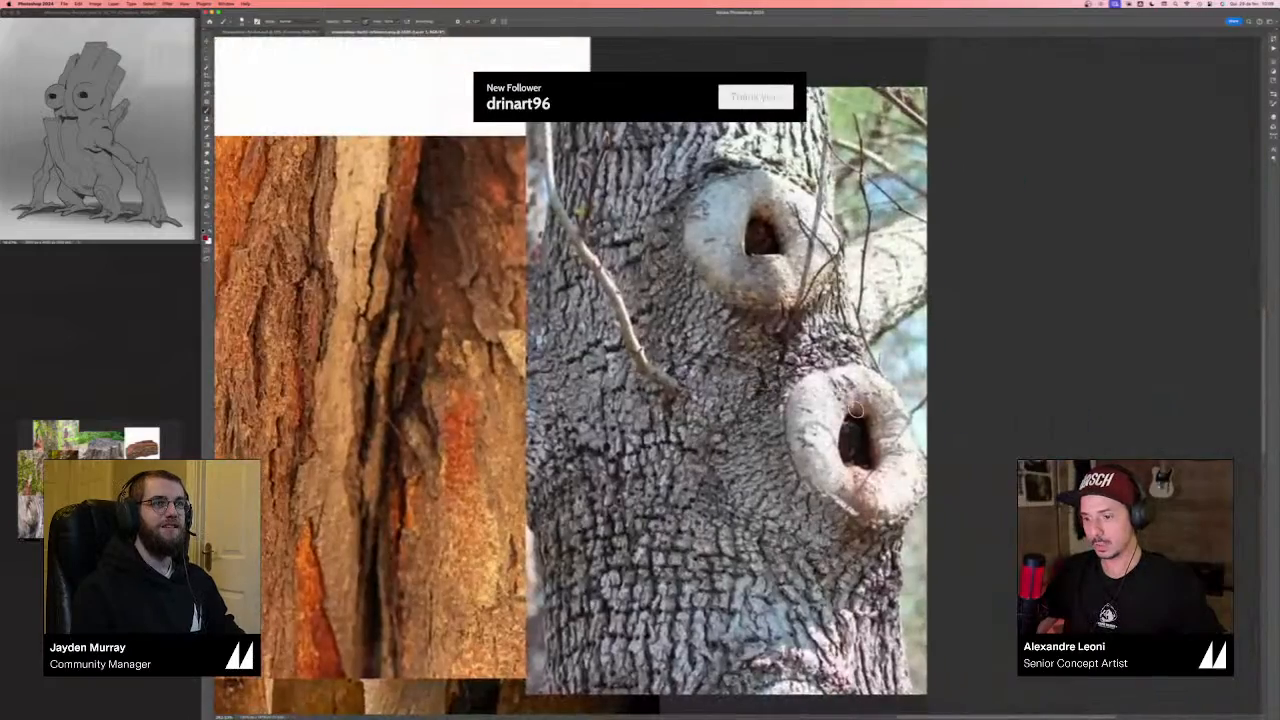
scroll(856, 410, "down", 5)
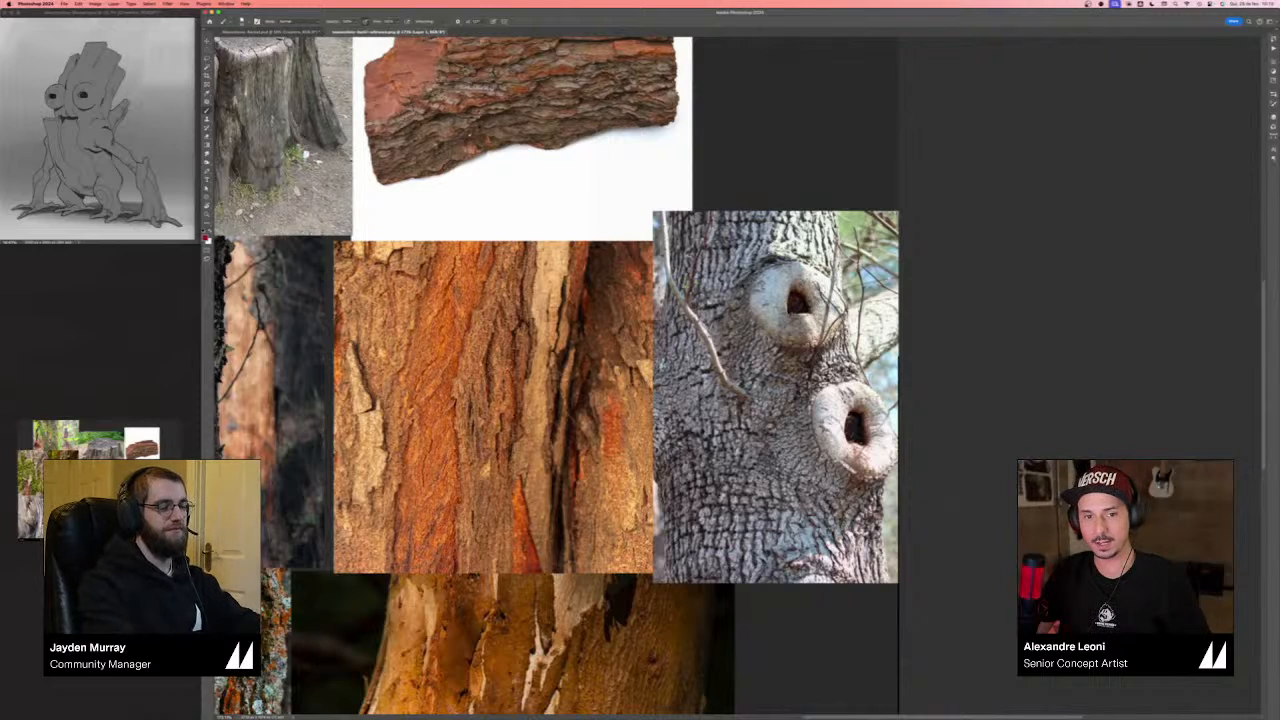
- Compare the tree creature drawing with the complete sheet of bark references
left_click(281, 32)
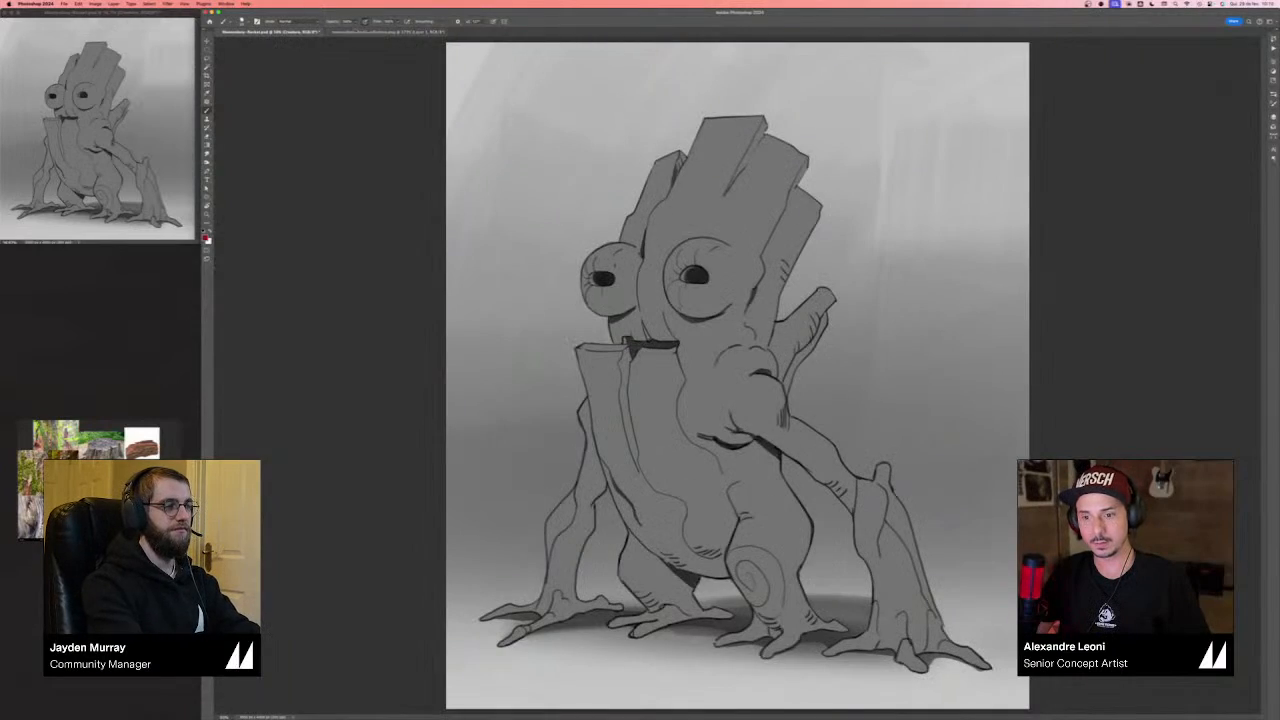
key("ctrl+Tab")
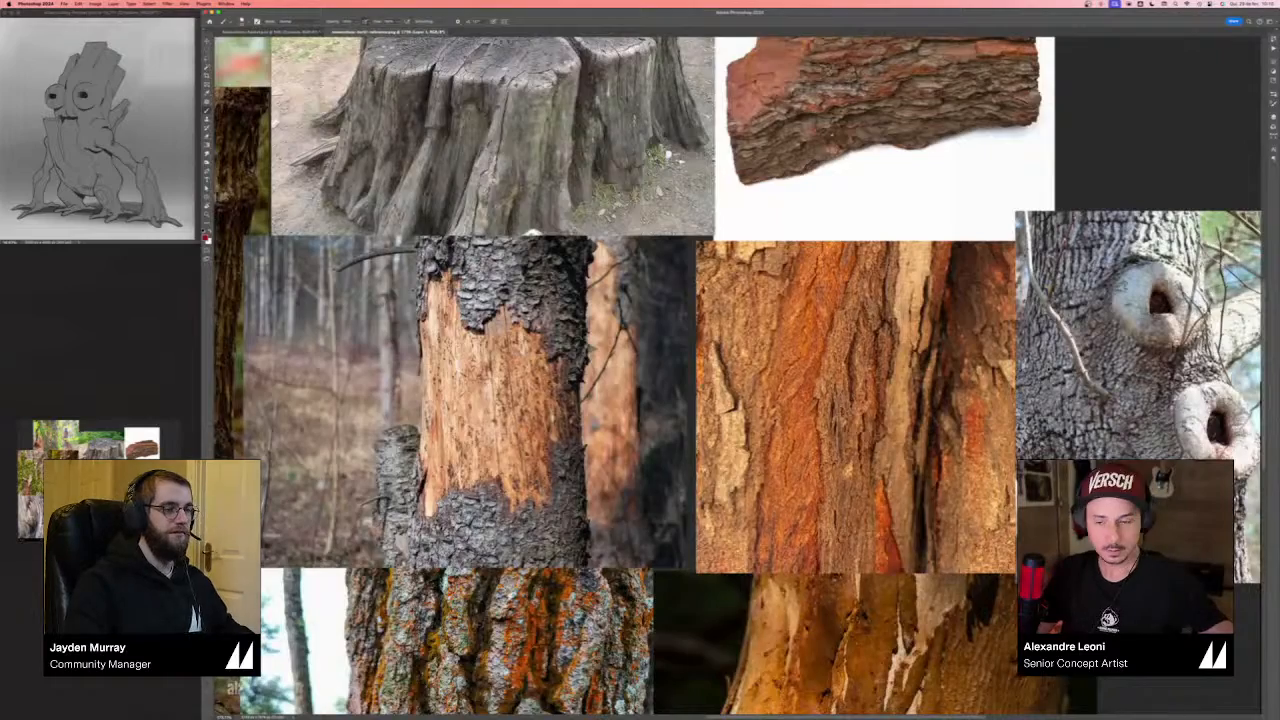
key("ctrl+0")
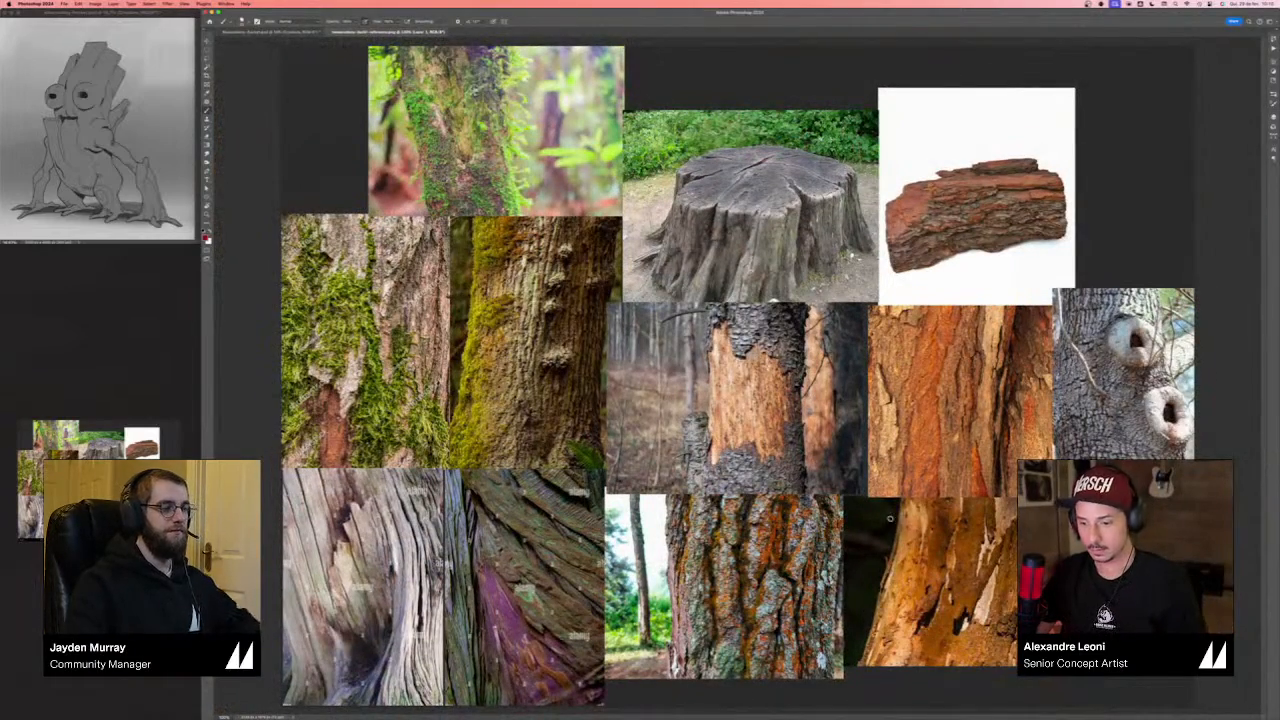
key("ctrl+Tab")
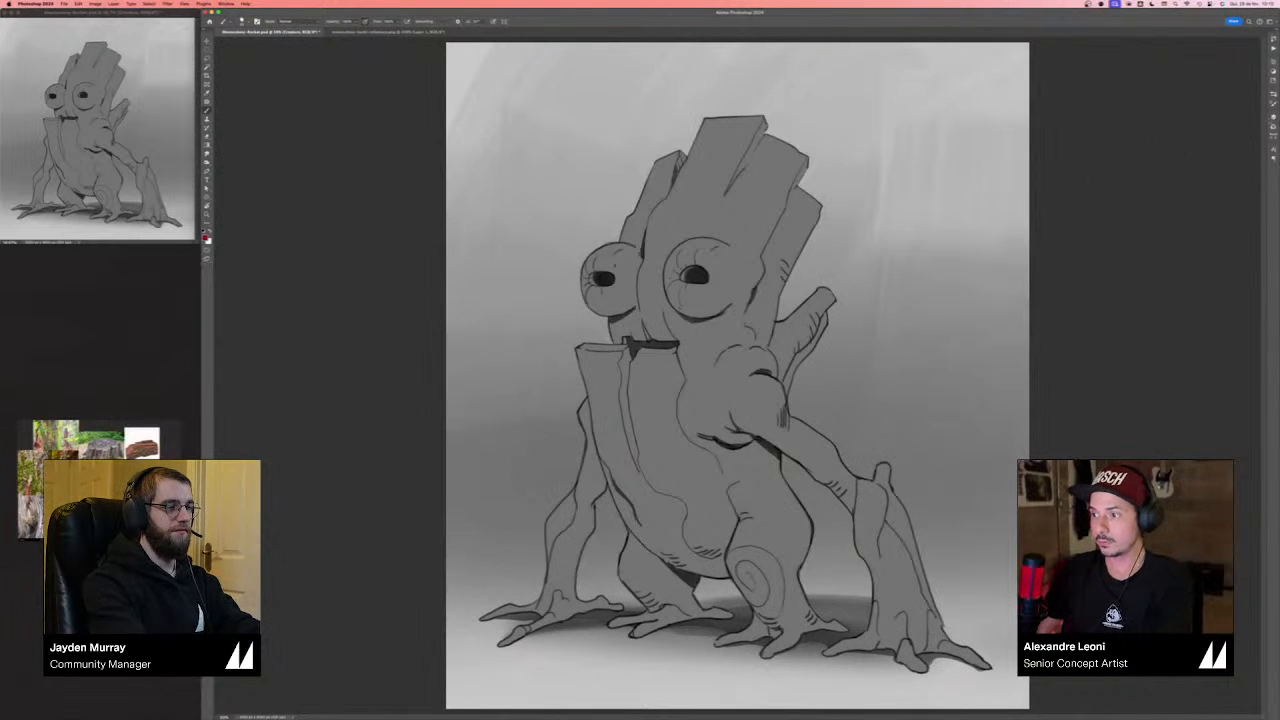
- Make the rocket group visible again in the drawing document and expand it to show its layers
key("F7")
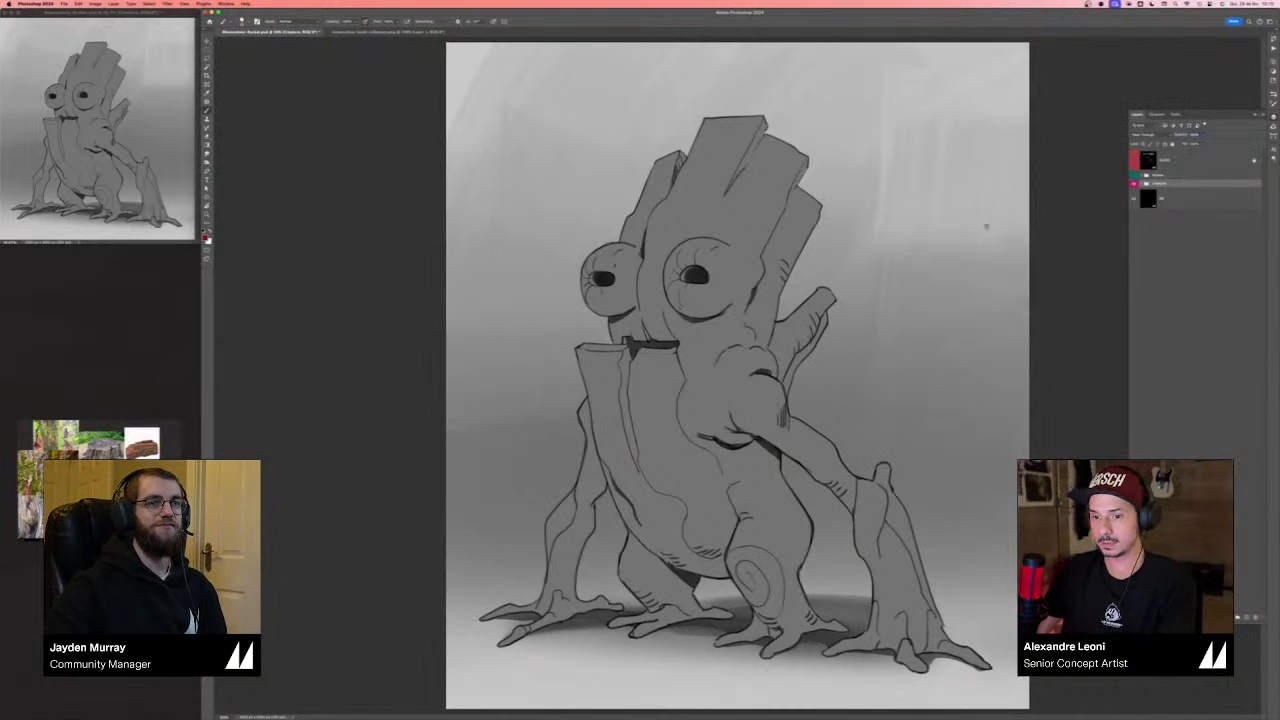
key("ctrl+Tab")
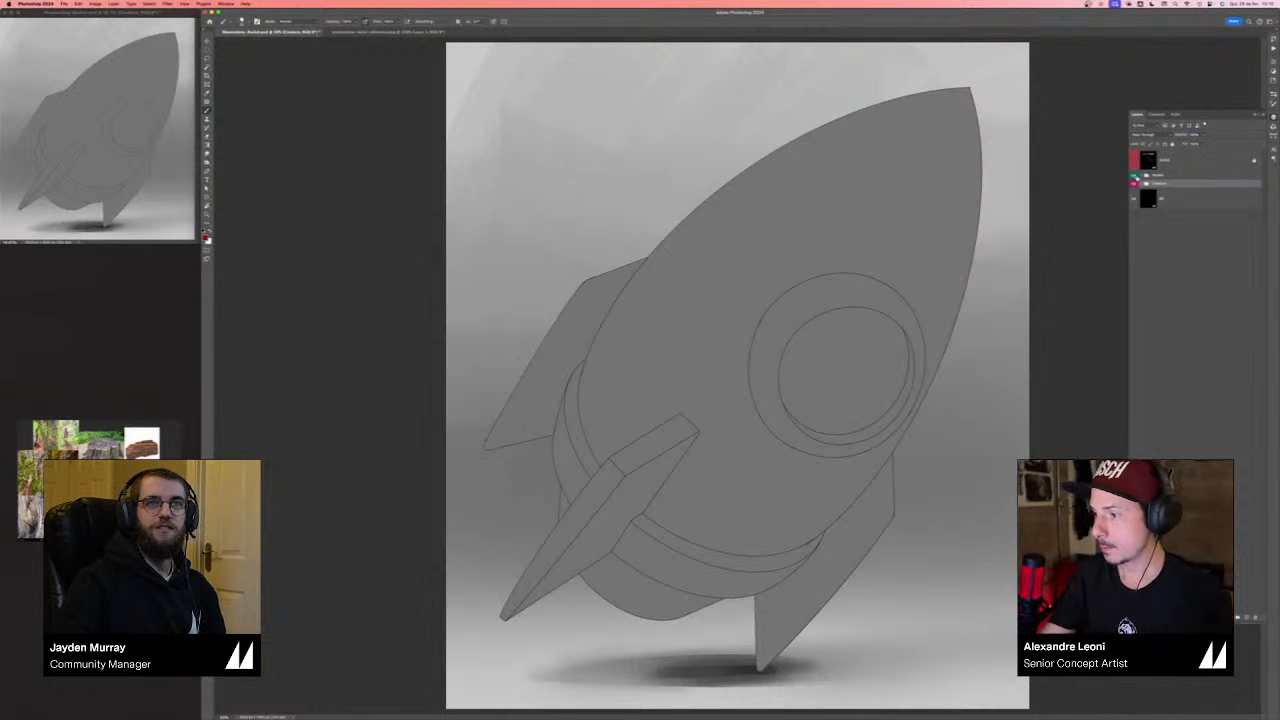
left_click(1140, 176)
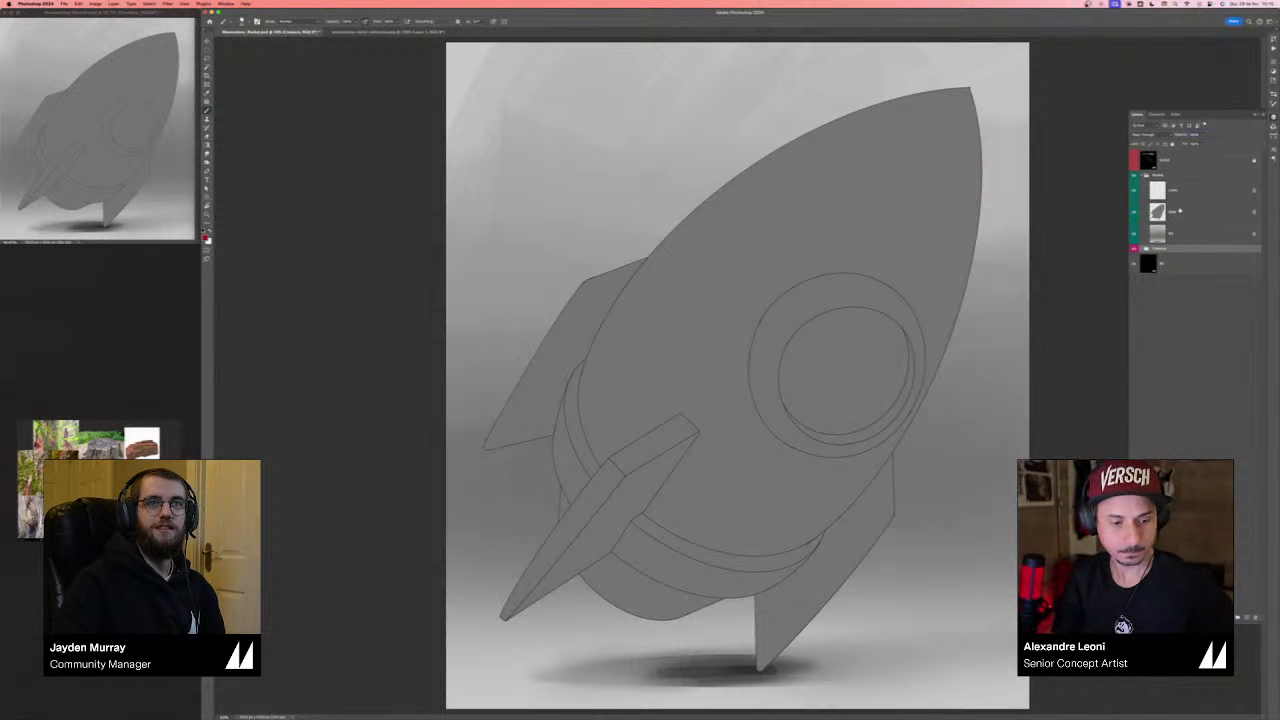
- Add a new empty layer directly above the rocket's base shape layer
key("super+minus")
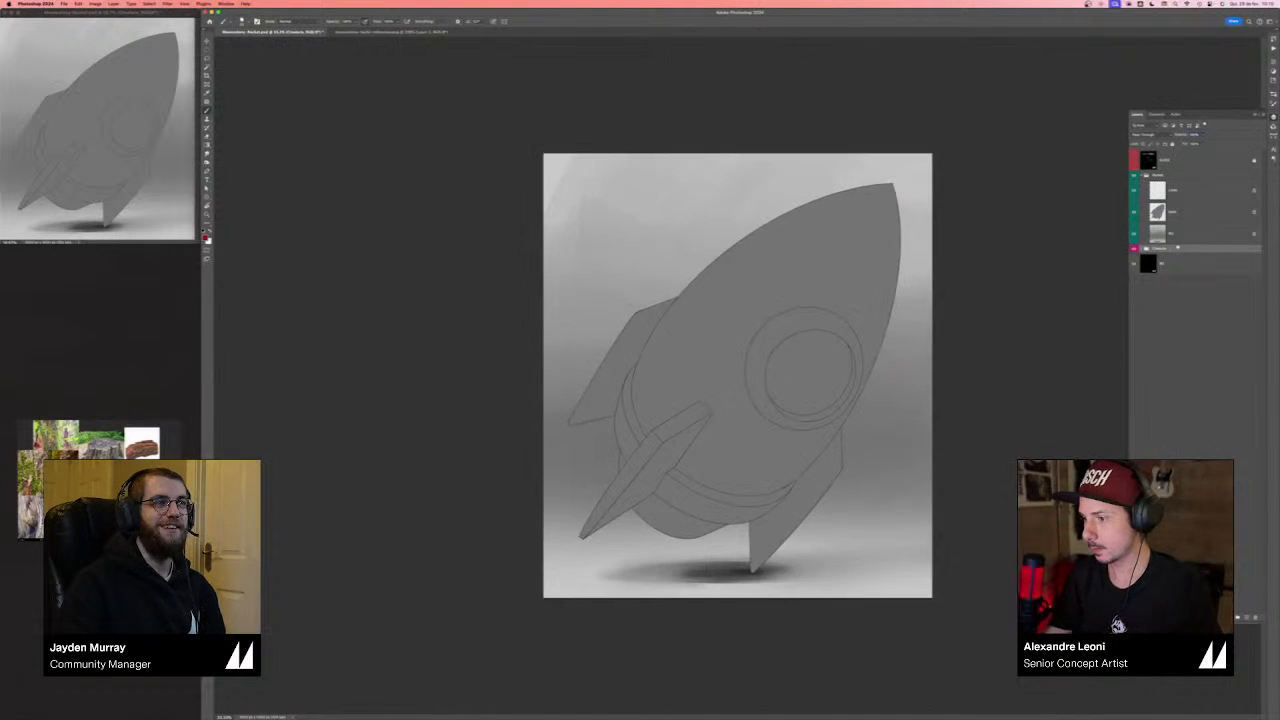
left_click(1180, 212)
key("ctrl+shift+alt+n")
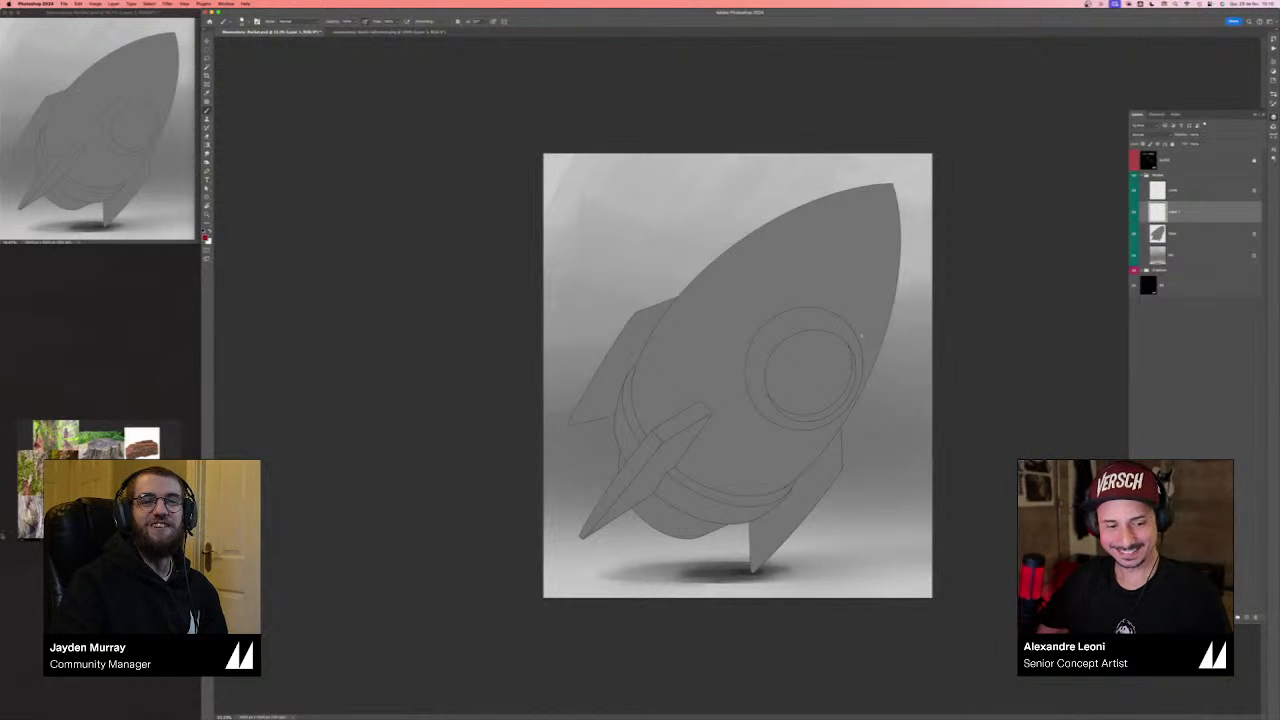
- Switch to PureRef and enlarge the reference board, framing the mossy tree trunk photo beside the canvas
left_click(139, 546)
scroll(139, 546, "up", 5)
left_click_drag(80, 520, 190, 553)
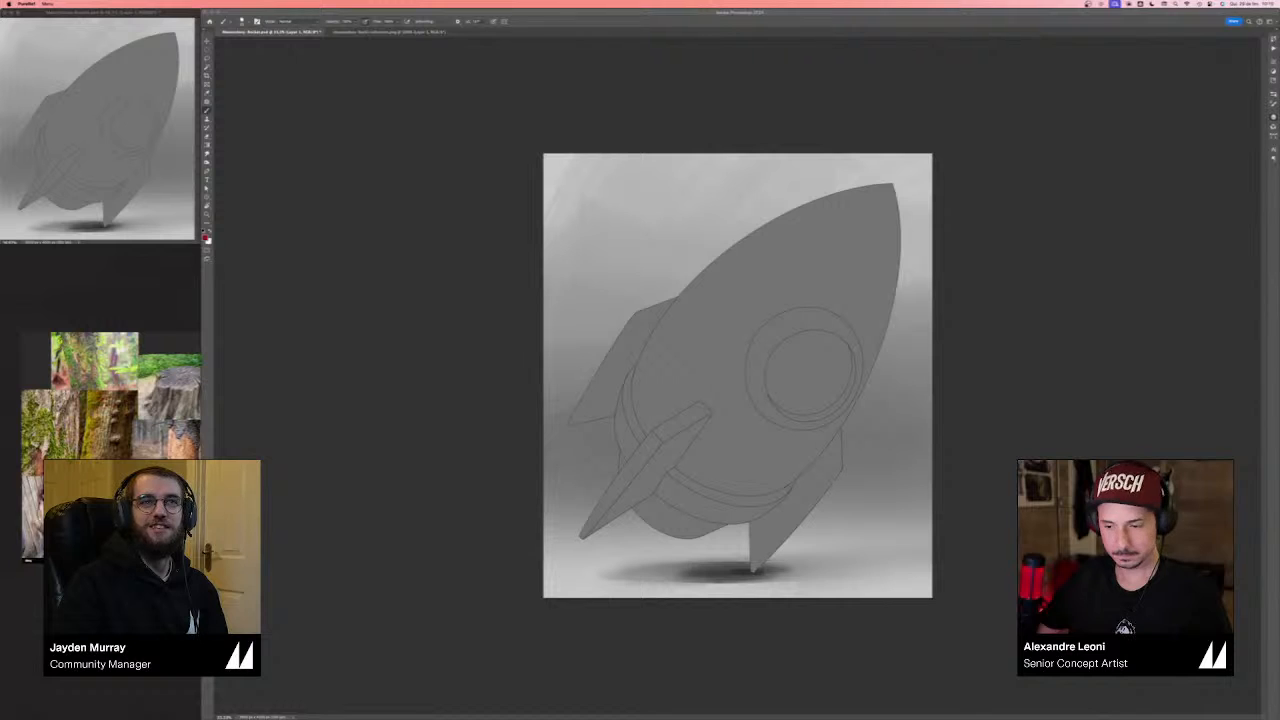
scroll(79, 523, "up", 3)
scroll(141, 490, "up", 5)
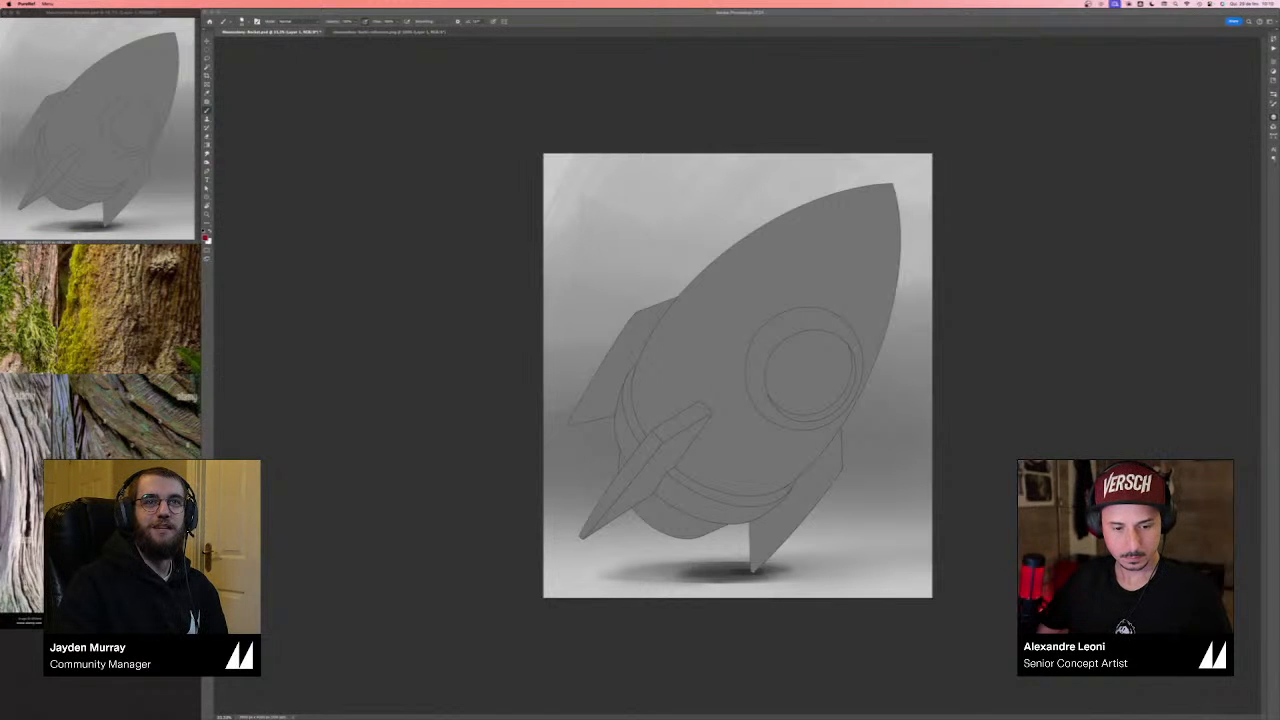
scroll(100, 440, "up", 2)
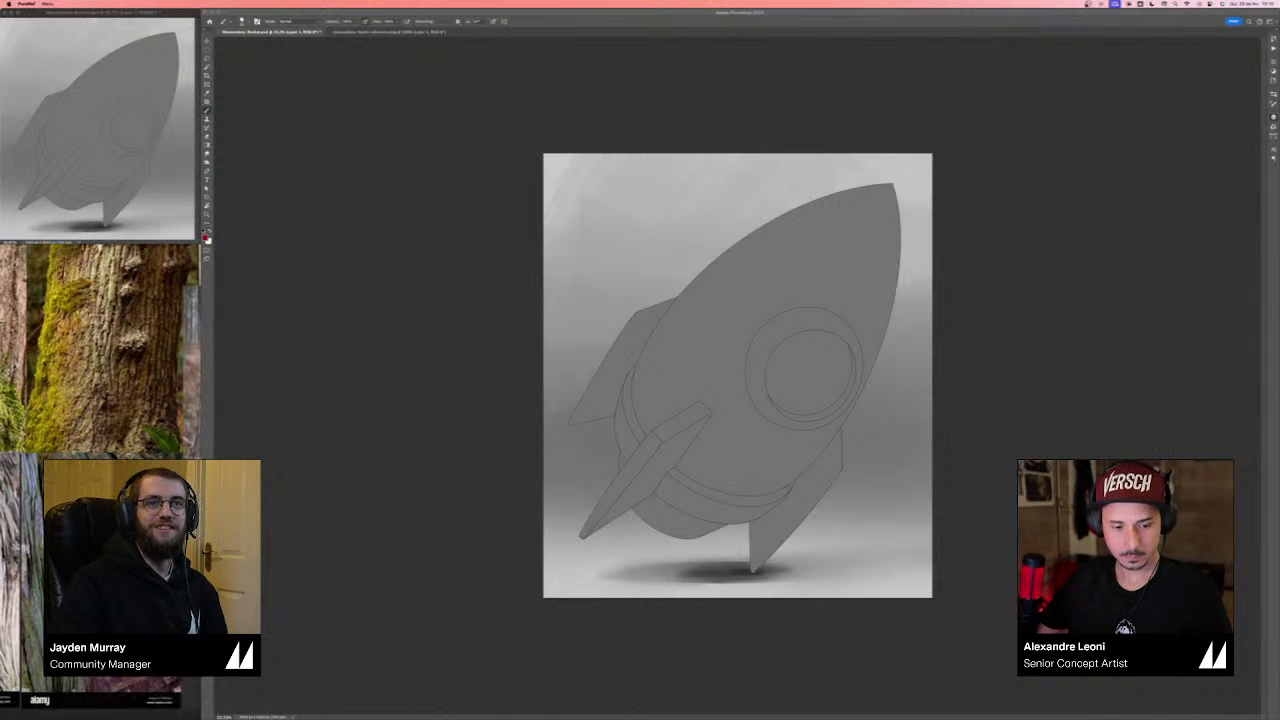
- Switch to Photoshop and paint dark bark cracks along the rocket's nose and upper hull, undoing the crack painted across the porthole
left_click(973, 306)
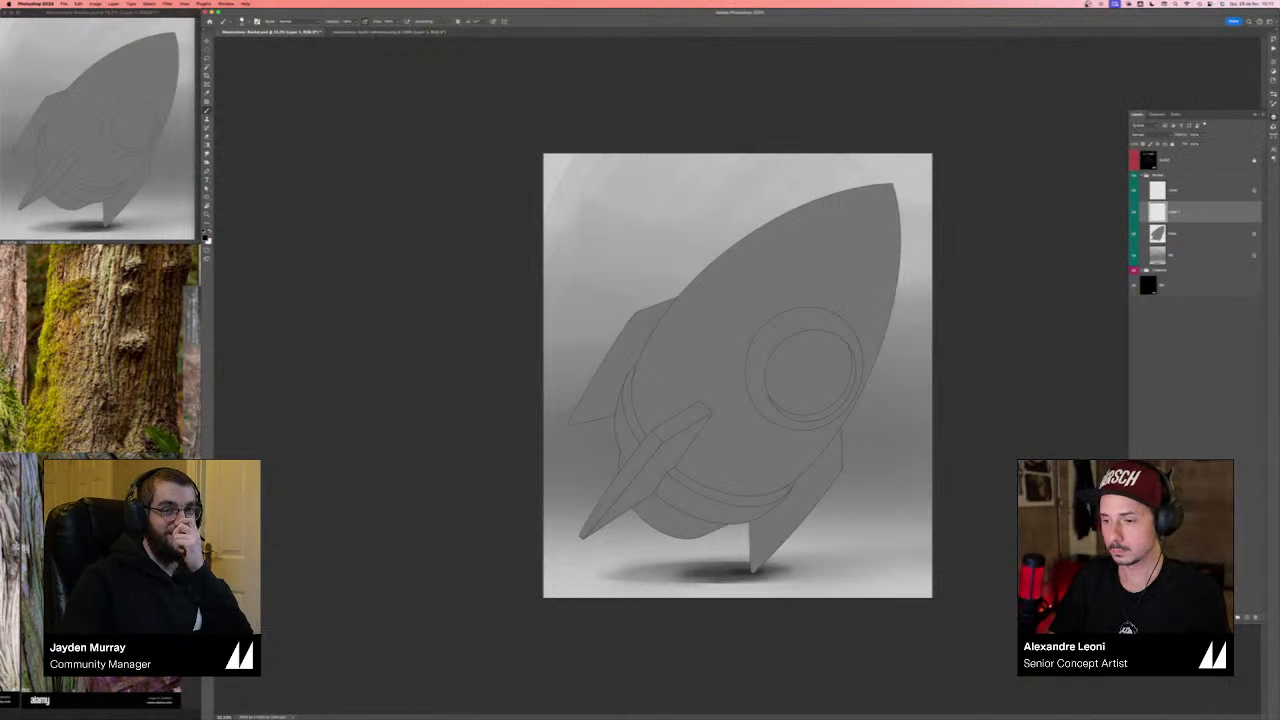
left_click_drag(838, 312, 850, 300)
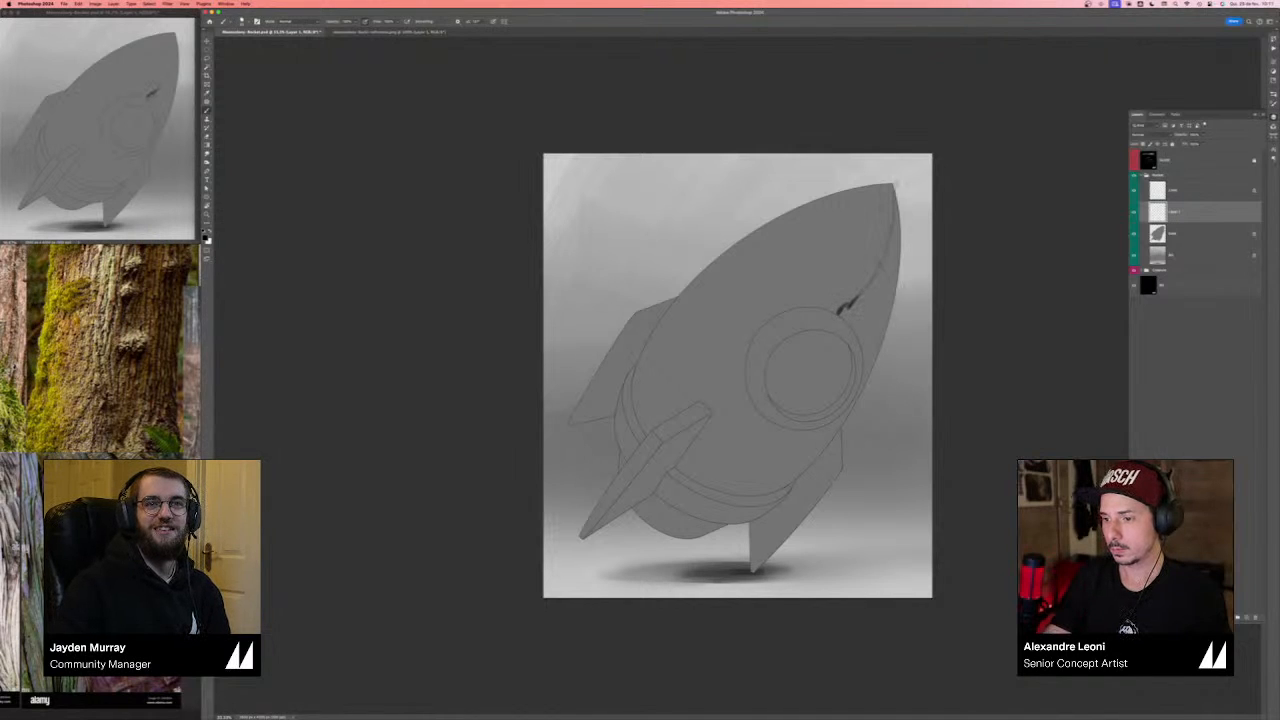
left_click_drag(888, 189, 885, 210)
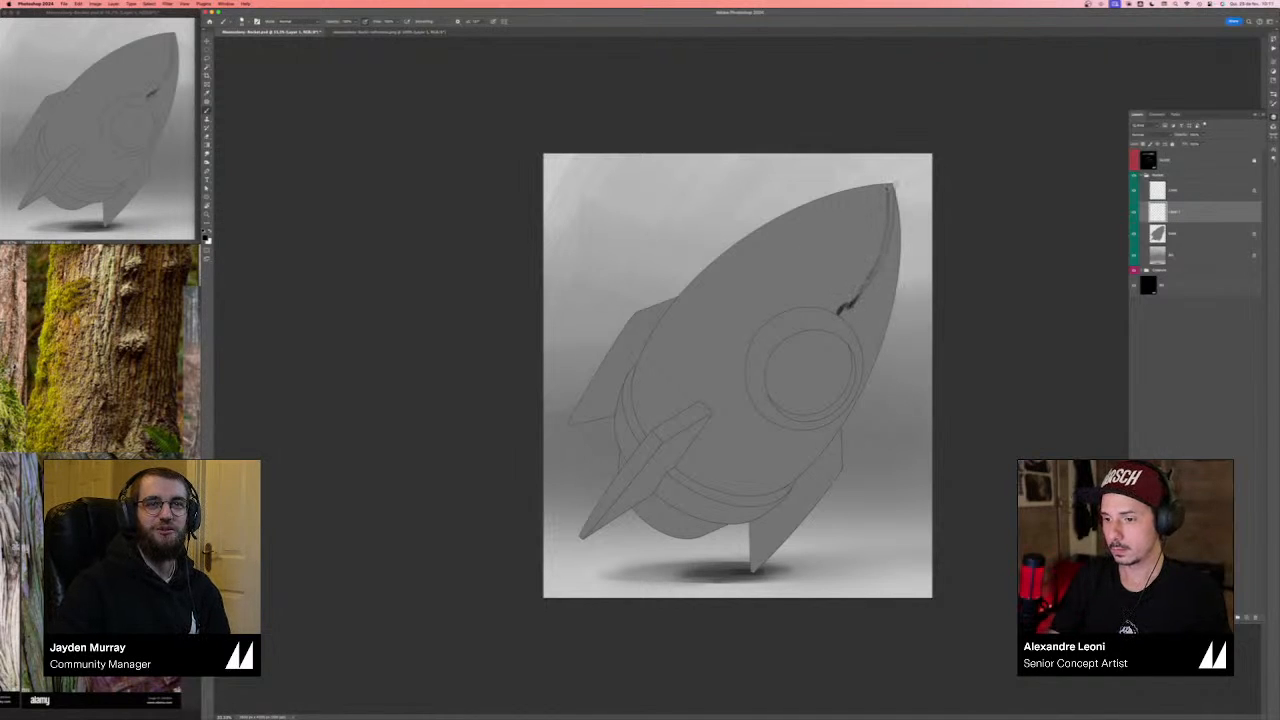
left_click_drag(765, 321, 821, 266)
left_click_drag(838, 222, 849, 192)
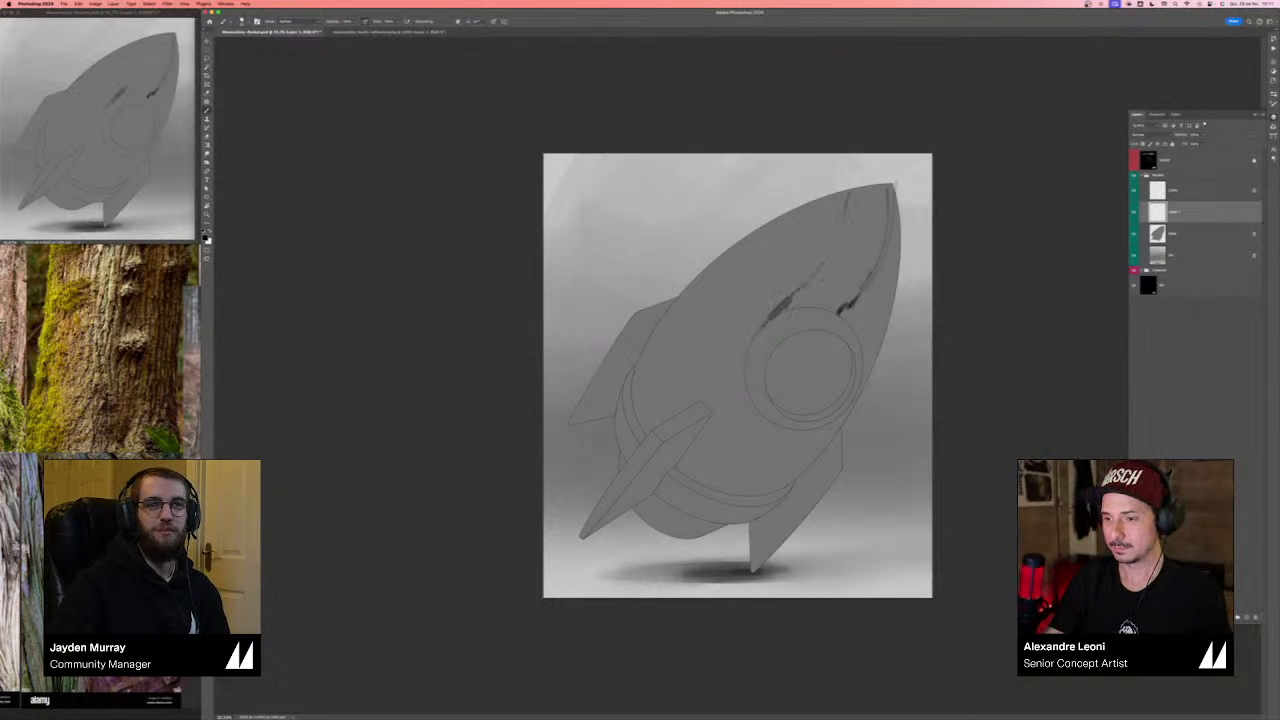
mouse_move(638, 368)
left_mouse_down()
mouse_move(735, 273)
mouse_move(752, 232)
left_mouse_up()
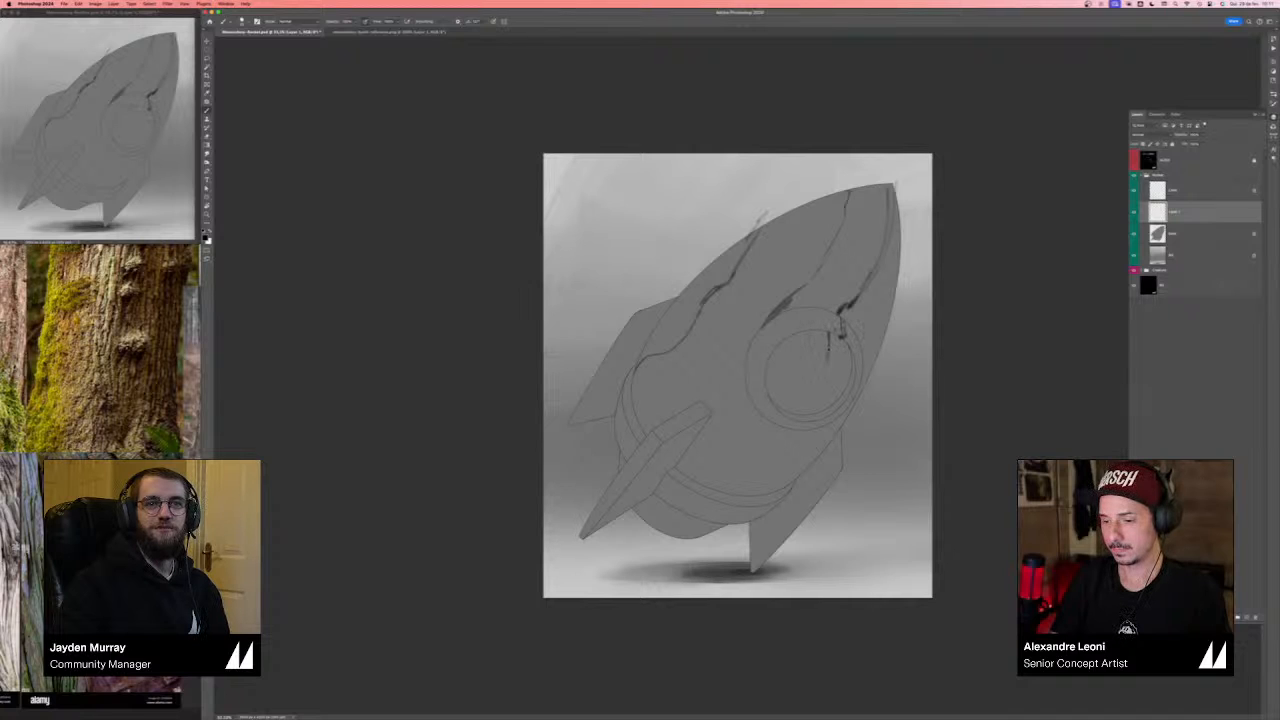
left_click_drag(826, 358, 792, 404)
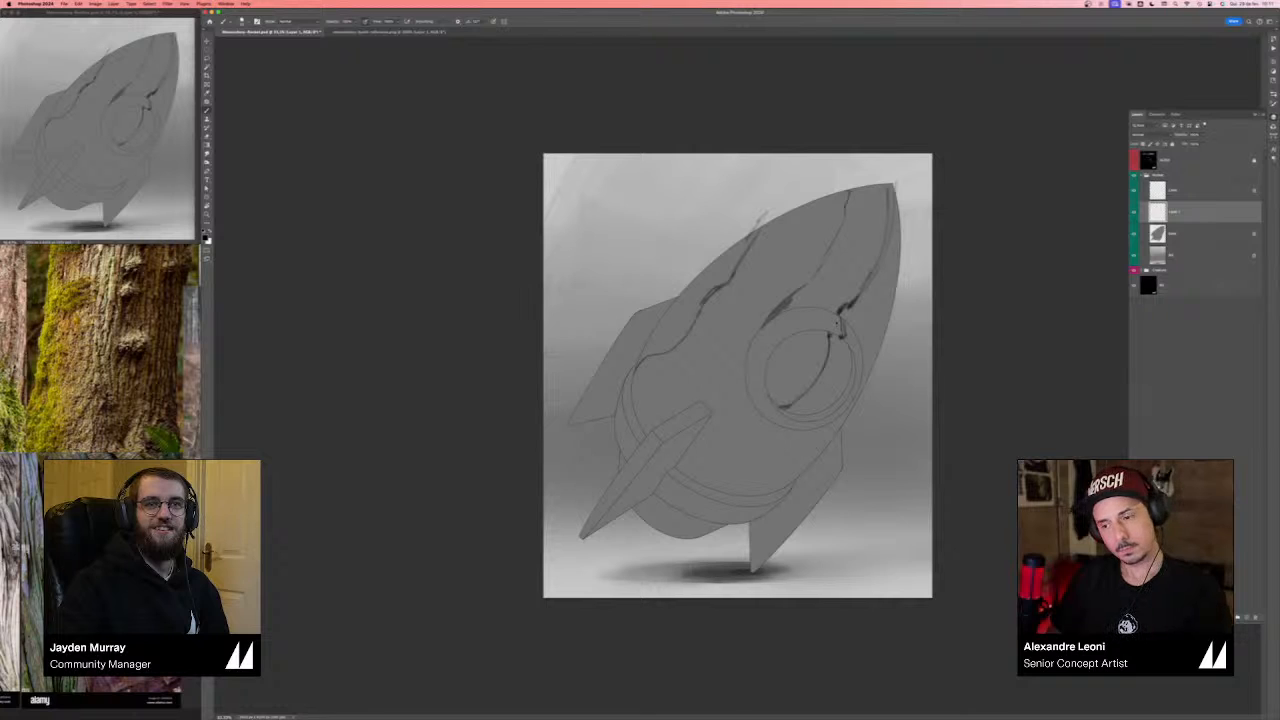
key("ctrl+z")
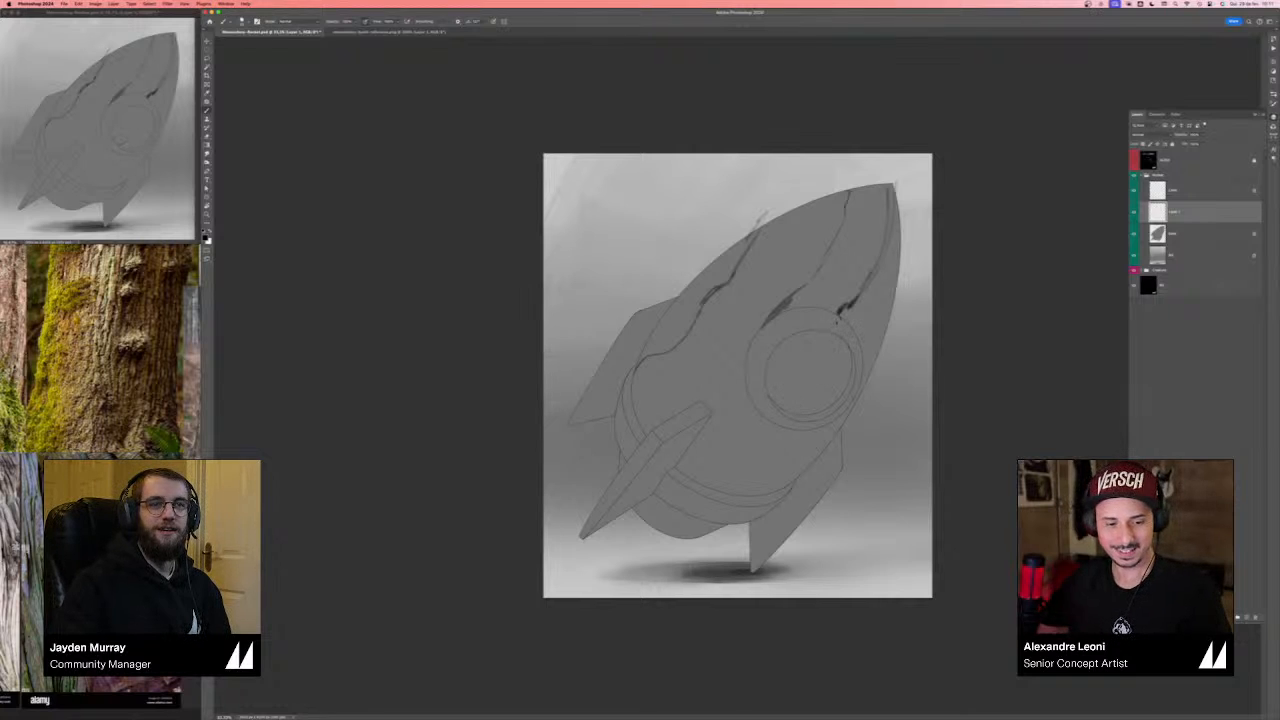
- Switch to PureRef, widen the reference board, and look over the tree stump and red bark photos
key("F7")
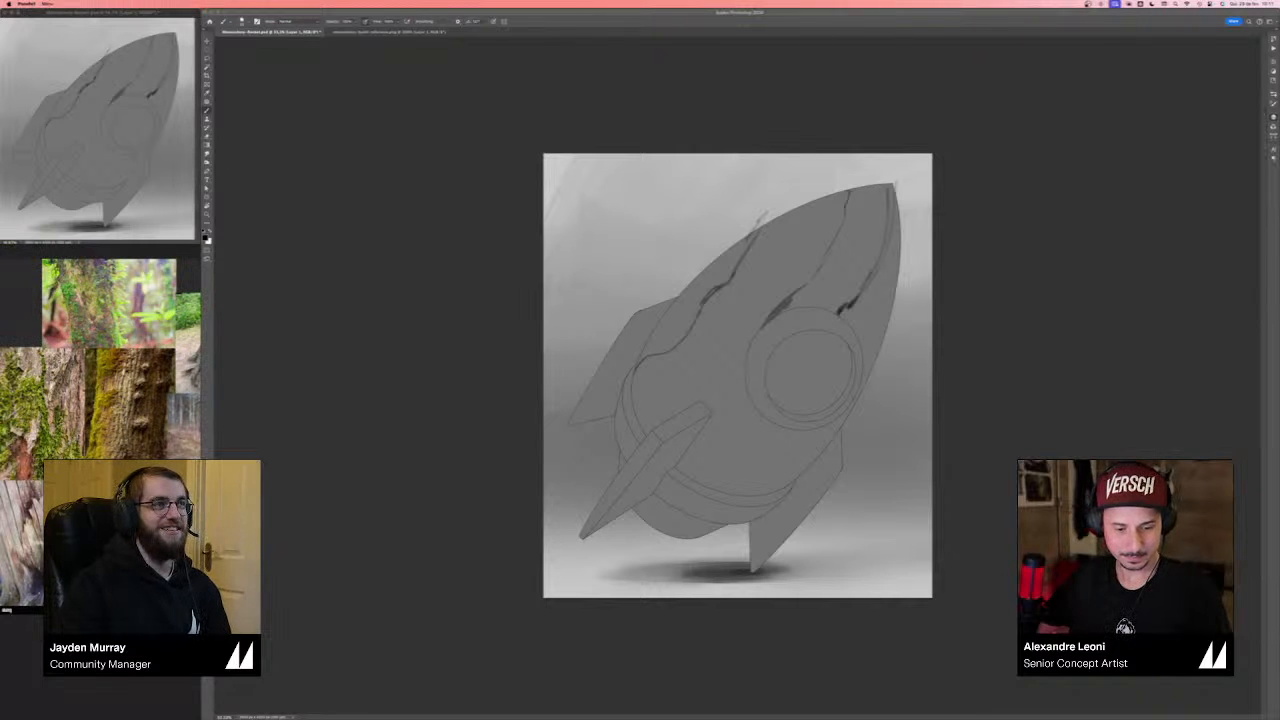
left_click_drag(201, 640, 351, 640)
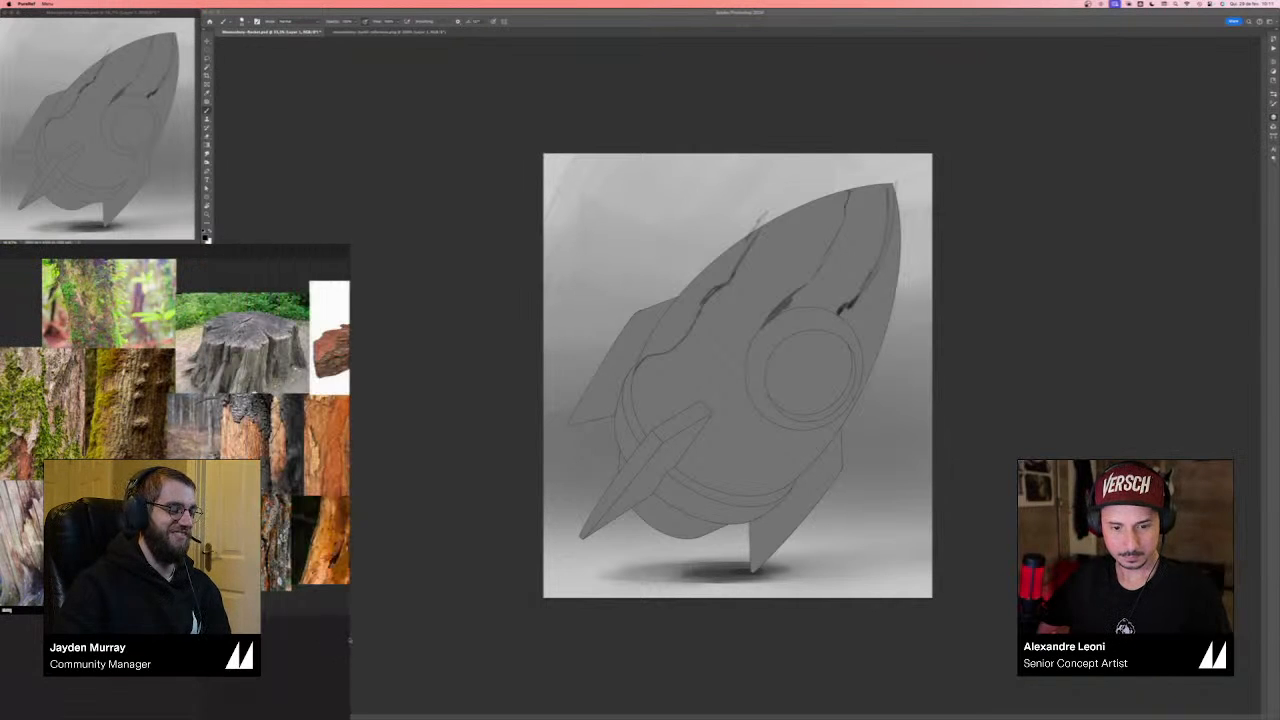
scroll(249, 513, "up", 2)
left_click_drag(249, 513, 46, 586)
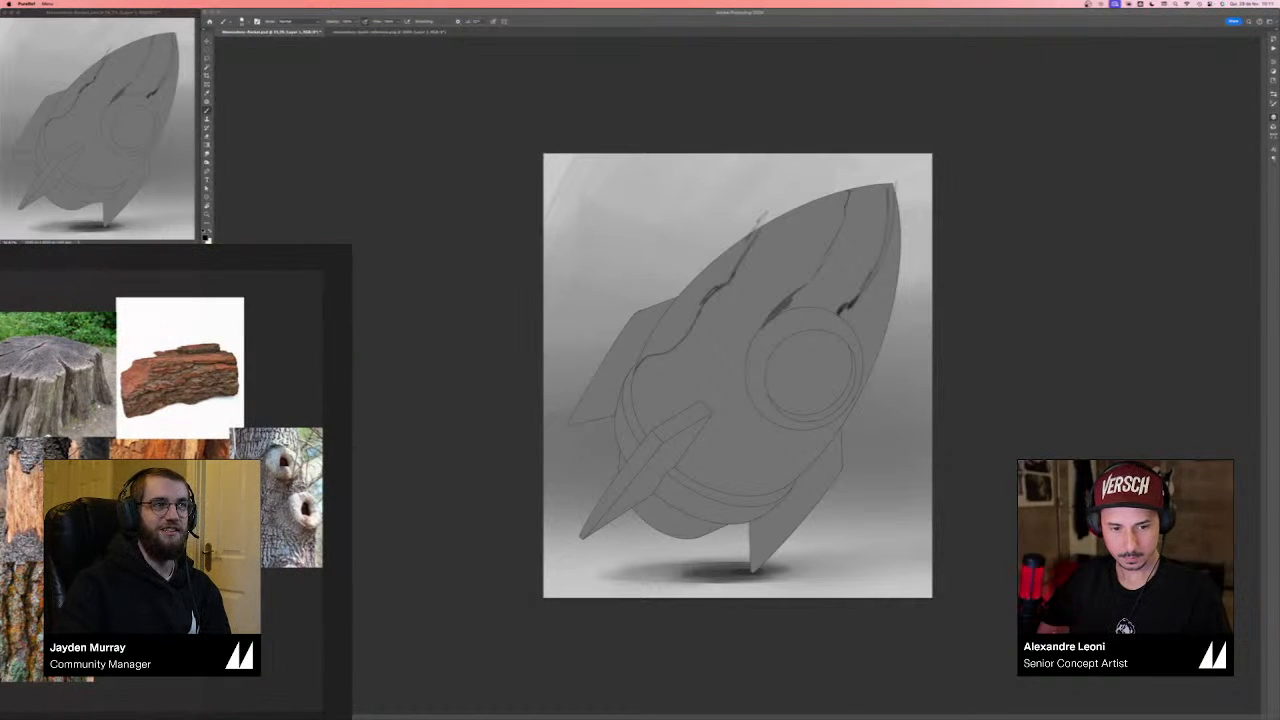
scroll(210, 538, "up", 2)
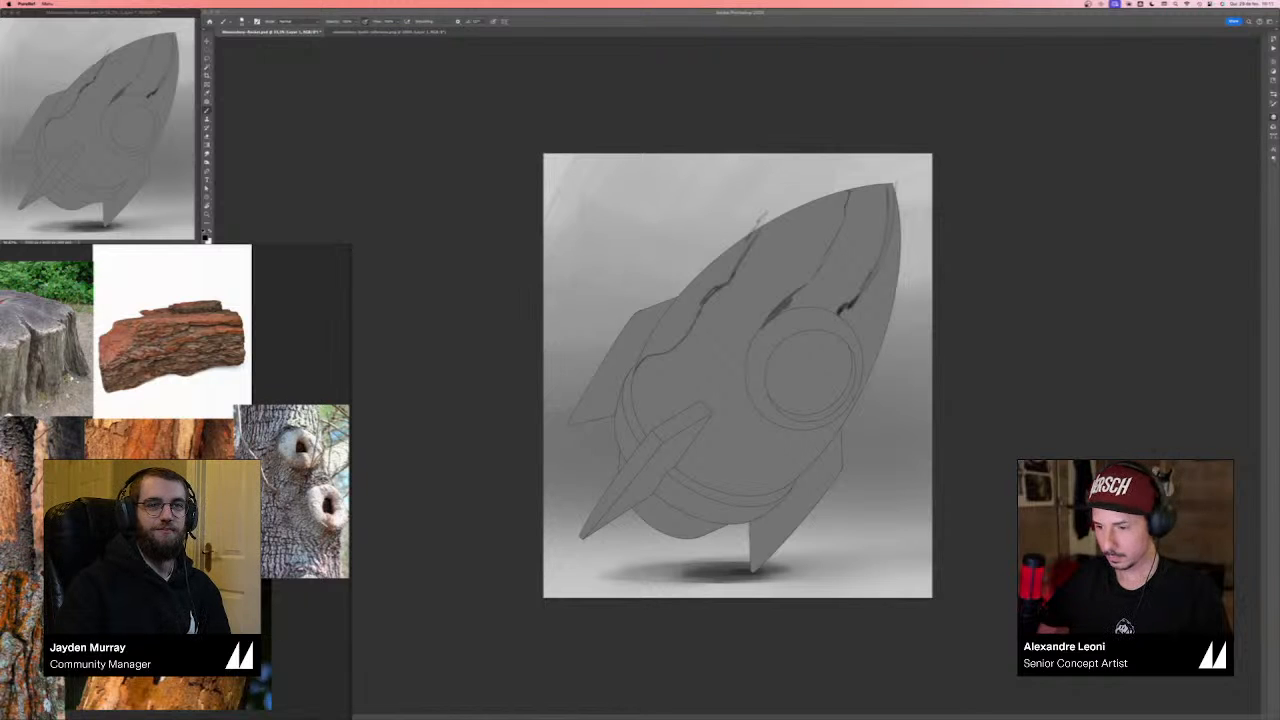
left_click_drag(210, 538, 331, 494)
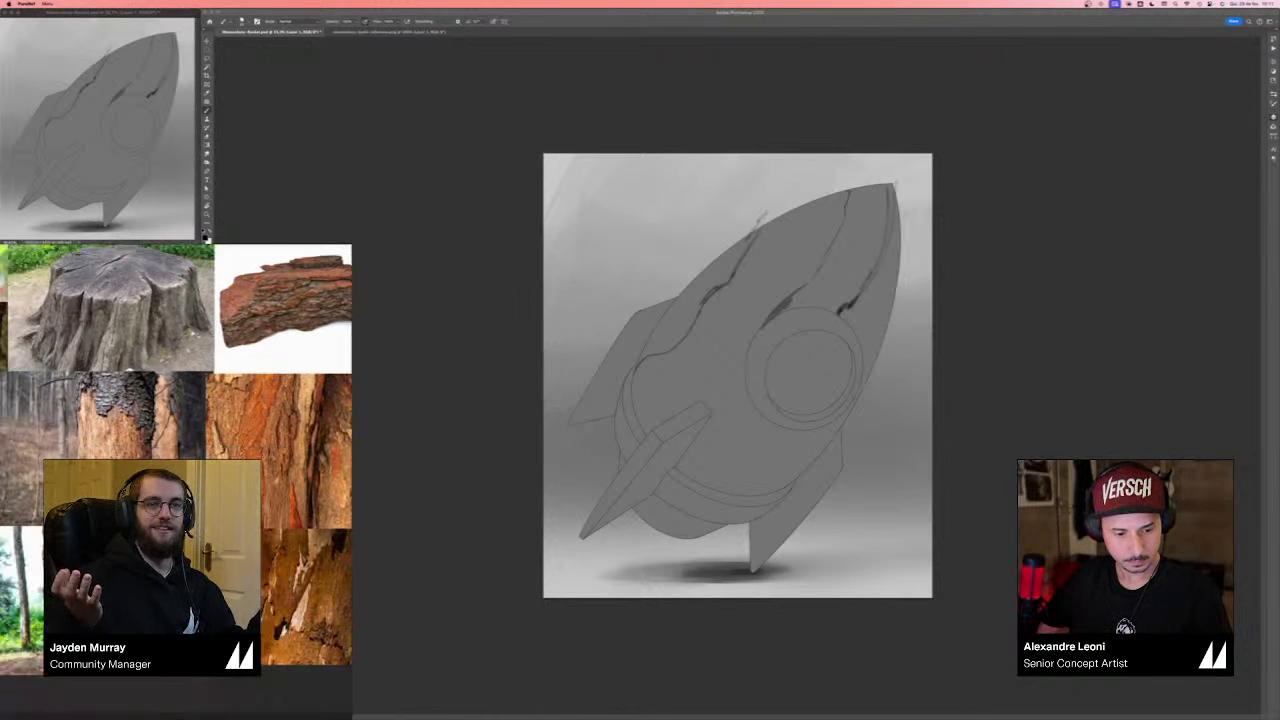
- Place the orange peeling bark photo over the mossy trunk photo and frame it on the reference board
left_click_drag(70, 505, 330, 501)
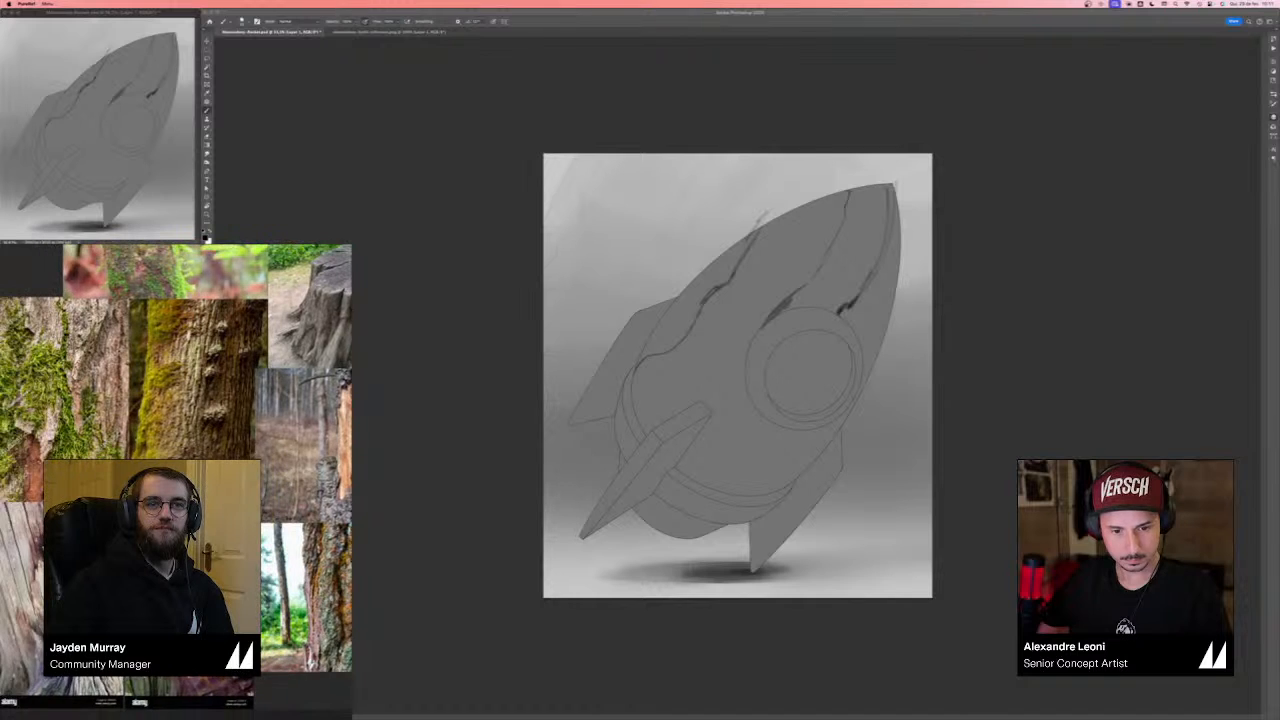
left_click_drag(243, 455, 178, 453)
scroll(265, 459, "down", 3)
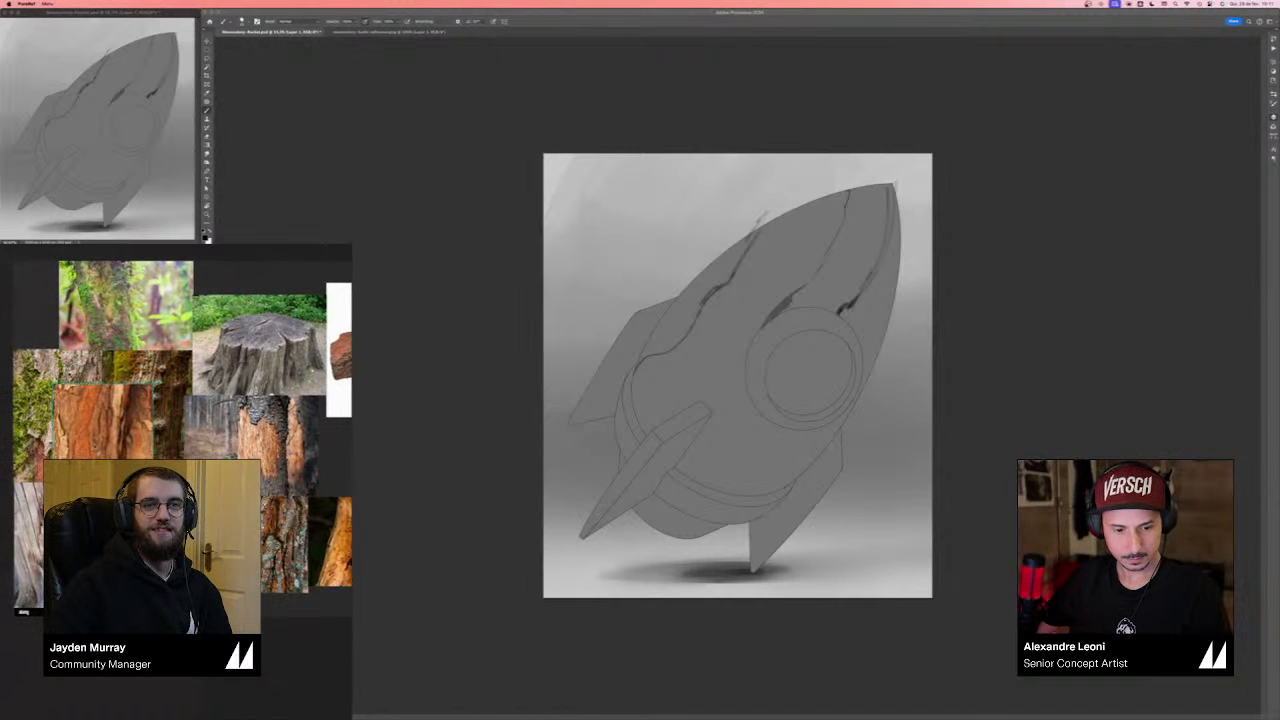
scroll(176, 470, "up", 3)
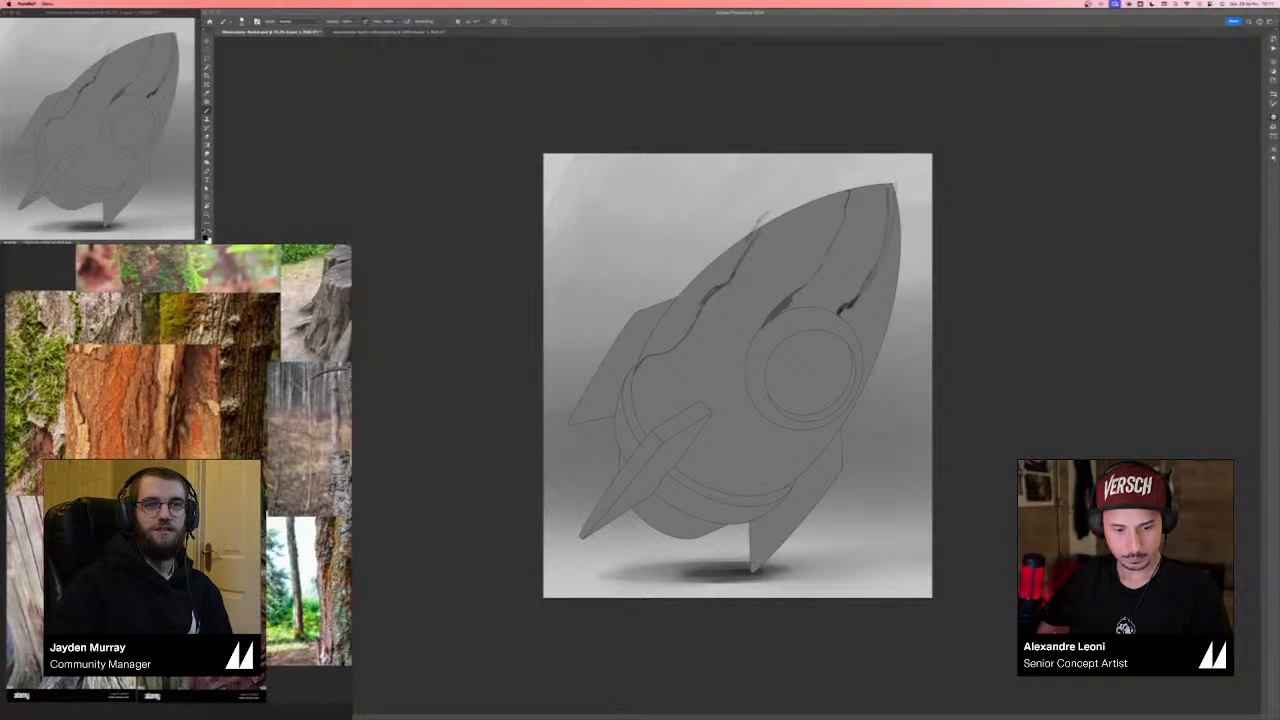
- Switch back to Photoshop and paint dark cracks from beneath the porthole toward the base bands and along the nose edge
left_click(979, 303)
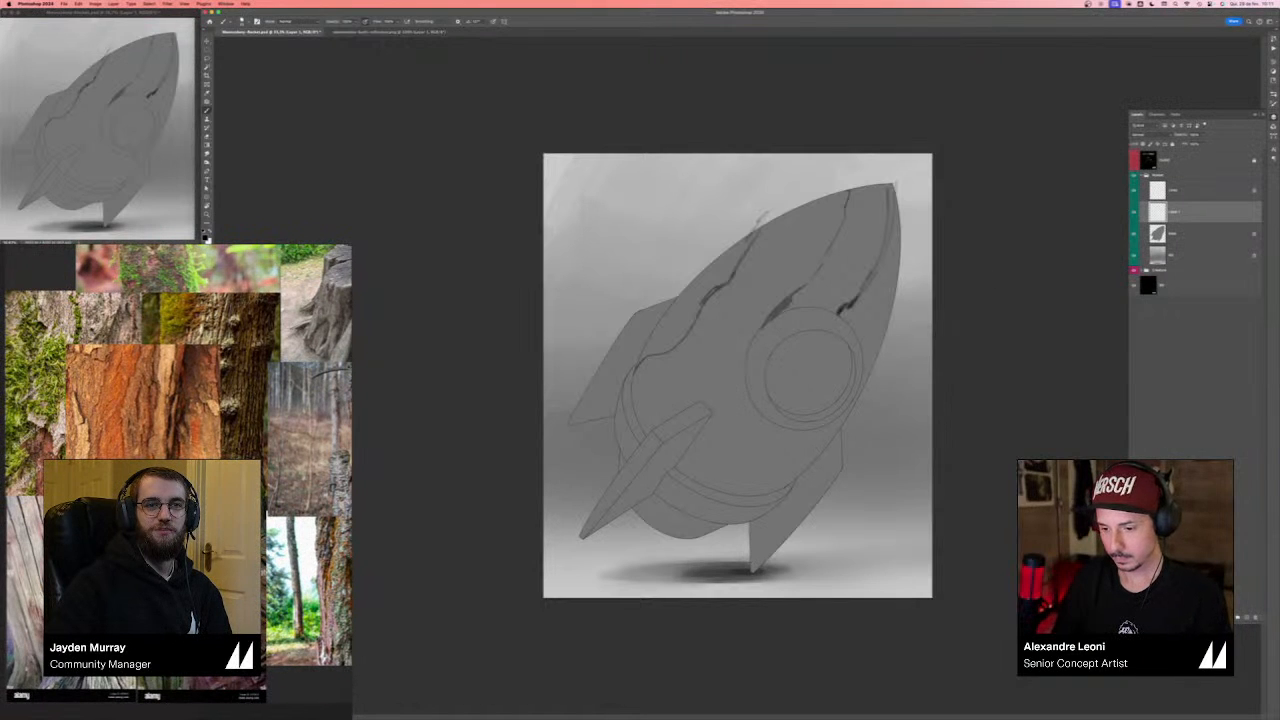
left_click_drag(784, 422, 728, 468)
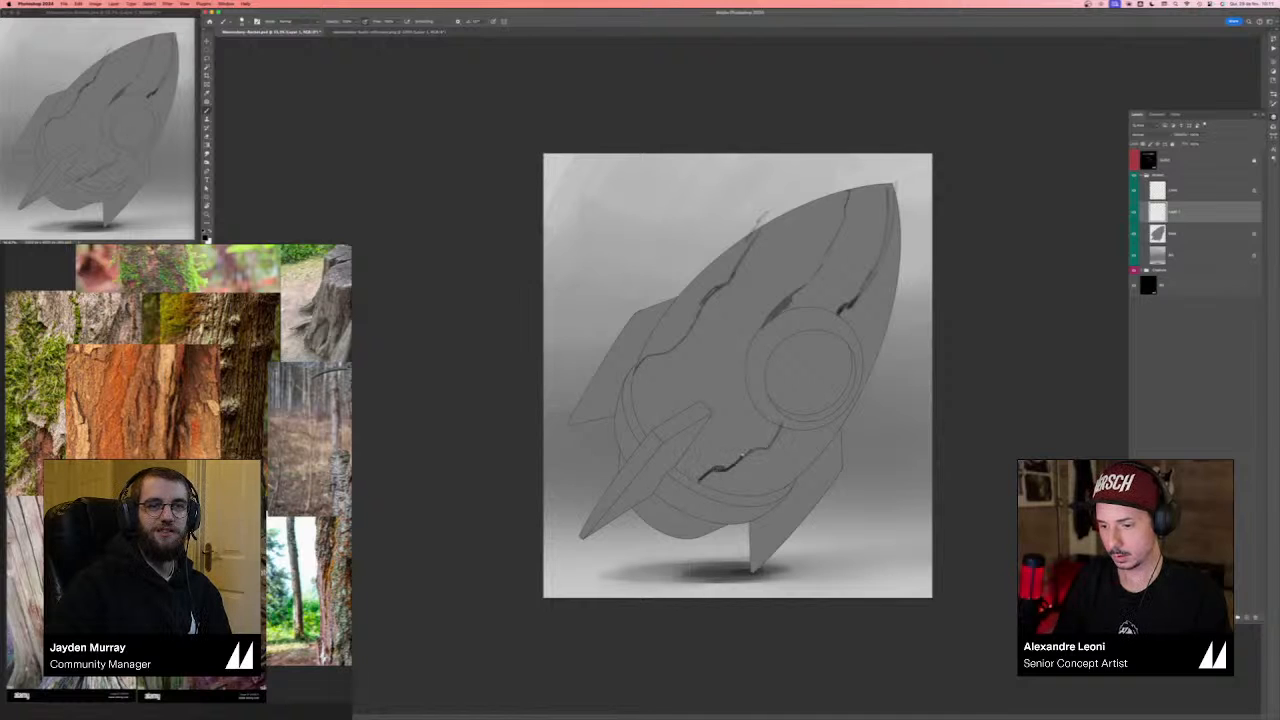
left_click_drag(770, 446, 783, 426)
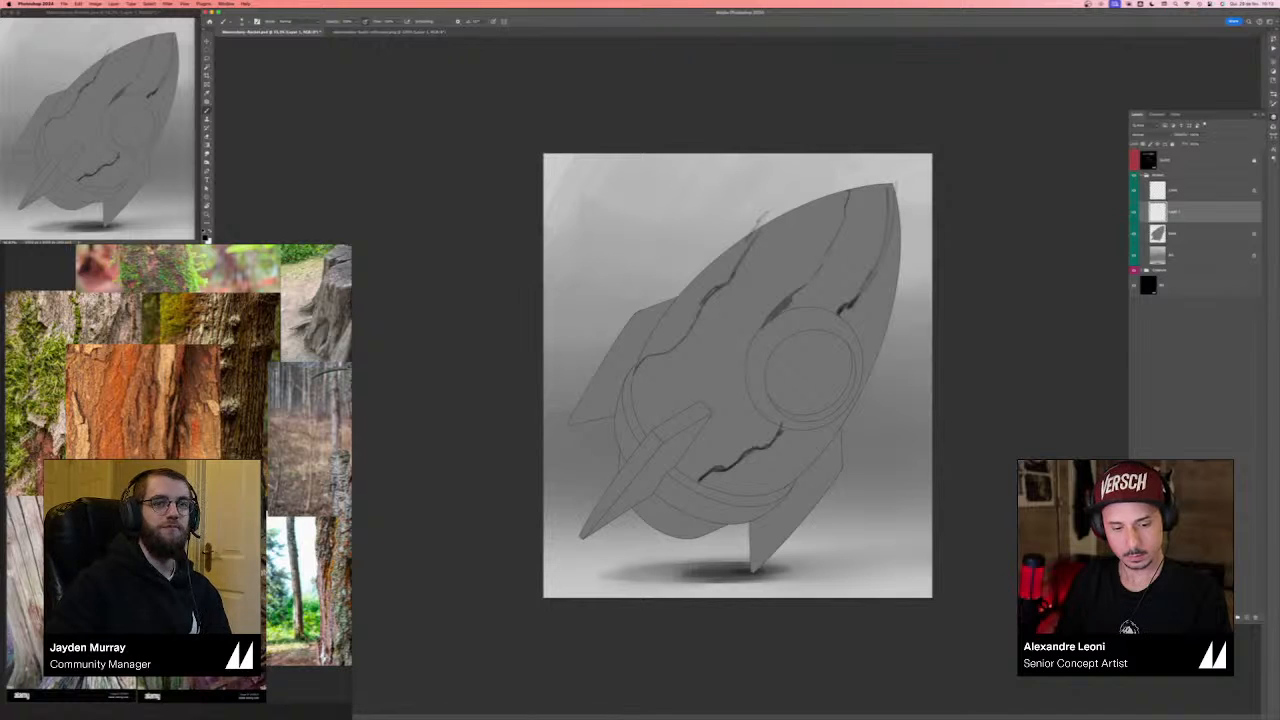
key("l")
key("b")
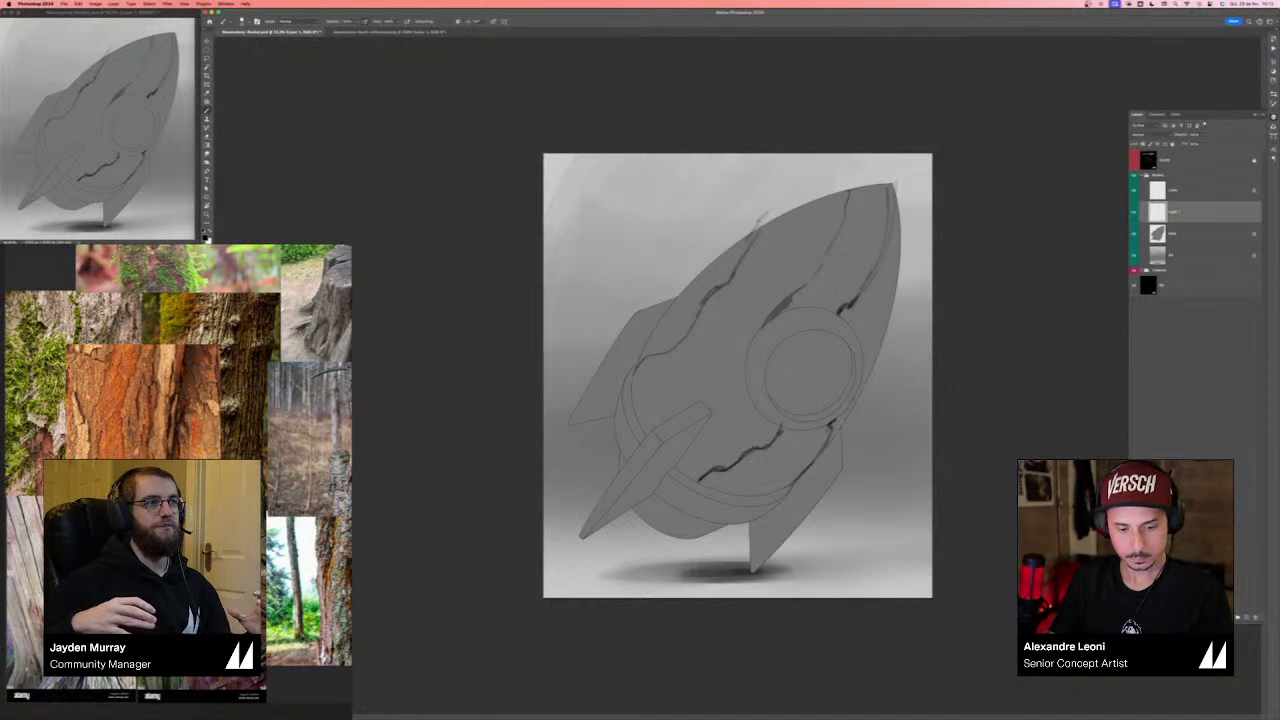
left_click_drag(890, 186, 888, 224)
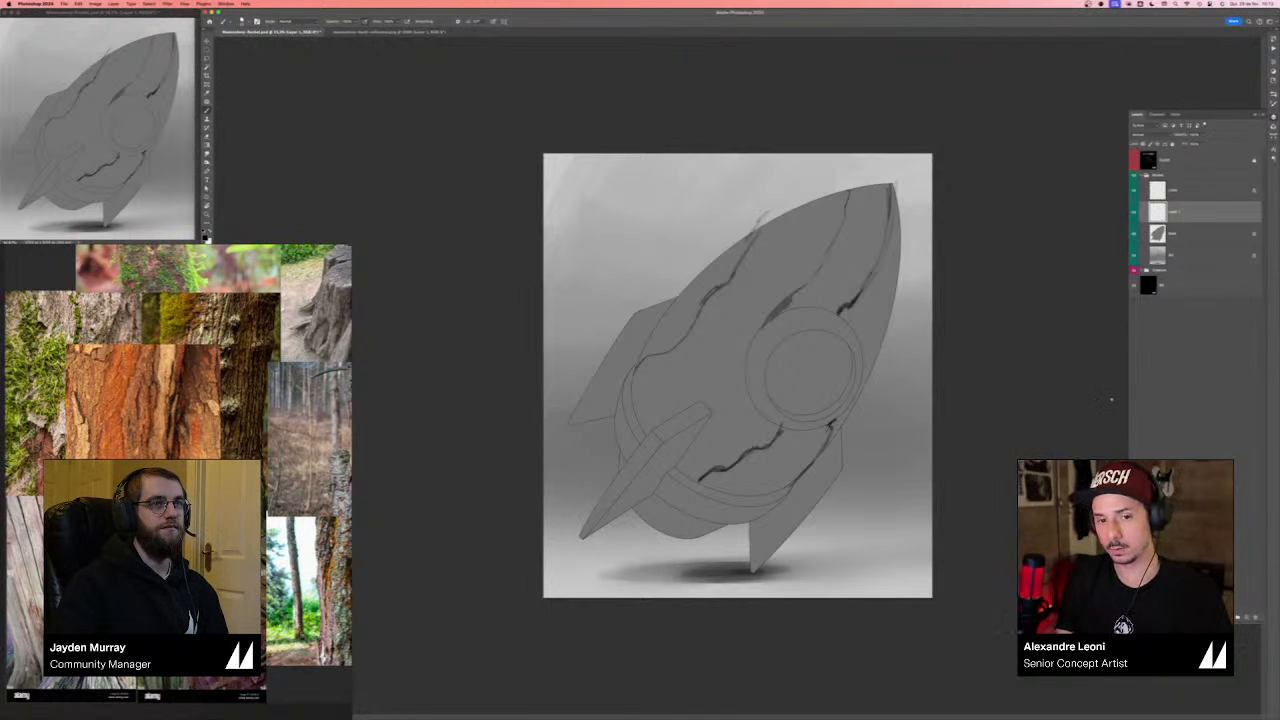
- Try a red line following the hull's form from the nose across the porthole to the base, and undo it
left_click(205, 237)
left_click(953, 483)
key("Return")
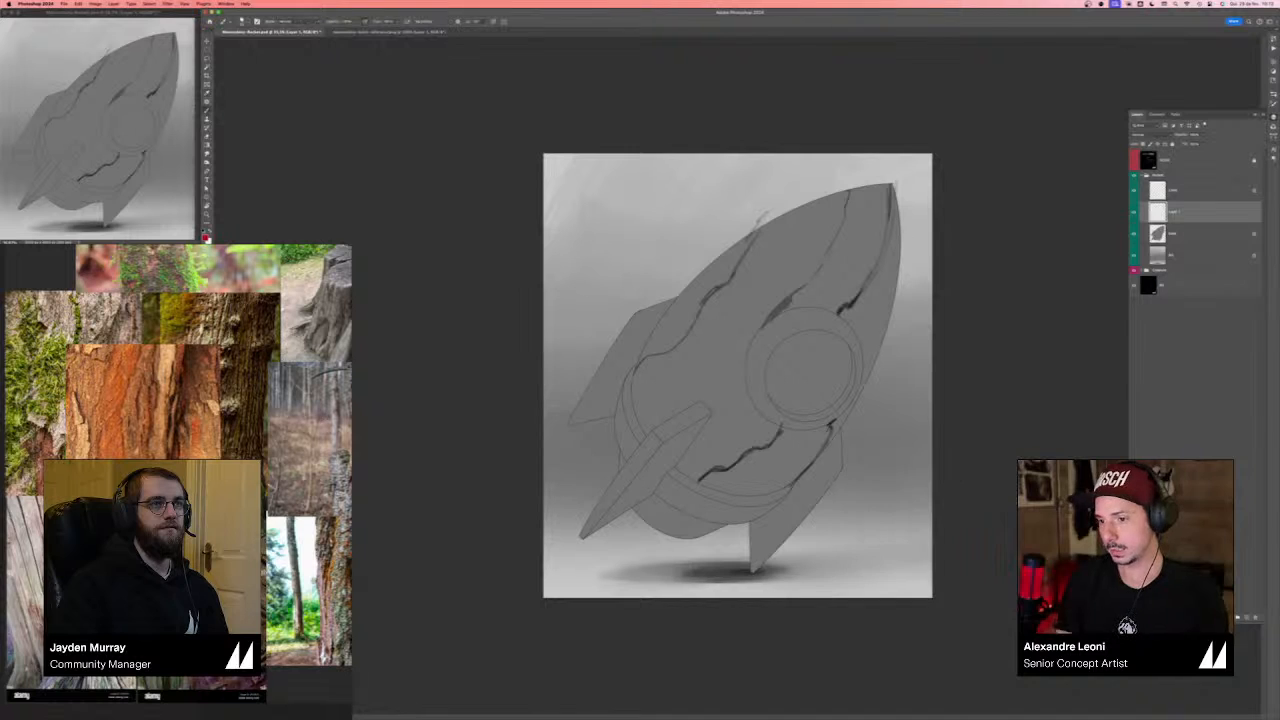
mouse_move(889, 186)
left_mouse_down()
mouse_move(884, 236)
mouse_move(817, 400)
mouse_move(697, 518)
mouse_move(657, 530)
left_mouse_up()
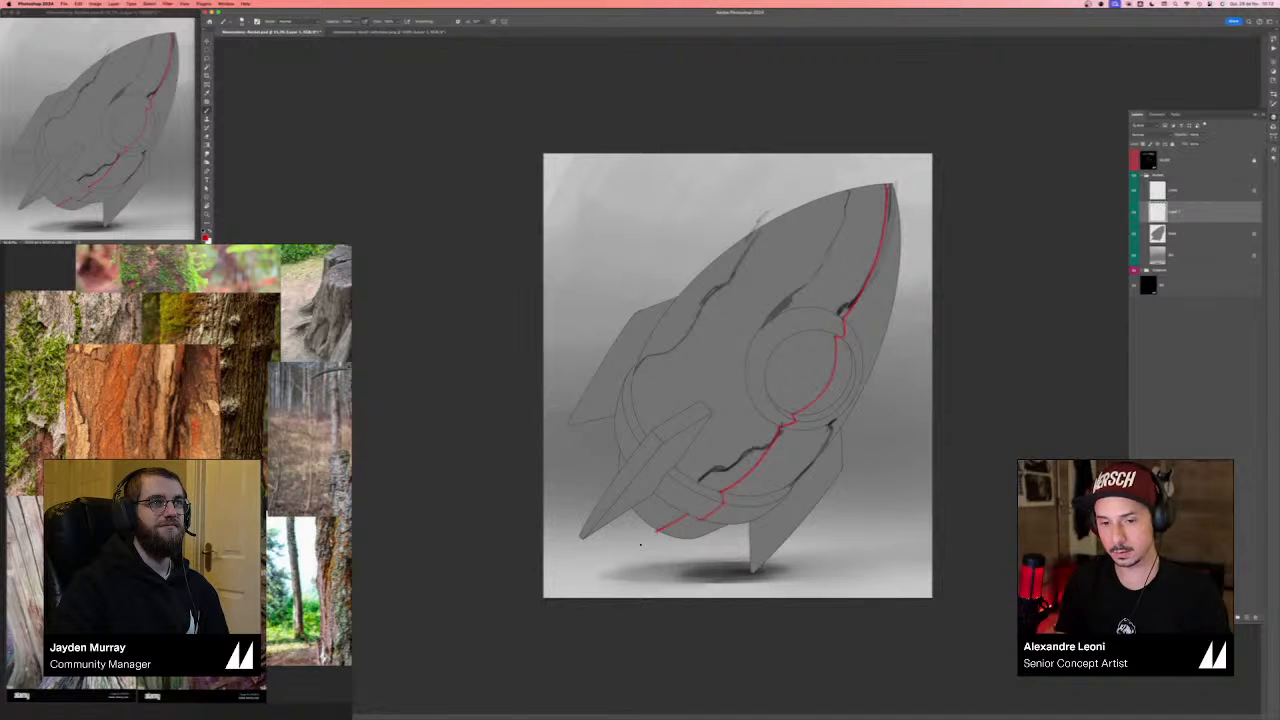
key("super+z")
key("super+z")
key("super+z")
key("super+z")
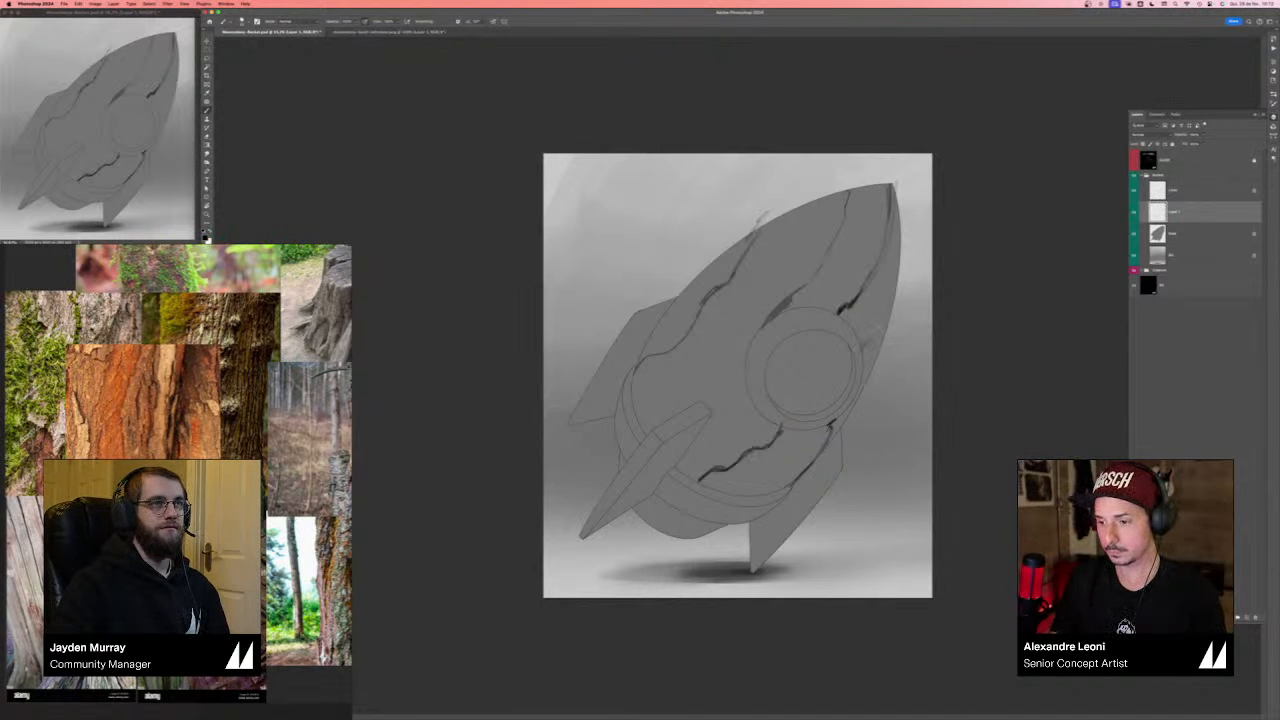
- Try curved cross-contour lines wrapping around the rocket hull from nose to base, and undo them
left_click_drag(866, 302, 890, 344)
key("ctrl+z")
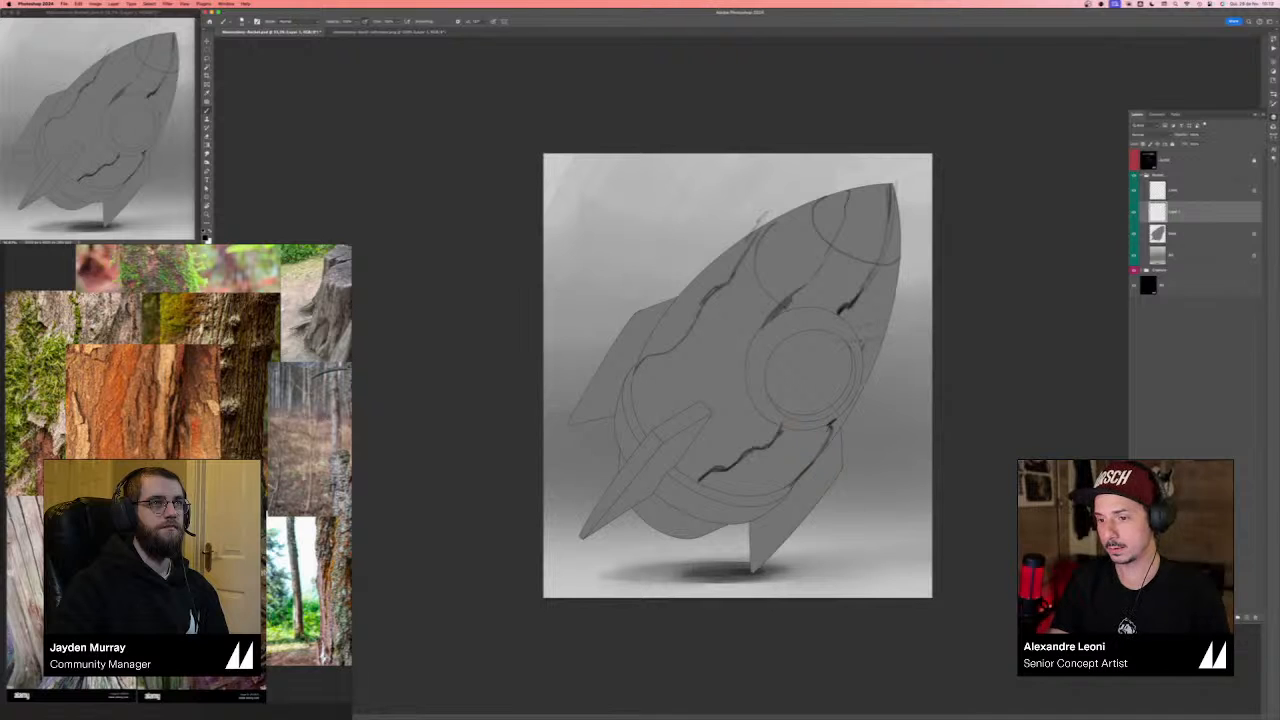
left_click_drag(716, 262, 745, 380)
mouse_move(656, 332)
left_mouse_down()
mouse_move(688, 436)
mouse_move(816, 466)
left_mouse_up()
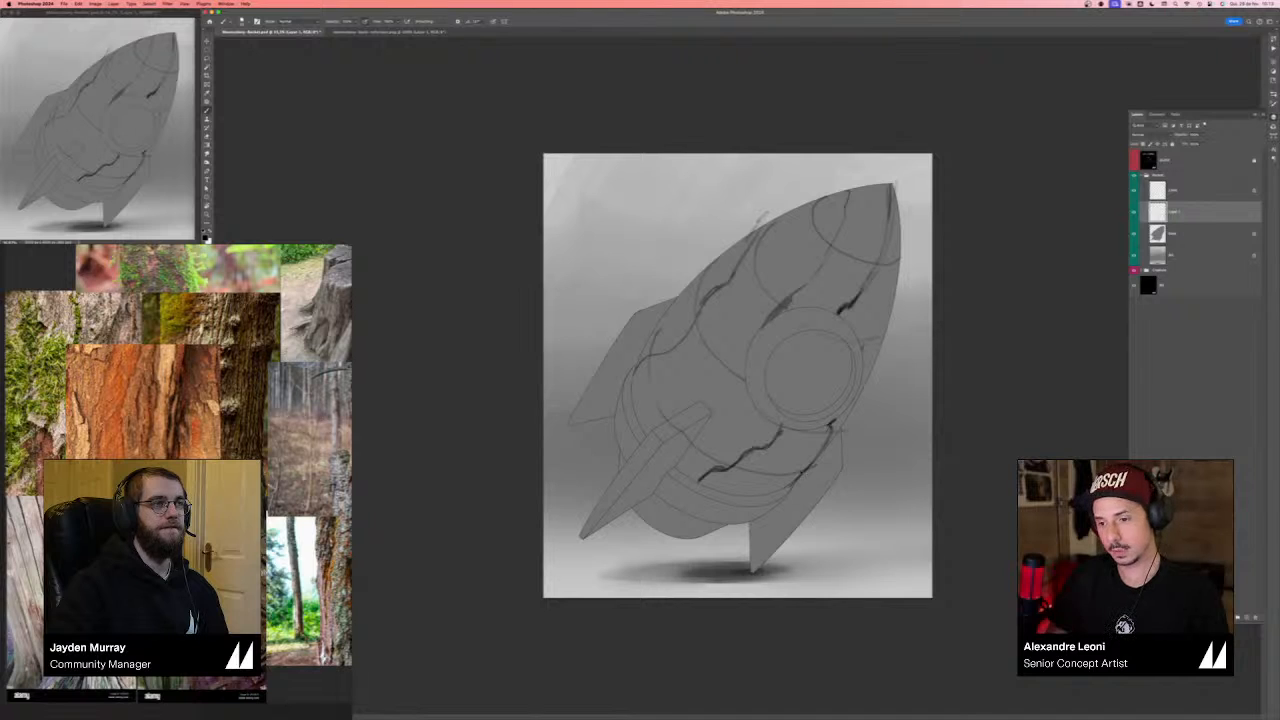
key("super+z")
key("super+z")
key("super+z")
key("super+z")
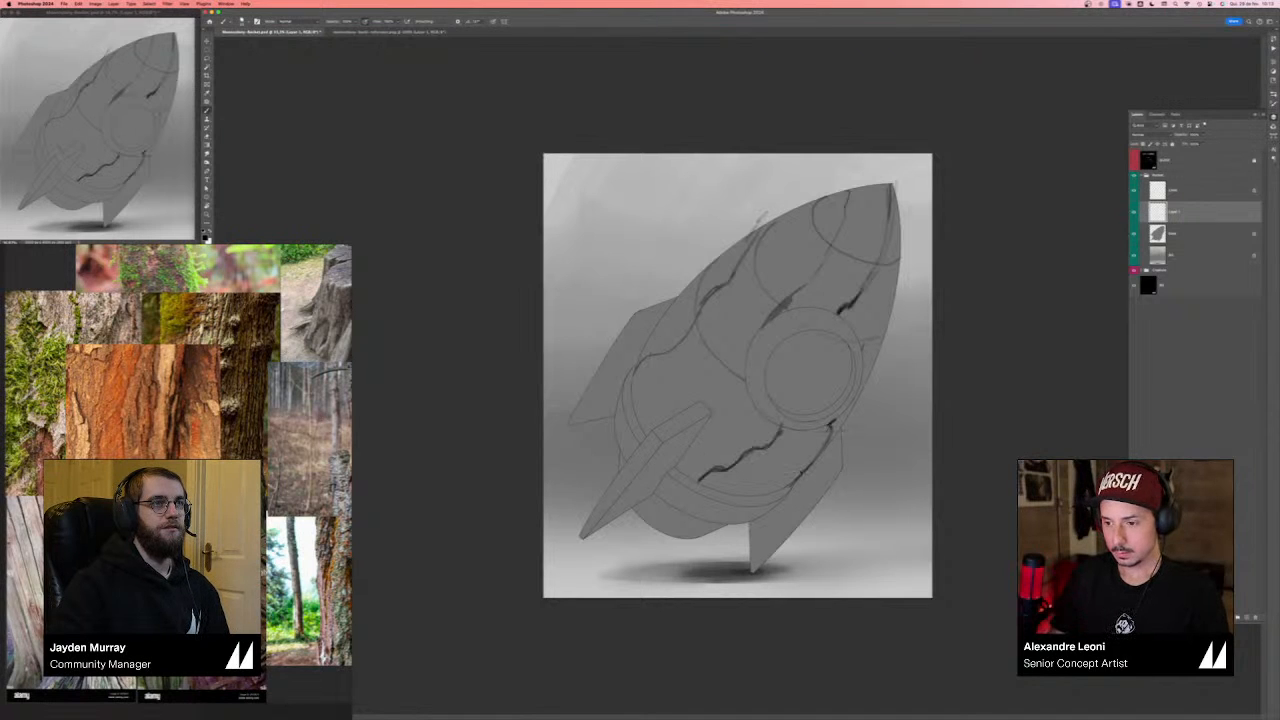
key("super+z")
key("super+z")
key("super+z")
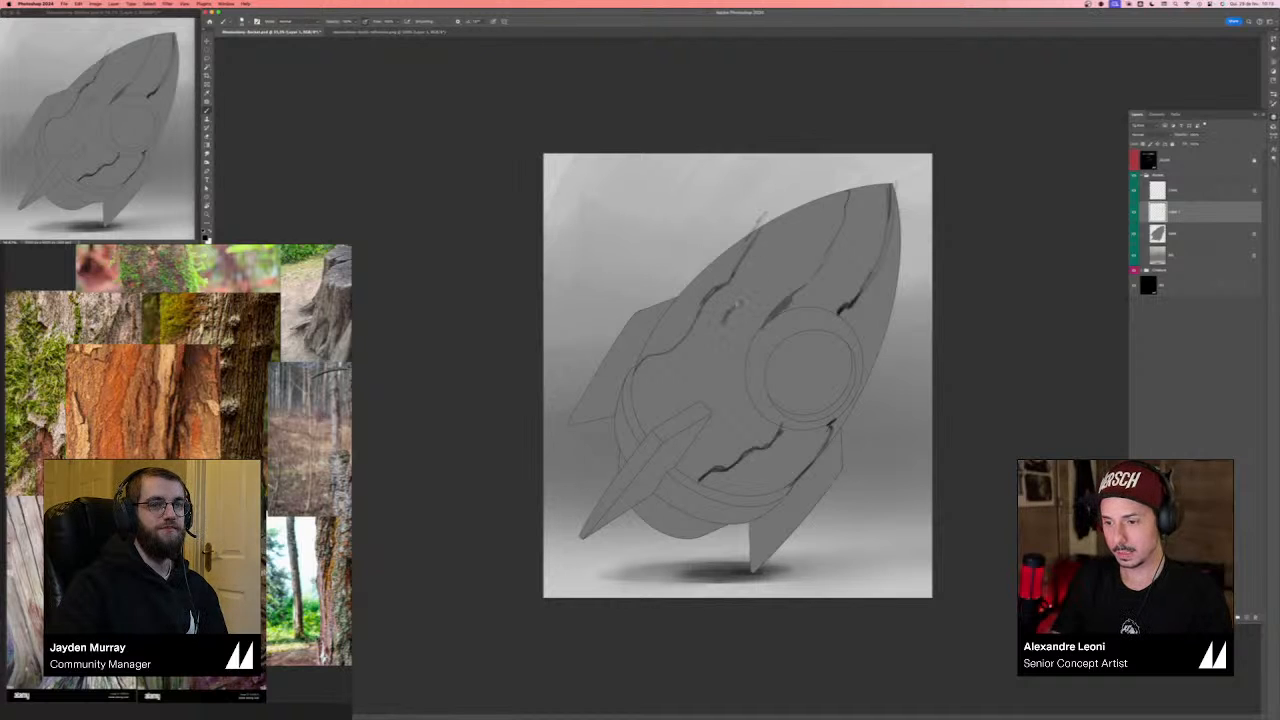
- Shade beside the cracks on the hull's far side with a sampled softer grey, and clip the layer to the rocket base shape
left_click(737, 303, "alt")
left_click_drag(733, 308, 748, 294)
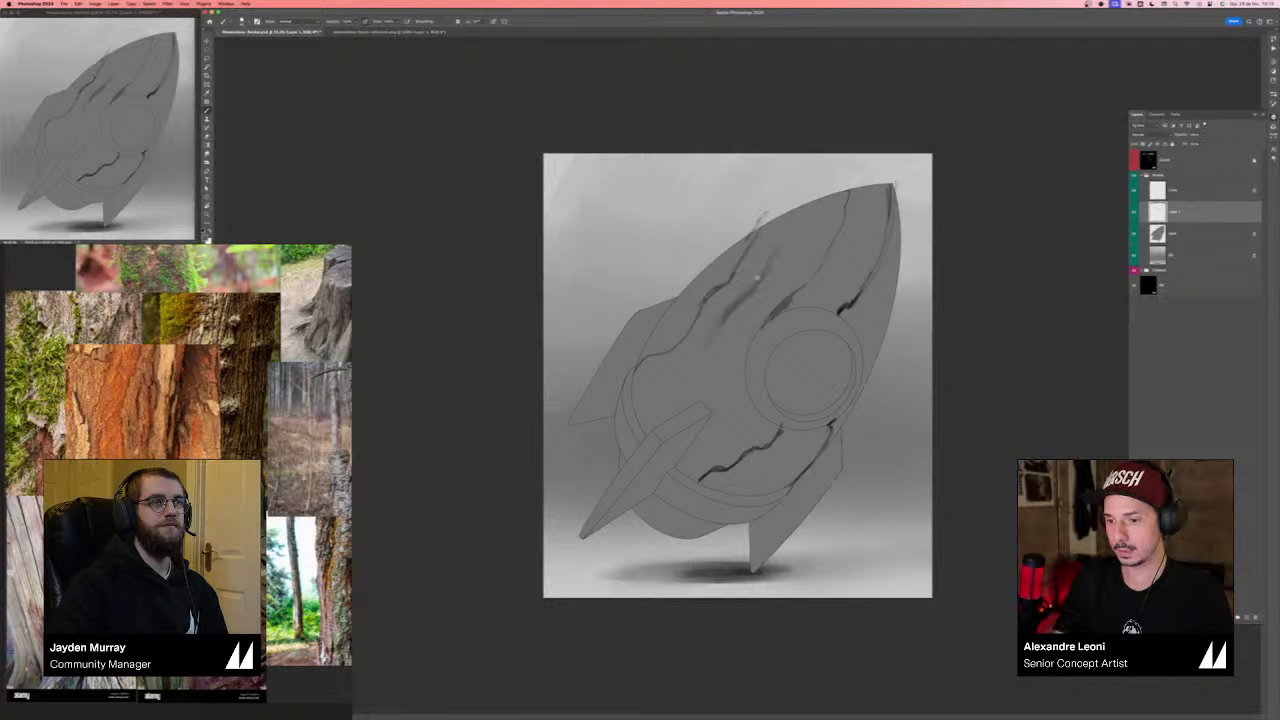
left_click_drag(722, 280, 634, 374)
left_click_drag(736, 260, 769, 206)
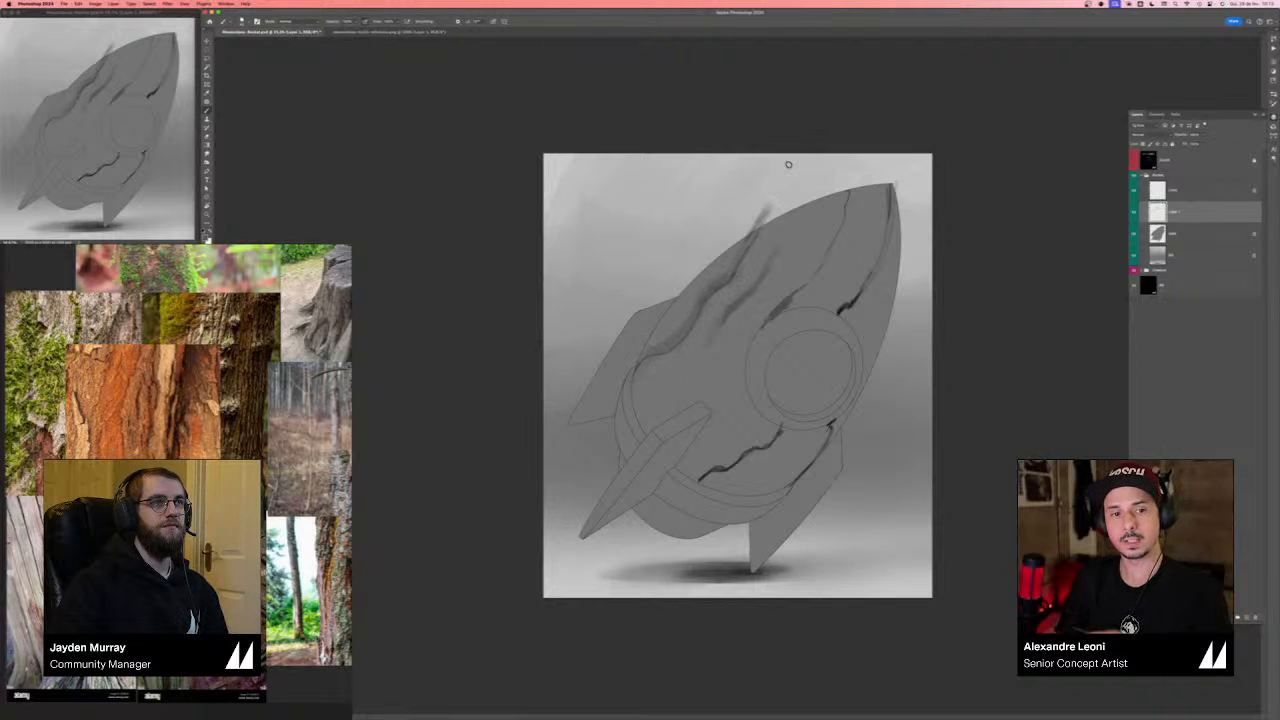
key("super+z")
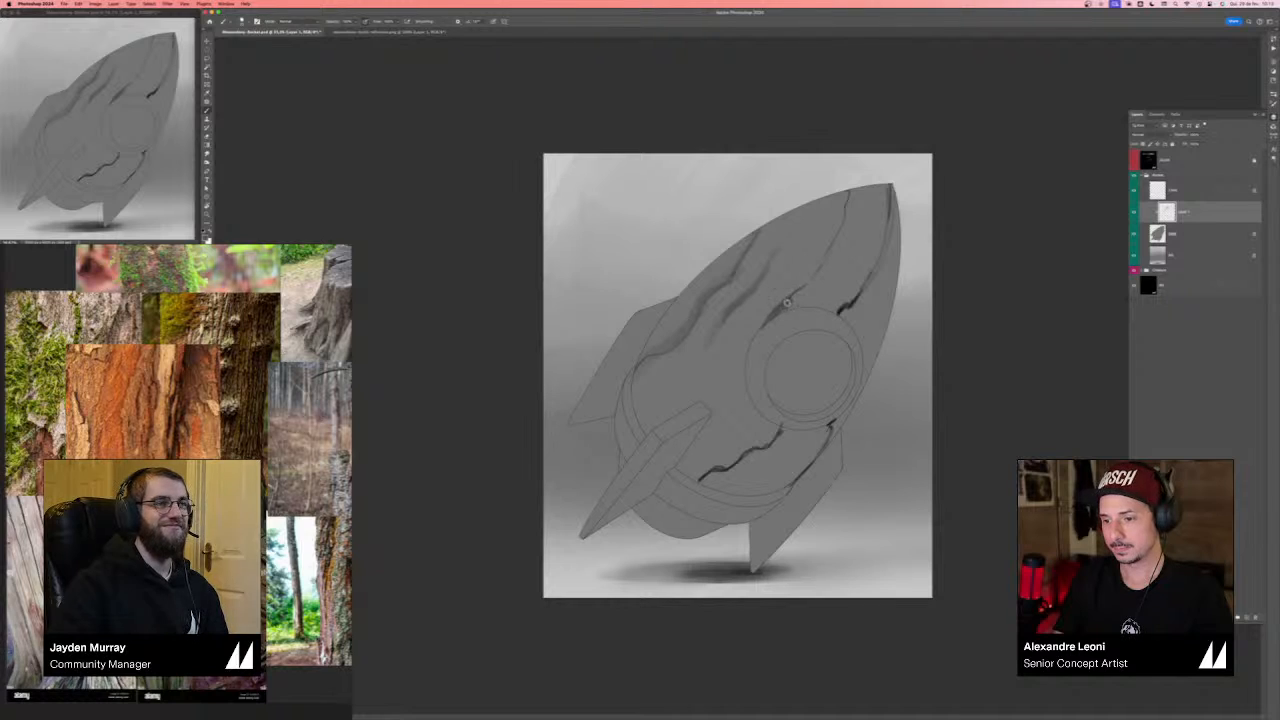
- Paint darker shading above the porthole, down the hull's shadow side and over the rear fin, enlarging the brush for the fin
left_click_drag(787, 302, 812, 287)
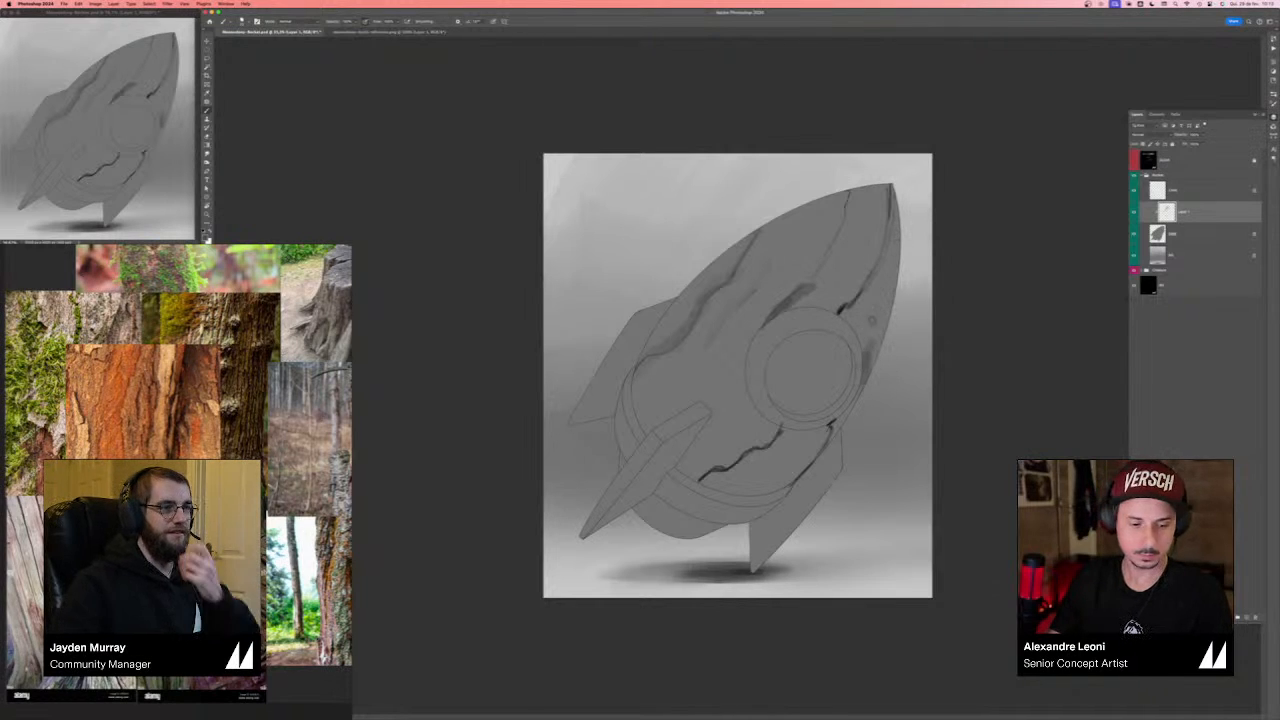
mouse_move(866, 372)
left_mouse_down()
mouse_move(894, 294)
mouse_move(859, 327)
mouse_move(856, 300)
mouse_move(891, 209)
mouse_move(882, 302)
left_mouse_up()
mouse_move(866, 394)
left_mouse_down()
mouse_move(829, 443)
mouse_move(720, 491)
mouse_move(858, 352)
left_mouse_up()
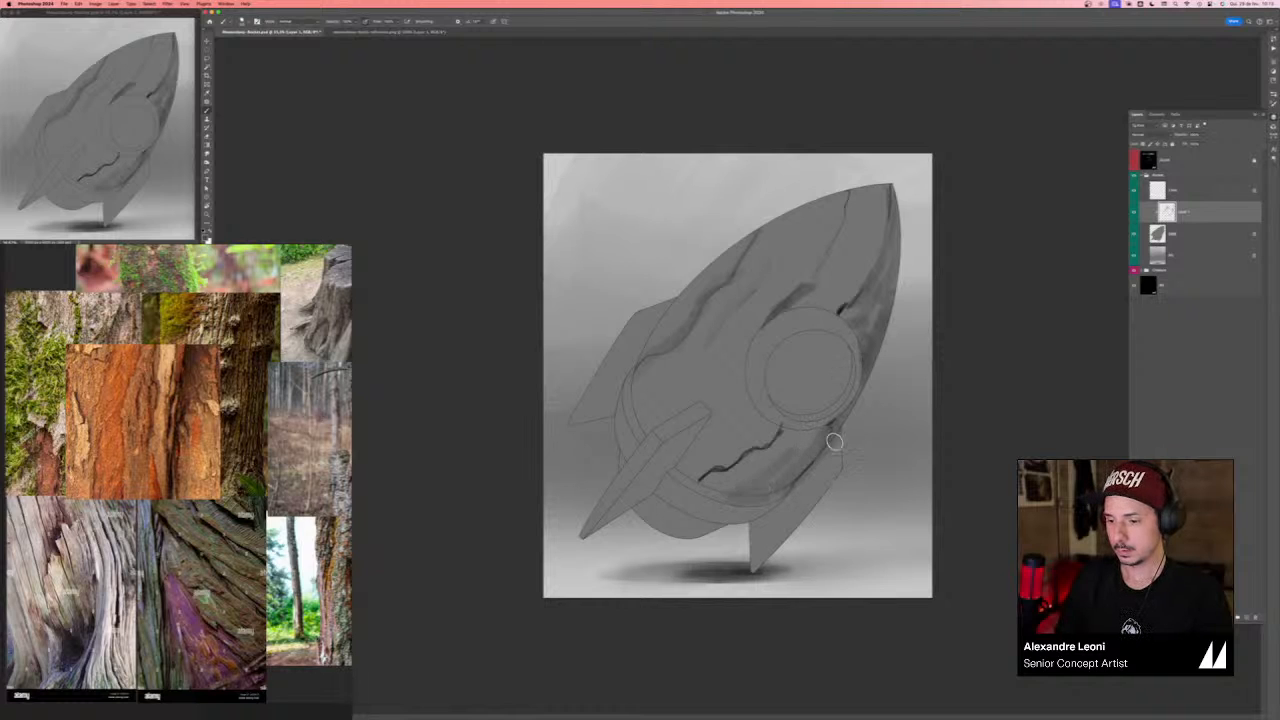
key("bracketright")
mouse_move(840, 448)
left_mouse_down()
mouse_move(748, 525)
mouse_move(646, 564)
mouse_move(830, 474)
mouse_move(825, 498)
mouse_move(737, 560)
left_mouse_up()
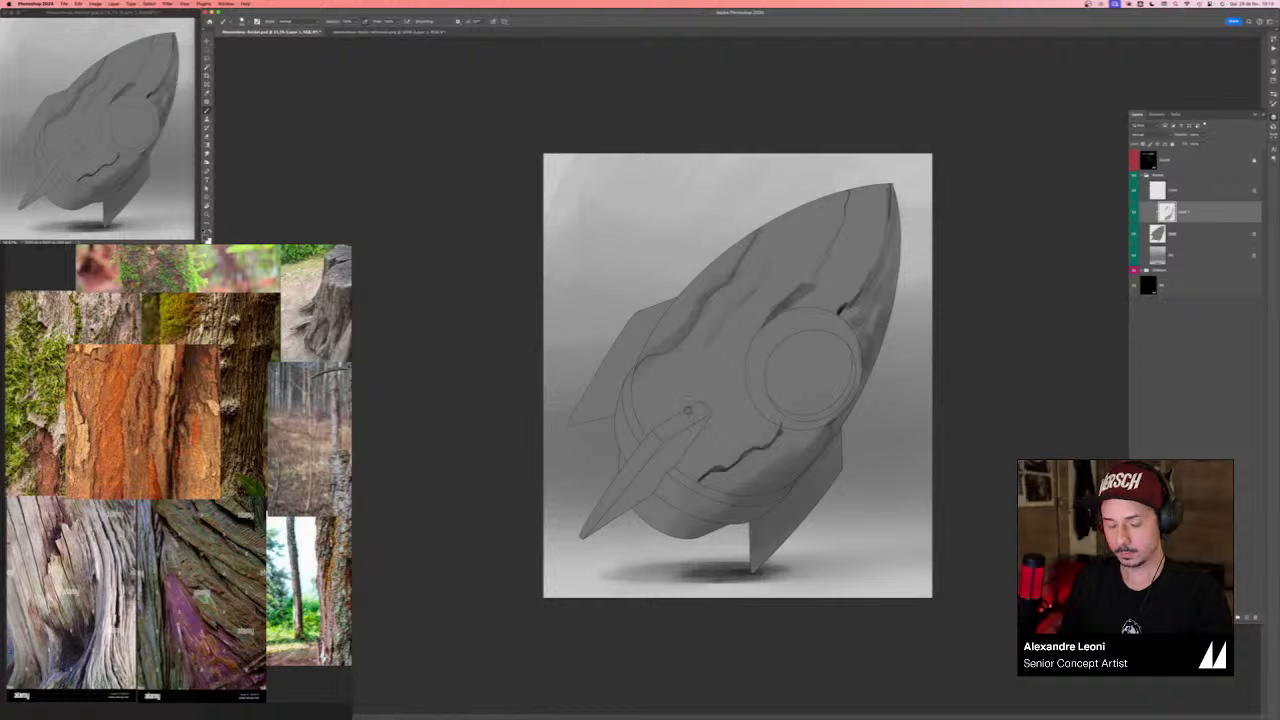
- Select the area beside the front fin with the Lasso, paint darker shading inside it, deselect, and toggle the shading layer to compare
key("l")
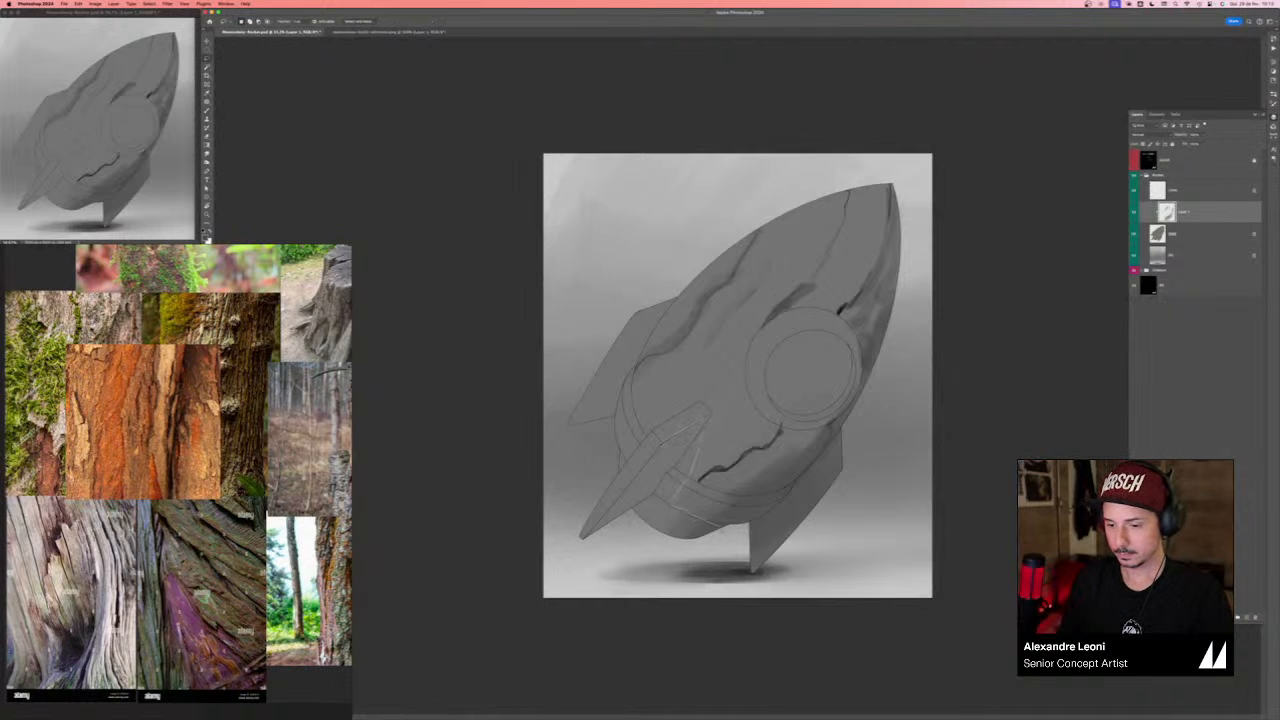
mouse_move(716, 525)
left_mouse_down()
mouse_move(530, 538)
mouse_move(568, 472)
left_mouse_up()
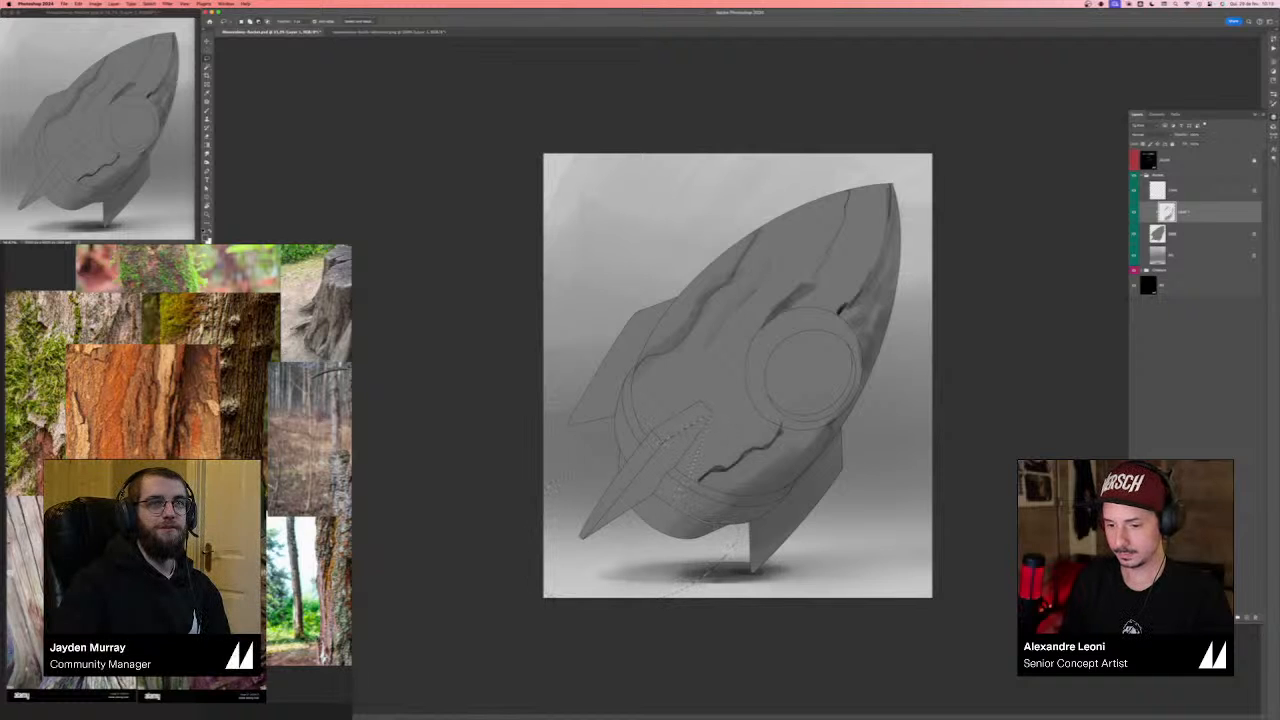
key("b")
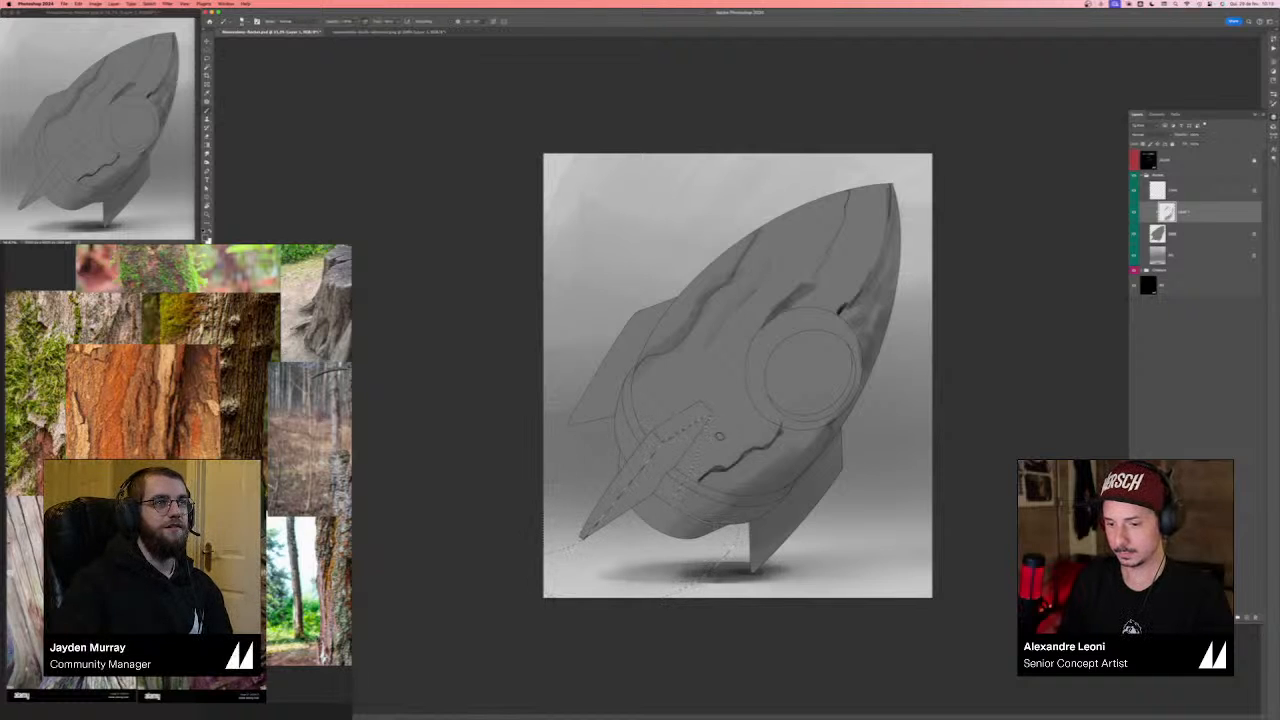
mouse_move(700, 428)
left_mouse_down()
mouse_move(638, 490)
mouse_move(632, 554)
mouse_move(710, 530)
left_mouse_up()
key("[")
key("[")
key("[")
key("[")
key("[")
key("[")
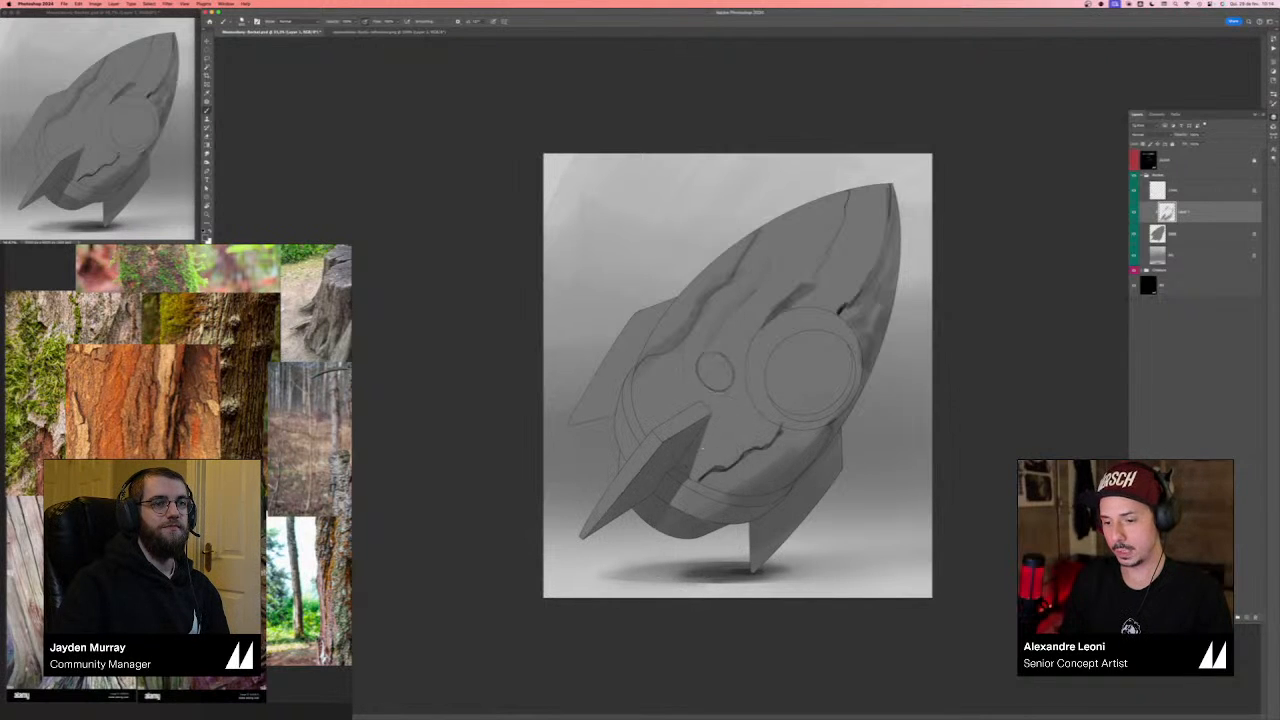
left_click_drag(704, 436, 696, 478)
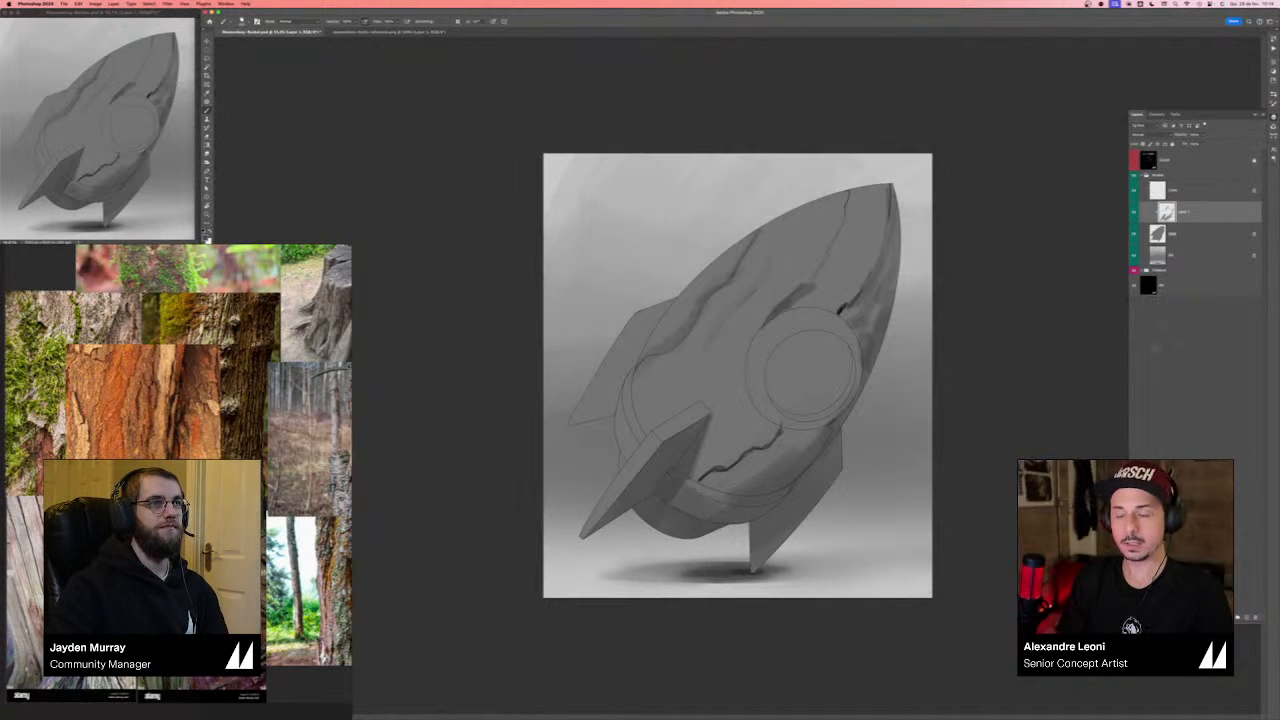
left_click(1134, 213)
left_click(1134, 213)
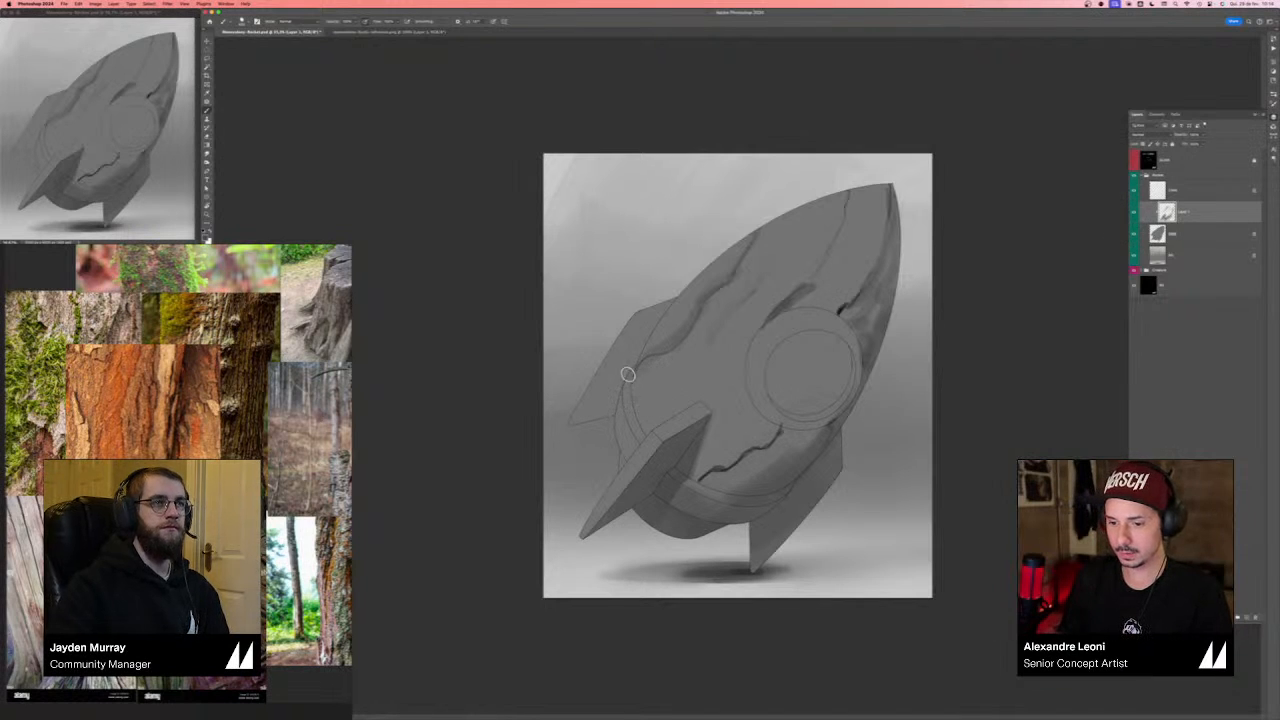
- Darken the far fin behind the hull with a smaller brush
key("[")
key("[")
key("[")
mouse_move(635, 356)
left_mouse_down()
mouse_move(662, 308)
mouse_move(637, 339)
mouse_move(644, 309)
mouse_move(602, 375)
mouse_move(624, 374)
mouse_move(655, 317)
left_mouse_up()
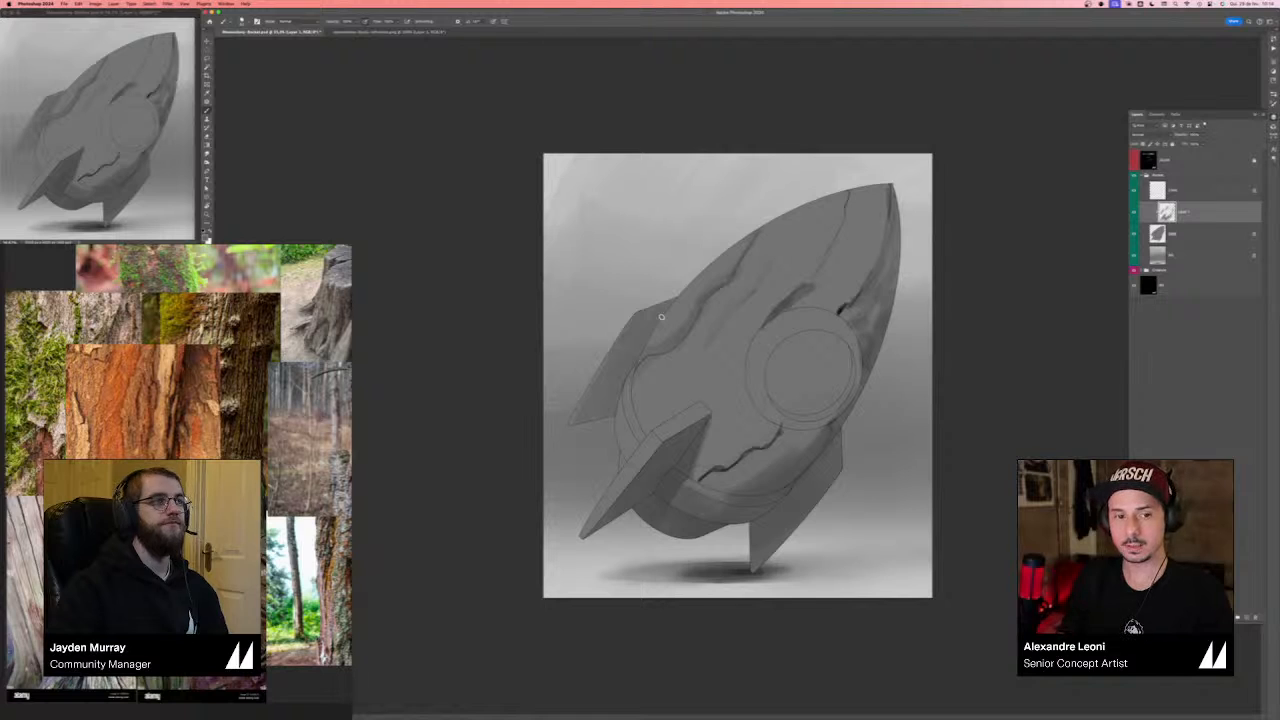
- Deepen the crack above the porthole with a fine dark brush and extend it towards the nose
key("]")
key("]")
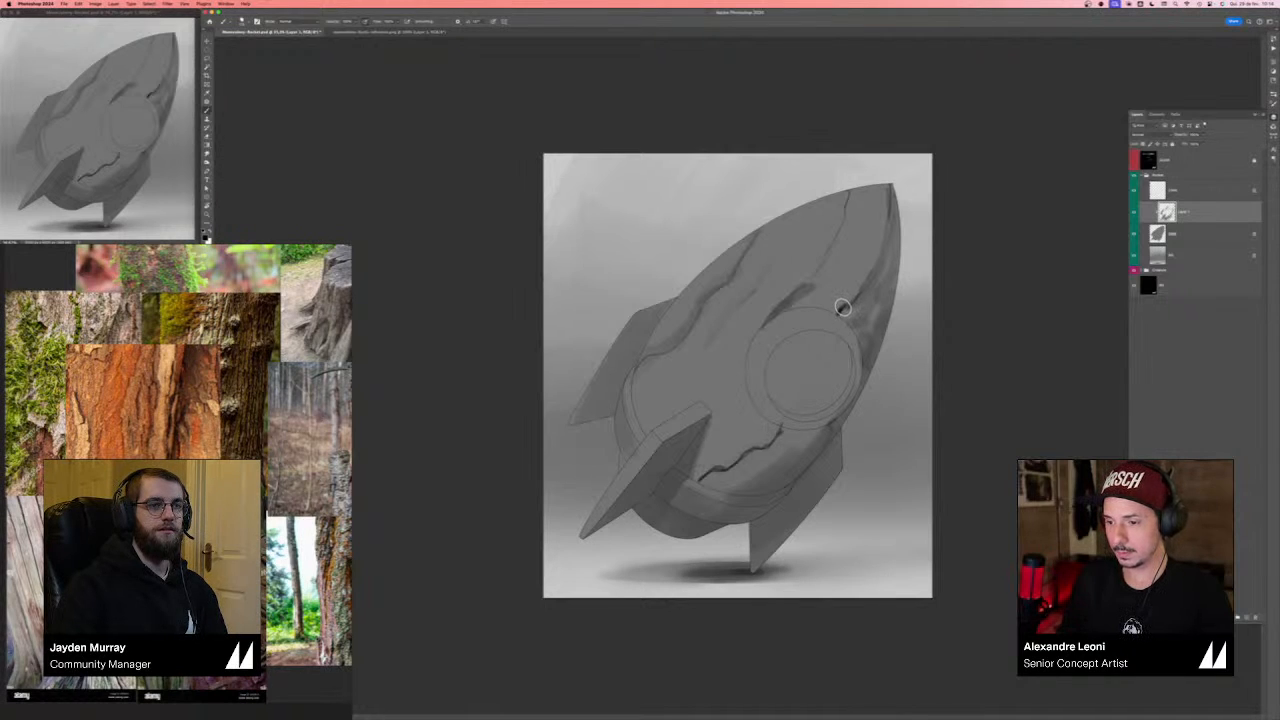
key("[")
key("[")
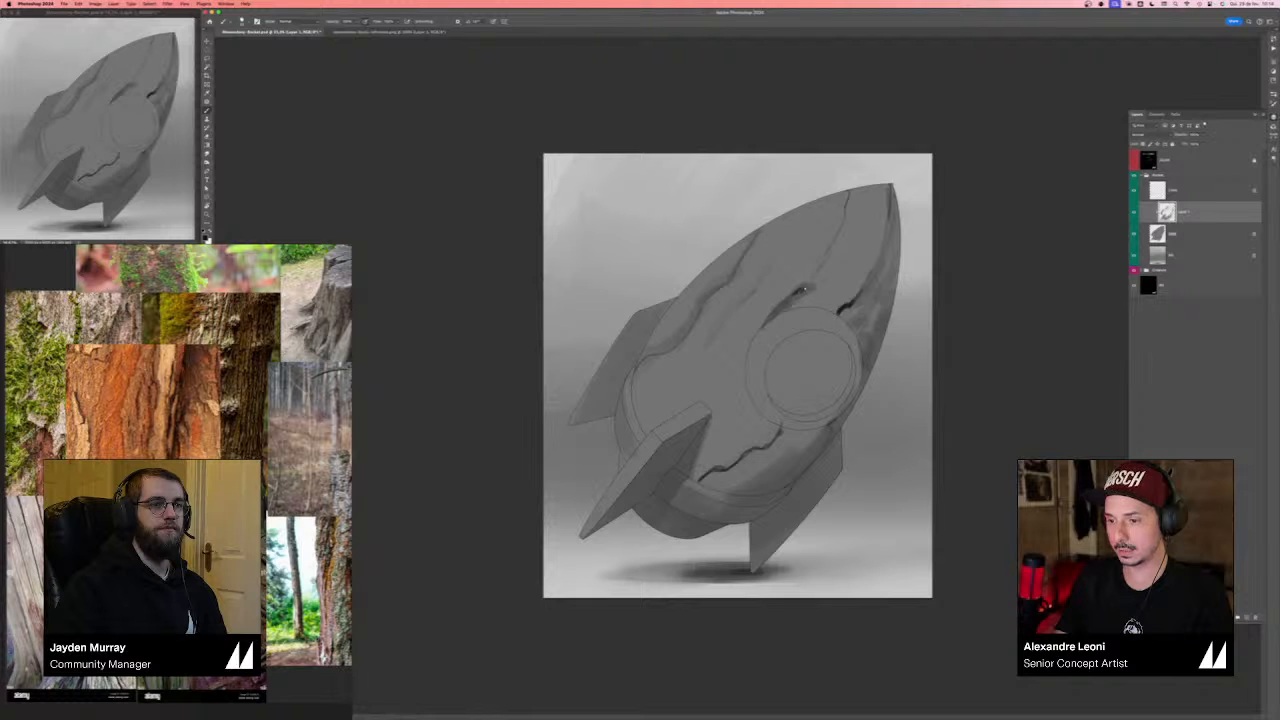
left_click_drag(802, 287, 824, 266)
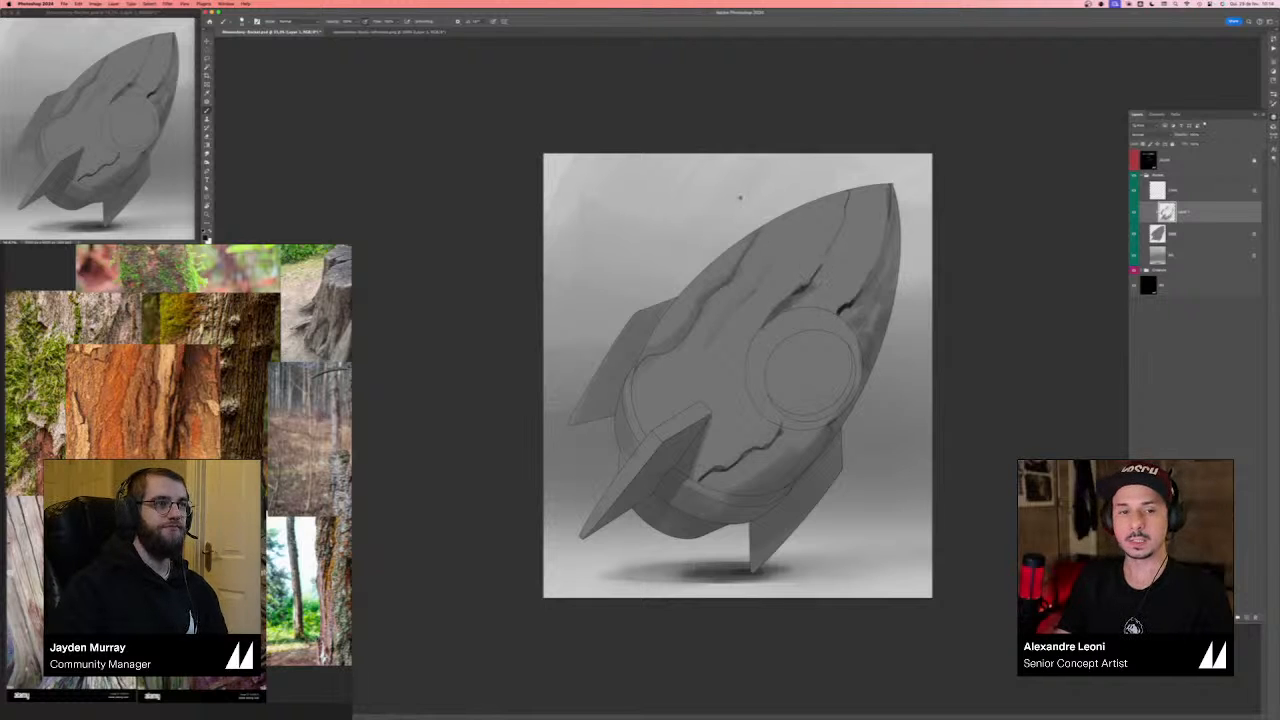
- Try brush strokes across the crack along the hull's upper edge, and undo them
mouse_move(737, 245)
left_mouse_down()
mouse_move(753, 281)
mouse_move(766, 265)
mouse_move(718, 349)
mouse_move(780, 250)
left_mouse_up()
key("super+z")
key("super+z")
key("super+z")
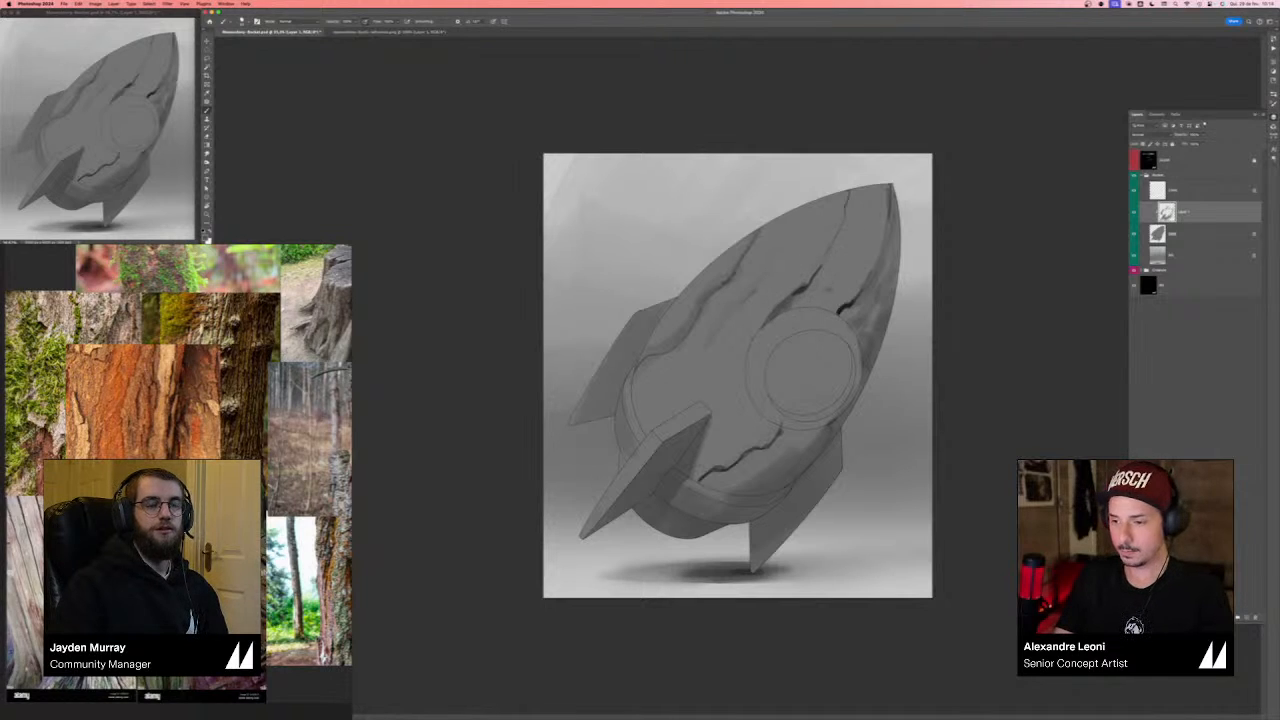
- Shade the nose area between the cracks above the porthole and the surface around the lower crack, reducing the brush for the crack
mouse_move(821, 295)
left_mouse_down()
mouse_move(856, 240)
mouse_move(851, 251)
left_mouse_up()
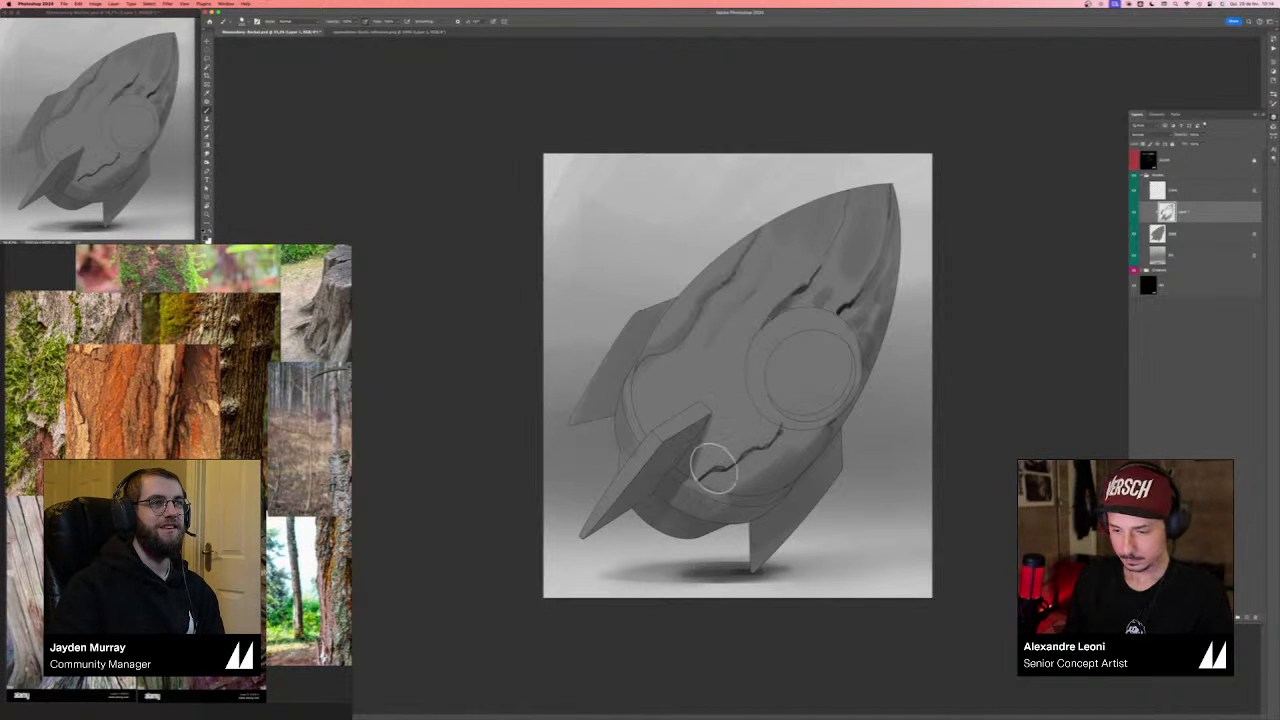
key("bracketleft")
key("bracketleft")
key("bracketleft")
key("bracketleft")
key("bracketleft")
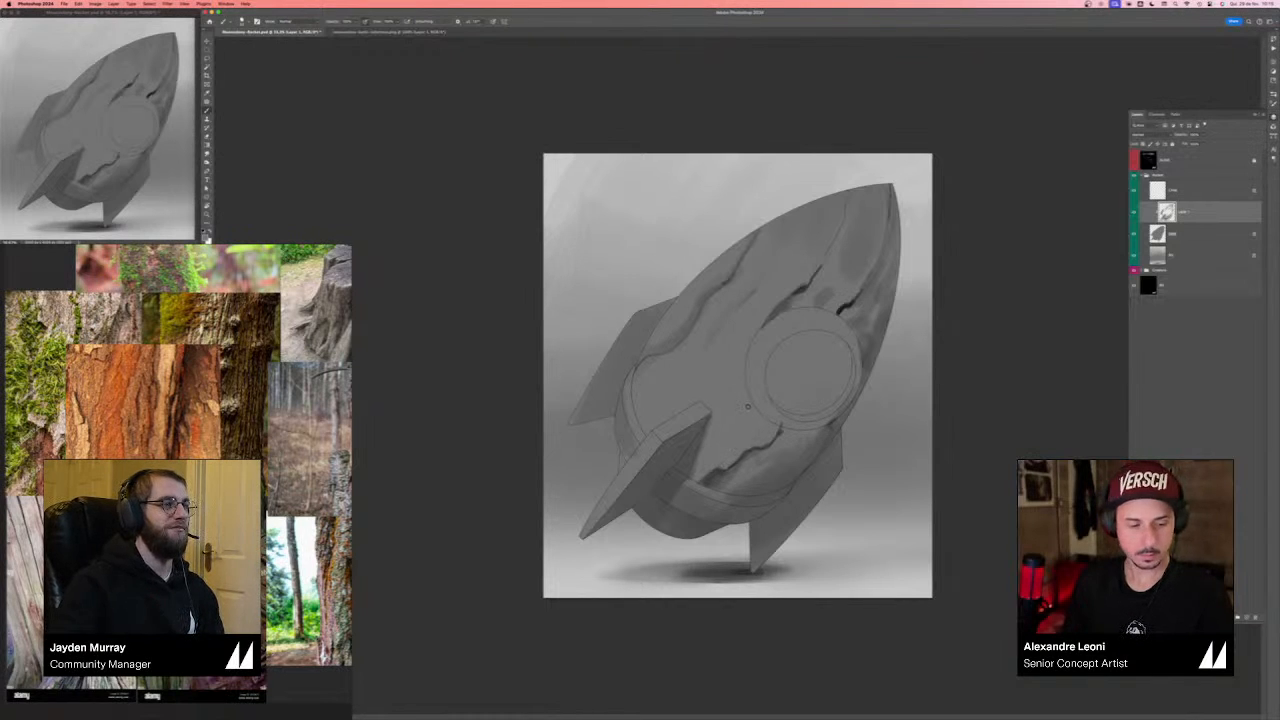
- Select the hull surface behind the front fin with the Lasso, darken it near the base band, and deselect
key("l")
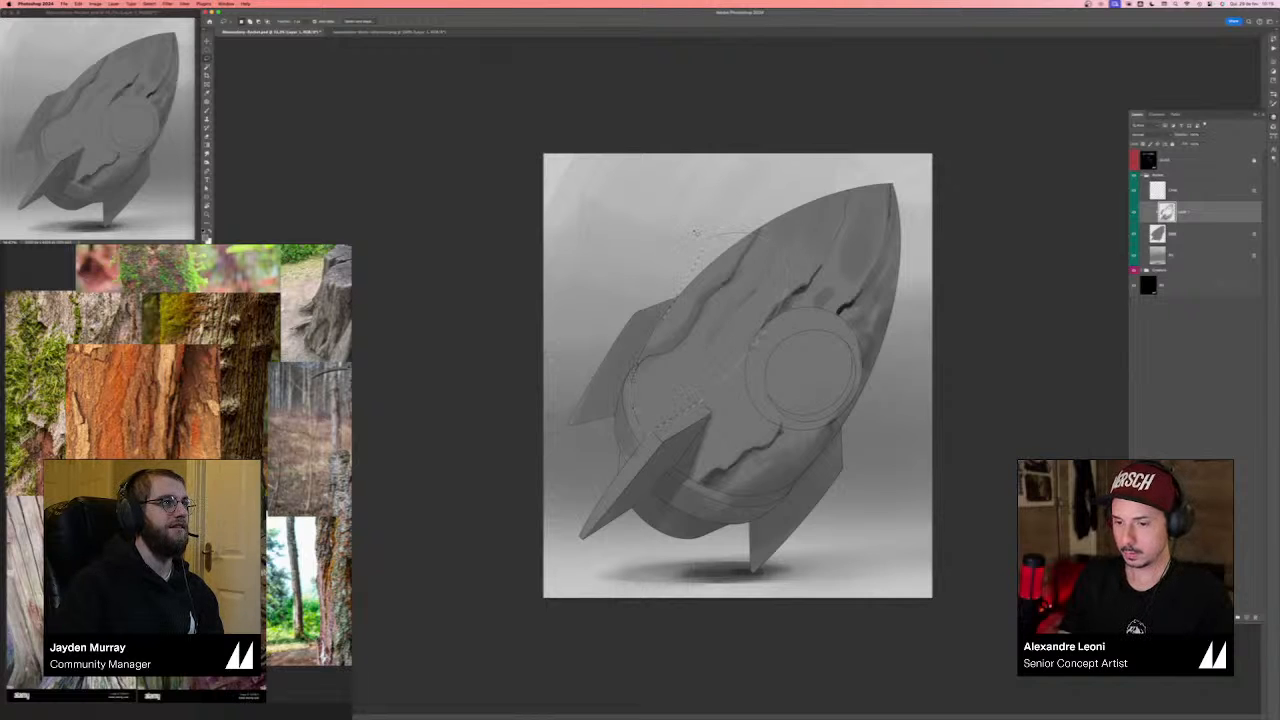
key("b")
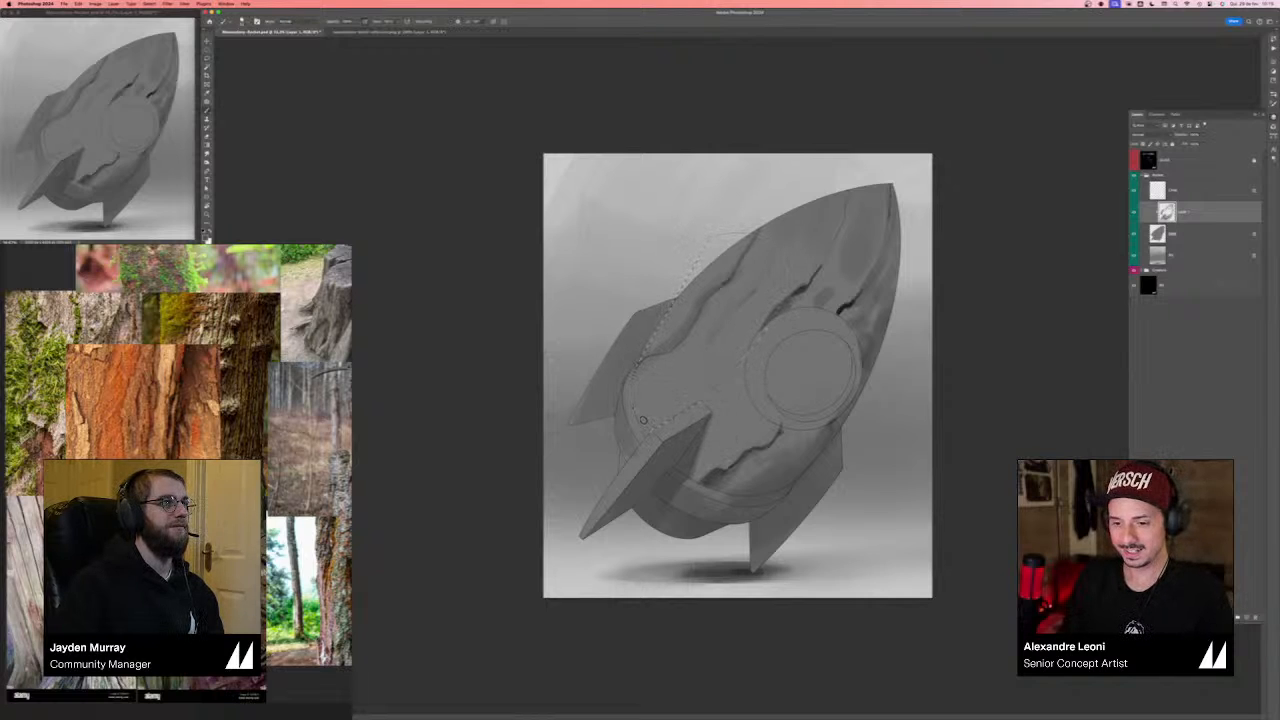
key("ctrl+d")
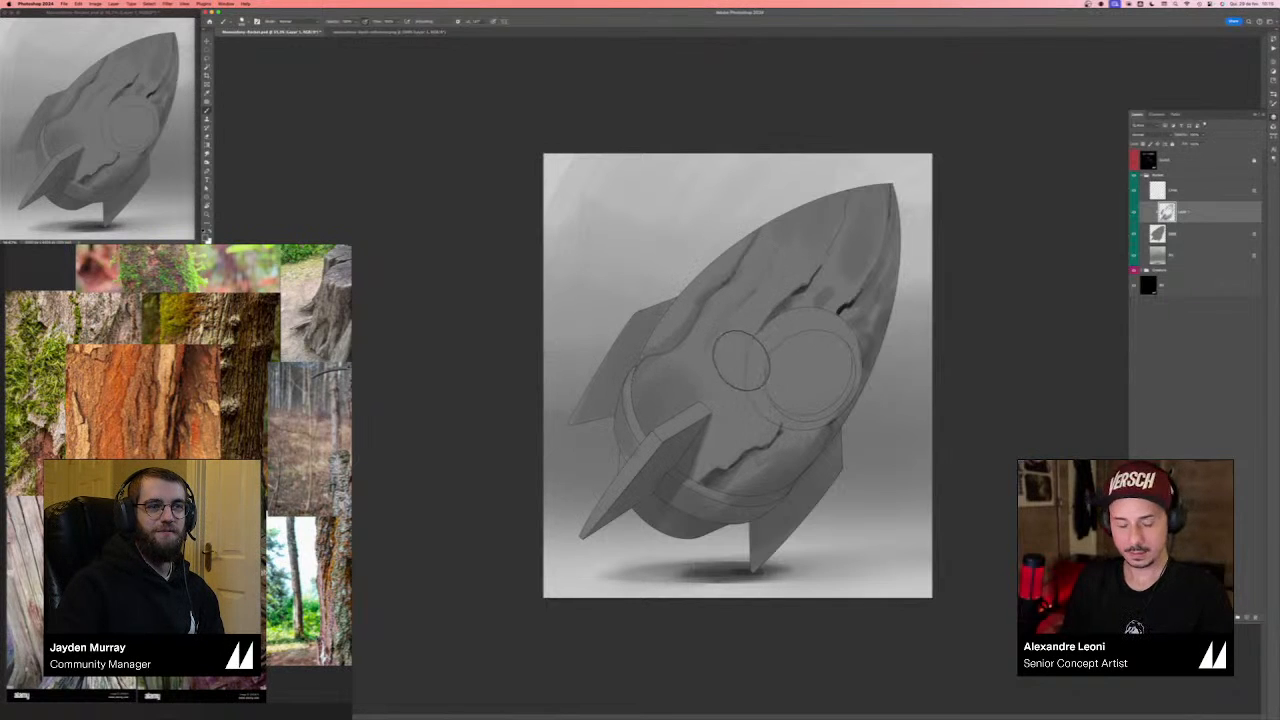
- Select the lower hull between the front fin and porthole with the Lasso, paint a dark shadow beside the fin, and deselect
key("l")
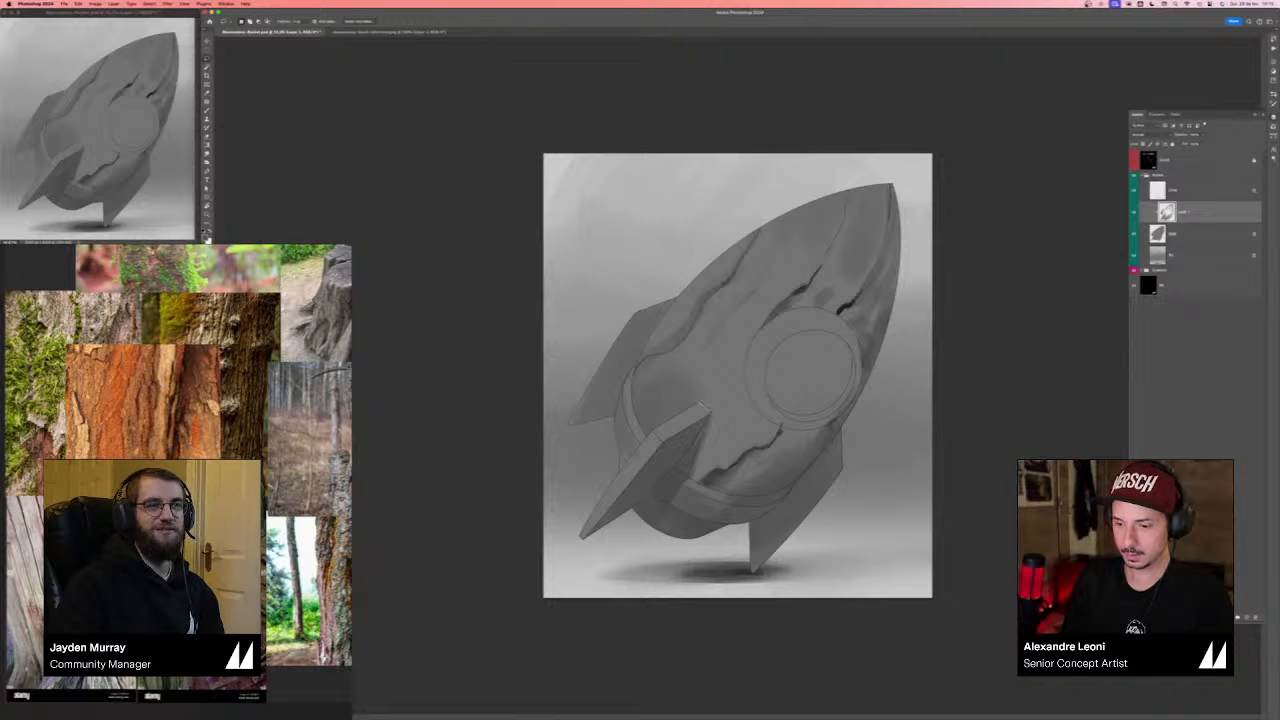
left_click_drag(704, 479, 838, 334)
key("b")
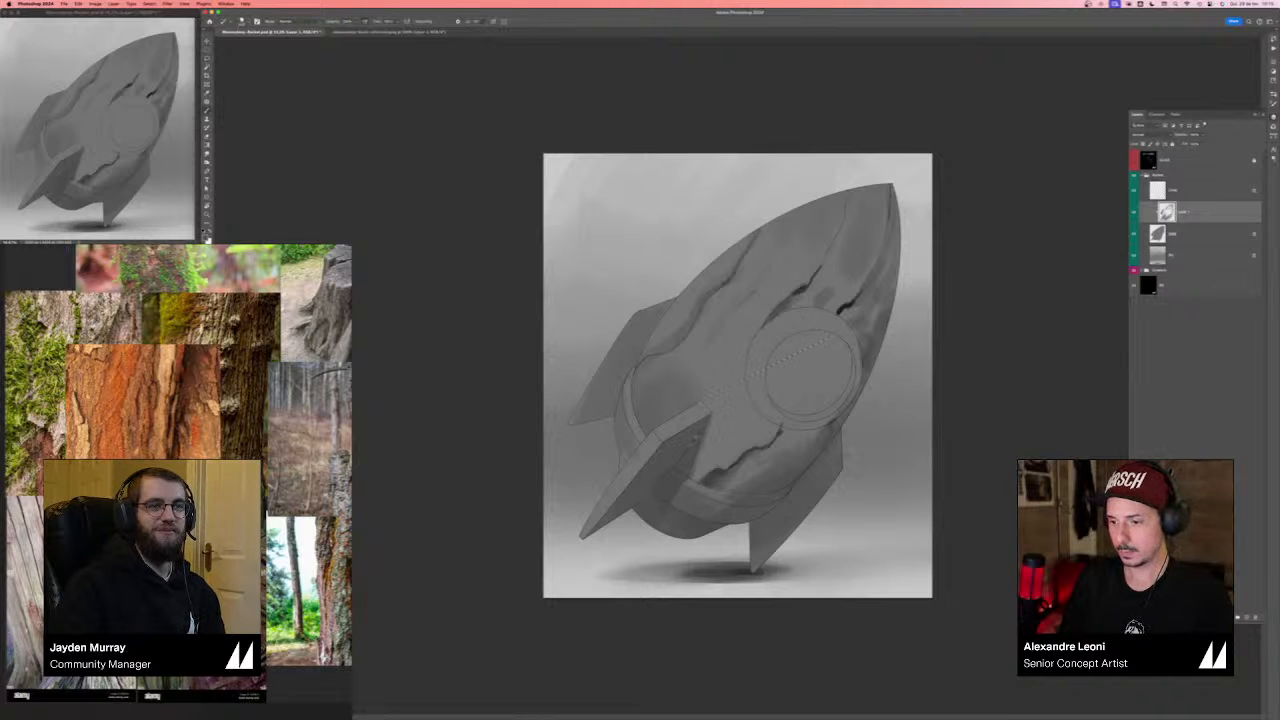
key("bracketleft")
key("bracketleft")
key("bracketleft")
key("bracketleft")
key("bracketleft")
key("bracketleft")
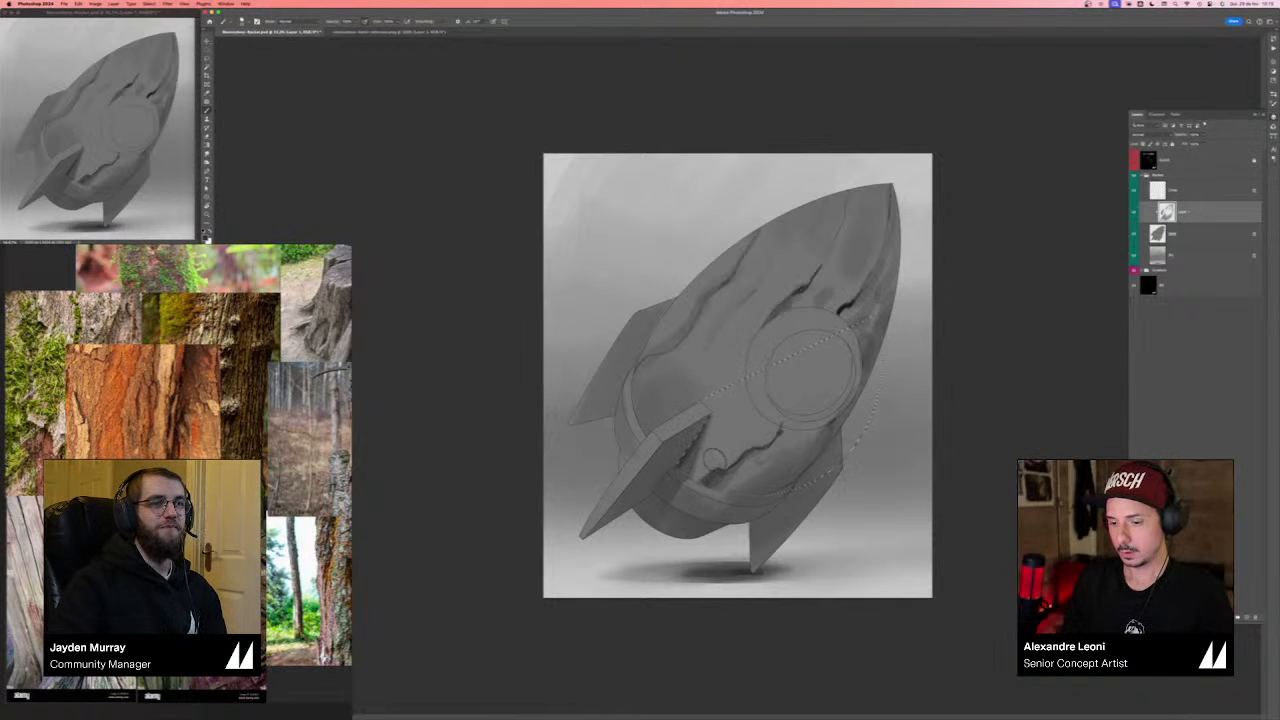
key("bracketright")
key("bracketright")
key("bracketright")
key("bracketright")
key("ctrl+d")
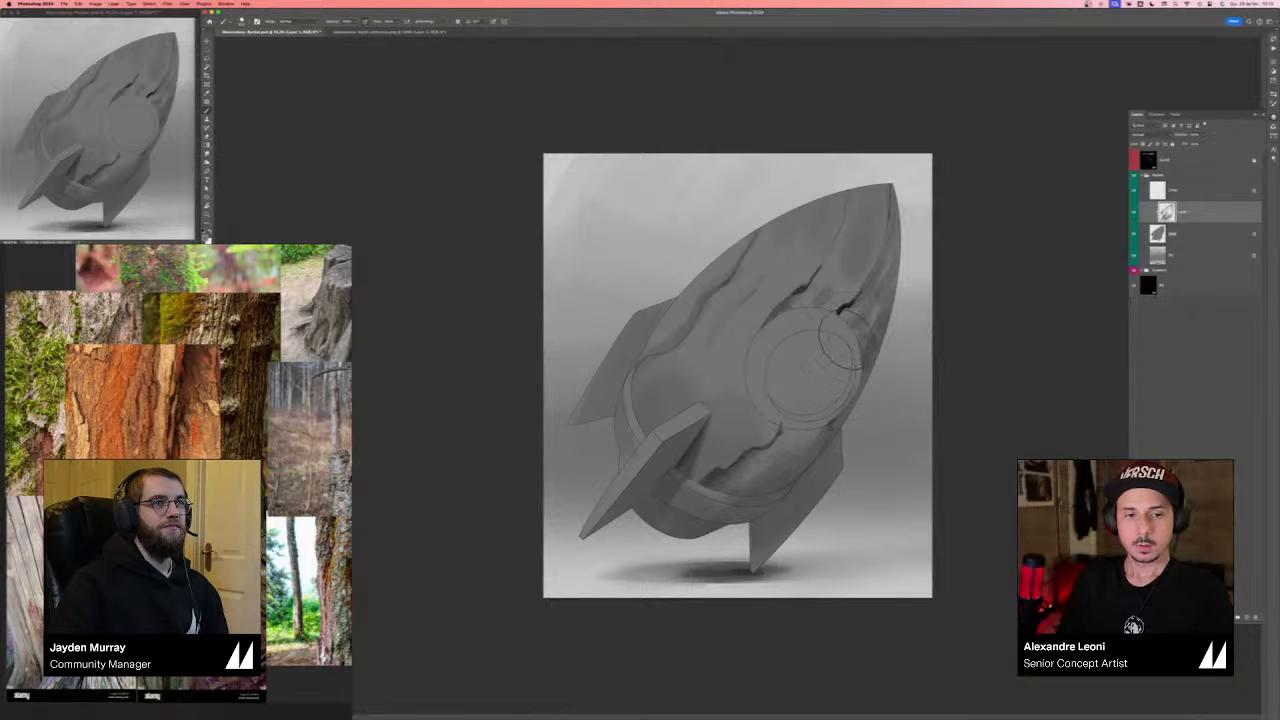
- Switch to a large soft round brush and paint a broad light tone across the hull from the front fin to the nose
key("F5")
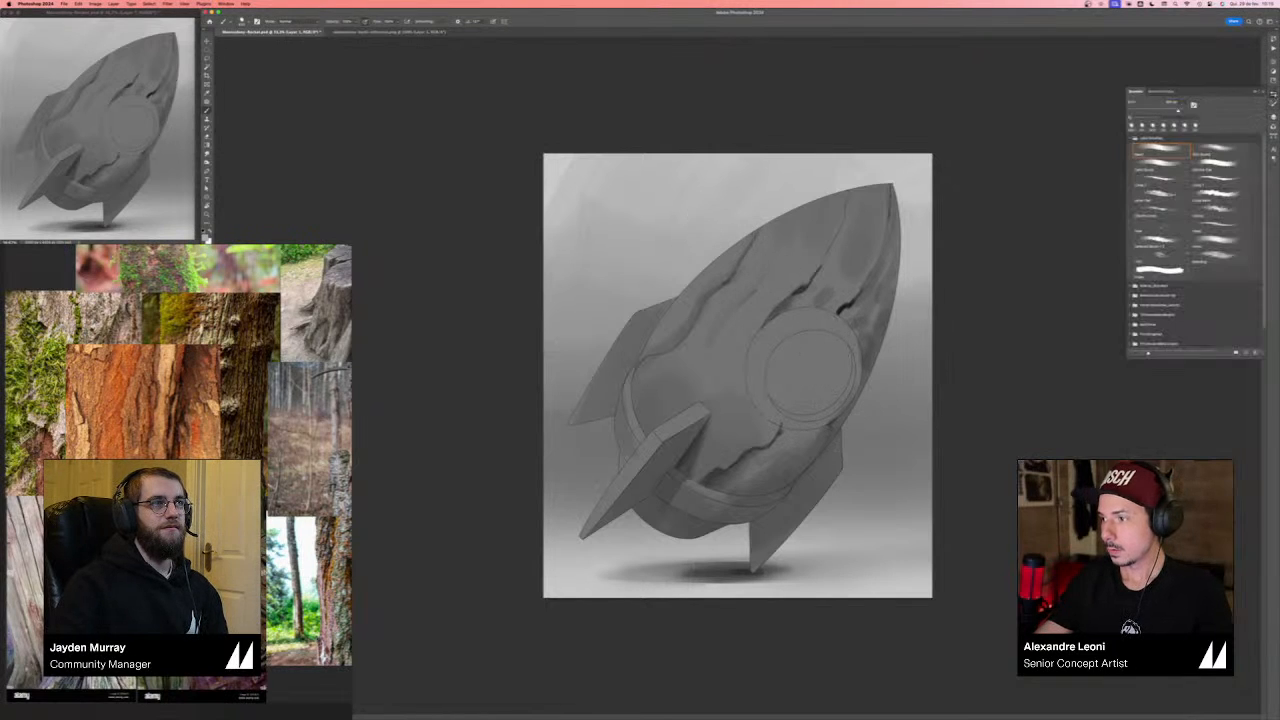
left_click(1202, 150)
key("]")
key("]")
key("]")
key("]")
key("]")
key("]")
key("]")
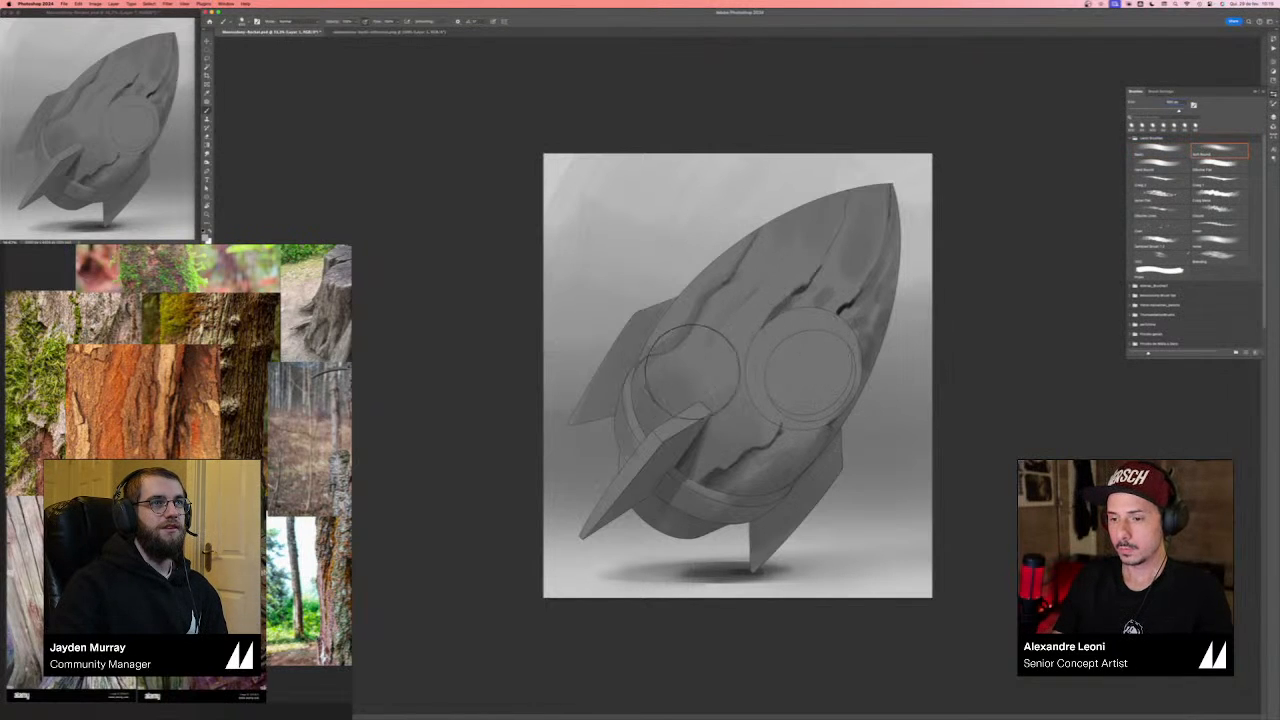
mouse_move(700, 360)
left_mouse_down()
mouse_move(874, 233)
mouse_move(727, 350)
mouse_move(755, 303)
mouse_move(874, 258)
left_mouse_up()
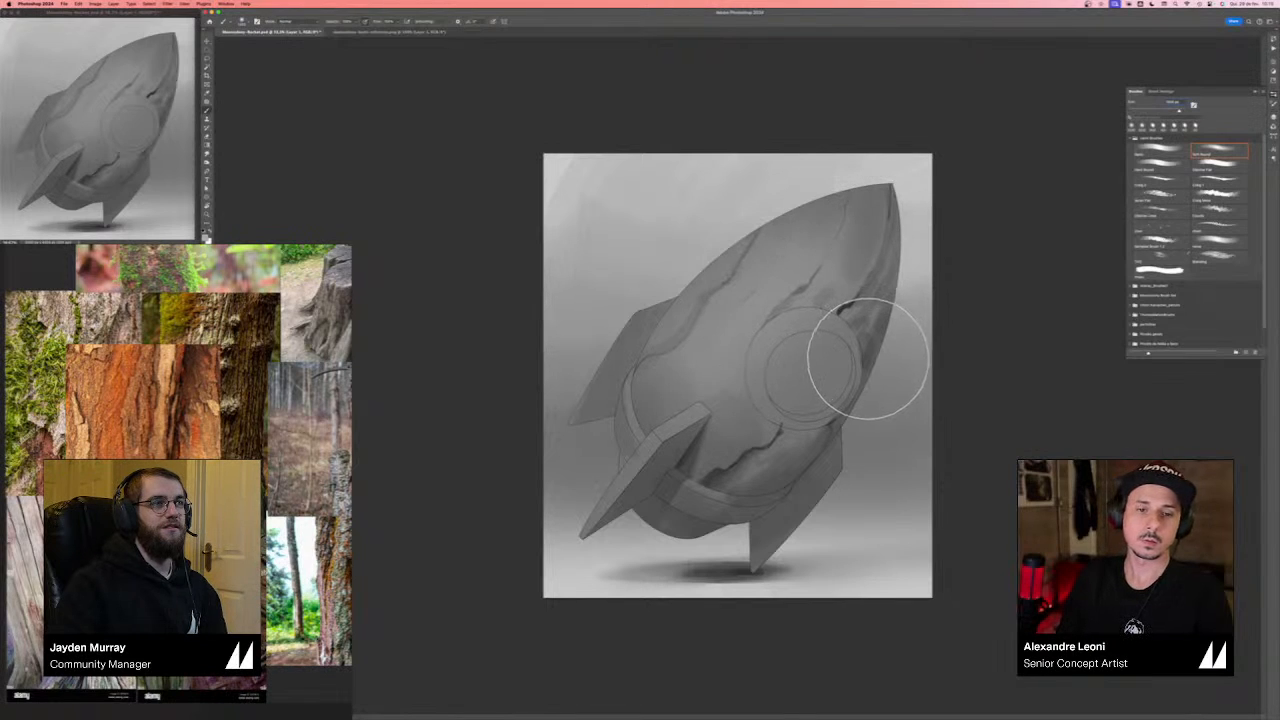
- Lighten the front fin's upper edge inside a Lasso selection, and return to the brush
key("[")
key("[")
key("[")
key("[")
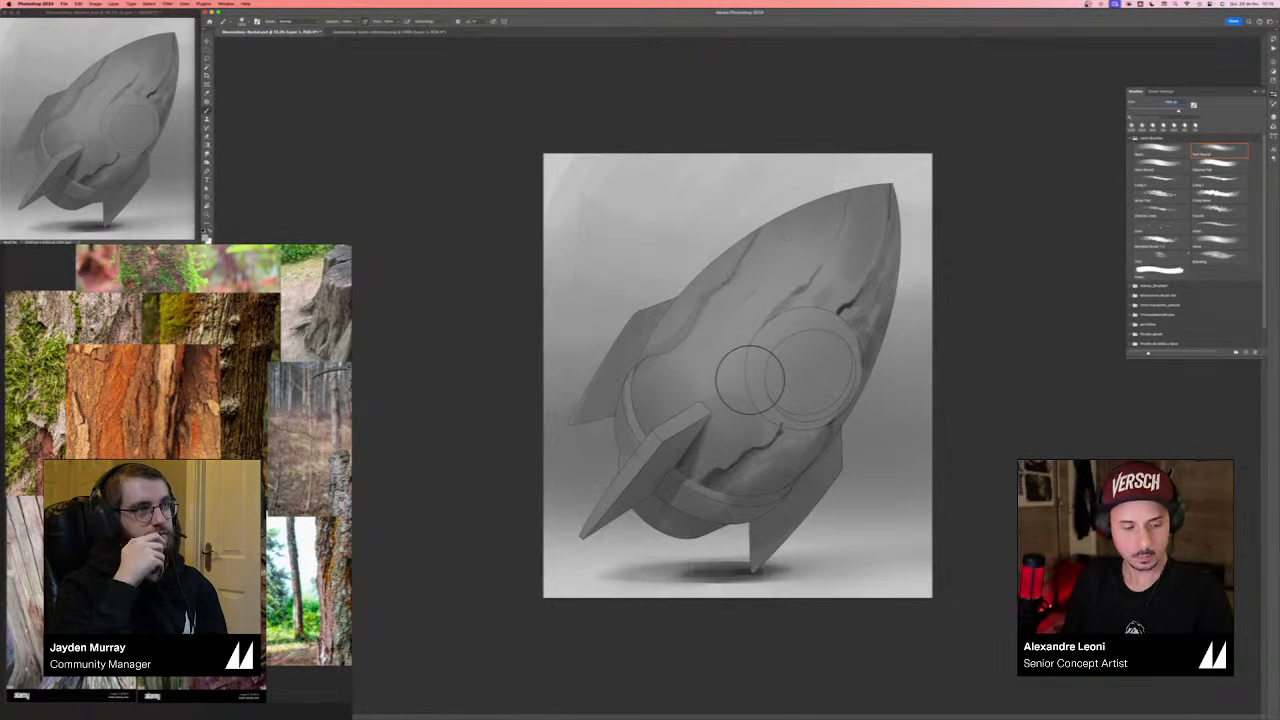
key("l")
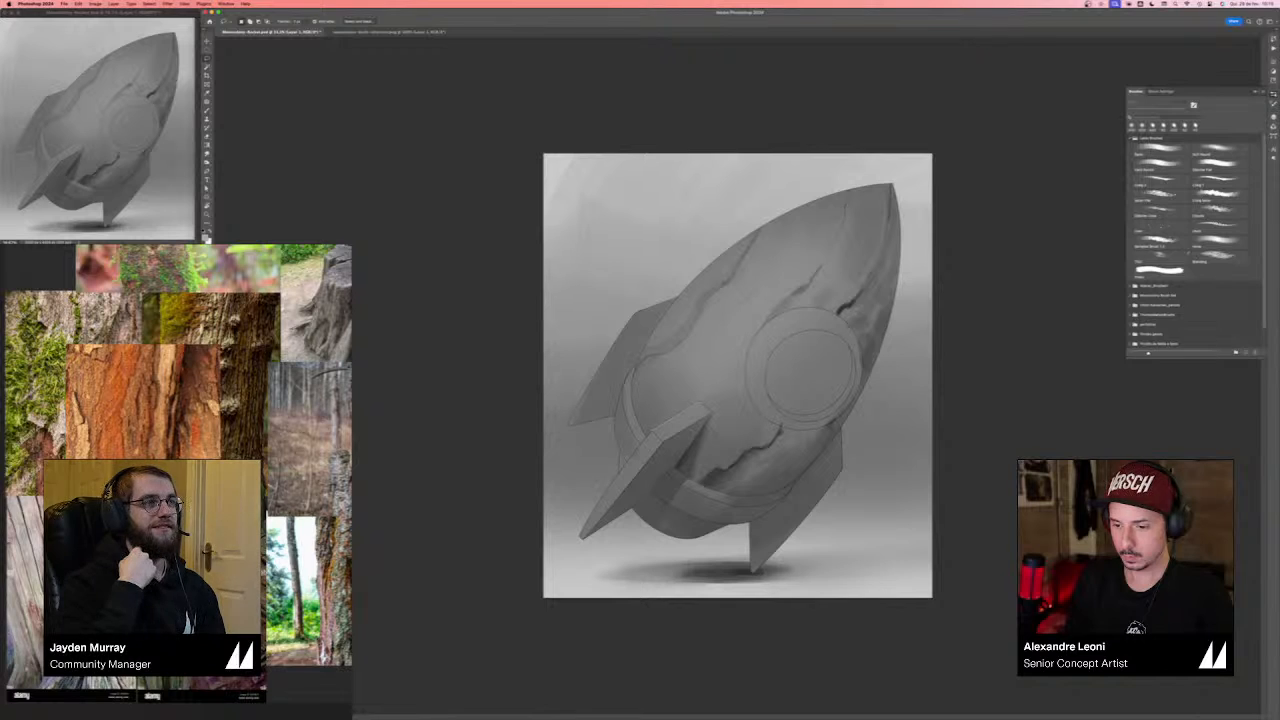
key("b")
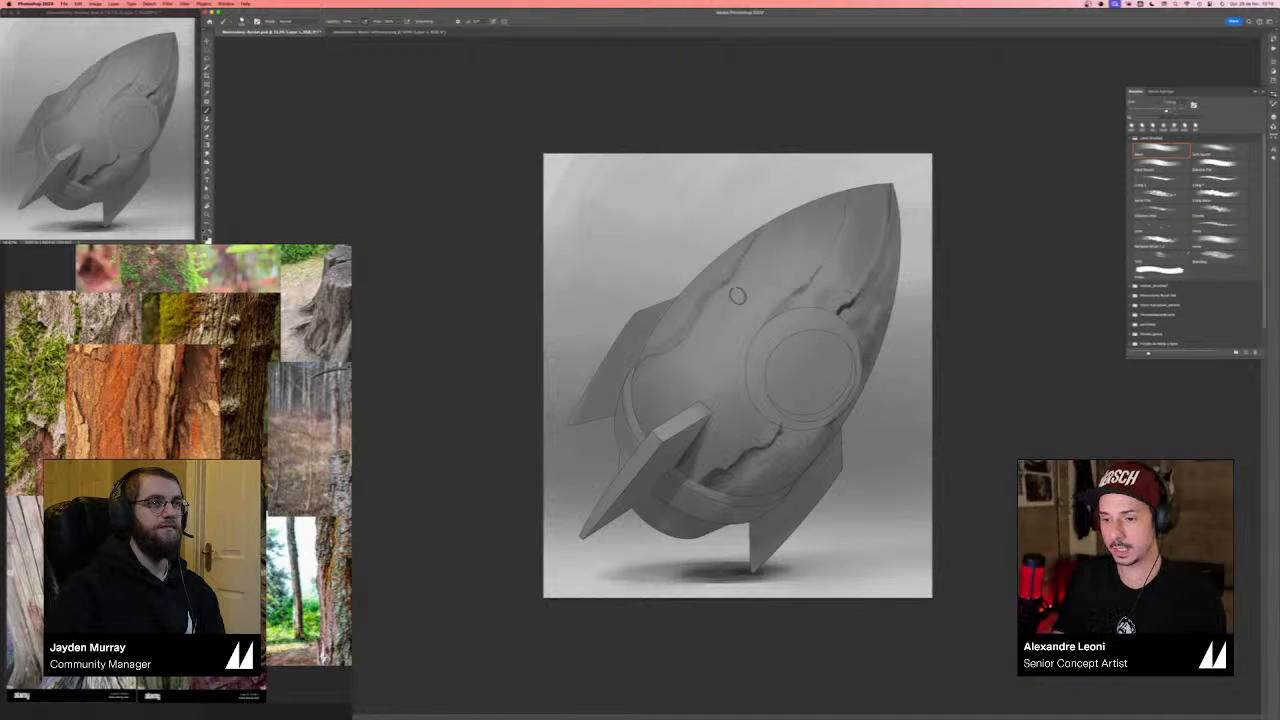
- Try dark wavy crack lines running along the hull from the nose towards the base on both sides of the porthole
key("[")
key("[")
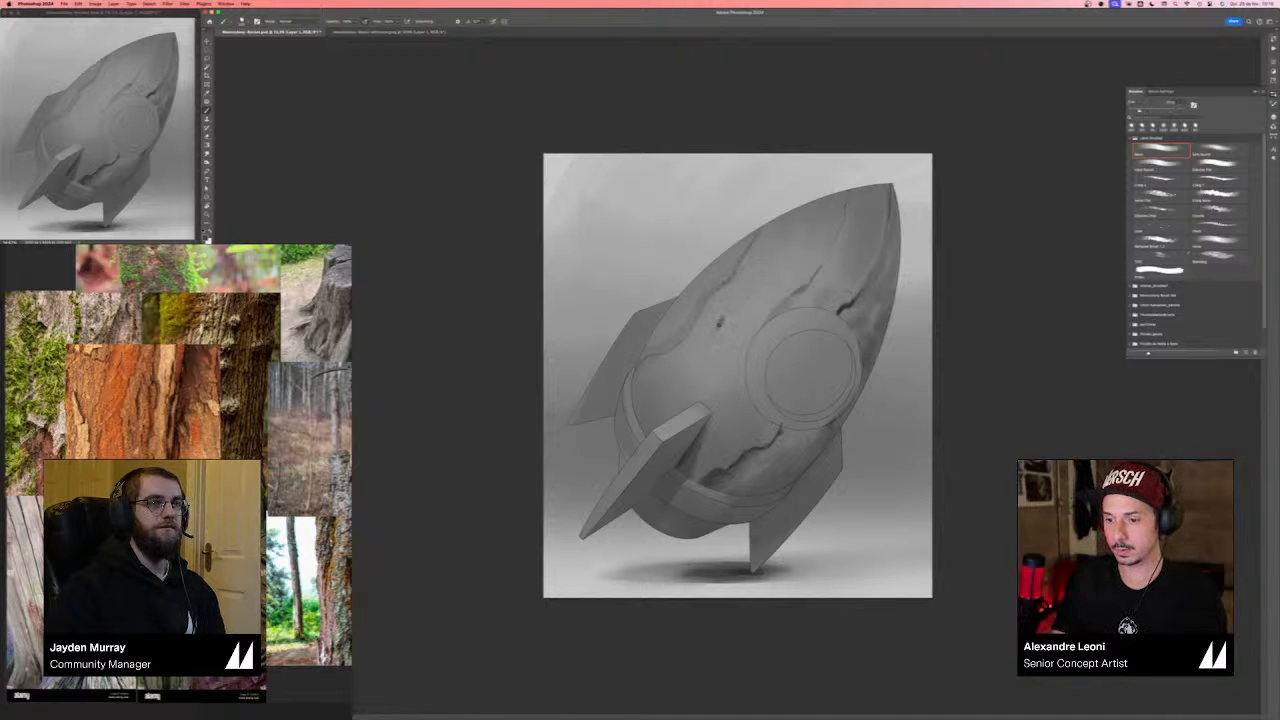
left_click_drag(720, 323, 798, 226)
key("super+z")
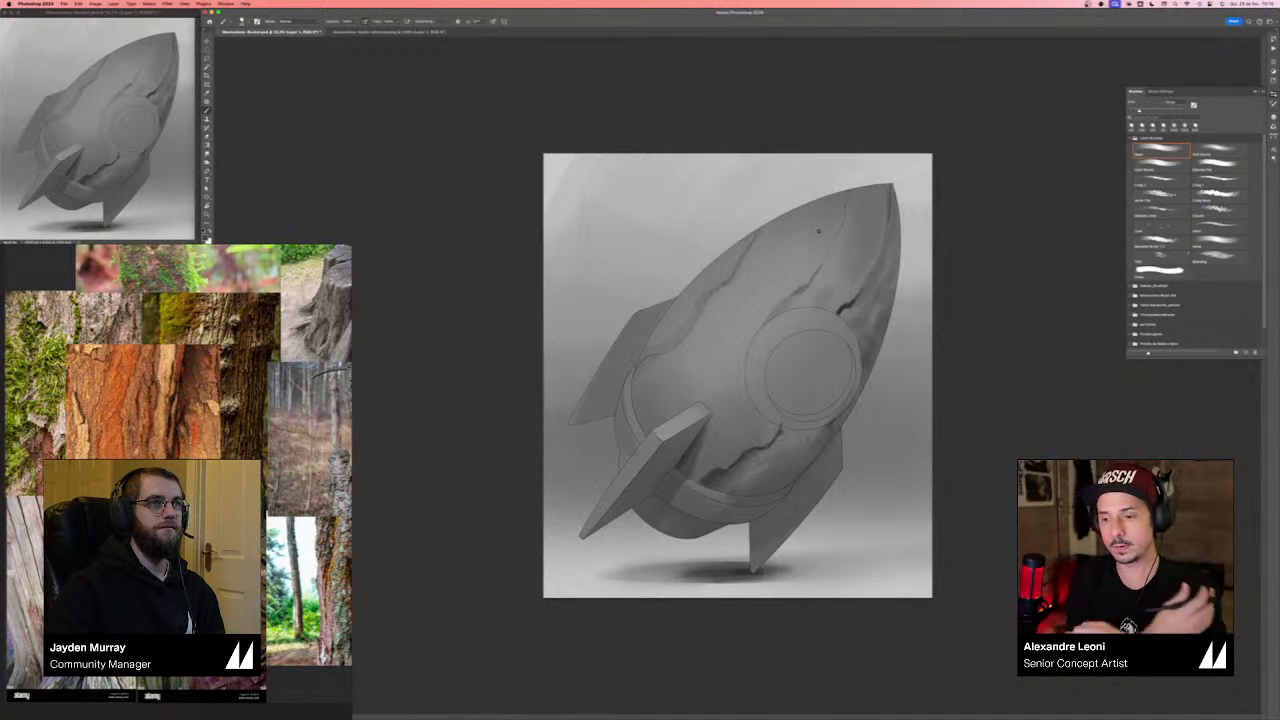
mouse_move(790, 212)
left_mouse_down()
mouse_move(650, 398)
mouse_move(770, 304)
mouse_move(820, 200)
left_mouse_up()
left_click_drag(755, 233, 675, 322)
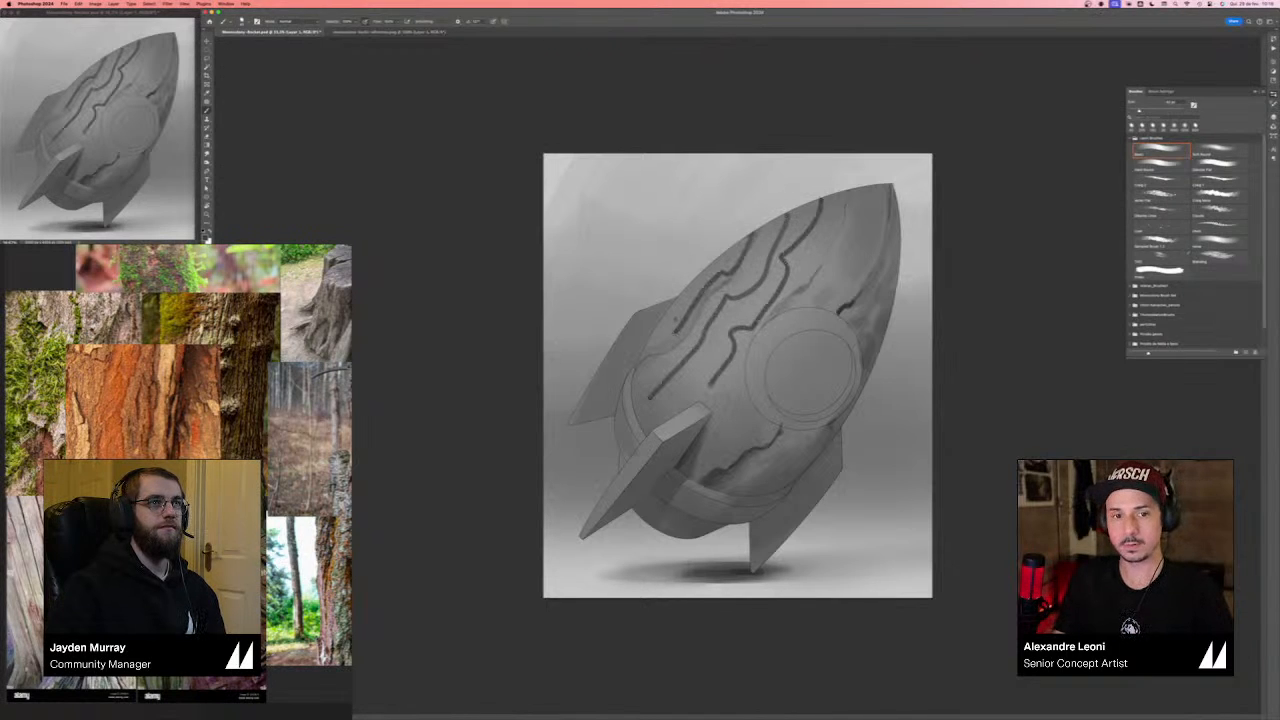
mouse_move(785, 455)
left_mouse_down()
mouse_move(855, 392)
mouse_move(893, 222)
left_mouse_up()
left_click_drag(886, 244, 843, 304)
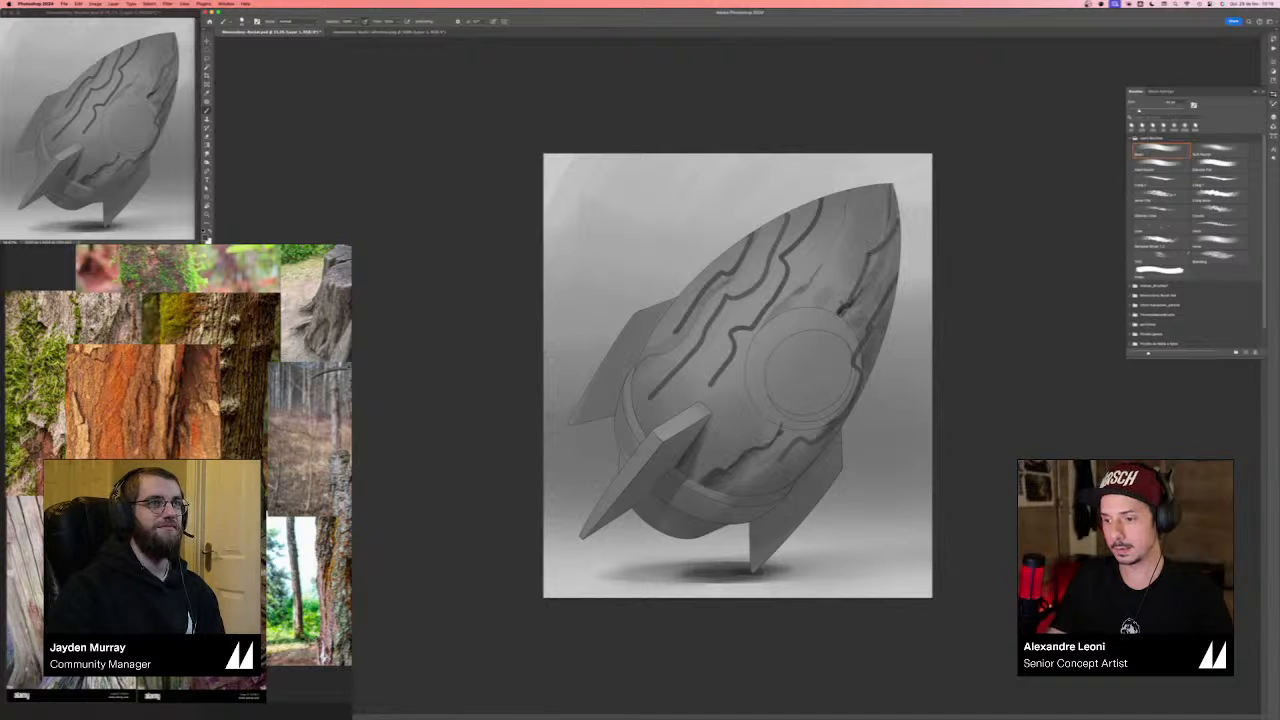
- Try light wavy lines between the dark cracks and beside the porthole, and undo the ones beside the porthole
left_click_drag(708, 360, 802, 220)
left_click_drag(770, 230, 696, 332)
left_click_drag(734, 250, 696, 296)
mouse_move(872, 296)
left_mouse_down()
mouse_move(815, 415)
mouse_move(866, 326)
left_mouse_up()
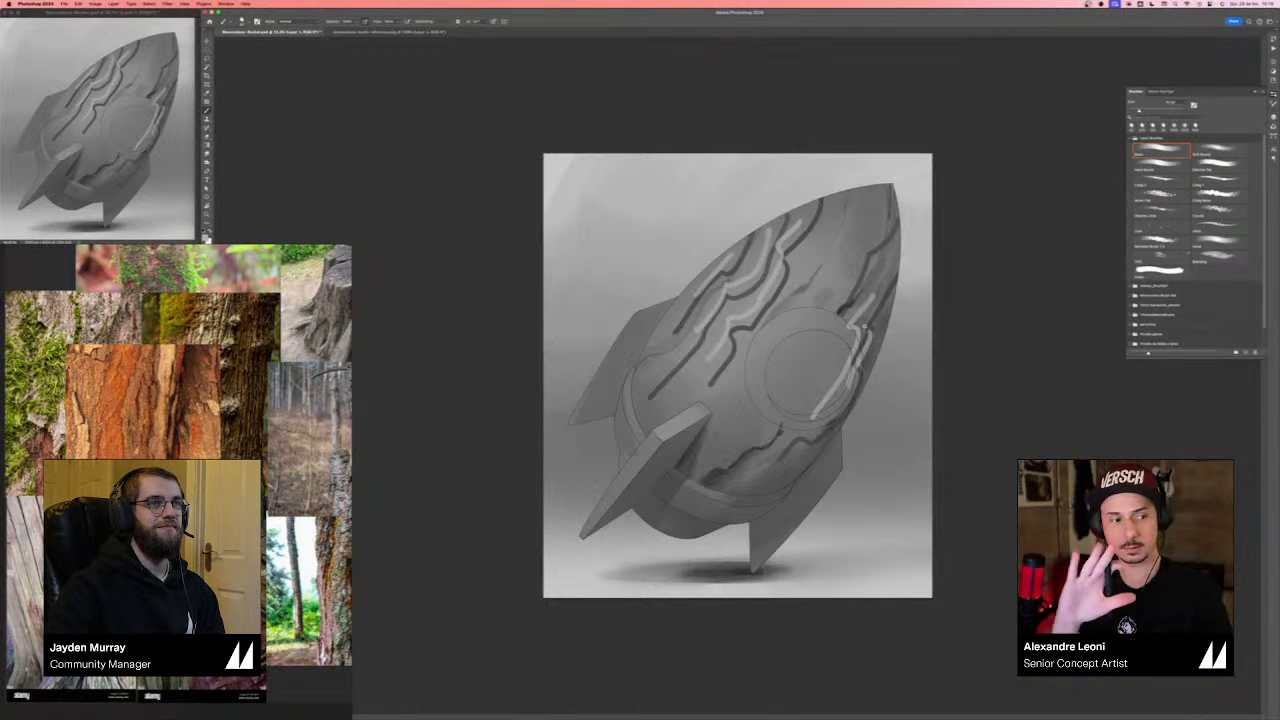
key("super+z")
key("super+z")
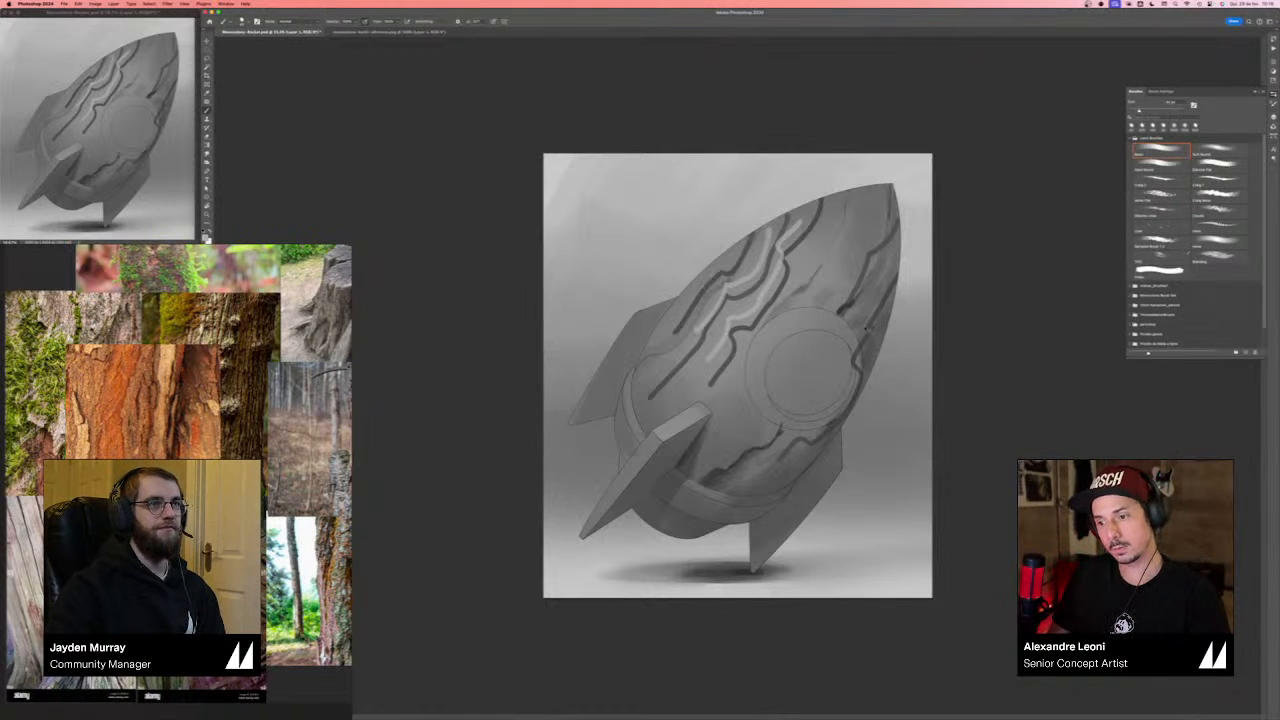
- Undo the remaining light lines and dark wavy crack lines on the hull
key("super+z")
key("super+z")
key("super+z")
key("super+z")
key("super+z")
key("super+z")
key("super+z")
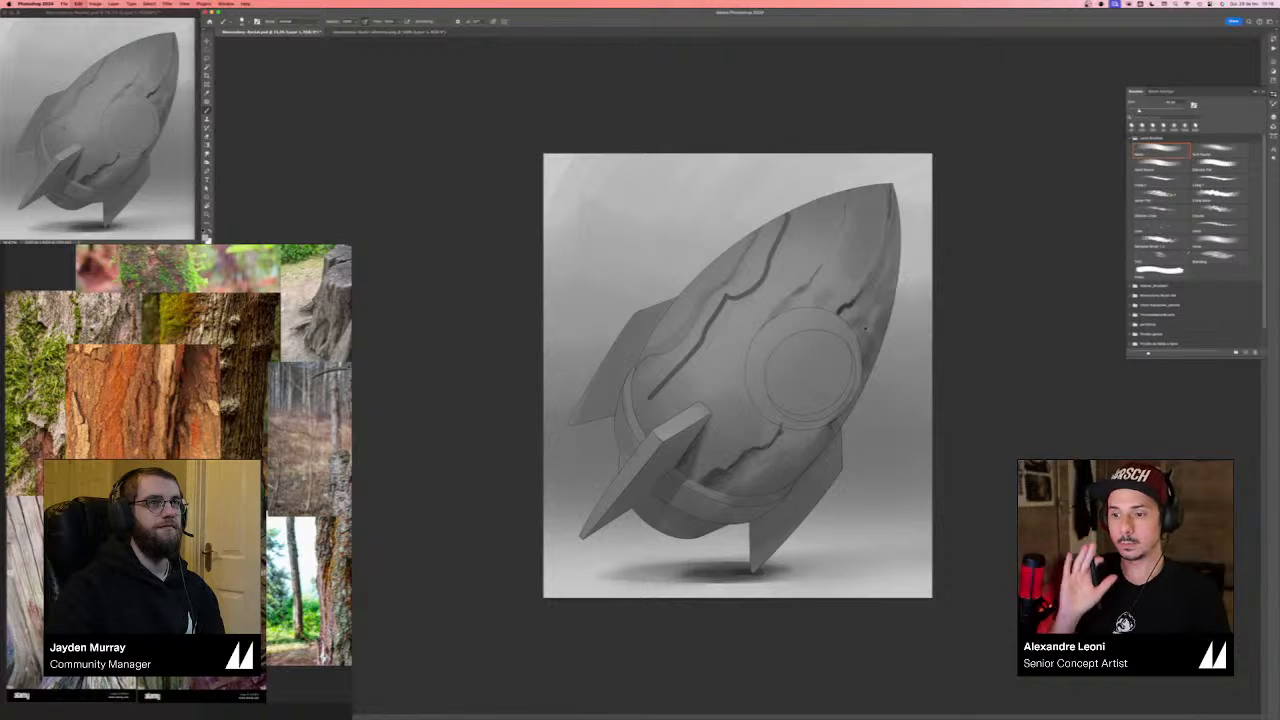
key("super+z")
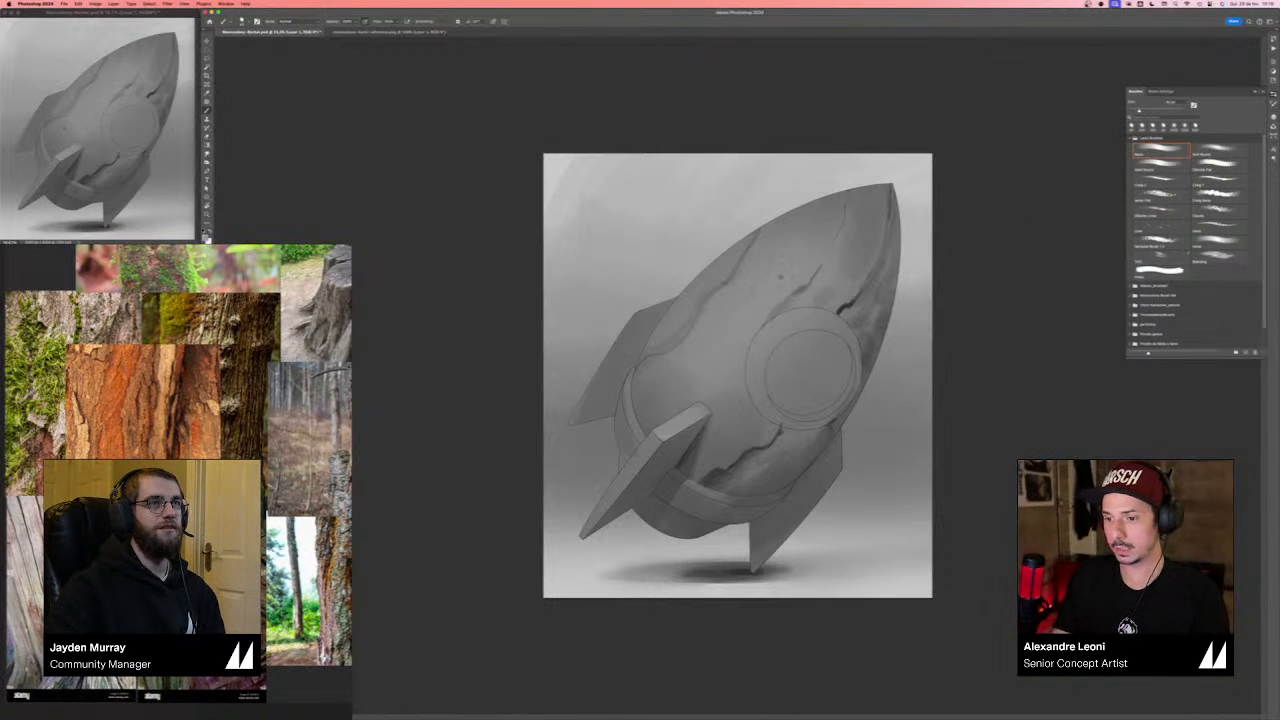
- Enlarge the brush, switch to the soft round brush, and softly lighten the upper hull above the porthole
key("bracketright")
key("bracketright")
key("bracketright")
key("bracketright")
key("bracketright")
key("bracketright")
key("bracketright")
key("bracketright")
key("bracketright")
key("bracketright")
key("bracketright")
key("bracketright")
key("bracketright")
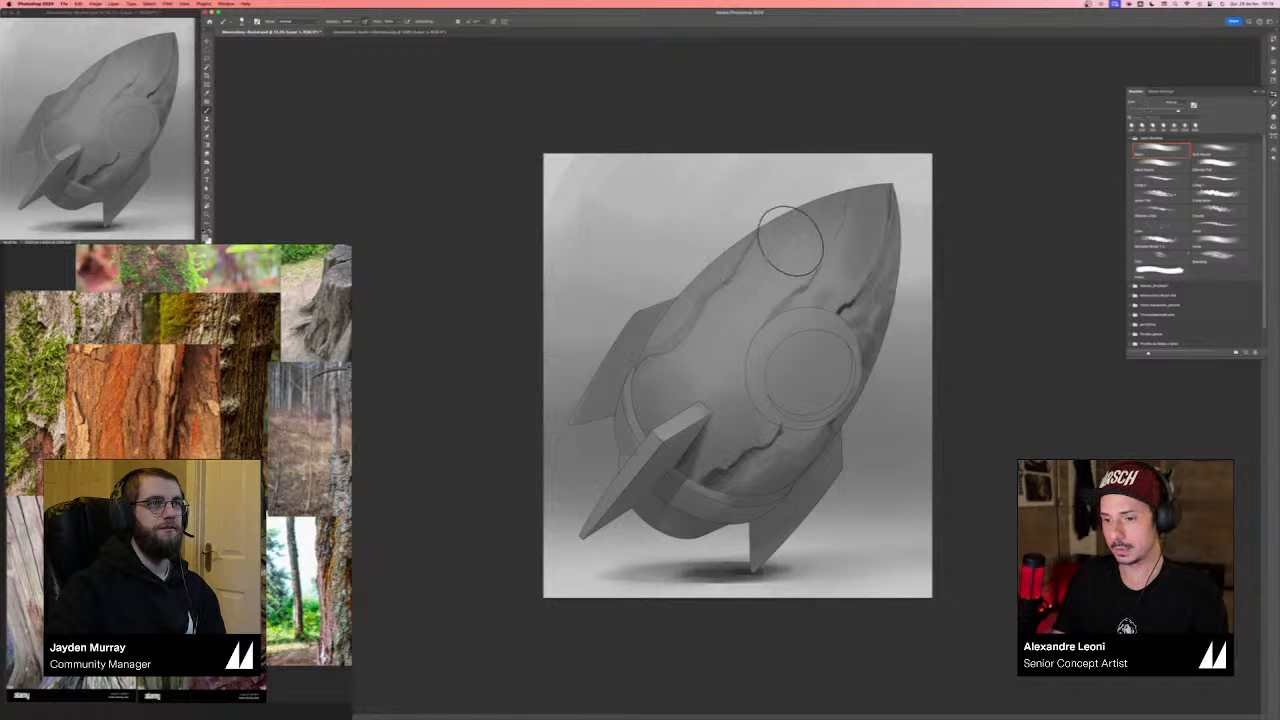
key("period")
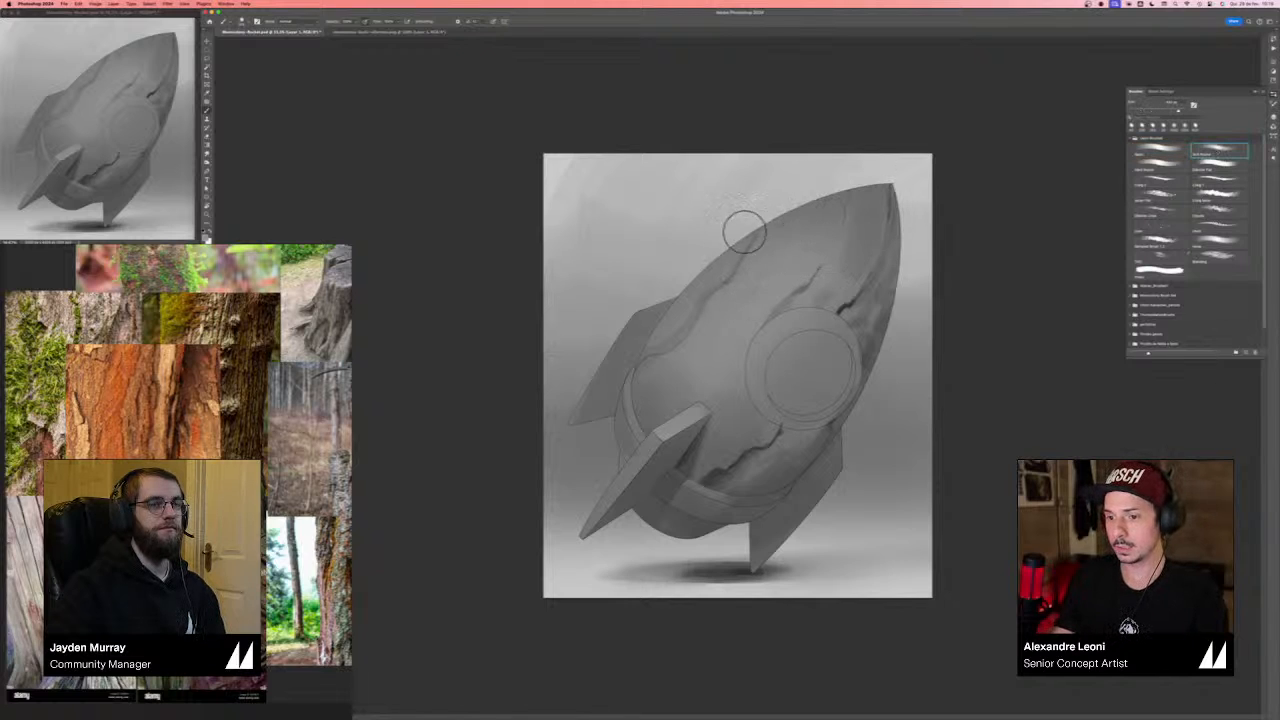
key("bracketright")
key("bracketright")
key("bracketright")
key("bracketright")
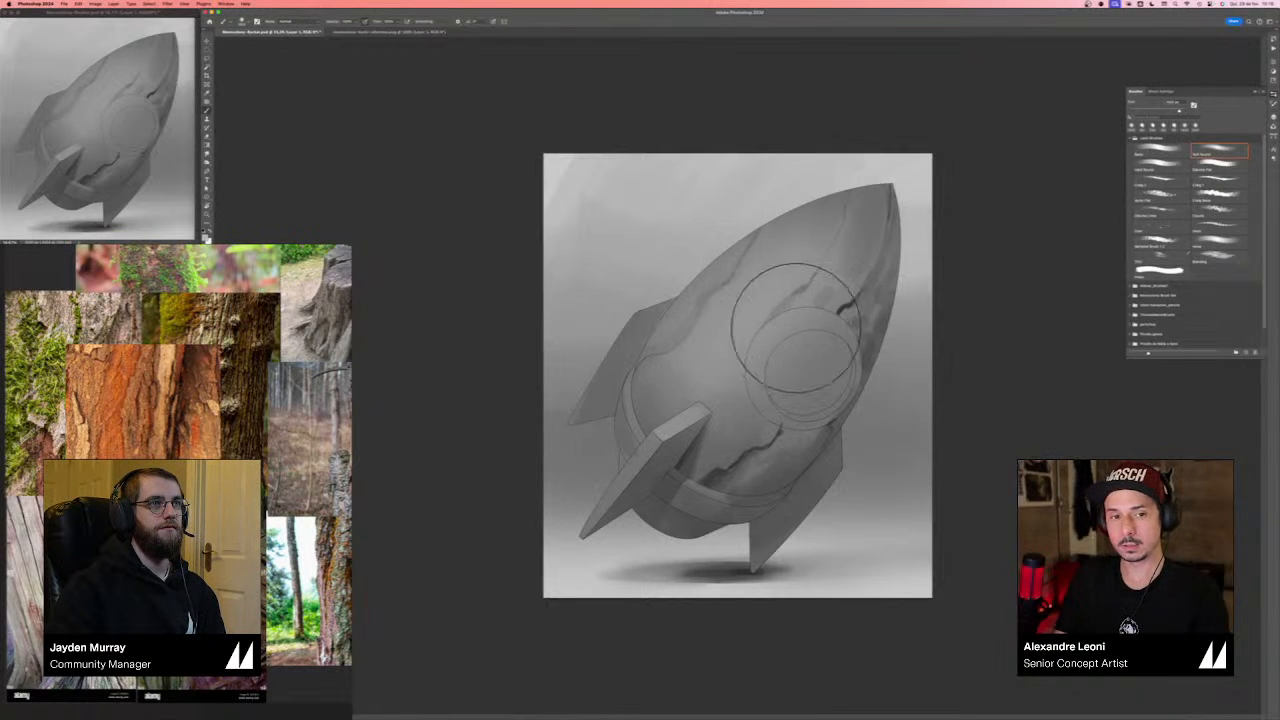
- Darken the hull's underside and the flank beneath the porthole with large soft shading strokes
key("bracketleft")
key("bracketleft")
key("bracketleft")
key("bracketleft")
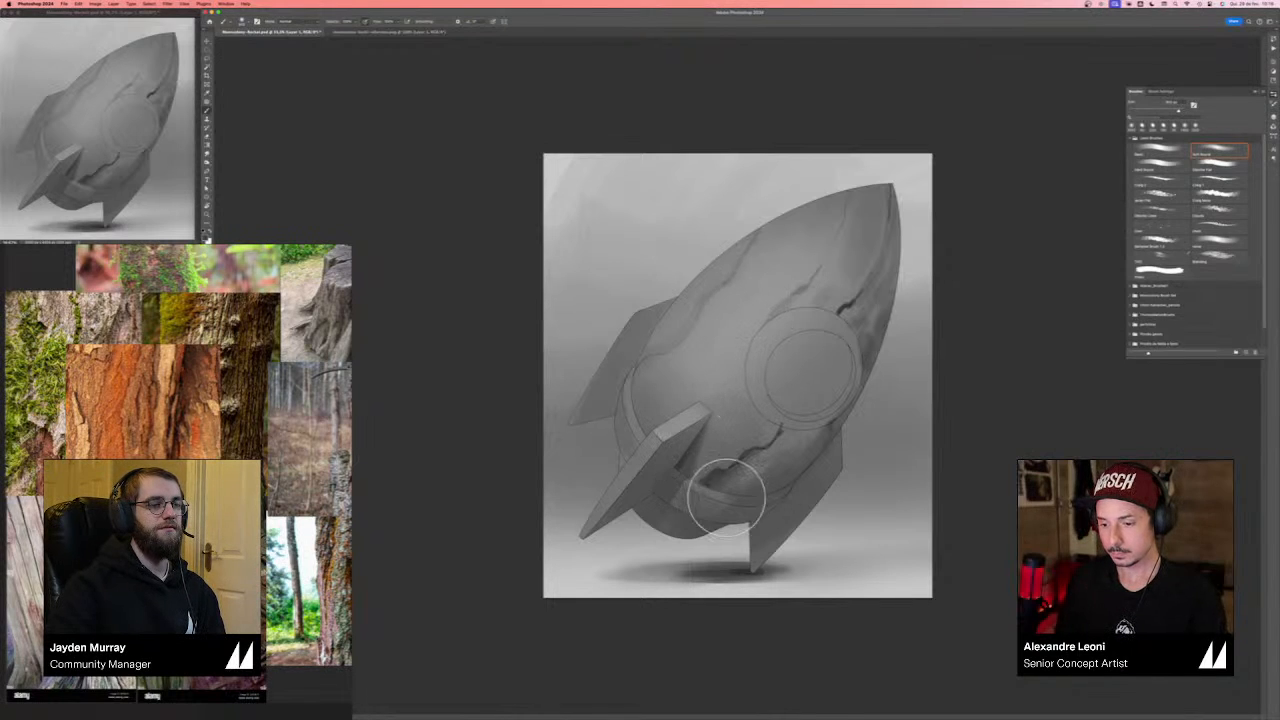
key("bracketright")
key("bracketright")
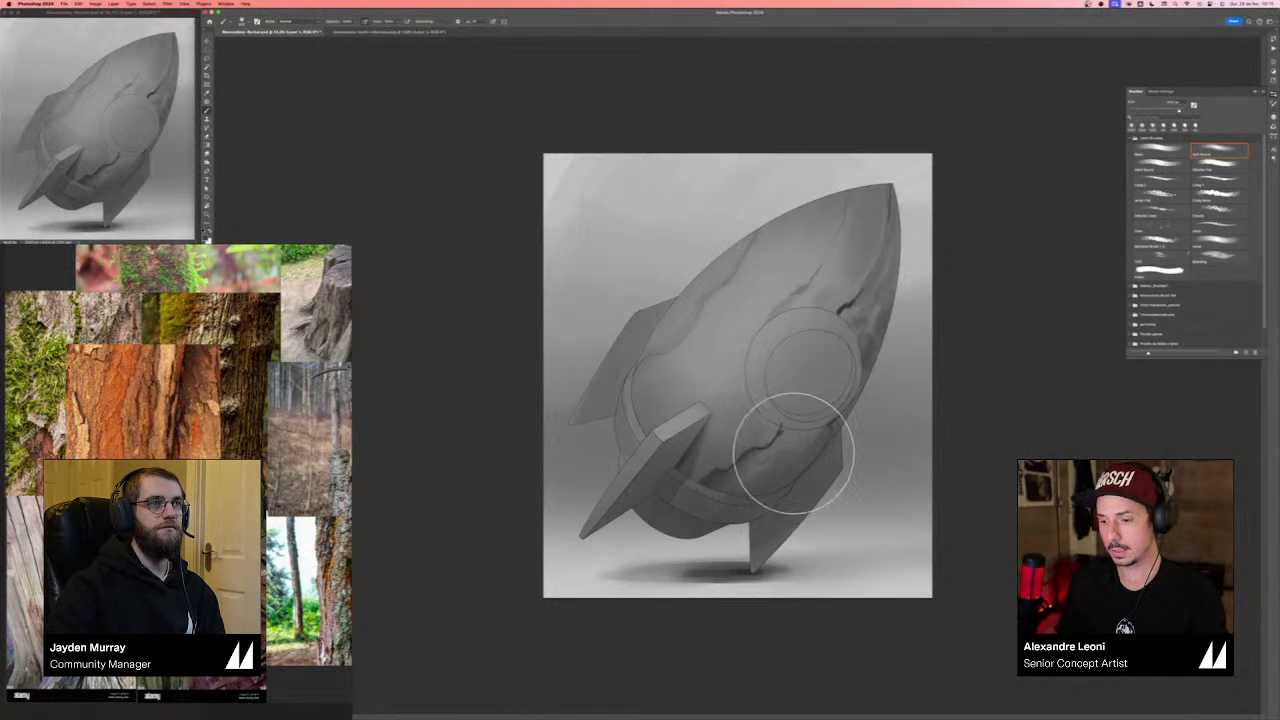
left_click_drag(791, 454, 896, 325)
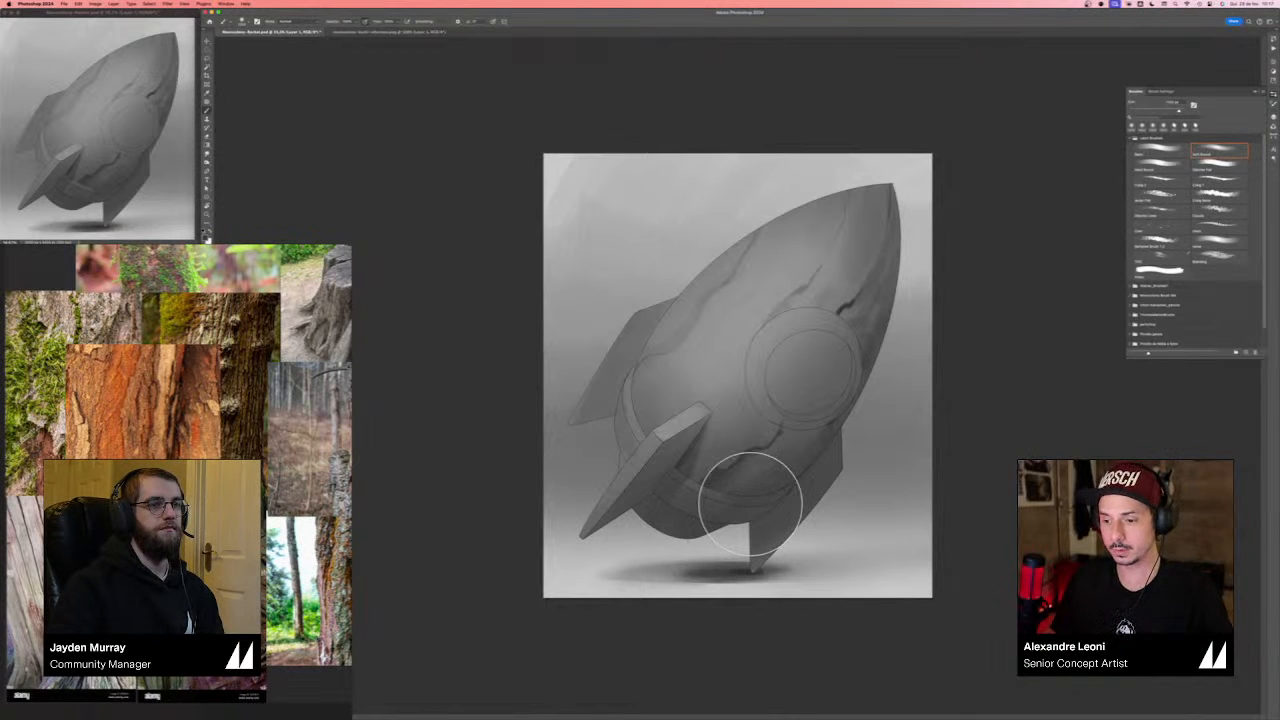
- Paint a dark shadow on the hull along the porthole ring's lower edge inside a Lasso selection, and undo the stray last strokes
left_click(1160, 150)
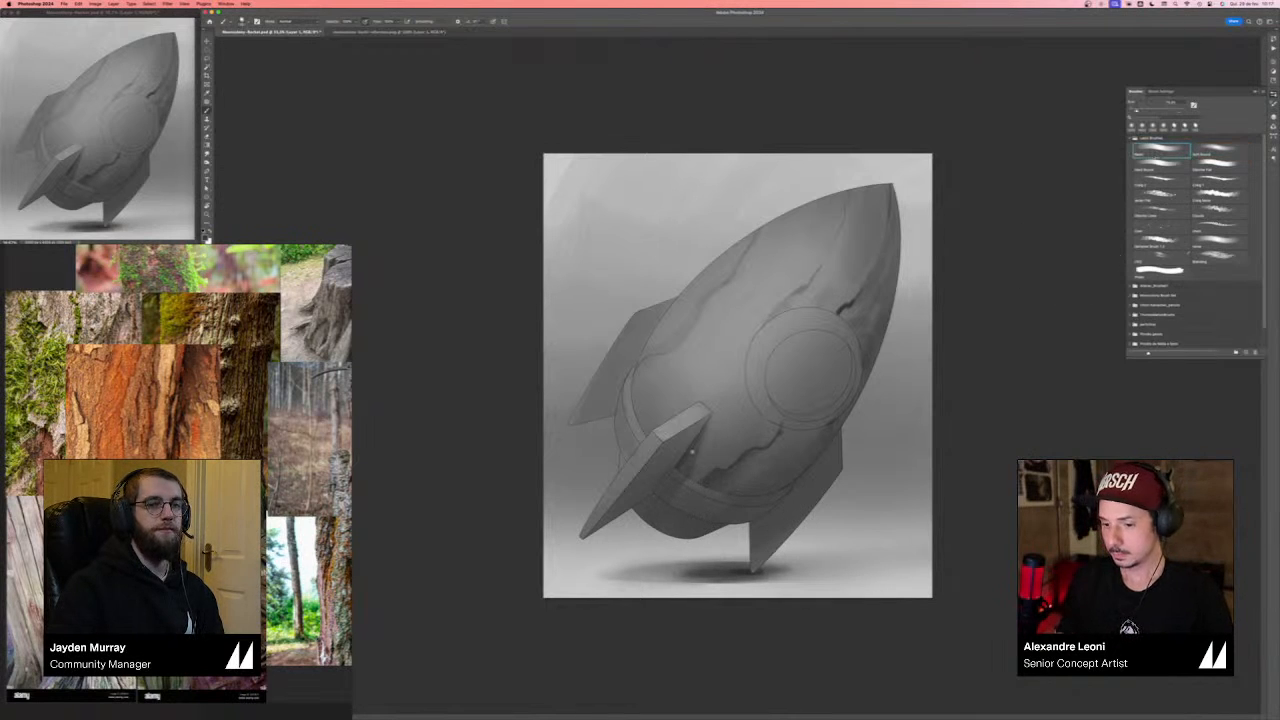
key("l")
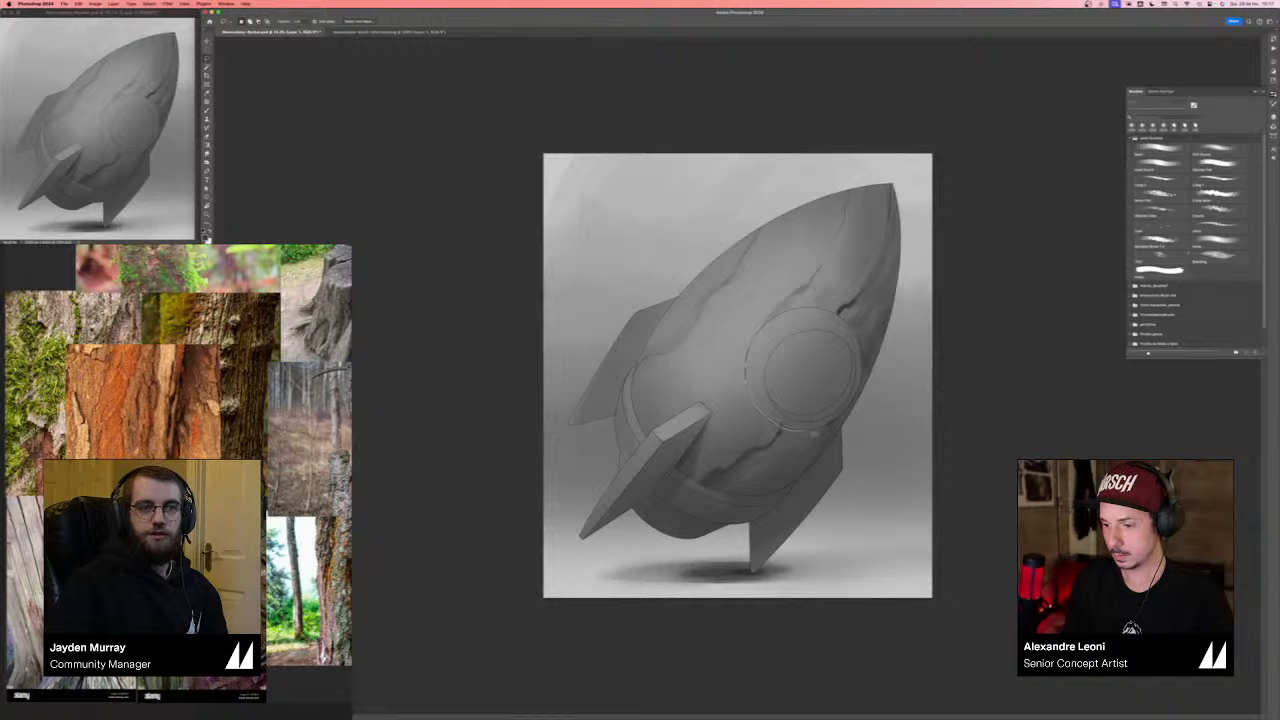
key("b")
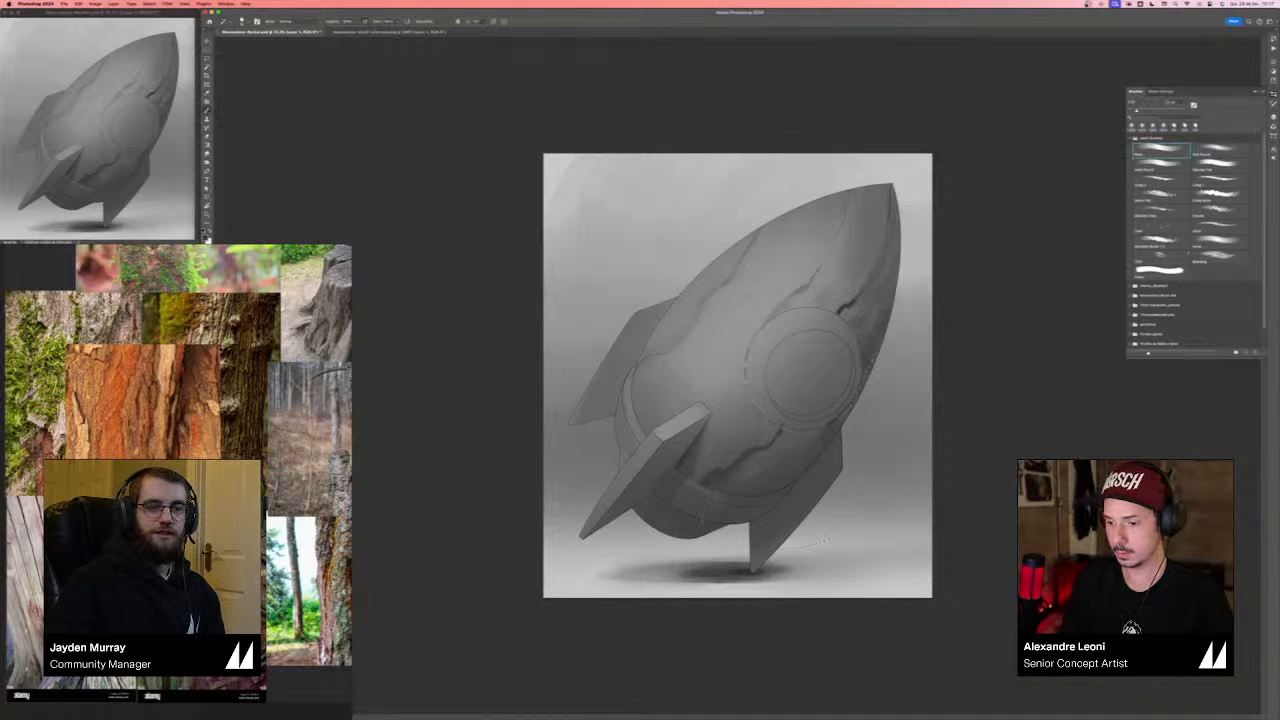
mouse_move(752, 380)
left_mouse_down()
mouse_move(768, 428)
mouse_move(822, 428)
left_mouse_up()
key("]")
key("]")
key("]")
key("]")
key("]")
key("]")
key("]")
key("]")
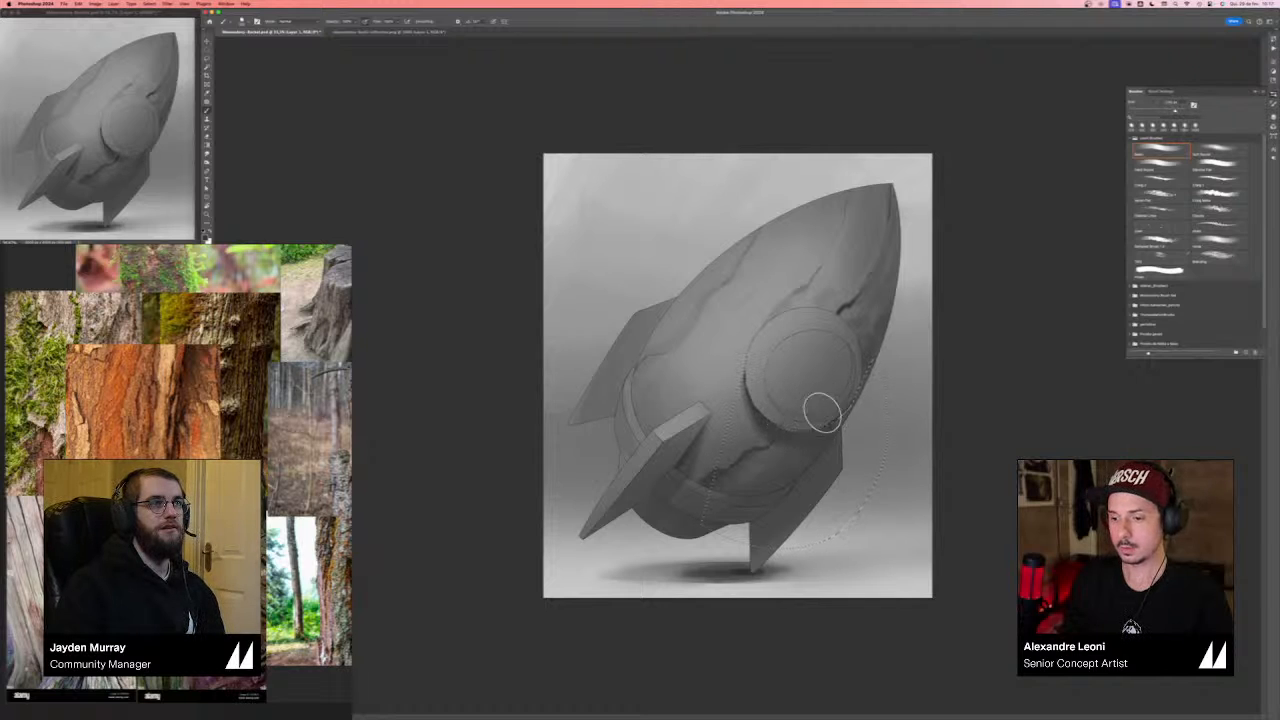
key("super+z")
key("super+z")
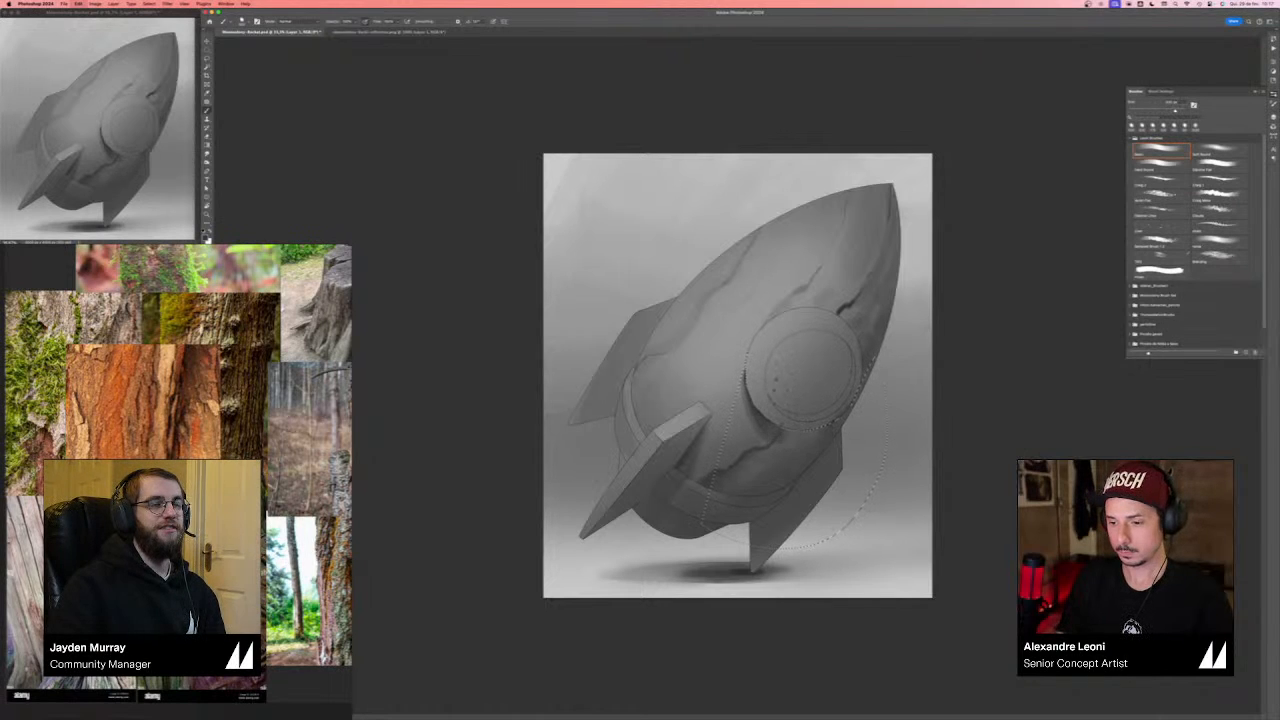
key("super+z")
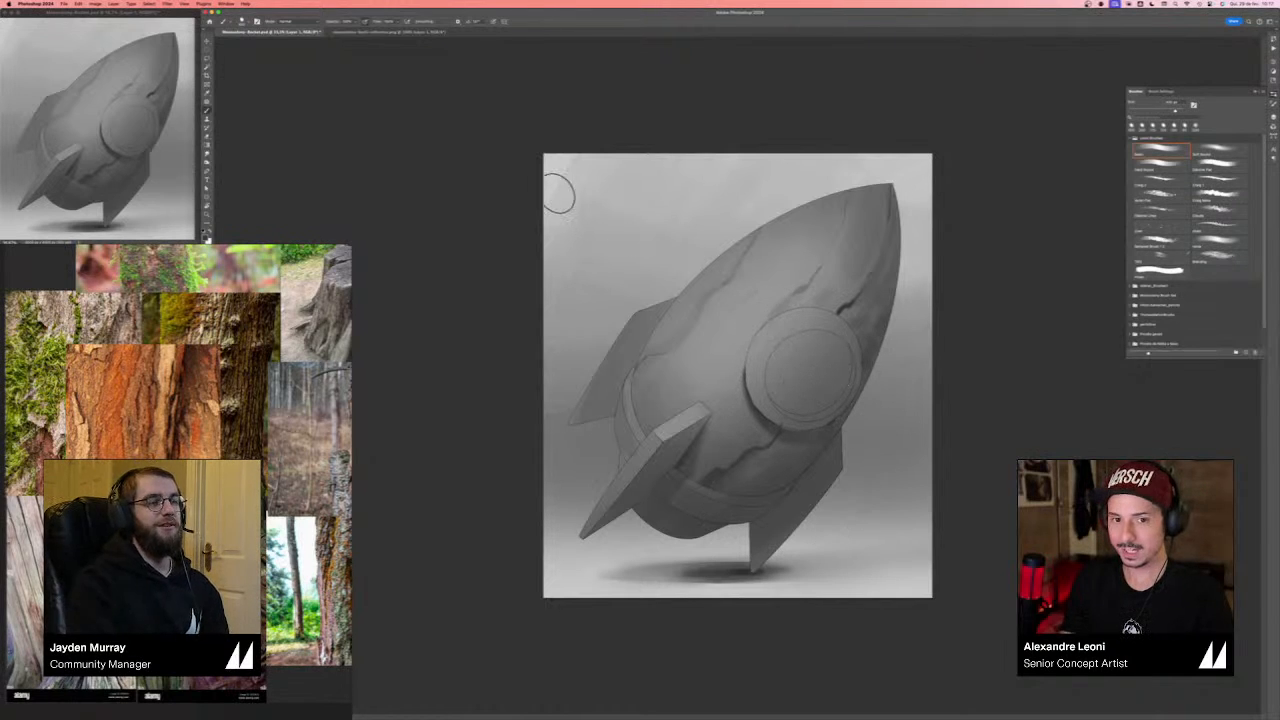
- Shade the porthole ring's lower edge with the soft round brush inside an elliptical selection, and clear the selection
left_click(207, 49)
left_click_drag(747, 307, 864, 455)
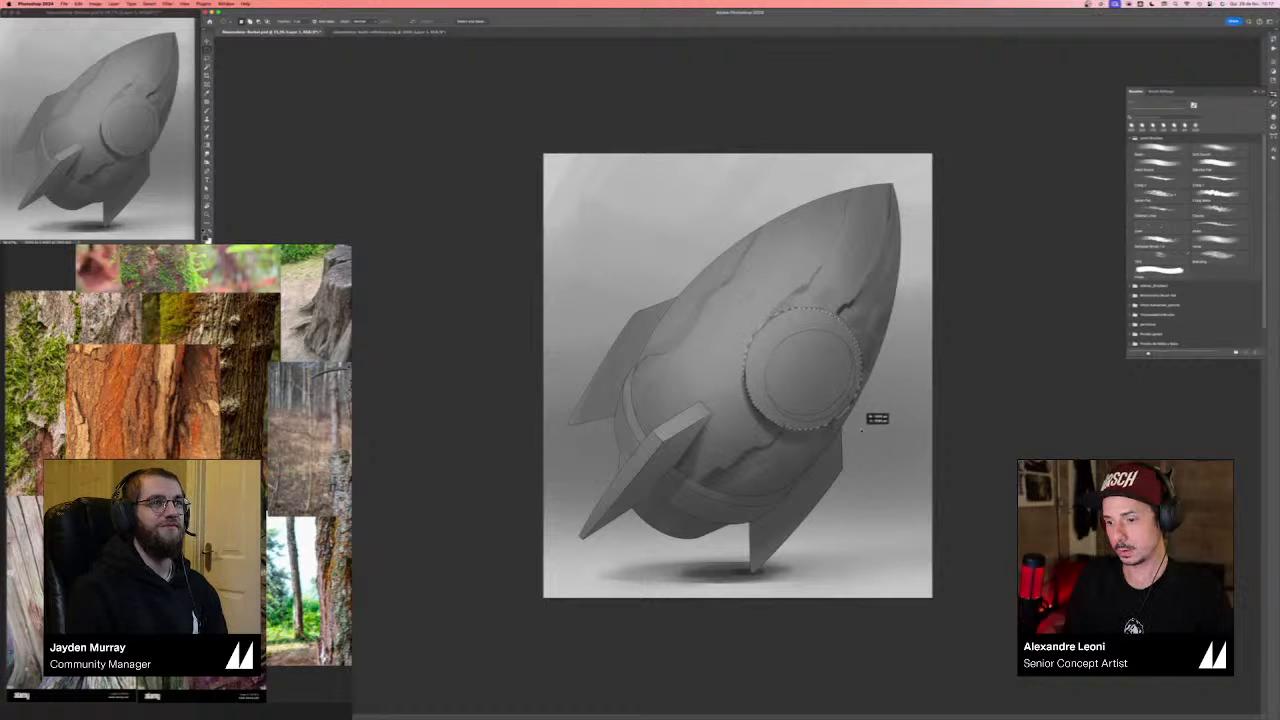
left_click_drag(861, 430, 861, 430)
key("b")
left_click(1219, 150)
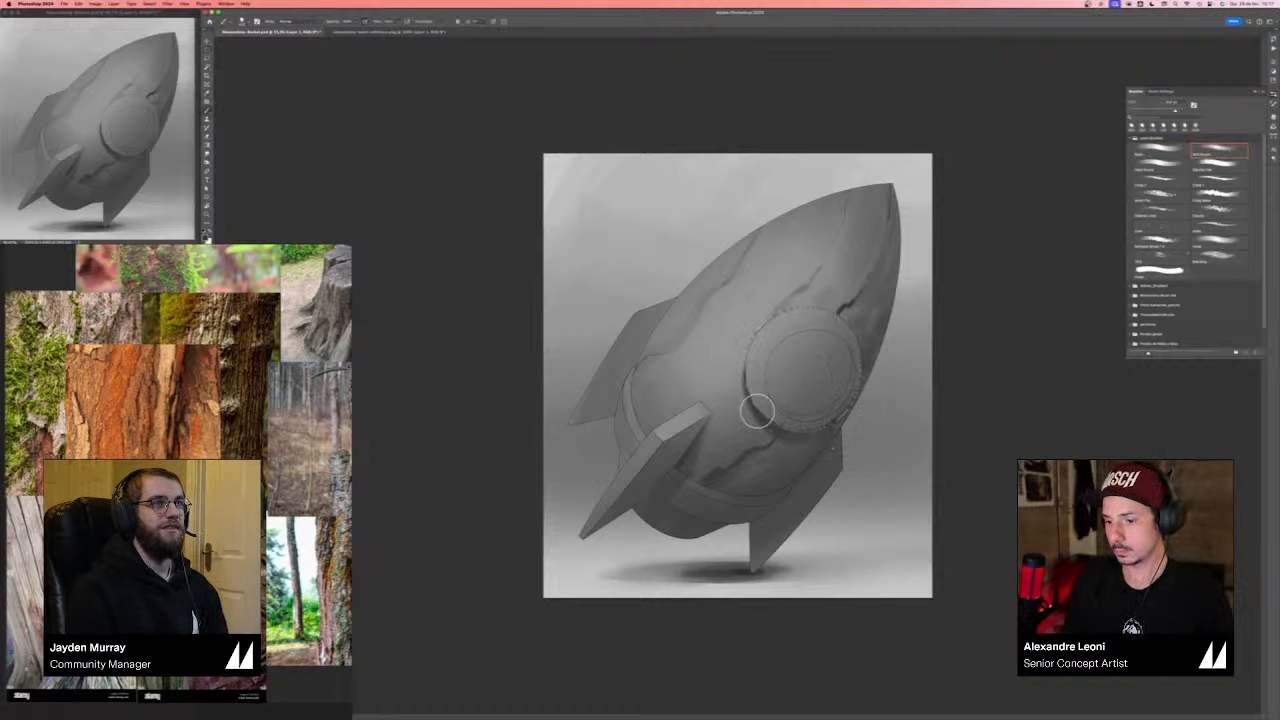
key("]")
mouse_move(745, 404)
left_mouse_down()
mouse_move(787, 411)
mouse_move(754, 411)
left_mouse_up()
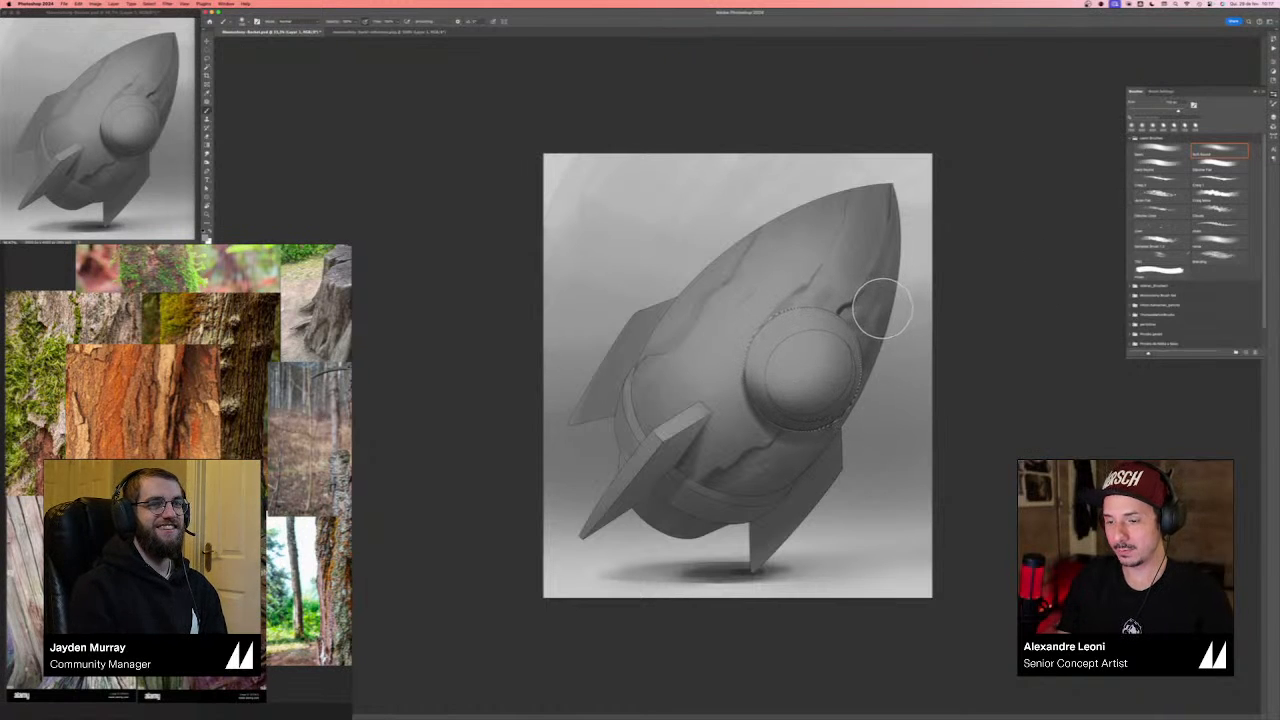
key("ctrl+d")
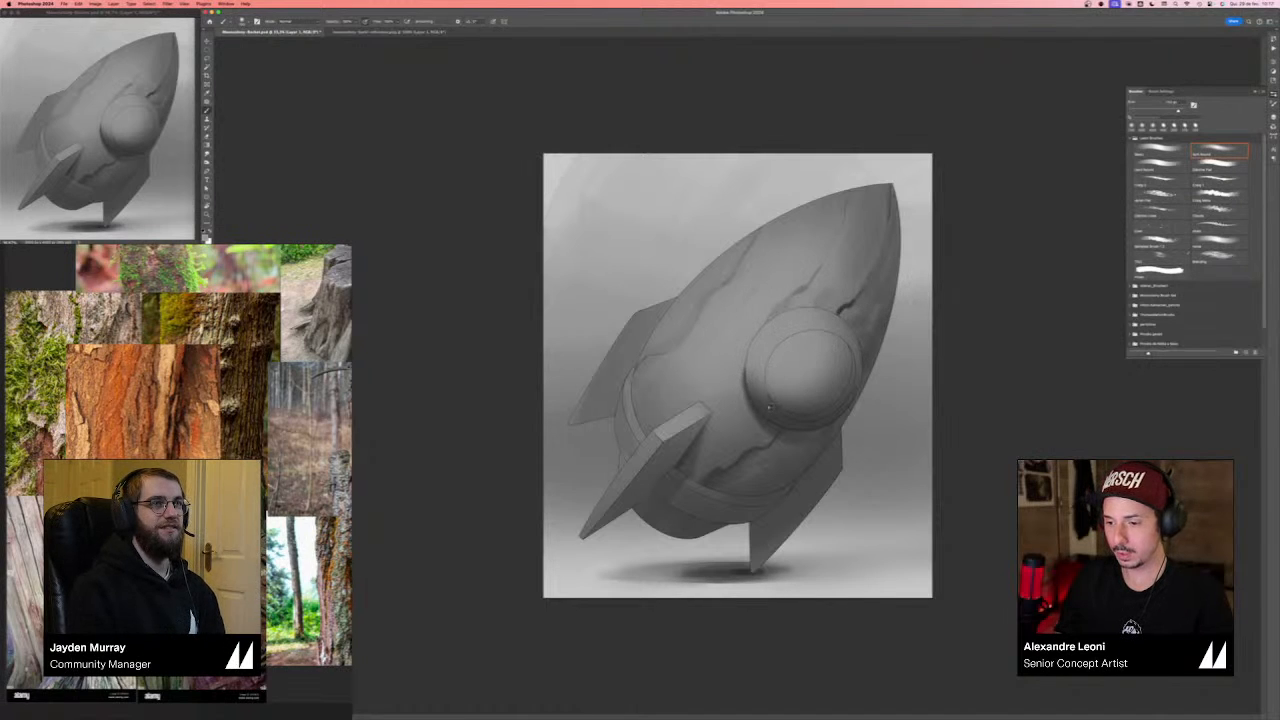
- Reduce the soft brush and darken the inside edge of the porthole's inner circle to set it behind the ring
key("bracketleft")
key("bracketleft")
key("bracketleft")
key("bracketleft")
key("bracketleft")
key("bracketleft")
key("bracketleft")
key("bracketleft")
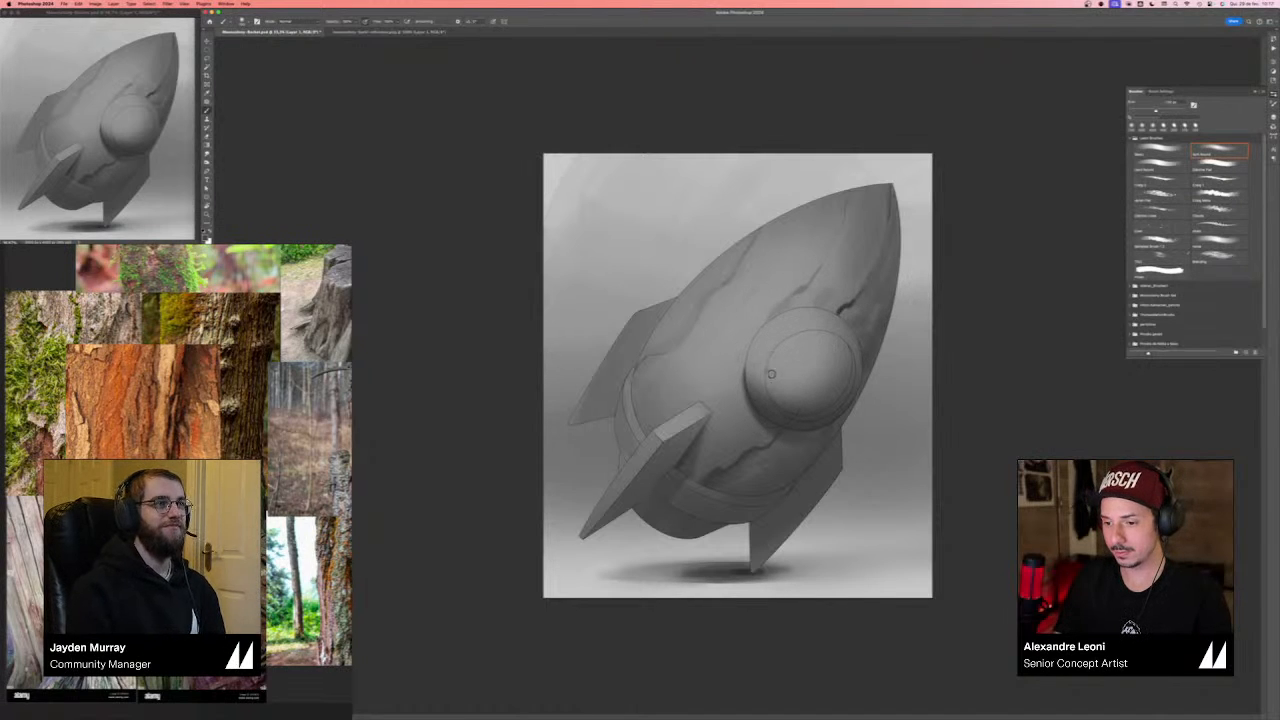
mouse_move(763, 371)
left_mouse_down()
mouse_move(785, 342)
mouse_move(765, 373)
mouse_move(829, 334)
mouse_move(773, 354)
mouse_move(845, 346)
mouse_move(824, 334)
mouse_move(772, 390)
mouse_move(772, 366)
mouse_move(821, 329)
mouse_move(776, 367)
mouse_move(793, 339)
mouse_move(834, 347)
mouse_move(777, 363)
left_mouse_up()
key("bracketright")
key("bracketright")
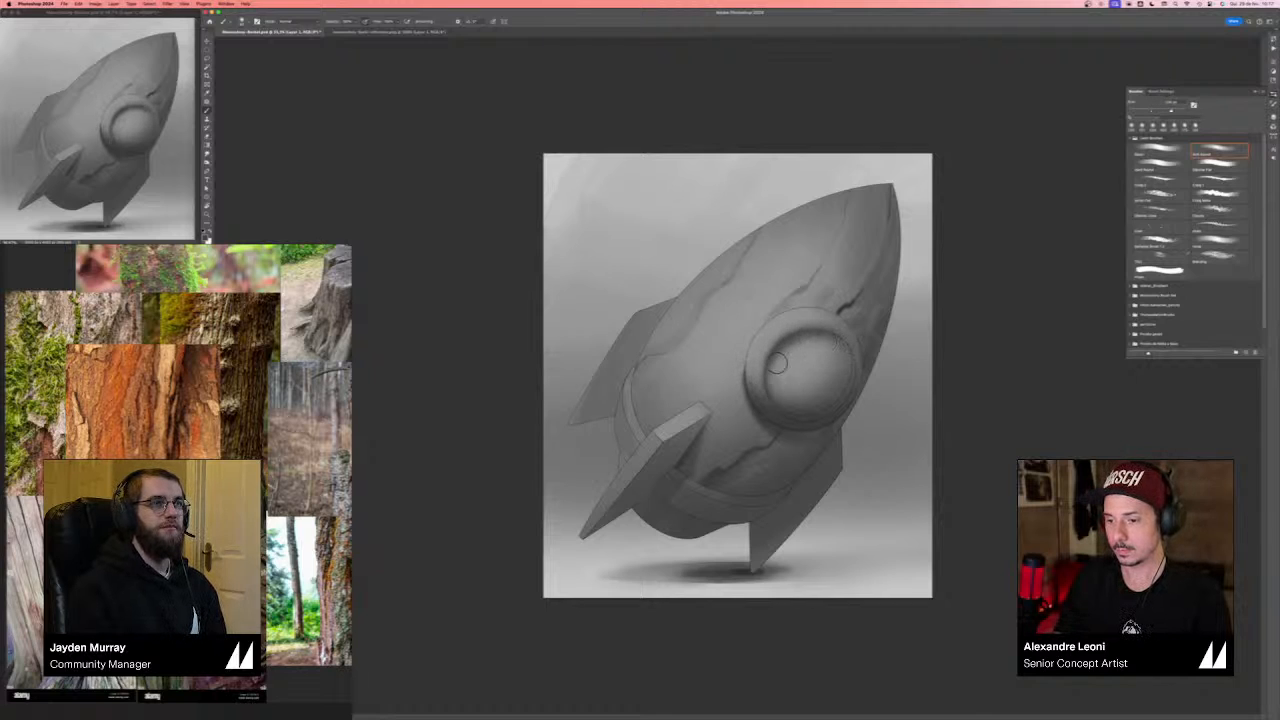
- Paint a soft highlight along the lower inner edge of the porthole ring
key("bracketleft")
key("bracketleft")
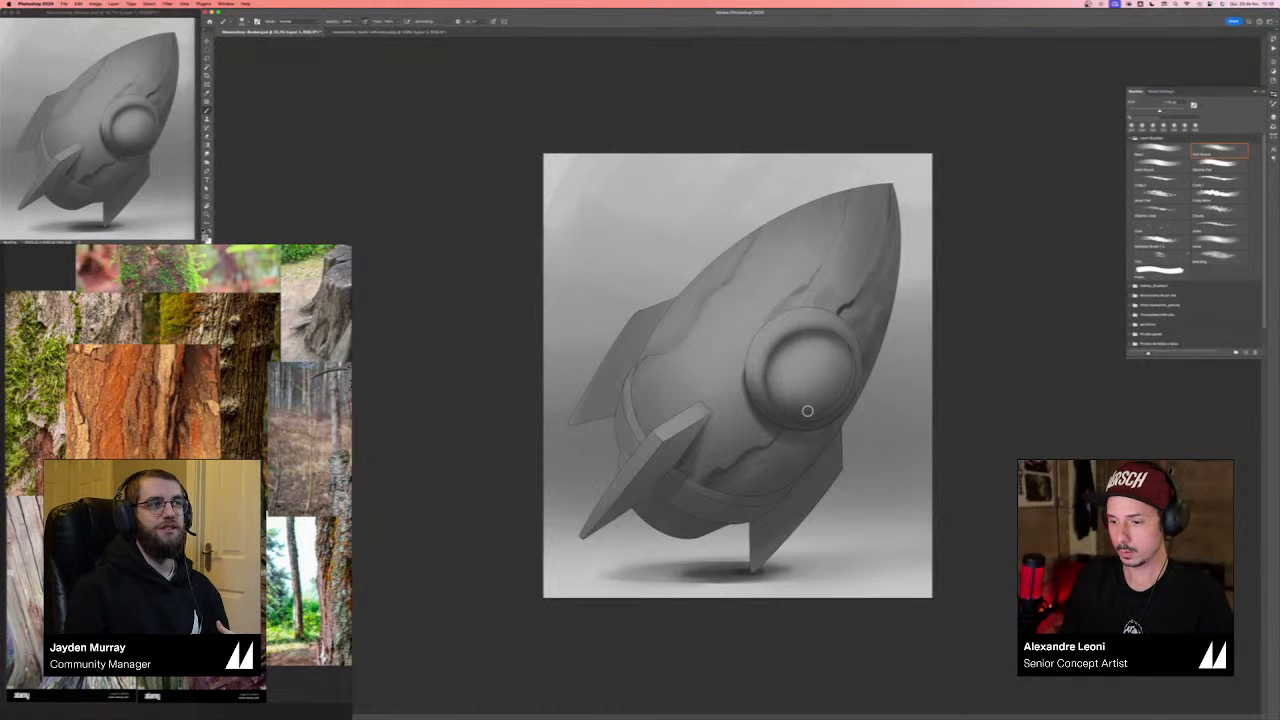
left_click_drag(795, 414, 840, 400)
key("bracketright")
key("bracketright")
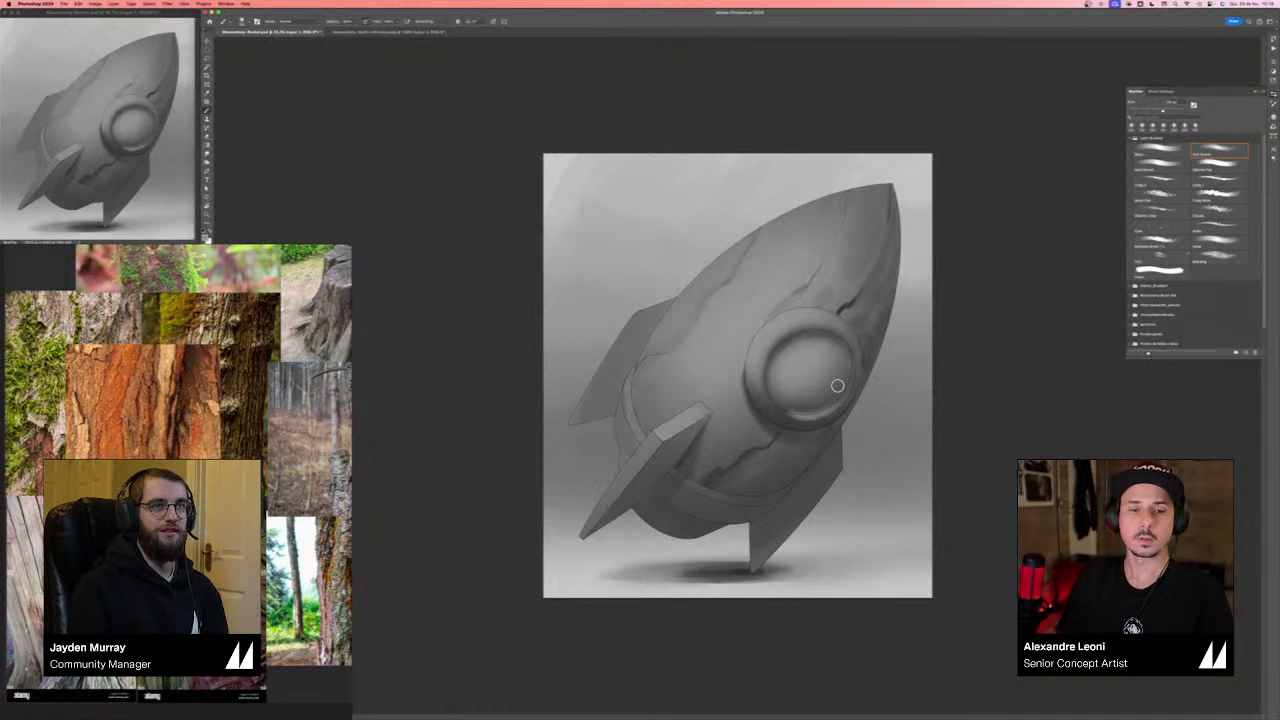
mouse_move(782, 407)
left_mouse_down()
mouse_move(821, 414)
mouse_move(838, 402)
left_mouse_up()
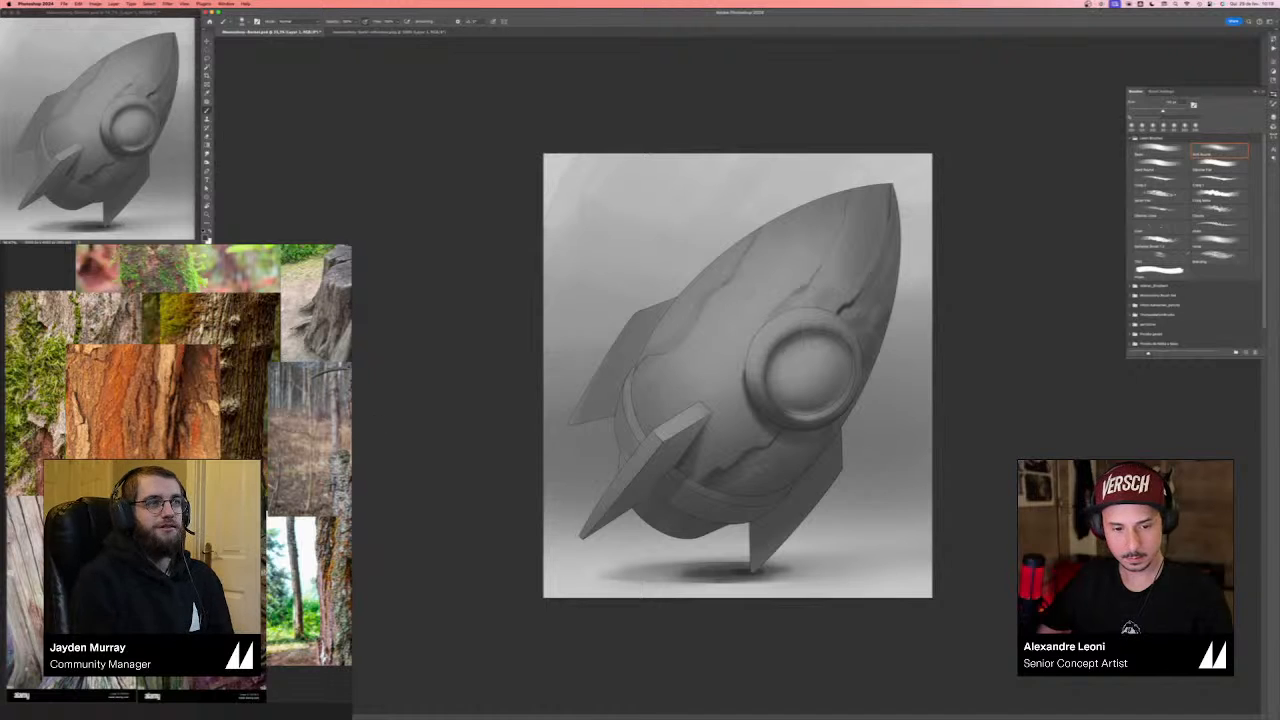
- Switch to PureRef, arrange the tree hollow photo beside the orange bark photo, frame it in view, and return to Photoshop
left_click_drag(178, 408, 116, 401)
scroll(340, 580, "down", 4)
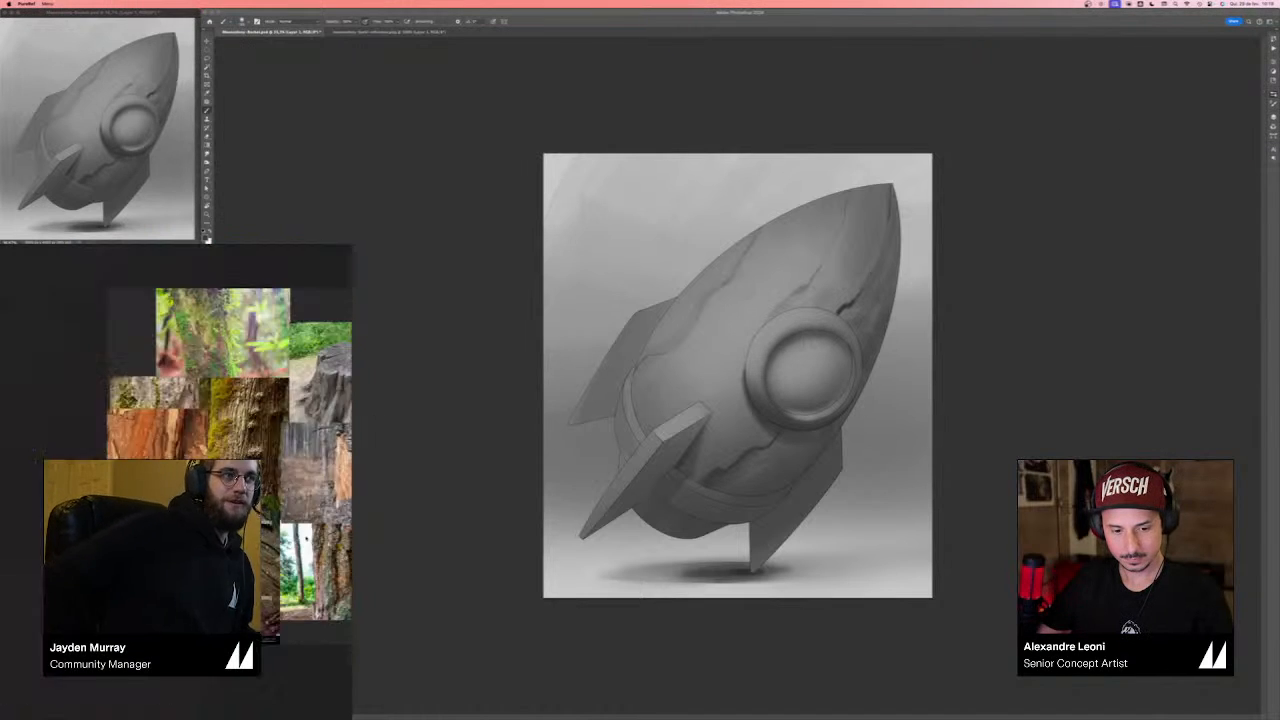
left_click_drag(340, 580, 215, 583)
left_click_drag(320, 500, 194, 513)
left_click_drag(275, 505, 153, 498)
left_click_drag(153, 498, 307, 494)
key("Delete")
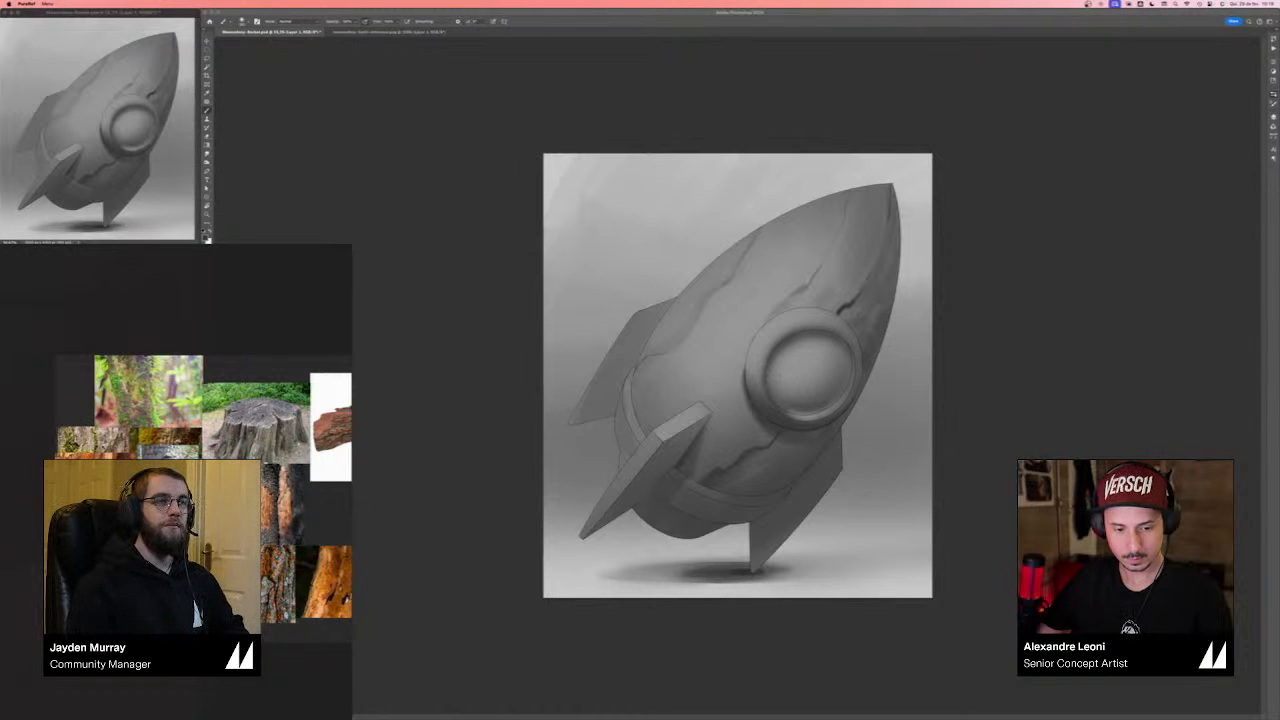
scroll(155, 472, "up", 5)
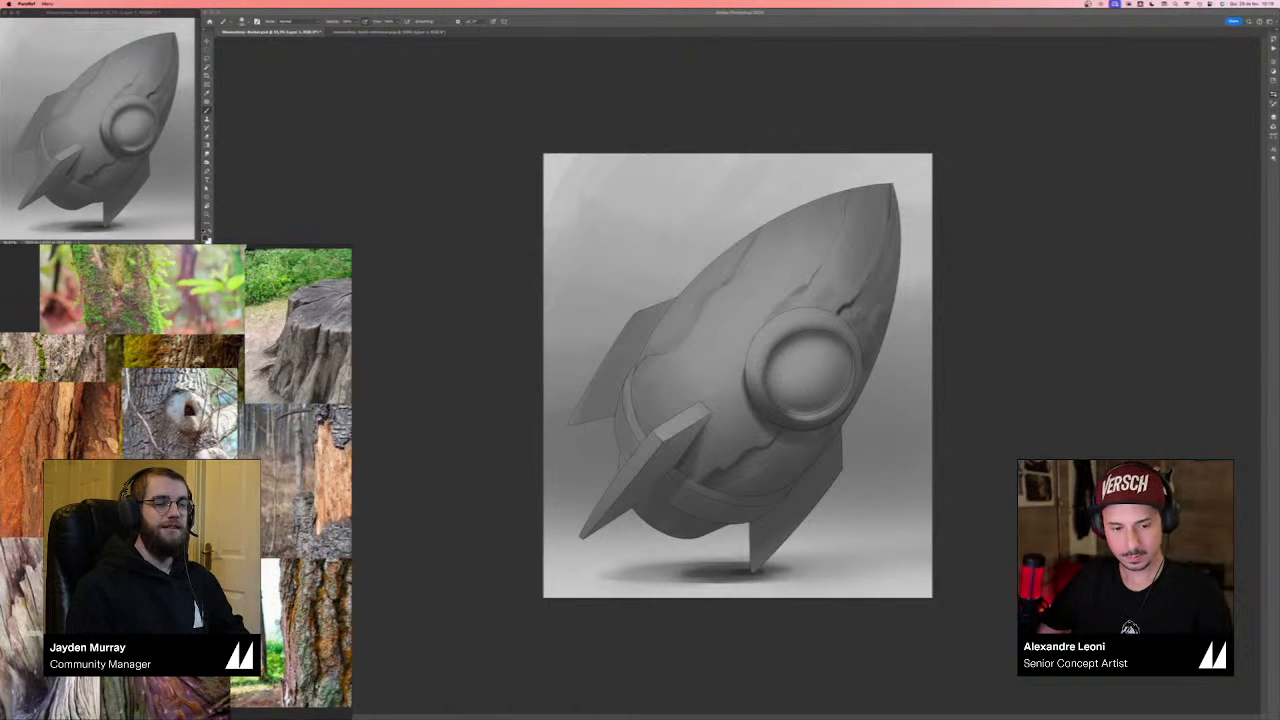
left_click_drag(155, 472, 180, 450)
left_click(922, 337)
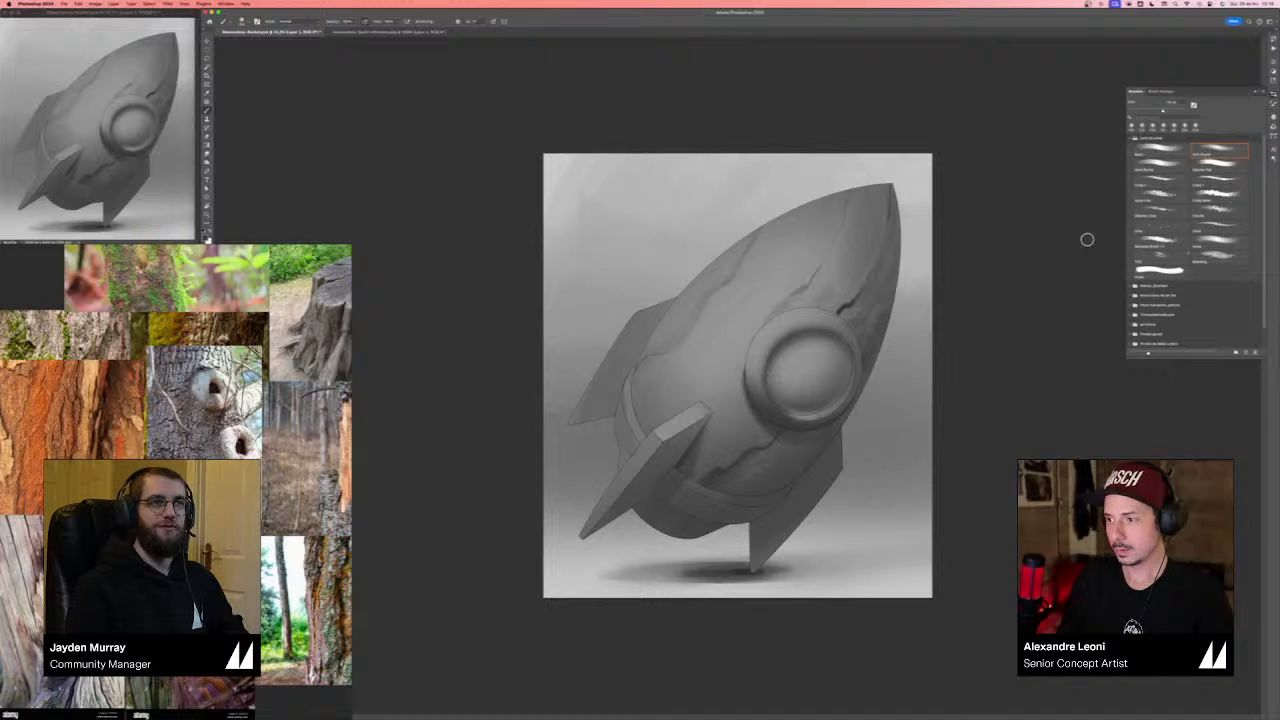
- Roughen the porthole ring with a textured flat brush, and hide the line art layer
left_click(1160, 194)
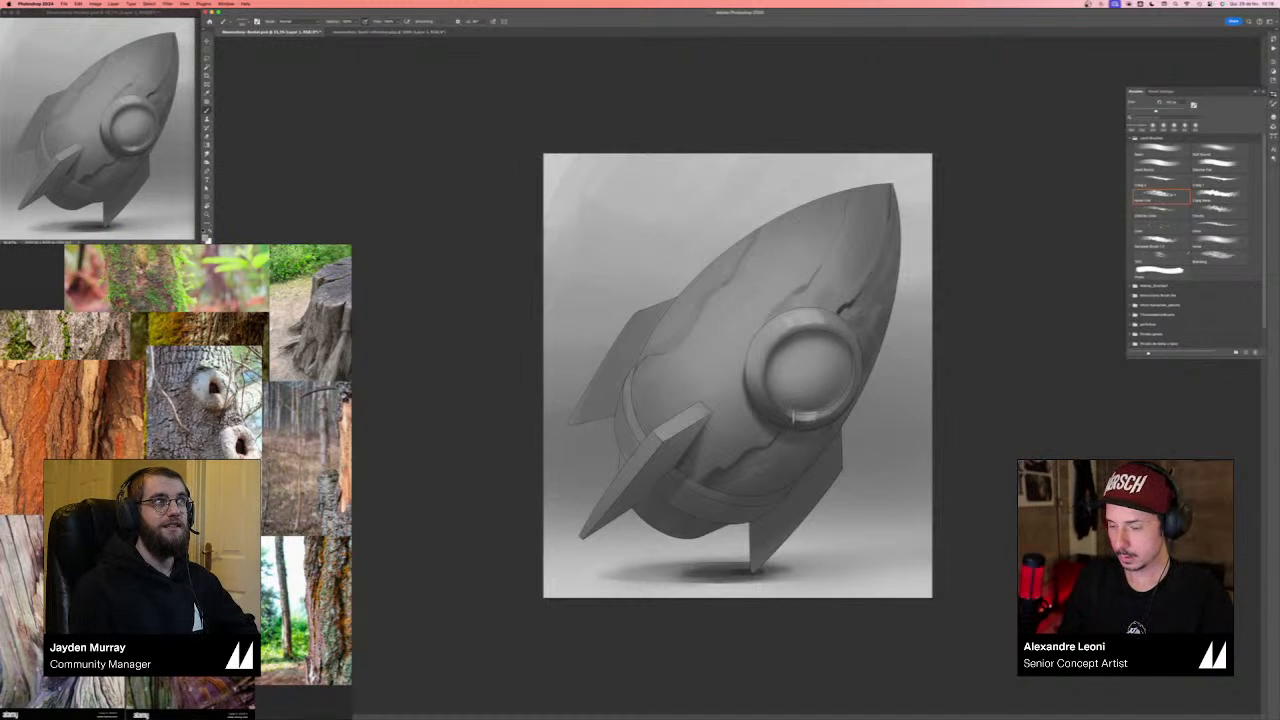
left_click(1273, 117)
left_click(1133, 190)
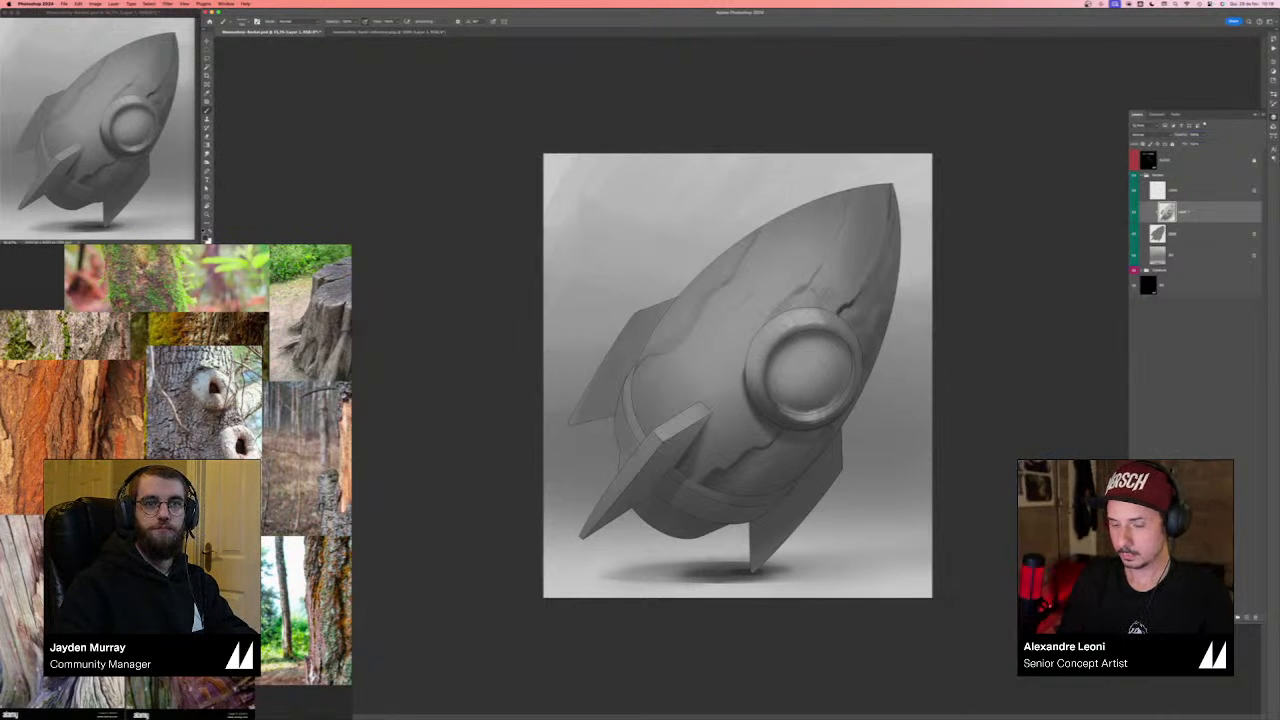
- Paint the porthole's centre as a dark hollow using a Lasso selection, and clear the selection
key("l")
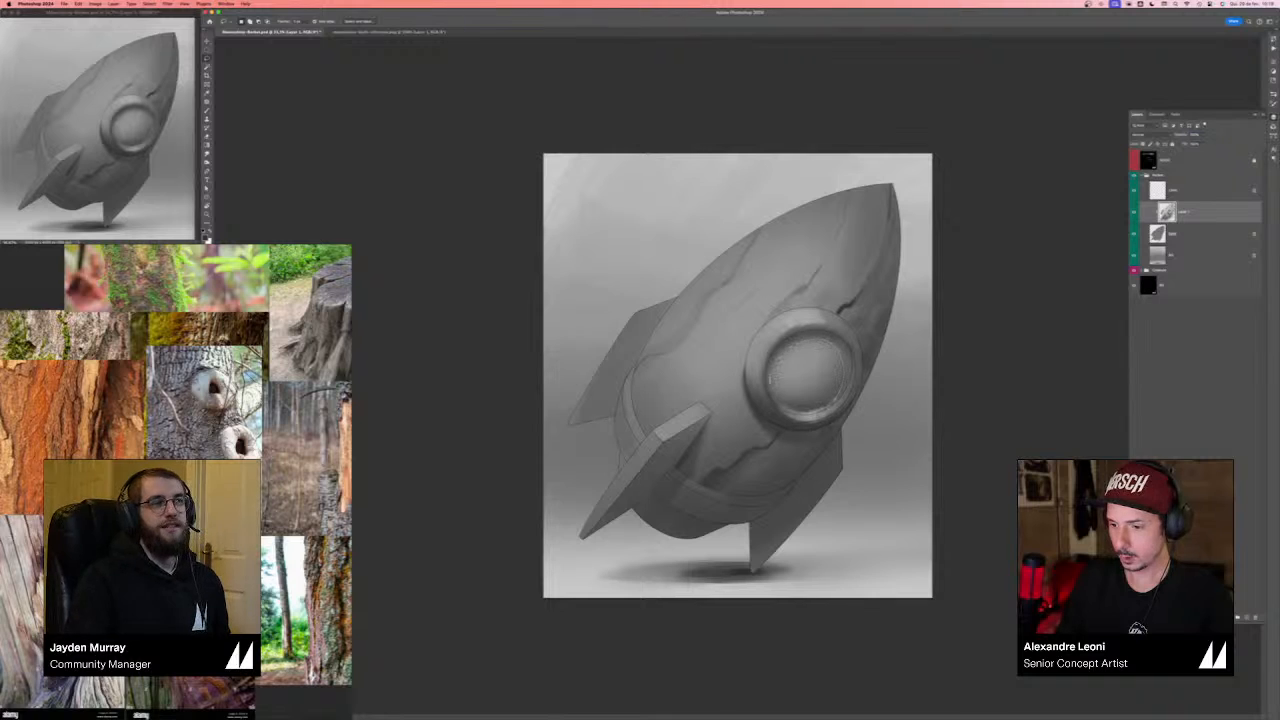
key("b")
mouse_move(782, 360)
left_mouse_down()
mouse_move(784, 382)
mouse_move(797, 349)
mouse_move(788, 360)
mouse_move(808, 354)
mouse_move(810, 400)
mouse_move(820, 347)
left_mouse_up()
key("super+d")
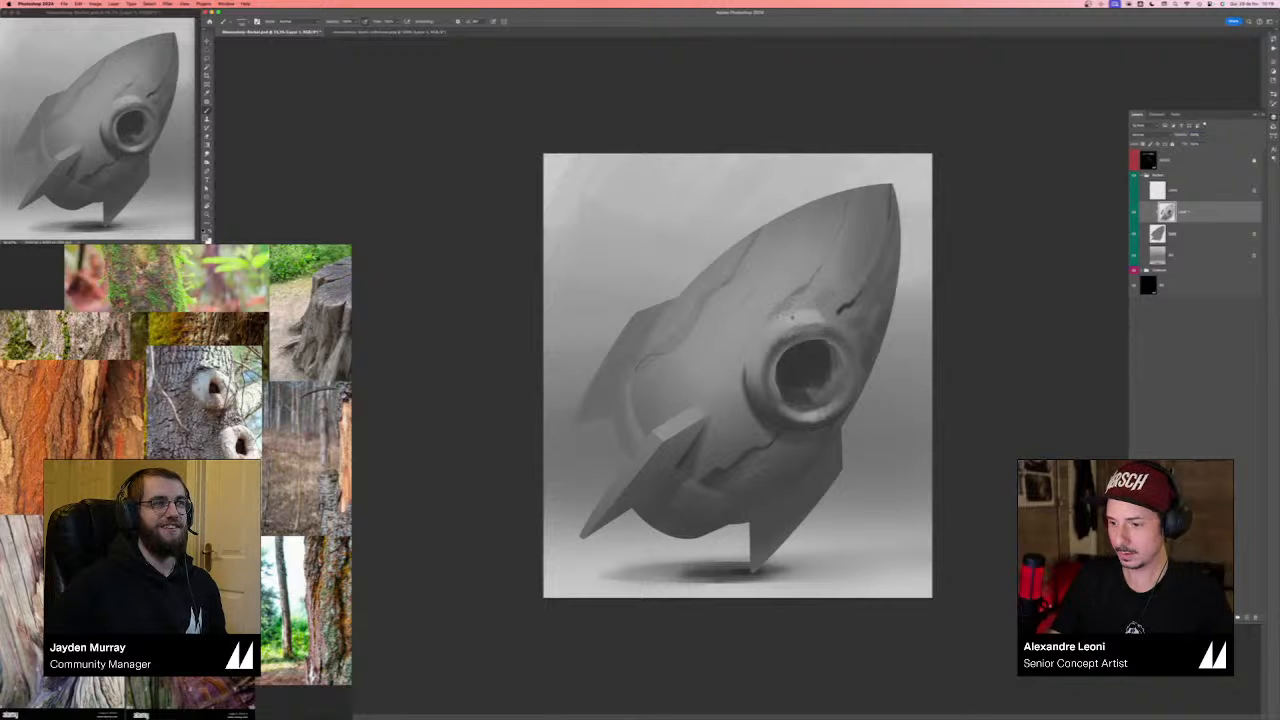
- Refine the light and dark values on the porthole ring's upper rim and the inner edge of the hollow
left_click_drag(793, 316, 782, 364)
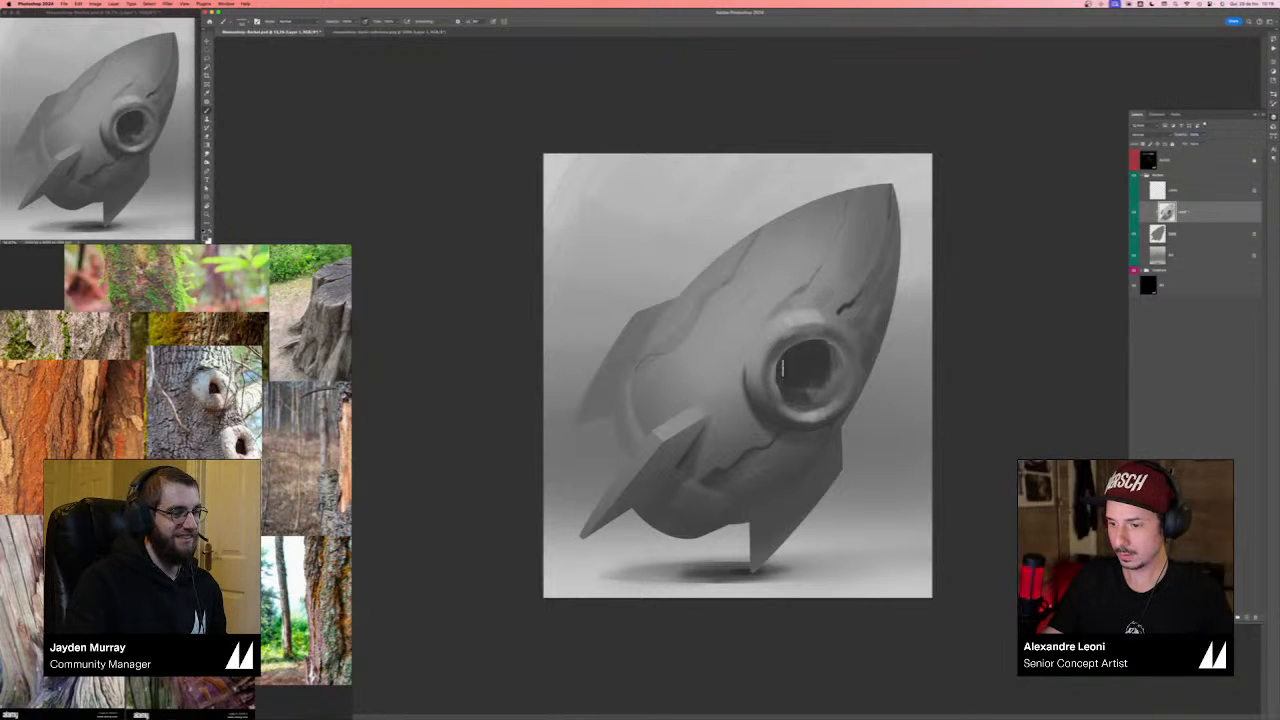
key("v")
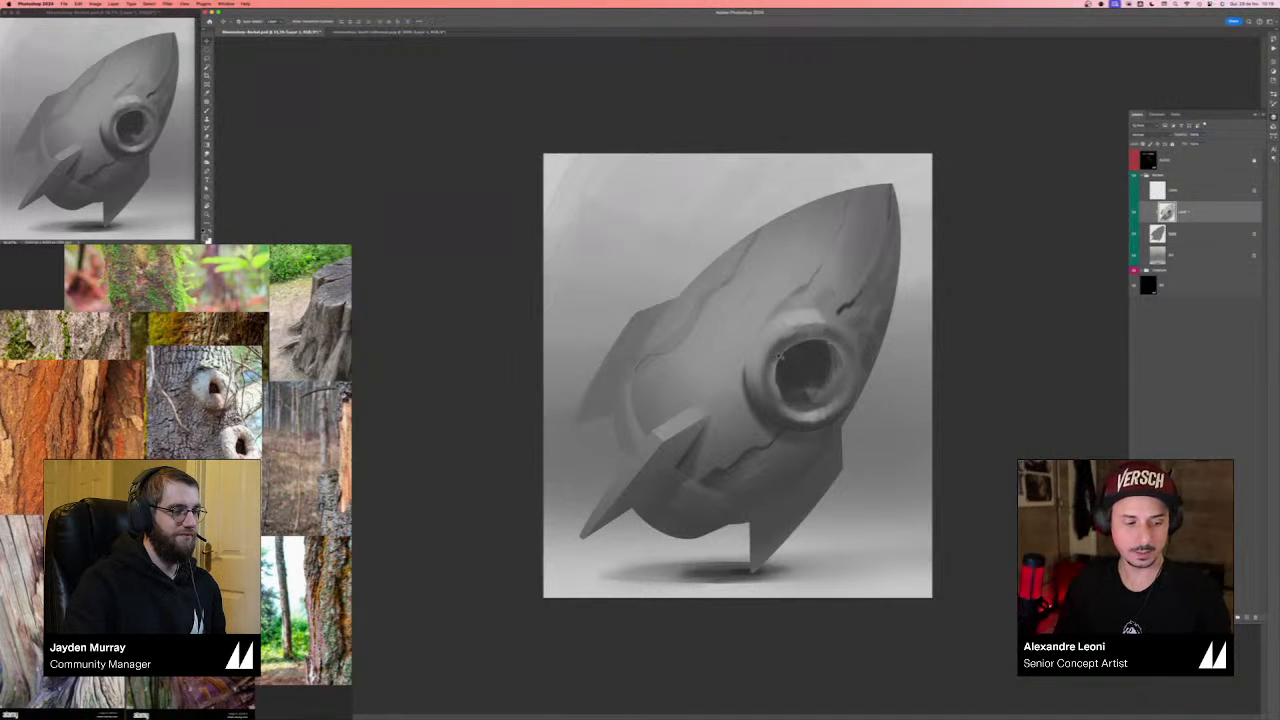
key("b")
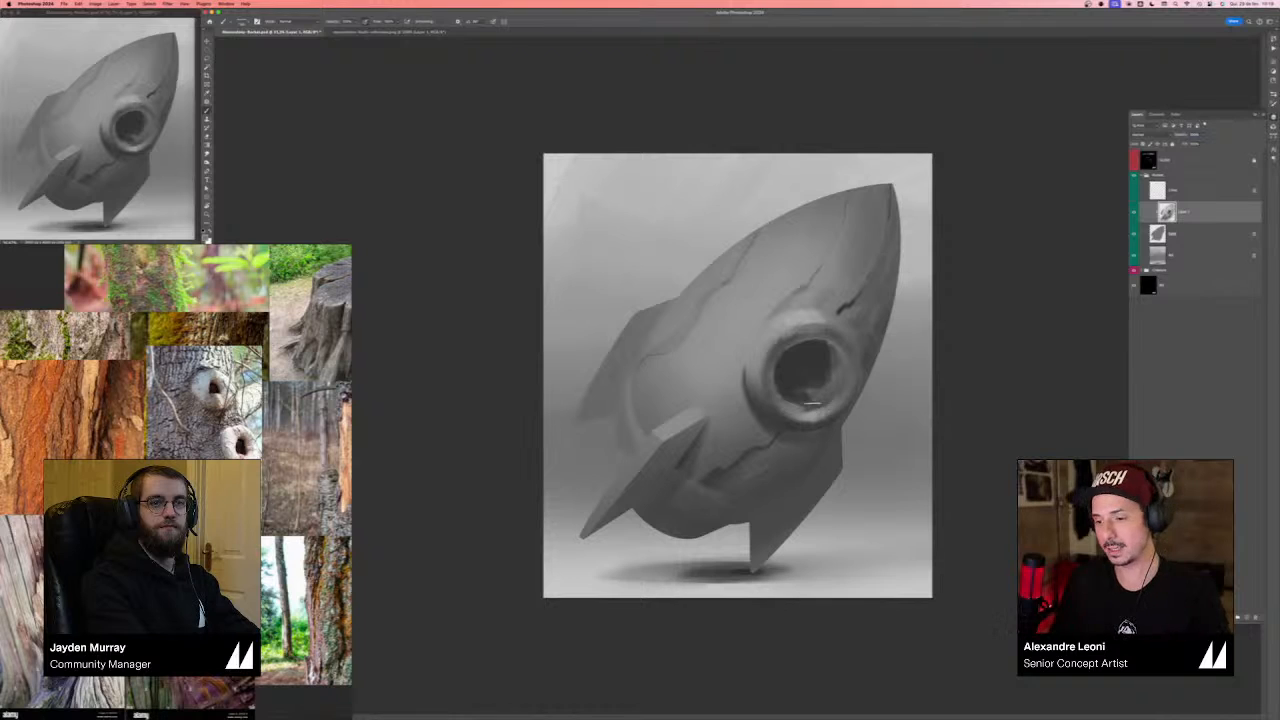
left_click(811, 415, "alt")
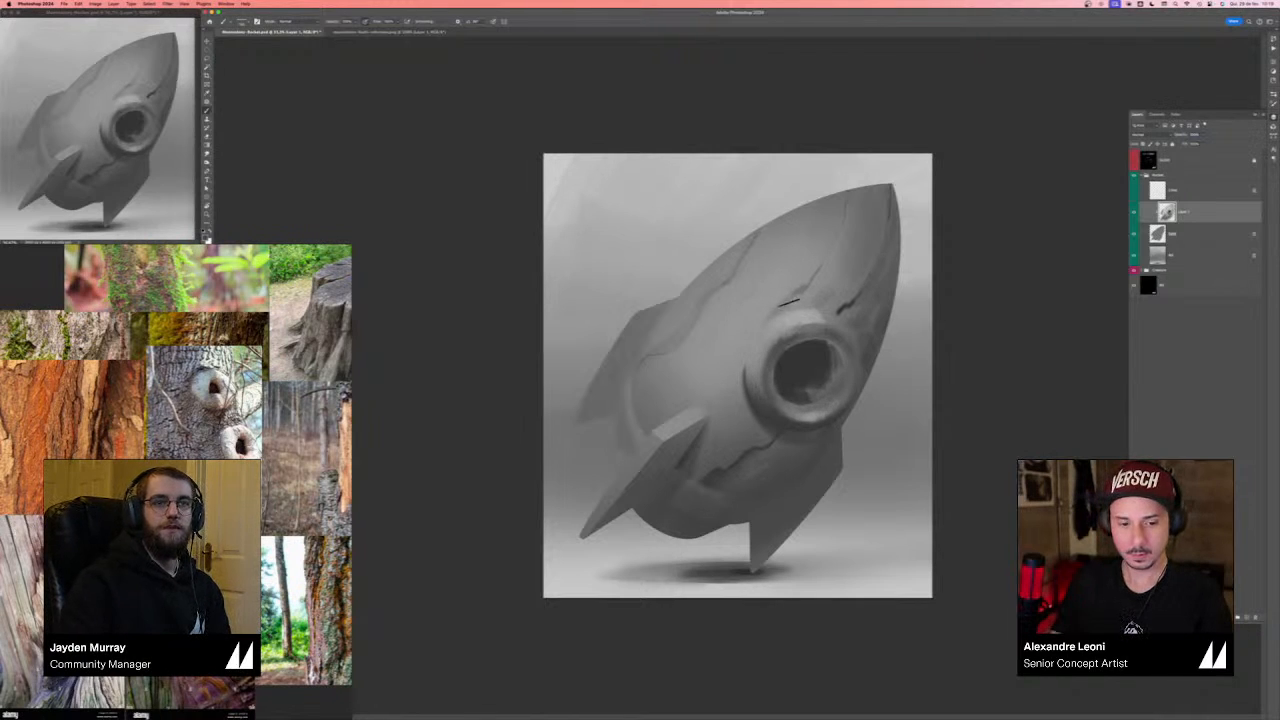
- Undo the last stroke, paint a dark crack along the porthole ring's upper edge, and flip the canvas horizontally
key("super+z")
left_click_drag(791, 309, 773, 315)
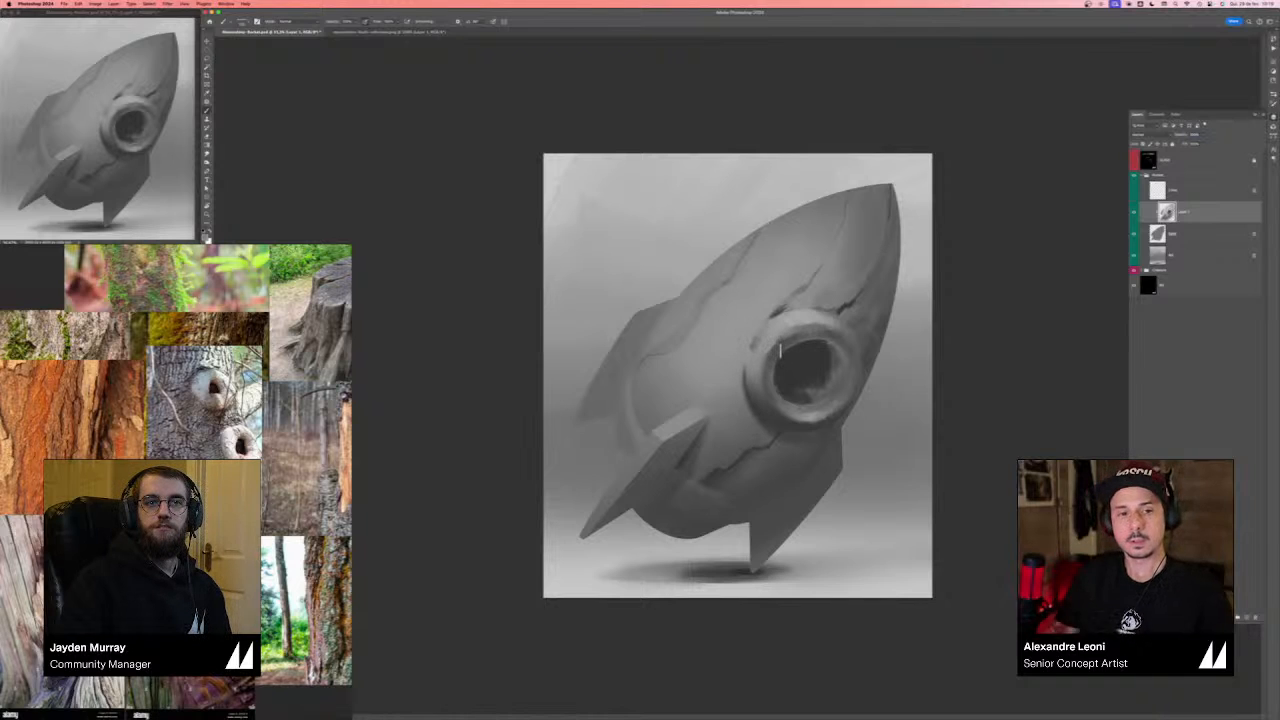
key("super+shift+h")
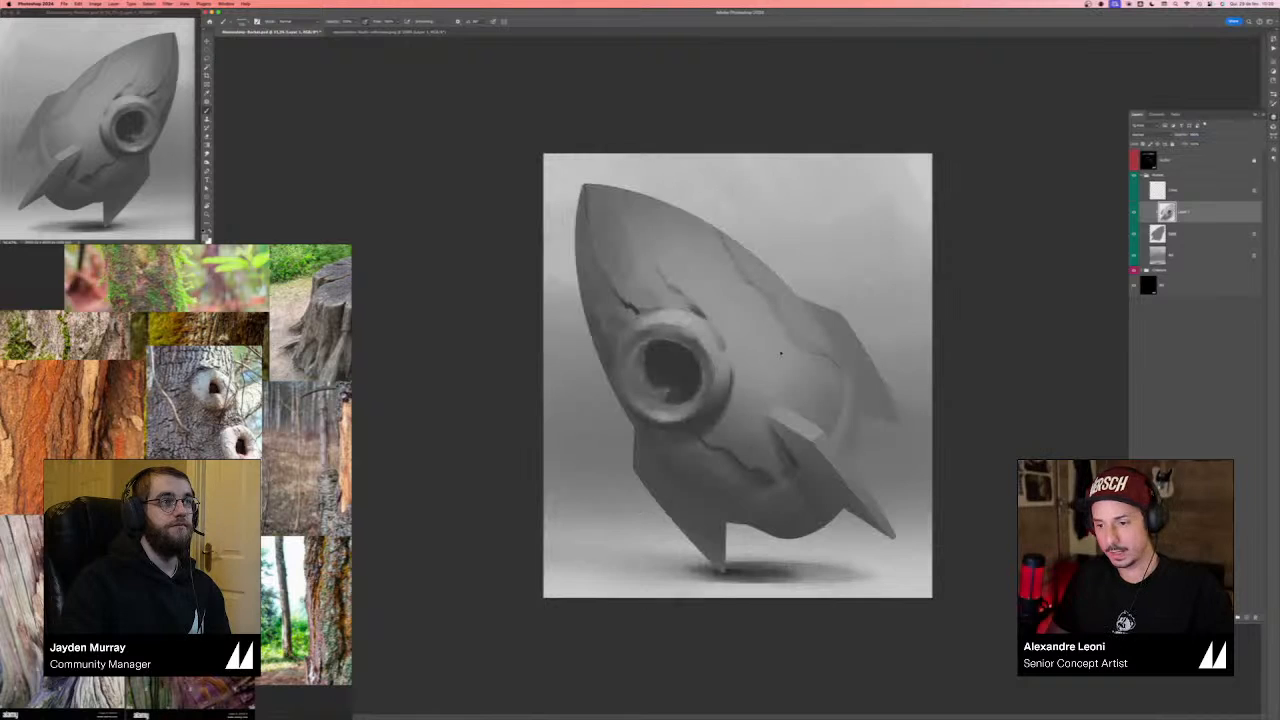
- Flip the canvas back to its original orientation and outline the hull area above the lower crack with the Lasso
key("h")
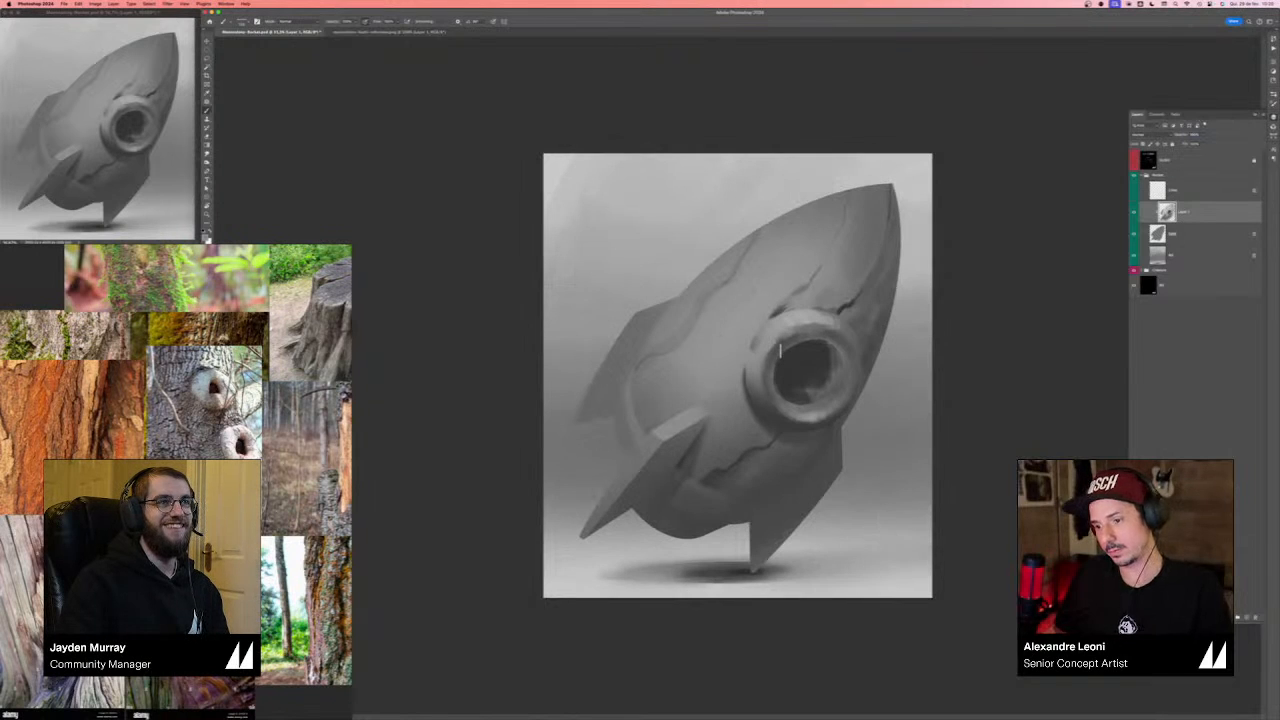
scroll(954, 388, "up", 1)
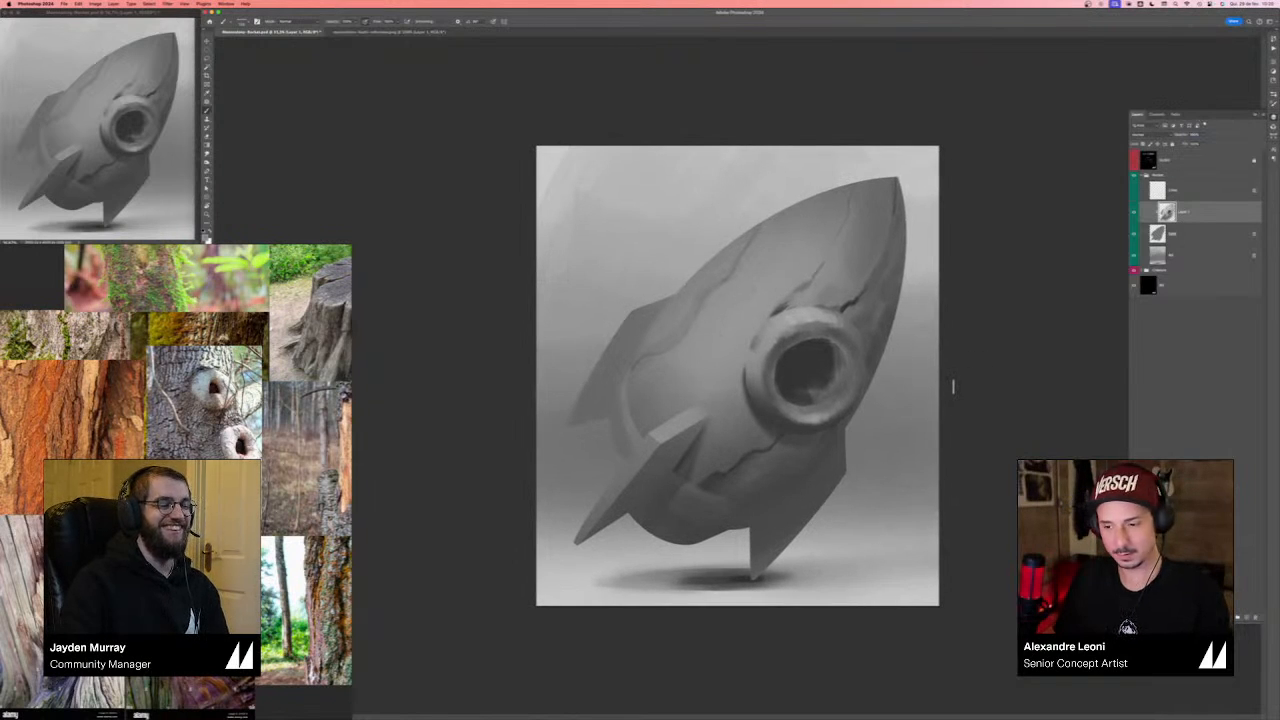
scroll(953, 340, "up", 1)
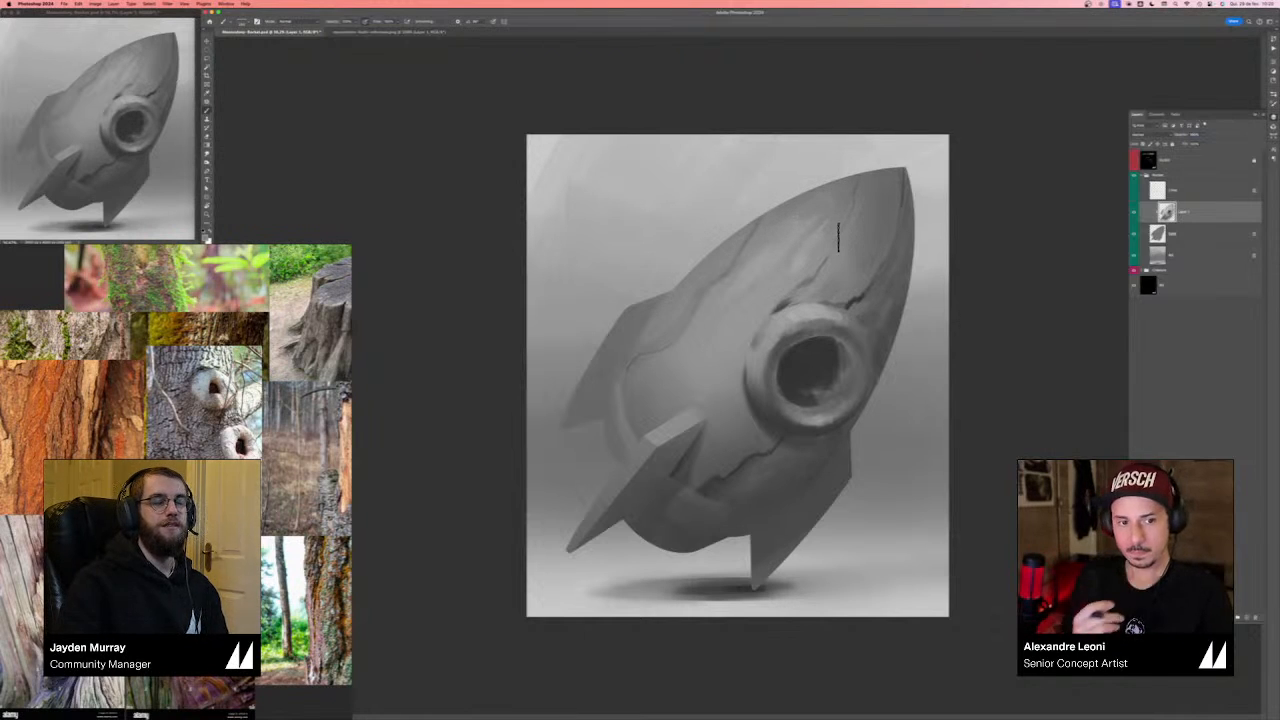
key("v")
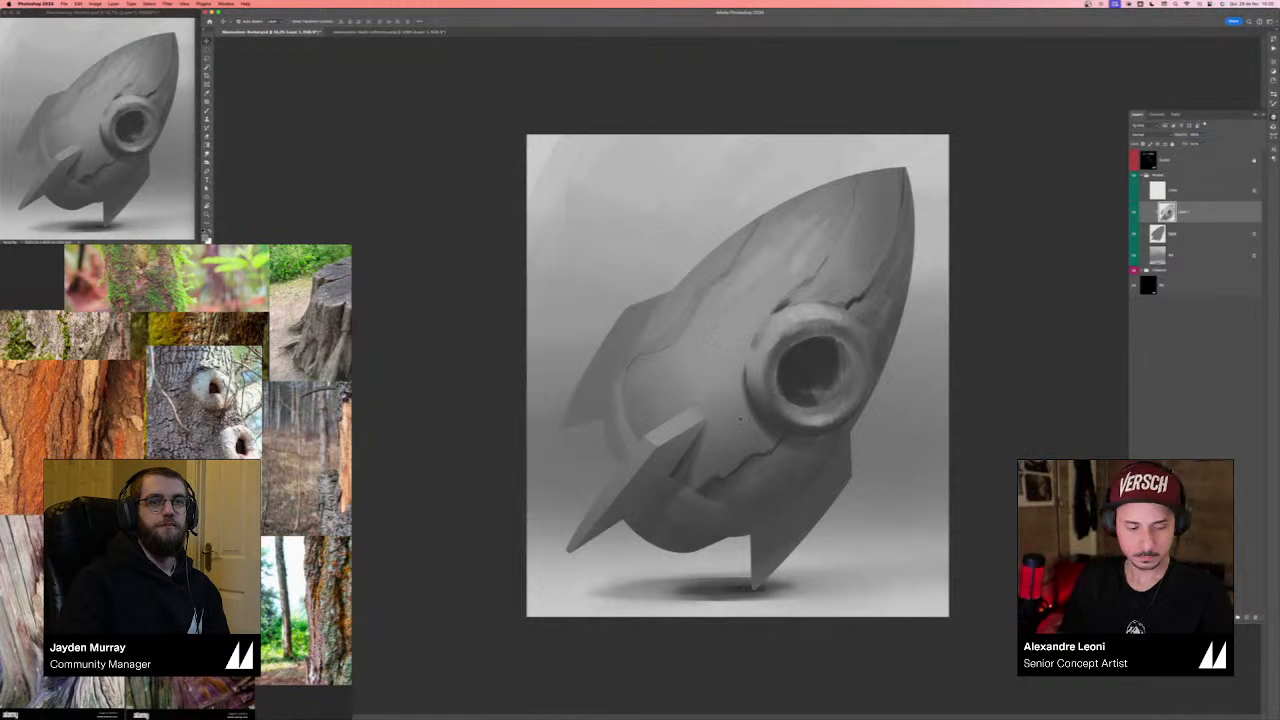
key("b")
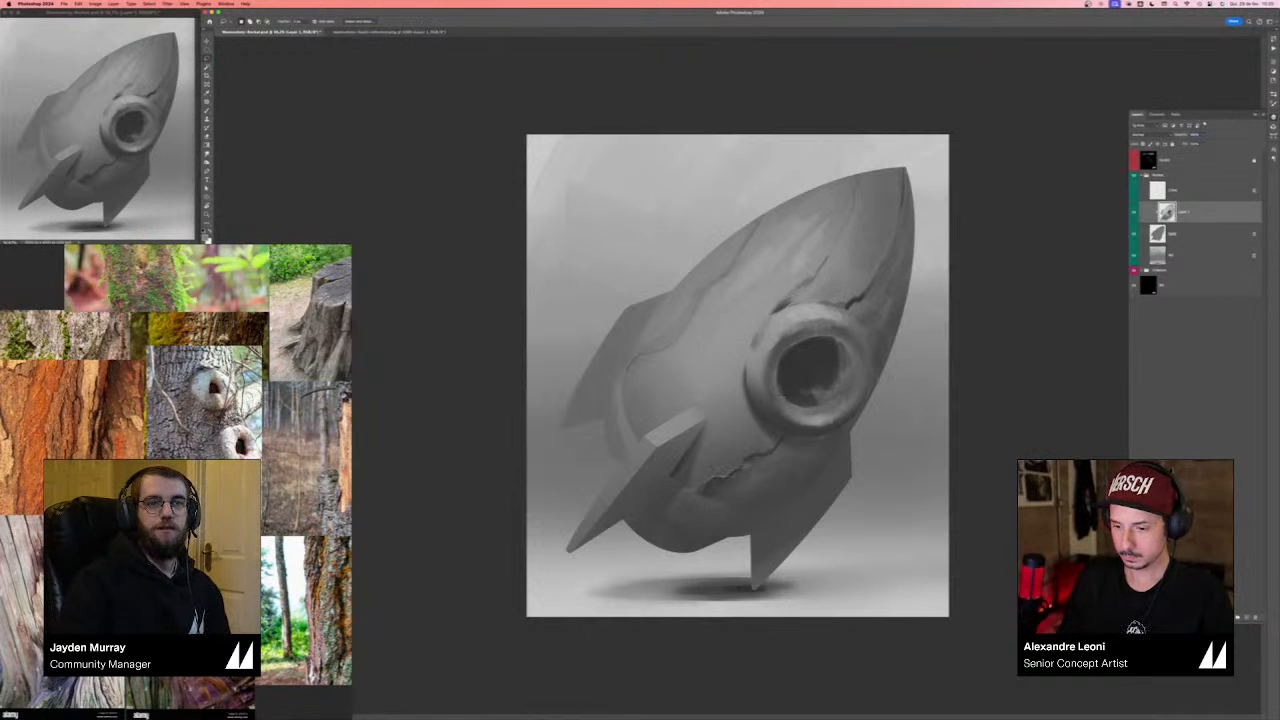
left_click_drag(778, 408, 694, 488)
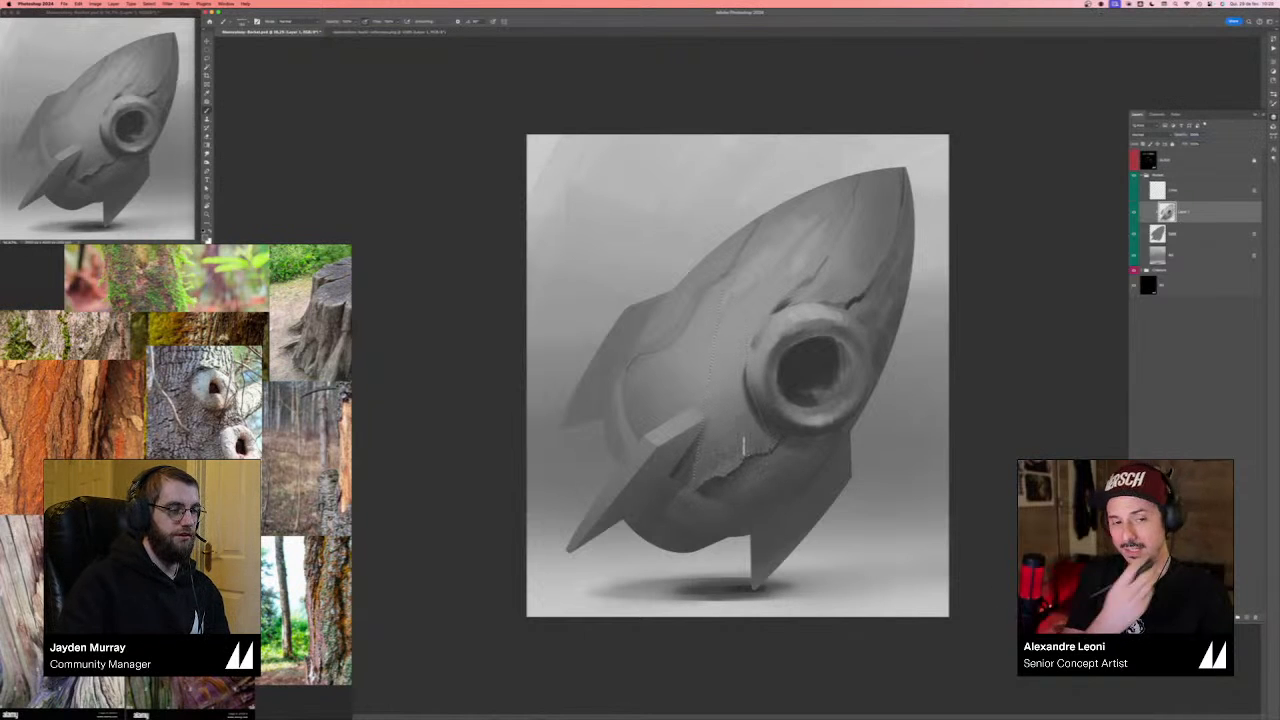
- Try to shift the selected hull piece above the lower crack with the Move tool
key("v")
key("super+z")
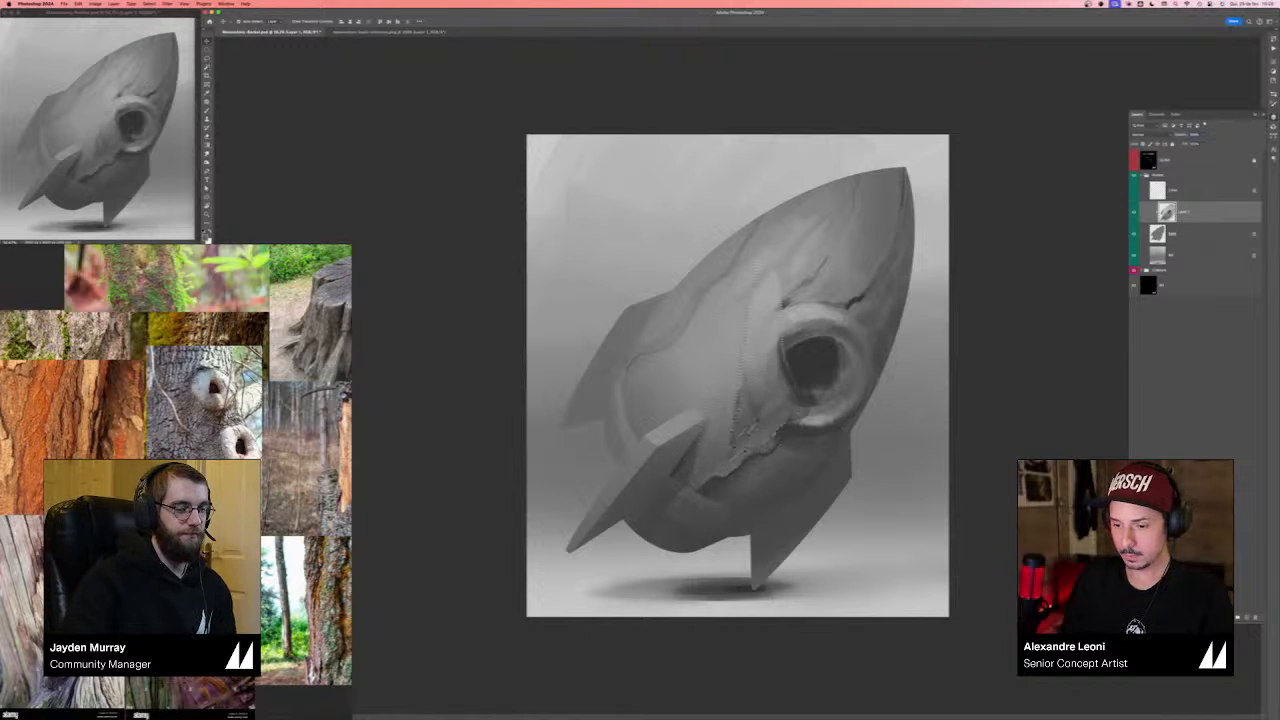
key("super+shift+z")
key("b")
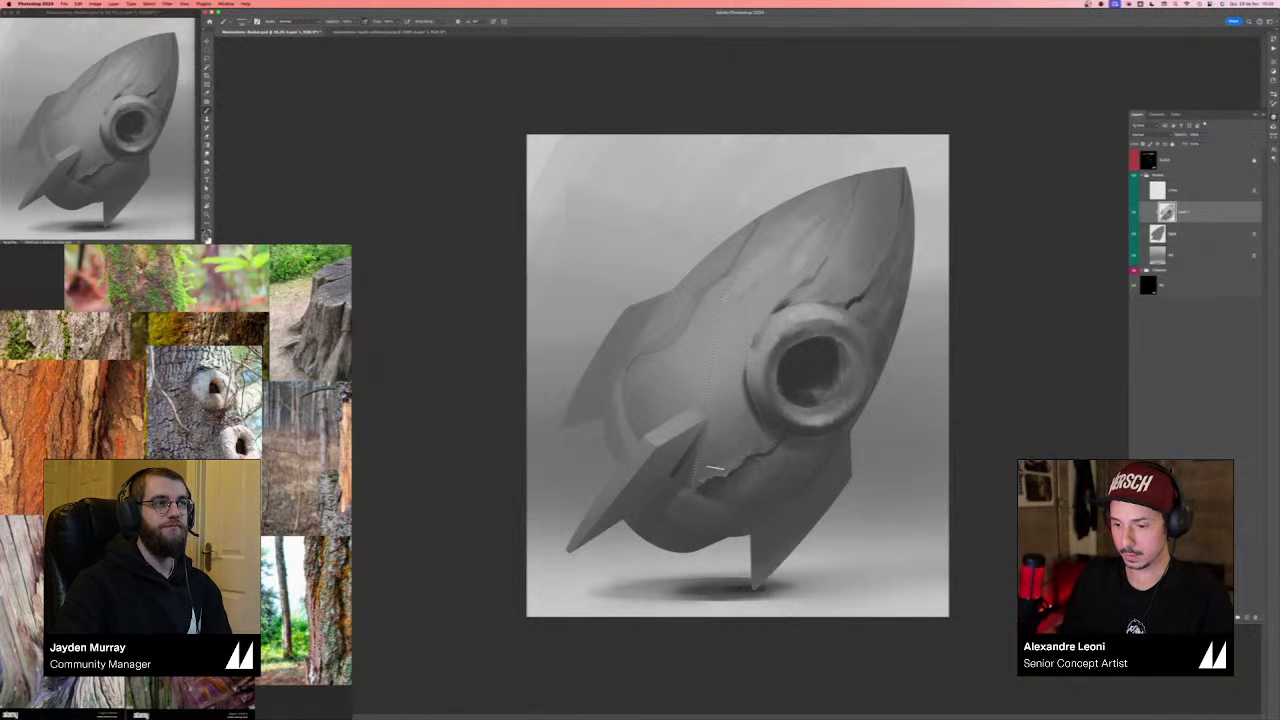
key("v")
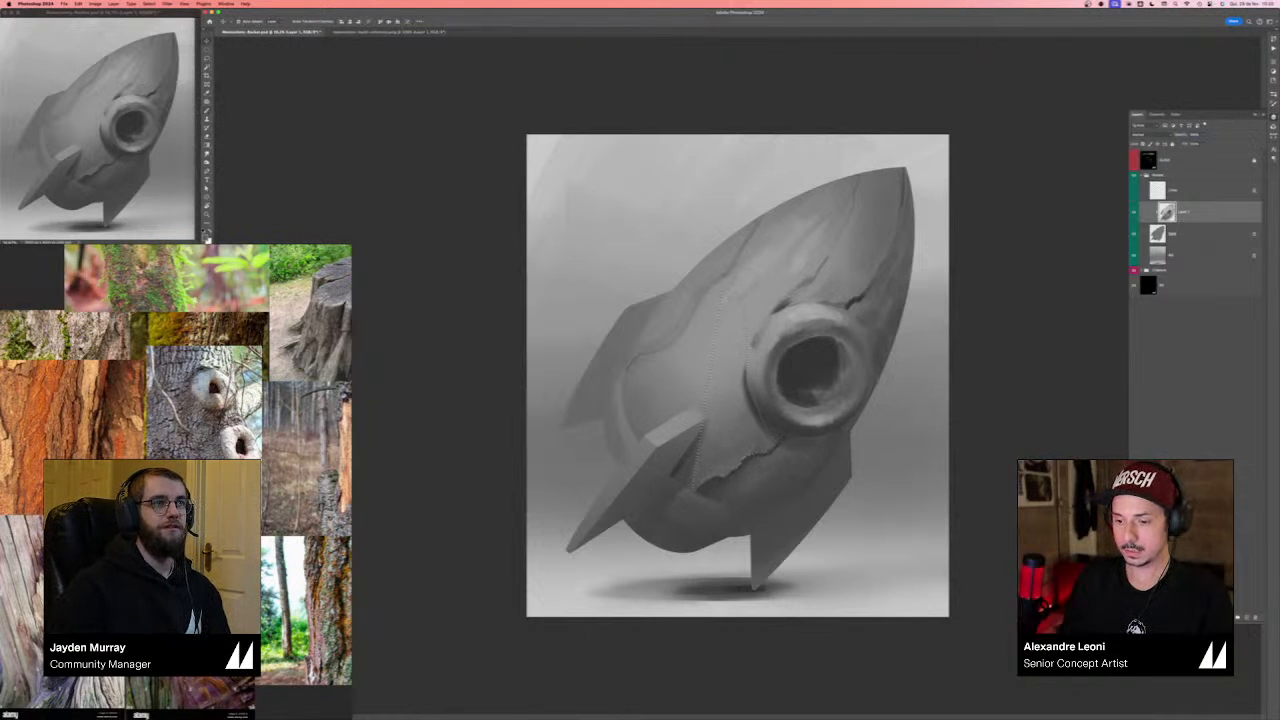
key("b")
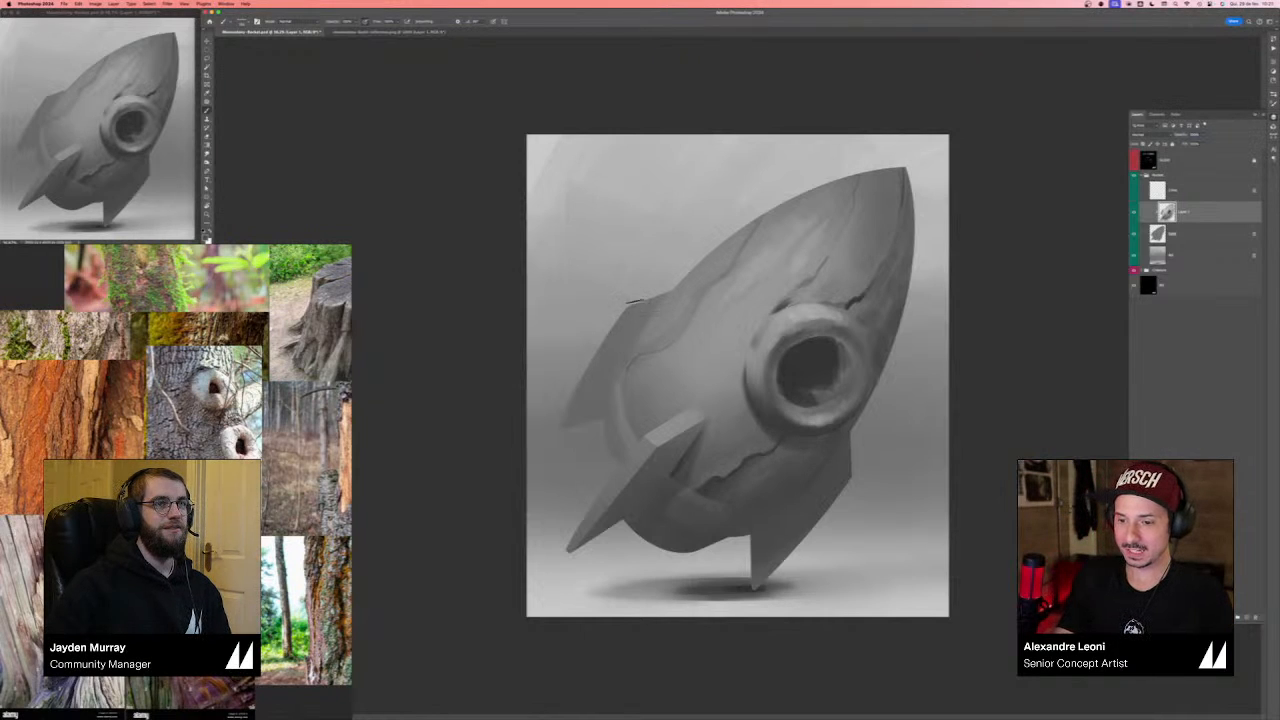
- Darken the rear fin's upper edge, then show the line art layer and paint the base band and a nearby hull crack
left_click_drag(644, 307, 624, 320)
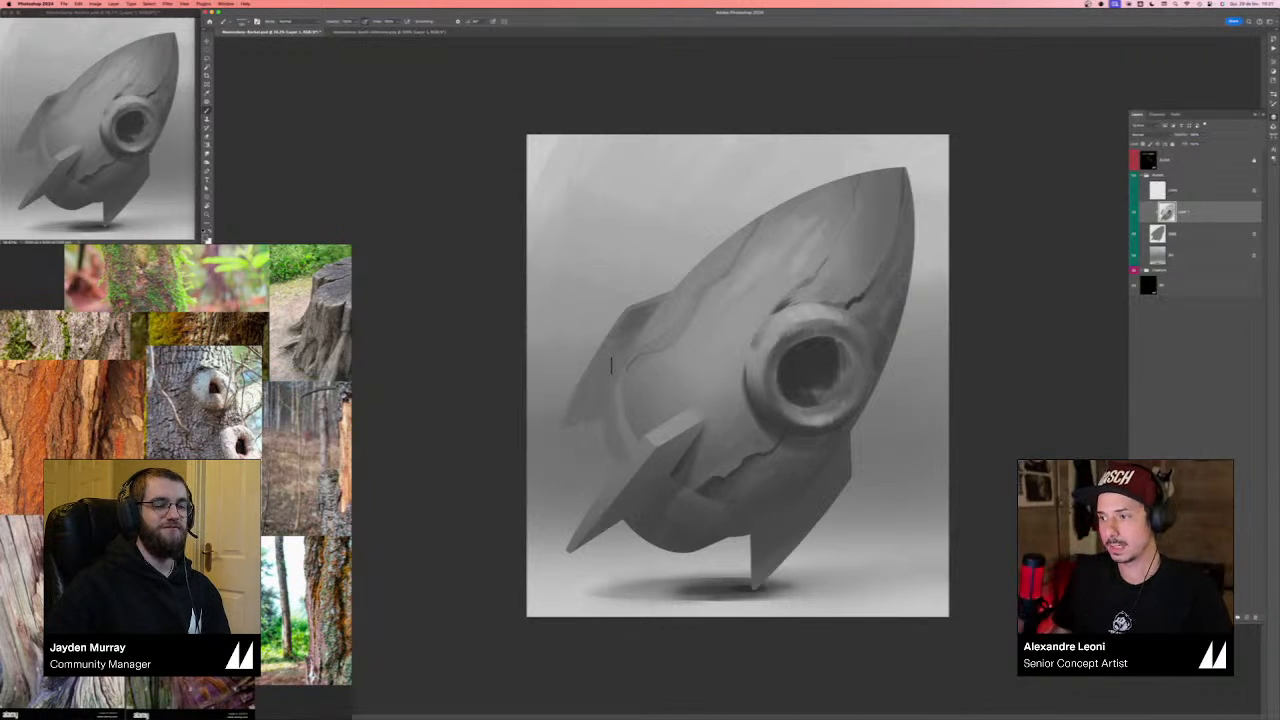
left_click(1133, 190)
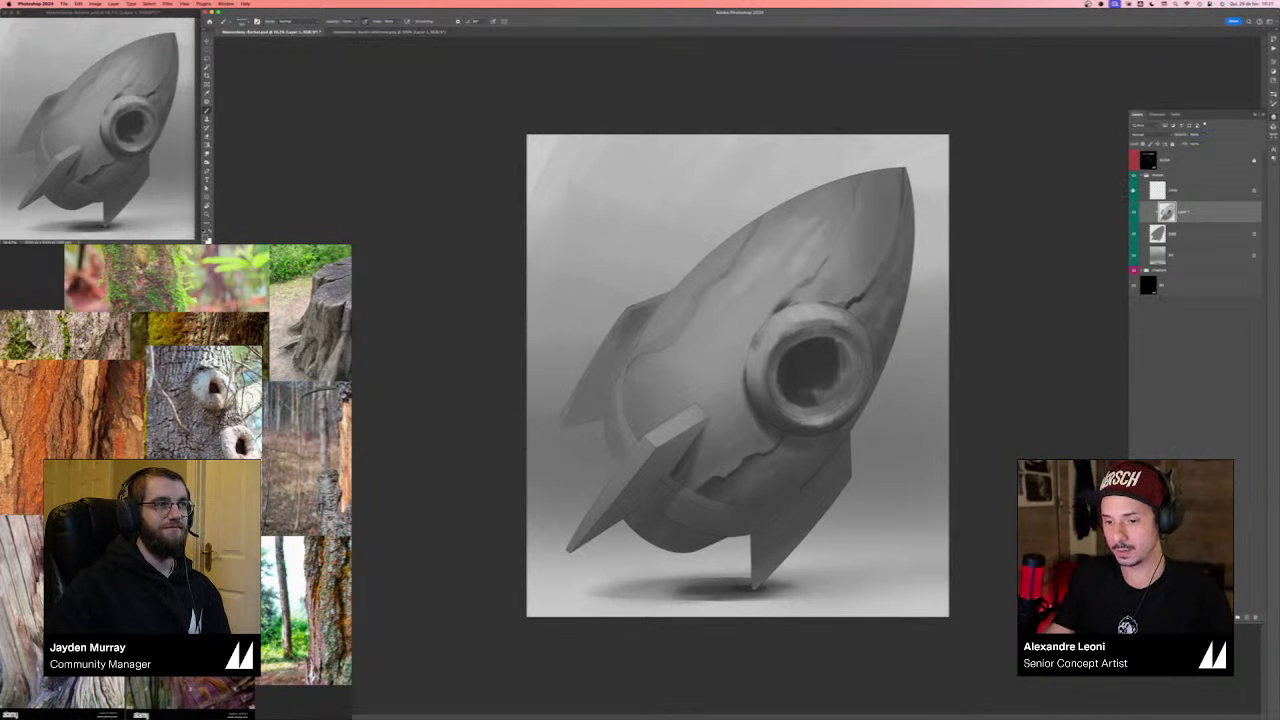
key("l")
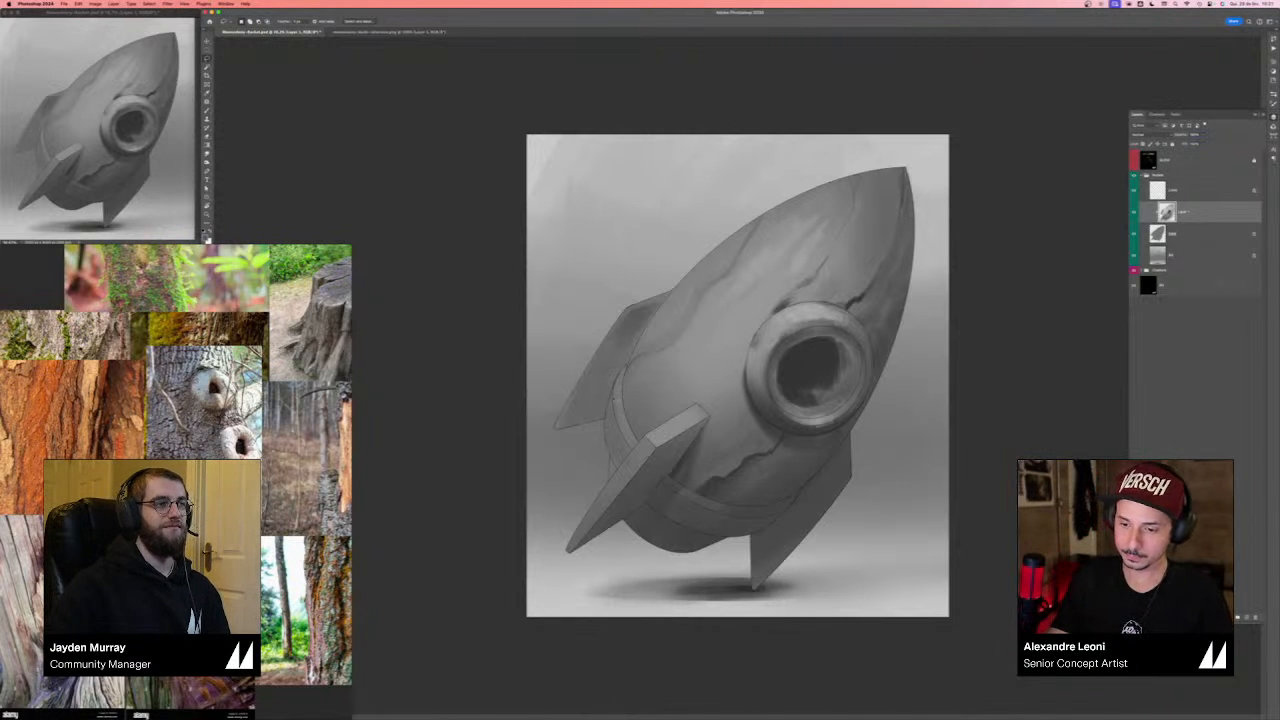
key("b")
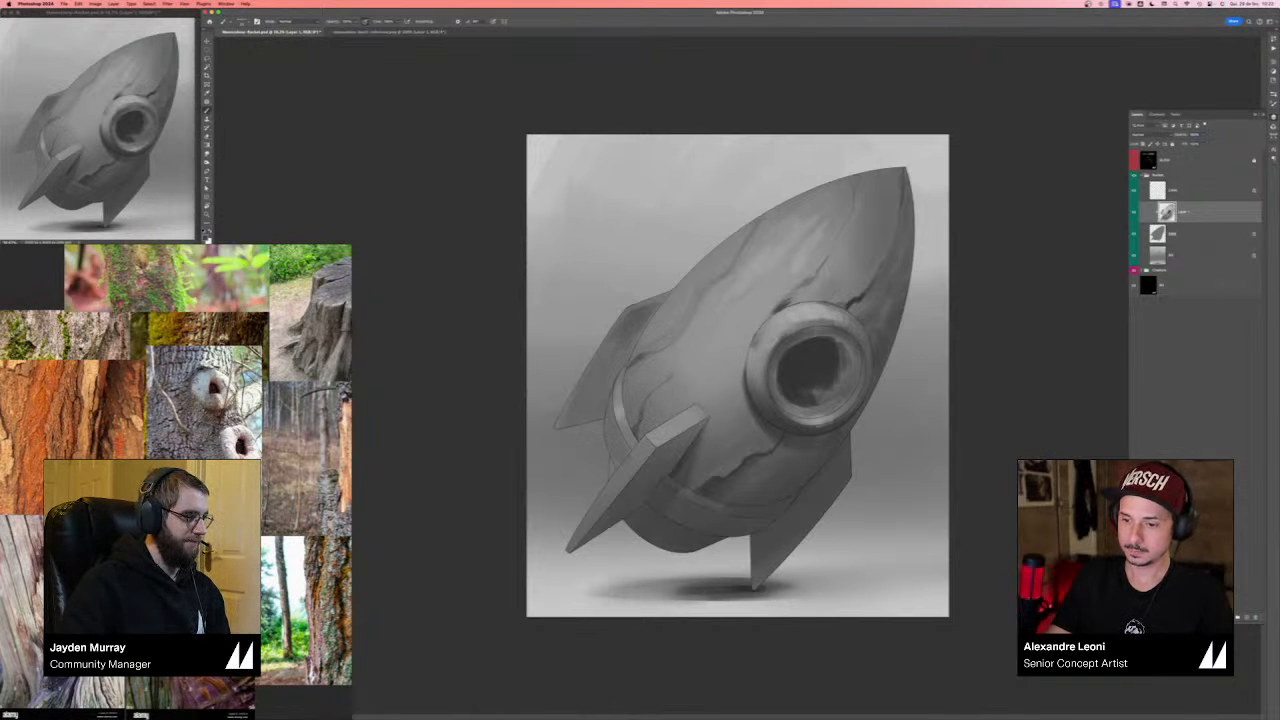
- Smooth the nose cone's shading over its crack with a soft round brush, using a grey sampled from the hull
left_click(1273, 94)
left_click(1150, 149)
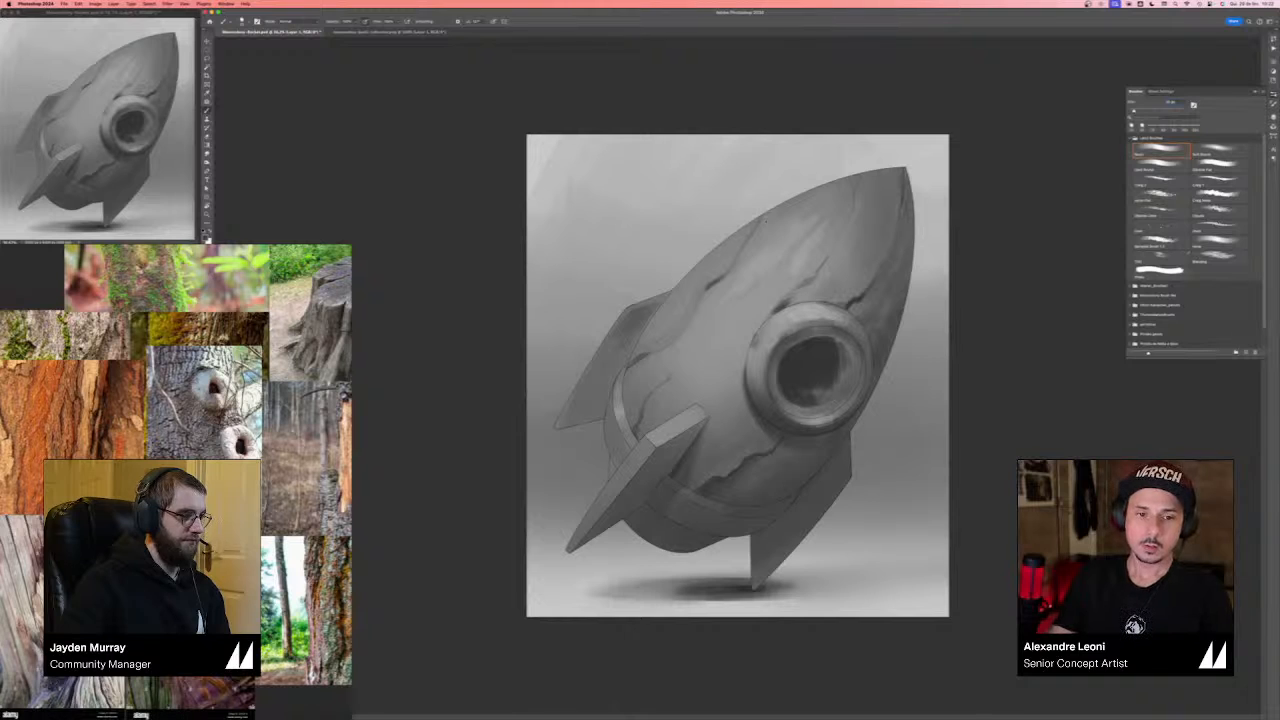
left_click(1219, 150)
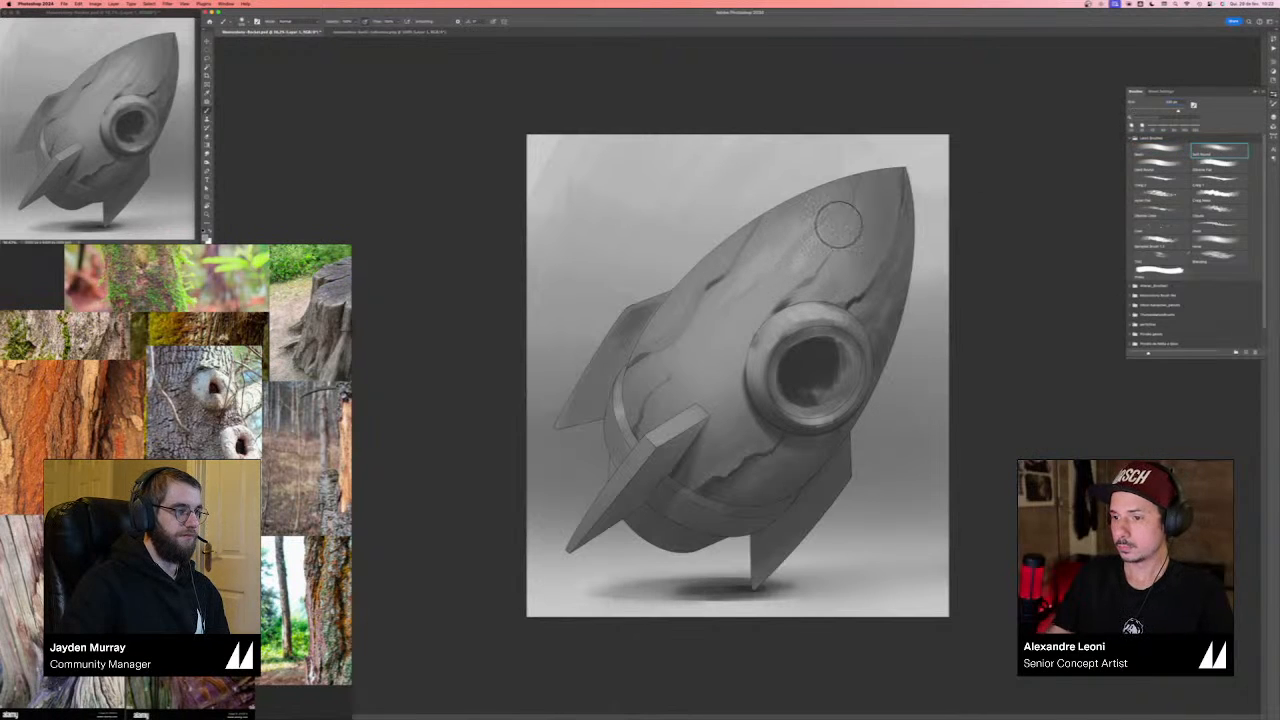
left_click(784, 263, "alt")
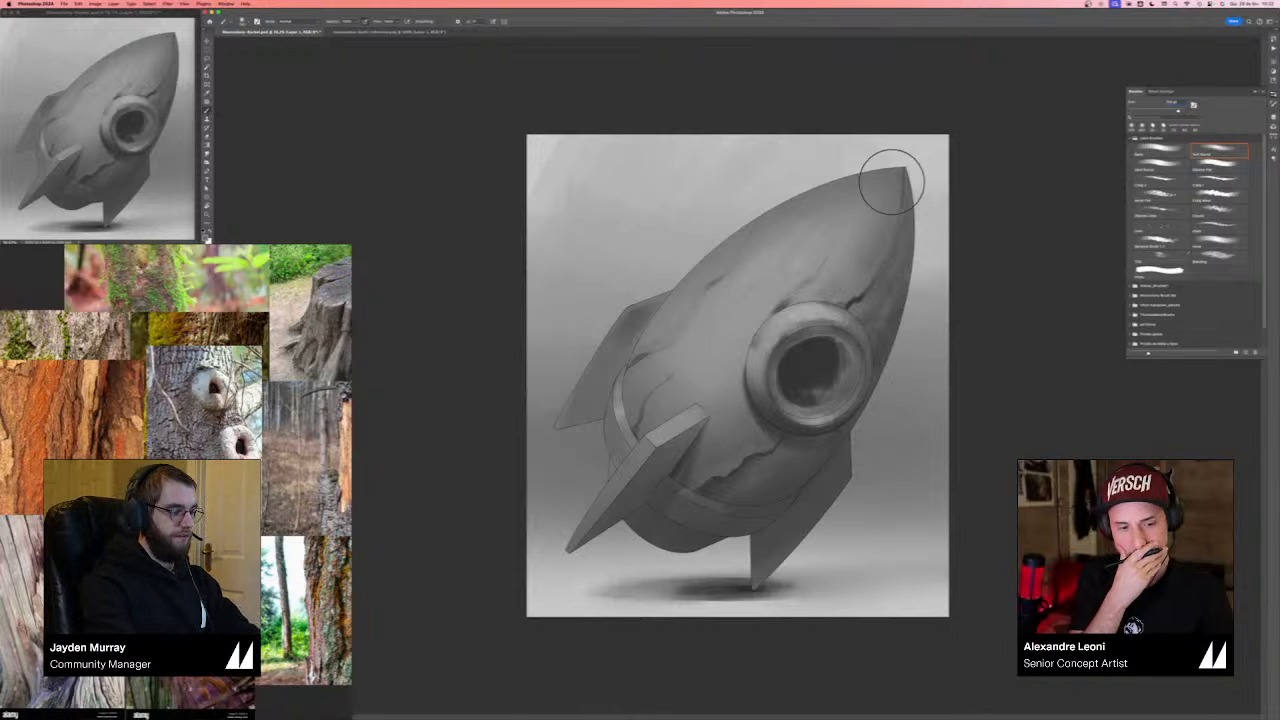
left_click(1160, 150)
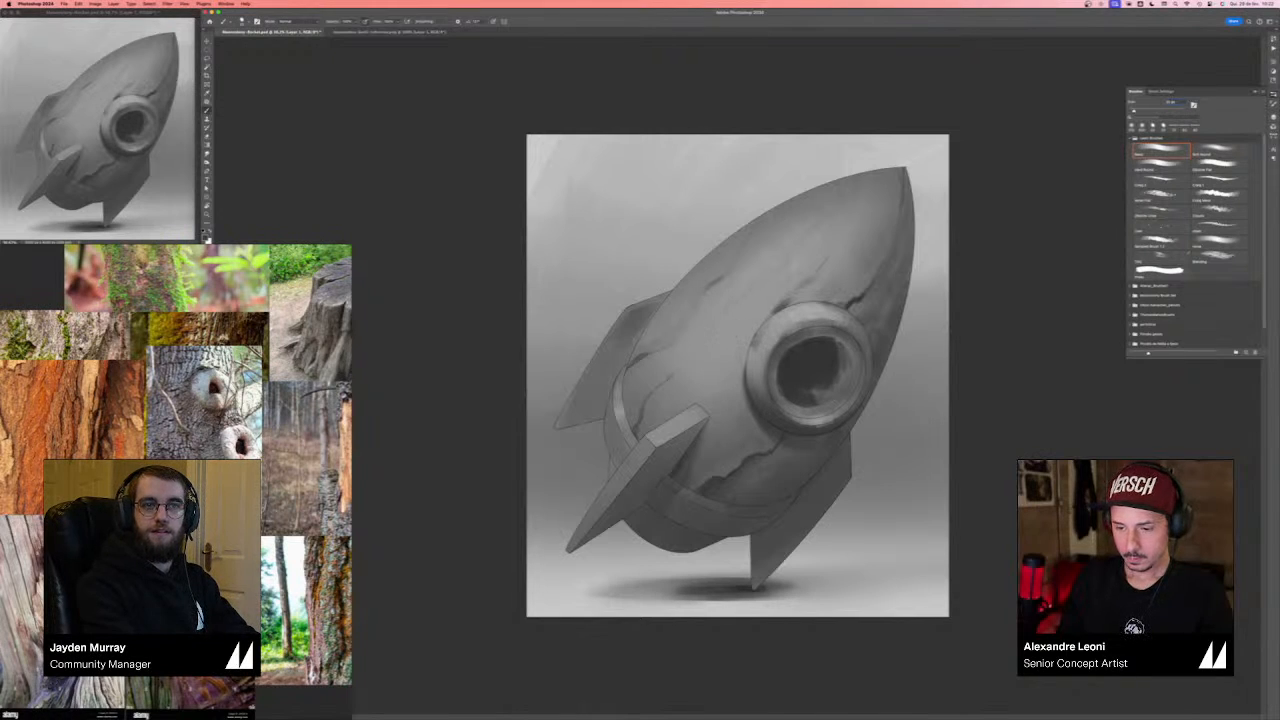
- Reduce the line art layer's opacity until the lines nearly vanish, and reselect the painting layer below it
left_click(1273, 117)
left_click(1200, 190)
left_click(1204, 134)
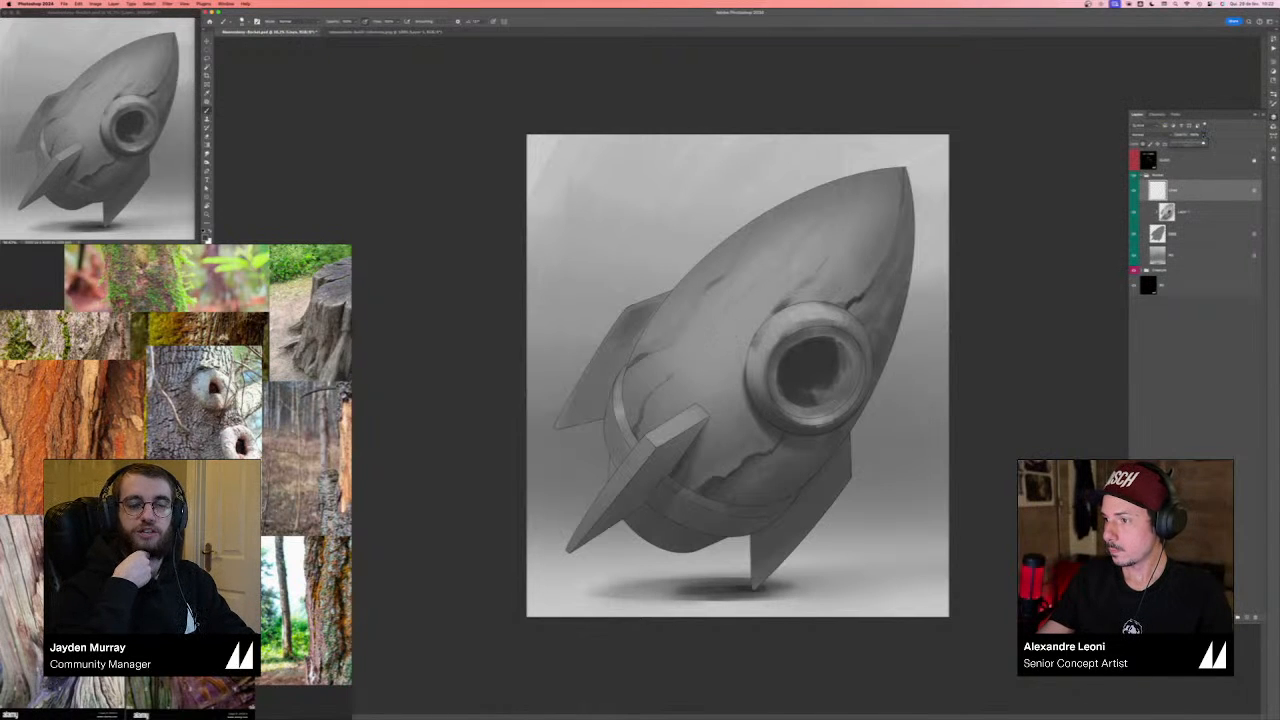
left_click_drag(1203, 143, 1178, 144)
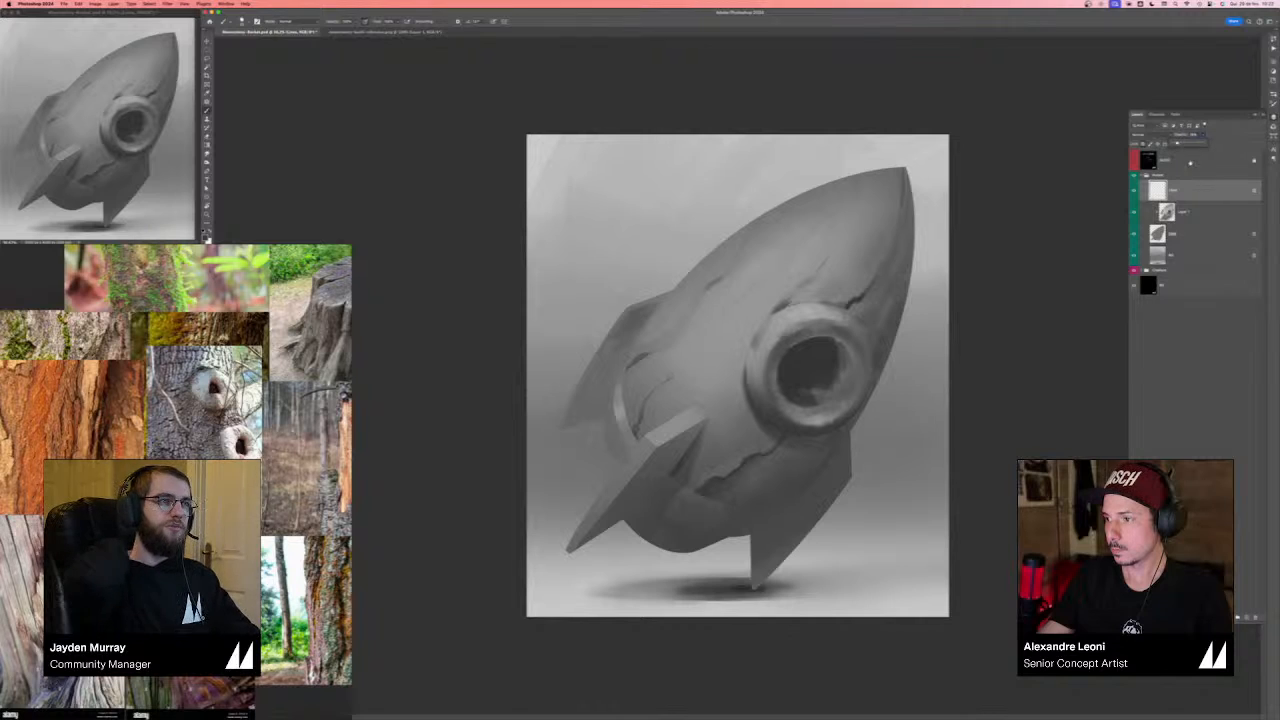
left_click(1181, 209)
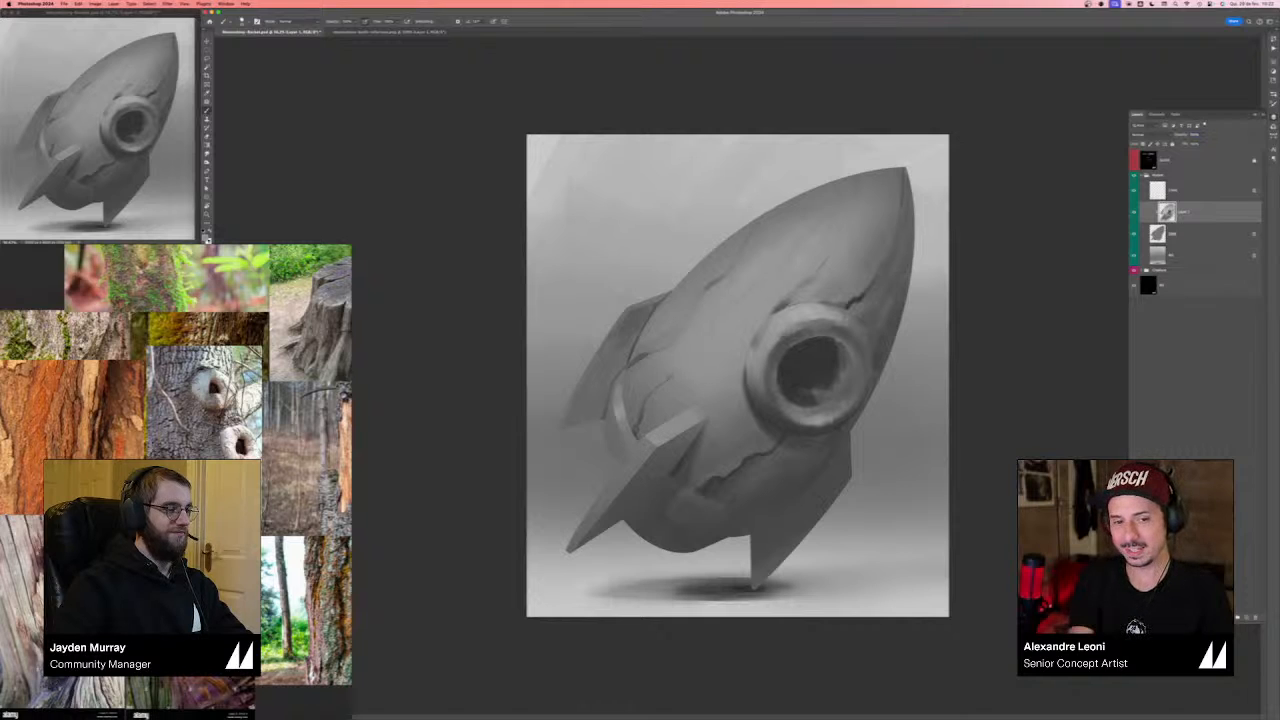
- Choose a new grey foreground colour, refine the front fin's light top edge, and bring up a textured flat brush
key("n")
left_click(876, 512)
key("Return")
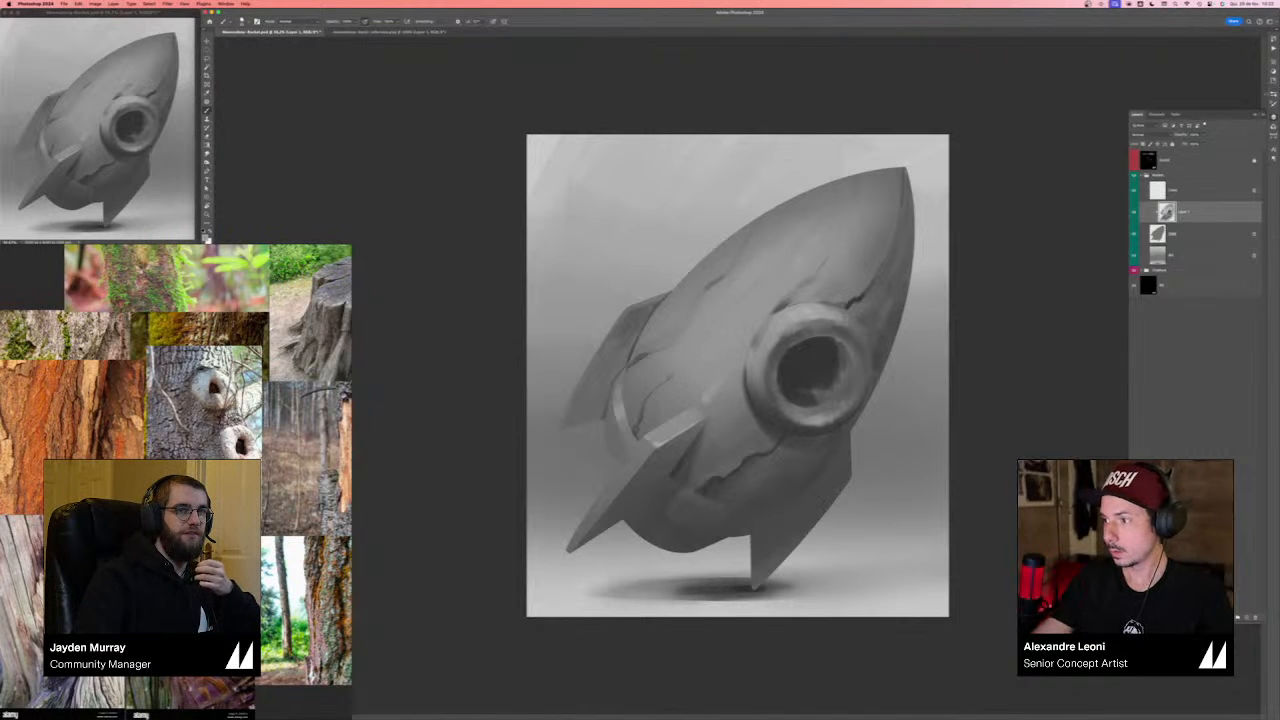
key("F5")
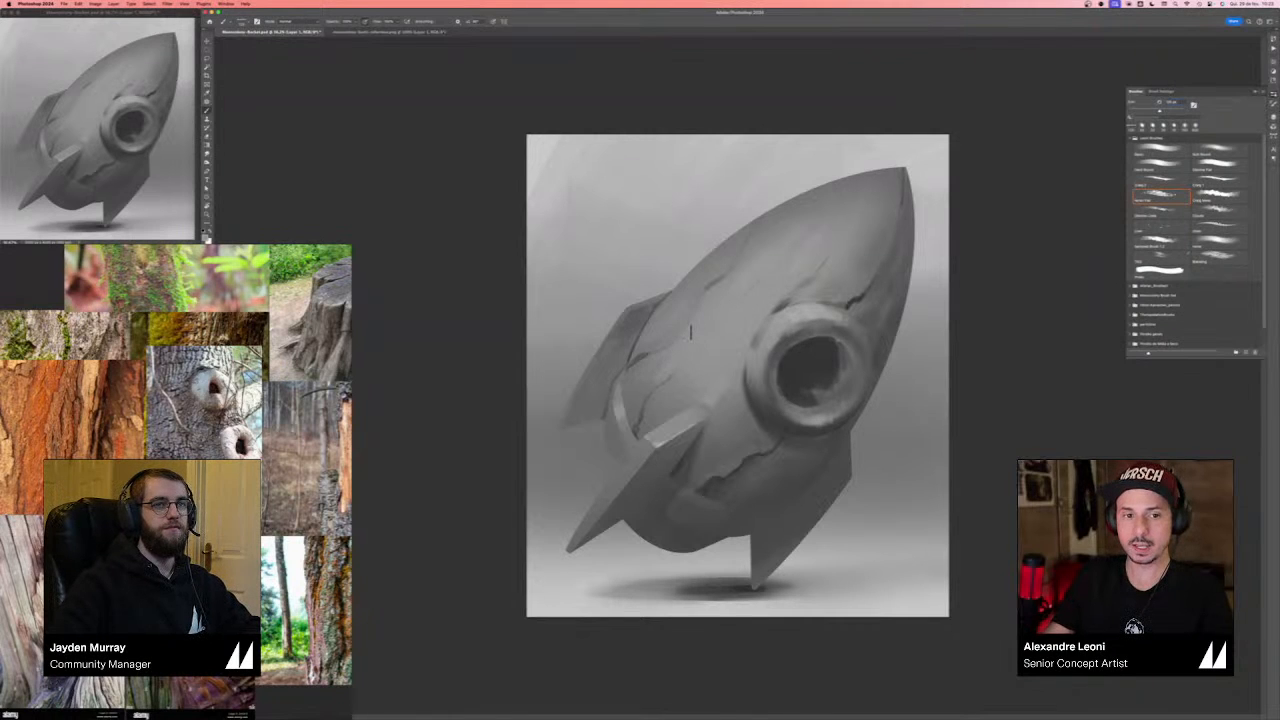
- Flip the canvas horizontally, pick a light grey for the rear hull's bark texture, and undo the last two strokes
key("super+shift+h")
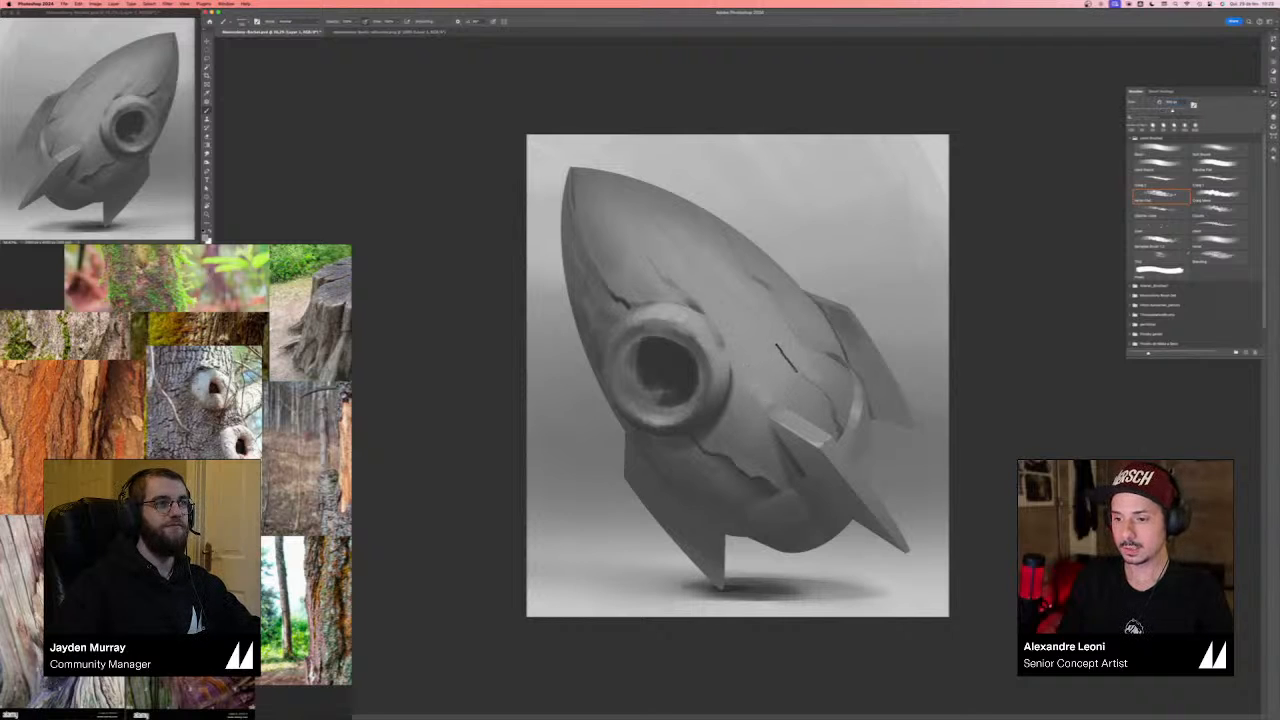
left_click(206, 237)
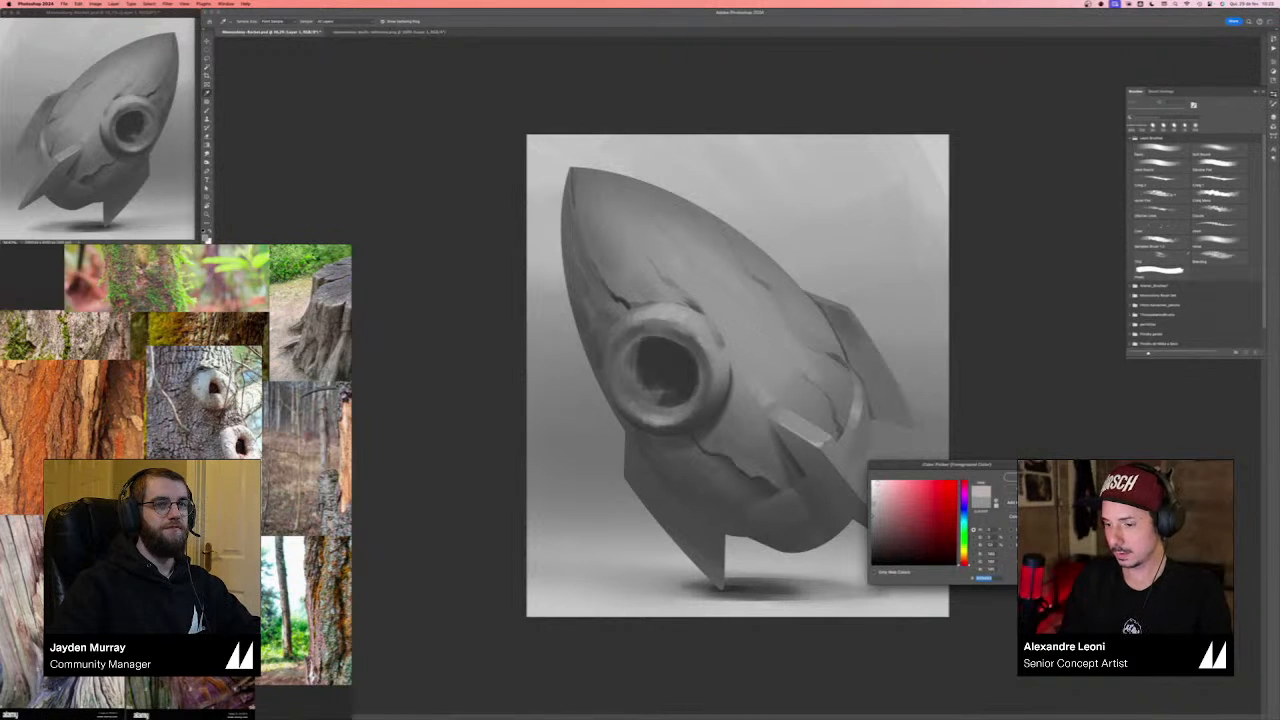
key("Return")
mouse_move(748, 326)
left_mouse_down()
mouse_move(766, 352)
mouse_move(805, 352)
left_mouse_up()
key("ctrl+z")
key("ctrl+z")
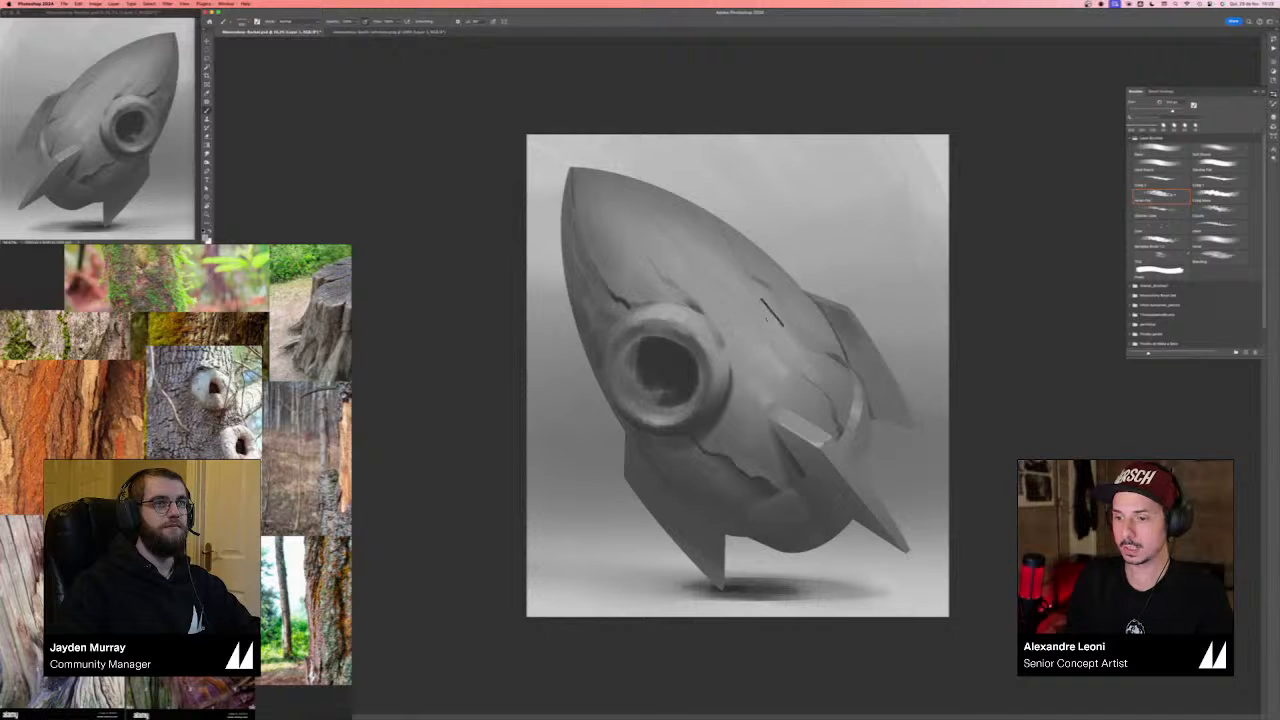
- Undo the stray hull stroke, paint bark grain along the hull's upper edge with a sampled grey, and flip the canvas back
left_click_drag(741, 263, 740, 297)
key("ctrl+z")
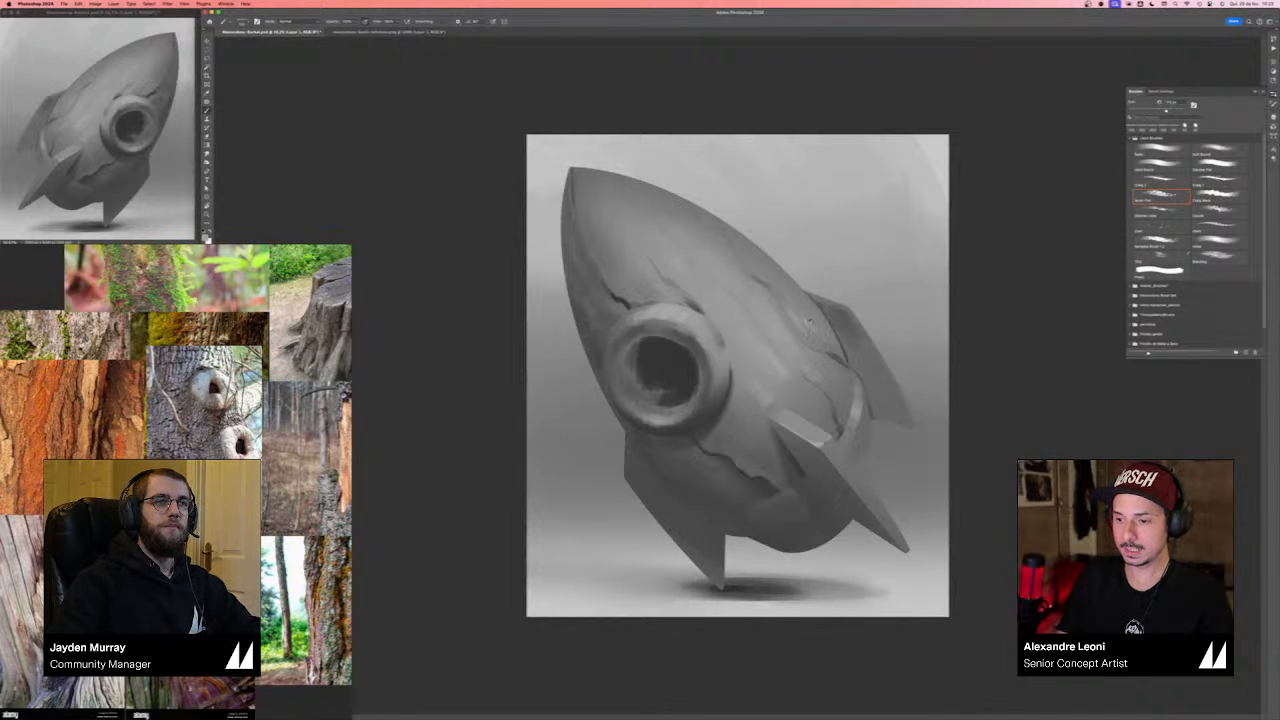
left_click(808, 323, "alt")
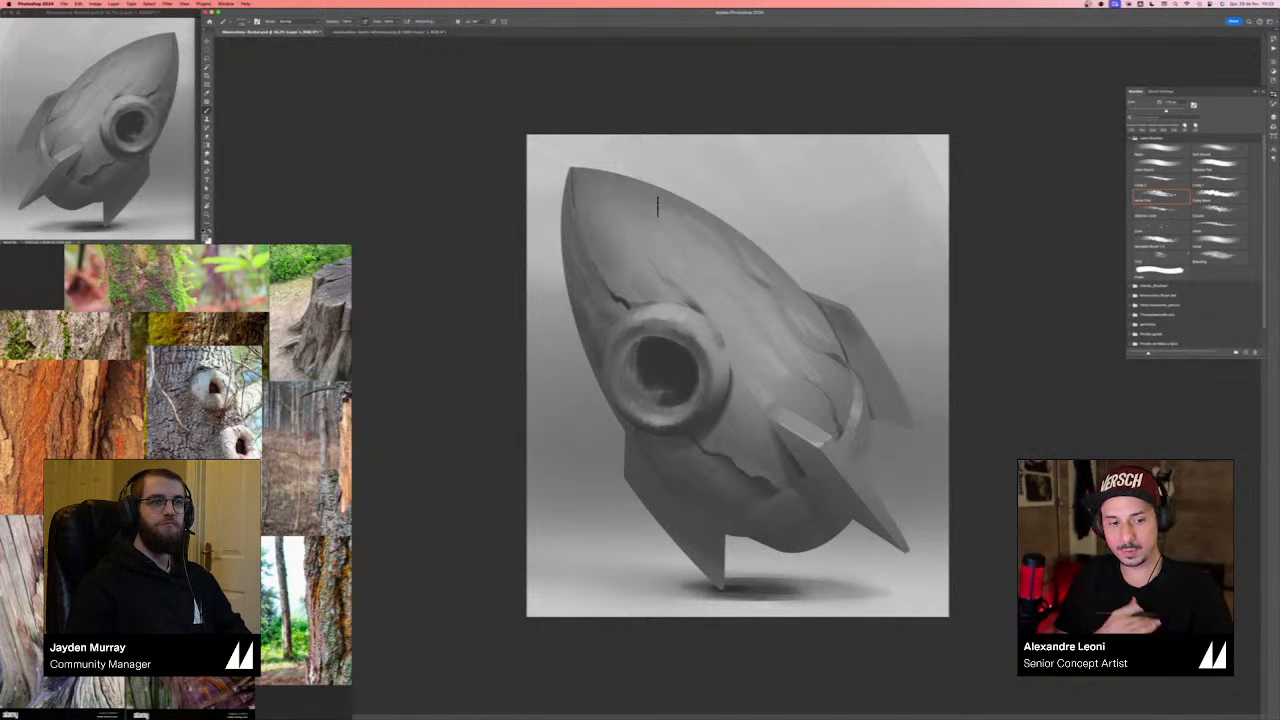
key("super+shift+h")
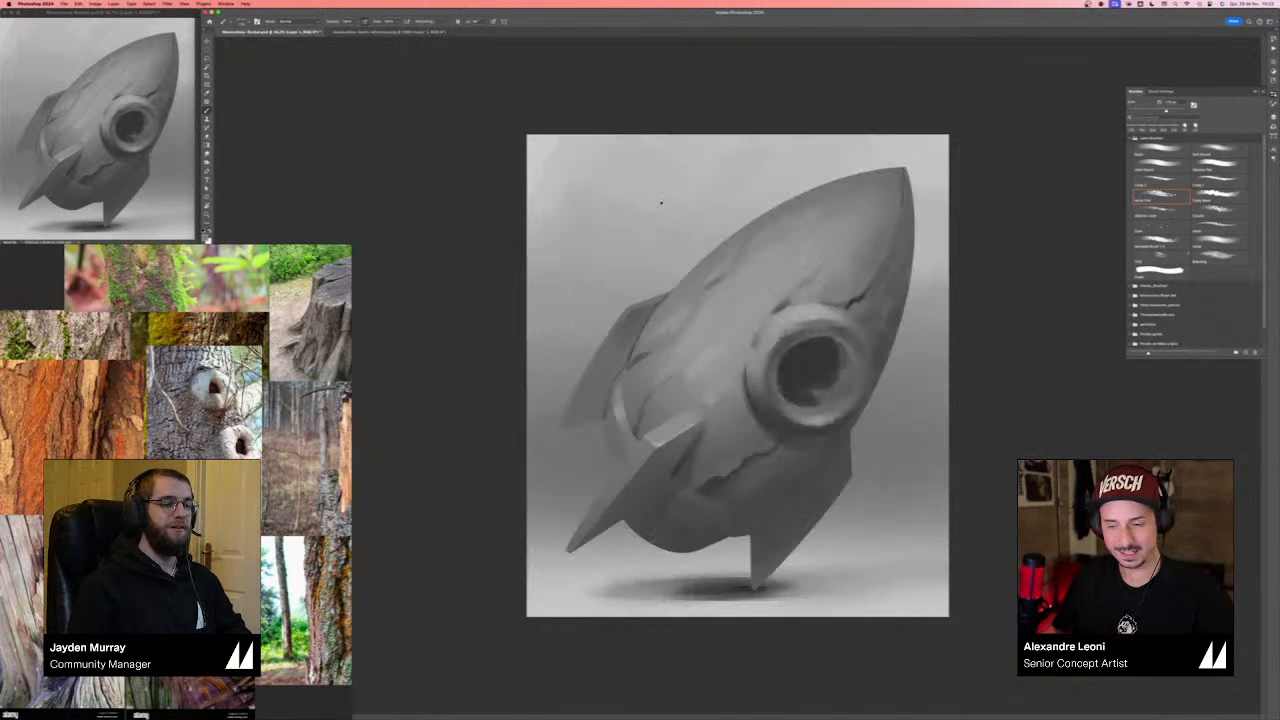
- Outline a jagged bark patch on the hull above the front fin with the Lasso, and pick a darker grey for painting
key("l")
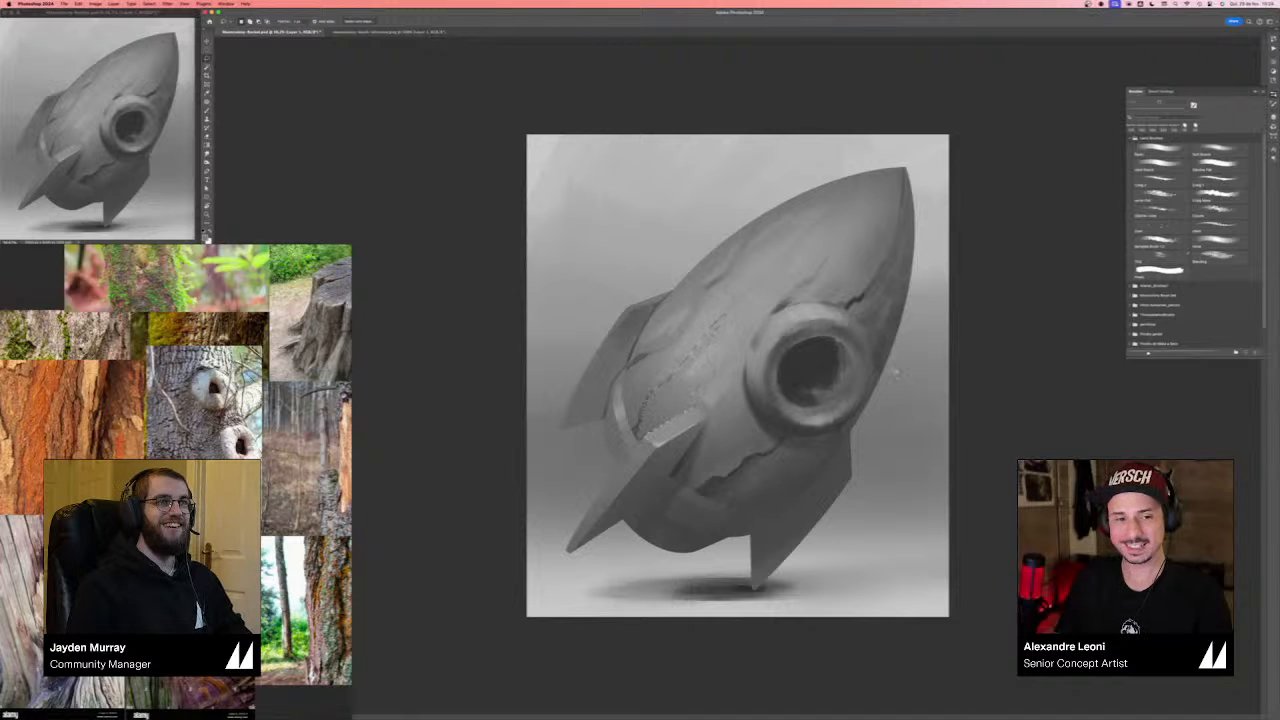
key("v")
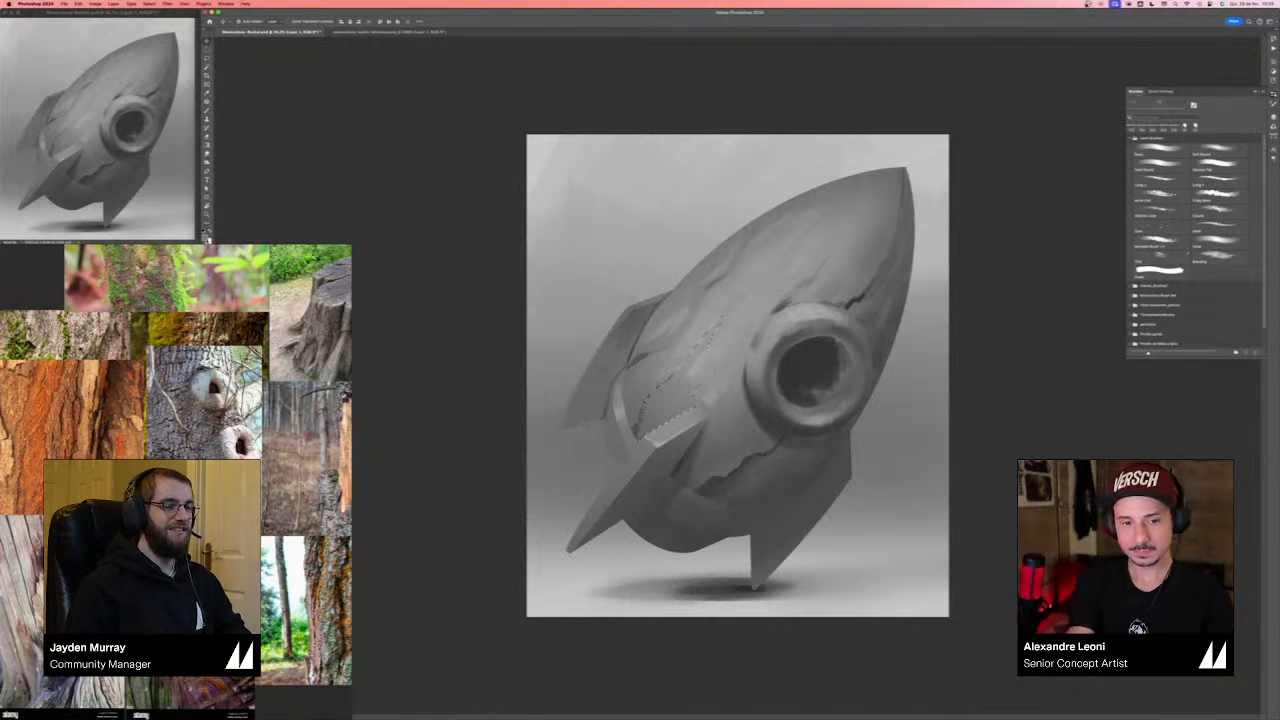
left_click(206, 238)
left_click(873, 527)
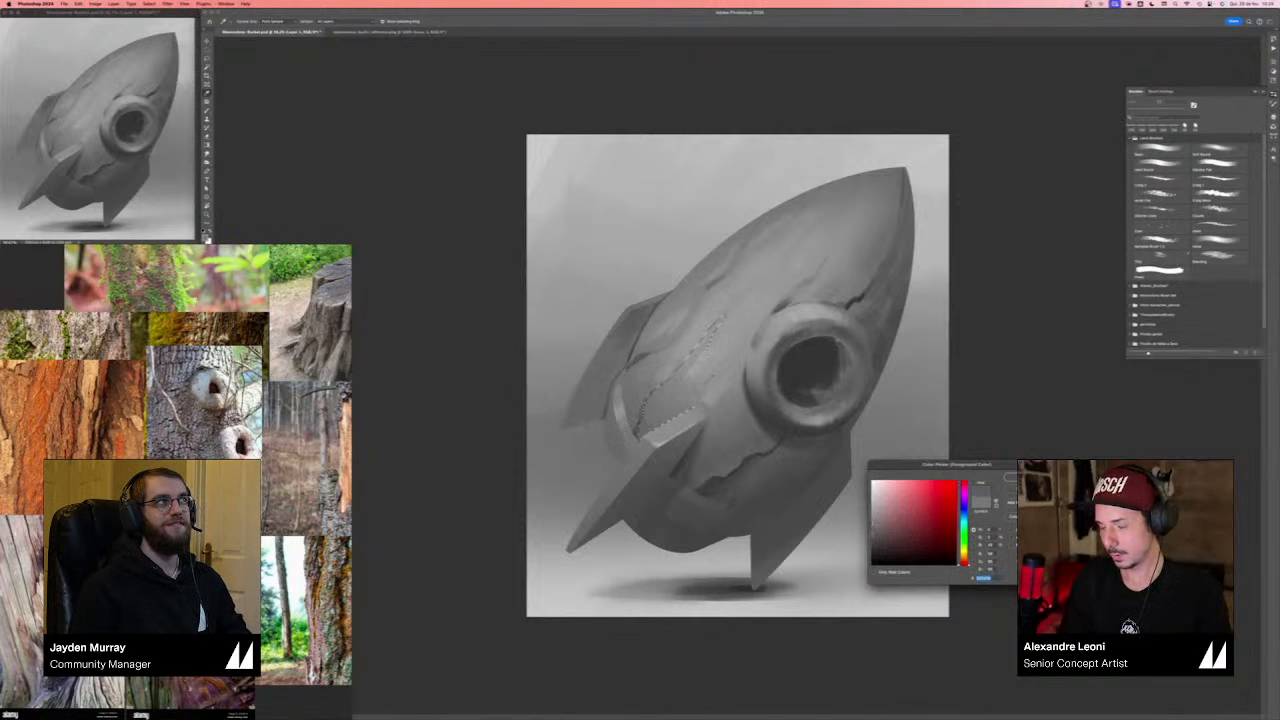
key("Return")
key("b")
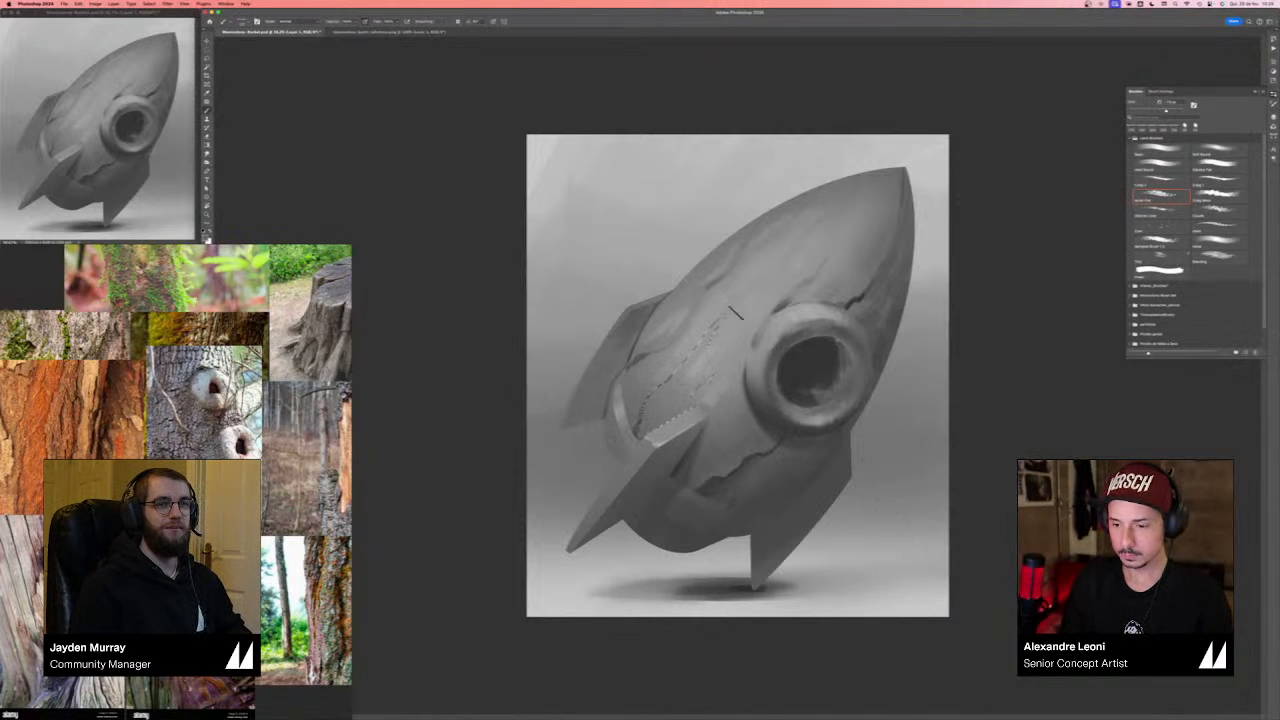
- Try darkening the selected jagged bark patch with the textured flat brush and clearing the selection
mouse_move(736, 313)
left_mouse_down()
mouse_move(672, 388)
mouse_move(685, 409)
left_mouse_up()
key("super+d")
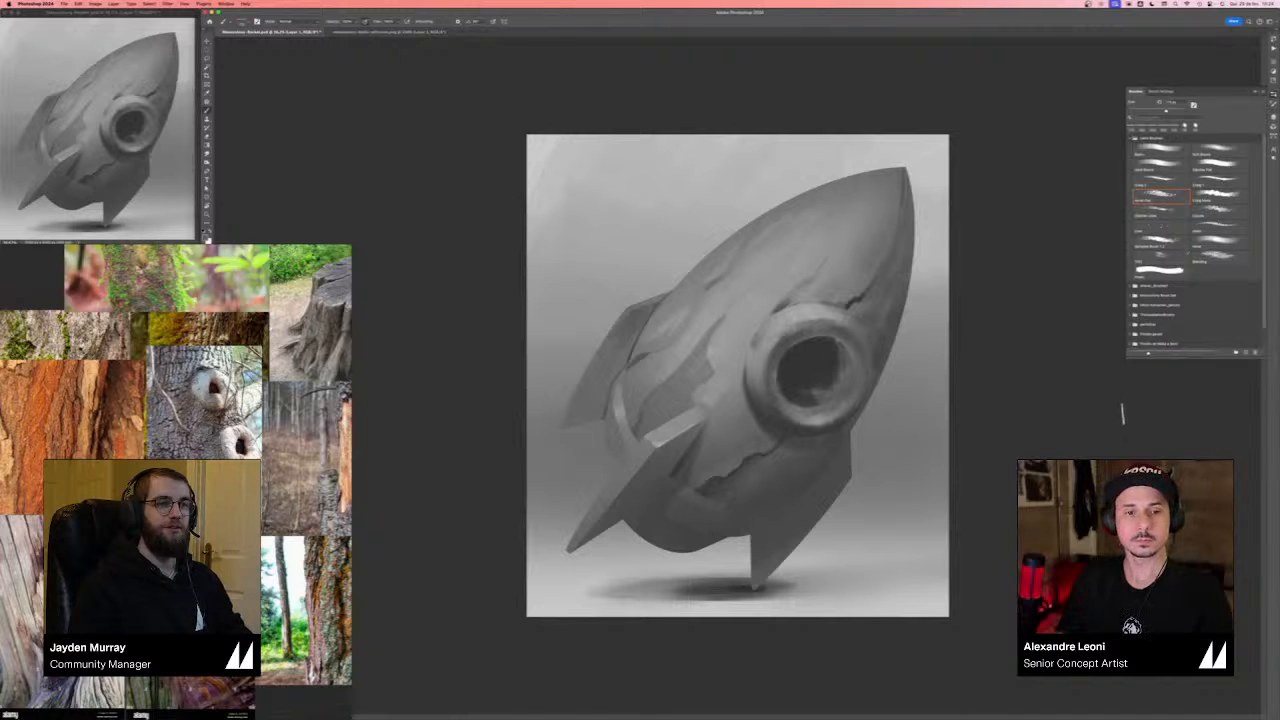
key("super+z")
key("super+z")
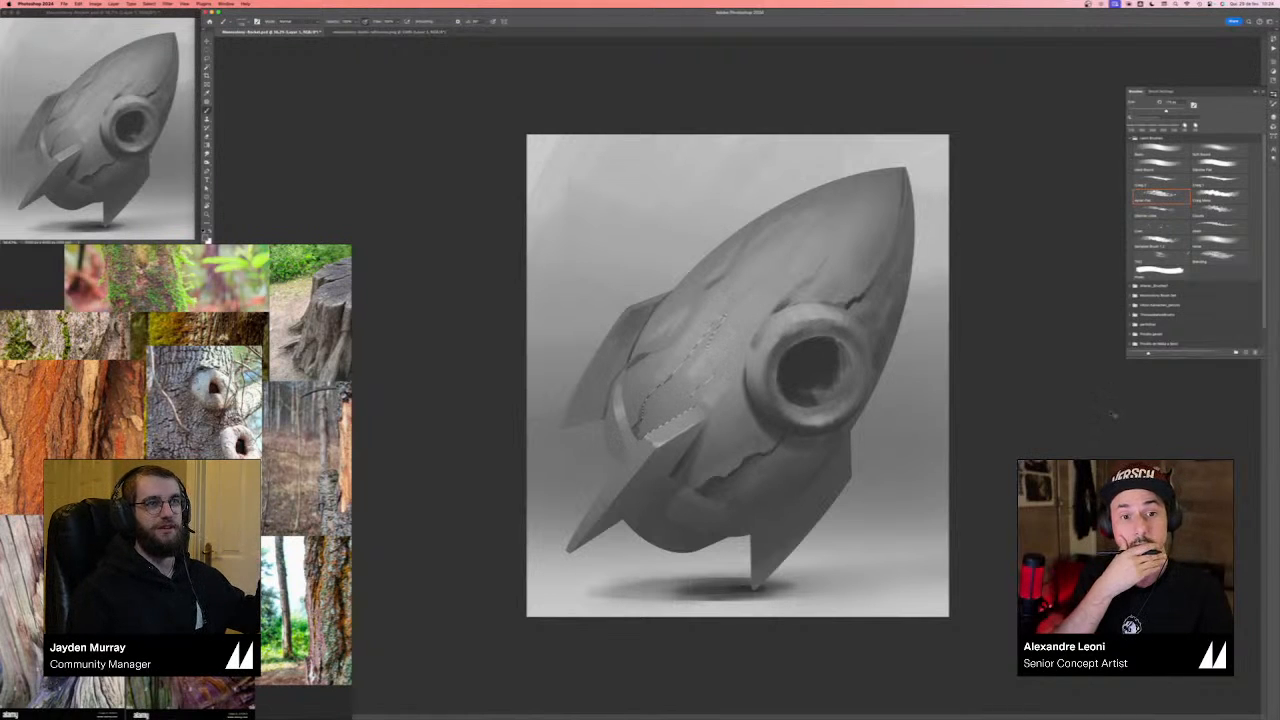
- Clear the patch selection, and paint bark texture on the hull's shaded edge and above the front fin with sampled greys
key("super+d")
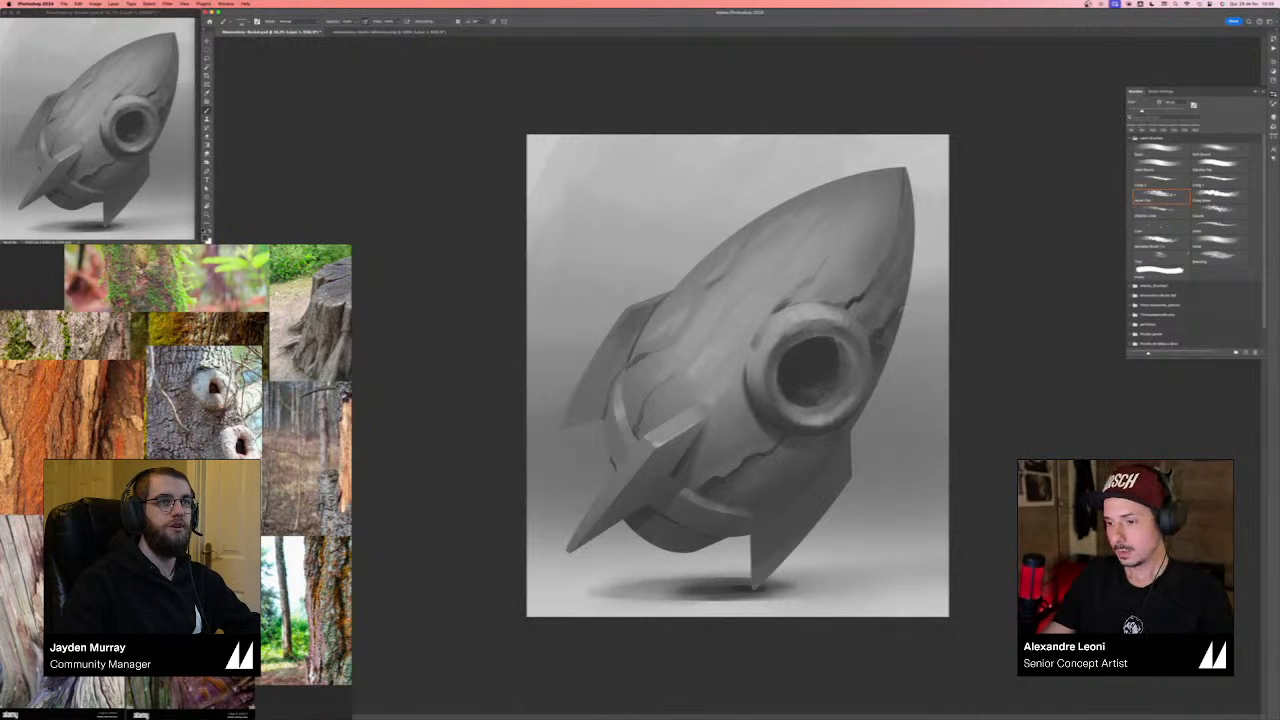
left_click_drag(889, 327, 890, 343)
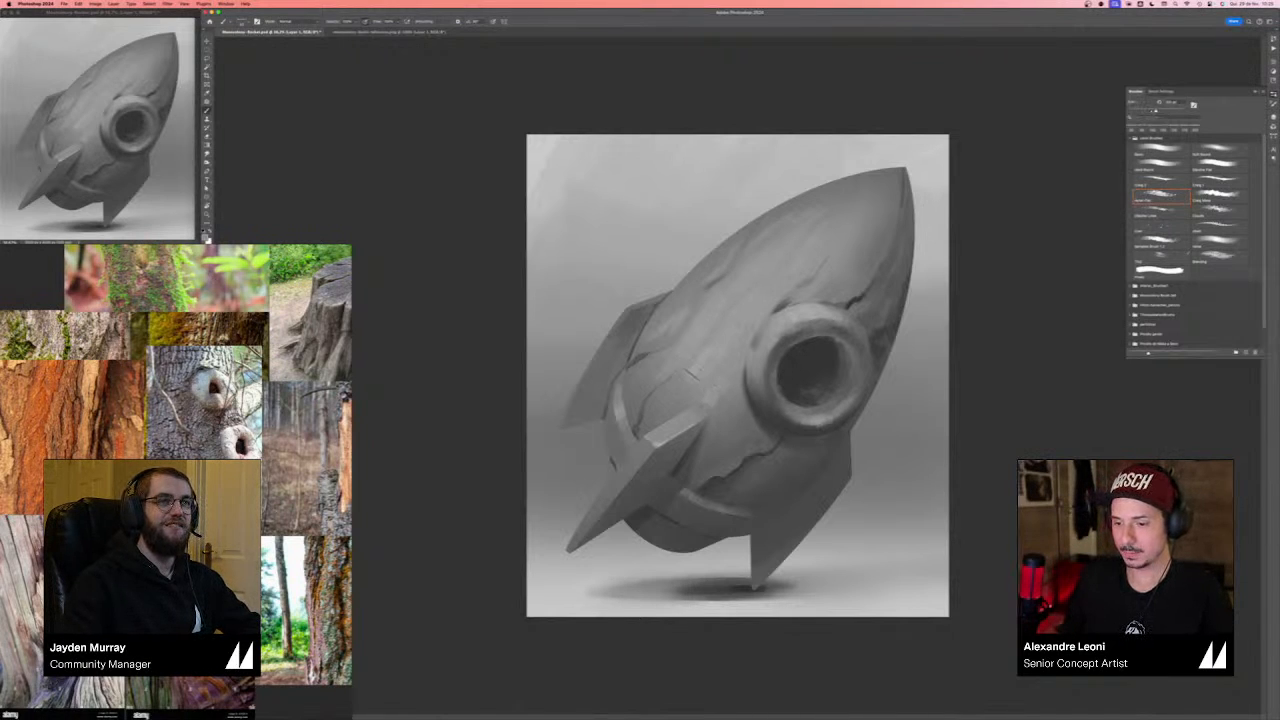
key("bracketright")
key("bracketright")
key("bracketright")
left_click(675, 400, "alt")
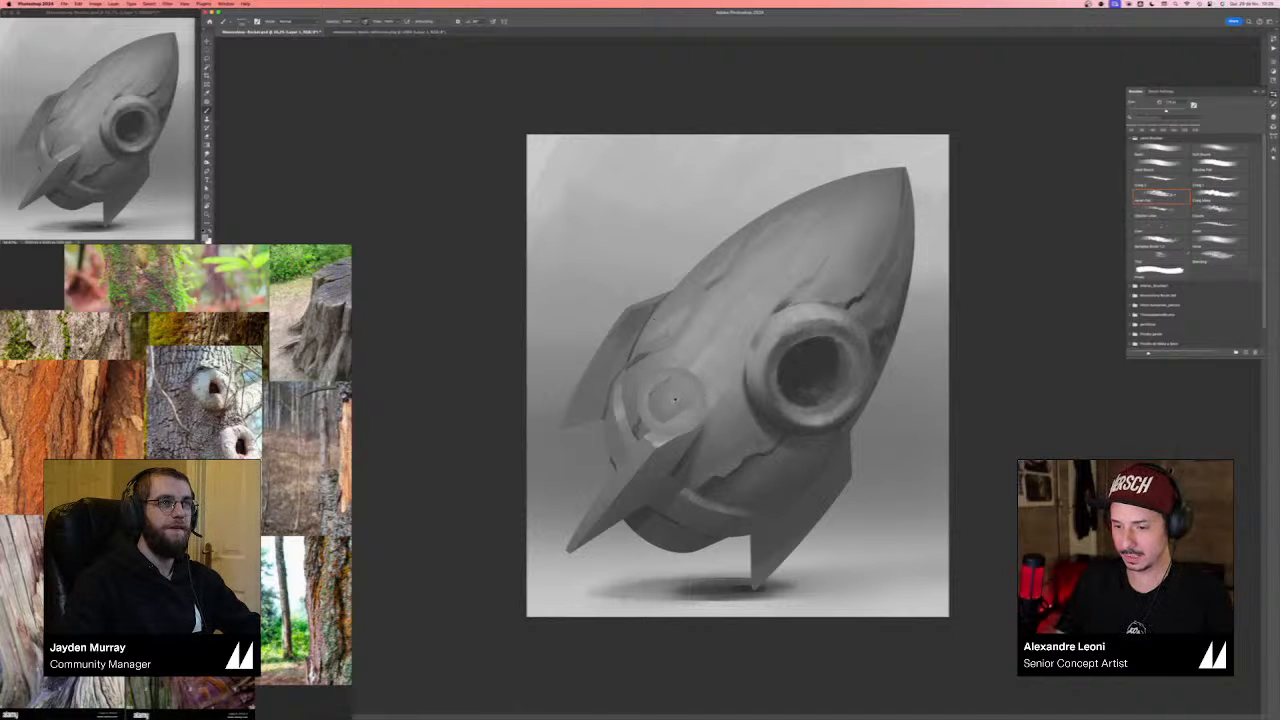
left_click(669, 416, "alt")
left_click(679, 408, "alt")
left_click(685, 398, "alt")
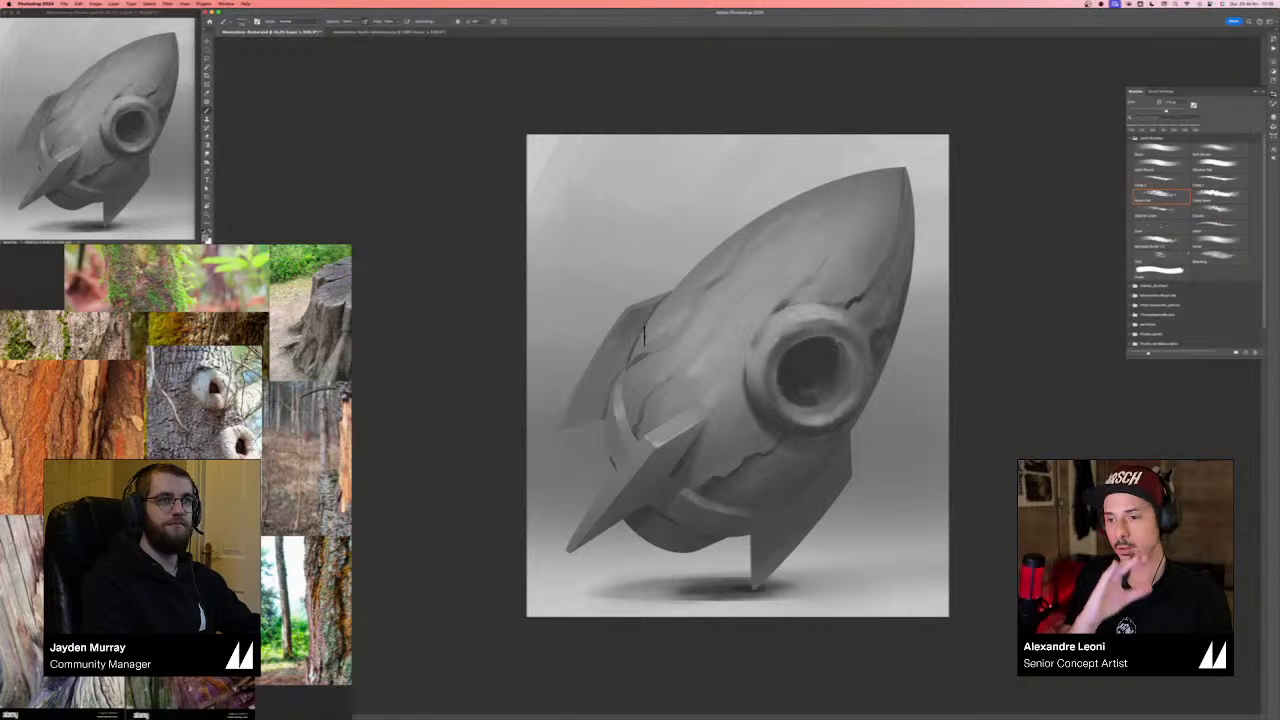
- Outline a small bark chip near the nose with the Lasso, flip the canvas horizontally, and paint around the chip with sampled greys
key("l")
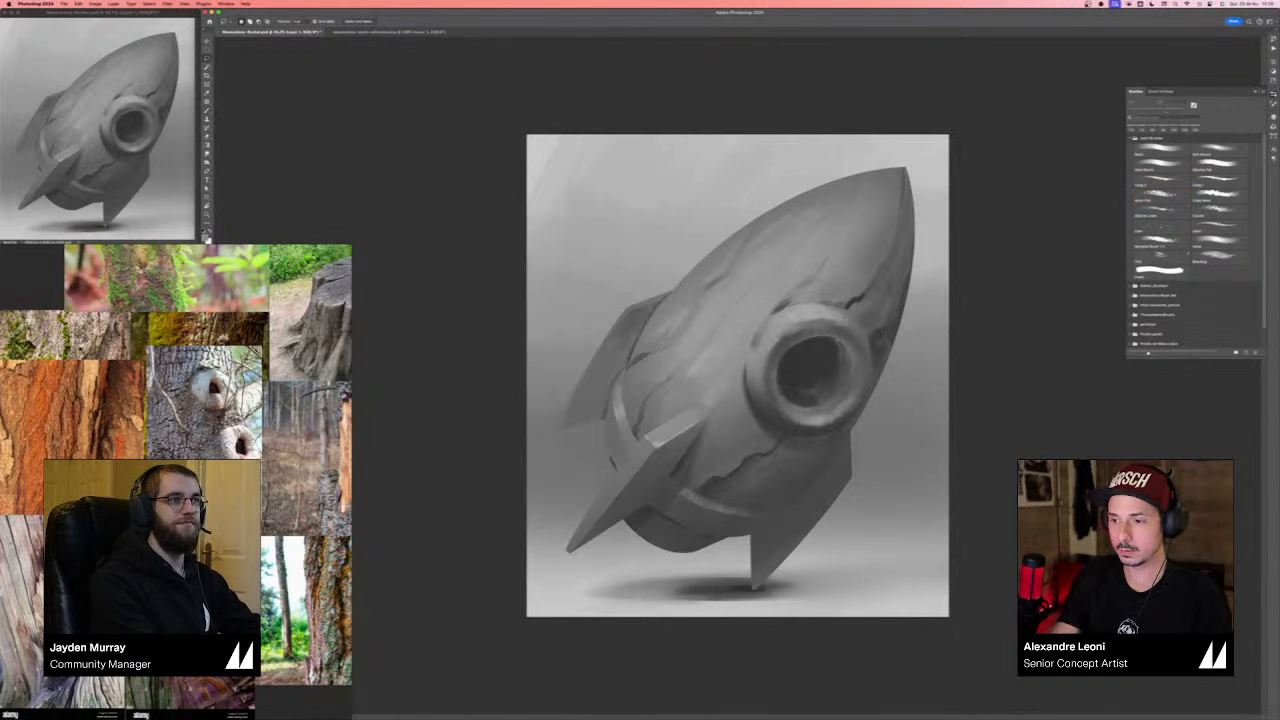
mouse_move(864, 181)
left_mouse_down()
mouse_move(823, 278)
mouse_move(890, 178)
left_mouse_up()
key("b")
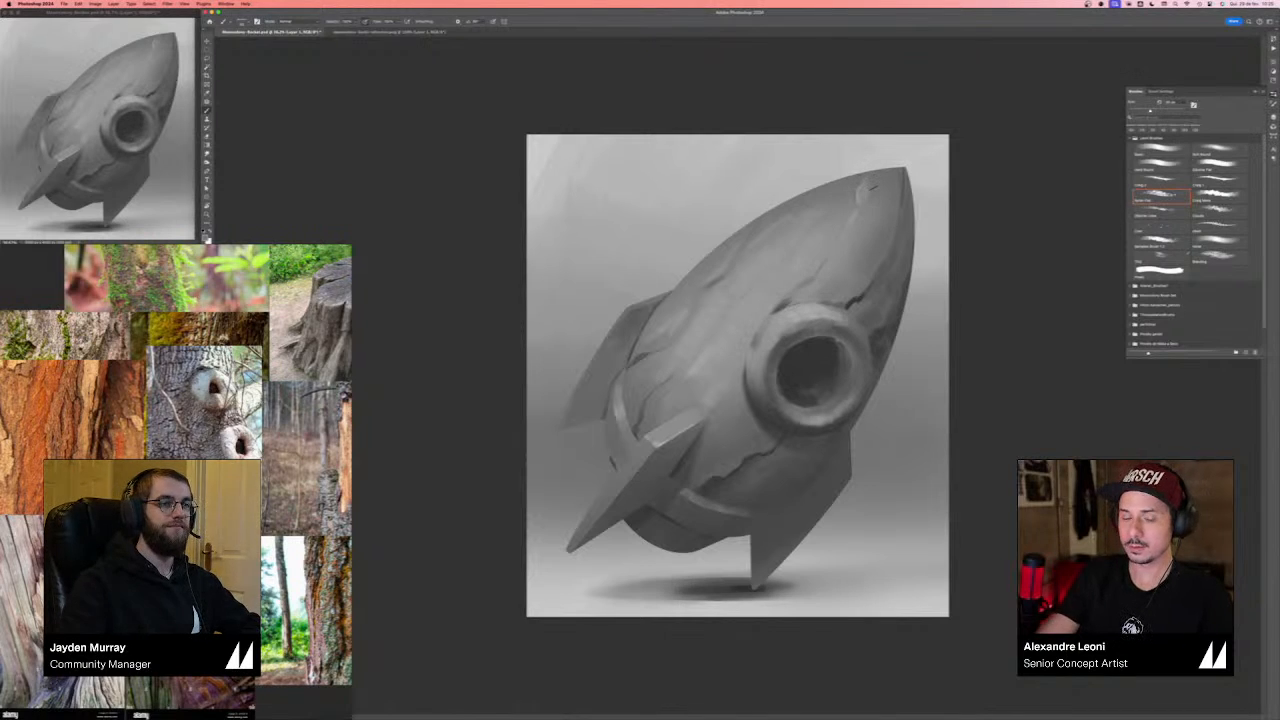
key("super+shift+h")
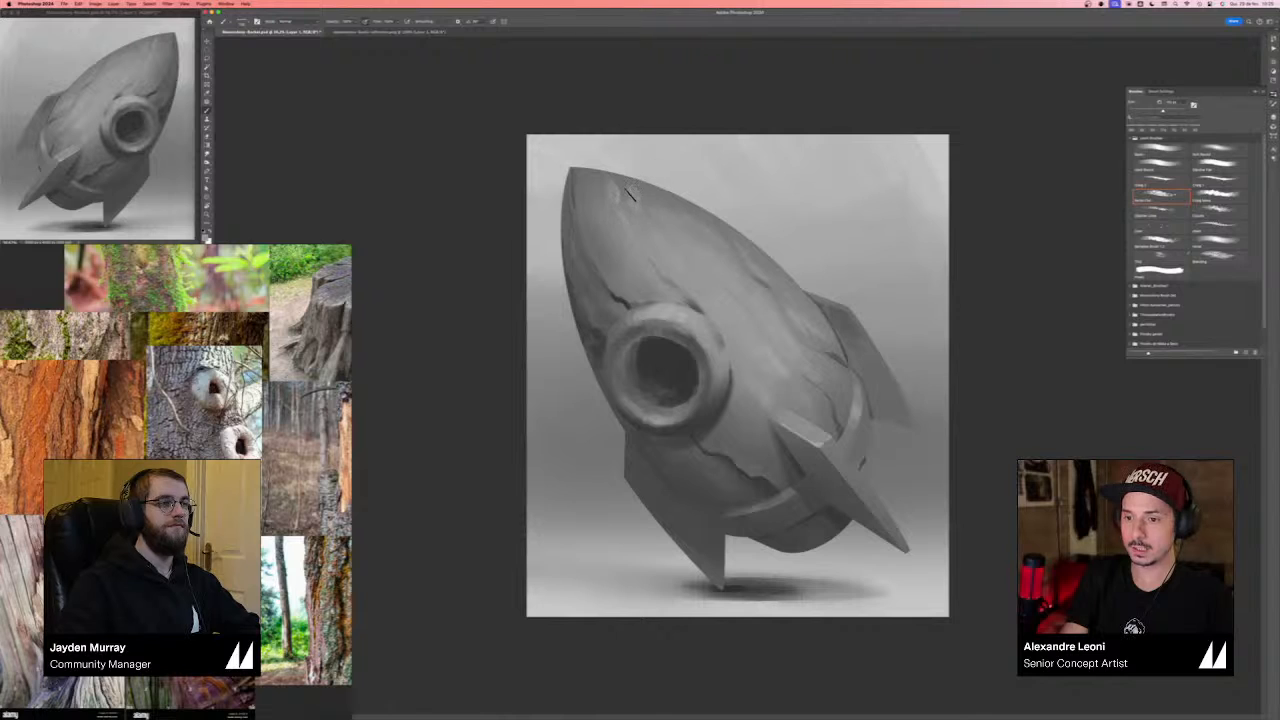
left_click(644, 200, "alt")
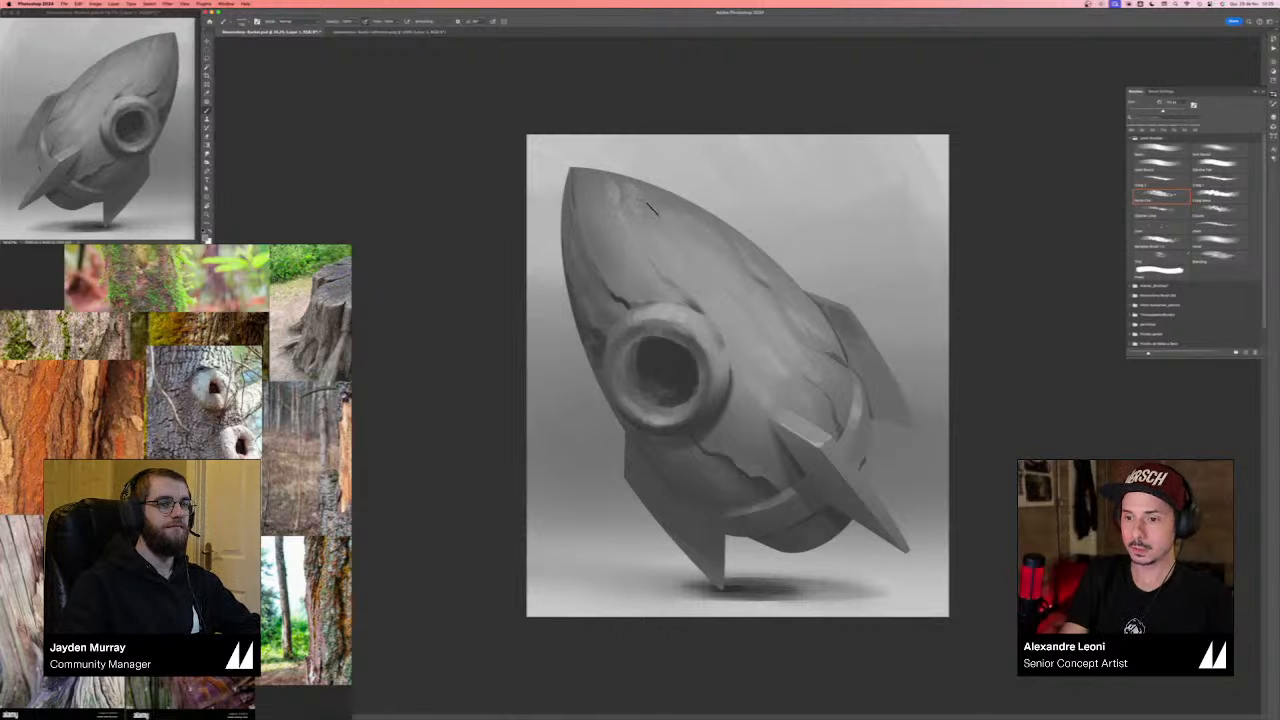
left_click(650, 192, "alt")
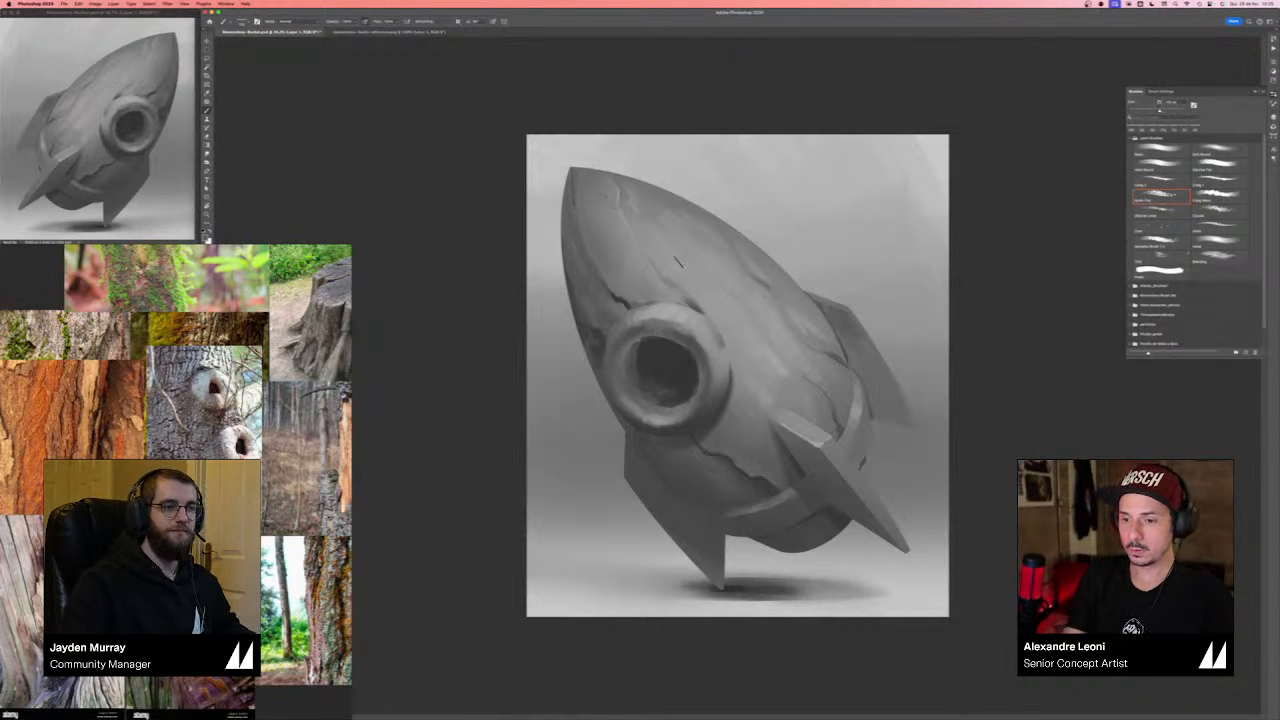
- Paint bark grain along the hull's upper side with a larger textured flat brush, and flip the canvas back
key("bracketright")
key("bracketright")
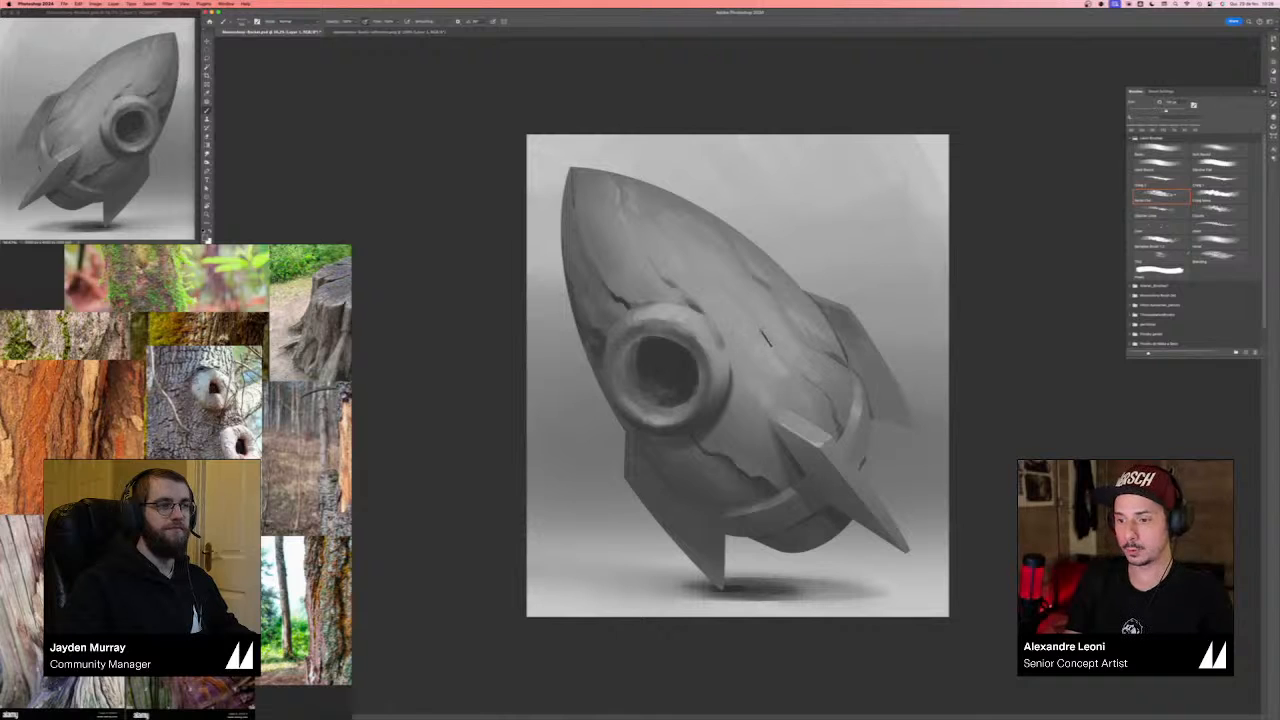
left_click_drag(741, 295, 769, 332)
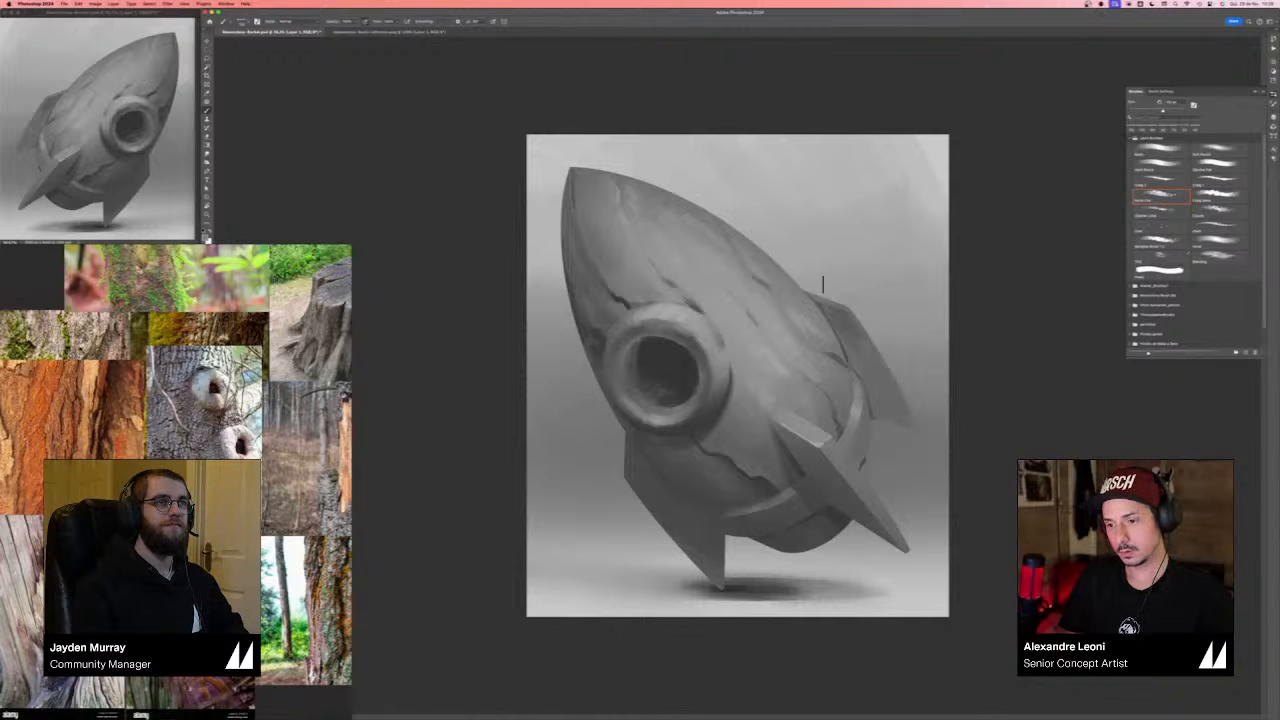
key("super+shift+h")
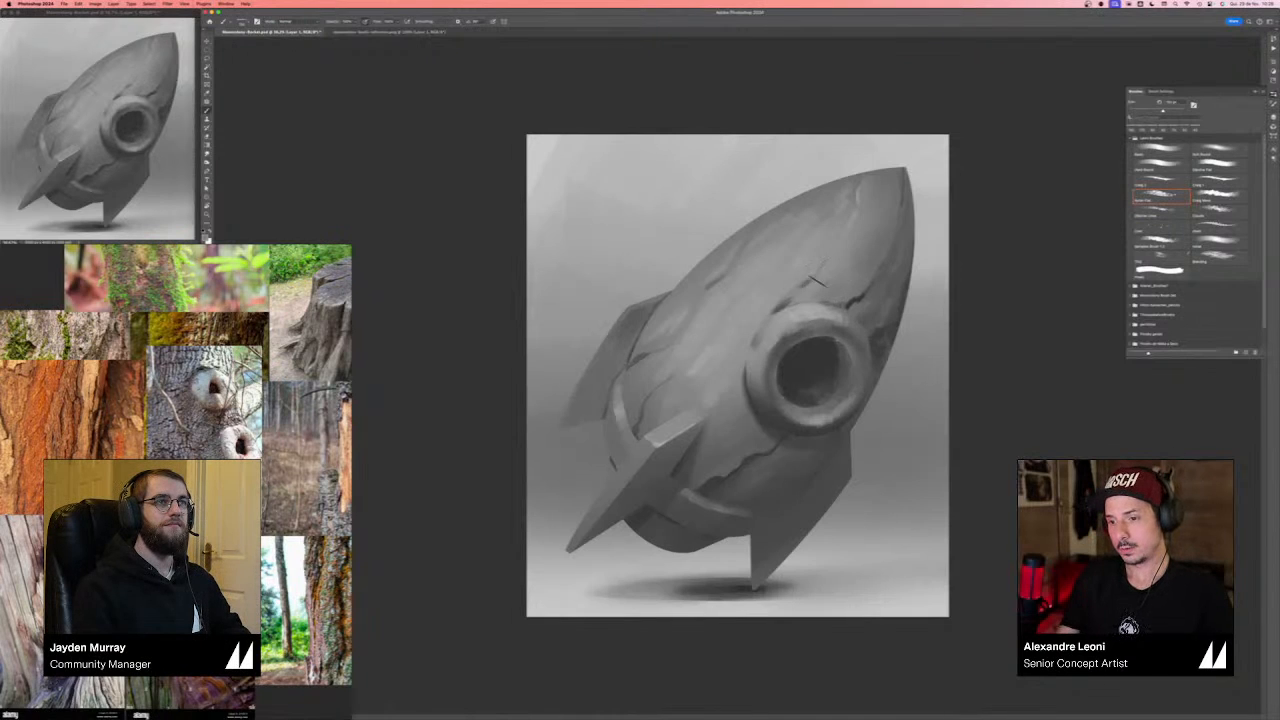
- Touch up the hull's upper rear edge with the smooth basic brush, comparing the stroke by undoing and redoing it
left_click(1160, 150)
left_click_drag(718, 280, 686, 282)
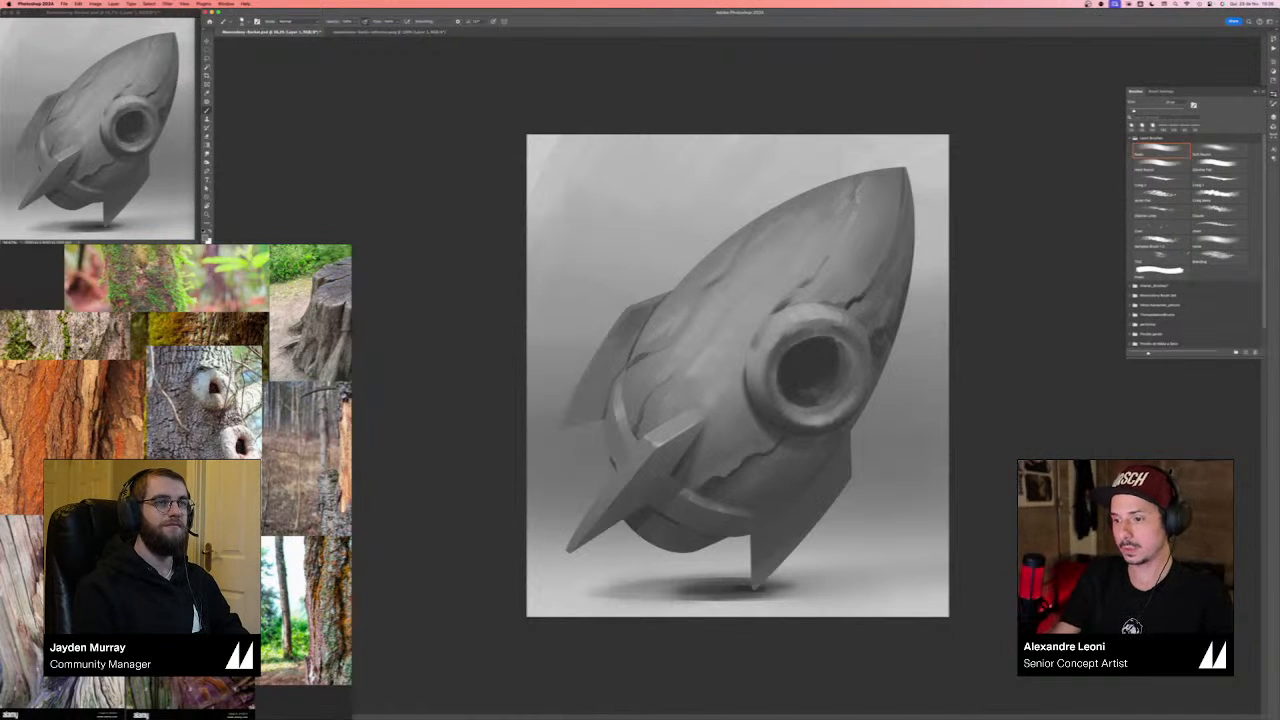
key("super+z")
key("super+shift+z")
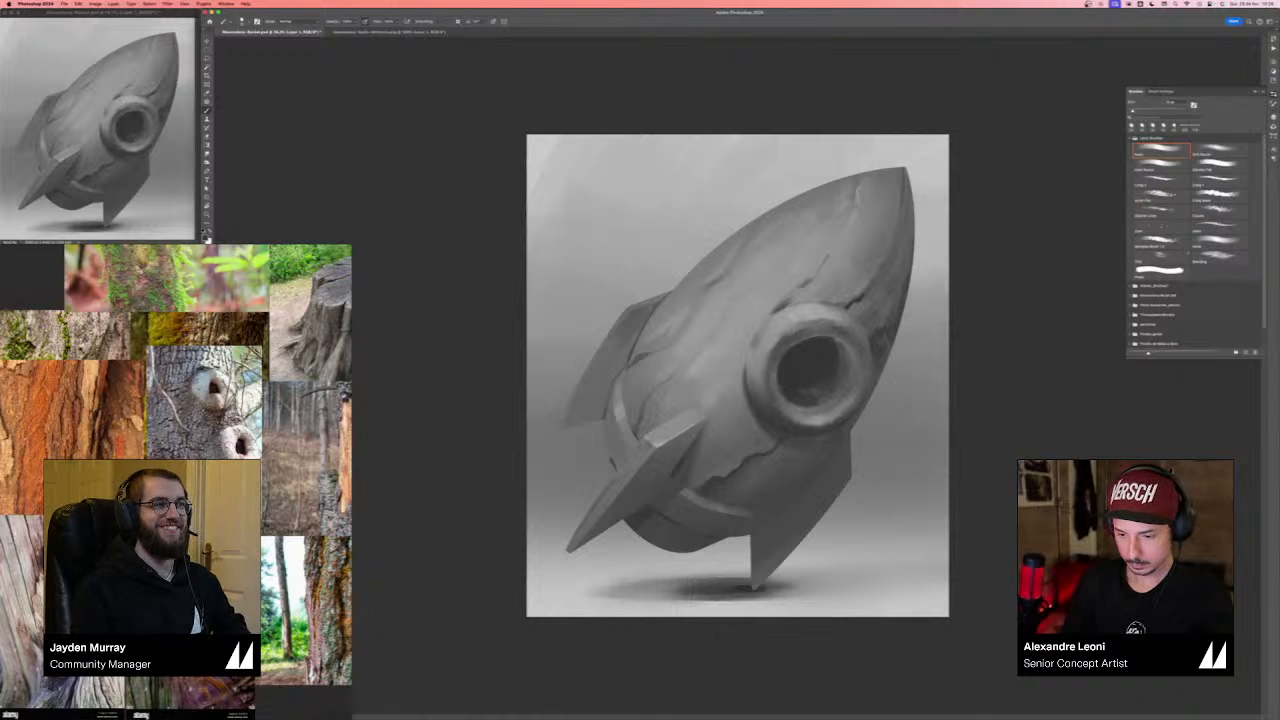
- Shade the front and lower fins, and paint a crisp outline and edge thickness on the rear fin
key("bracketright")
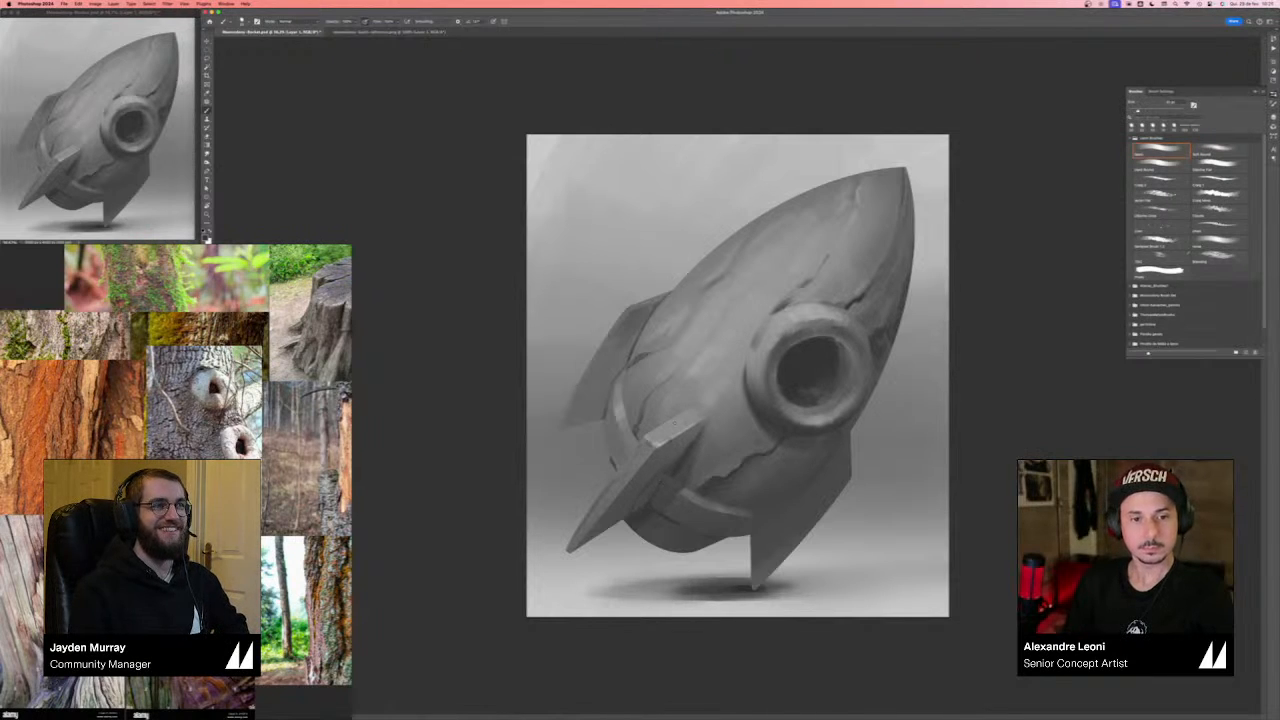
key("[")
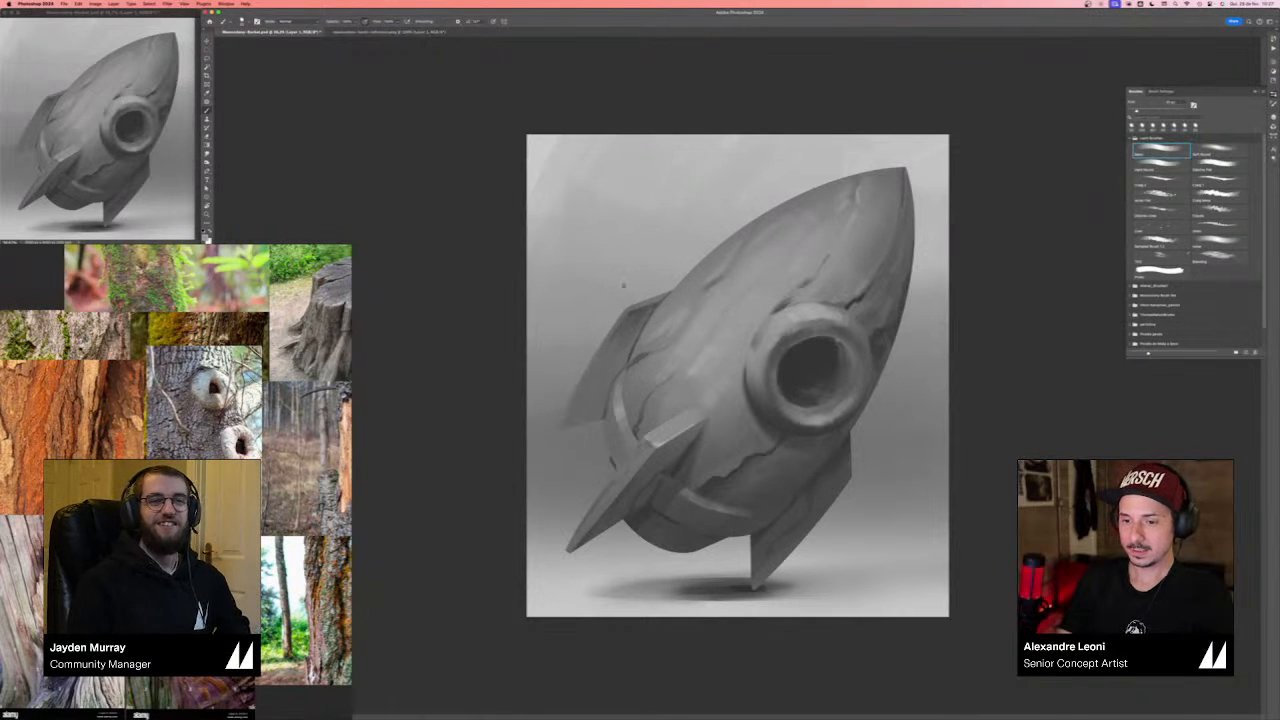
mouse_move(560, 413)
left_mouse_down()
mouse_move(557, 426)
mouse_move(620, 320)
left_mouse_up()
key("]")
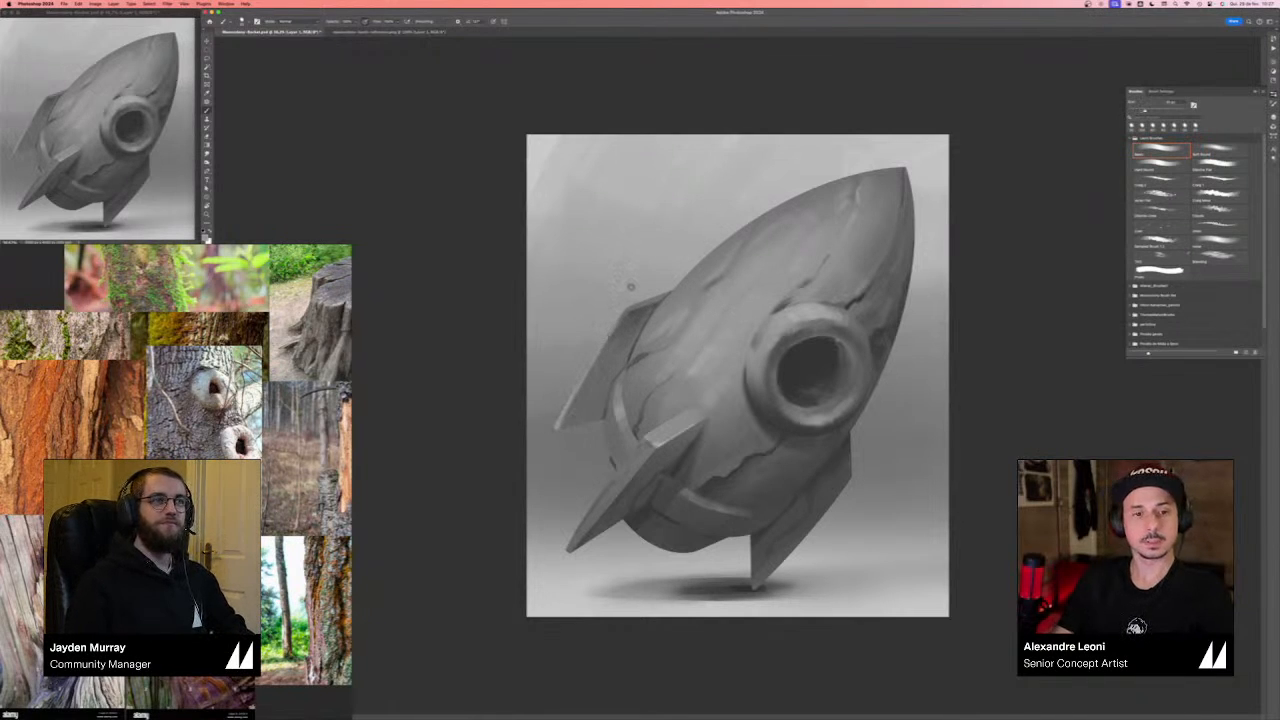
mouse_move(585, 364)
left_mouse_down()
mouse_move(569, 404)
mouse_move(620, 322)
left_mouse_up()
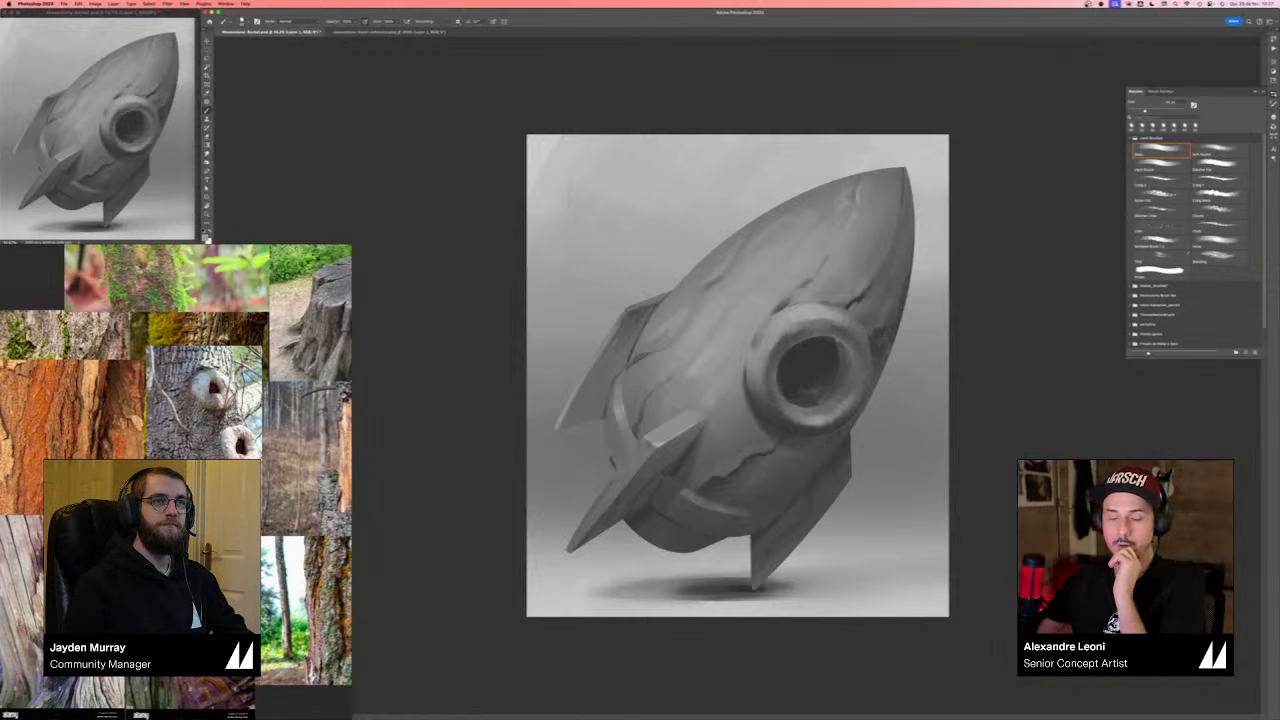
- Add a new layer above the grey rocket painting and clip it to the layers below
left_click(1274, 117)
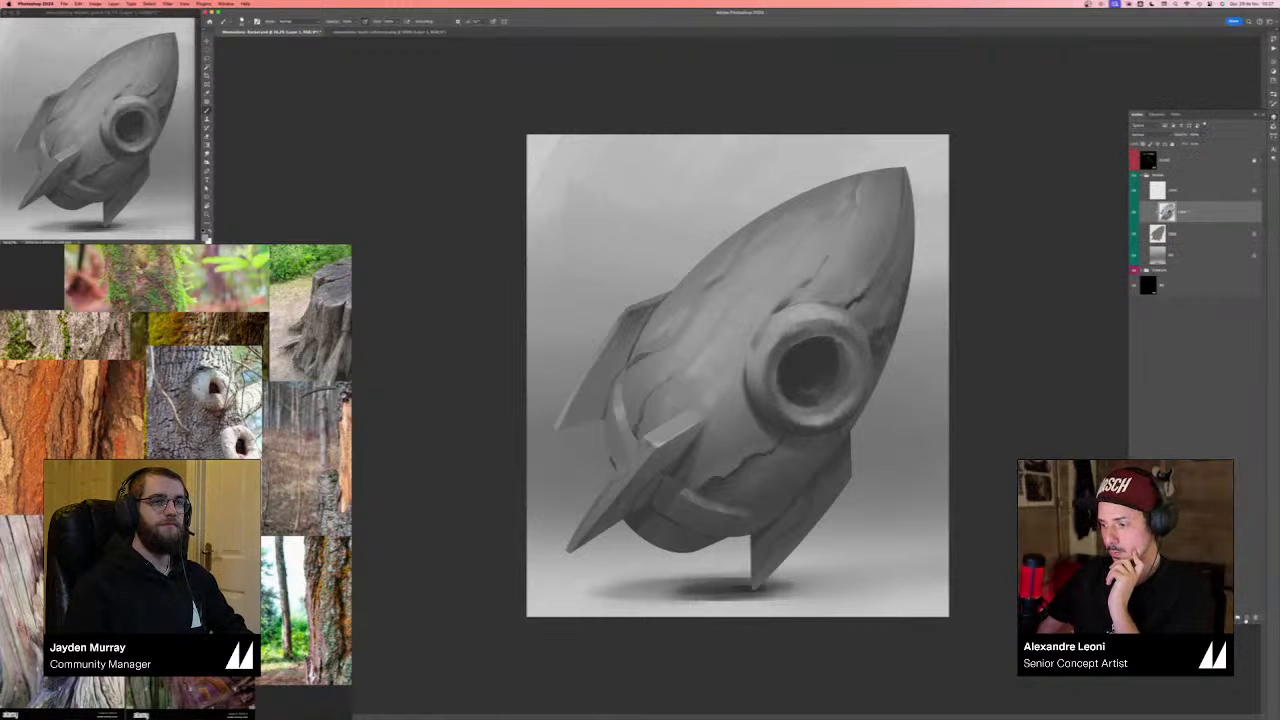
left_click(1246, 618)
left_click(1197, 223, "alt")
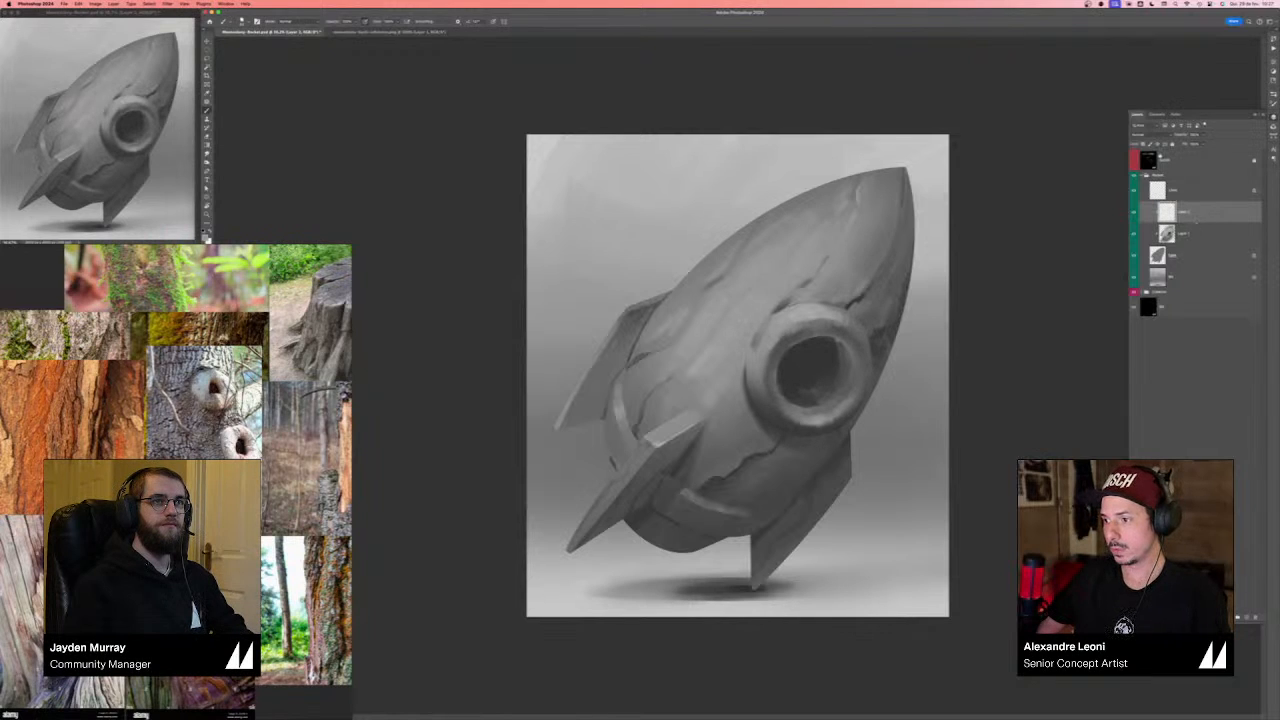
left_click(1150, 134)
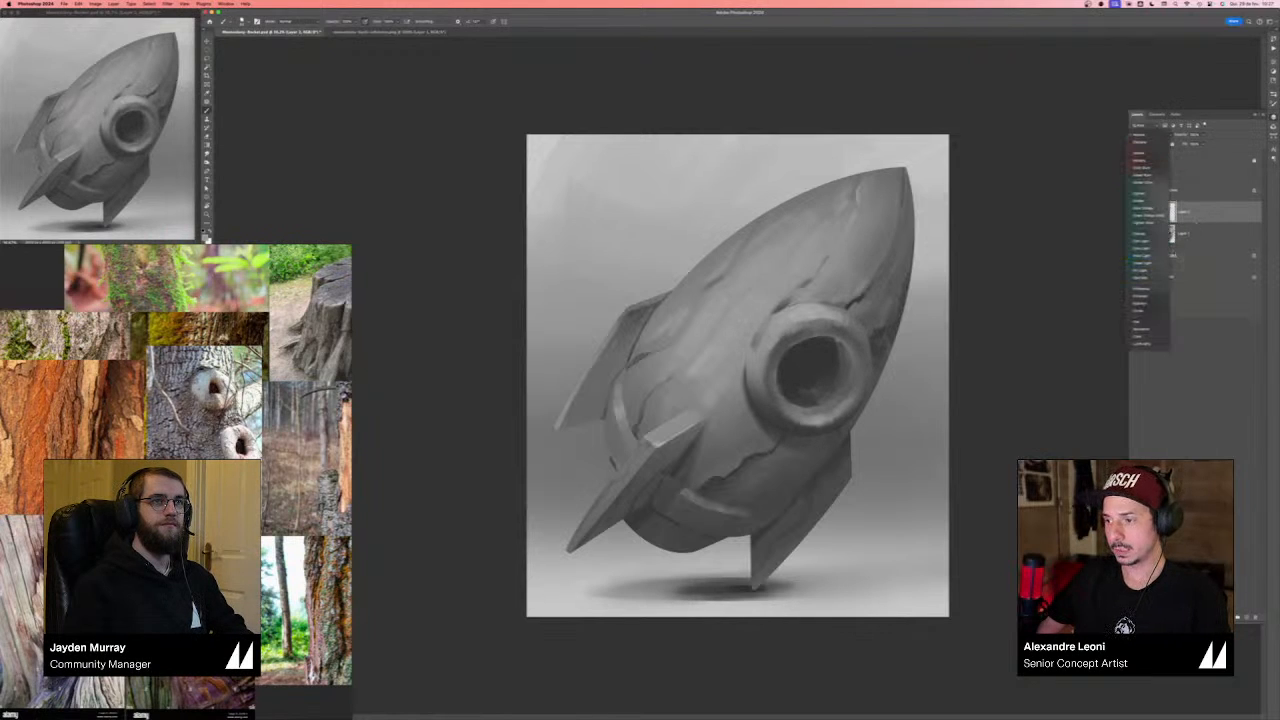
left_click(1196, 222)
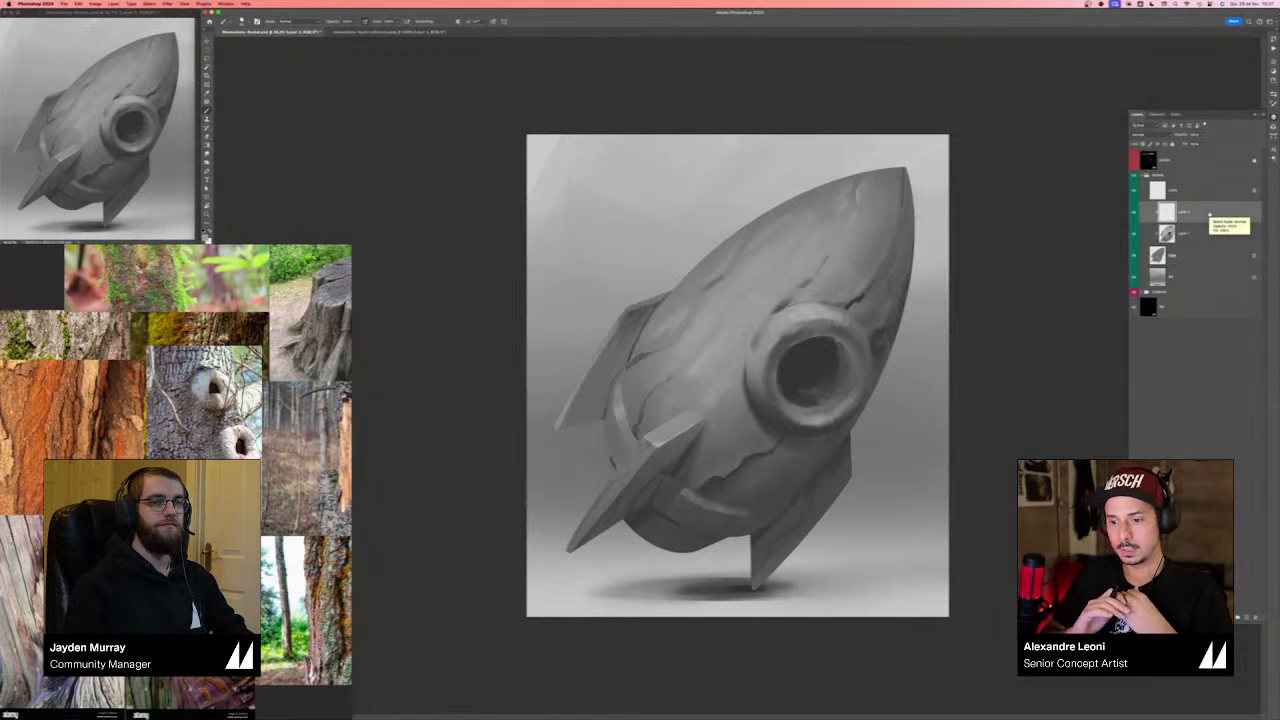
key("super+equal")
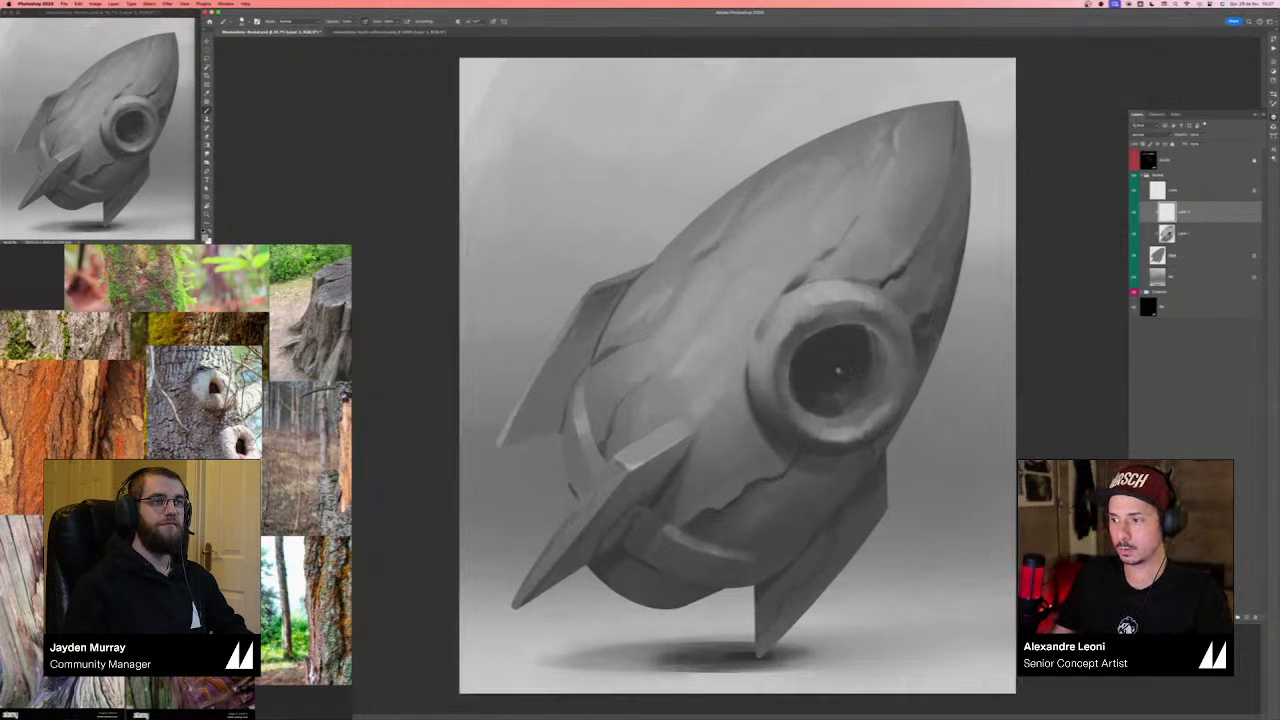
scroll(831, 360, "up", 1)
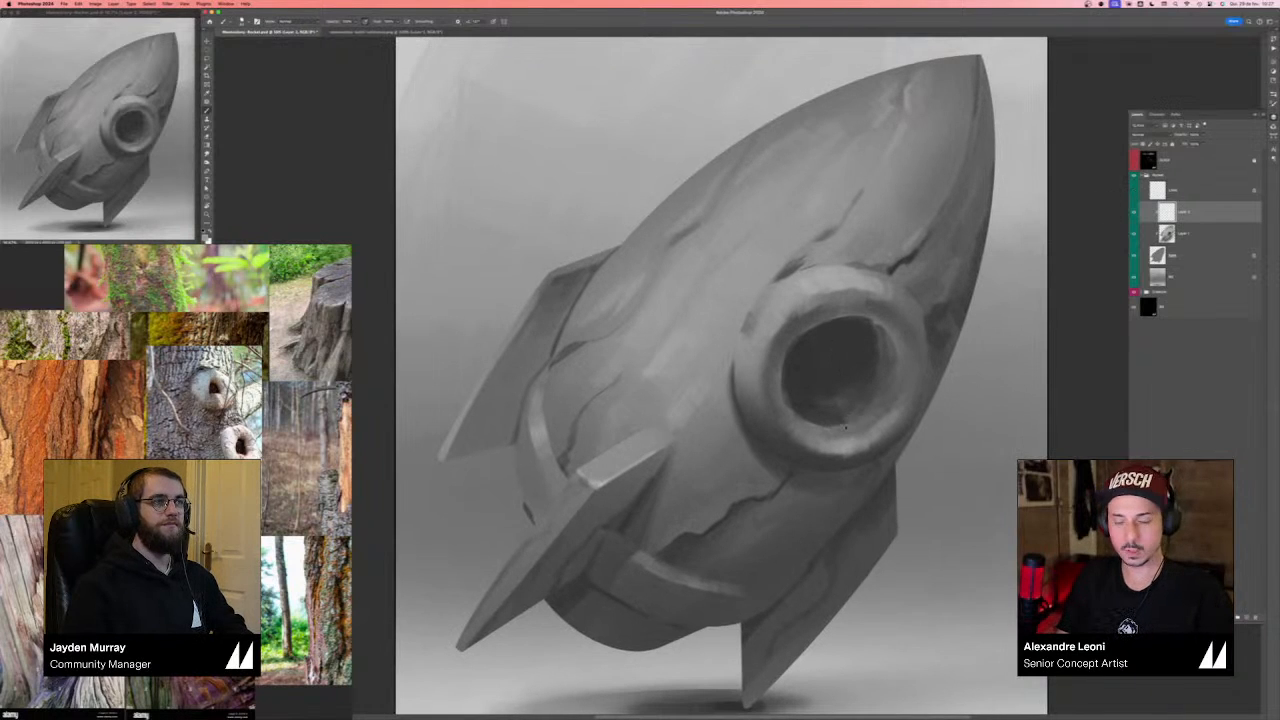
scroll(838, 431, "down", 1)
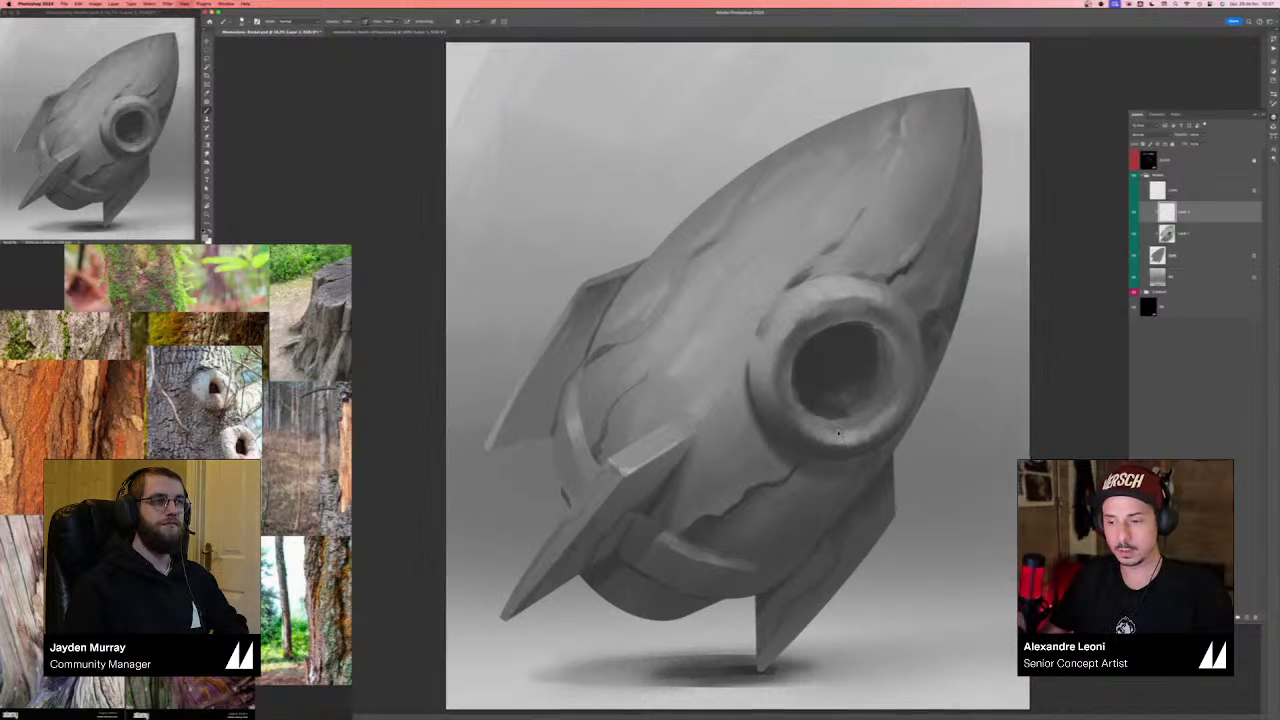
key("super+minus")
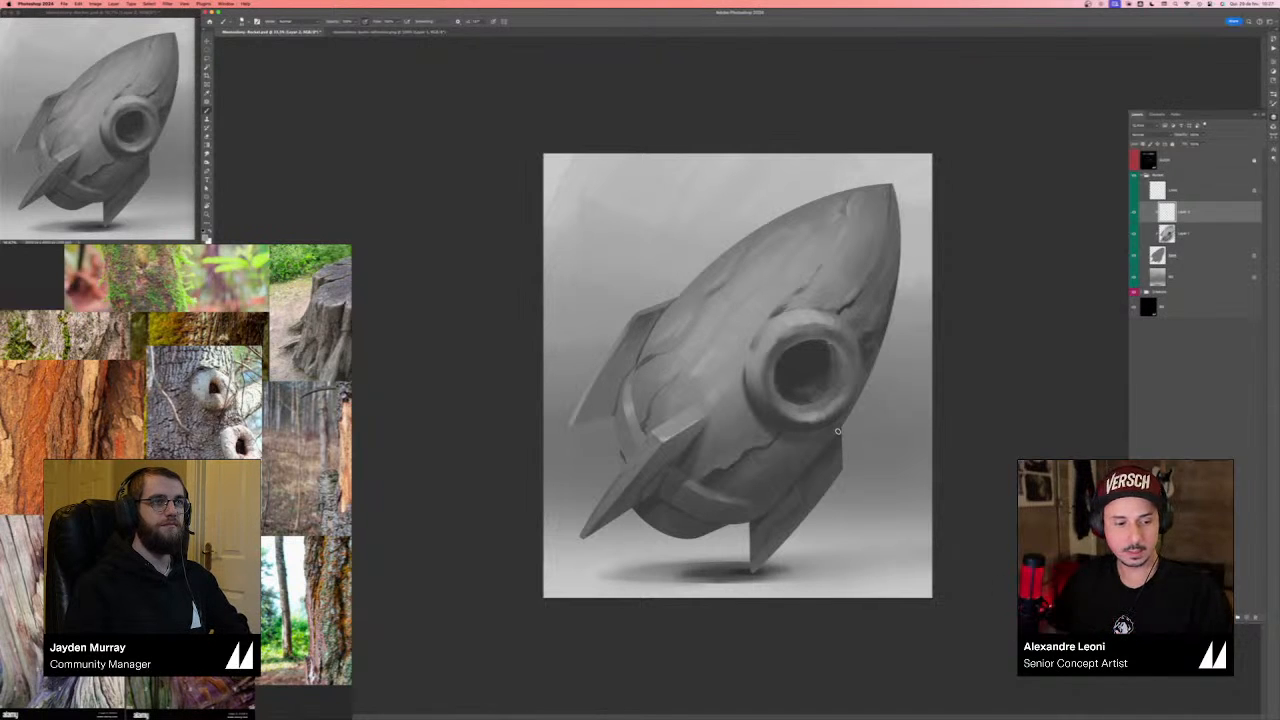
key("super+plus")
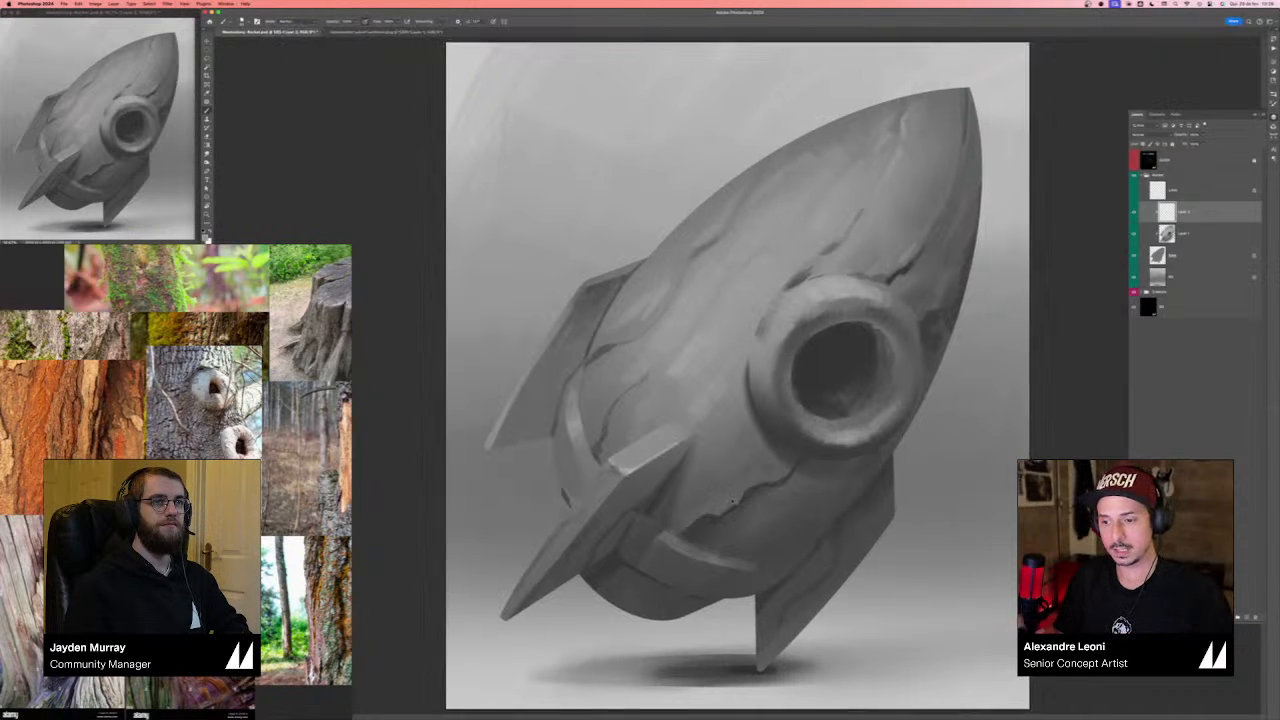
key("super+minus")
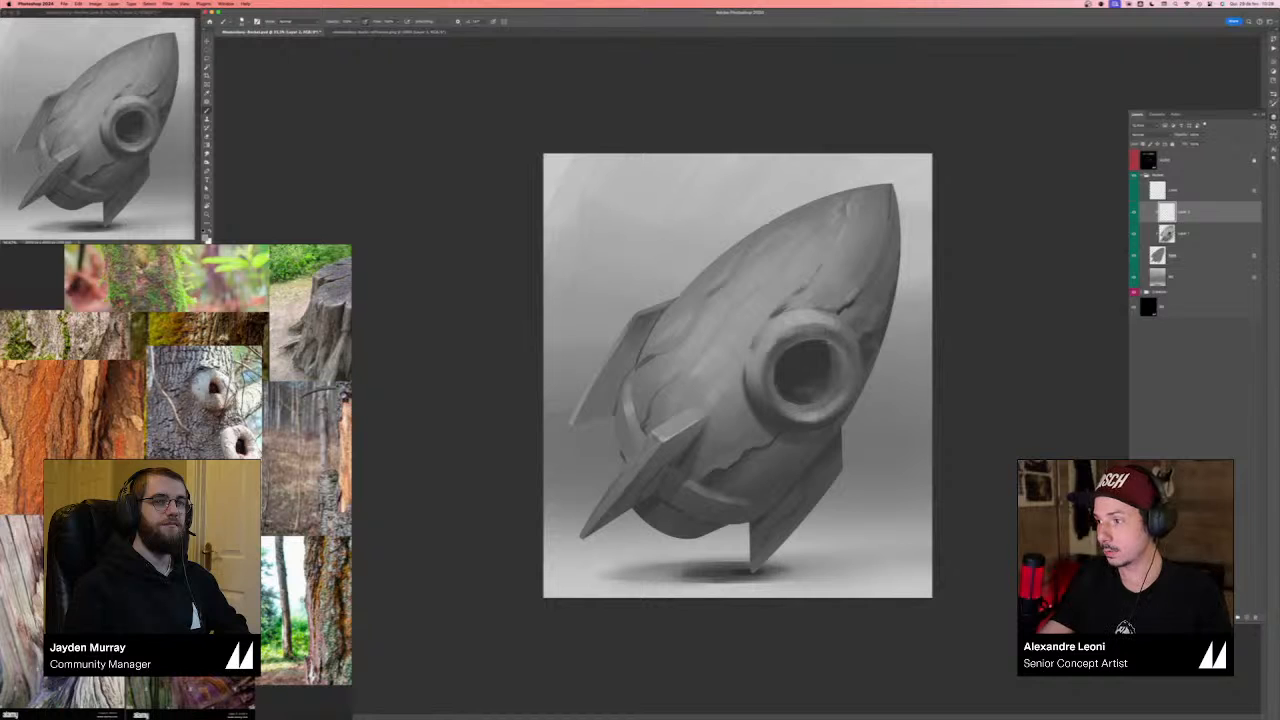
- Choose the soft round brush, and set the new clipped layer's blend mode to Hard Light
left_click(1273, 94)
left_click(1219, 151)
left_click(1273, 117)
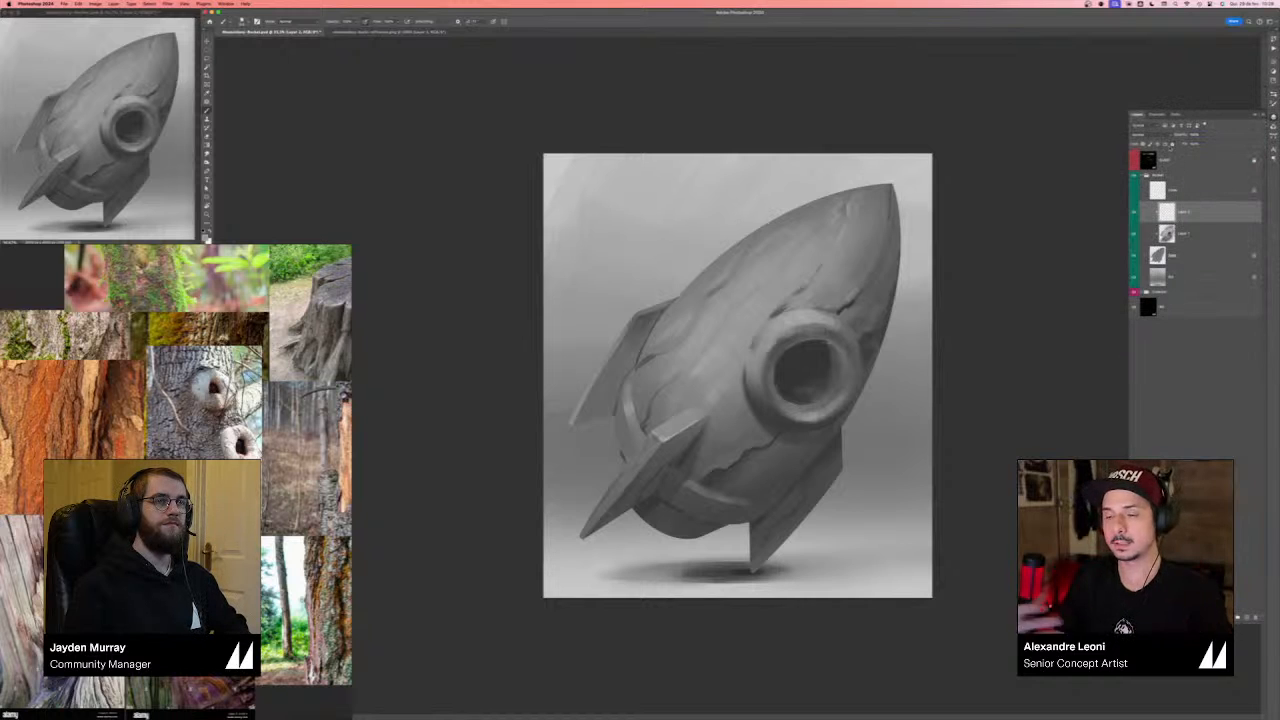
left_click(1150, 125)
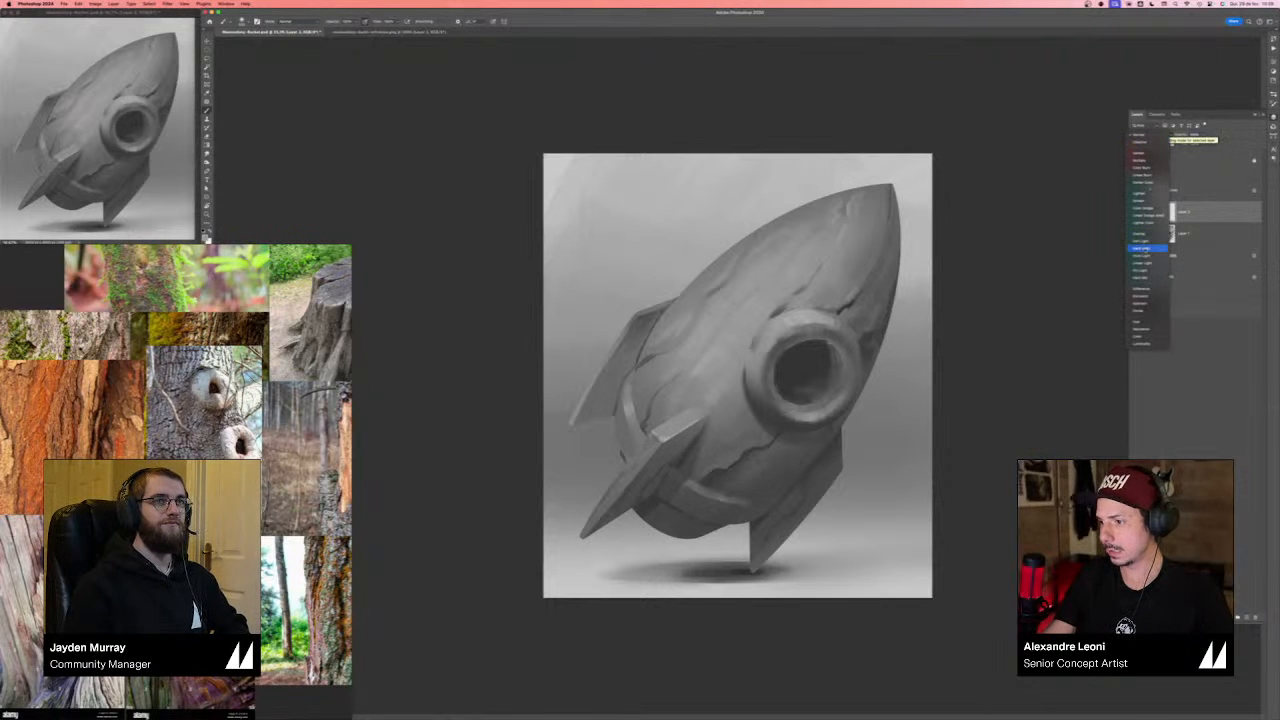
left_click(1148, 248)
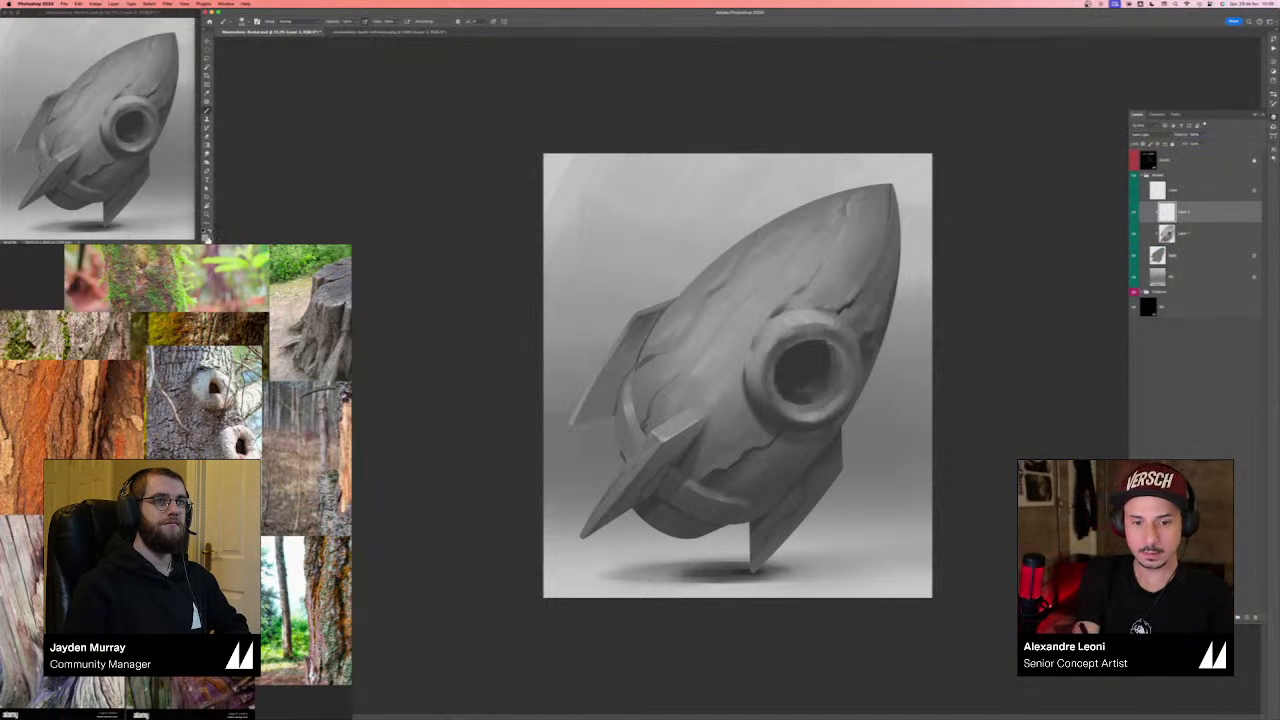
- Set the foreground colour to a muted reddish brown for tinting the bark
left_click(206, 237)
left_click(914, 510)
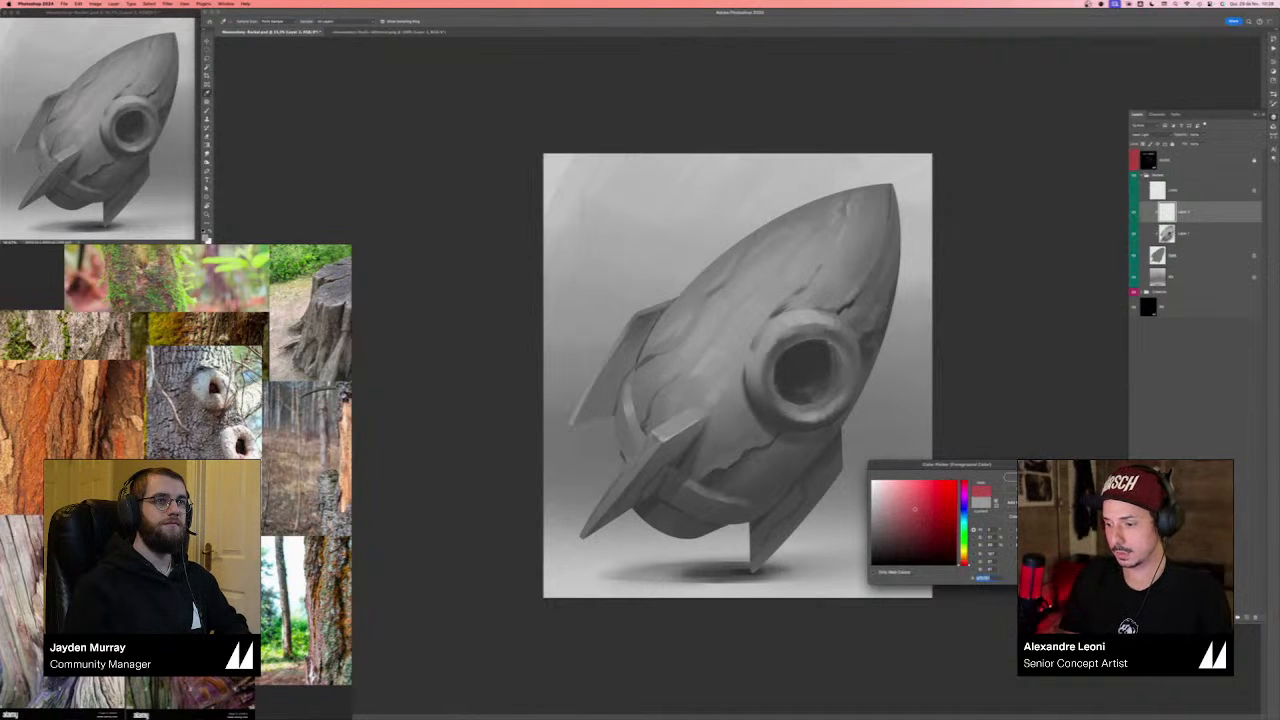
left_click(964, 560)
key("Return")
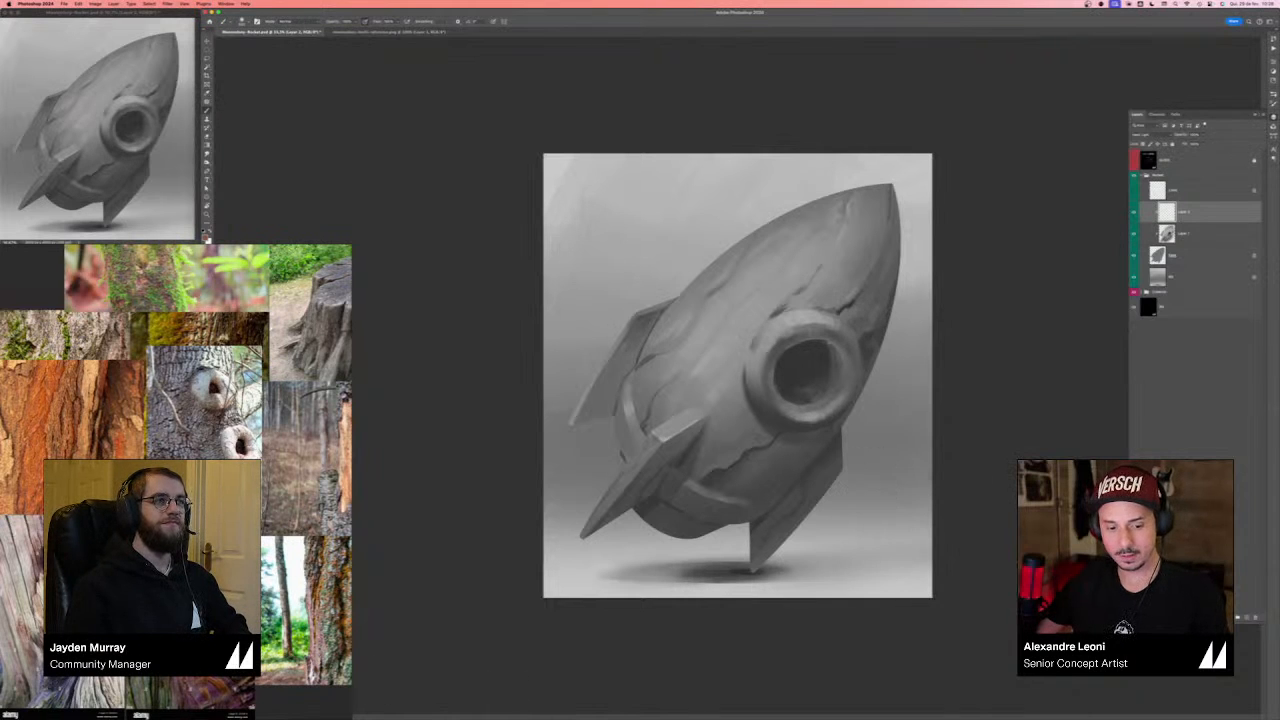
- Show more of the bark, moss and tree stump photos on the reference board, and return to the rocket painting
scroll(250, 551, "down", 3)
left_click_drag(250, 551, 186, 575)
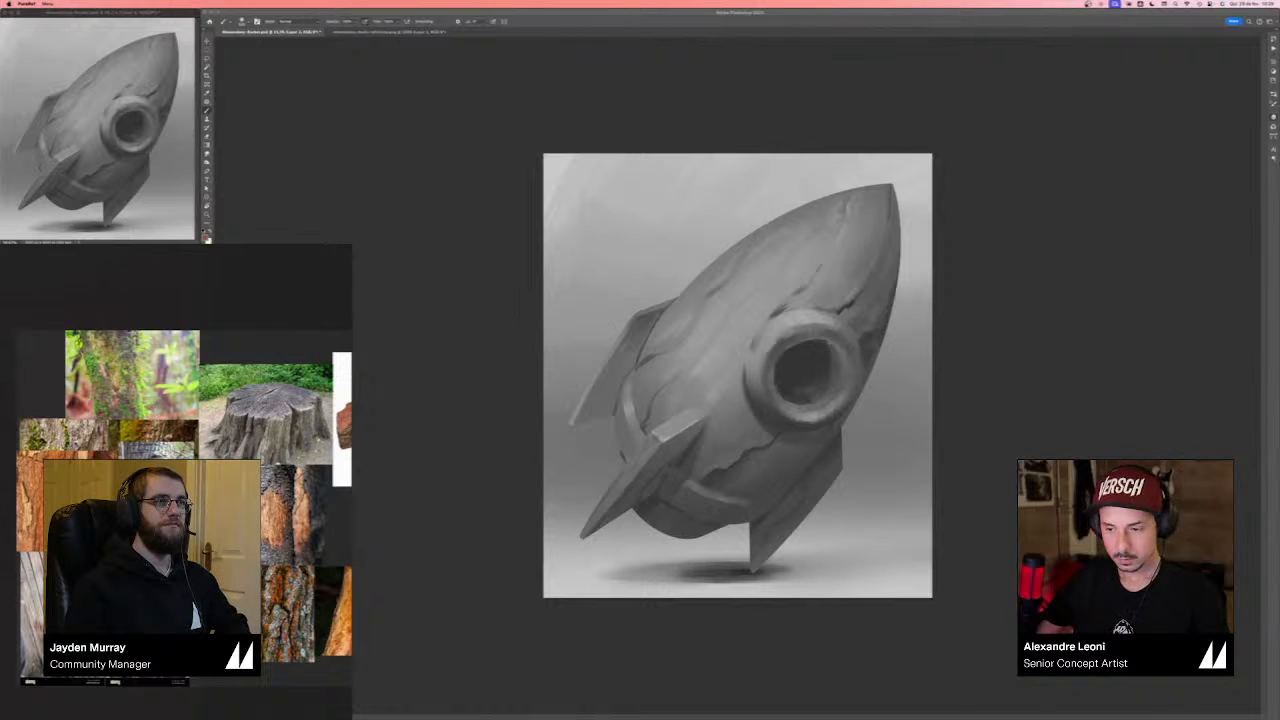
left_click(979, 323)
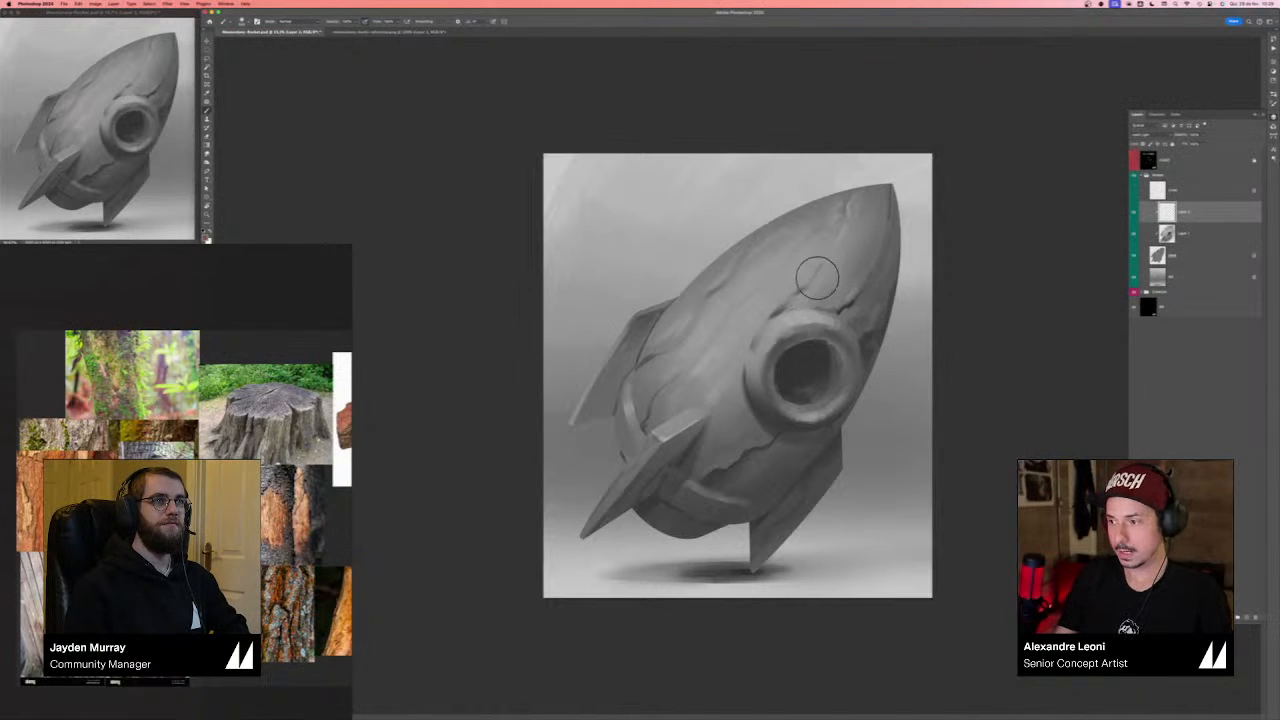
- Enlarge the soft brush and tint the rocket's hull, porthole ring and fins with the reddish brown
key("bracketright")
key("bracketright")
key("bracketright")
key("bracketright")
key("bracketright")
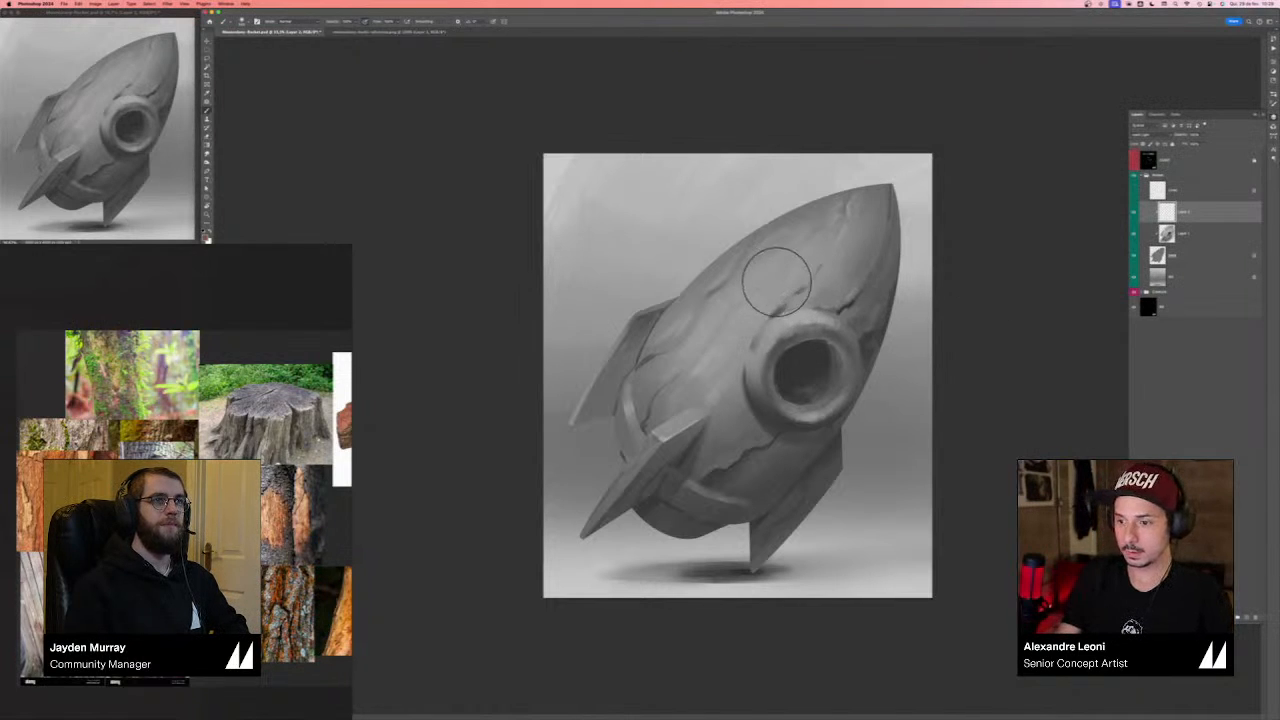
mouse_move(786, 233)
left_mouse_down()
mouse_move(759, 314)
mouse_move(763, 262)
mouse_move(807, 264)
mouse_move(681, 324)
mouse_move(597, 445)
mouse_move(631, 529)
mouse_move(828, 415)
mouse_move(868, 253)
mouse_move(869, 283)
left_mouse_up()
key("bracketright")
key("bracketright")
key("bracketright")
left_click_drag(724, 334, 717, 383)
key("bracketright")
key("bracketright")
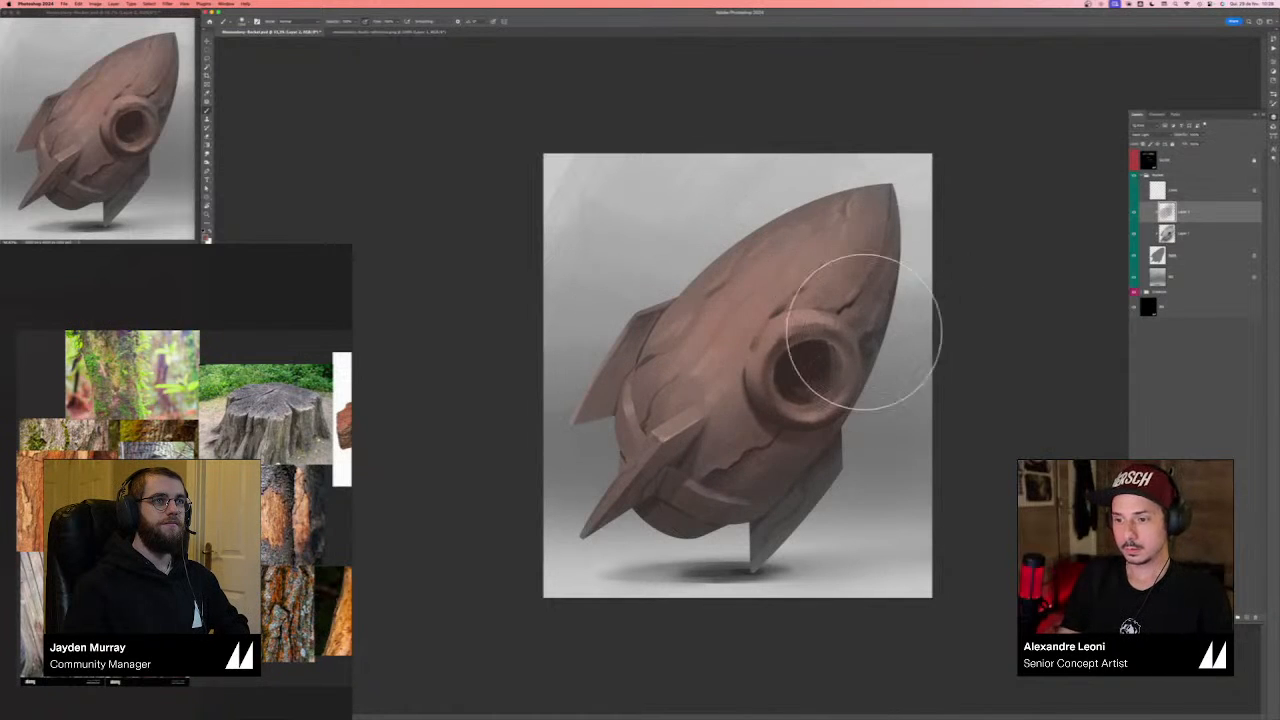
mouse_move(863, 334)
left_mouse_down()
mouse_move(764, 484)
mouse_move(682, 504)
mouse_move(680, 350)
left_mouse_up()
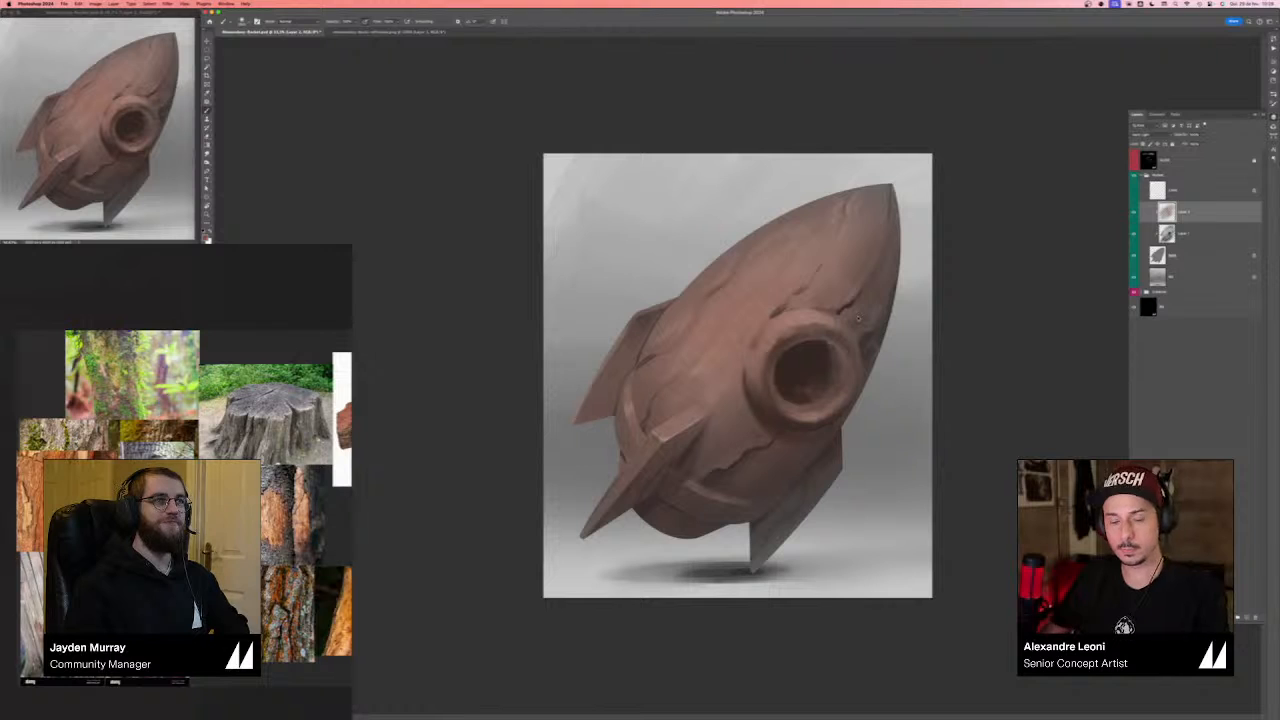
- Reduce the soft brush size for tinting smaller areas around the rocket's fins and hull
key("bracketleft")
key("bracketleft")
key("bracketleft")
key("bracketleft")
key("bracketleft")
key("bracketleft")
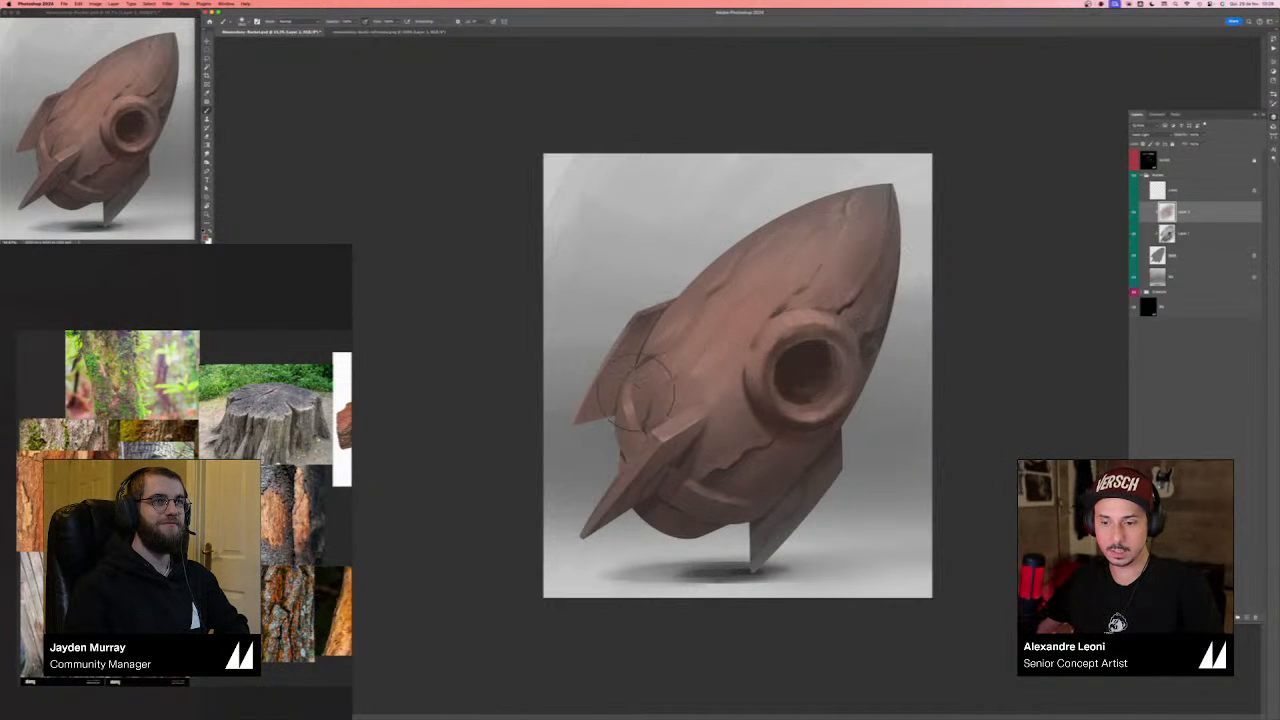
key("bracketleft")
key("bracketleft")
key("bracketleft")
key("bracketleft")
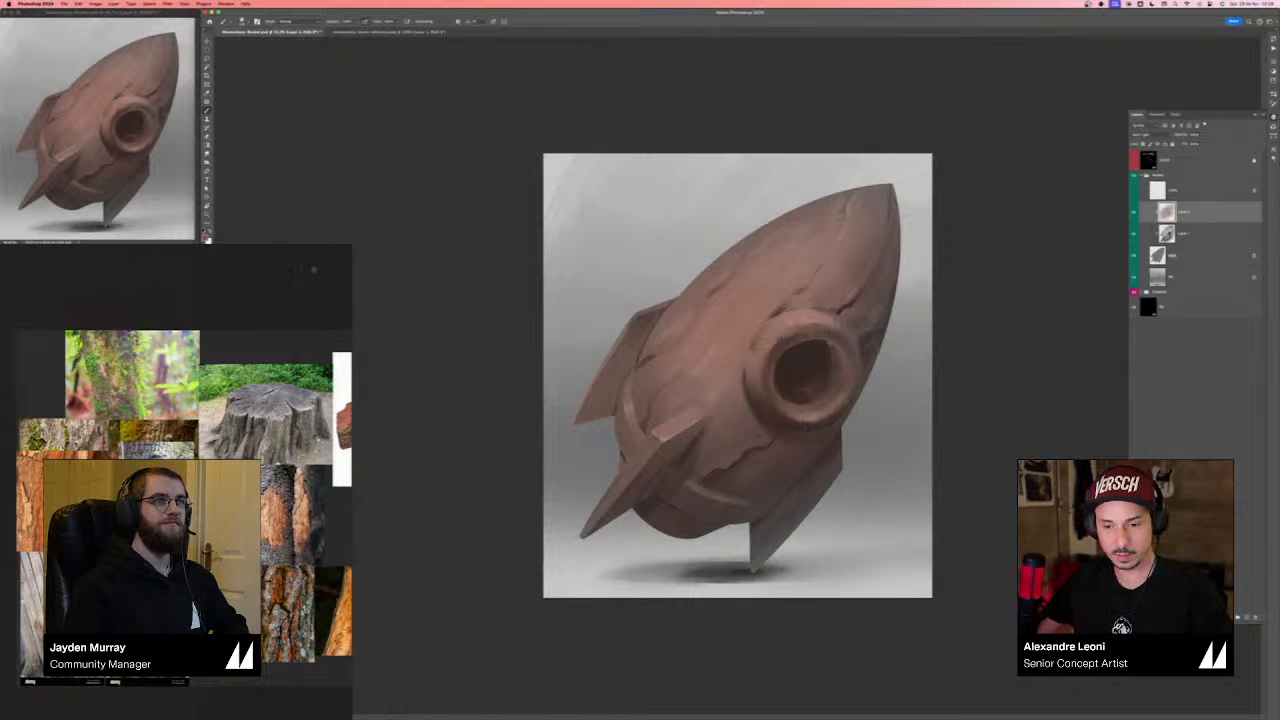
- Sample colours from the rocket's bark, and set the foreground colour to a dark, more saturated red
left_click(208, 234)
left_click(752, 312)
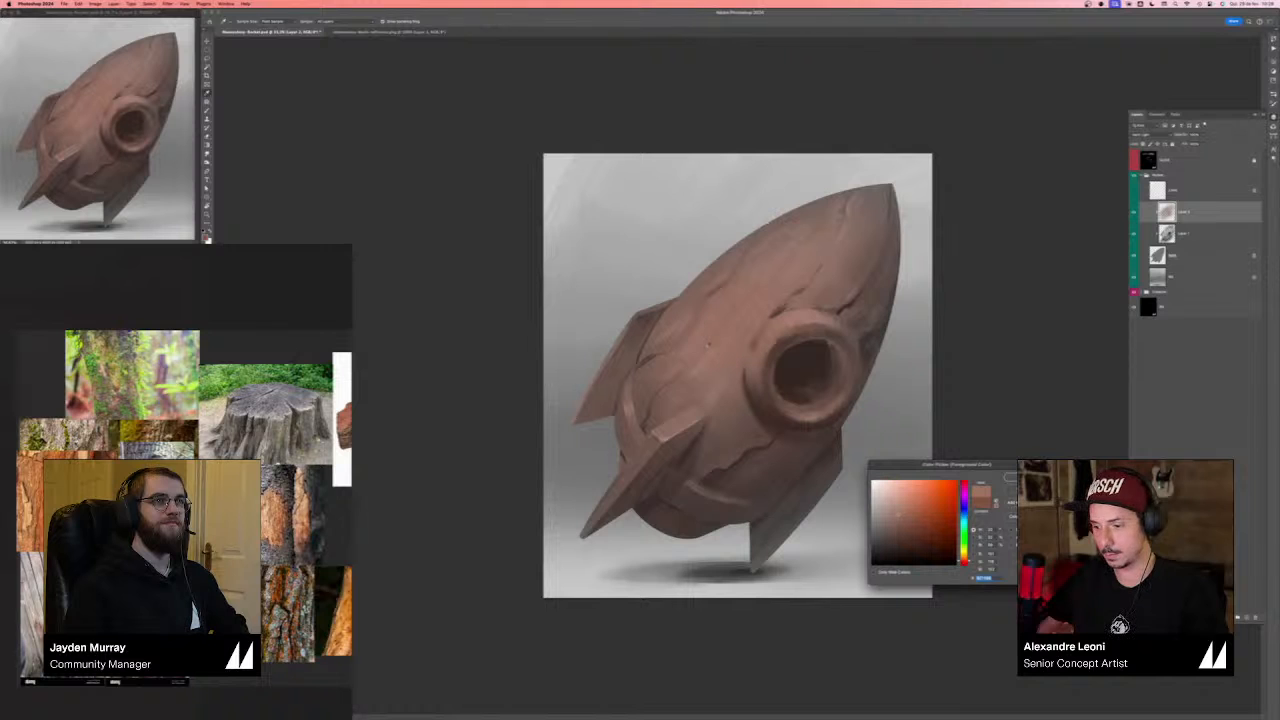
left_click(752, 467)
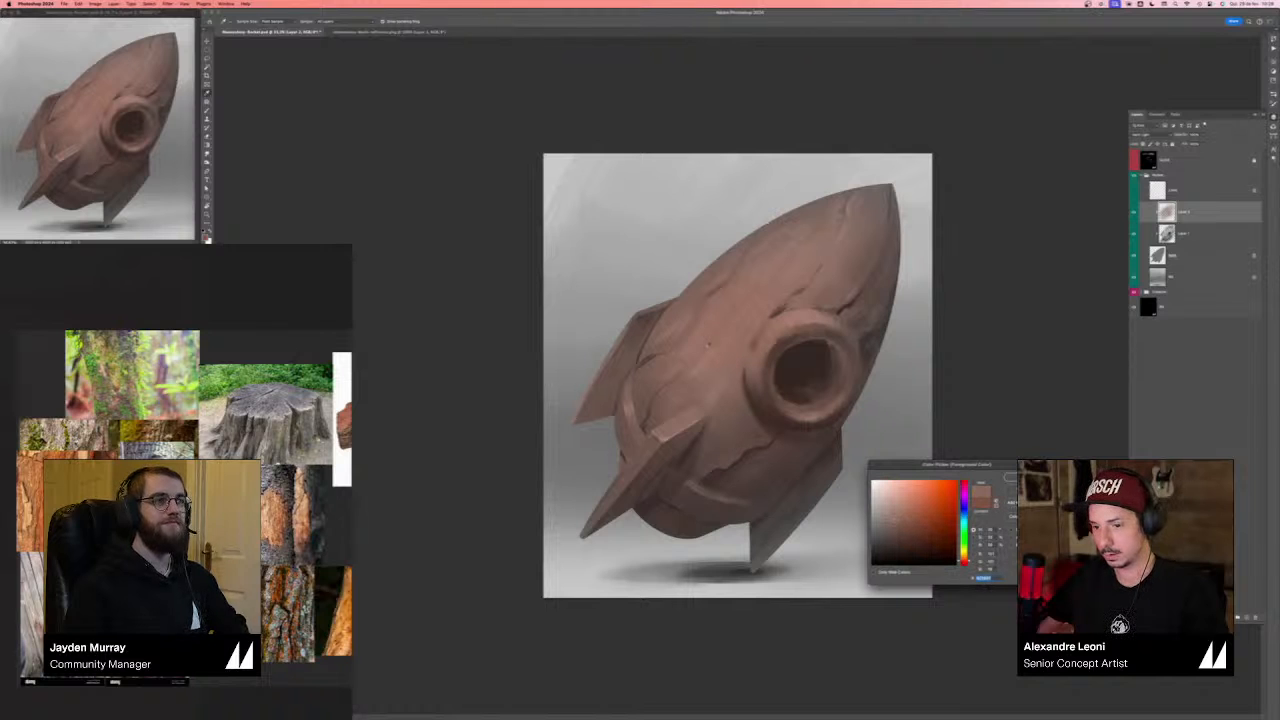
left_click(711, 340)
left_click(781, 264)
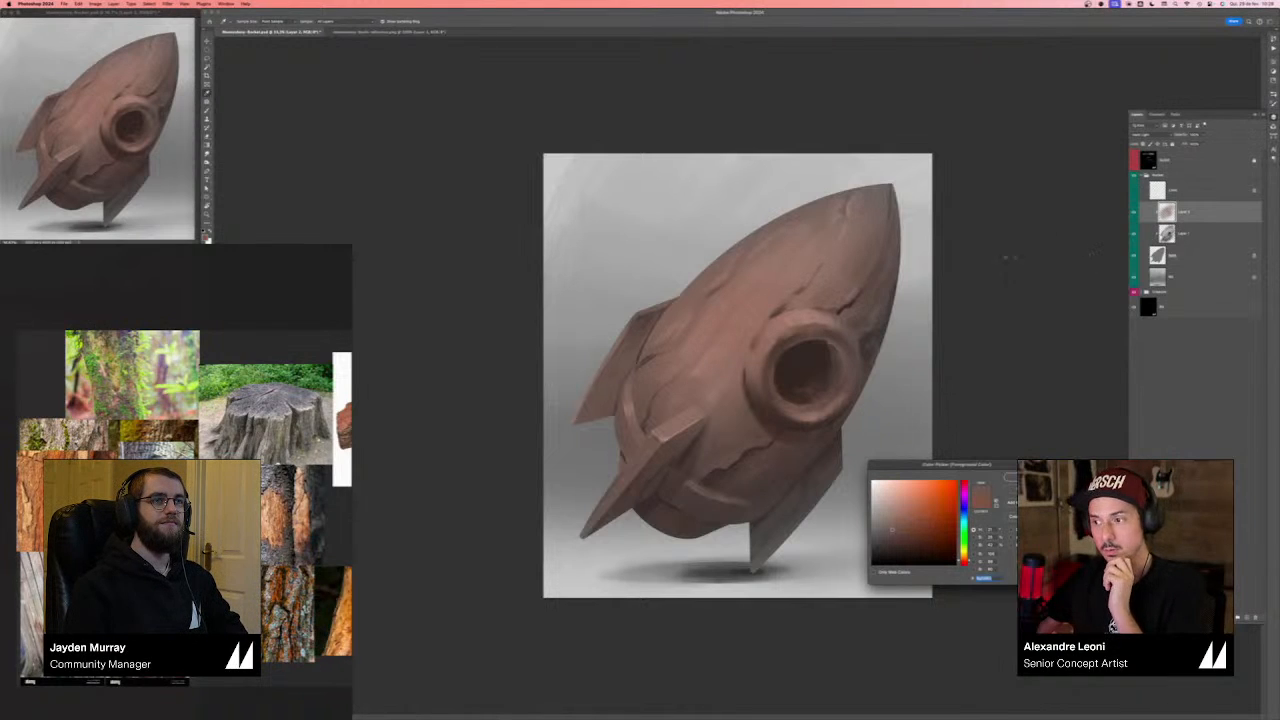
left_click(789, 286)
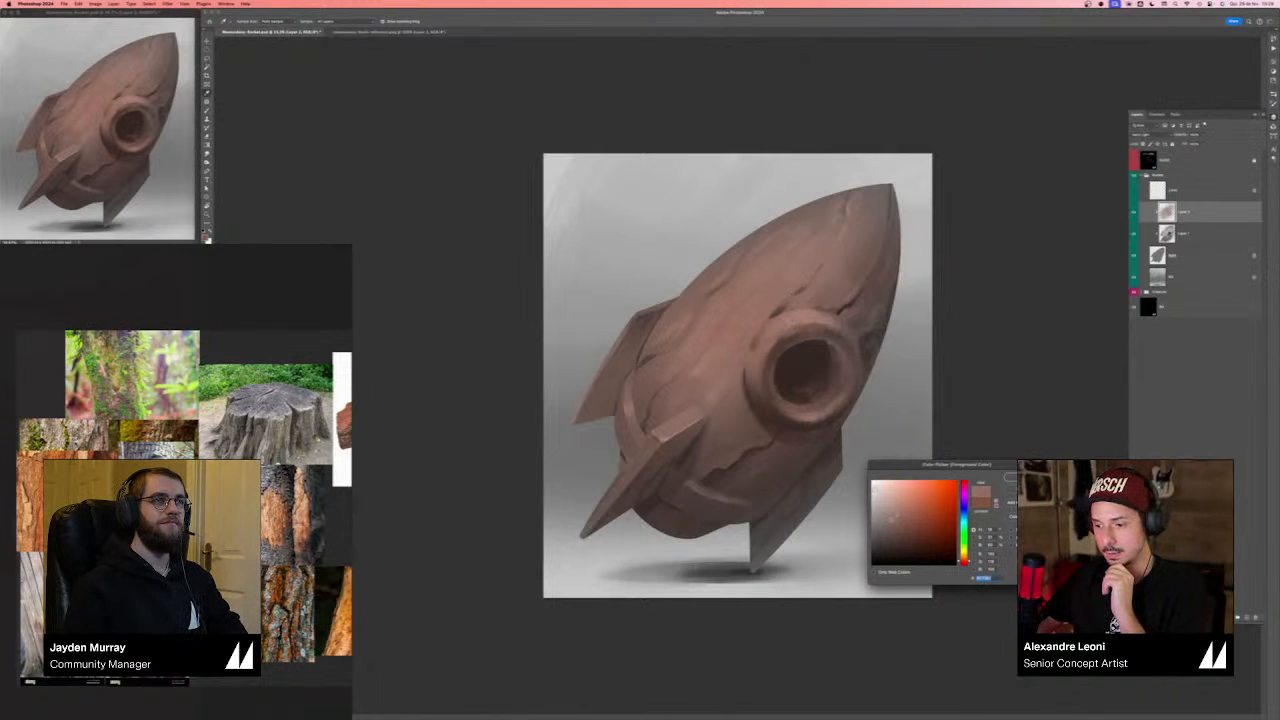
mouse_move(891, 520)
left_mouse_down()
mouse_move(891, 502)
mouse_move(892, 532)
left_mouse_up()
left_click_drag(966, 561, 929, 532)
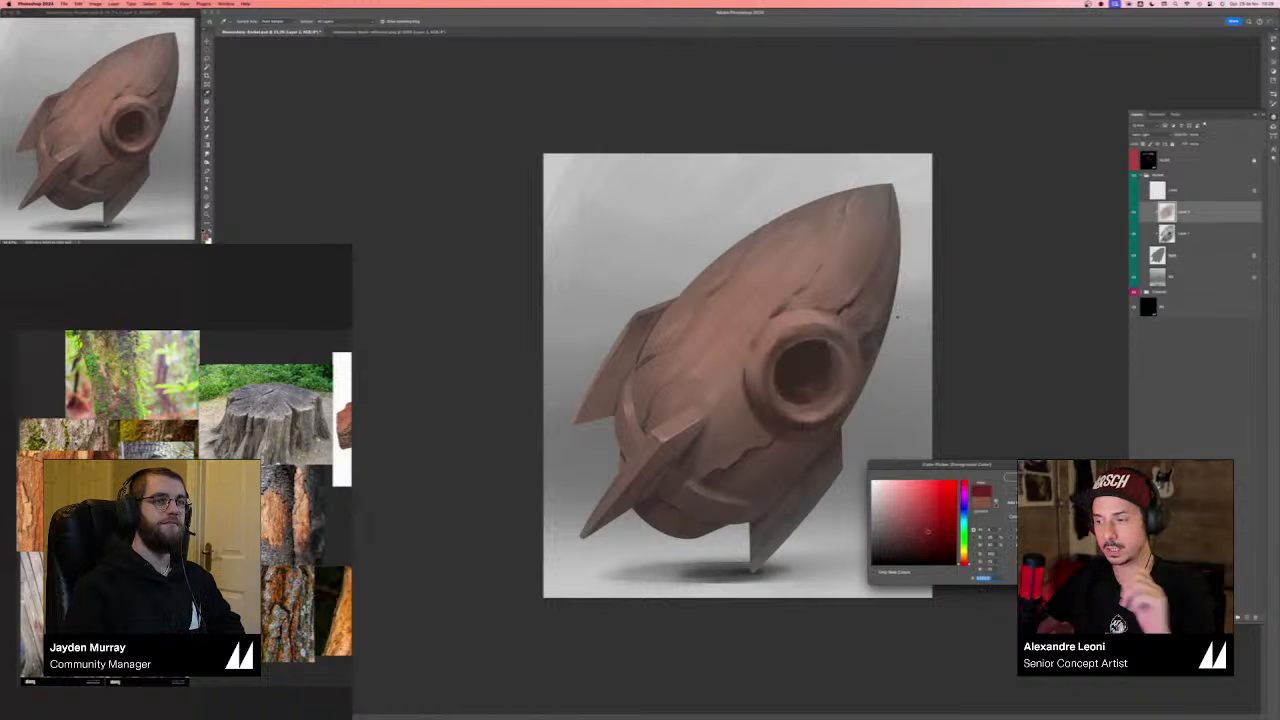
key("Return")
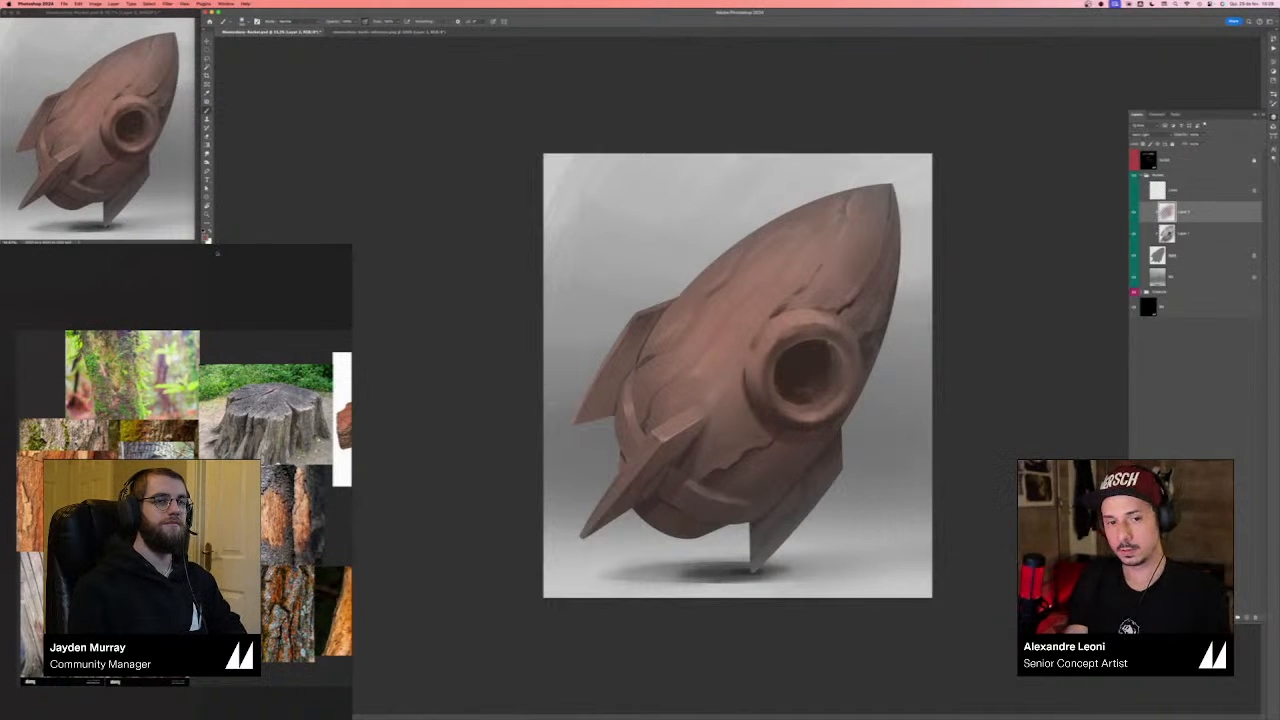
left_click(206, 237)
left_click_drag(908, 524, 919, 544)
key("Return")
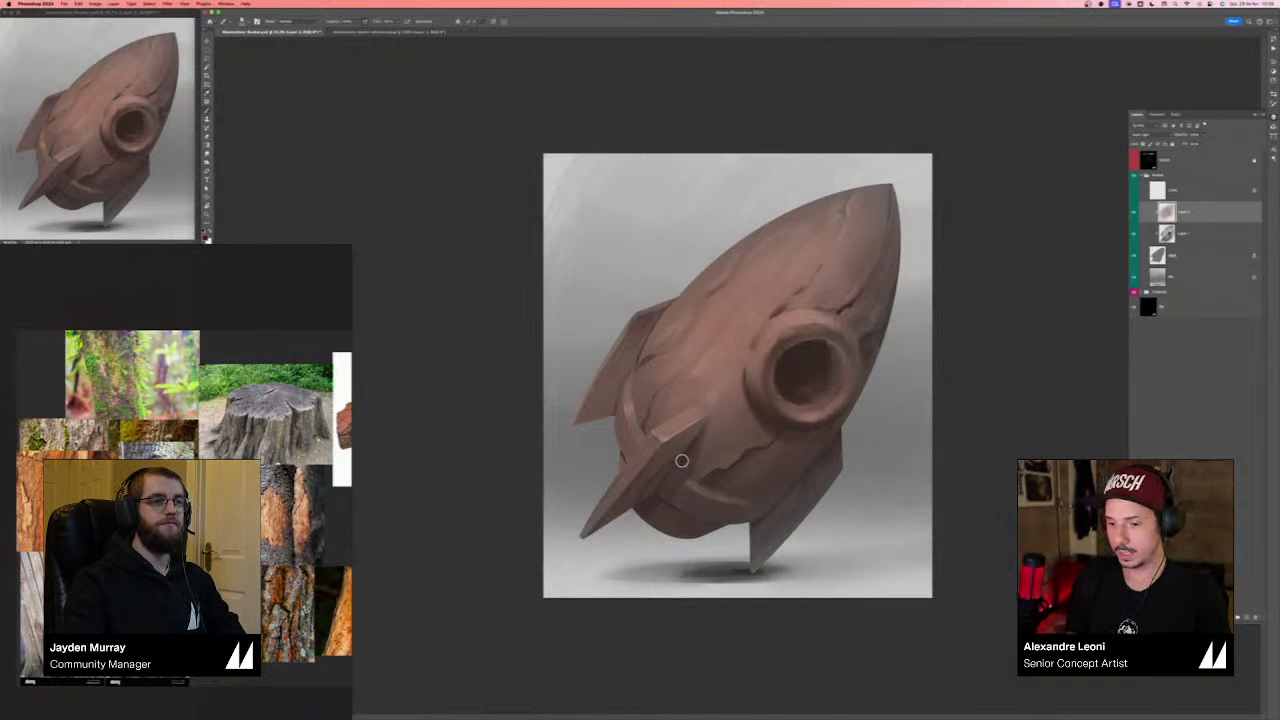
- Enlarge the brush and paint the dark red over the shadowed side of the front fin
key("]")
key("]")
key("]")
left_click_drag(680, 450, 634, 504)
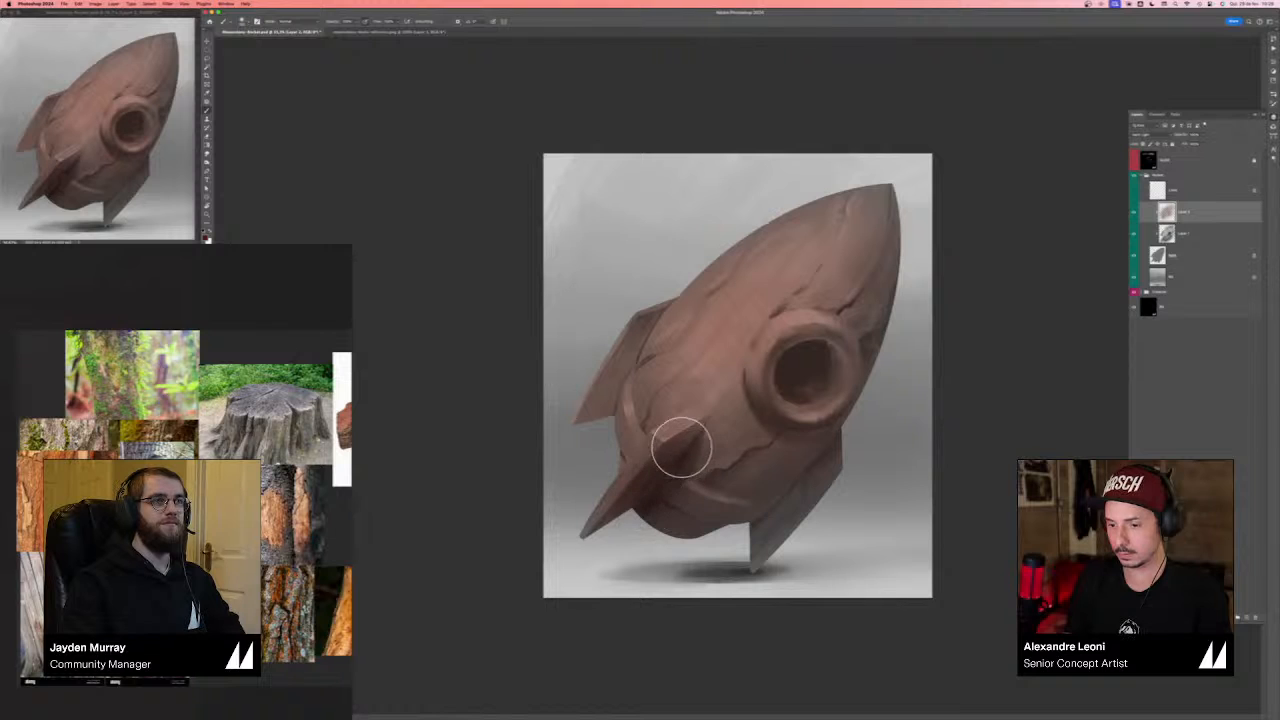
- Lighten the red foreground colour slightly and tint the front fin and the lower hull with it
key("n")
left_click(926, 520)
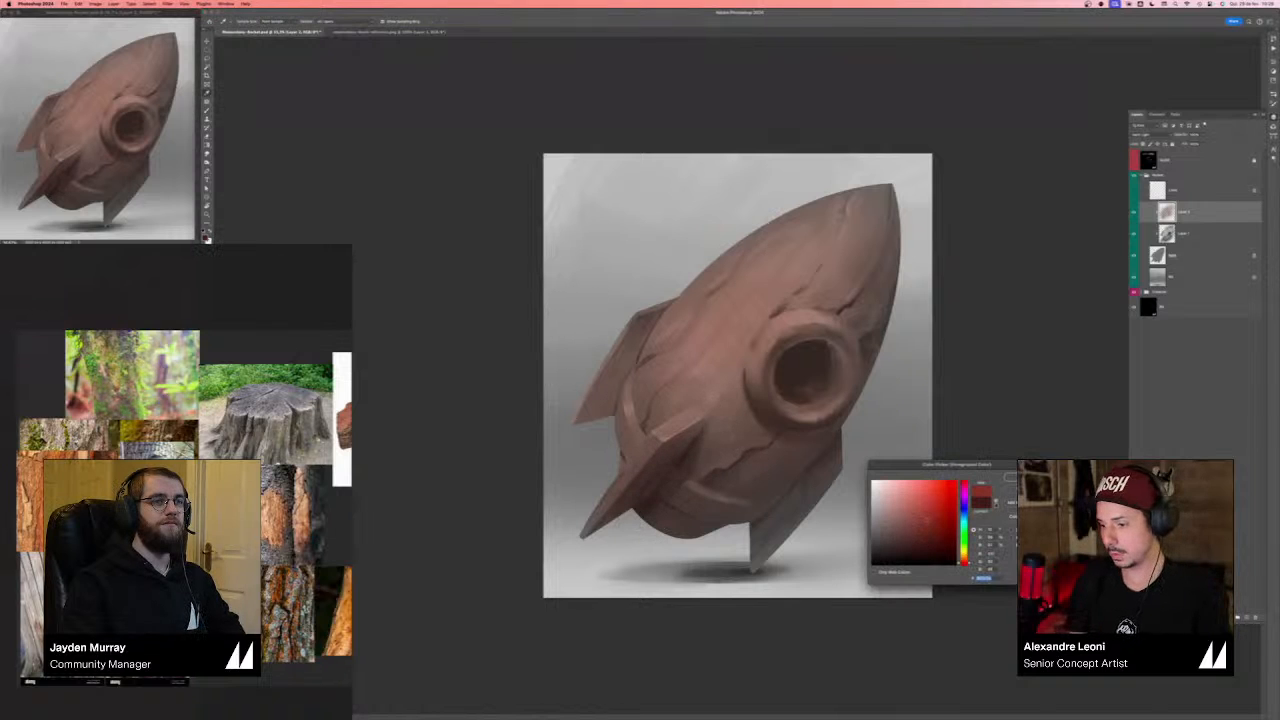
key("Return")
mouse_move(668, 458)
left_mouse_down()
mouse_move(626, 512)
mouse_move(656, 494)
mouse_move(653, 524)
mouse_move(744, 518)
left_mouse_up()
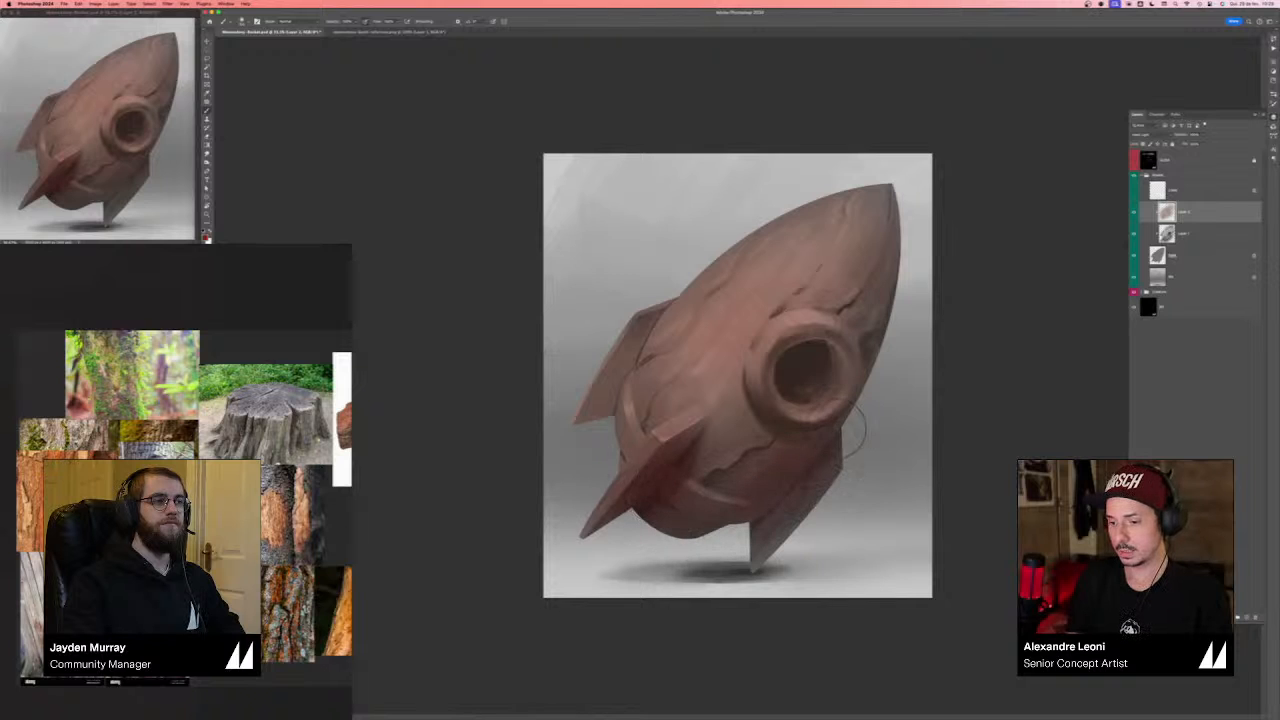
- Brush red over the porthole's lower rim and the hull's shadowed side up towards the nose
mouse_move(760, 394)
left_mouse_down()
mouse_move(806, 423)
mouse_move(832, 421)
left_mouse_up()
mouse_move(805, 372)
left_mouse_down()
mouse_move(873, 387)
mouse_move(882, 317)
mouse_move(857, 291)
mouse_move(888, 287)
left_mouse_up()
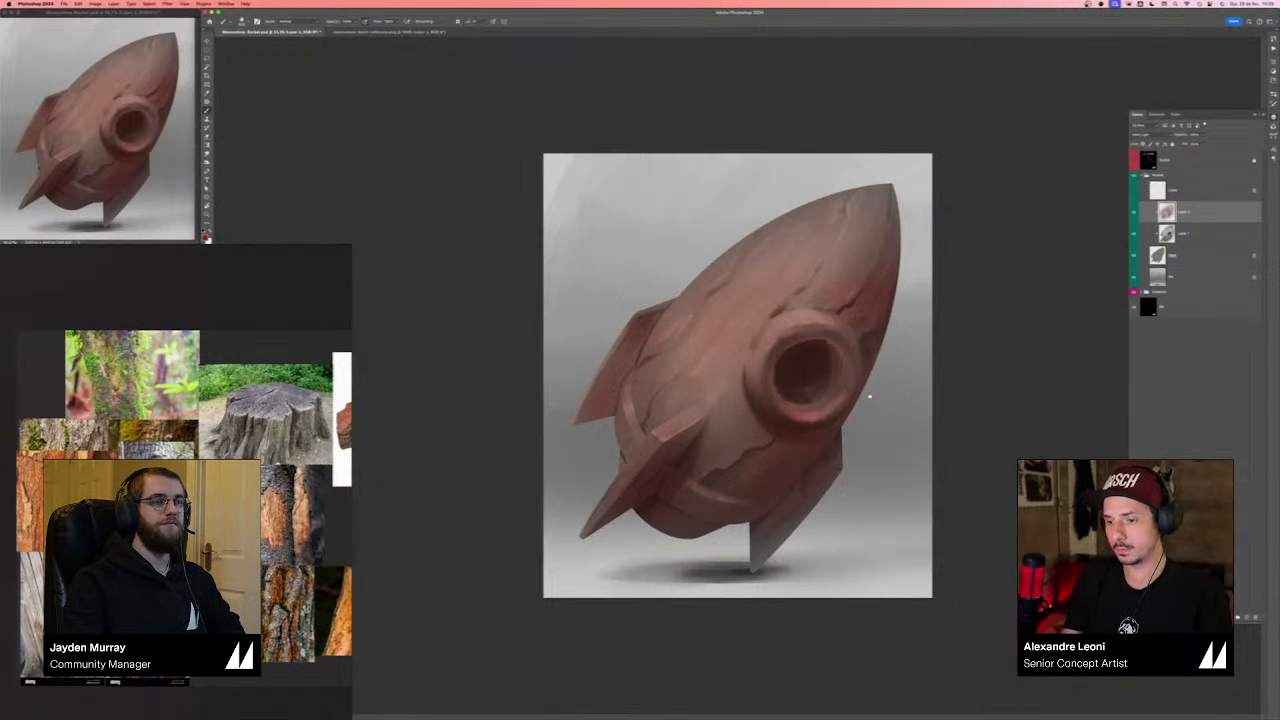
key("super+plus")
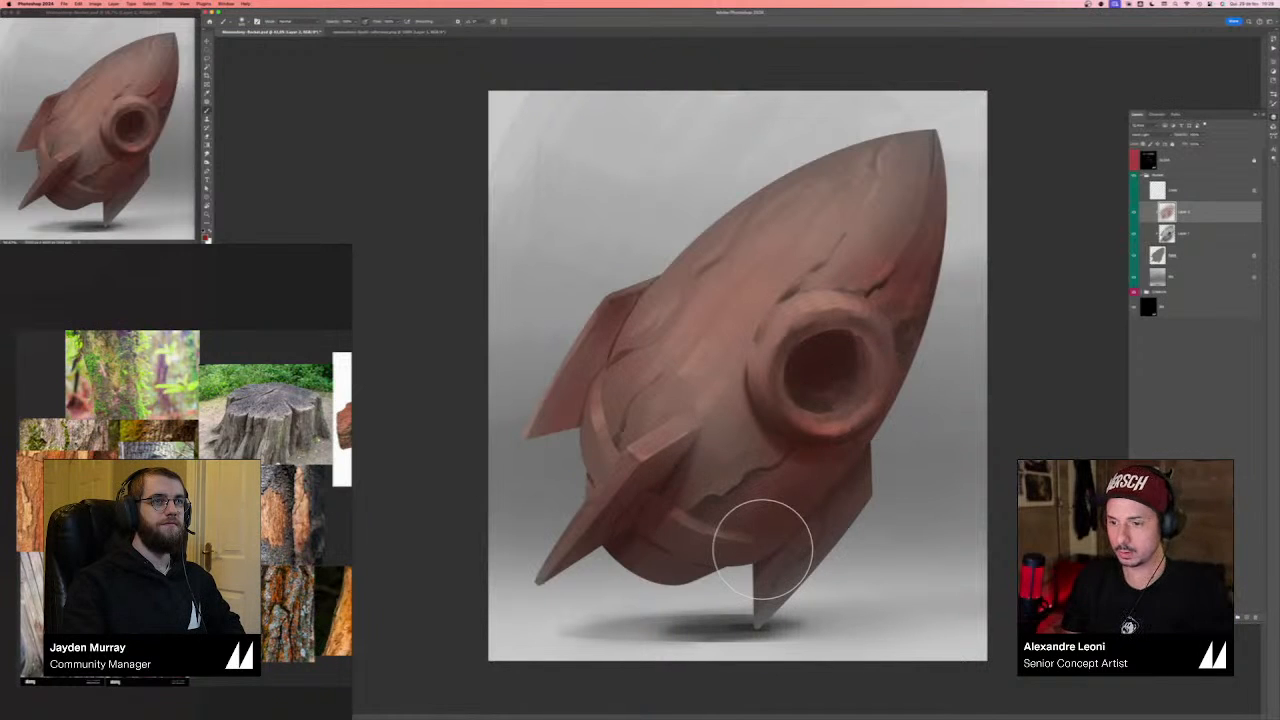
key("super+minus")
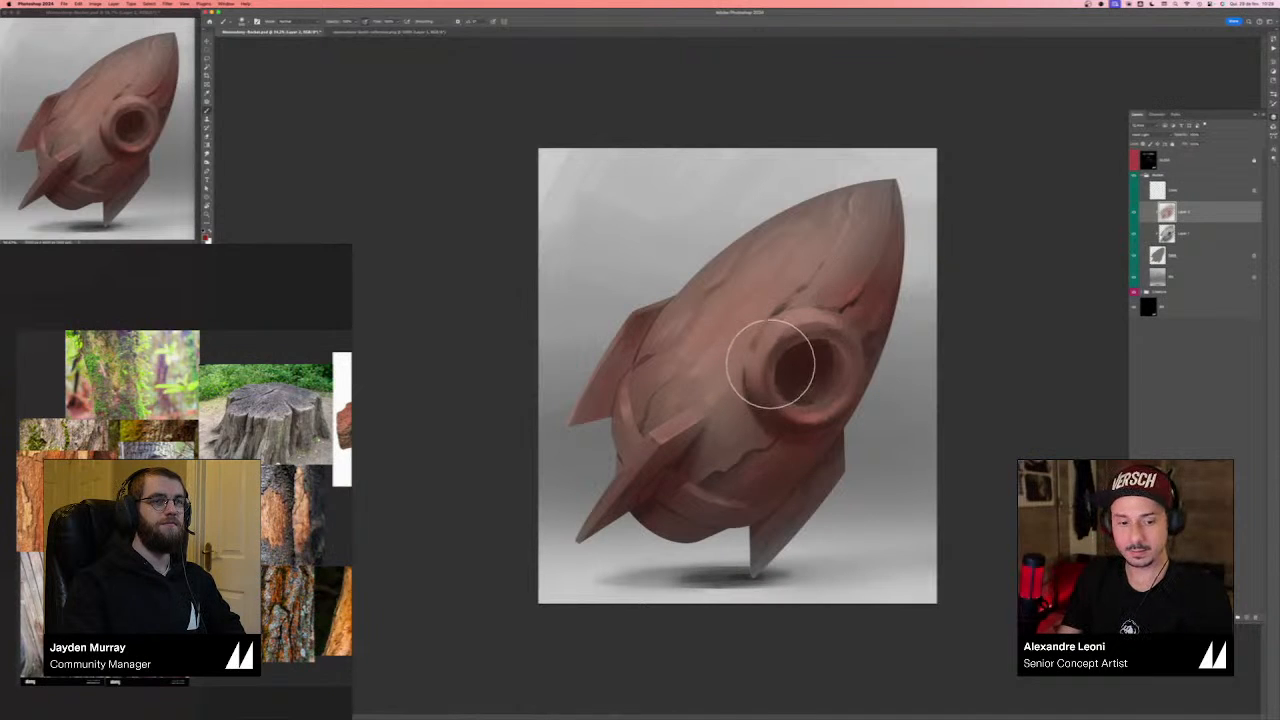
- Set the foreground colour to a pale, desaturated warm tone and paint it over the porthole ring
left_click(205, 236)
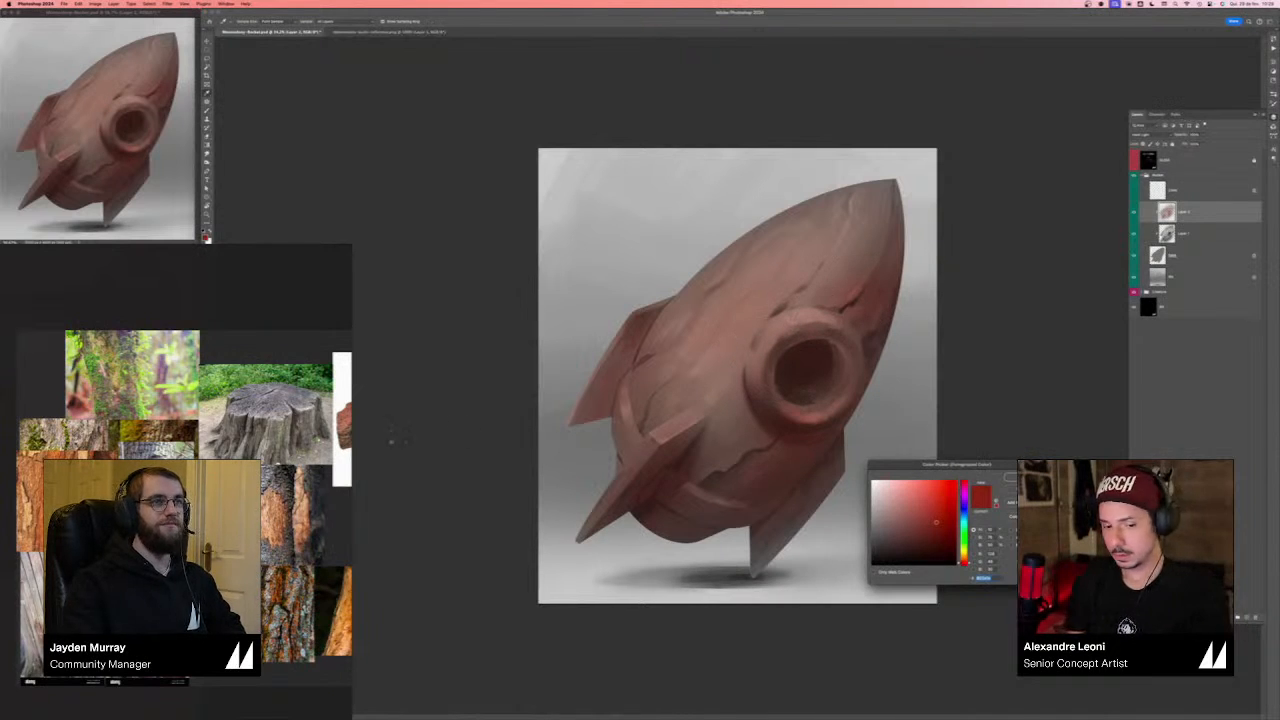
left_click(777, 335)
left_click(888, 502)
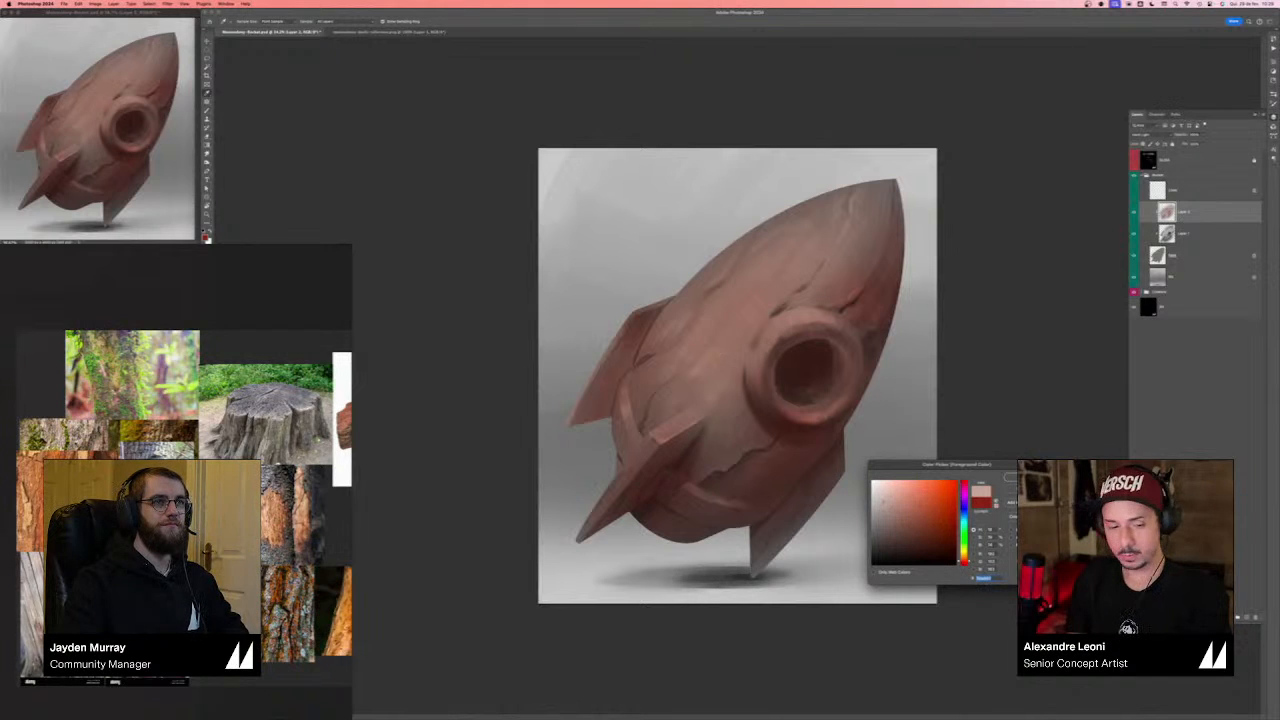
key("Return")
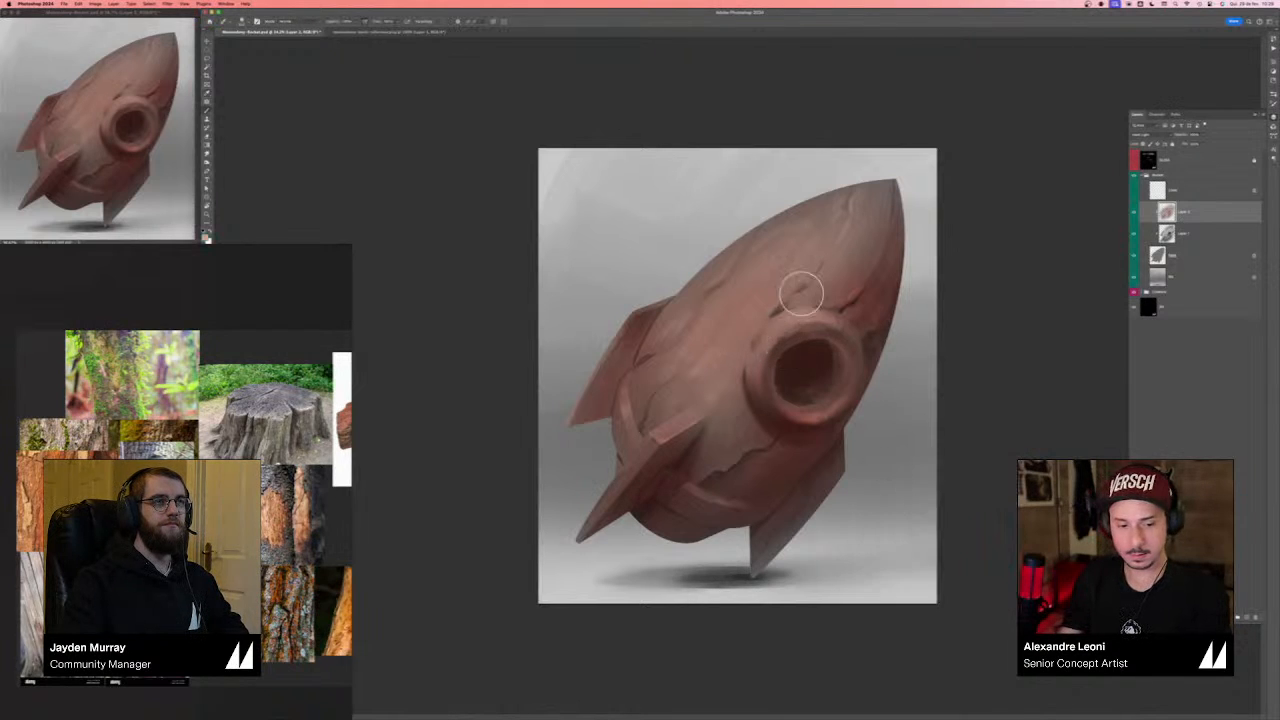
mouse_move(778, 333)
left_mouse_down()
mouse_move(762, 400)
mouse_move(840, 412)
mouse_move(824, 322)
left_mouse_up()
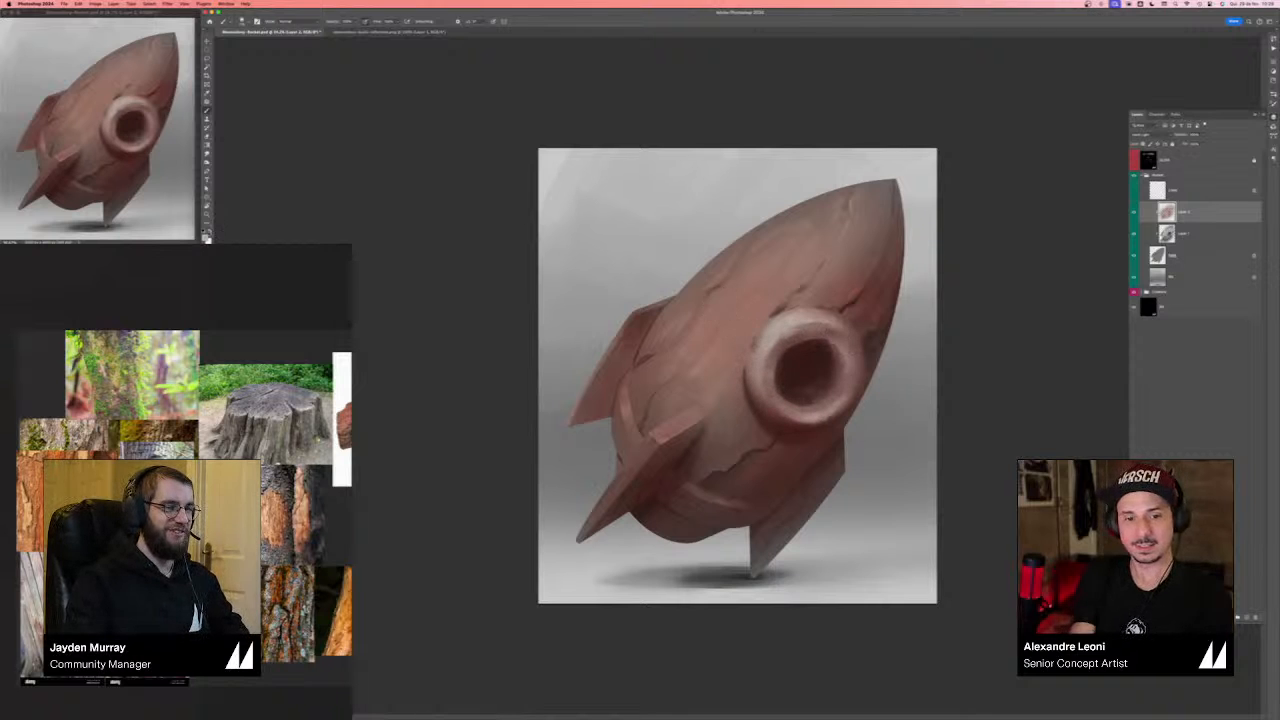
key("n")
key("Return")
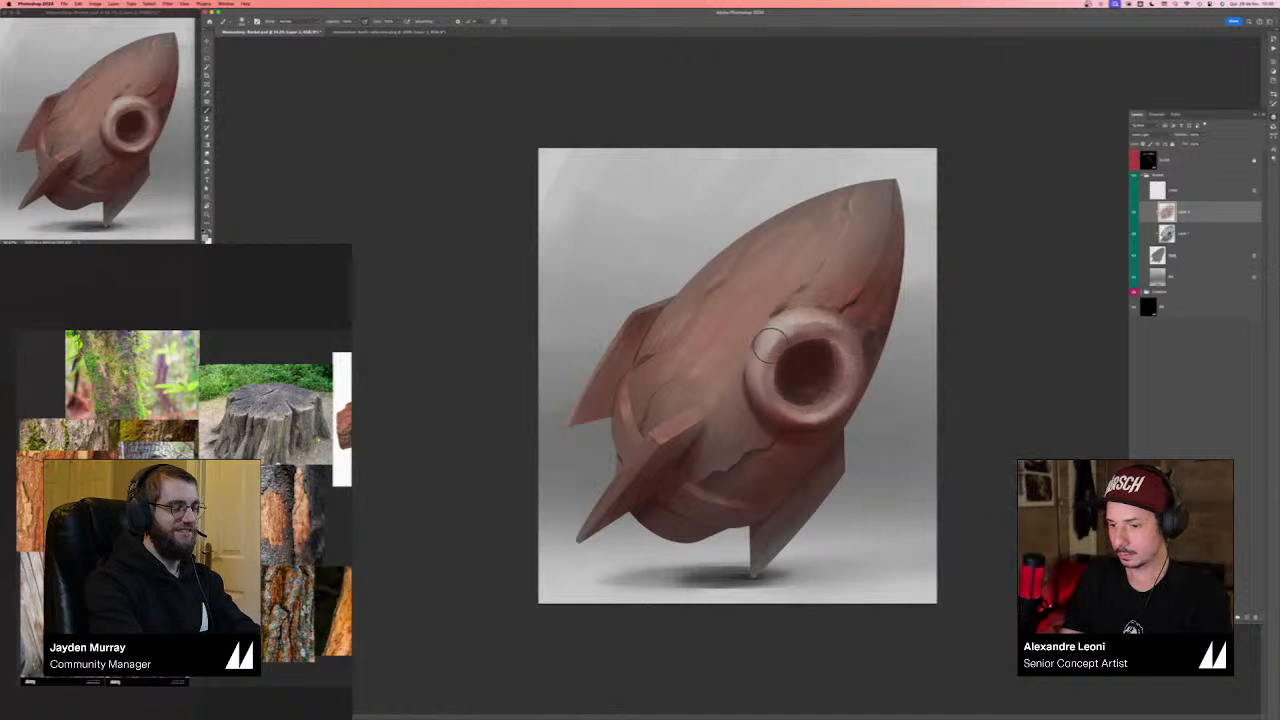
mouse_move(770, 345)
left_mouse_down()
mouse_move(799, 322)
mouse_move(762, 380)
mouse_move(818, 405)
left_mouse_up()
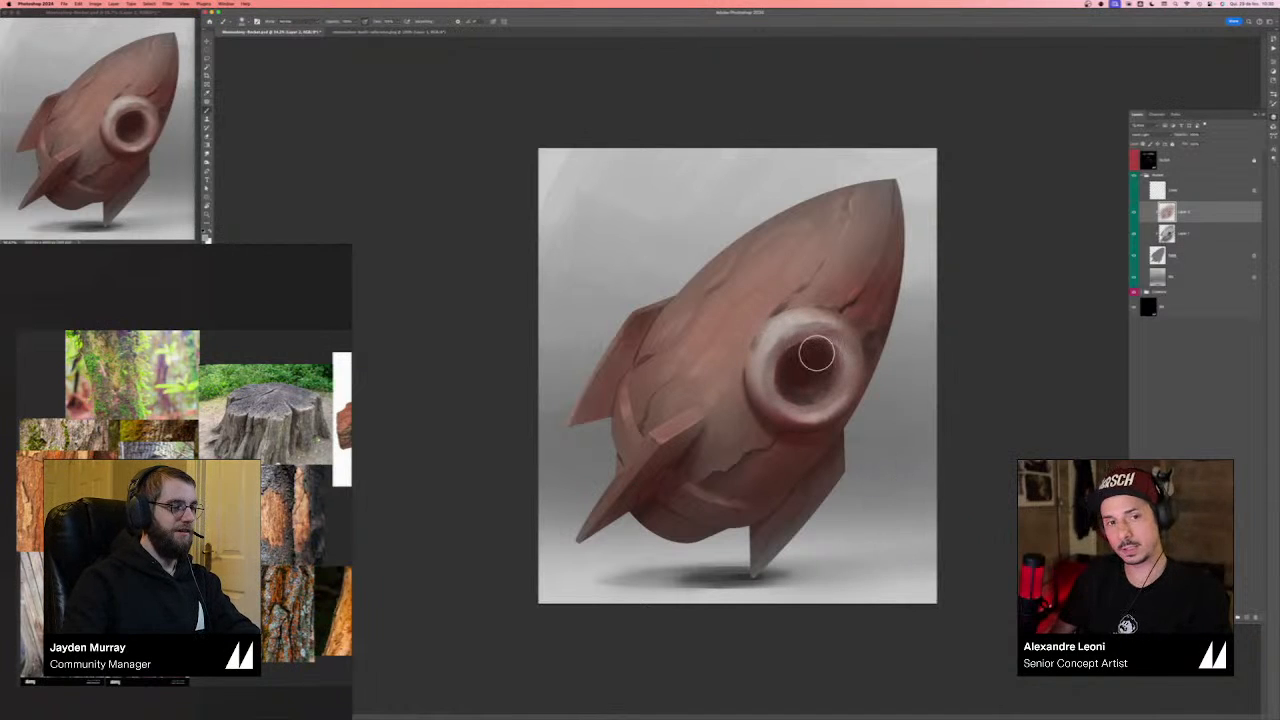
key("super+z")
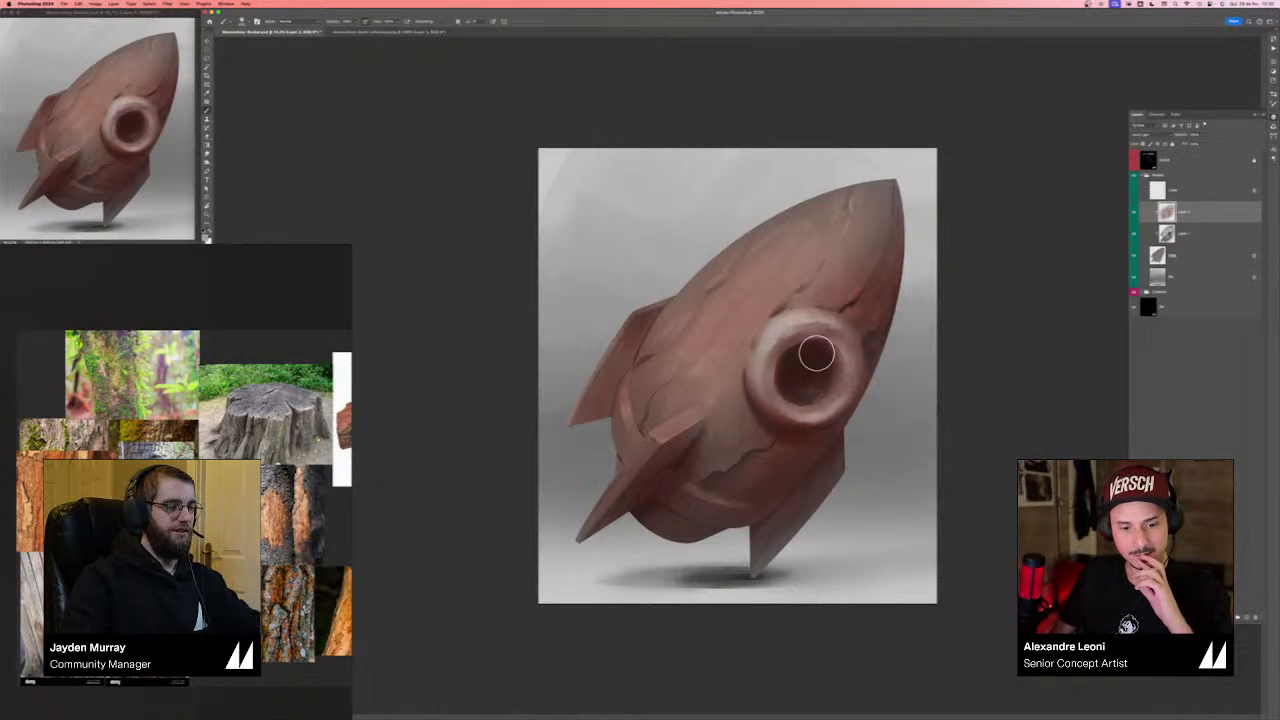
- Set the foreground colour to a muted, slightly darkened ochre yellow and tint the upper hull with it
left_click(206, 239)
left_click(898, 515)
left_click(964, 554)
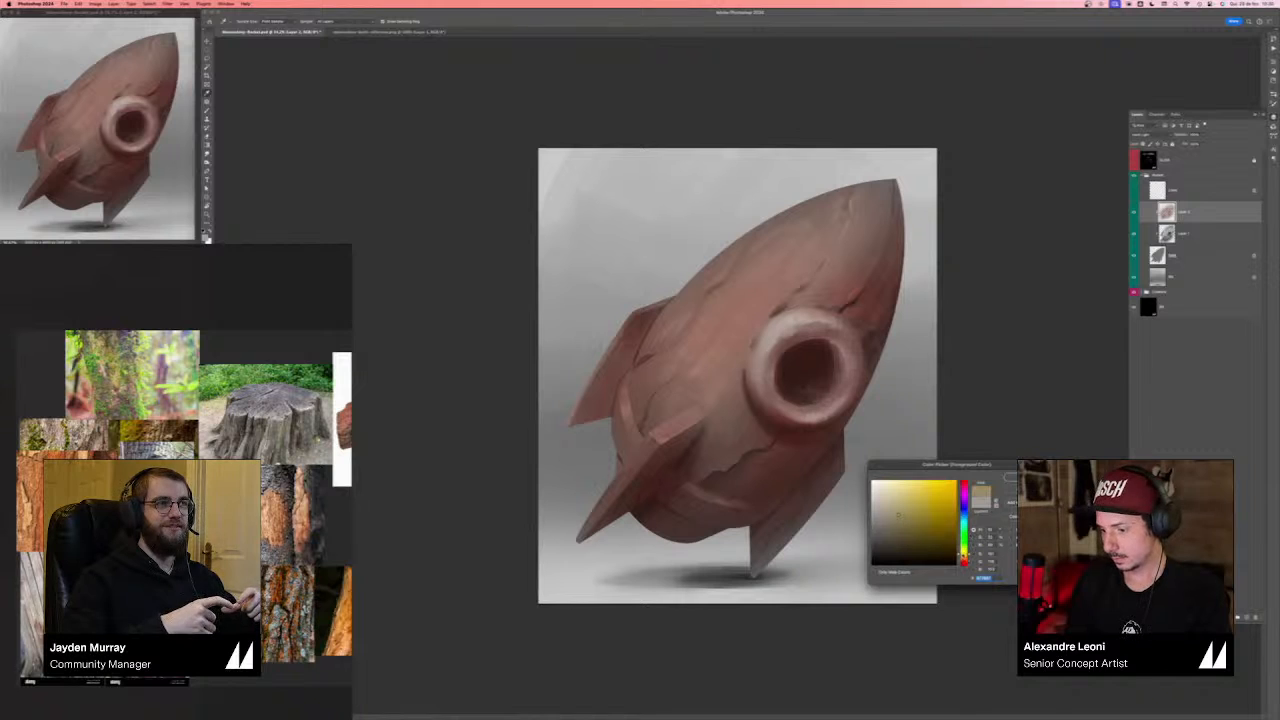
key("Return")
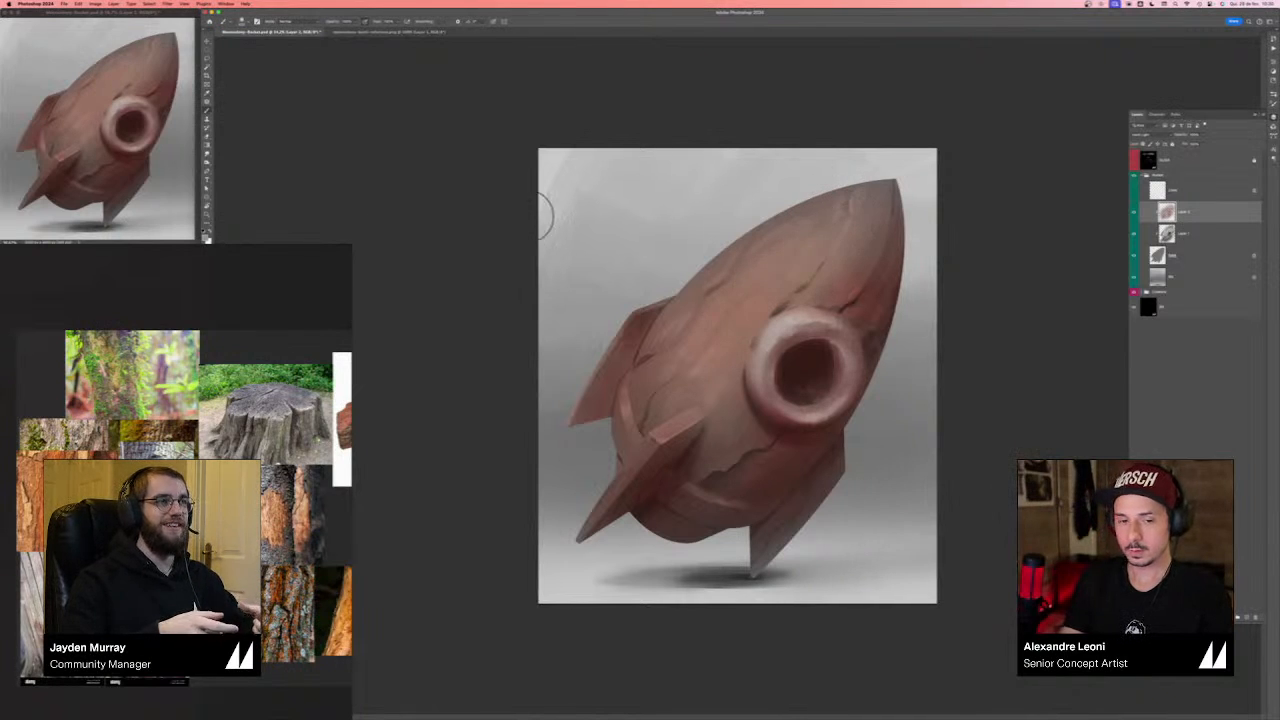
left_click(207, 239)
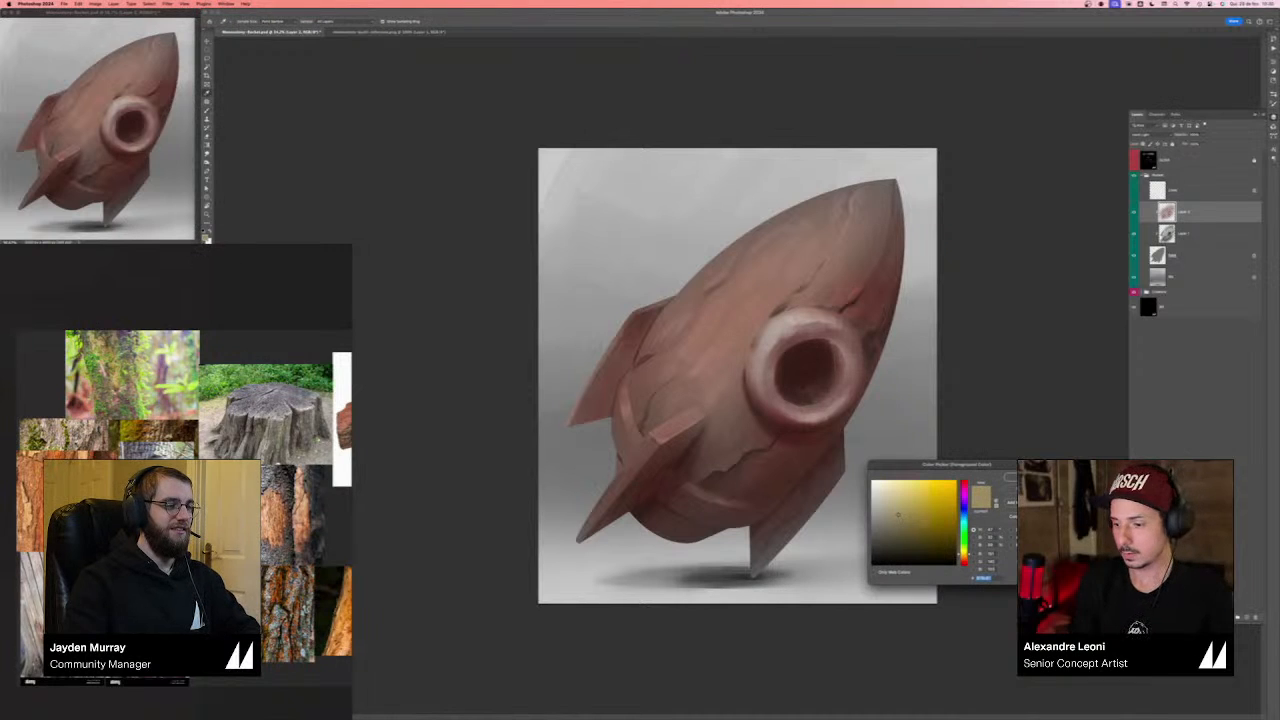
left_click(896, 524)
key("Return")
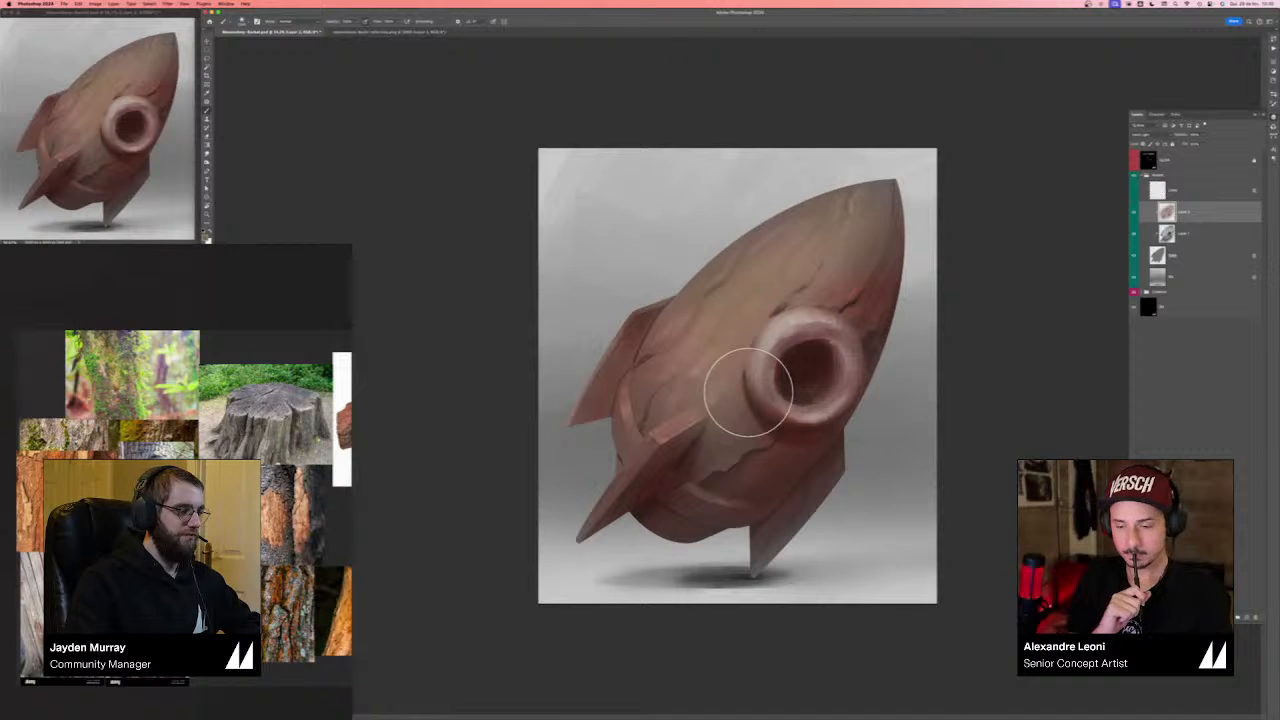
- Reduce the brush size and tint the front fin's upper edge with the muted ochre
key("bracketleft")
key("bracketleft")
key("bracketleft")
key("bracketleft")
key("bracketleft")
key("bracketleft")
left_click_drag(692, 414, 655, 436)
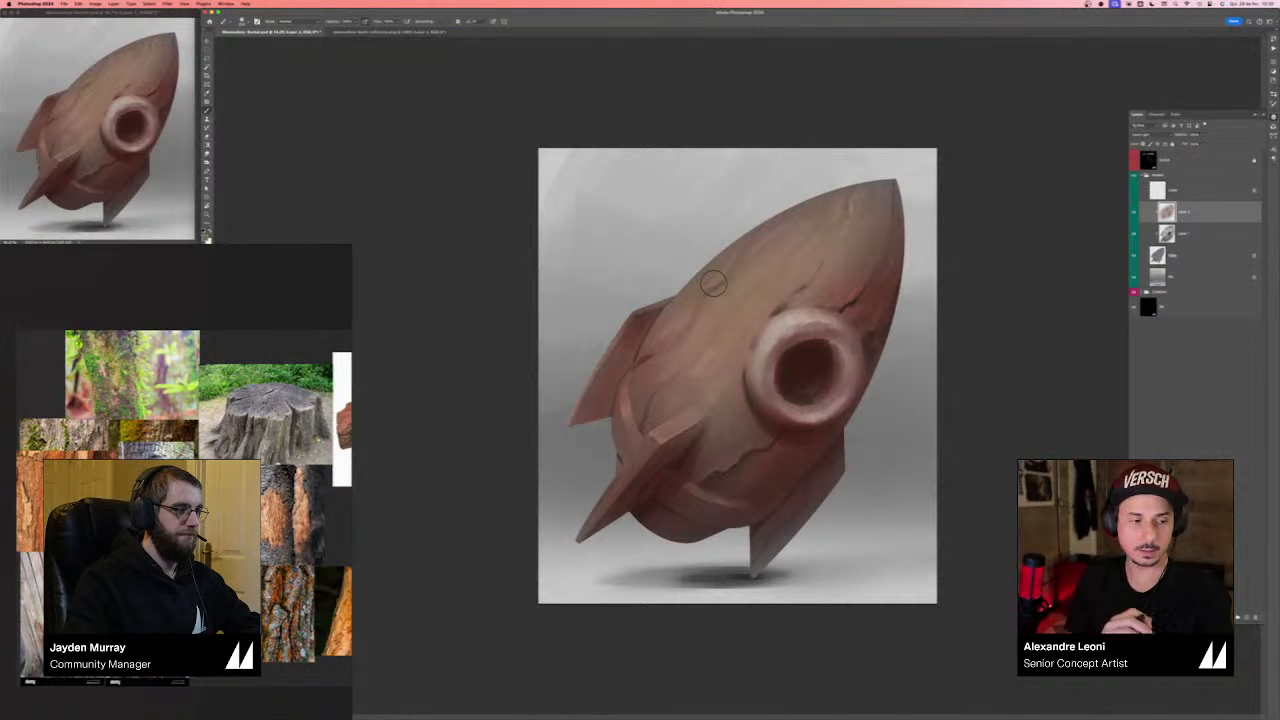
- Lasso an irregular strip of bark on the hull between the front fin and the porthole, and return to the brush
key("l")
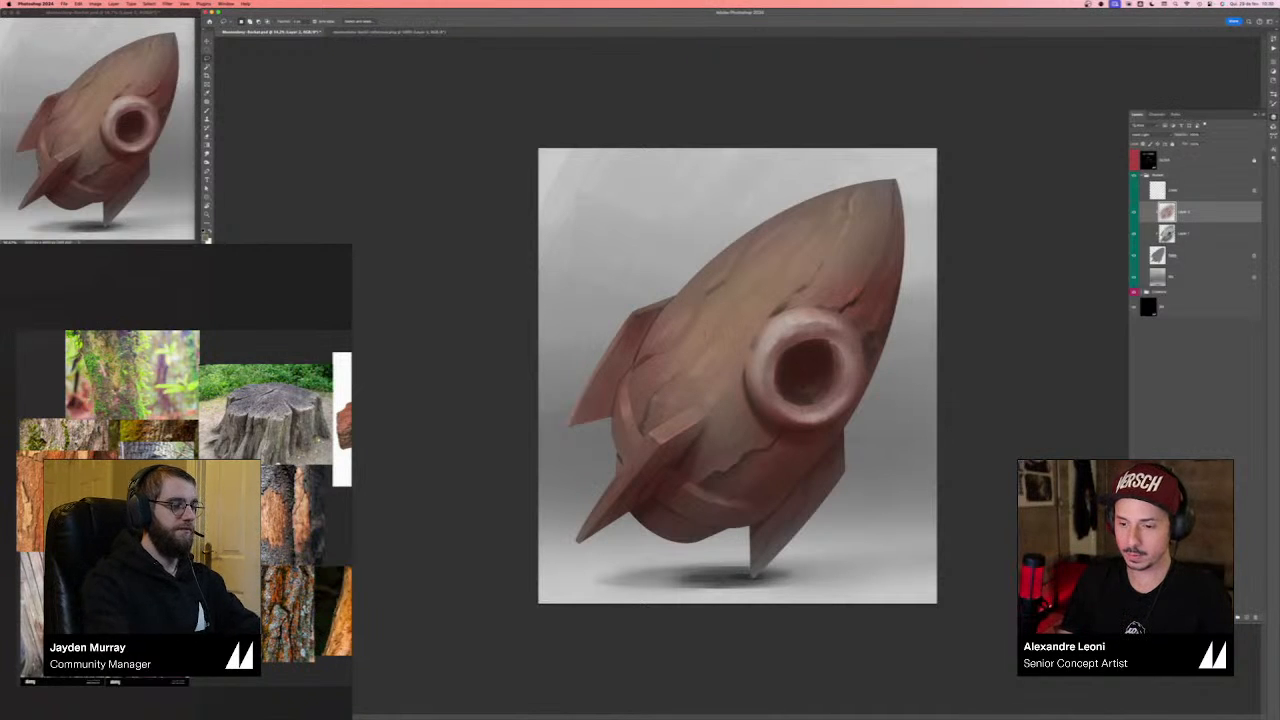
left_click_drag(641, 431, 680, 372)
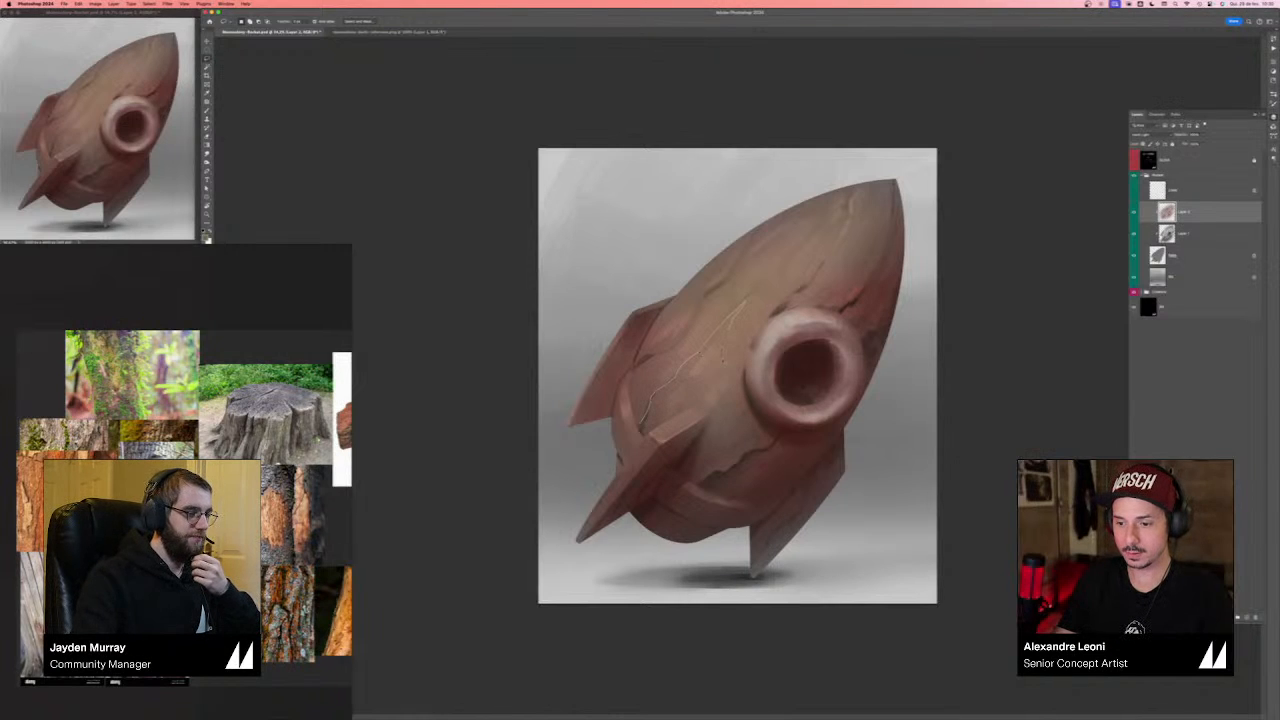
left_click_drag(742, 303, 745, 300)
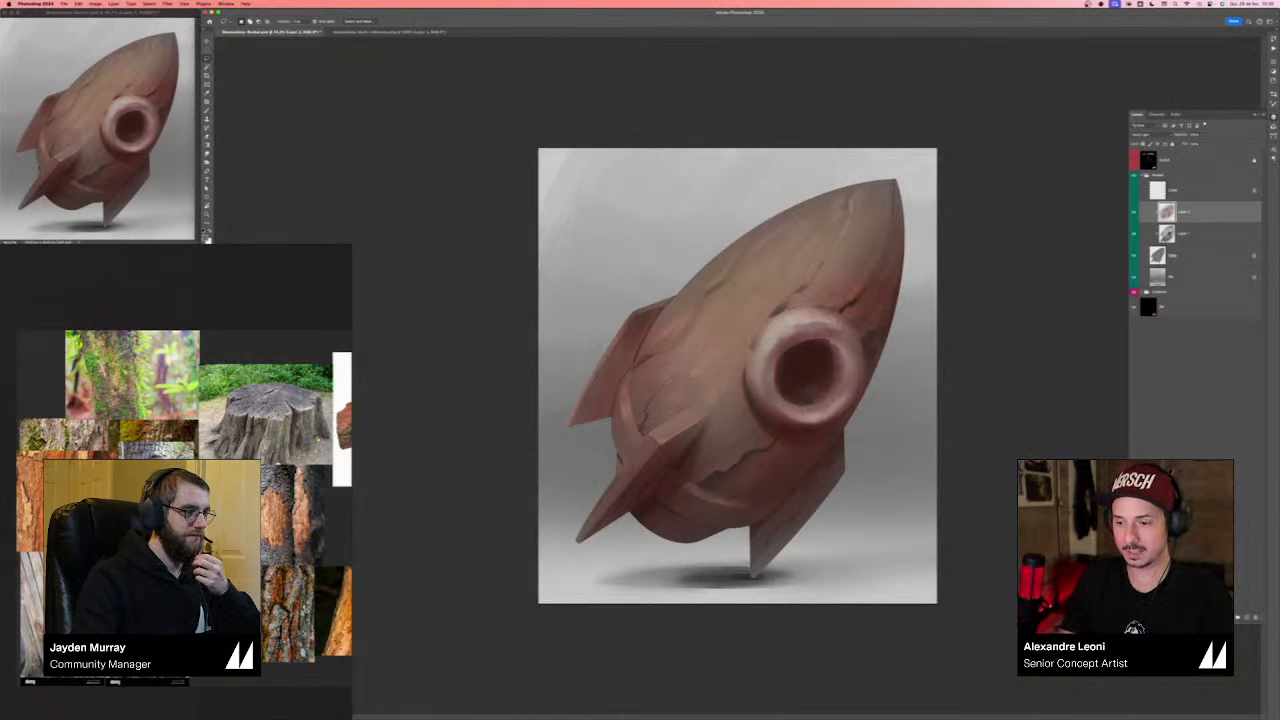
key("v")
key("b")
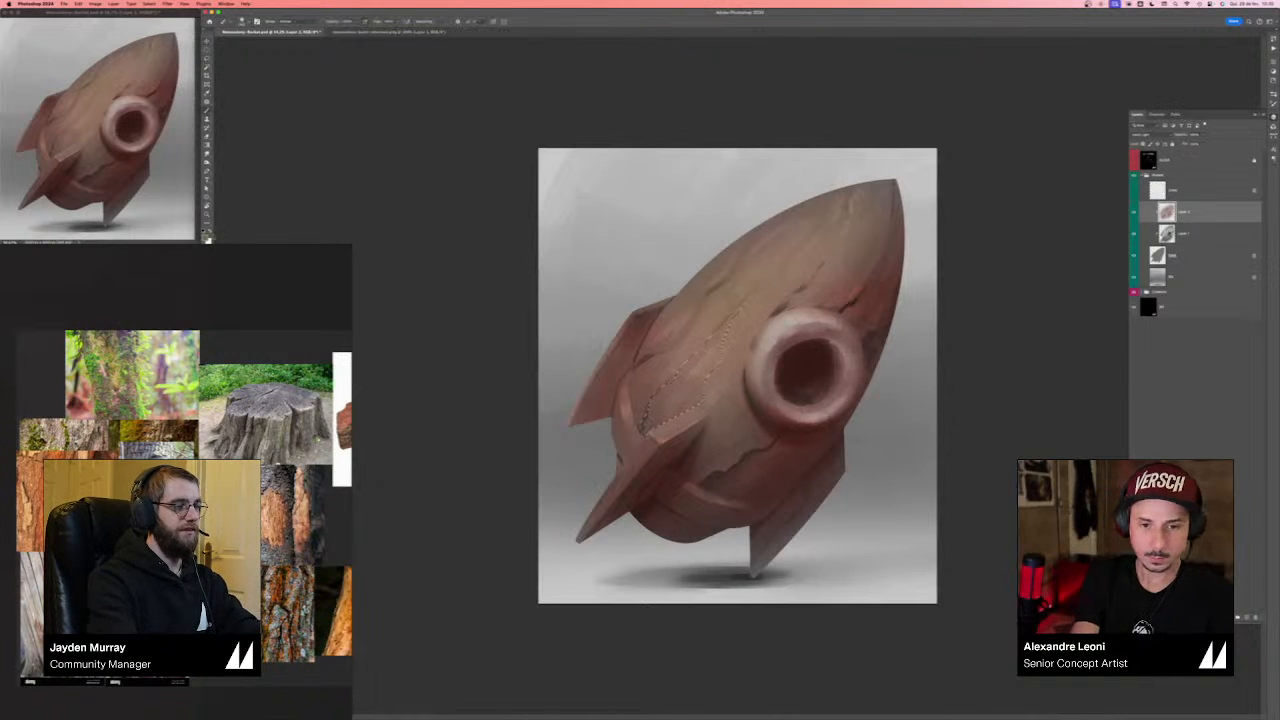
- Set the foreground colour to a saturated orange, then tint the selected hull strip and a smaller lassoed strip below the porthole with it
left_click(206, 237)
left_click(673, 400)
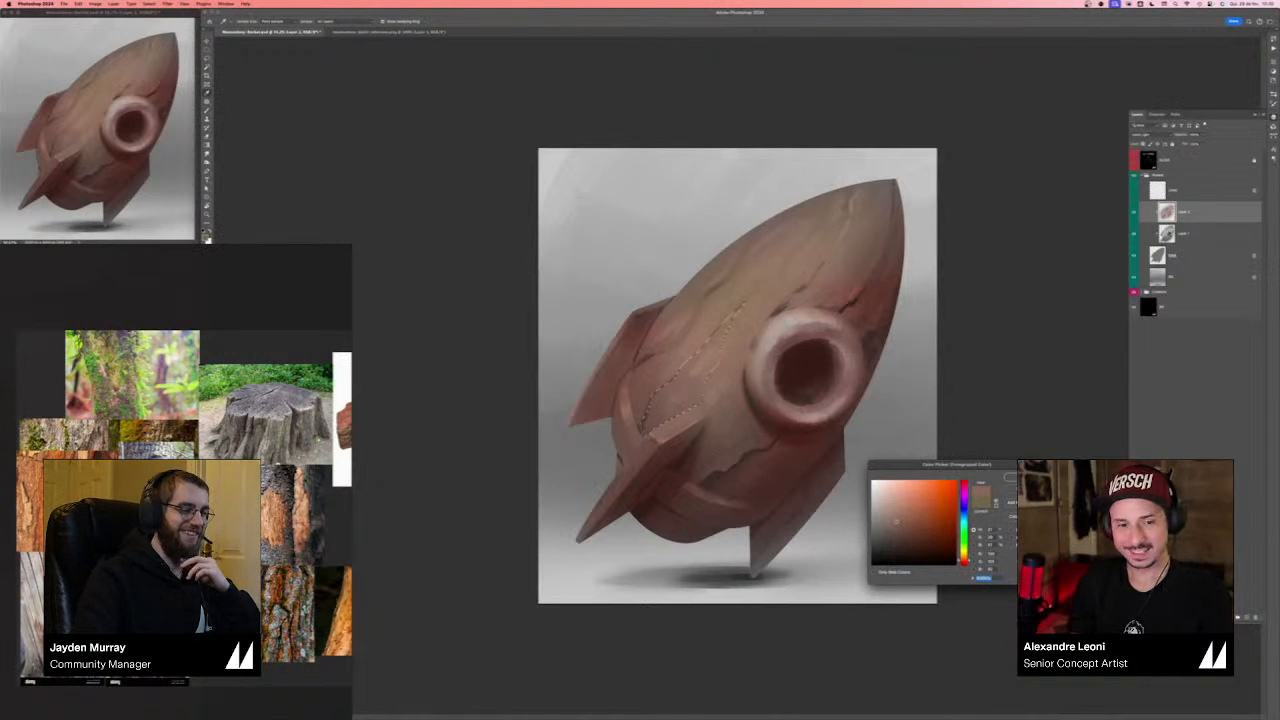
left_click(933, 514)
key("Return")
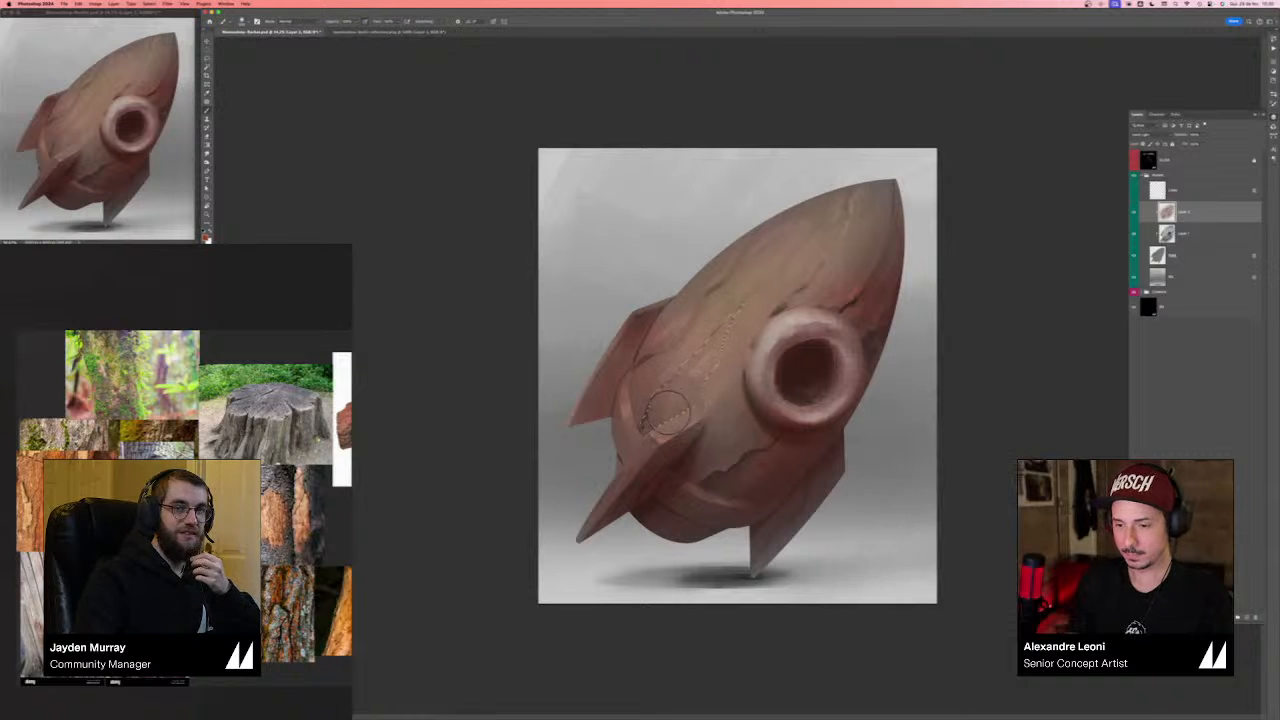
mouse_move(672, 408)
left_mouse_down()
mouse_move(735, 323)
mouse_move(712, 362)
left_mouse_up()
key("super+d")
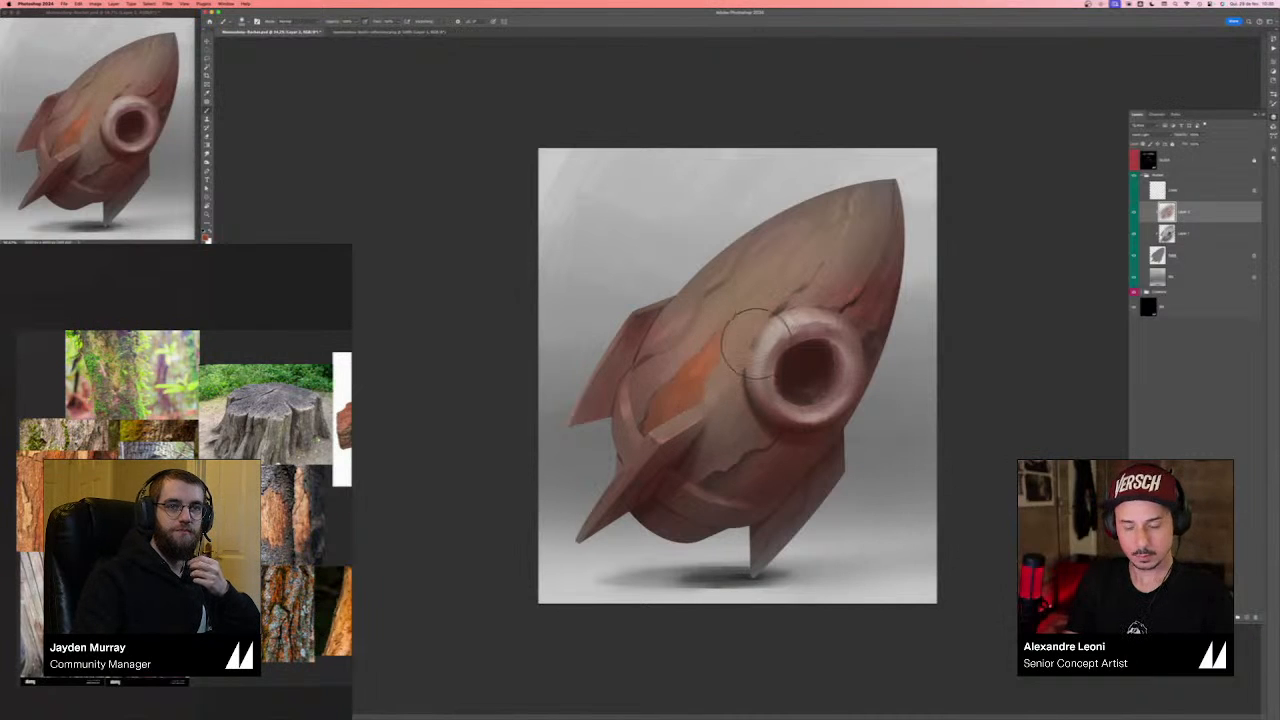
key("l")
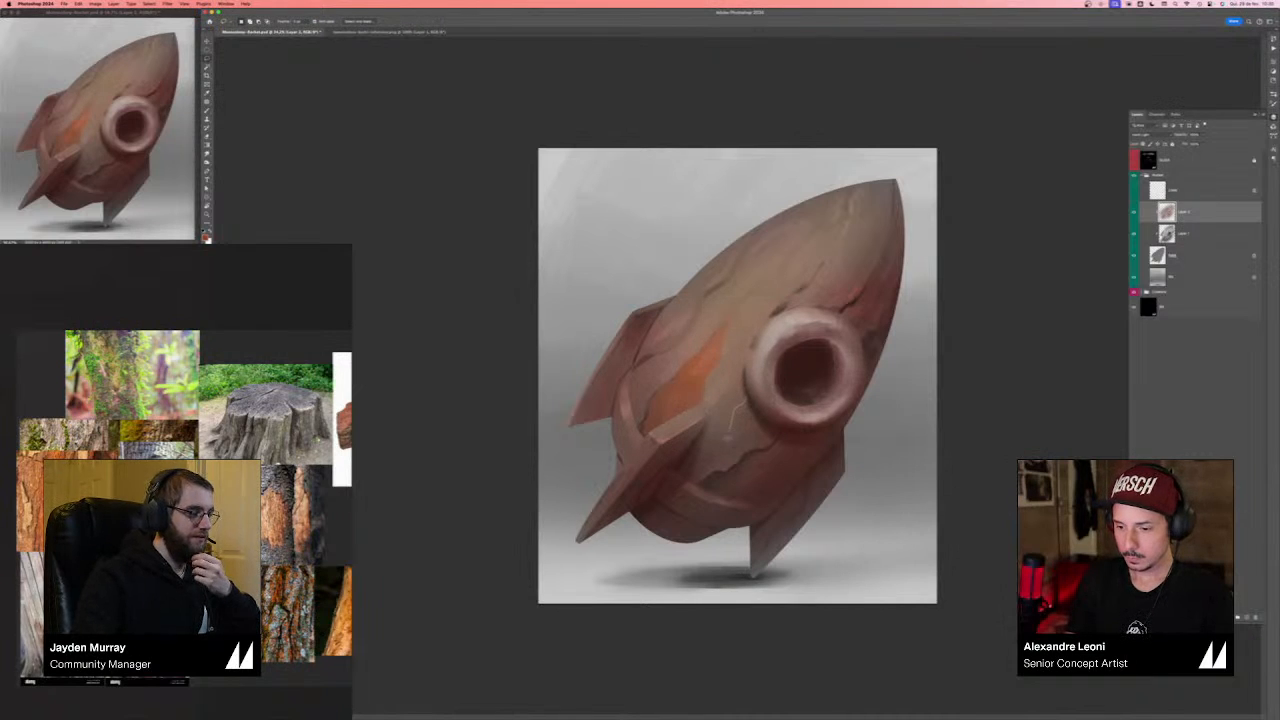
key("b")
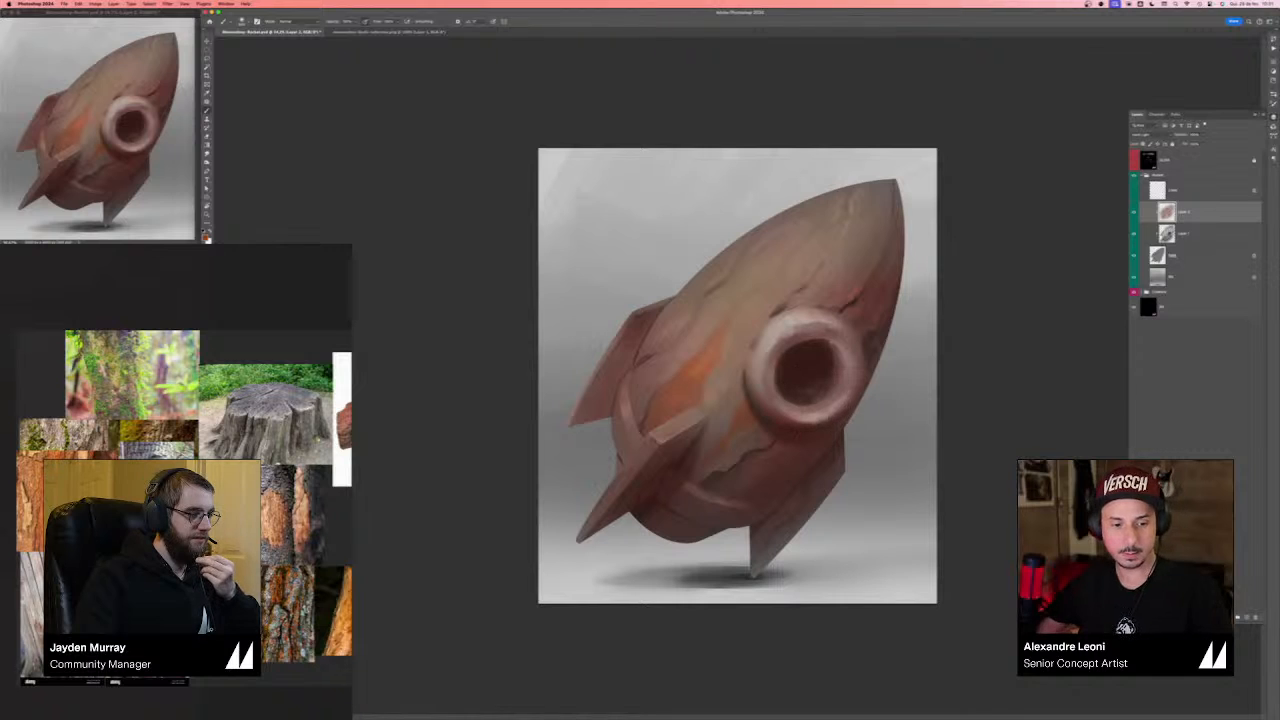
- Switch to PureRef and examine the colour variation in the orange and grey bark references, then return to Photoshop
left_click(44, 391)
scroll(54, 502, "up", 5)
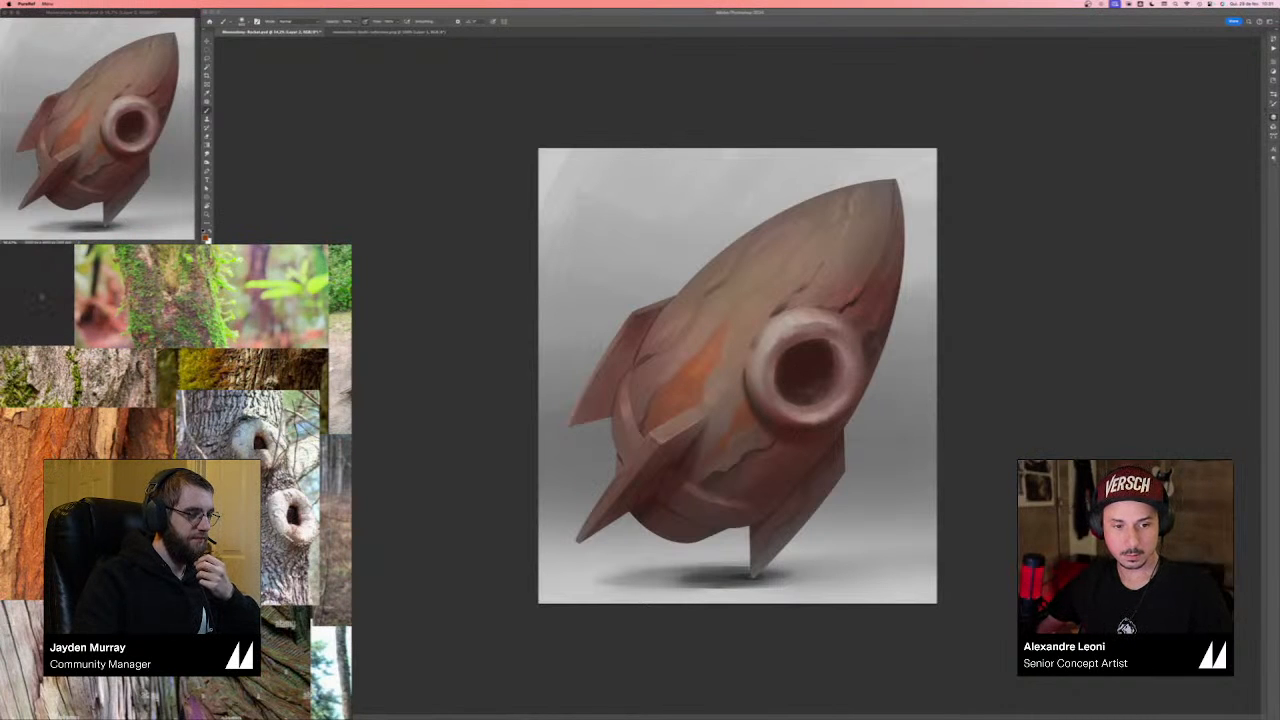
left_click_drag(40, 297, 132, 295)
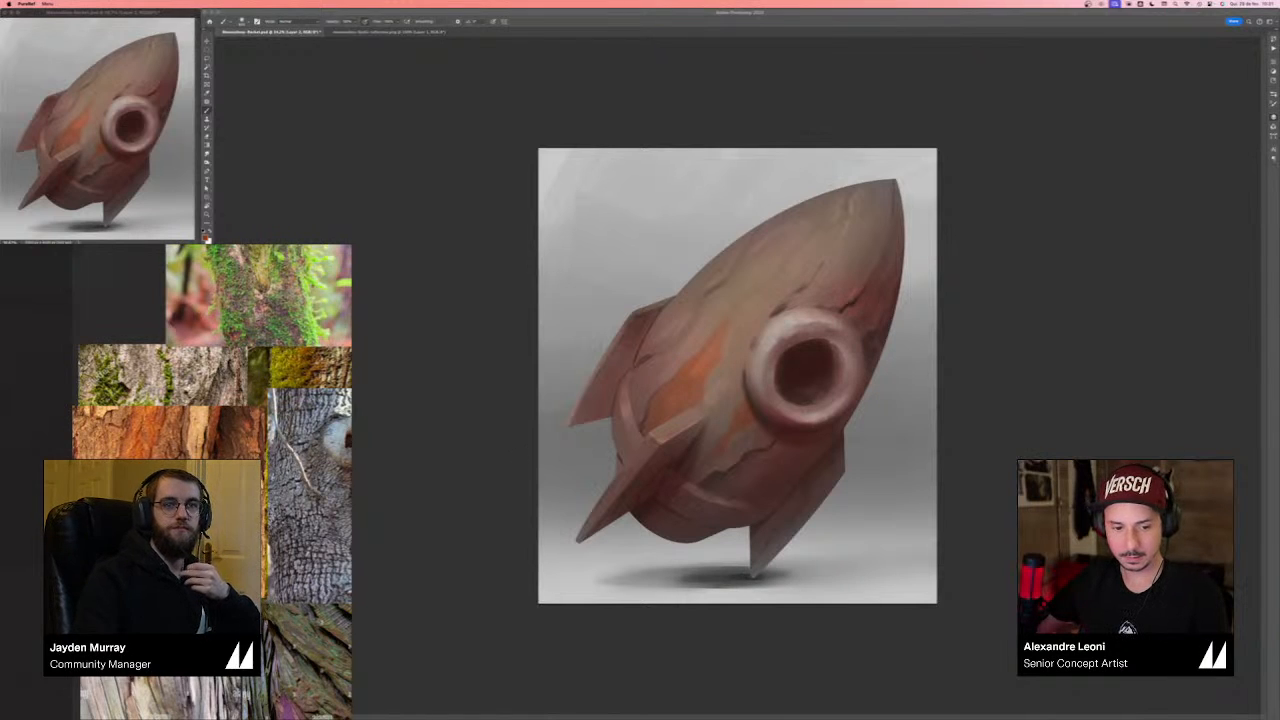
scroll(285, 478, "down", 3)
left_click_drag(181, 366, 103, 351)
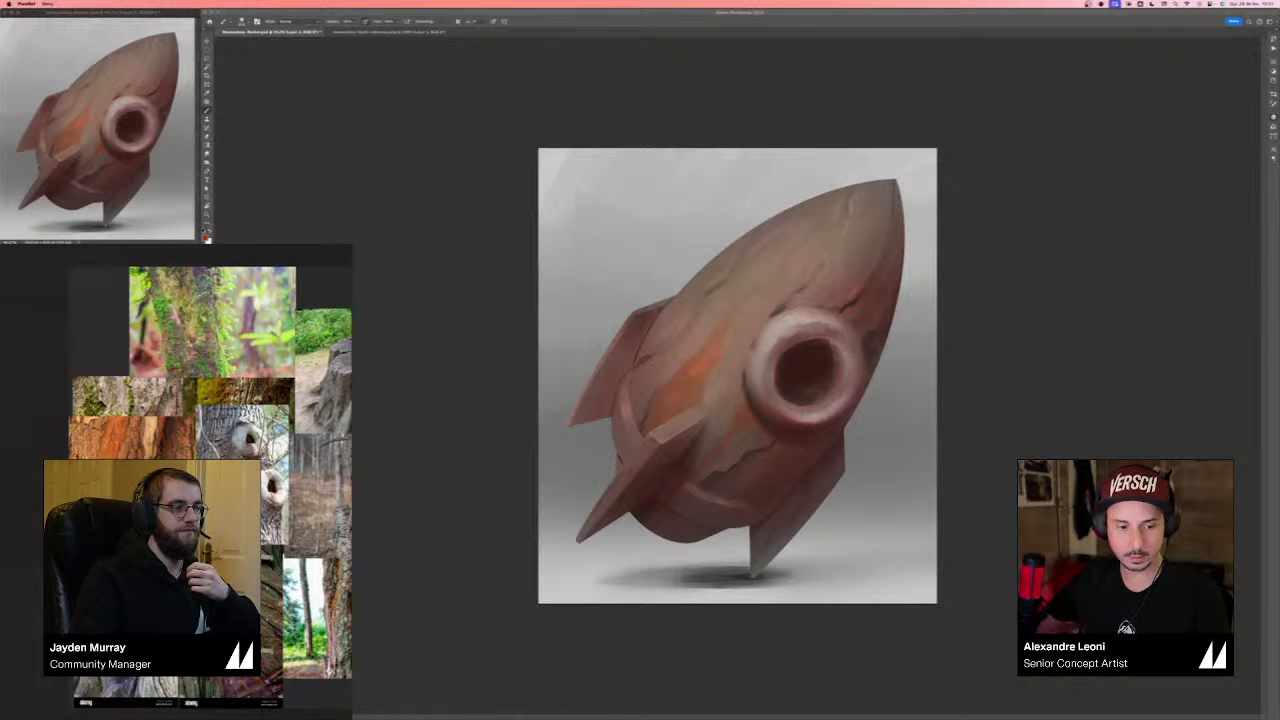
scroll(200, 480, "up", 2)
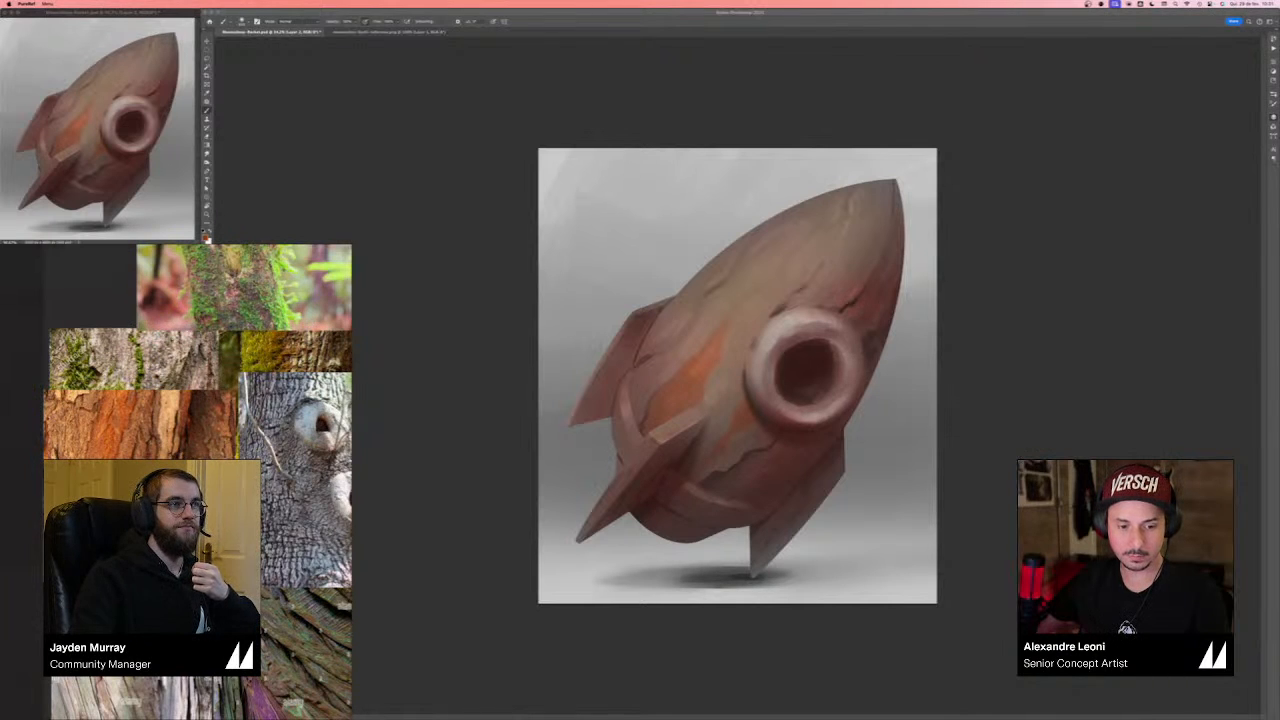
scroll(188, 482, "up", 1)
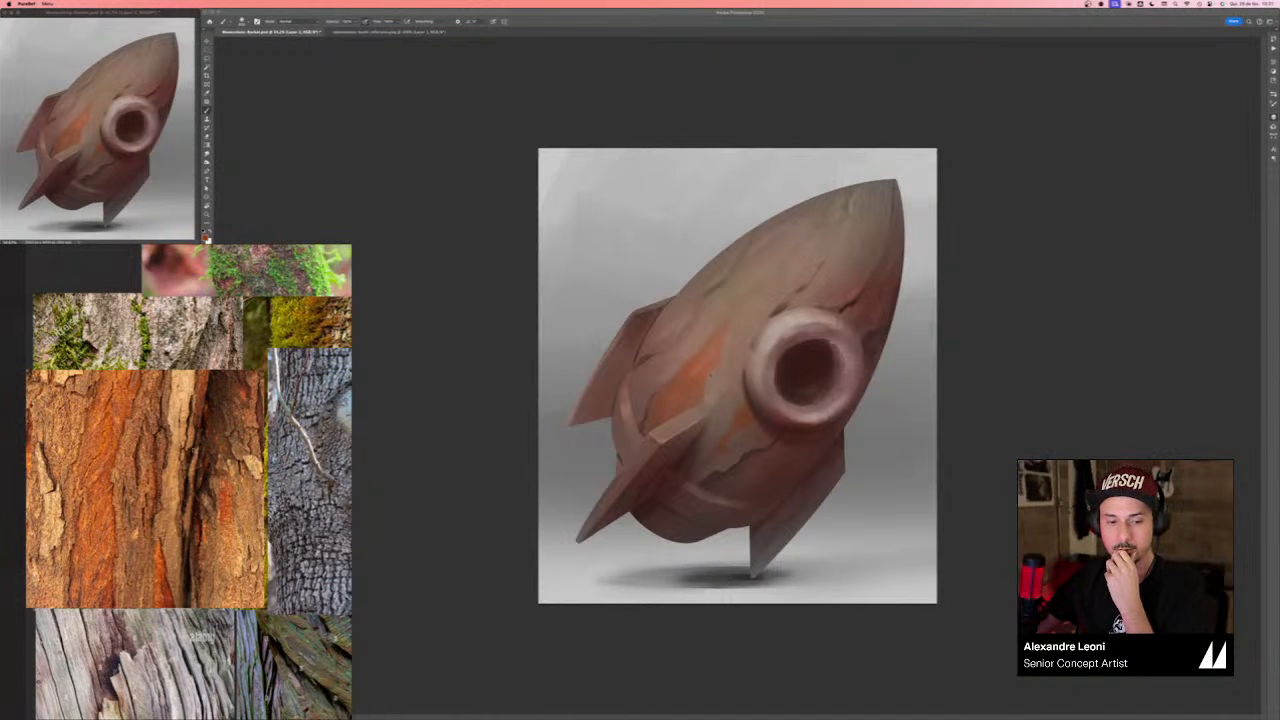
scroll(194, 448, "down", 6)
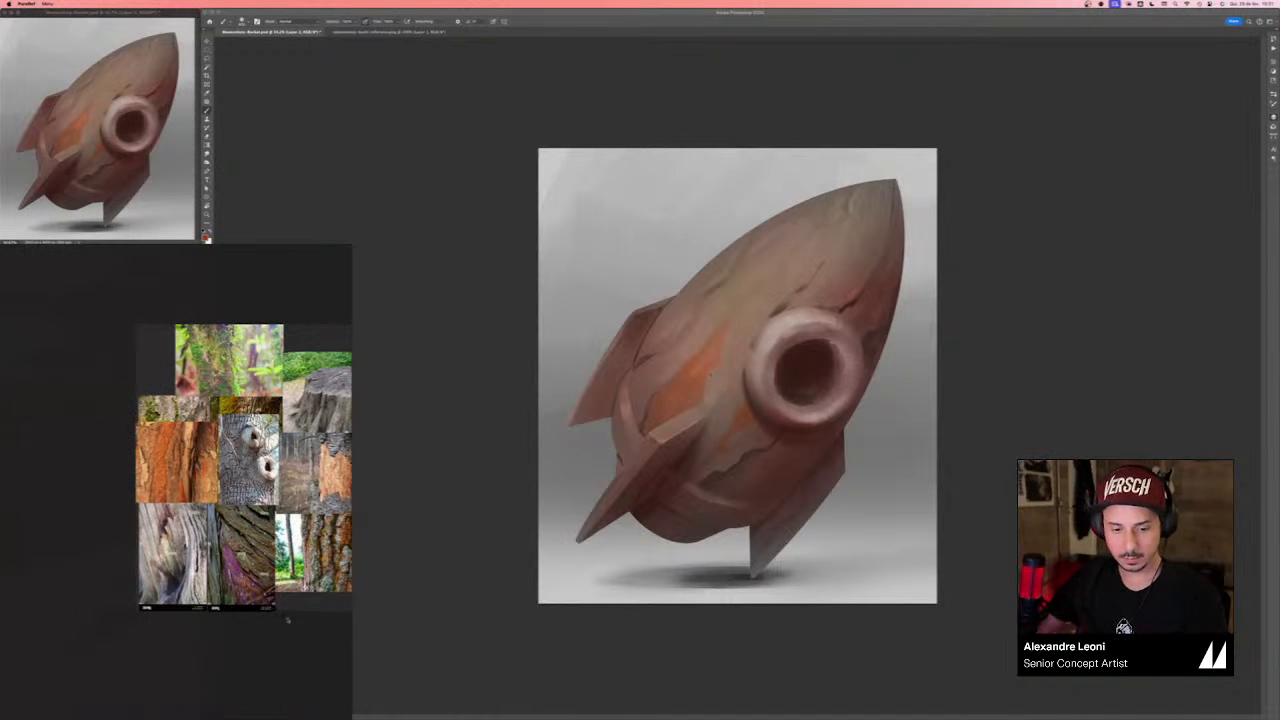
left_click_drag(287, 620, 206, 625)
scroll(100, 450, "up", 4)
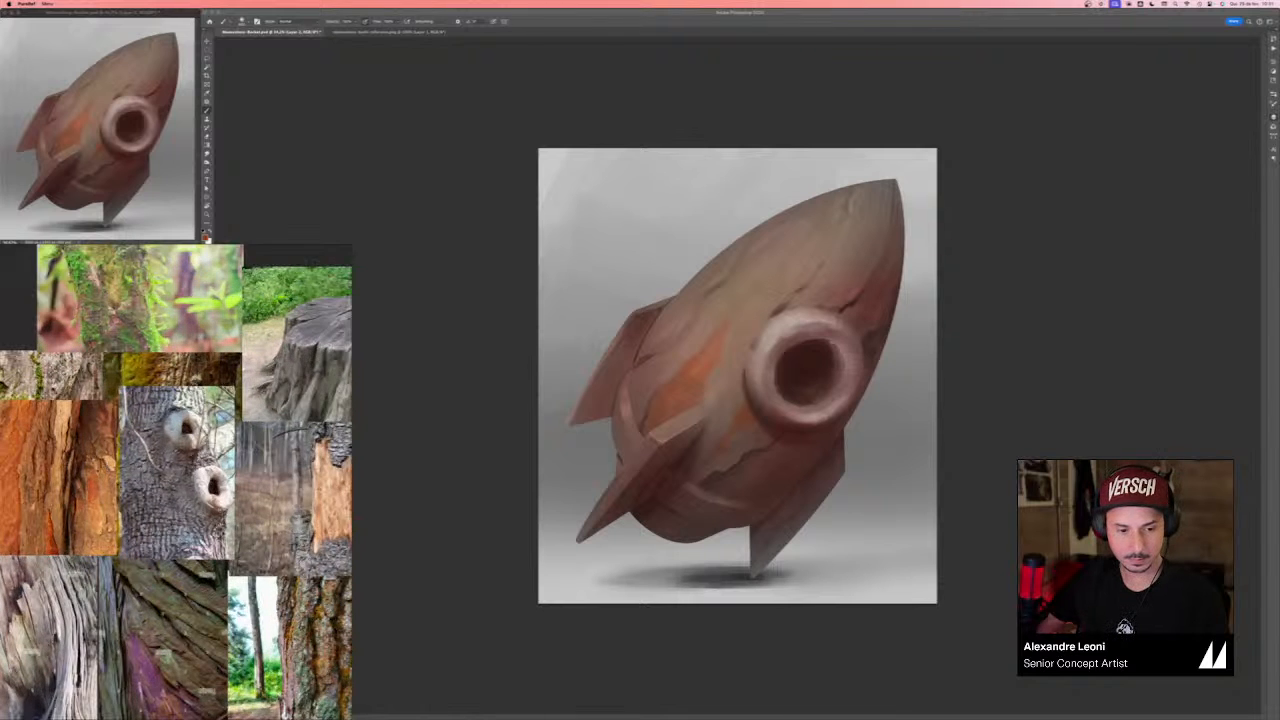
left_click(951, 354)
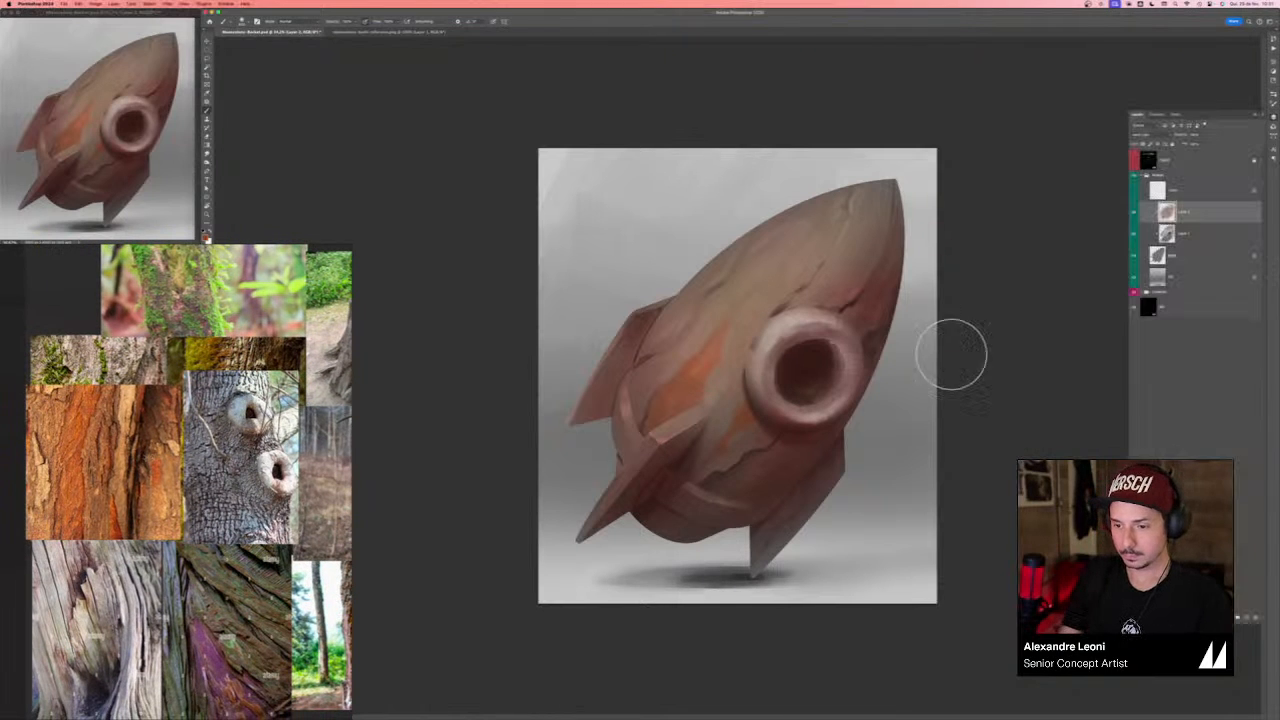
- Lasso an irregular bark strip between the orange patch and the porthole, shift the foreground hue, and tint the strip a pale ochre
key("l")
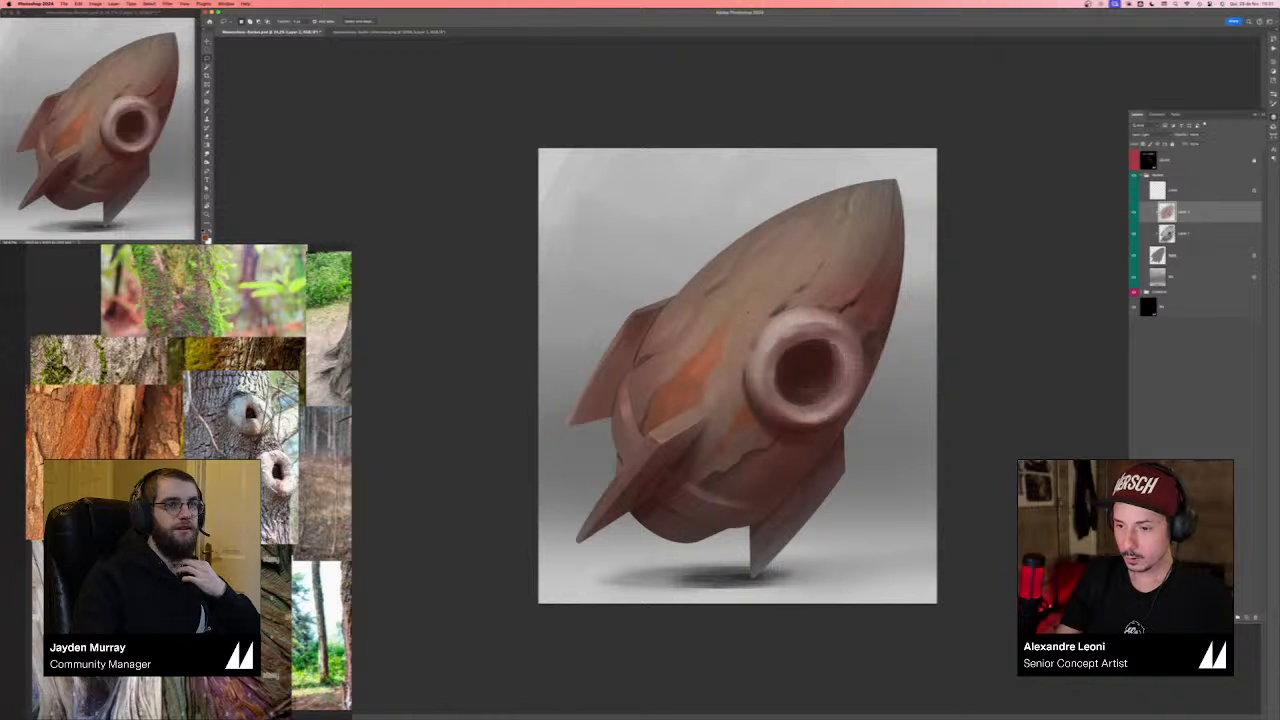
mouse_move(751, 306)
left_mouse_down()
mouse_move(730, 386)
mouse_move(800, 260)
left_mouse_up()
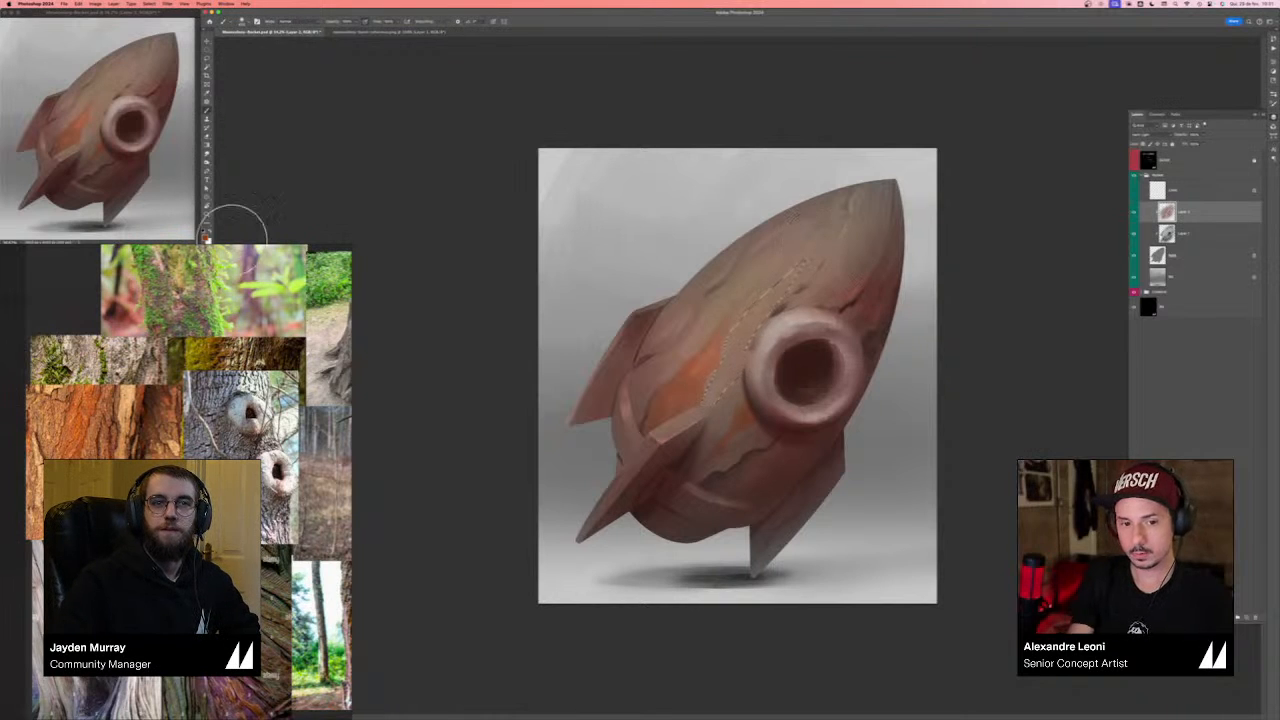
left_click(205, 235)
left_click(753, 345)
left_click(788, 288)
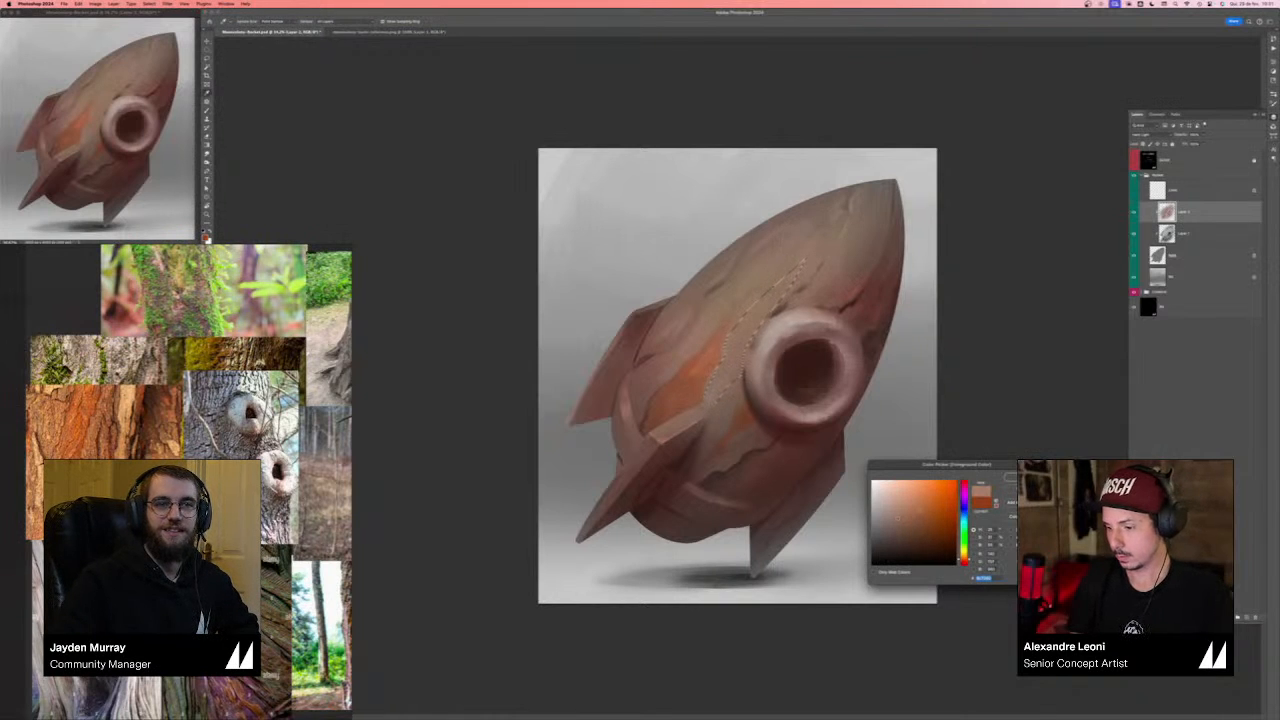
left_click(964, 557)
key("Return")
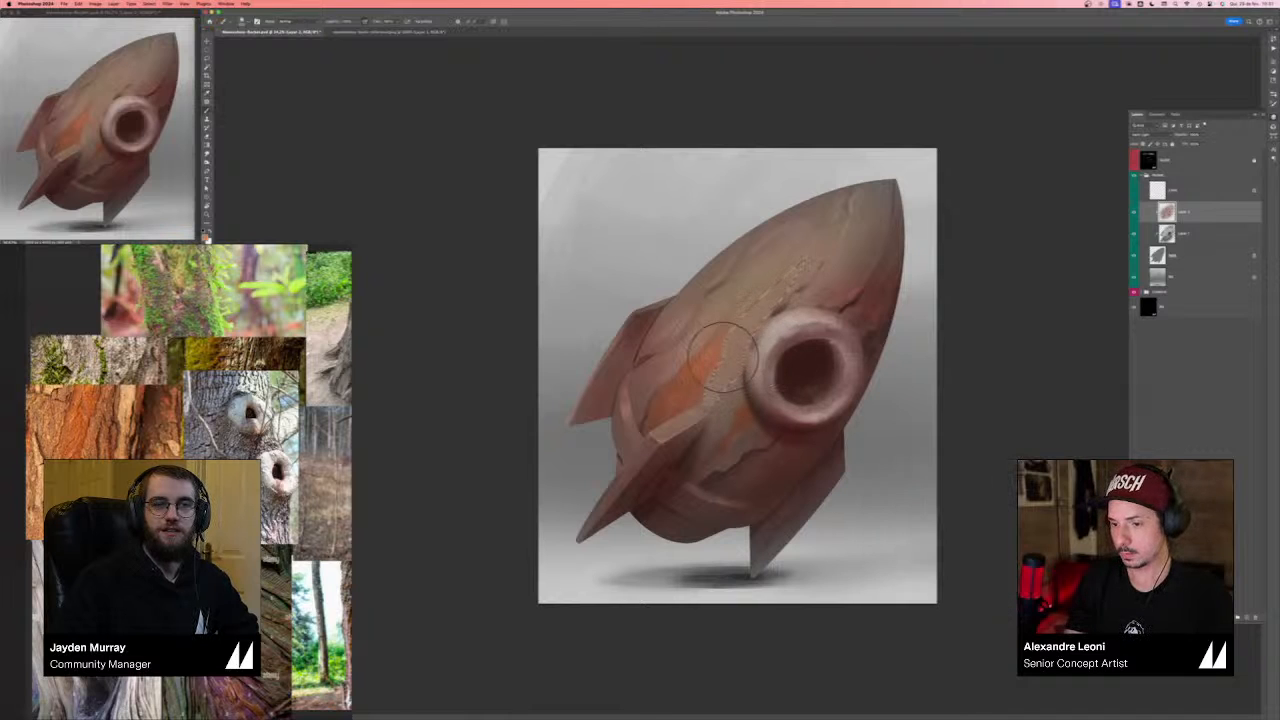
left_click_drag(726, 356, 780, 288)
key("super+z")
key("ctrl+z")
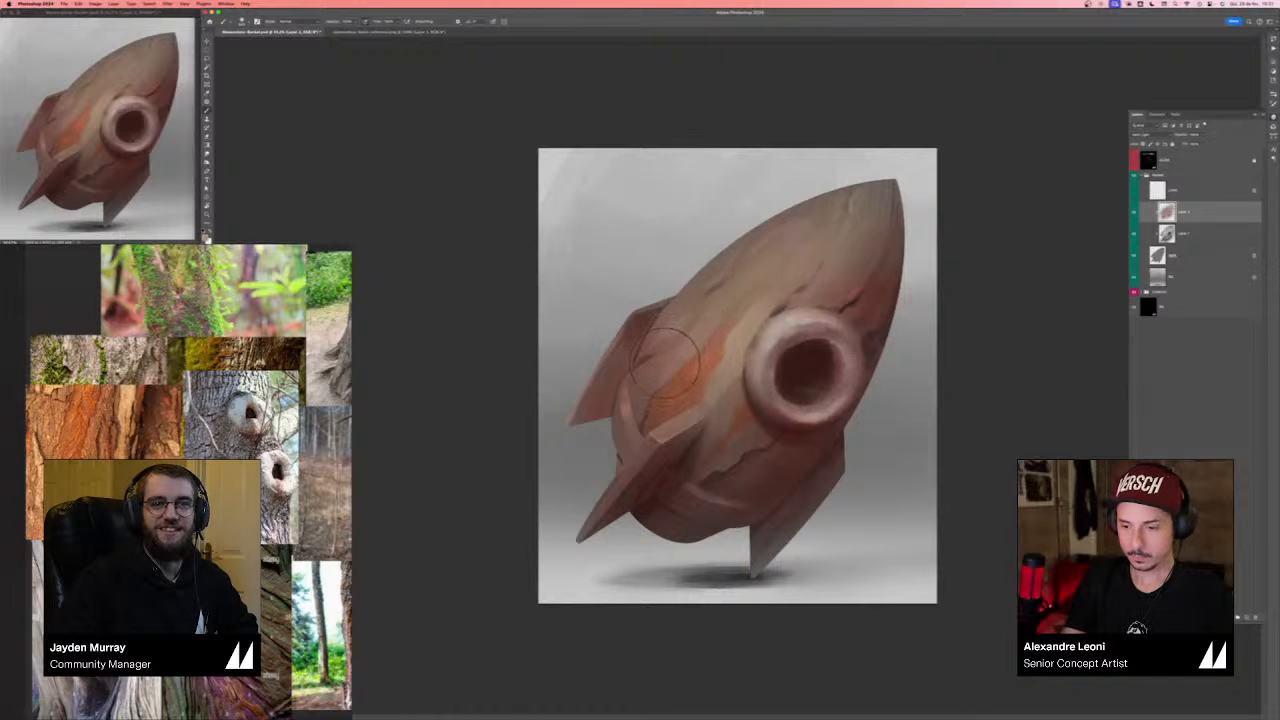
- Lasso a thin, jagged bark strip on the hull between the orange patch and the rear fin, and tint it with the brush
key("l")
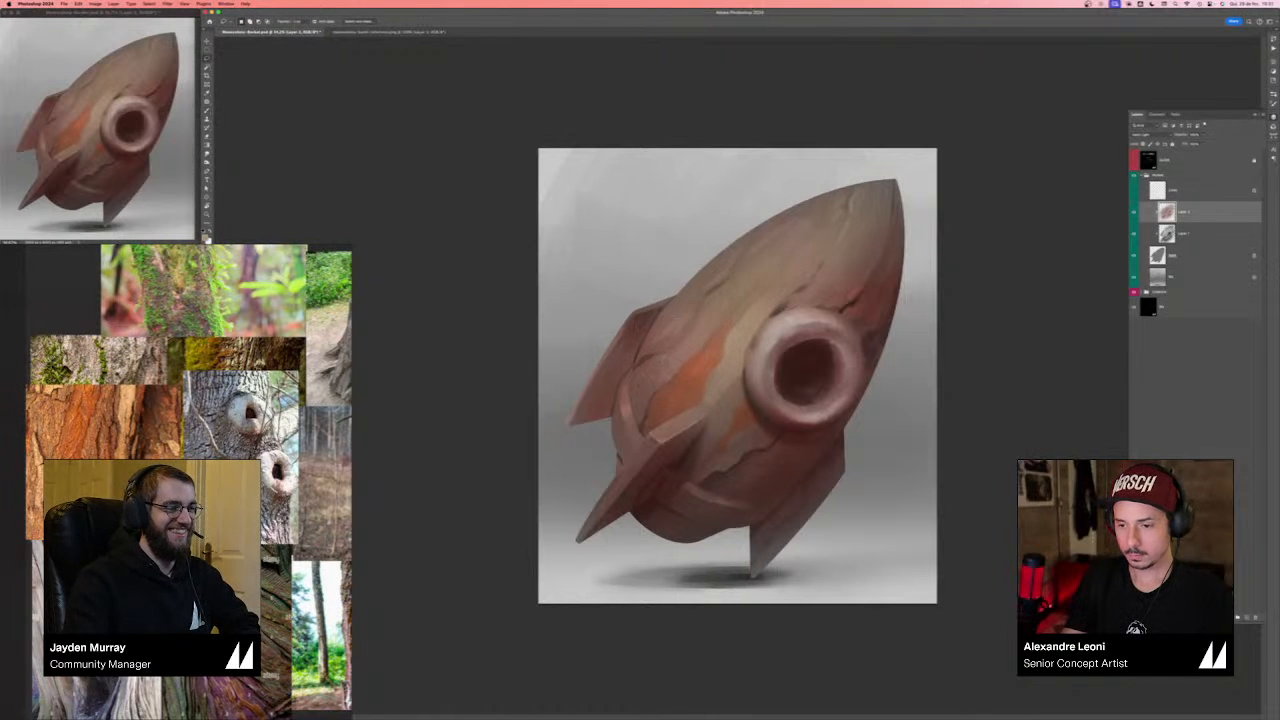
left_click_drag(667, 371, 642, 399)
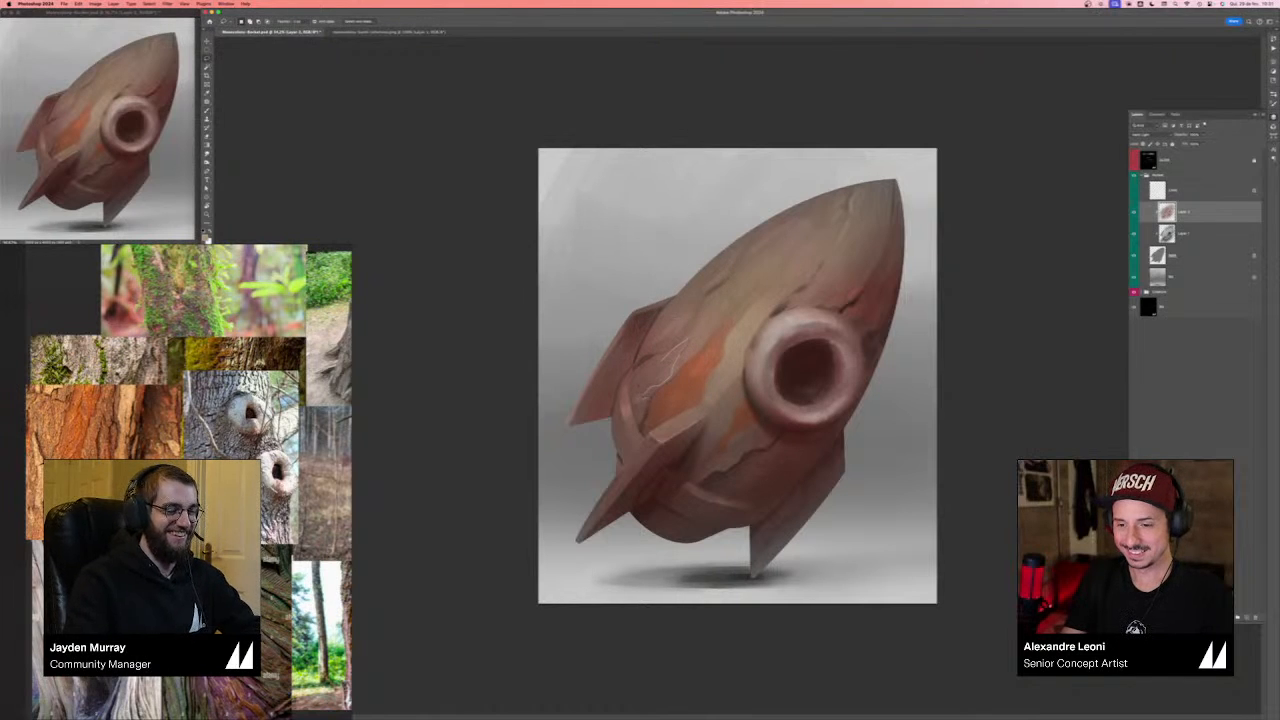
key("b")
left_click_drag(683, 350, 655, 376)
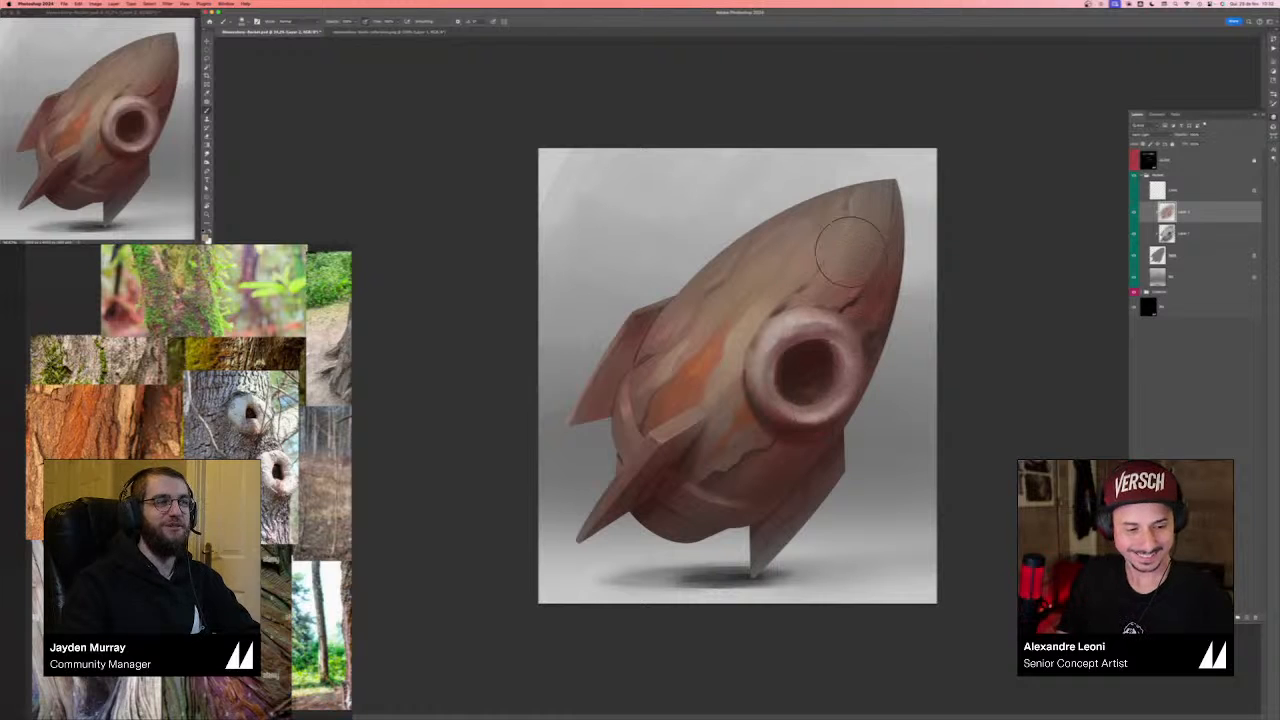
- Lasso a bark patch on the hull just above the porthole, tint it orange, and clear the selection
key("l")
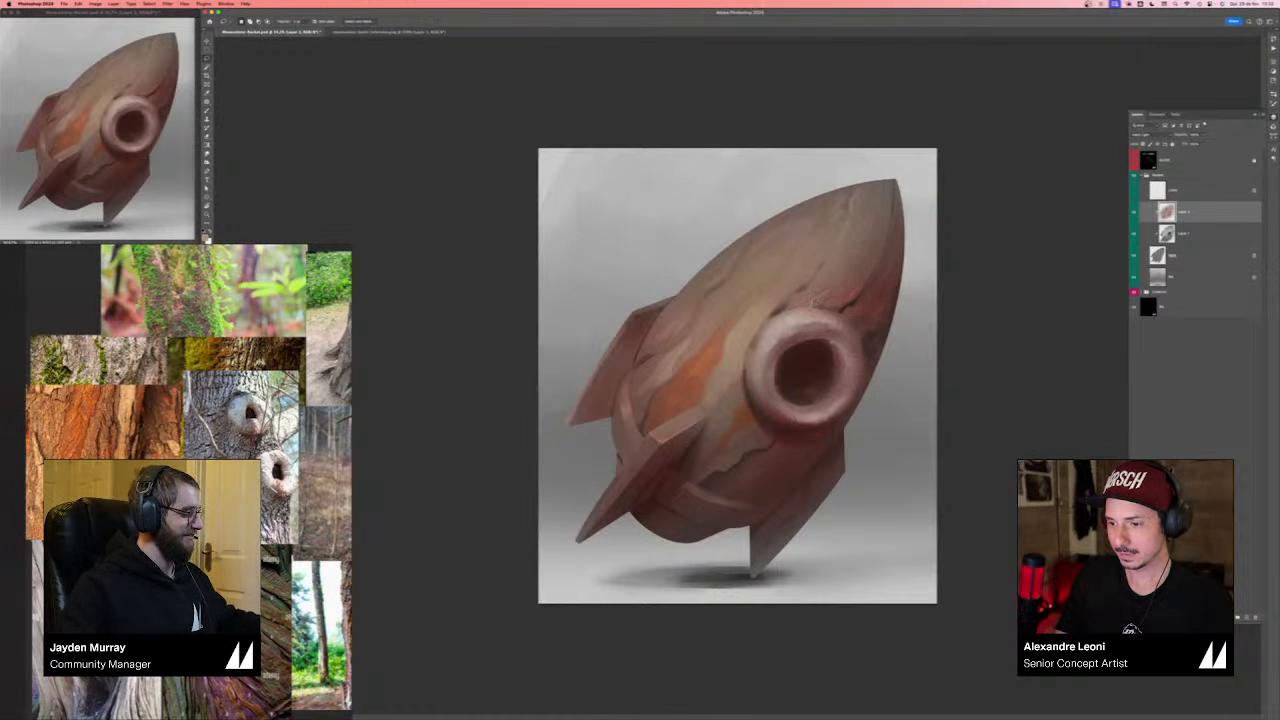
key("b")
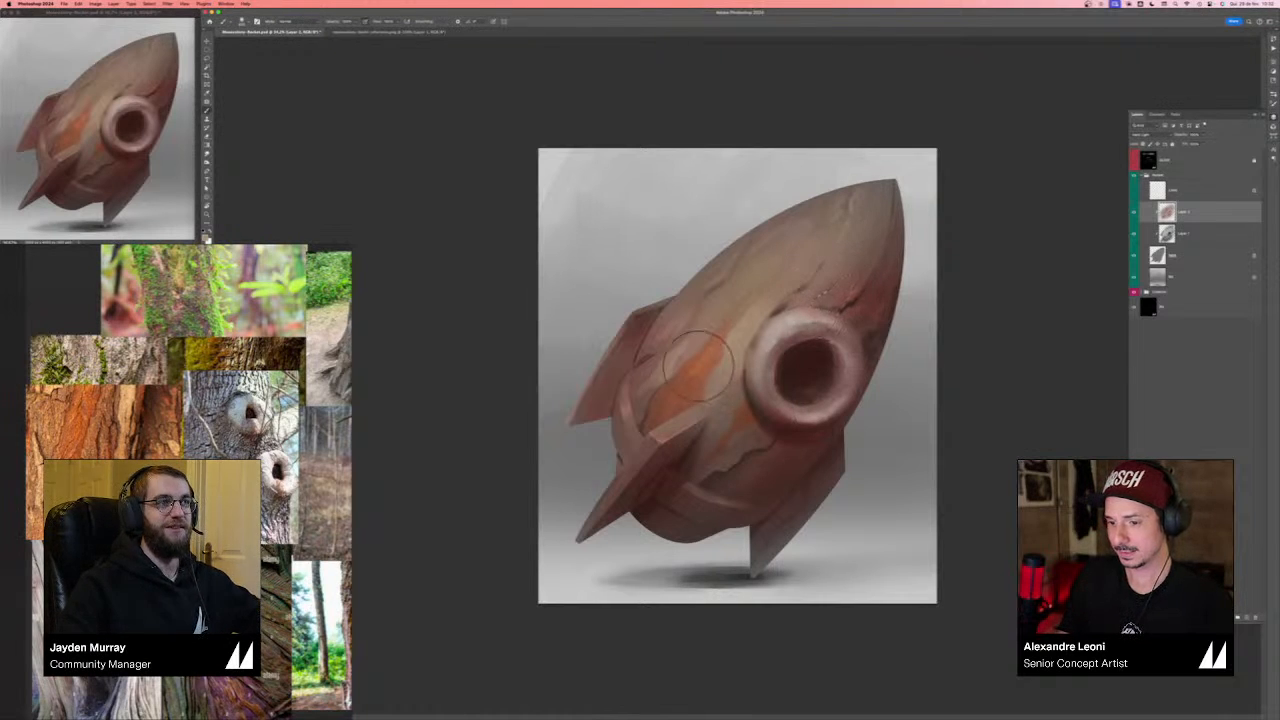
mouse_move(698, 366)
left_mouse_down()
mouse_move(688, 369)
mouse_move(697, 356)
left_mouse_up()
mouse_move(851, 294)
left_mouse_down()
mouse_move(837, 291)
mouse_move(872, 268)
left_mouse_up()
key("super+d")
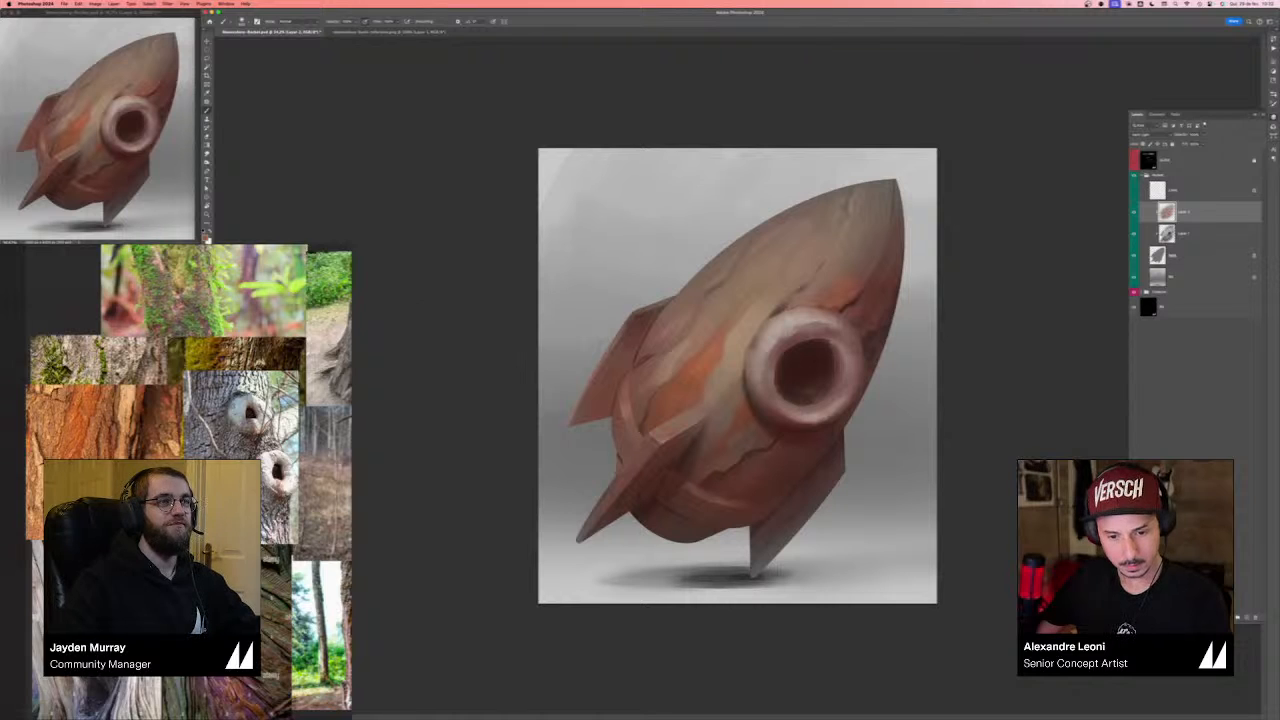
- Examine the log, tree stump and bark references in PureRef, then return to the rocket painting in Photoshop
scroll(230, 467, "down", 4)
left_click(308, 631)
left_click_drag(308, 631, 163, 627)
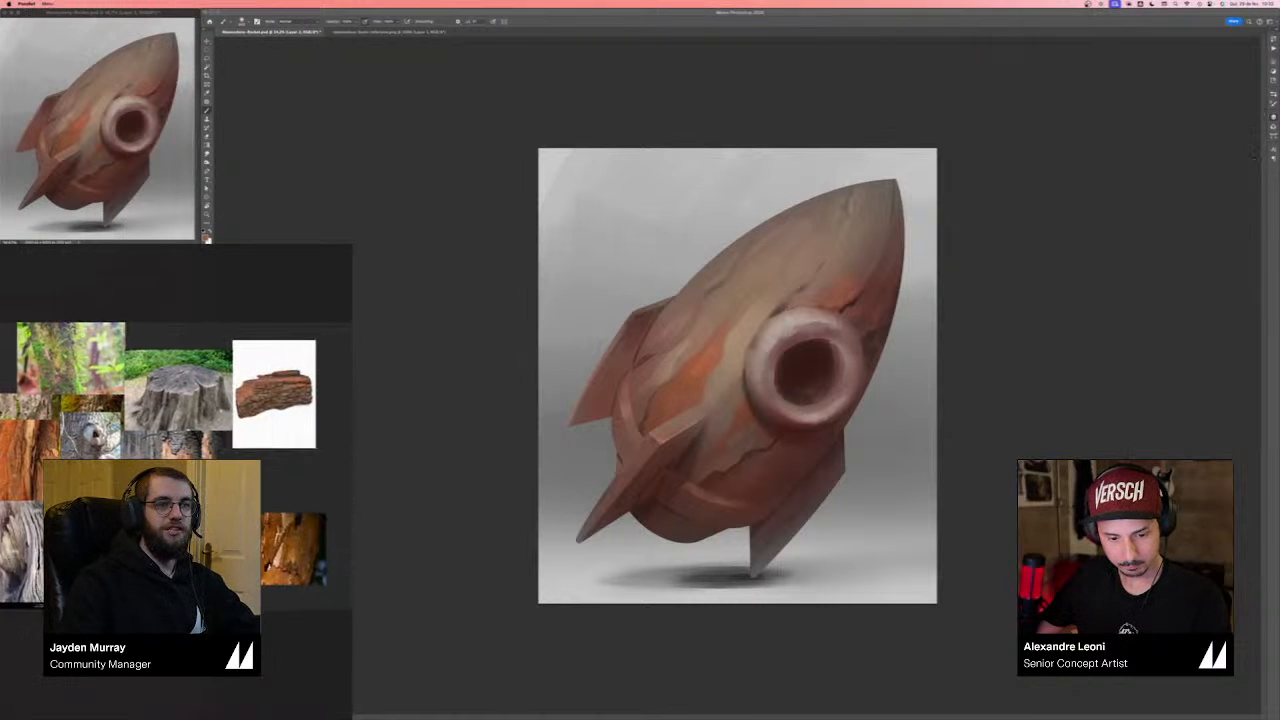
left_click_drag(242, 622, 309, 614)
mouse_move(179, 505)
left_mouse_down()
mouse_move(242, 517)
mouse_move(240, 535)
mouse_move(243, 507)
left_mouse_up()
scroll(242, 517, "up", 2)
scroll(232, 498, "up", 2)
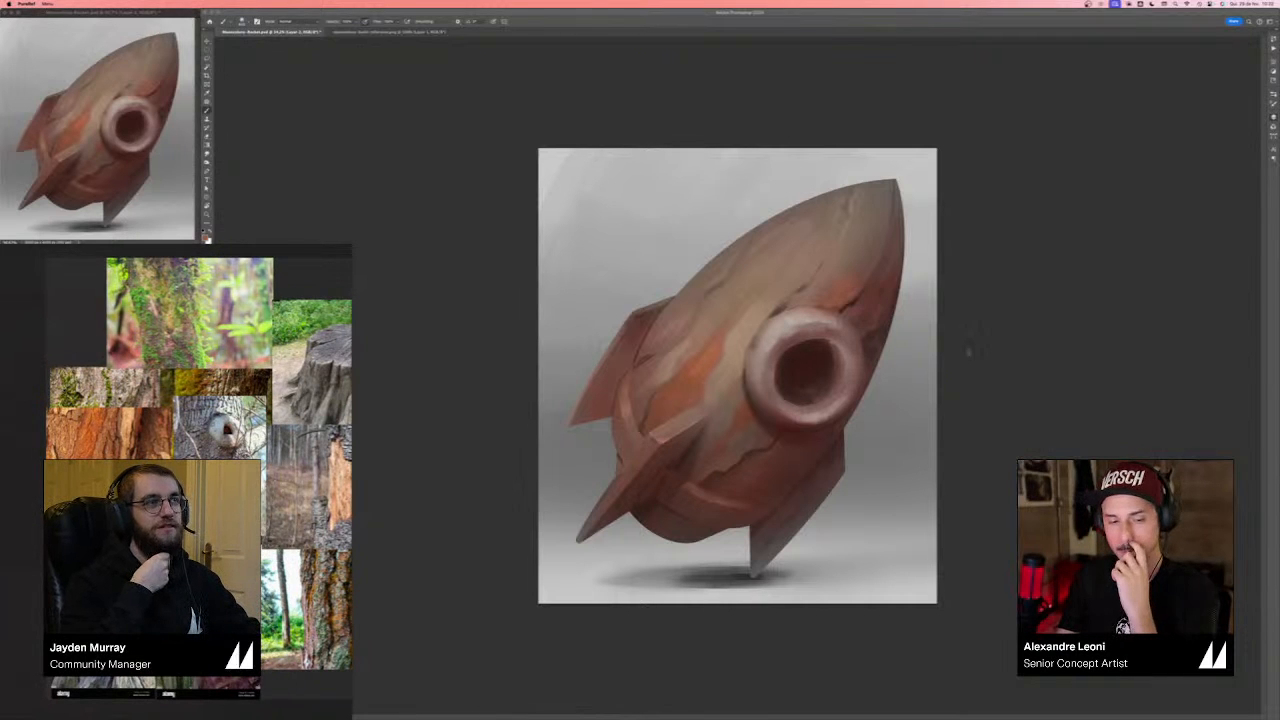
left_click(969, 354)
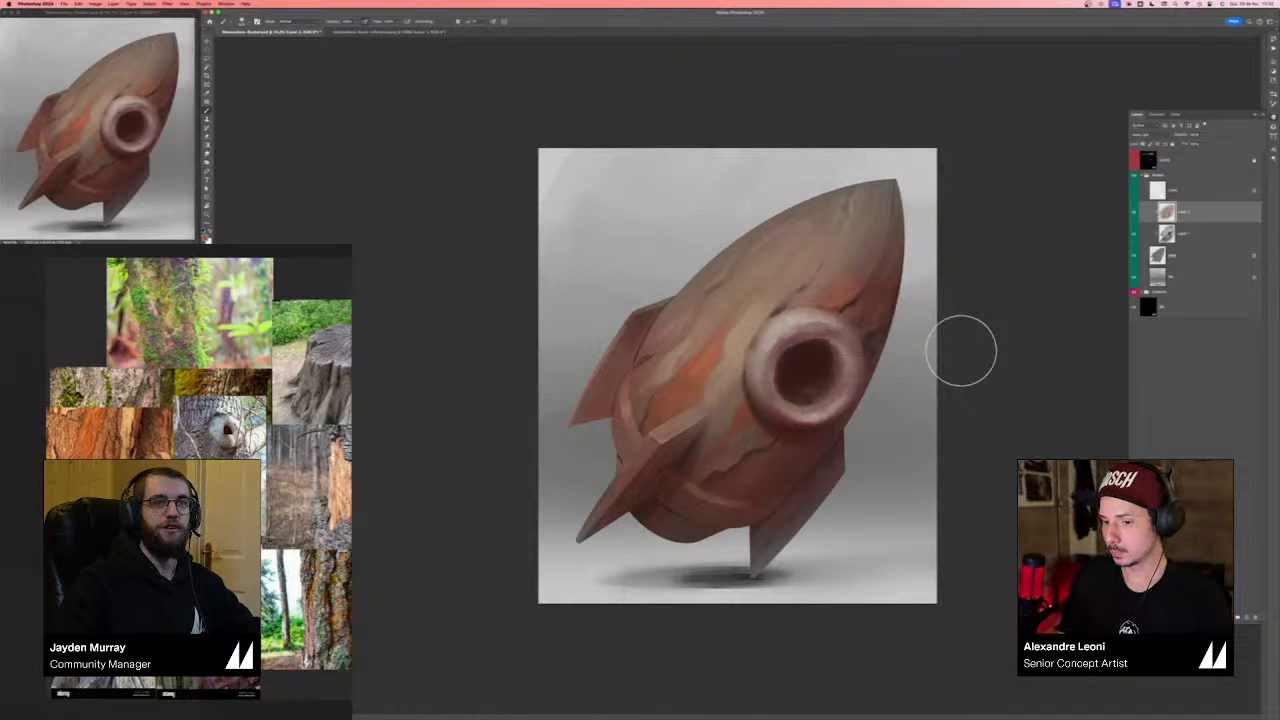
- Add a new layer above the clipped colour layer and switch to the first brush preset in the open brush folder
left_click(1244, 617)
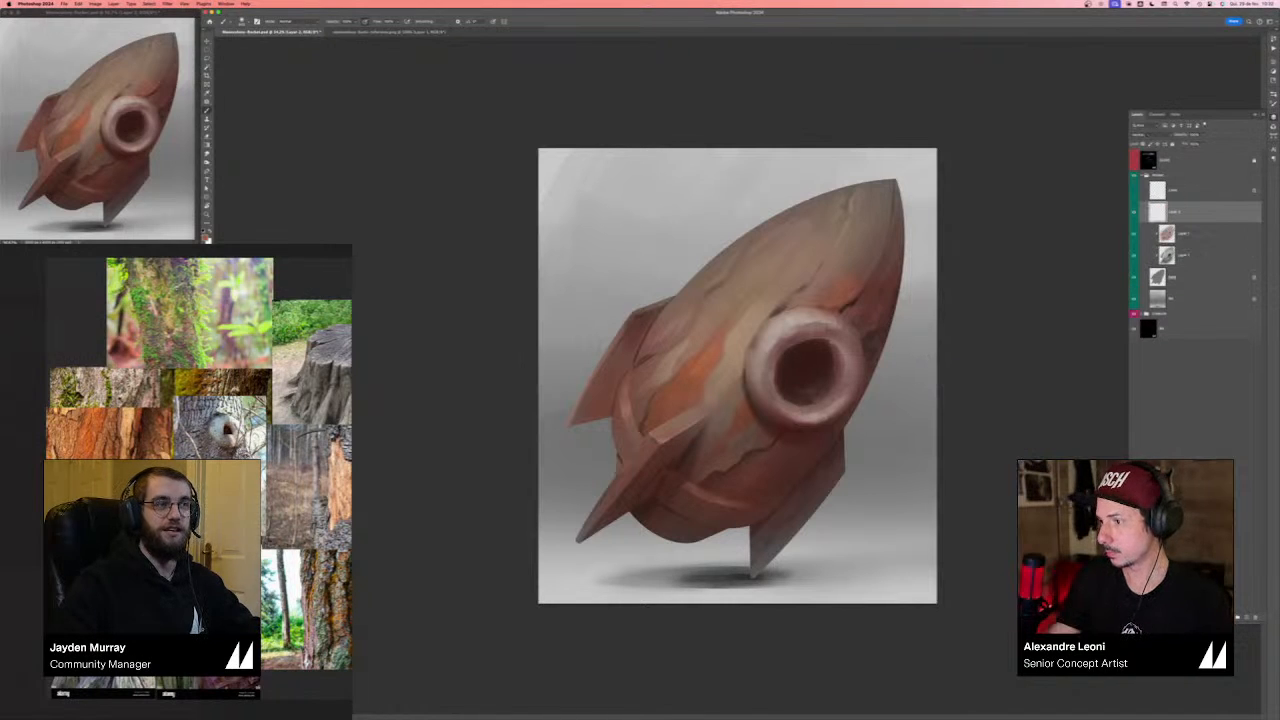
key("F7")
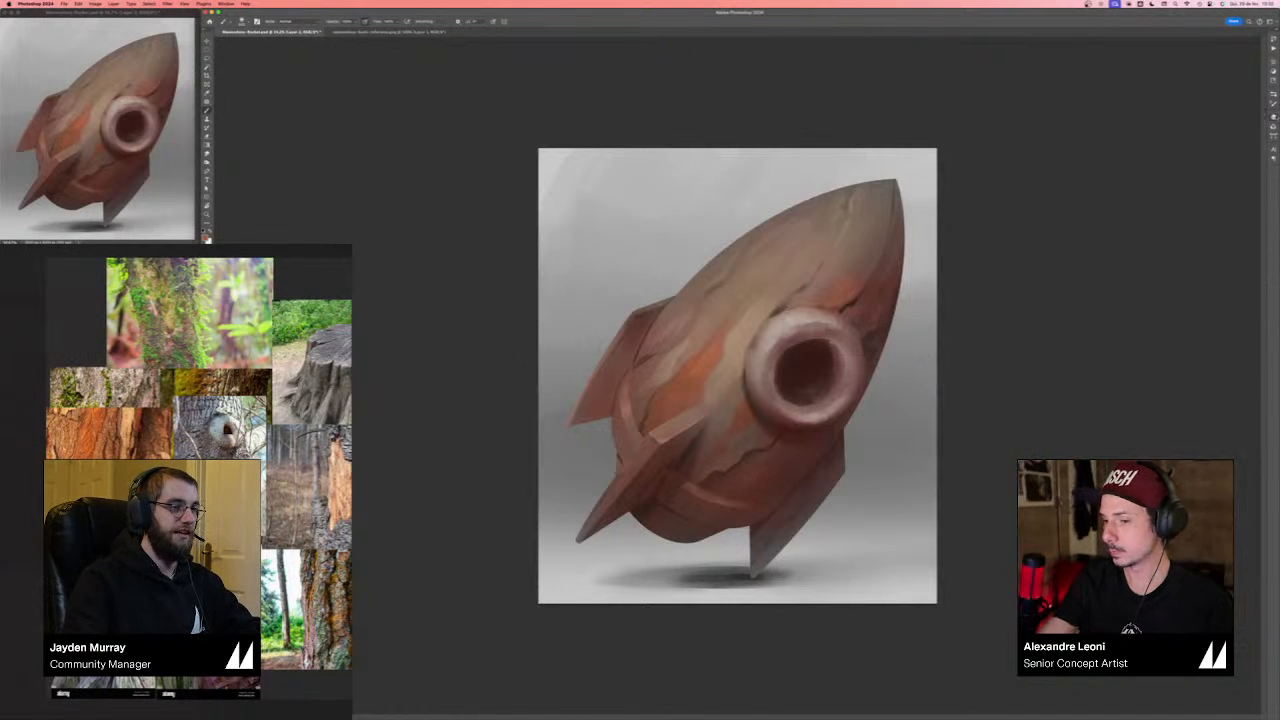
key("F7")
key("F5")
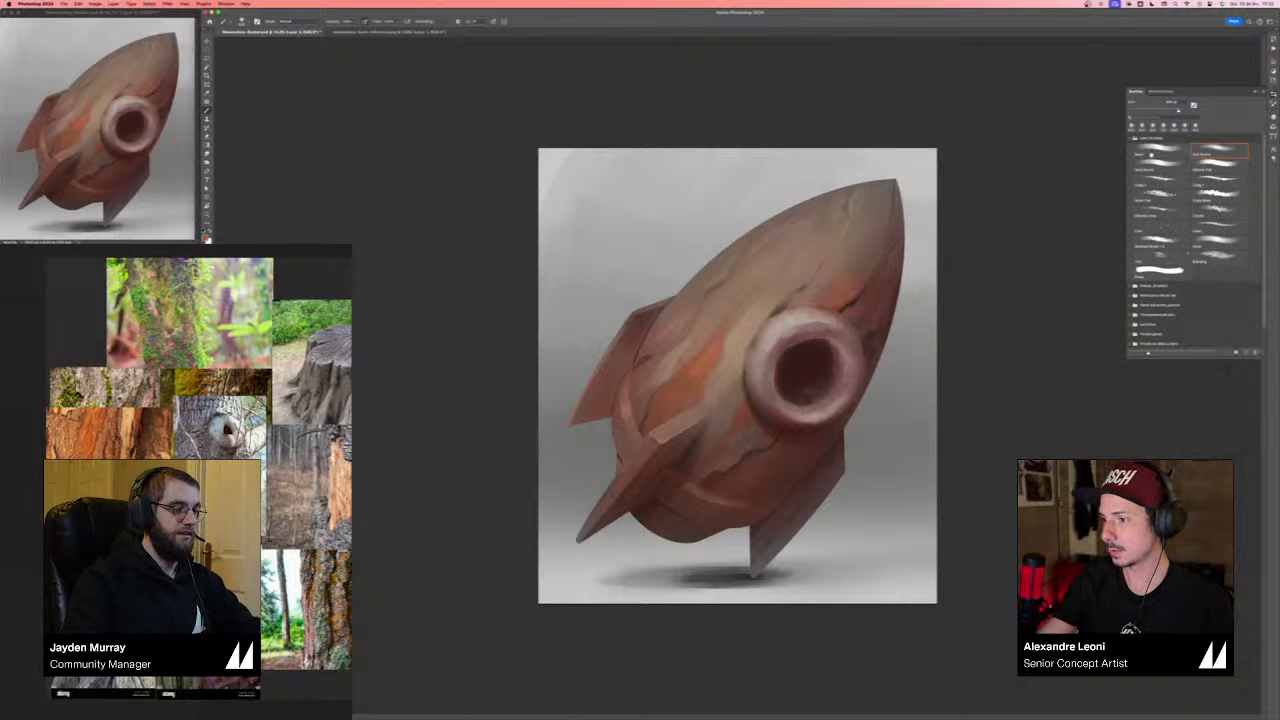
left_click(1151, 154)
key("F5")
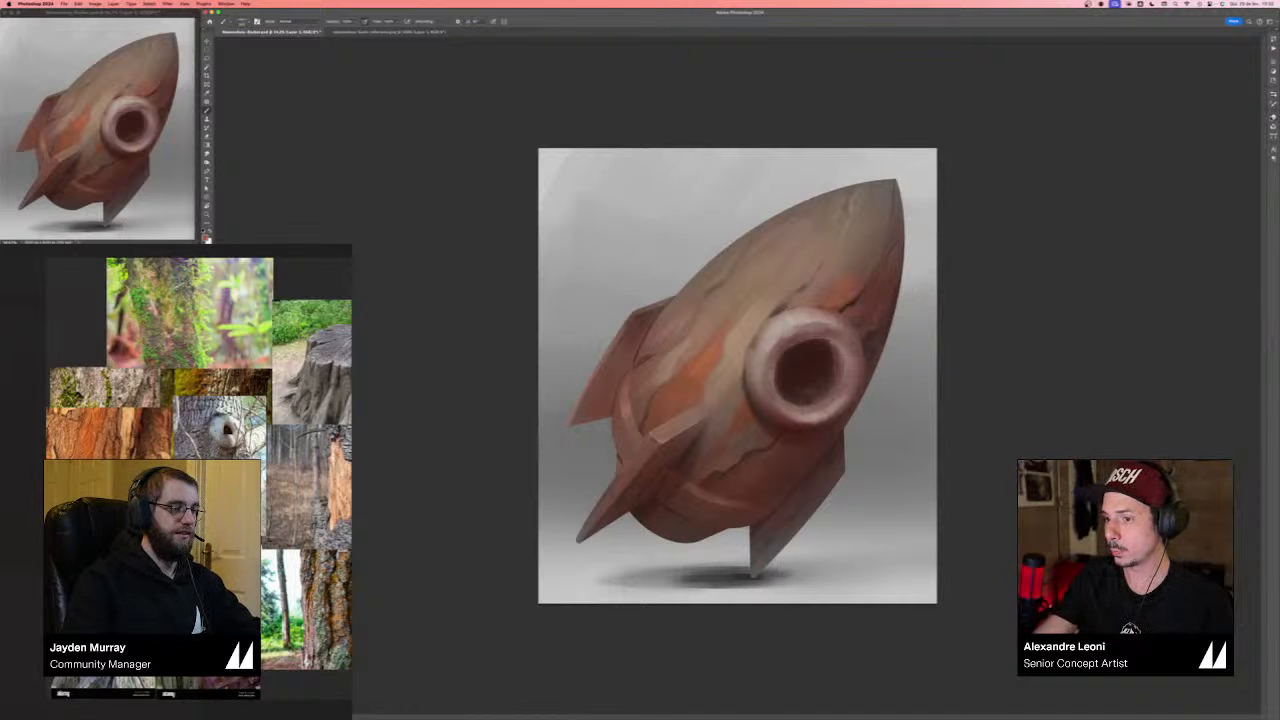
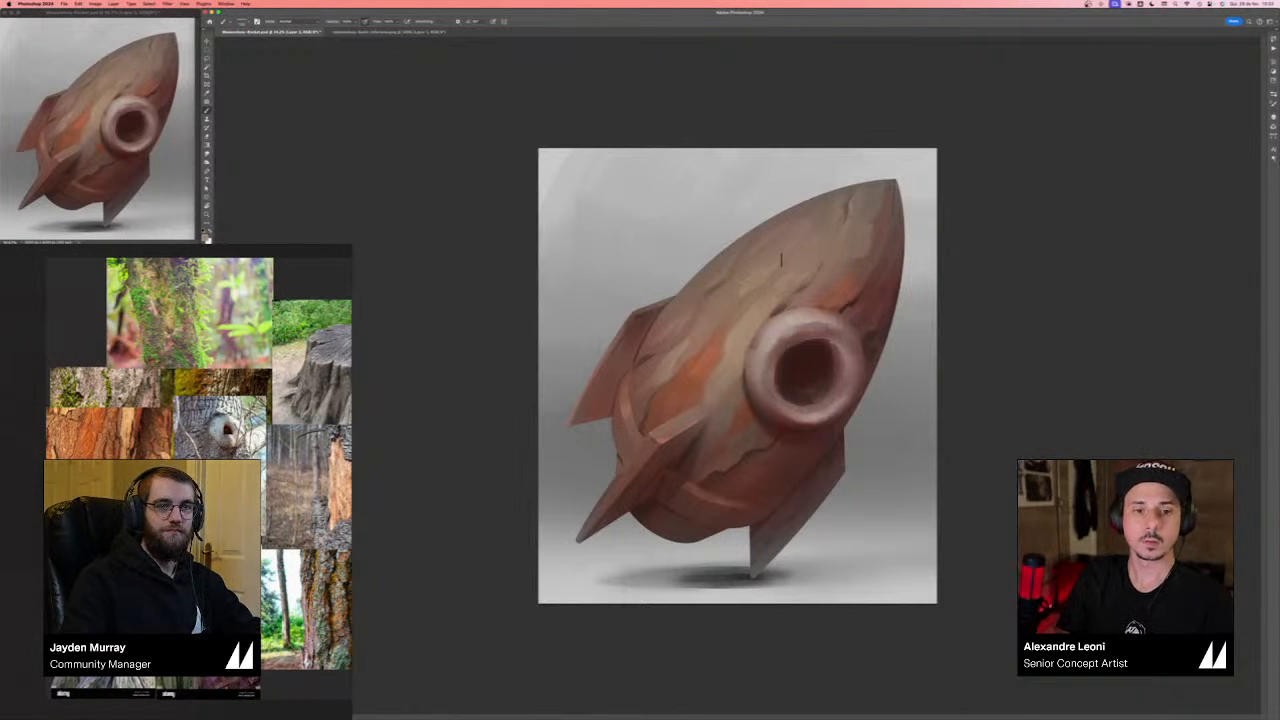
- Sample the orange-brown of the hull's bark patch as the foreground colour and paint bark detail over the hull with the brush
left_click(680, 381, "alt")
key("n")
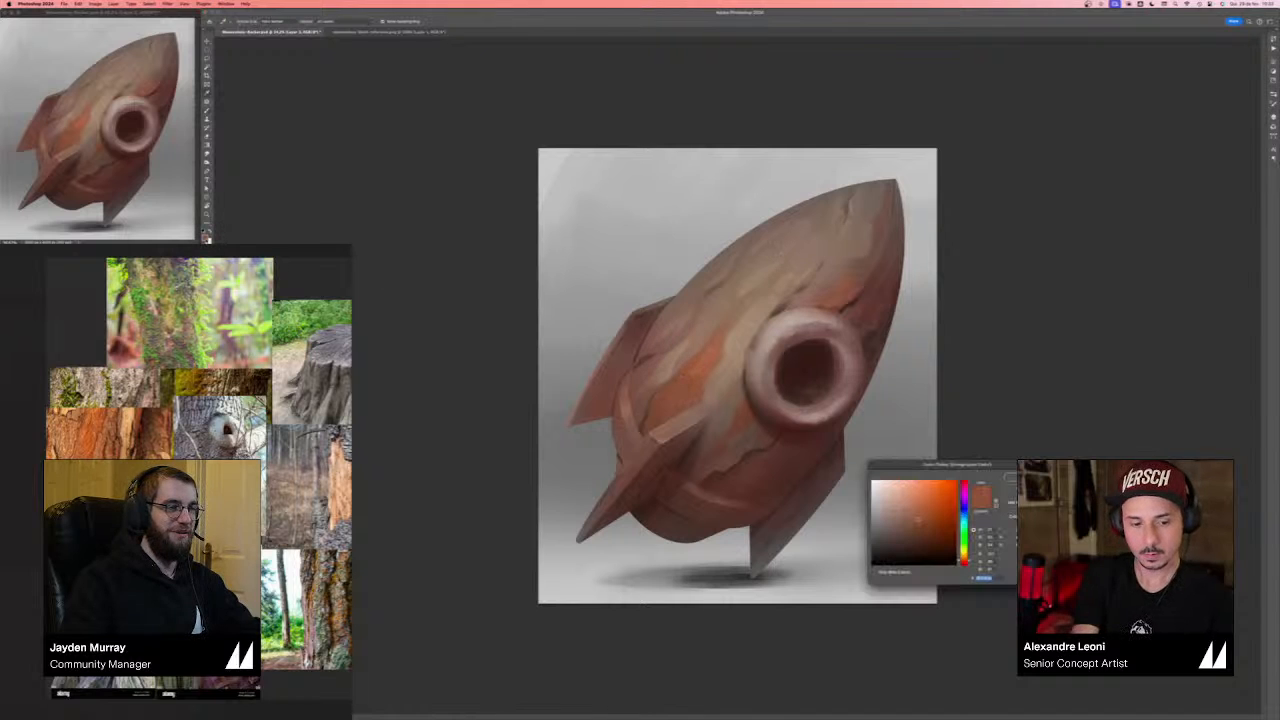
key("Return")
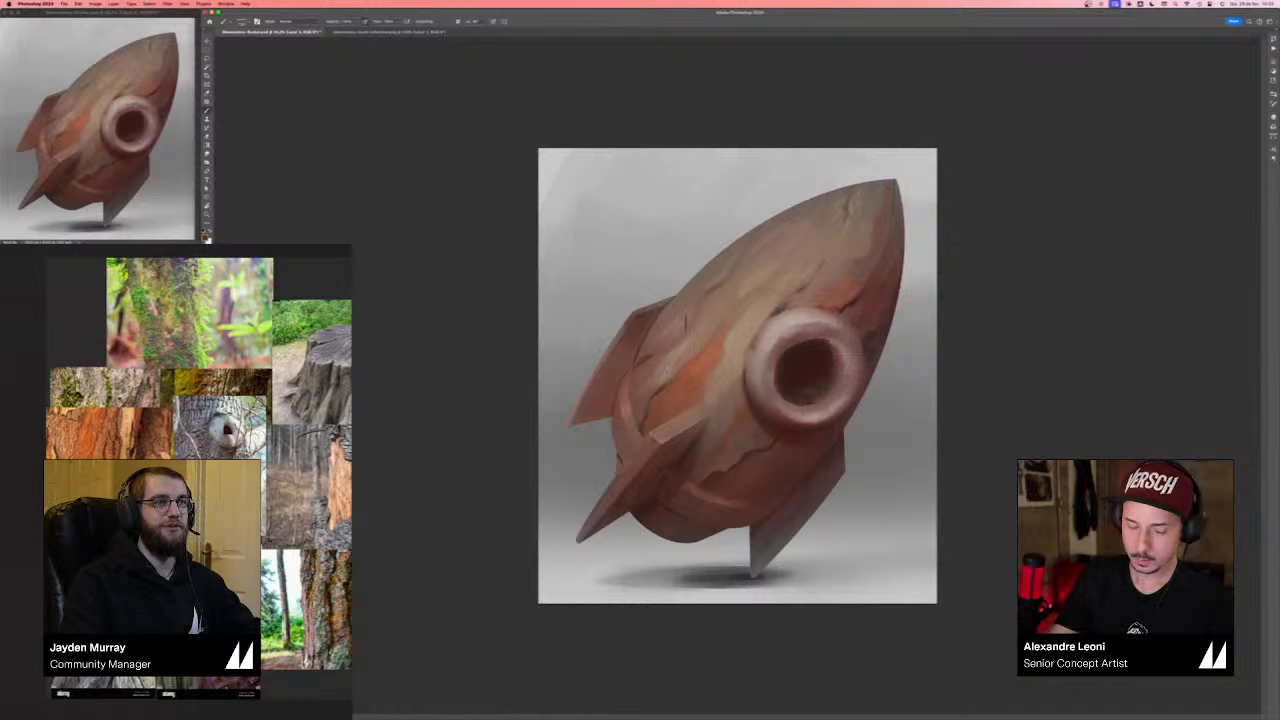
key("p")
key("b")
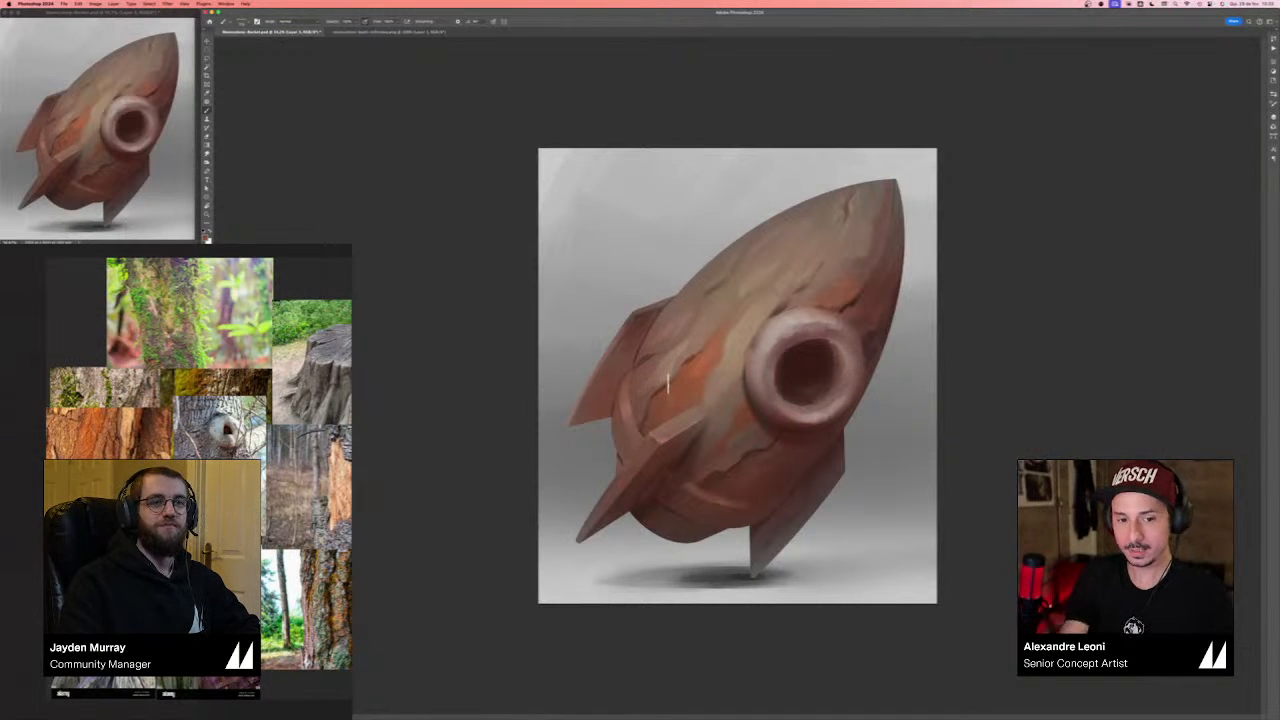
- Stamp the visible rocket painting into a new merged layer and desaturate that layer fully
left_click(206, 236)
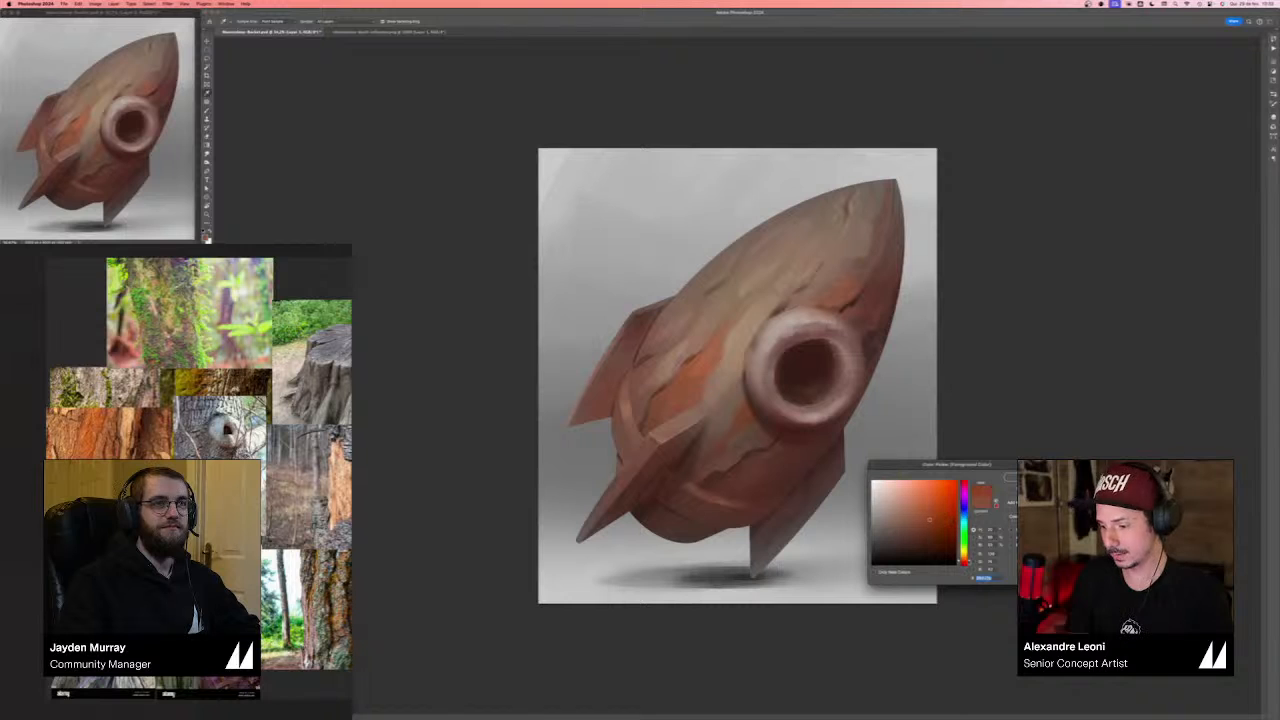
key("Return")
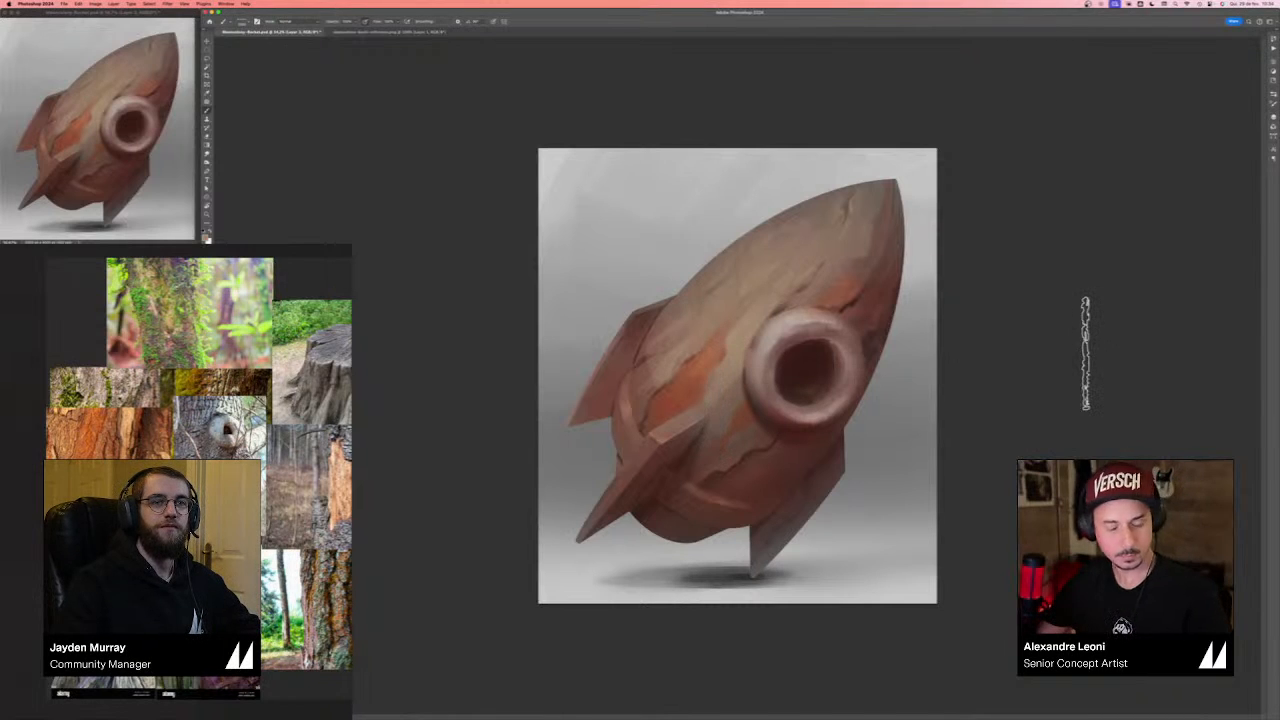
left_click(1273, 118)
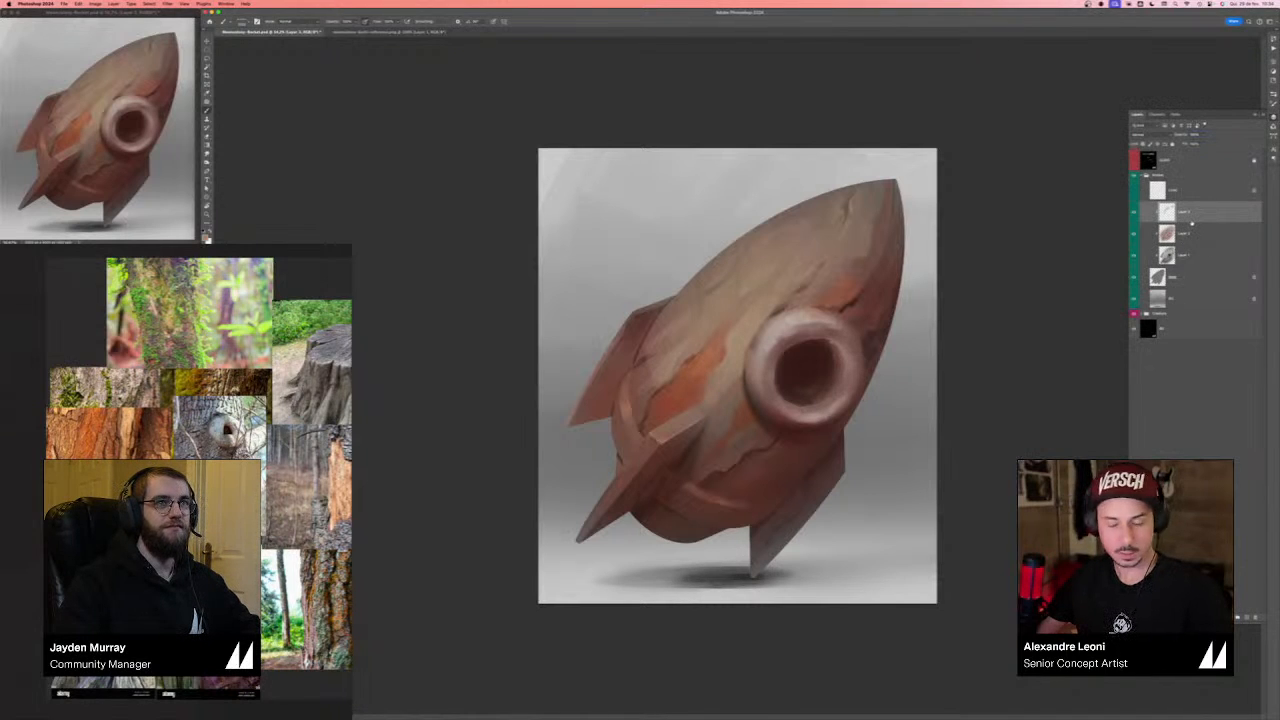
key("alt+shift+super+e")
key("super+u")
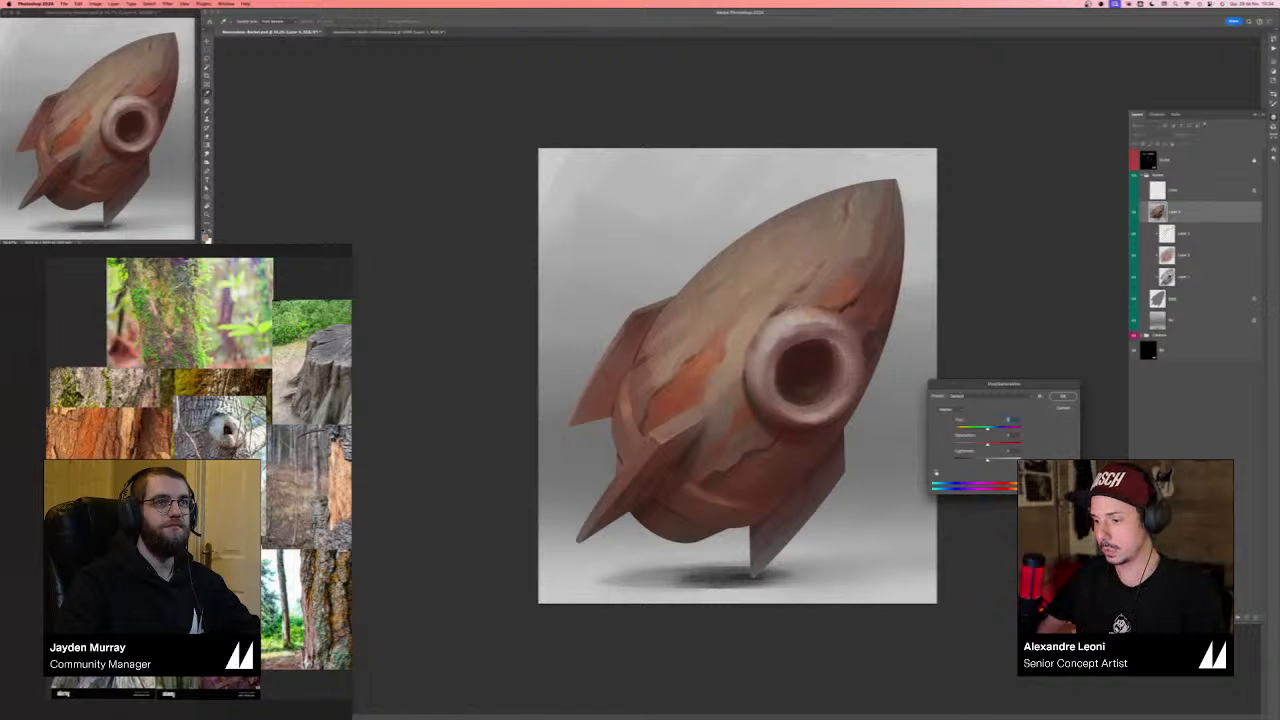
left_click_drag(986, 445, 926, 440)
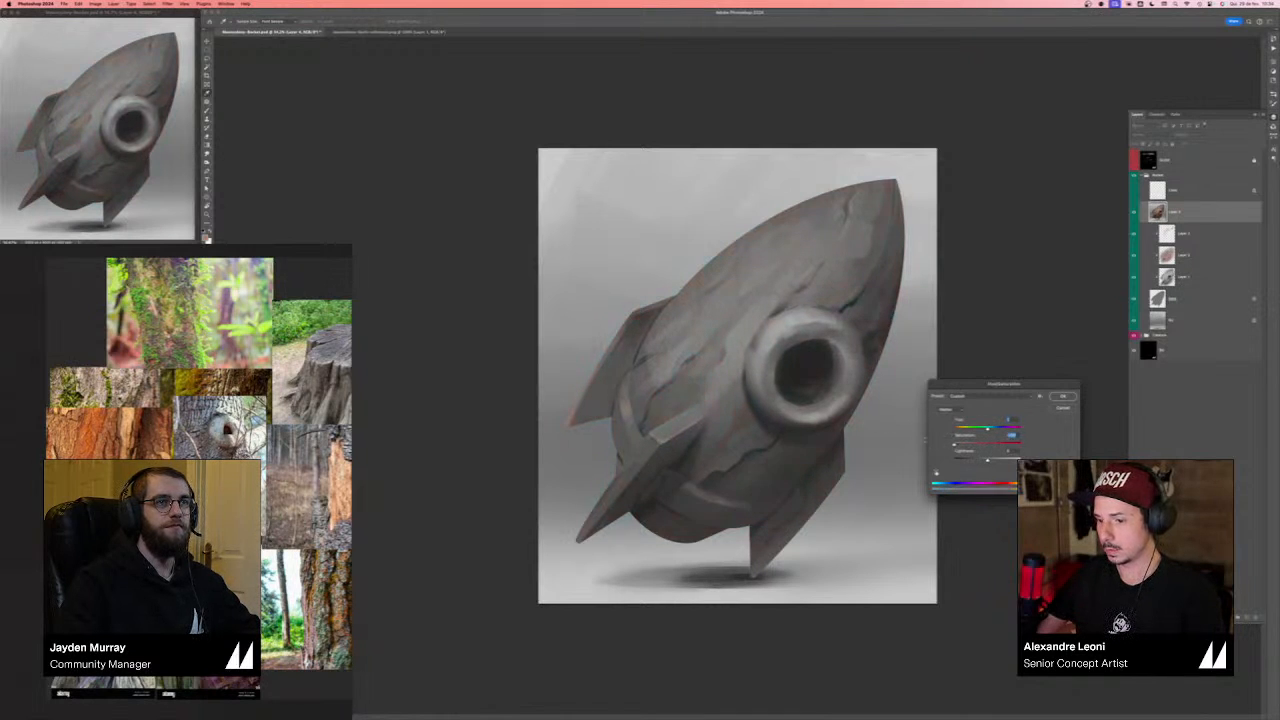
key("Return")
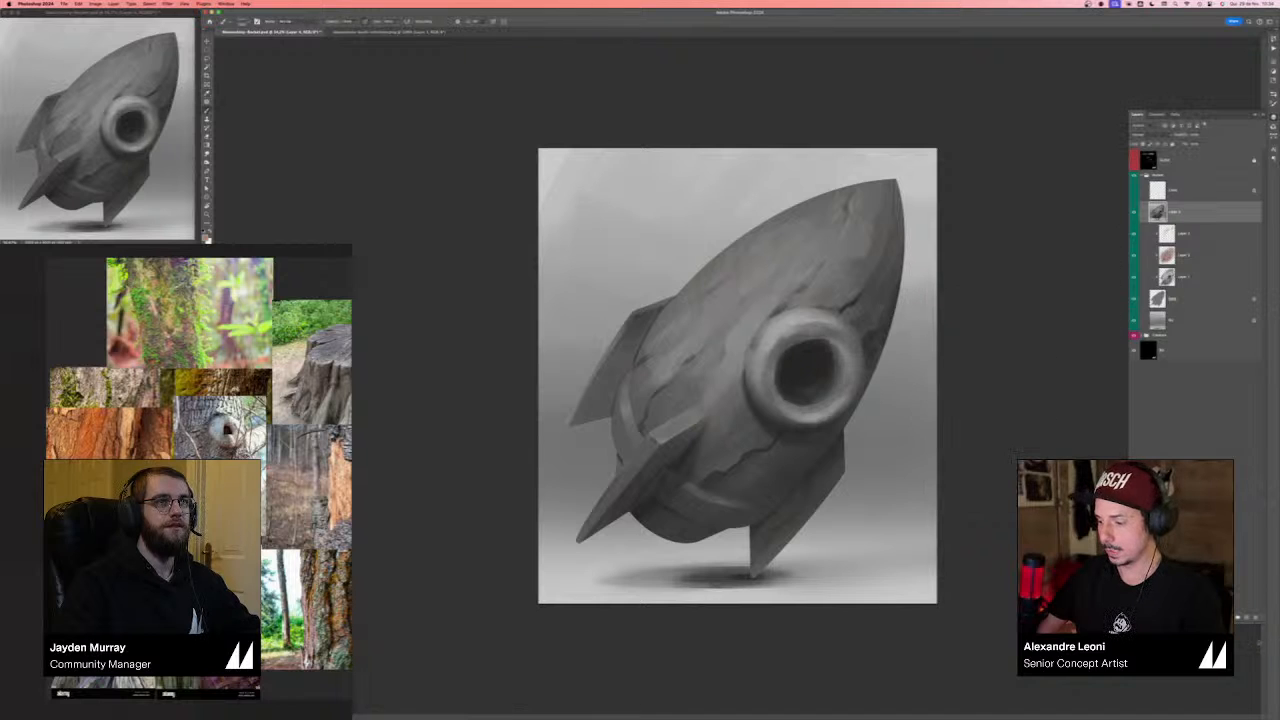
- Add a new layer with Lighter Color blending, choose a saturated red foreground colour, and try a stroke near the porthole
left_click(1247, 618)
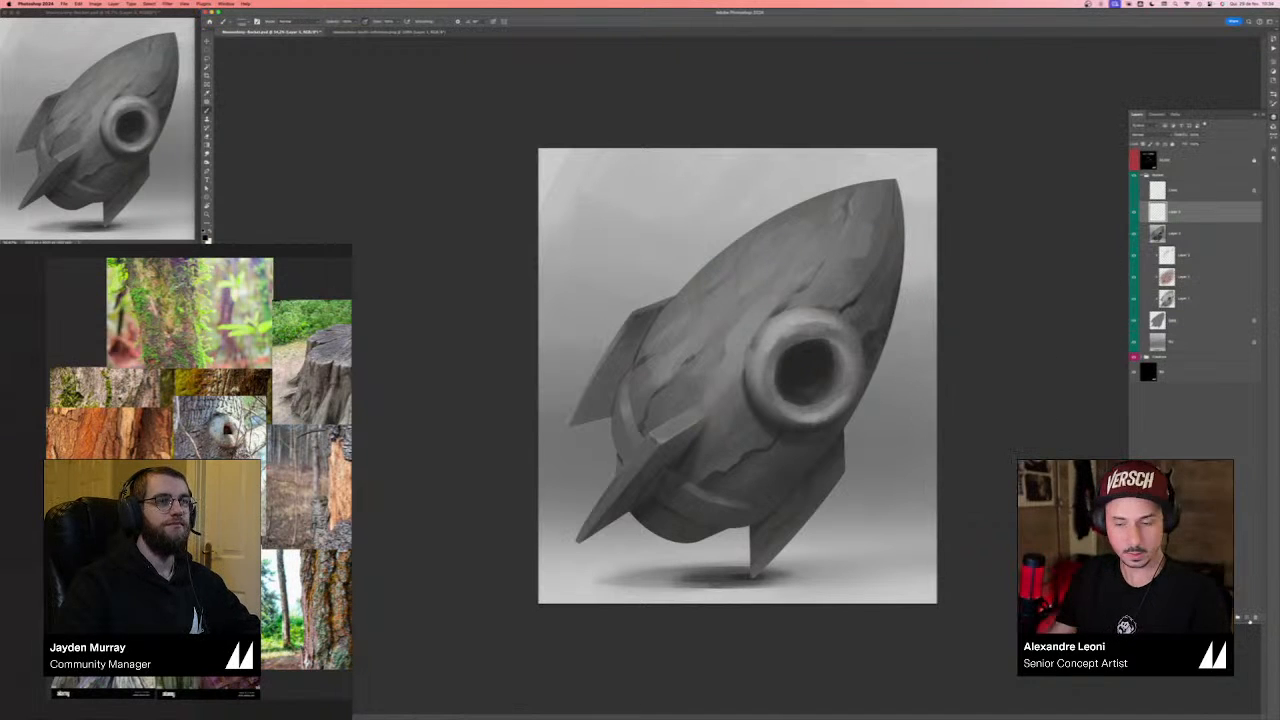
key("n")
left_click(937, 503)
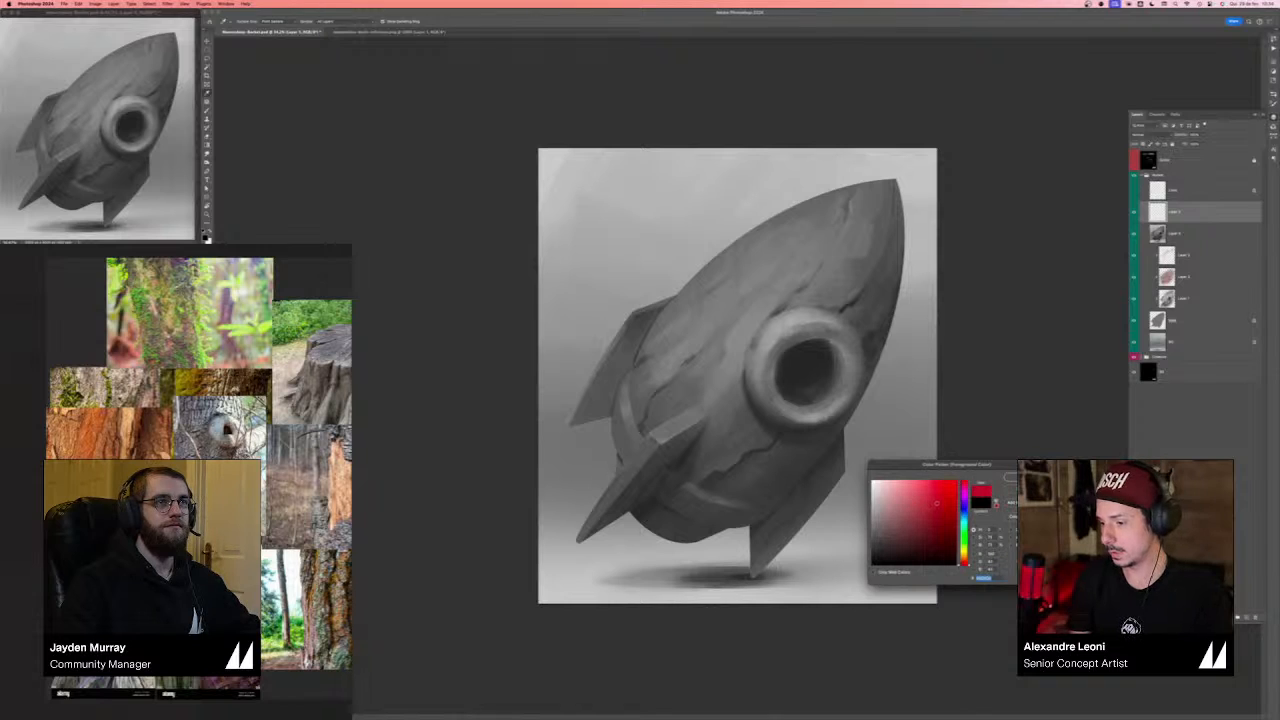
key("Return")
left_click(1146, 134)
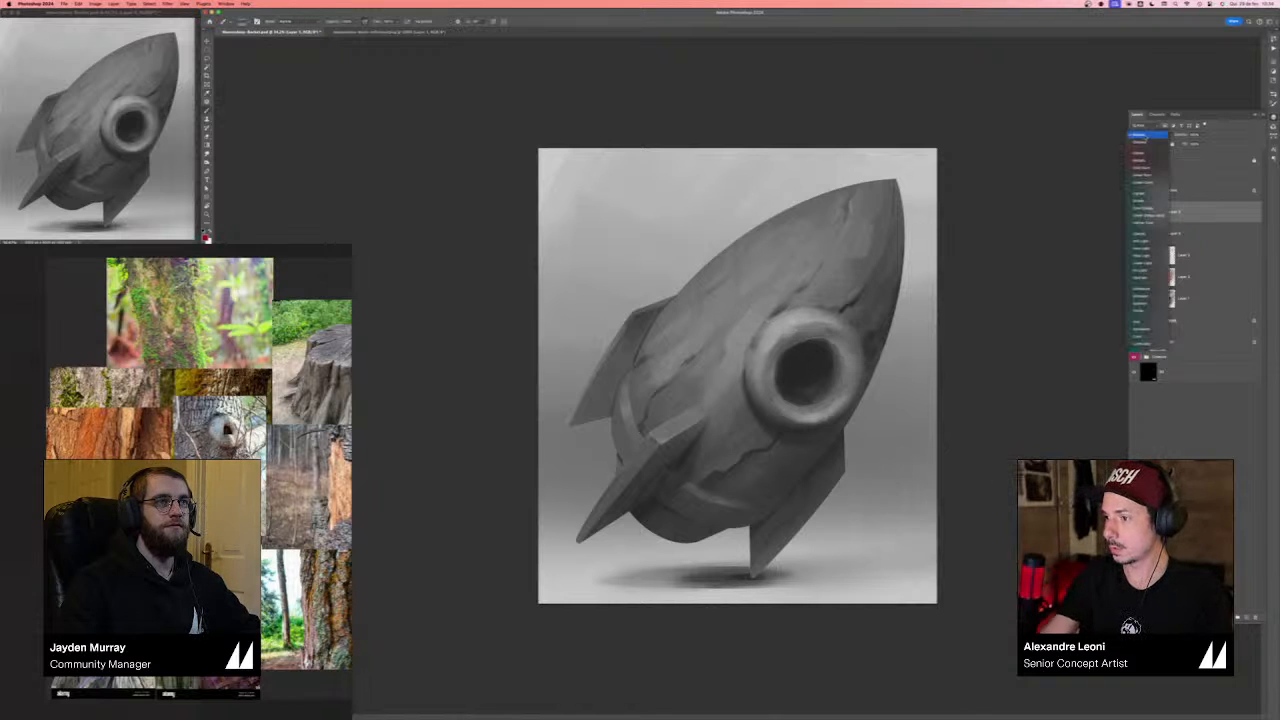
left_click(1142, 223)
mouse_move(770, 320)
left_mouse_down()
mouse_move(779, 267)
mouse_move(738, 372)
mouse_move(778, 274)
left_mouse_up()
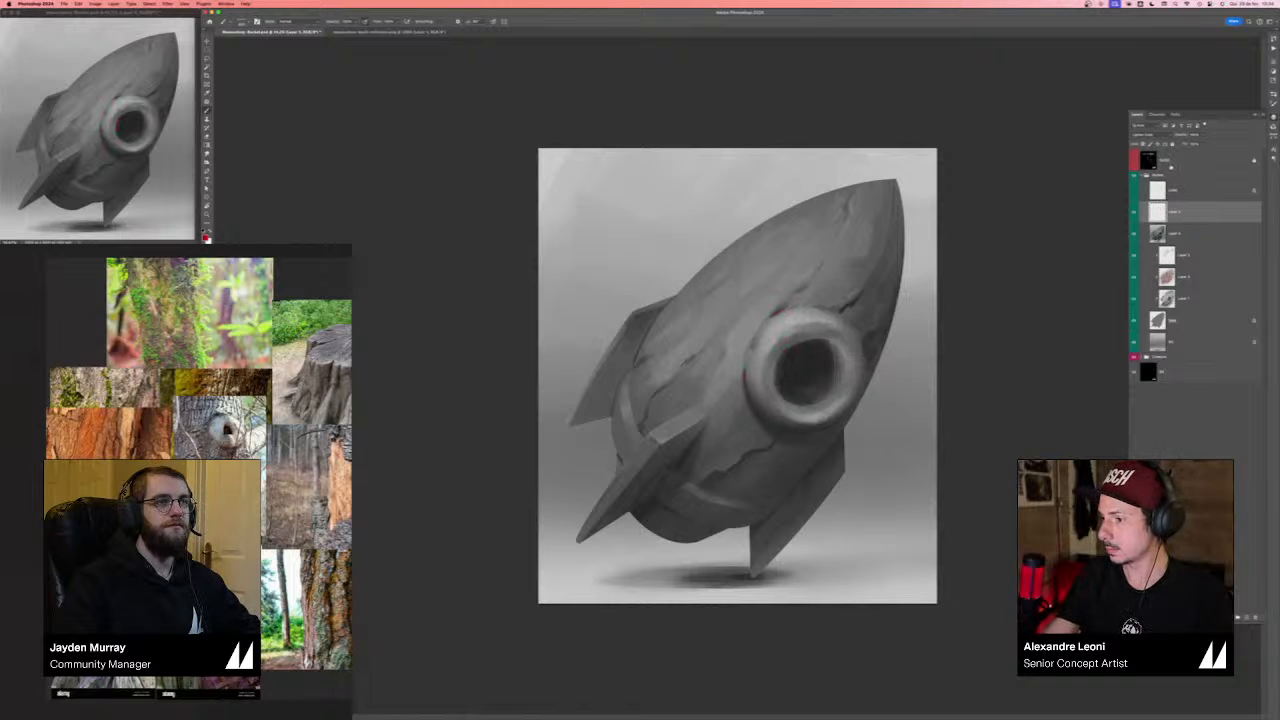
- Switch the new layer's blend mode to Overlay and paint broad red strokes over the hull's upper-left side and the porthole's edge
left_click(1145, 125)
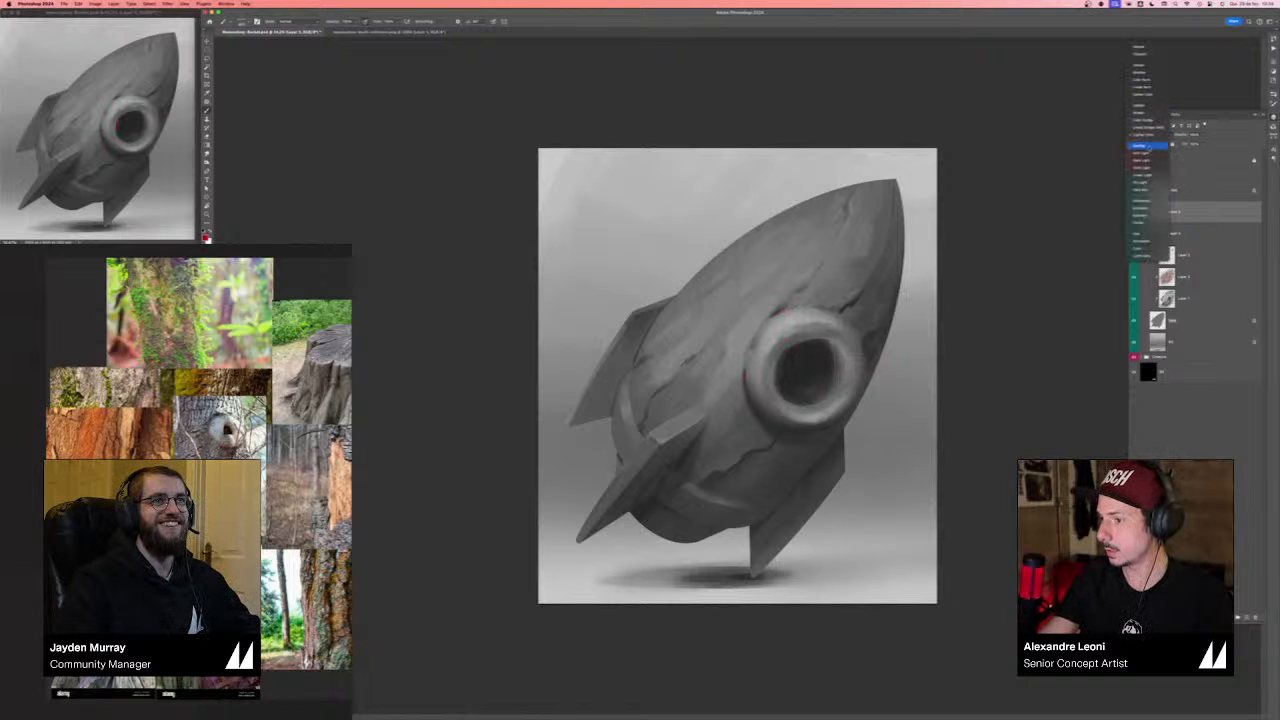
left_click(1148, 147)
left_click_drag(760, 280, 750, 376)
left_click_drag(797, 228, 772, 372)
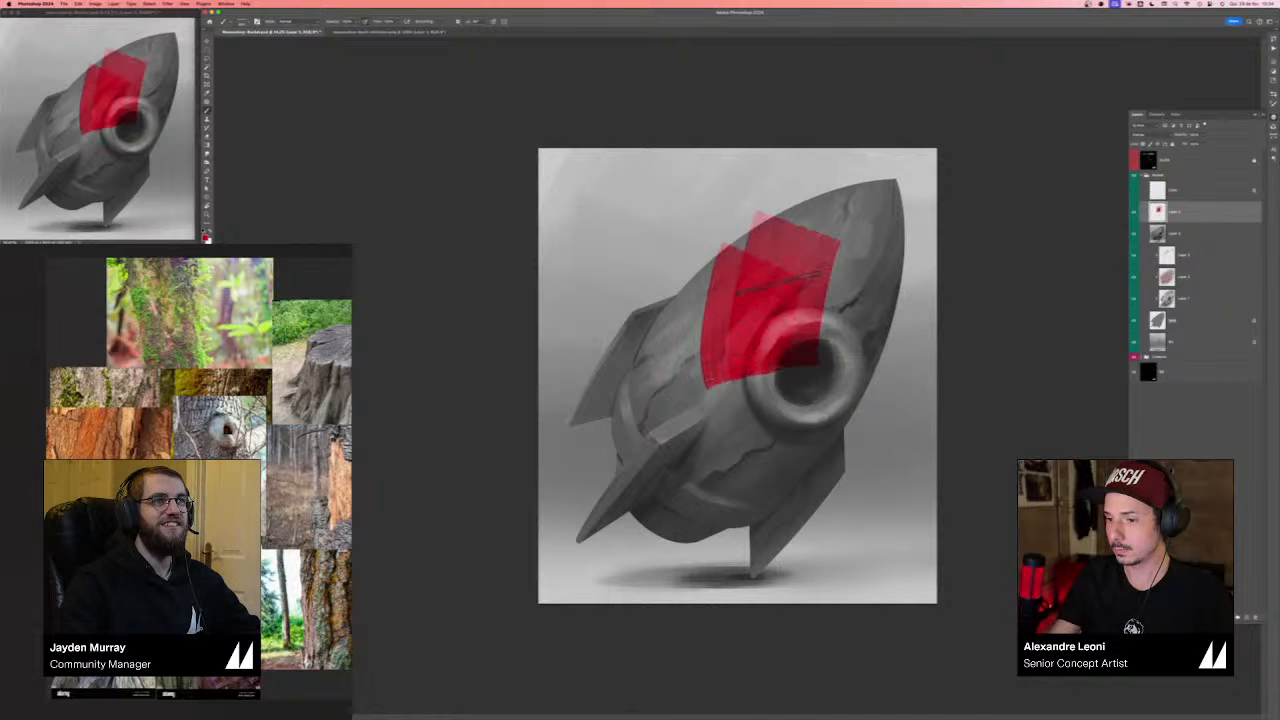
mouse_move(781, 282)
left_mouse_down()
mouse_move(739, 375)
mouse_move(716, 250)
mouse_move(686, 380)
left_mouse_up()
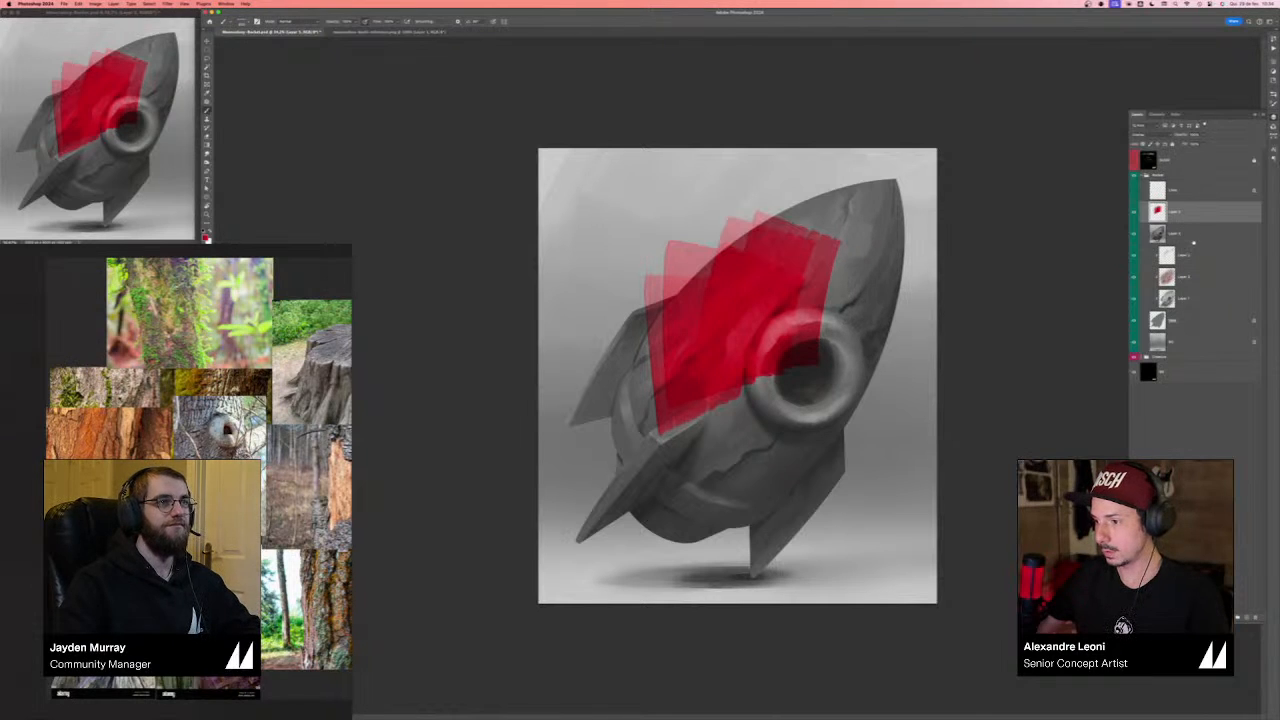
- Stamp the visible artwork with the red Overlay strokes into a new layer and desaturate it fully
key("ctrl+j")
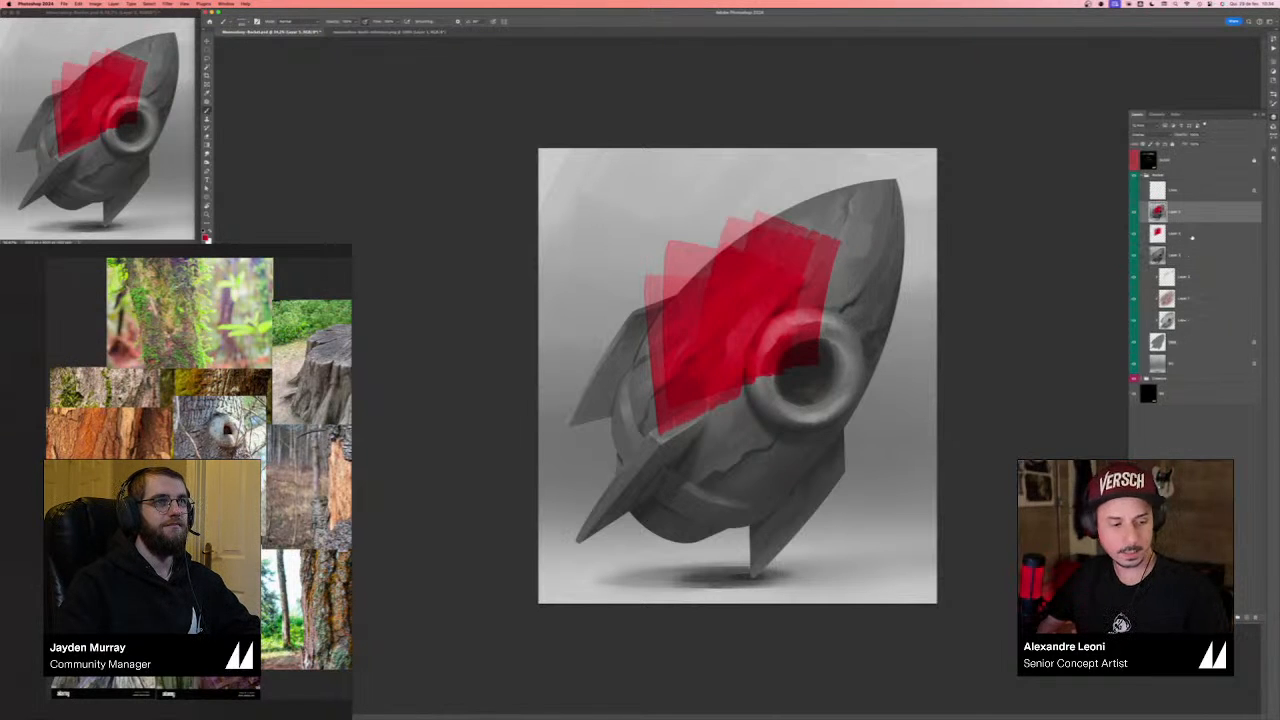
key("ctrl+u")
left_click_drag(987, 443, 893, 447)
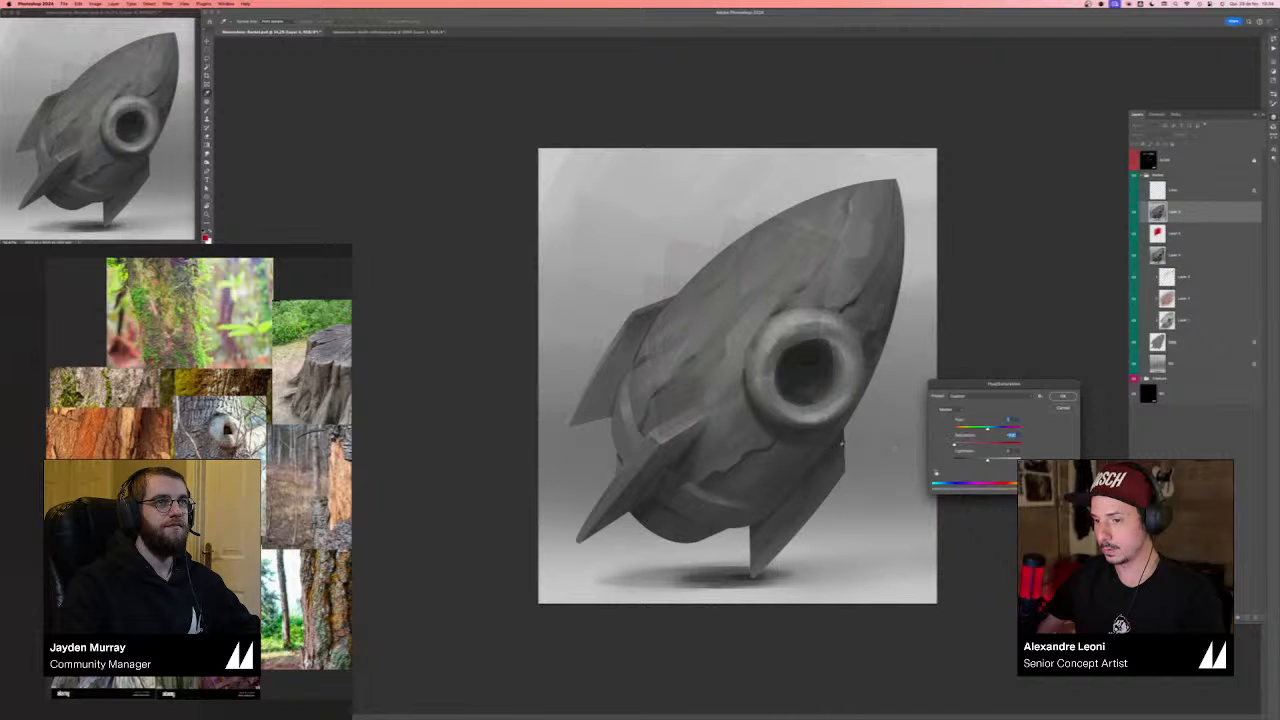
key("Return")
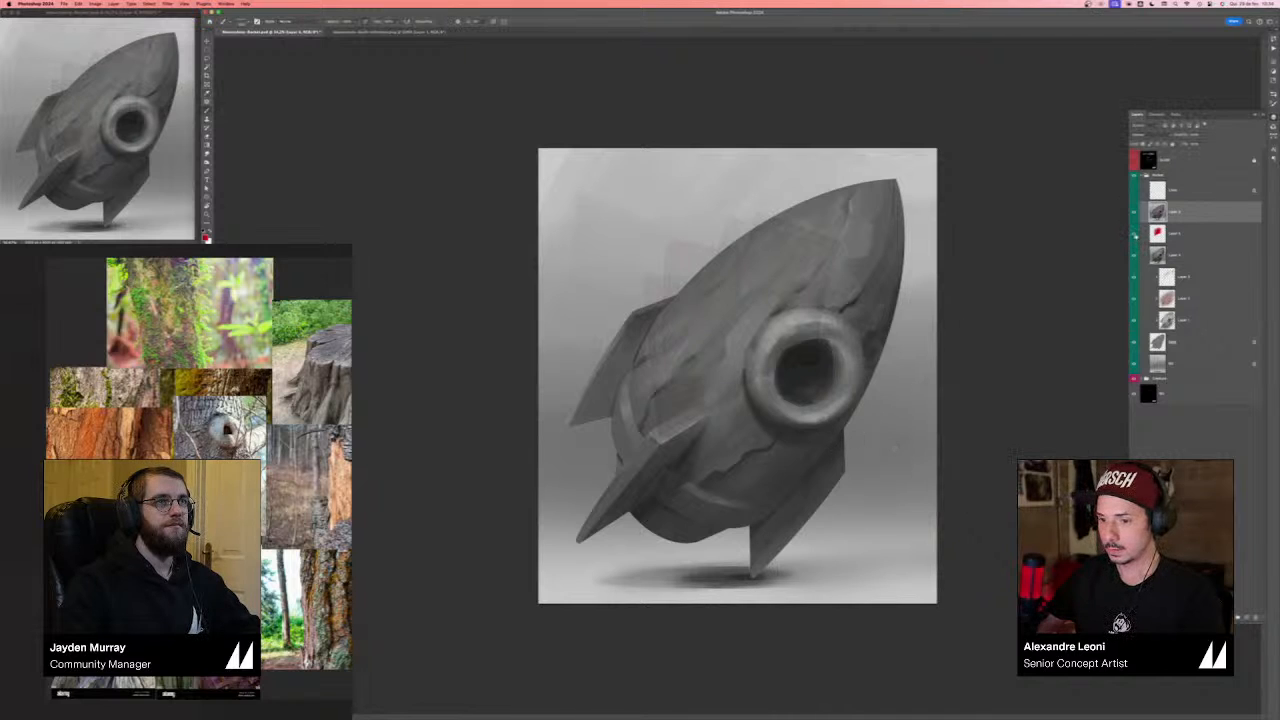
- Toggle the visibility of the desaturated copy and the red Overlay layer to compare the values beneath the red strokes
key("ctrl+z")
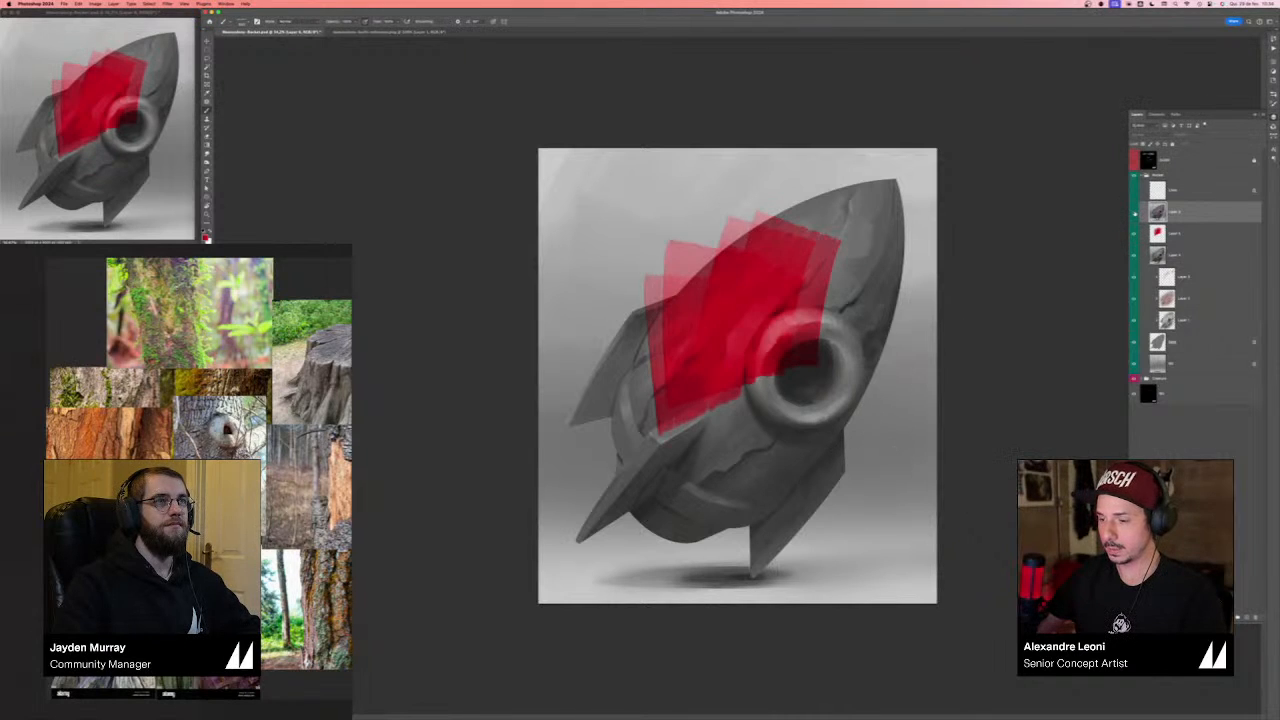
key("ctrl+shift+z")
key("ctrl+z")
key("ctrl+shift+z")
key("ctrl+z")
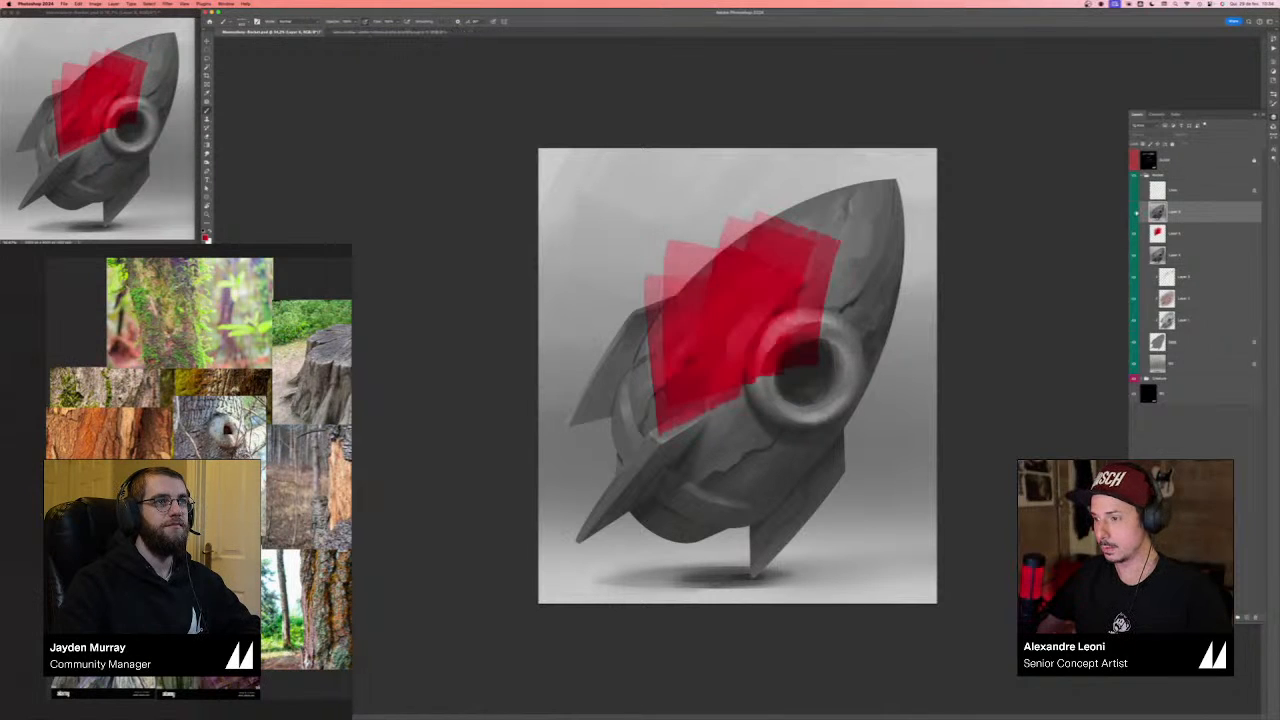
left_click(1135, 212)
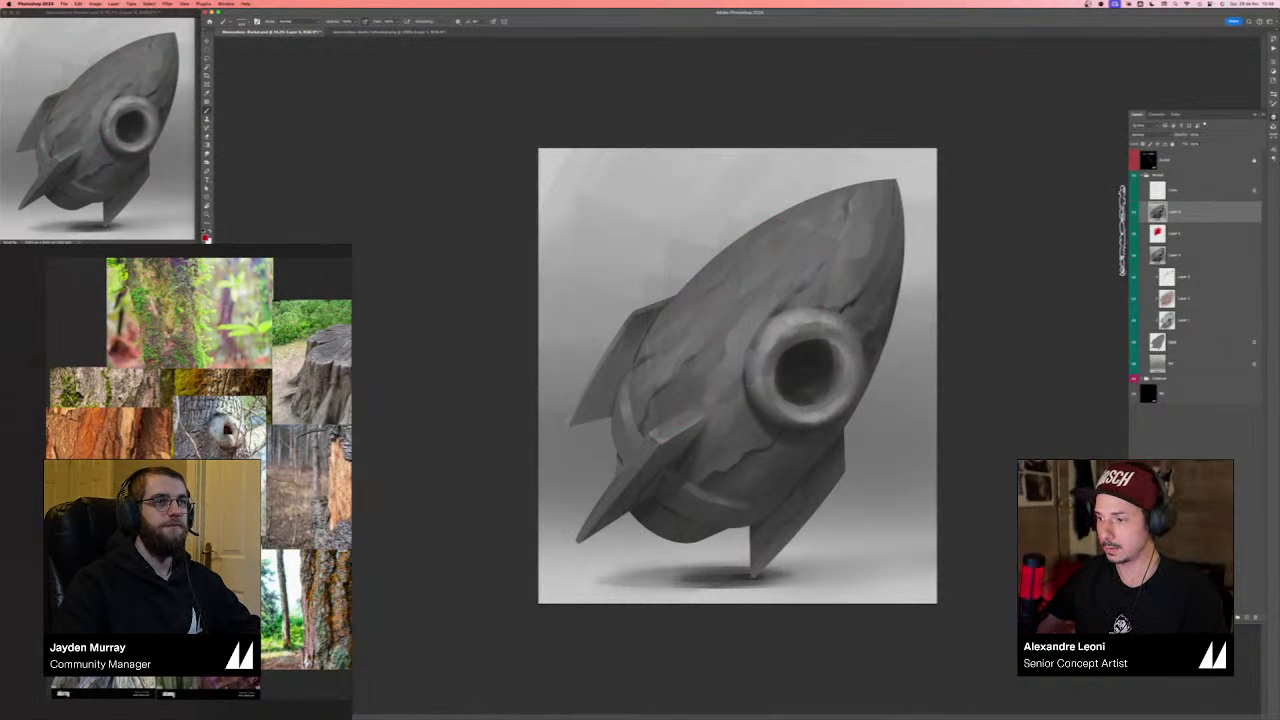
left_click(1135, 232)
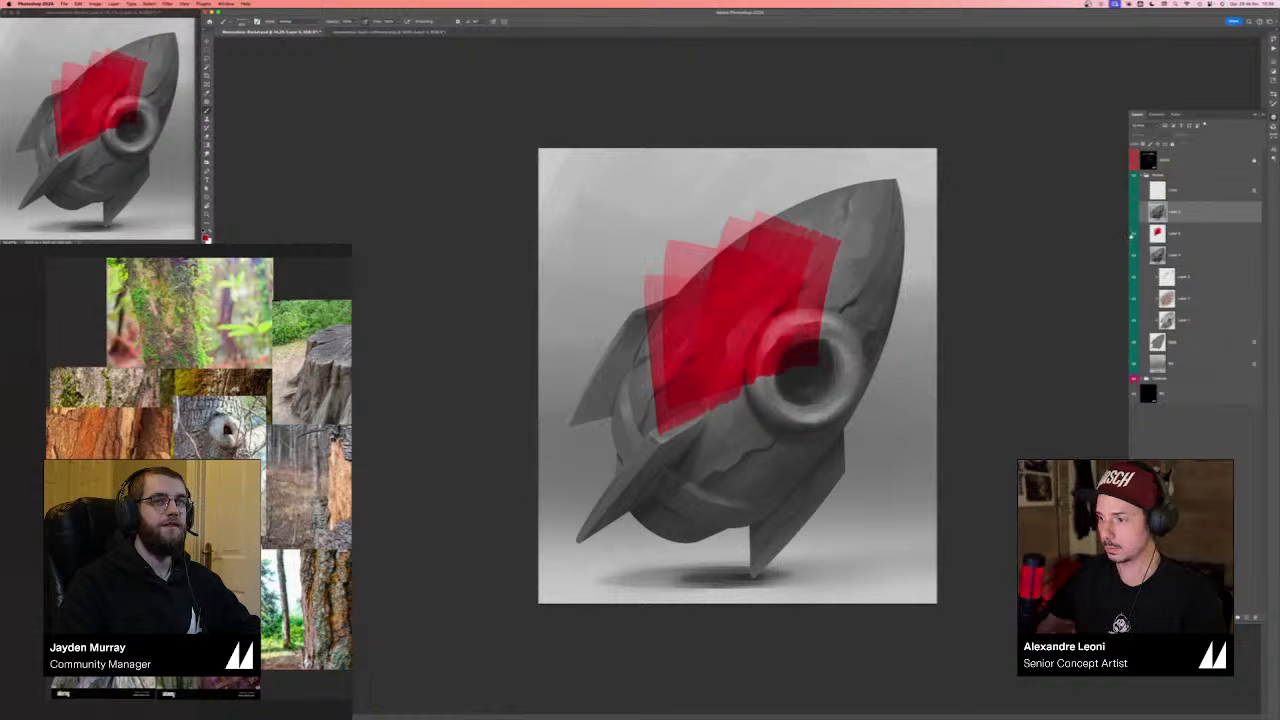
left_click(1135, 232)
left_click(1135, 232)
- Set the red layer's blend mode to Soft Light, and create a fully desaturated merged copy of the visible result
right_click(1135, 232)
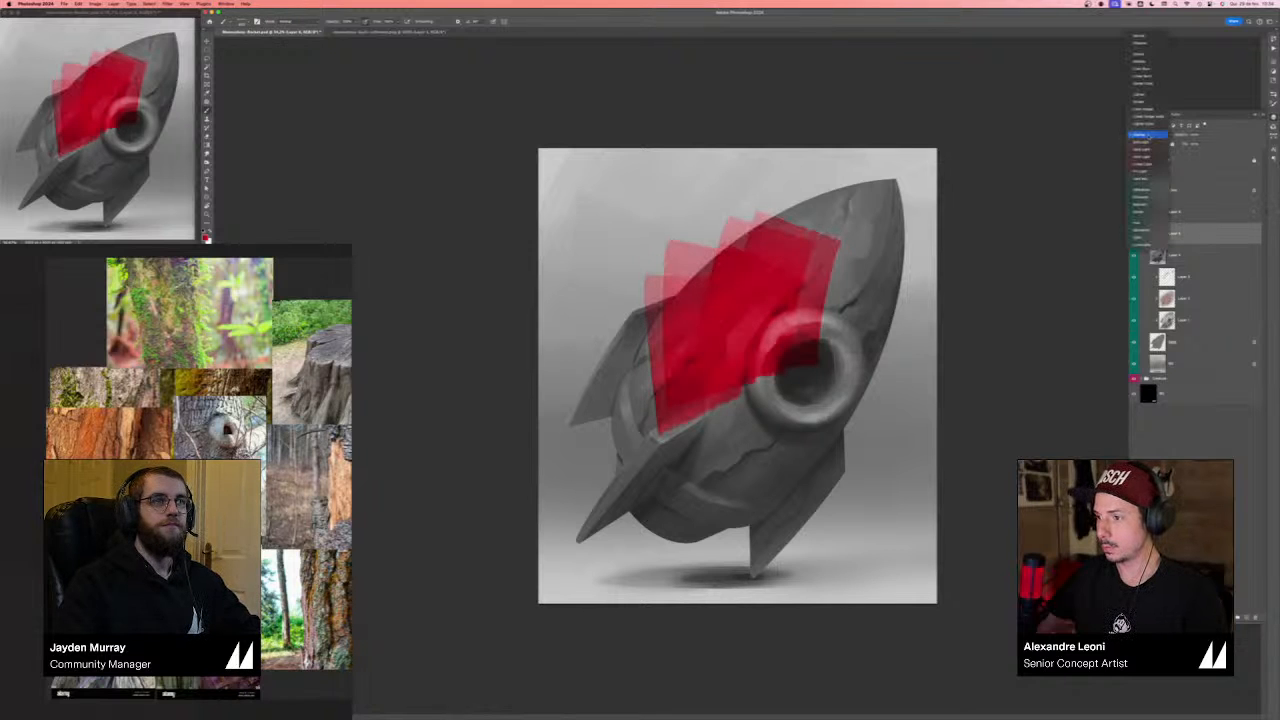
left_click(1148, 143)
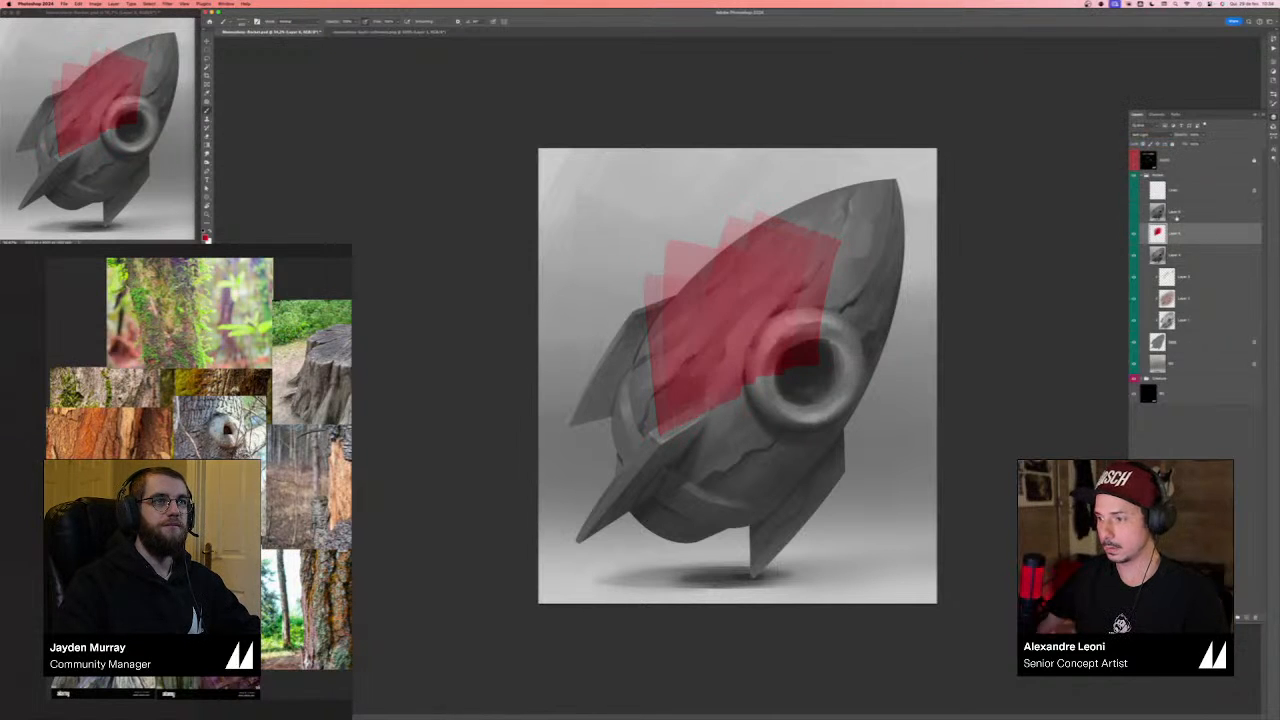
key("super+alt+shift+e")
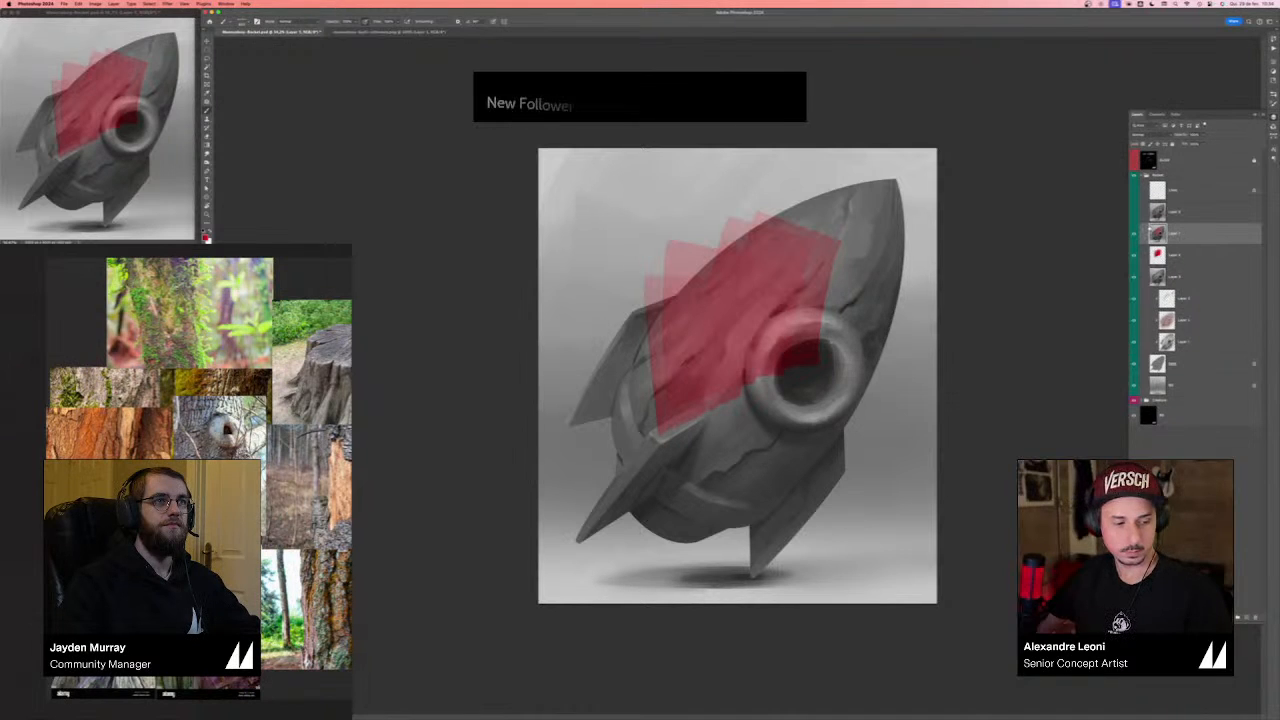
key("super+u")
left_click(956, 444)
left_click(1062, 396)
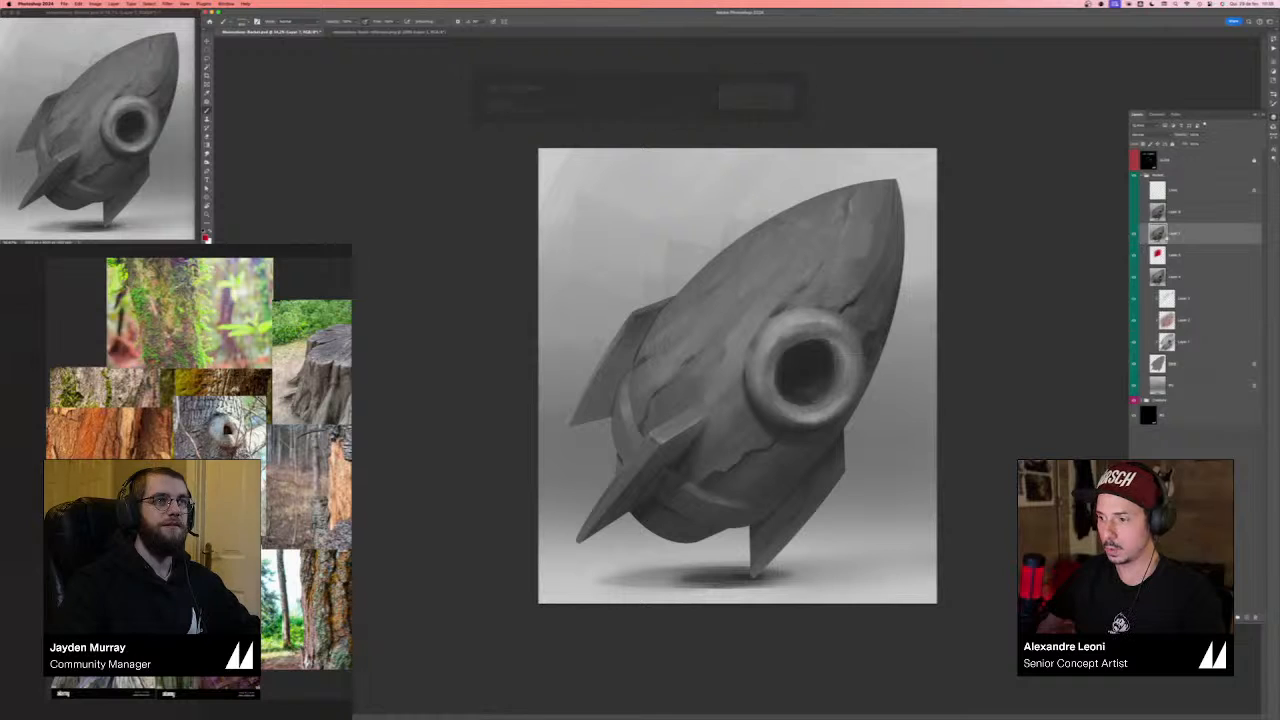
- Delete both desaturated comparison copies above the red layer, and toggle the Soft Light layer's visibility to check its effect
key("BackSpace")
left_click(1134, 212)
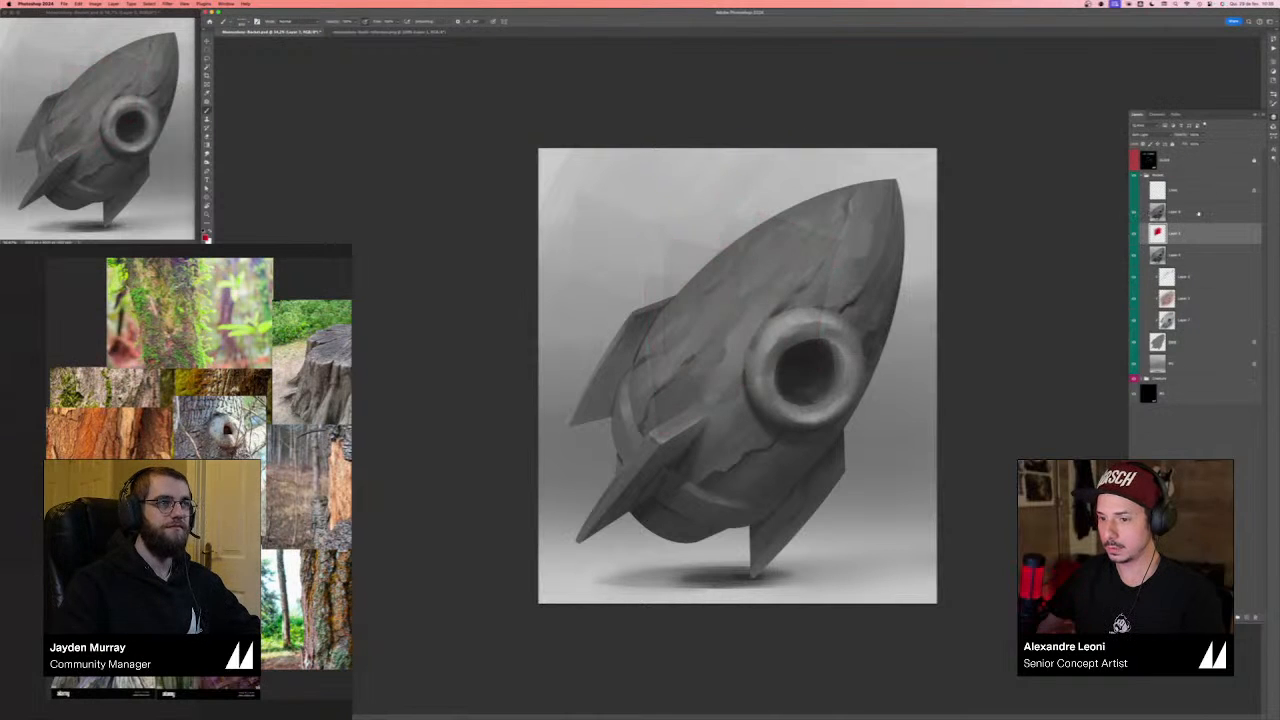
left_click(1197, 213)
key("BackSpace")
left_click(1133, 212)
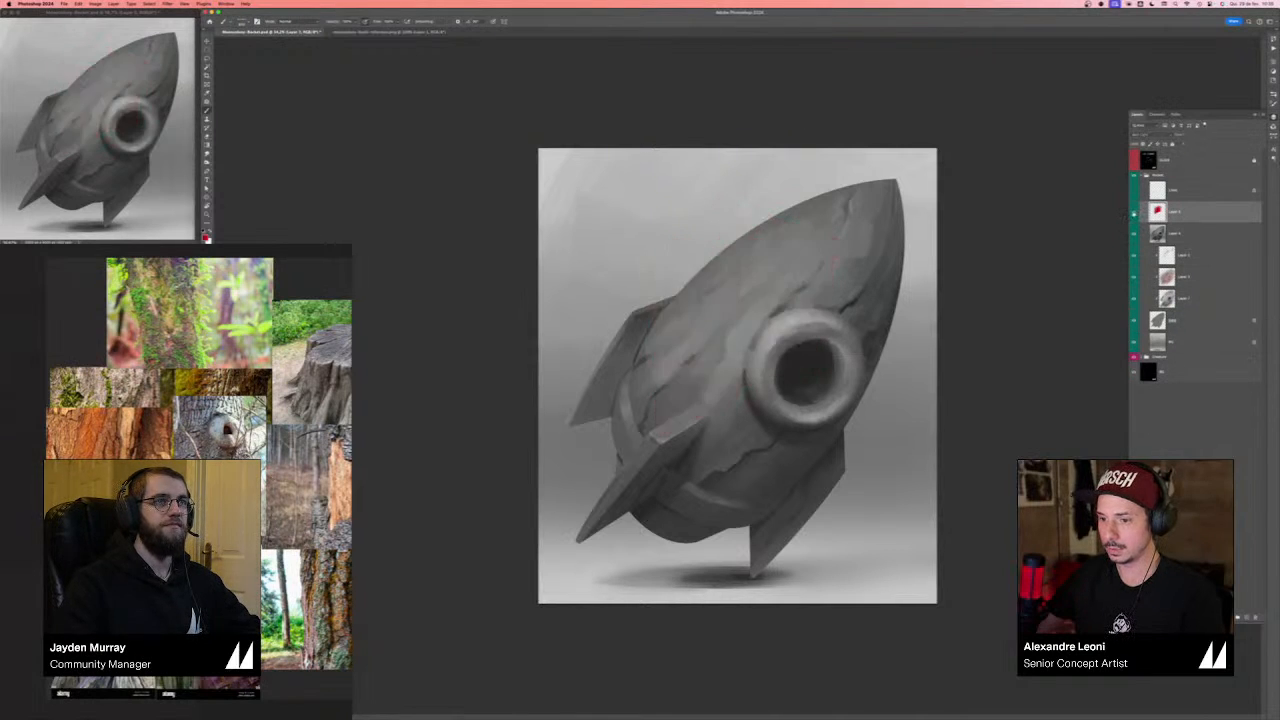
left_click(1133, 212)
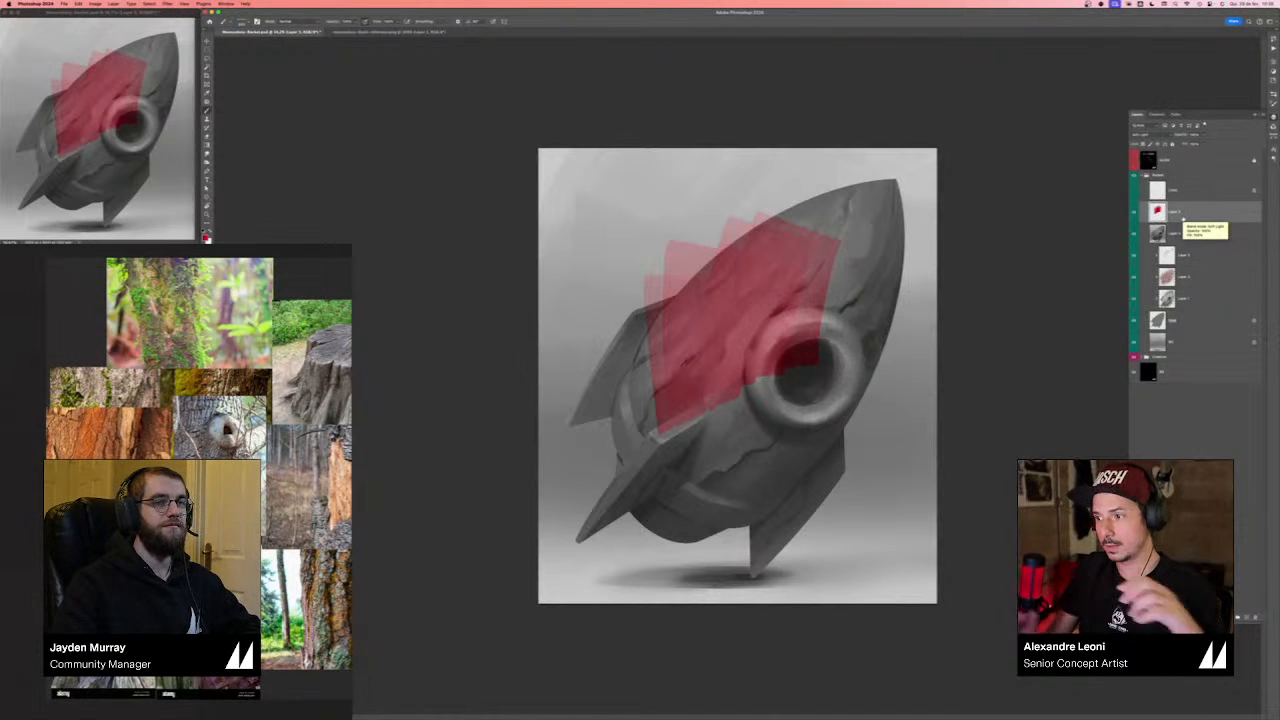
- Leave the red layer's hue and saturation as they are and pick a darker red as the foreground colour
key("ctrl+u")
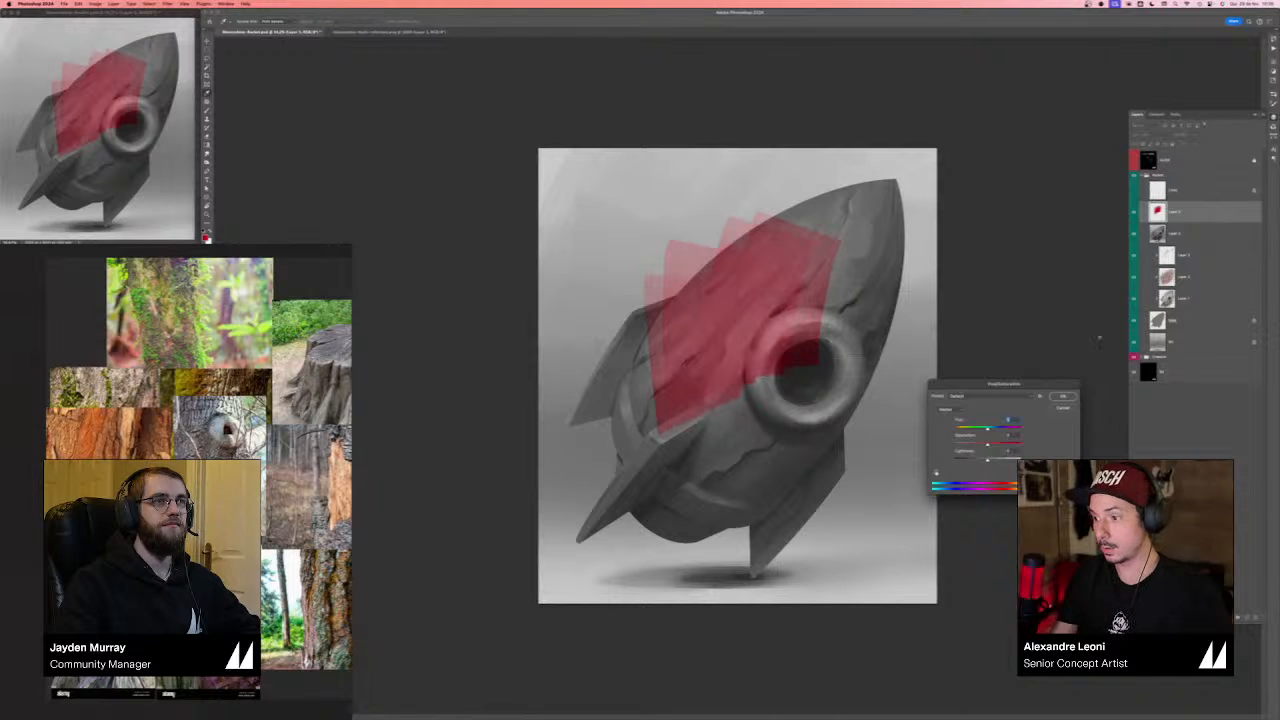
key("Return")
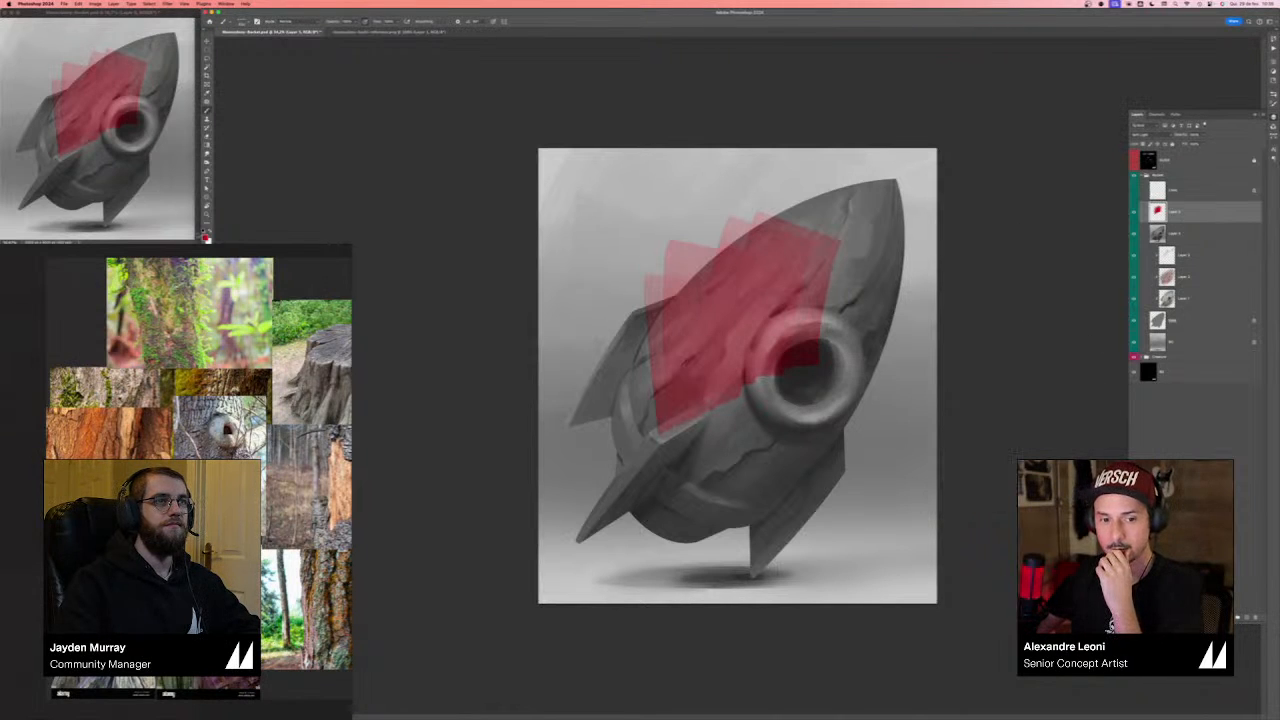
left_click(205, 236)
left_click_drag(935, 465, 854, 407)
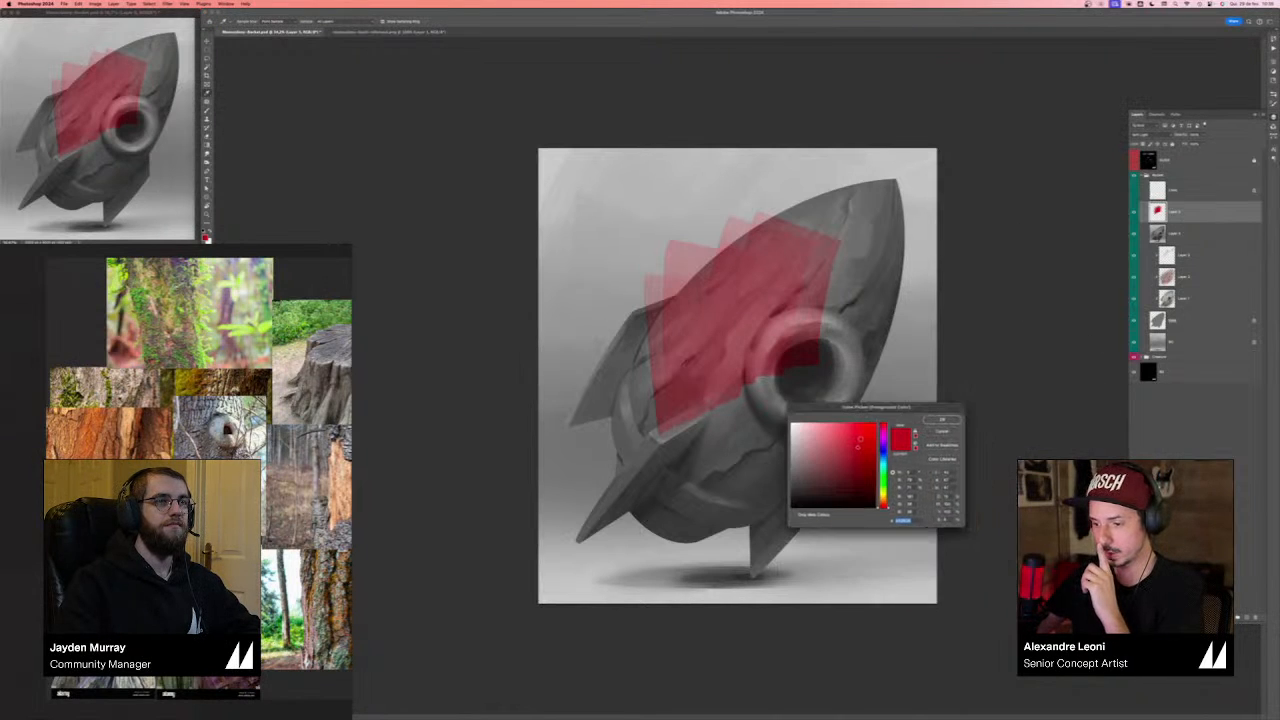
left_click_drag(838, 483, 857, 459)
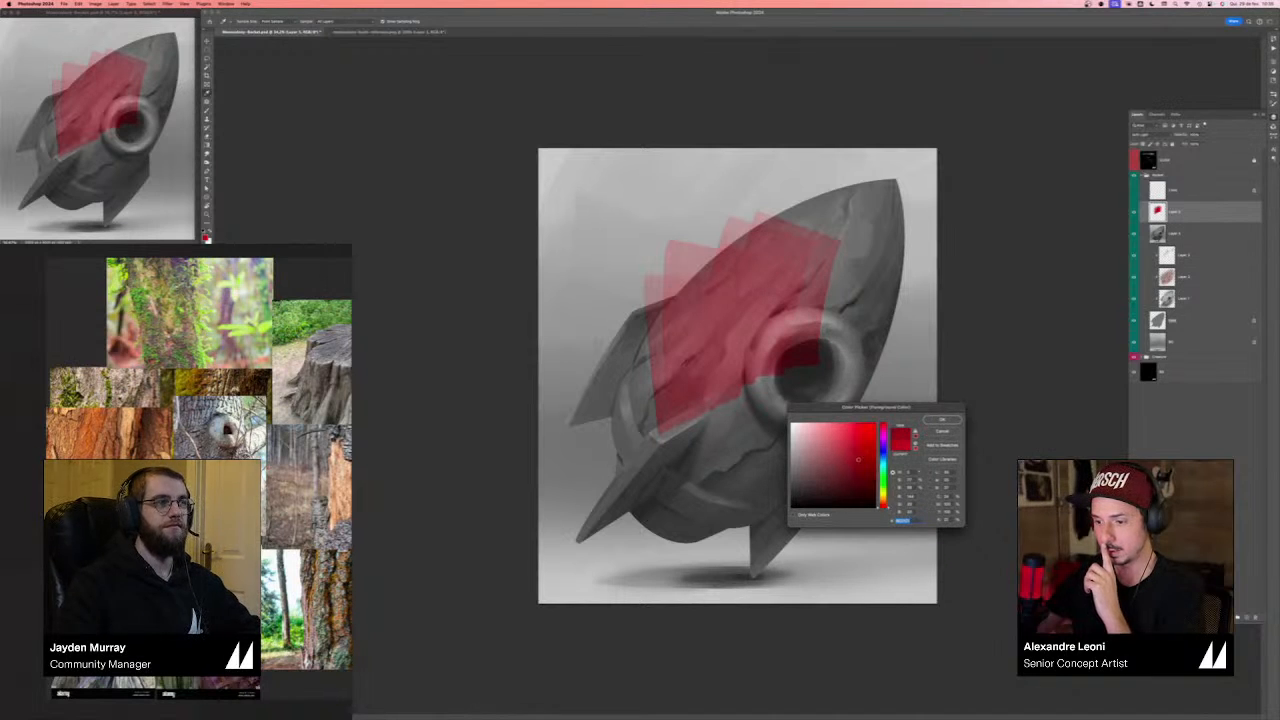
left_click(941, 419)
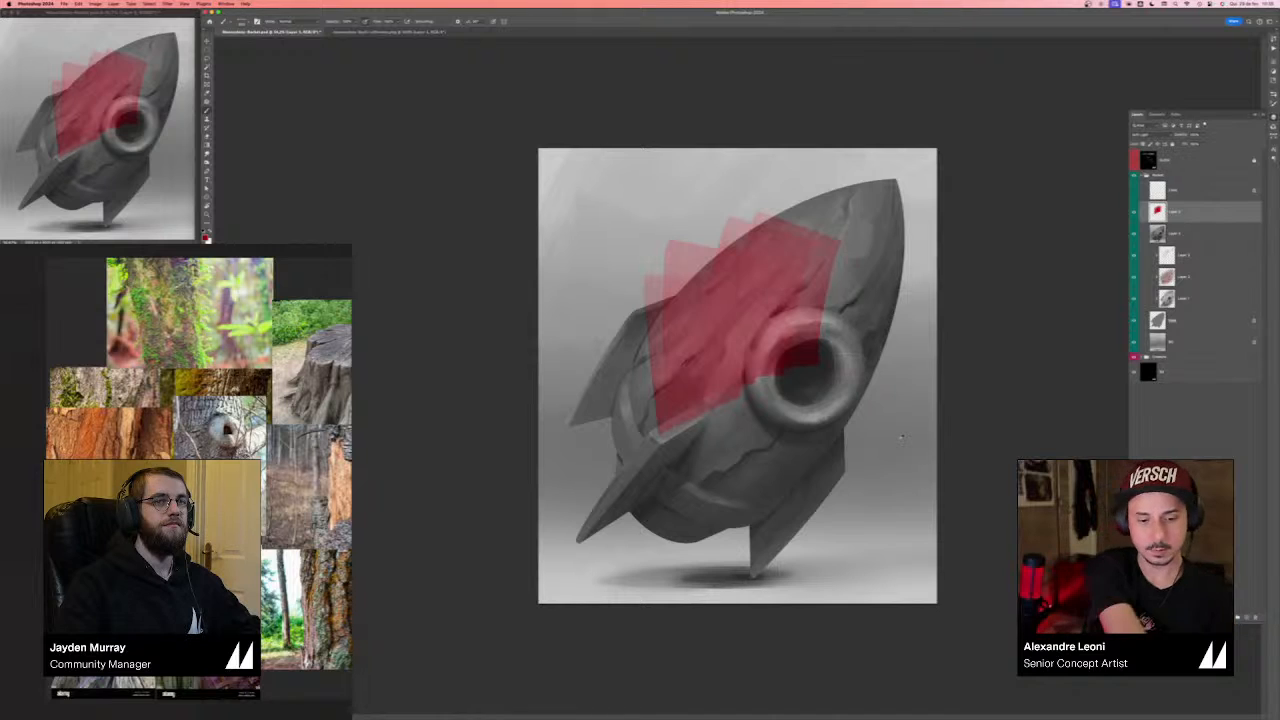
- Try filling the whole Soft Light layer with the darker red foreground colour, and undo the fill
key("alt+BackSpace")
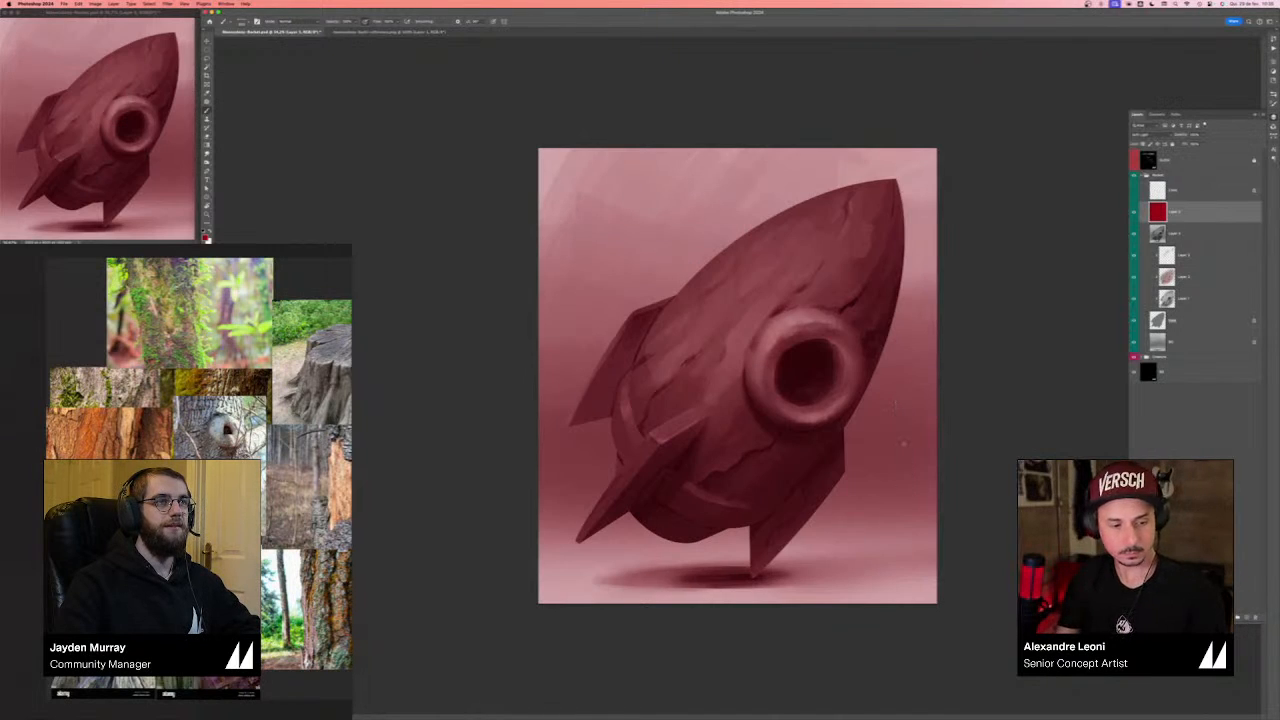
key("super+z")
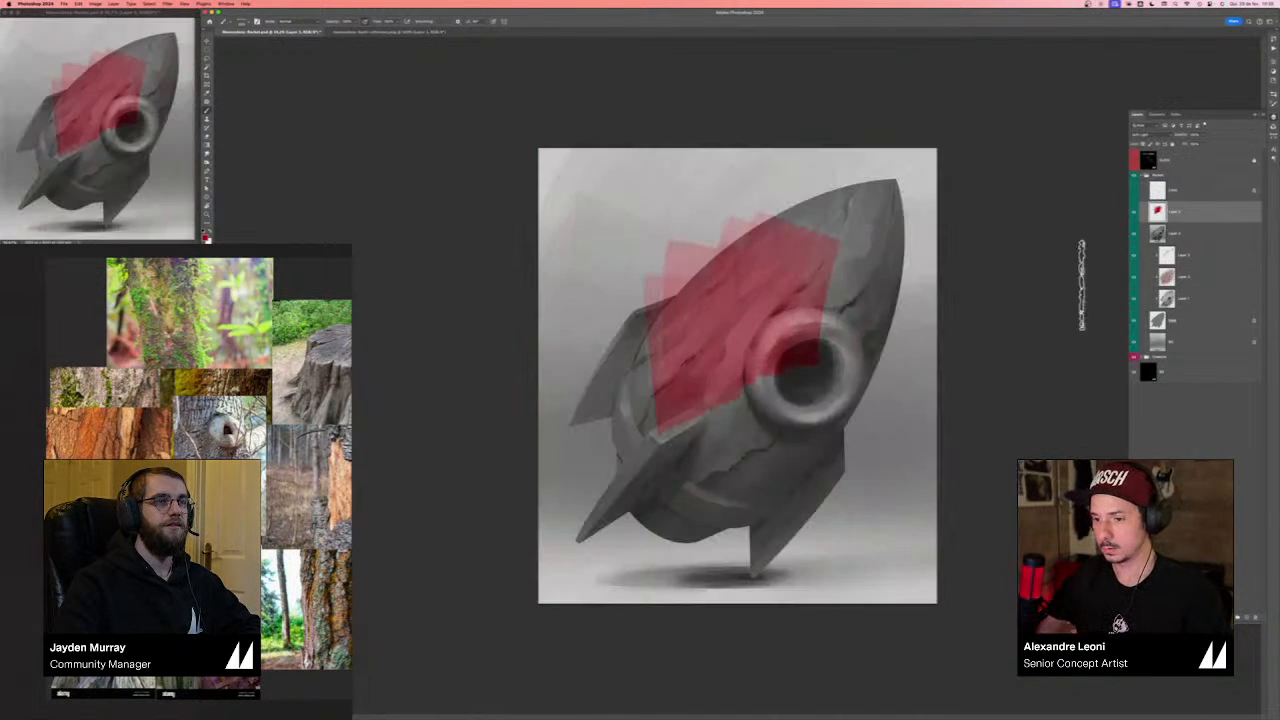
key("super+a")
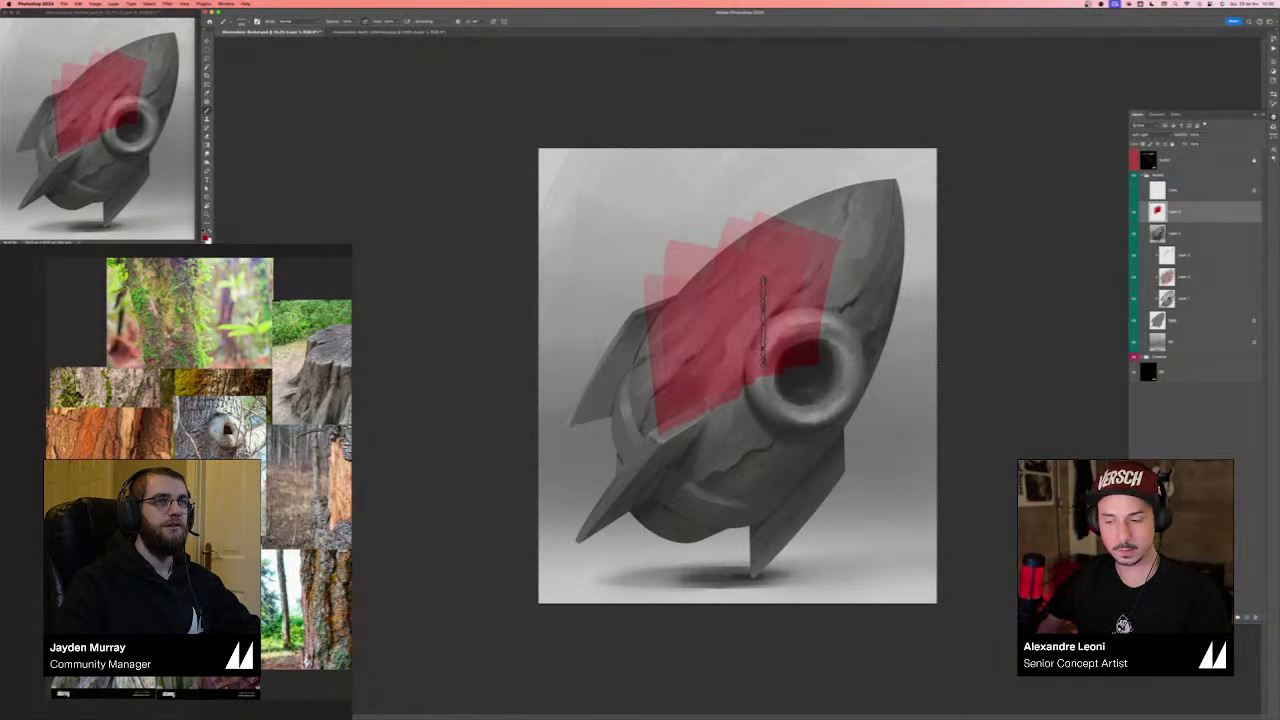
- Clear the red paint from the Soft Light layer and paint a small dark red patch over the porthole's upper-left edge
key("BackSpace")
left_click_drag(740, 339, 796, 339)
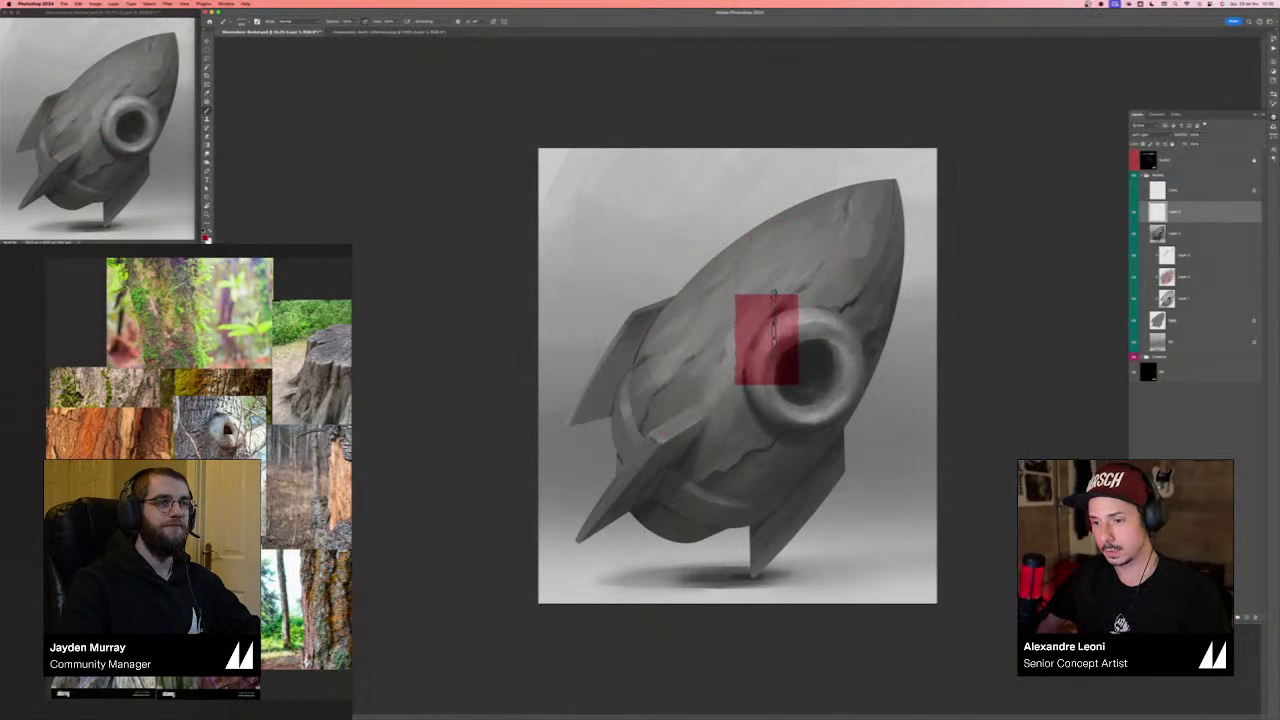
- Brighten the red foreground colour and shift its hue to a bright, saturated yellow
left_click(206, 236)
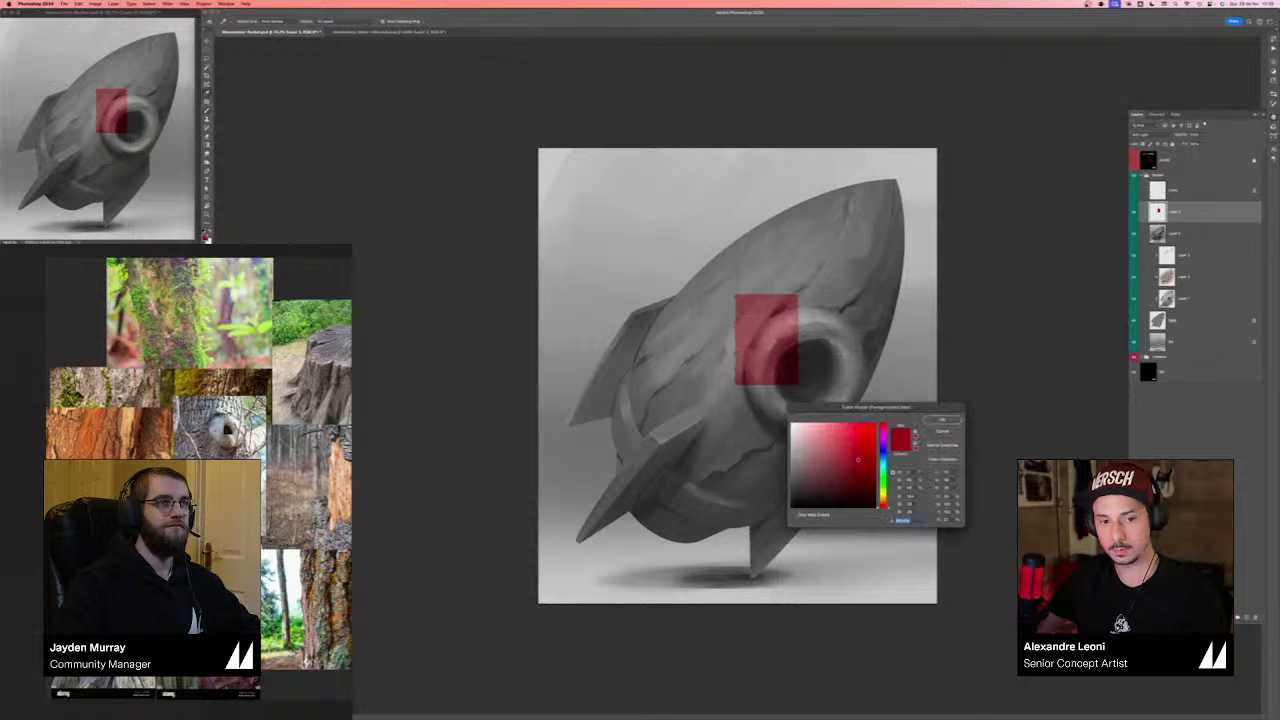
left_click(855, 427)
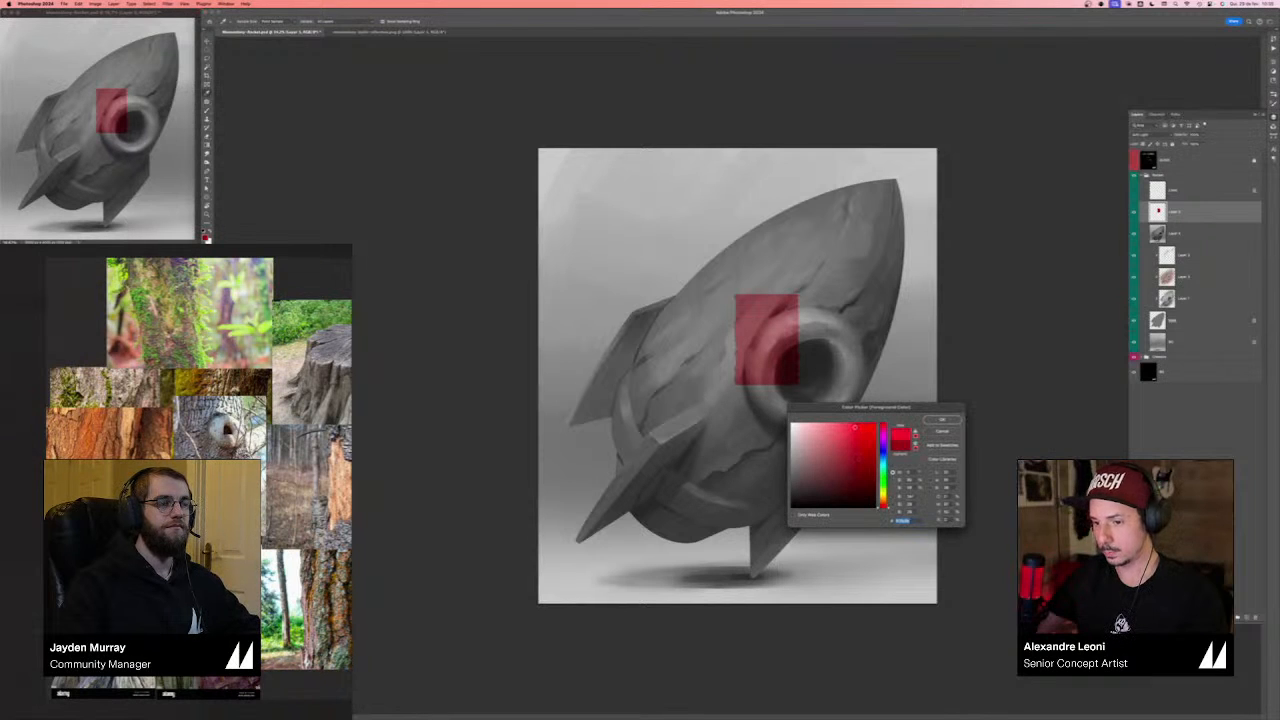
key("Return")
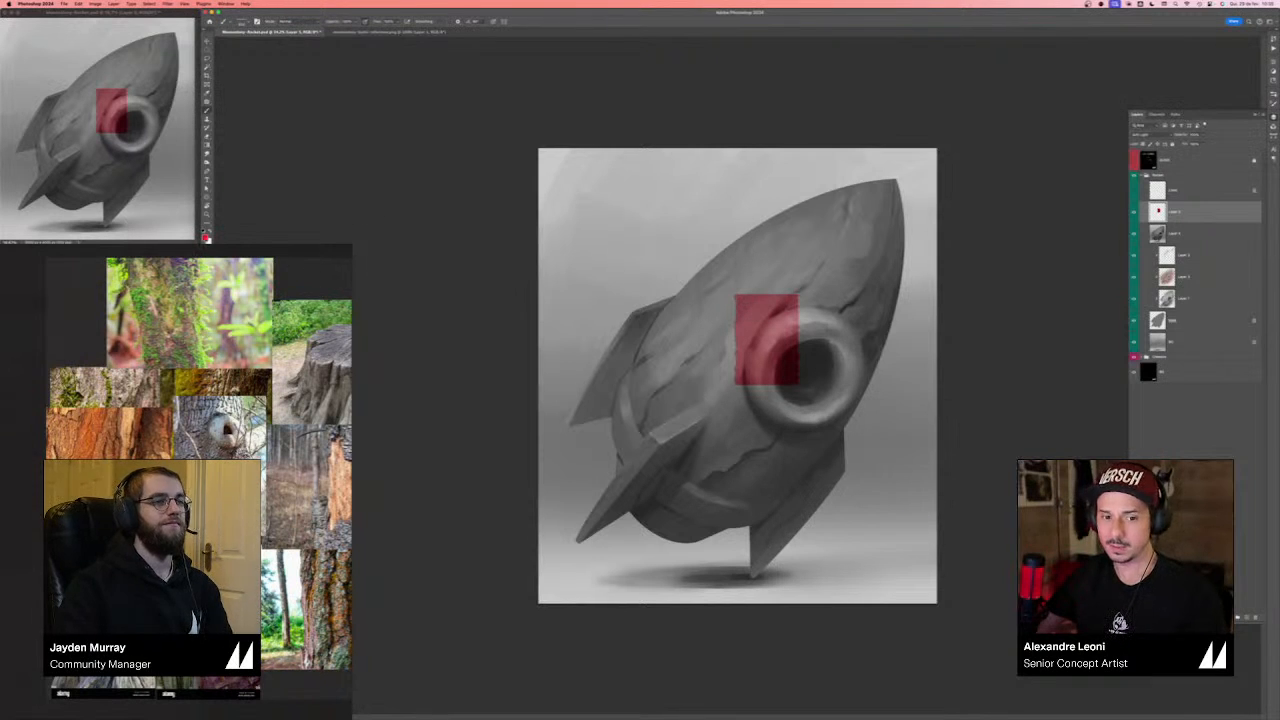
left_click(206, 237)
left_click(883, 497)
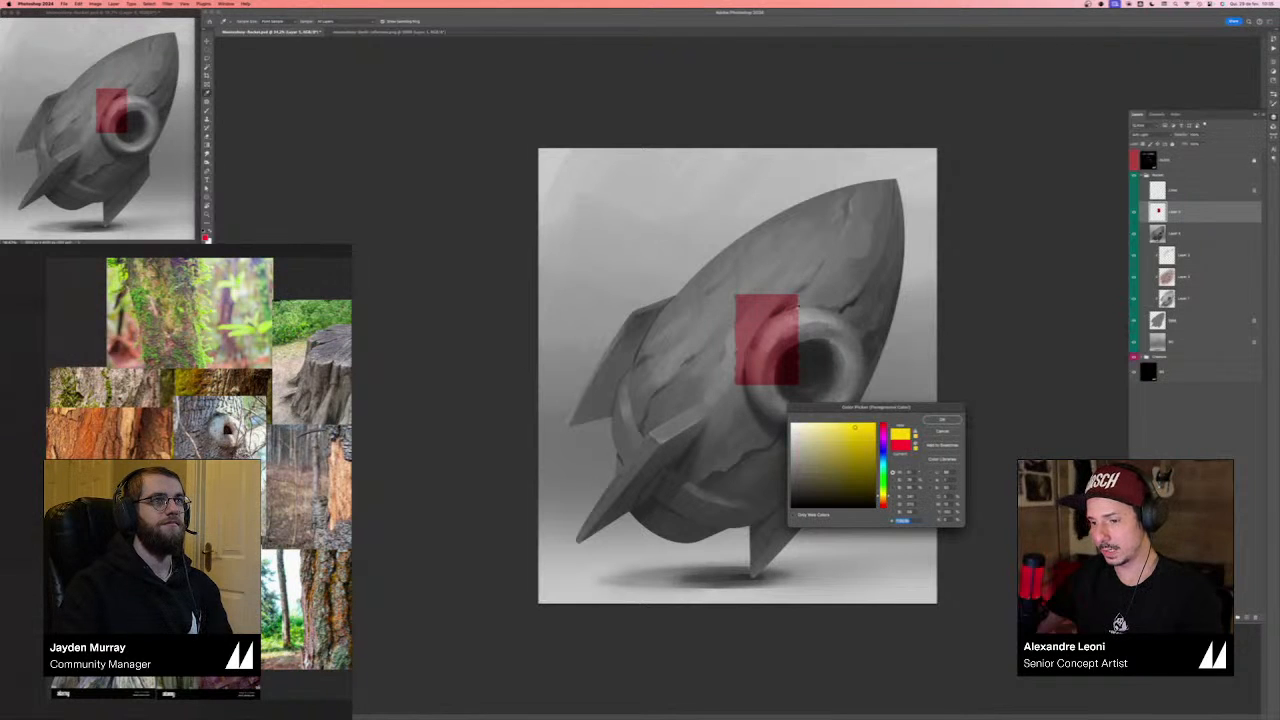
key("Return")
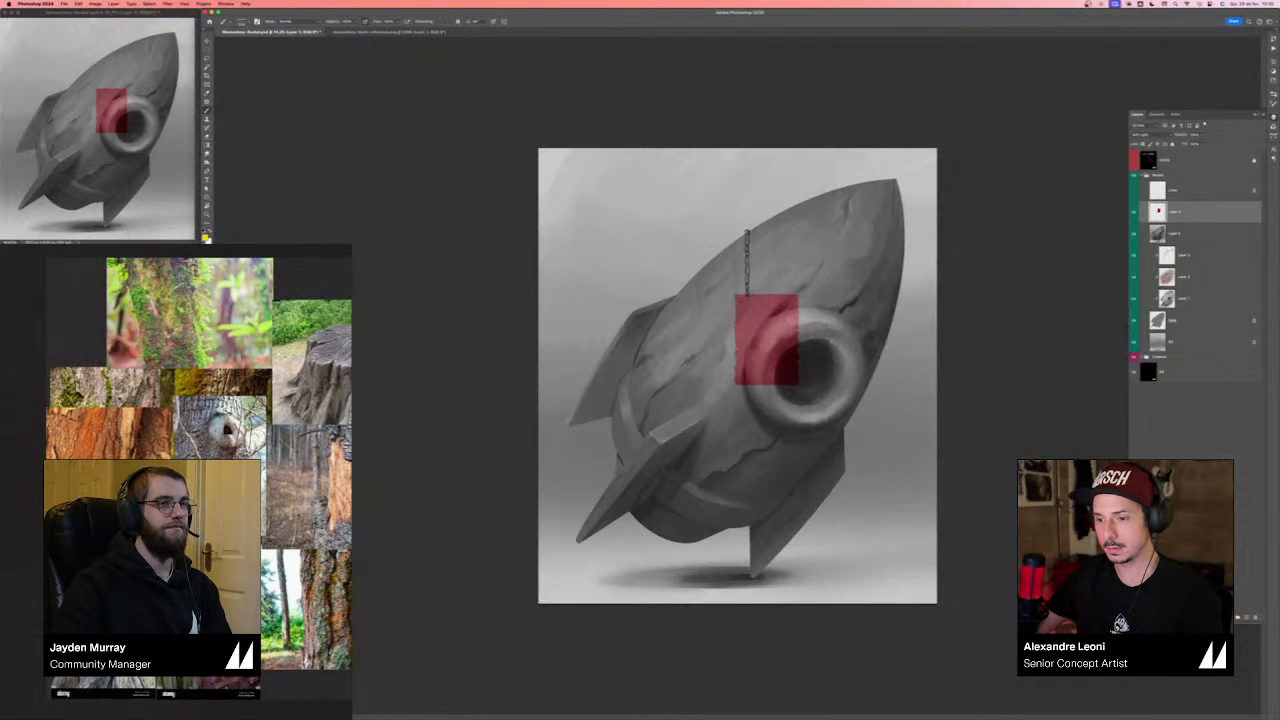
- Paint a yellow block directly above the red one on the rocket and compare their values in the grayscale proof view
mouse_move(744, 260)
left_mouse_down()
mouse_move(794, 260)
mouse_move(745, 256)
left_mouse_up()
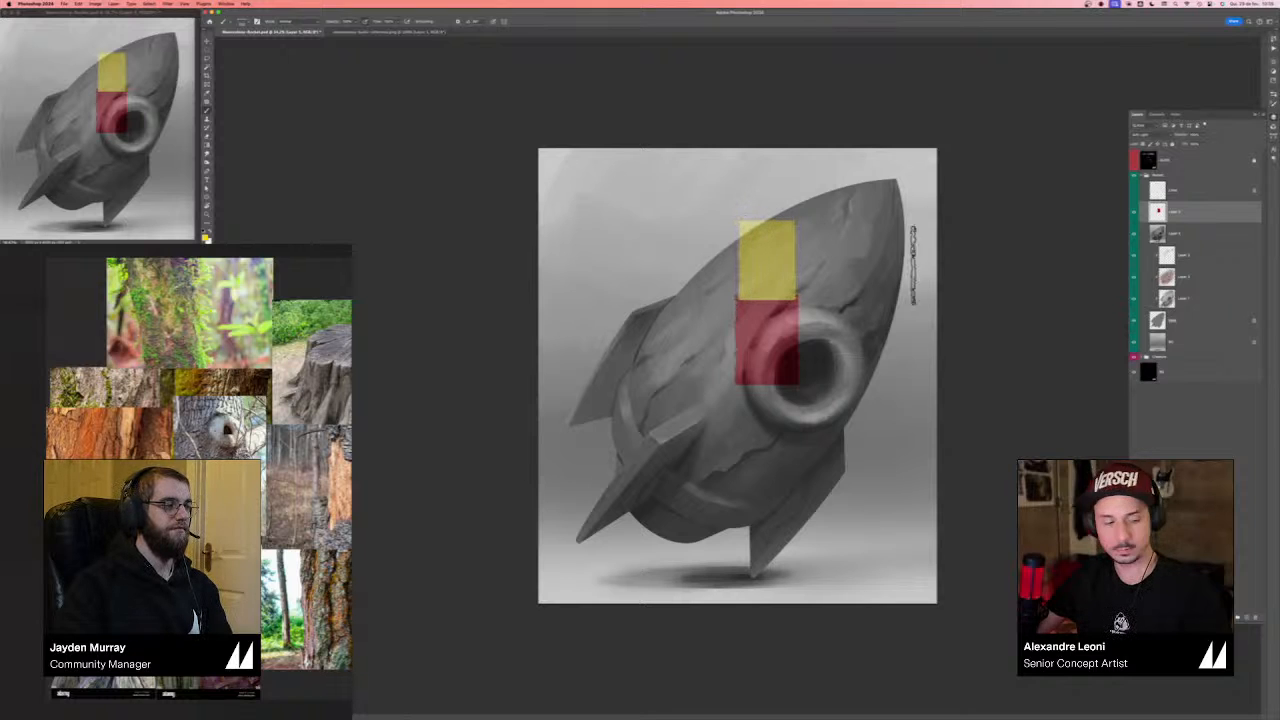
key("super+y")
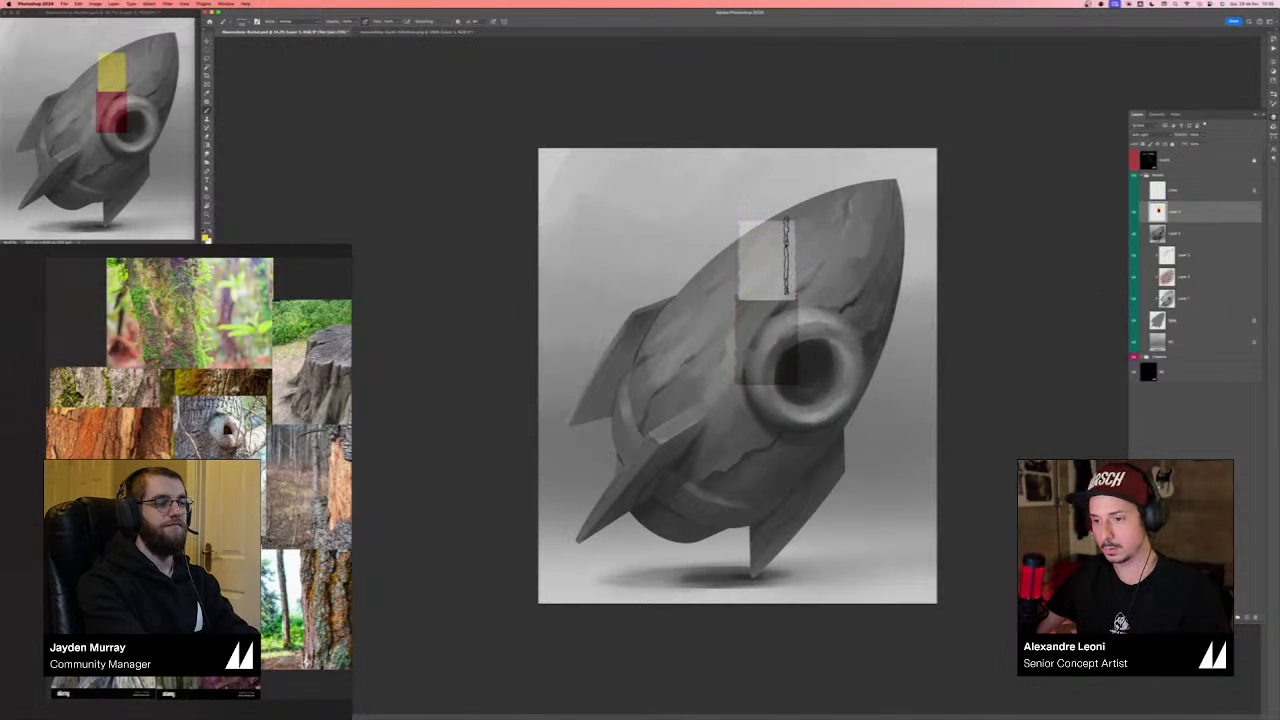
key("super+y")
- Pick a dark blue foreground colour and paint a block with it directly below the red one
key("n")
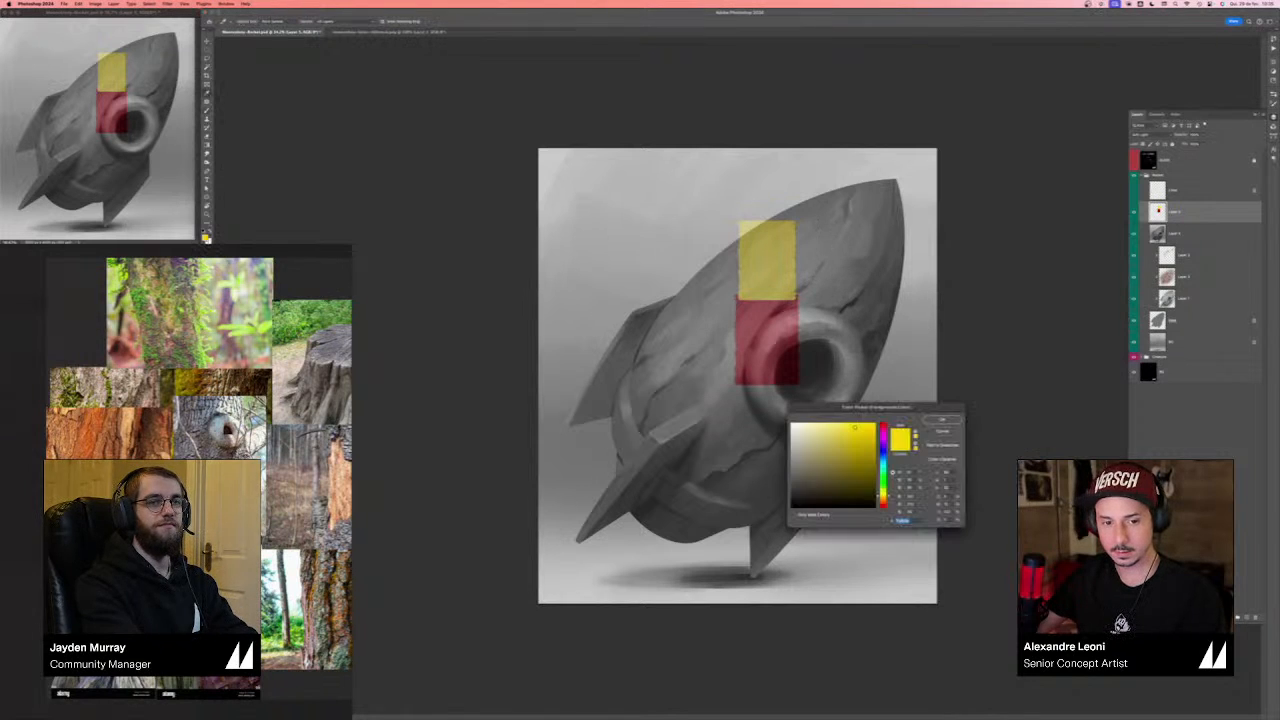
left_click(883, 452)
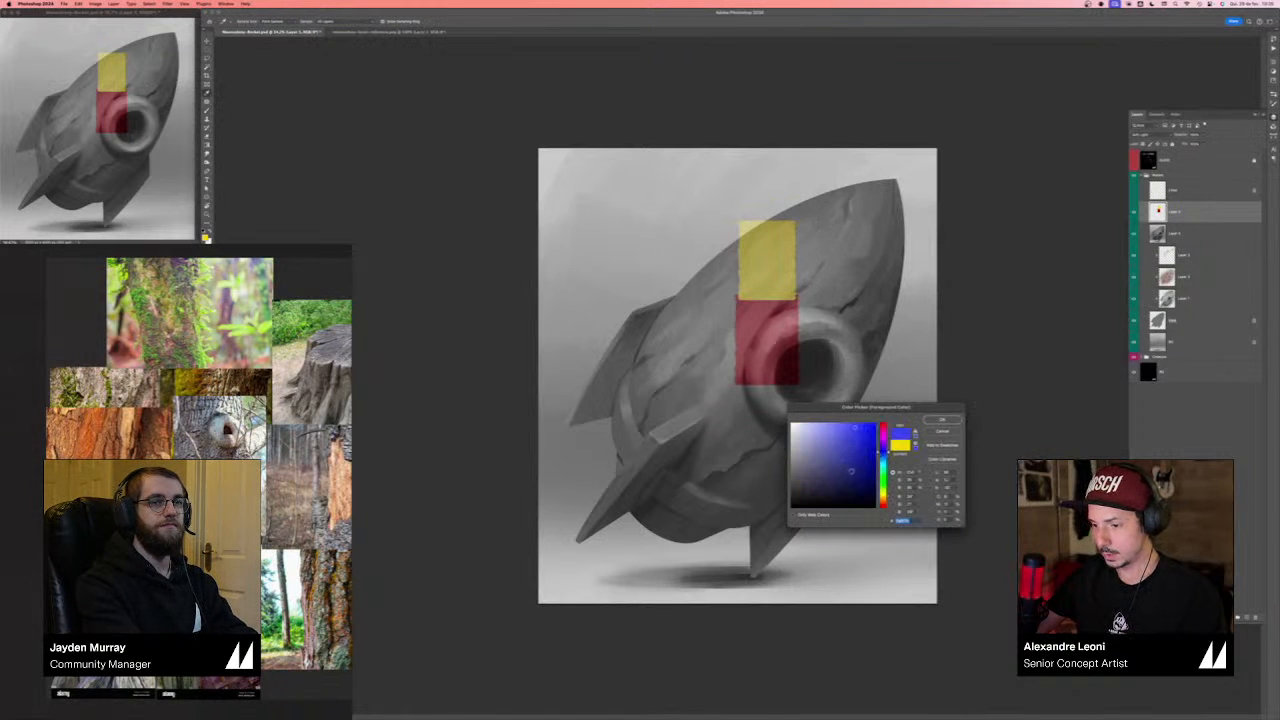
left_click_drag(851, 471, 848, 481)
key("Return")
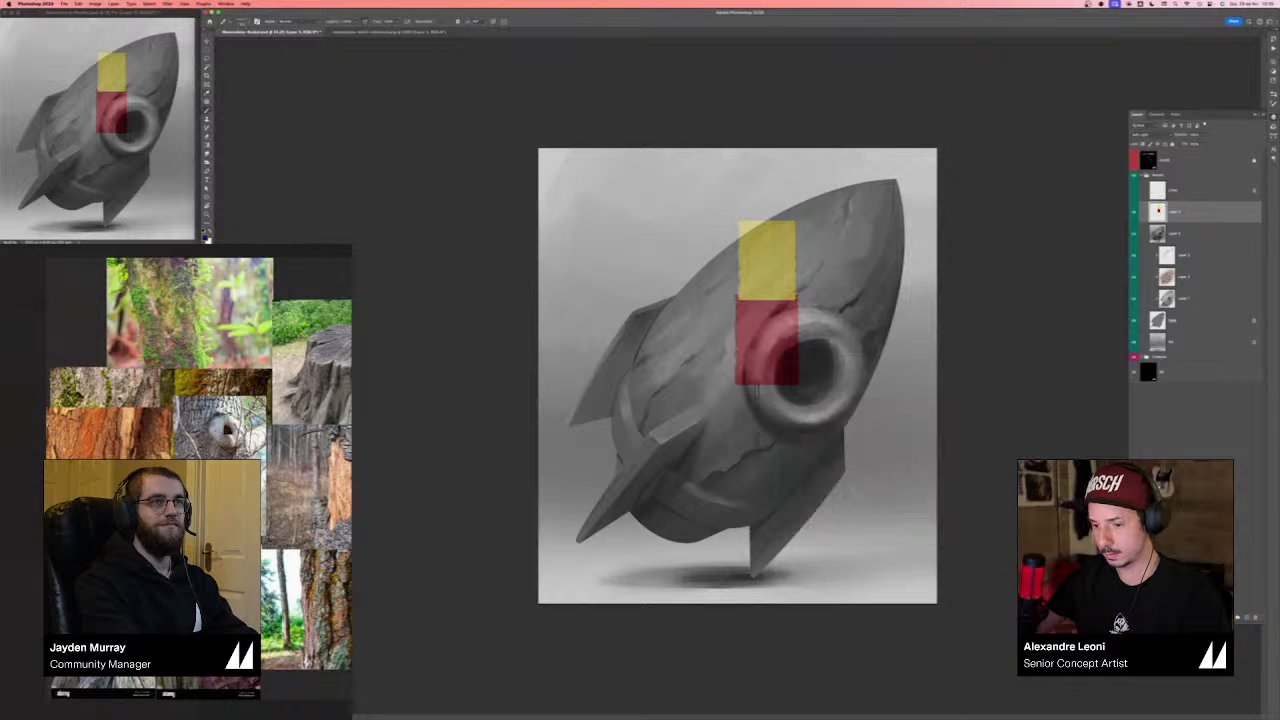
left_click_drag(739, 425, 795, 423)
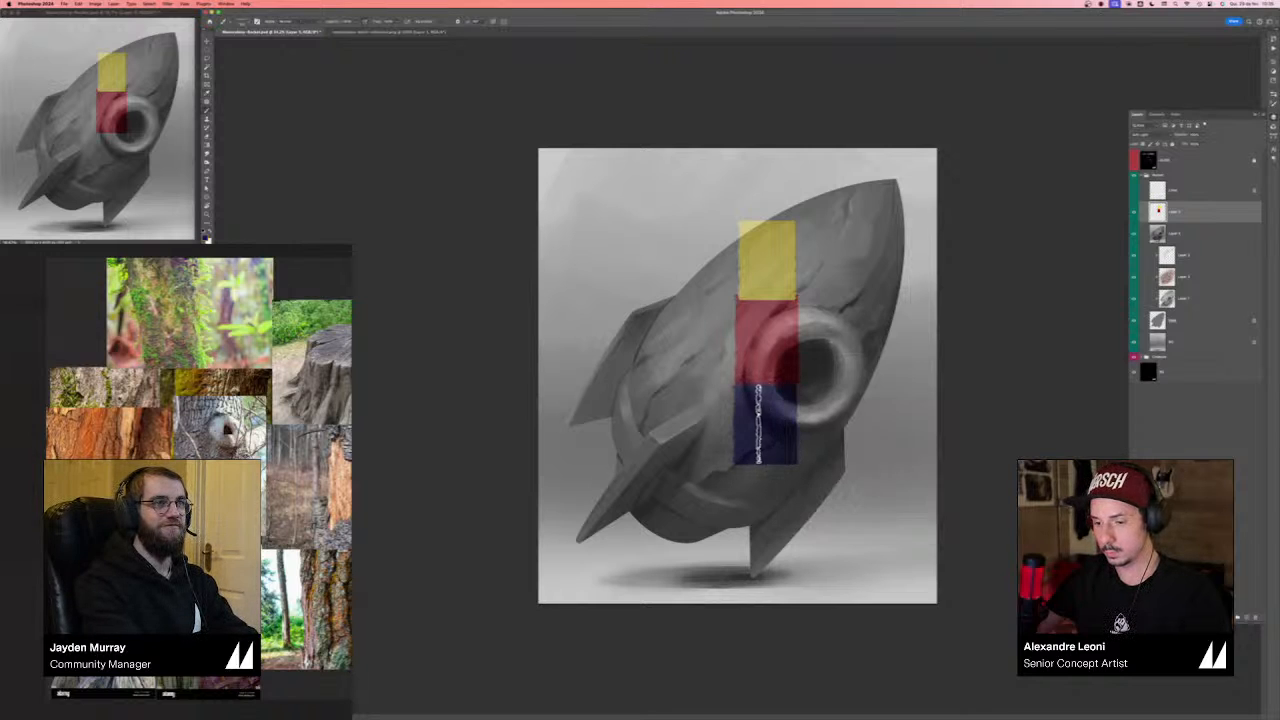
- Compare the yellow, red and blue blocks in the grayscale proof view and delete their layer
key("n")
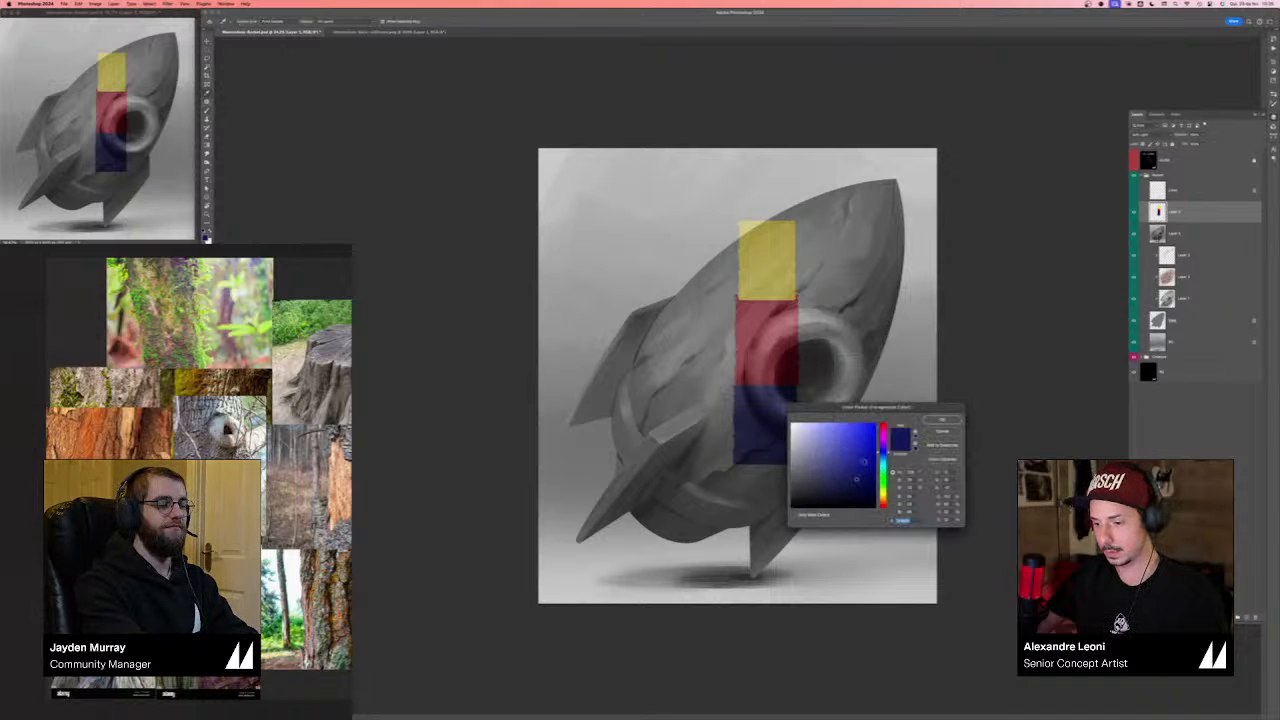
key("Escape")
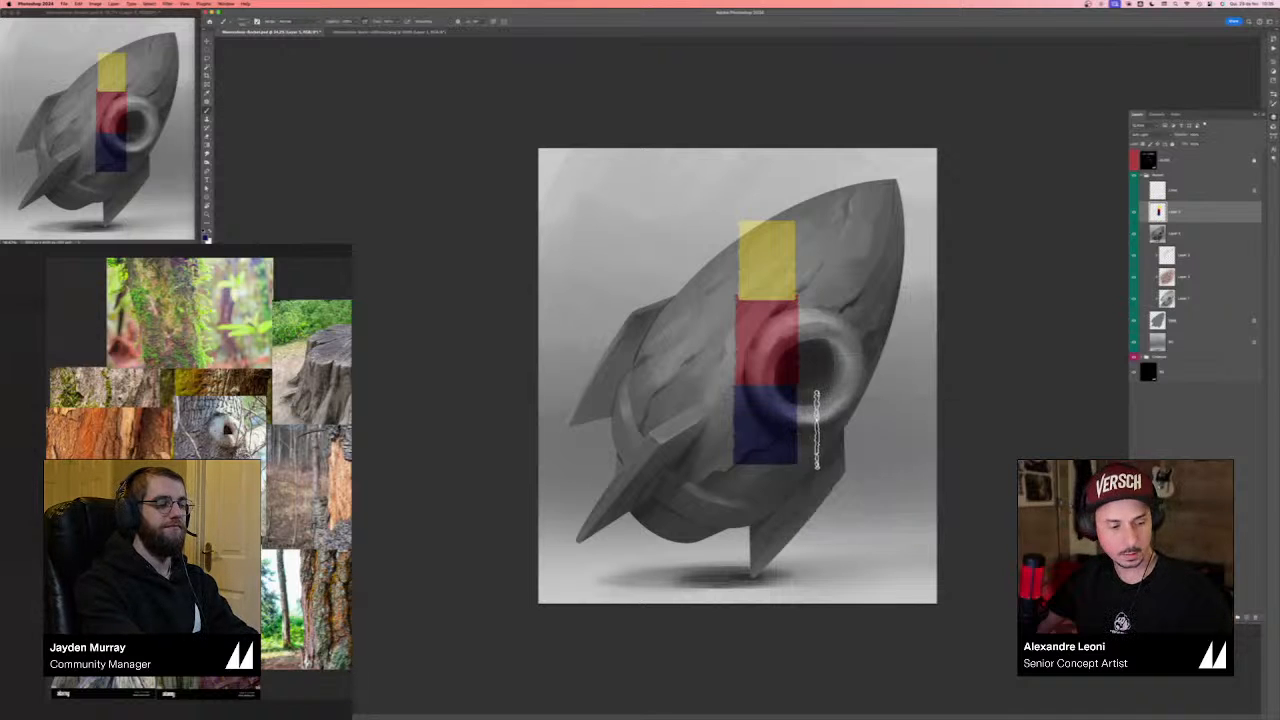
key("super+y")
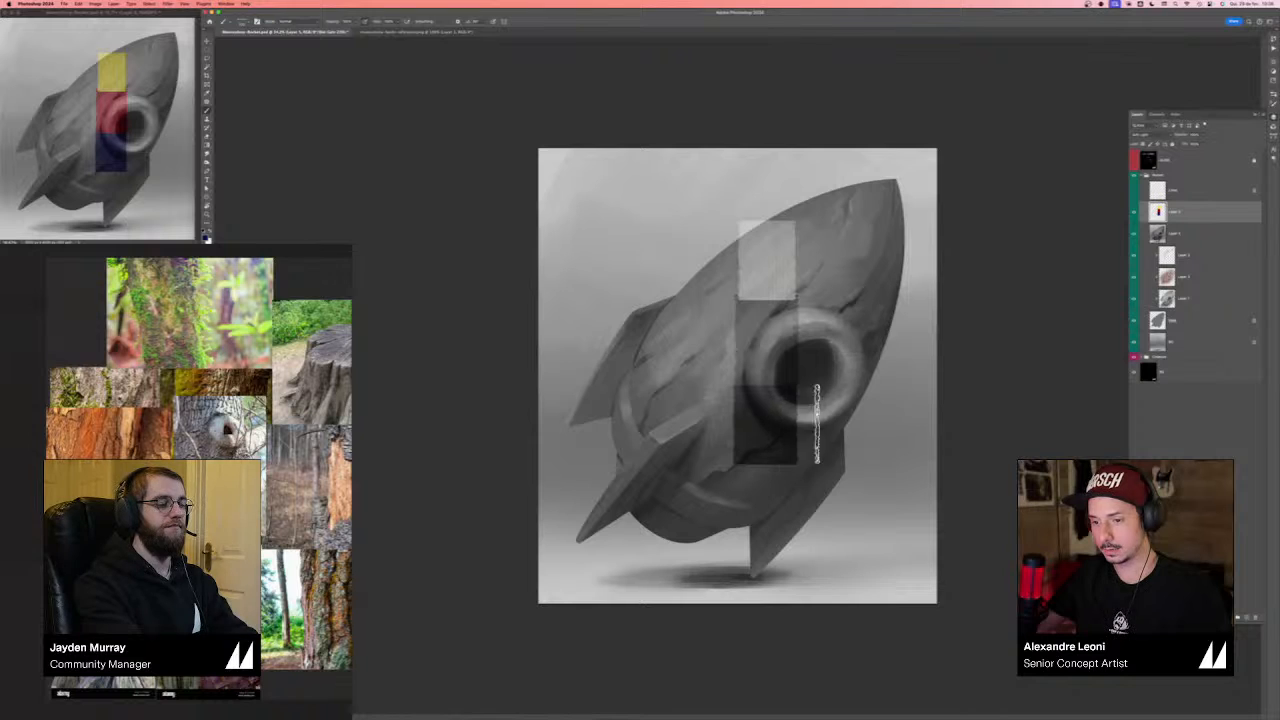
key("ctrl+y")
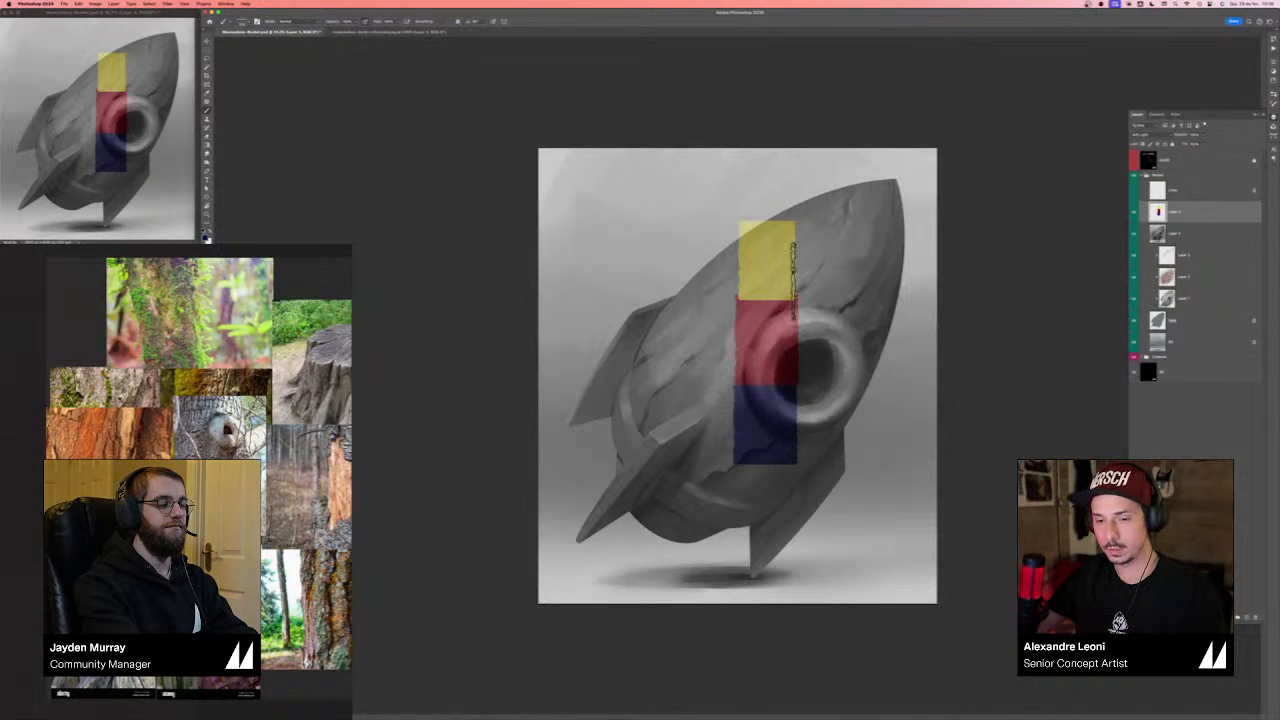
key("v")
key("Delete")
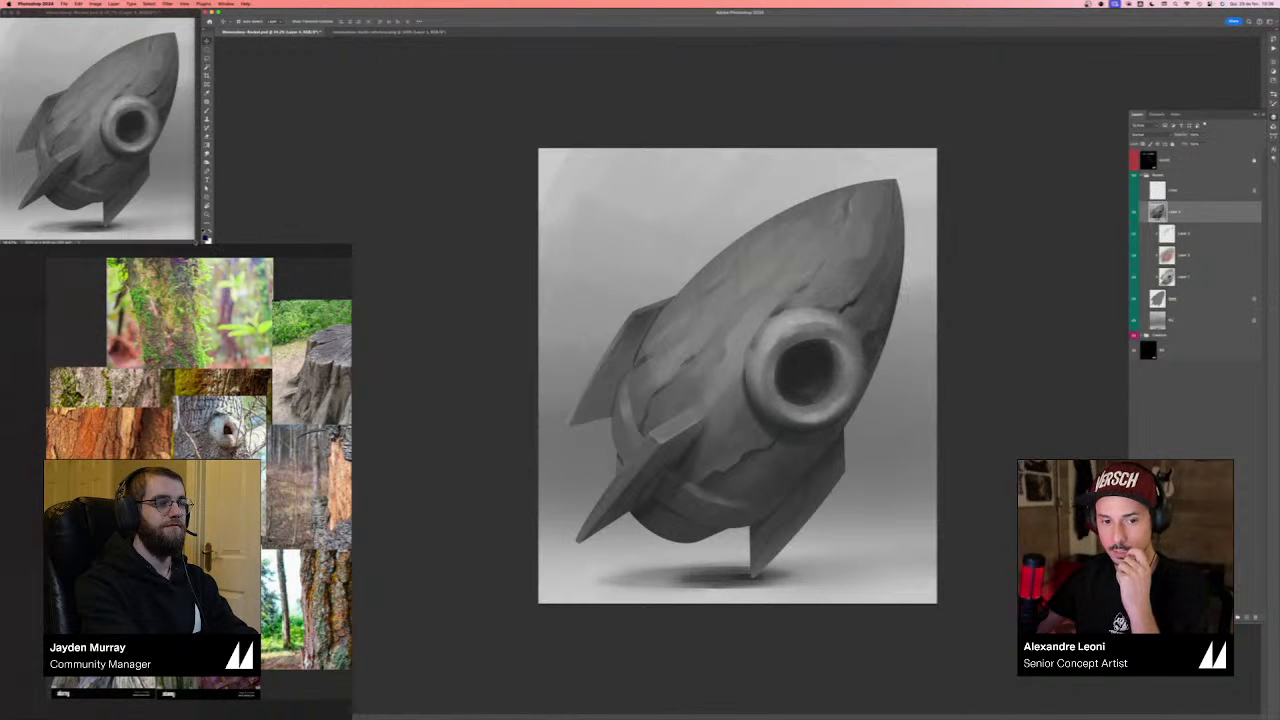
left_click(206, 235)
mouse_move(846, 455)
left_mouse_down()
mouse_move(845, 467)
mouse_move(838, 456)
left_mouse_up()
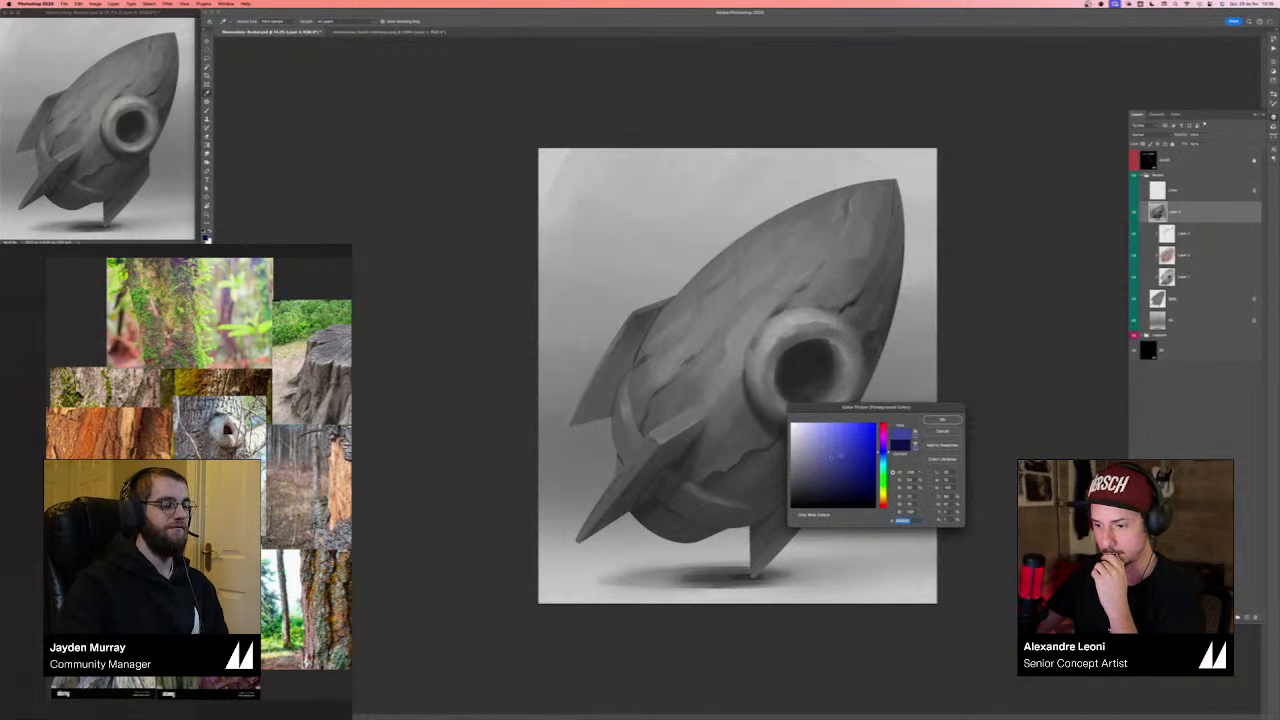
left_click(840, 455)
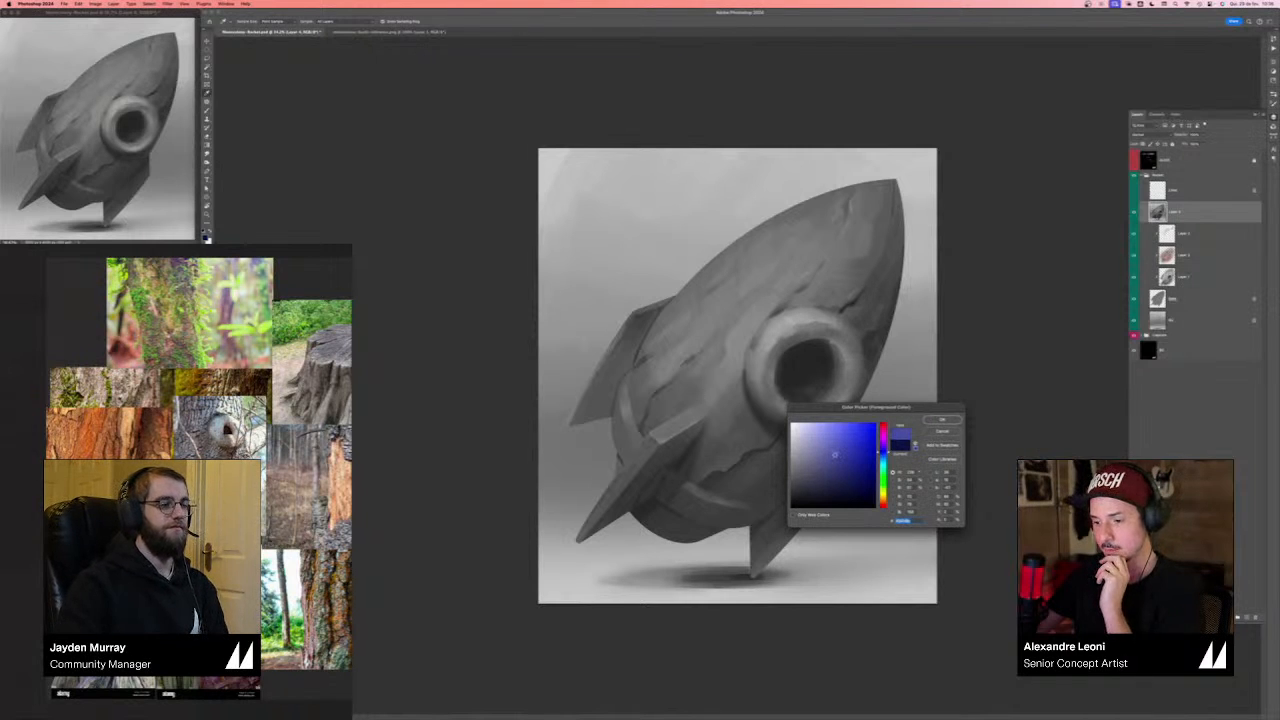
left_click(839, 482)
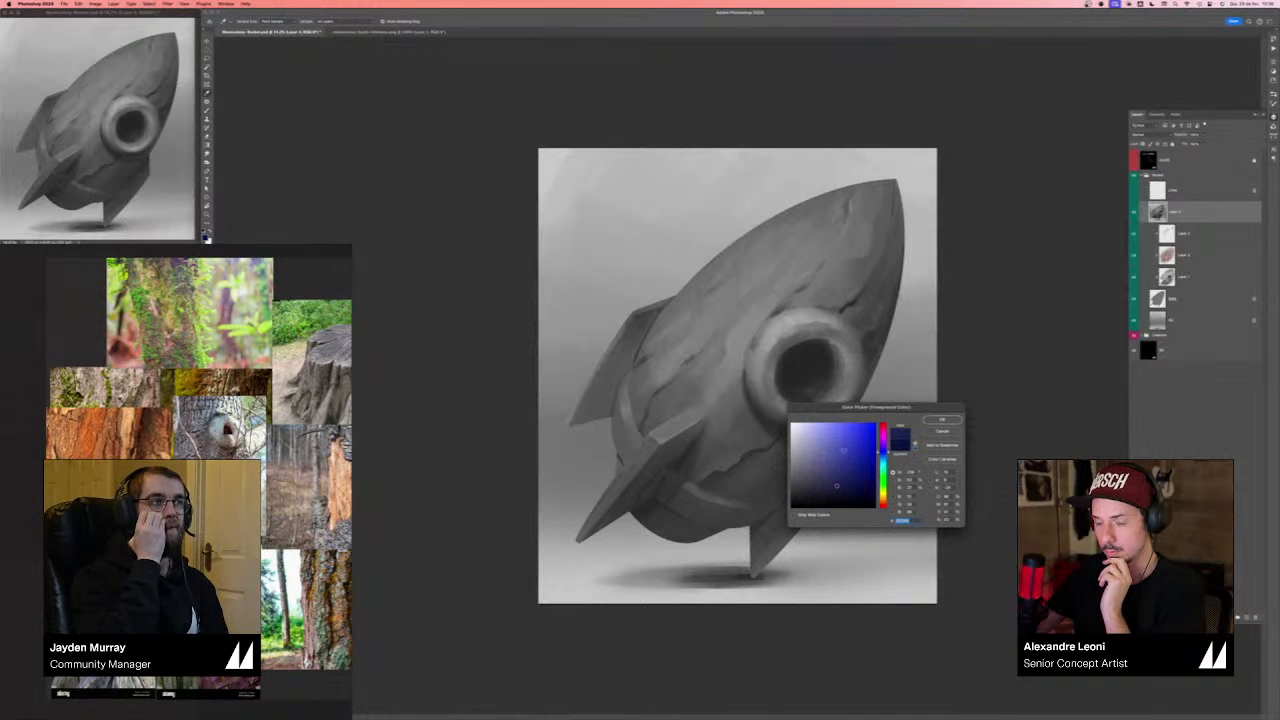
left_click(844, 450)
mouse_move(840, 459)
left_mouse_down()
mouse_move(834, 449)
mouse_move(845, 452)
mouse_move(838, 476)
left_mouse_up()
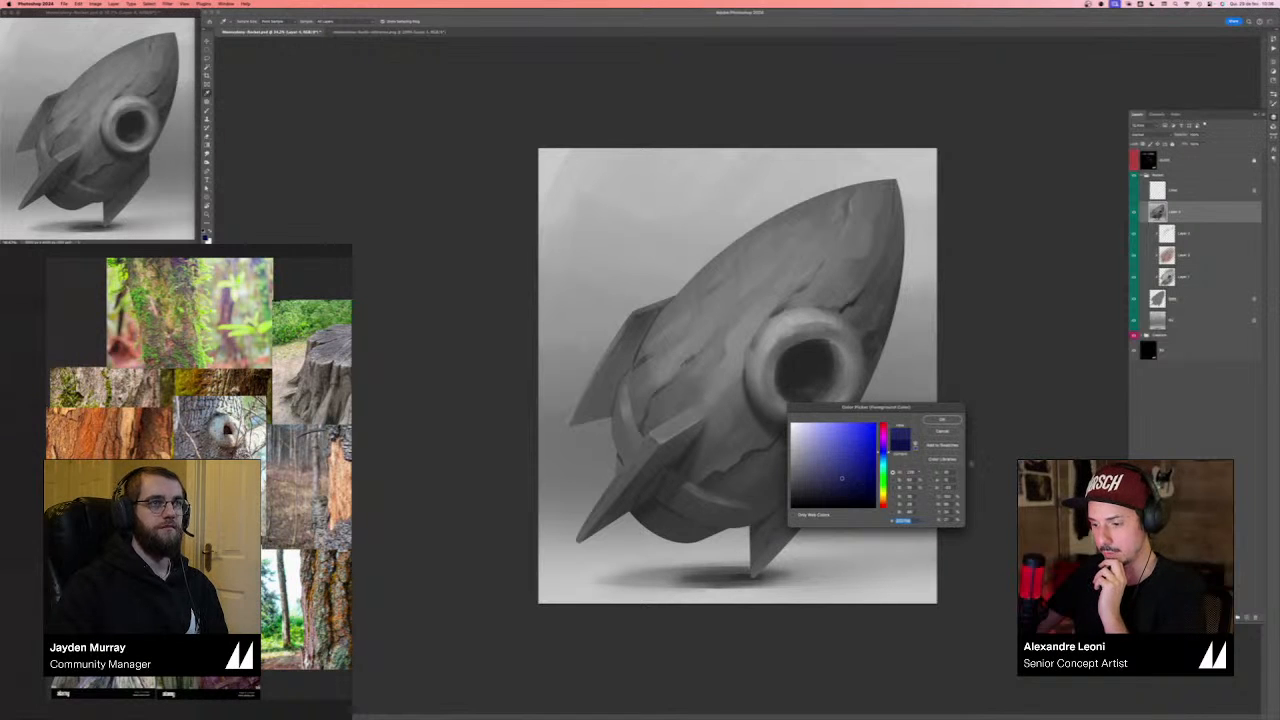
left_click(941, 431)
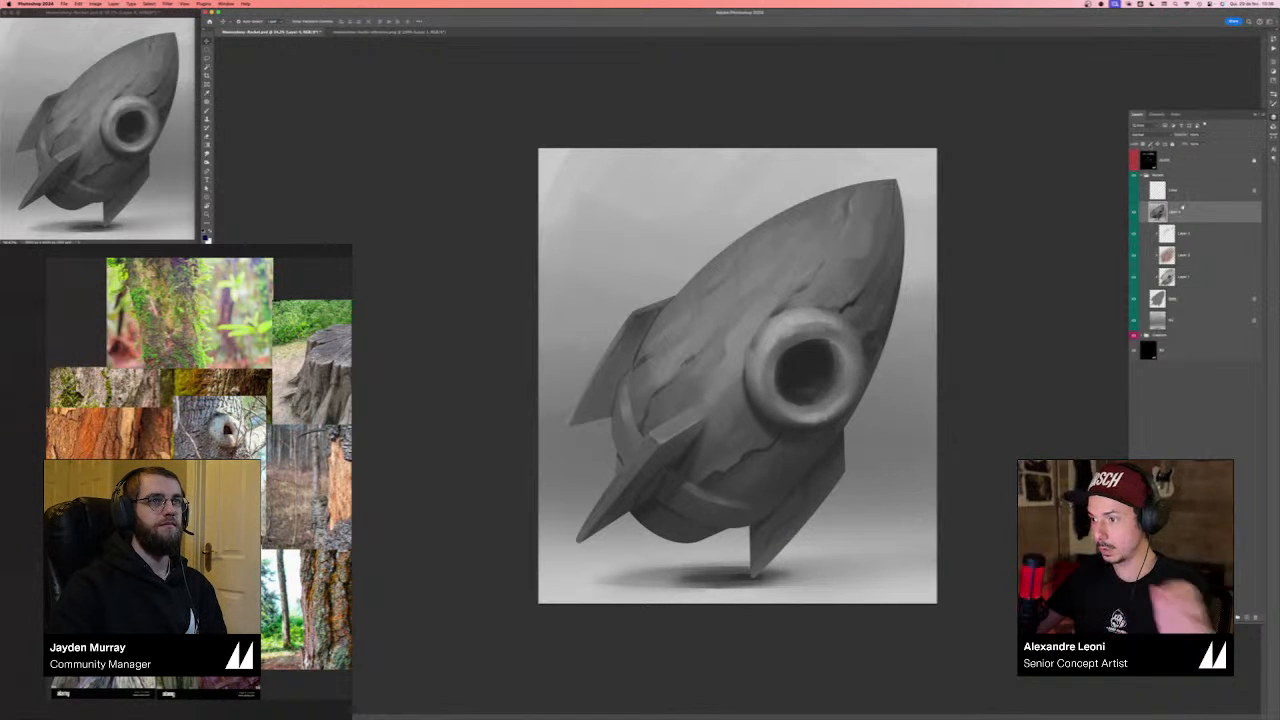
- Delete the merged grayscale layer to bring back the coloured rocket and look through the blending modes
key("Delete")
left_click(1151, 134)
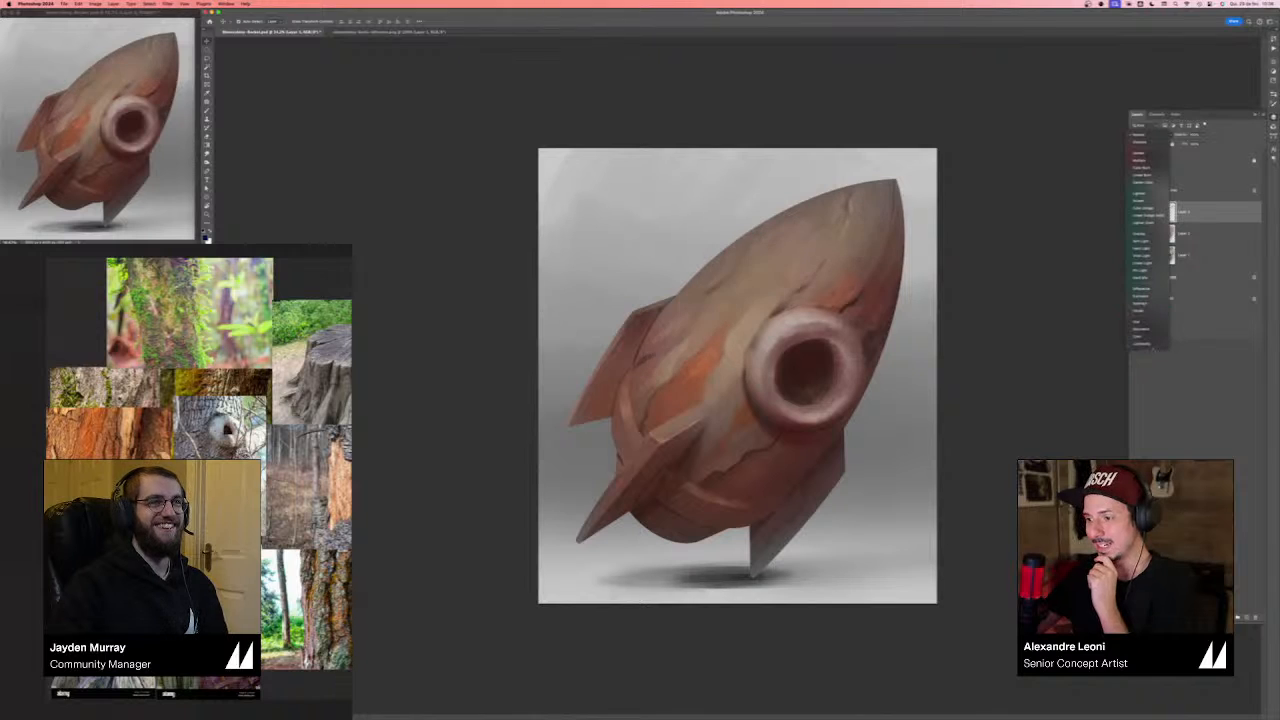
left_click(1150, 344)
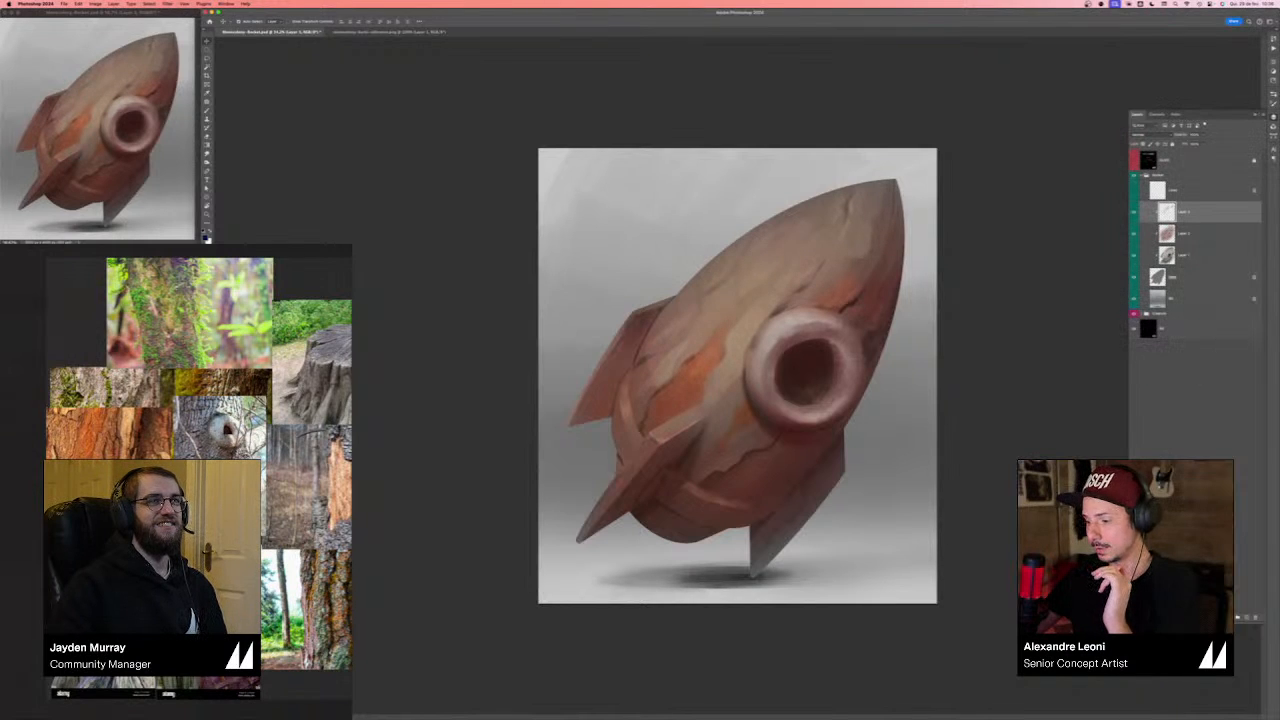
- Stamp all visible layers onto a new layer above the rocket layers and fully desaturate it with Hue/Saturation
left_click(1246, 617)
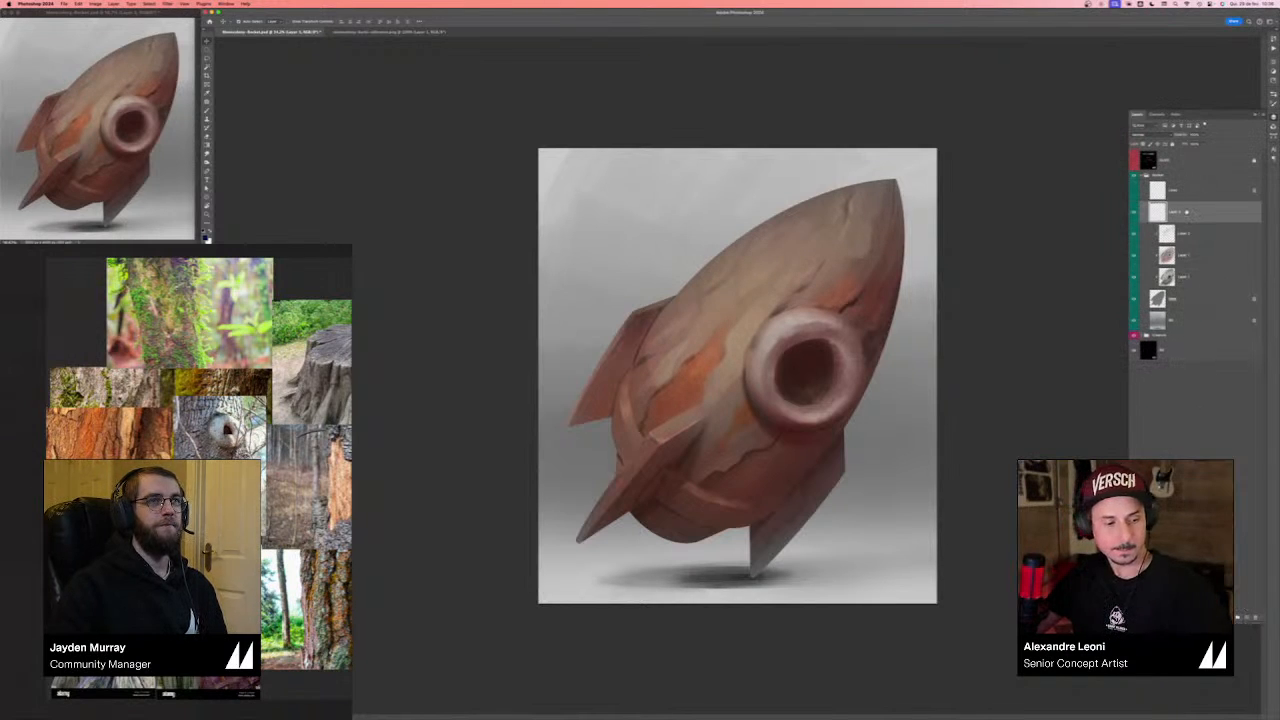
key("ctrl+shift+alt+e")
key("ctrl+u")
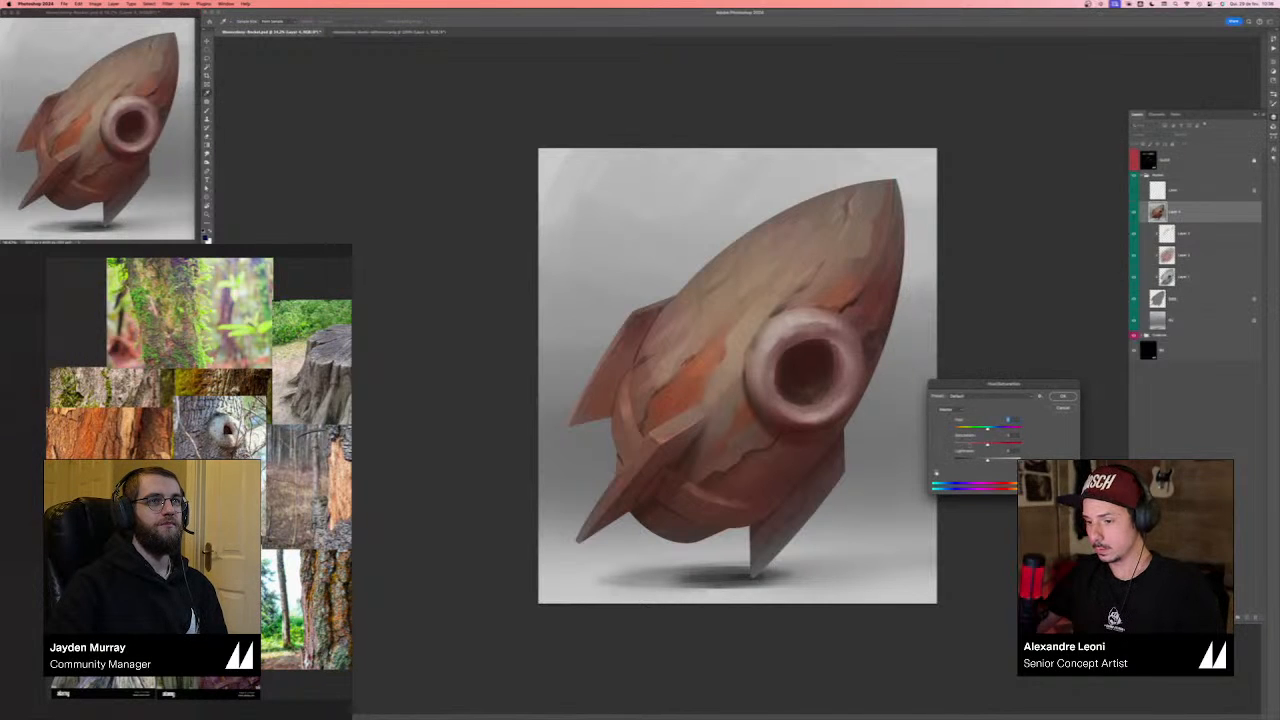
left_click_drag(987, 444, 954, 444)
left_click(1062, 396)
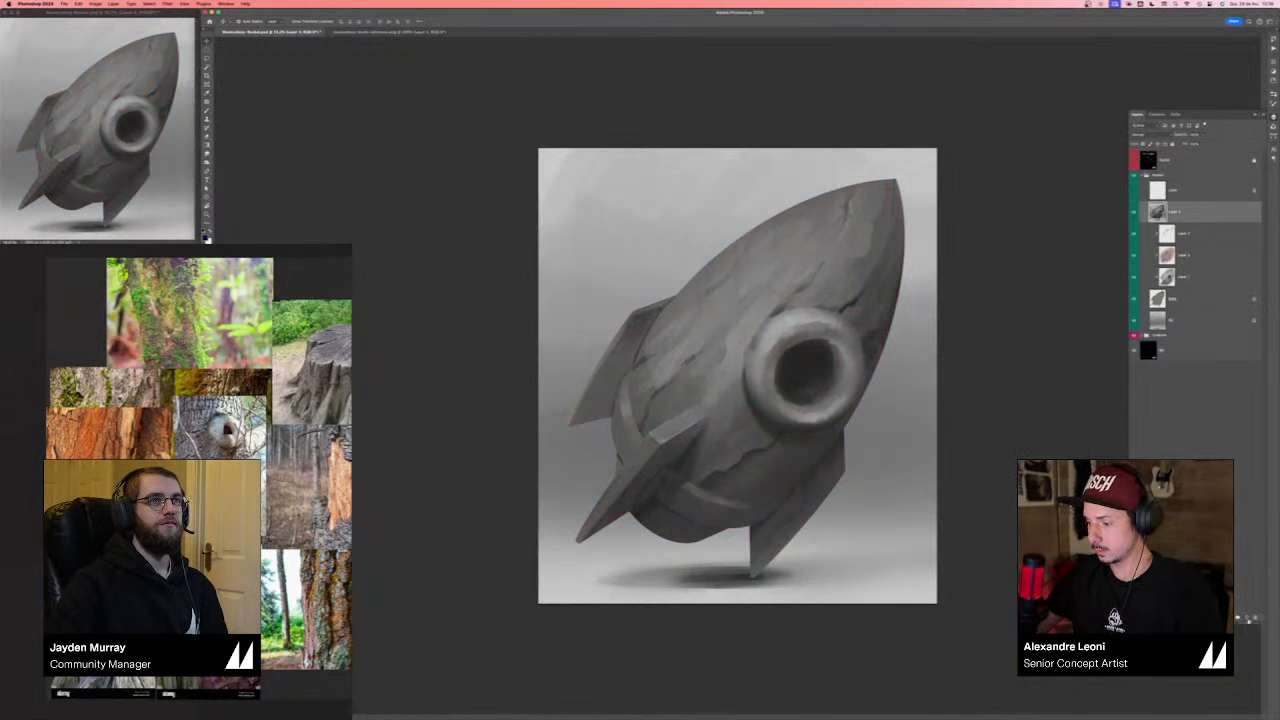
- Add a new layer above the grayscale one and paint a bright blue block on the rocket's upper body
key("ctrl+shift+alt+n")
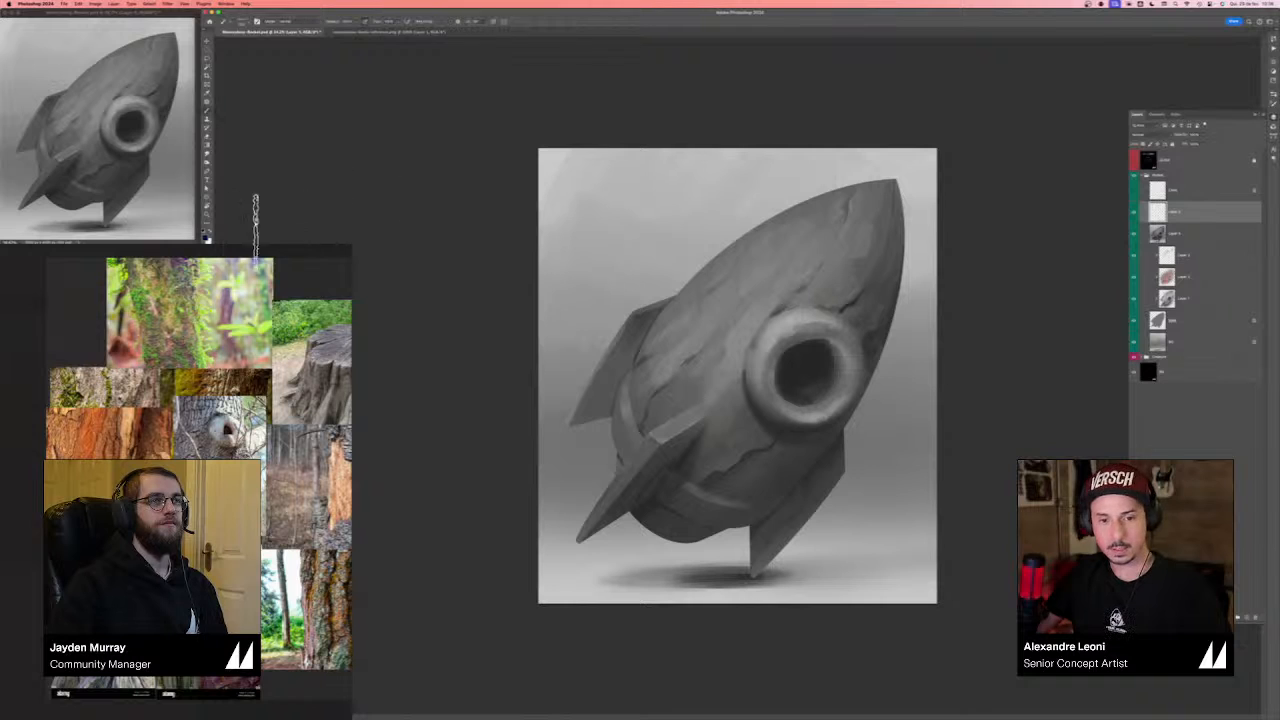
left_click(207, 237)
key("Return")
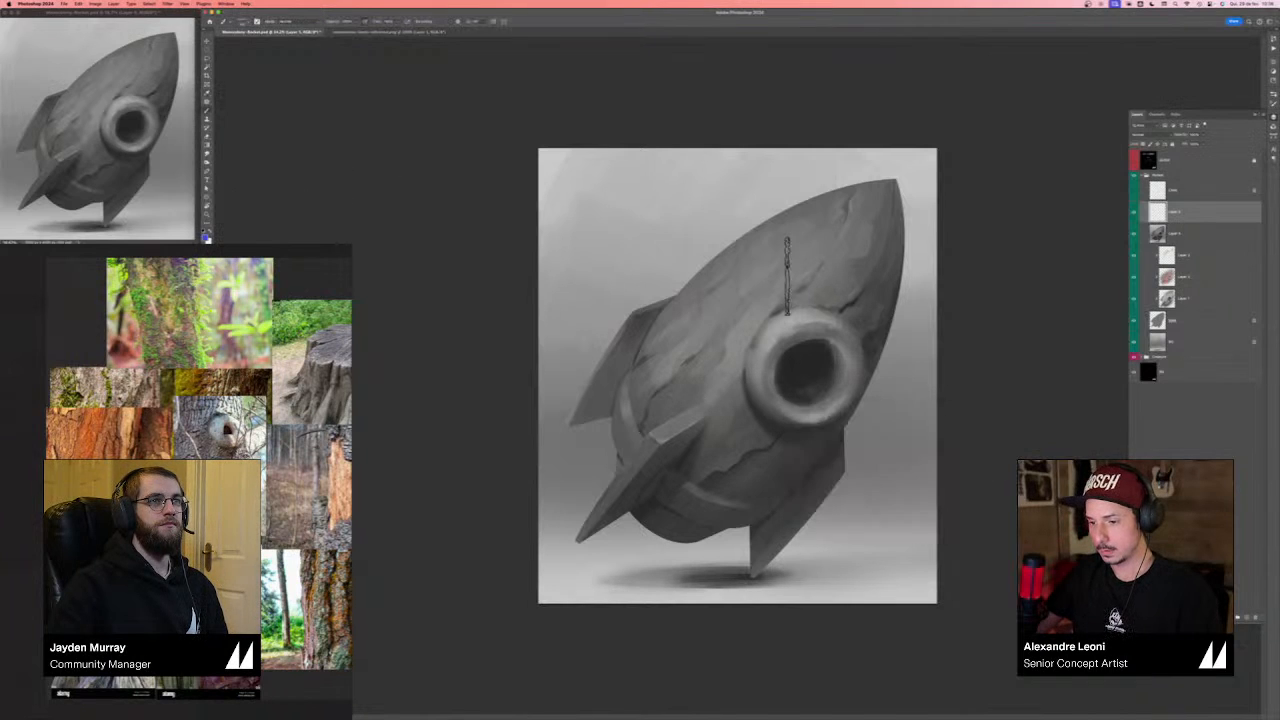
left_click_drag(736, 249, 802, 249)
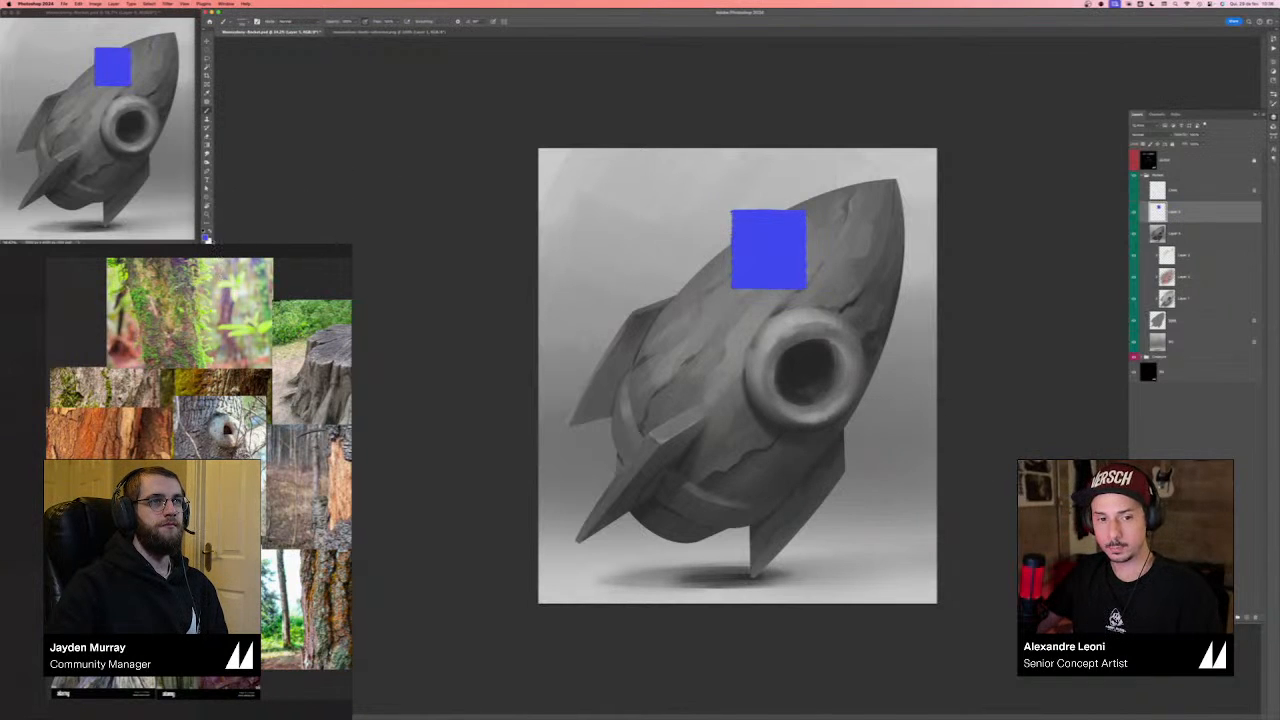
- Pick a darker blue and paint a second block directly below the bright blue one
key("n")
left_click(853, 450)
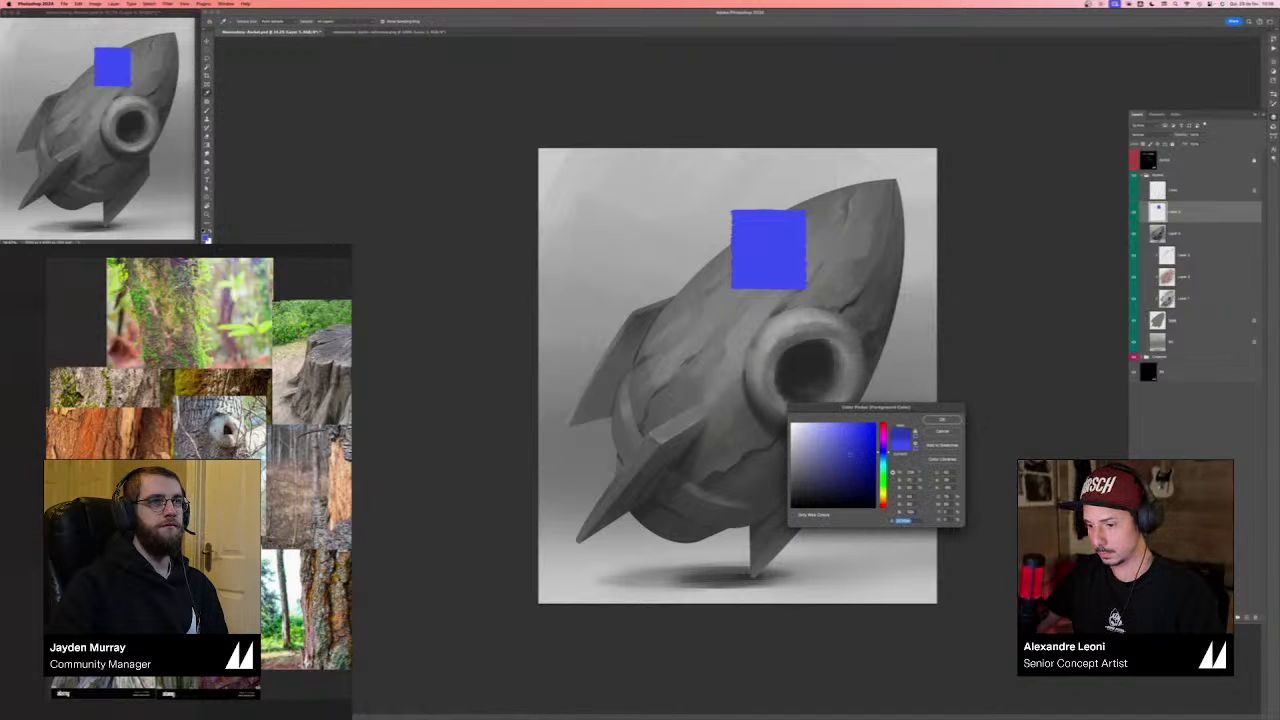
key("Return")
mouse_move(746, 292)
left_mouse_down()
mouse_move(742, 366)
mouse_move(805, 298)
mouse_move(806, 332)
left_mouse_up()
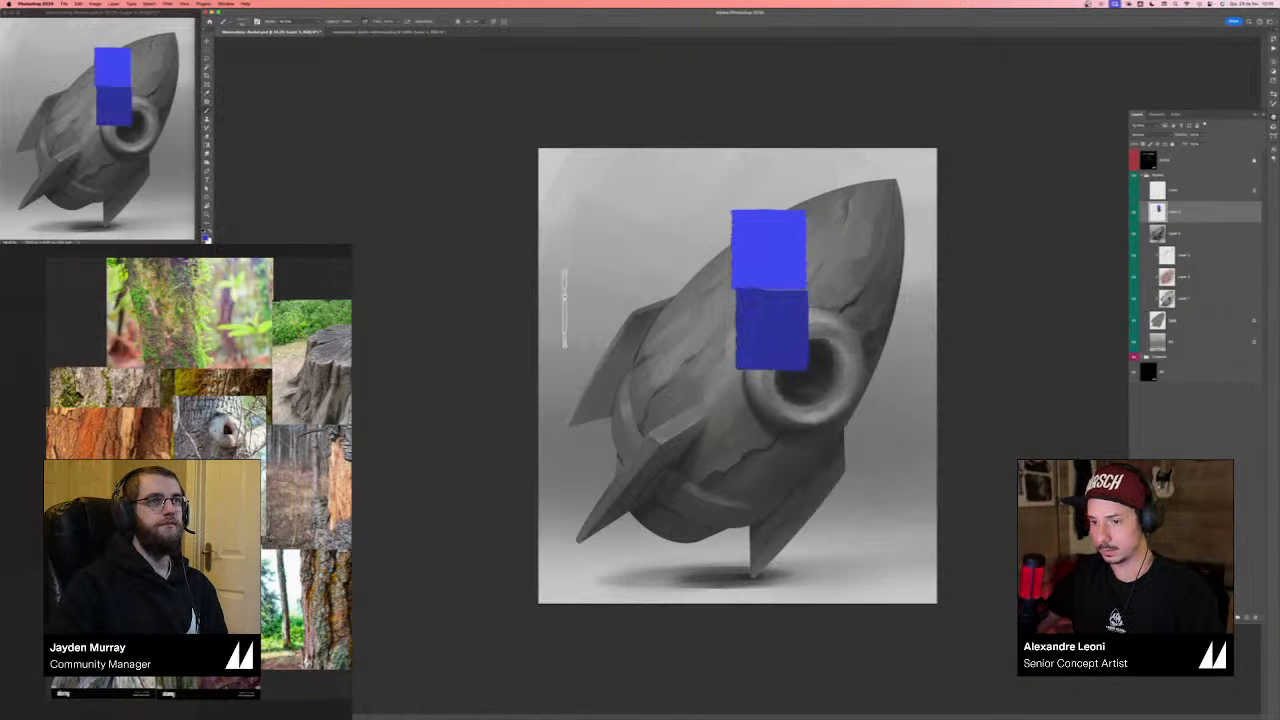
- Pick a deep navy blue and paint a third block below the other two, over the porthole's edge
left_click(207, 237)
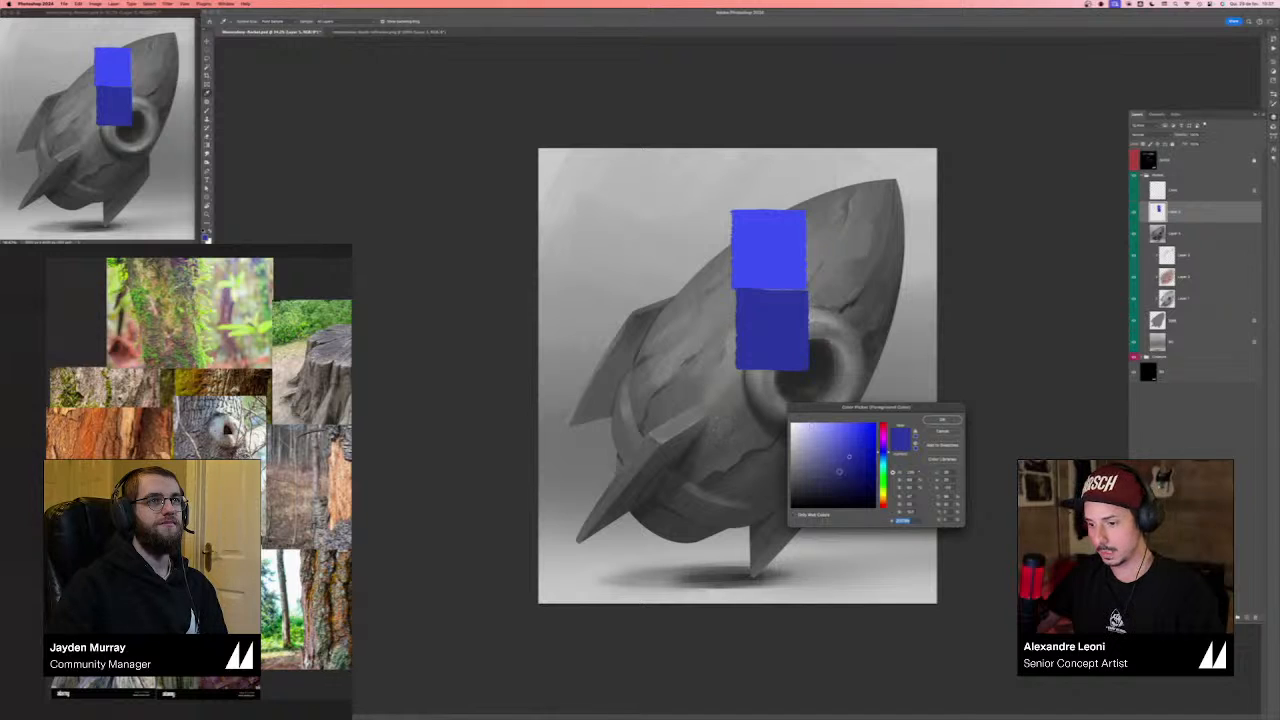
left_click(851, 473)
key("Return")
mouse_move(740, 362)
left_mouse_down()
mouse_move(740, 442)
mouse_move(800, 400)
mouse_move(800, 446)
left_mouse_up()
- Set the blue blocks' layer to the Color blending mode and compare it with and without the grayscale proof
left_click(1150, 134)
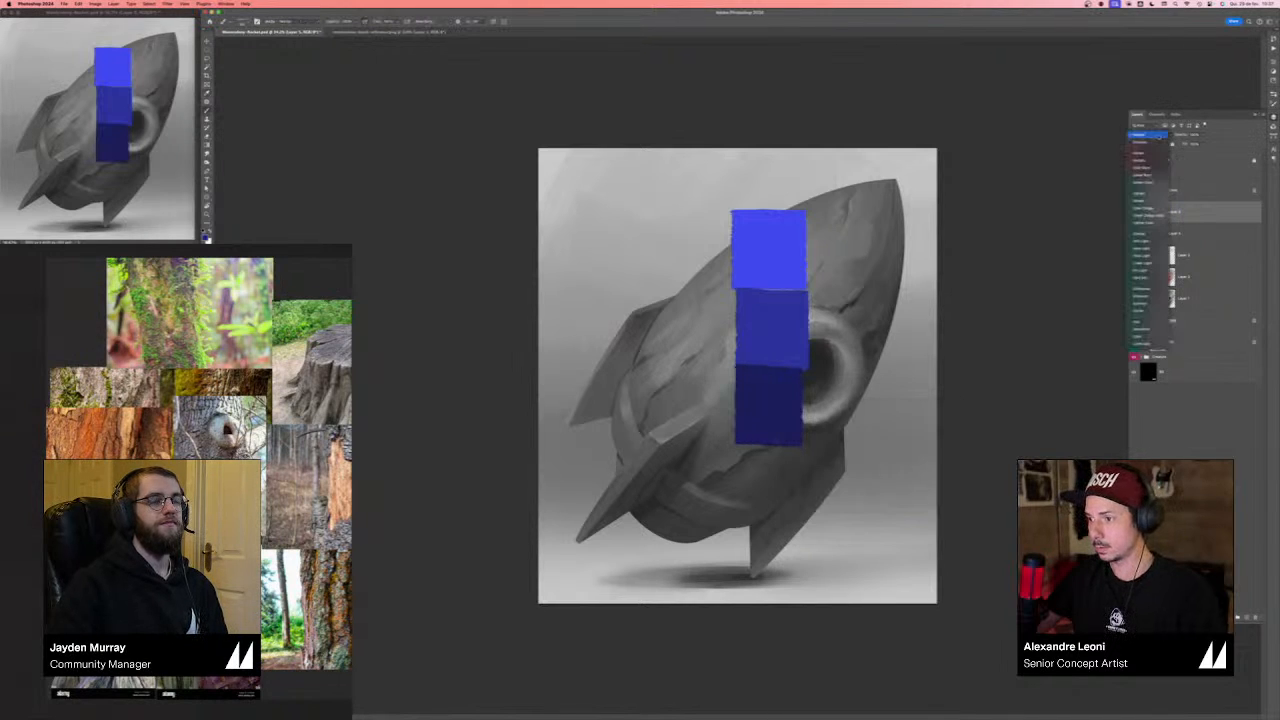
left_click(1148, 336)
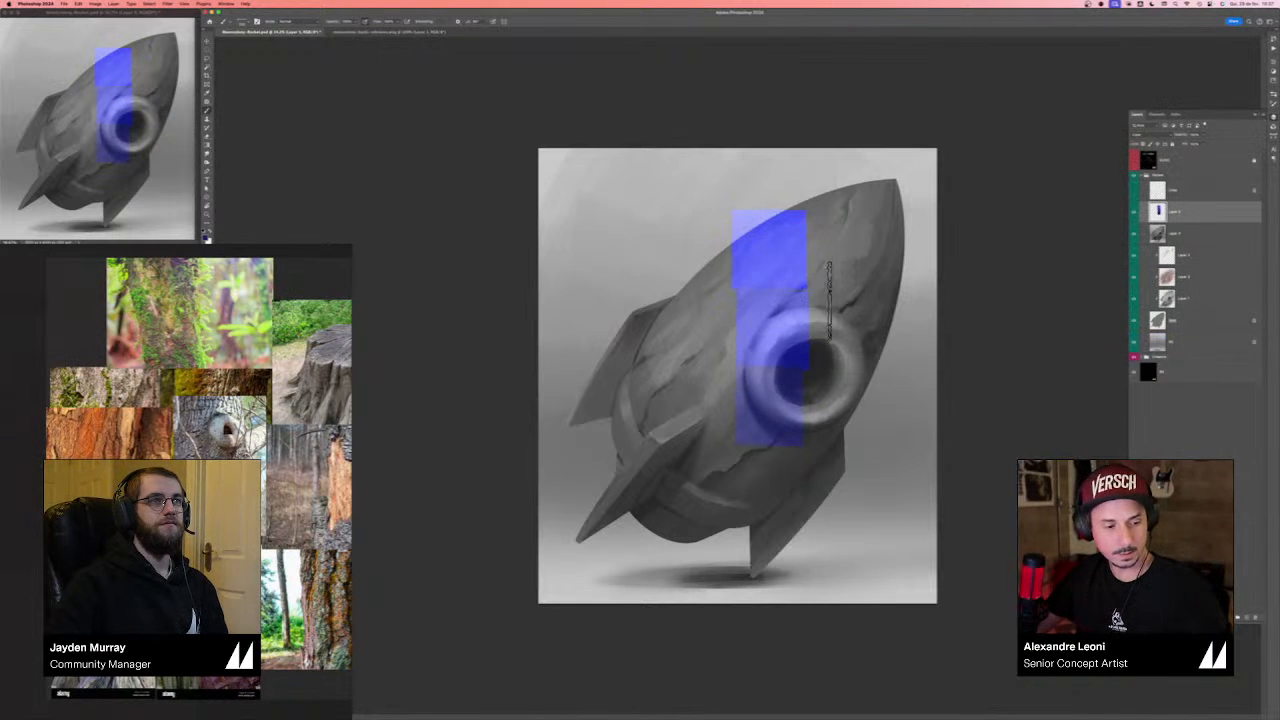
key("super+y")
key("super+y")
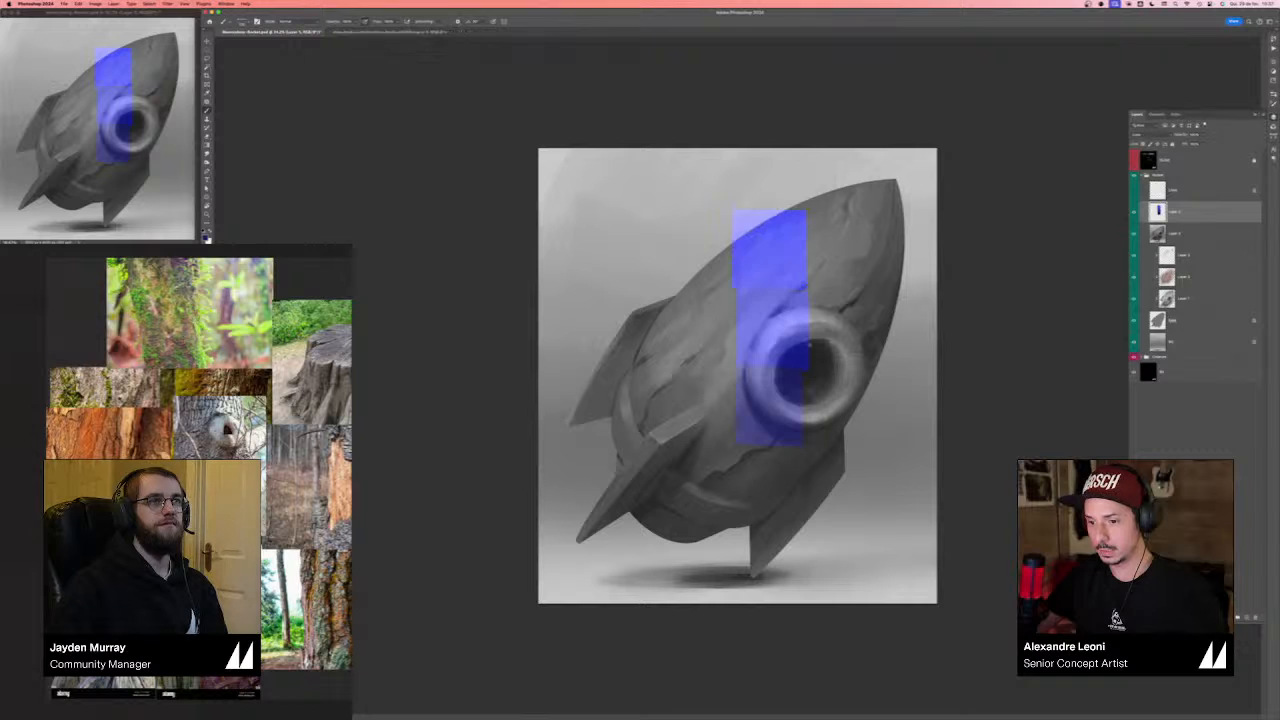
key("super+y")
key("super+y")
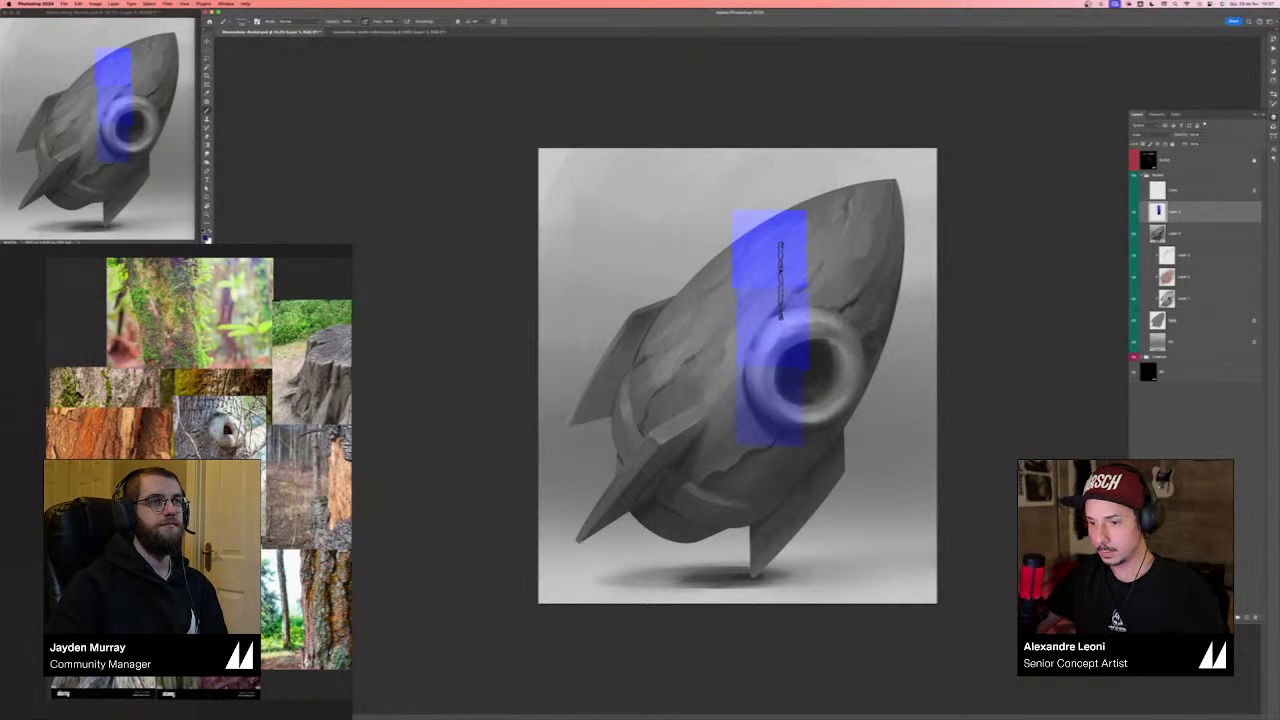
- Set the foreground colour to a more saturated dark blue and switch to the Brush tool
key("v")
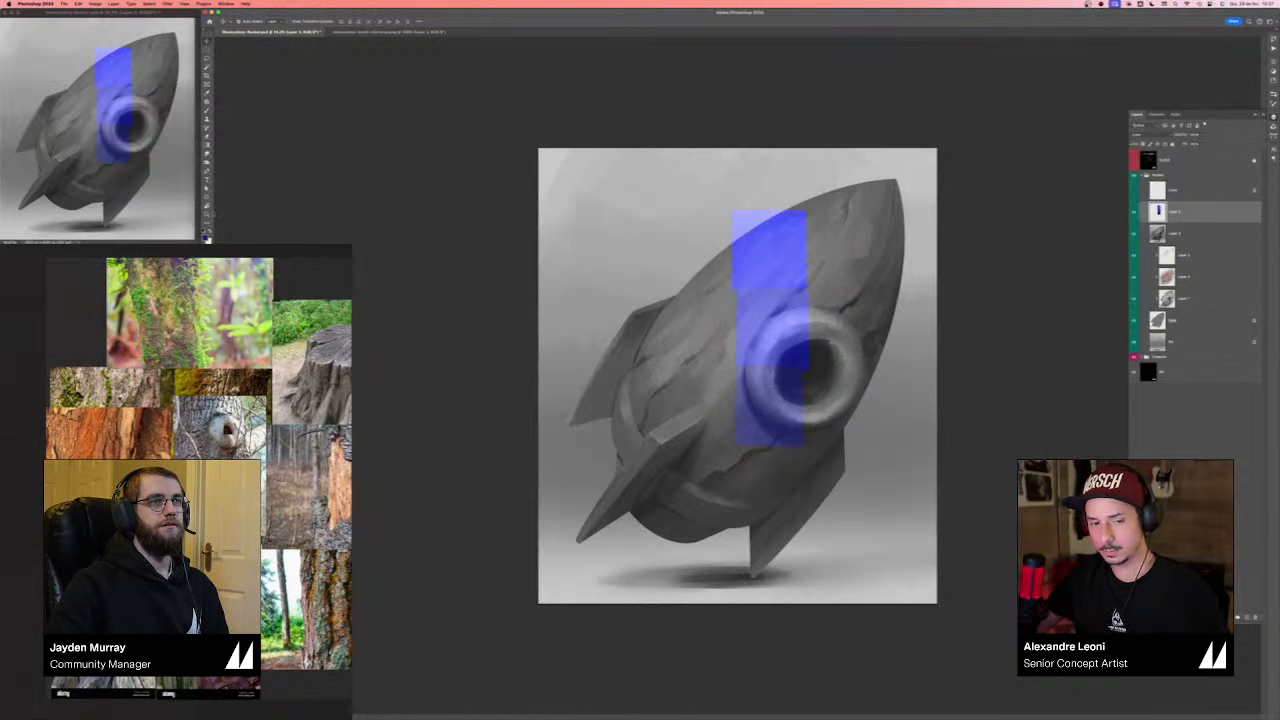
left_click(206, 238)
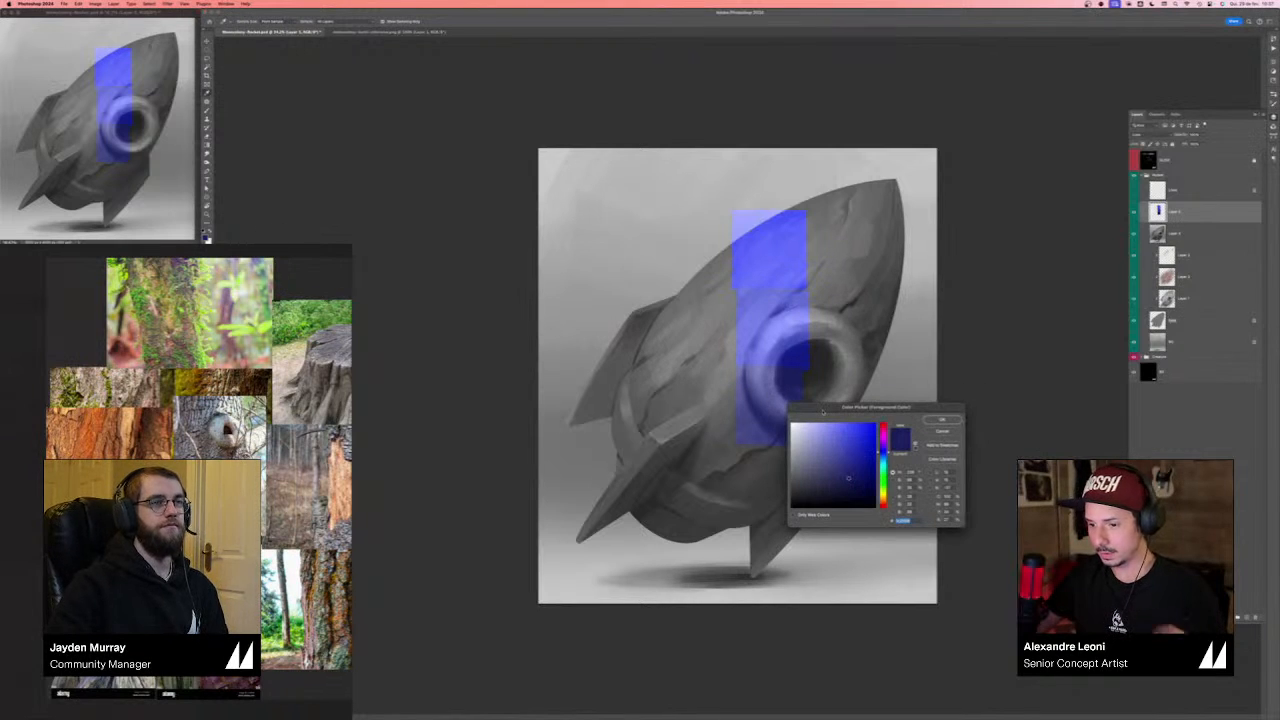
left_click_drag(823, 412, 832, 413)
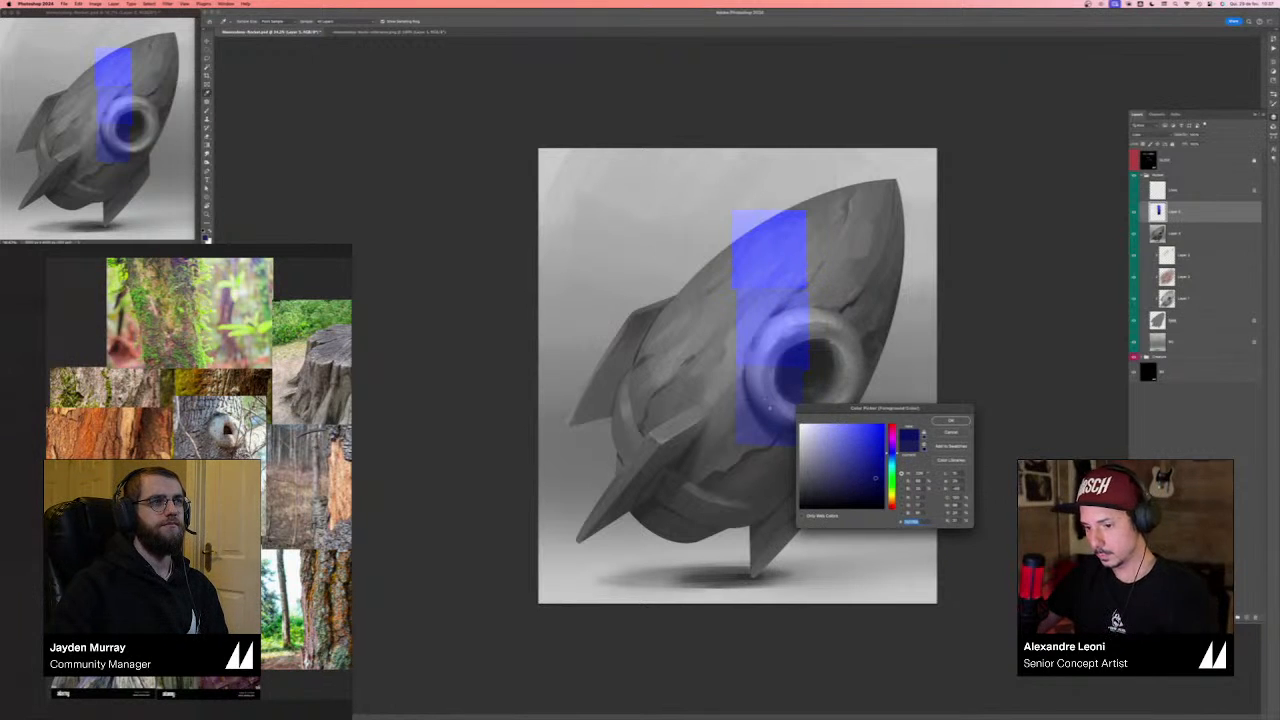
key("Return")
key("b")
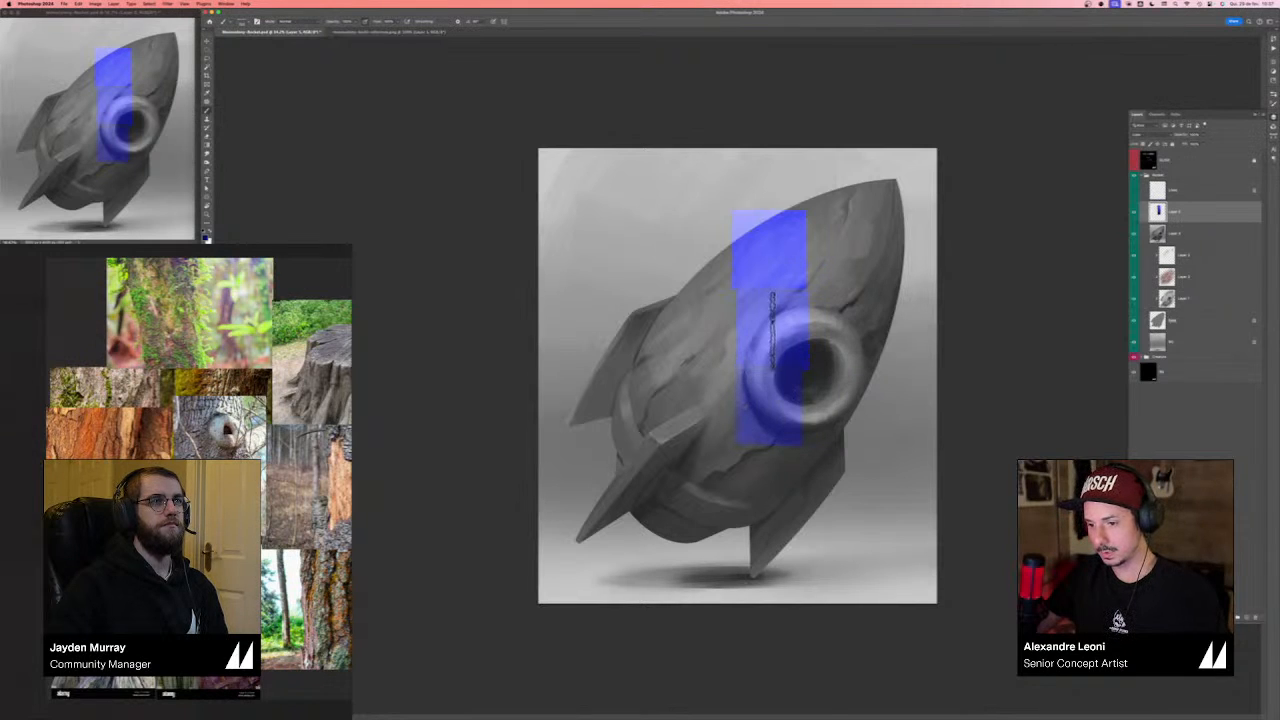
- Set the foreground colour to a pale, desaturated blue and then change it to a dark, saturated blue
key("n")
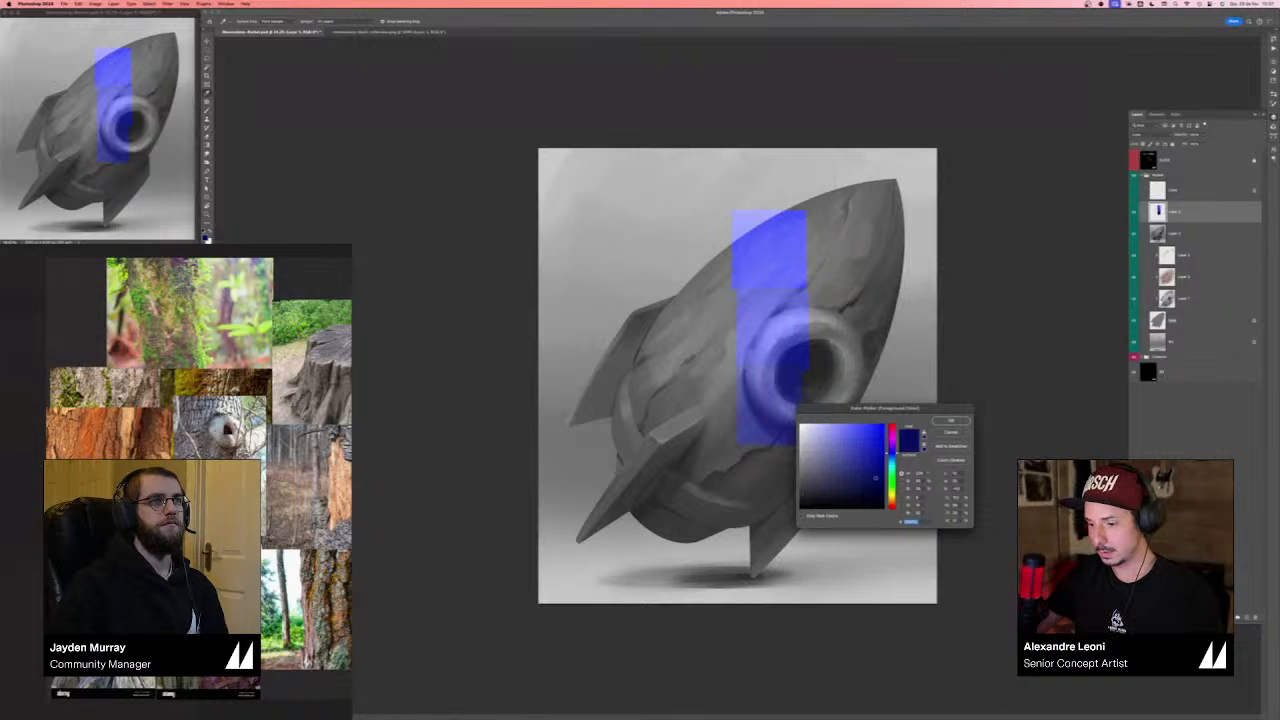
left_click(840, 434)
key("Return")
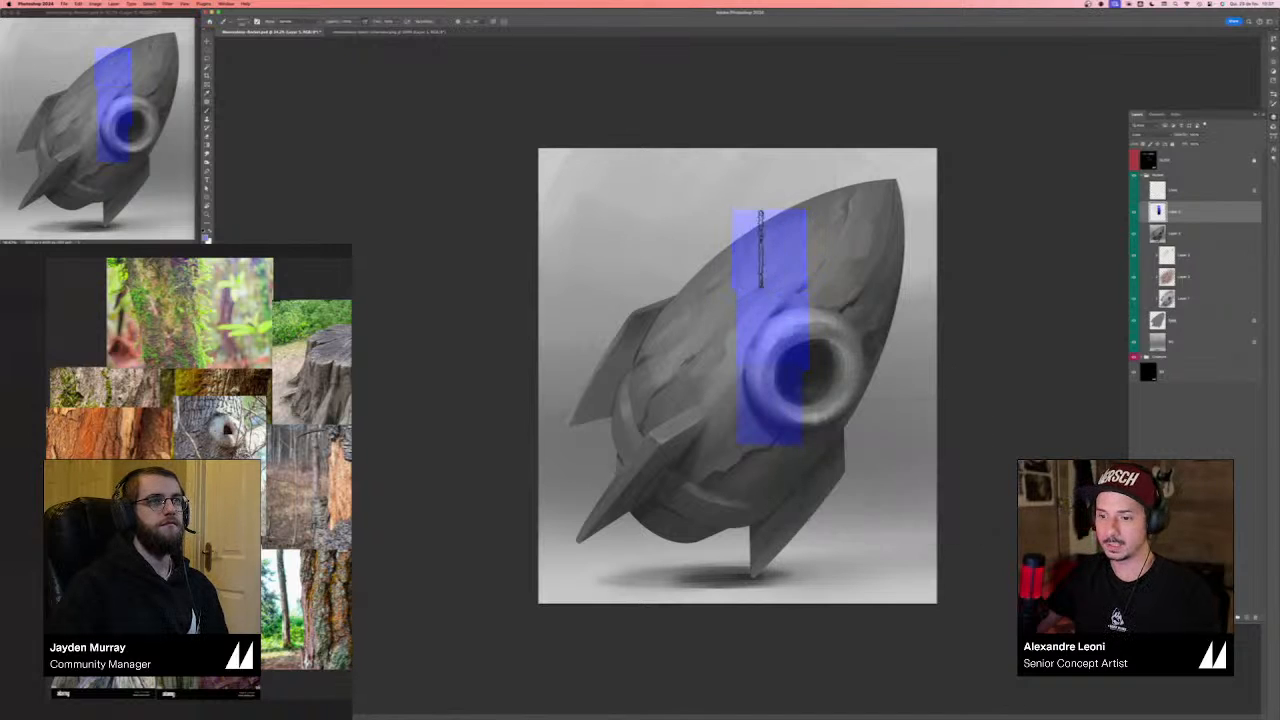
left_click(206, 236)
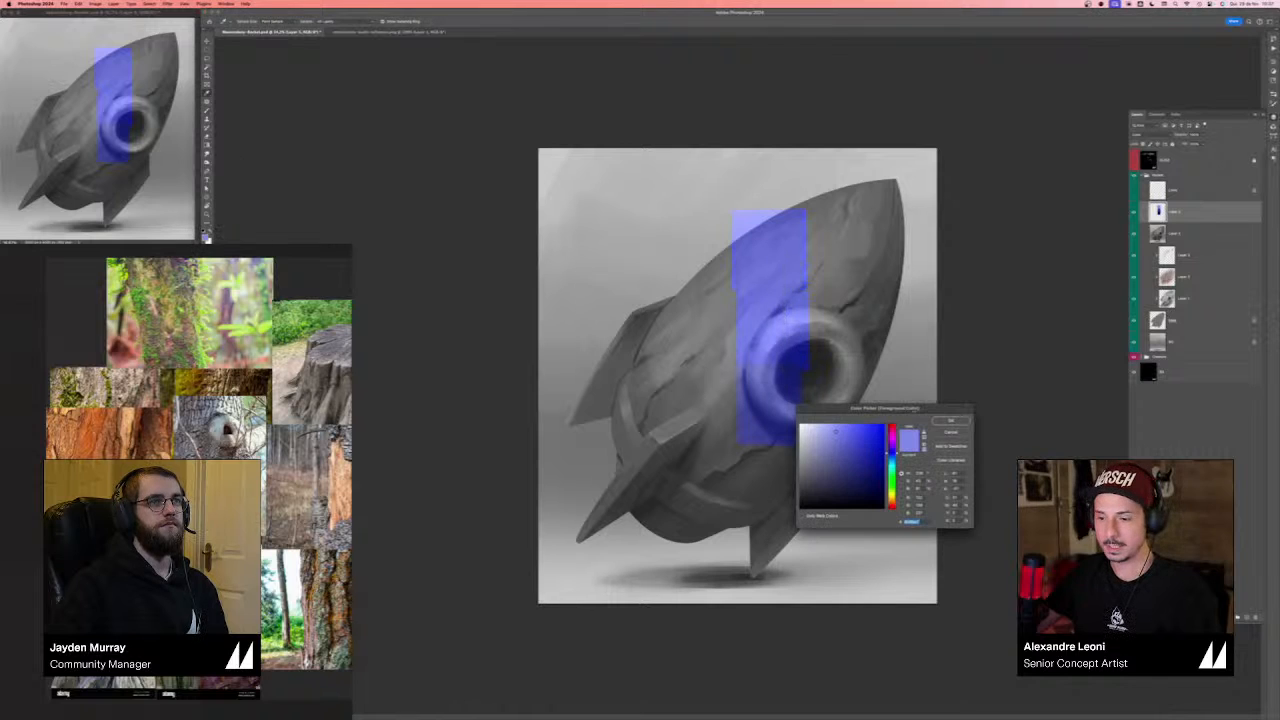
left_click_drag(849, 409, 885, 403)
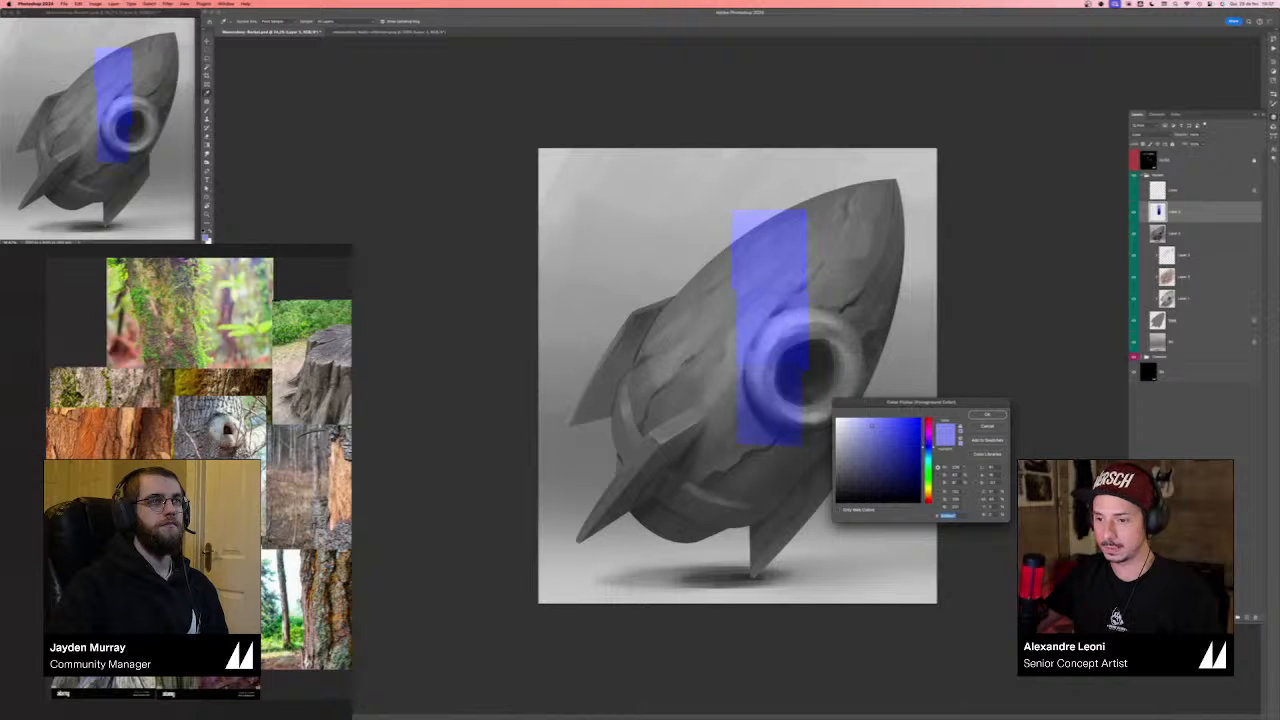
left_click_drag(872, 426, 908, 483)
key("Return")
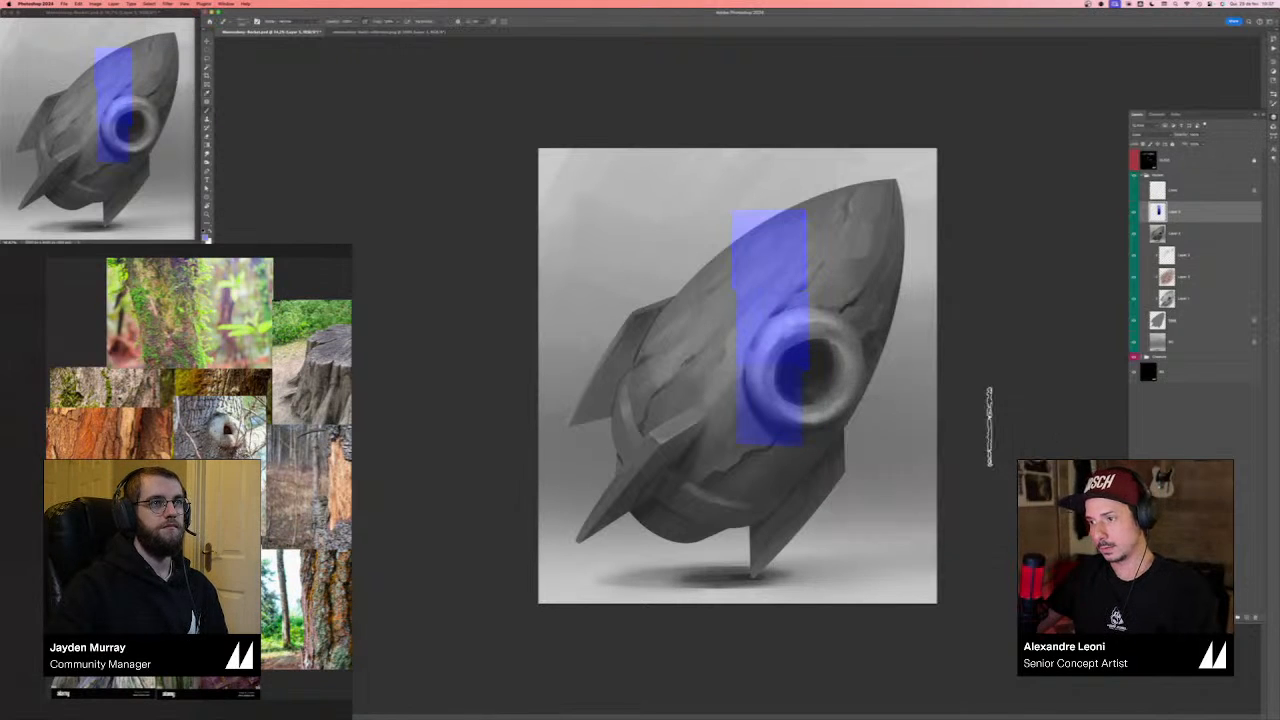
- Keep the blue blocks' layer in Color blending mode, then delete it together with the grayscale layer beneath
left_click(1145, 125)
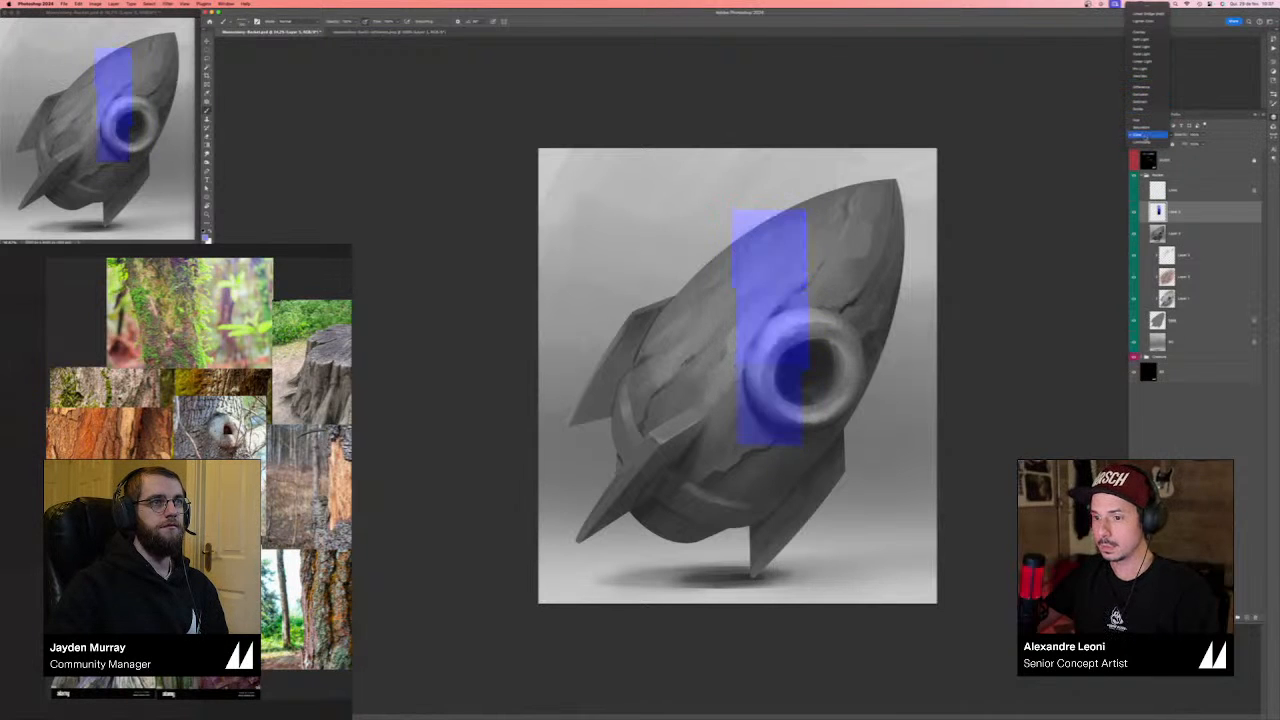
left_click(1142, 133)
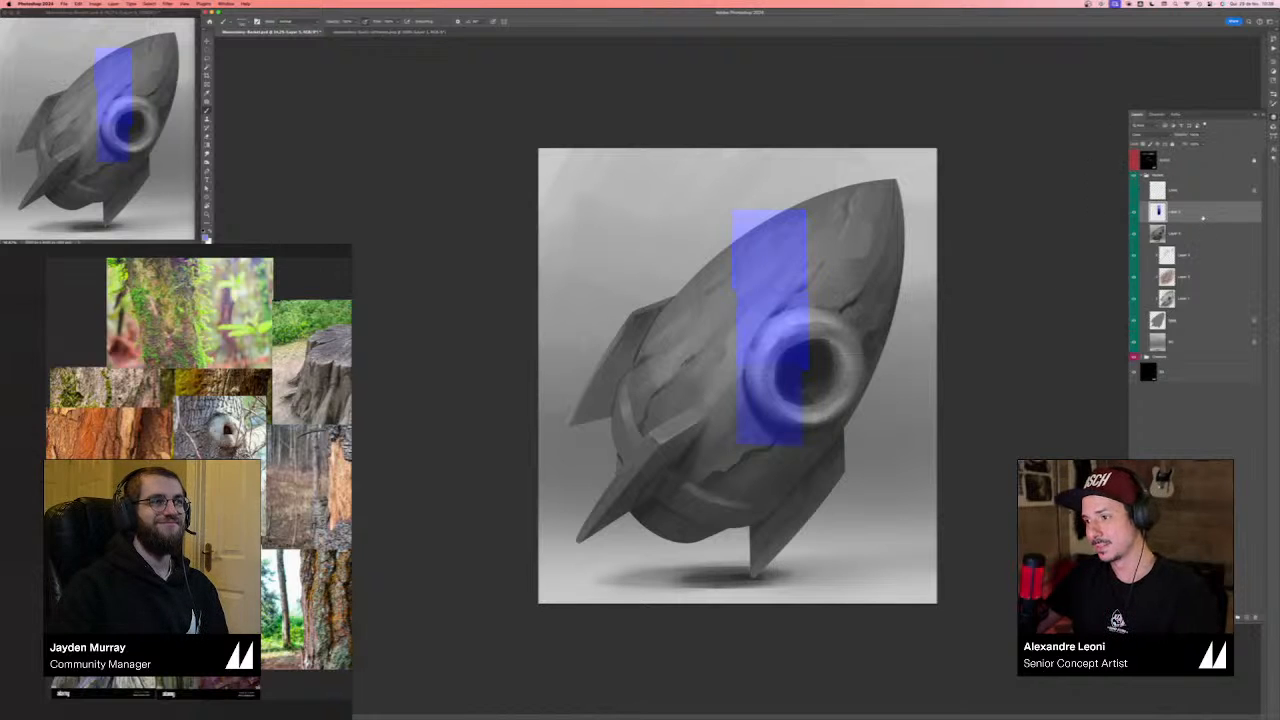
key("BackSpace")
key("BackSpace")
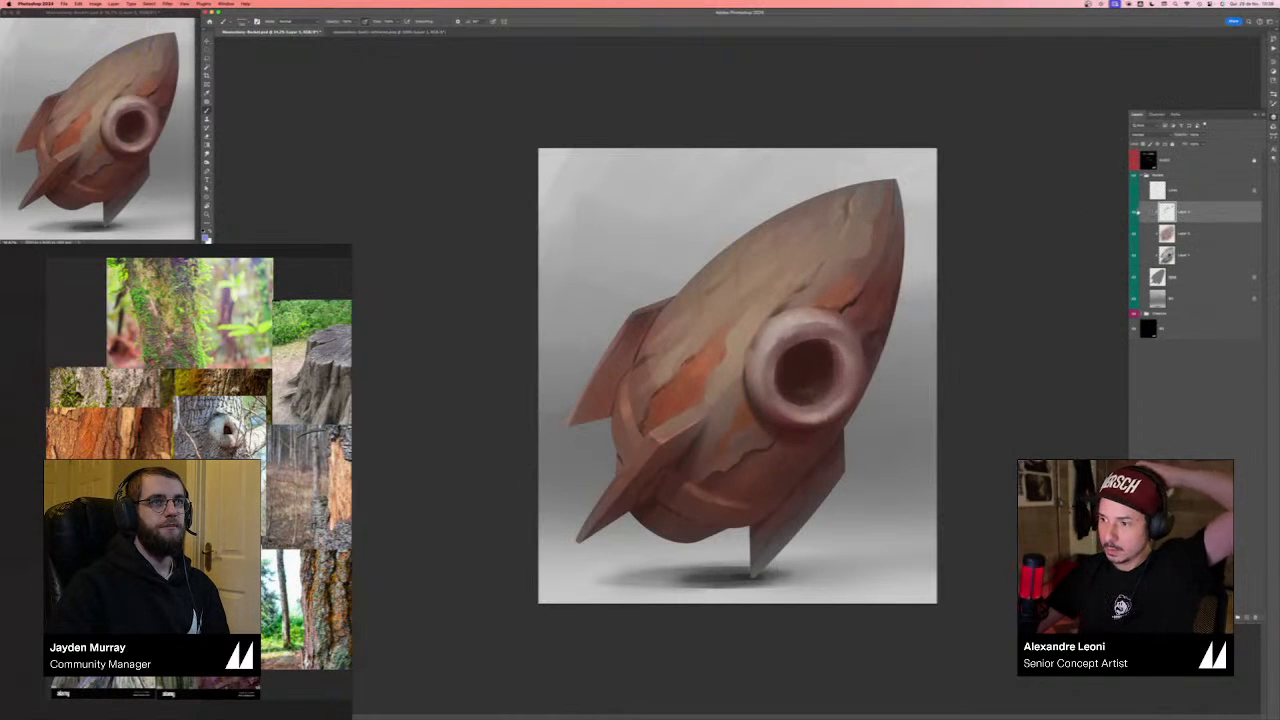
- Compare the rocket with and without its topmost clipped paint layer, then flip the canvas horizontally
left_click(1134, 211)
left_click(1134, 211)
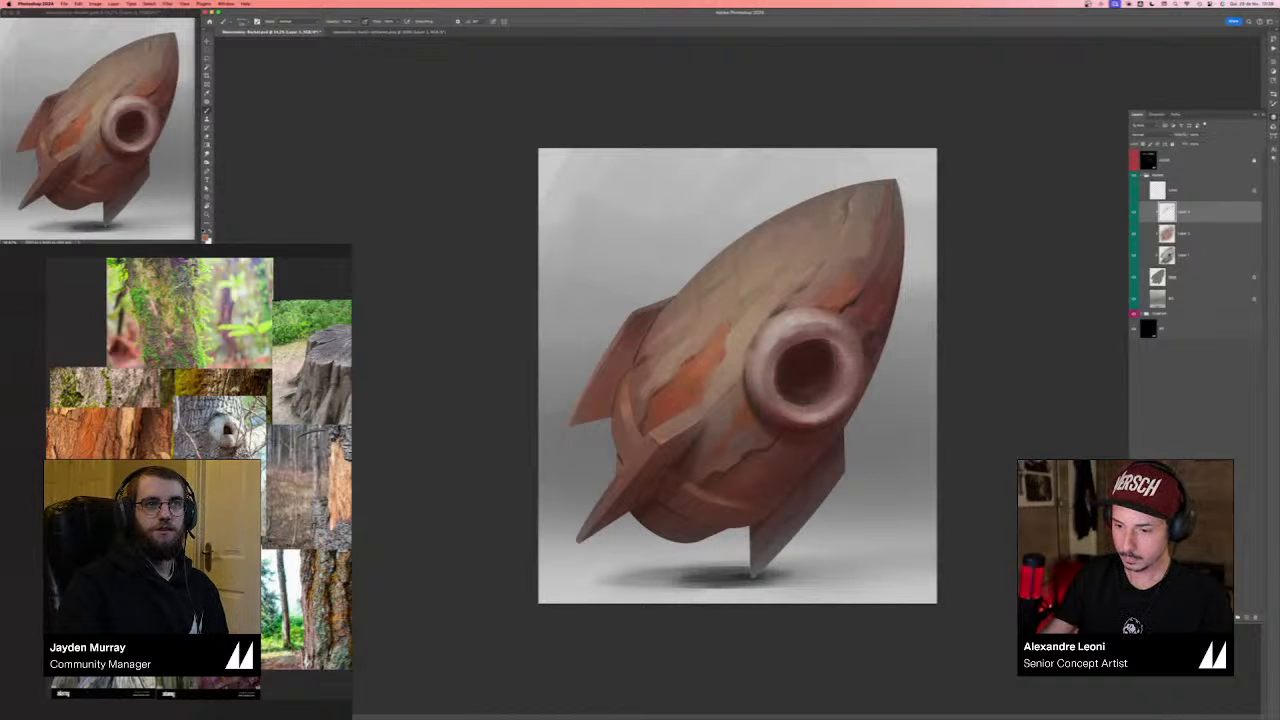
key("super+shift+h")
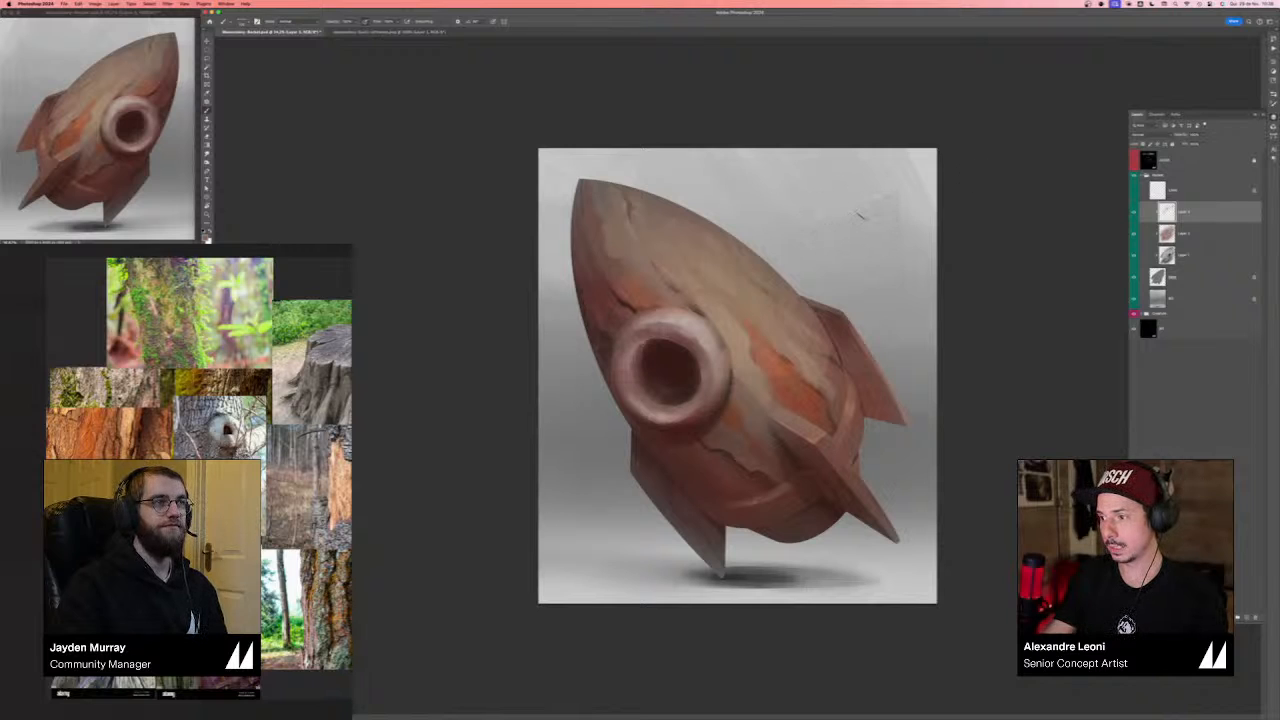
- Add a new layer above the rocket's paint layers and set the foreground colour to a bright, saturated red
key("super+alt+shift+n")
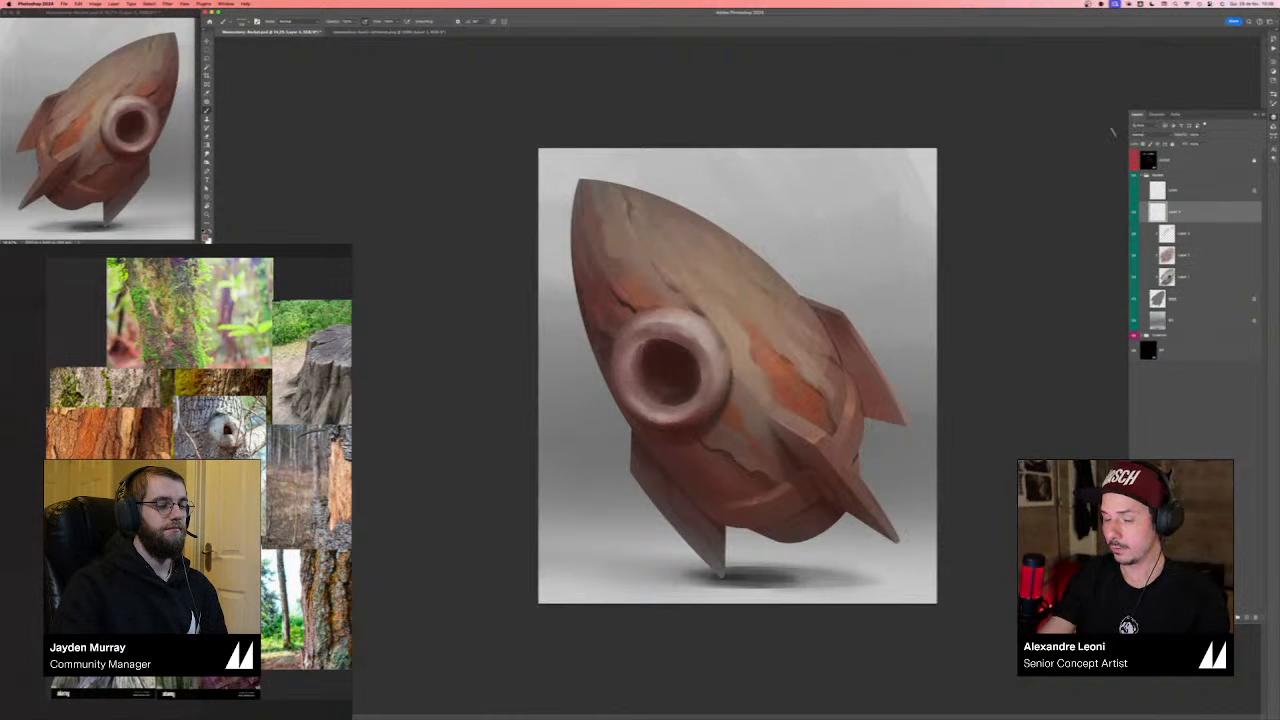
key("n")
left_click(893, 424)
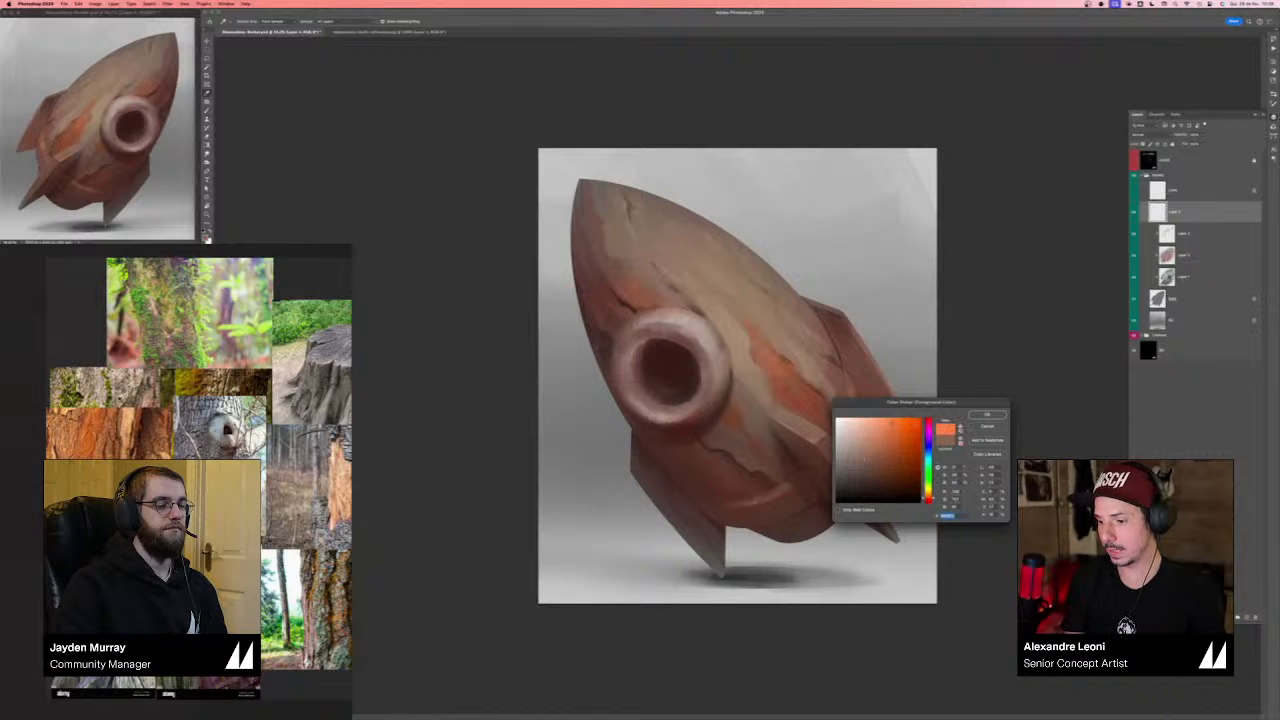
left_click_drag(928, 497, 928, 501)
left_click(910, 421)
key("Return")
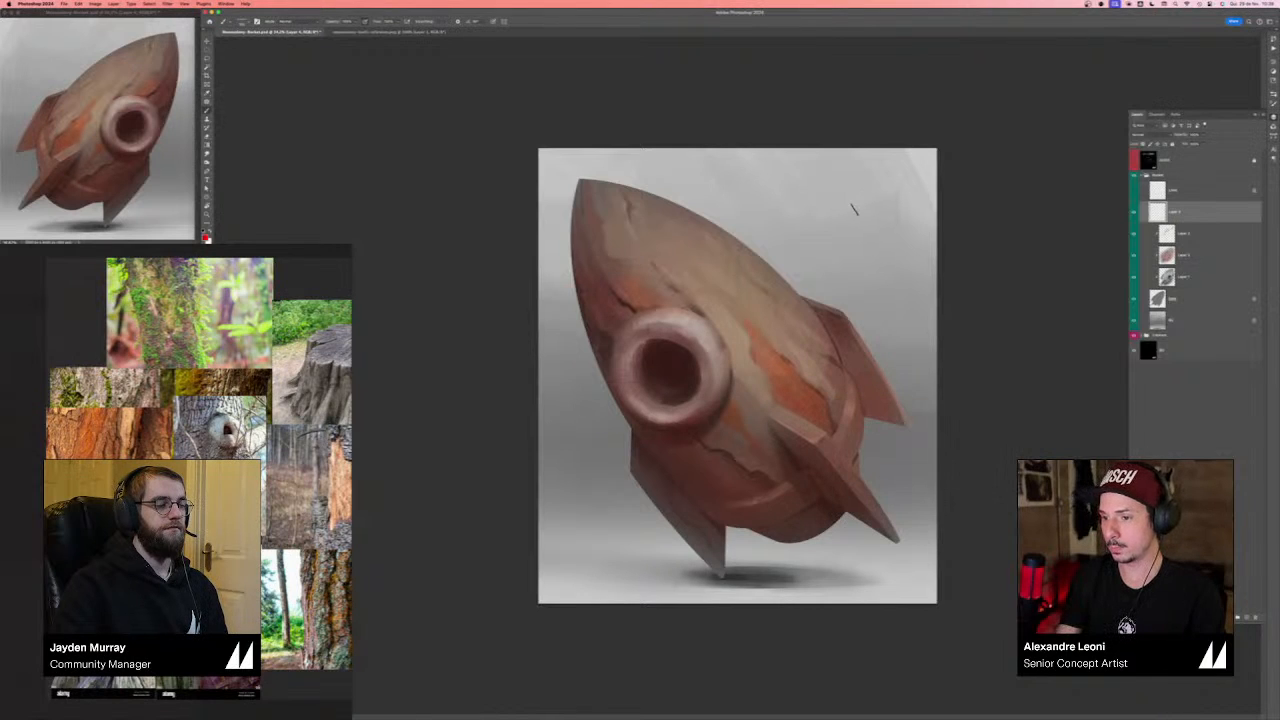
- Paint a red block on the grey background beside the rocket and set its layer to the Color blending mode
mouse_move(805, 210)
left_mouse_down()
mouse_move(780, 210)
mouse_move(885, 208)
left_mouse_up()
left_click(1145, 128)
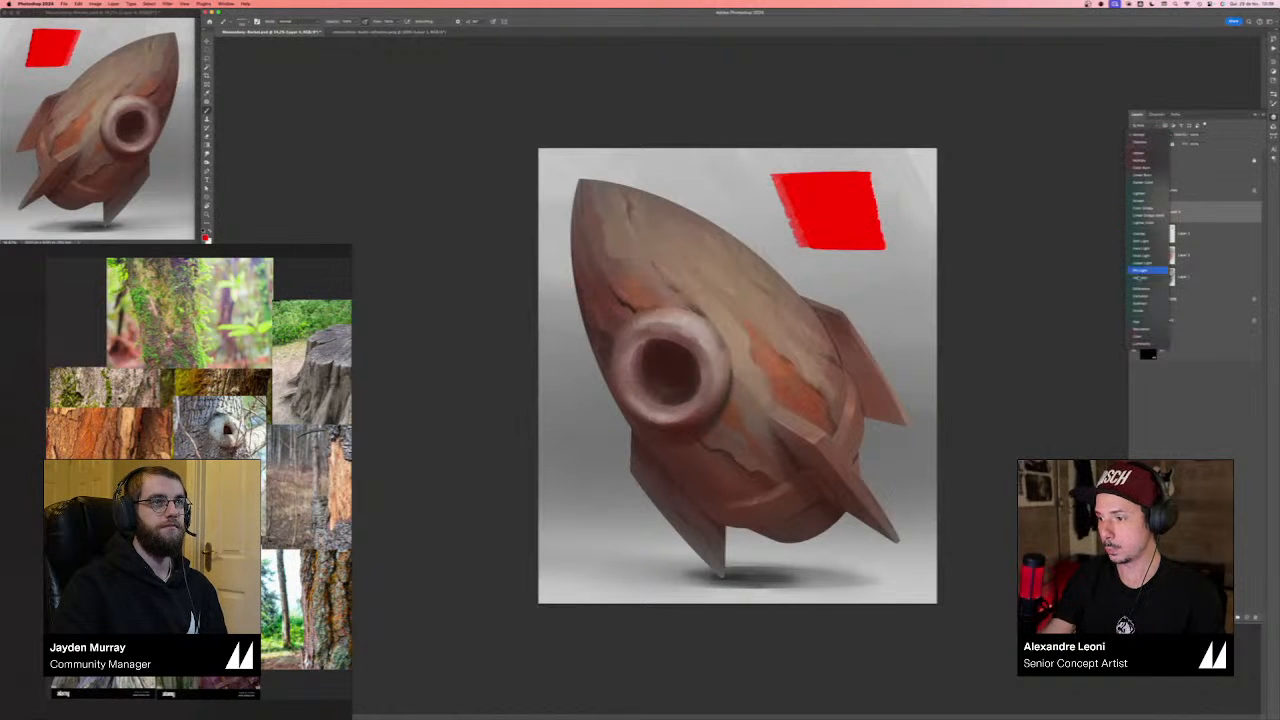
left_click(1140, 336)
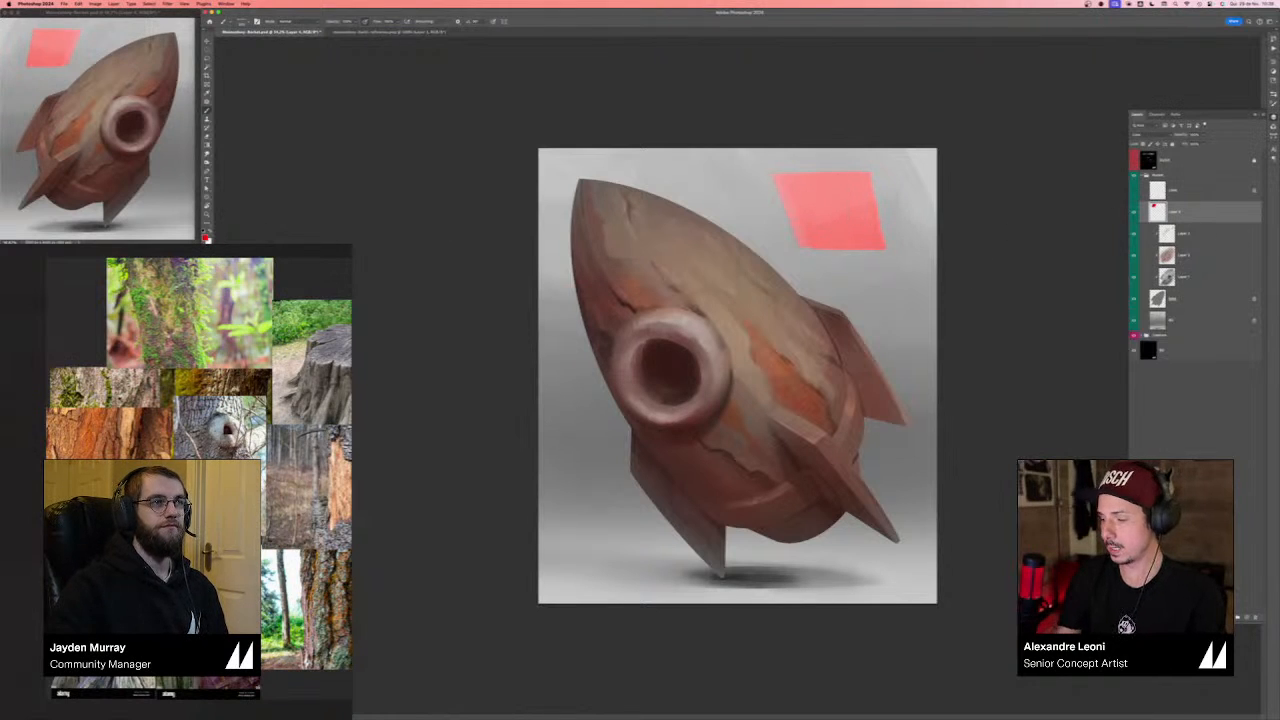
- Paint a second red block below the first on a new Normal layer and compare both in the grayscale proof
key("alt+shift+super+n")
mouse_move(866, 250)
left_mouse_down()
mouse_move(850, 290)
mouse_move(895, 300)
left_mouse_up()
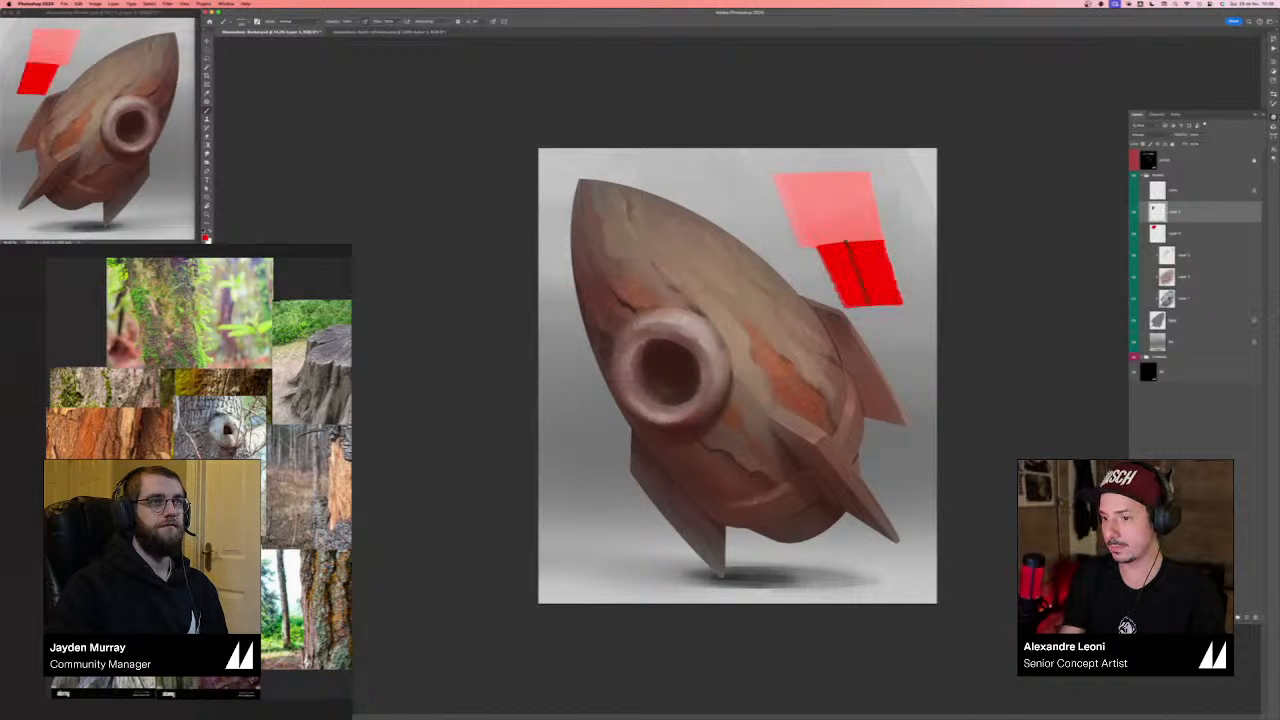
left_click(206, 237)
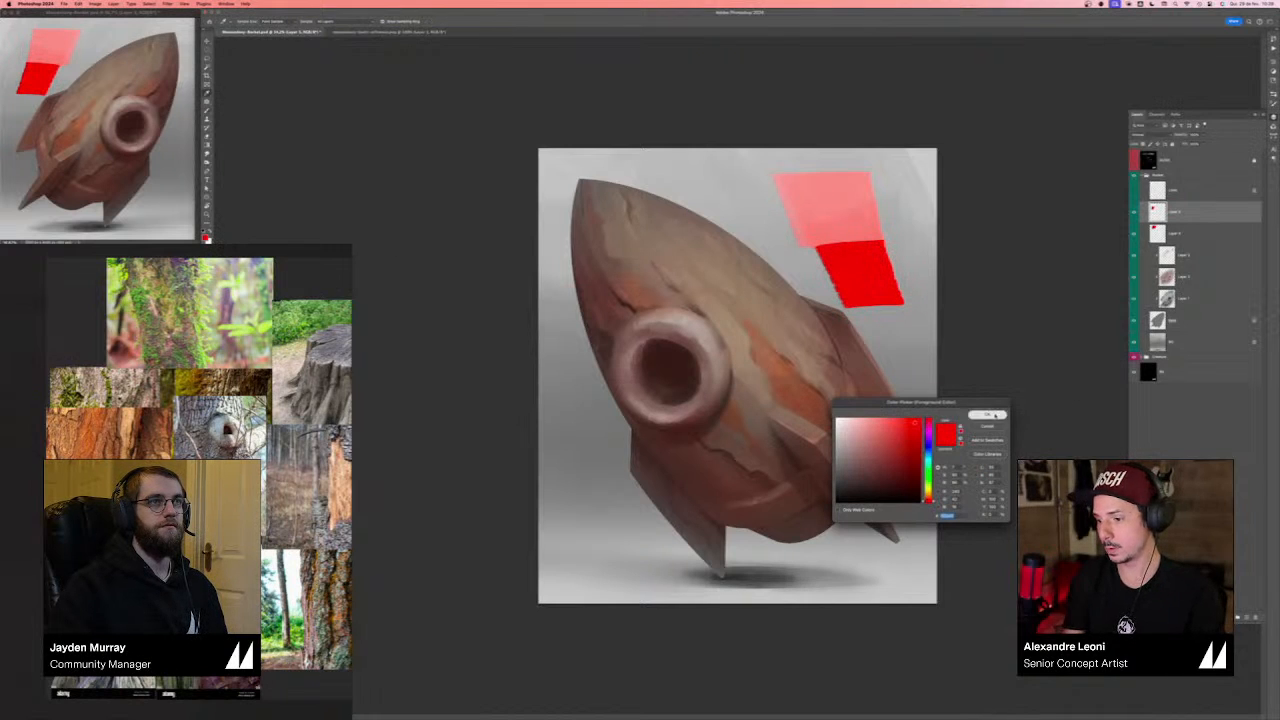
left_click(992, 415)
key("super+y")
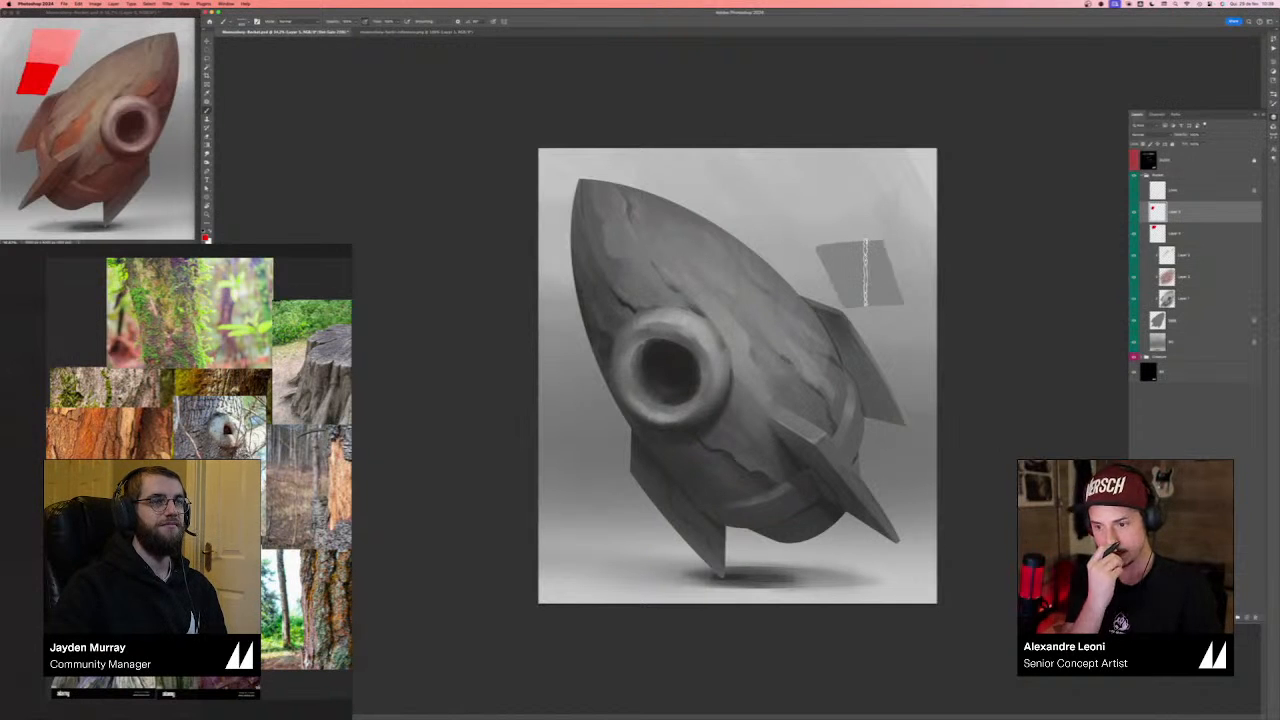
key("super+y")
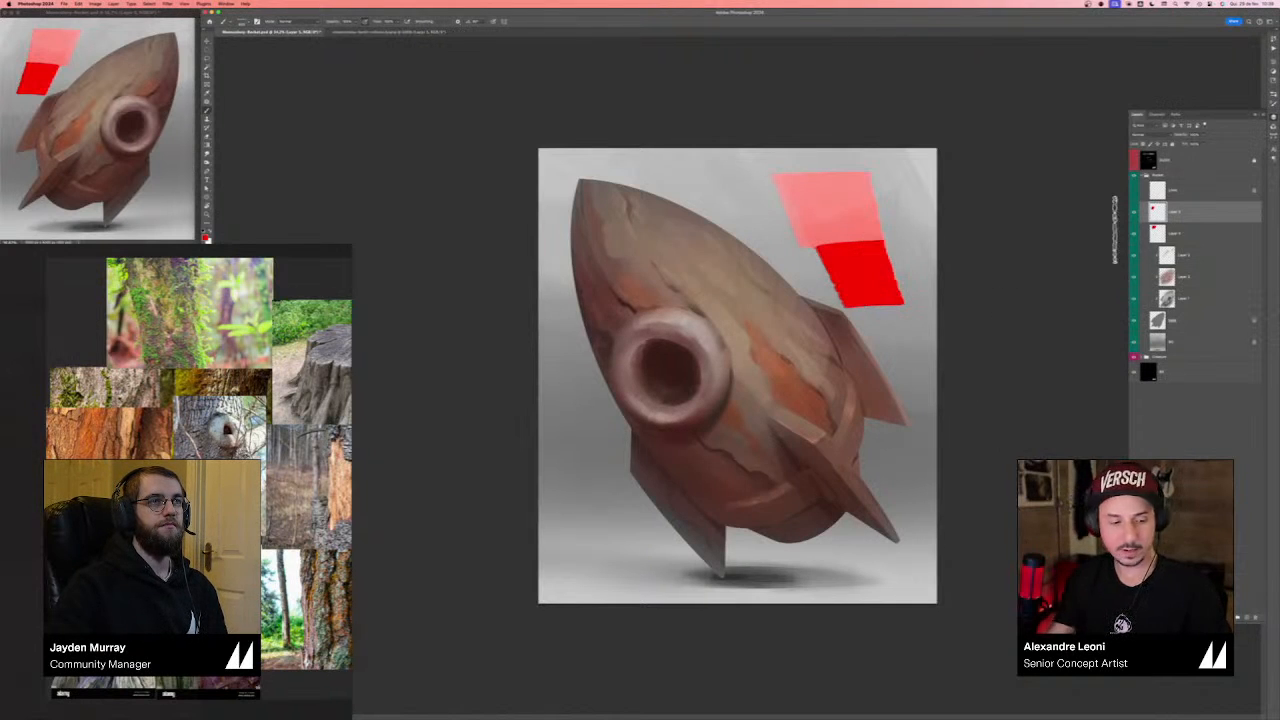
- Shift the second red block's hue to yellow with Hue/Saturation and check its value in the grayscale proof
key("super+u")
mouse_move(987, 428)
left_mouse_down()
mouse_move(962, 428)
mouse_move(1001, 428)
left_mouse_up()
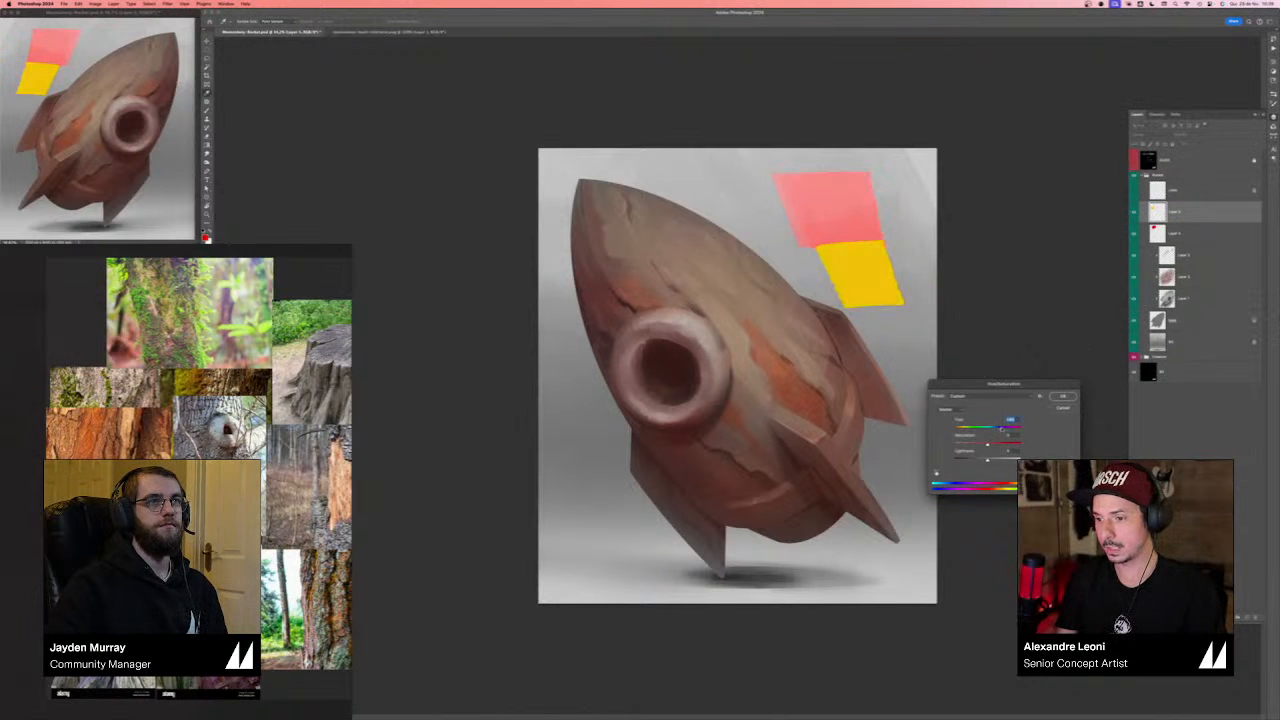
key("Return")
key("super+y")
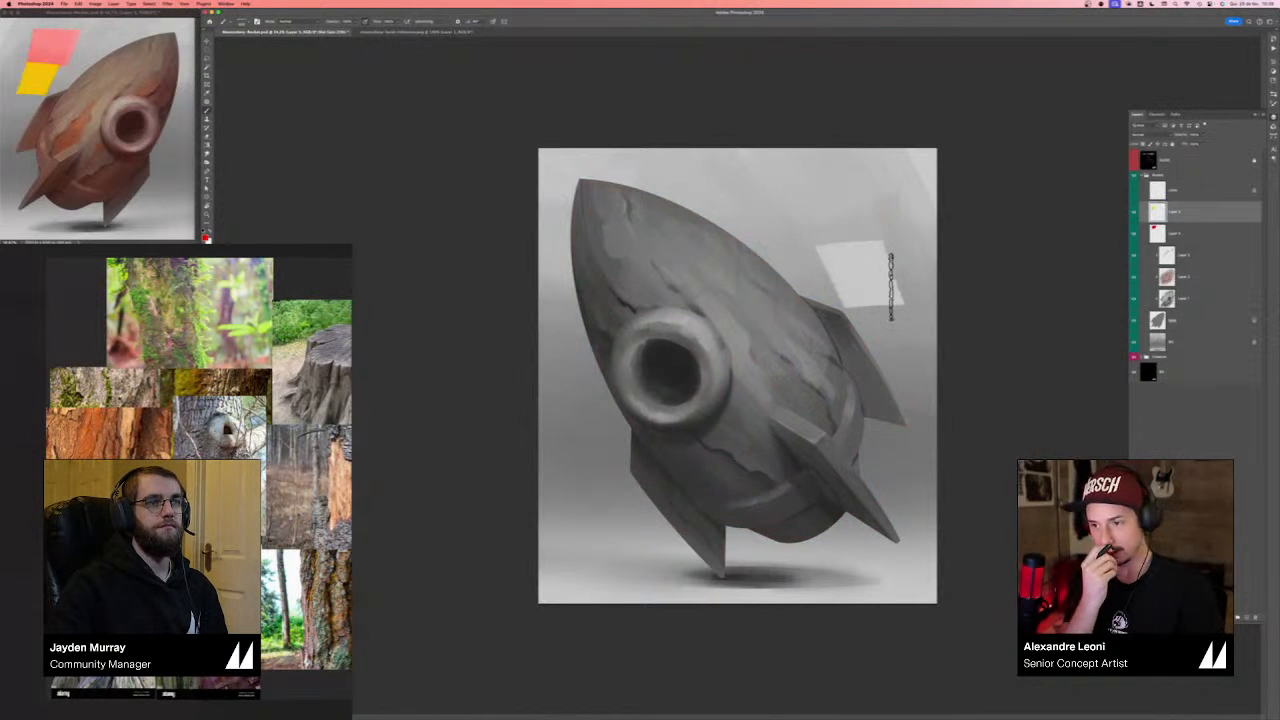
key("super+y")
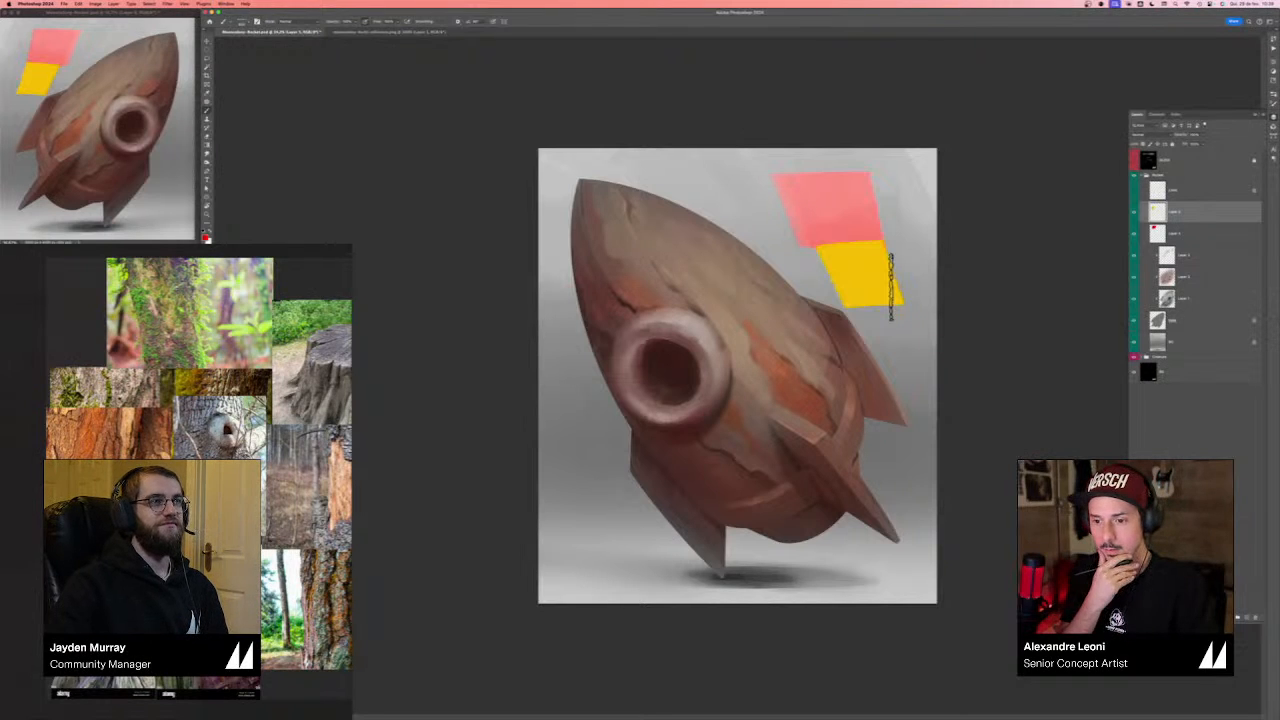
- Delete the yellow block's layer and the red block's layer, then flip the canvas back horizontally
key("BackSpace")
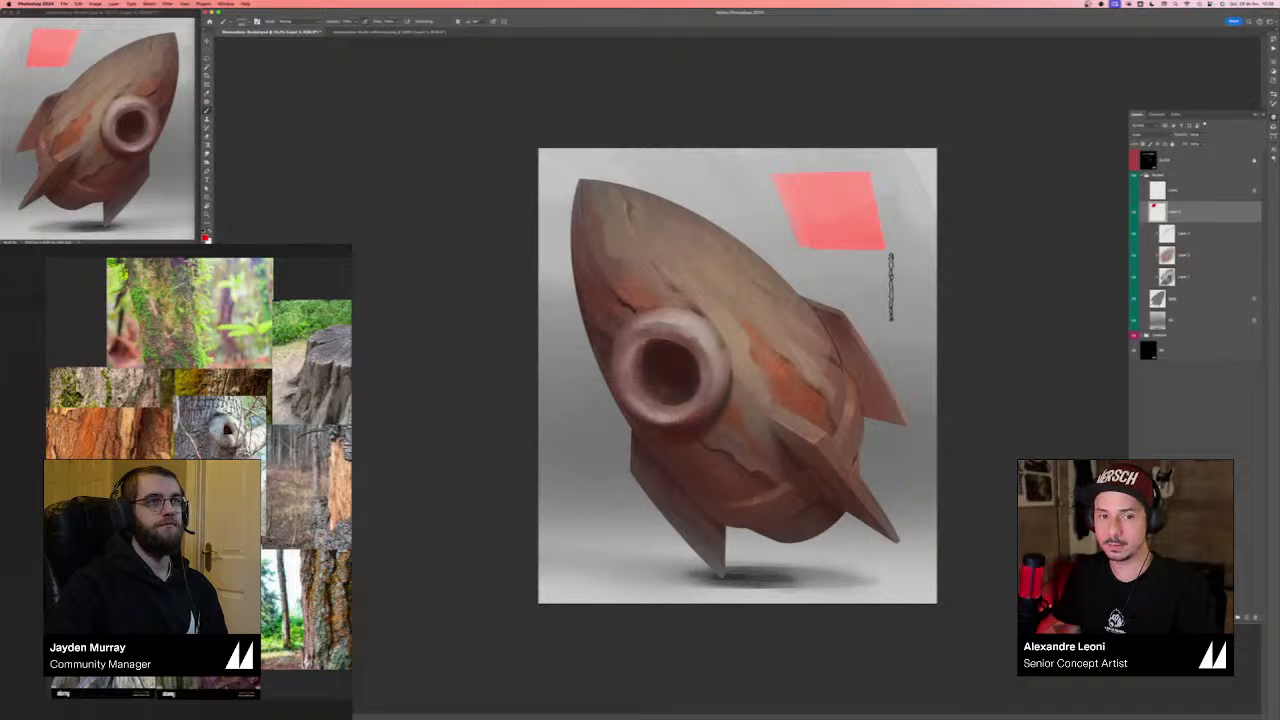
key("BackSpace")
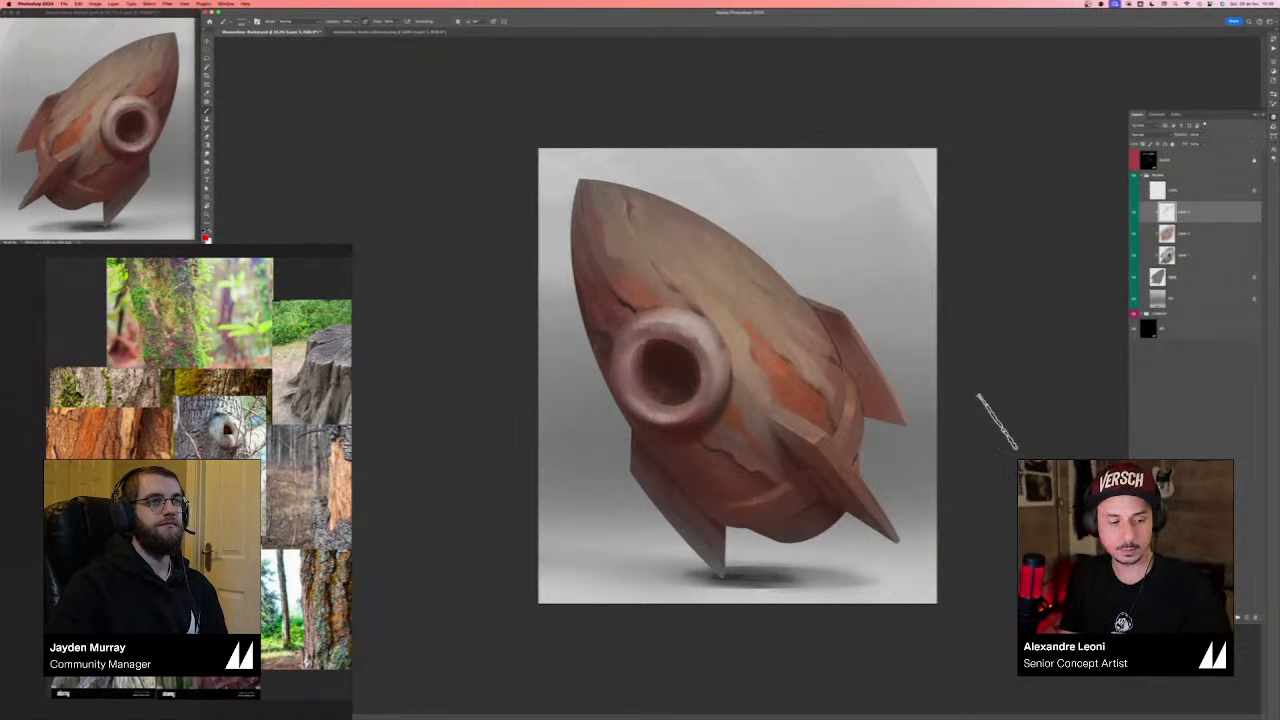
key("F2")
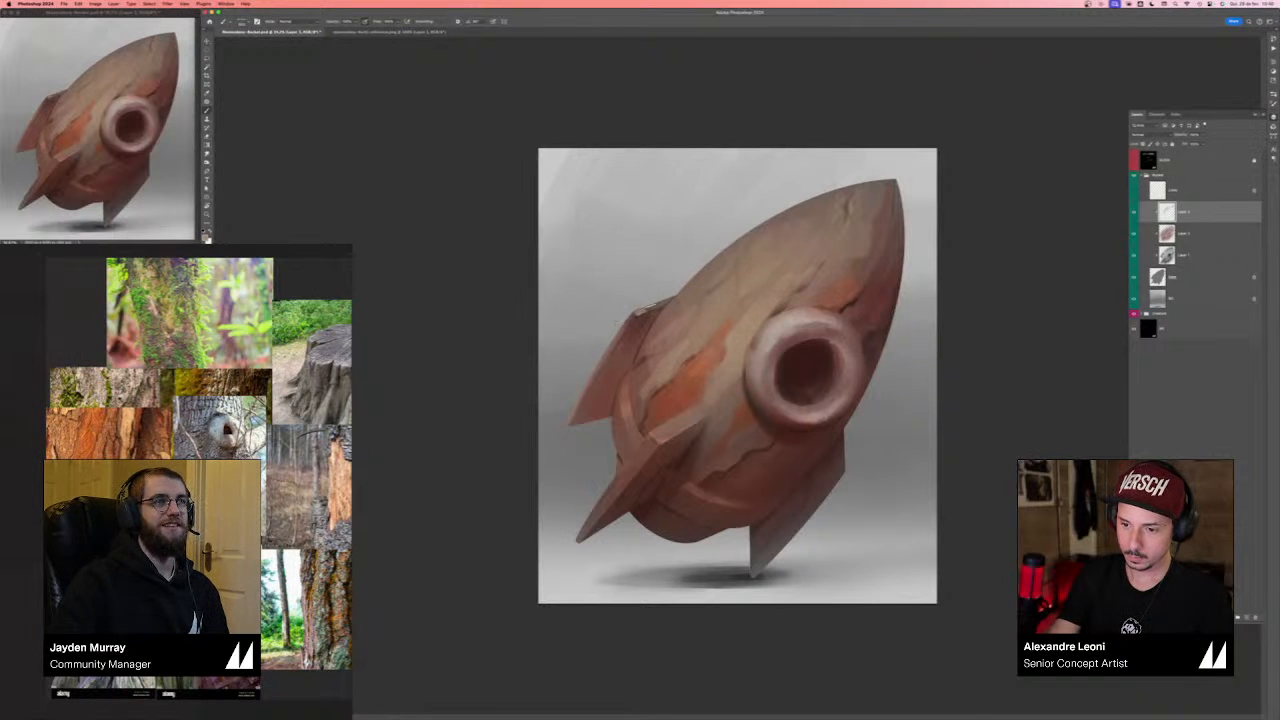
- Sample the colour at the rear fin's upper edge, paint along that edge towards the hull, and flip the canvas horizontally
left_click(644, 310, "alt")
left_click_drag(645, 310, 663, 303)
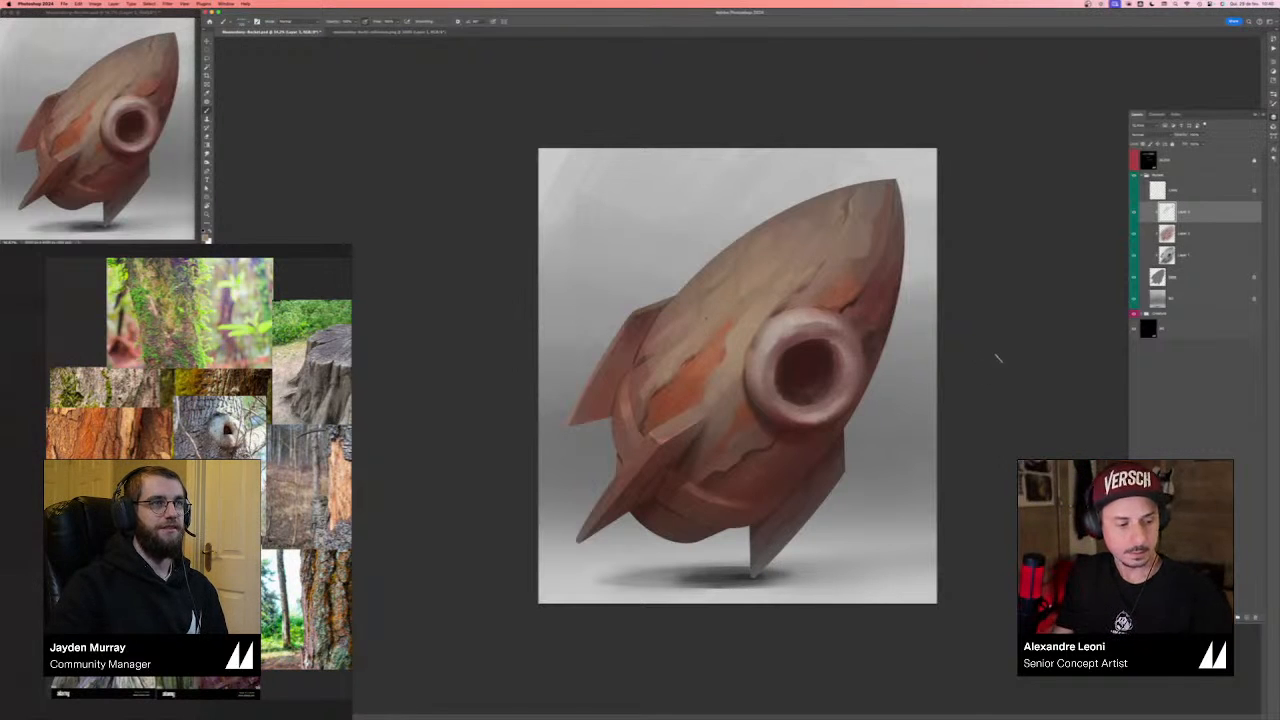
key("super+shift+h")
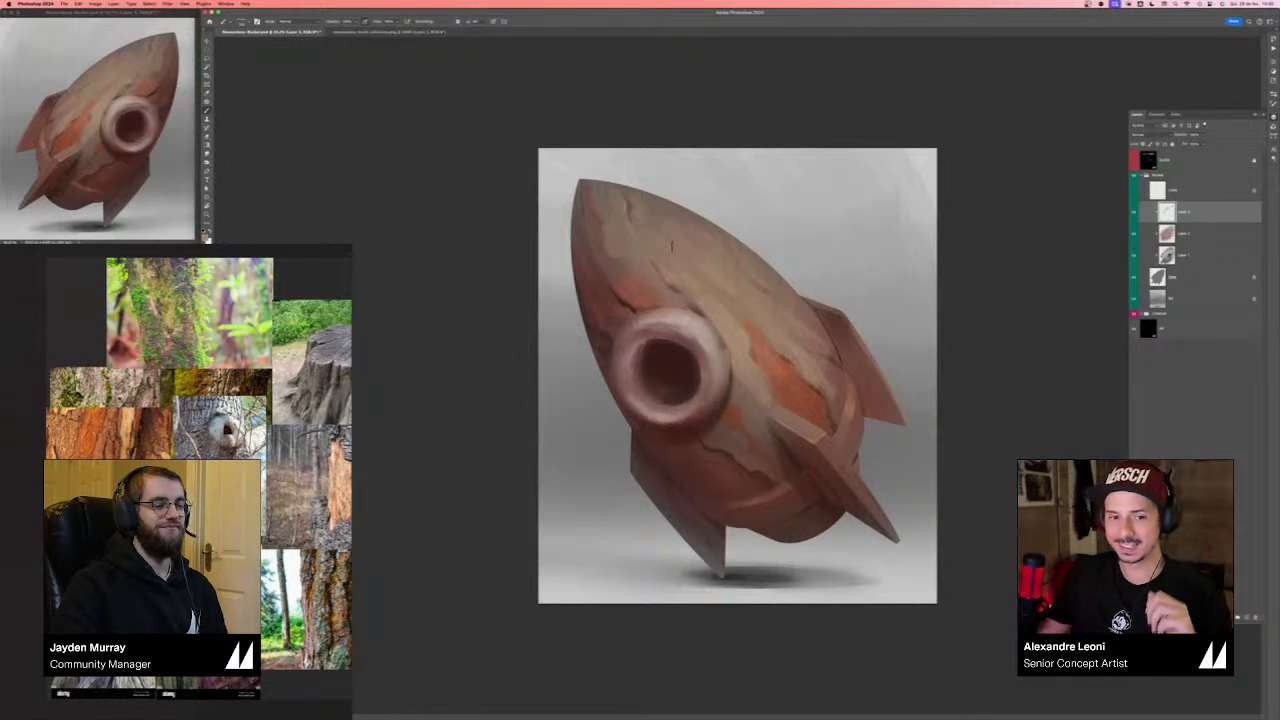
- Shift the foreground colour's hue to red and pick a bright pinkish red
left_click(206, 237)
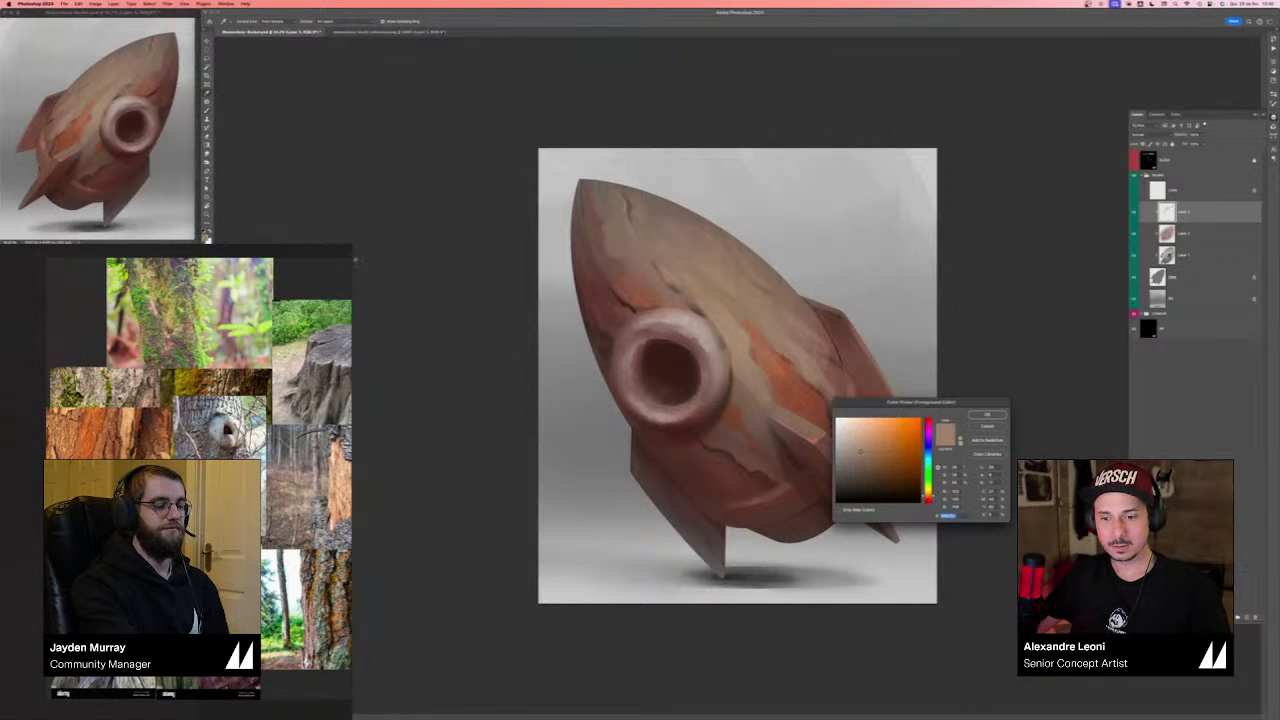
left_click(929, 501)
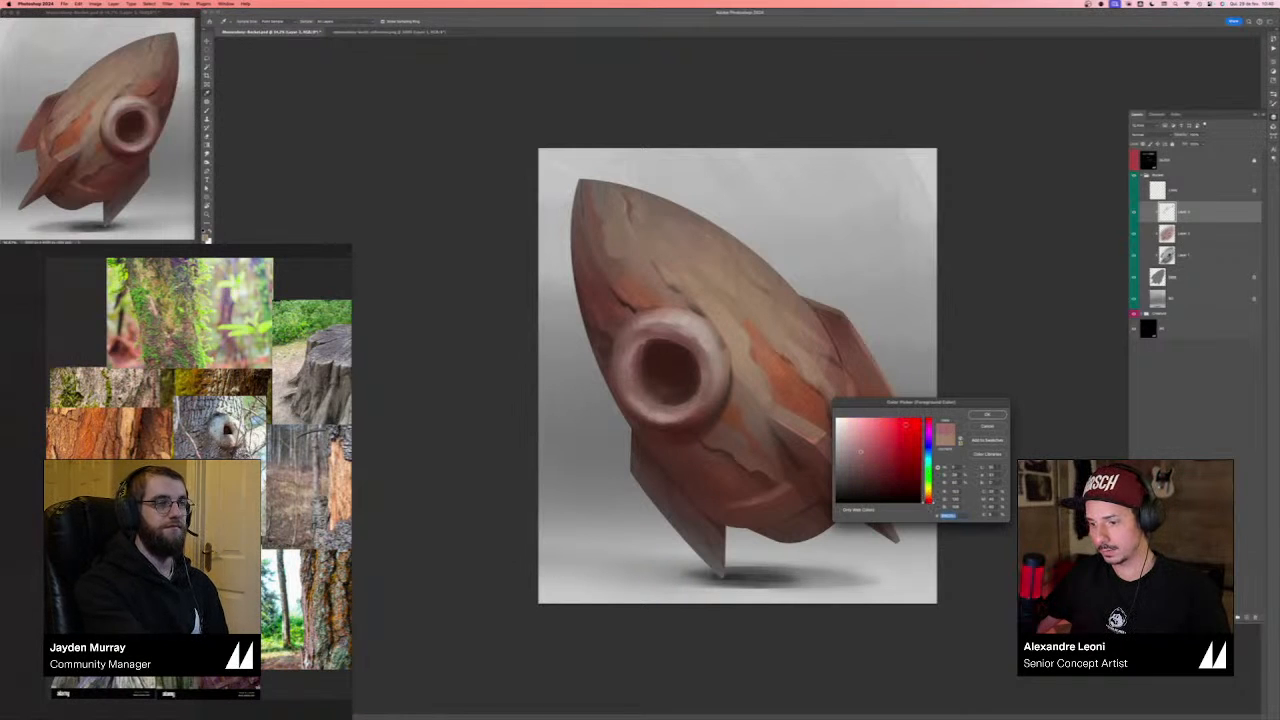
left_click(911, 422)
left_click_drag(905, 405, 829, 376)
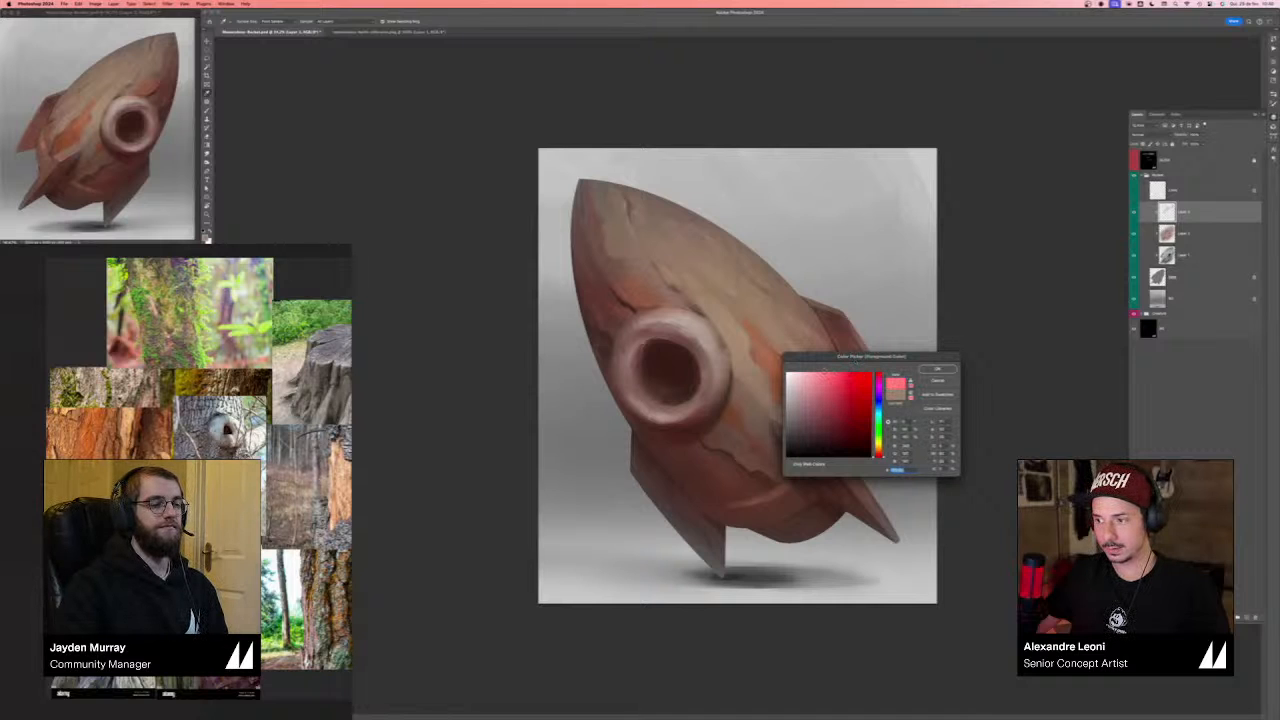
key("Return")
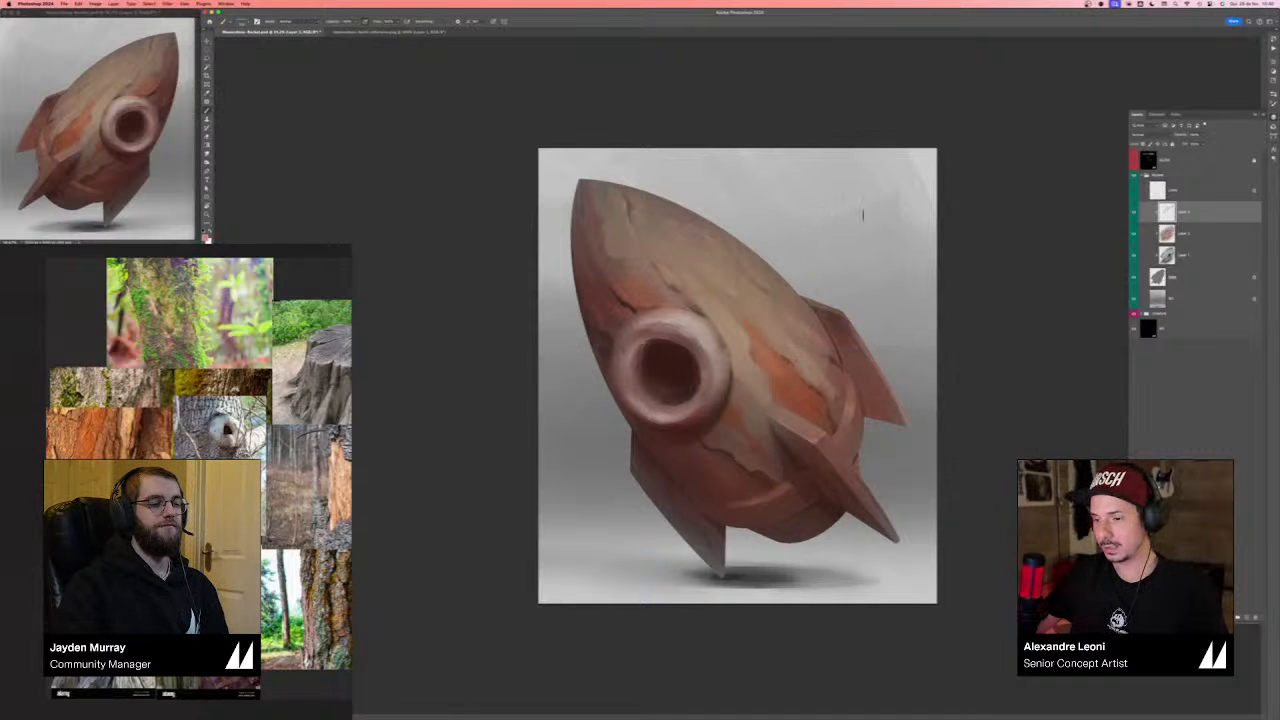
- Paint a pink test block on a new layer over the grey background beside the rocket, then delete that layer
left_click(1247, 618)
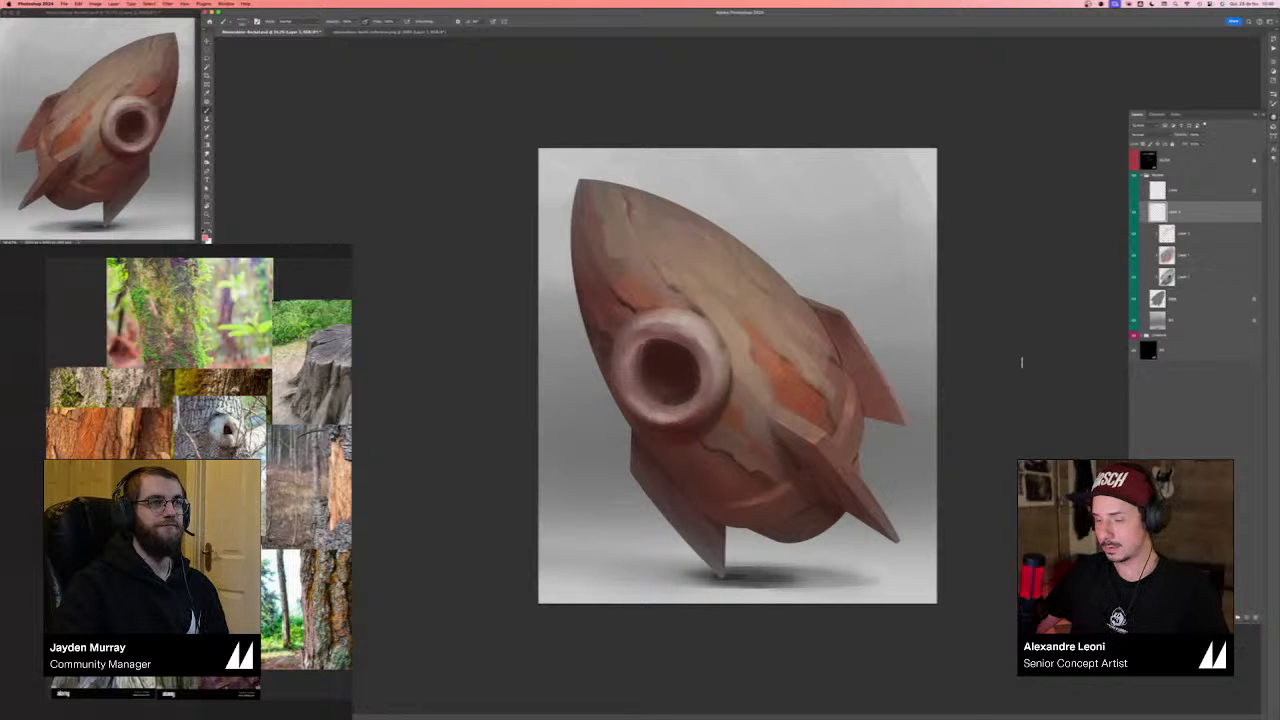
left_click_drag(818, 229, 884, 232)
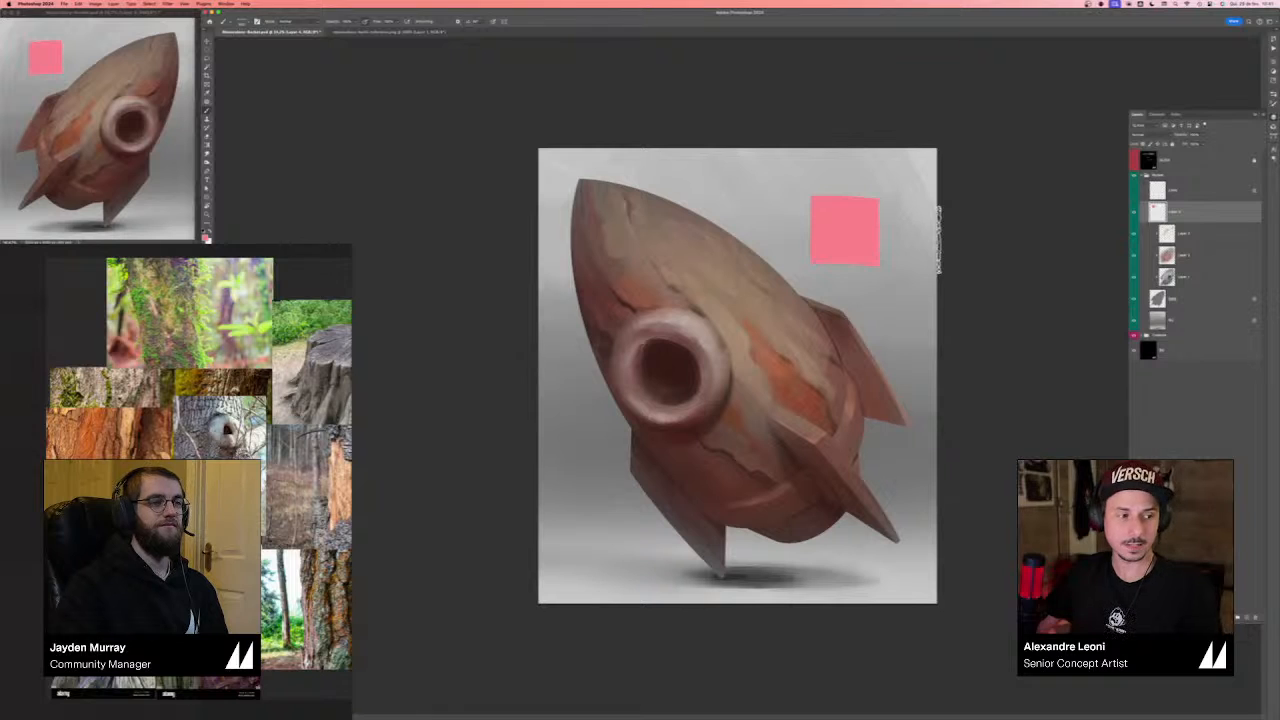
key("Delete")
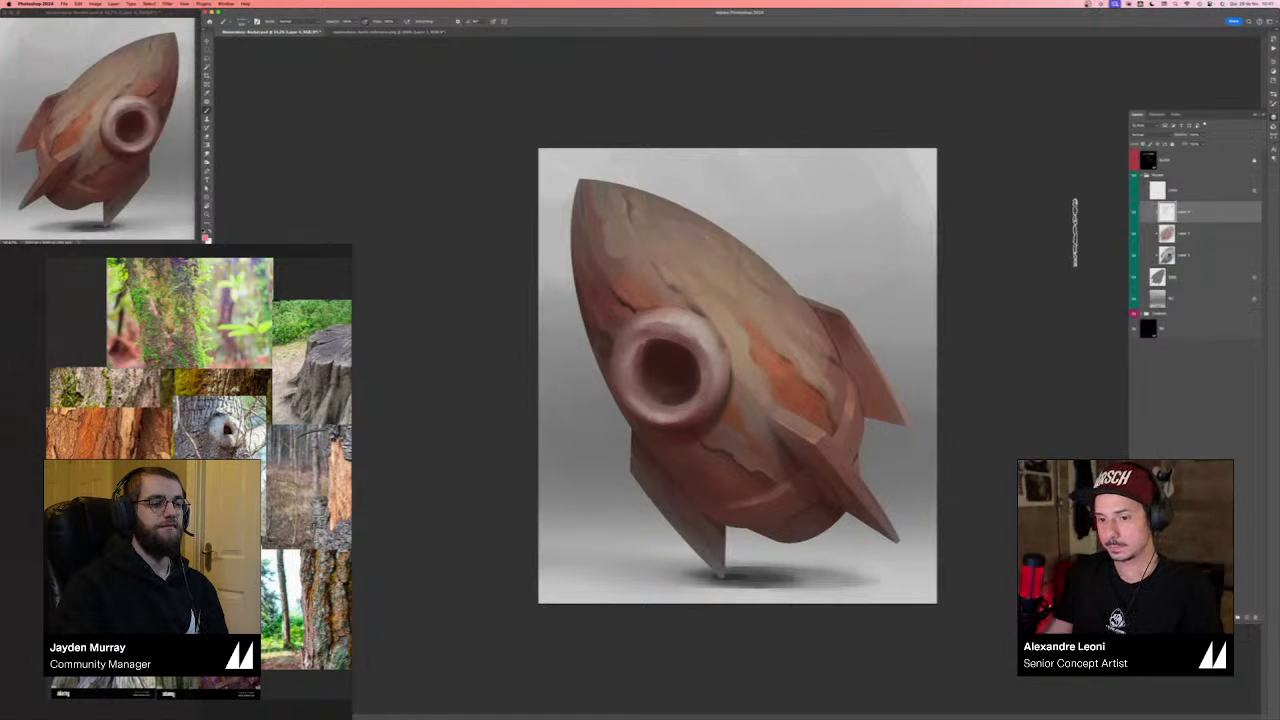
left_click_drag(836, 398, 850, 398)
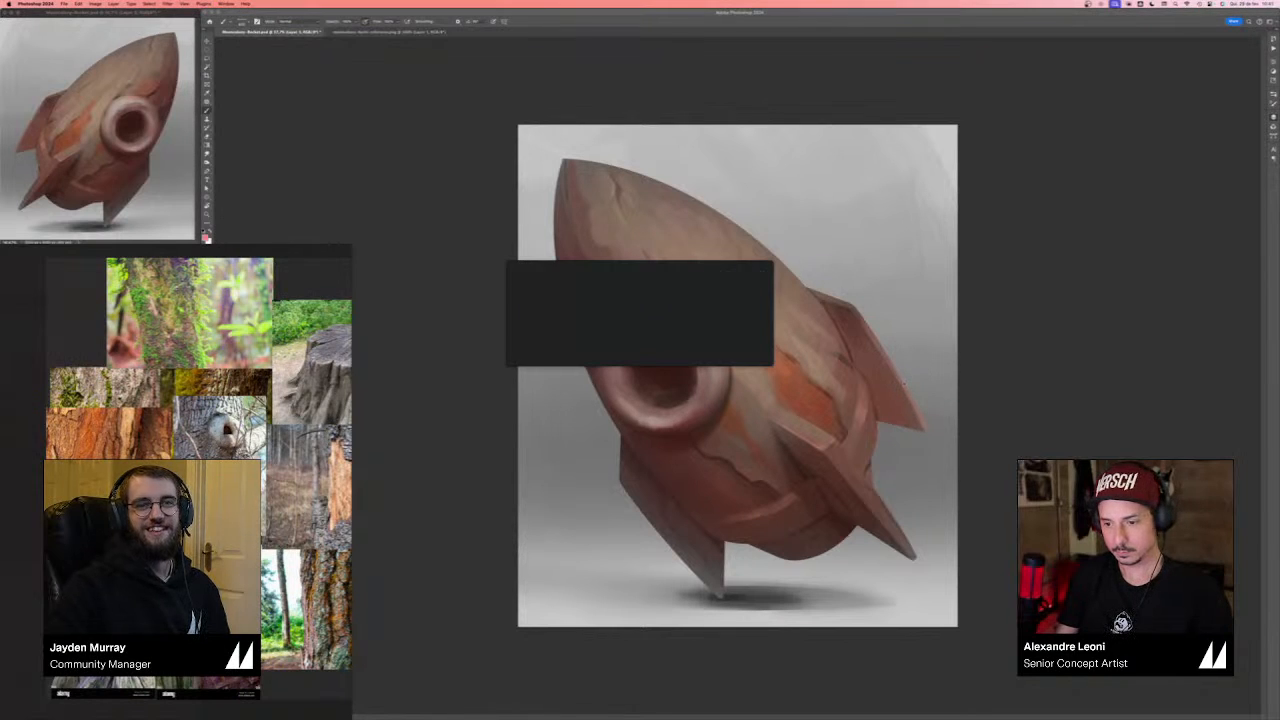
- Flip the canvas back horizontally and select the paint layer holding the hull's colour details
key("super+space")
key("Escape")
key("h")
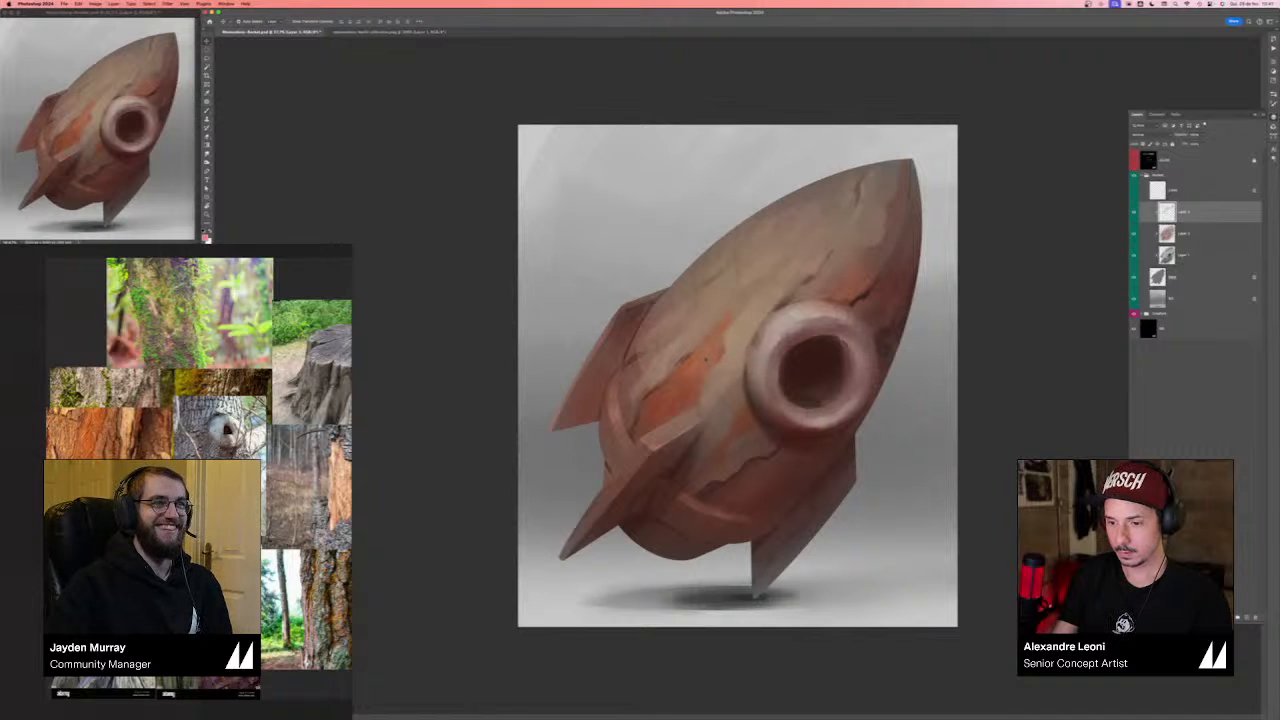
left_click(691, 373, "super")
left_click(822, 262, "super")
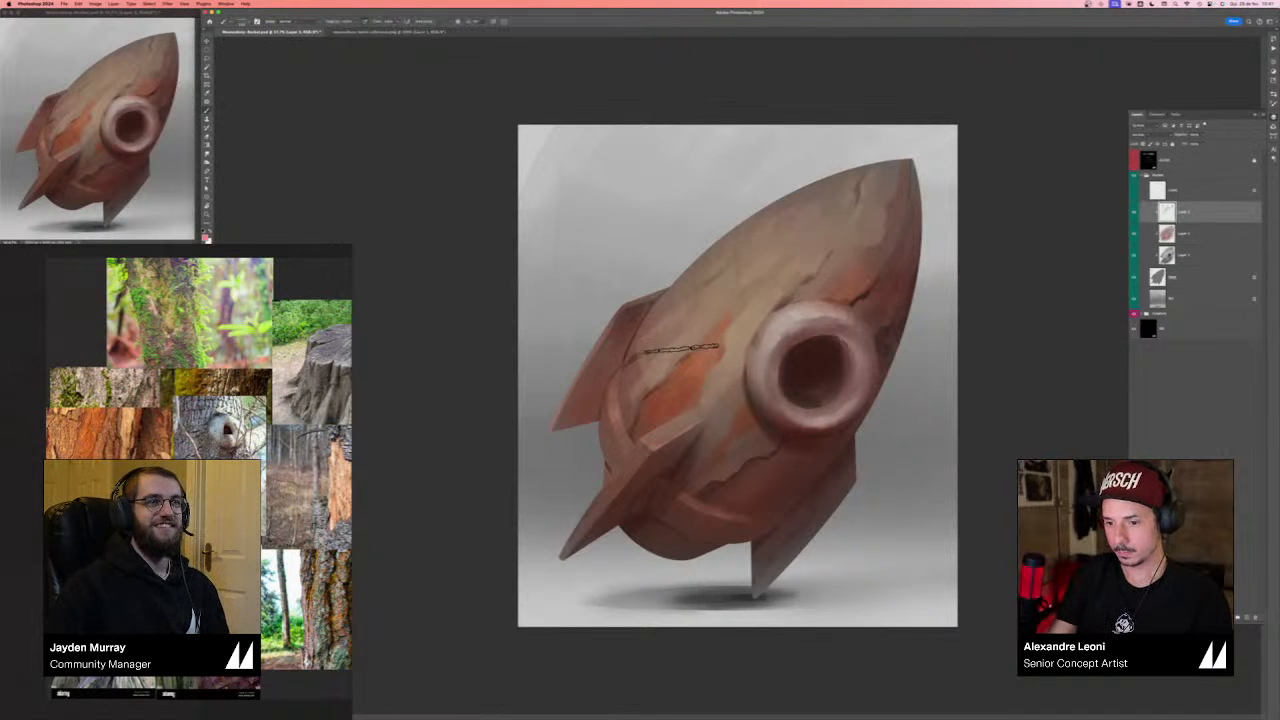
- Sample a hull colour above the orange patch and paint a thin crack on the upper hull with a much smaller brush
left_click(681, 354, "alt")
key("bracketleft")
key("bracketleft")
key("bracketleft")
key("bracketleft")
key("bracketleft")
key("bracketleft")
key("bracketleft")
key("bracketleft")
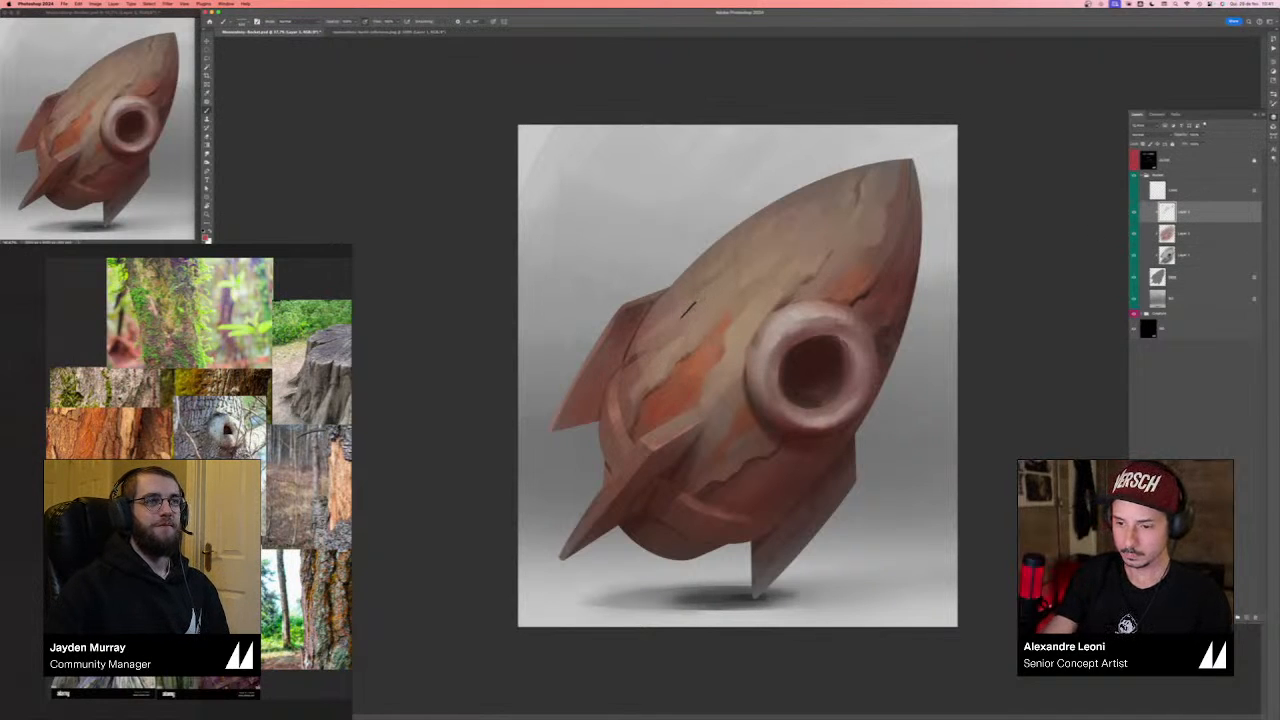
left_click_drag(686, 313, 681, 323)
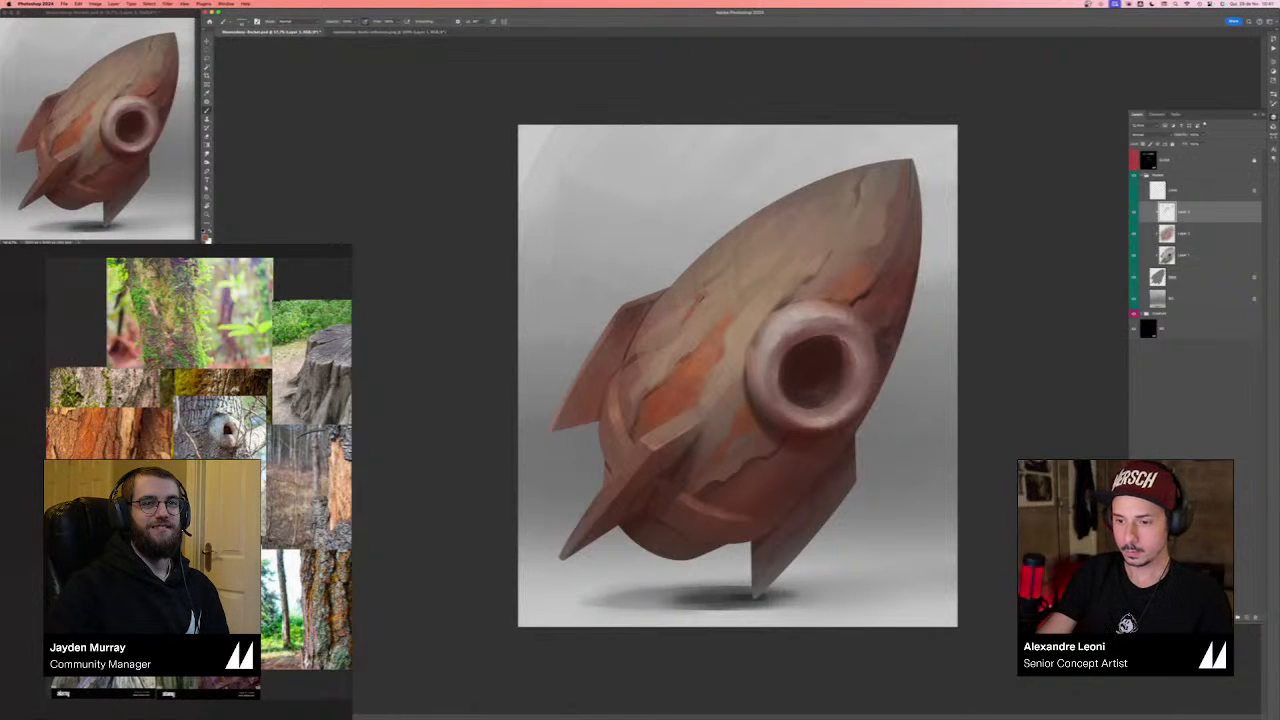
- Sample the colour beside the new crack and paint a short orange-brown touch next to it
left_click(700, 292, "alt")
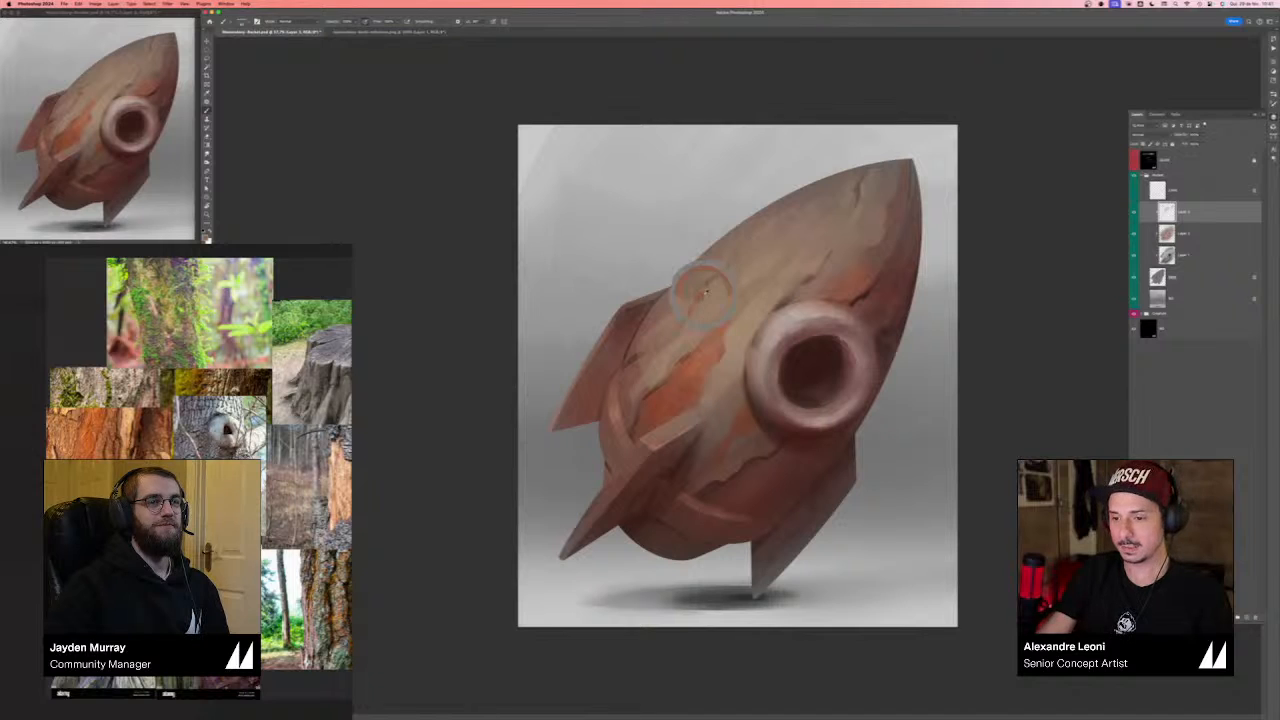
left_click_drag(700, 298, 714, 288)
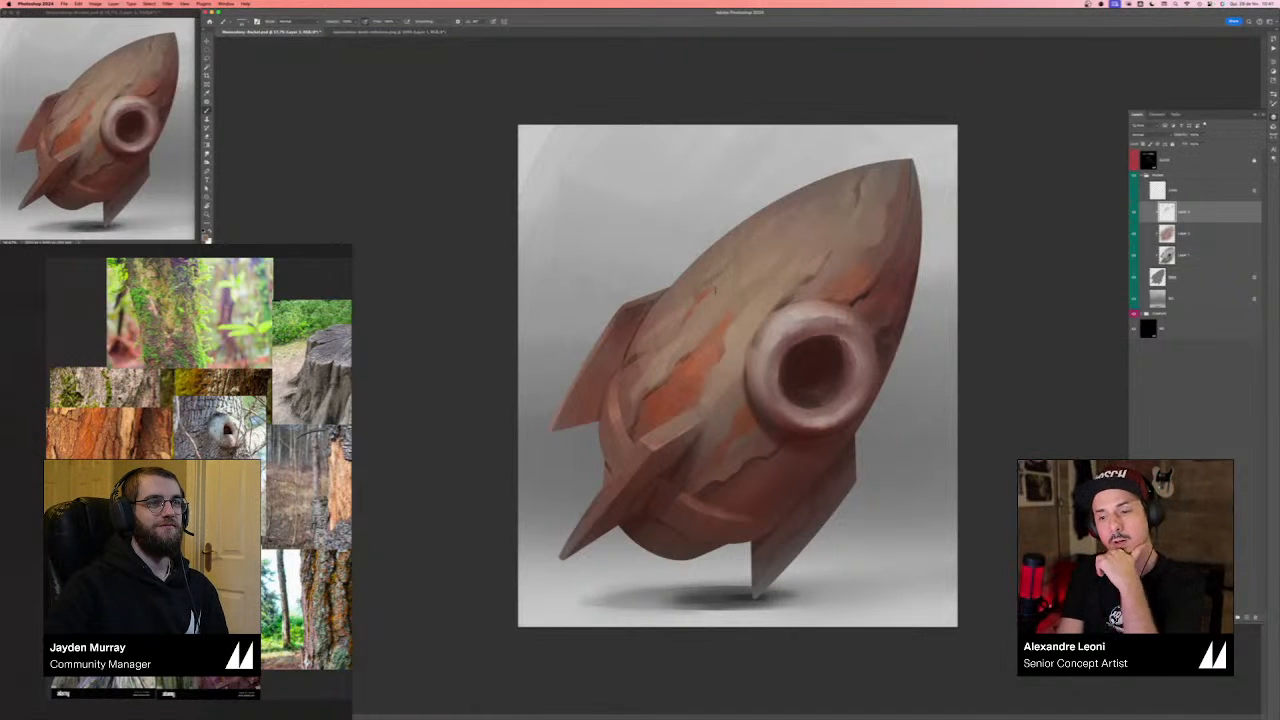
key("v")
key("b")
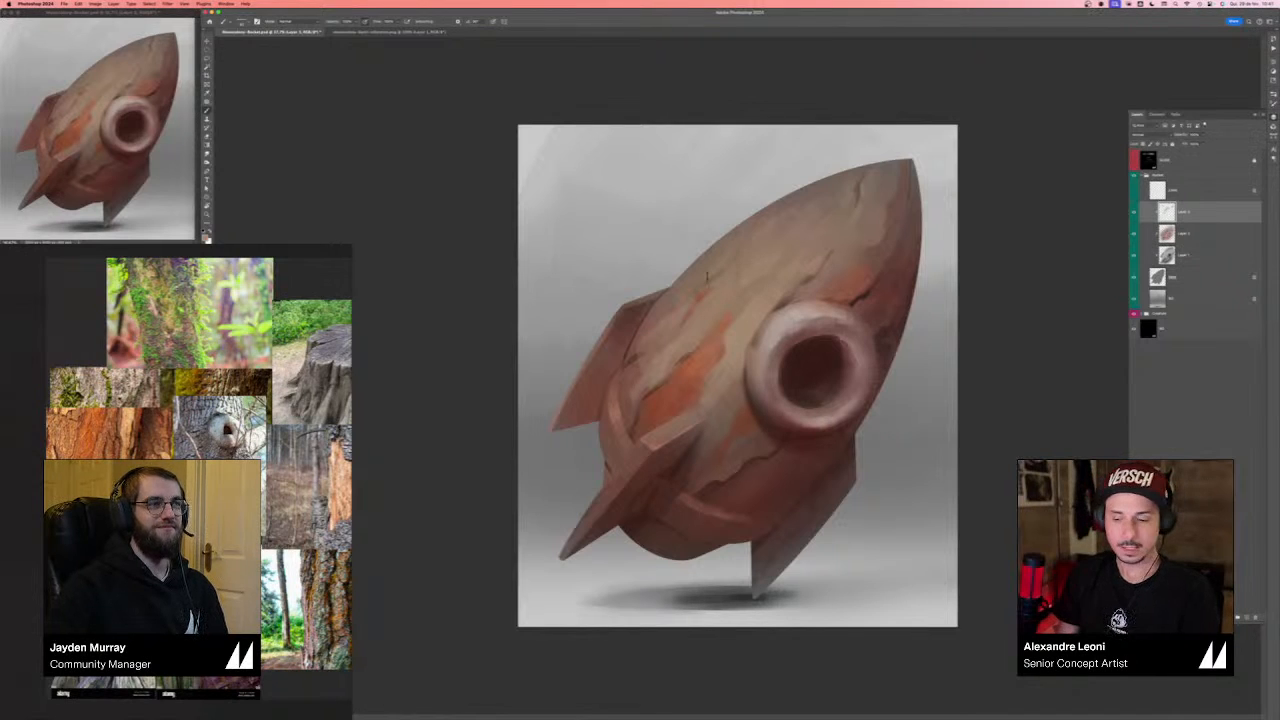
- Lasso the lower hull area beneath the window up to the ragged bark edge, and pick a dark saturated red foreground colour
key("l")
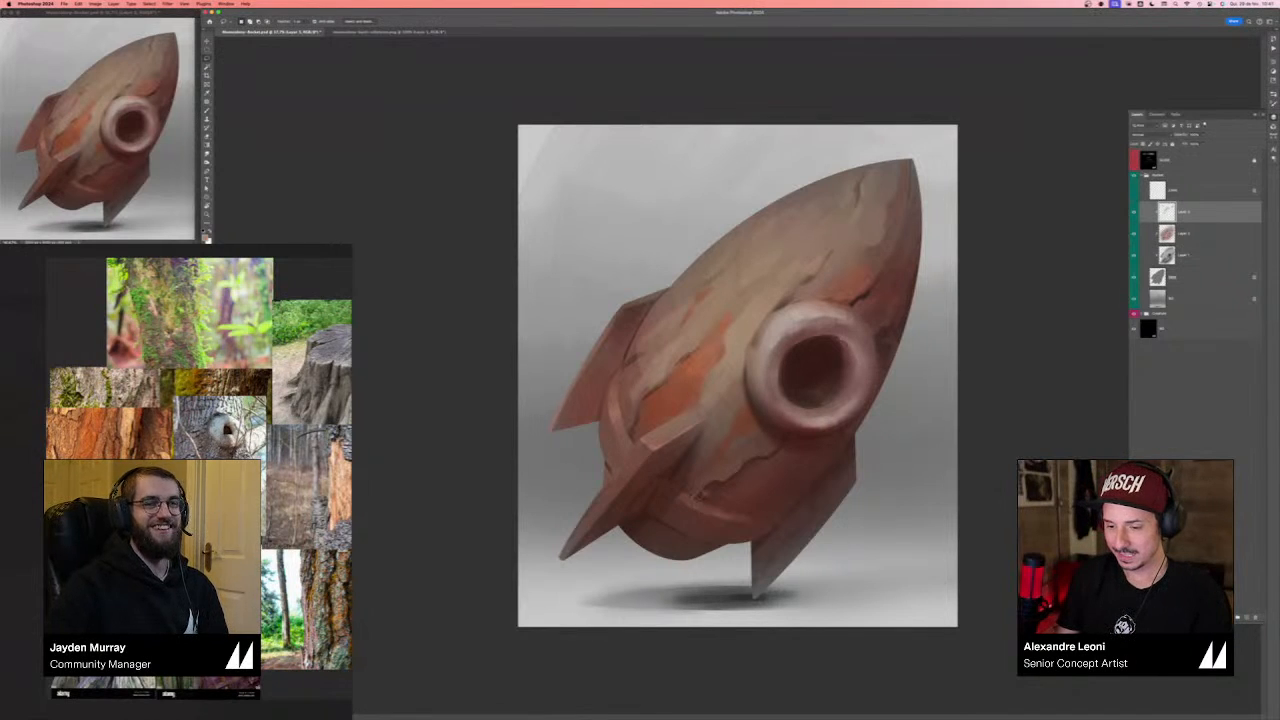
mouse_move(698, 492)
left_mouse_down()
mouse_move(792, 440)
mouse_move(796, 487)
mouse_move(760, 518)
mouse_move(740, 518)
mouse_move(748, 495)
mouse_move(702, 496)
mouse_move(768, 492)
left_mouse_up()
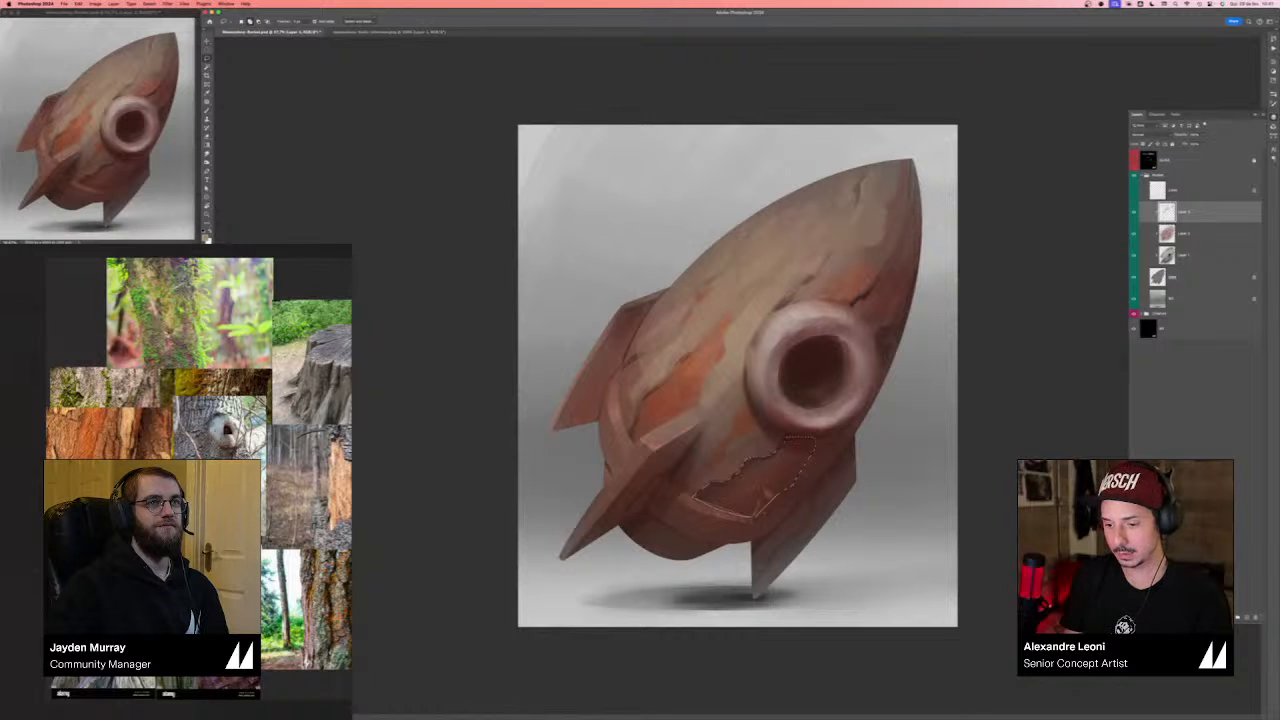
key("b")
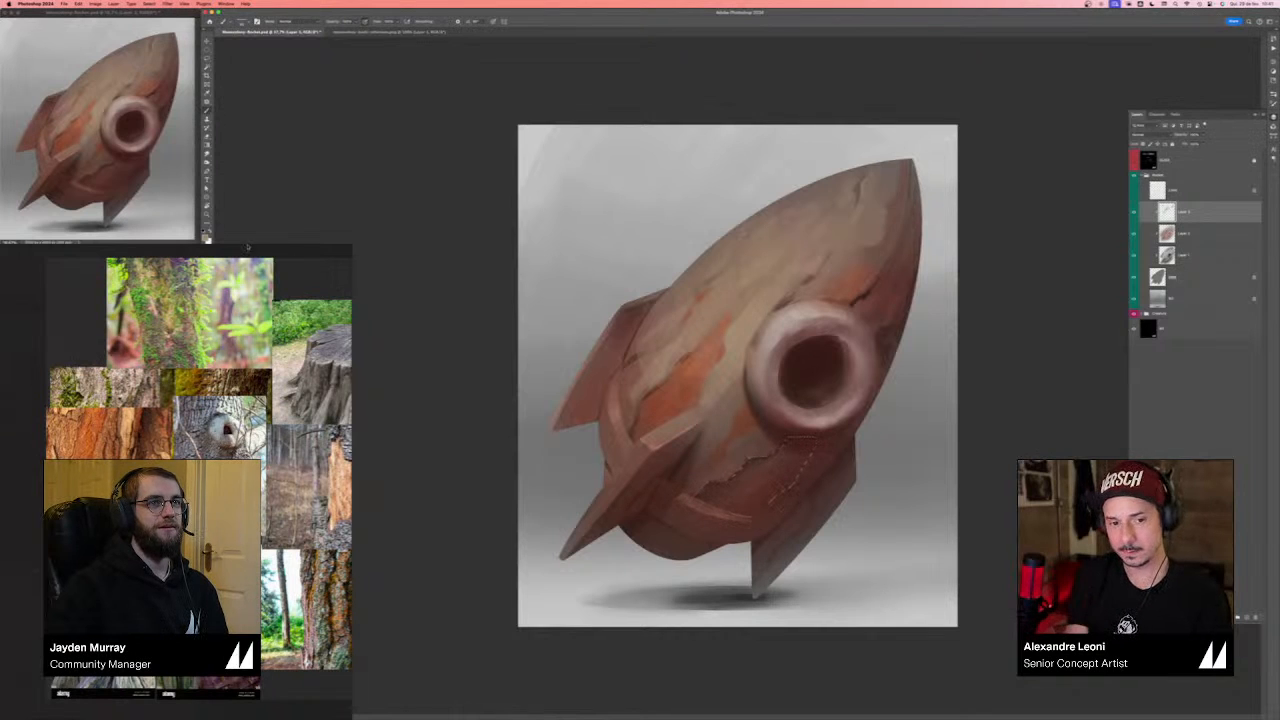
key("n")
left_click(762, 510)
left_click(850, 429)
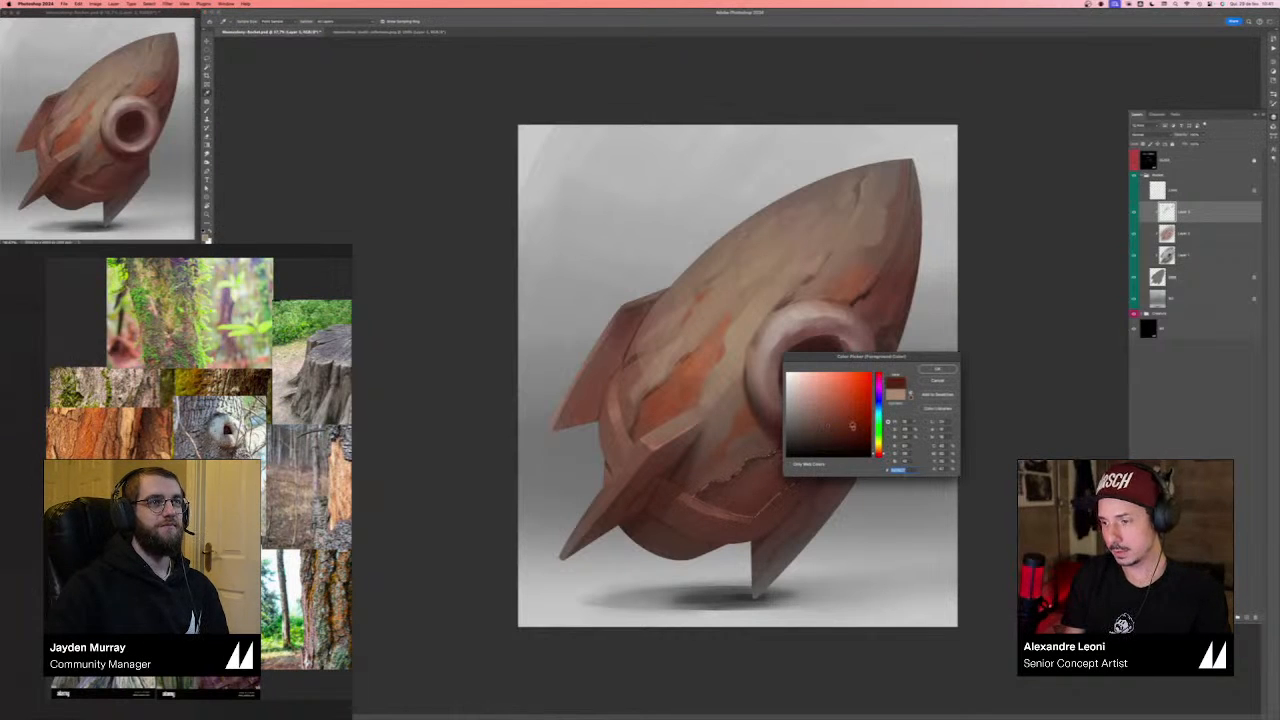
key("Return")
- Paint soft red over the selected lower hull area with the soft round brush and deselect it
left_click(1273, 95)
left_click(1219, 151)
mouse_move(863, 418)
left_mouse_down()
mouse_move(723, 514)
mouse_move(777, 457)
mouse_move(700, 529)
mouse_move(790, 459)
left_mouse_up()
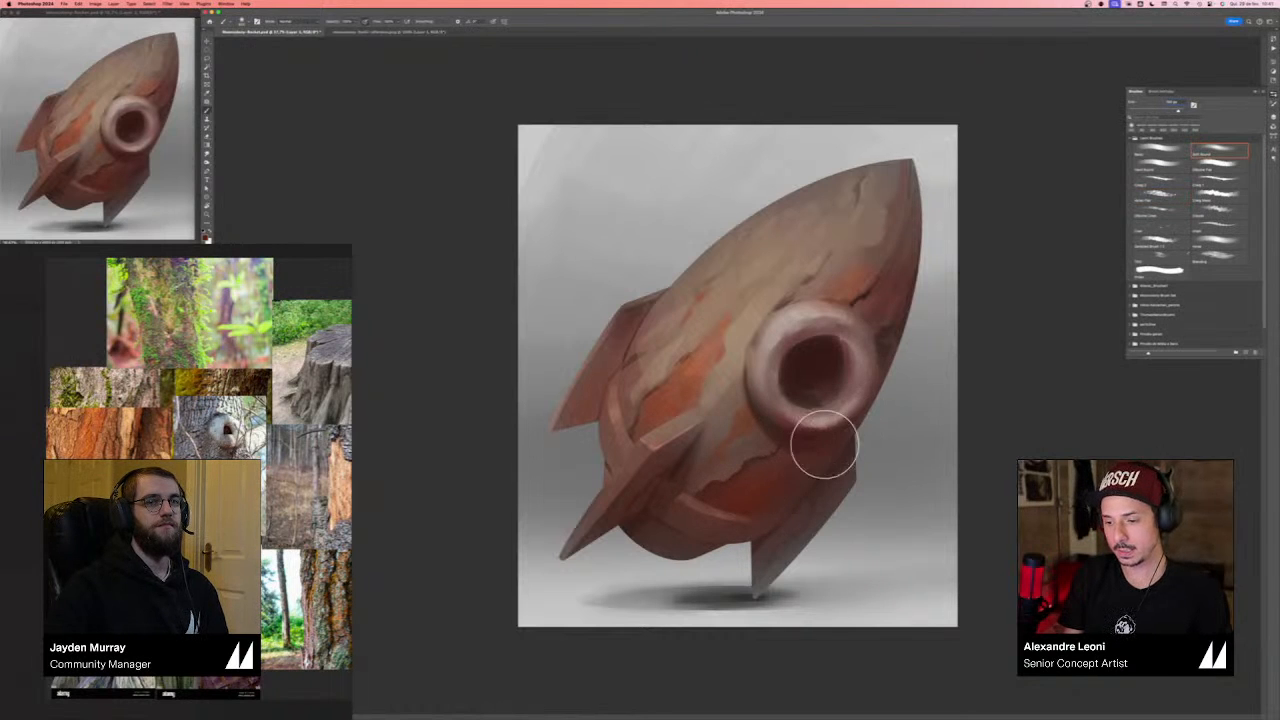
key("ctrl+d")
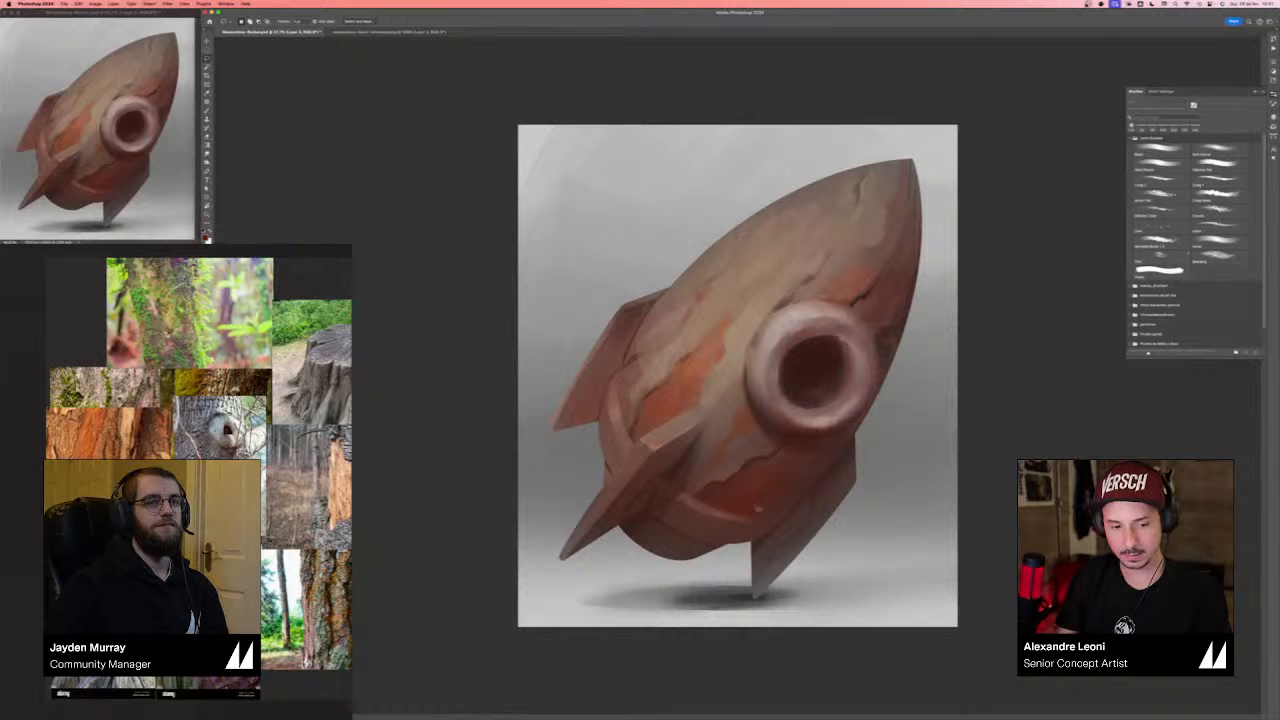
- Lasso the hull strip beside the red patch, and paint a thin light highlight along the patch's edge with the first brush preset
left_click_drag(745, 517, 765, 504)
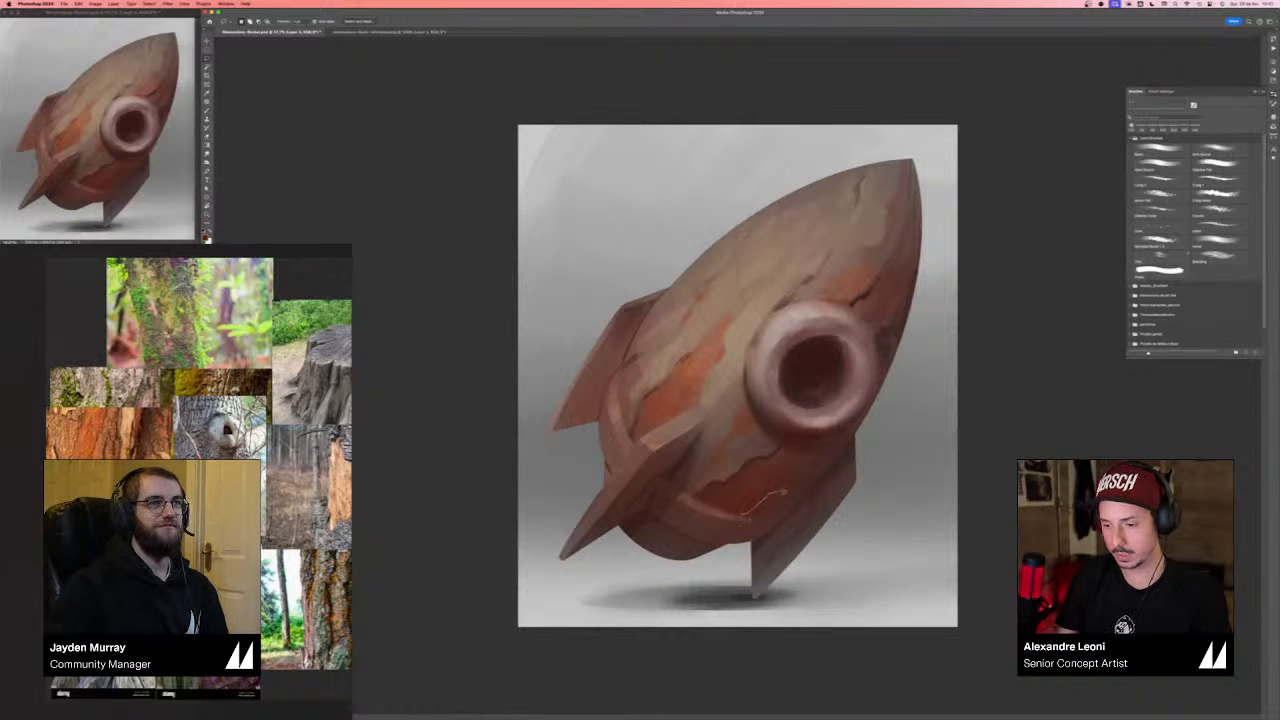
mouse_move(805, 462)
left_mouse_down()
mouse_move(807, 524)
mouse_move(752, 566)
left_mouse_up()
key("b")
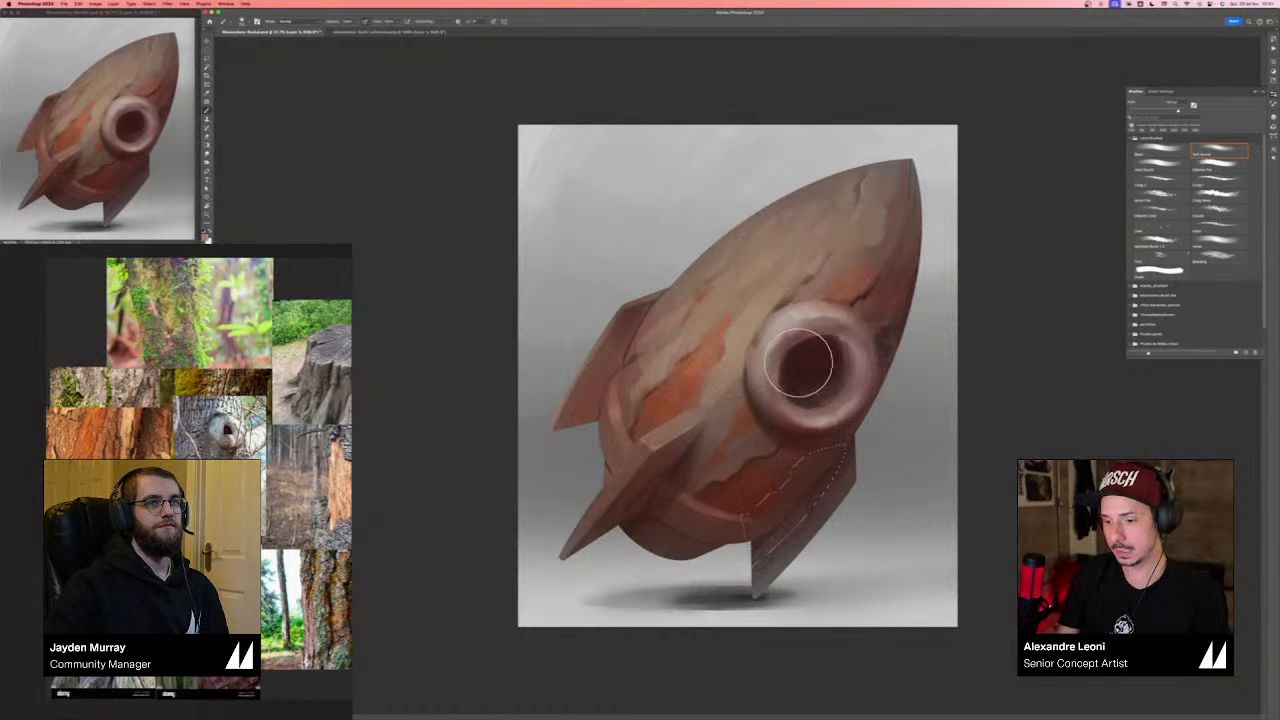
left_click(1160, 150)
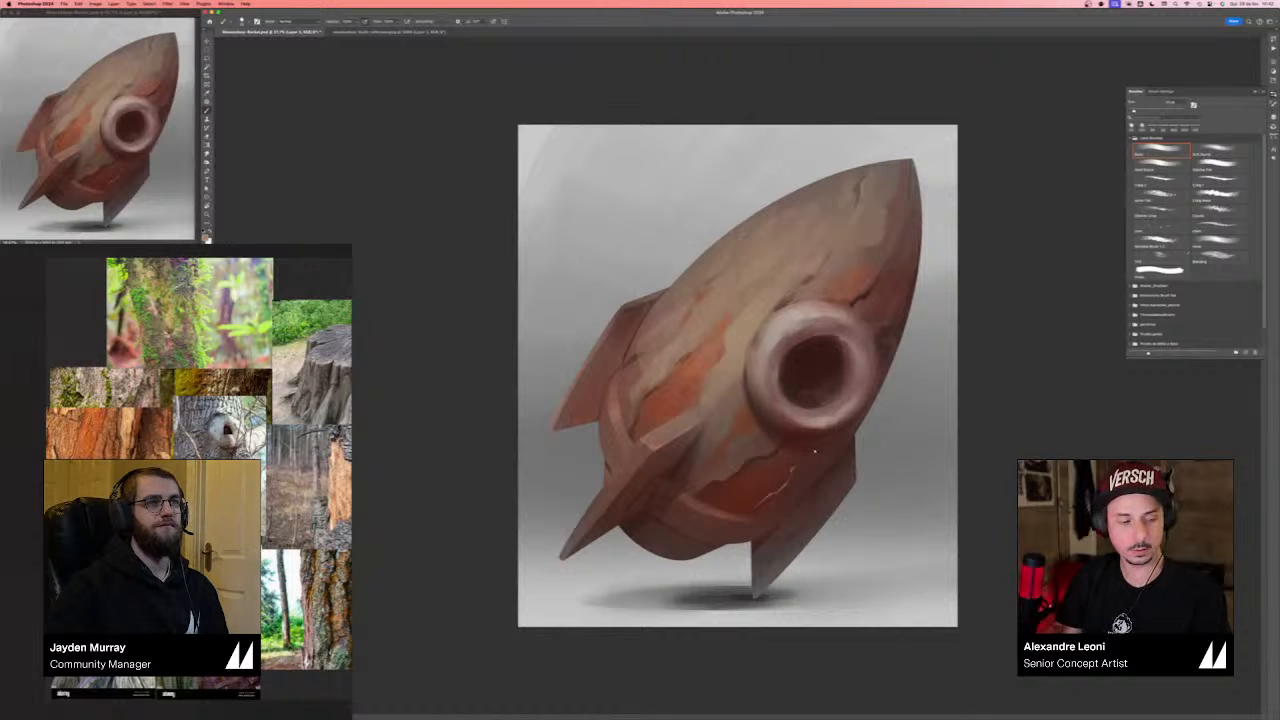
- Toggle the greyscale proof view on and off to check the values of the lower hull's highlight
key("super+y")
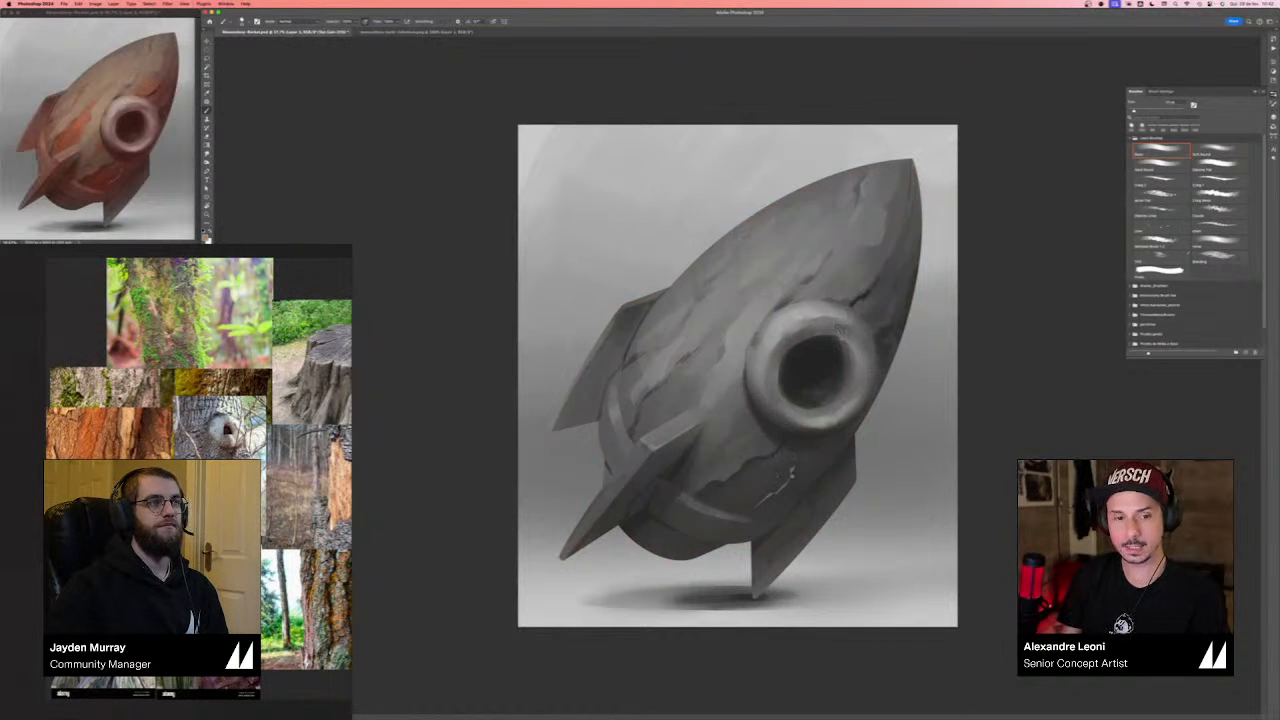
key("super+y")
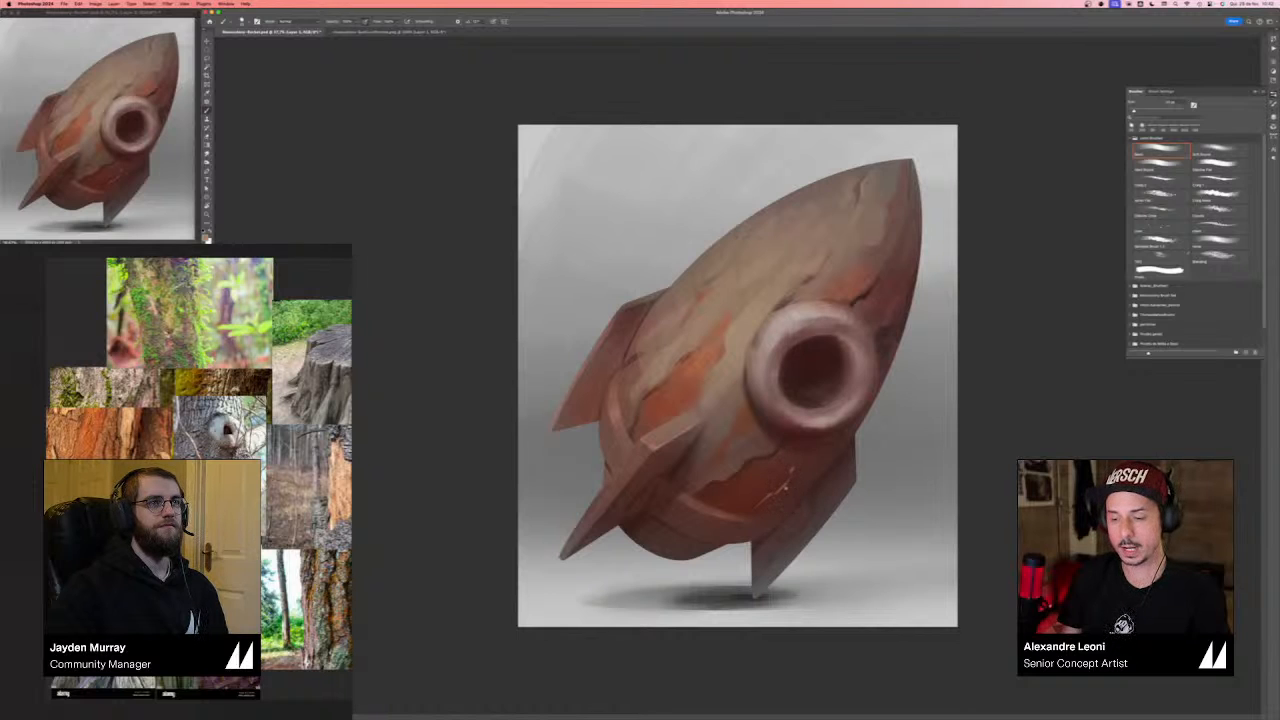
key("super+y")
key("super+y")
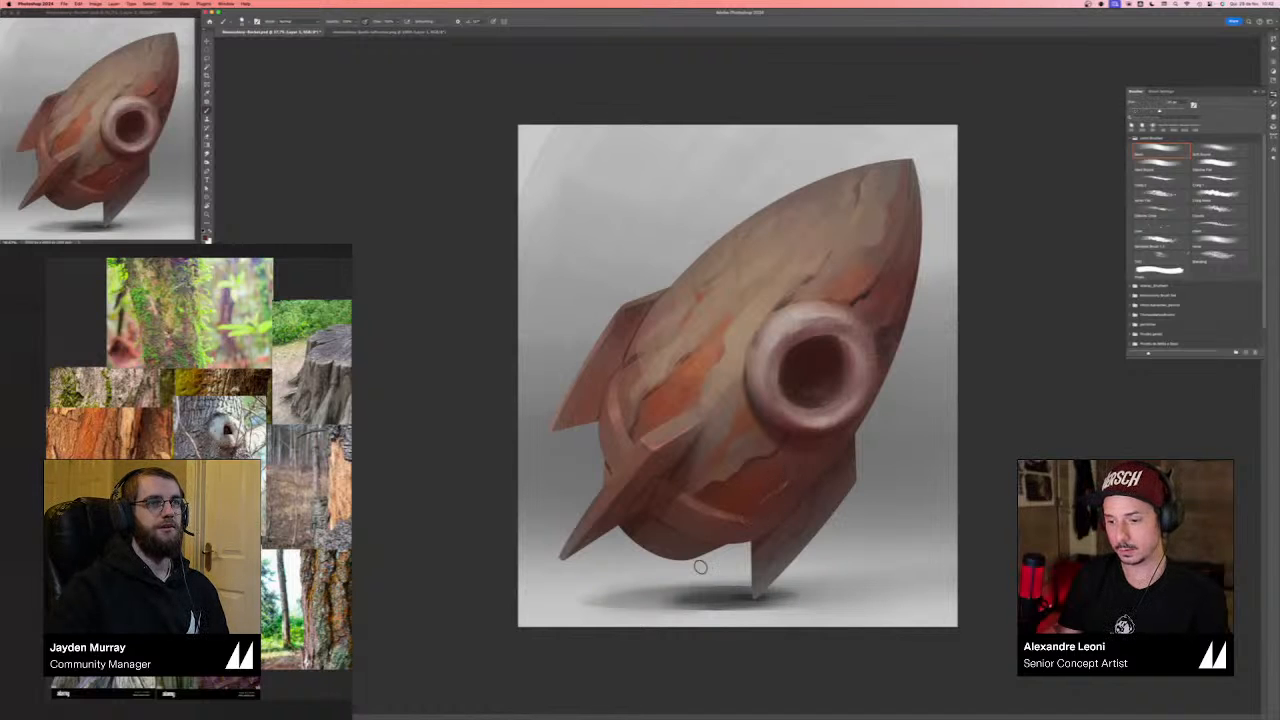
key("super+y")
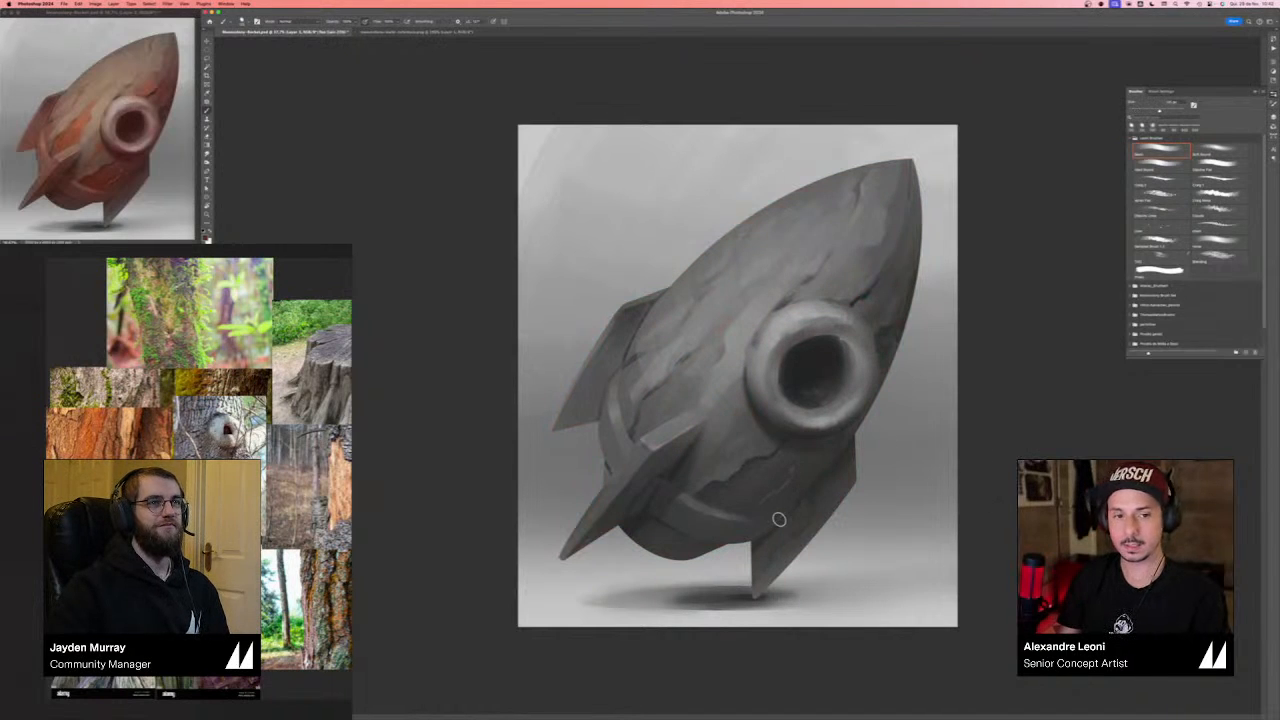
key("super+y")
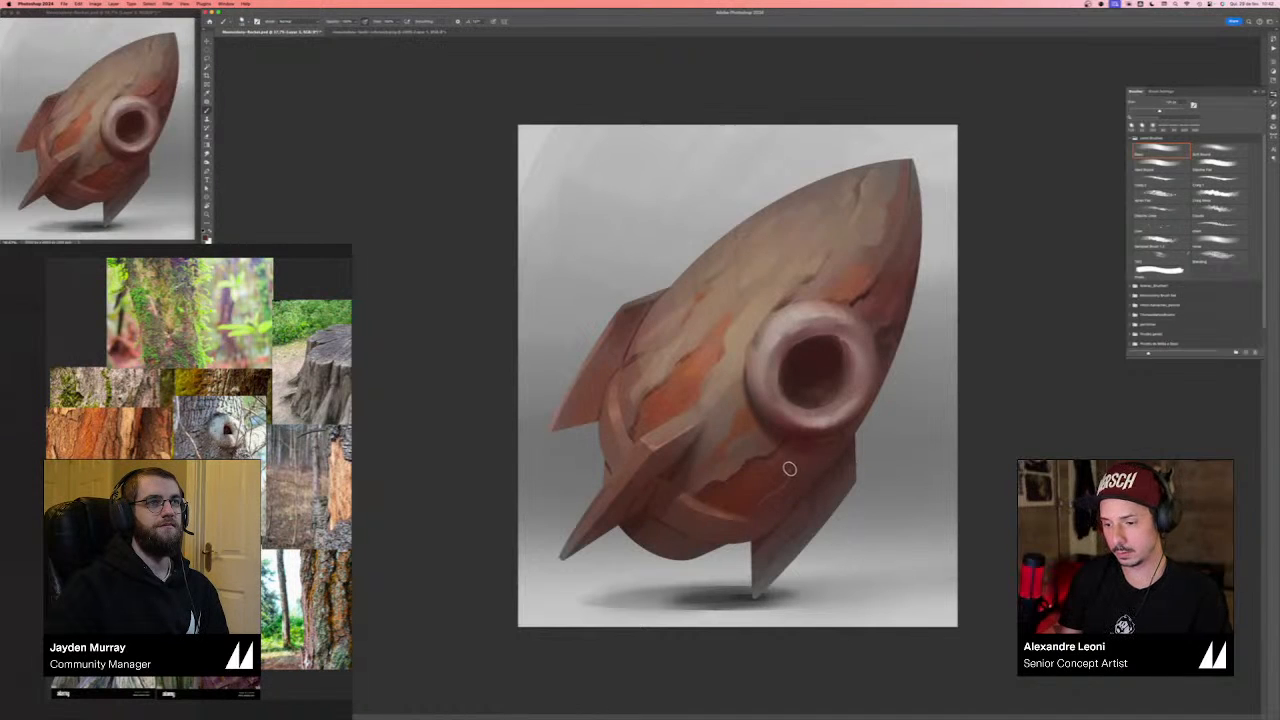
- Sample the red-brown of the lower hull and refine the crack along the red patch's edge with a much smaller brush
left_click(790, 469, "alt")
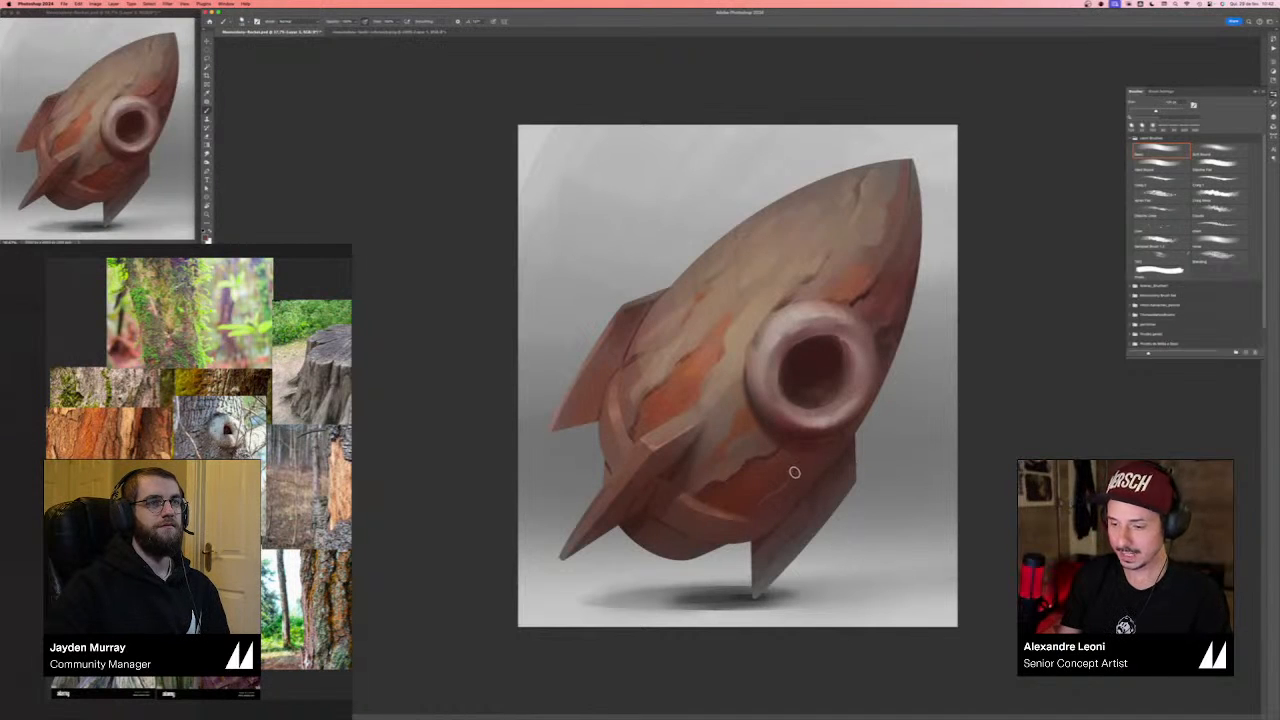
key("bracketleft")
key("bracketleft")
key("bracketleft")
key("bracketleft")
key("bracketleft")
key("bracketleft")
key("bracketleft")
key("bracketleft")
key("bracketleft")
key("bracketleft")
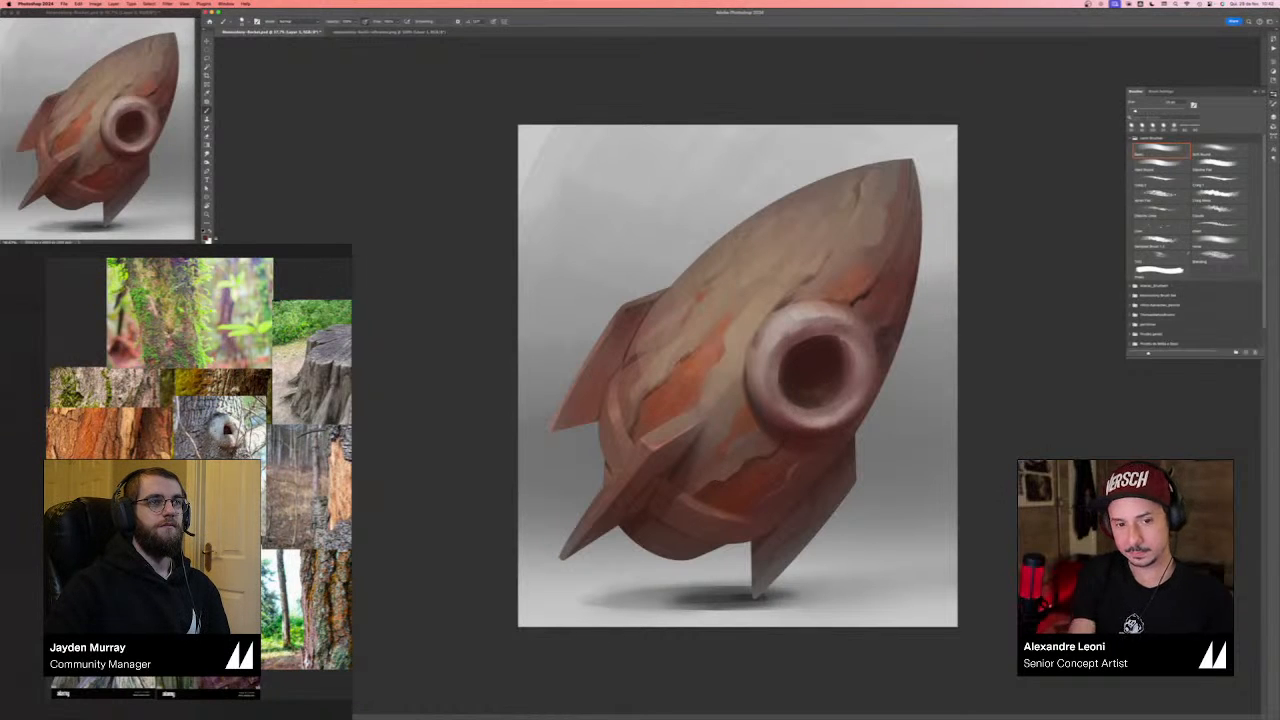
- Pick a darker foreground colour and paint thin shadow accents along the cracks around the red patch on the lower hull
left_click(206, 238)
left_click(842, 443)
key("Return")
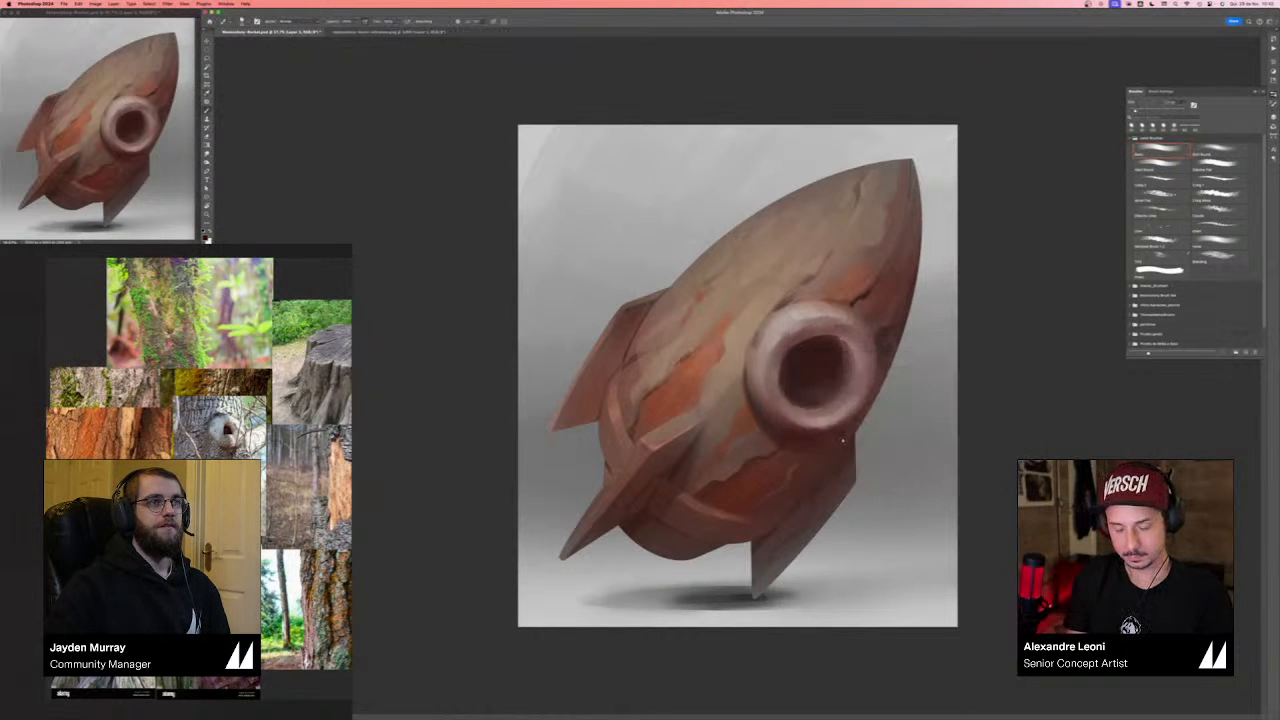
key("]")
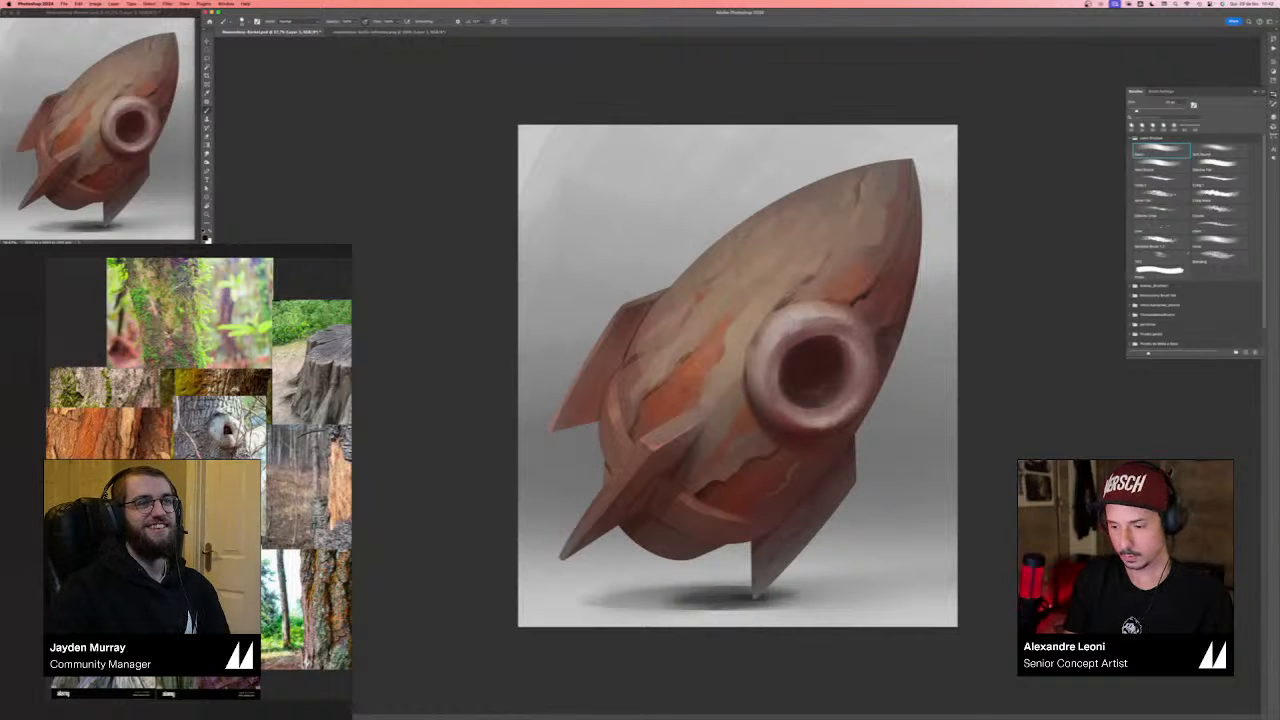
key("[")
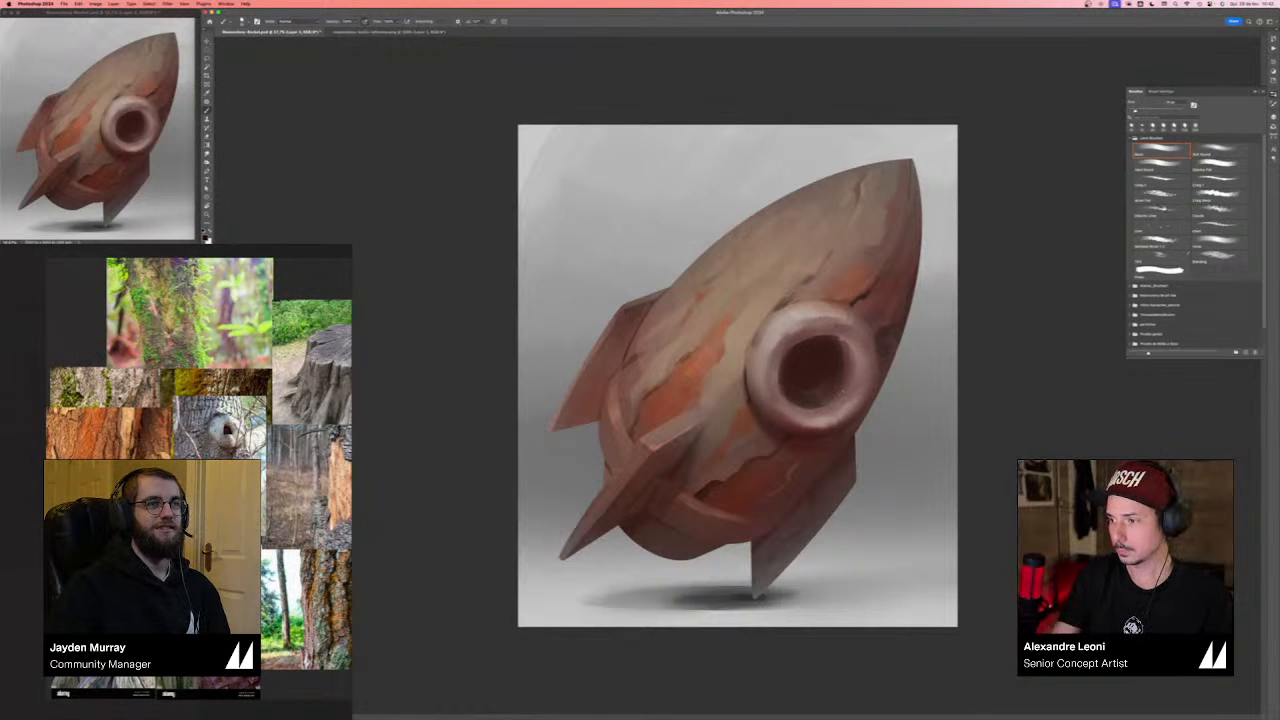
- Choose a textured brush preset and set the foreground colour to a nearly grey tone with a bluish-green hue
left_click(1160, 193)
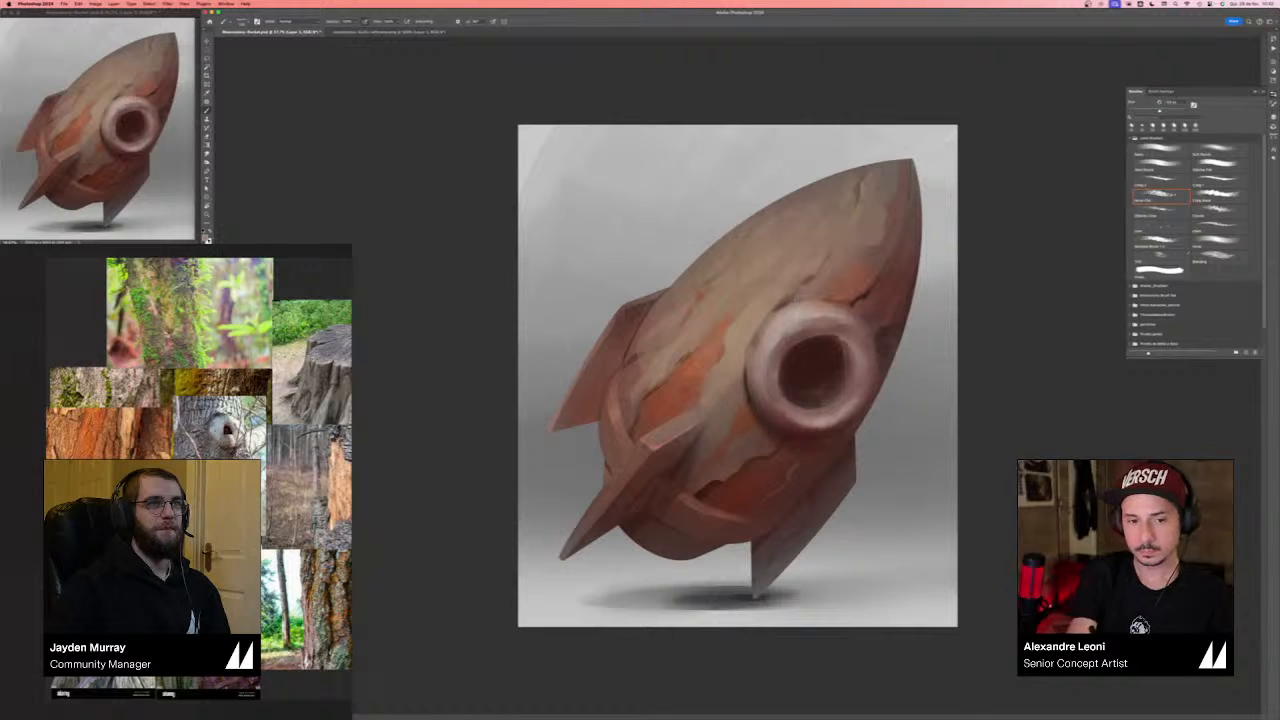
left_click(206, 238)
left_click_drag(809, 404, 793, 405)
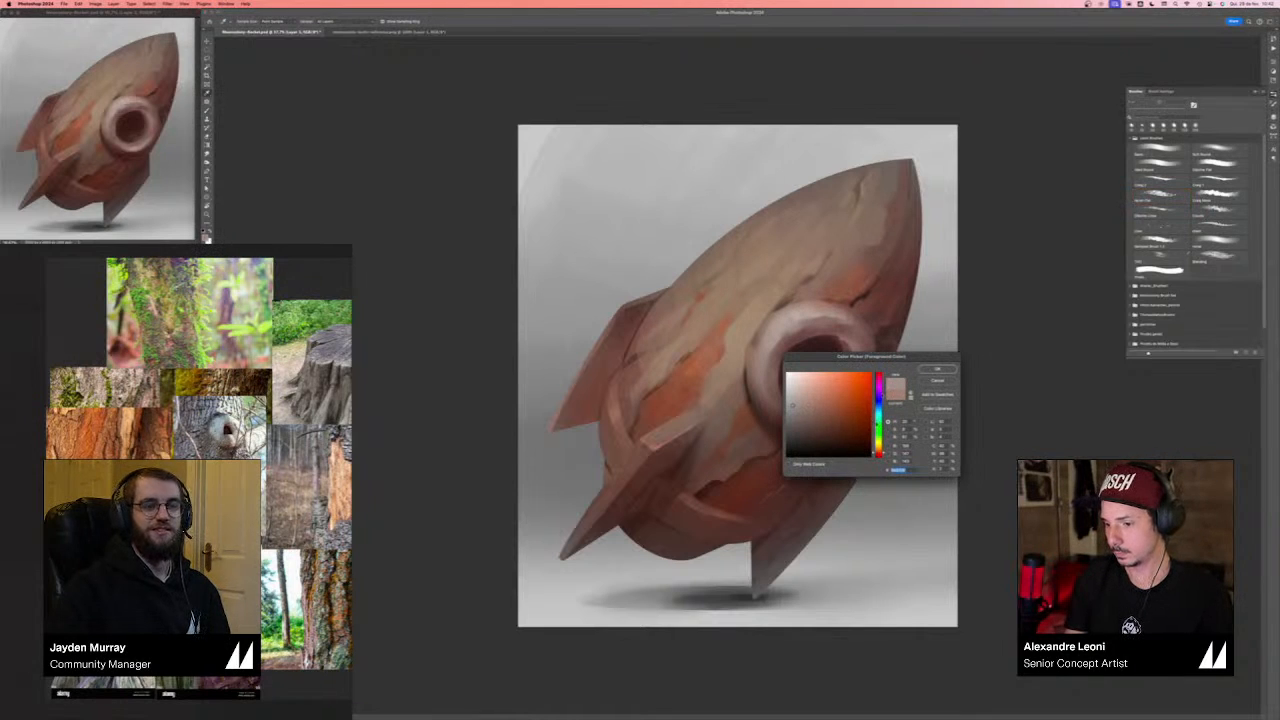
left_click(879, 418)
key("Return")
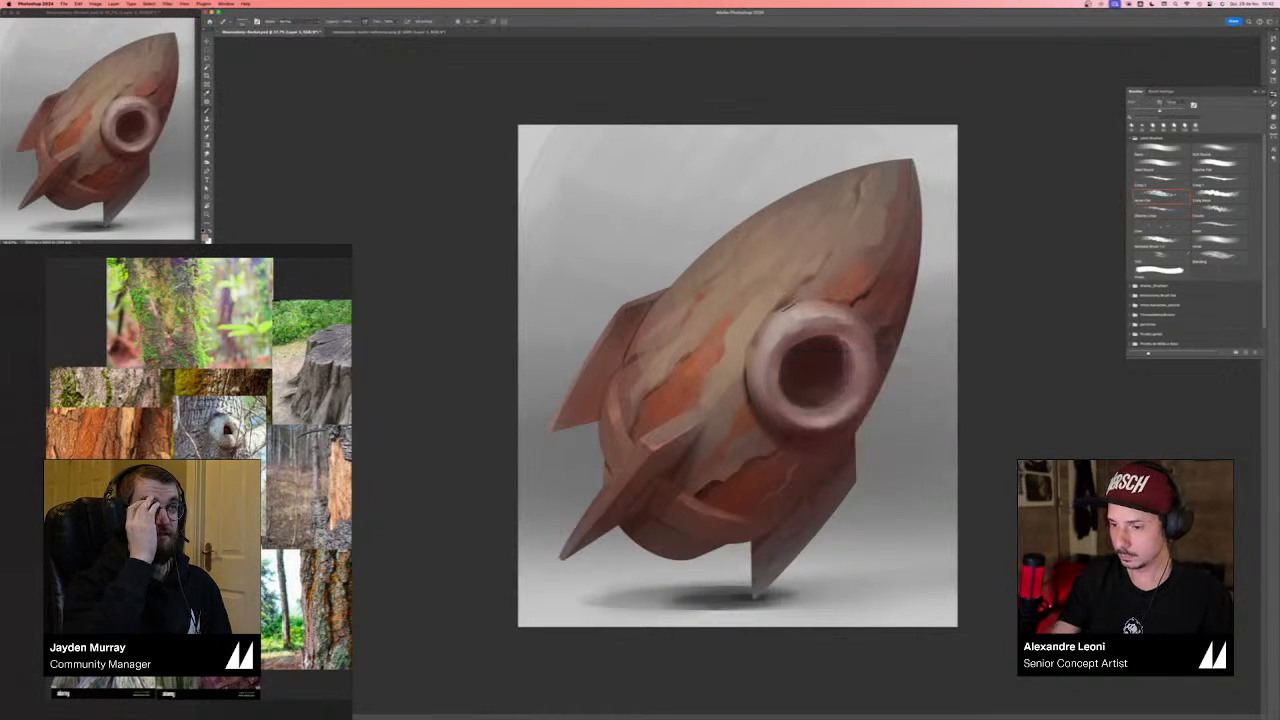
- Paint and sample colour at the window ring's upper rim, and flip the canvas horizontally
mouse_move(784, 322)
left_mouse_down()
mouse_move(792, 310)
mouse_move(808, 319)
mouse_move(799, 312)
left_mouse_up()
left_click(789, 310, "alt")
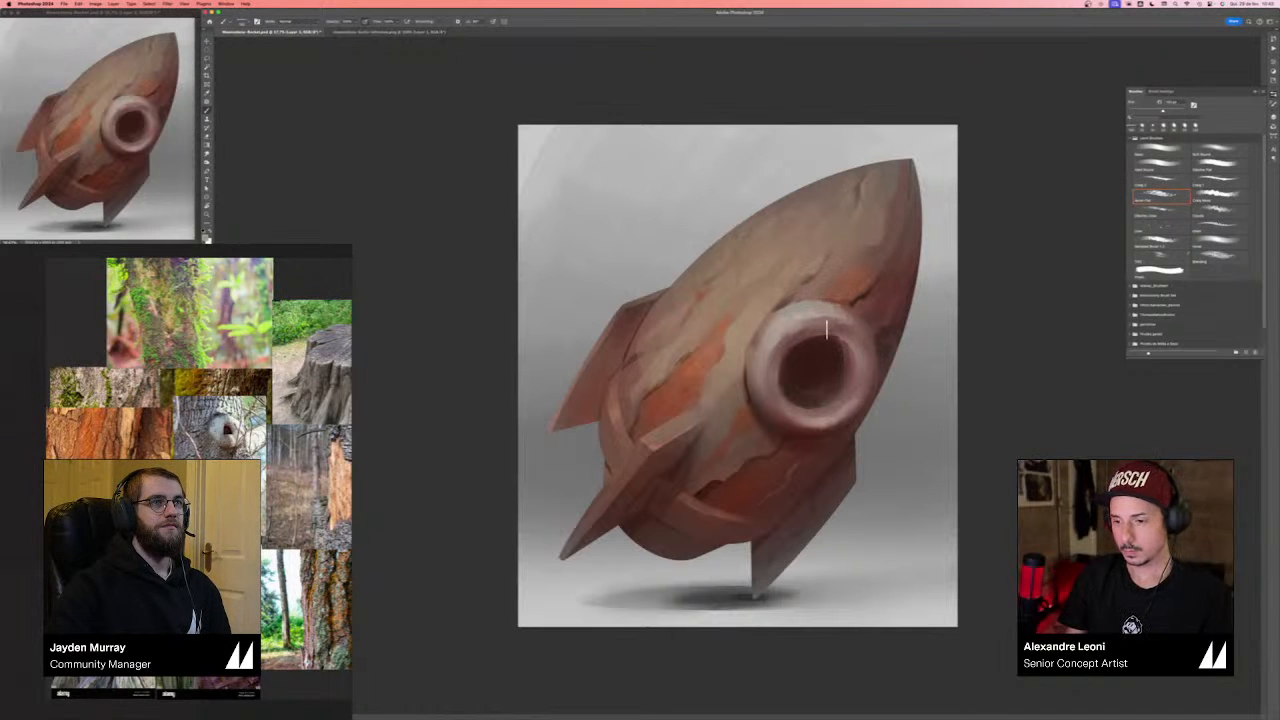
key("F2")
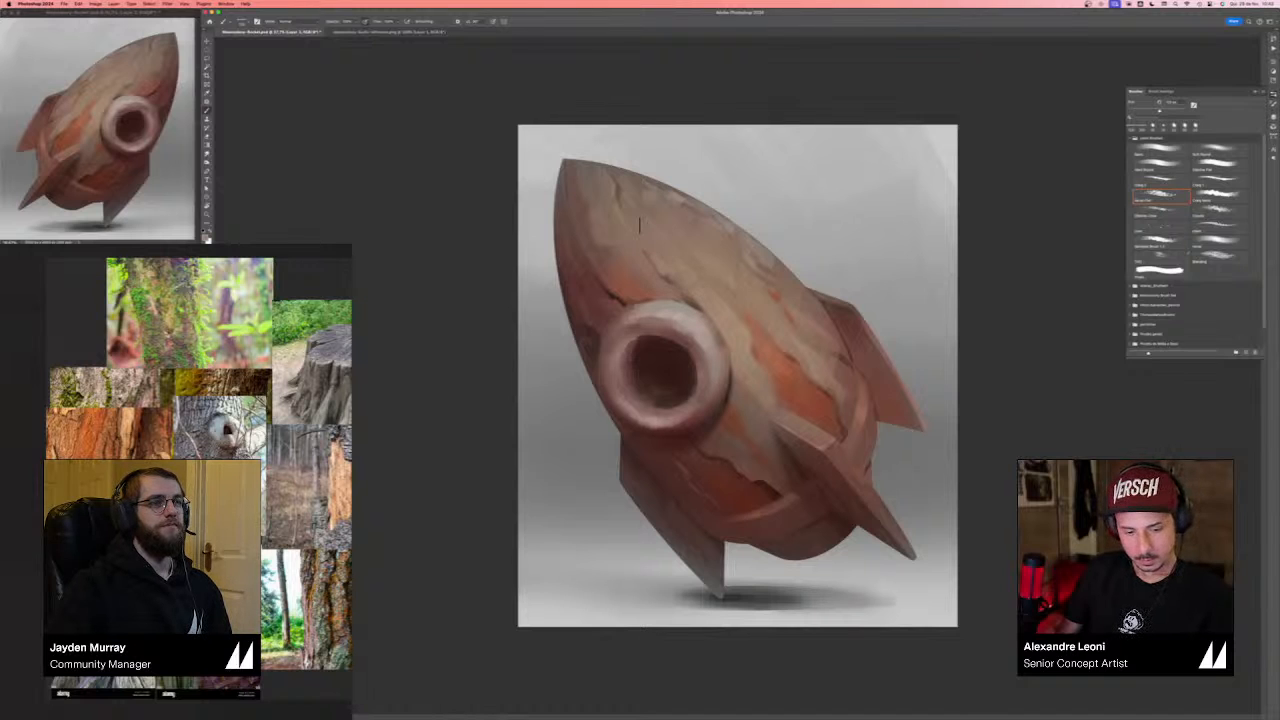
- Set the foreground colour to a muted yellow of medium brightness for texturing the hull
left_click(1161, 211)
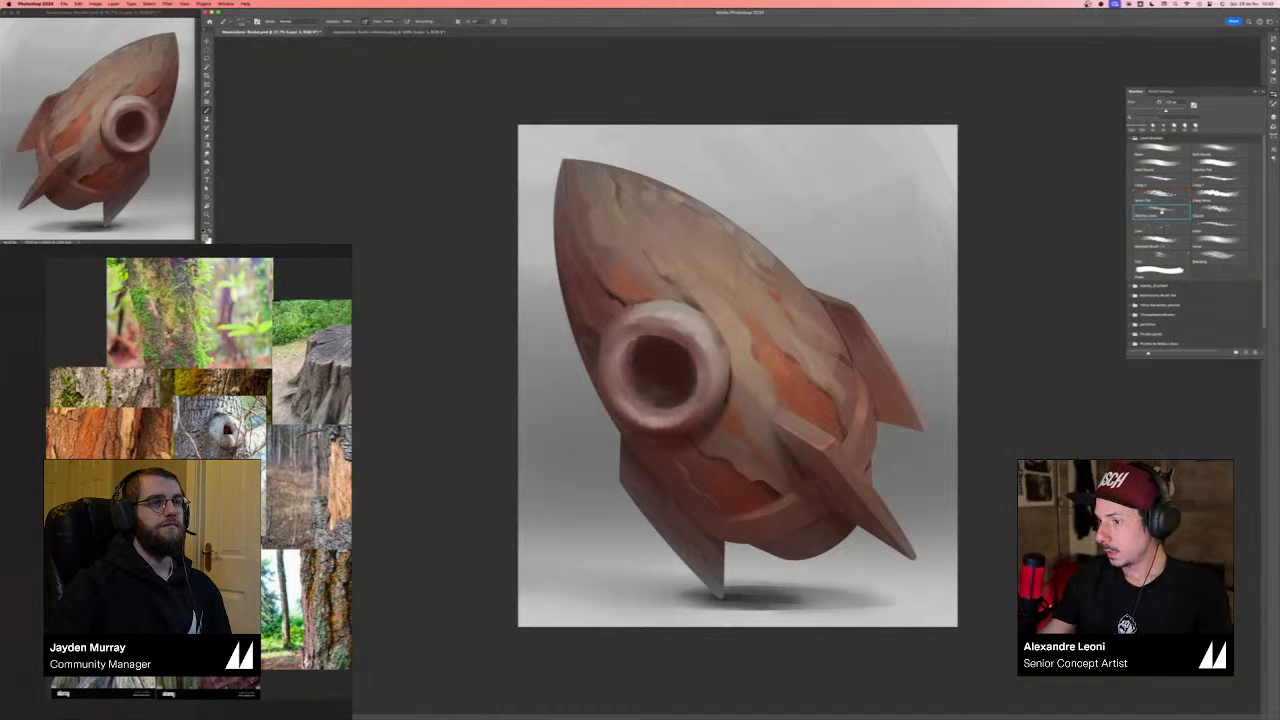
left_click(206, 235)
left_click(879, 427)
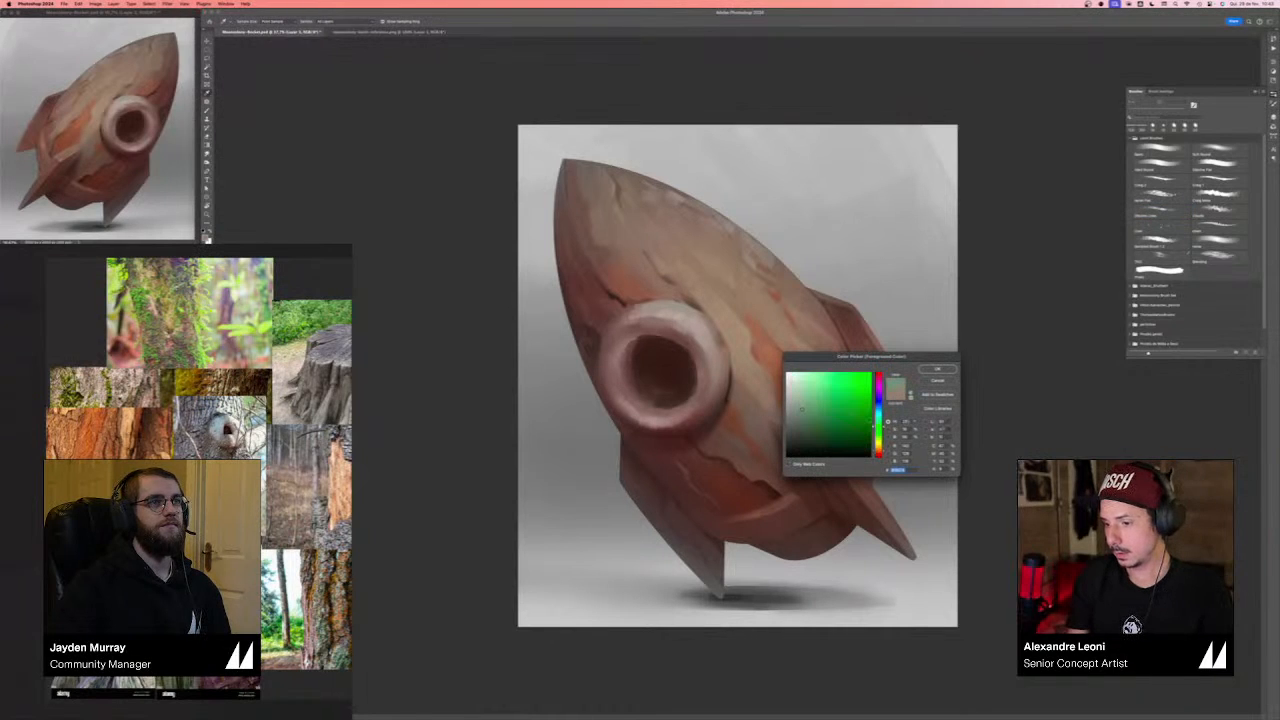
left_click(818, 397)
left_click(814, 403)
left_click_drag(879, 428, 876, 443)
key("Return")
- Add textured bark strokes along the upper hull with the textured brush preset, and flip the canvas back horizontally
left_click(1160, 212)
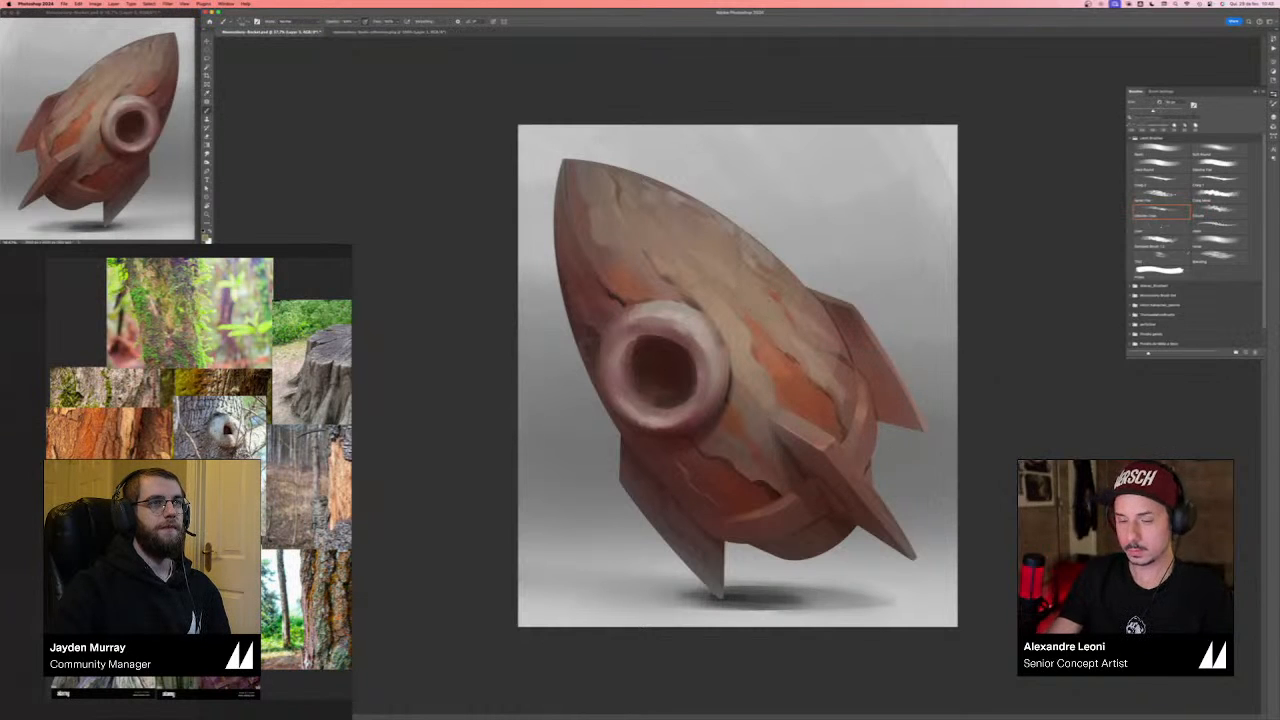
key("super+shift+h")
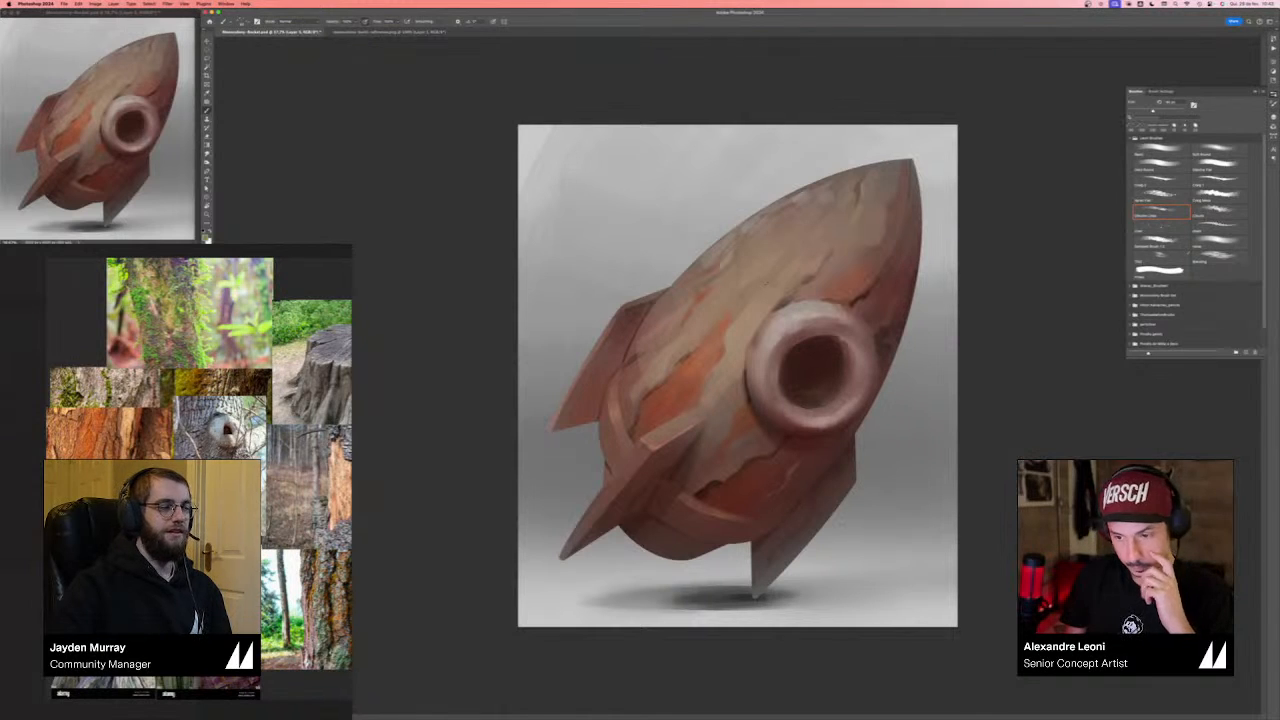
- Set the foreground colour to a muted yellow-green of medium brightness
key("n")
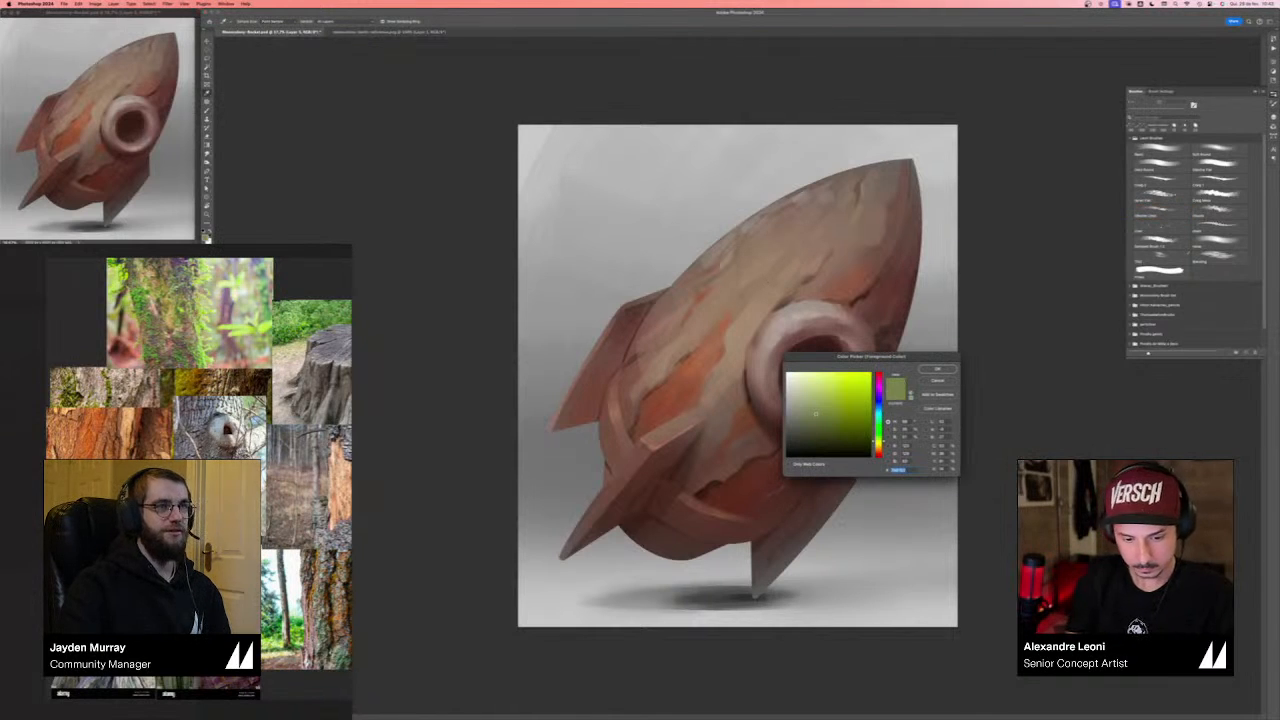
left_click(816, 414)
key("Return")
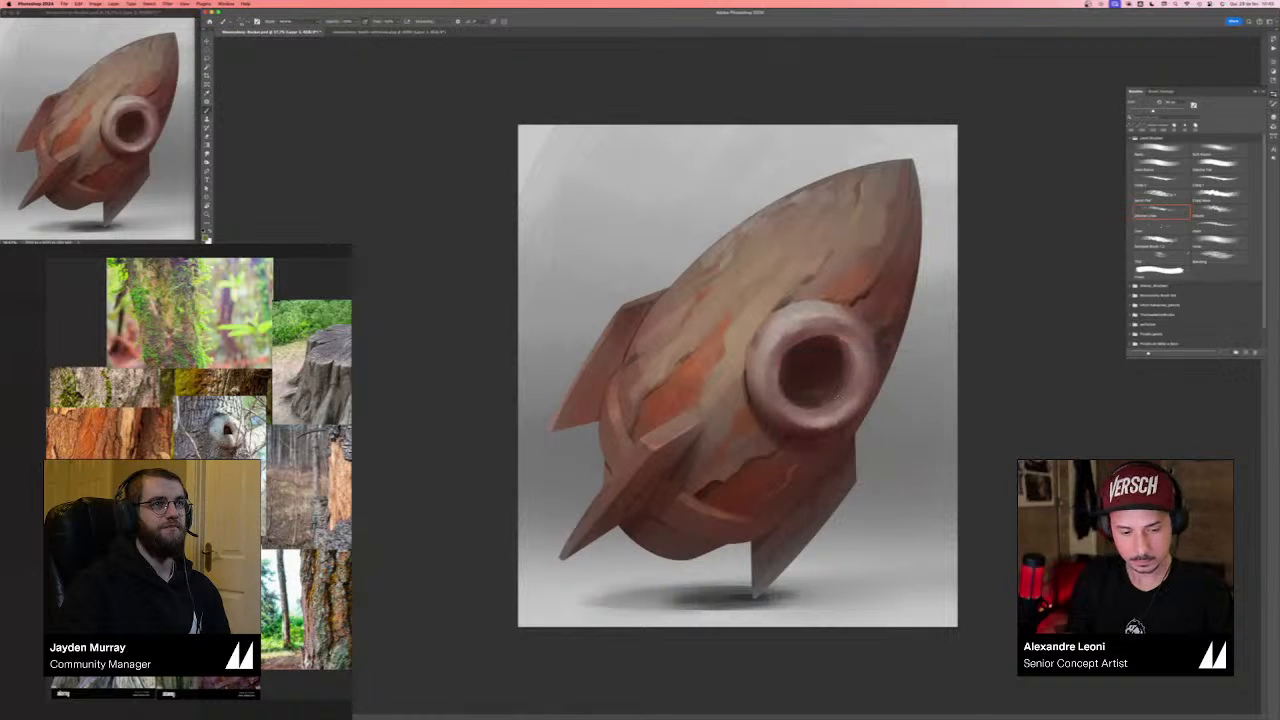
- Switch to PureRef and zoom in on the green and purple bark photo, returning to the painting
left_click(231, 540)
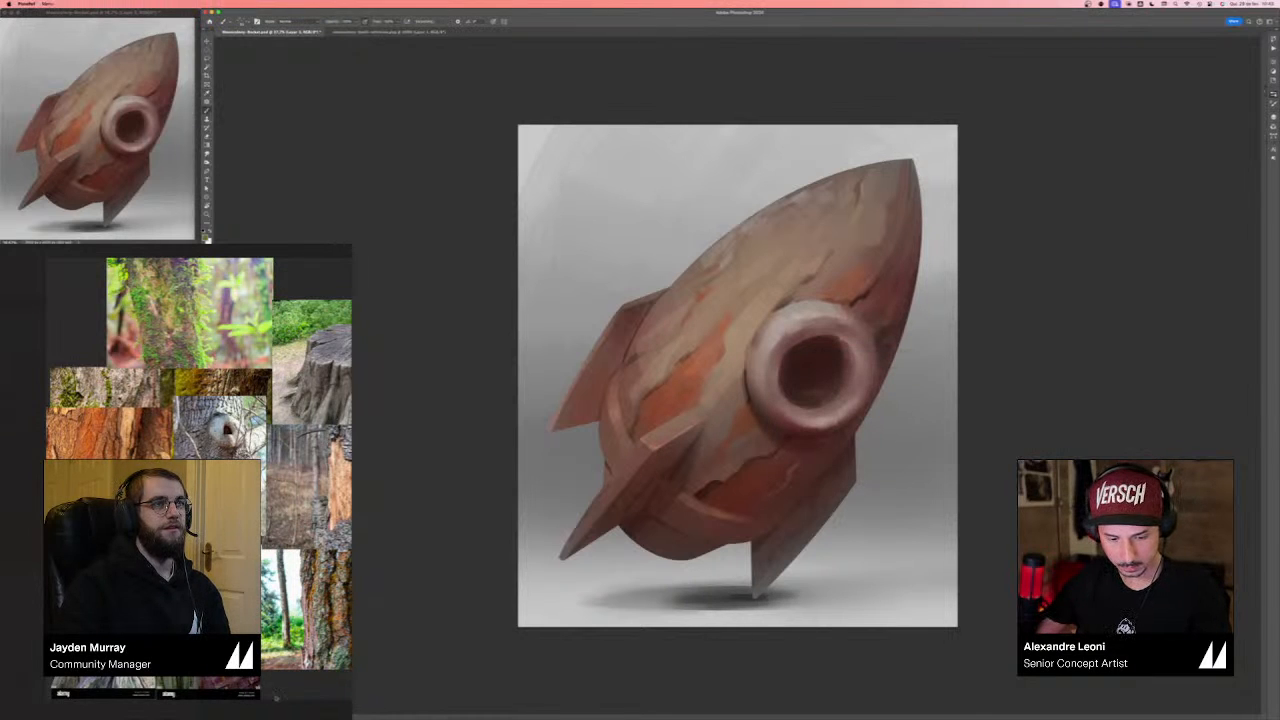
scroll(231, 540, "up", 5)
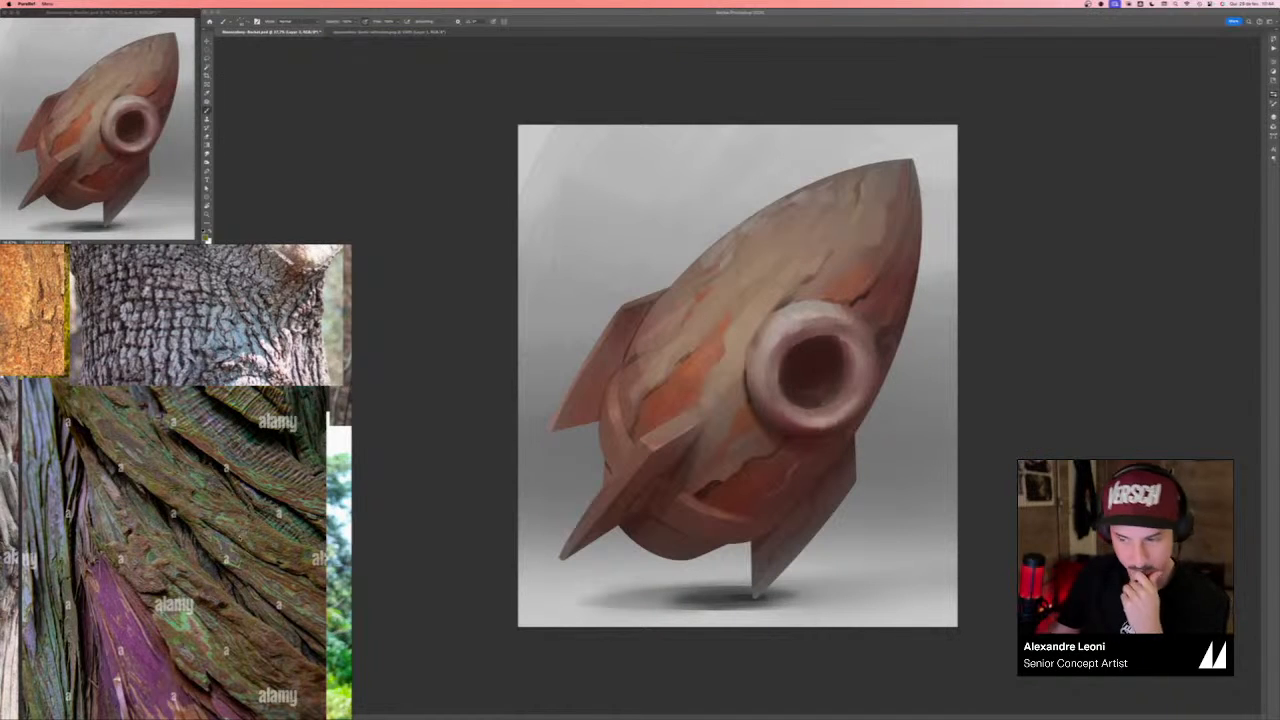
left_click(996, 351)
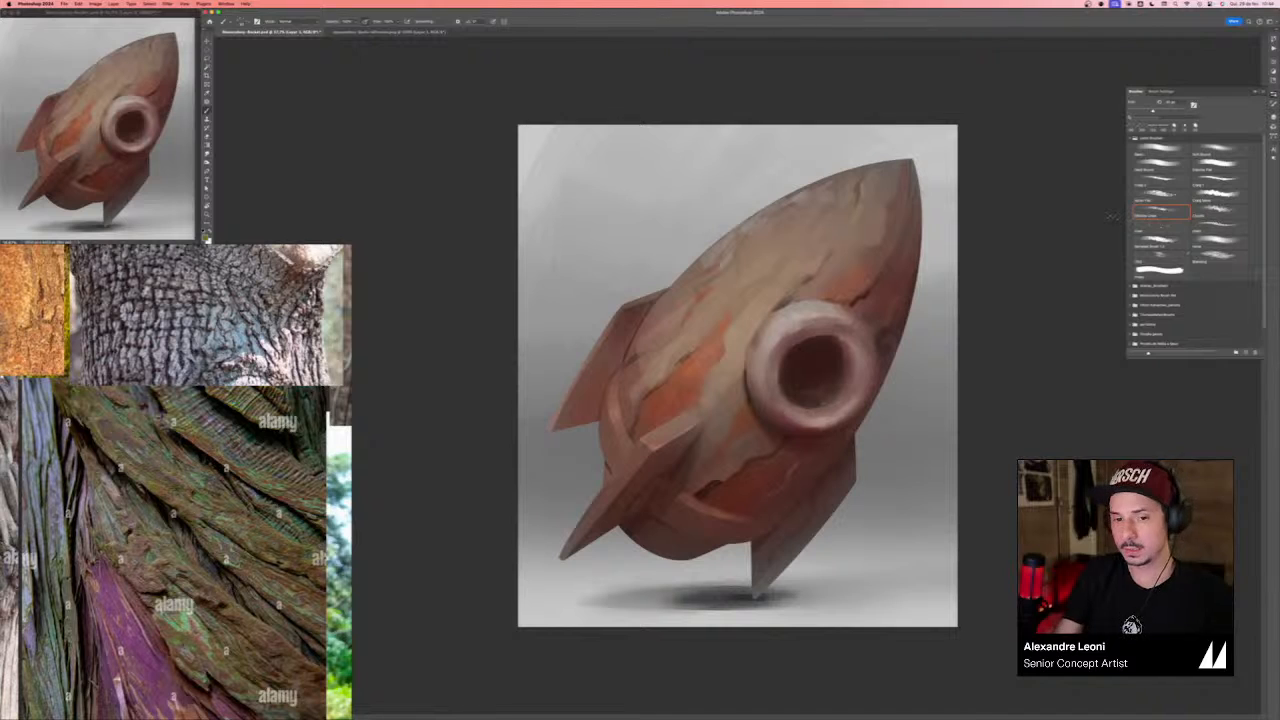
- Choose a different textured brush preset and set the foreground colour to a more saturated yellow-green of medium brightness, based on a hull sample
left_click(1158, 196)
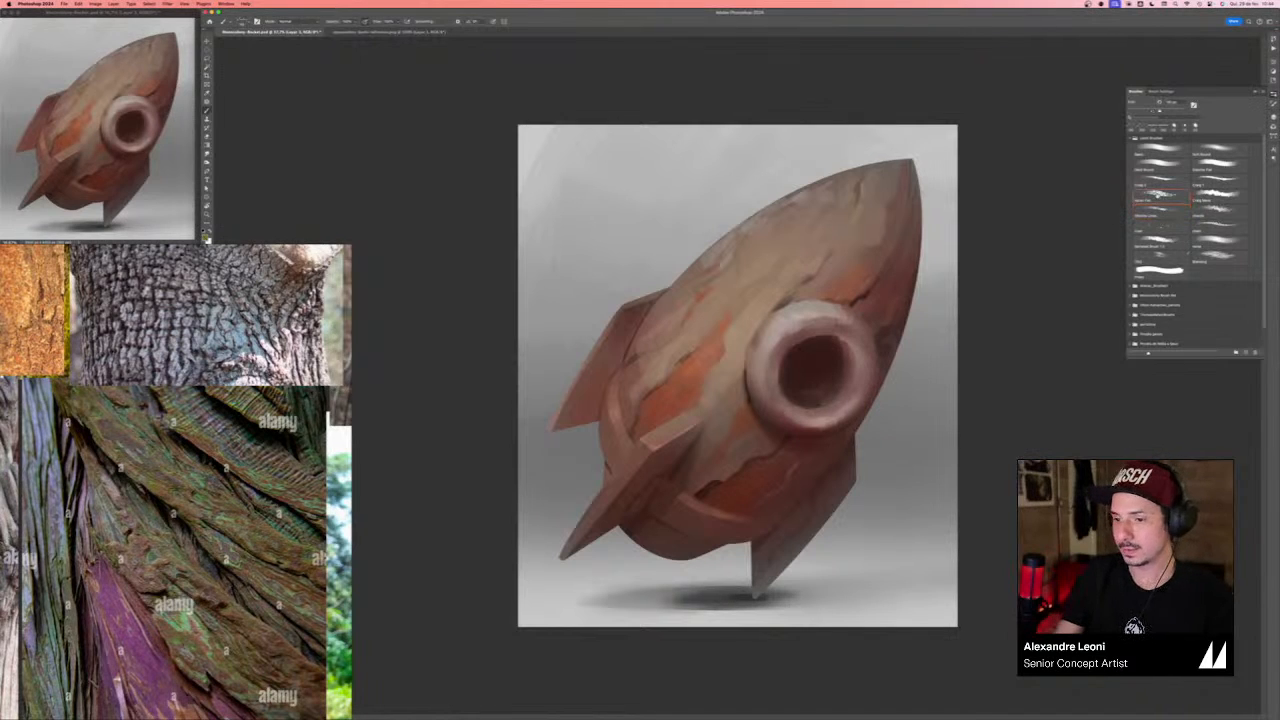
left_click(208, 236)
left_click(754, 289)
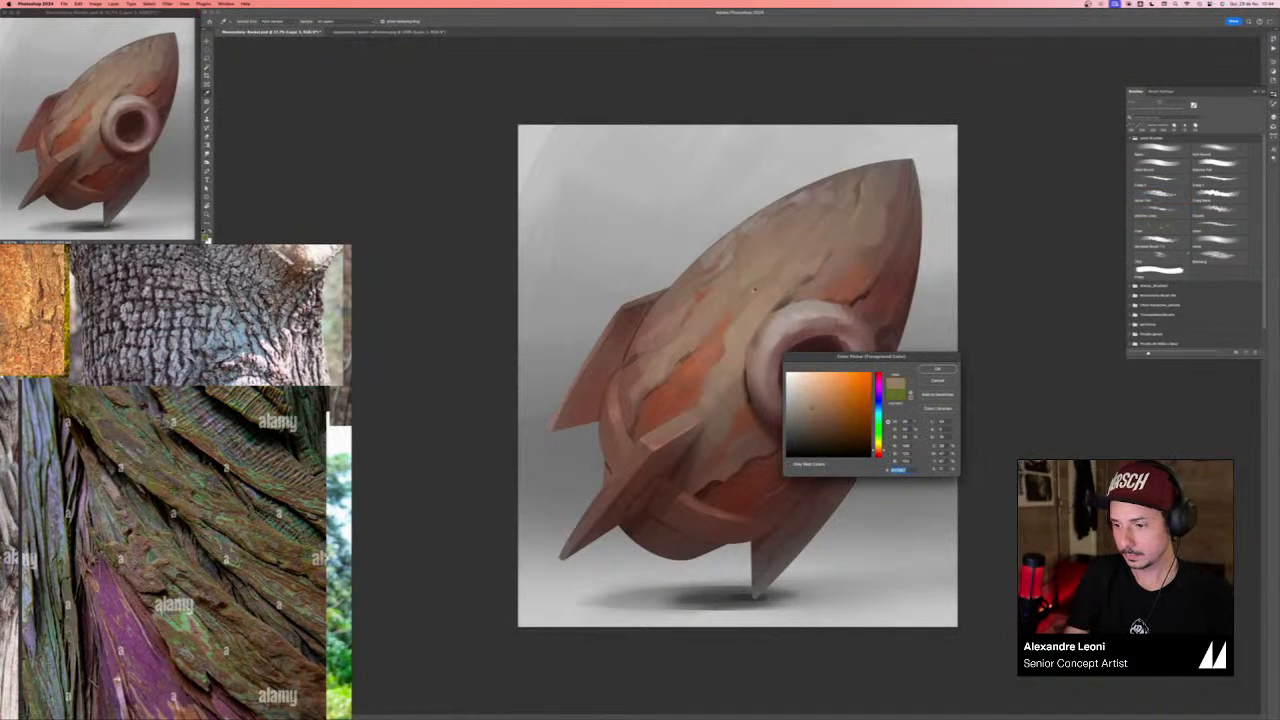
left_click(831, 410)
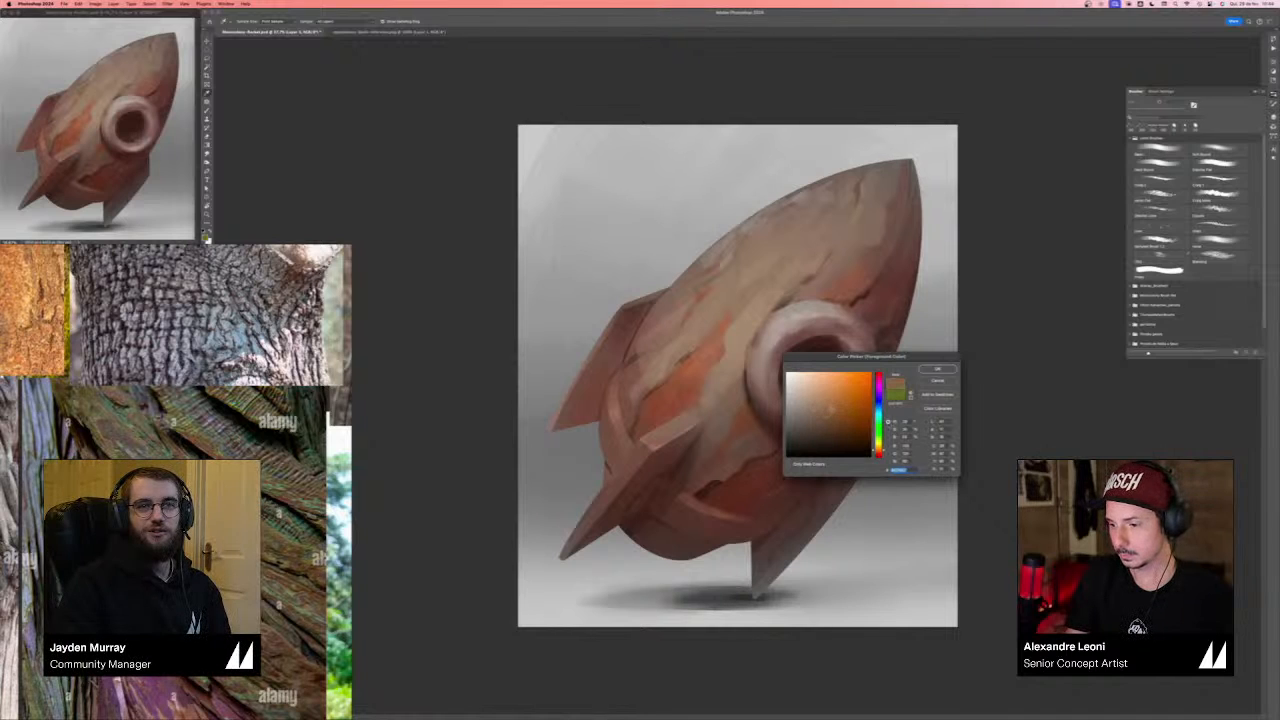
left_click(879, 436)
left_click_drag(879, 436, 879, 441)
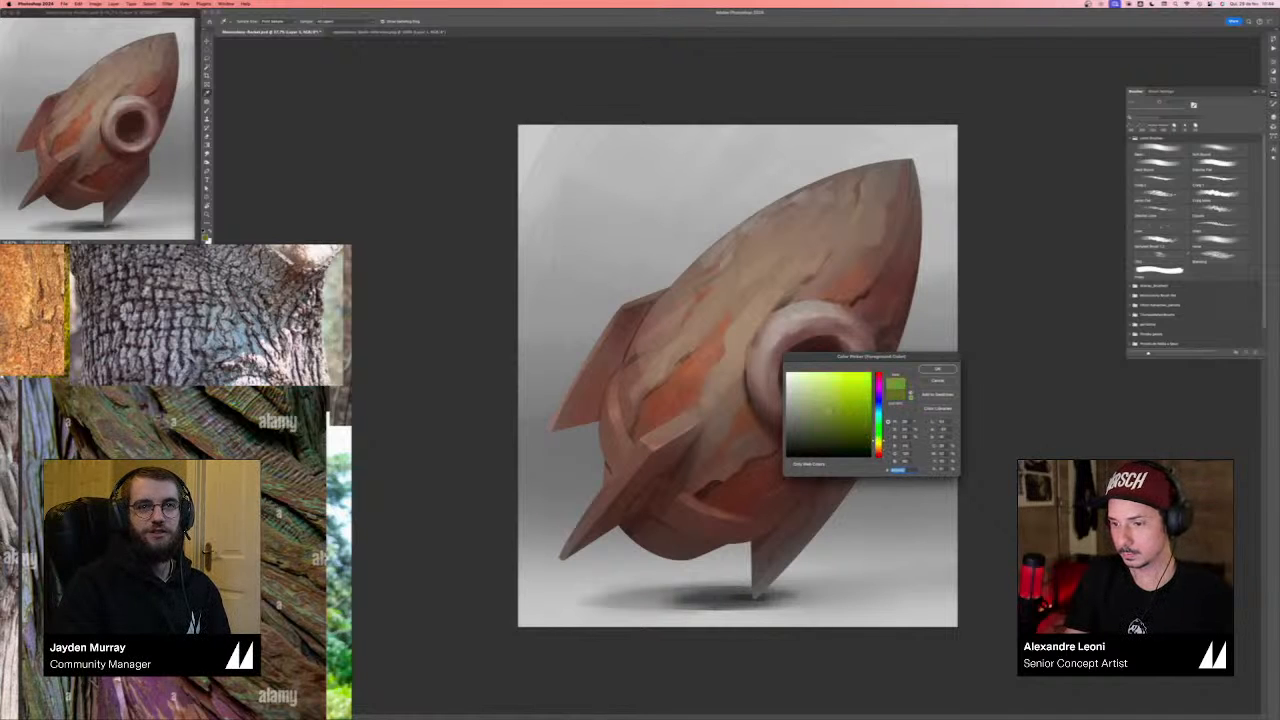
key("Return")
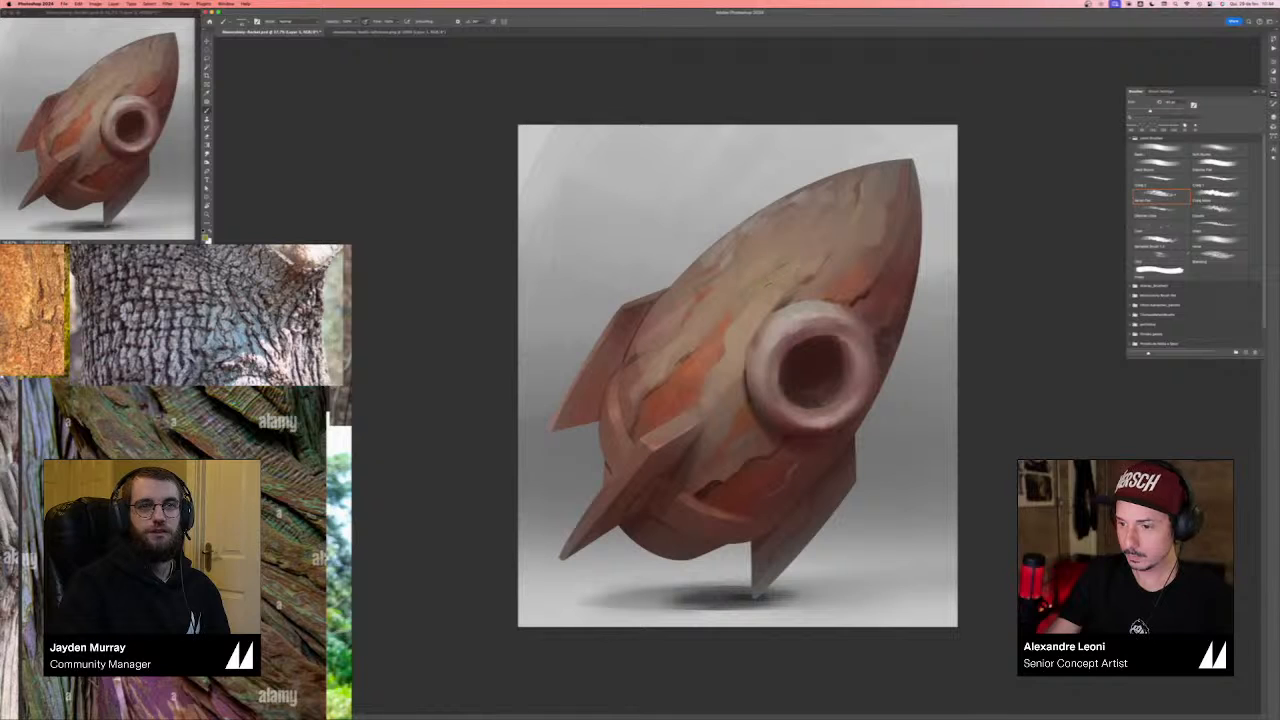
- Paint mossy green strokes along the upper hull above the window ring, enlarging the brush for the broader patches
left_click_drag(785, 262, 768, 284)
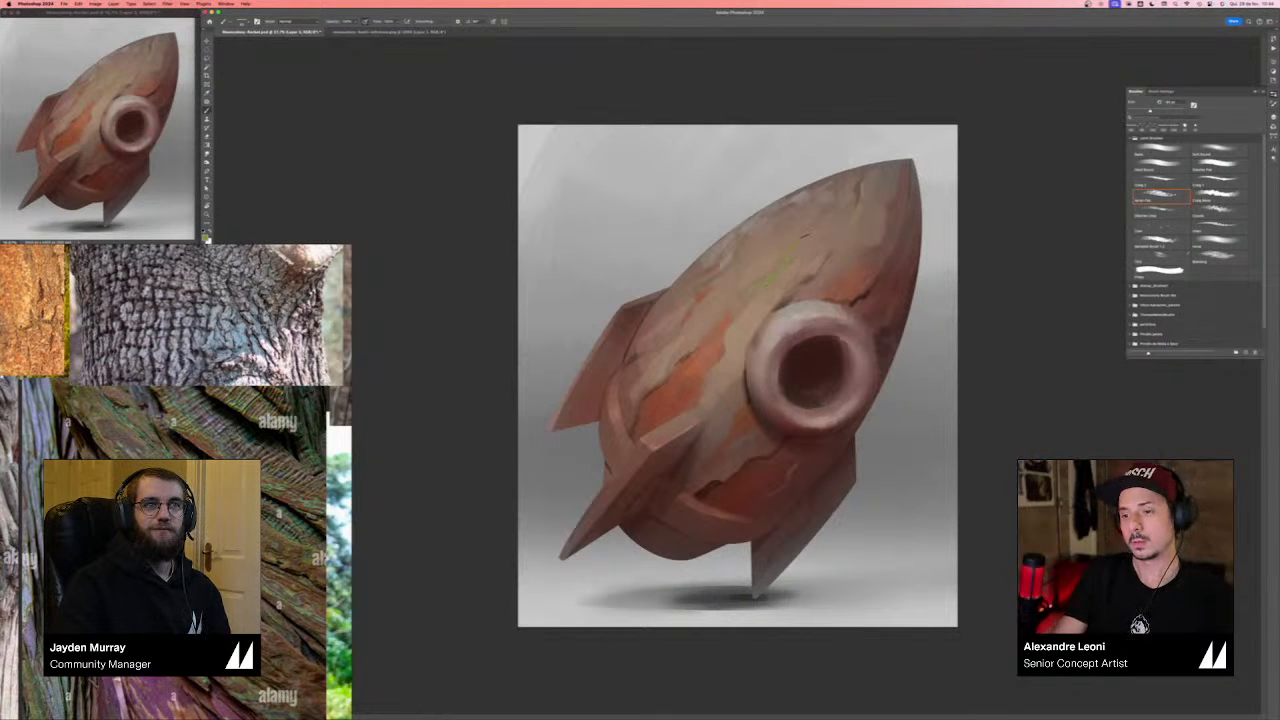
key("bracketright")
key("bracketright")
key("bracketright")
mouse_move(795, 246)
left_mouse_down()
mouse_move(778, 270)
mouse_move(725, 286)
left_mouse_up()
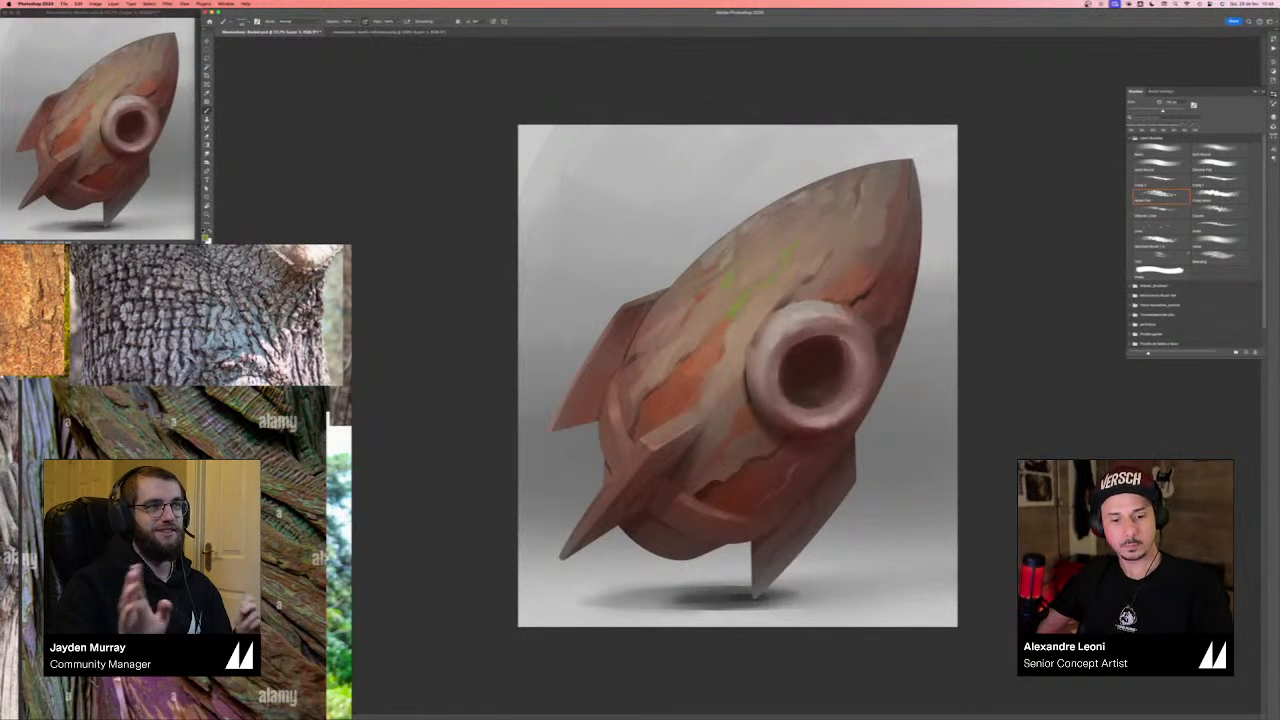
- Open the bark reference document and examine the colours of its mossy, weathered and peeling bark photos up close
scroll(137, 514, "down", 3)
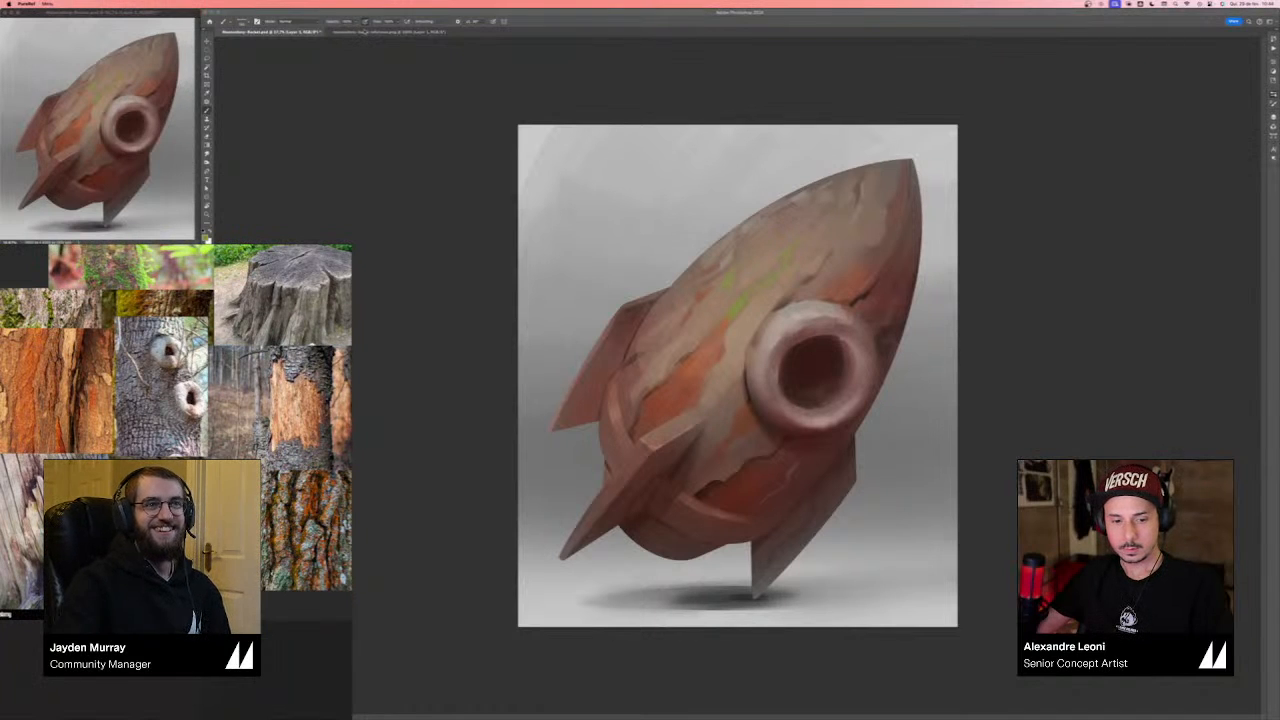
left_click(364, 31)
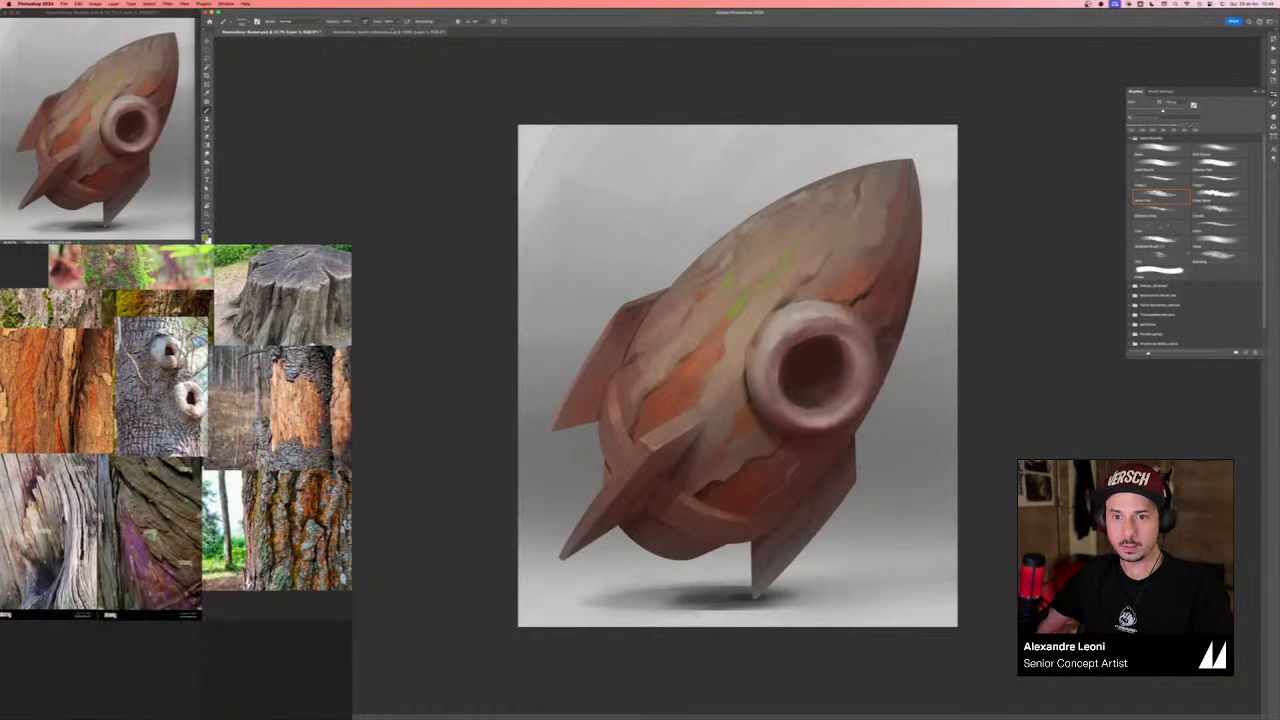
left_click(389, 31)
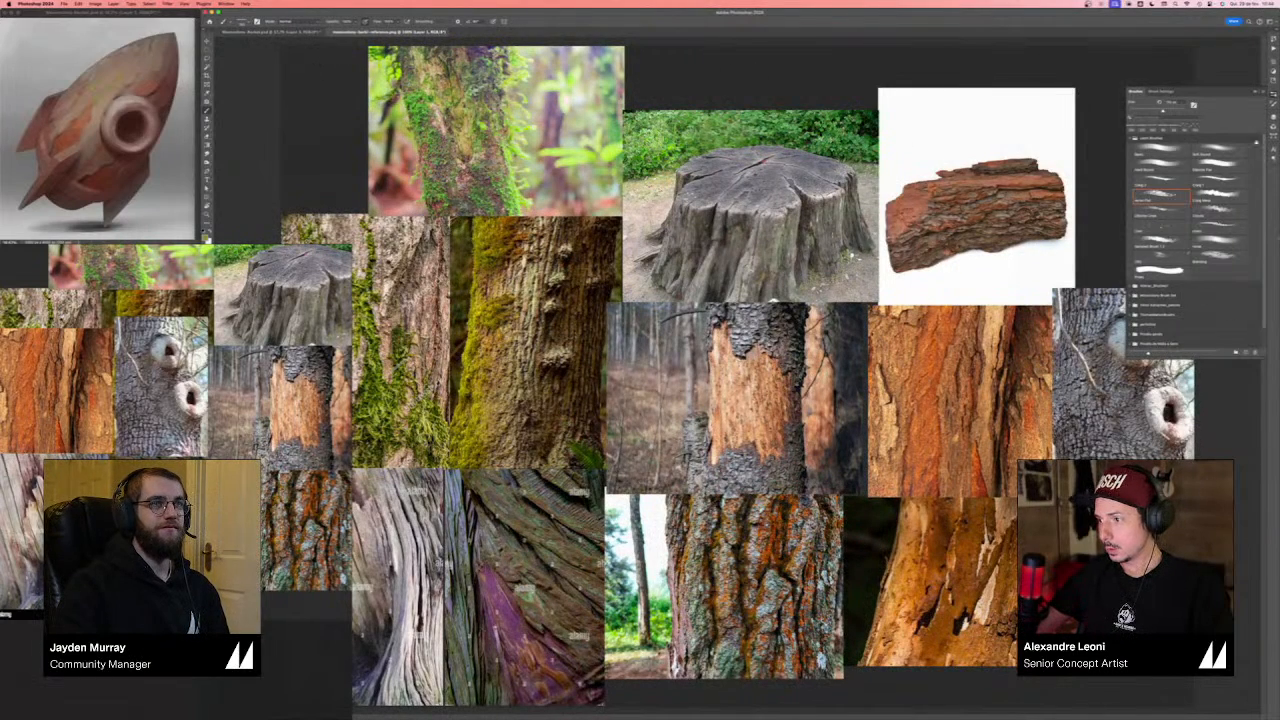
left_click(1273, 118)
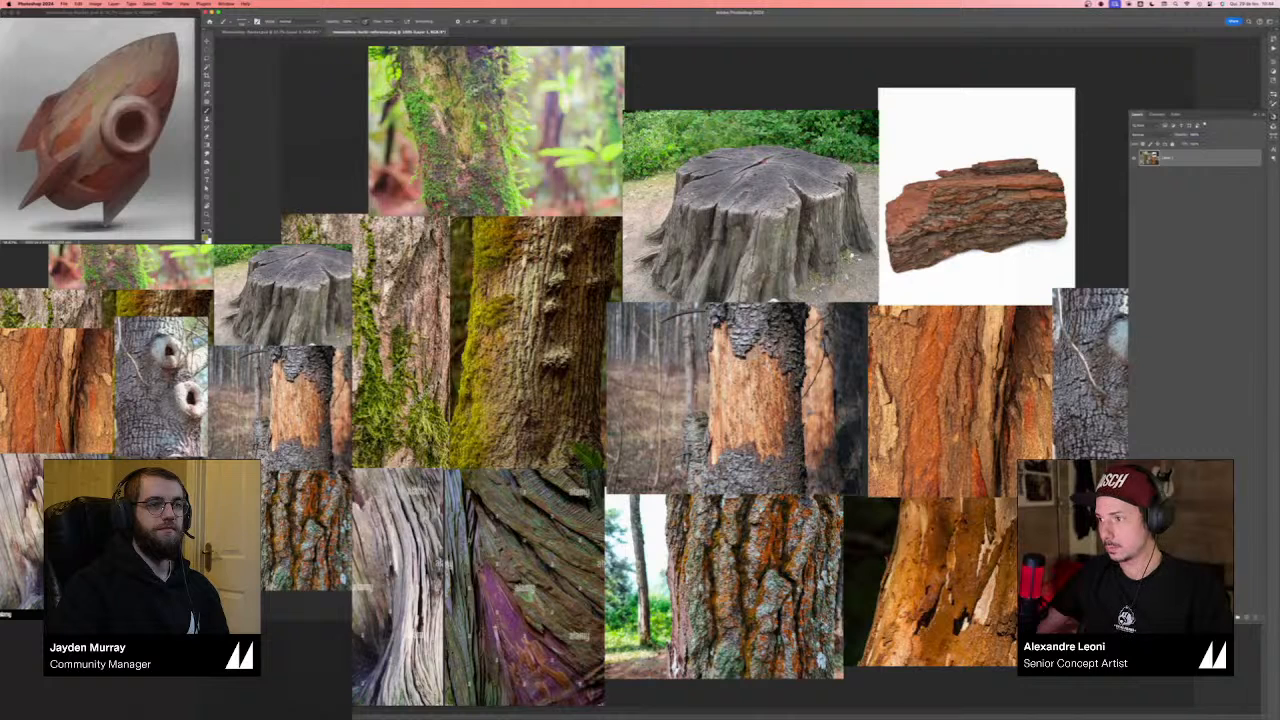
left_click(1273, 118)
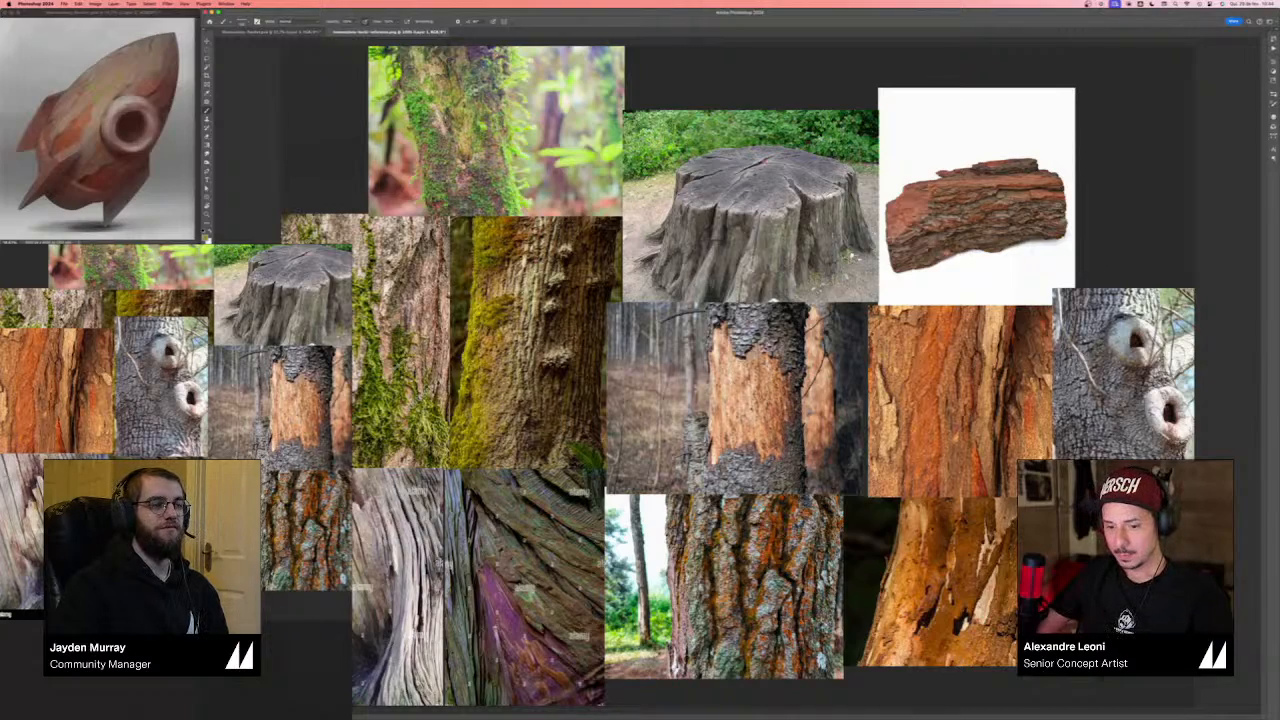
scroll(740, 420, "up", 2)
scroll(740, 420, "down", 3)
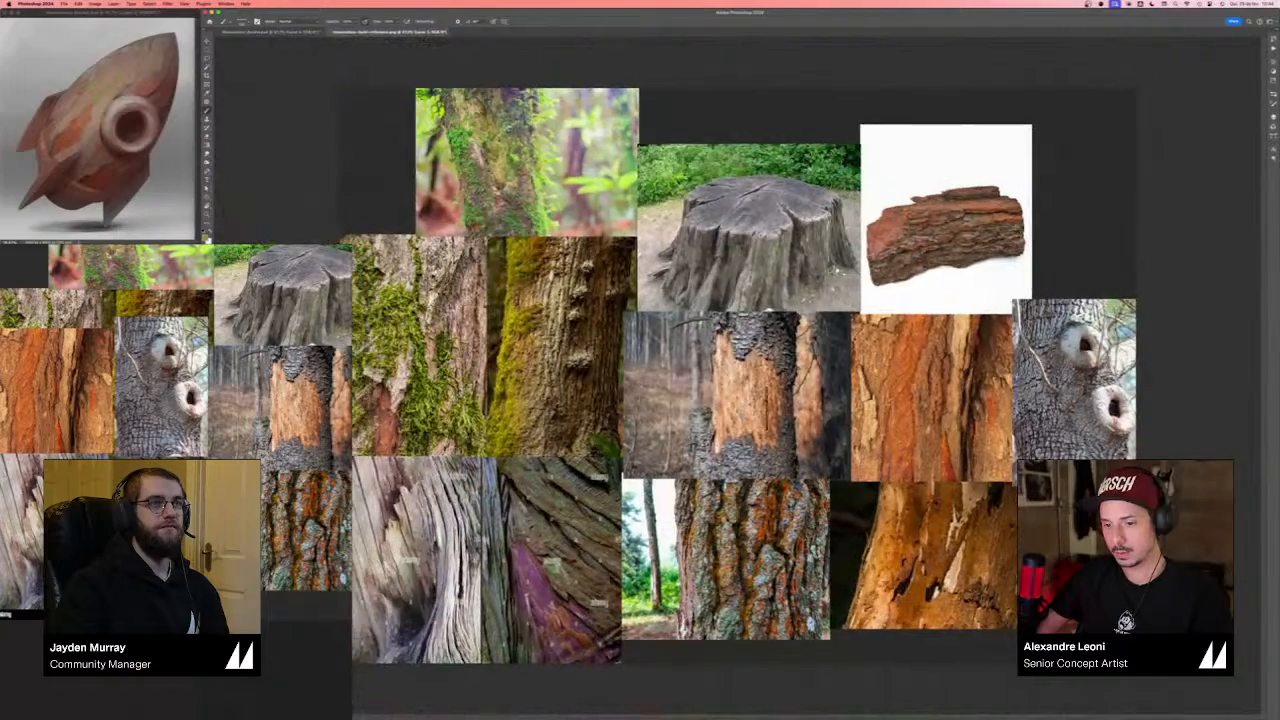
scroll(581, 465, "up", 4)
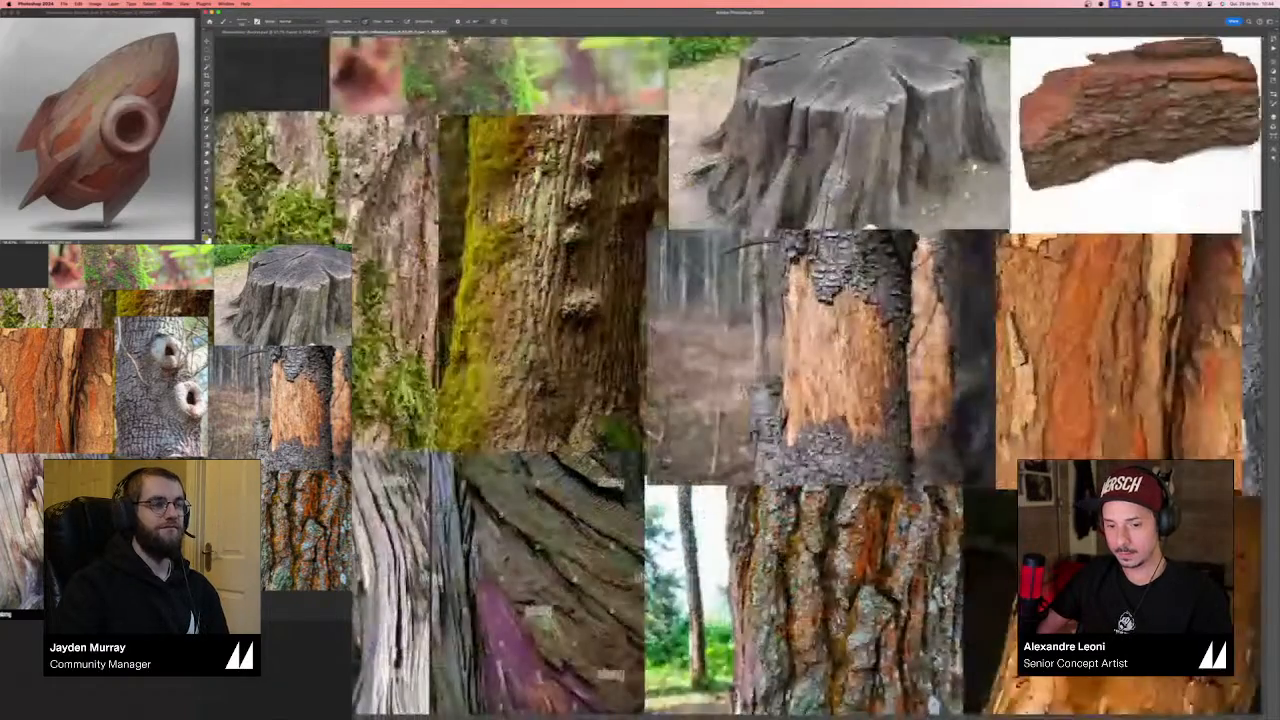
left_click_drag(581, 465, 796, 347)
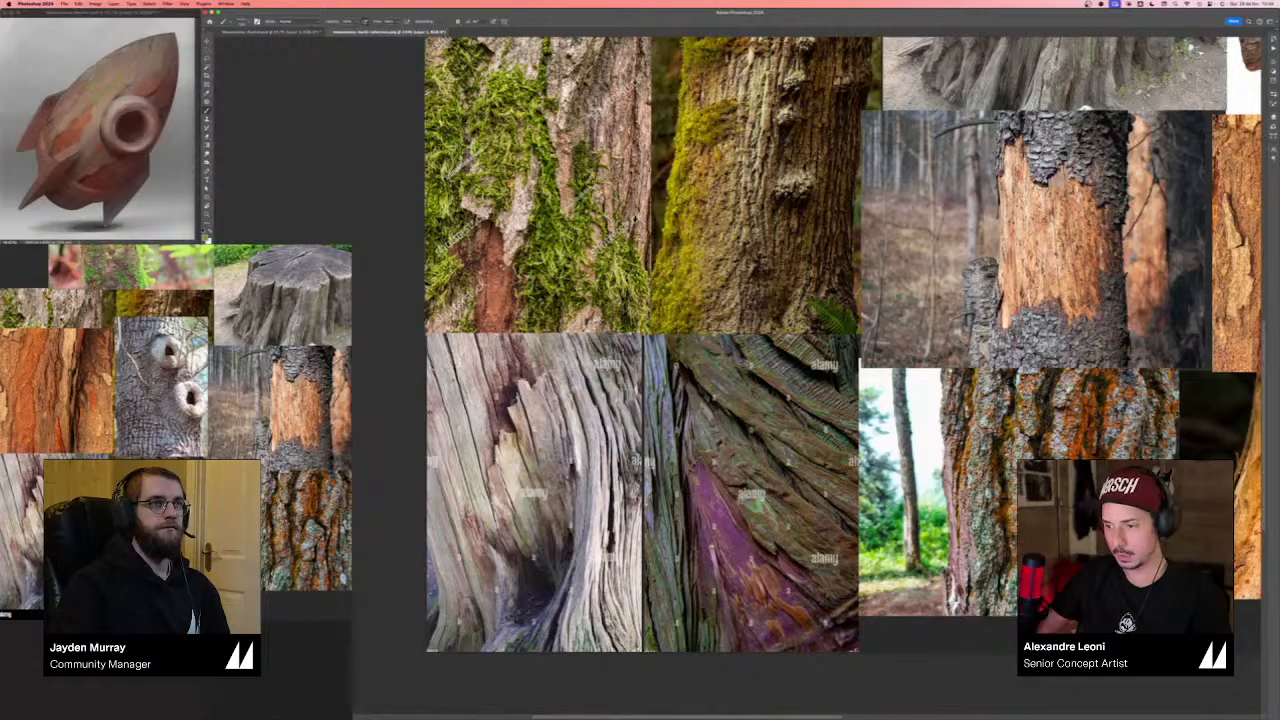
left_click_drag(763, 433, 213, 608)
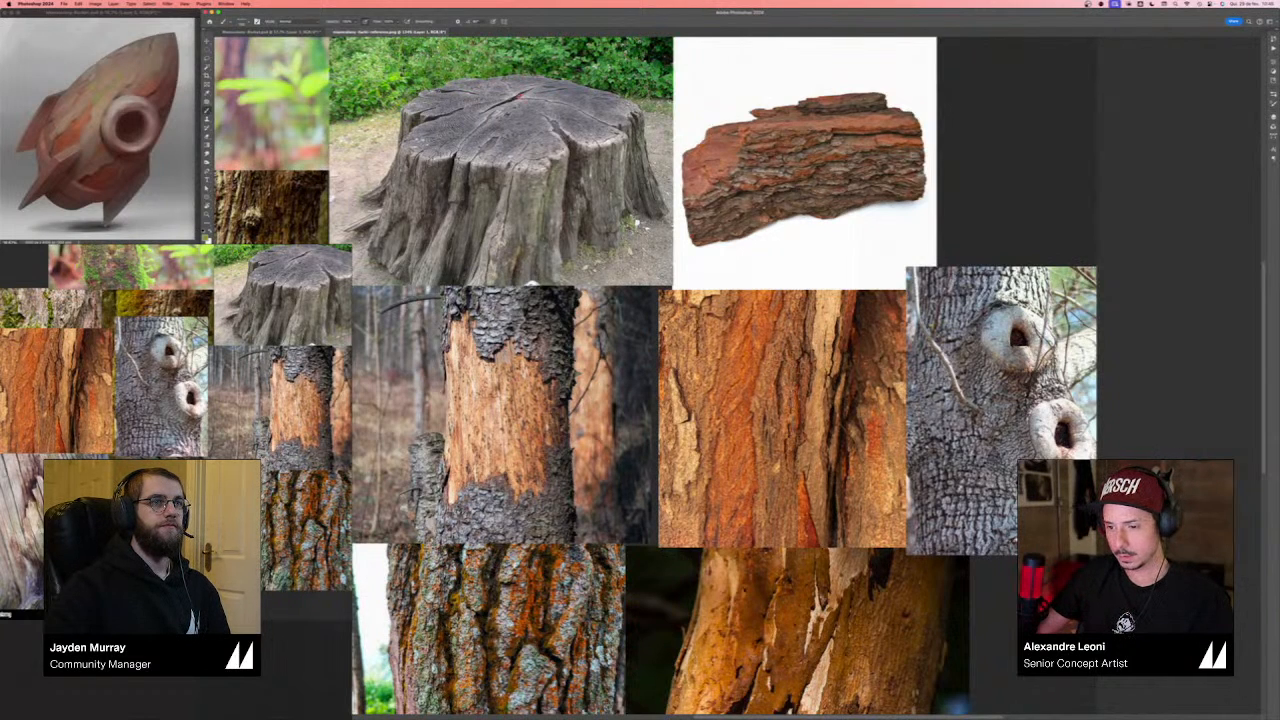
mouse_move(668, 318)
left_mouse_down()
mouse_move(814, 336)
mouse_move(762, 481)
mouse_move(983, 410)
left_mouse_up()
left_click_drag(800, 430, 1233, 286)
mouse_move(582, 357)
left_mouse_down()
mouse_move(838, 370)
mouse_move(712, 548)
left_mouse_up()
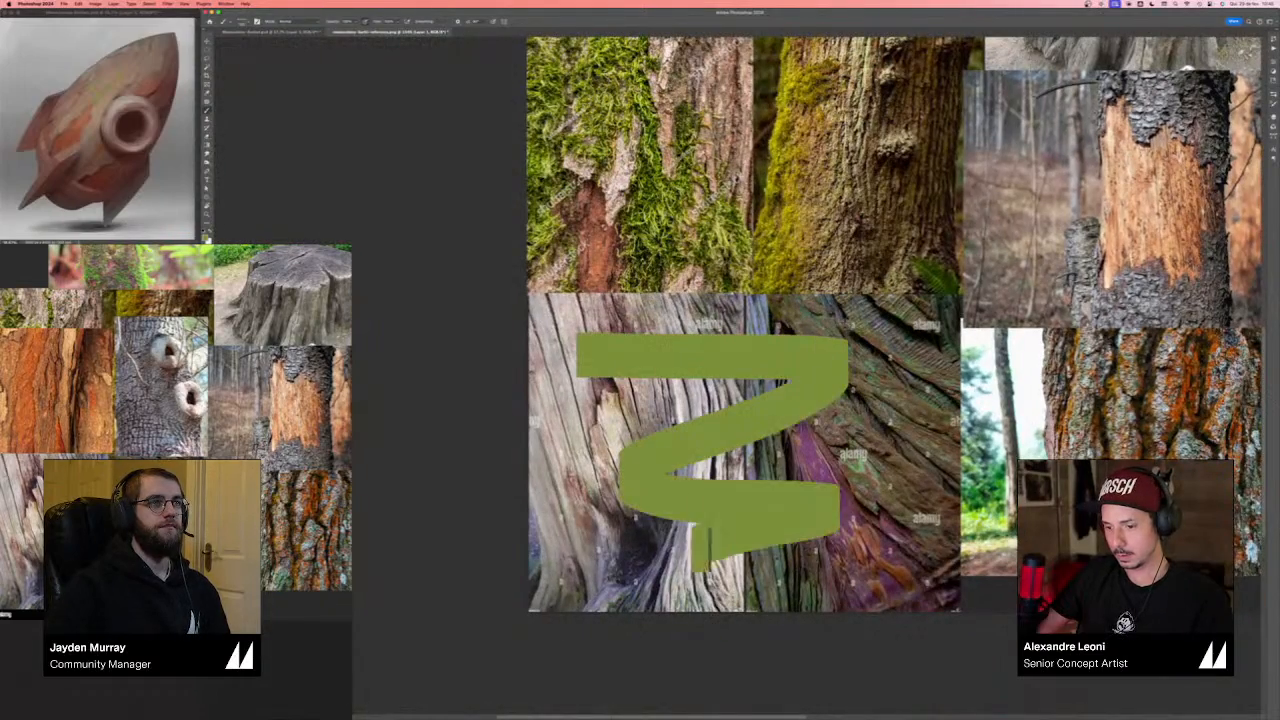
key("super+z")
left_click_drag(848, 190, 451, 400)
key("super+z")
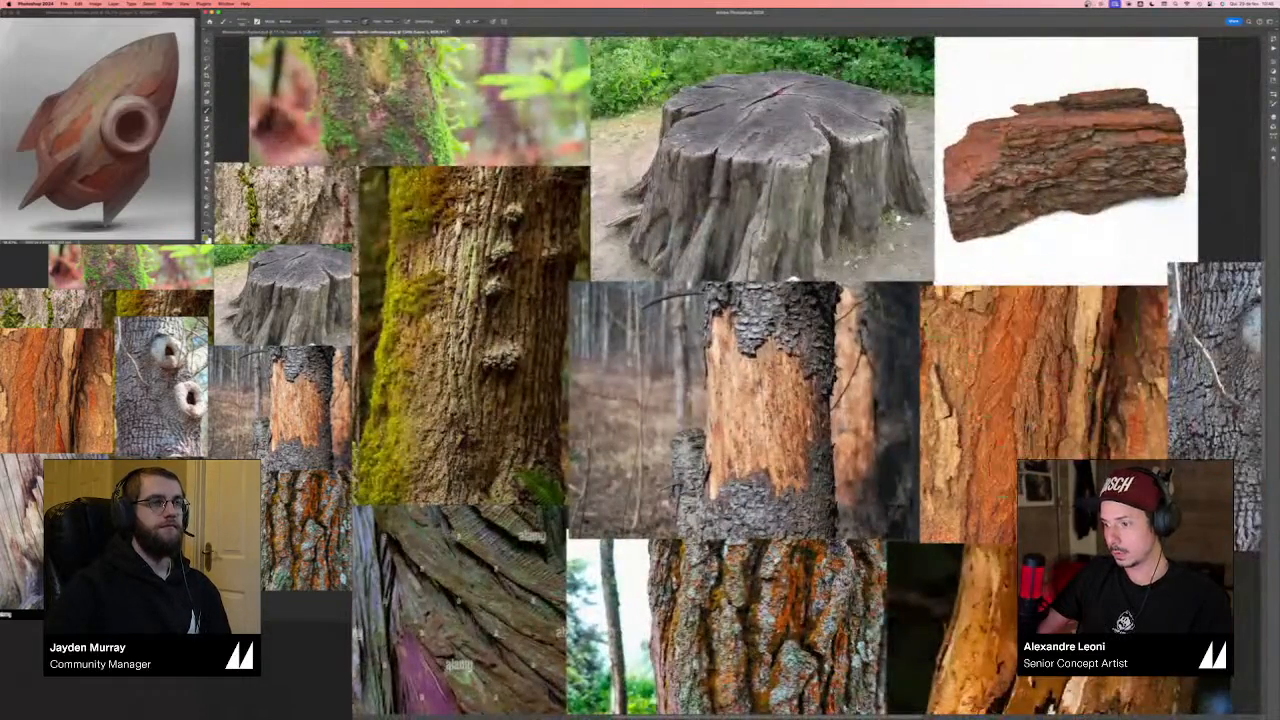
- Compare the hue variation in the lichen-covered, purple and mossy bark photos with the rocket painting
left_click_drag(1014, 472, 845, 468)
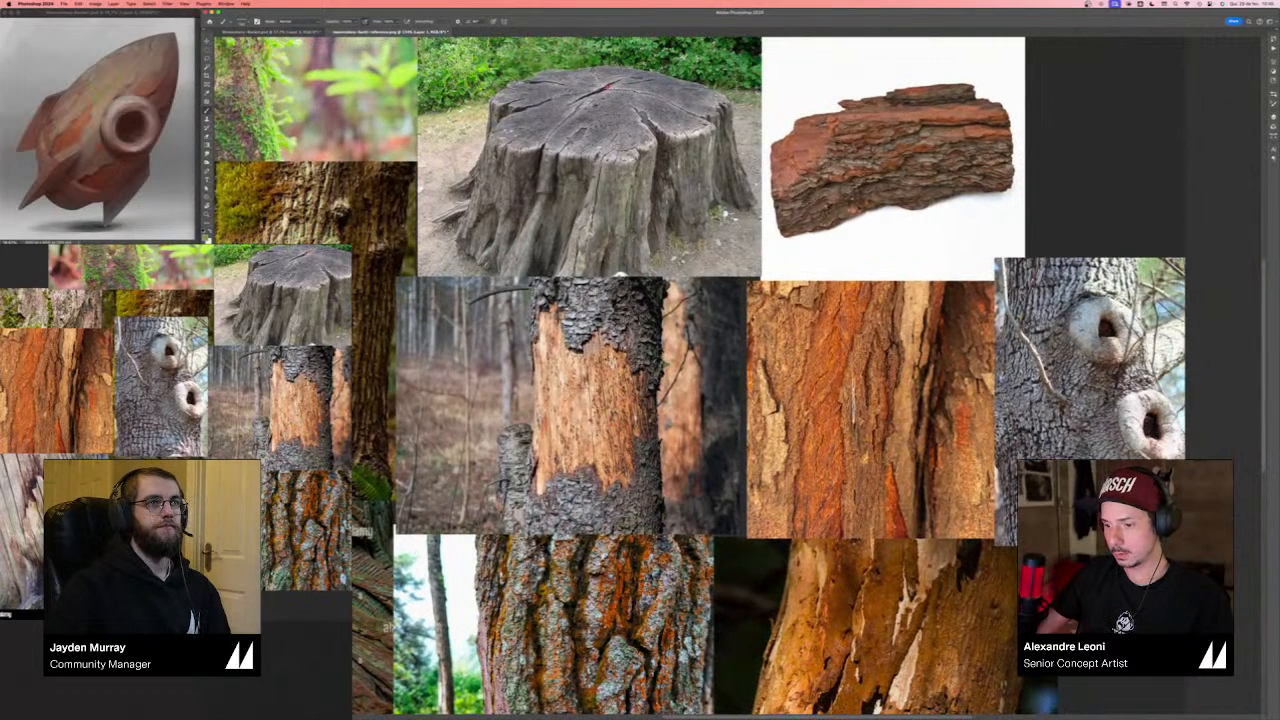
left_click_drag(440, 560, 870, 287)
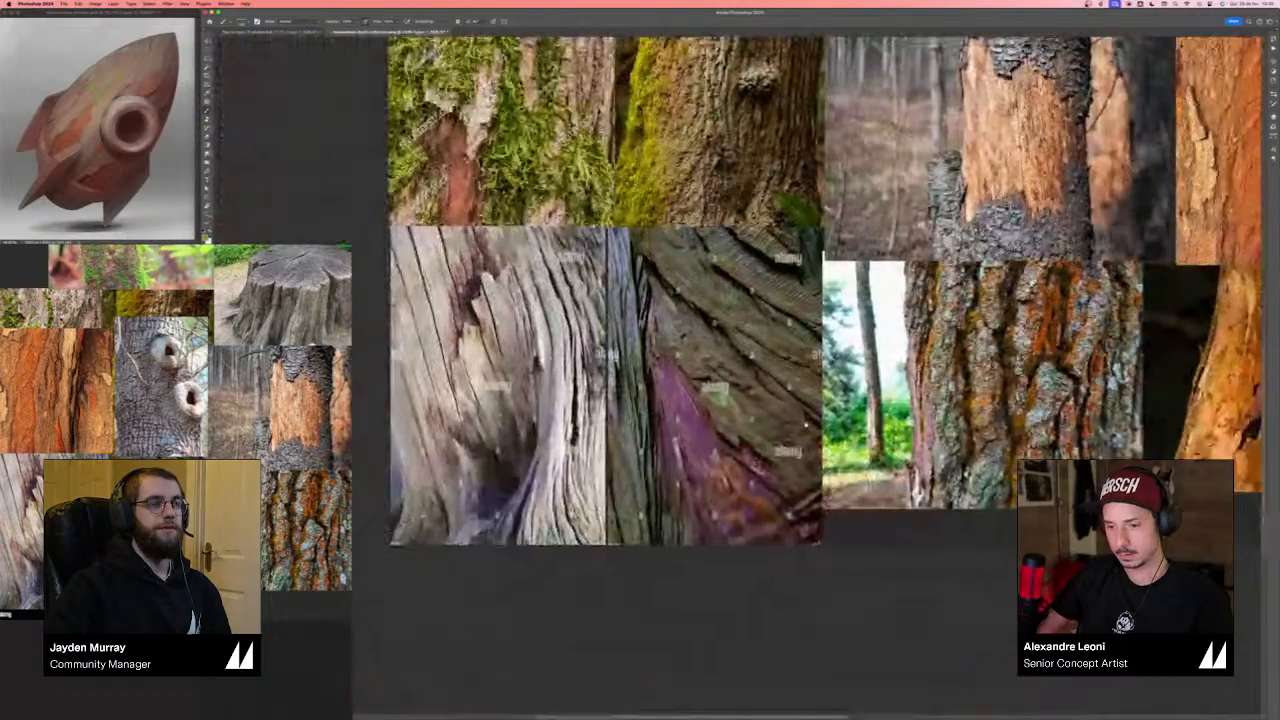
scroll(722, 400, "up", 2)
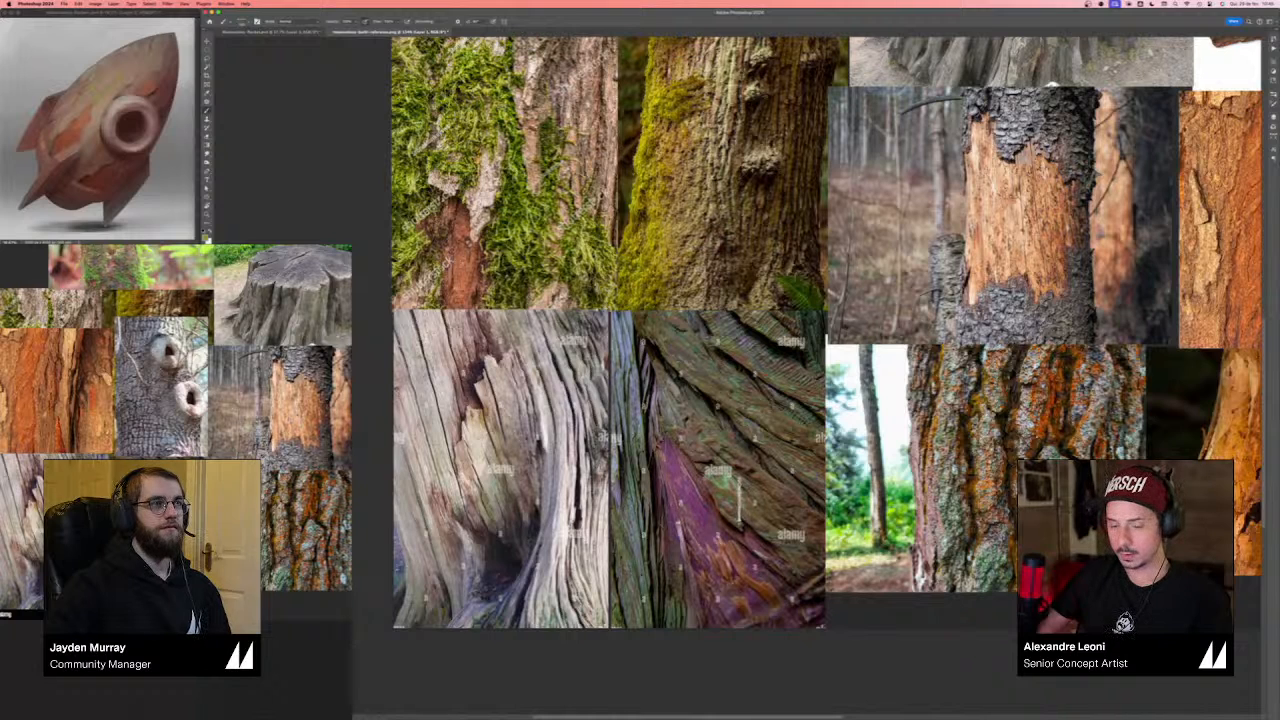
key("ctrl+Tab")
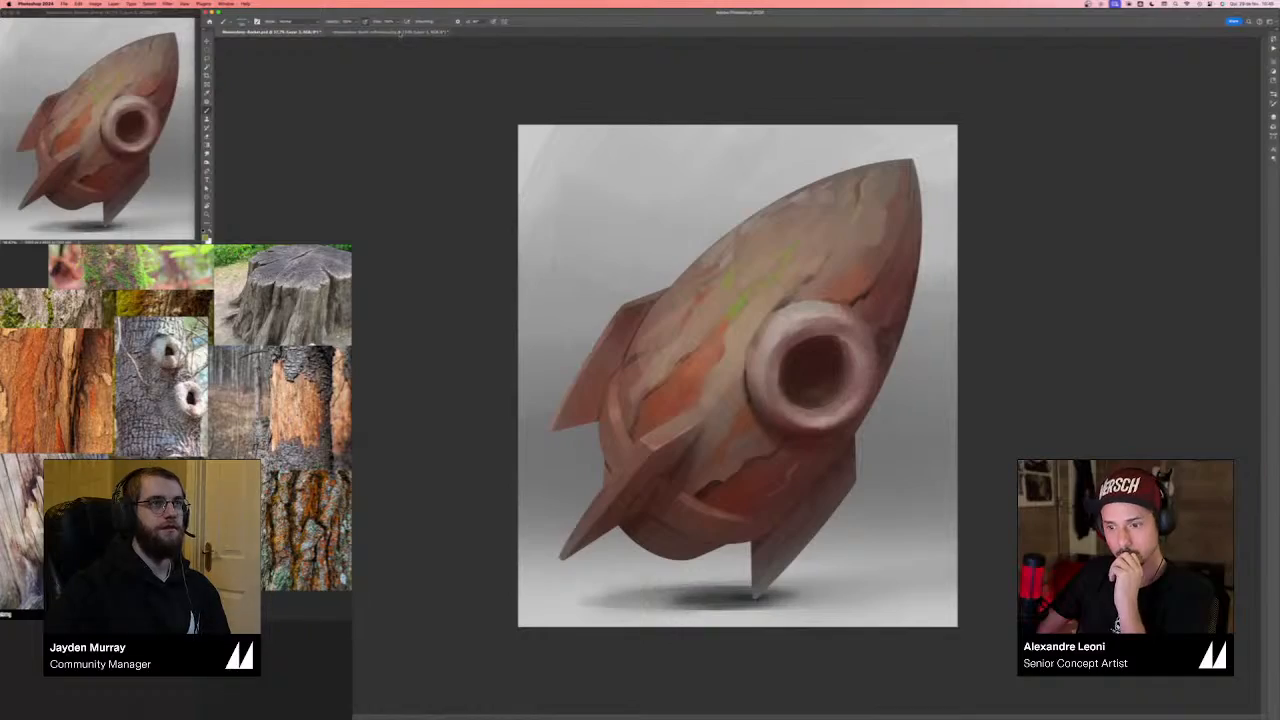
left_click(398, 31)
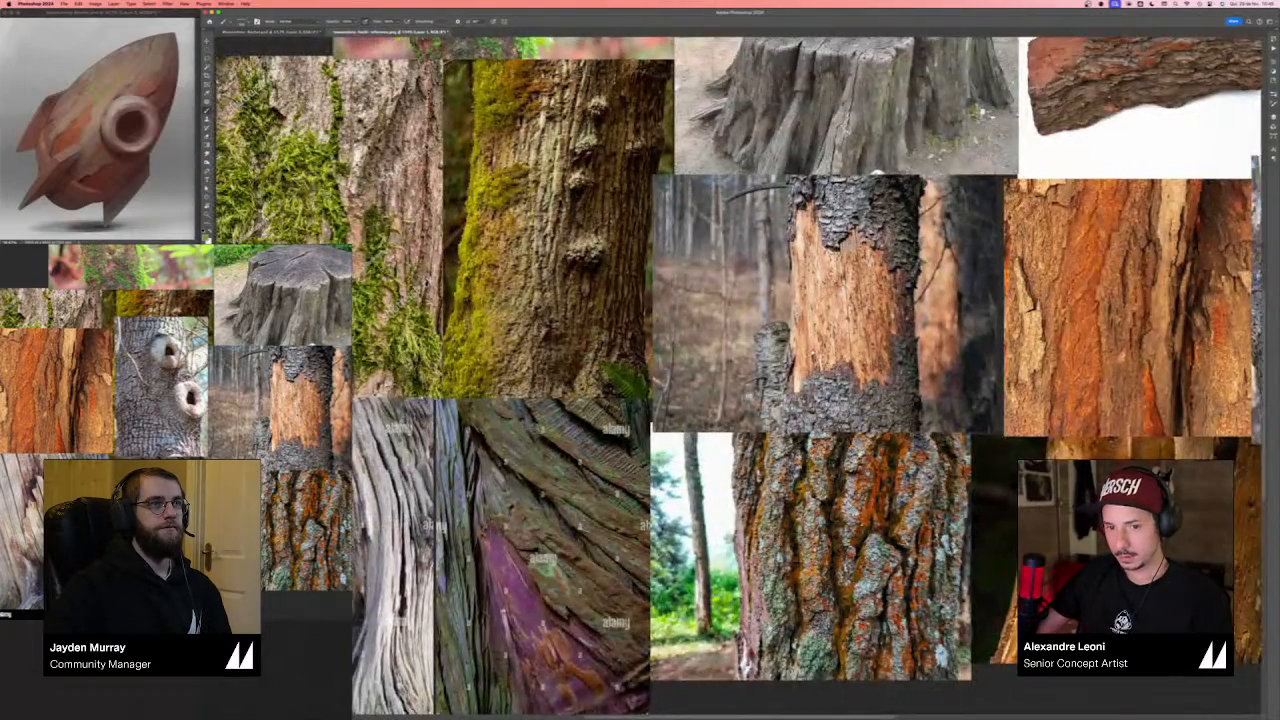
left_click_drag(272, 218, 385, 340)
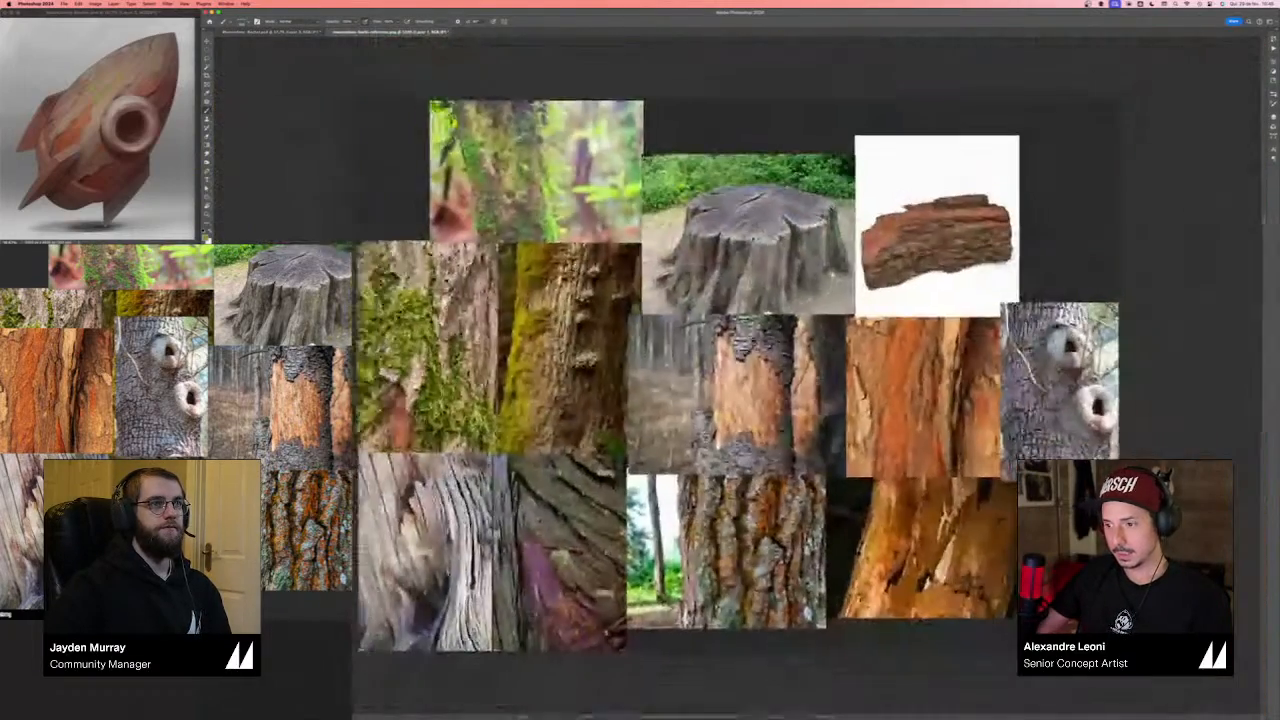
left_click_drag(626, 338, 928, 433)
scroll(625, 390, "up", 2)
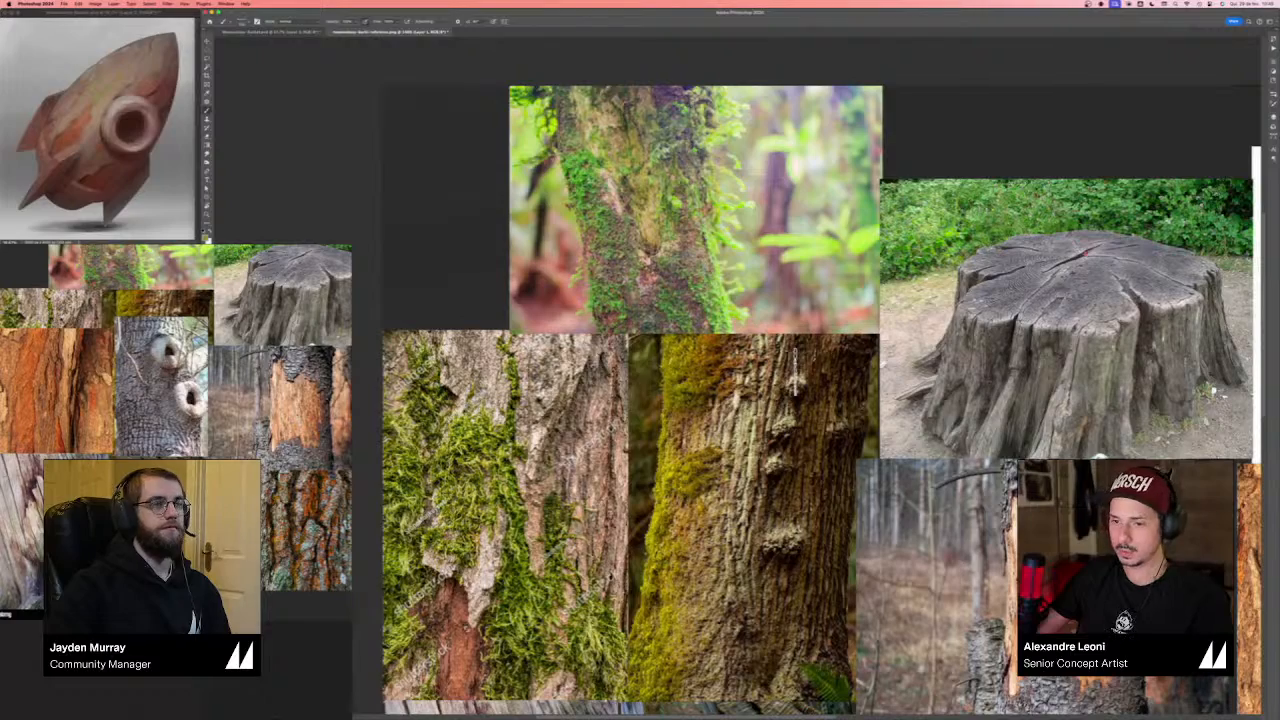
scroll(805, 369, "down", 5)
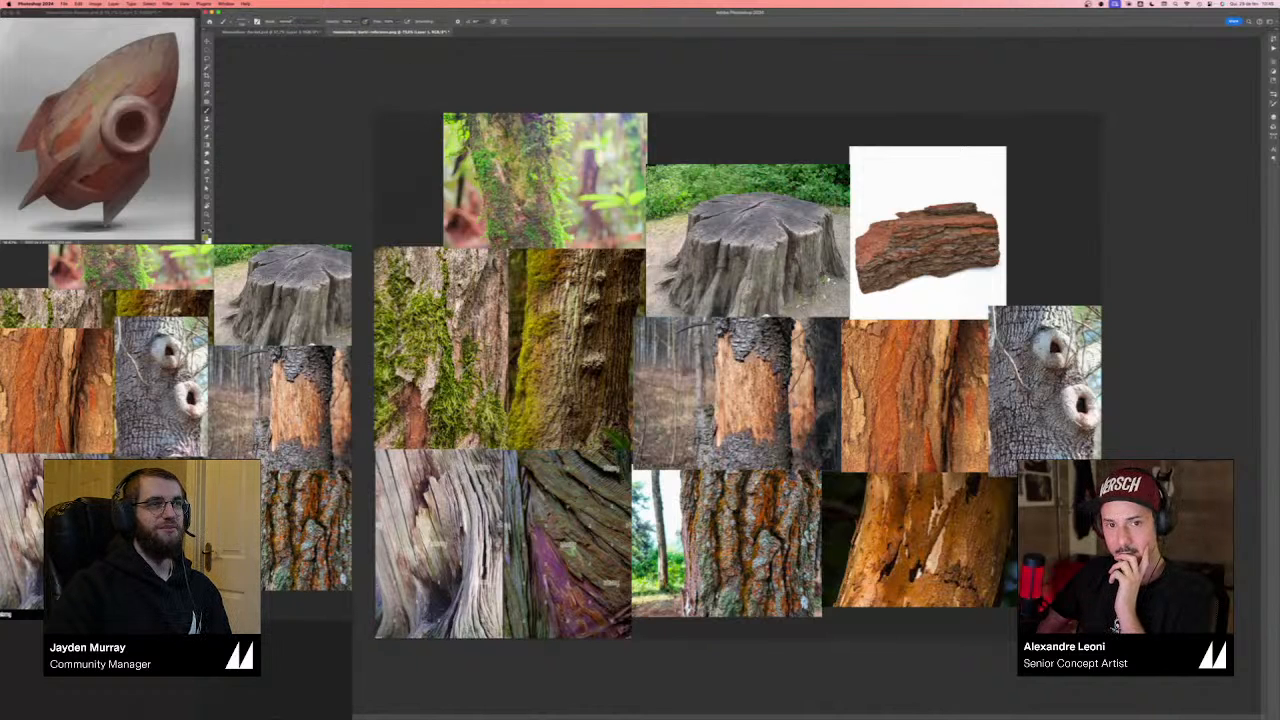
- Return to the rocket painting and enlarge the view of the whole rocket
left_click(270, 31)
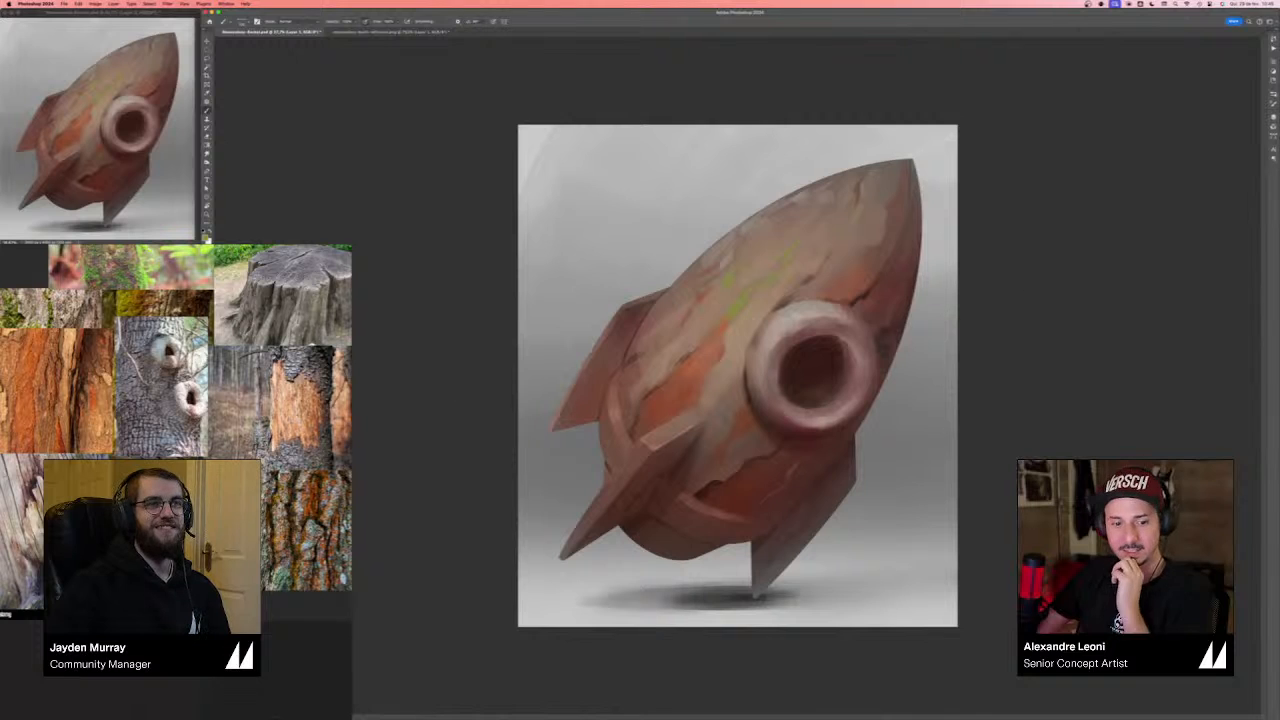
left_click(276, 667)
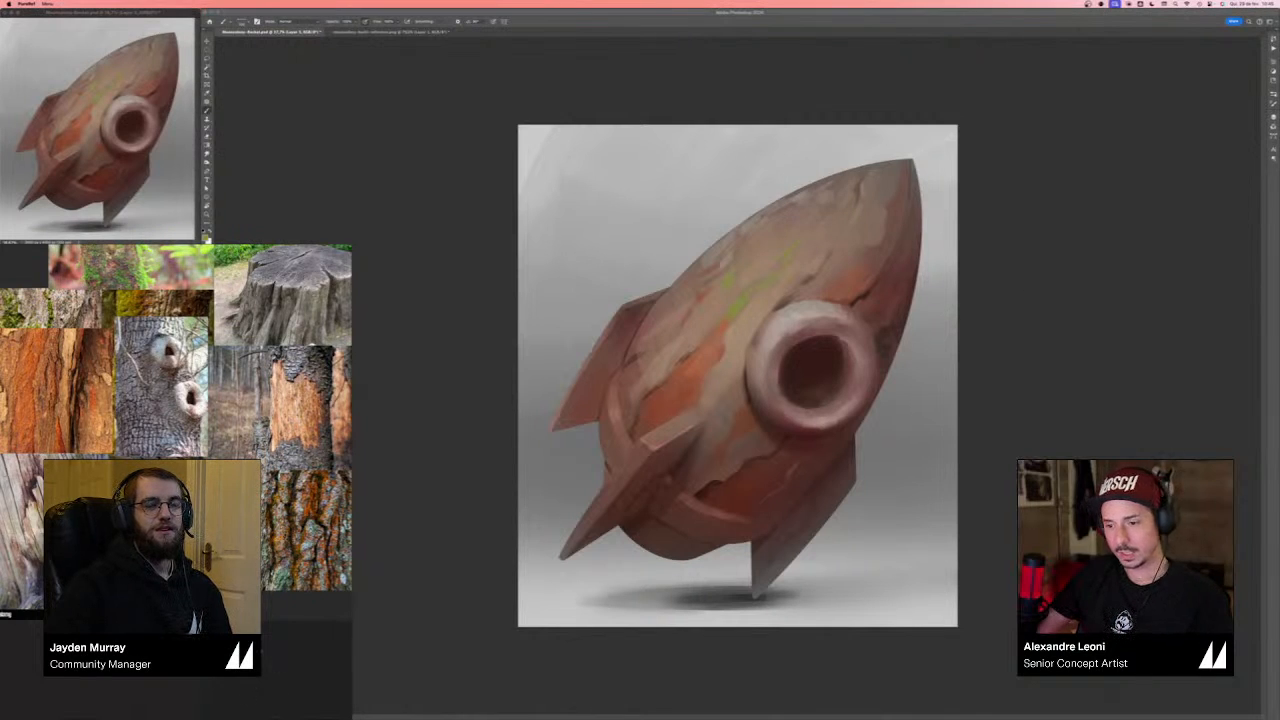
left_click(1099, 325)
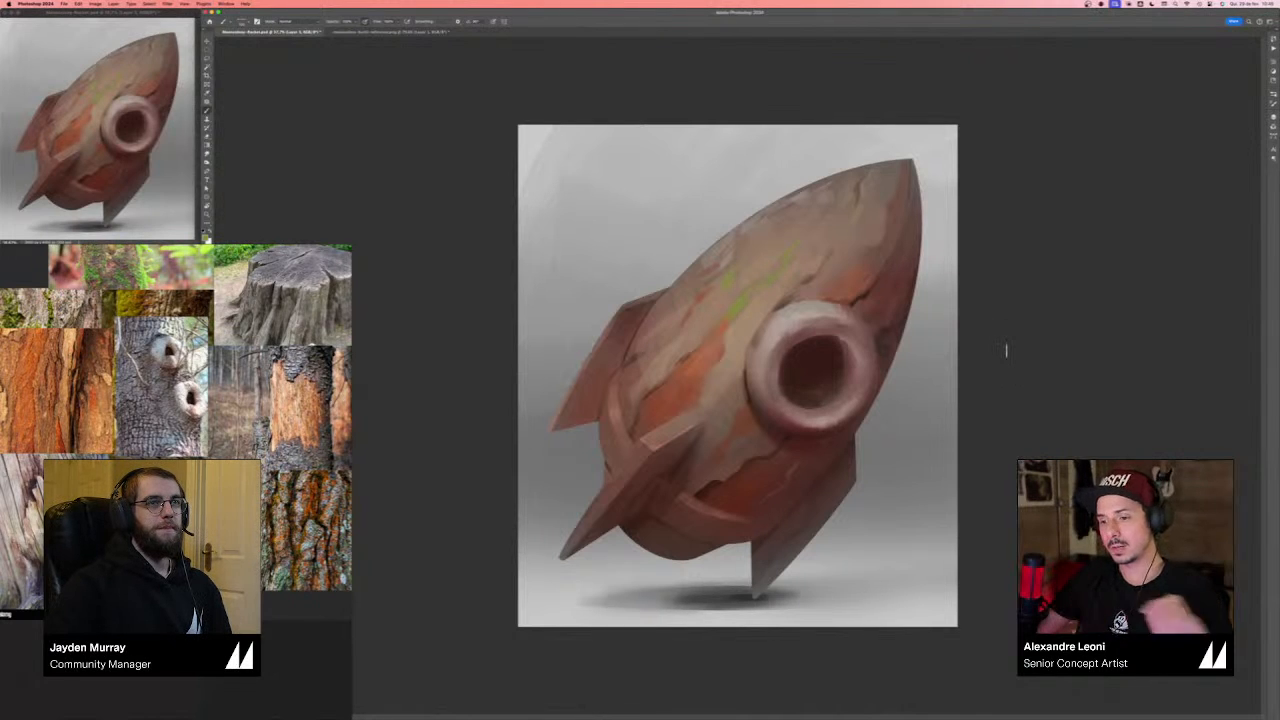
key("super+plus")
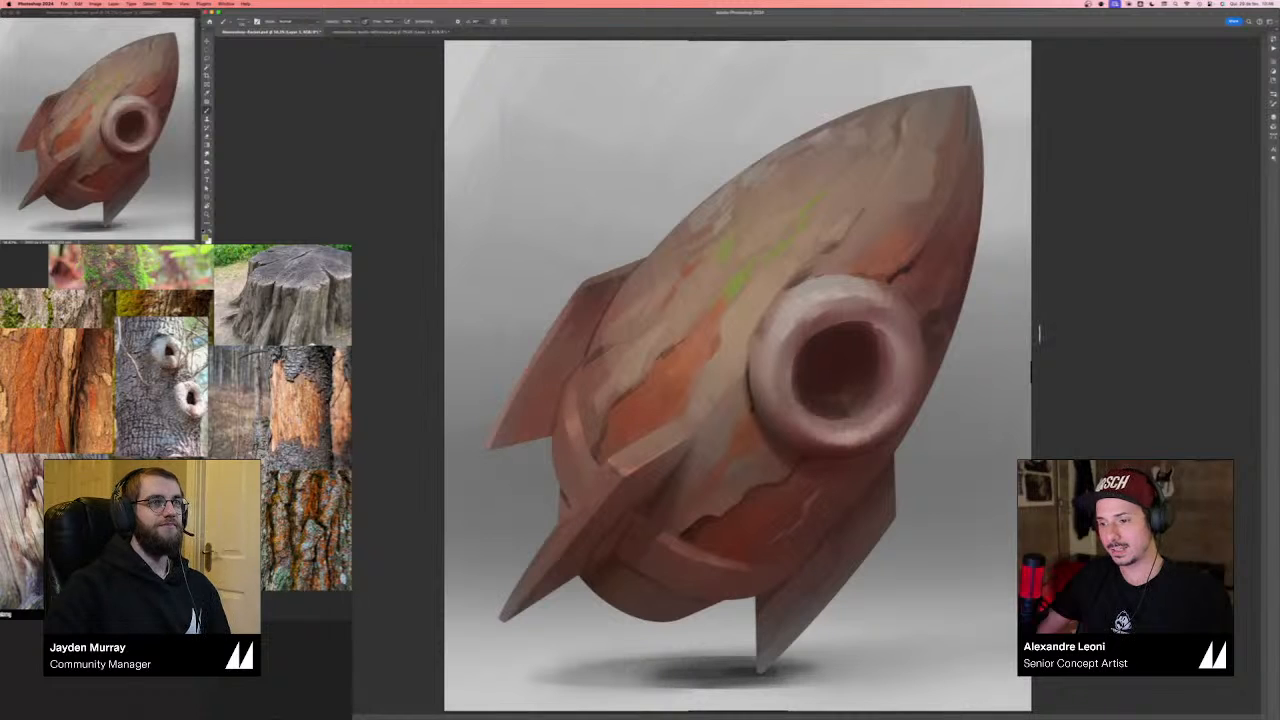
- Browse the bark reference board and enlarge the orange peeling bark and grey knothole photos to study their colours
left_click(300, 636)
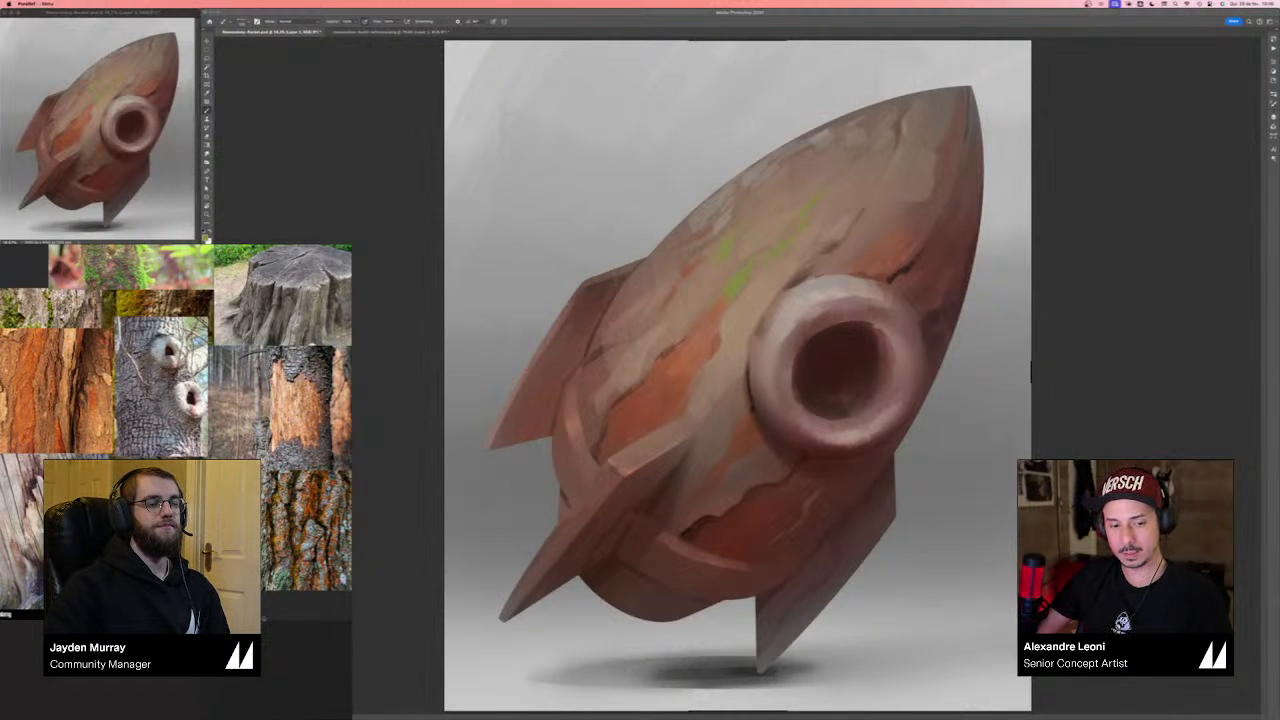
left_click_drag(300, 636, 121, 679)
scroll(233, 540, "up", 2)
scroll(233, 540, "down", 4)
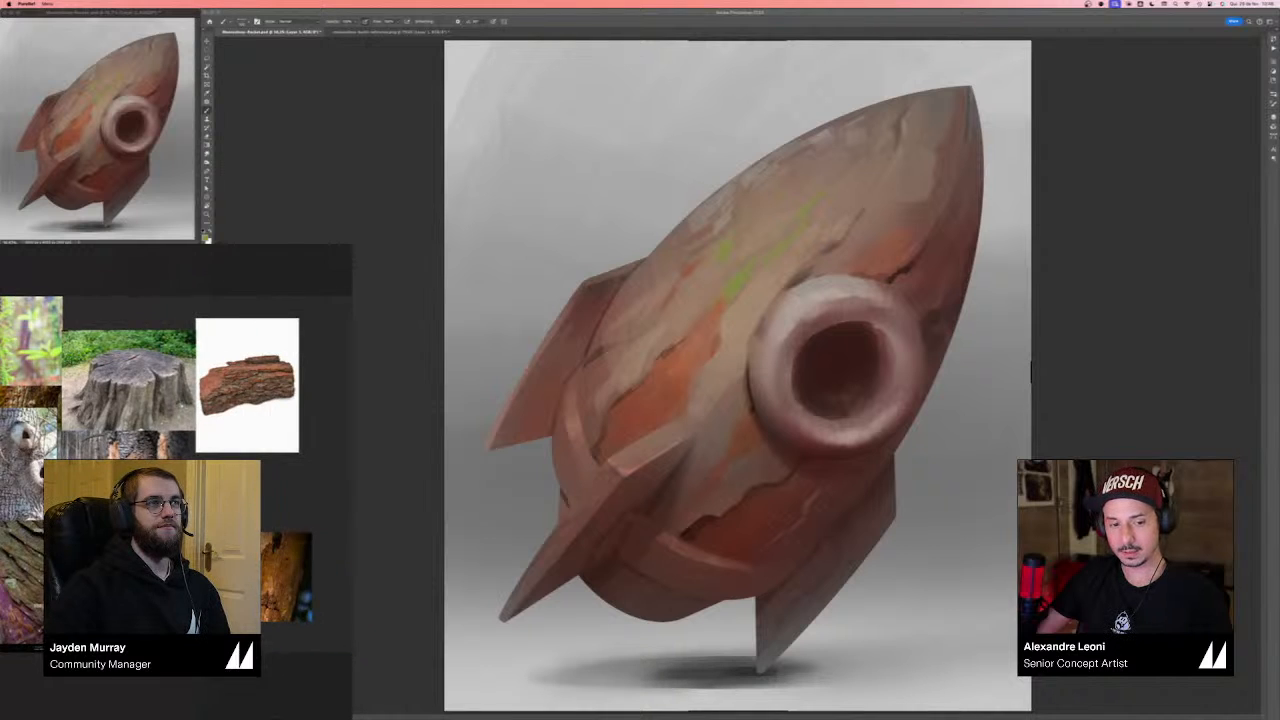
left_click_drag(70, 570, 230, 560)
scroll(200, 550, "up", 2)
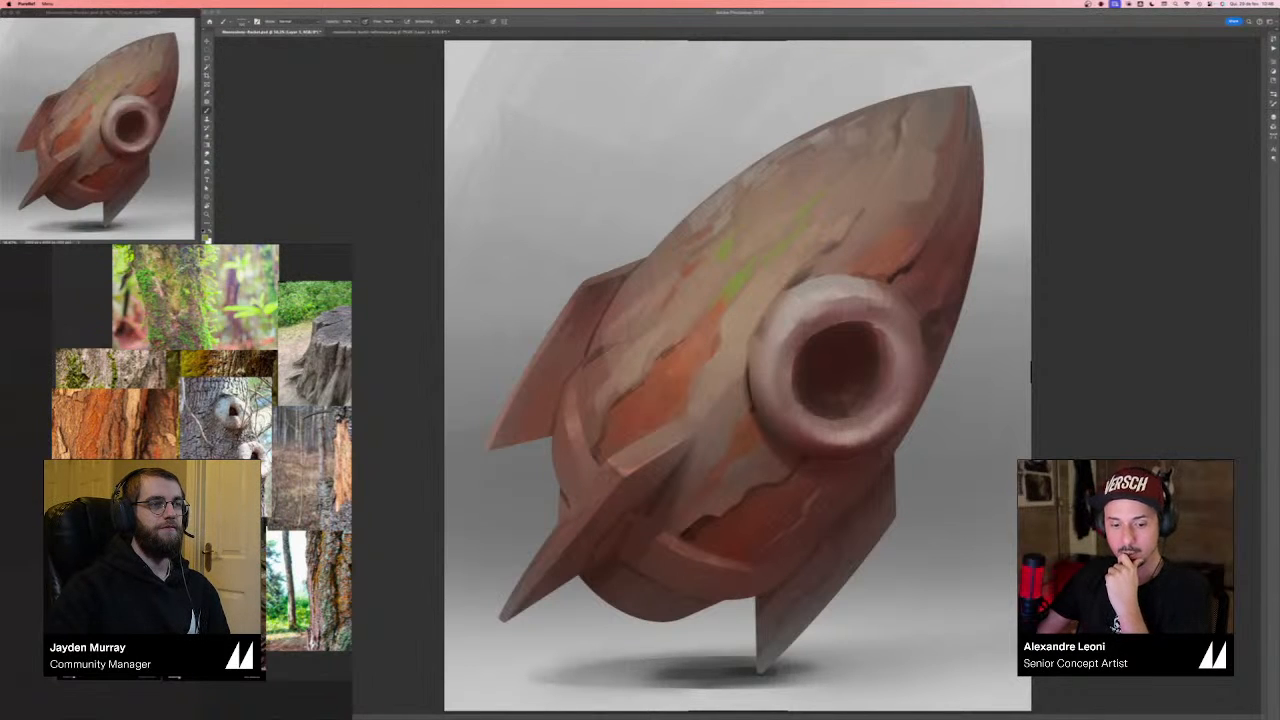
scroll(324, 668, "up", 4)
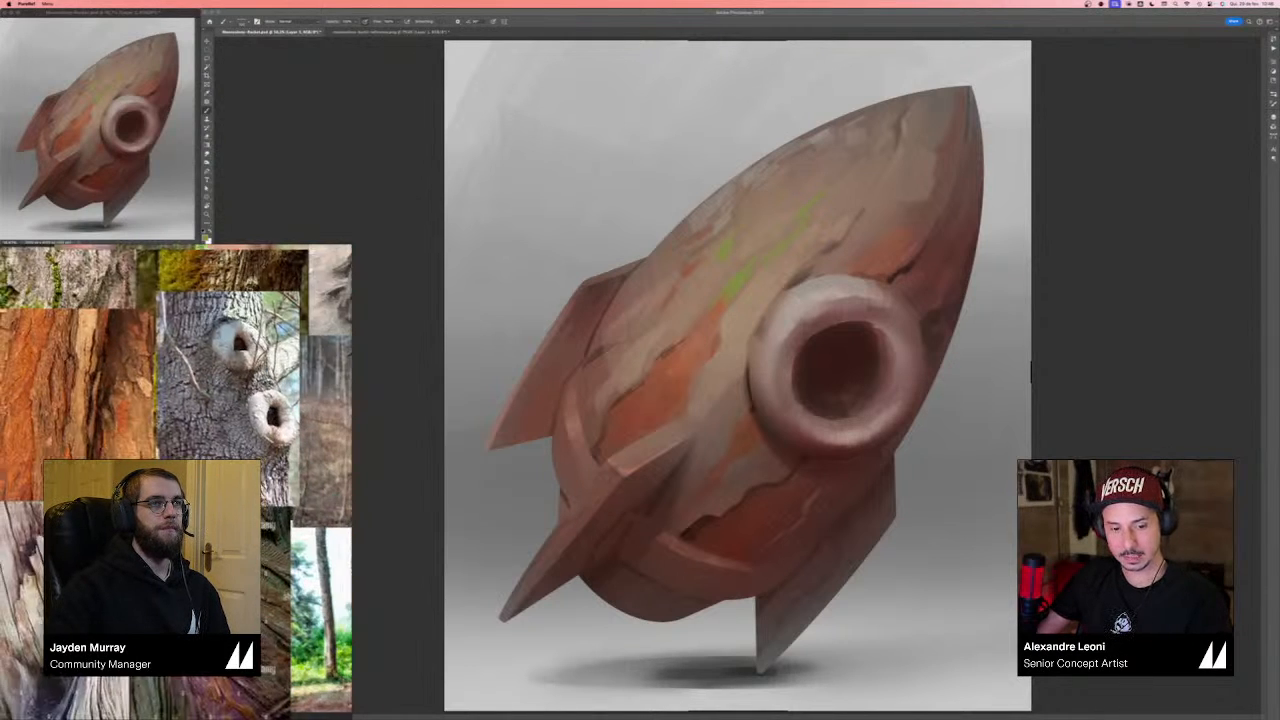
left_click_drag(300, 400, 295, 398)
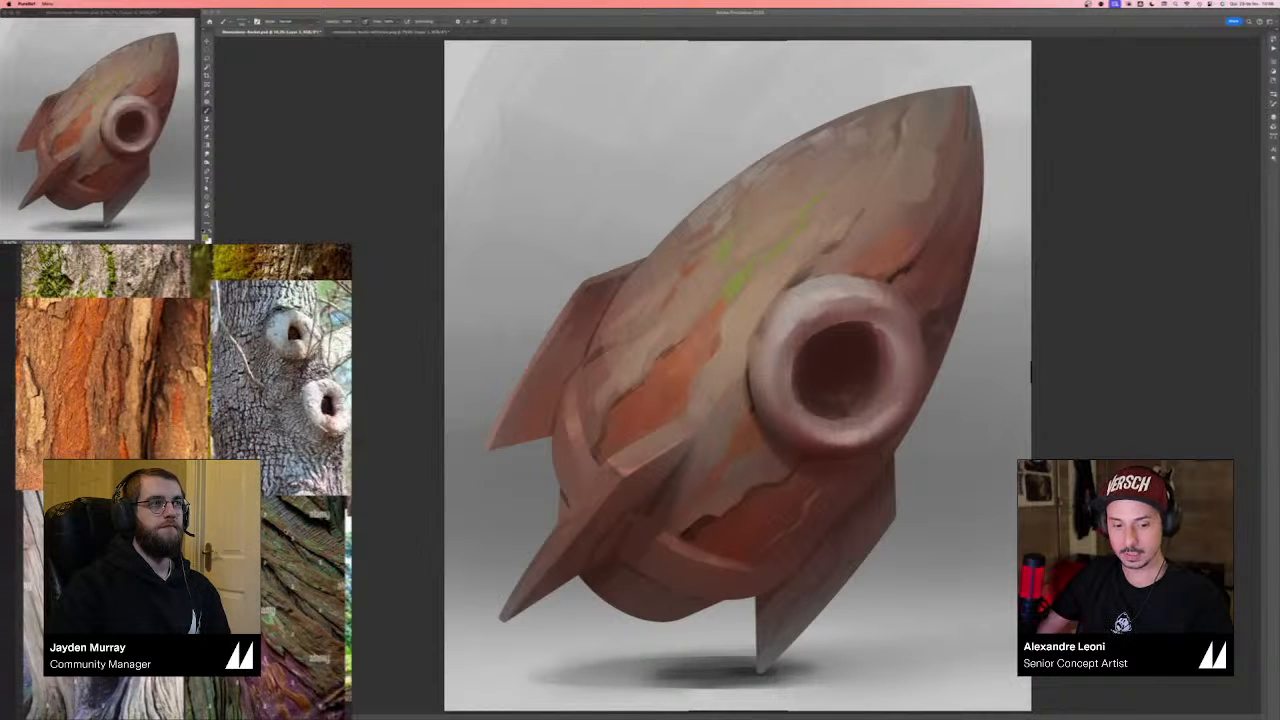
- Return to the rocket painting, sample the hull's reddish brown and paint thin bark cracks beside the green streaks with a fine brush
left_click(1001, 305)
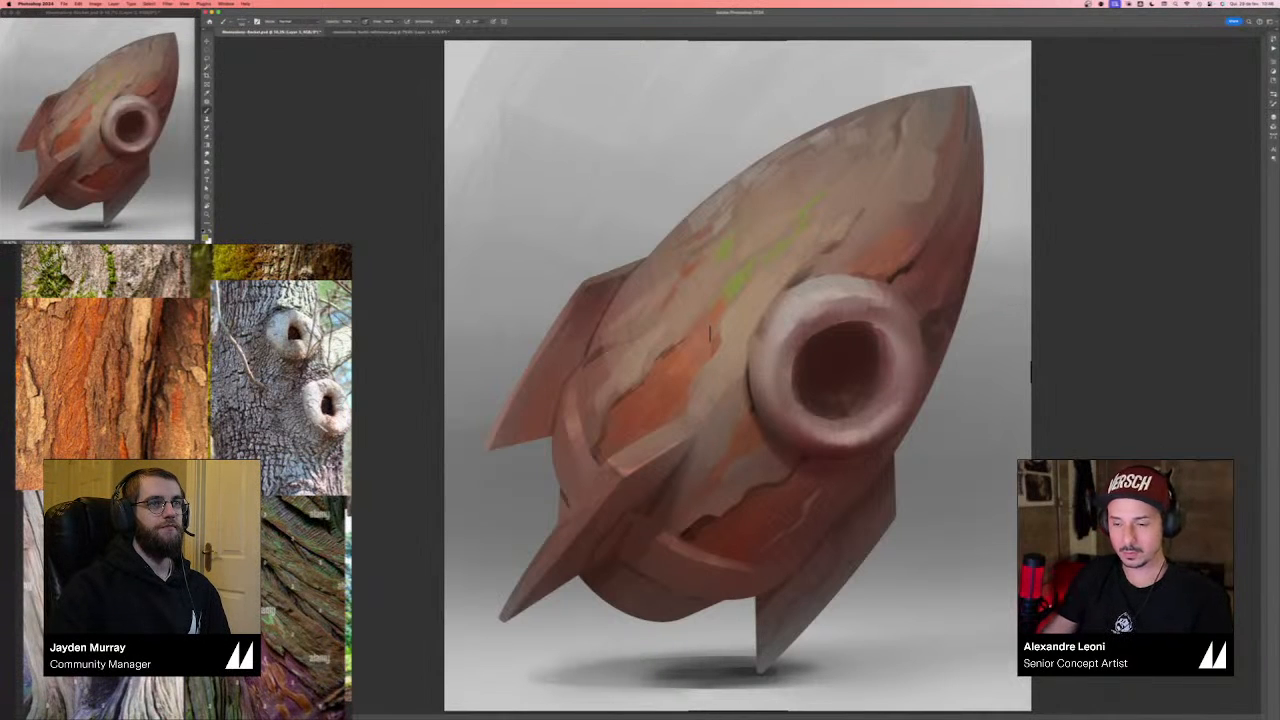
key("super+minus")
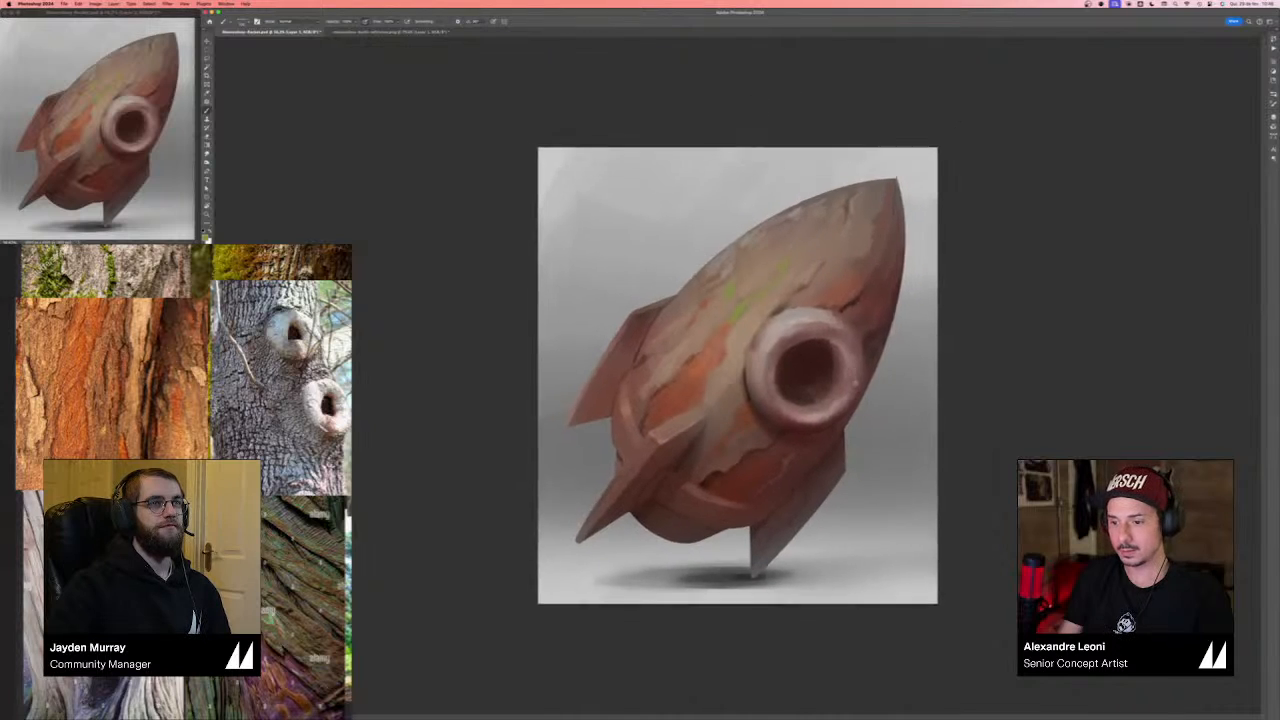
key("super+plus")
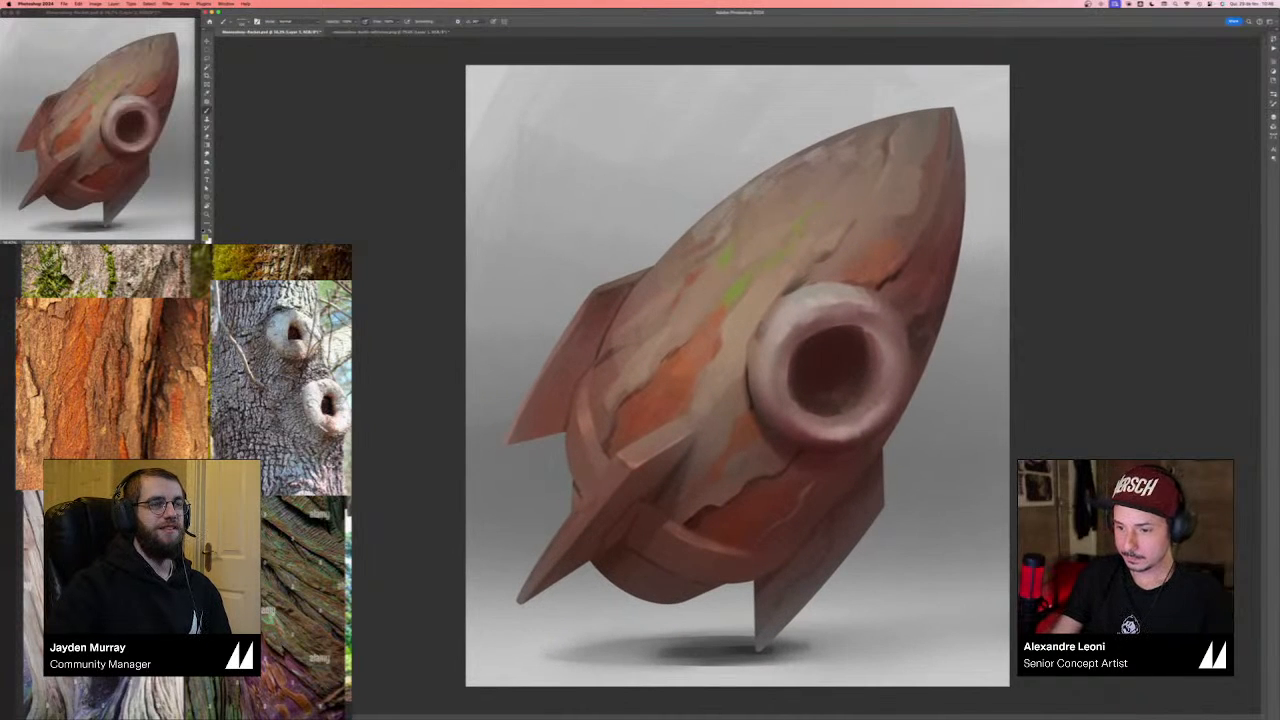
left_click(1272, 94)
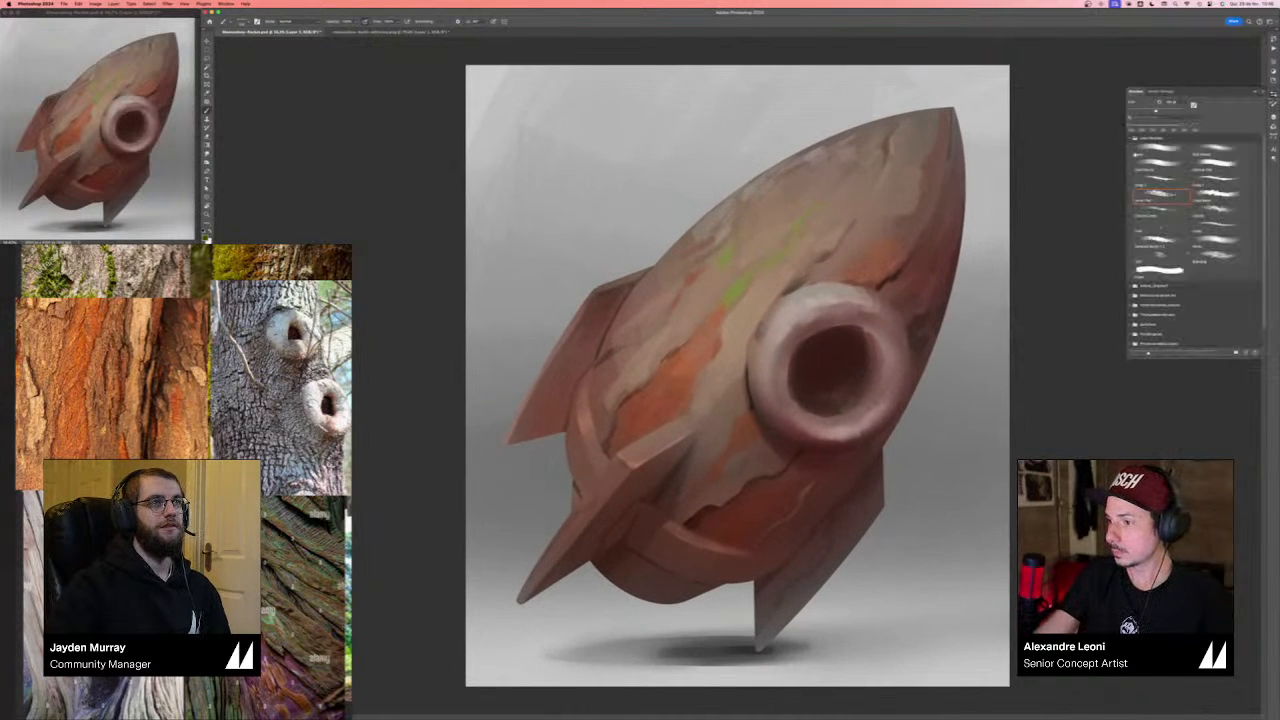
left_click(1160, 150)
left_click(631, 397, "alt")
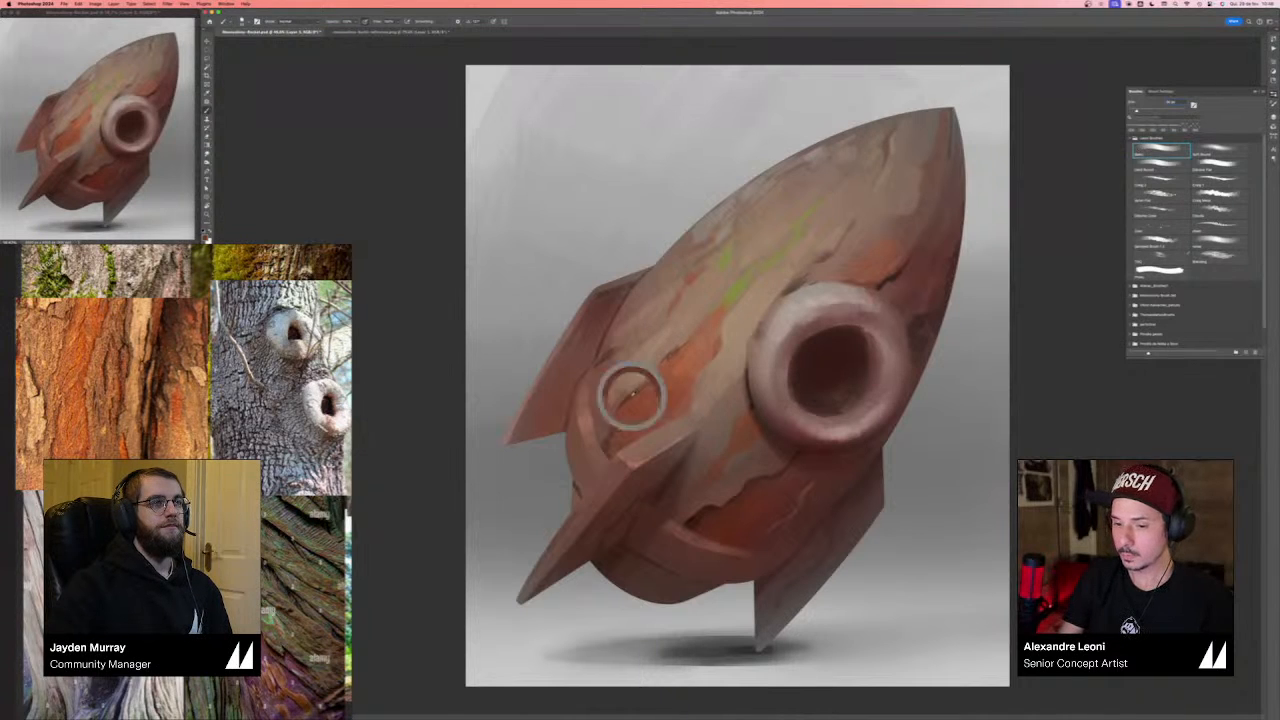
left_click_drag(664, 360, 690, 336)
key("[")
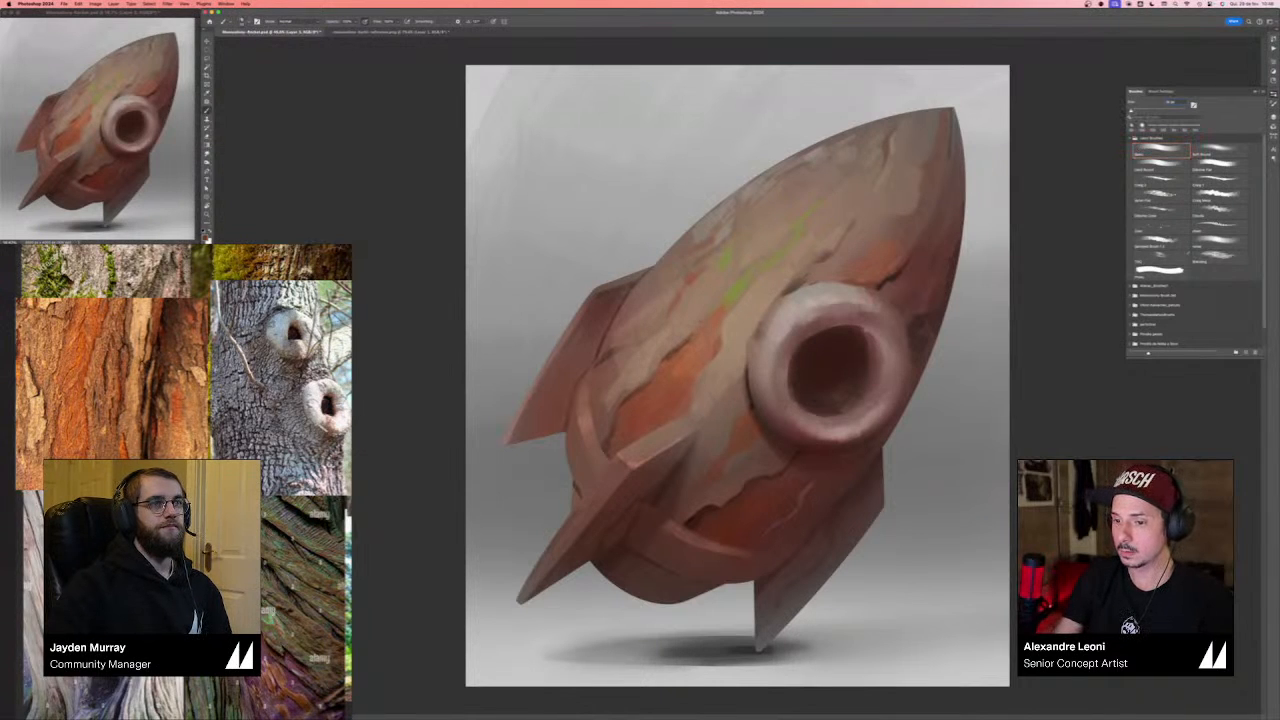
left_click_drag(755, 268, 780, 247)
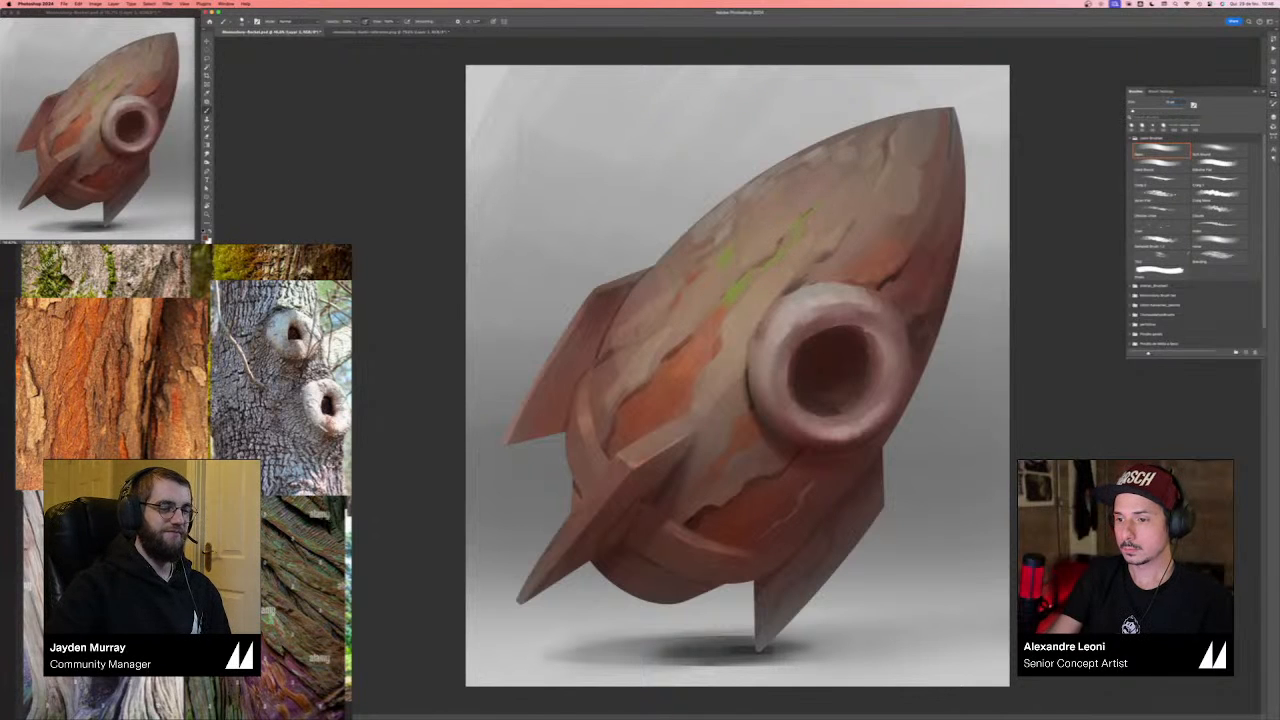
key("super+z")
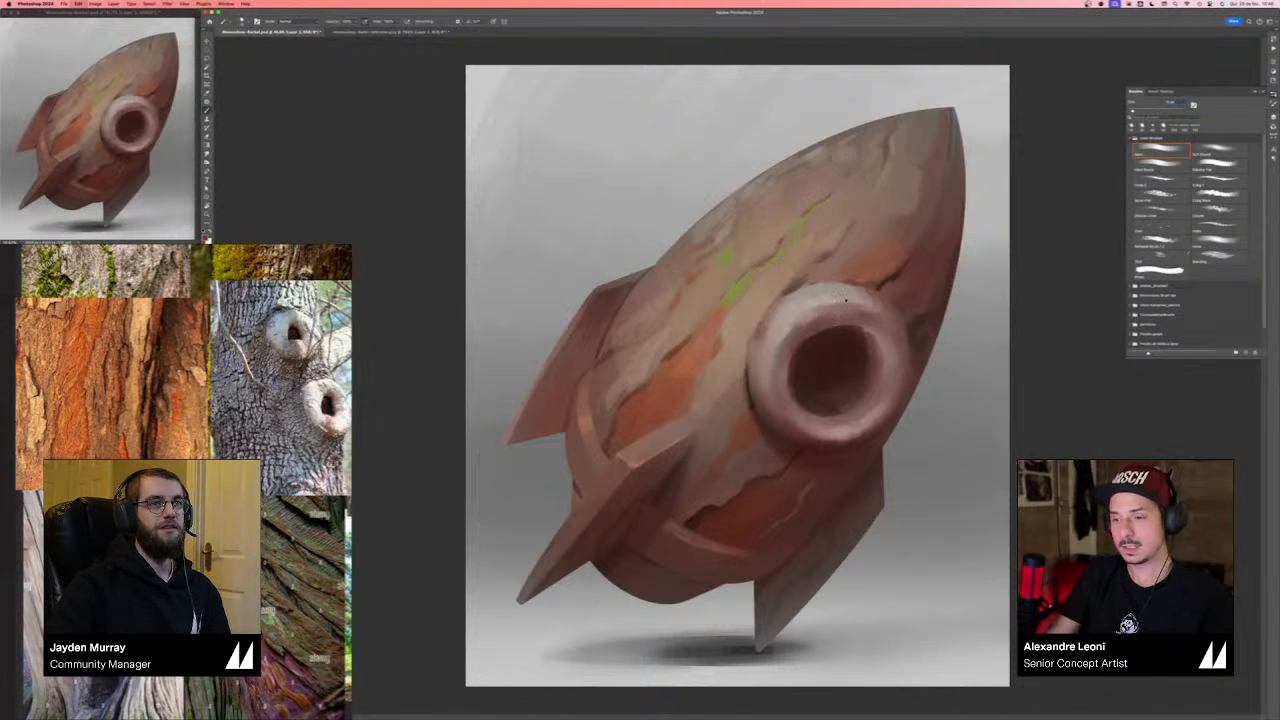
- Choose a deeper orange-brown and a duller reddish brown as foreground colours to refine the bark cracks on the hull
scroll(847, 308, "down", 2)
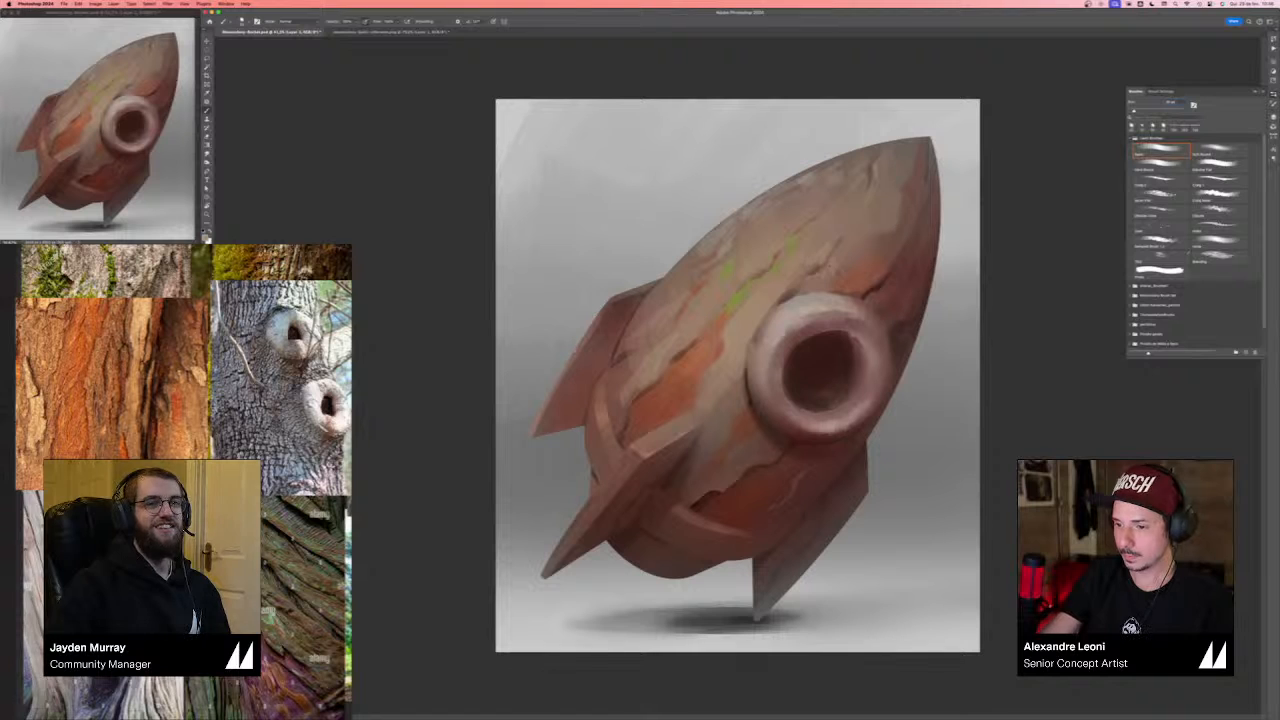
key("]")
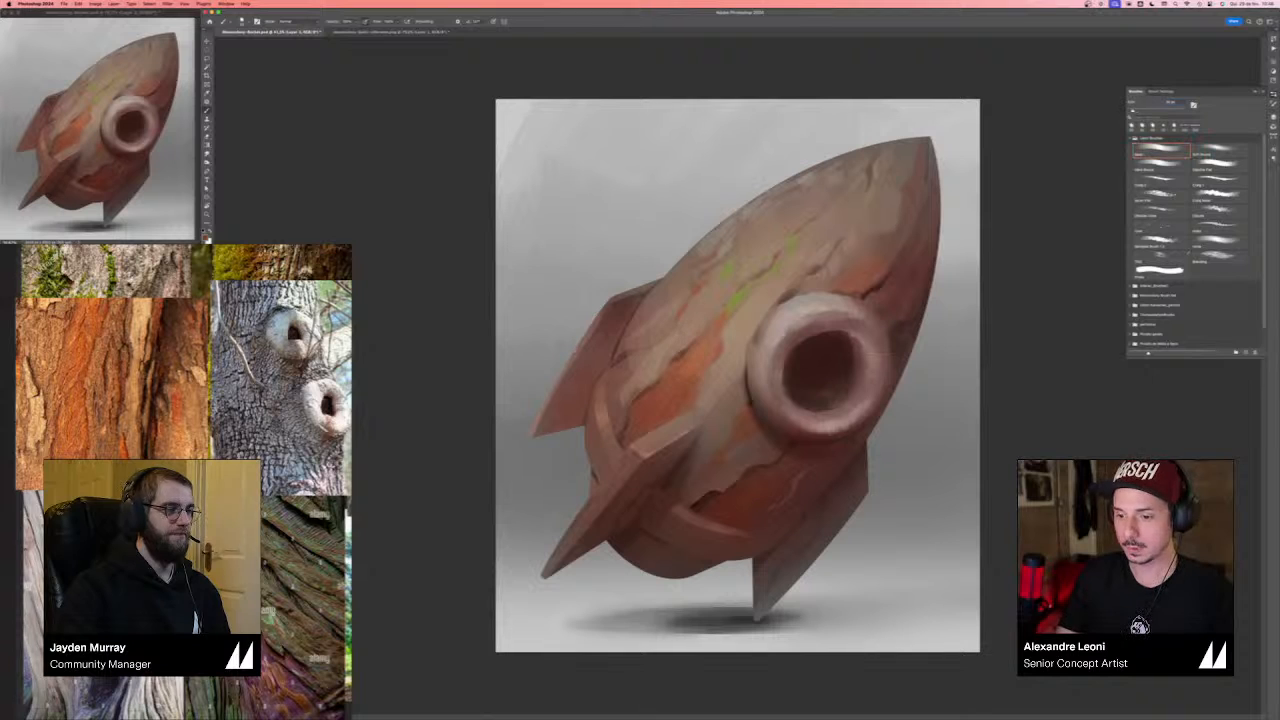
key("n")
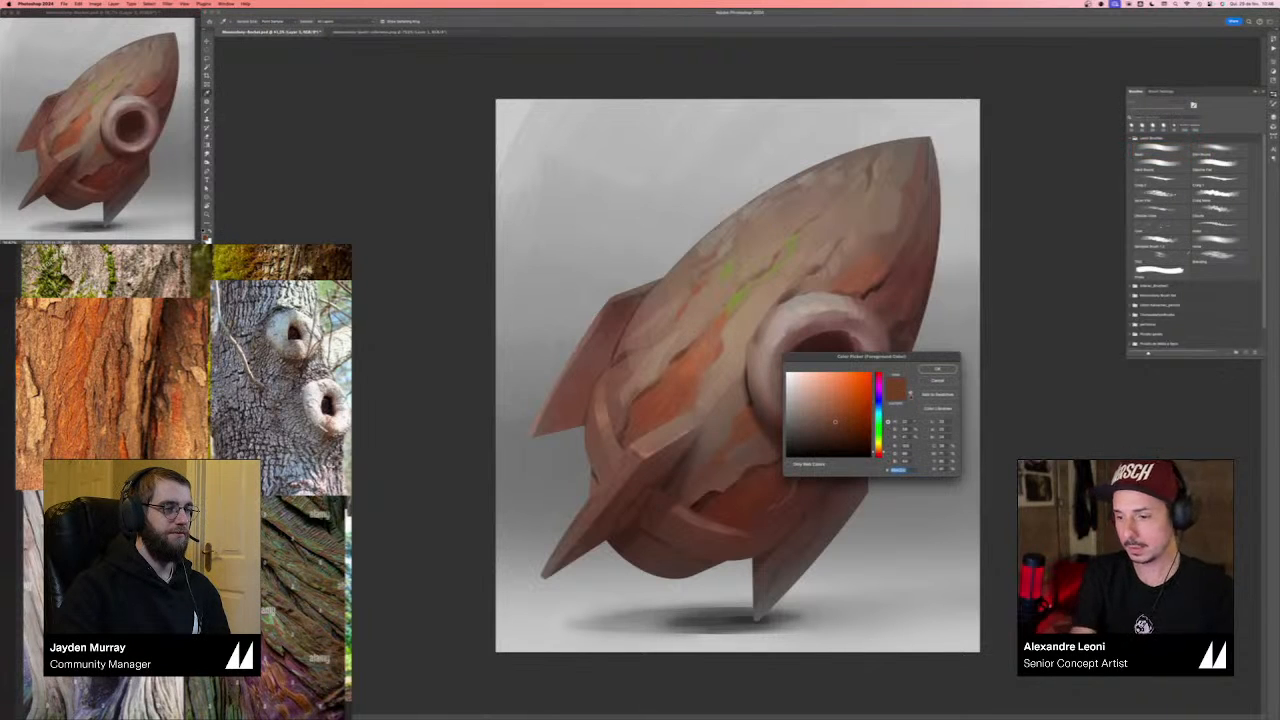
left_click(853, 431)
key("Return")
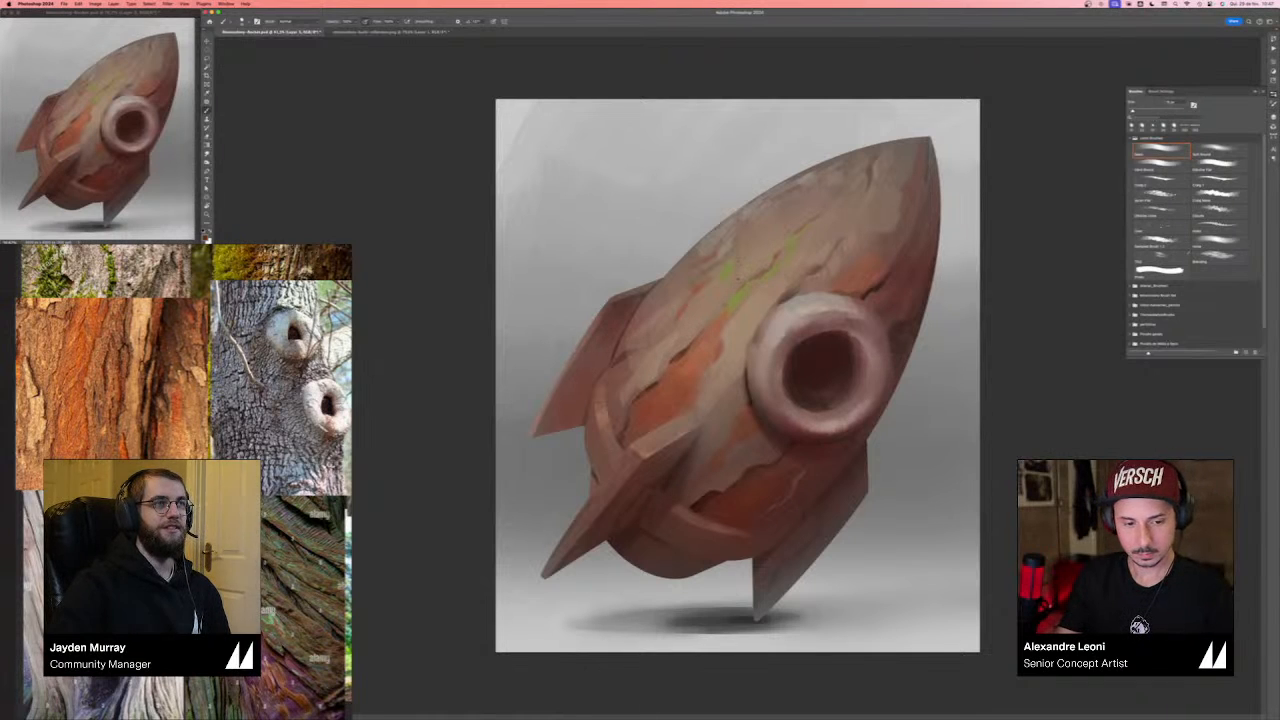
key("n")
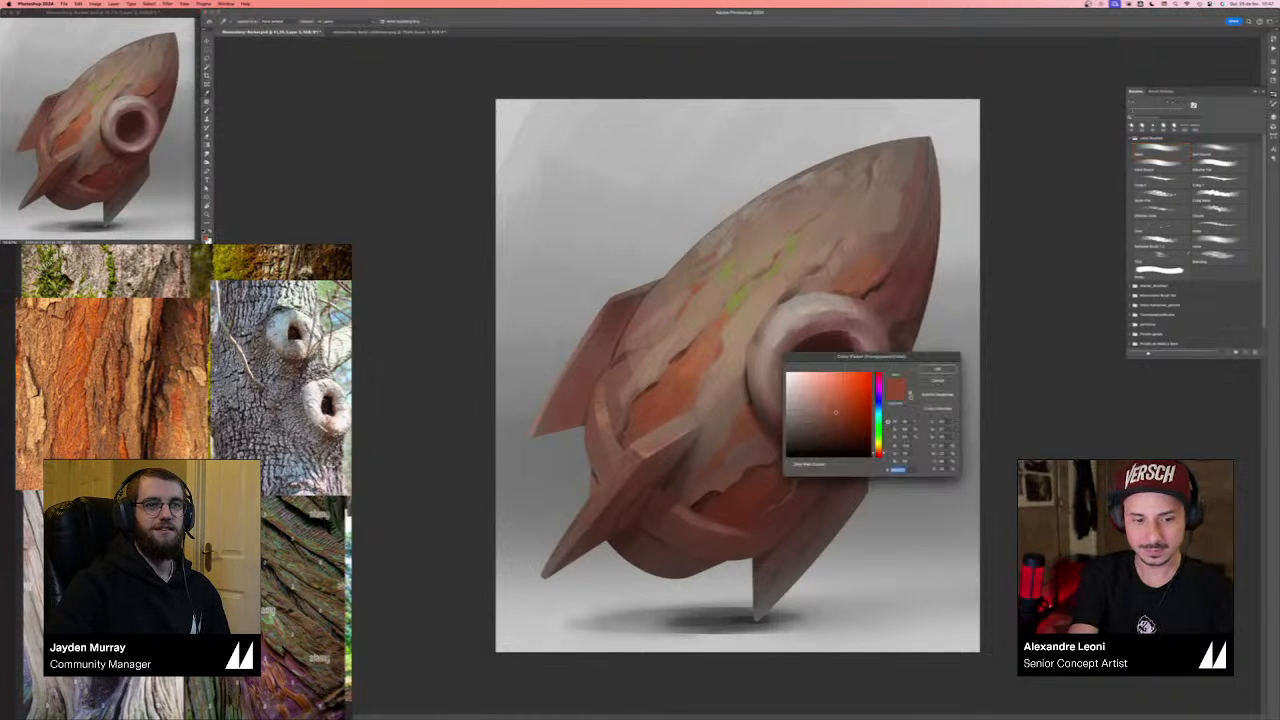
left_click(829, 422)
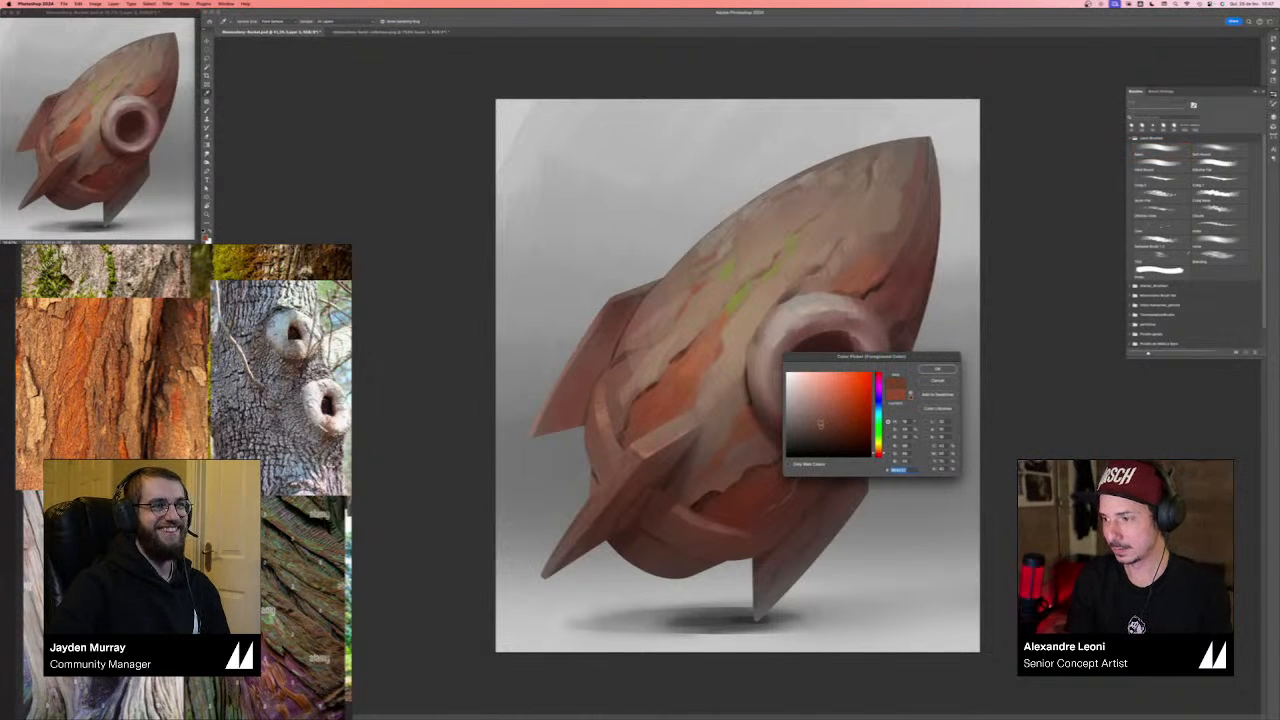
key("Return")
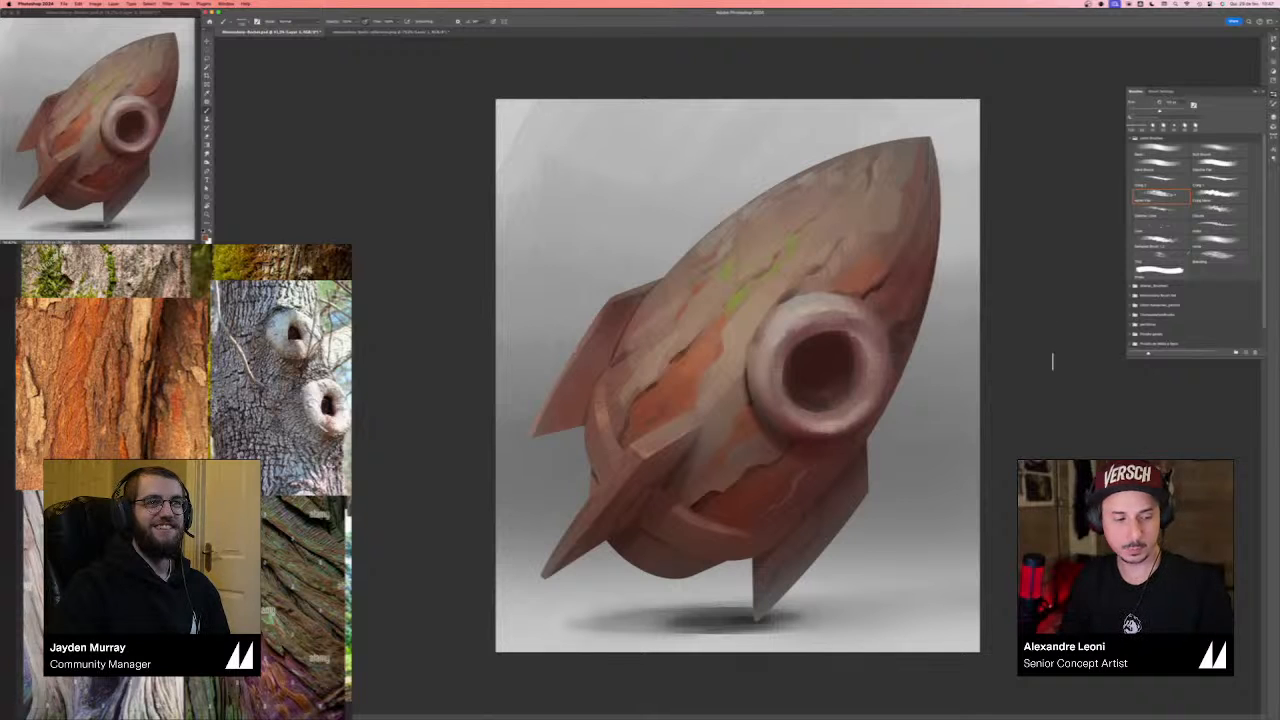
- Flip the canvas horizontally and choose a pale beige foreground colour for the light bark around the orange patches
key("super+shift+h")
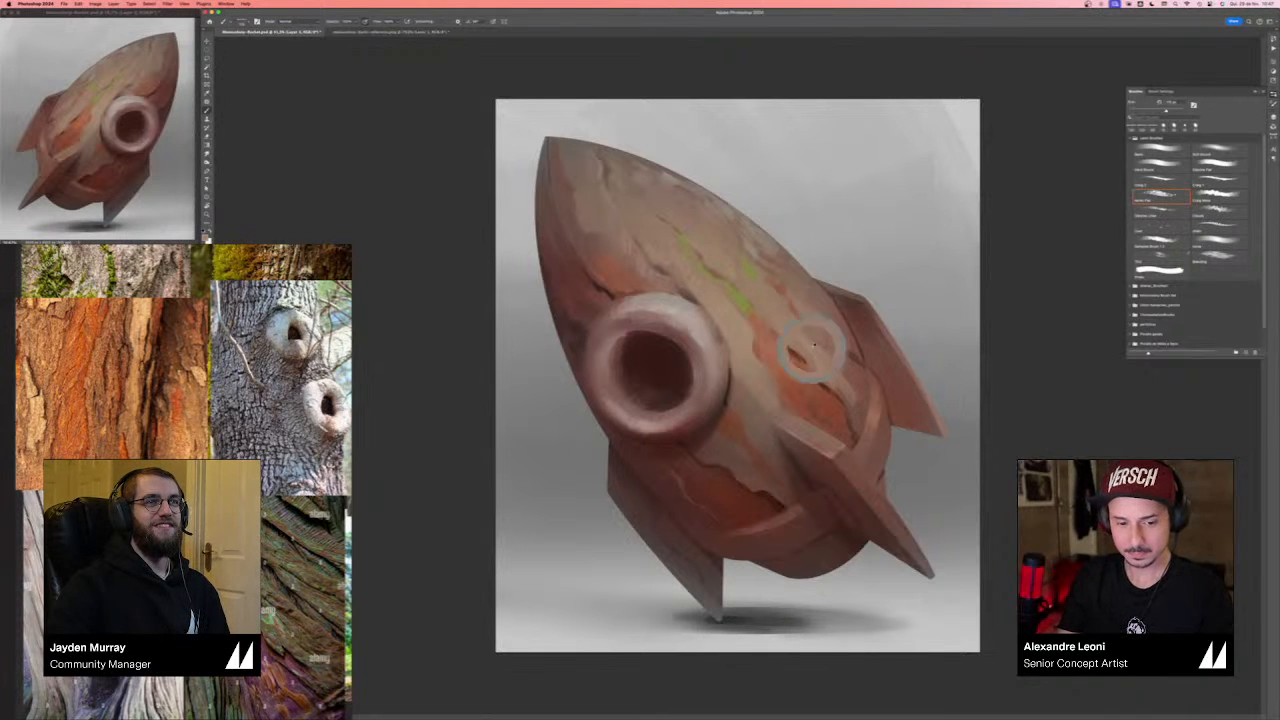
left_click(207, 234)
left_click(812, 403)
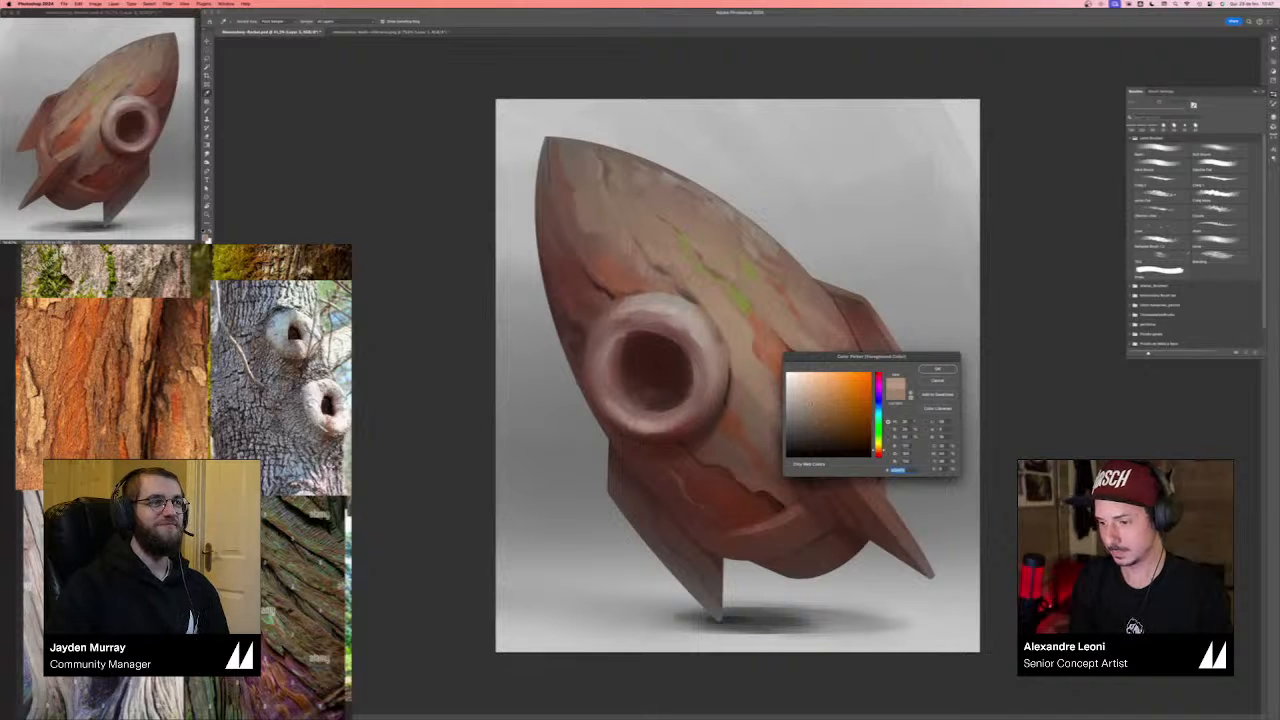
key("Return")
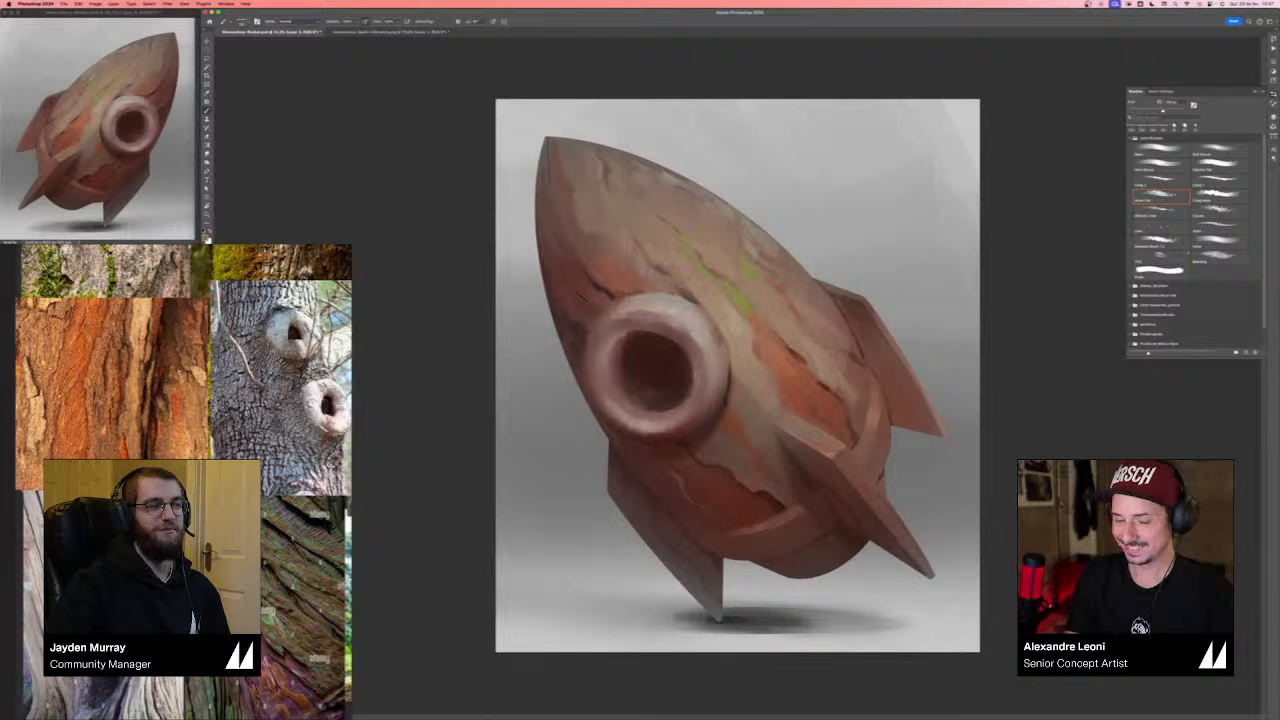
- Paint small dark brown bark chips on the hull between the window ring and the front fin, and restore the canvas orientation
left_click(205, 232)
left_click(827, 428)
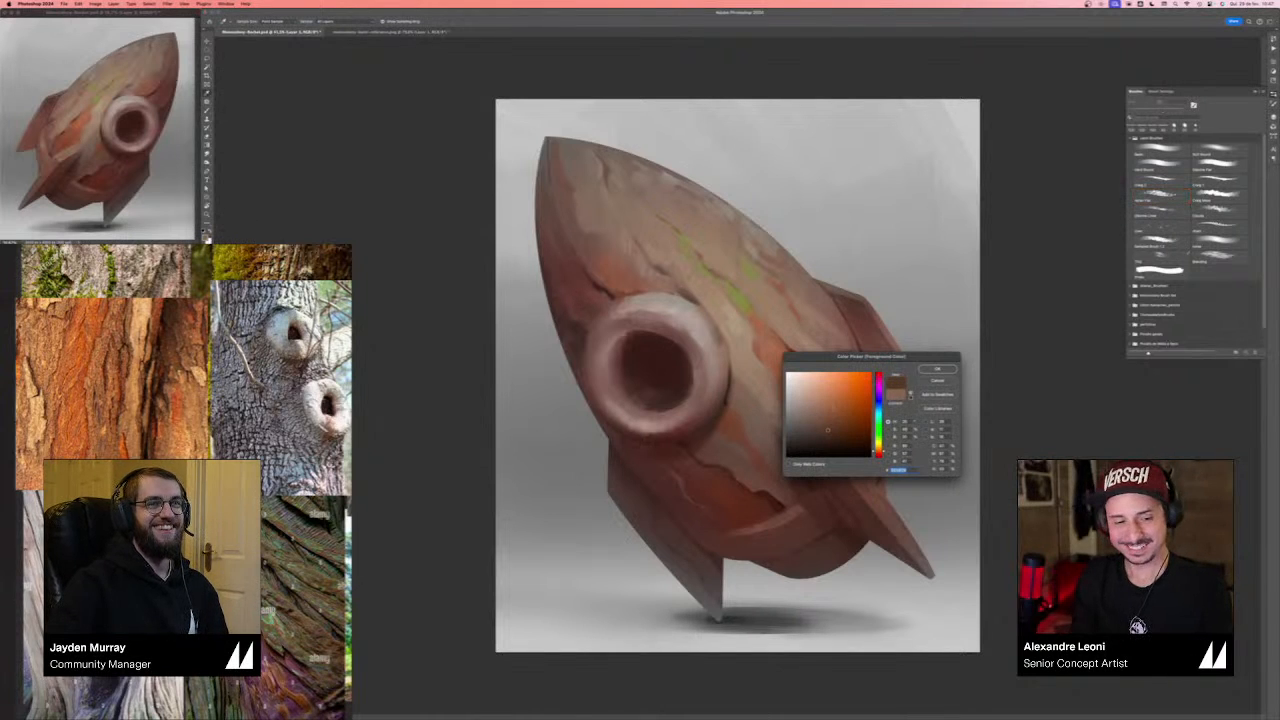
key("Return")
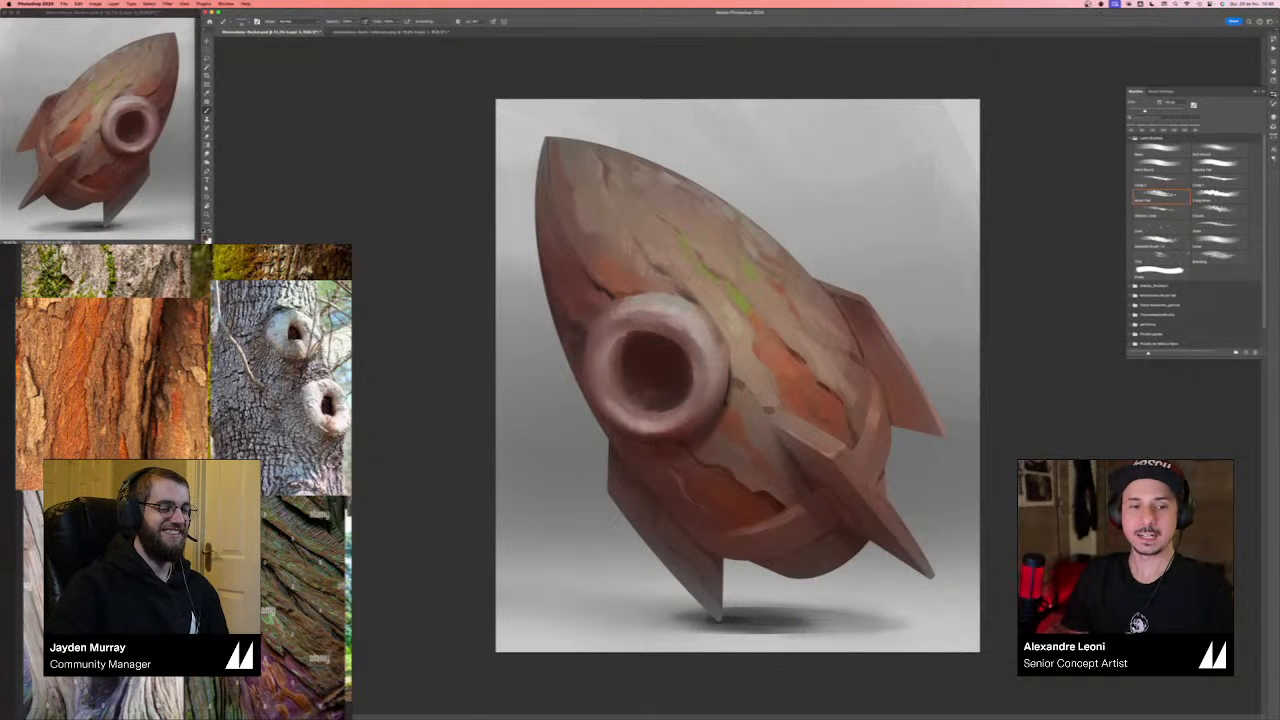
key("super+shift+h")
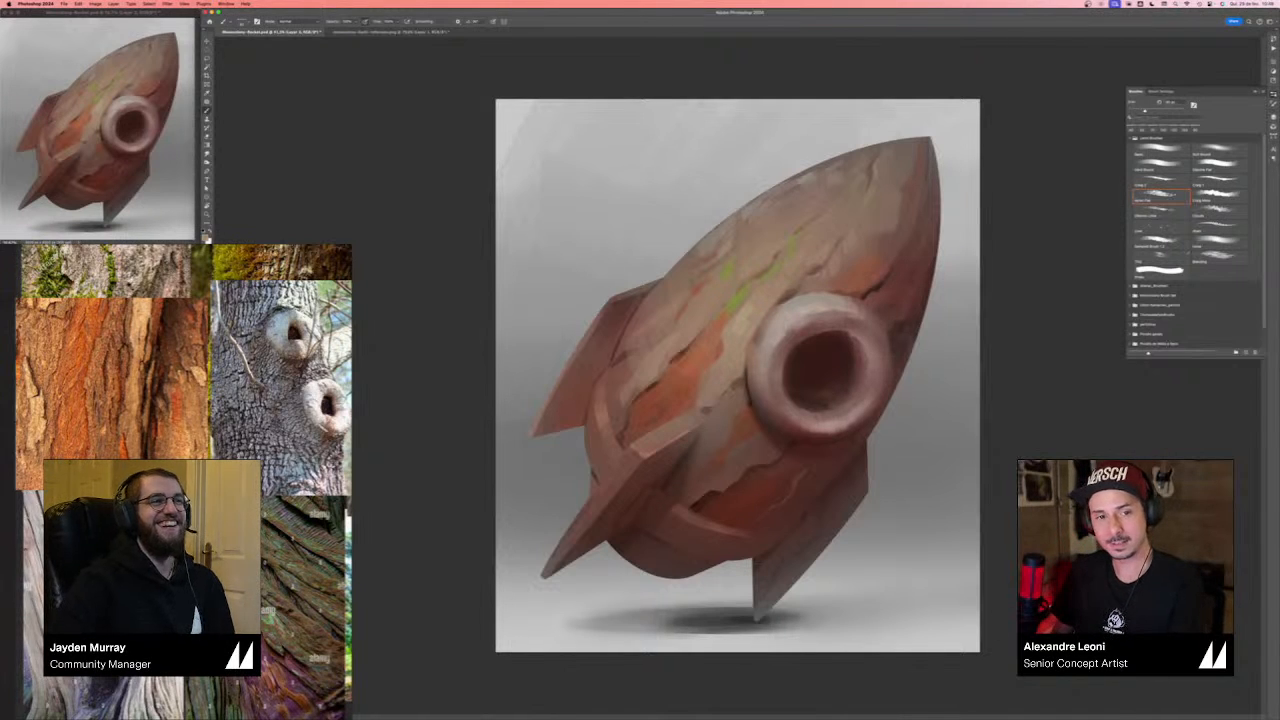
- Try a broad soft round brush stroke along the hull's upper edge
left_click(1218, 150)
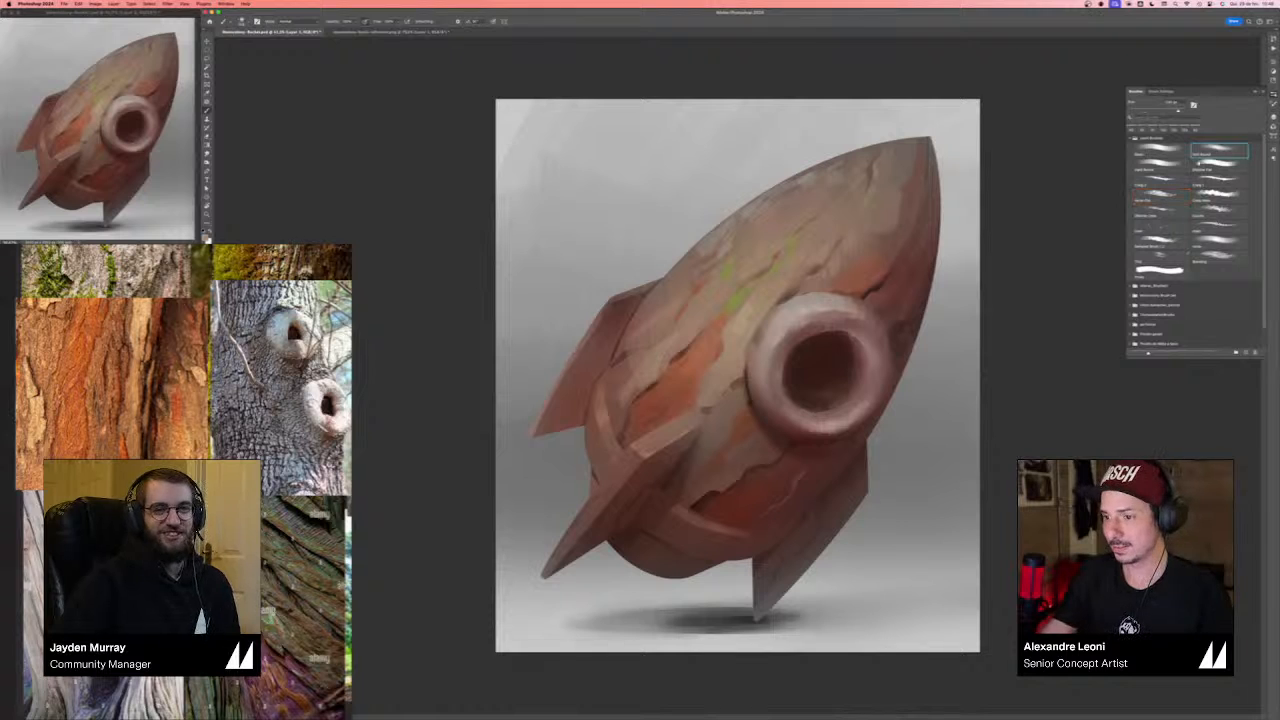
scroll(923, 288, "down", 2)
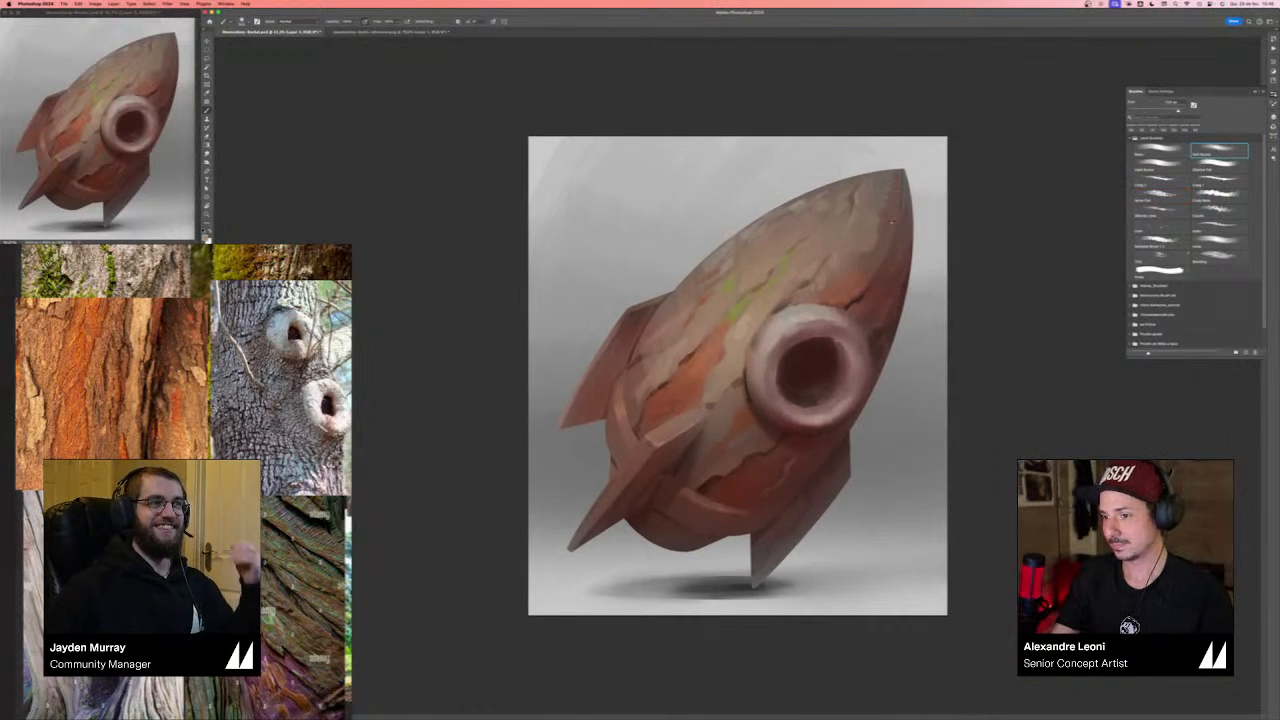
left_click_drag(680, 280, 866, 186)
key("super+z")
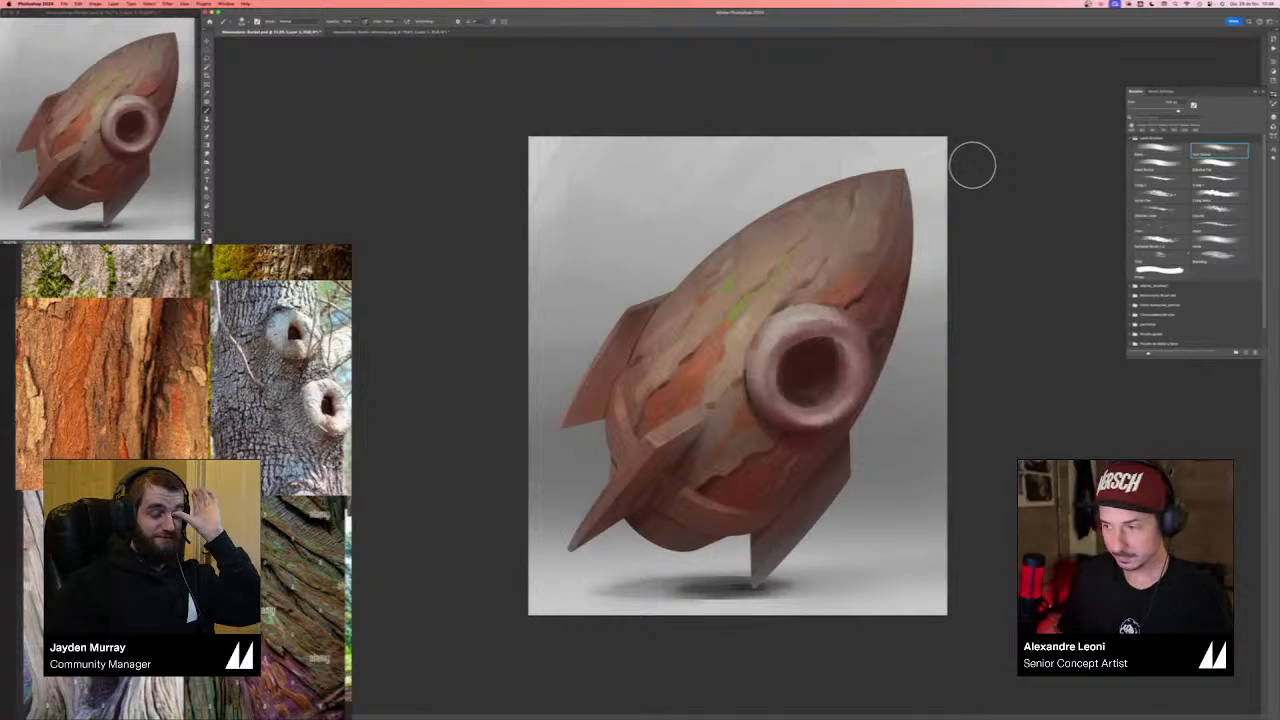
- Switch to a fine brush, choose a dark saturated brown and paint thin bark cracks on the upper hull near the nose
left_click(1157, 197)
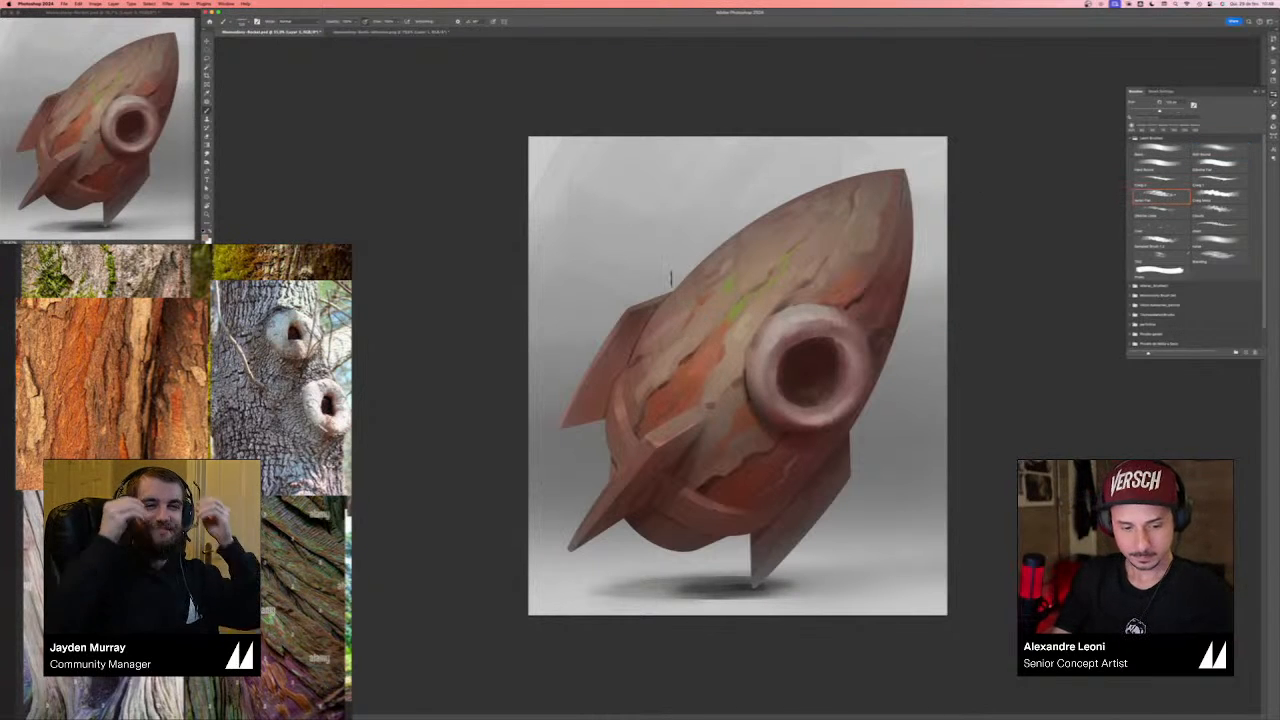
left_click(1160, 150)
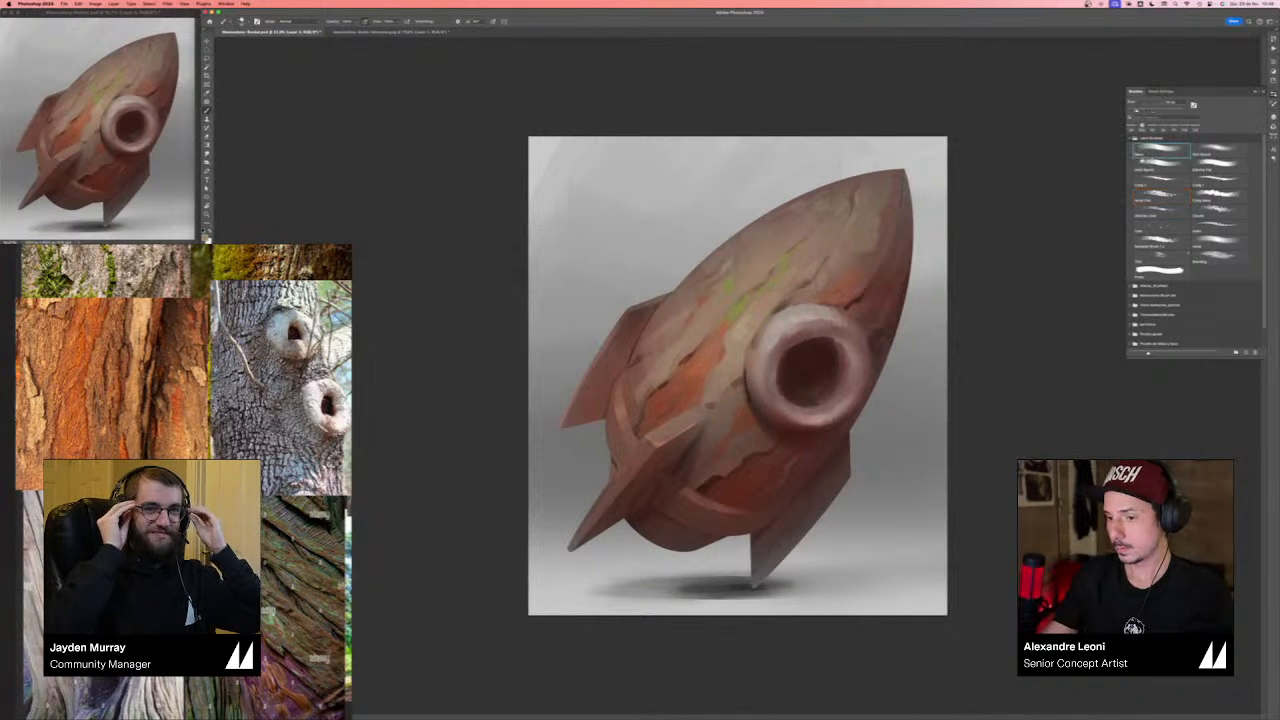
key("n")
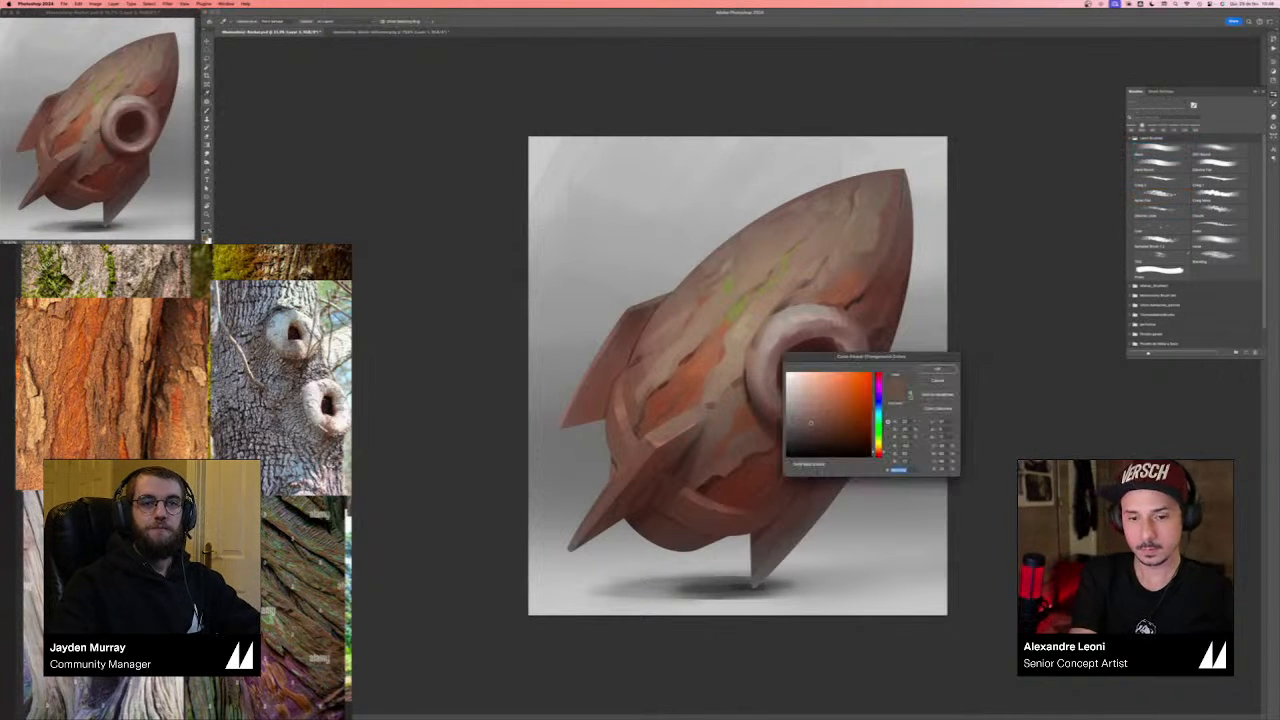
left_click(845, 430)
key("Return")
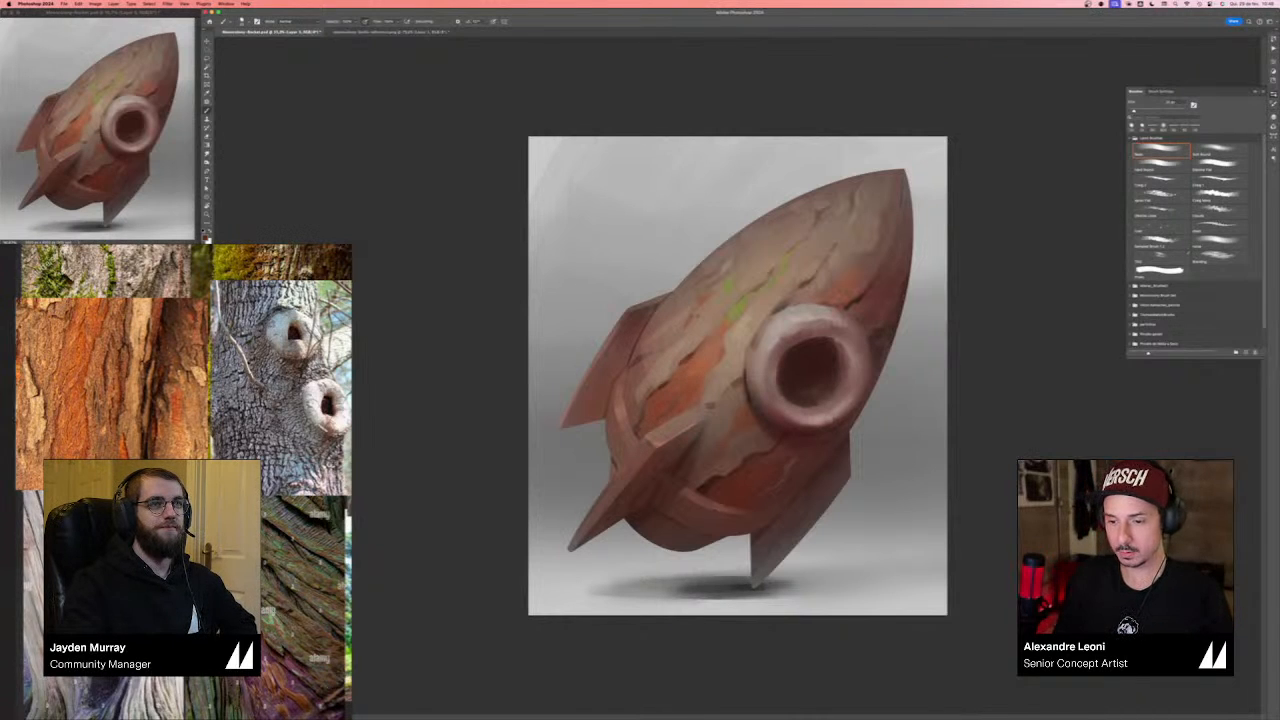
- Lasso the hull's light upper side, shade inside it with a sampled colour and the soft round brush, deselect, and soften the green area
key("l")
mouse_move(628, 374)
left_mouse_down()
mouse_move(765, 224)
mouse_move(686, 388)
mouse_move(634, 432)
mouse_move(628, 376)
left_mouse_up()
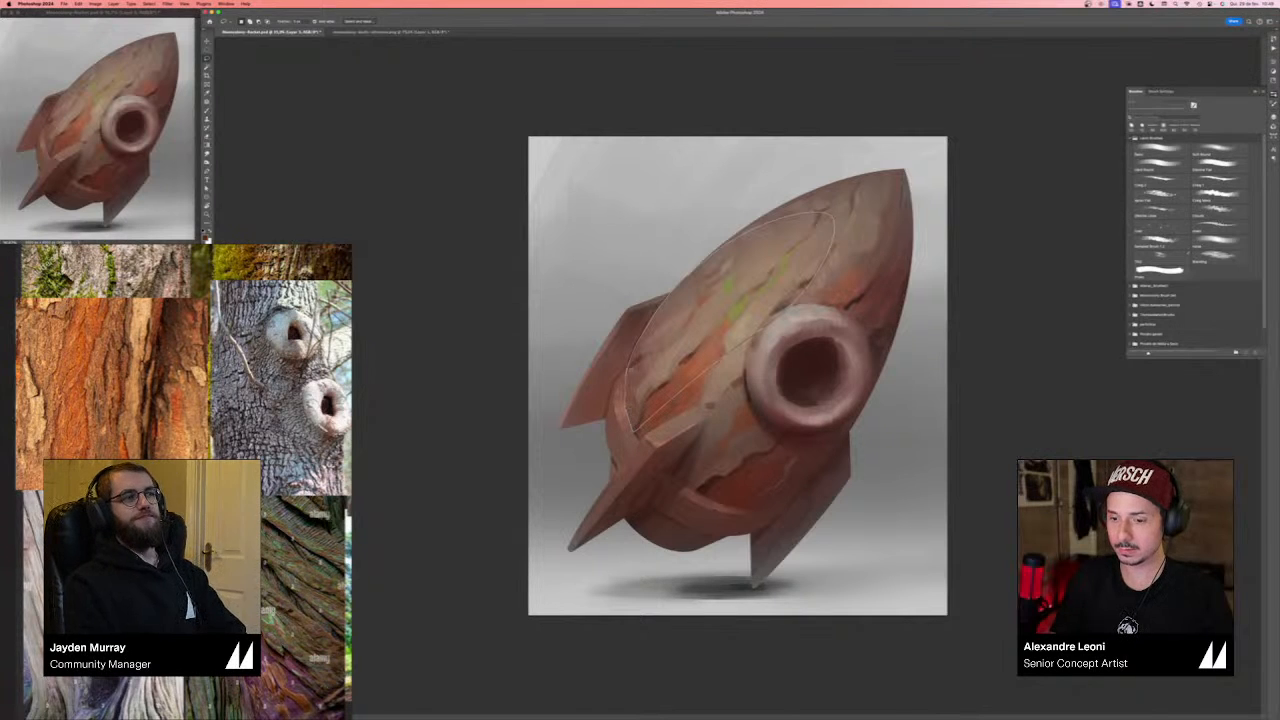
key("b")
left_click(1214, 154)
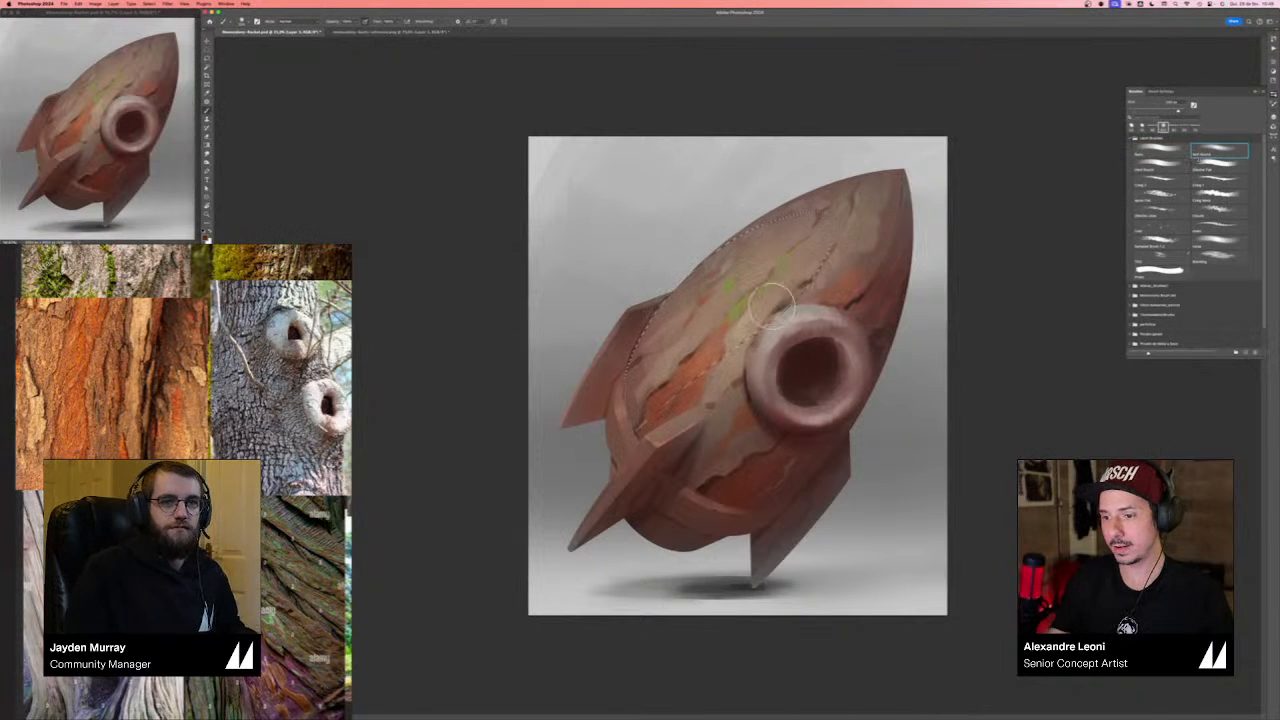
left_click(752, 308, "alt")
mouse_move(655, 352)
left_mouse_down()
mouse_move(633, 388)
mouse_move(788, 238)
mouse_move(691, 318)
mouse_move(666, 360)
mouse_move(720, 271)
left_mouse_up()
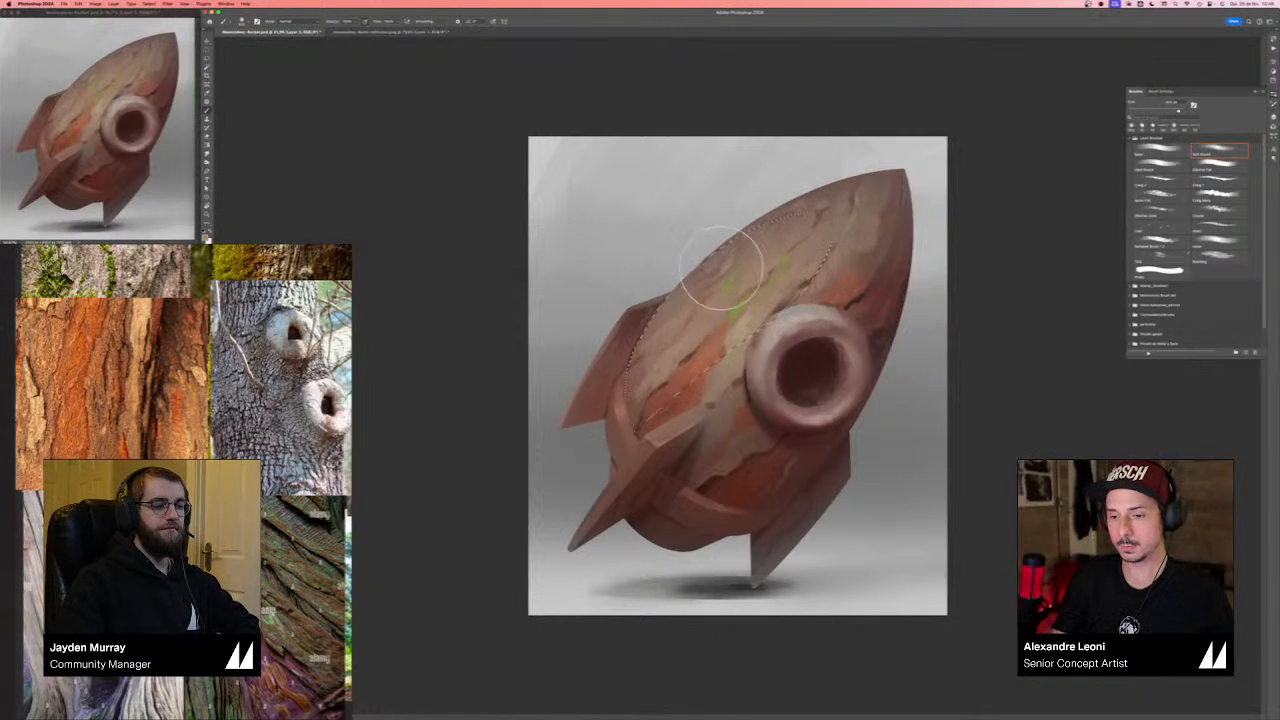
key("super+d")
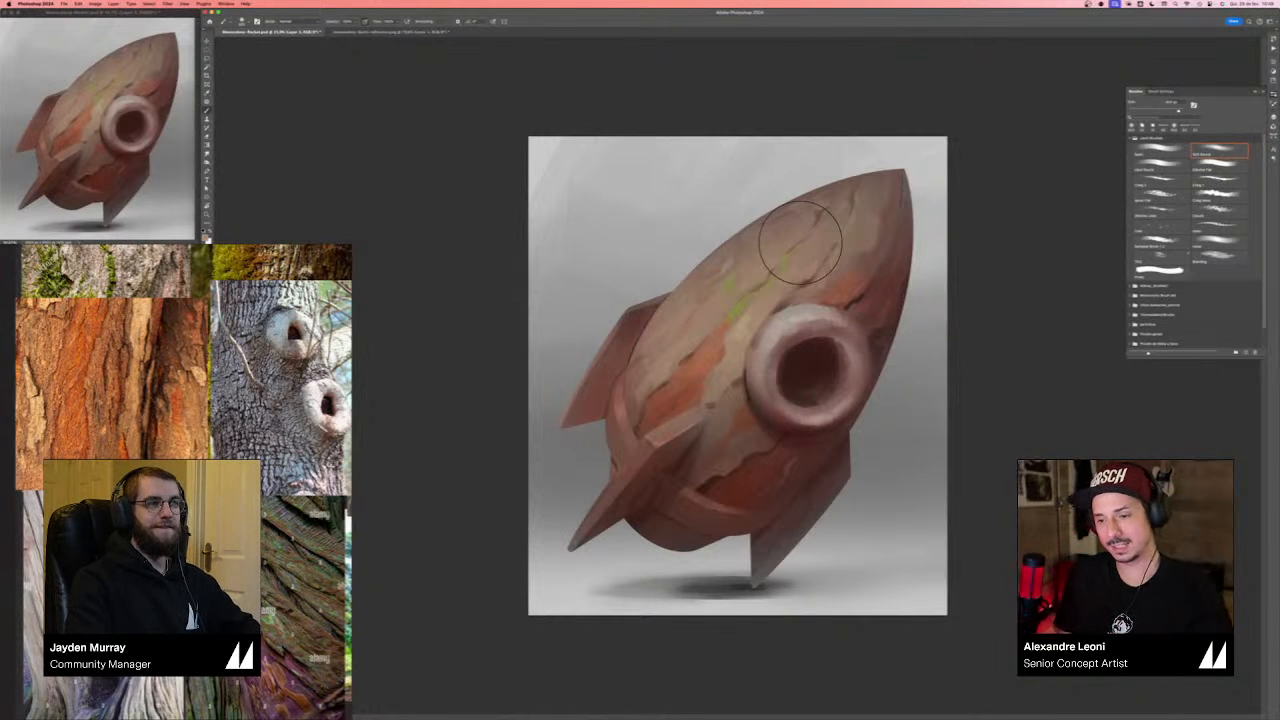
mouse_move(703, 322)
left_mouse_down()
mouse_move(753, 256)
mouse_move(795, 245)
mouse_move(791, 286)
mouse_move(755, 333)
left_mouse_up()
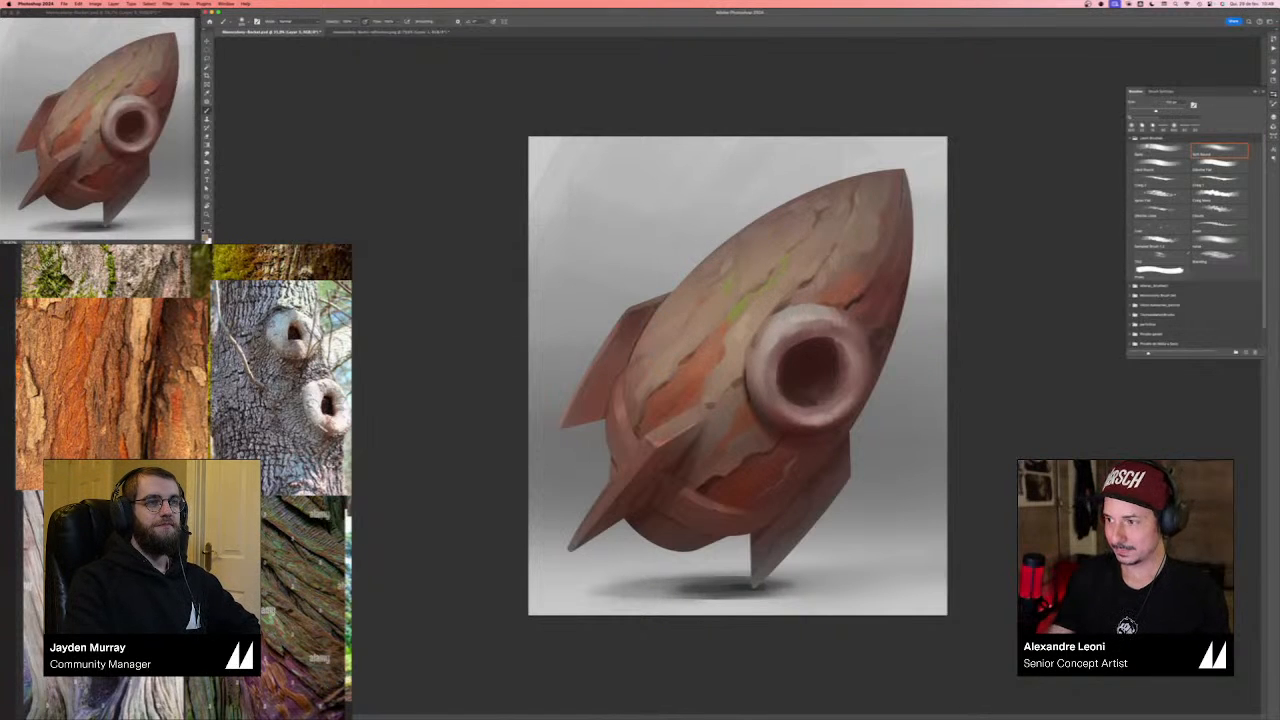
- Choose a darker, more saturated brown and deepen the inside of the round window opening with an enlarged basic brush
left_click(1151, 151)
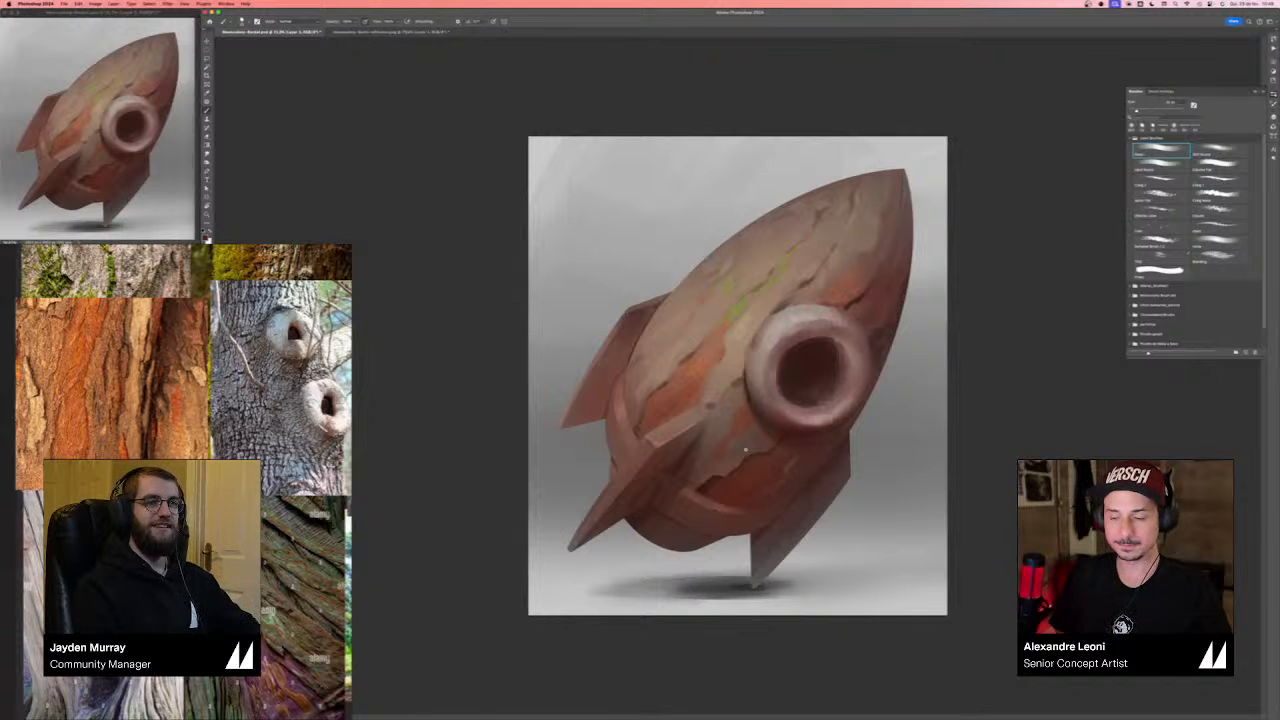
key("n")
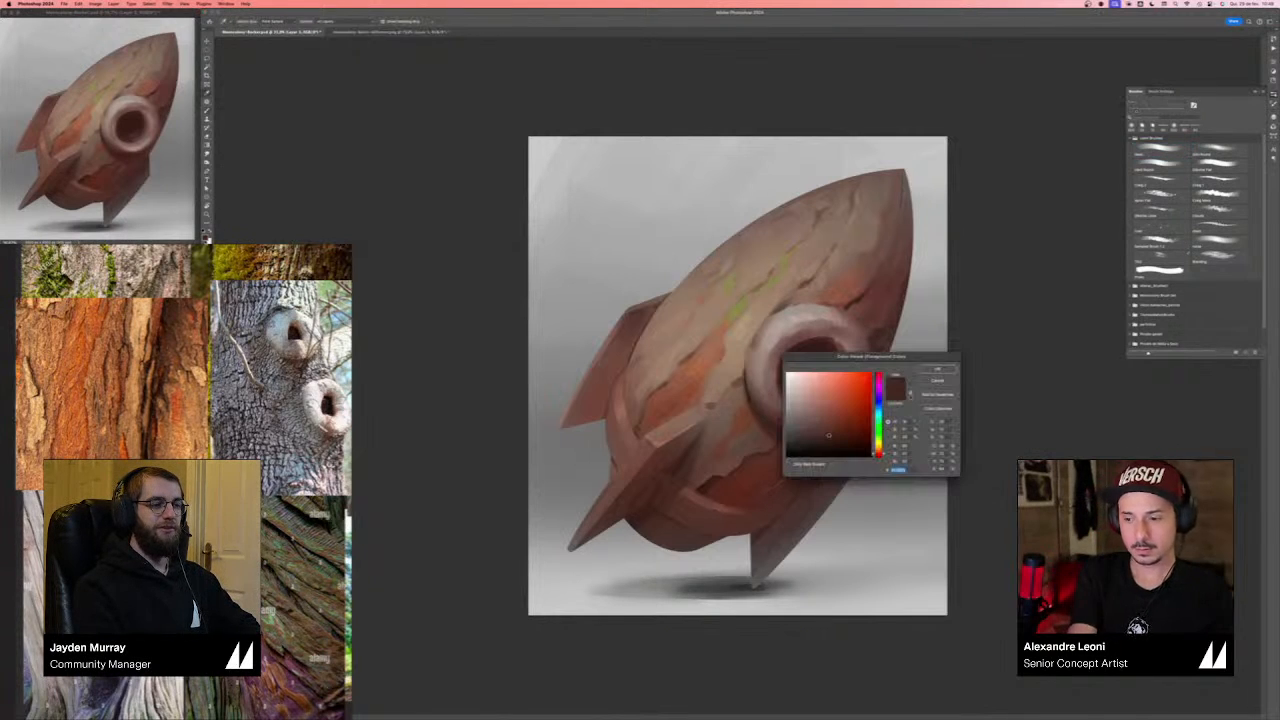
left_click(842, 441)
key("Return")
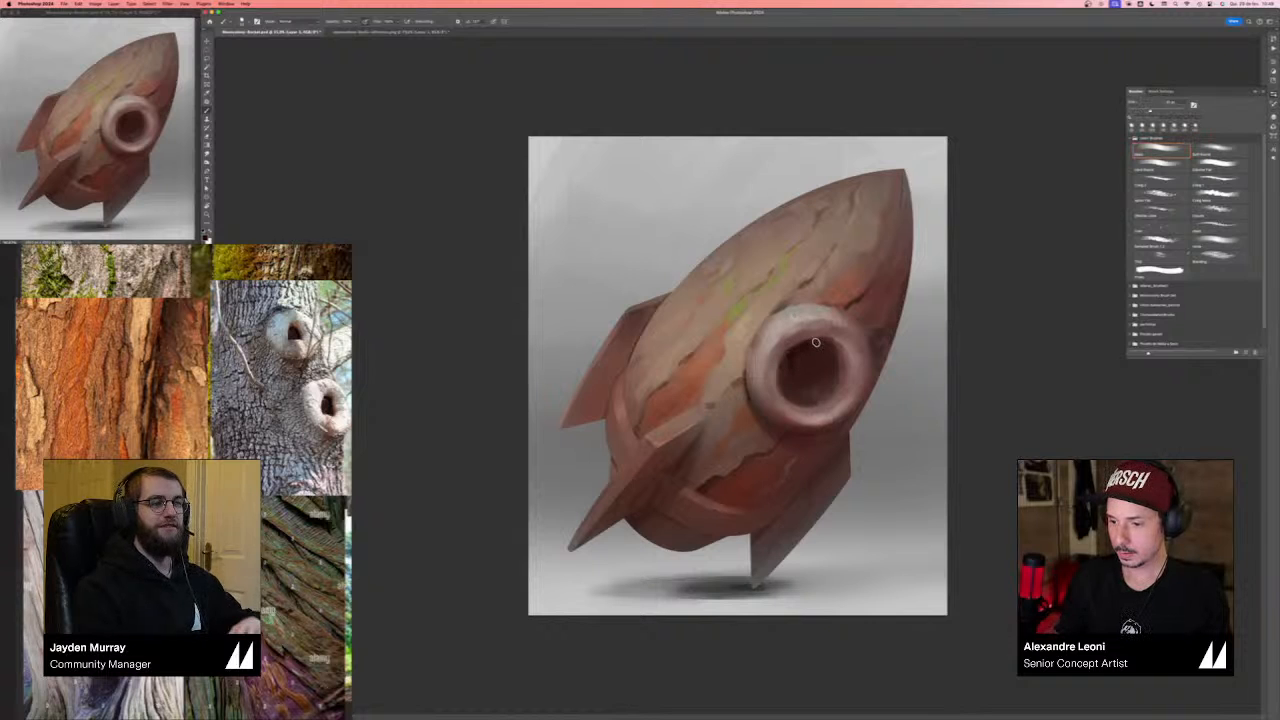
key("]")
key("]")
key("]")
key("]")
key("]")
key("]")
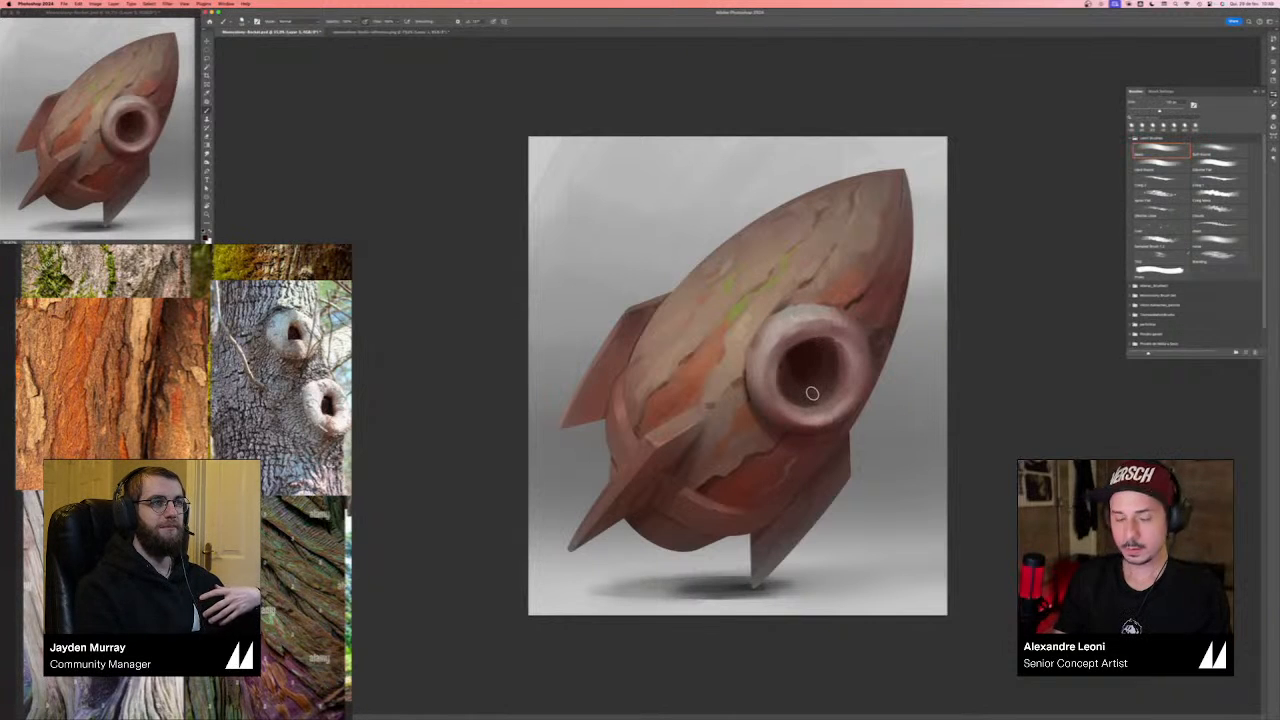
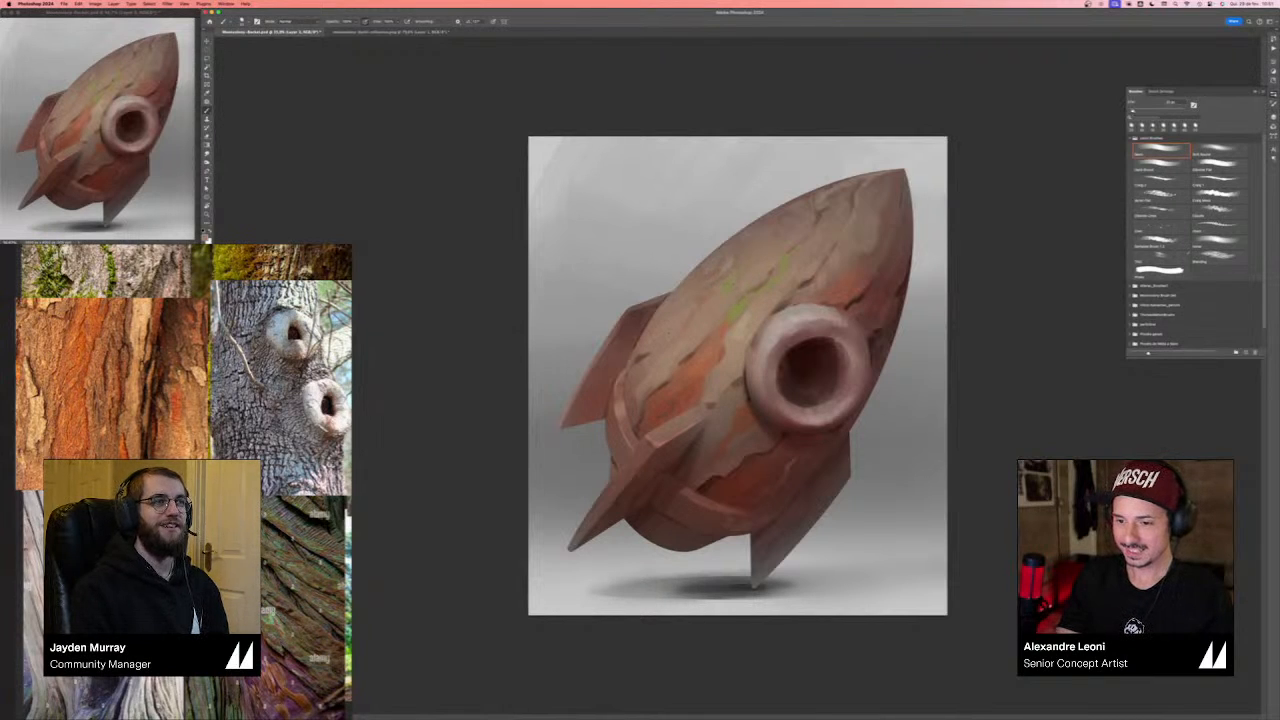
- Try a large textured brush stroke of mossy green speckles across the upper hull near the nose
left_click(680, 298, "alt")
key("]")
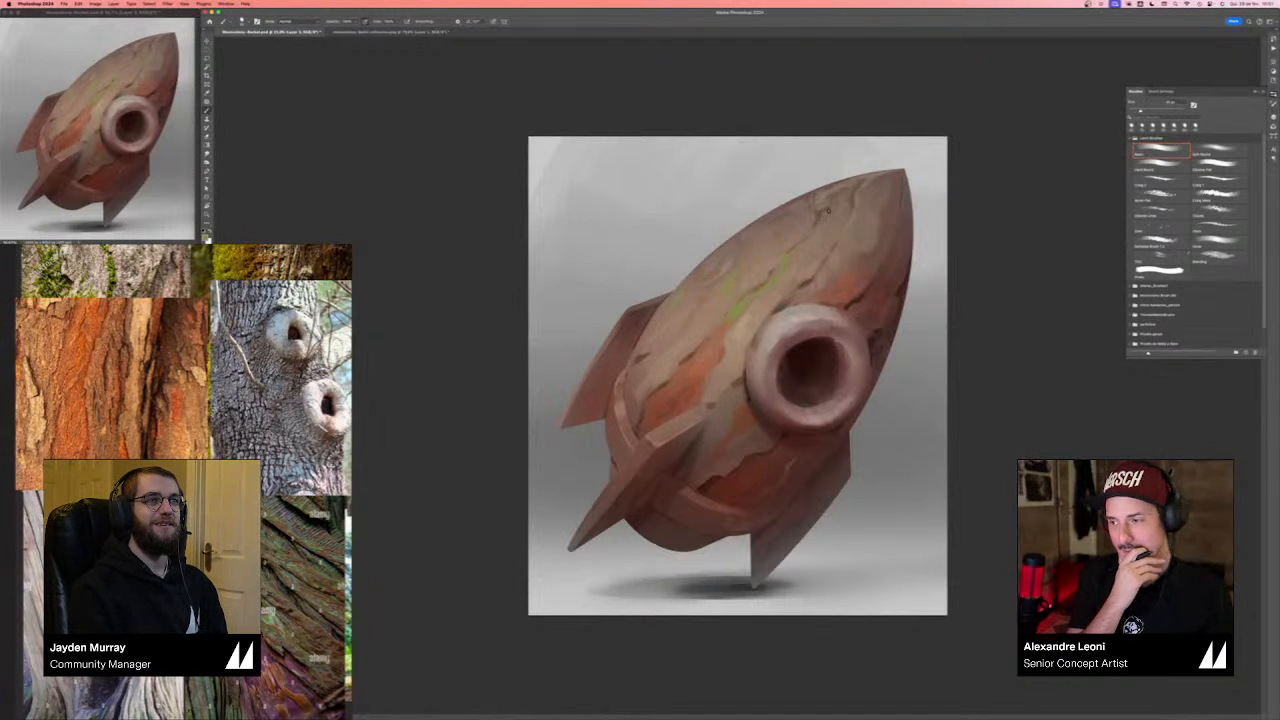
left_click(1156, 215)
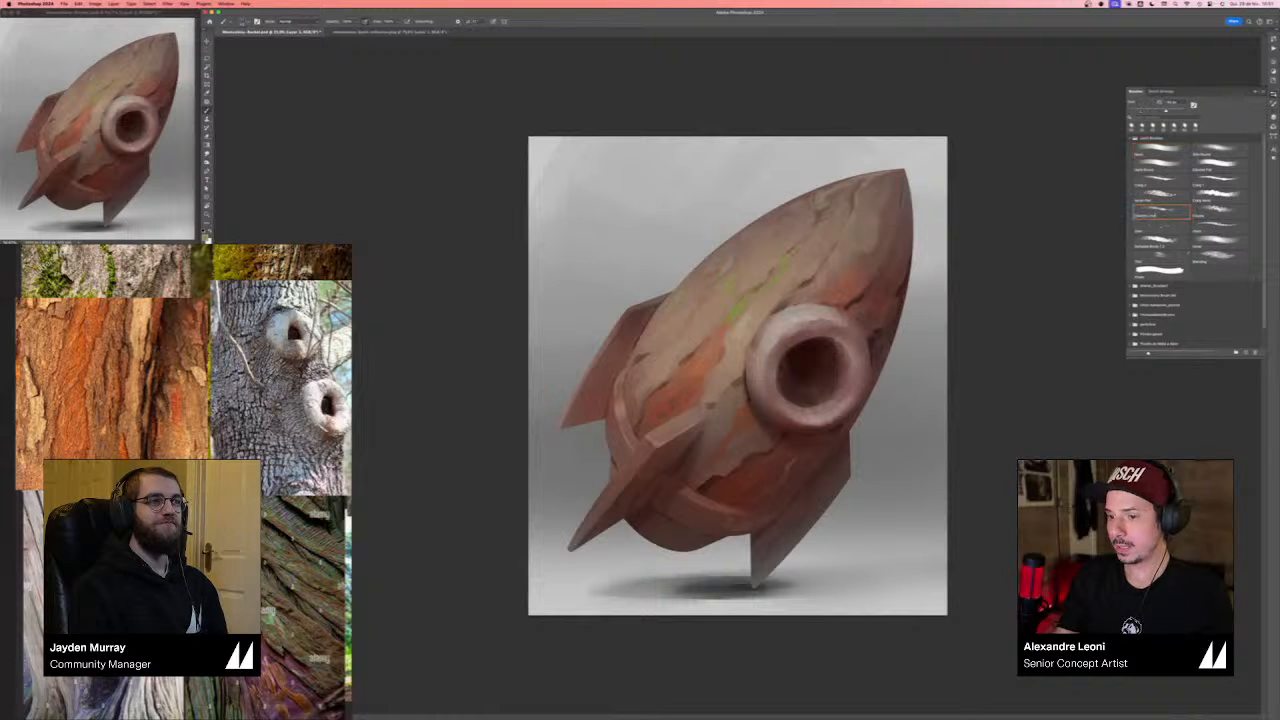
key("bracketright")
key("bracketright")
key("bracketright")
left_click_drag(774, 238, 842, 210)
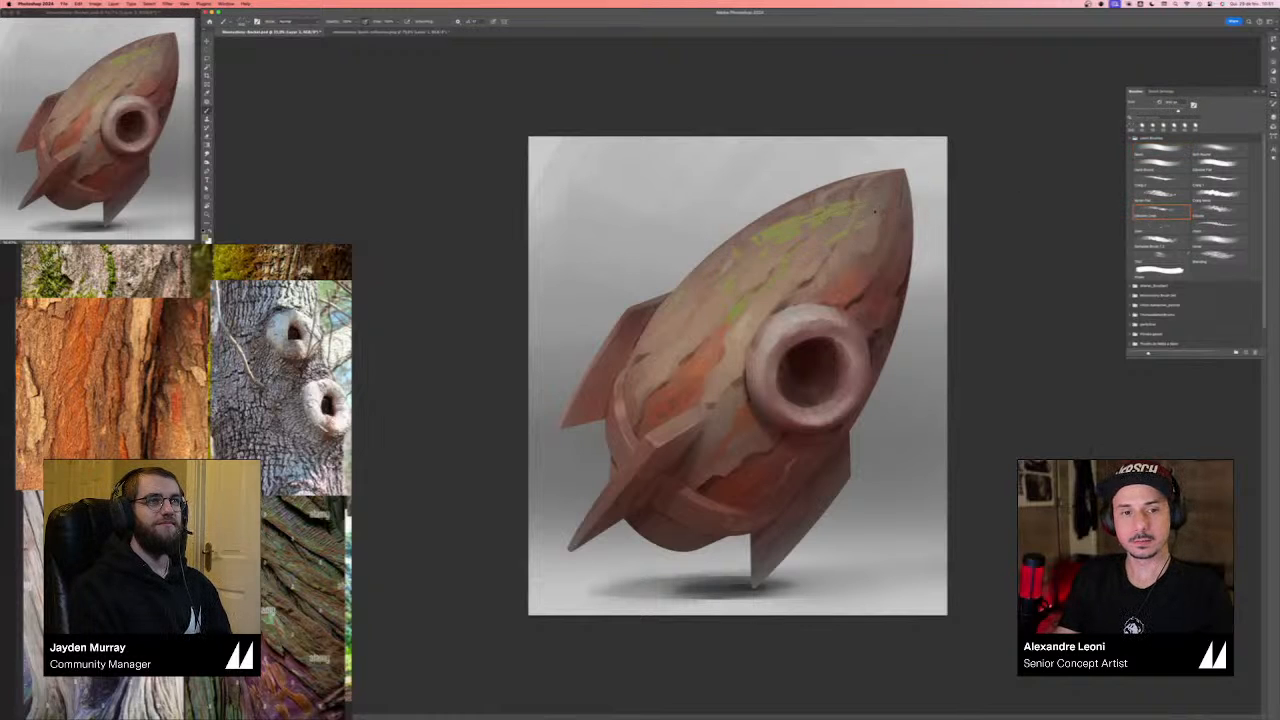
key("super+z")
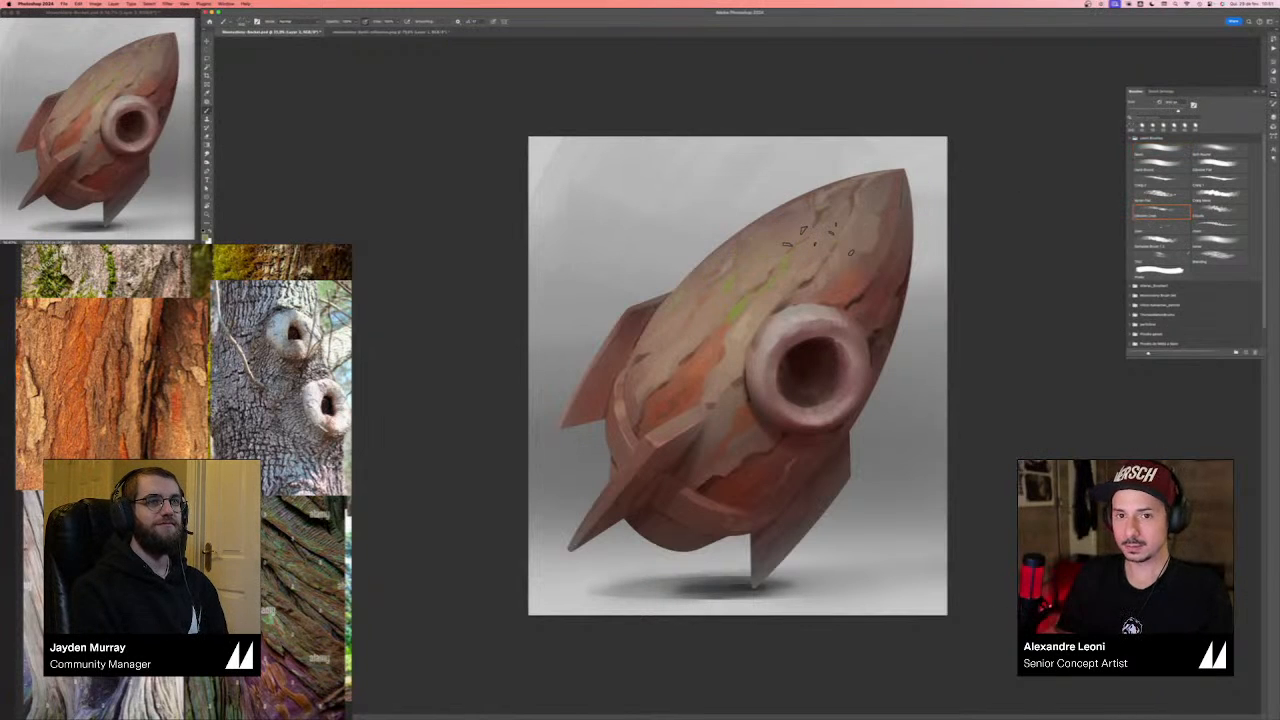
- Choose a dark yellowish green foreground colour and softly tint the upper rim of the window ring with the soft round brush
left_click(1160, 150)
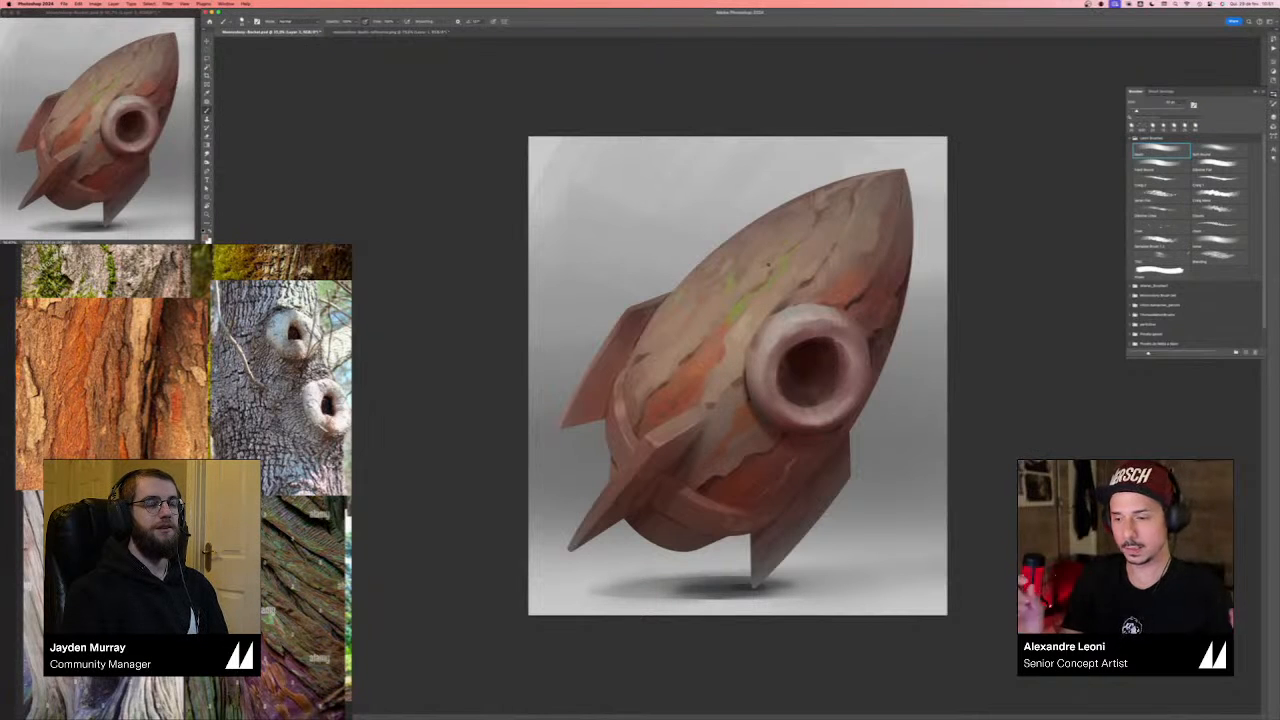
key("n")
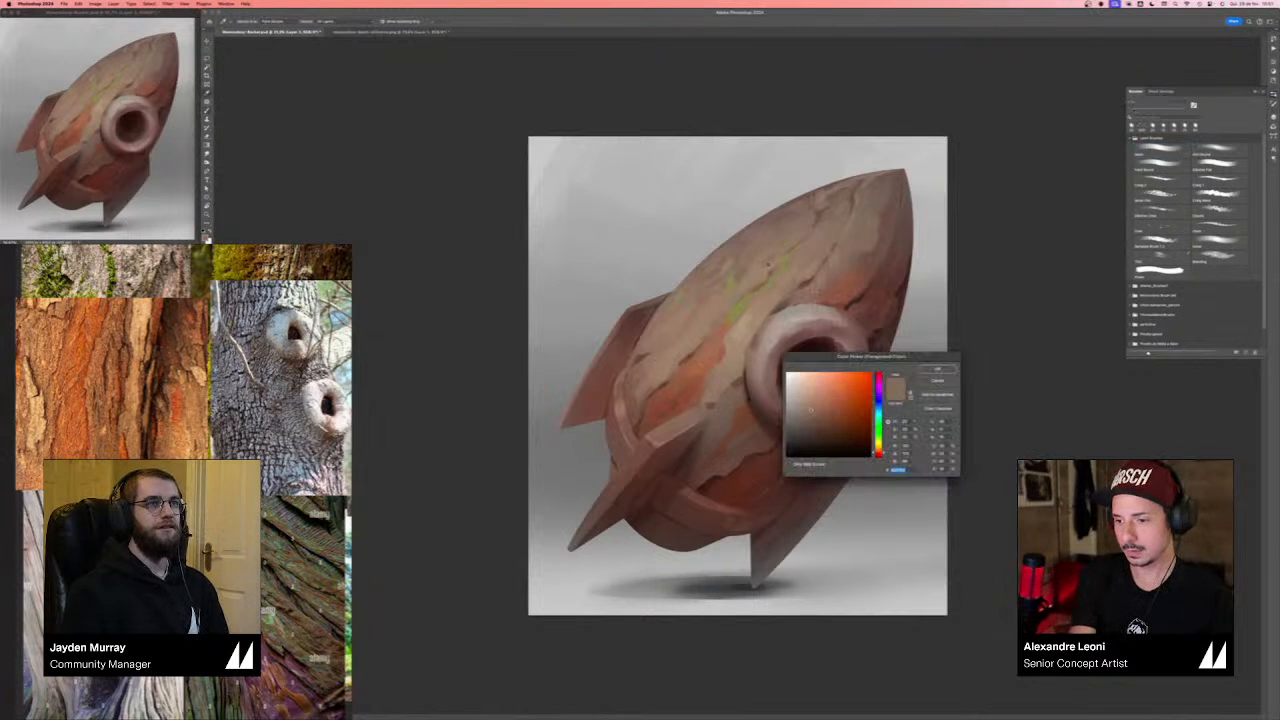
left_click(879, 443)
left_click(842, 414)
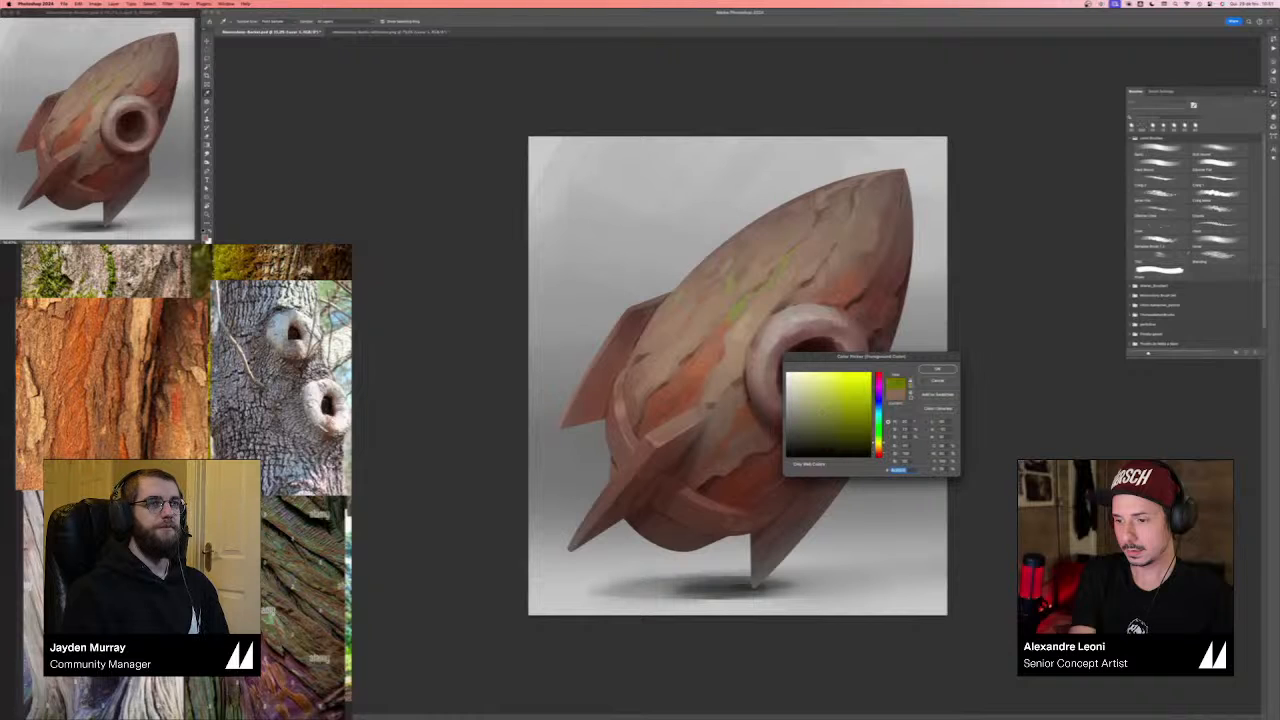
left_click(844, 424)
left_click(879, 437)
key("Return")
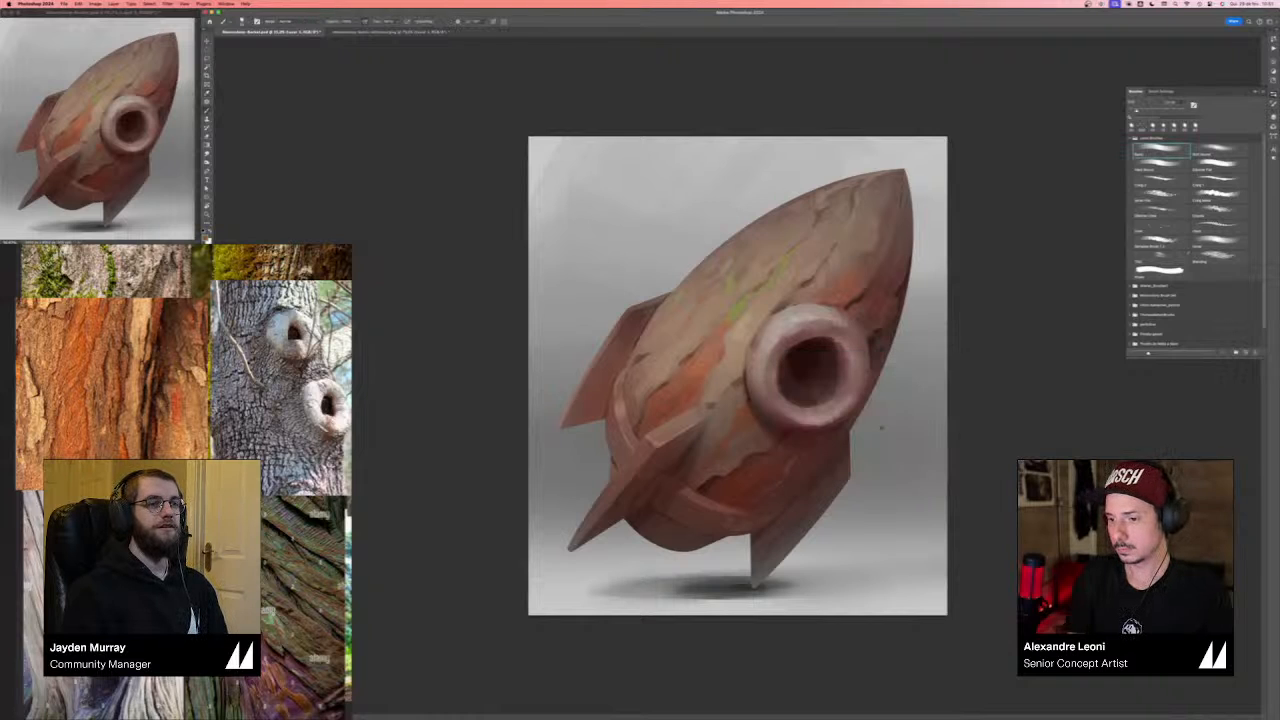
left_click(1218, 150)
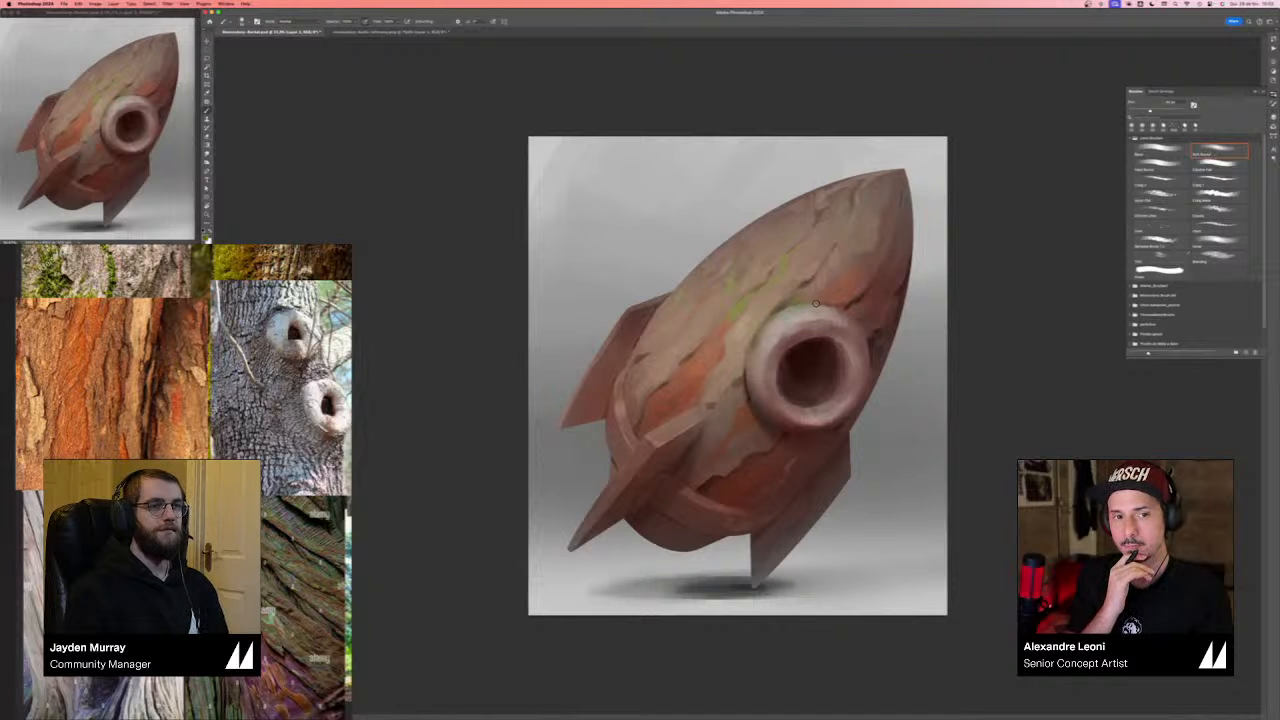
- Move the foreground colour picker over the hull's upper edge and compare greens of different hue, saturation and brightness
key("n")
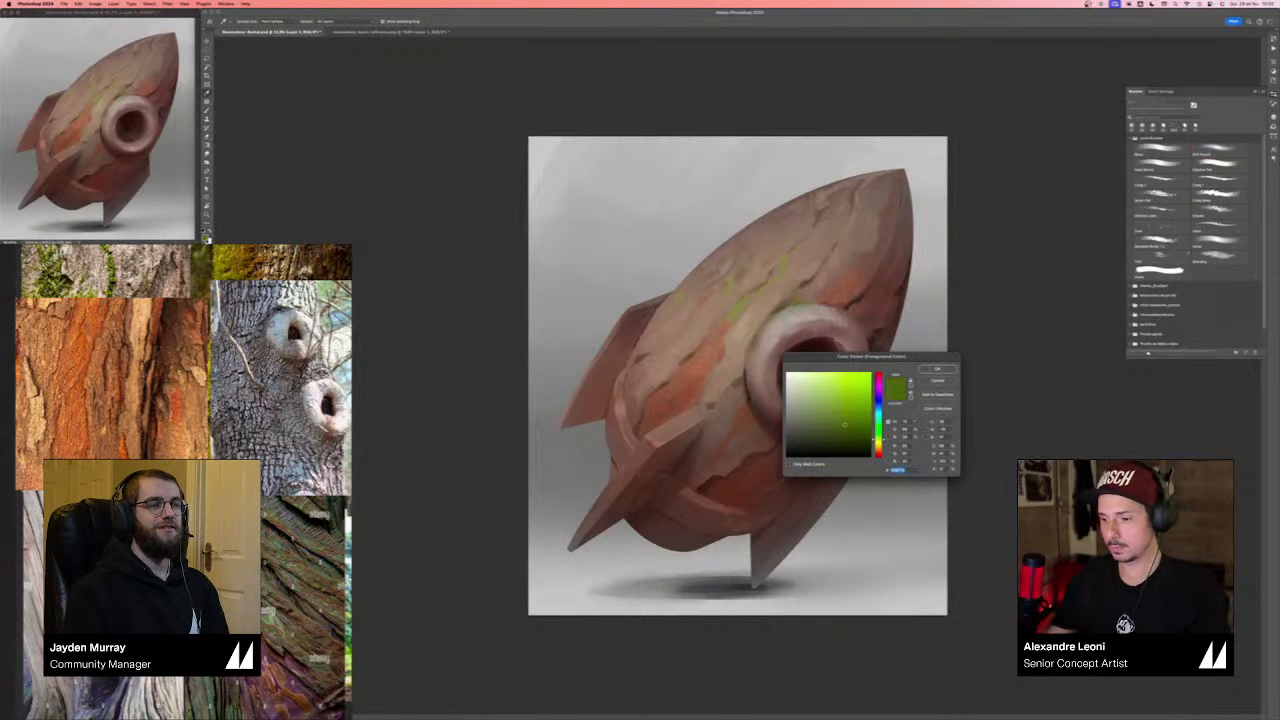
left_click_drag(871, 357, 663, 213)
left_click(670, 287)
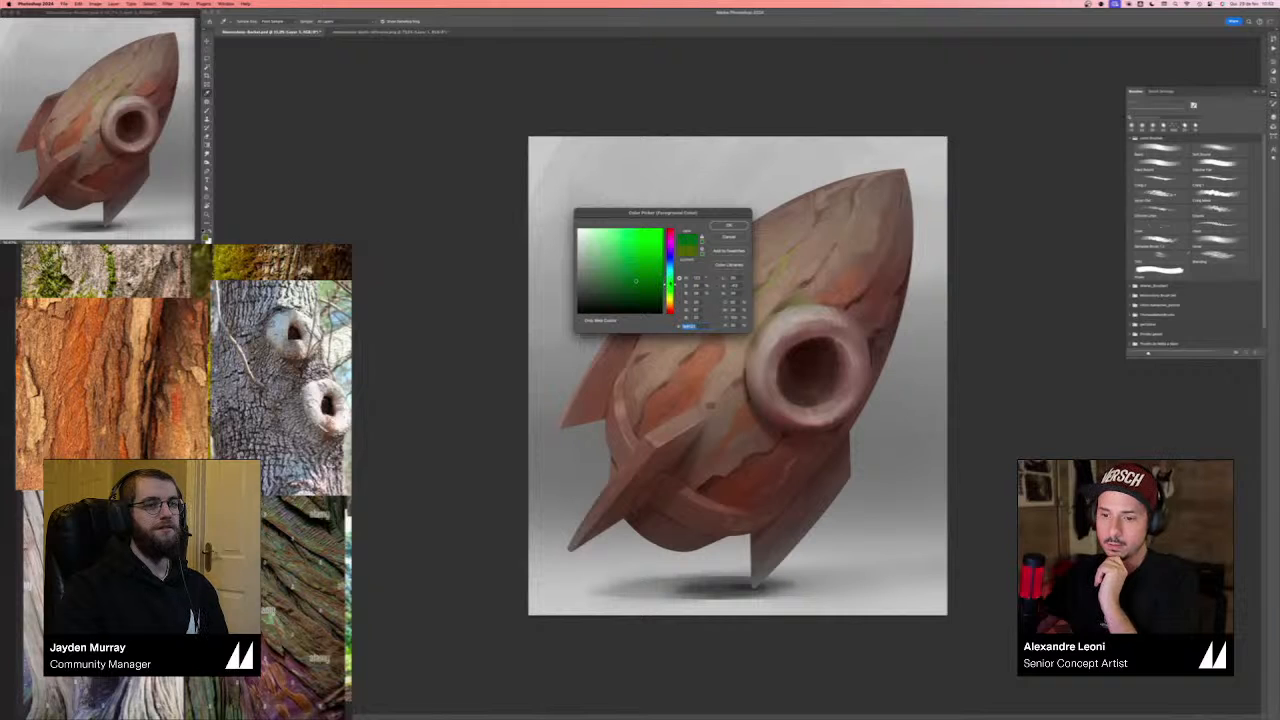
left_click_drag(636, 277, 638, 237)
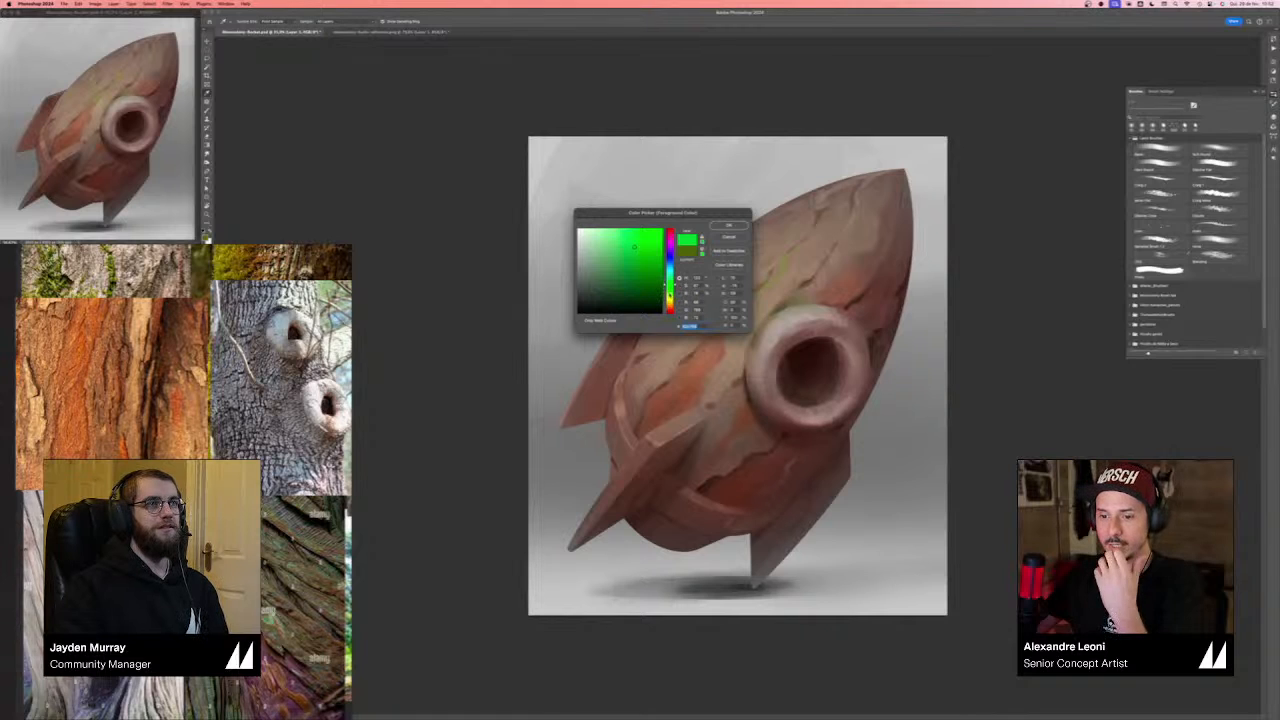
left_click_drag(670, 285, 670, 291)
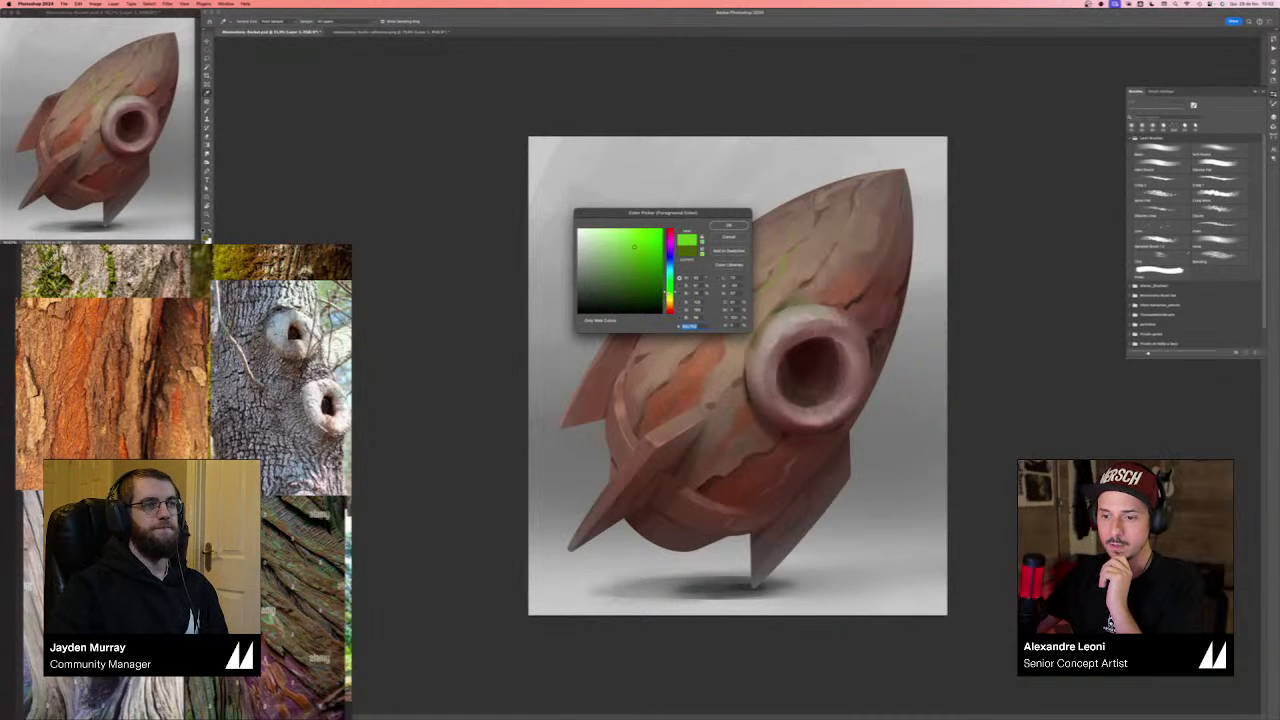
left_click_drag(634, 246, 628, 251)
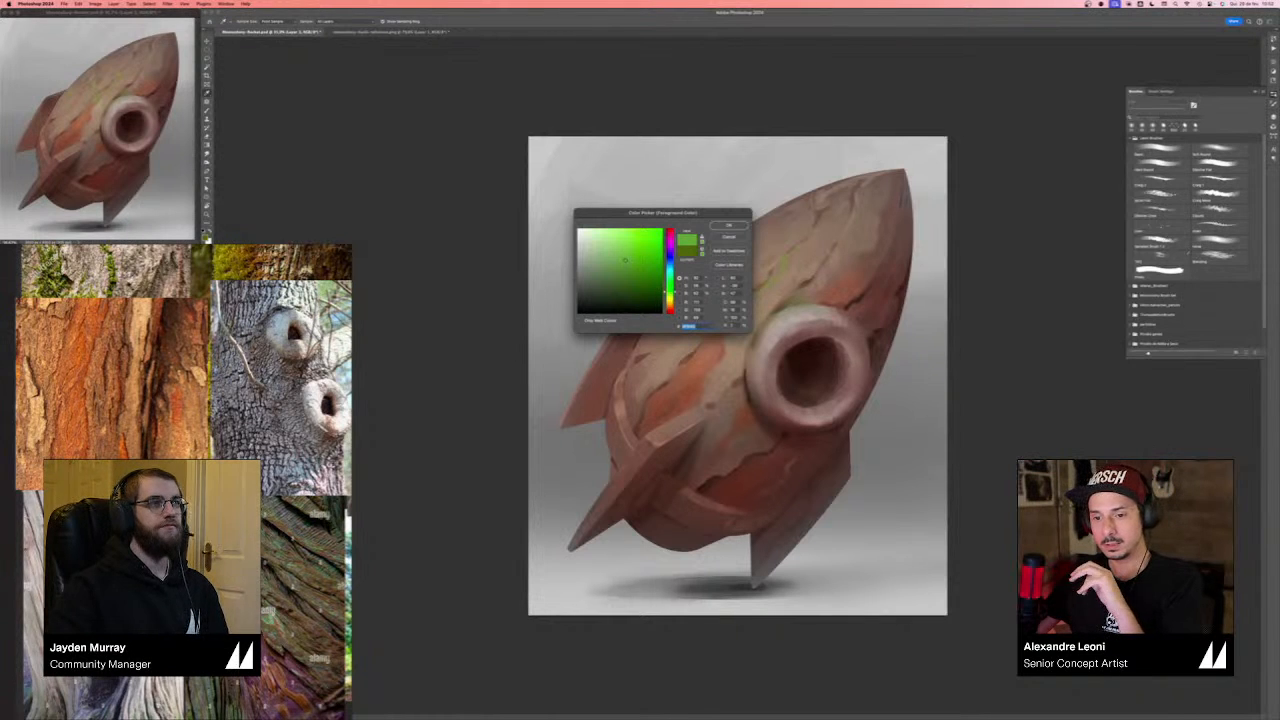
mouse_move(671, 285)
left_mouse_down()
mouse_move(630, 254)
mouse_move(671, 287)
left_mouse_up()
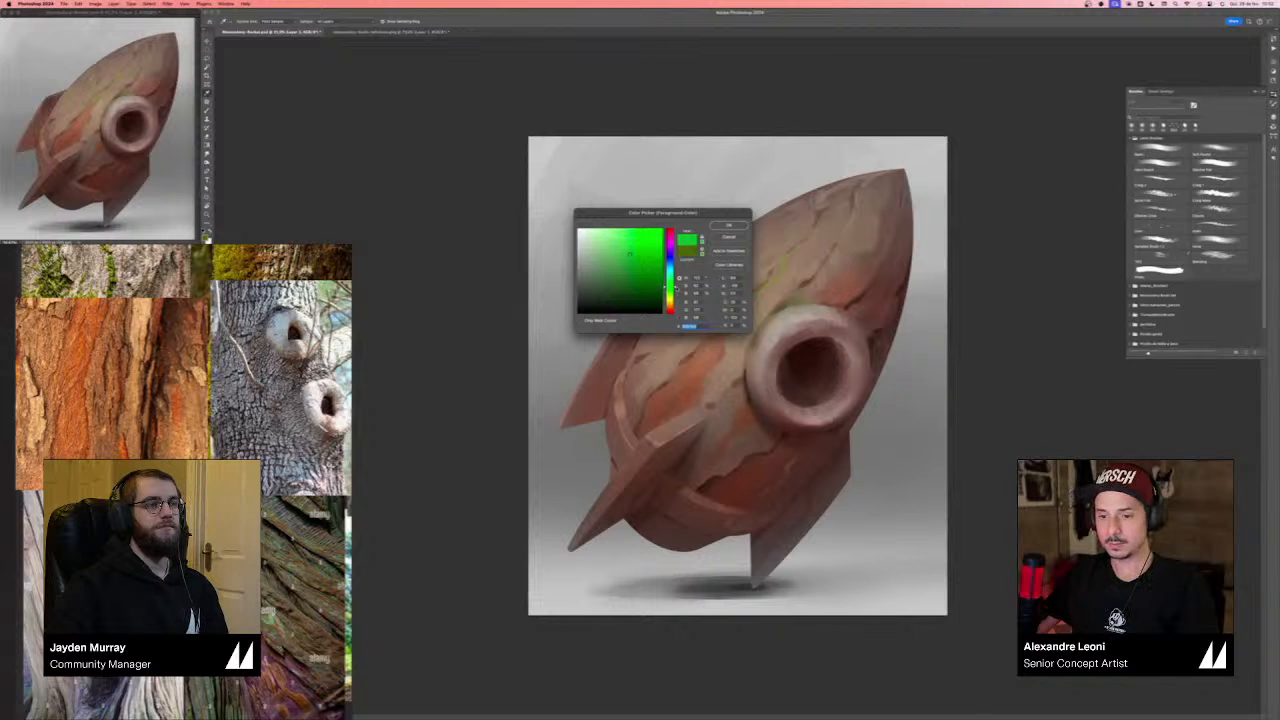
left_click(641, 243)
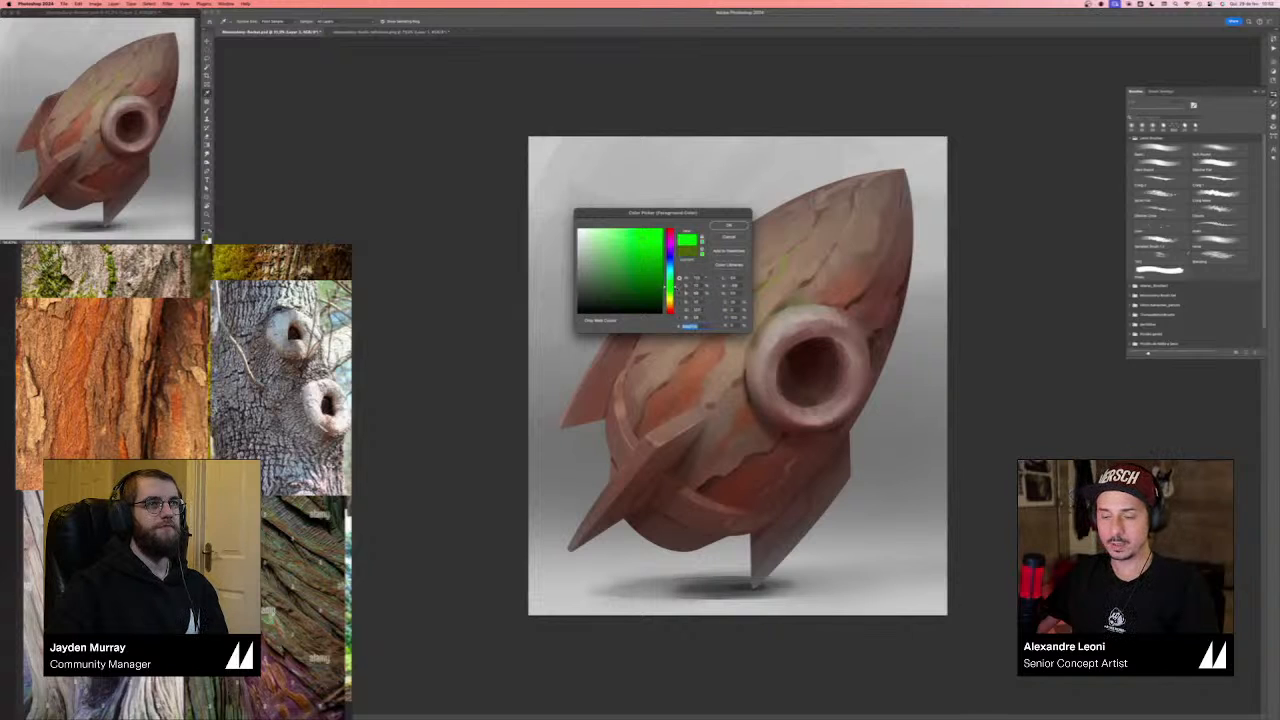
- Compare bright and darkened yellows and oranges in the colour picker and cancel the foreground colour change
left_click_drag(670, 287, 669, 297)
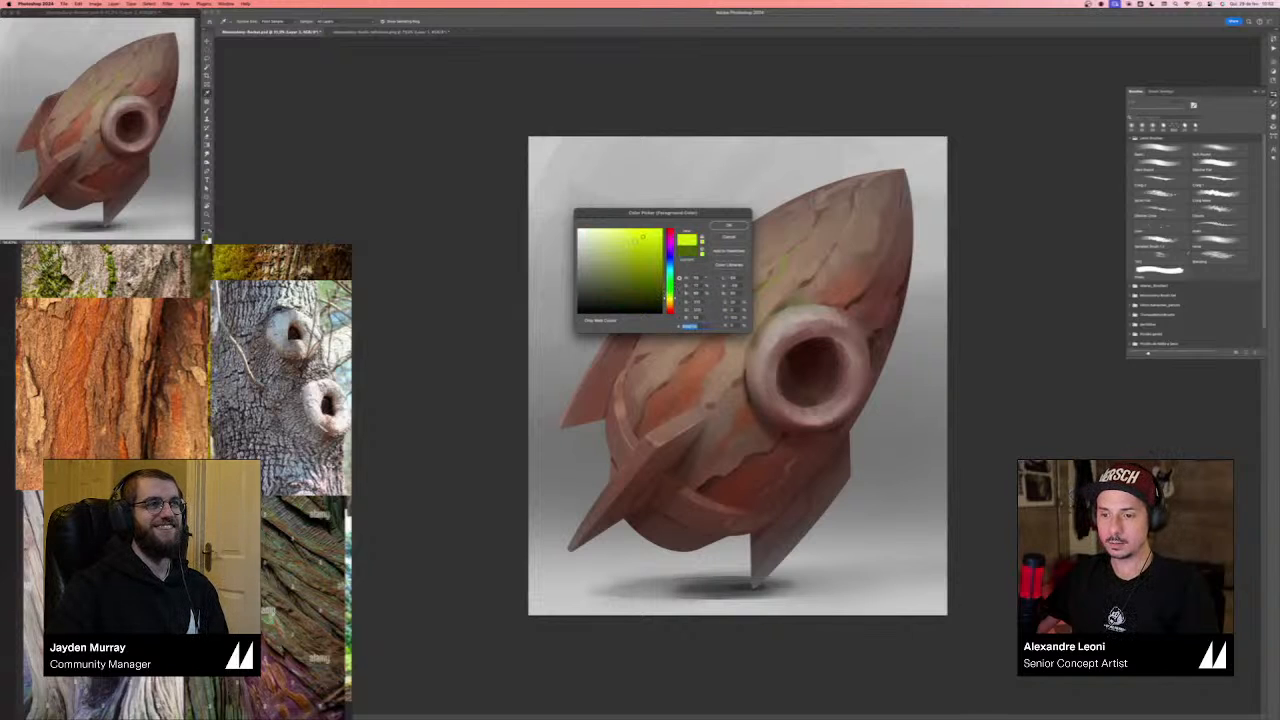
left_click_drag(670, 298, 670, 298)
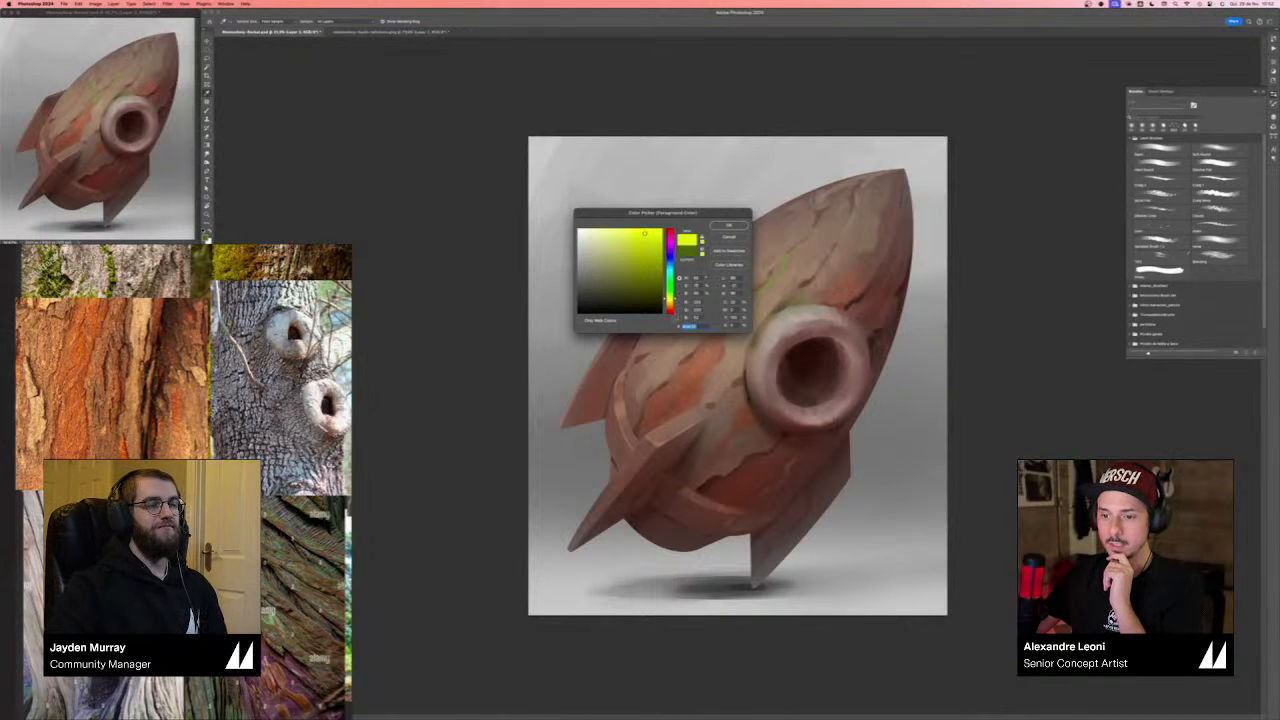
left_click(644, 235)
left_click_drag(644, 235, 644, 260)
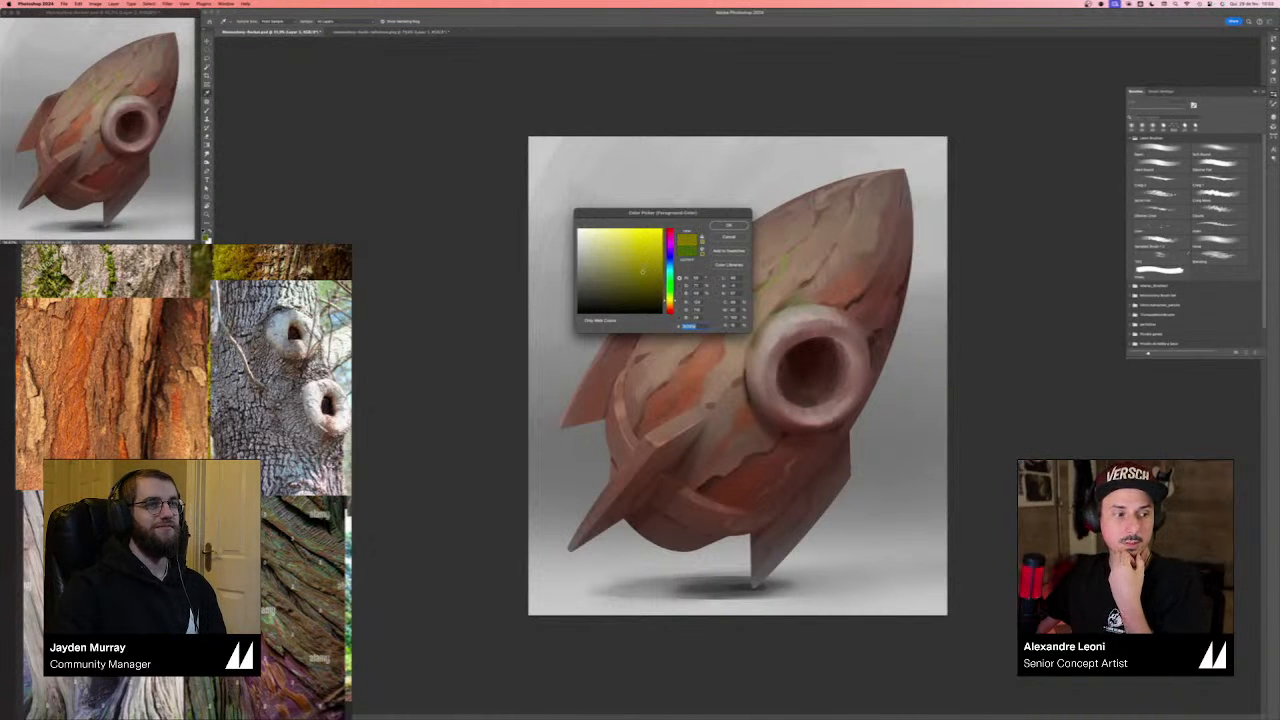
left_click(641, 236)
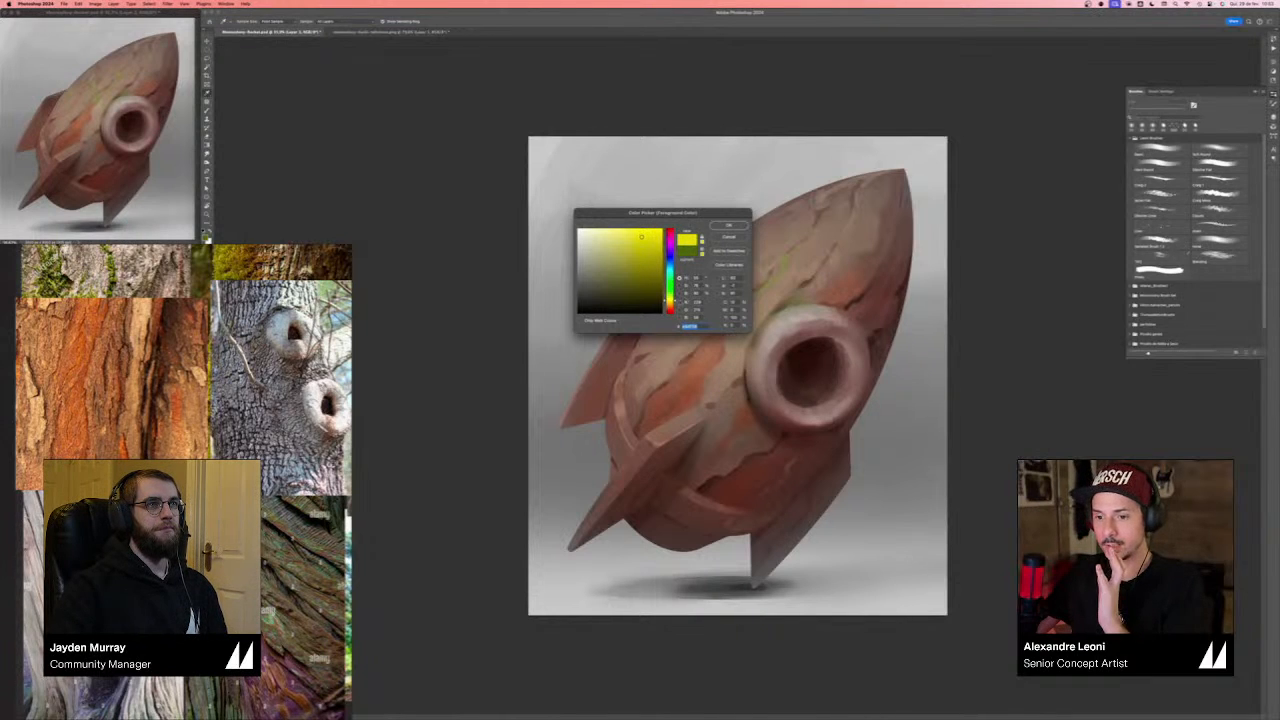
left_click_drag(675, 301, 676, 309)
left_click_drag(641, 236, 645, 263)
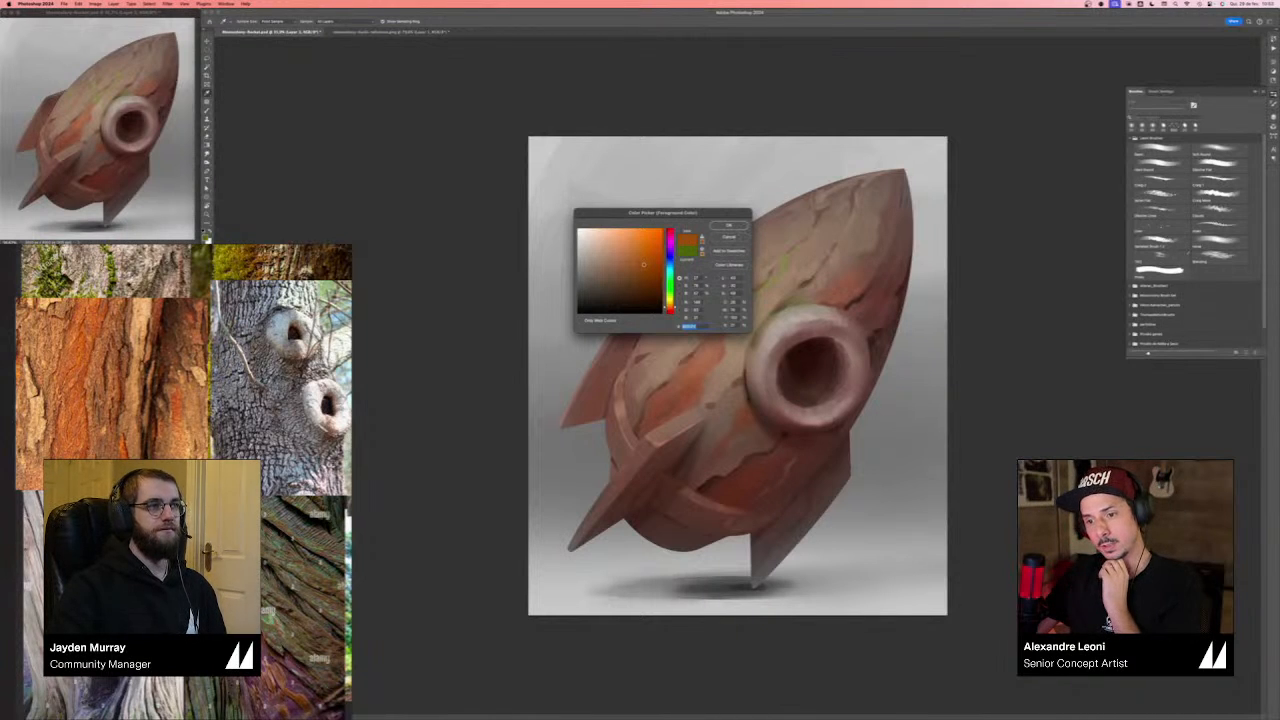
left_click(648, 241)
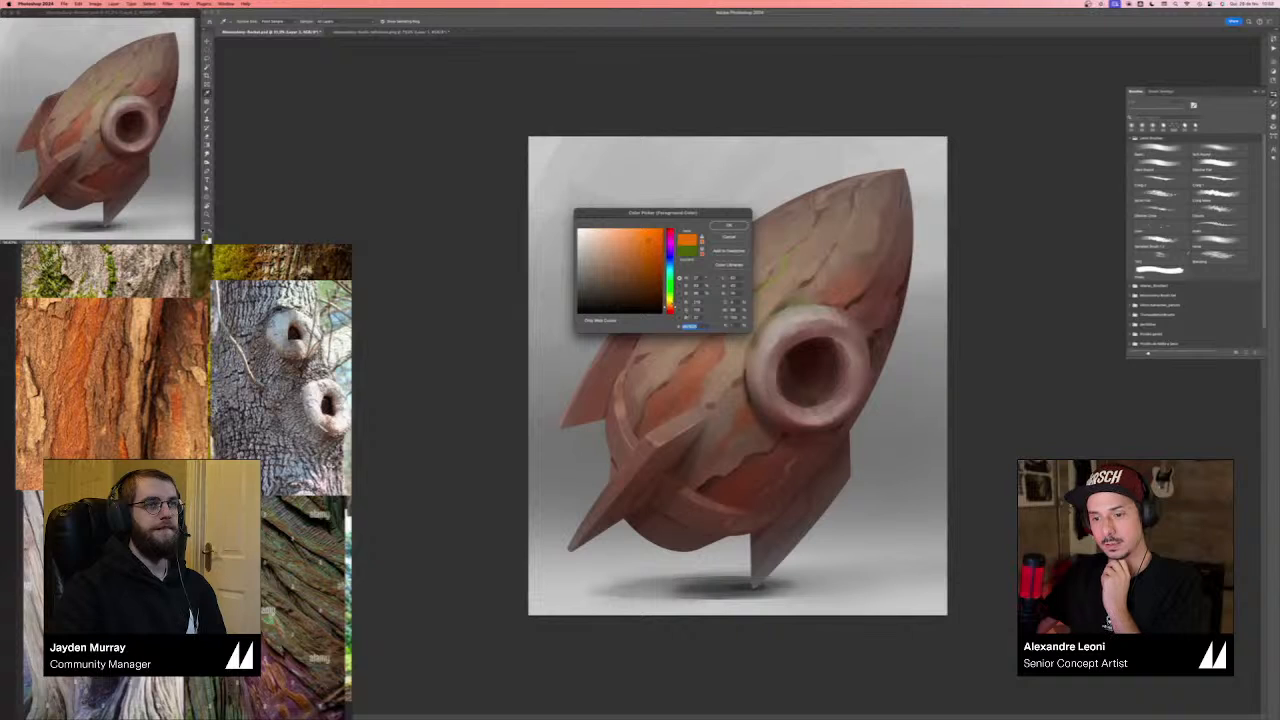
left_click(670, 302)
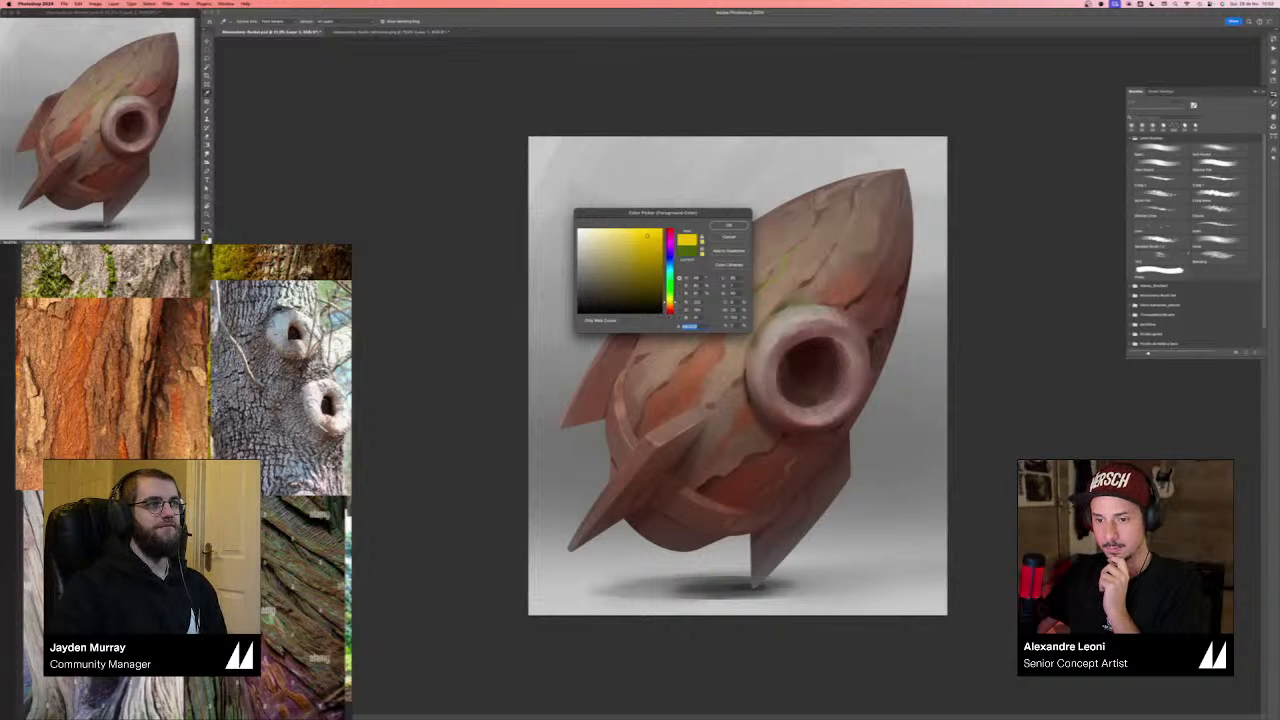
left_click_drag(648, 236, 649, 263)
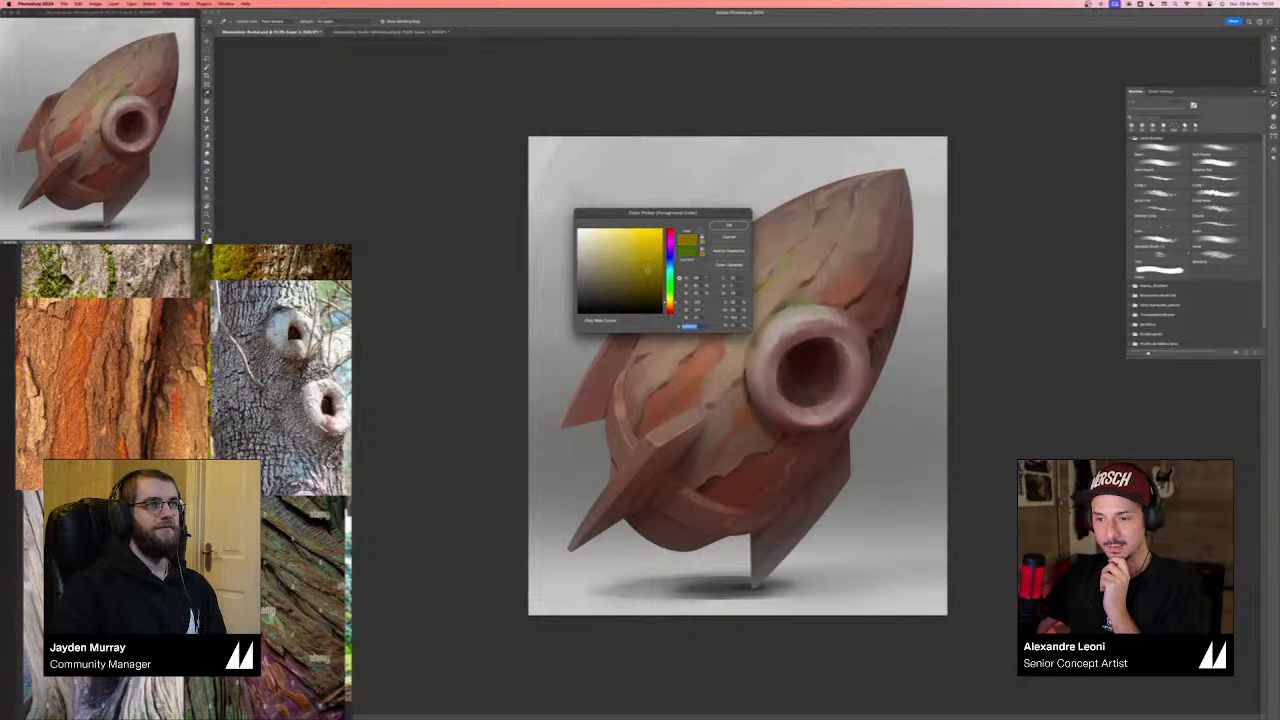
left_click(729, 236)
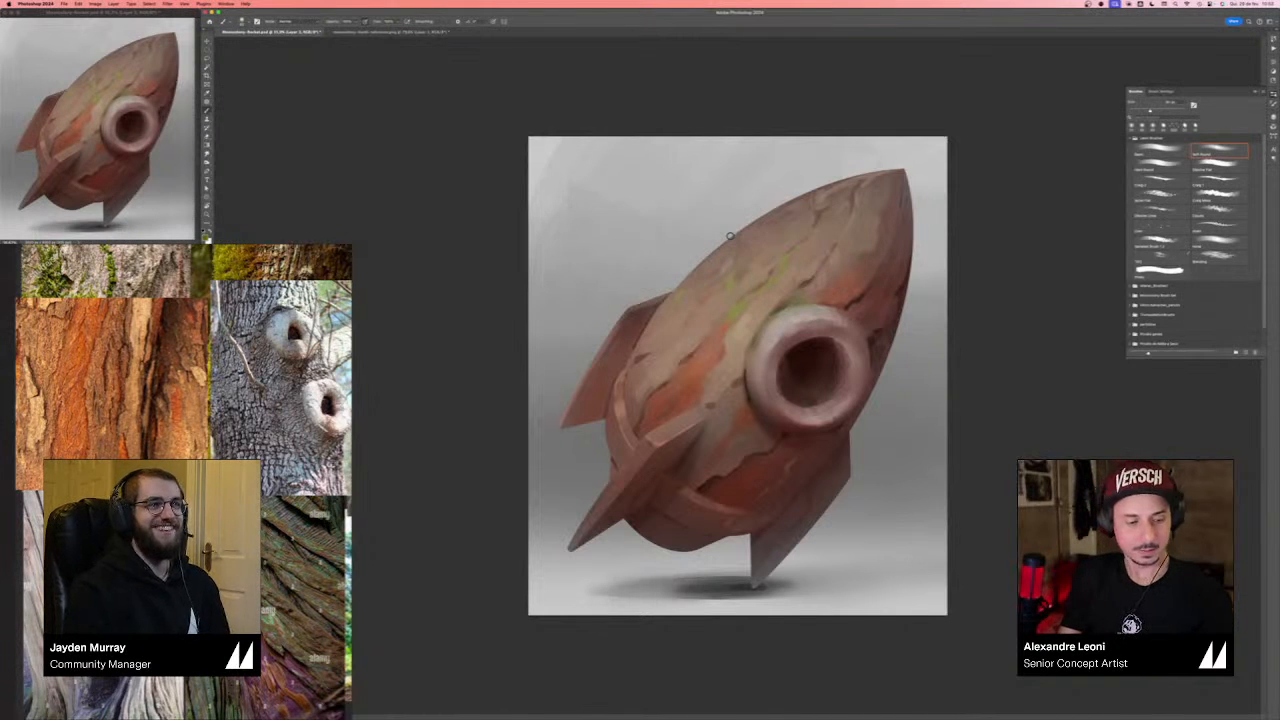
- Choose a smaller textured brush and compare the rocket in mirrored and normal canvas orientation
left_click(1165, 195)
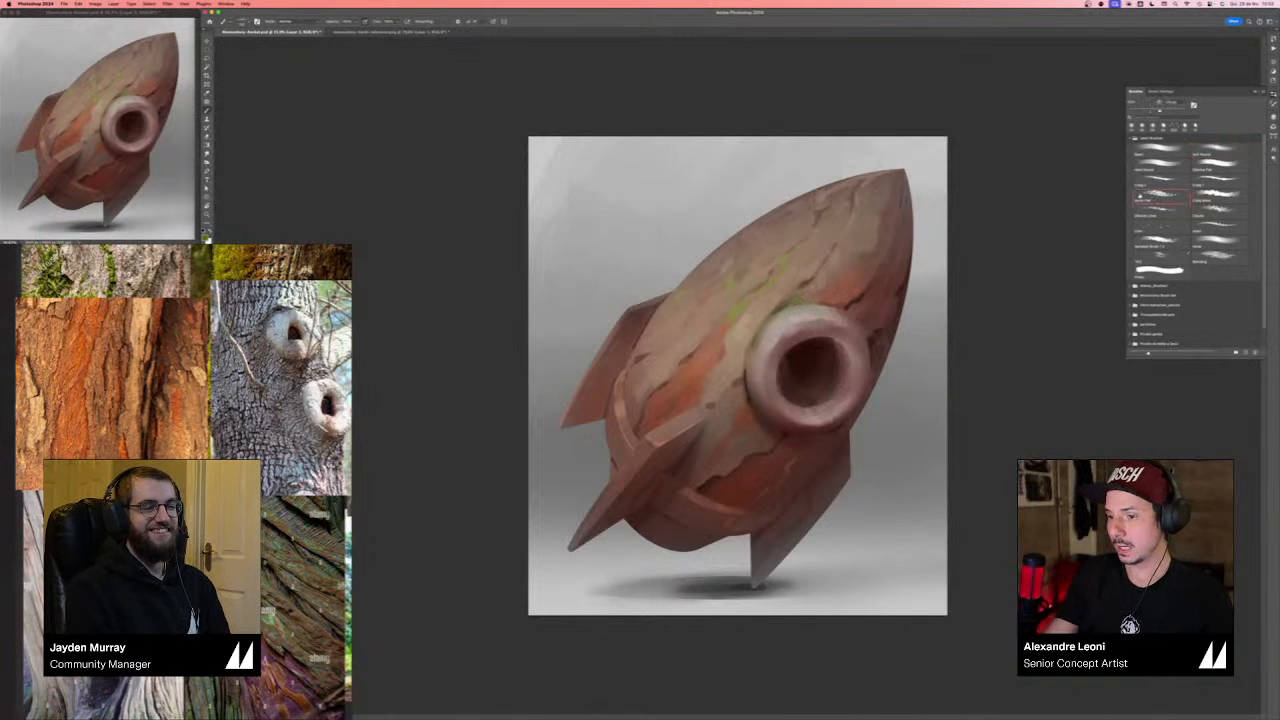
key("v")
key("b")
key("[")
key("[")
key("[")
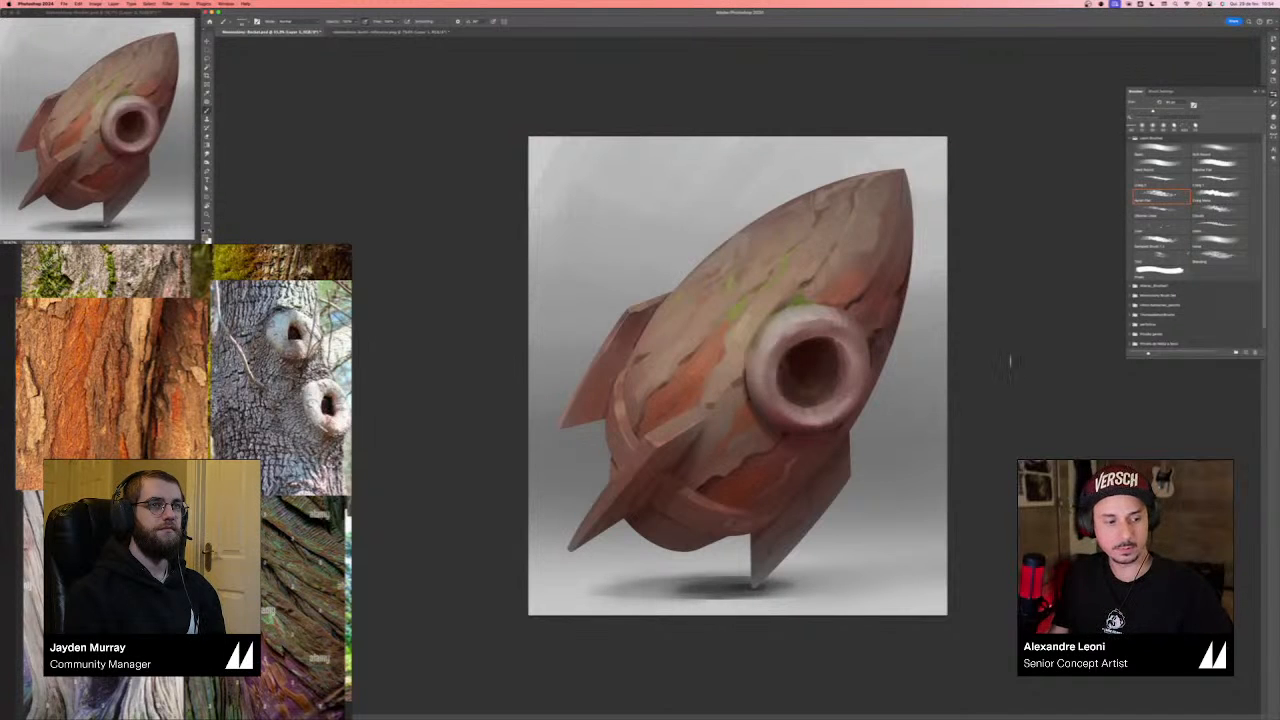
key("super+shift+h")
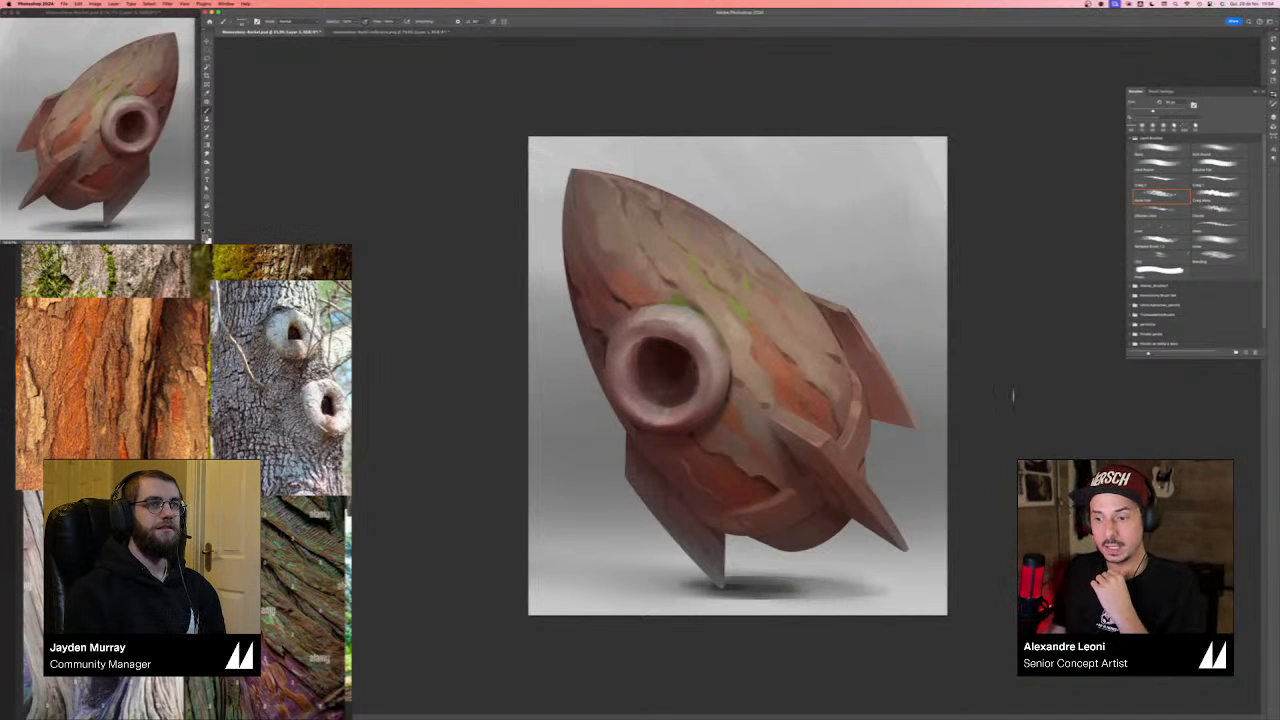
key("super+shift+h")
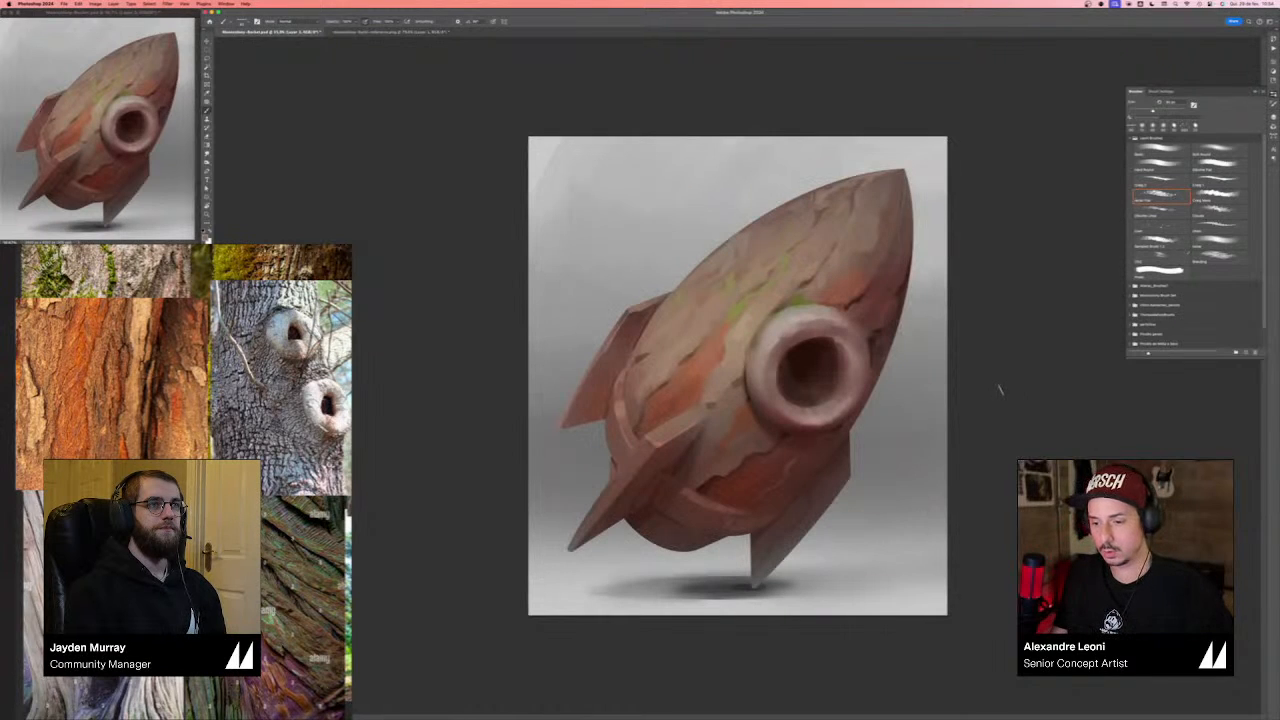
- Outline the front lower fin with a freehand selection, shade it with enlarged textured and soft round brushes, and clear the selection
key("l")
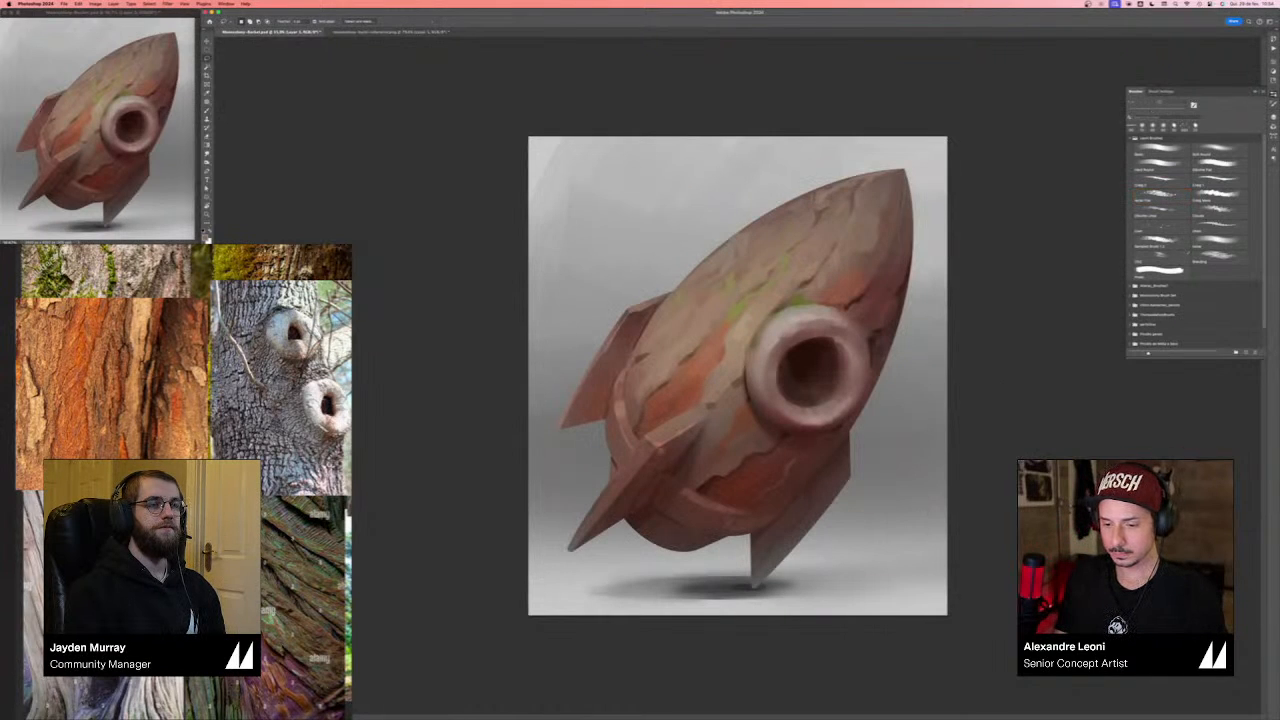
mouse_move(705, 428)
left_mouse_down()
mouse_move(666, 520)
mouse_move(578, 578)
mouse_move(568, 556)
left_mouse_up()
key("b")
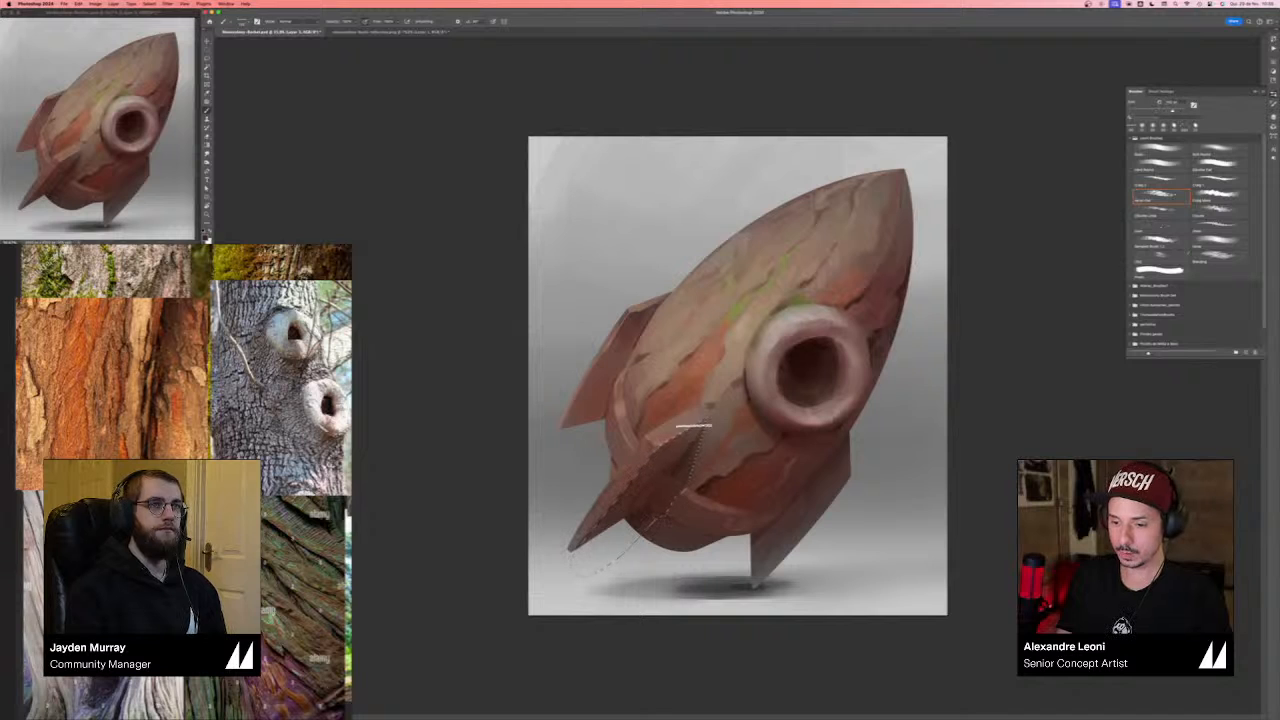
key("]")
key("]")
key("]")
key("]")
mouse_move(694, 426)
left_mouse_down()
mouse_move(657, 443)
mouse_move(577, 651)
left_mouse_up()
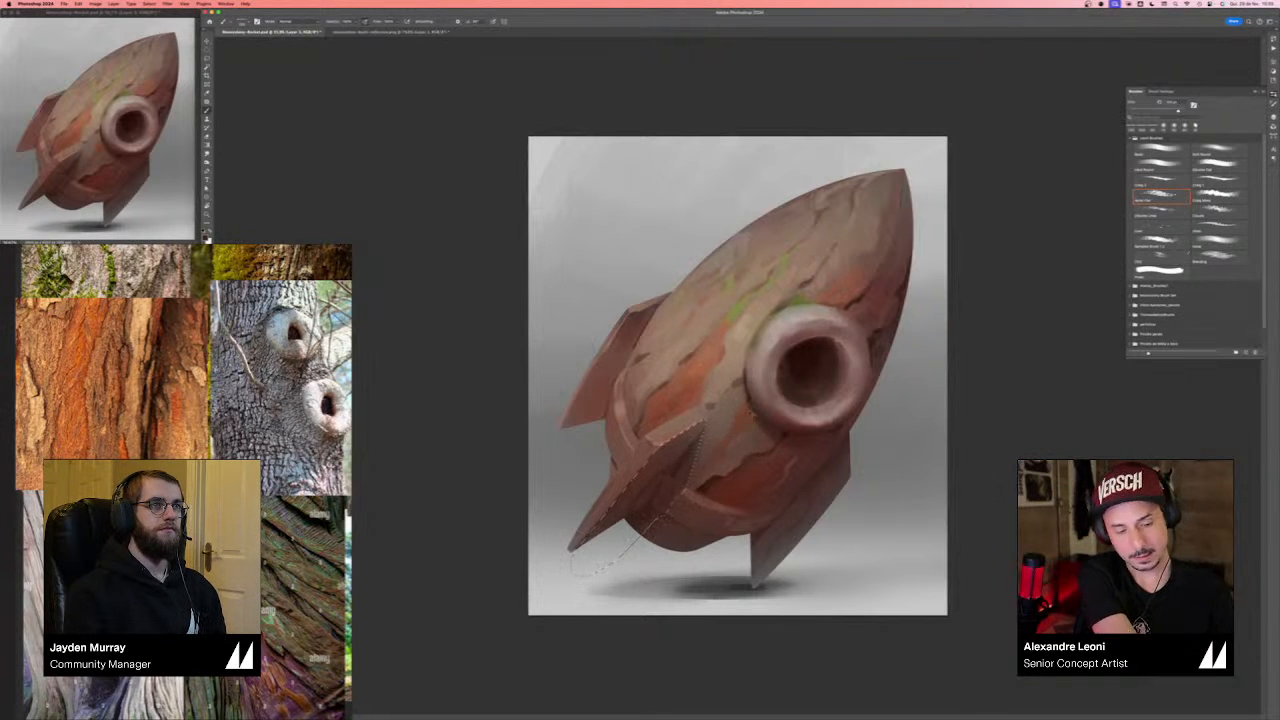
left_click(1210, 152)
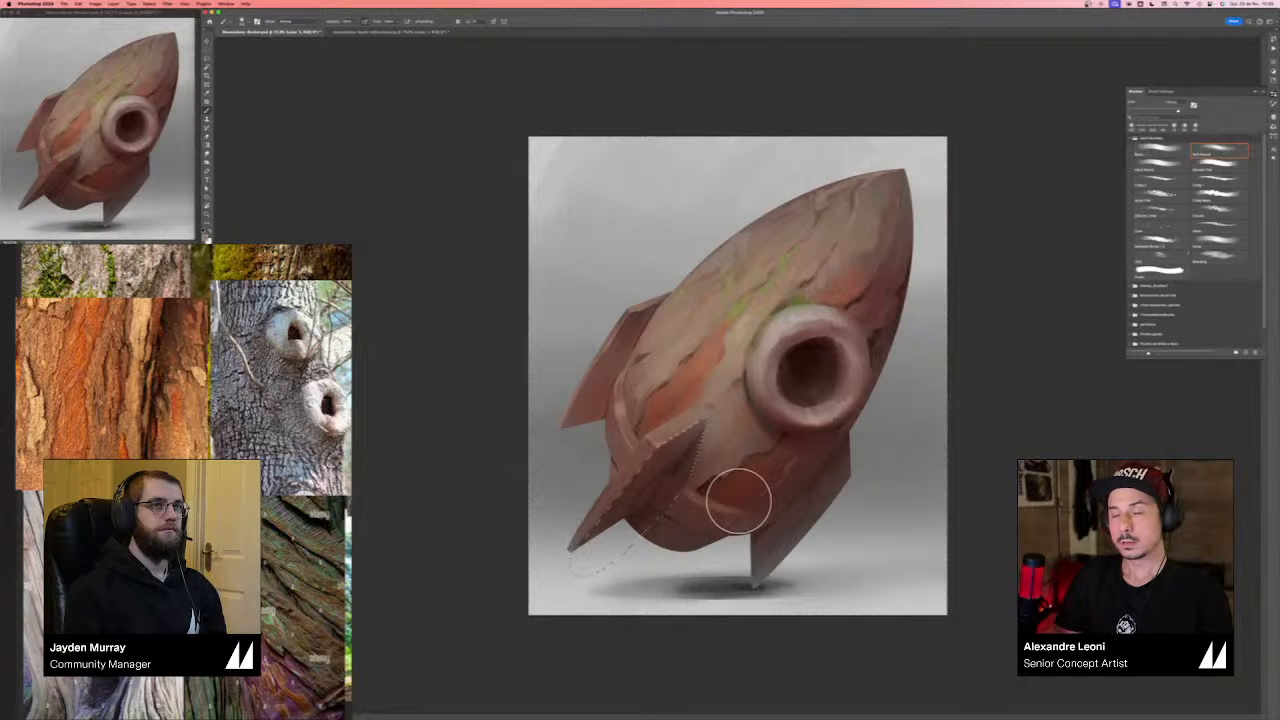
key("super+d")
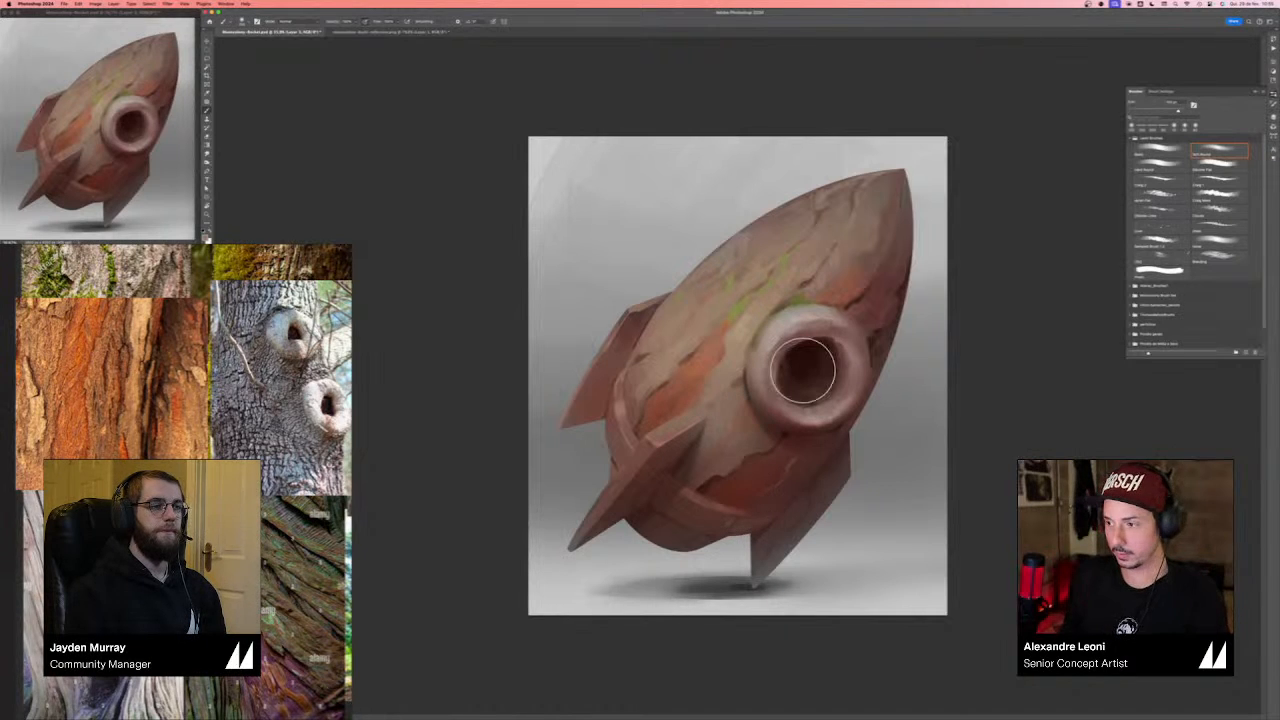
- Mirror the canvas and choose a more saturated, slightly orange red as the foreground colour
left_click(1160, 196)
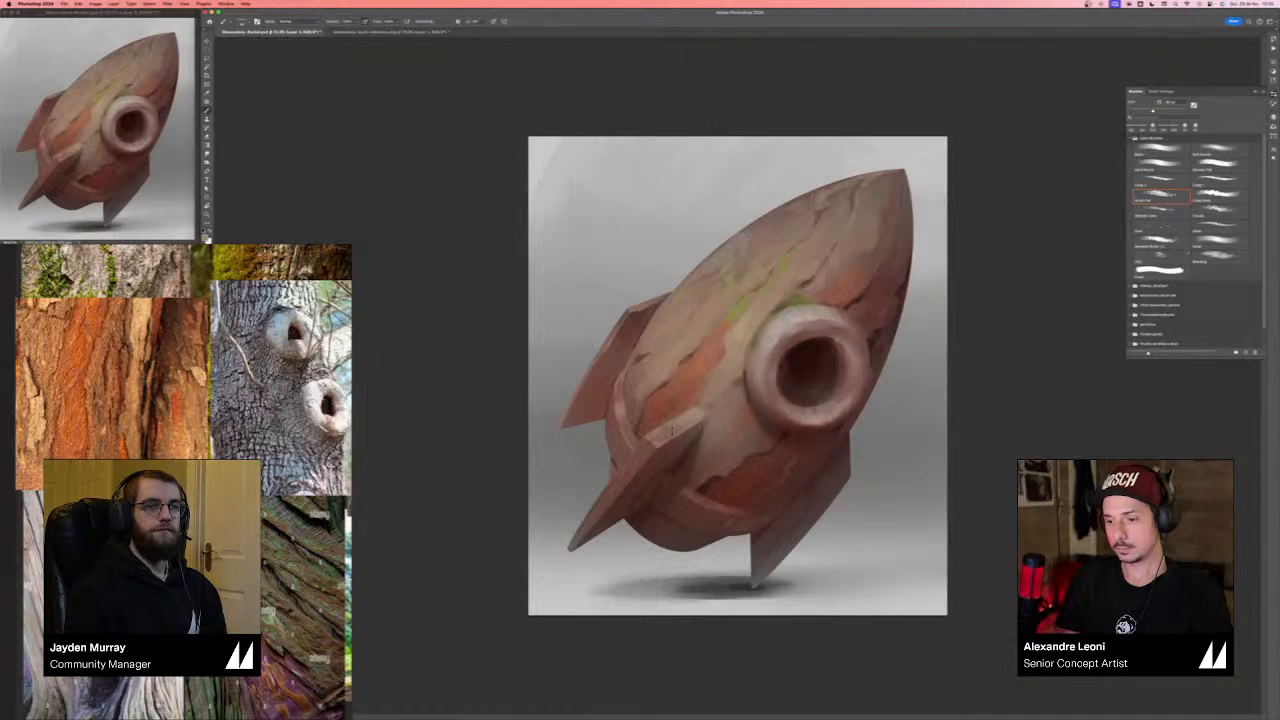
key("ctrl+shift+h")
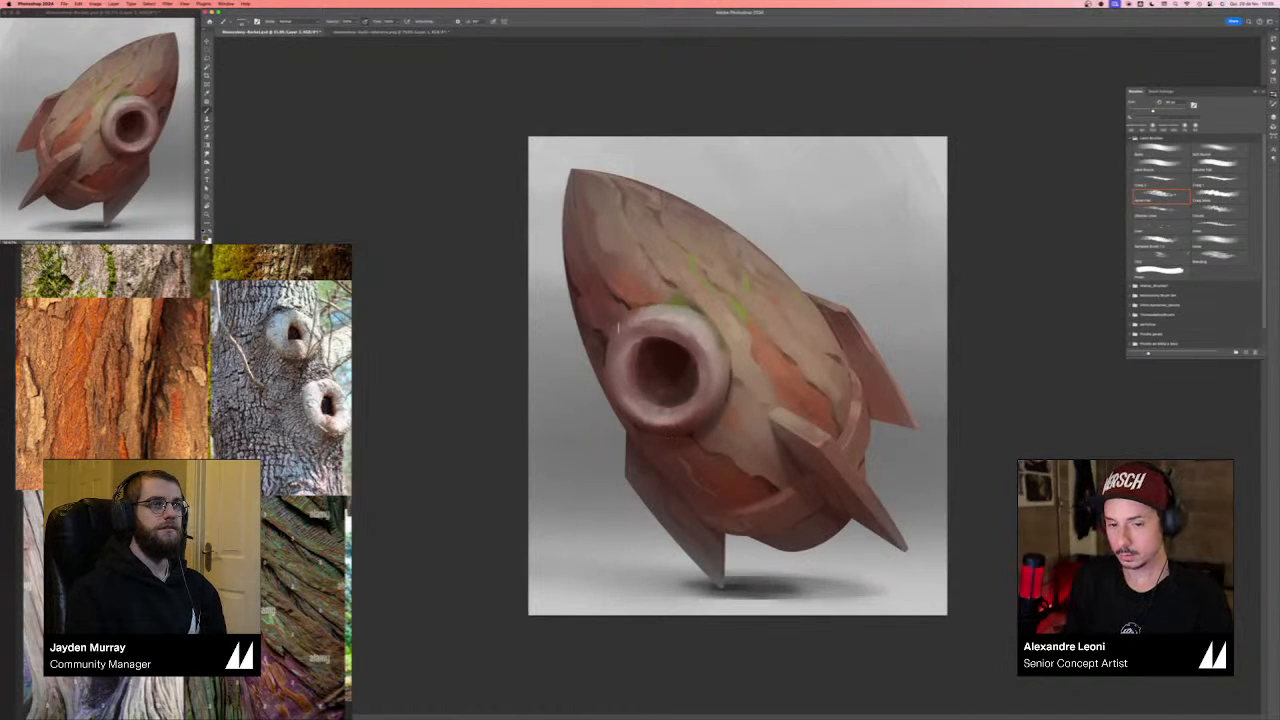
key("n")
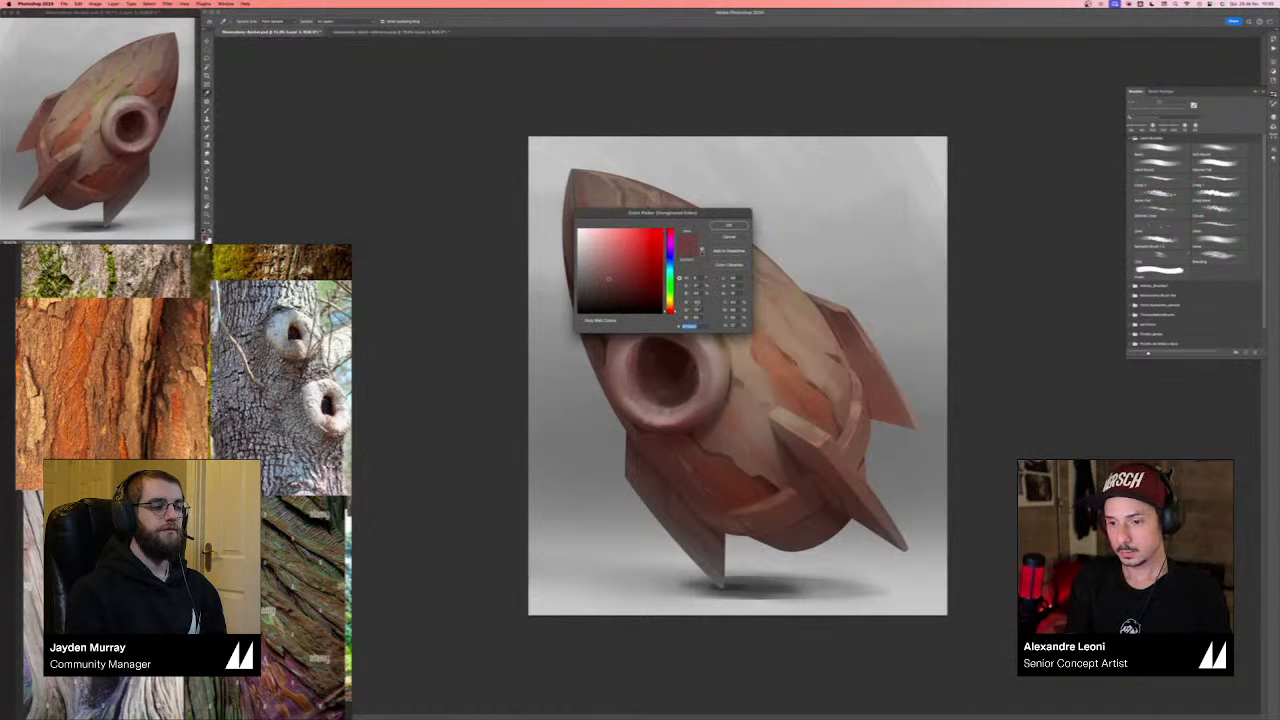
left_click(633, 262)
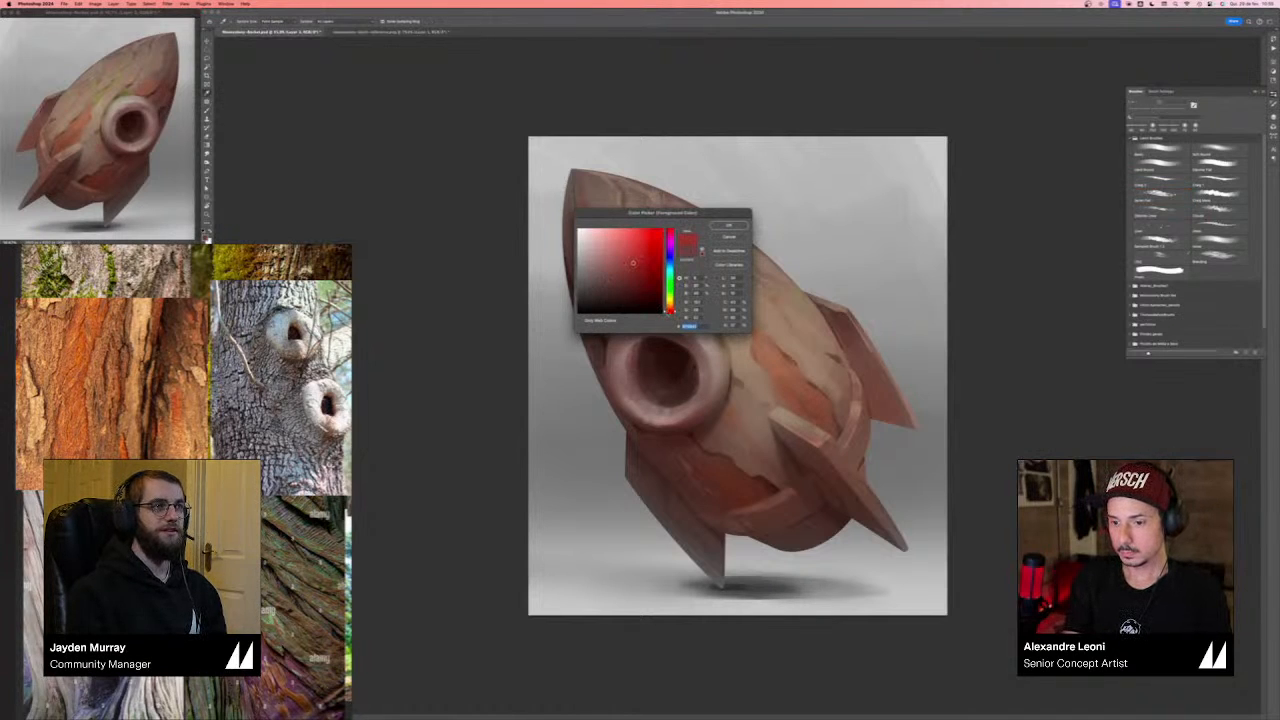
left_click_drag(671, 312, 671, 309)
key("Return")
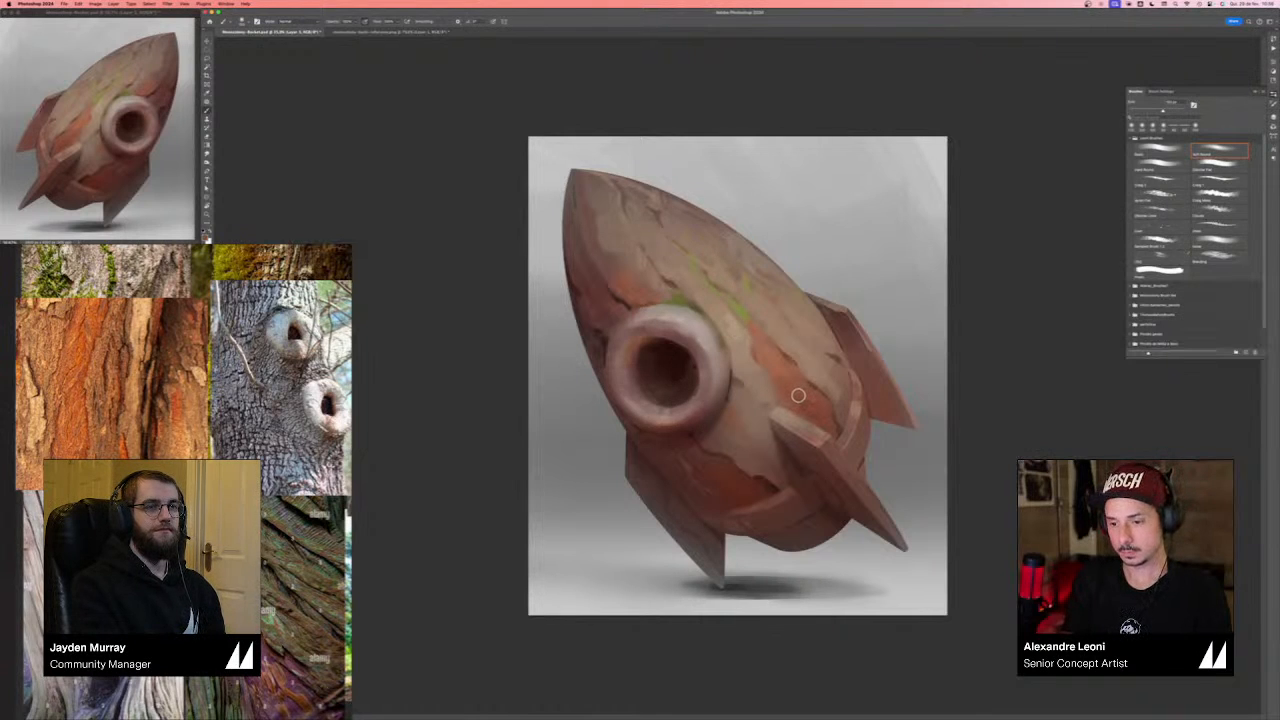
- Paint small dark pits and light nicks on the window ring with the basic brush and mirror the canvas back
left_click(1160, 150)
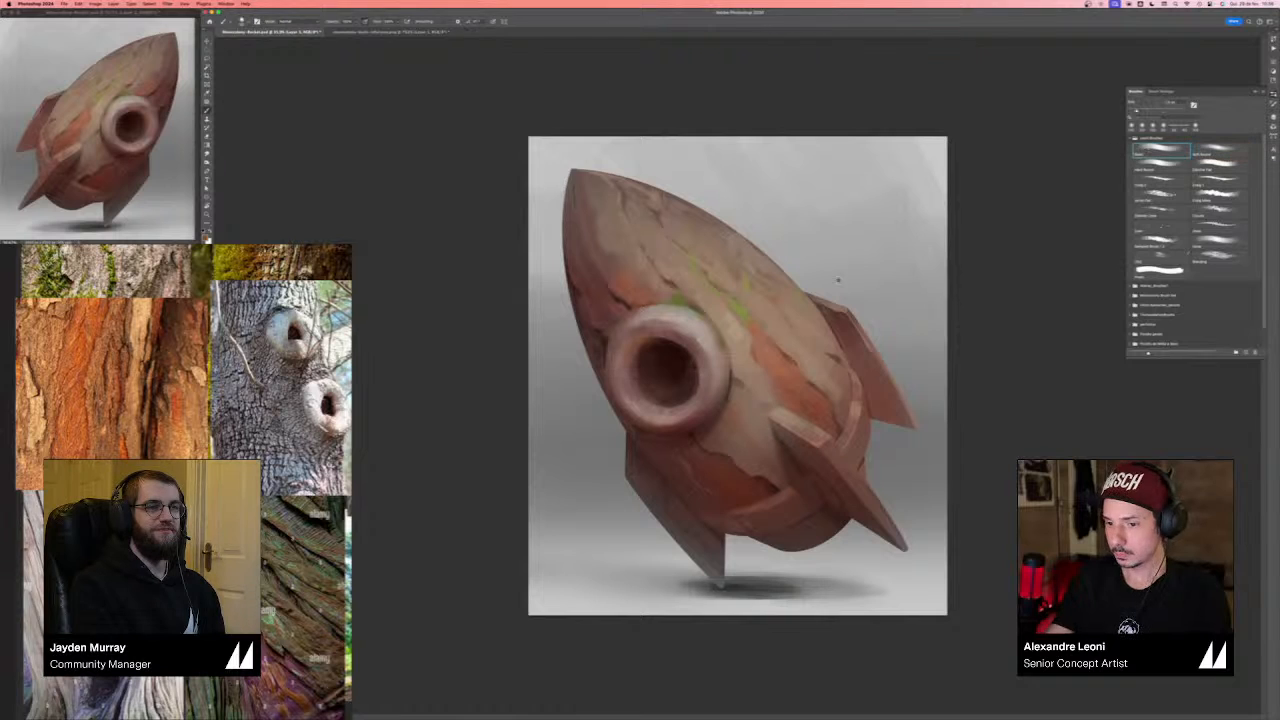
scroll(837, 280, "up", 3)
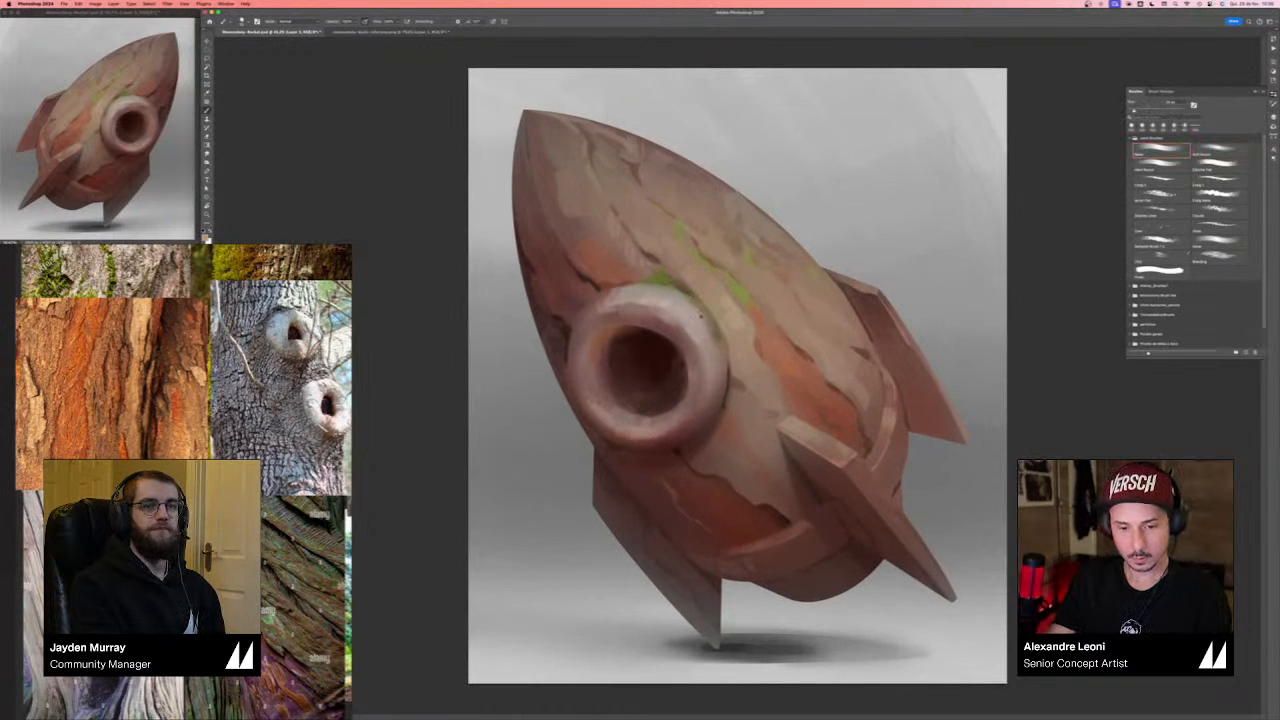
key("h")
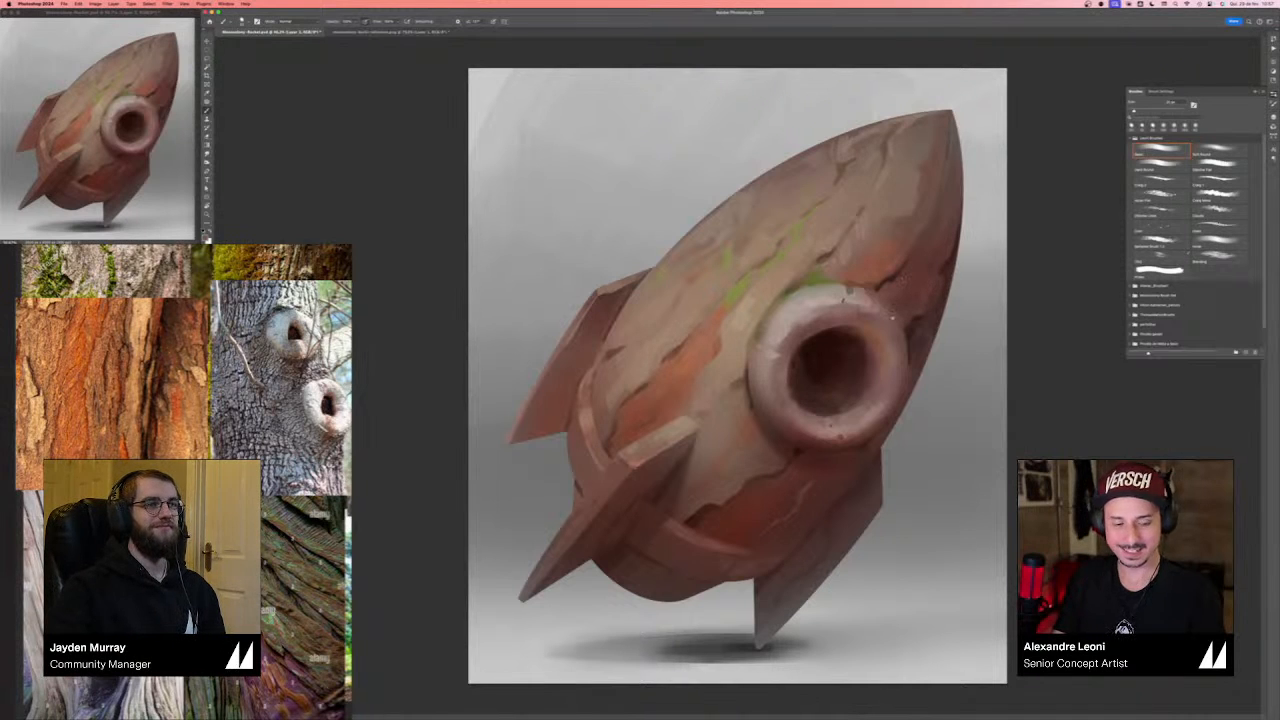
- Paint bark-like wrinkles on the window ring's right side using a freehand selection and a smaller soft round brush
key("l")
key("b")
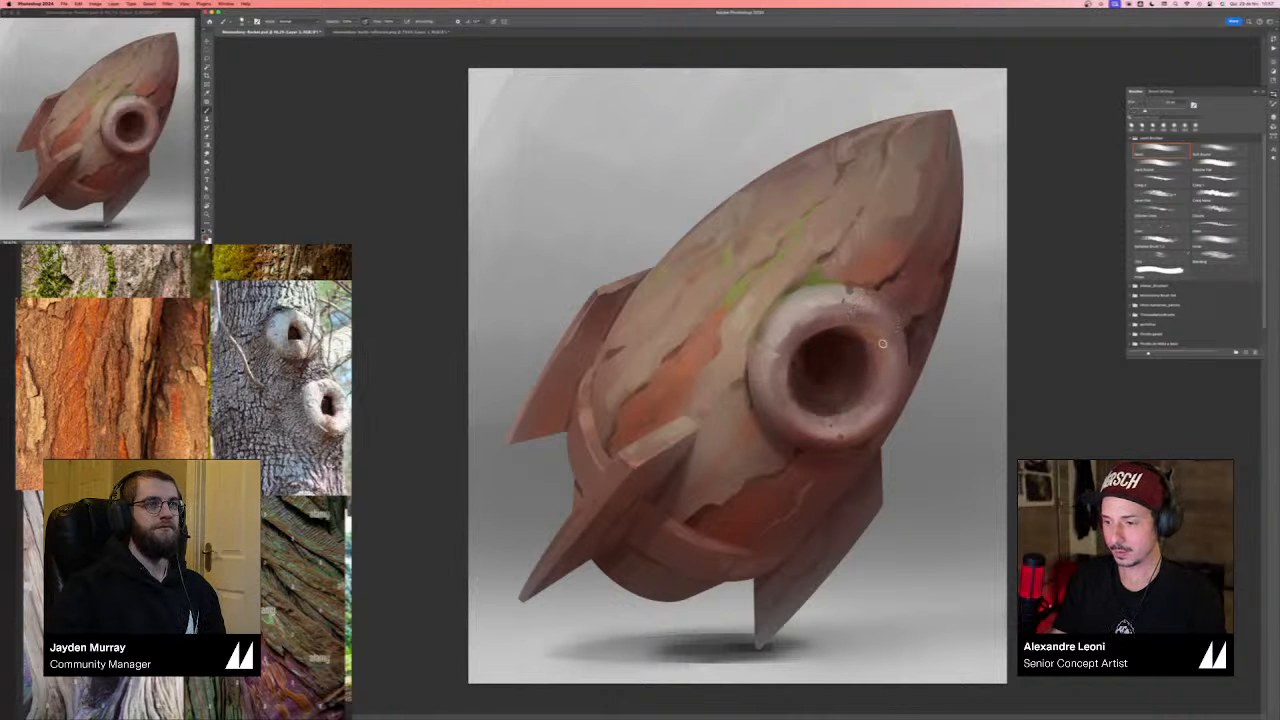
left_click(1218, 150)
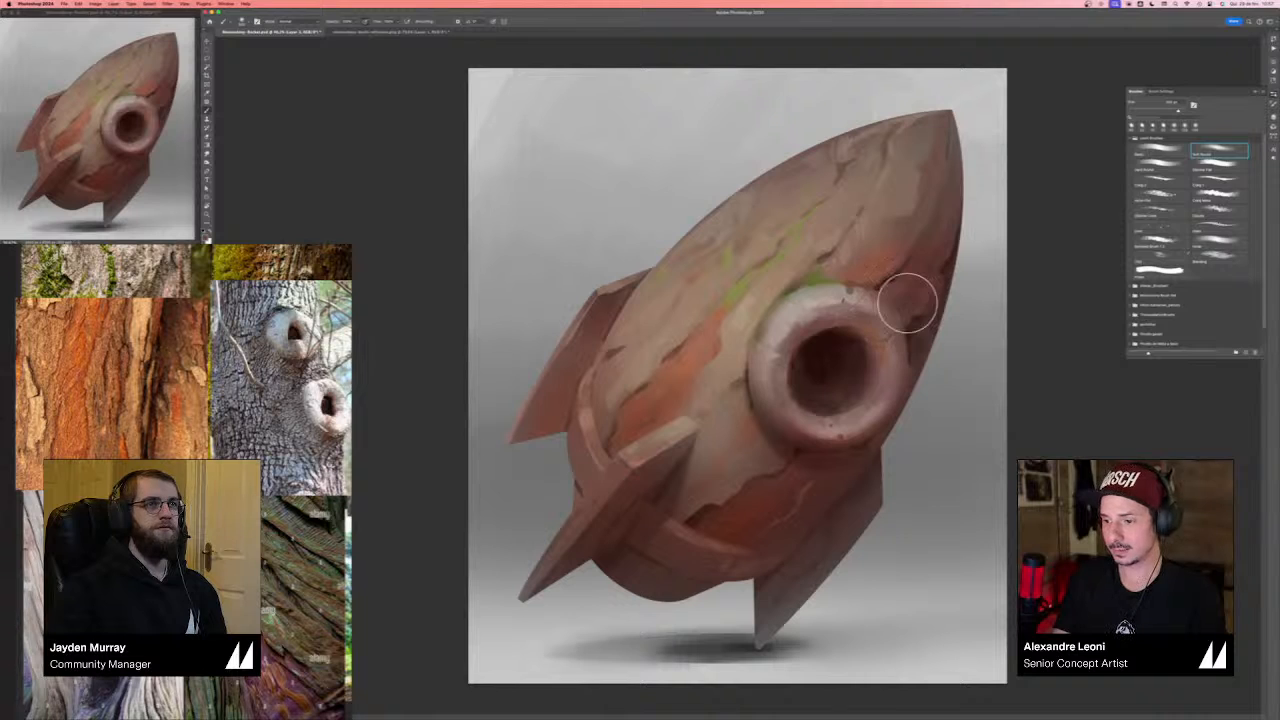
key("bracketleft")
key("bracketleft")
key("bracketleft")
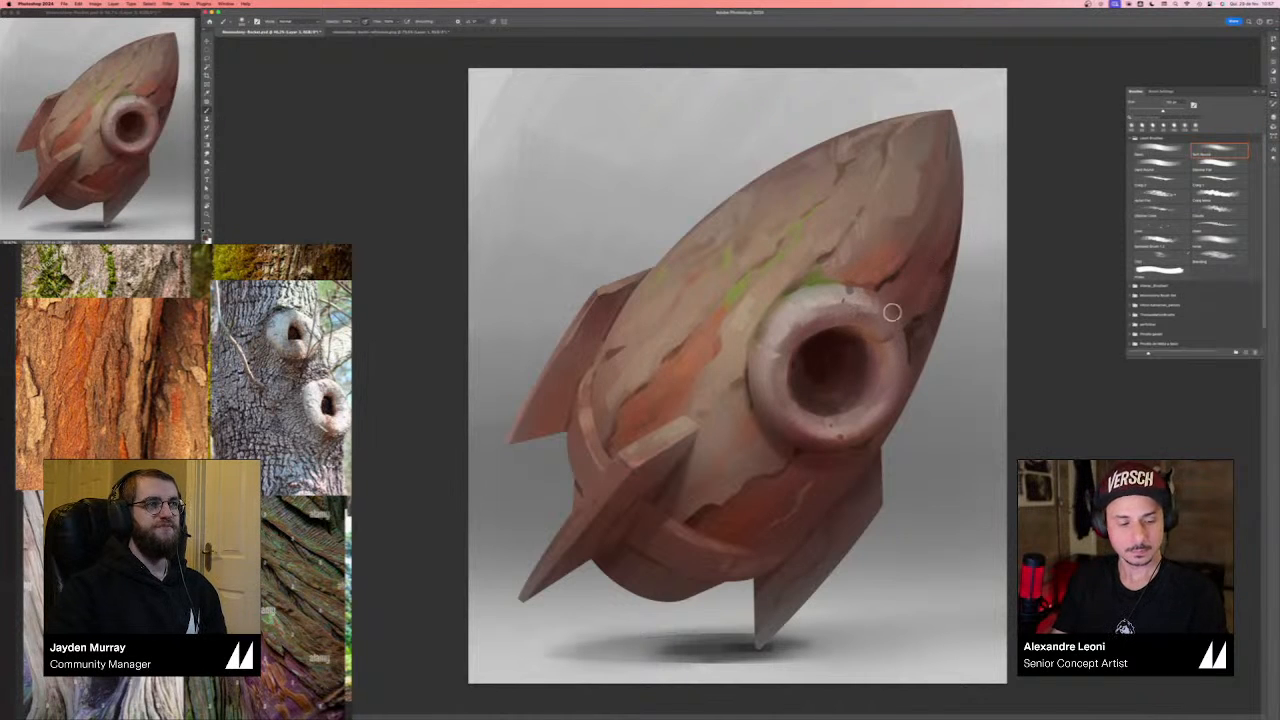
key("l")
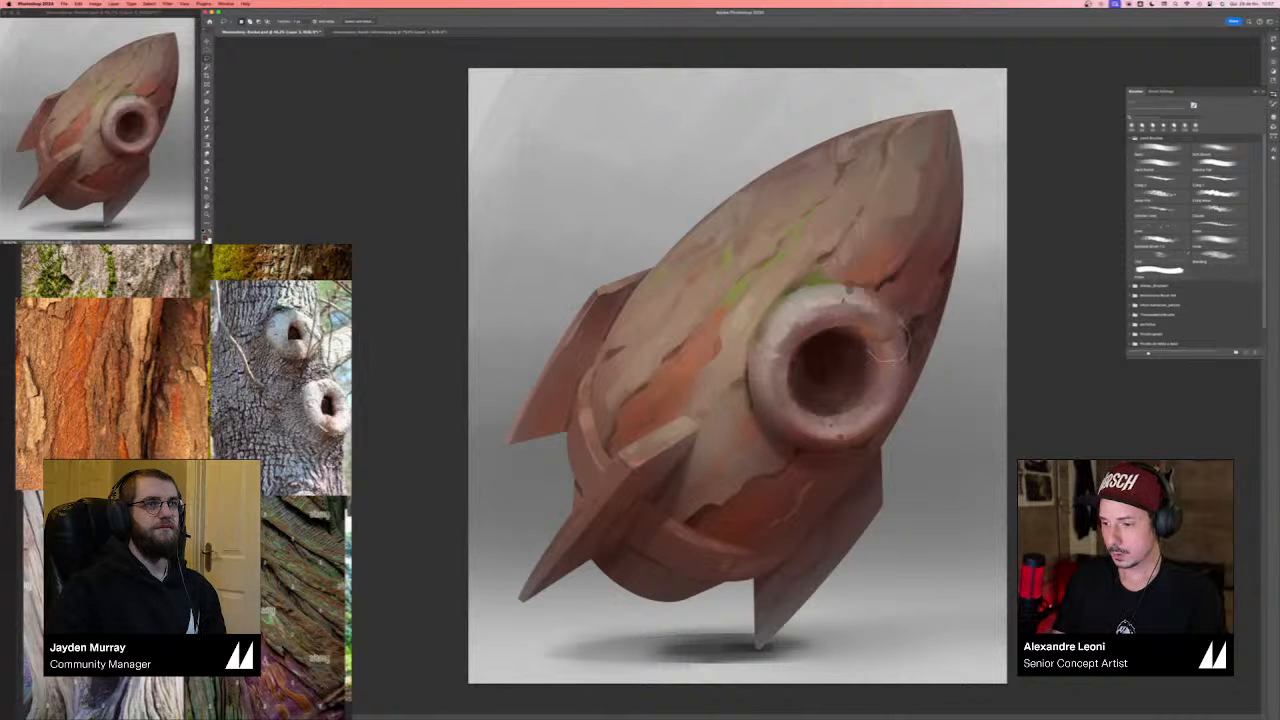
key("b")
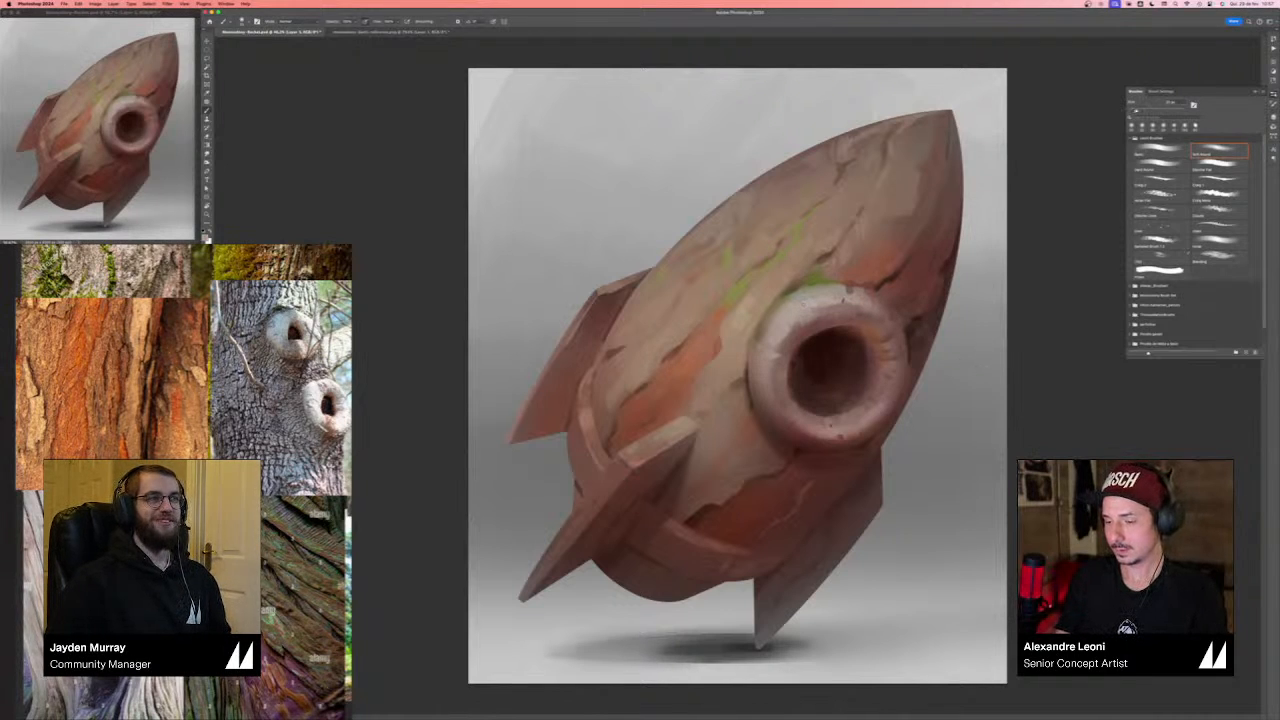
- Touch up the window ring's upper rim with the basic brush on the mirrored canvas and restore the normal orientation
left_click(1160, 150)
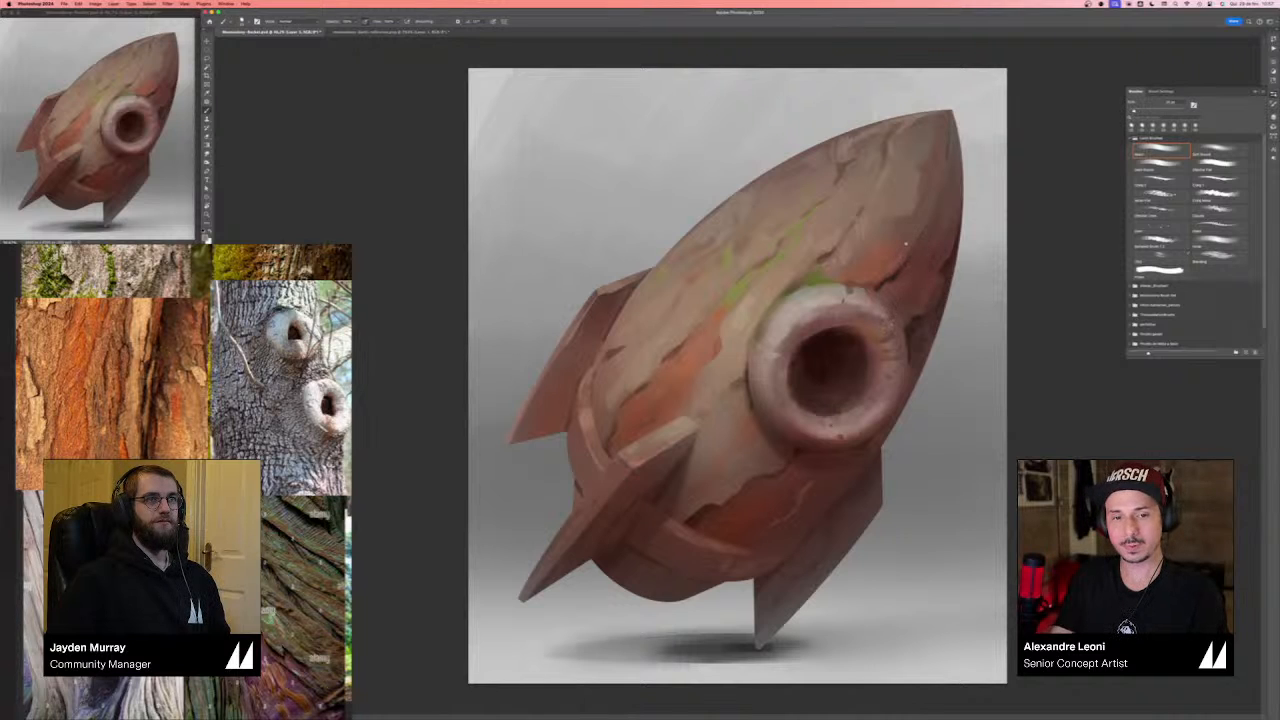
key("super+shift+h")
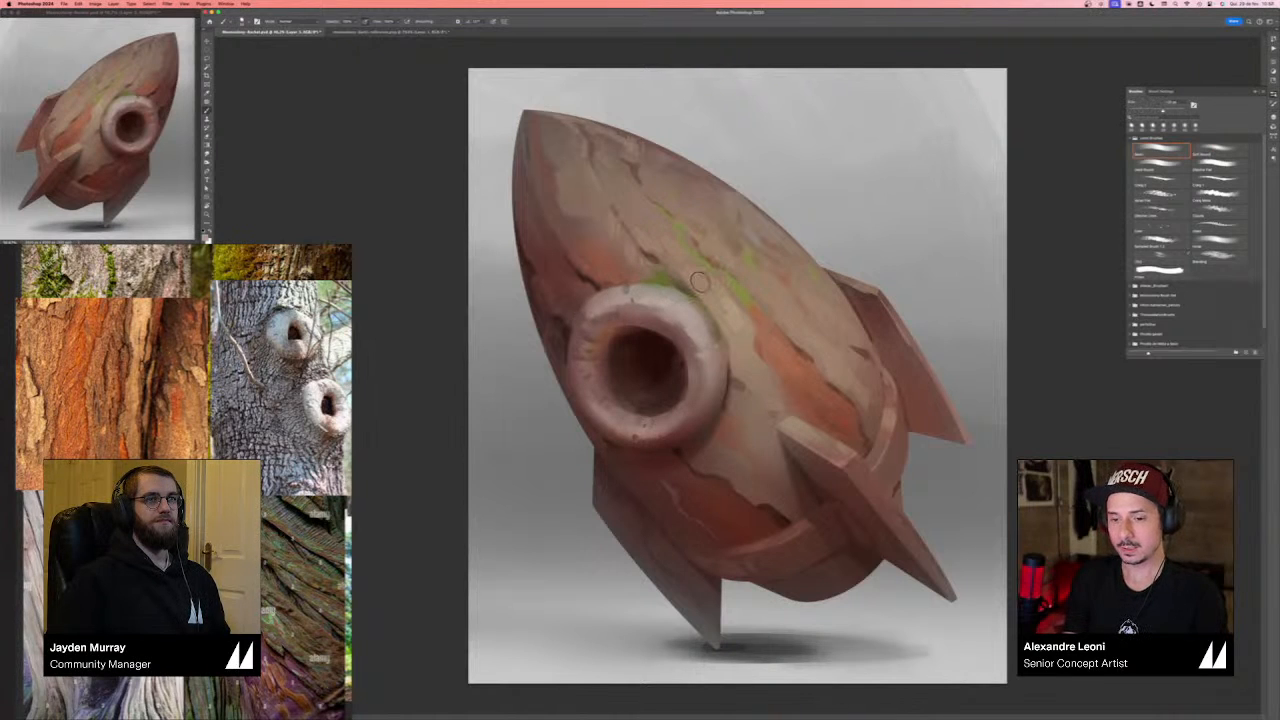
left_click_drag(620, 298, 585, 334)
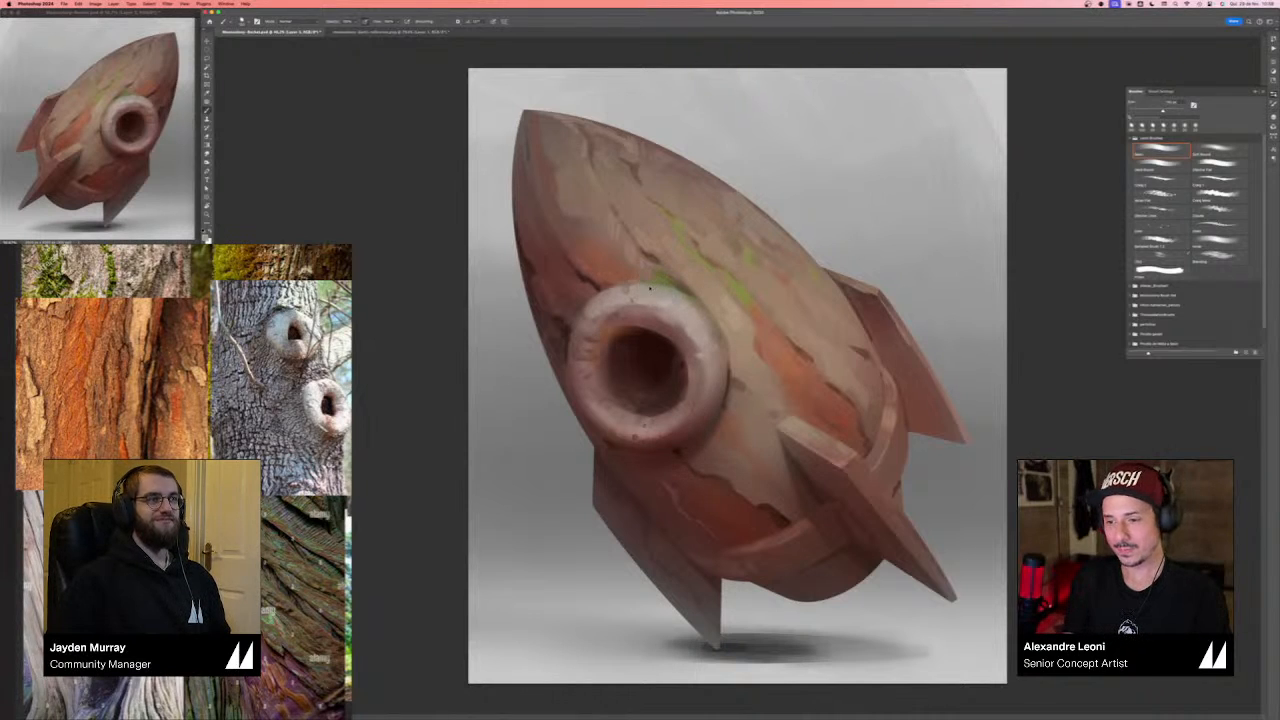
key("super+f")
key("Escape")
key("super+shift+f")
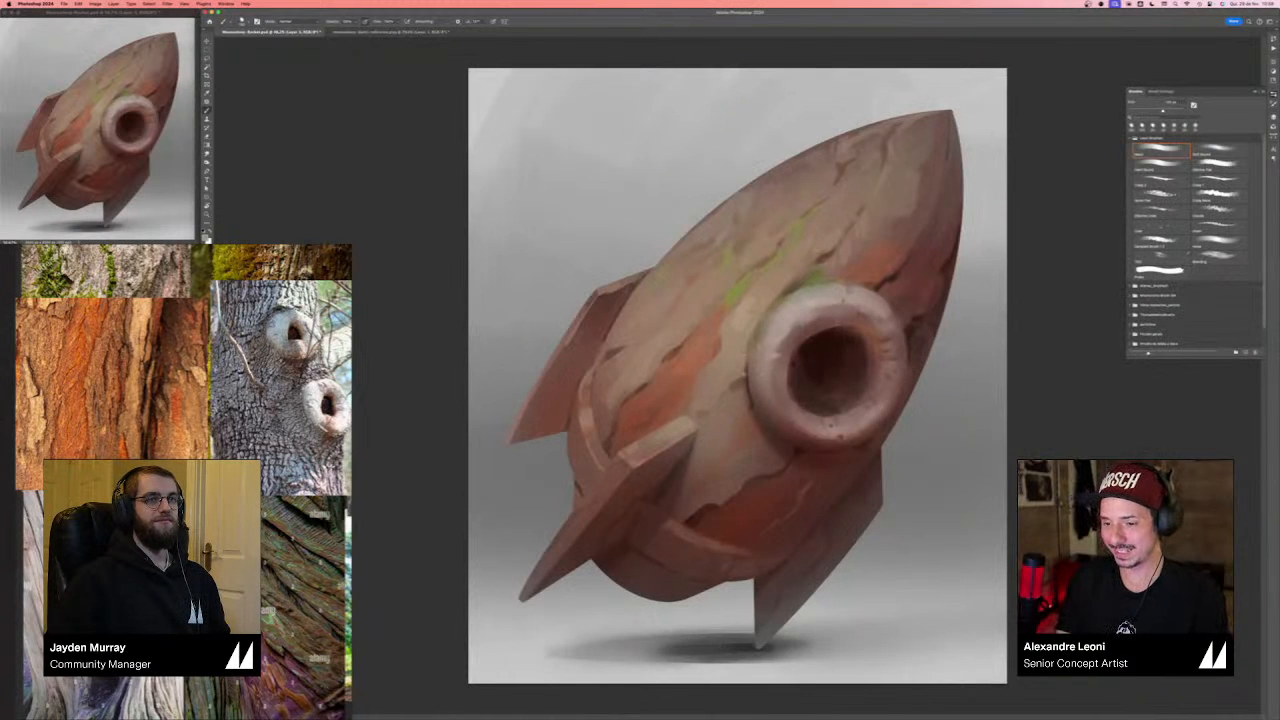
- Sample a colour at the window ring's edge and paint chipped bark edges above the ring with a much smaller basic brush
left_click(753, 351, "alt")
key("bracketleft")
key("bracketleft")
key("bracketleft")
key("bracketleft")
key("bracketleft")
key("bracketleft")
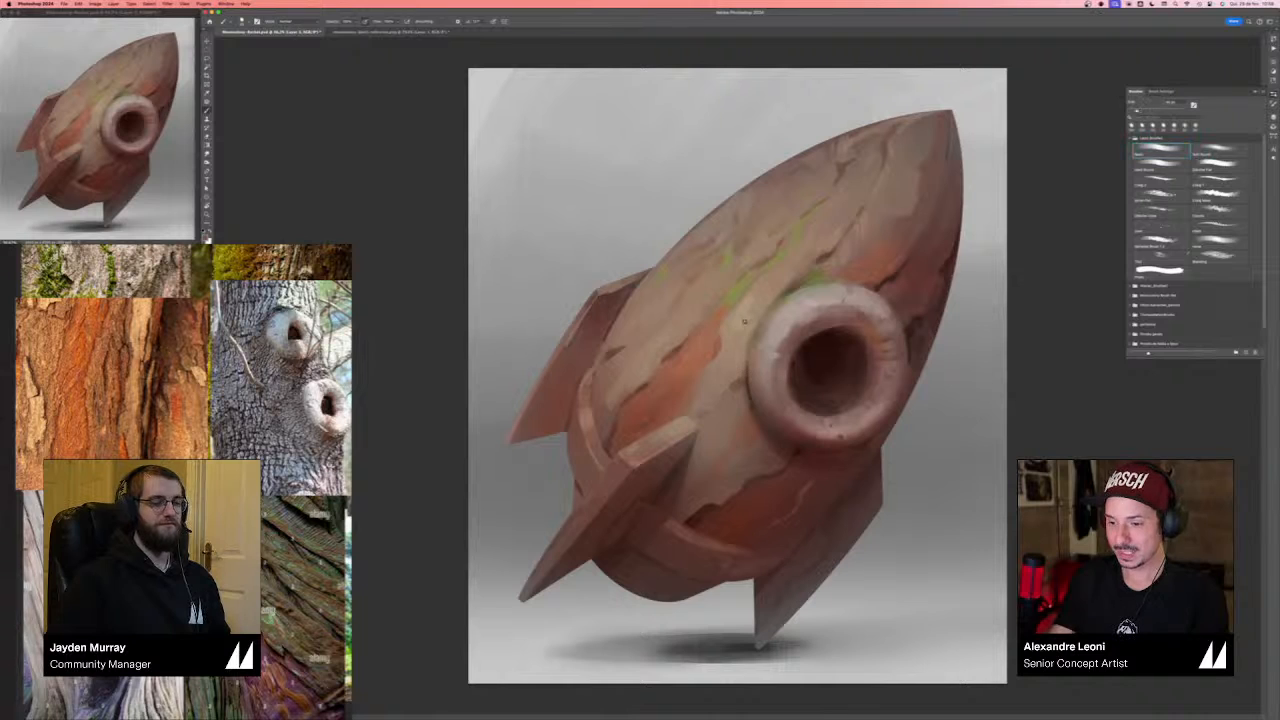
key("bracketleft")
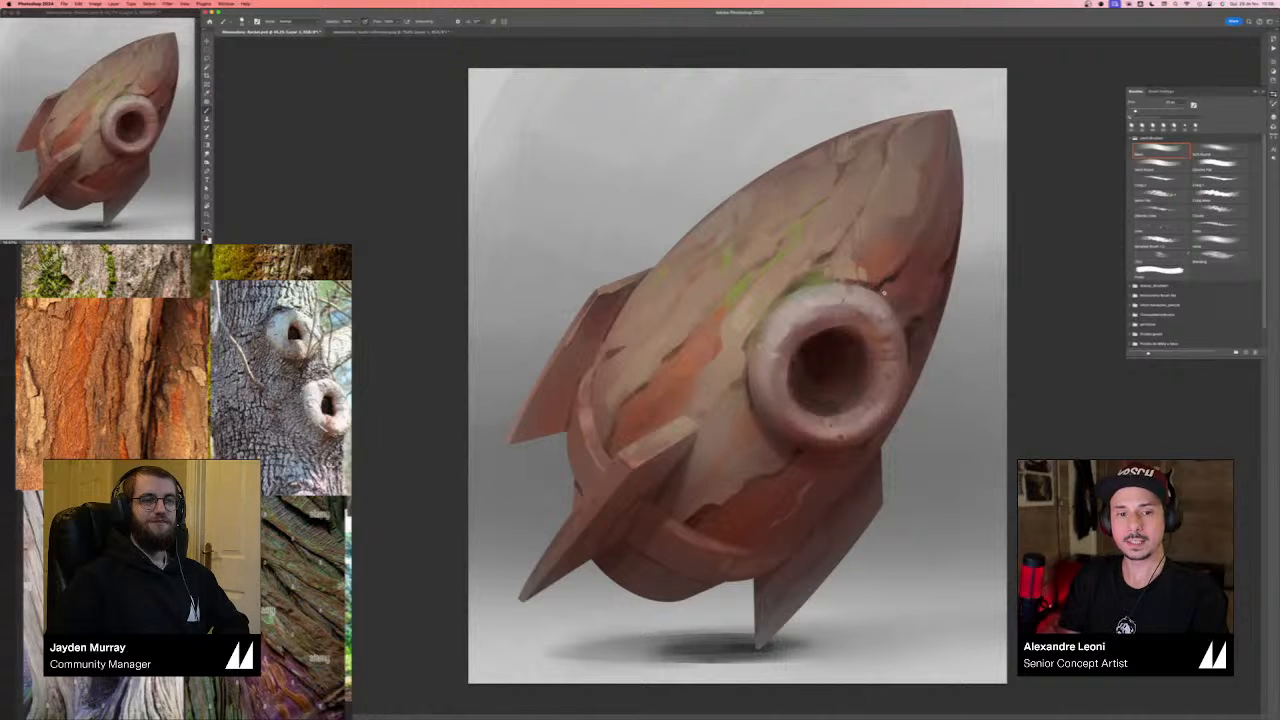
- Add light flecks and small cracks to the hull's bark, checking the painting at reduced size and mirrored
key("super+minus")
key("super+minus")
key("super+minus")
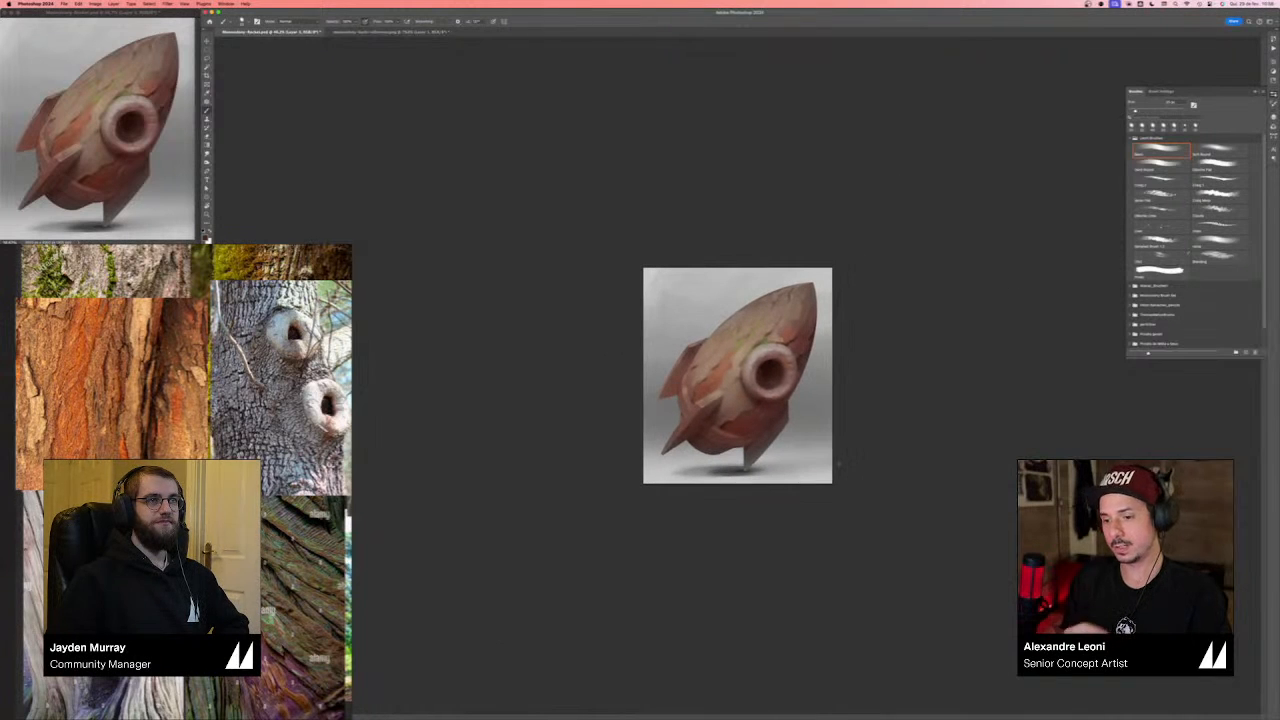
left_click_drag(732, 428, 826, 380)
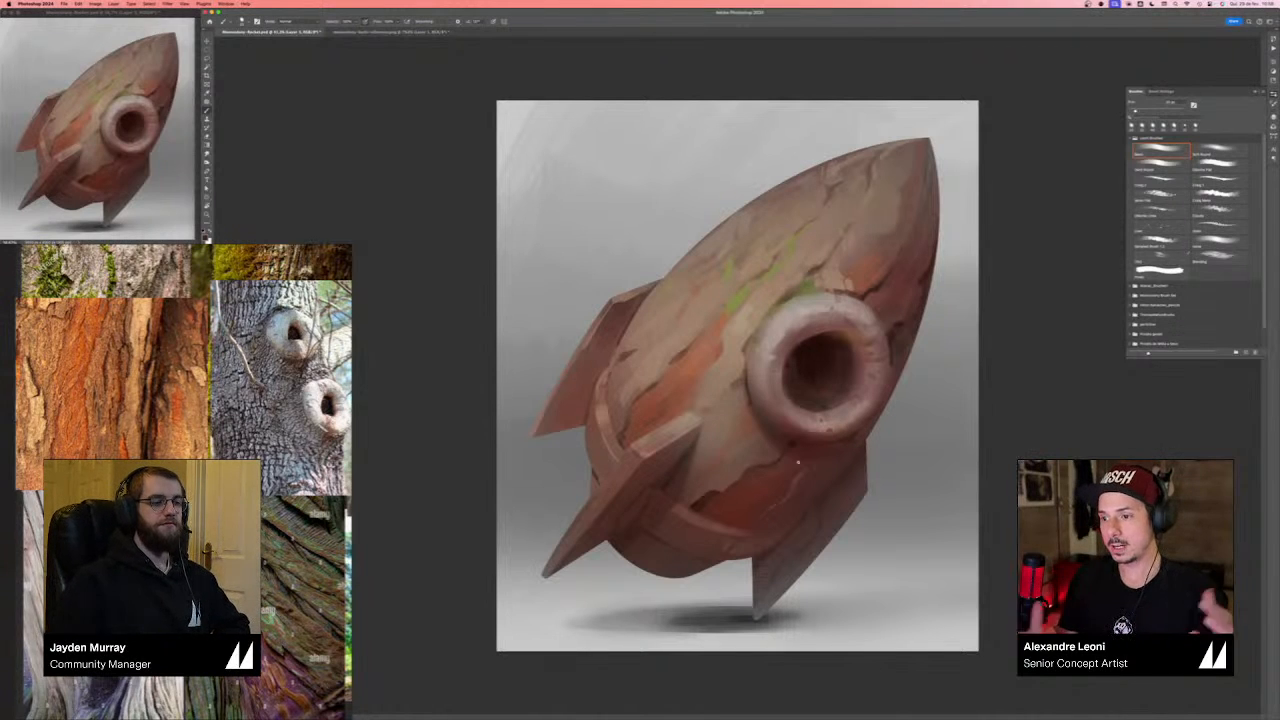
key("super+shift+h")
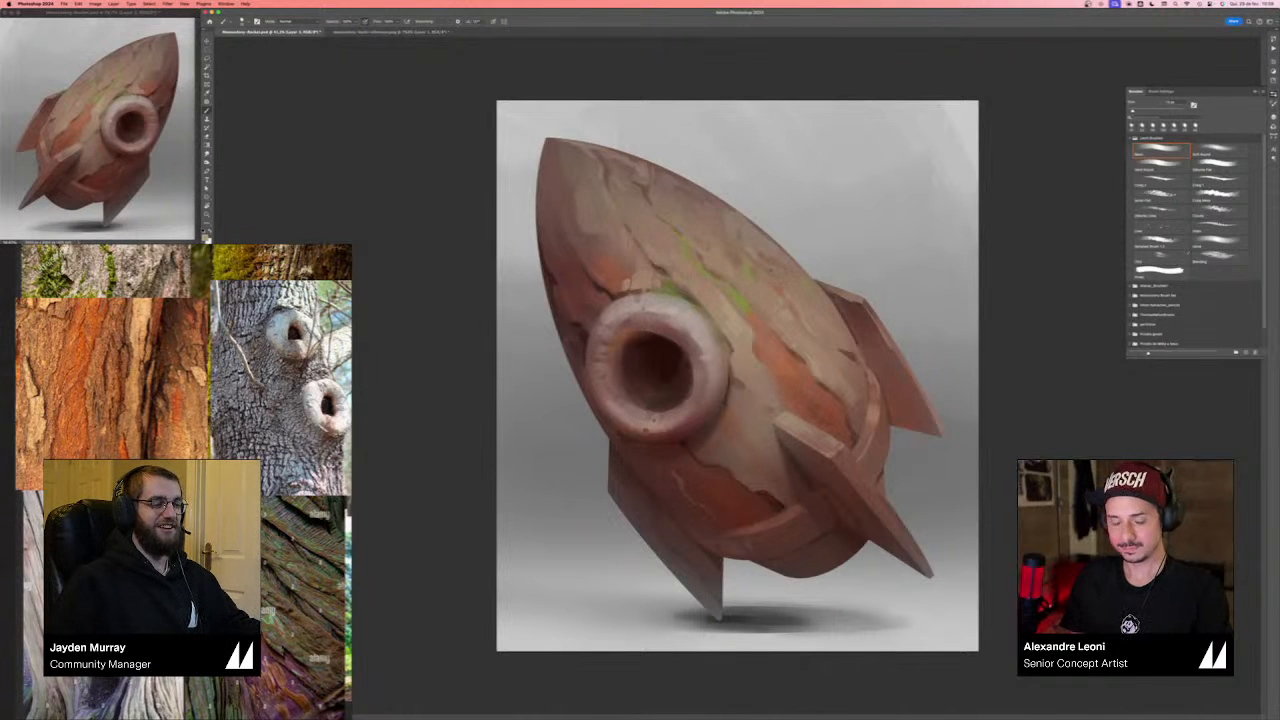
key("super+b")
key("Escape")
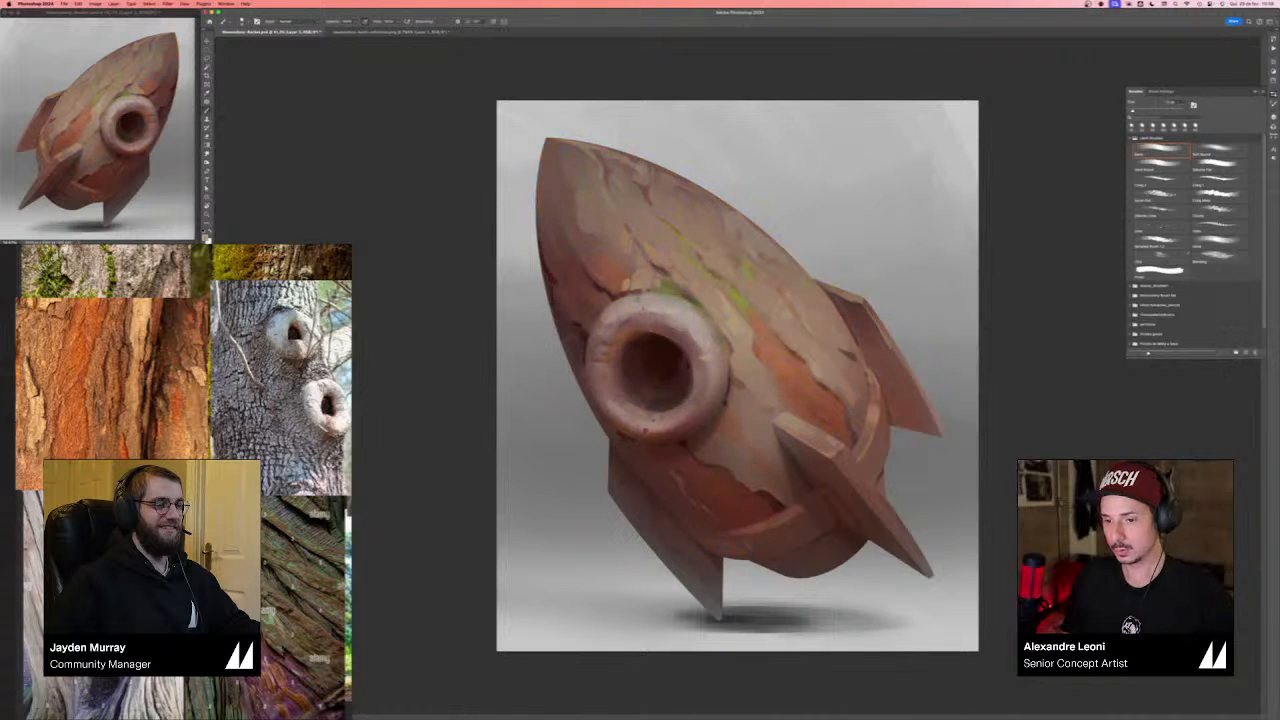
- Restore the canvas orientation and refine the bark near the nose with a large soft round brush and a small basic brush
key("super+shift+h")
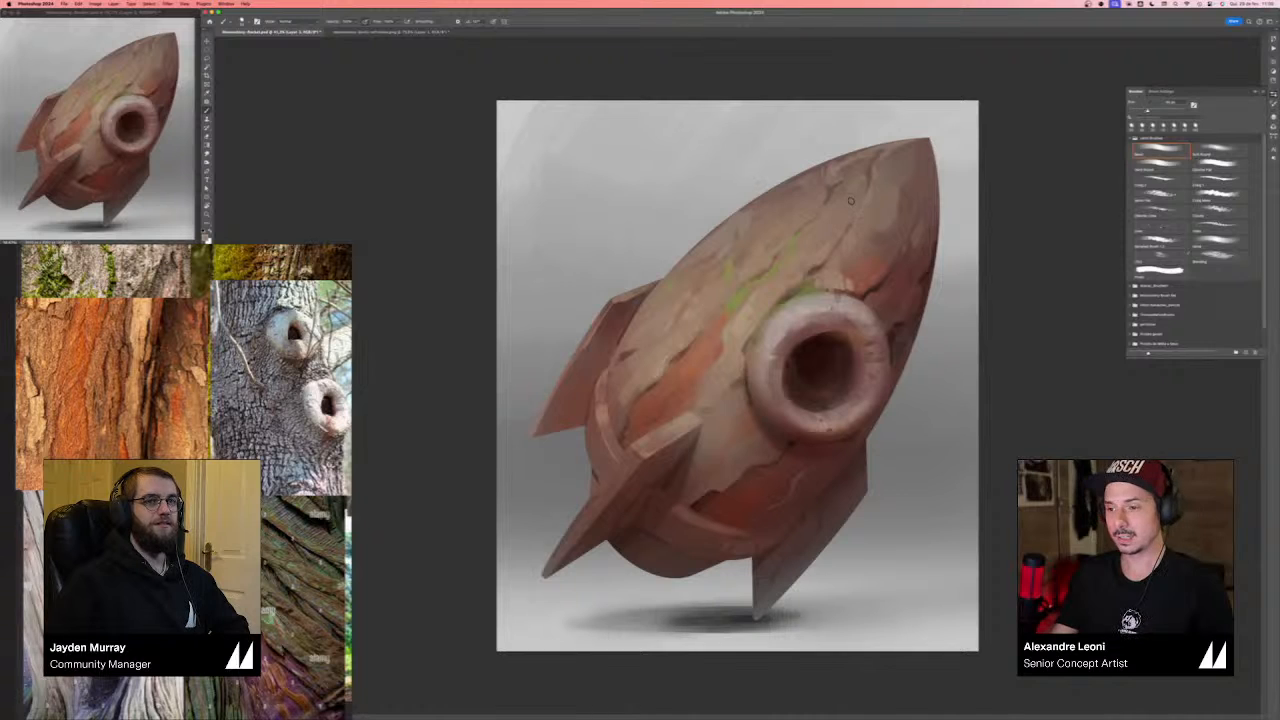
key("period")
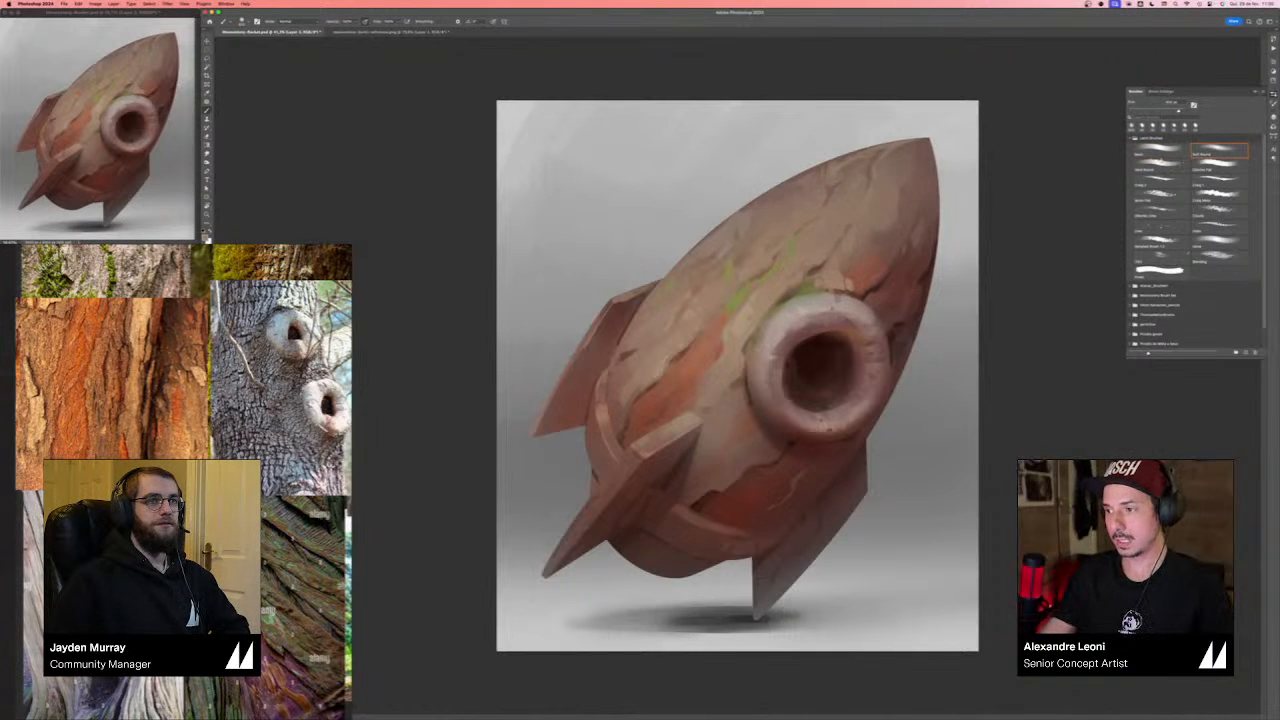
key("comma")
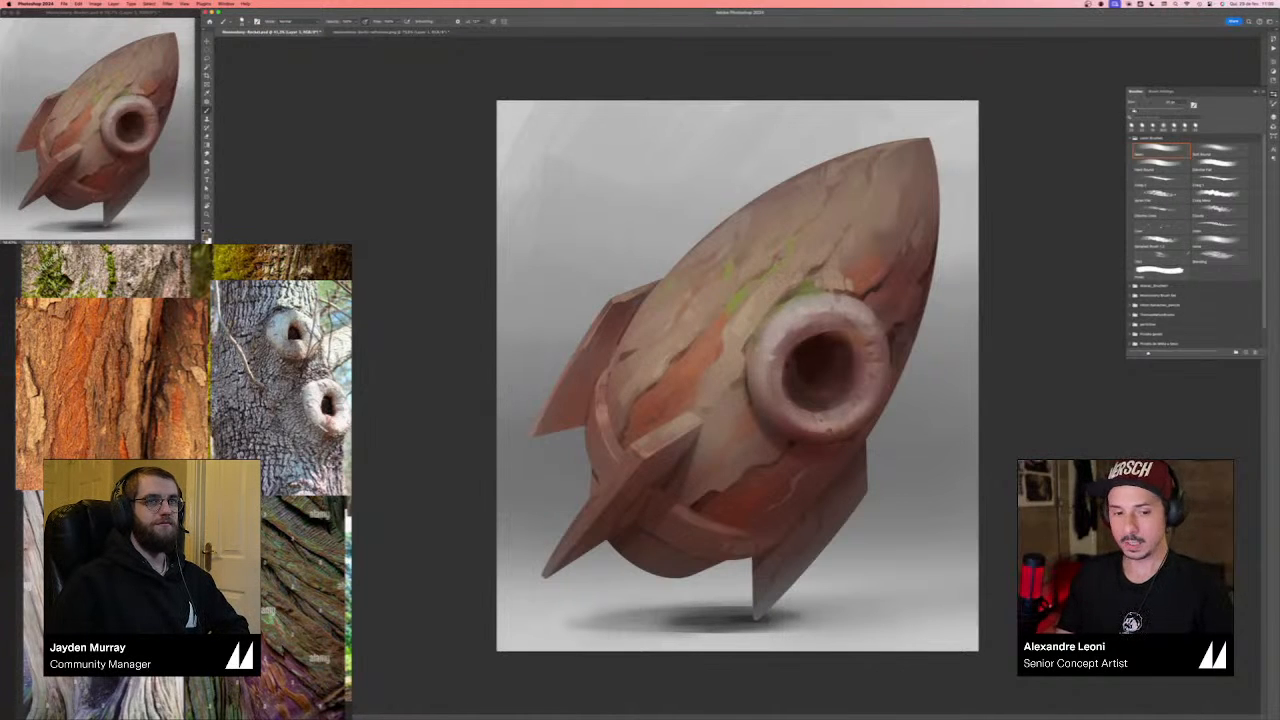
- Touch up the bark edge beside the window ring with the small brush and show the layer list
mouse_move(762, 312)
left_mouse_down()
mouse_move(772, 306)
mouse_move(763, 316)
left_mouse_up()
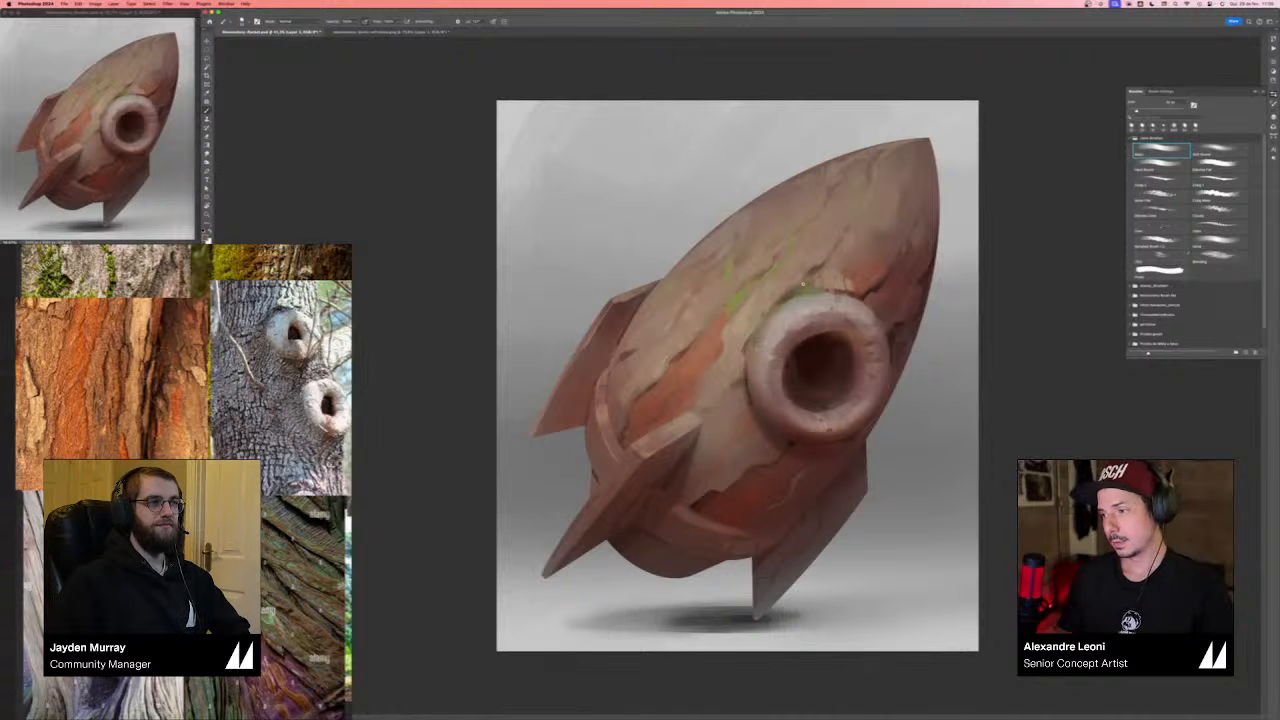
left_click(1272, 119)
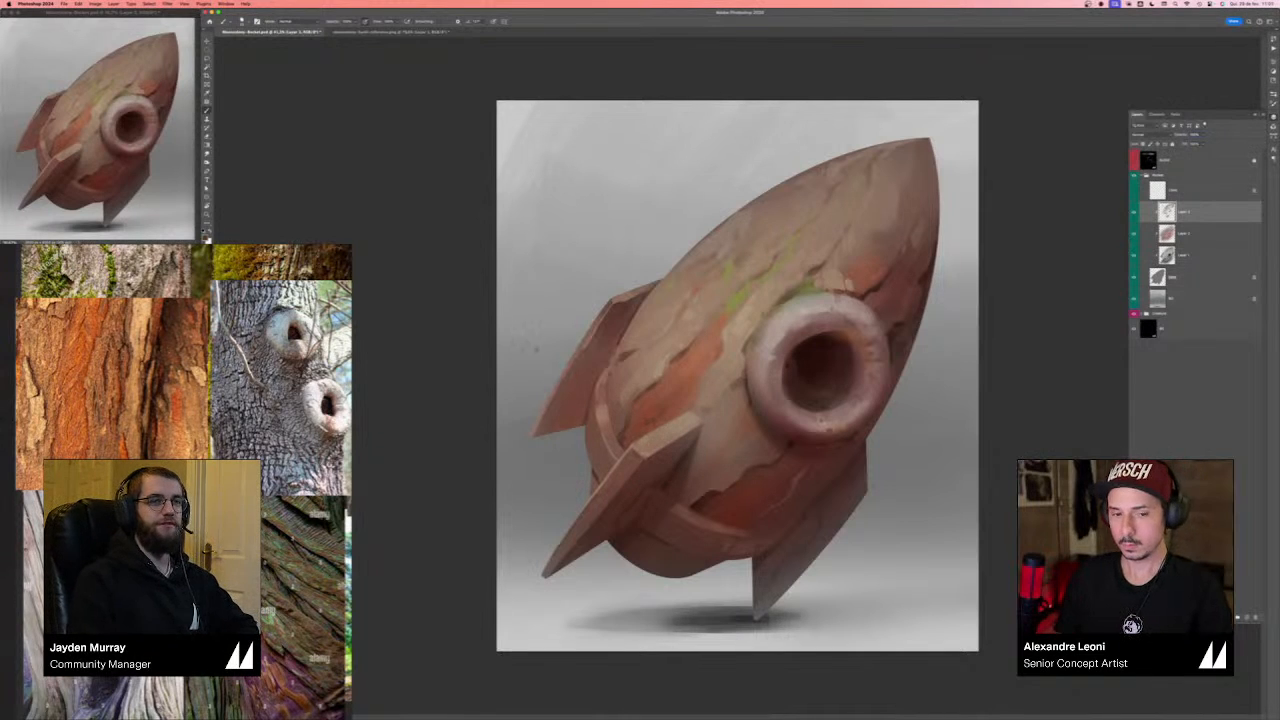
- Shift the foreground colour's hue slightly towards orange-brown and lasso the side face of the front fin
left_click(206, 234)
left_click(610, 275)
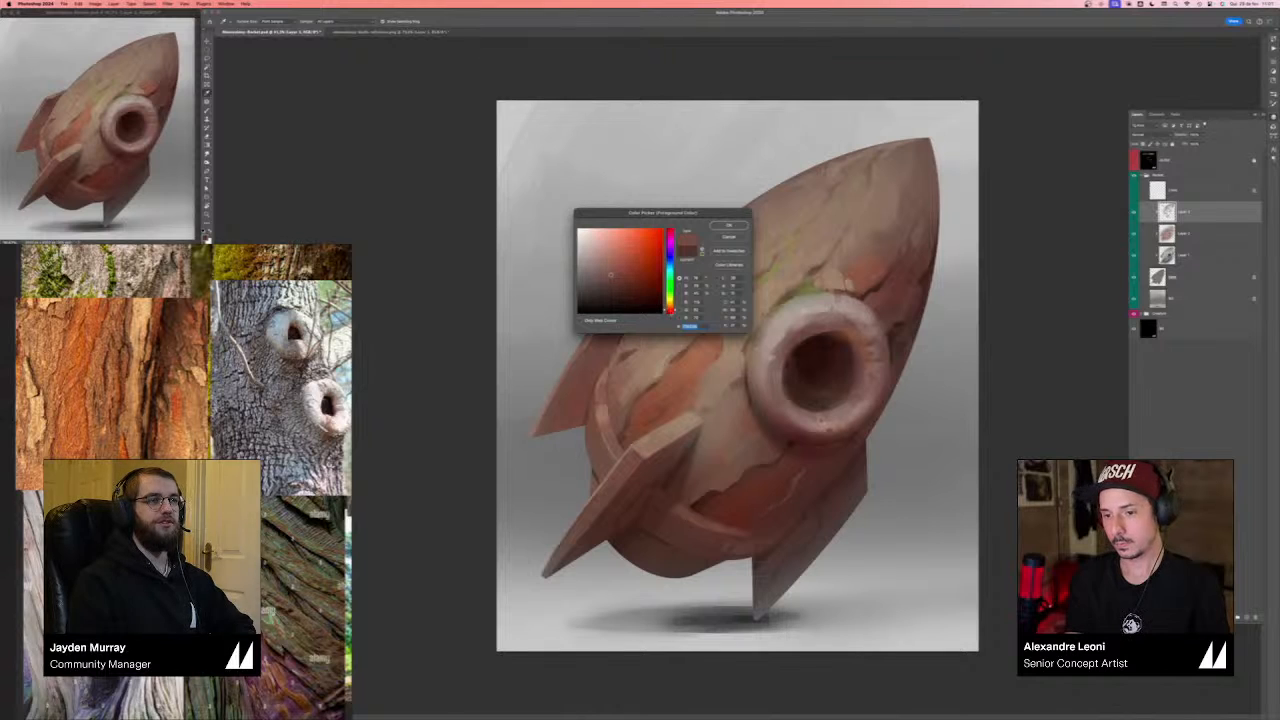
left_click_drag(670, 311, 670, 306)
key("Return")
key("l")
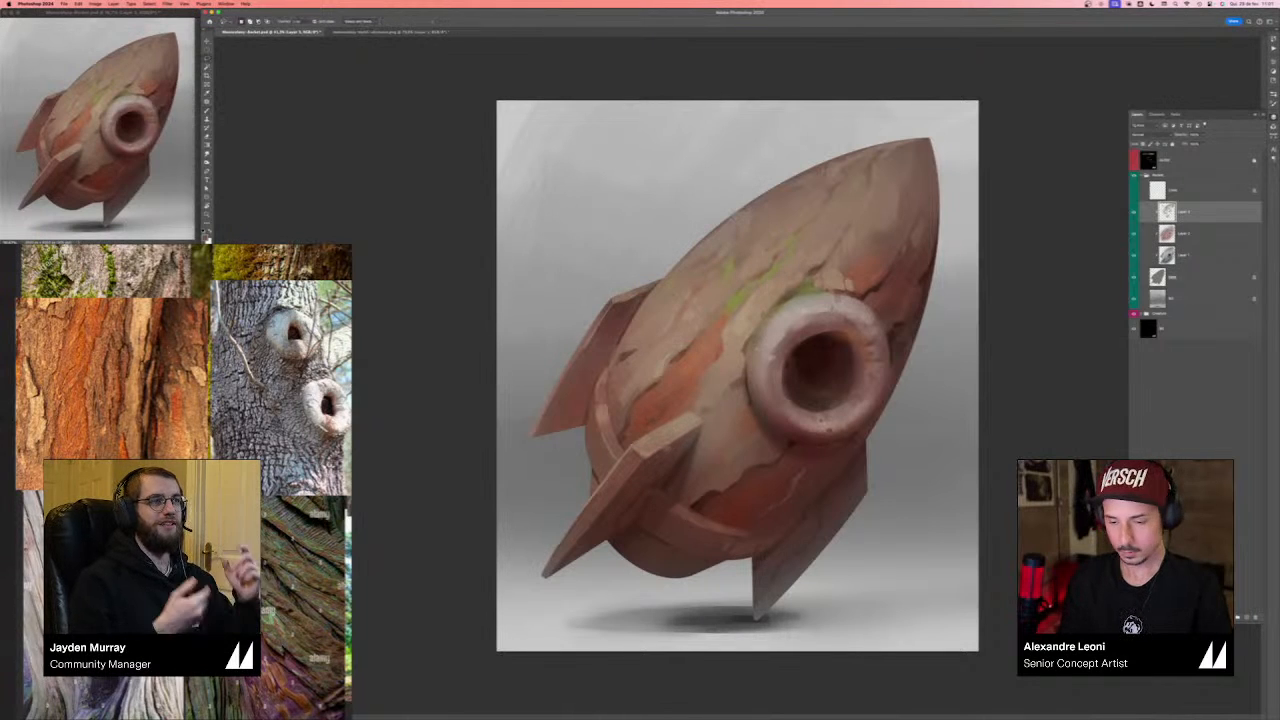
mouse_move(700, 428)
left_mouse_down()
mouse_move(660, 494)
mouse_move(552, 588)
mouse_move(680, 436)
left_mouse_up()
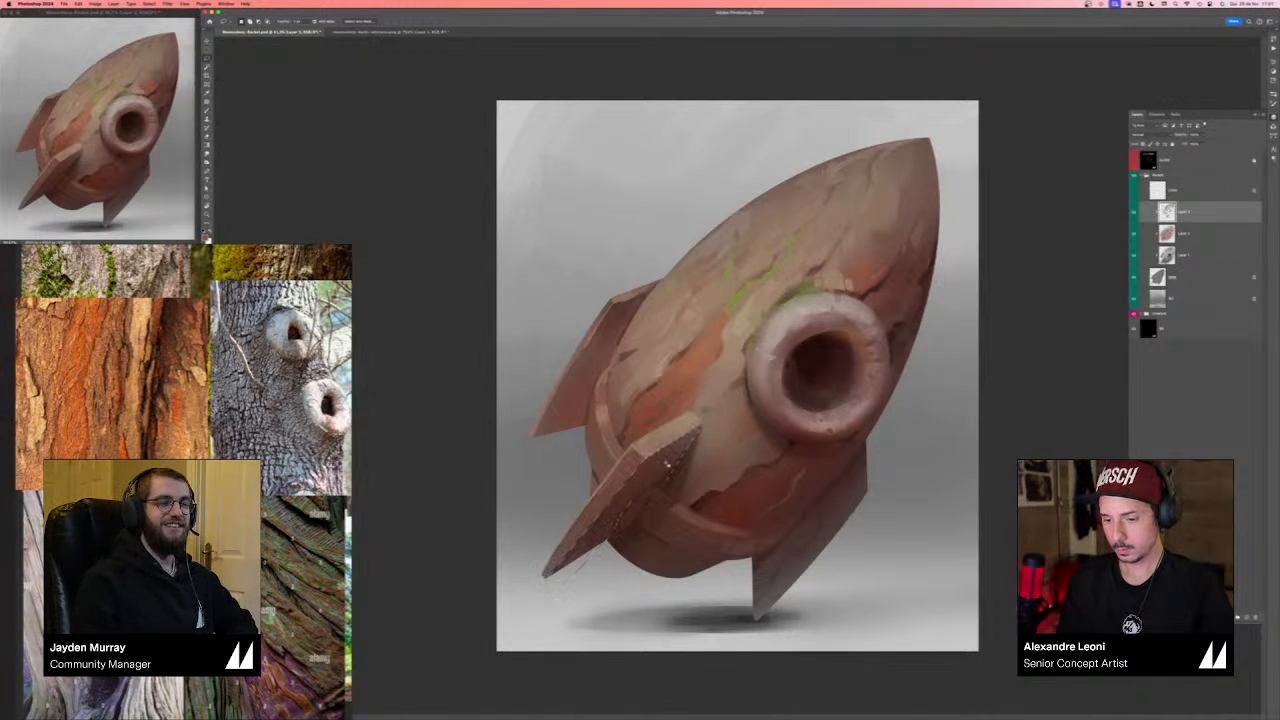
- Glaze the brown over the selected fin face with a much larger brush and remove the selection
key("b")
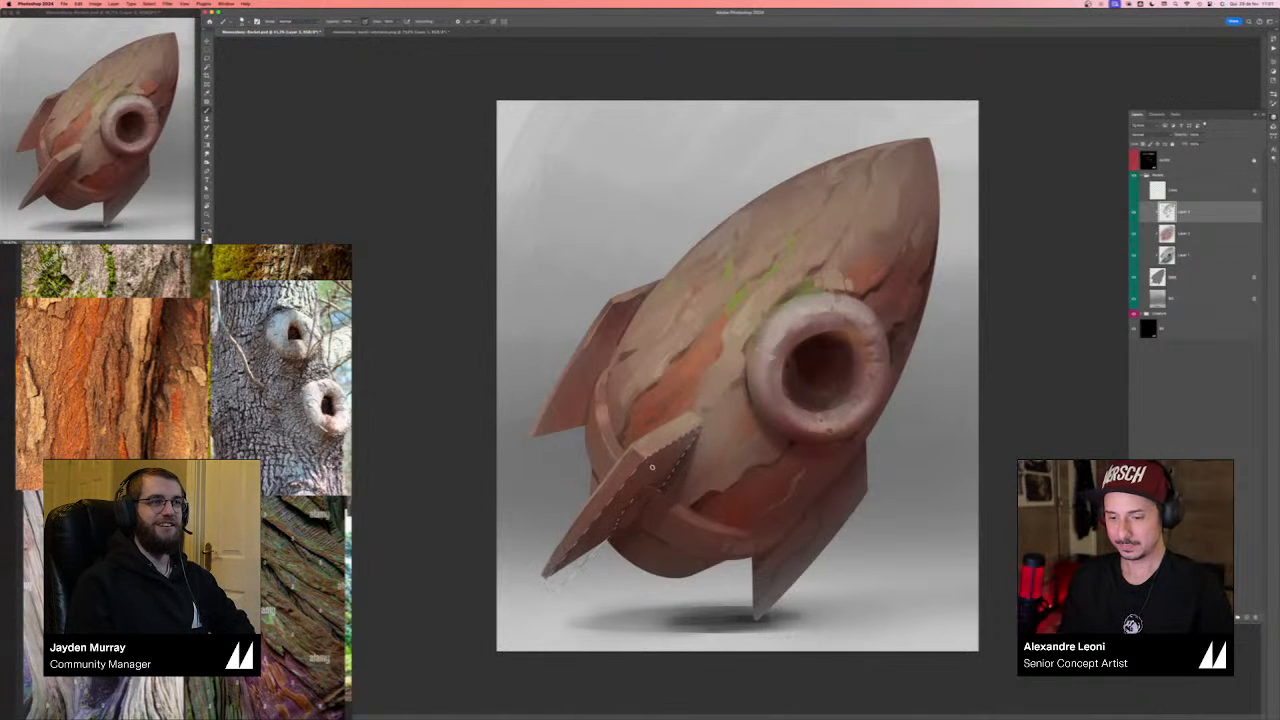
key("bracketright")
key("bracketright")
key("bracketright")
key("bracketright")
key("bracketright")
key("bracketright")
key("bracketright")
key("bracketright")
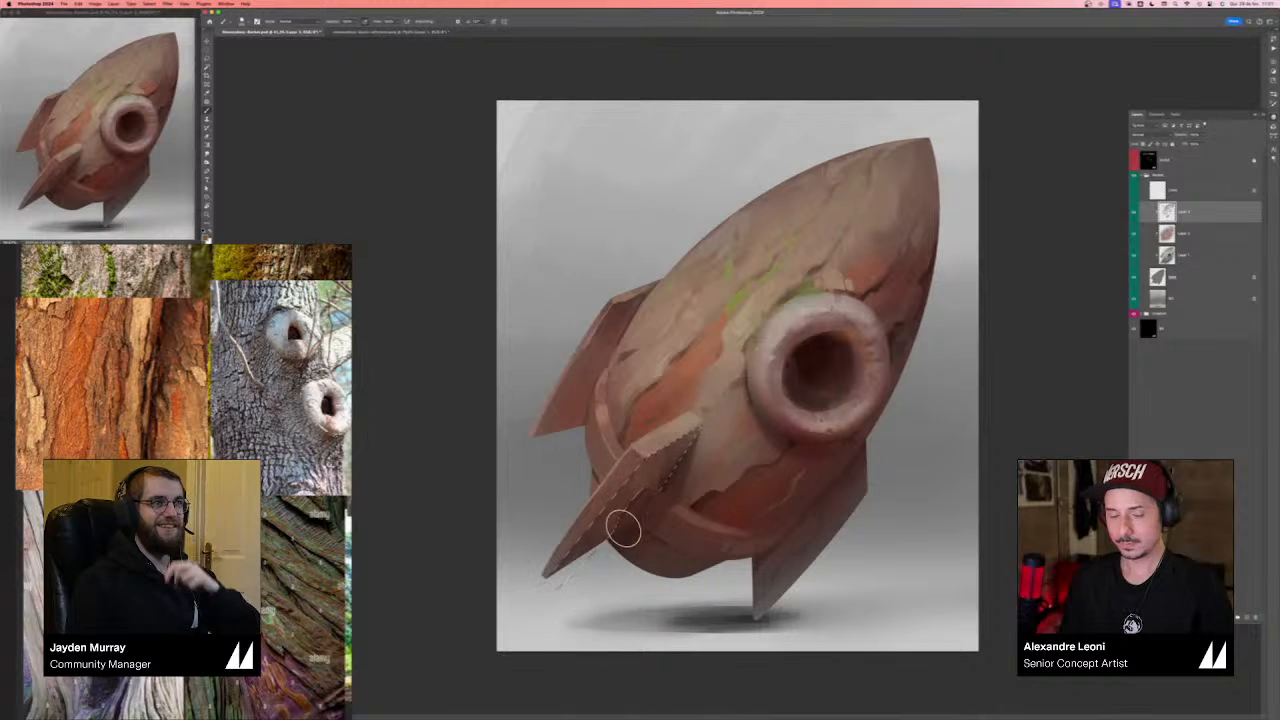
mouse_move(675, 455)
left_mouse_down()
mouse_move(612, 510)
mouse_move(663, 471)
left_mouse_up()
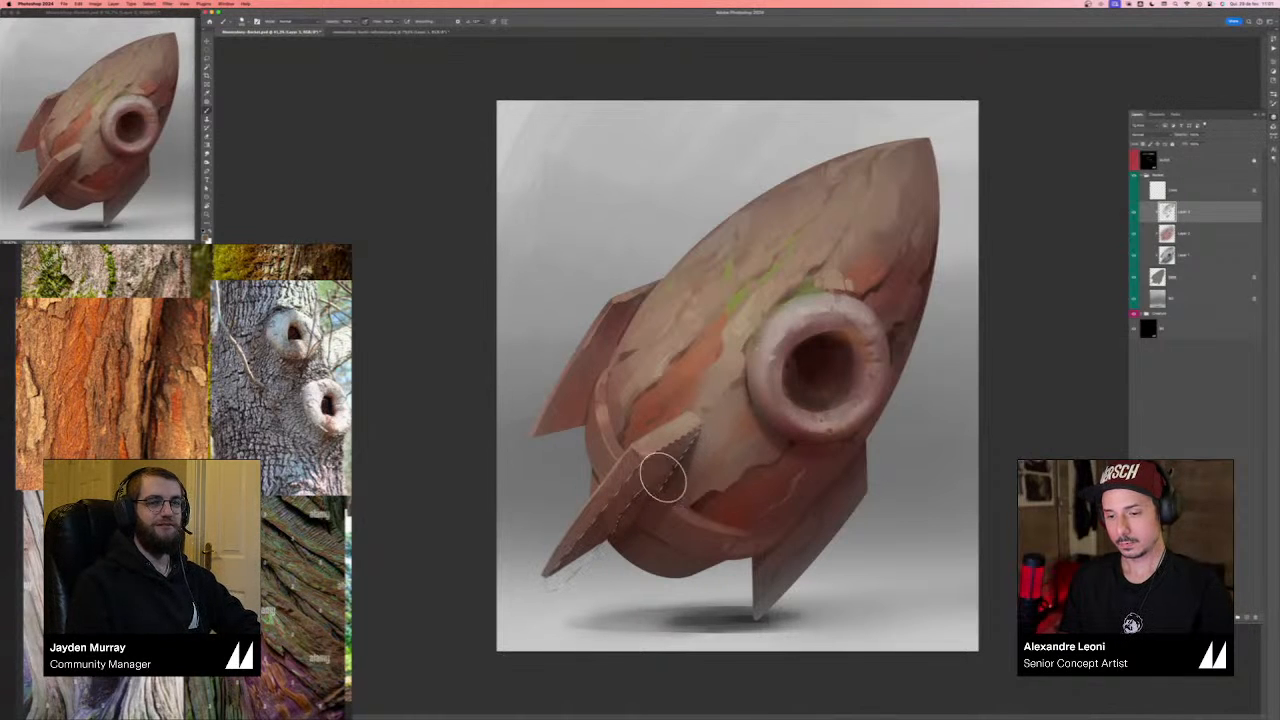
key("ctrl+d")
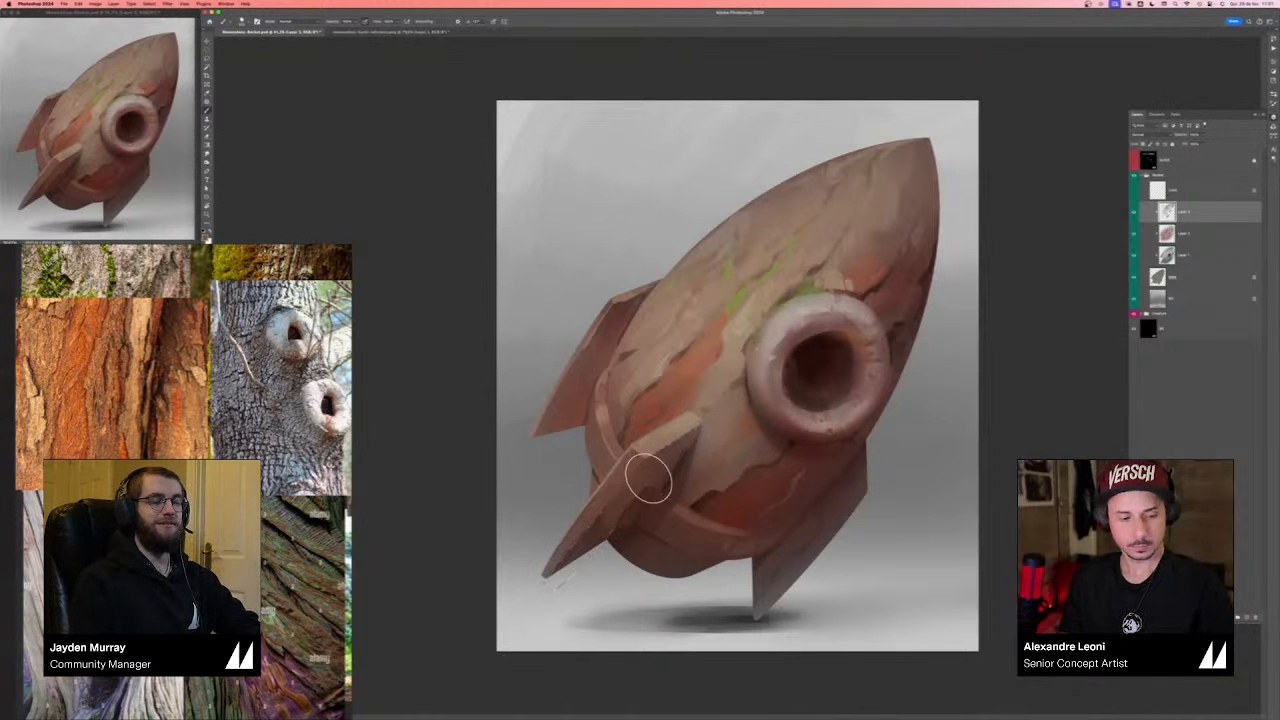
- Lasso a small area on the lower part of the front fin's side and return to the brush
key("l")
mouse_move(644, 516)
left_mouse_down()
mouse_move(628, 531)
mouse_move(632, 518)
left_mouse_up()
key("b")
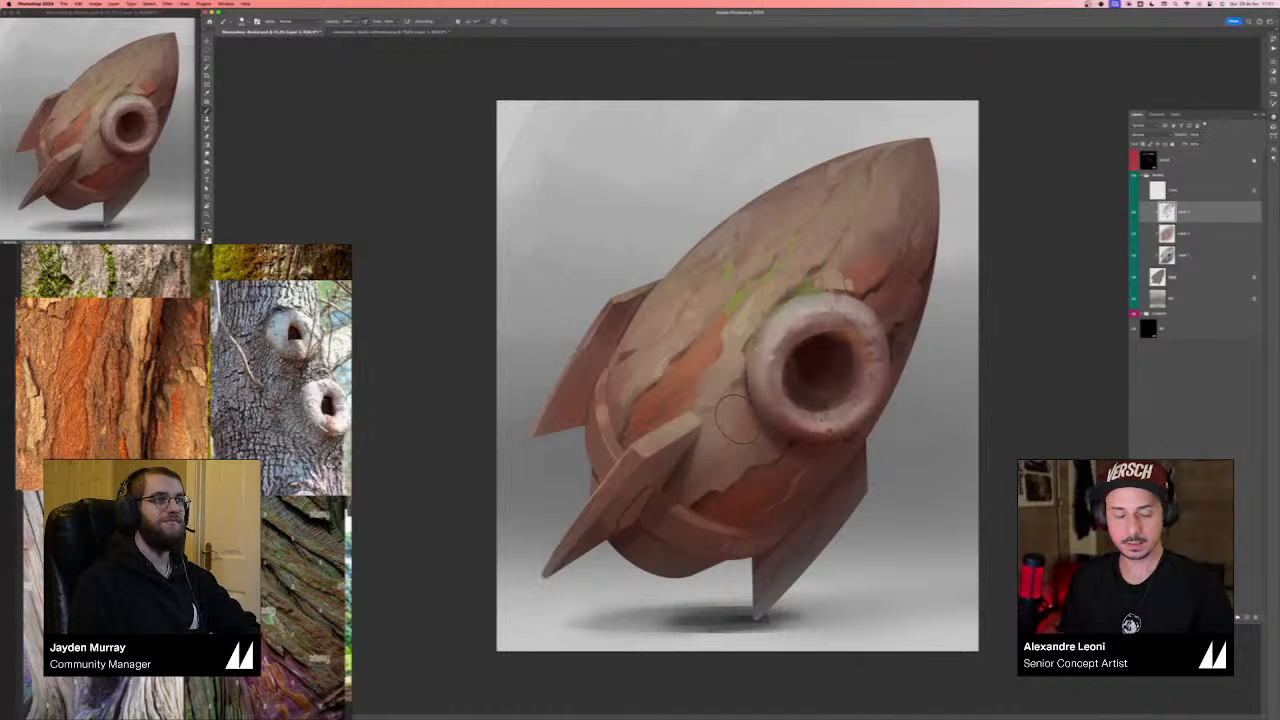
- Lasso the front fin's side face again and set a slightly darker, more saturated reddish-brown foreground colour
key("l")
mouse_move(692, 430)
left_mouse_down()
mouse_move(640, 522)
mouse_move(545, 580)
left_mouse_up()
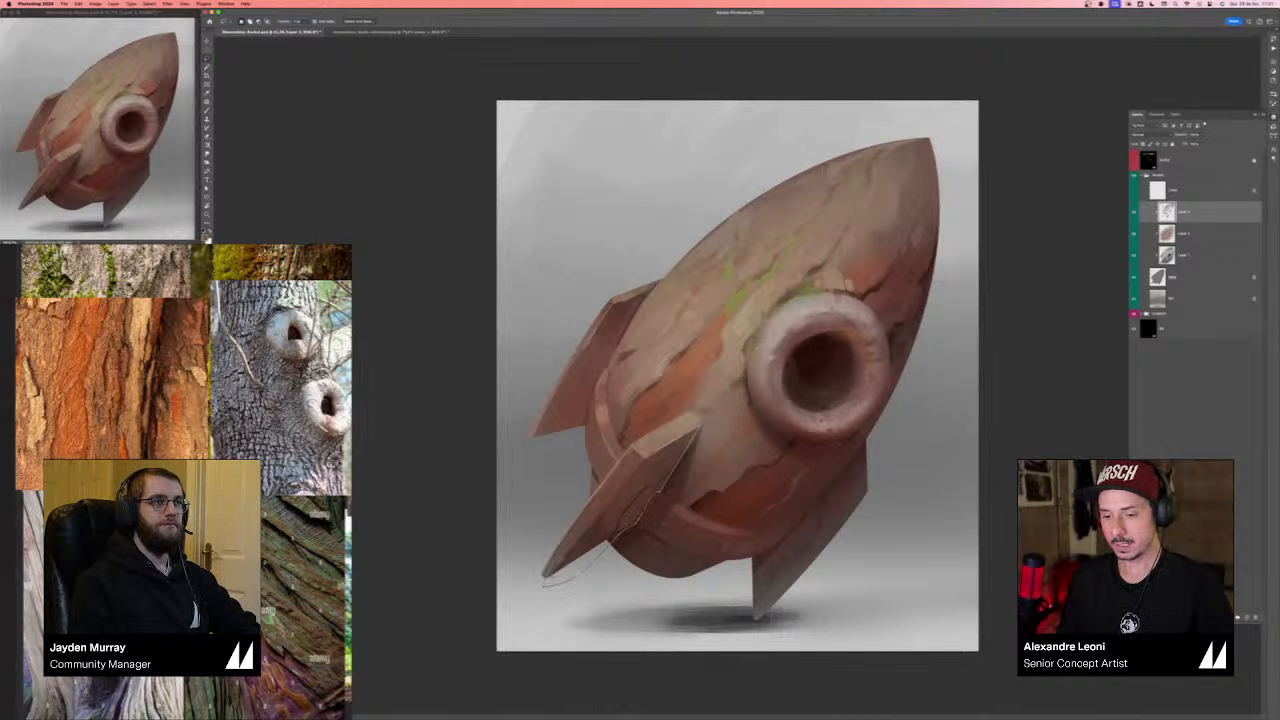
key("b")
left_click(206, 234)
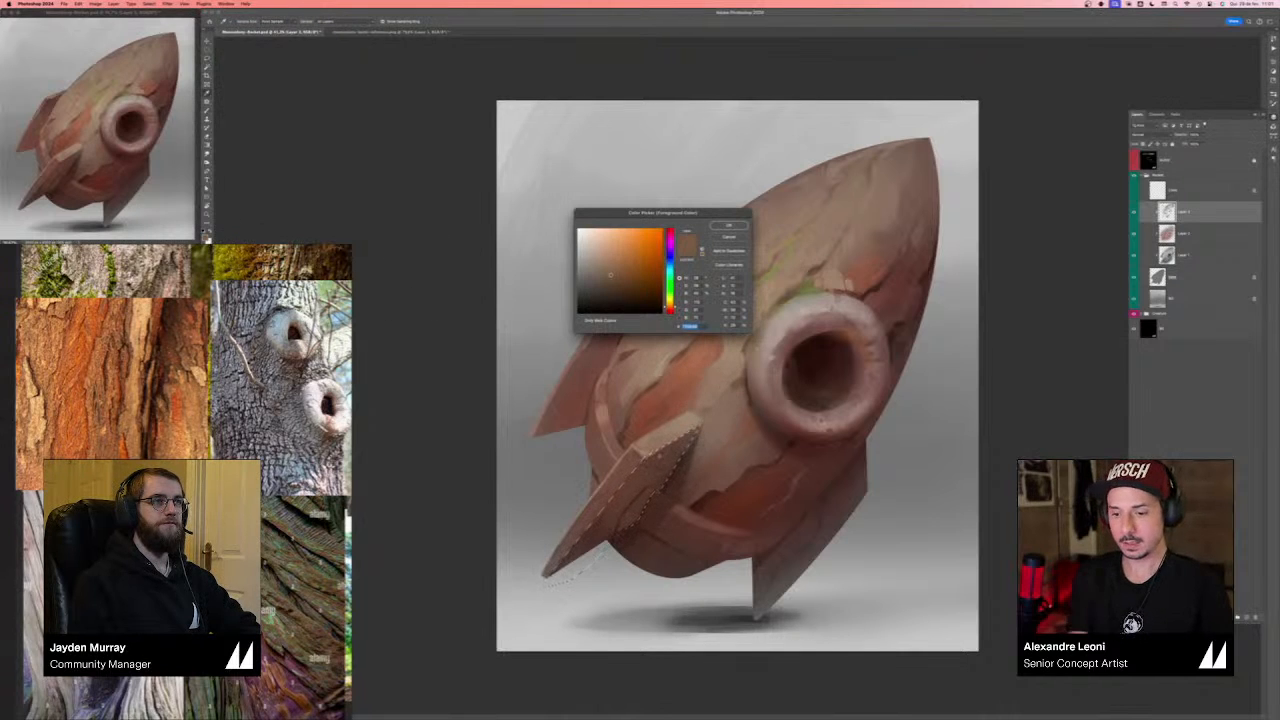
left_click(671, 307)
left_click(628, 285)
key("Return")
- Enlarge the brush, sweep the reddish brown down the selected fin side and deselect
key("bracketright")
key("bracketright")
key("bracketright")
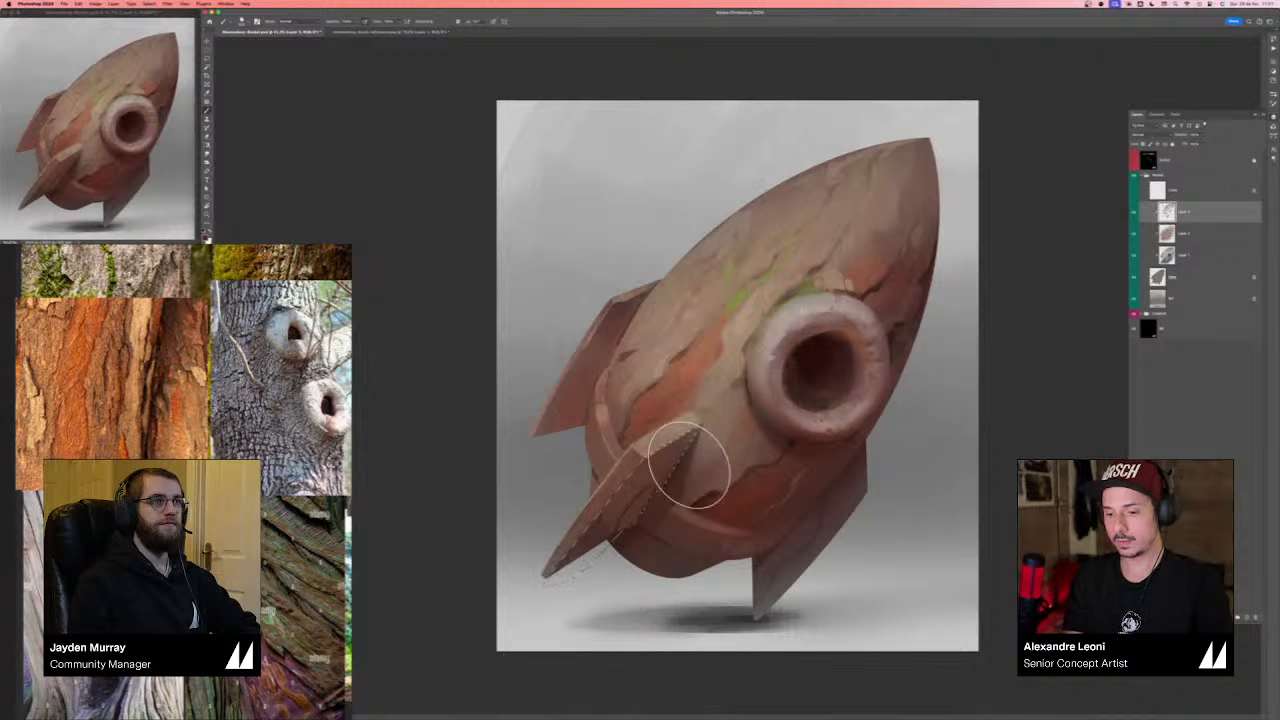
left_click_drag(687, 463, 568, 581)
key("super+d")
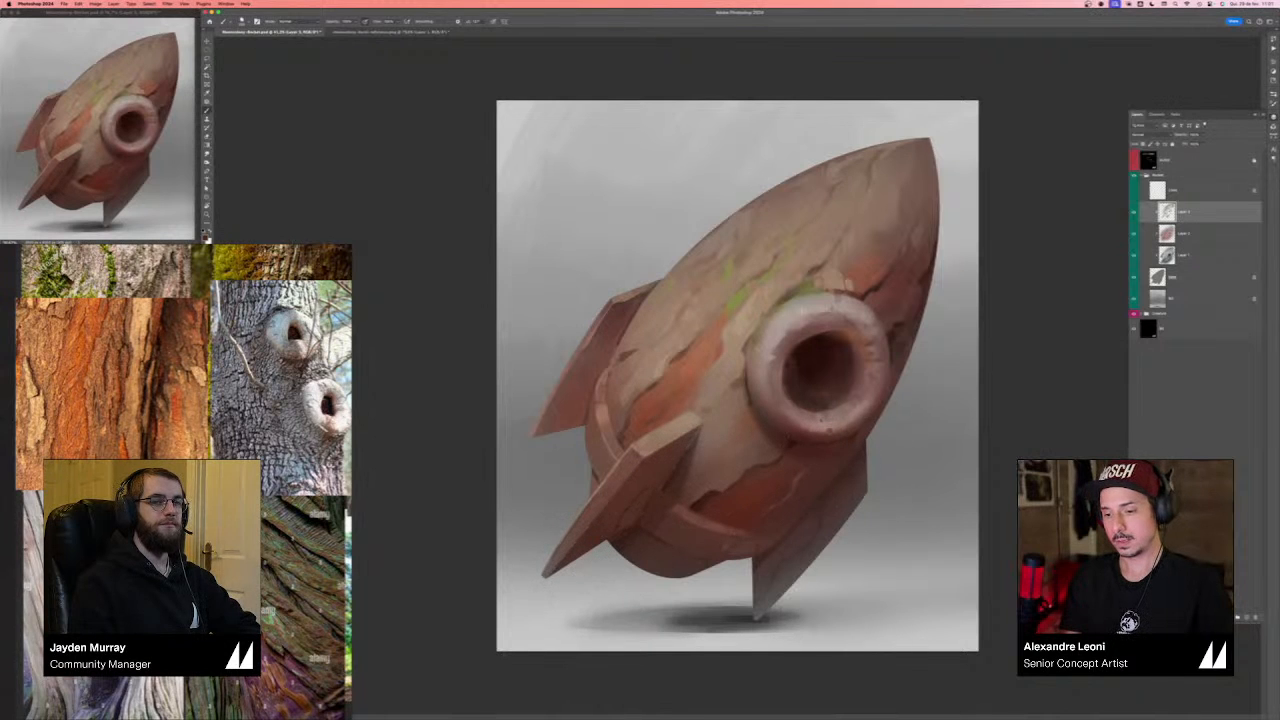
- Touch up the rear fin's edge, sample a colour beneath the window ring and check the painting mirrored at reduced size
left_click_drag(845, 502, 860, 503)
left_click(801, 440, "alt")
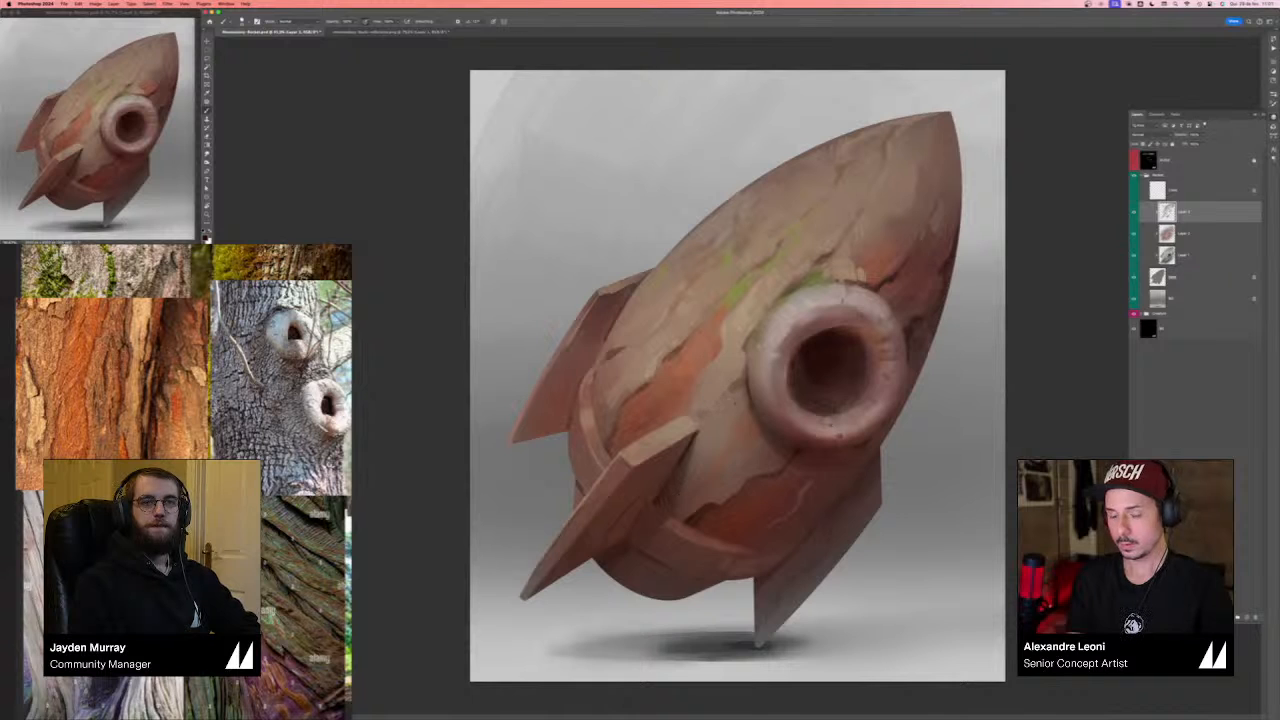
key("super+shift+h")
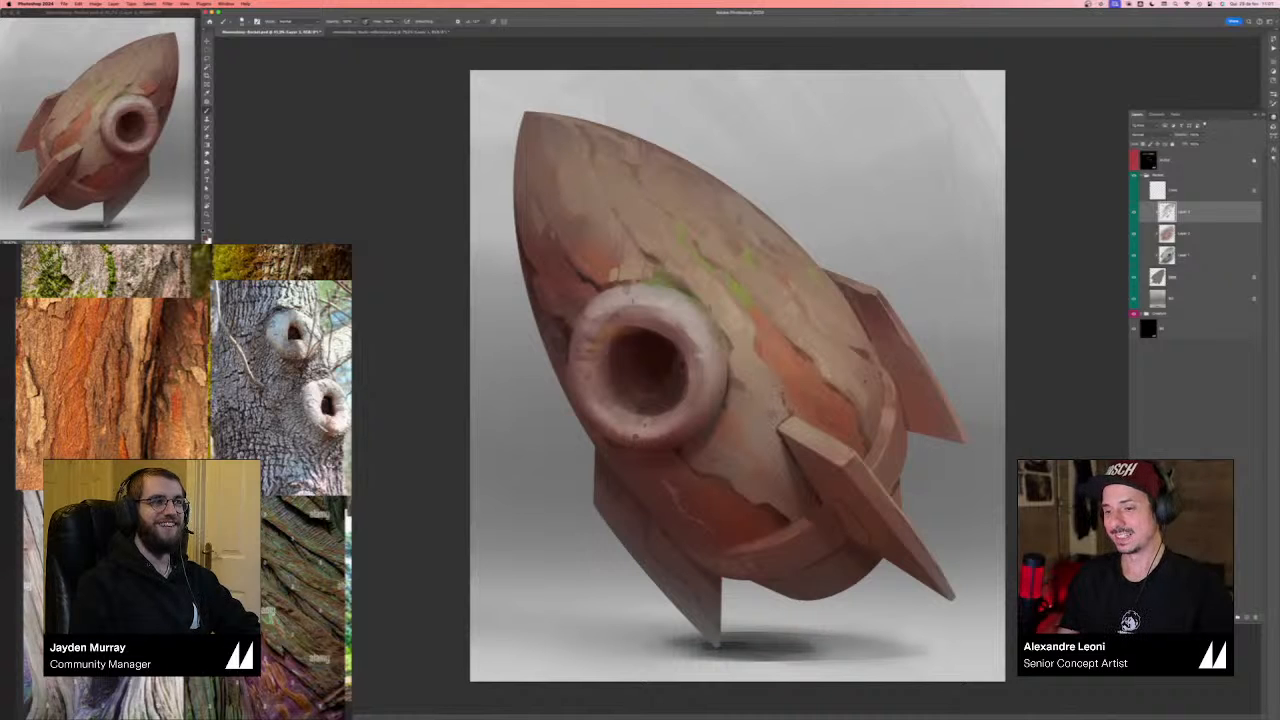
left_click_drag(810, 382, 768, 384)
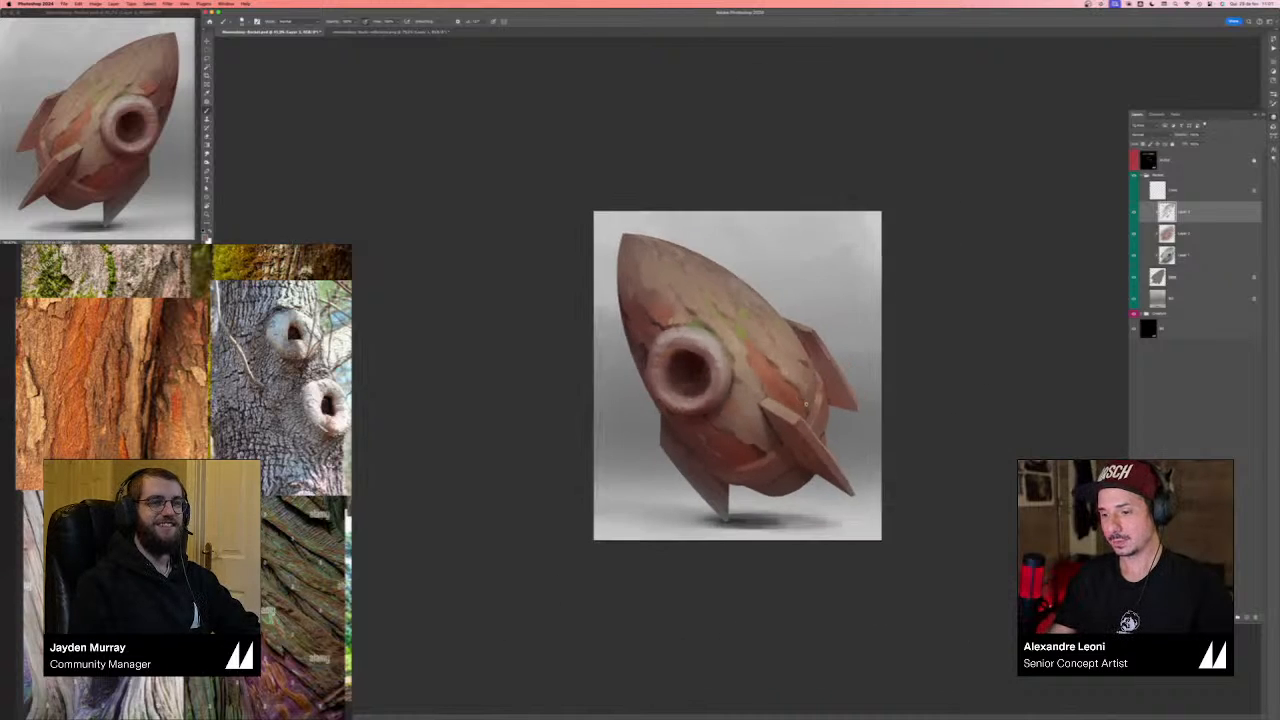
mouse_move(874, 374)
left_mouse_down()
mouse_move(832, 397)
mouse_move(852, 381)
left_mouse_up()
key("shift+h")
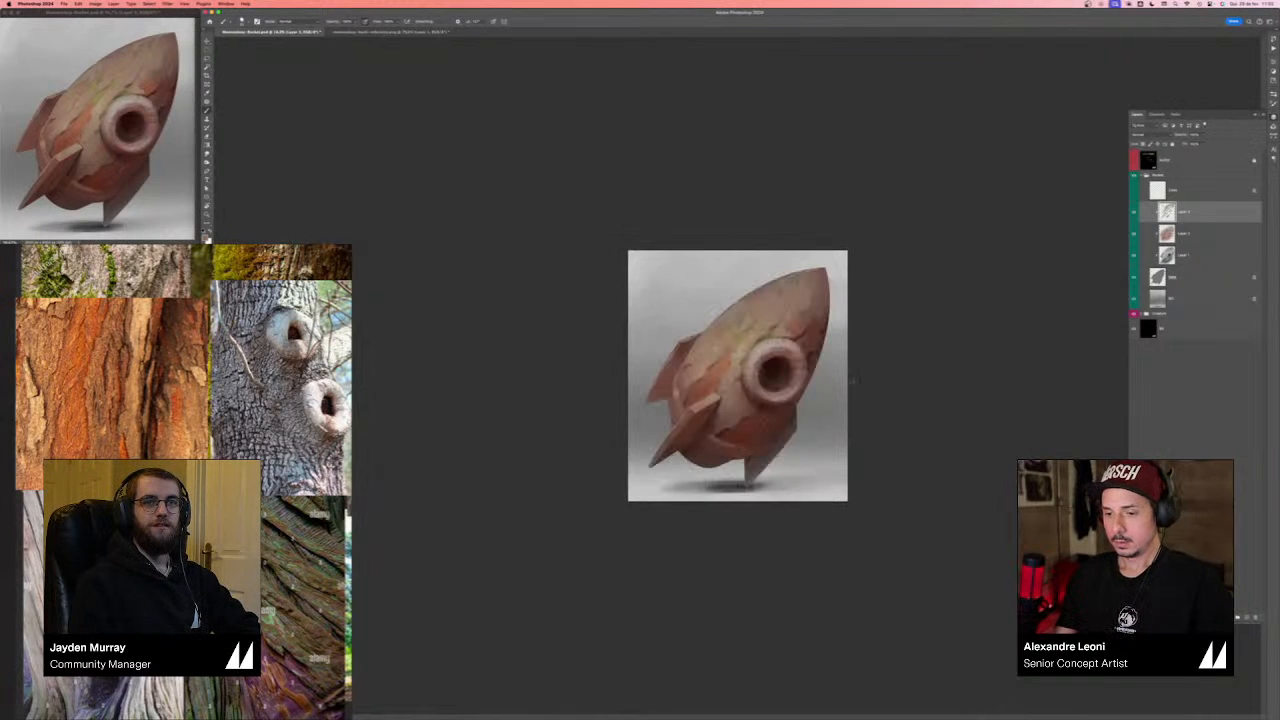
- Compare the rocket with and without the selected bark-detail layer
key("super+plus")
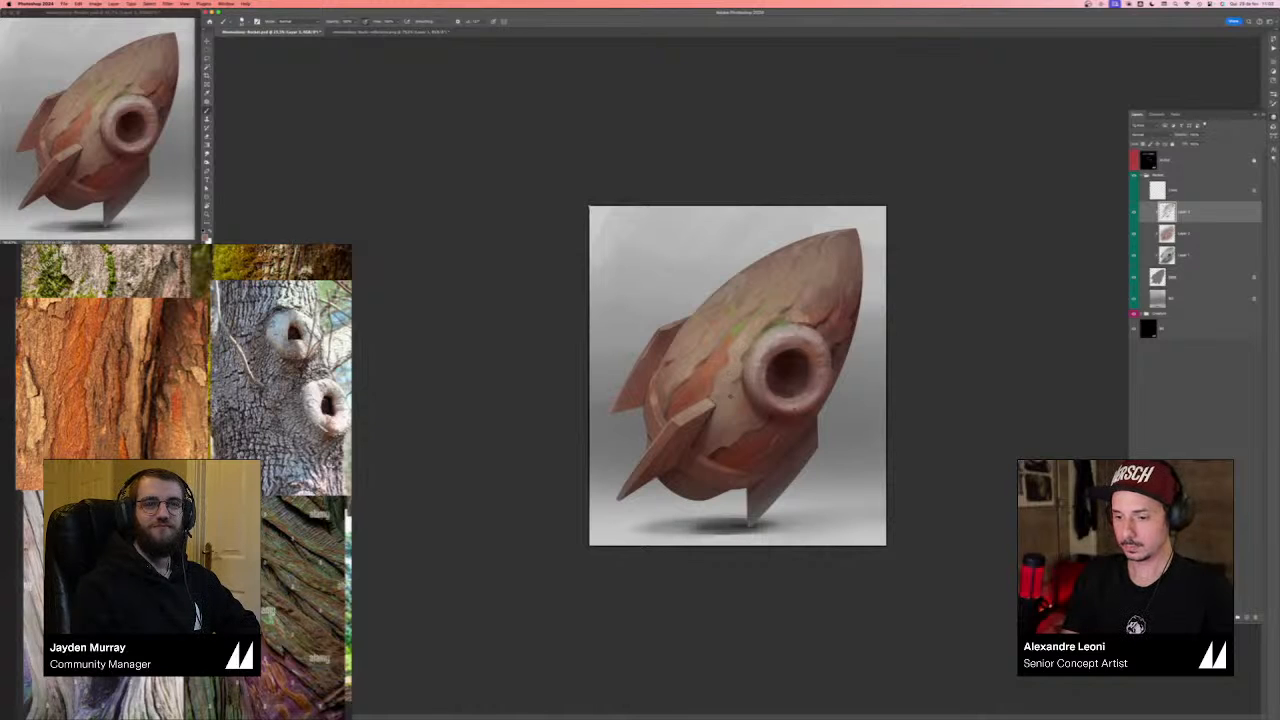
key("p")
key("b")
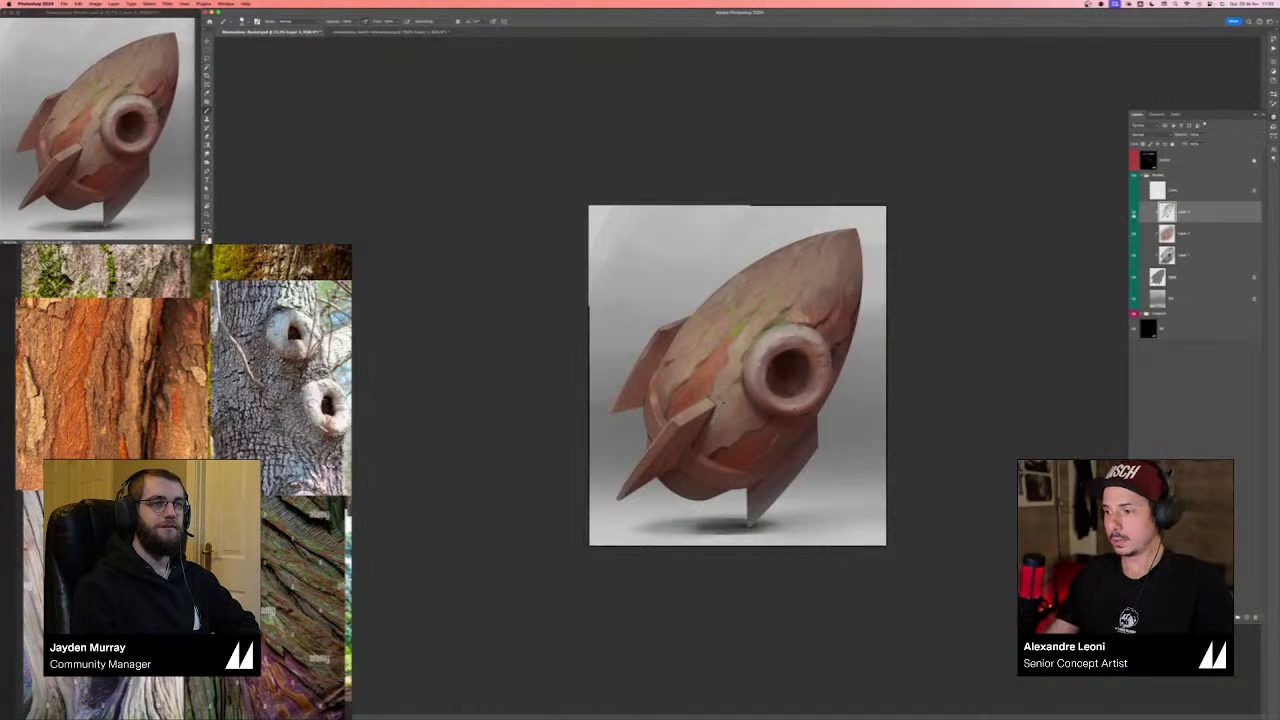
left_click(1134, 214)
left_click(1134, 214)
left_click(1134, 214)
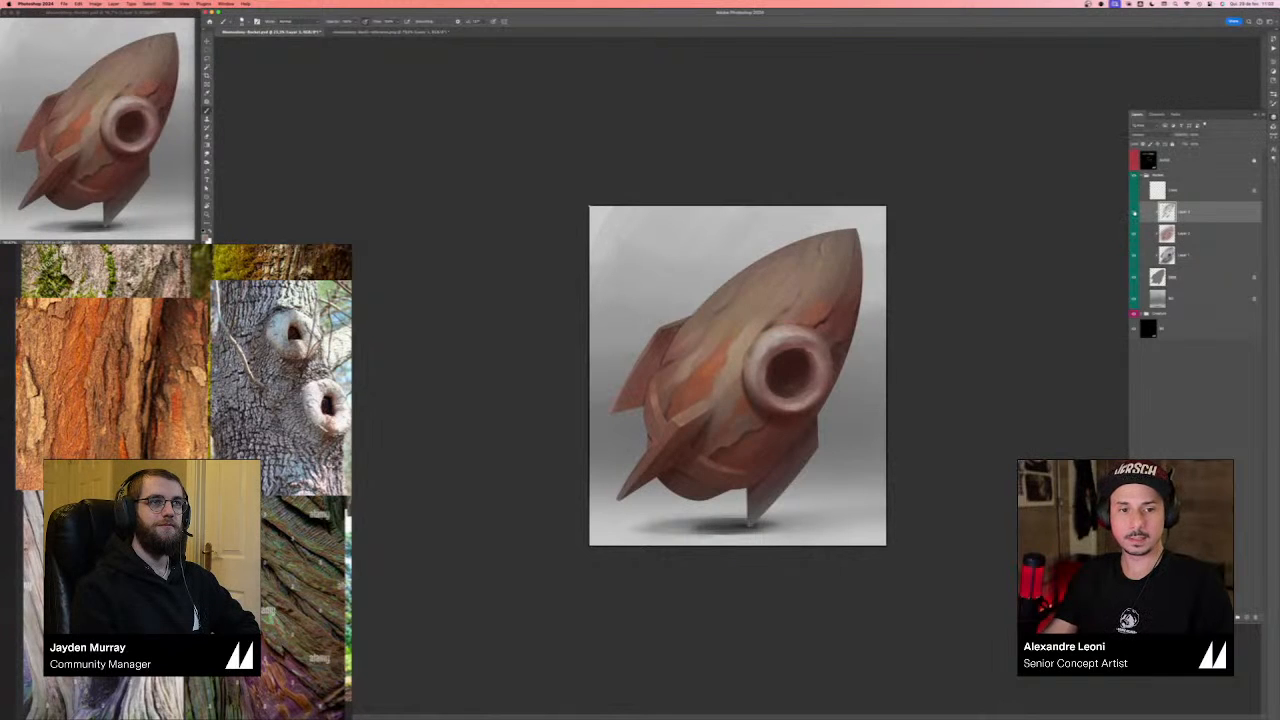
left_click(1134, 214)
left_click(1134, 214)
left_click(1134, 214)
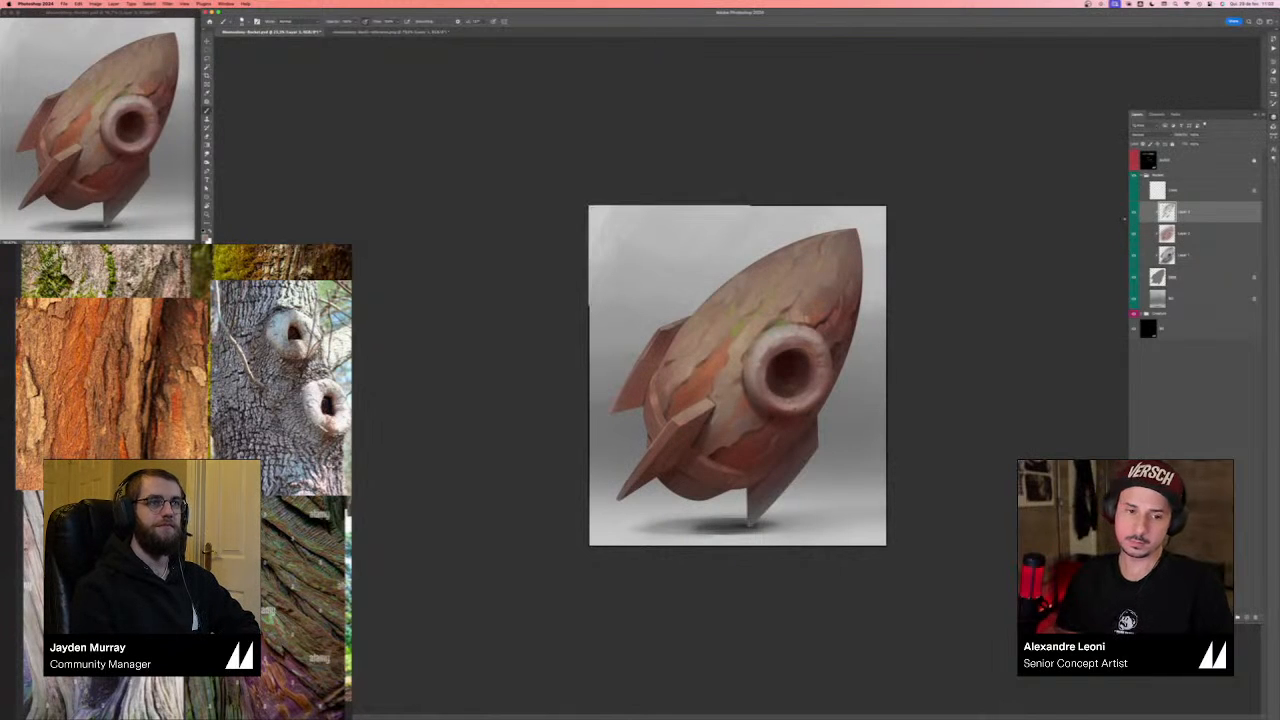
- Examine the rocket's values in a greyscale proof and its shape on a mirrored canvas
key("super+0")
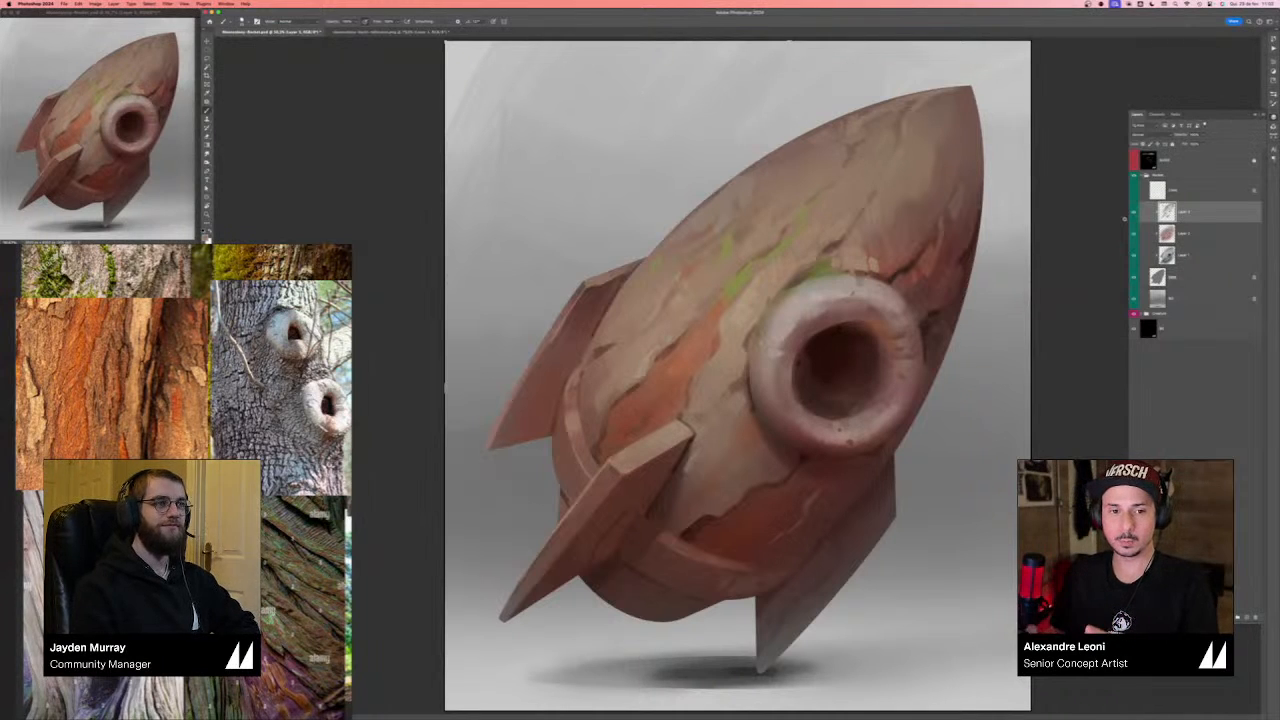
key("super+minus")
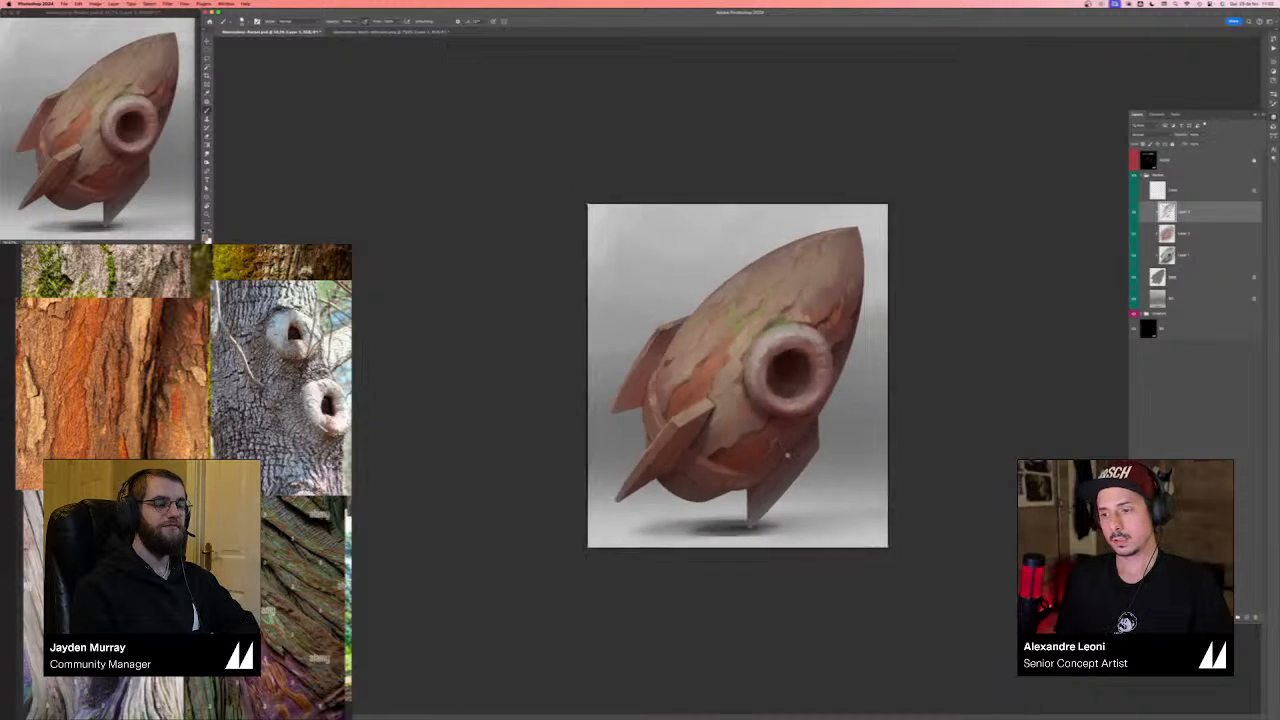
key("super+y")
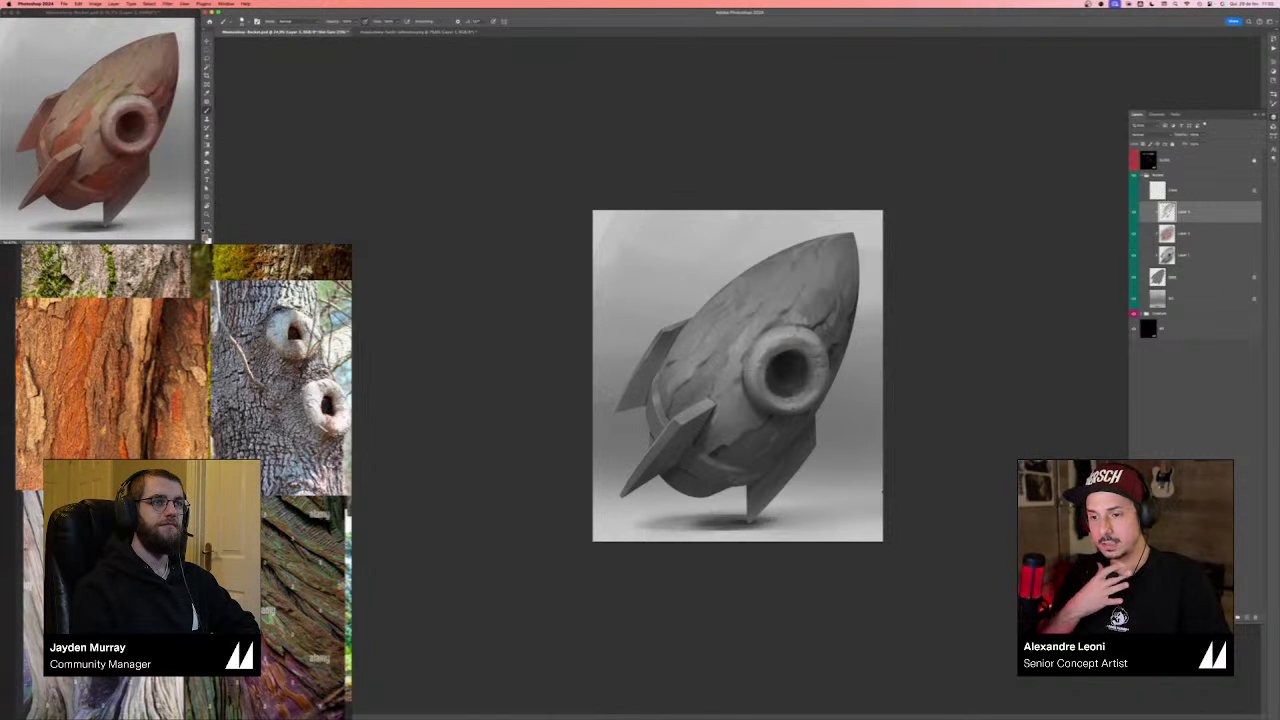
key("super+y")
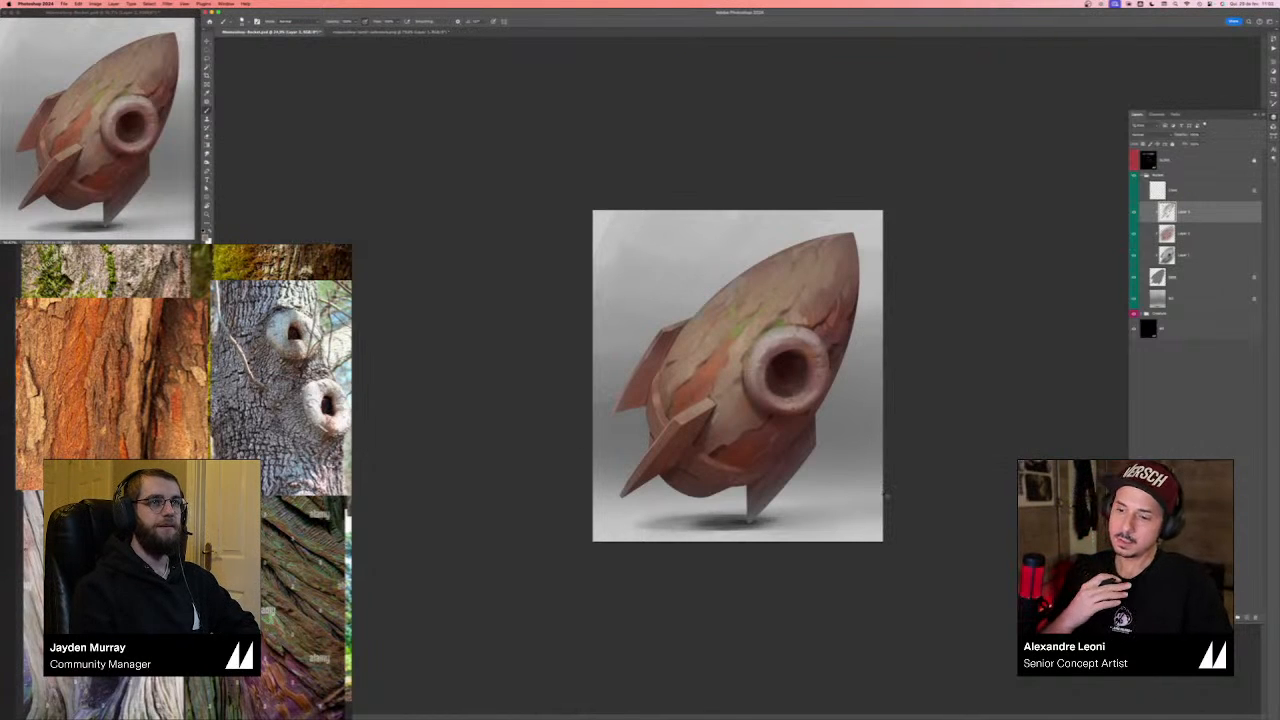
key("super+y")
key("super+y")
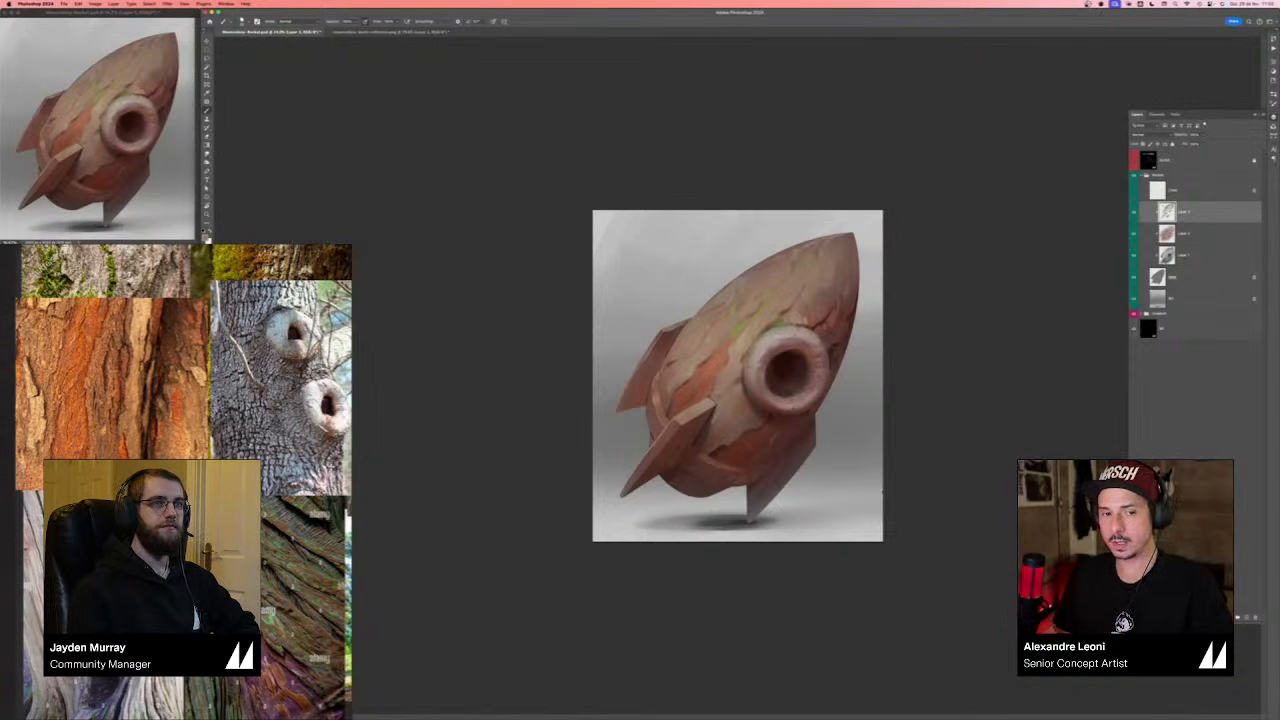
key("super+shift+h")
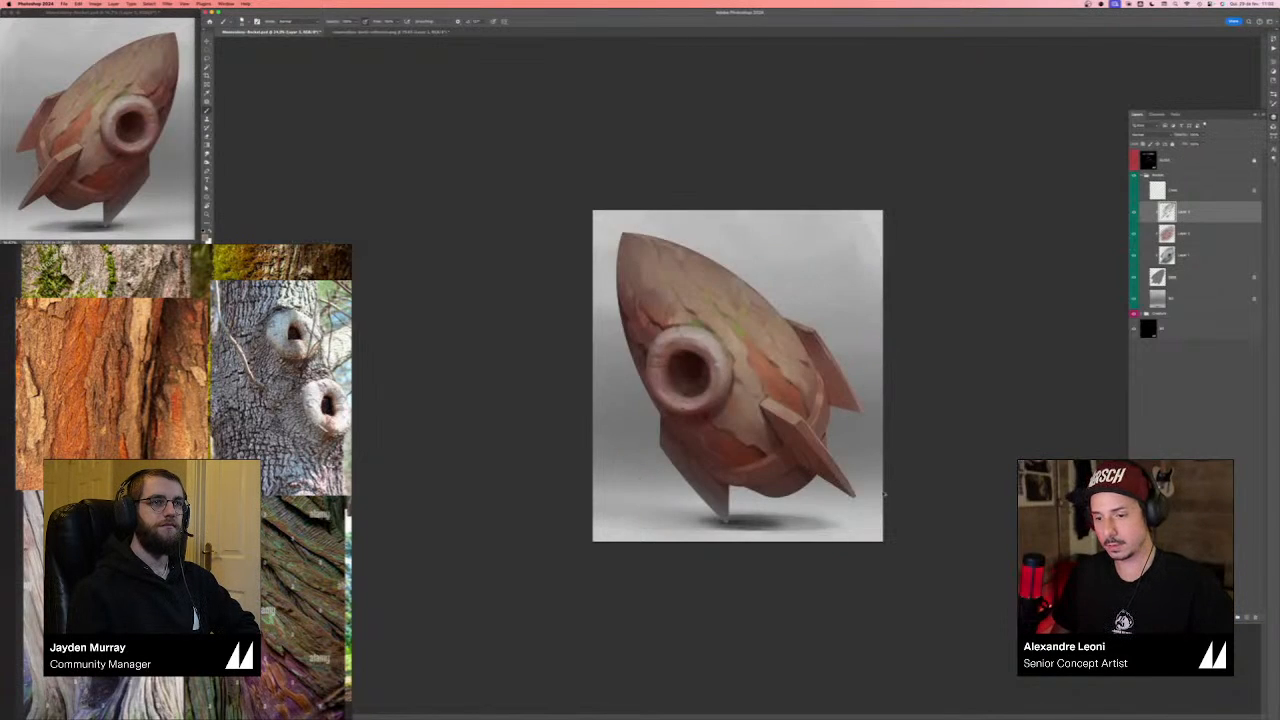
key("super+shift+h")
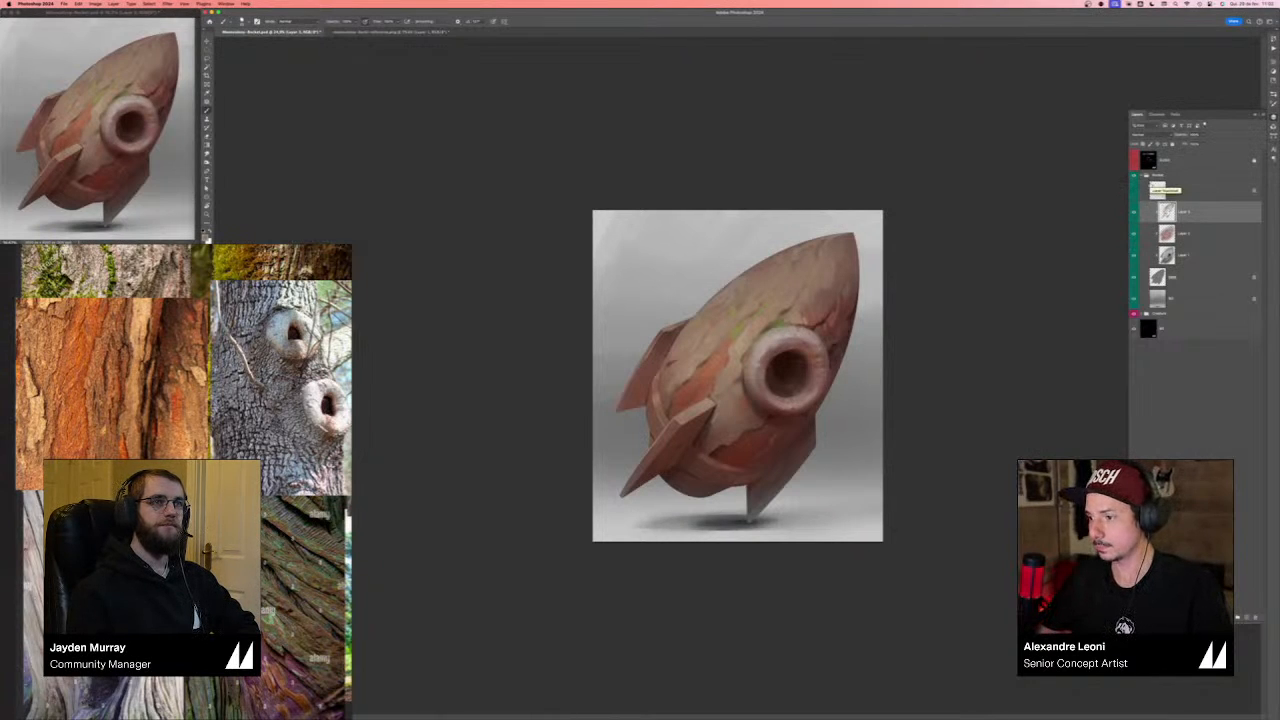
- Make a merged copy of the rocket group, collapse the group and hide the rocket to reveal the creature sketch
left_click(1158, 177)
key("super+alt+e")
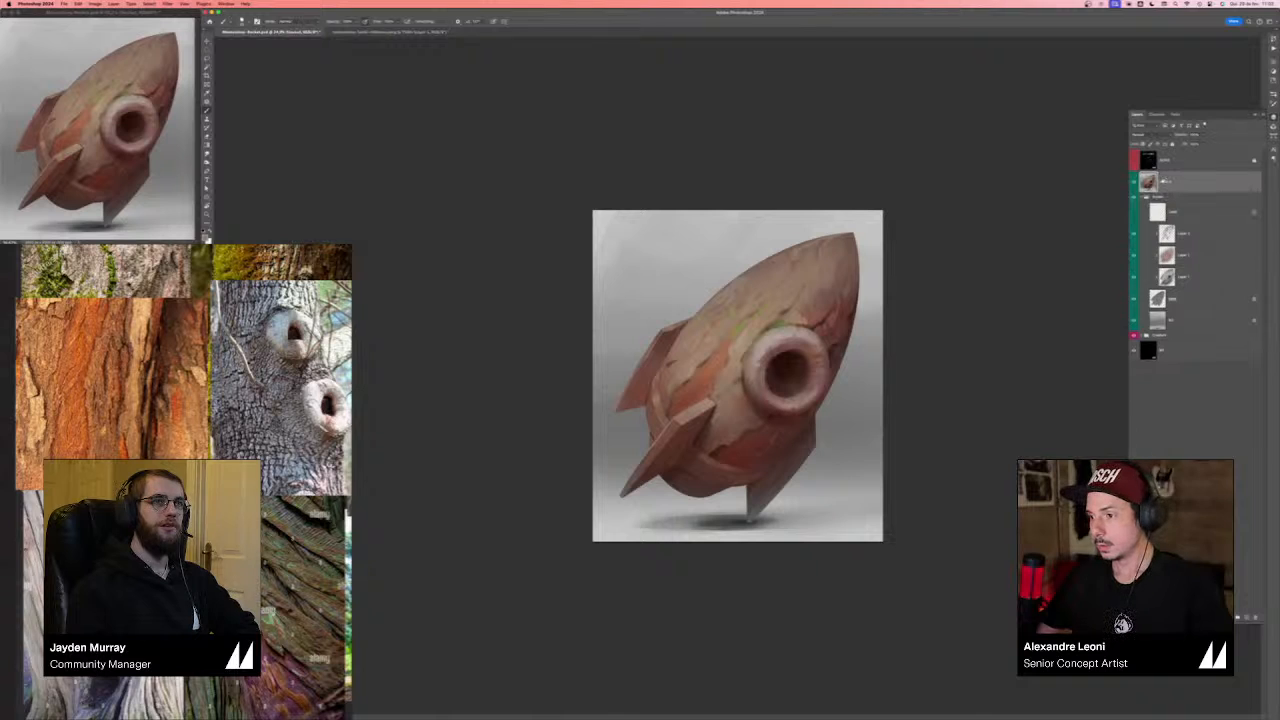
left_click(1145, 198)
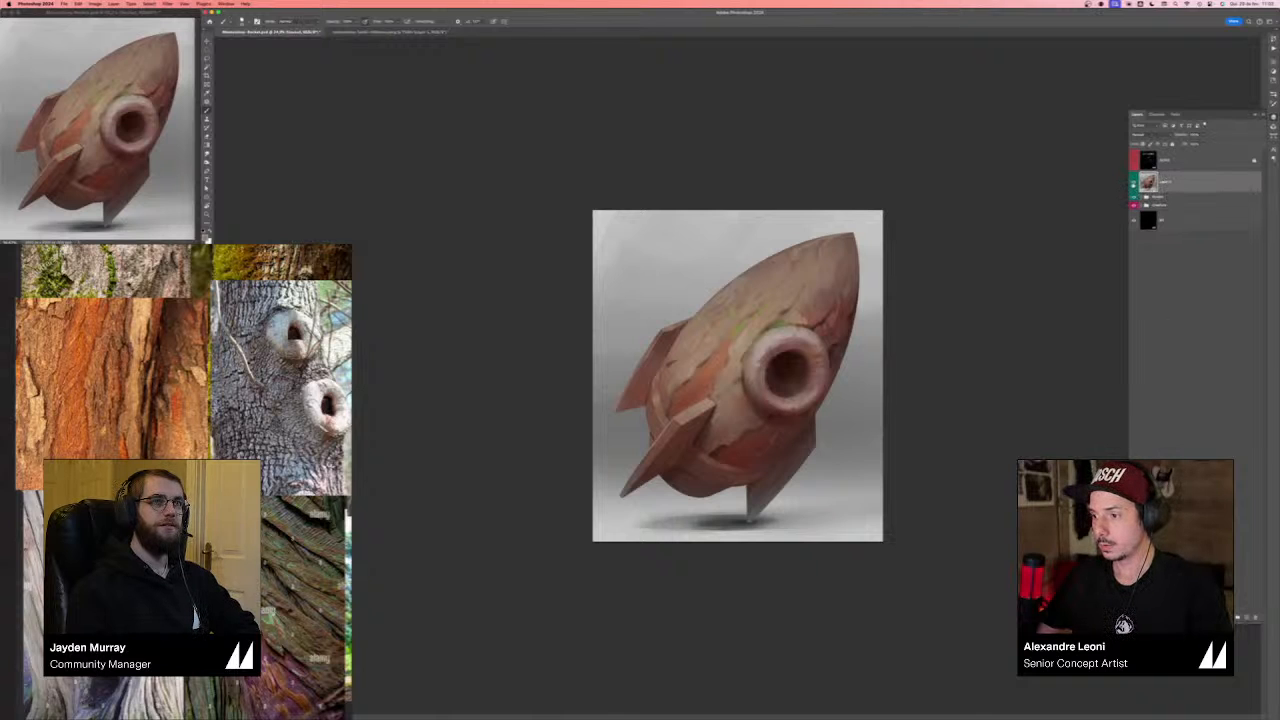
left_click(1133, 183)
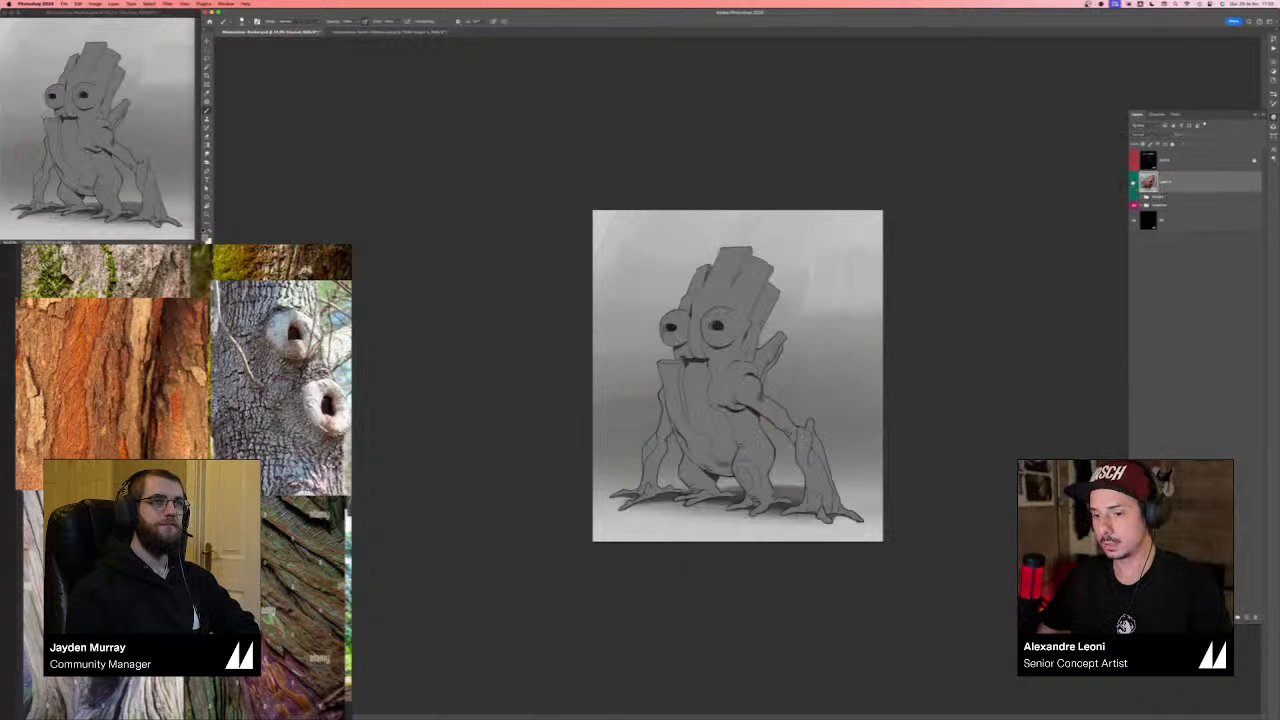
- Expand the creature group, lower the opacity of its line-art layer and select the base shape layer beneath
left_click(1165, 205)
left_click(1142, 205)
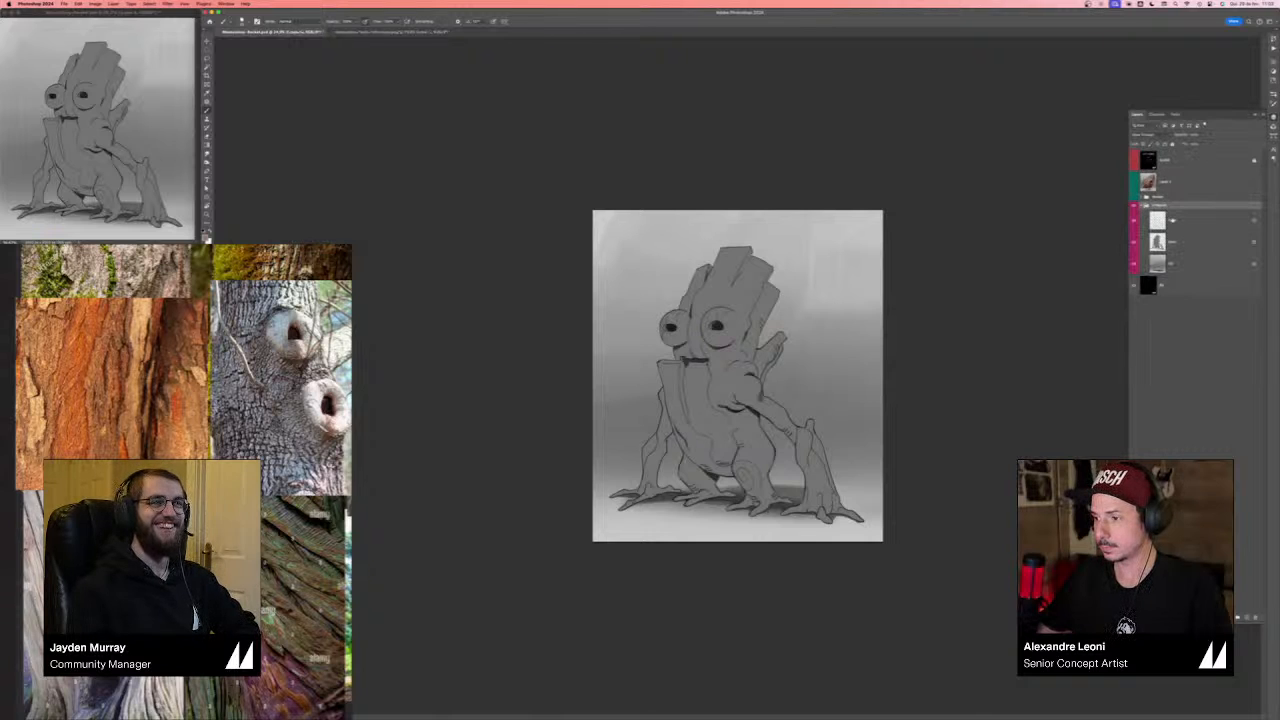
left_click(1185, 220)
left_click(1203, 134)
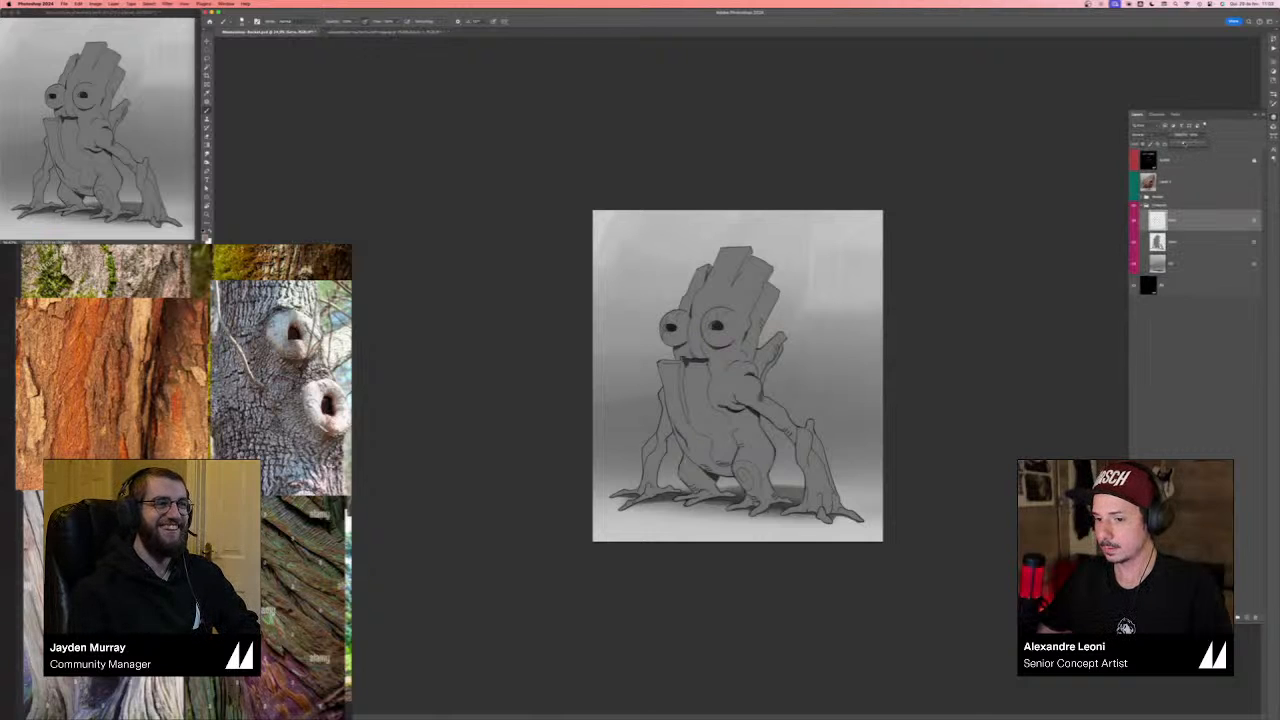
left_click(1184, 143)
left_click(1192, 239)
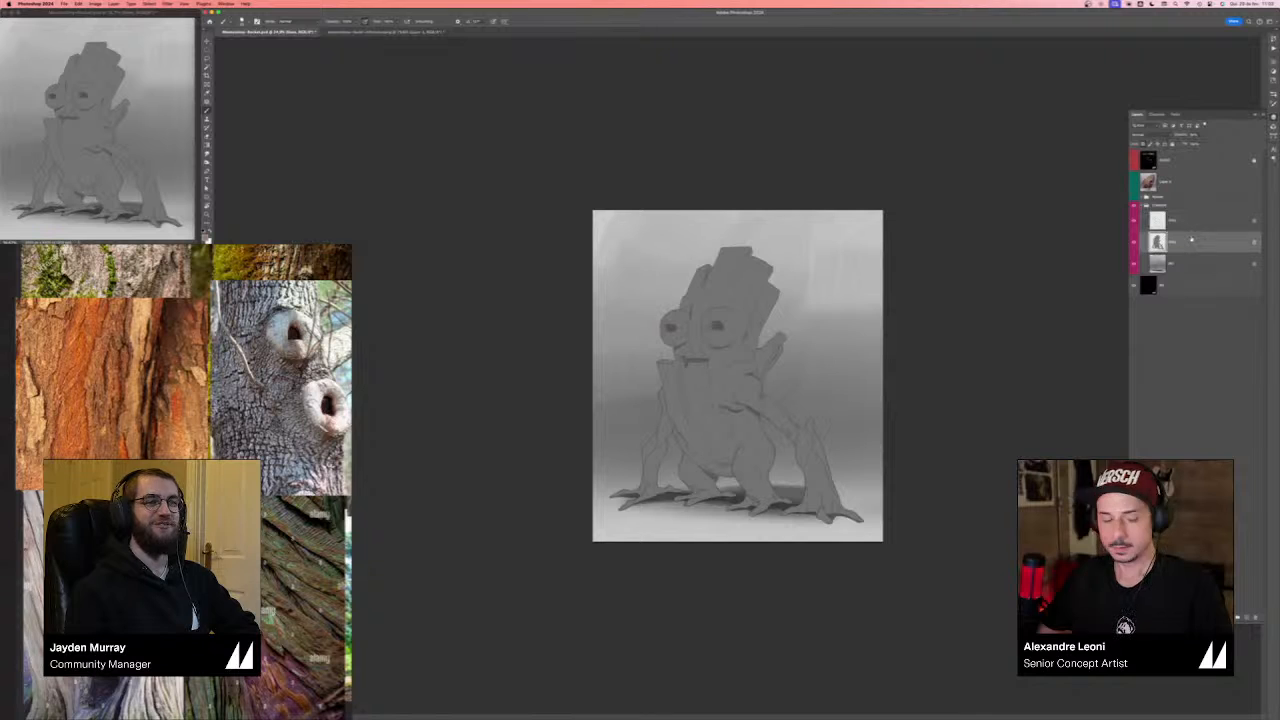
- Look over the bark and tree-trunk reference images alongside the full creature sketch
key("super+0")
key("super+minus")
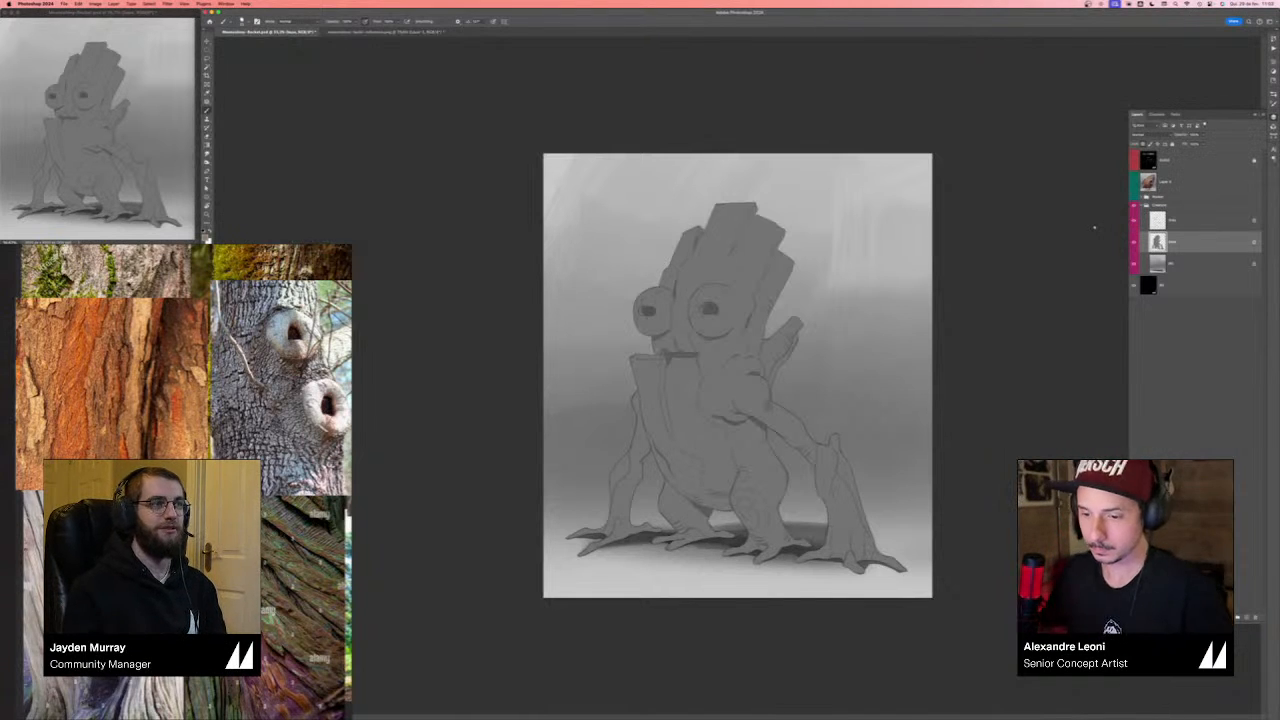
scroll(292, 455, "down", 5)
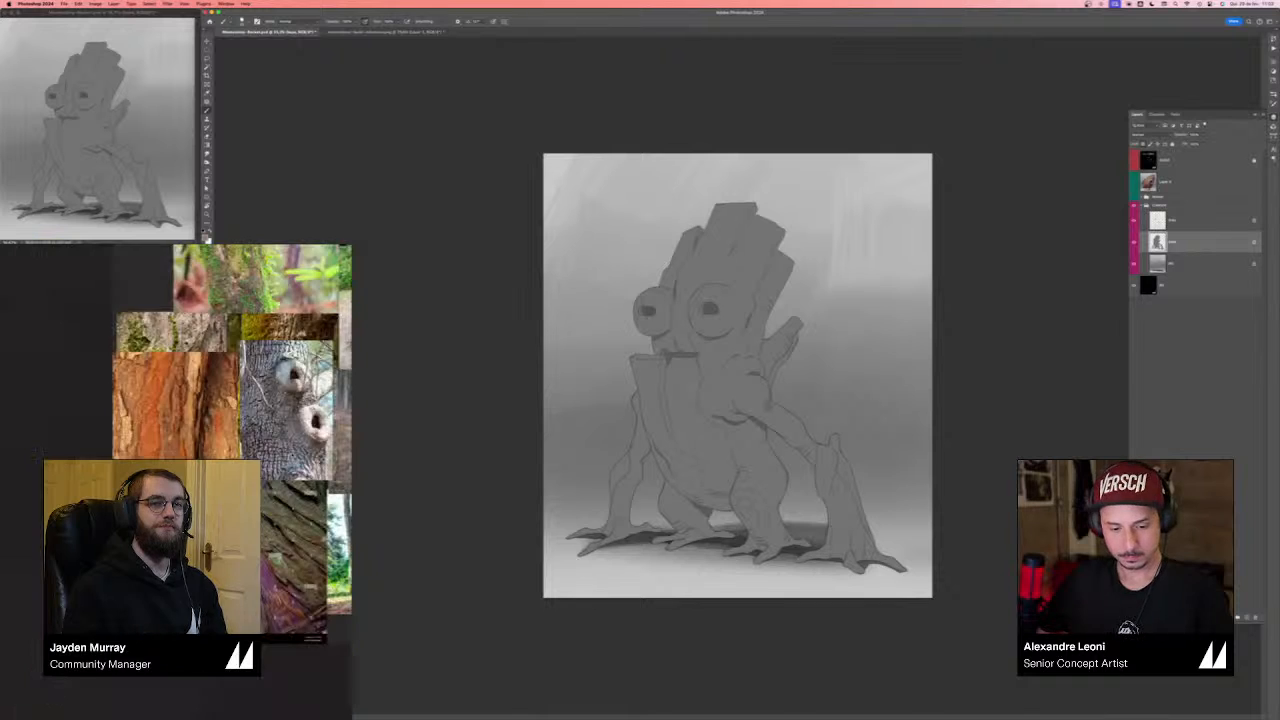
left_click_drag(309, 617, 220, 637)
scroll(222, 632, "up", 2)
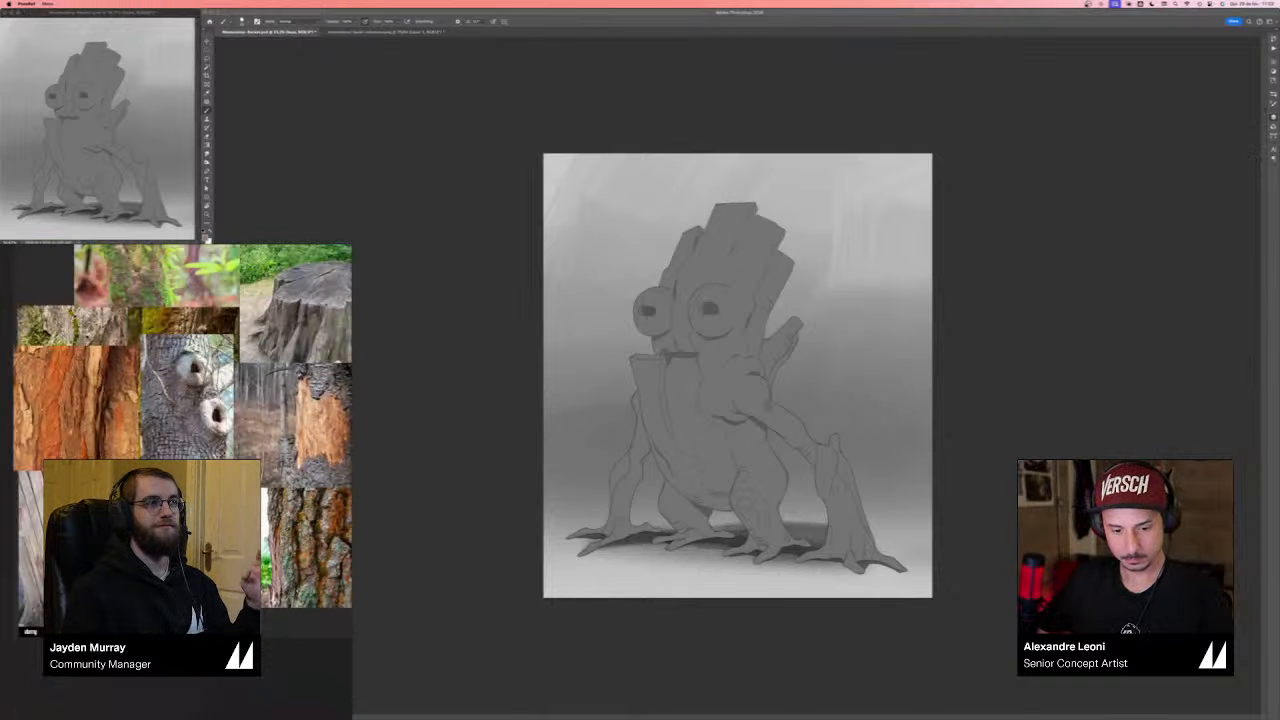
left_click_drag(248, 555, 286, 587)
scroll(248, 574, "up", 2)
left_click(1033, 370)
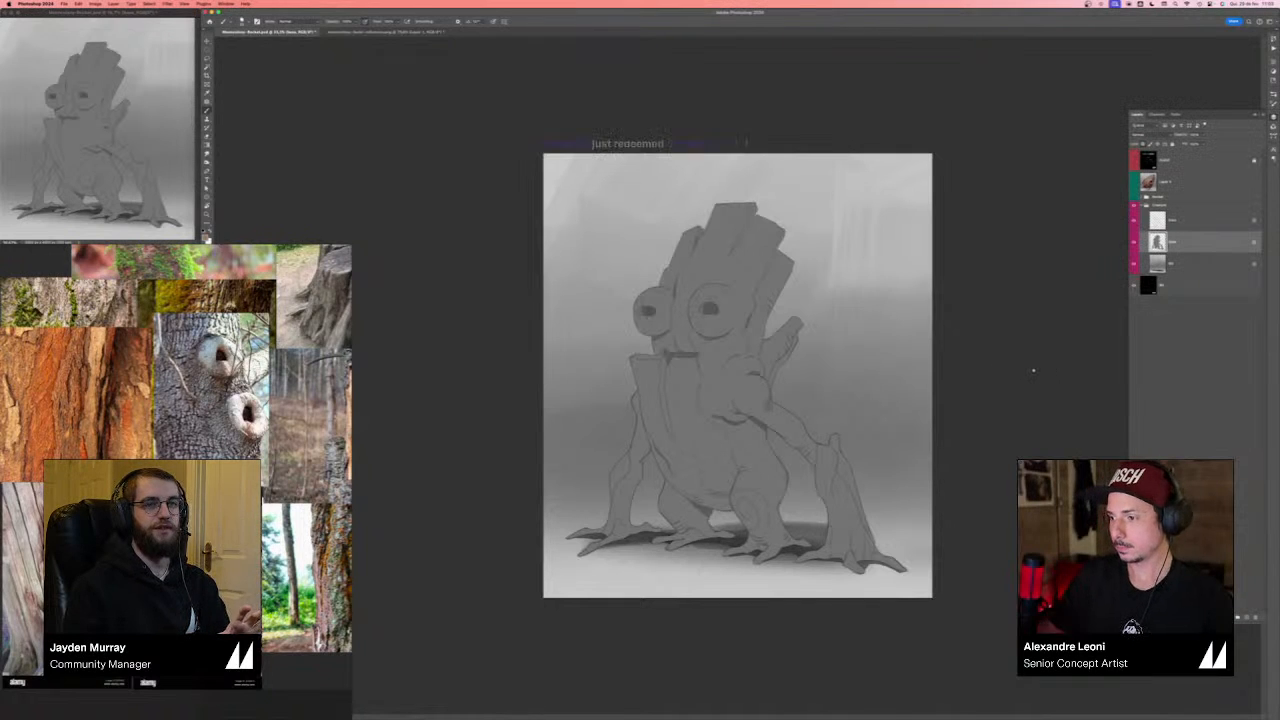
- Paint the creature's whole base shape a muted dark green with a large brush
left_click(206, 237)
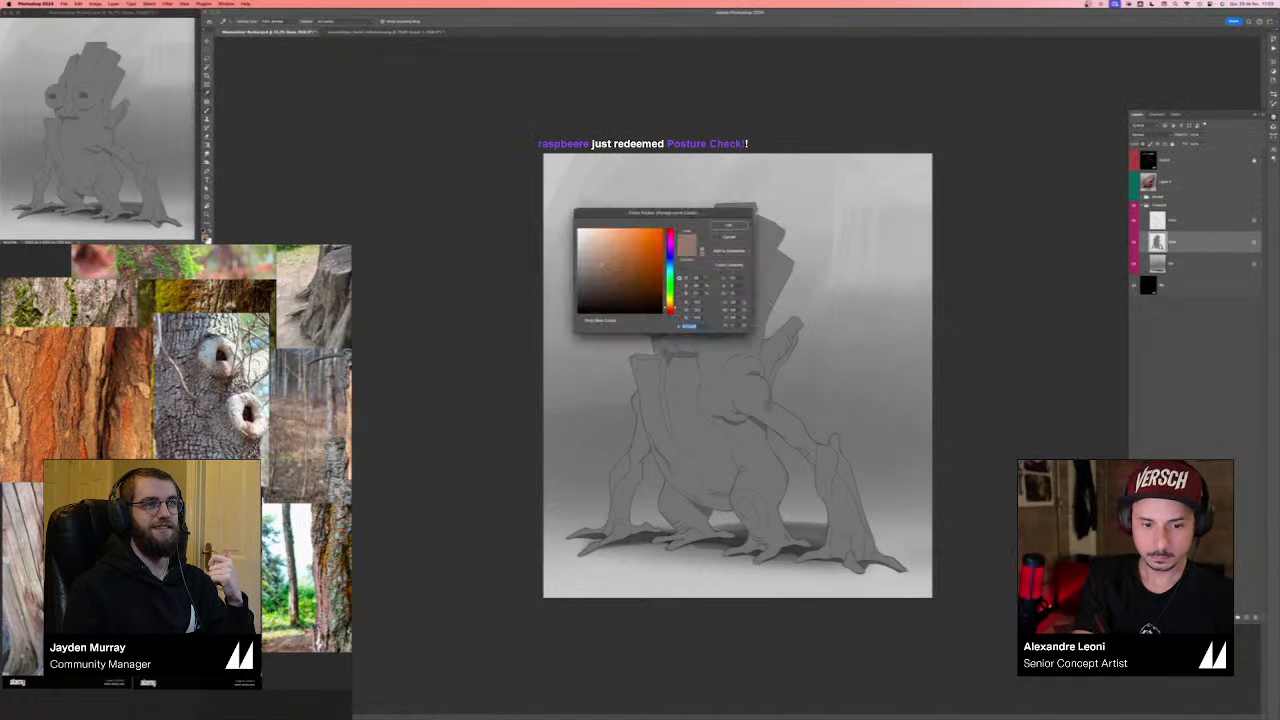
left_click(670, 291)
left_click(615, 279)
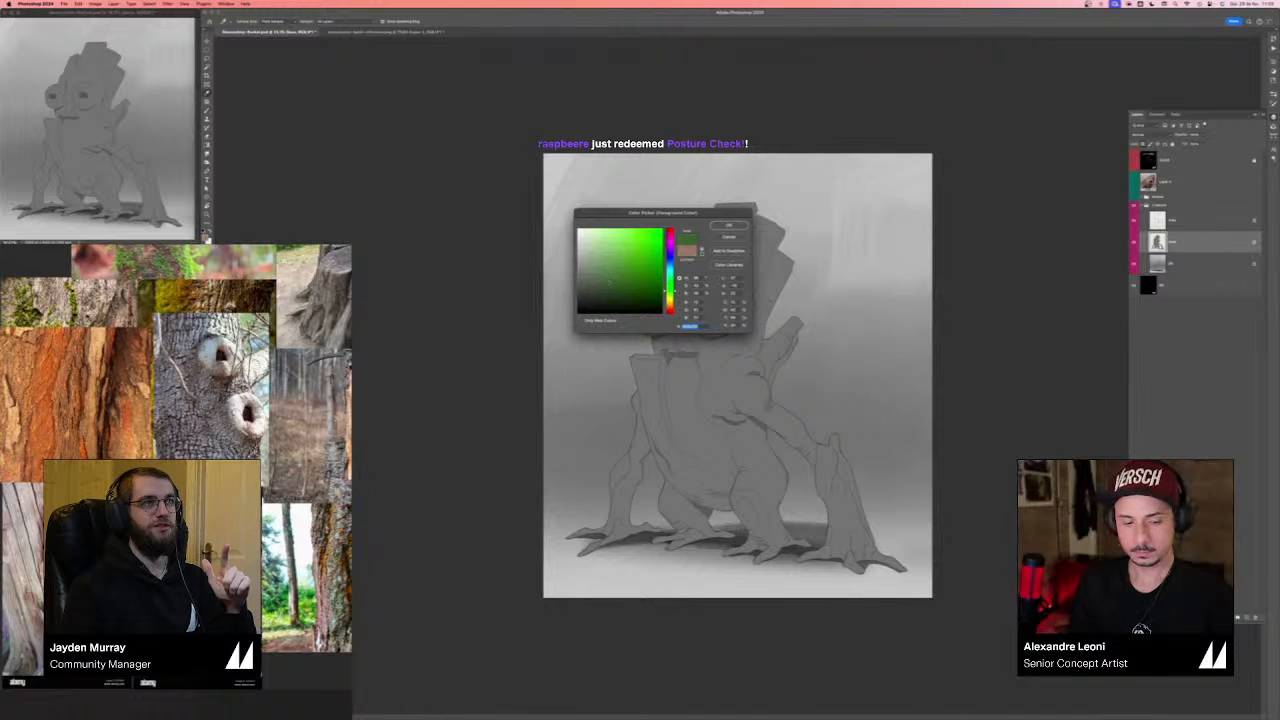
left_click_drag(672, 291, 670, 294)
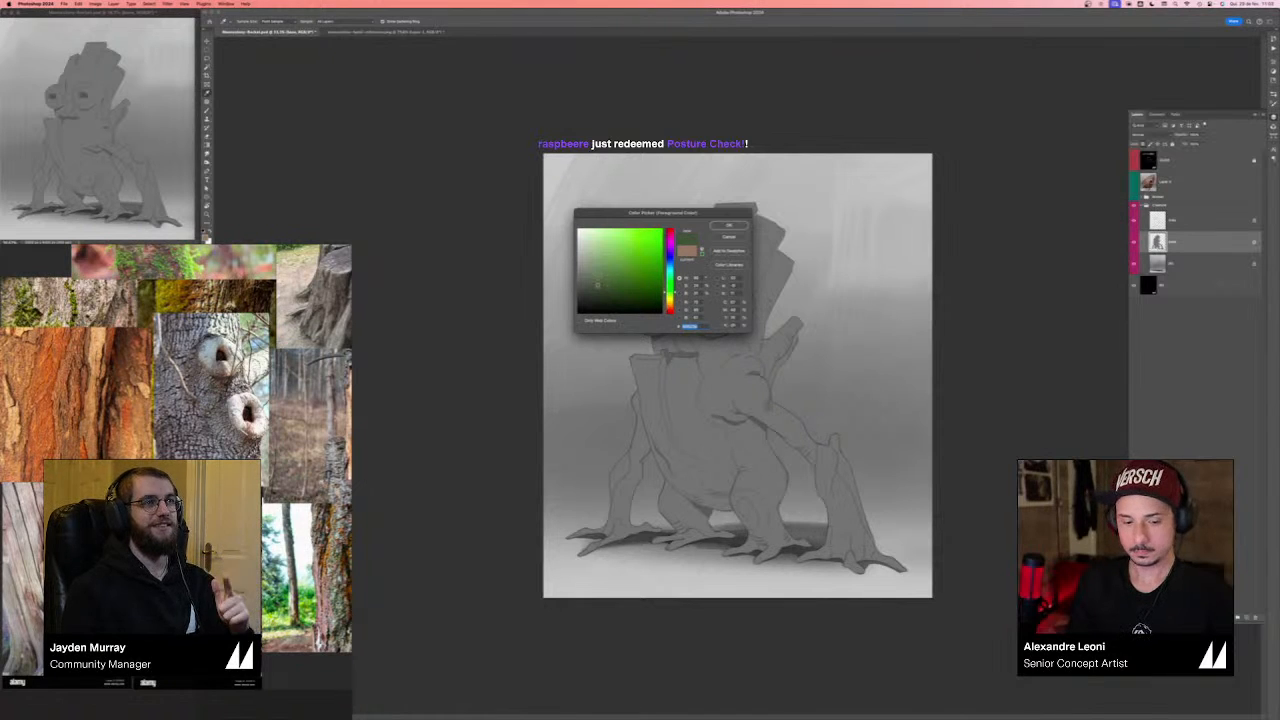
key("Return")
key("]")
key("]")
key("]")
key("]")
key("]")
key("]")
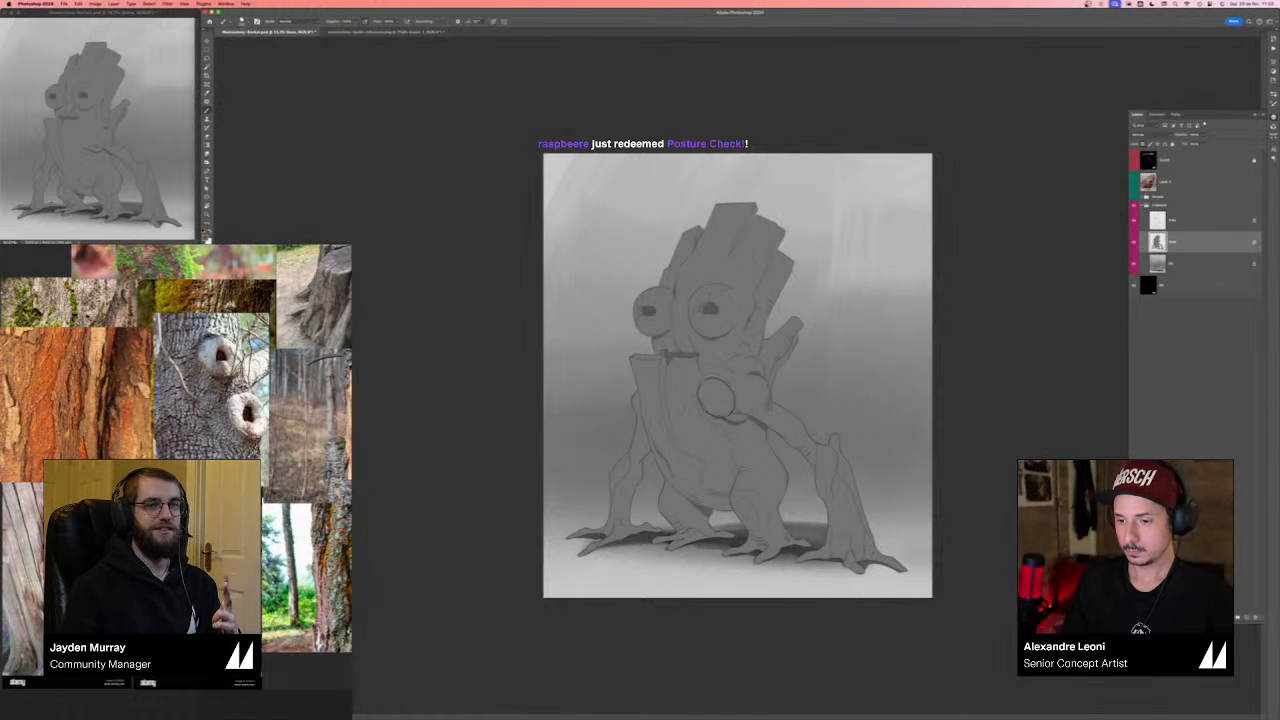
mouse_move(696, 332)
left_mouse_down()
mouse_move(701, 455)
mouse_move(721, 365)
mouse_move(763, 338)
mouse_move(744, 225)
mouse_move(711, 410)
mouse_move(666, 420)
mouse_move(638, 548)
mouse_move(801, 500)
mouse_move(822, 451)
left_mouse_up()
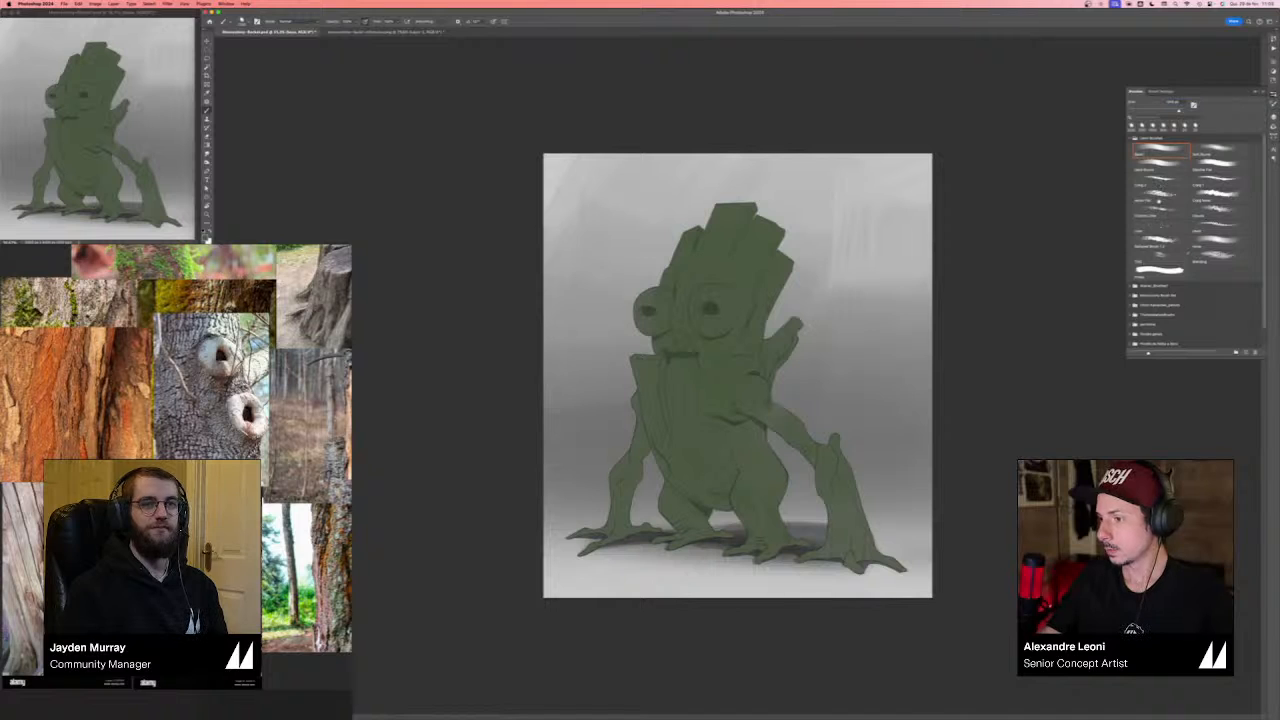
- Glaze a muted reddish brown over the creature's head and torso with a large textured brush
left_click(207, 235)
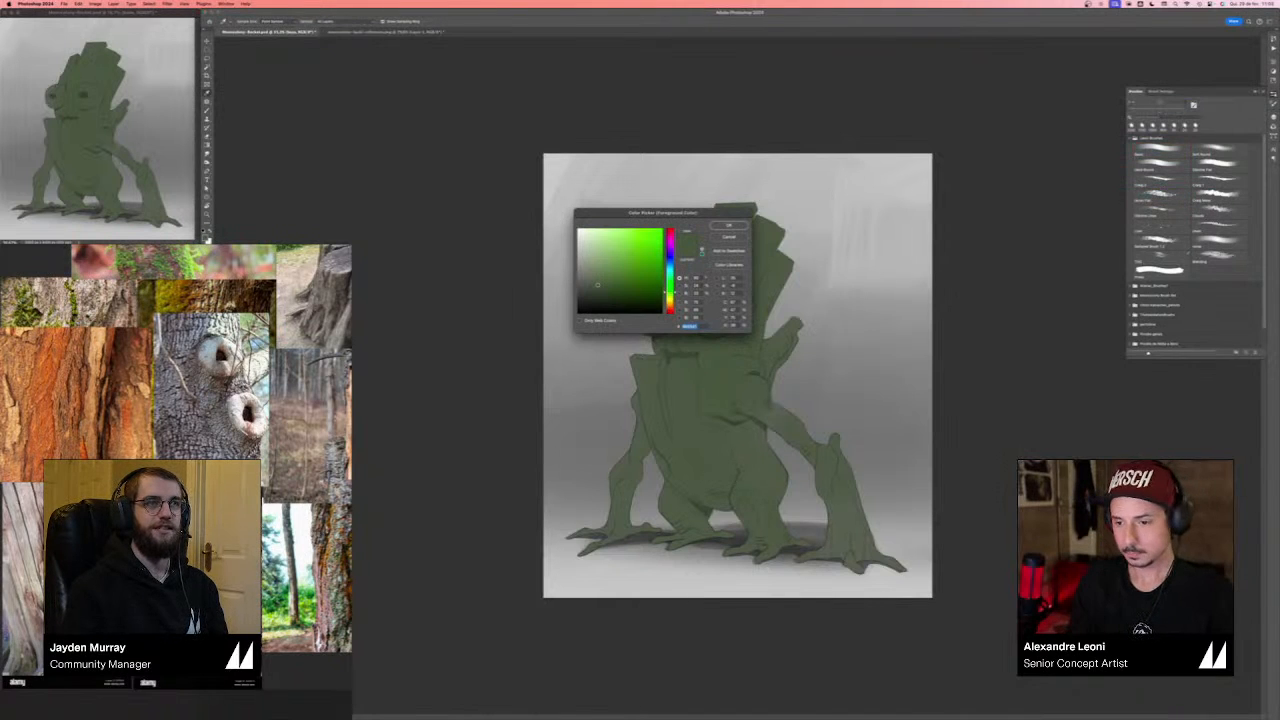
left_click(670, 305)
left_click(728, 225)
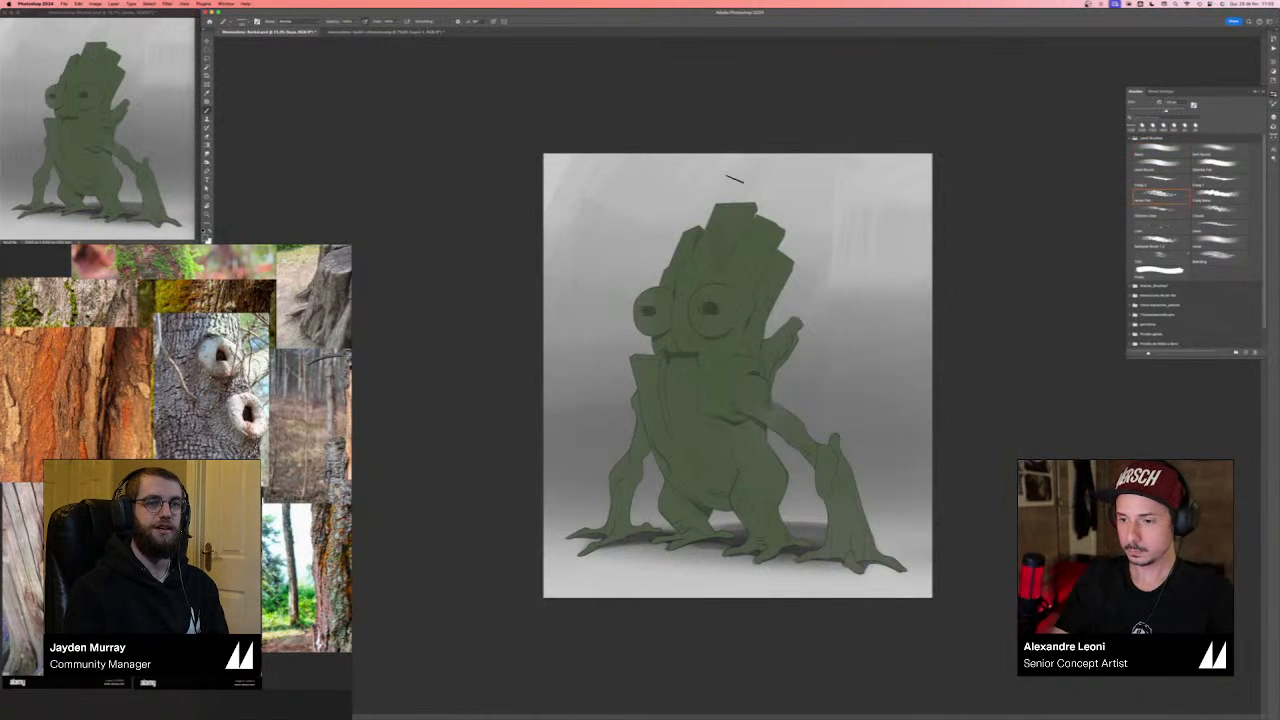
key("bracketright")
key("bracketright")
key("bracketright")
key("bracketright")
key("bracketright")
mouse_move(735, 222)
left_mouse_down()
mouse_move(707, 362)
mouse_move(726, 210)
mouse_move(668, 430)
mouse_move(755, 250)
mouse_move(772, 428)
mouse_move(708, 313)
mouse_move(732, 482)
mouse_move(638, 428)
mouse_move(680, 547)
mouse_move(801, 377)
left_mouse_up()
- Lasso the creature's belly and the thin strip running up to its mouth, and paint that area muted purple
key("l")
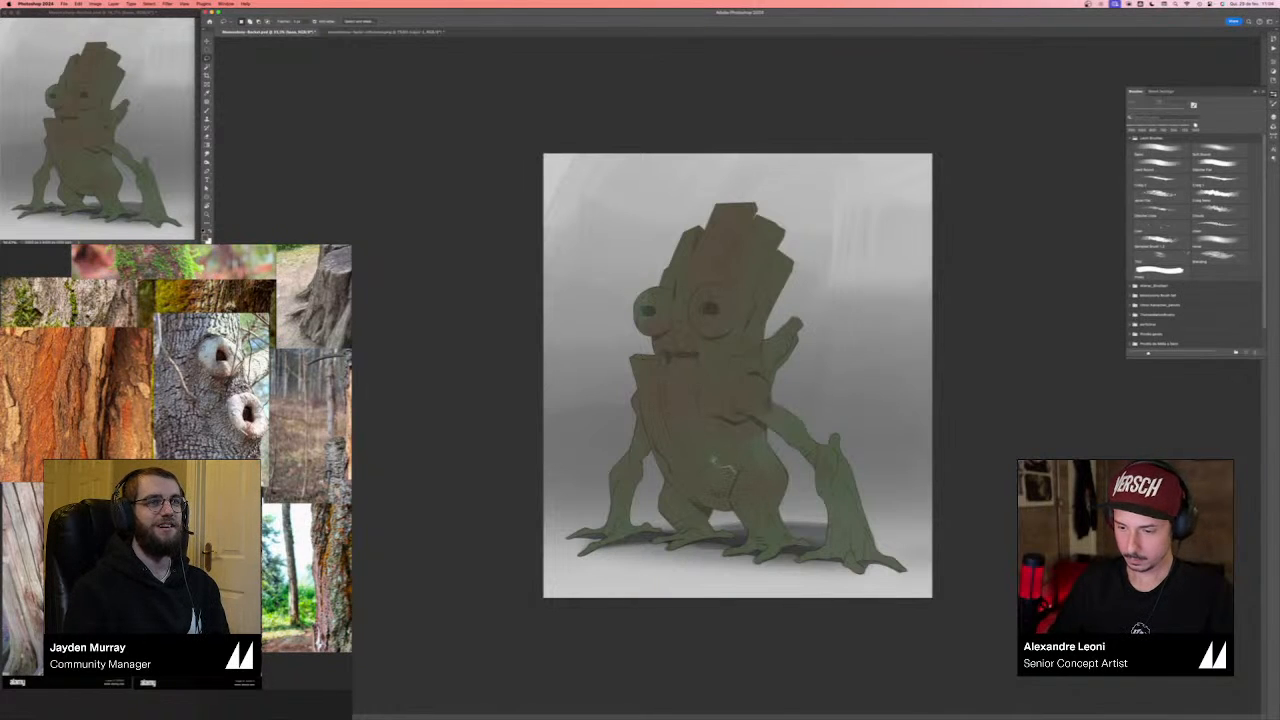
mouse_move(683, 440)
left_mouse_down()
mouse_move(665, 379)
mouse_move(662, 430)
left_mouse_up()
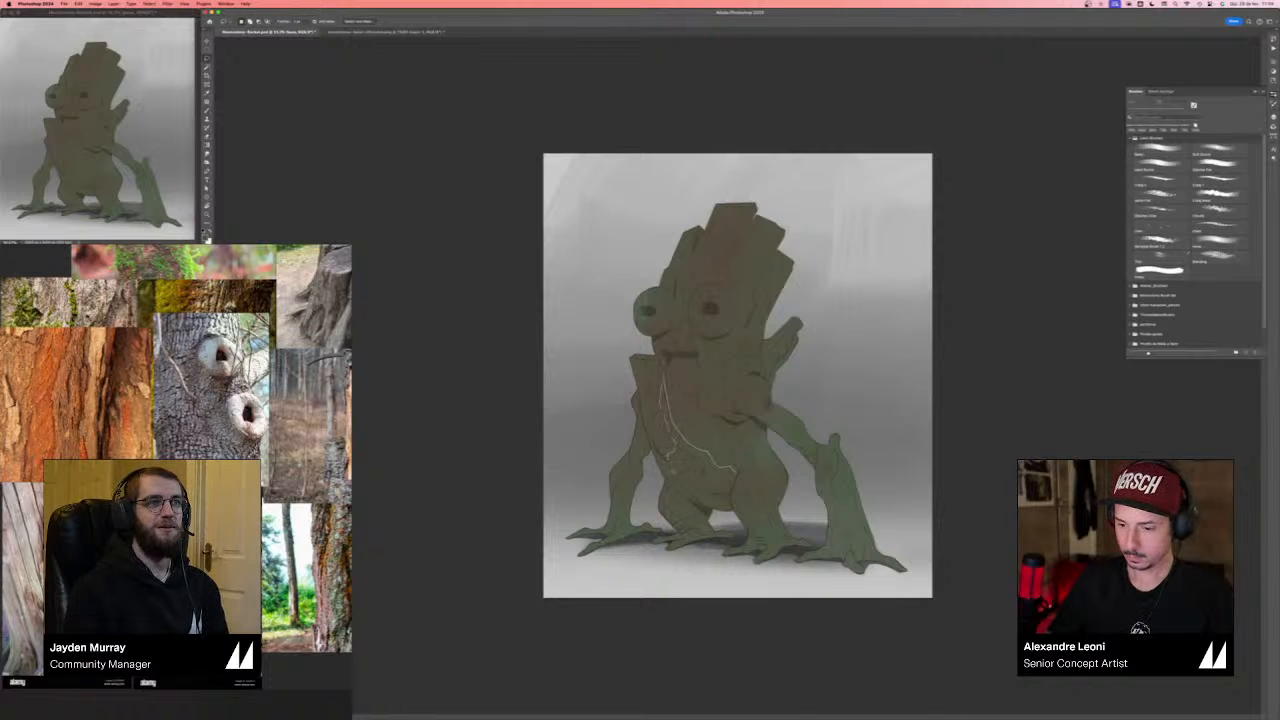
left_click_drag(733, 505, 736, 480)
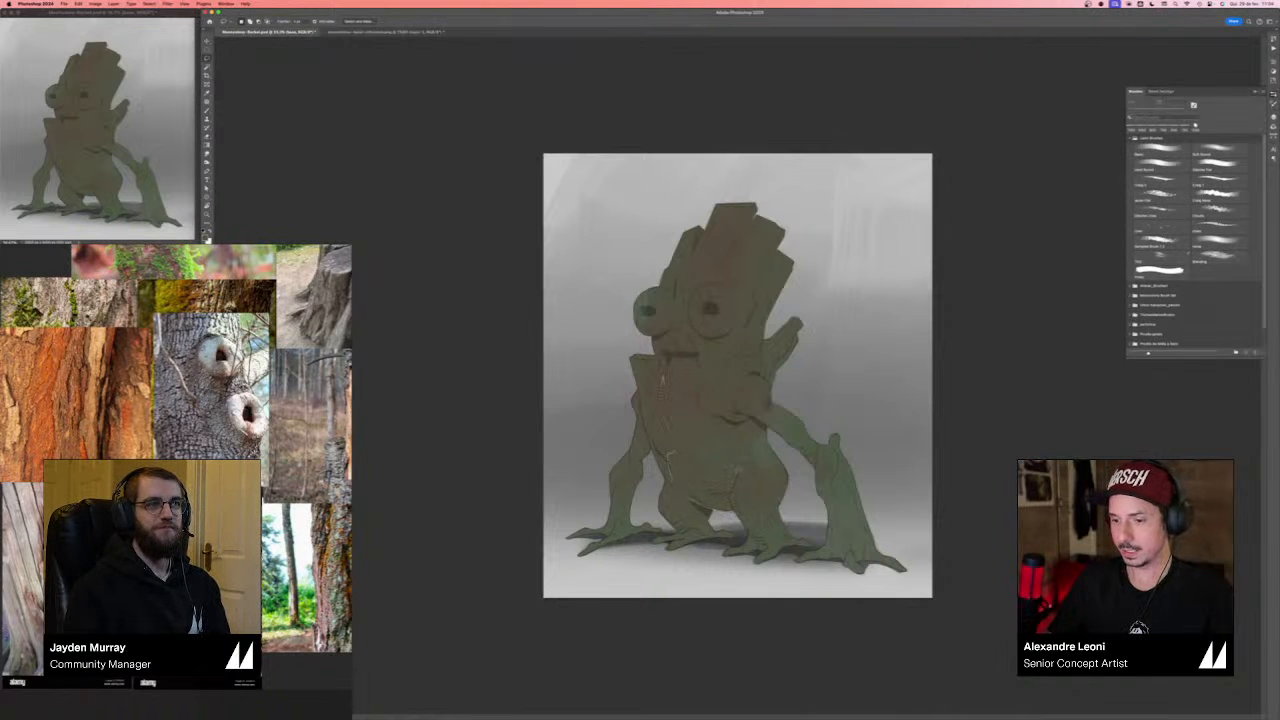
key("b")
key("n")
left_click(693, 471)
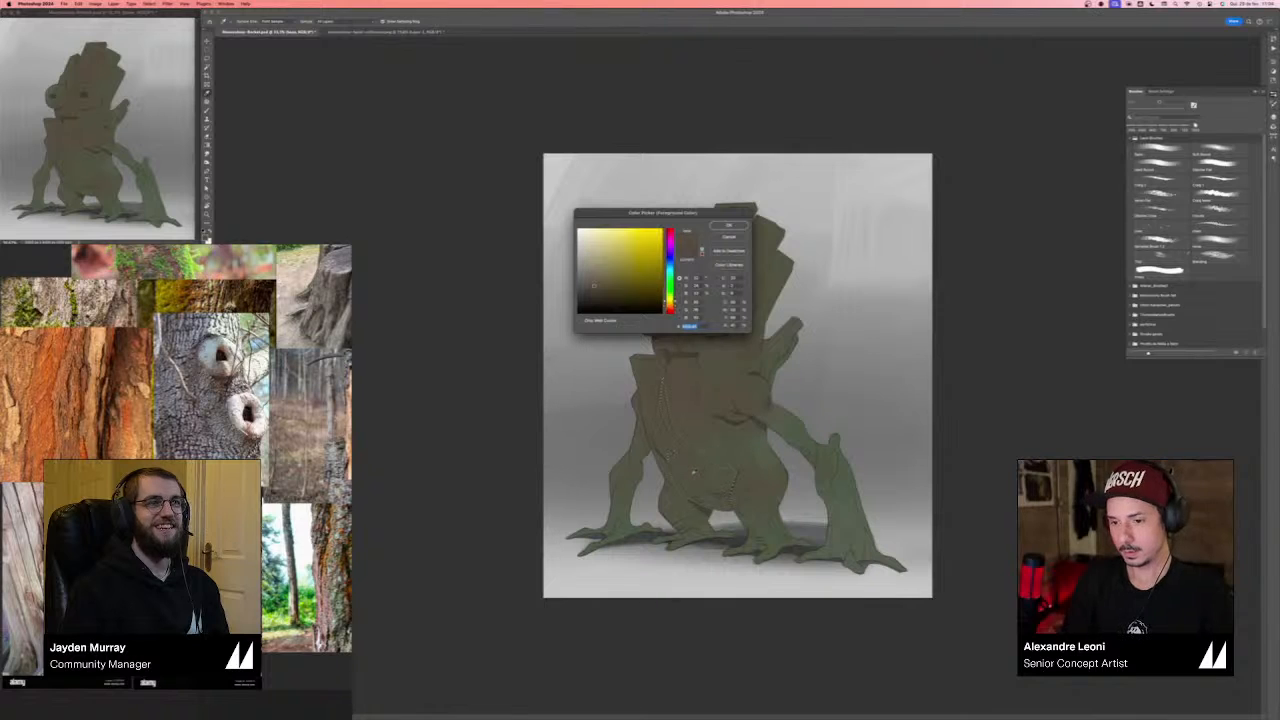
left_click_drag(697, 212, 832, 366)
left_click(840, 396)
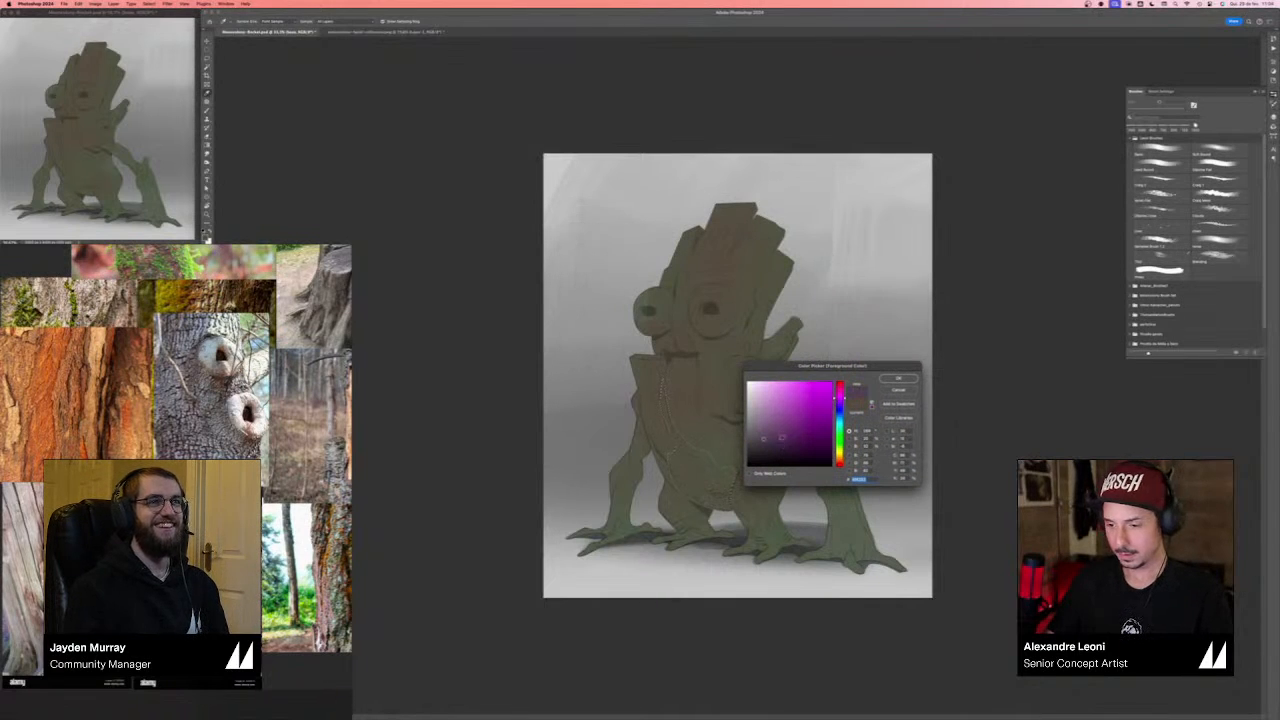
key("Return")
left_click_drag(714, 491, 680, 430)
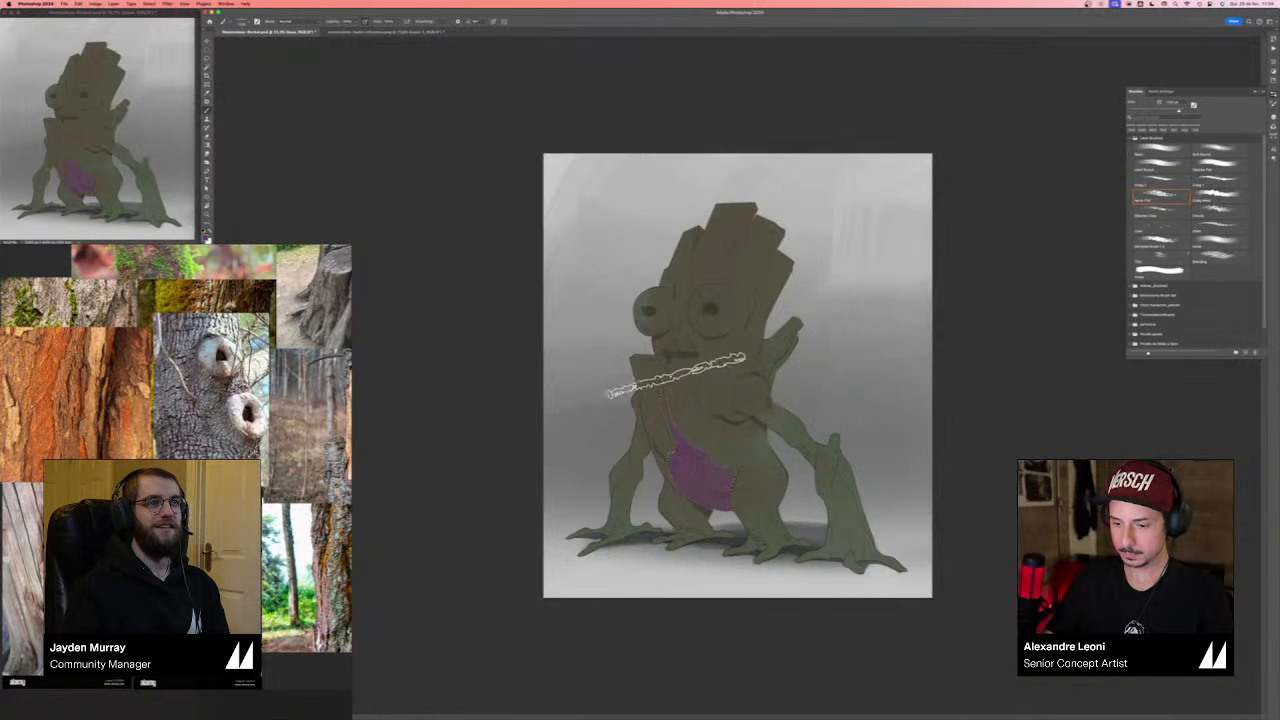
left_click_drag(662, 378, 686, 457)
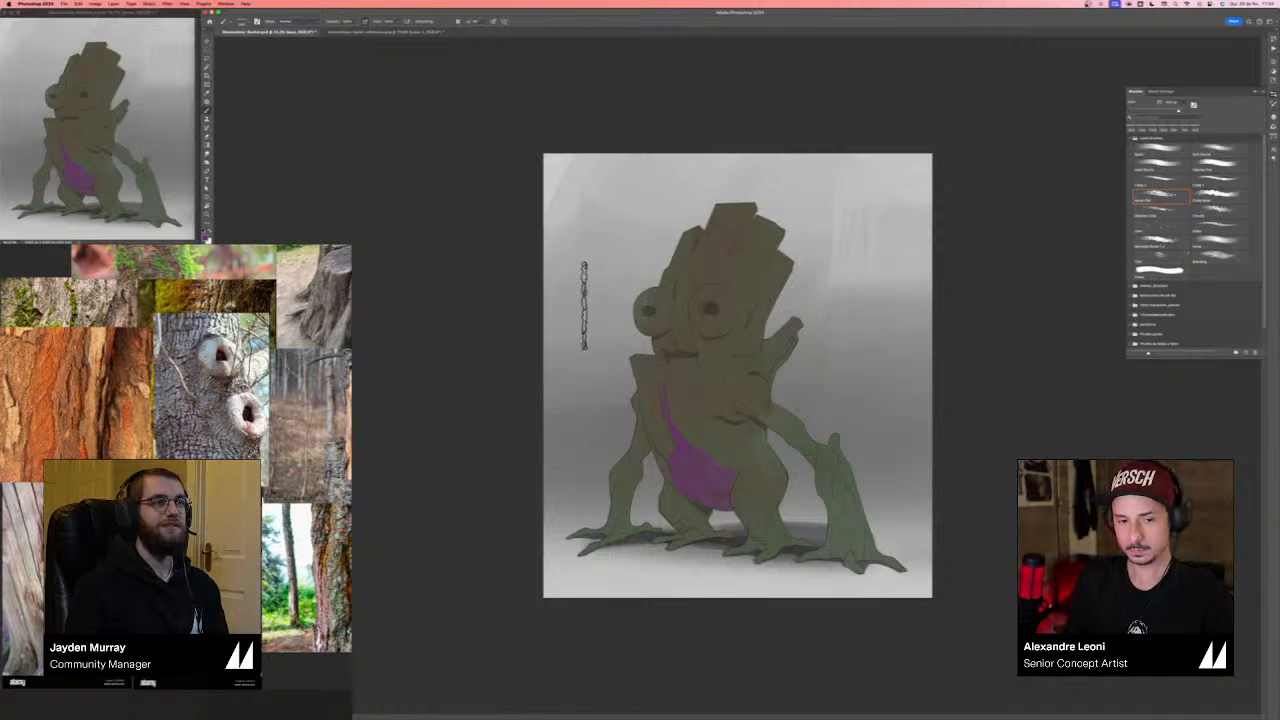
- Try small lassoed marks filled with white on a new layer above the line art, and delete that layer
key("n")
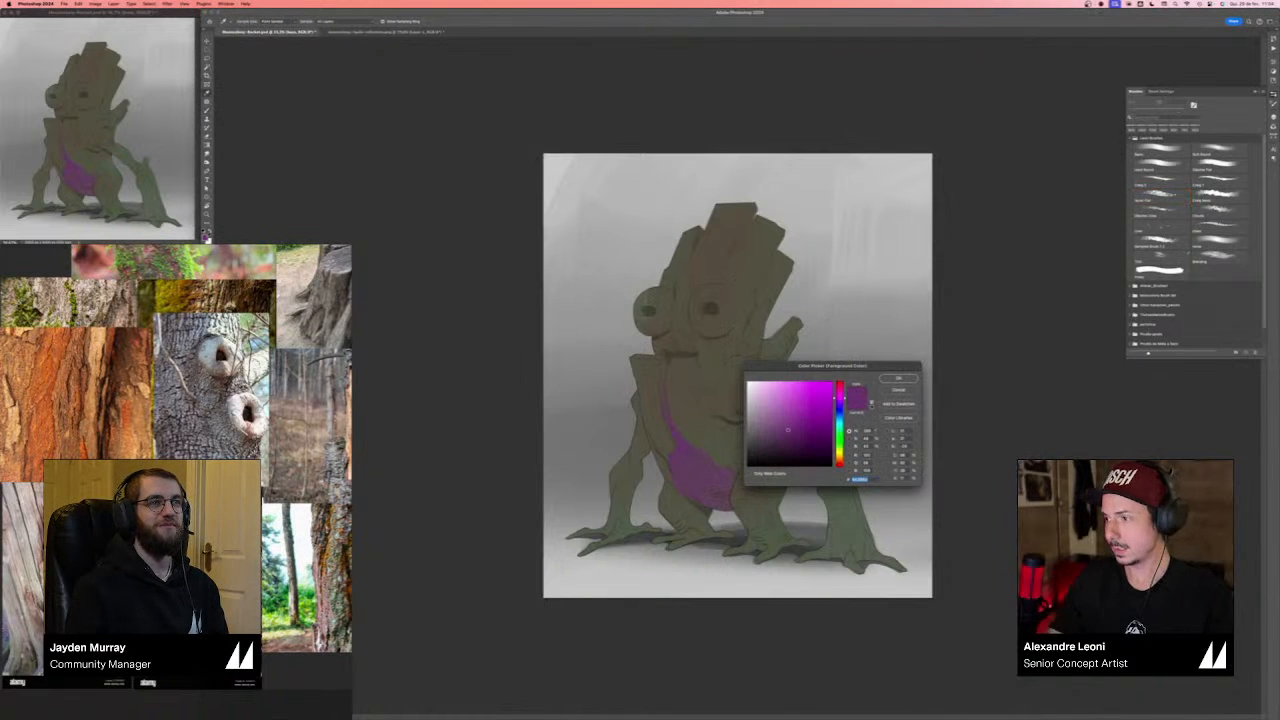
key("Escape")
key("F7")
left_click(1190, 222)
left_click(1246, 617)
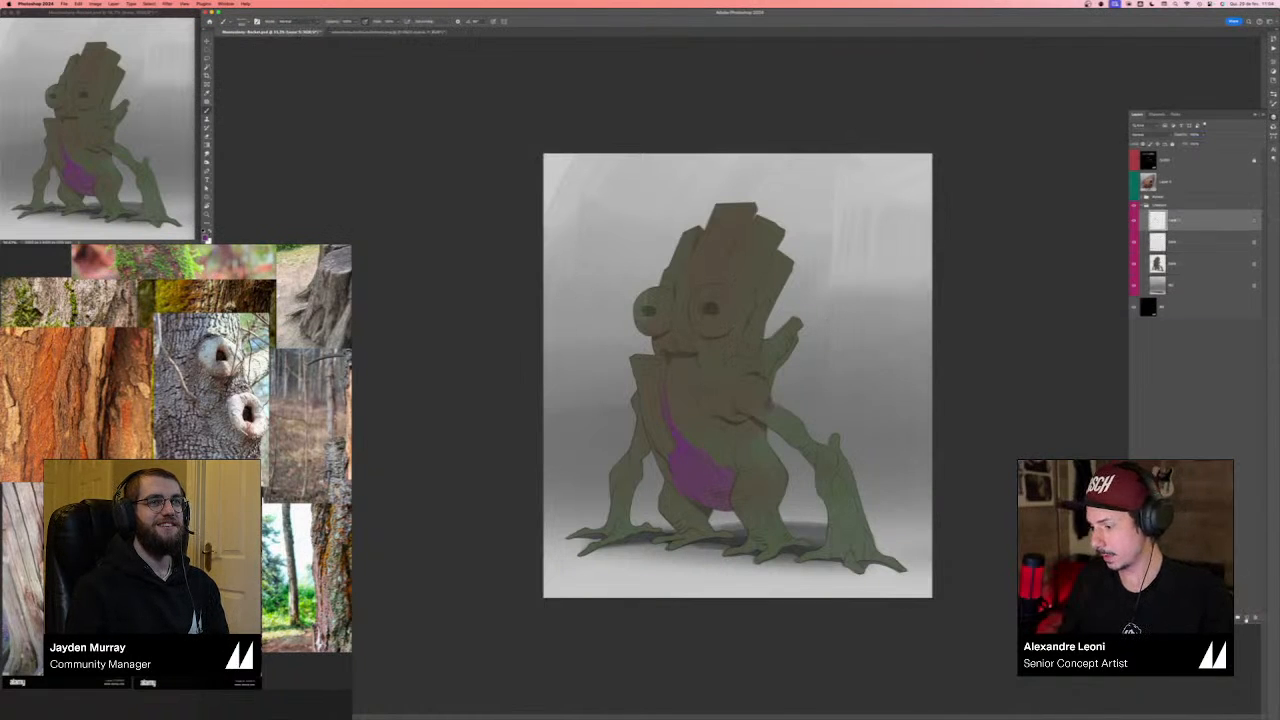
key("F5")
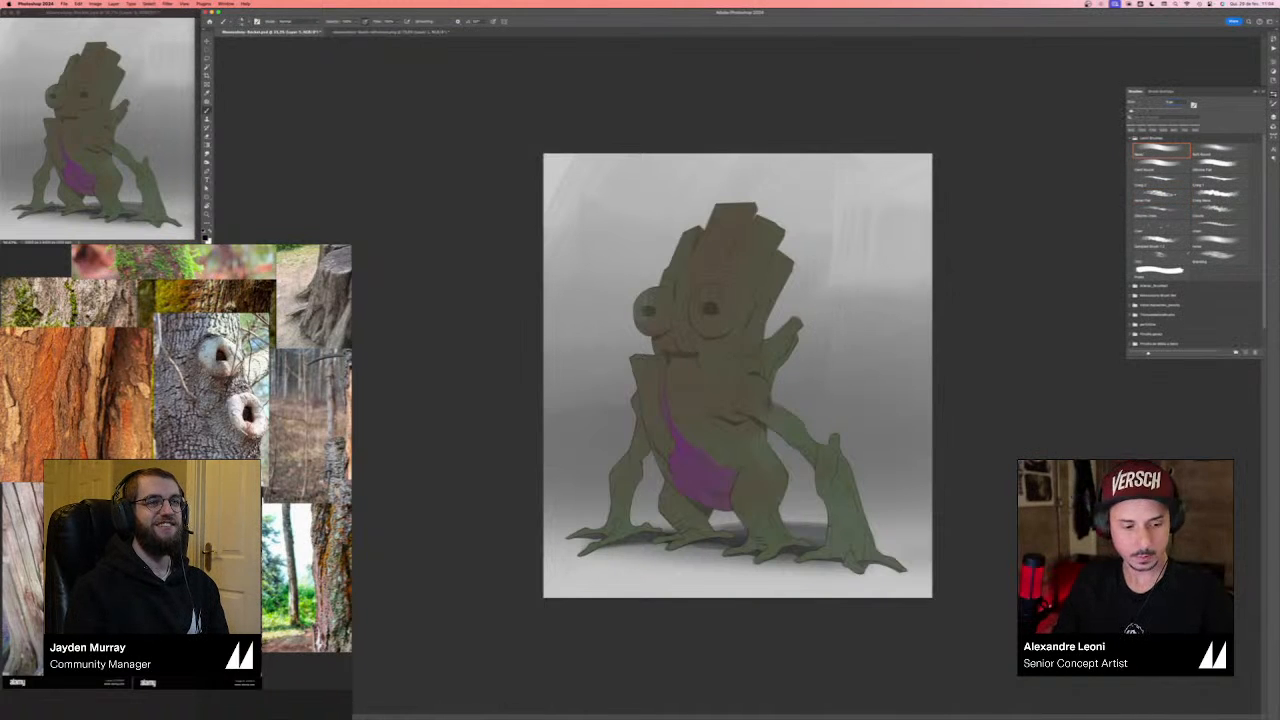
key("l")
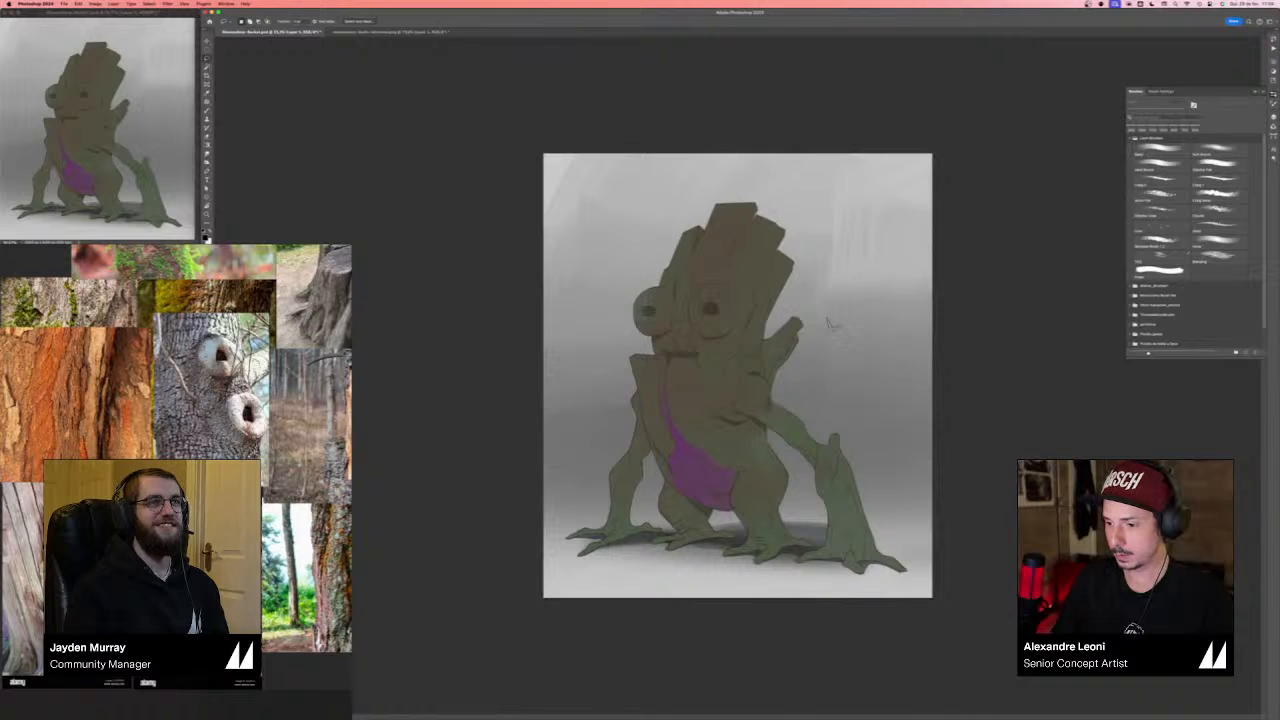
key("shift")
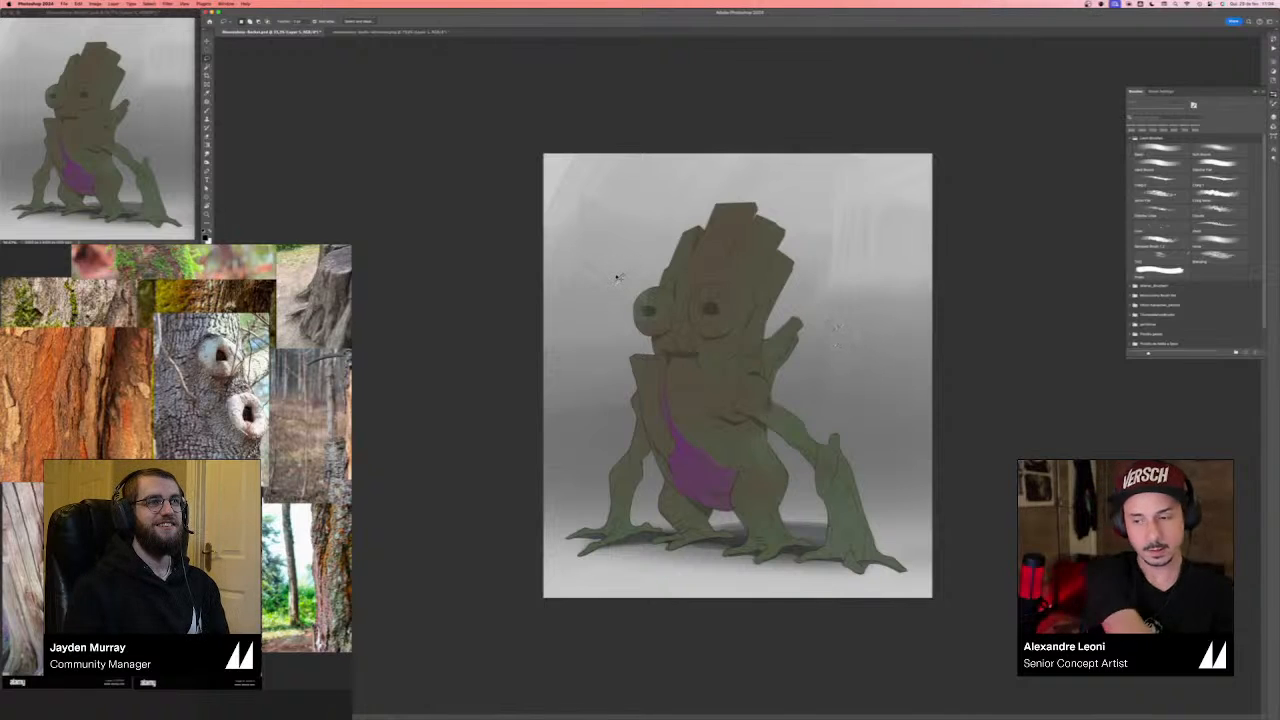
key("super+BackSpace")
key("super+d")
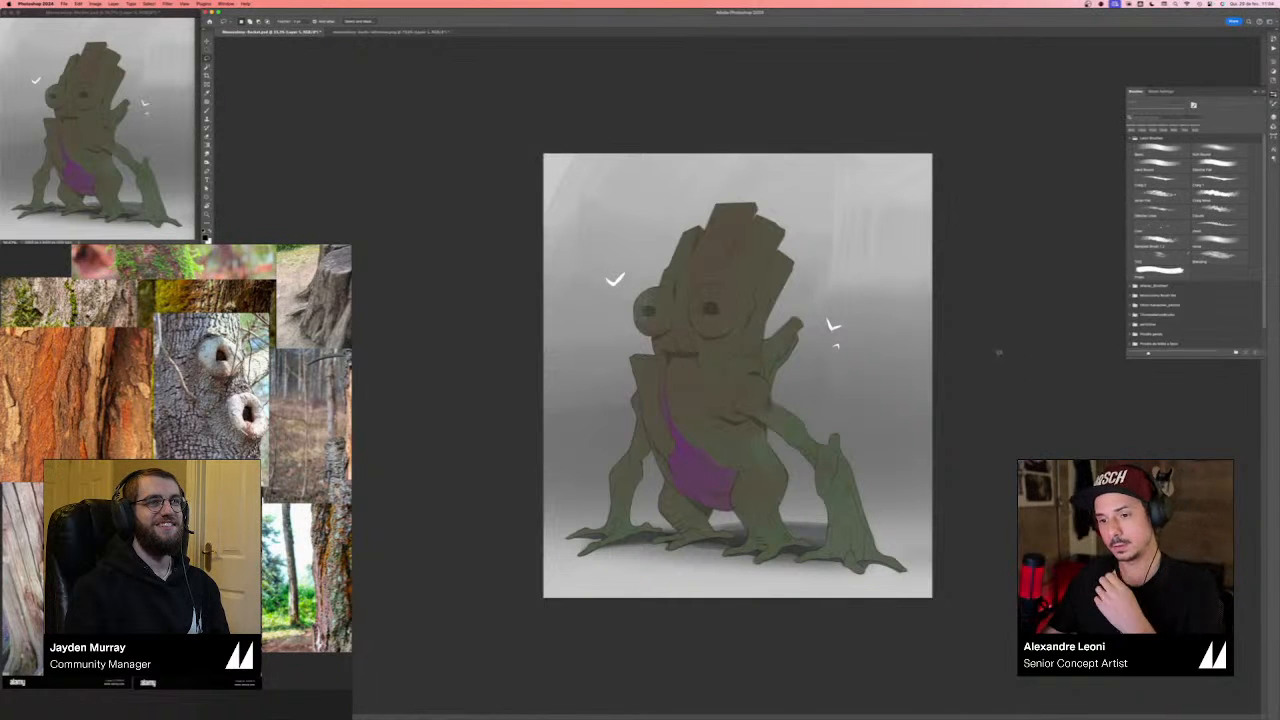
key("F7")
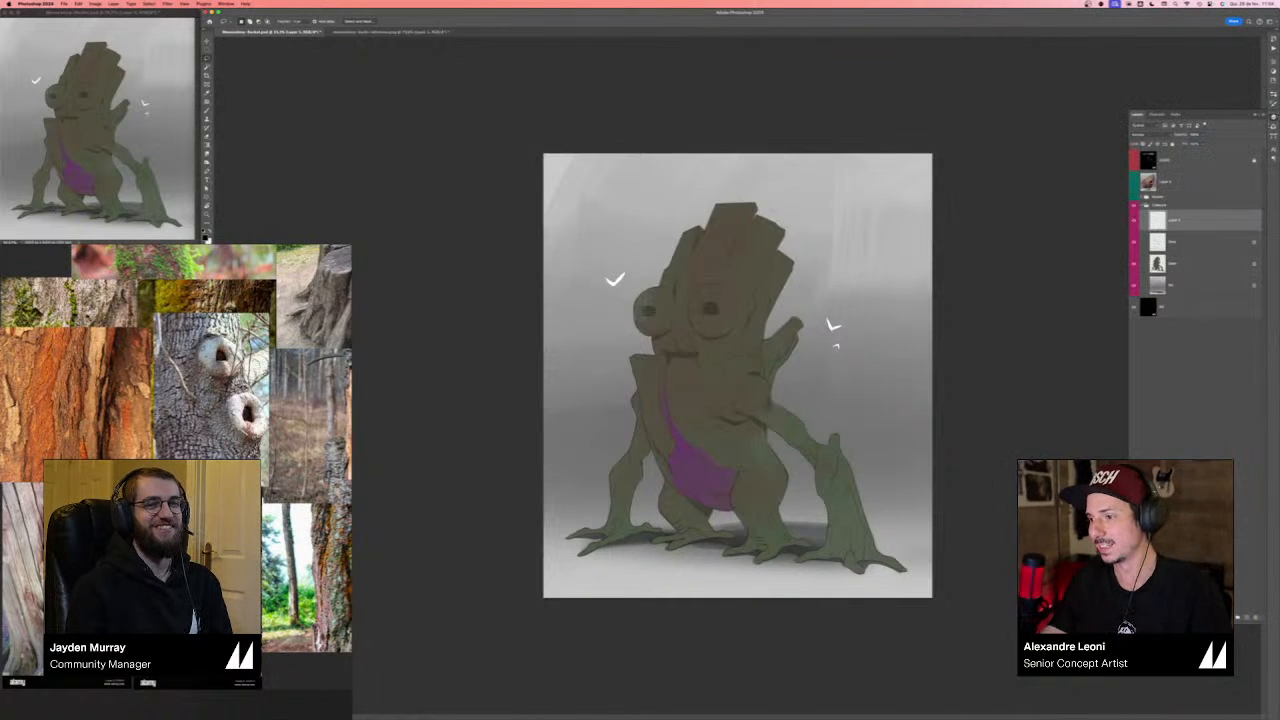
key("BackSpace")
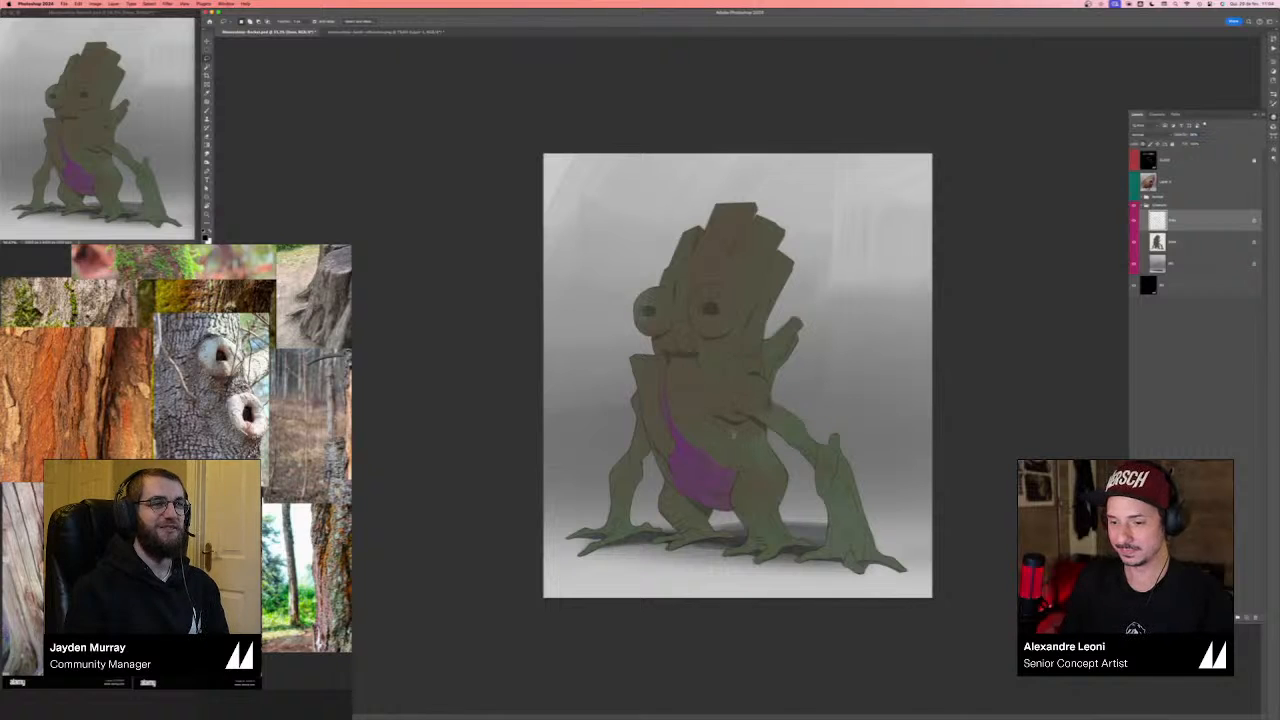
- Select the creature's base shape layer and choose a very dark, desaturated yellowish brown as the painting colour
key("v")
left_click(1190, 242)
key("b")
key("n")
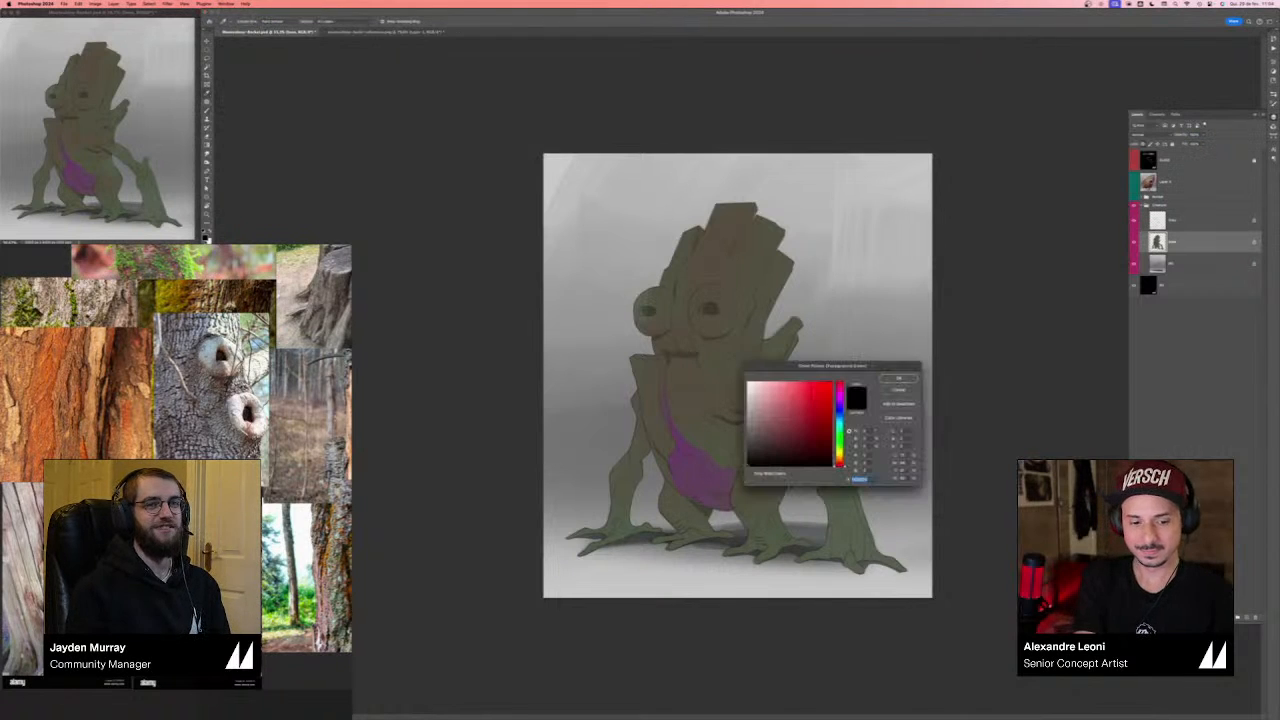
left_click(766, 441)
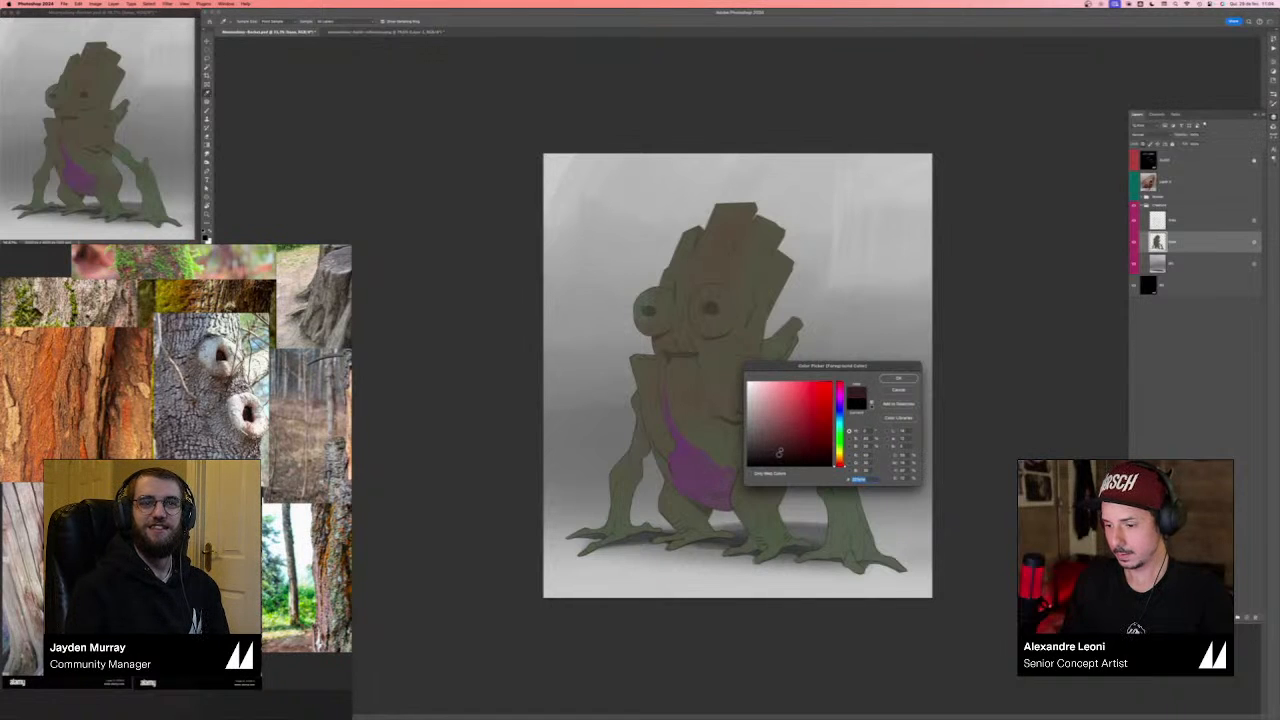
left_click(780, 454)
left_click(840, 452)
left_click(898, 378)
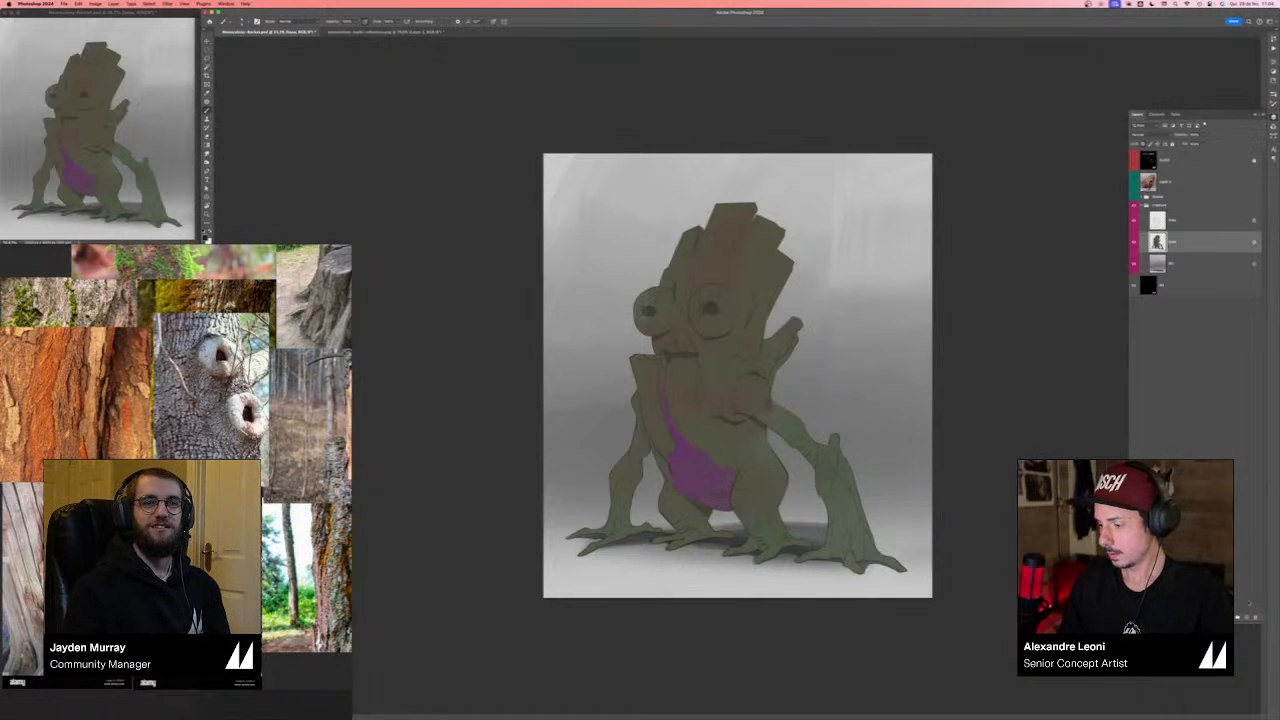
- Paint dark shadows around the mouth, chest and shoulder joint on a new layer clipped to the base shape
left_click(1241, 618)
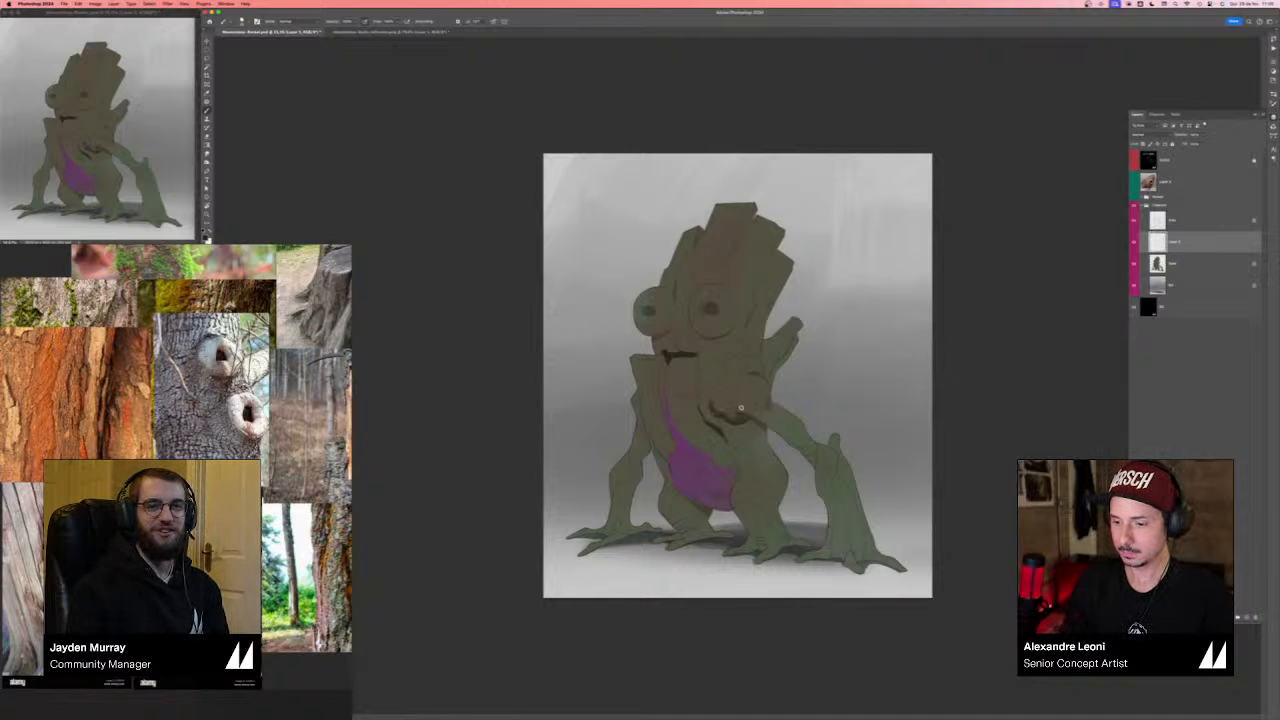
mouse_move(750, 424)
left_mouse_down()
mouse_move(766, 434)
mouse_move(762, 423)
left_mouse_up()
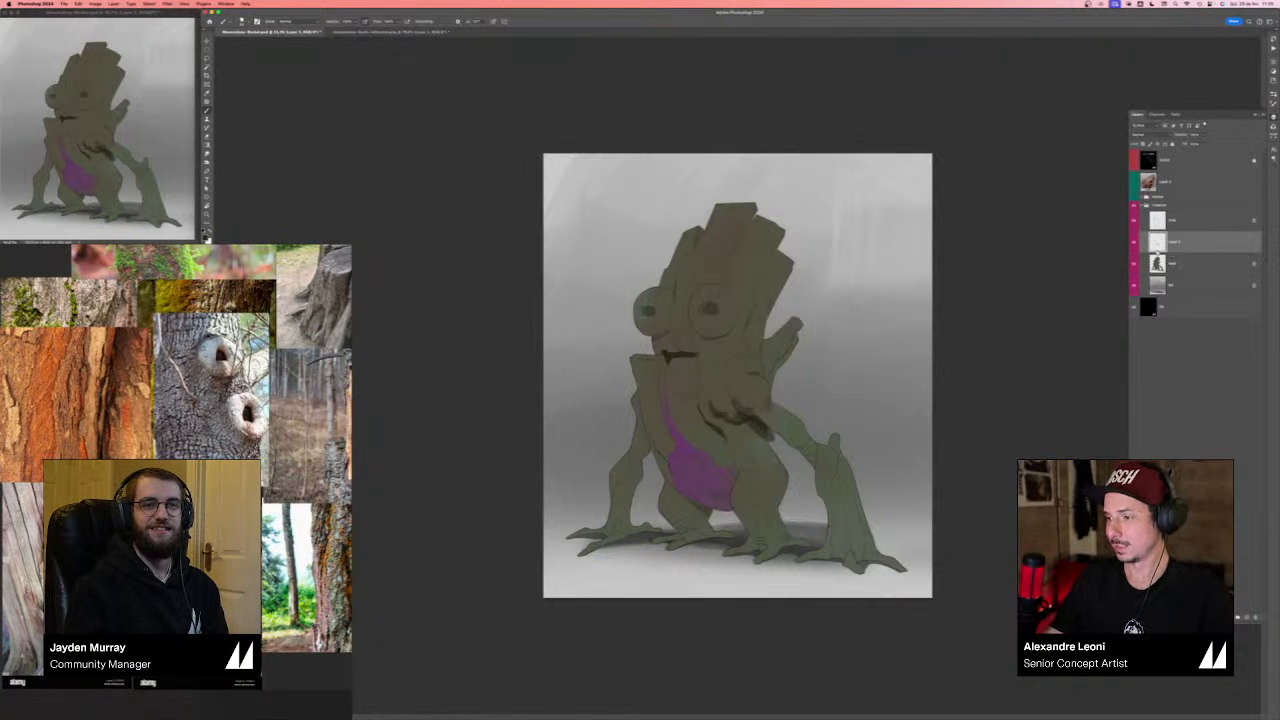
key("super+alt+g")
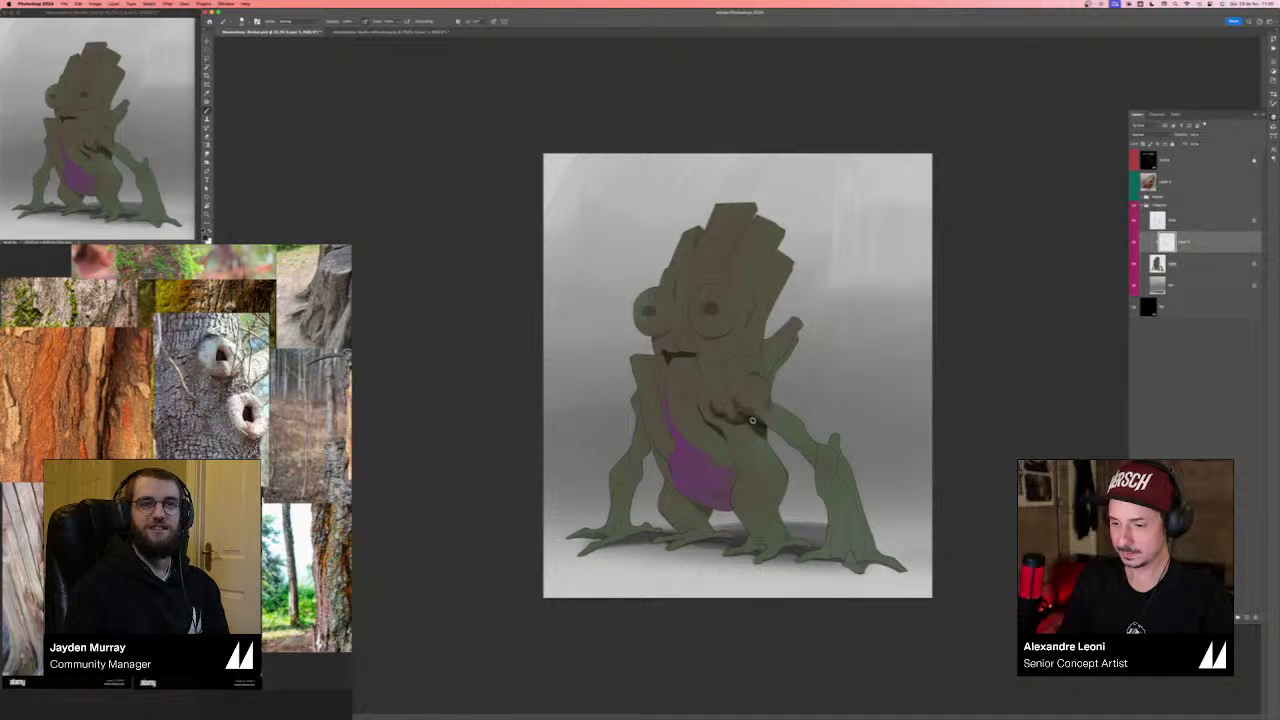
key("p")
left_click_drag(740, 416, 731, 412)
key("super+z")
key("b")
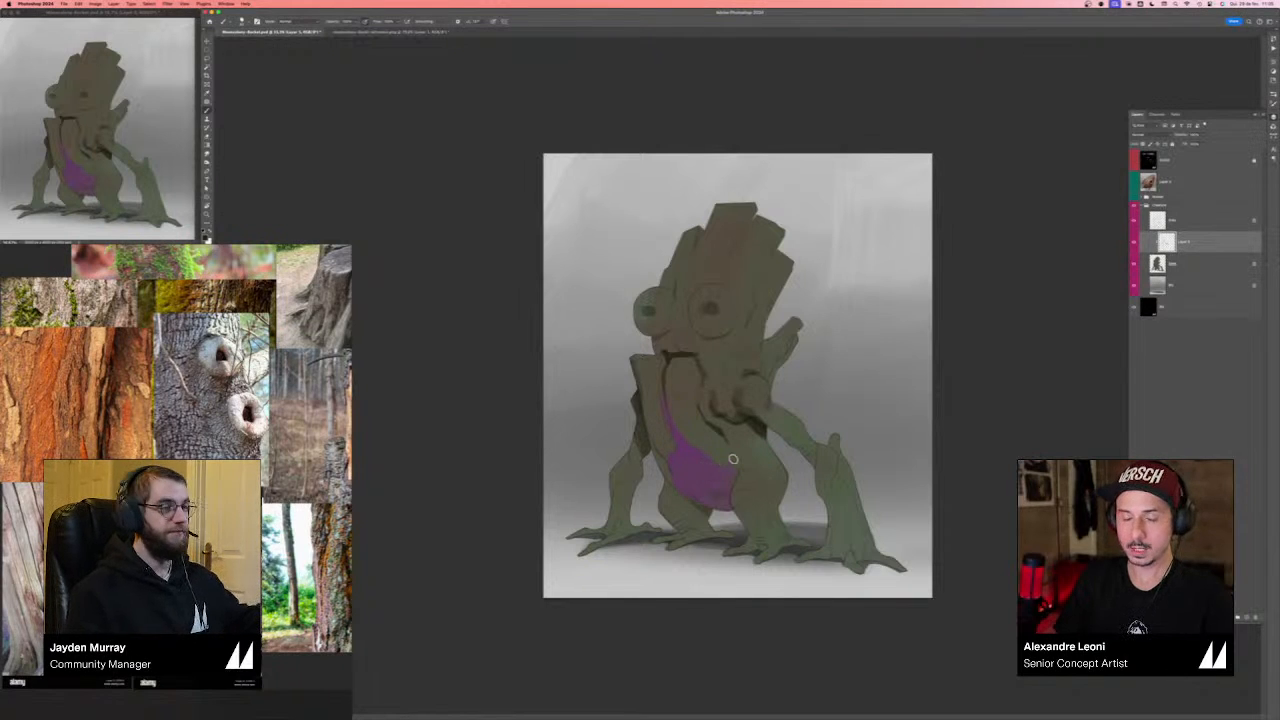
- Flip the canvas horizontally and try a small white filled mark beside the creature on a new layer above the lines
key("super+shift+h")
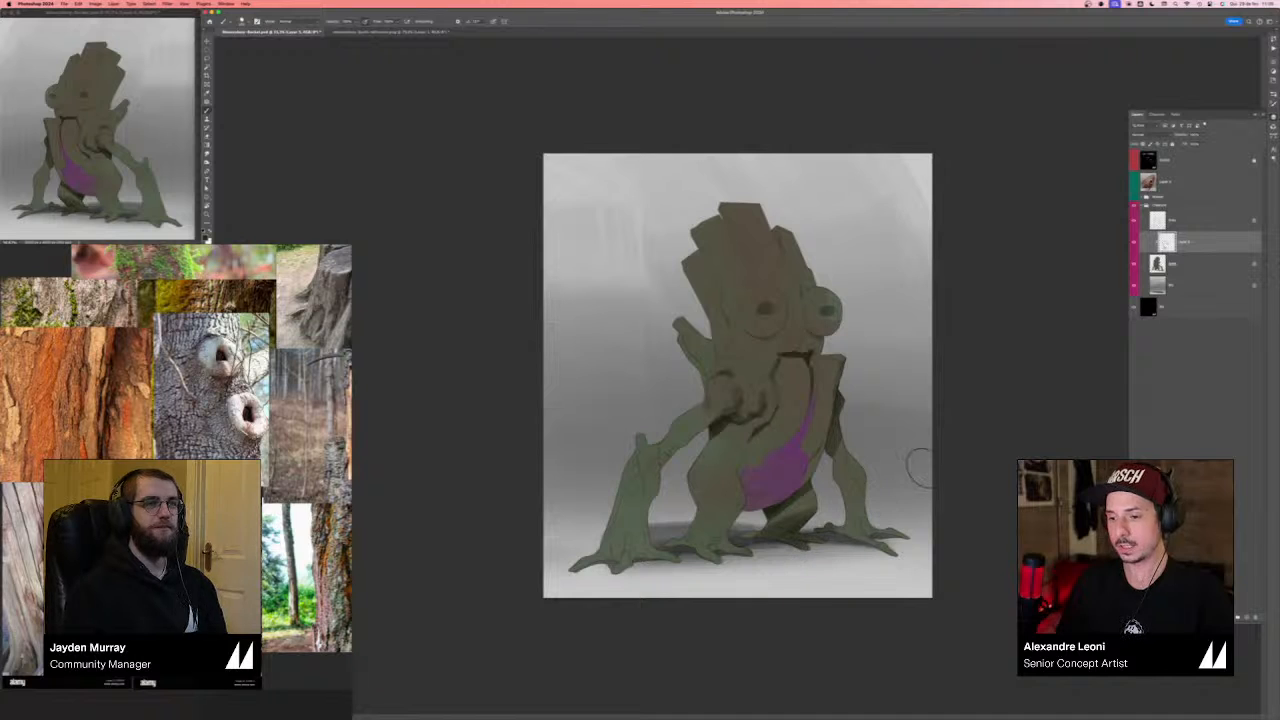
left_click(1187, 222)
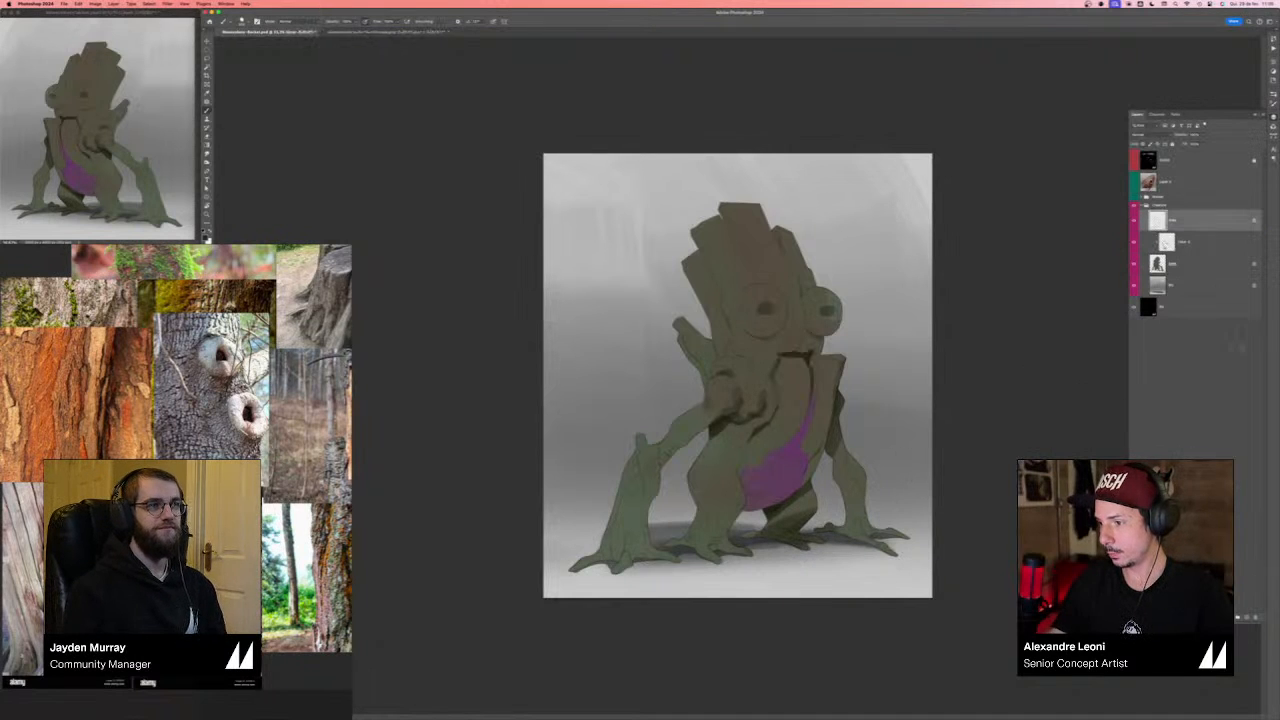
key("super+shift+alt+n")
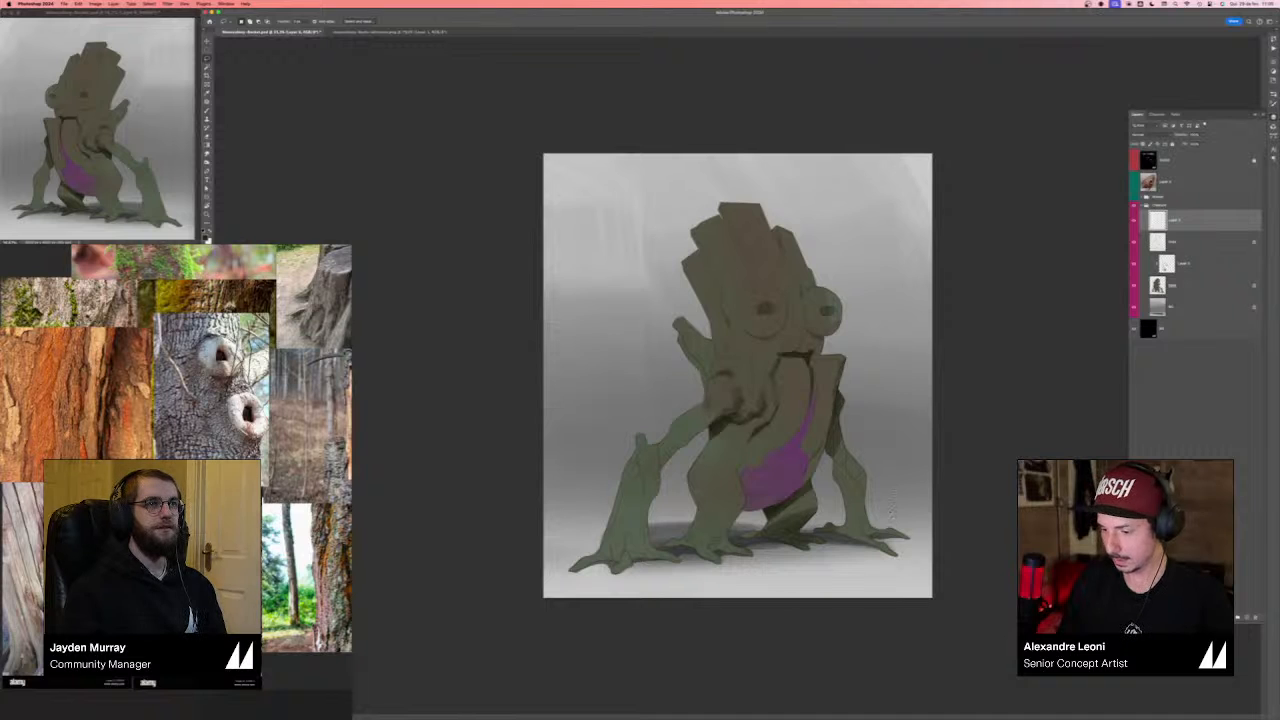
left_click_drag(892, 490, 894, 516)
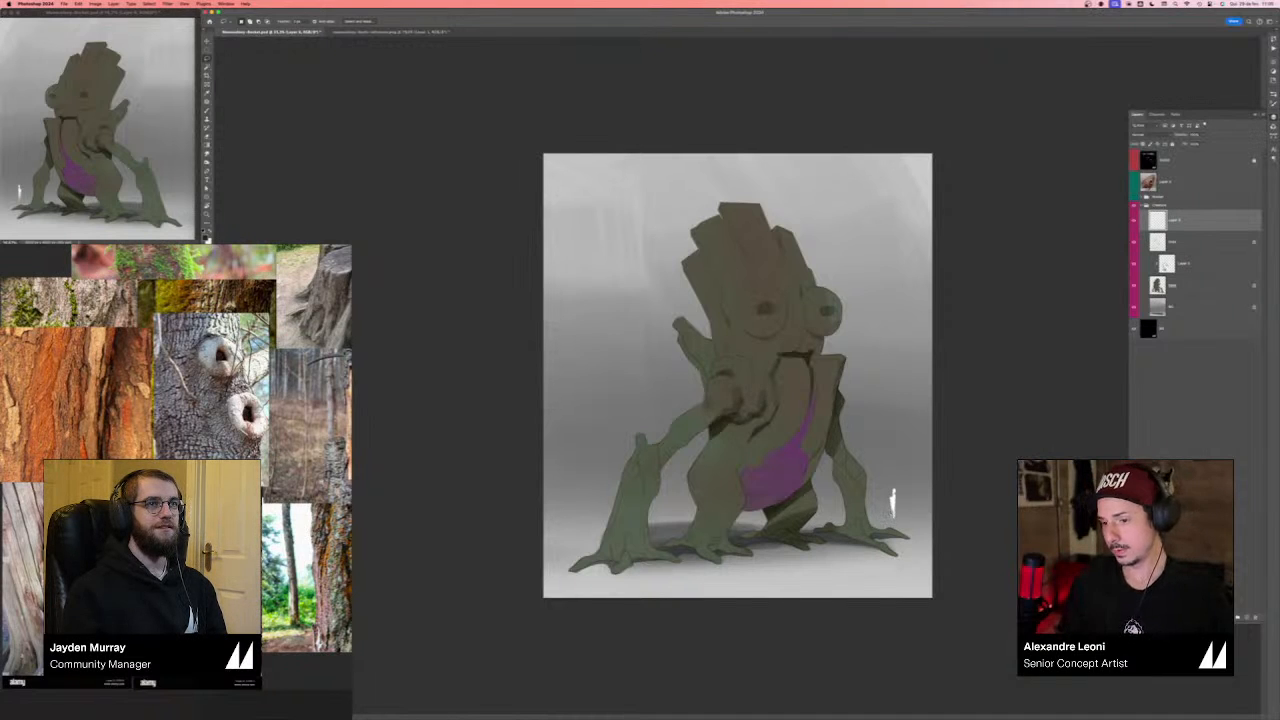
key("super+z")
key("super+z")
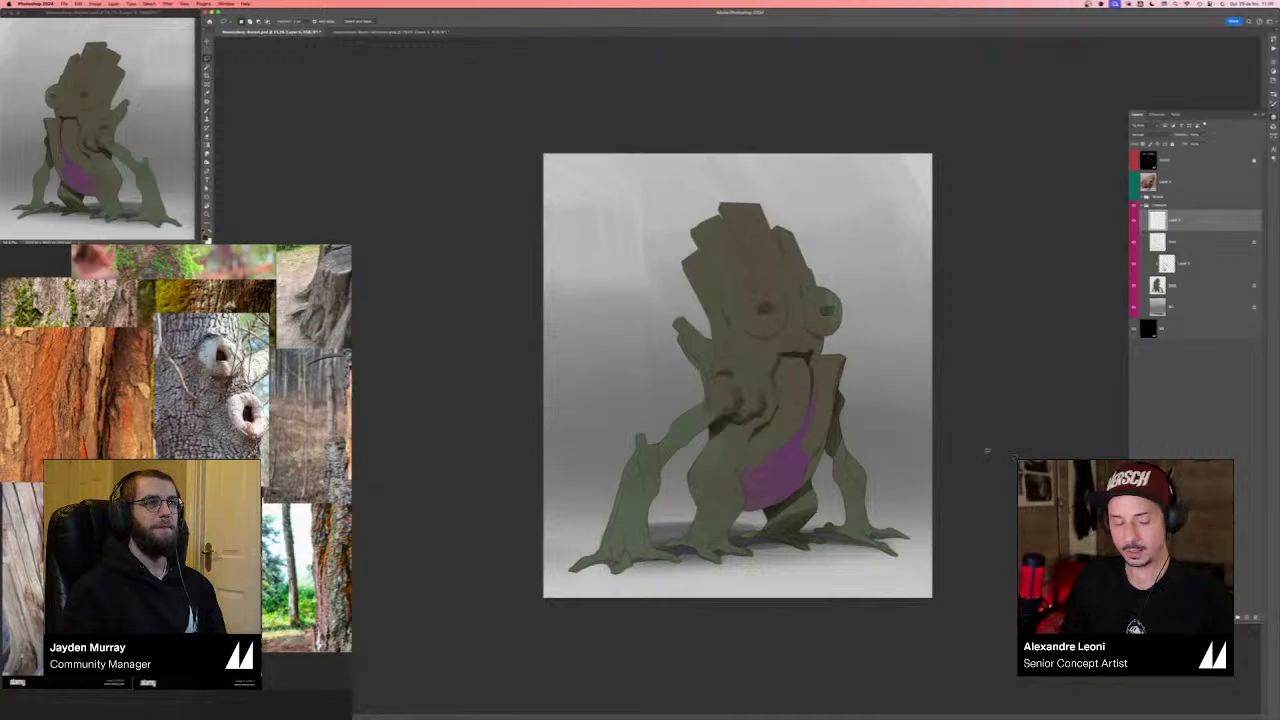
- Try sketching a large pot behind the creature and a curved line on its opposite side with a small brush
key("b")
key("bracketright")
key("bracketright")
key("bracketright")
key("bracketright")
key("bracketleft")
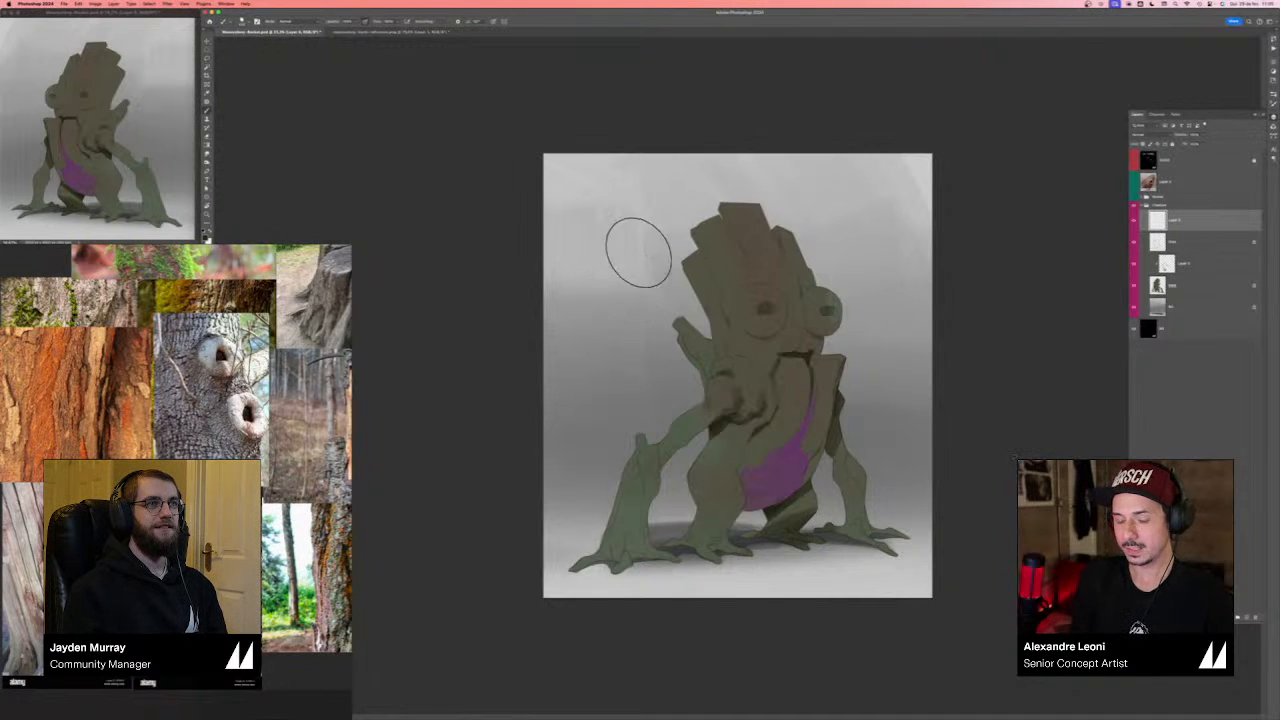
key("bracketleft")
key("bracketleft")
key("bracketleft")
key("bracketleft")
key("bracketleft")
key("bracketleft")
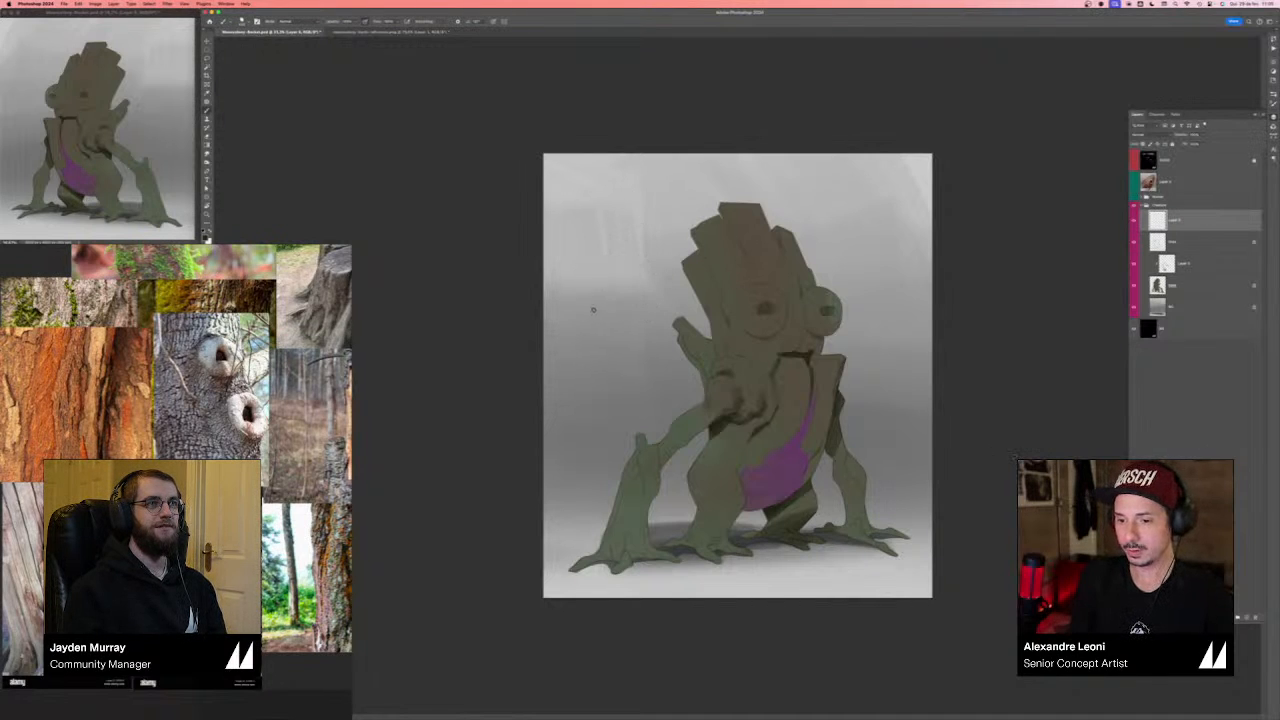
mouse_move(593, 309)
left_mouse_down()
mouse_move(688, 305)
mouse_move(578, 312)
mouse_move(566, 474)
mouse_move(615, 493)
left_mouse_up()
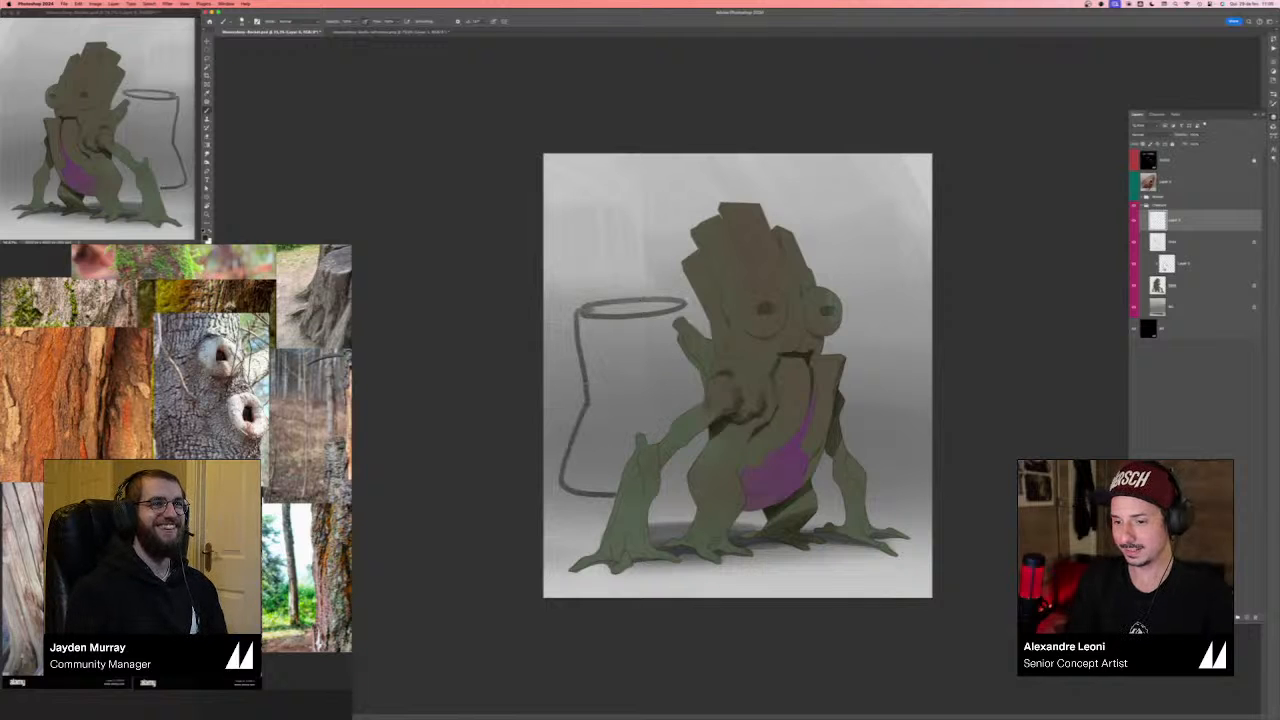
left_click_drag(686, 298, 682, 364)
left_click_drag(680, 376, 700, 391)
mouse_move(840, 415)
left_mouse_down()
mouse_move(870, 426)
mouse_move(914, 476)
left_mouse_up()
left_click_drag(654, 492, 692, 493)
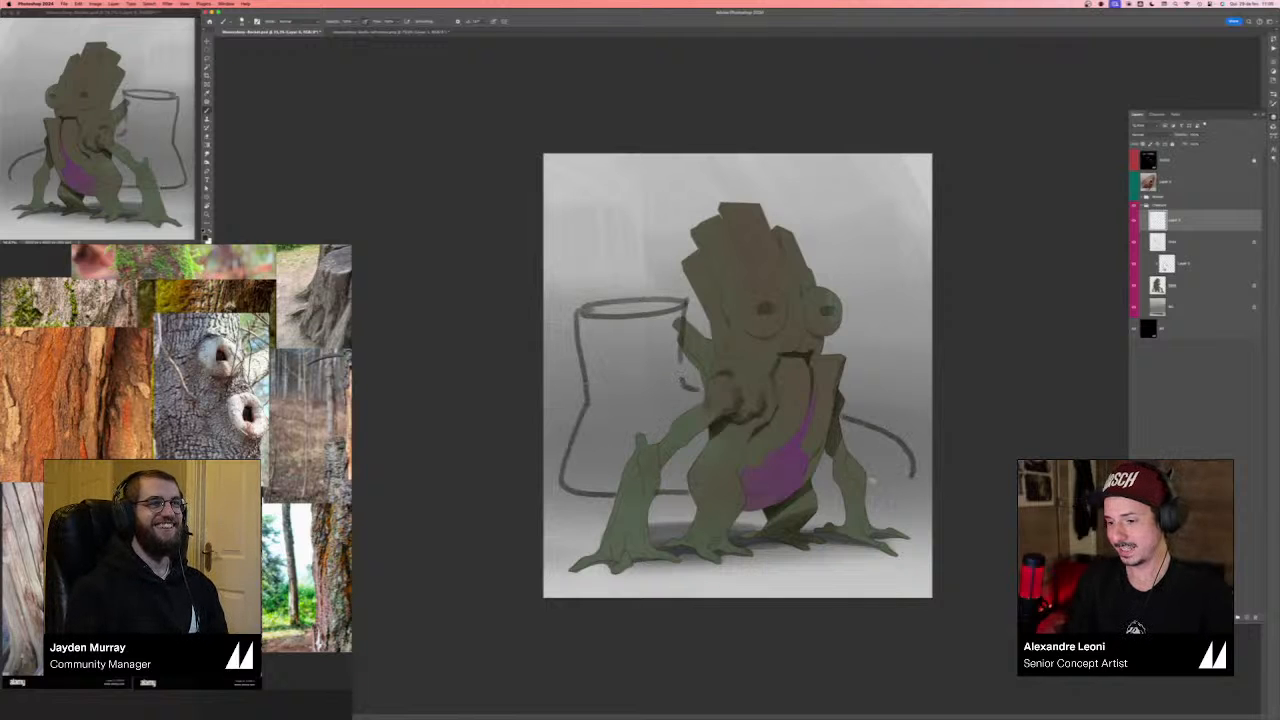
- Undo the pot and curved-line sketch strokes
left_click_drag(872, 480, 908, 474)
key("super+z")
key("super+z")
key("super+z")
key("super+z")
key("super+z")
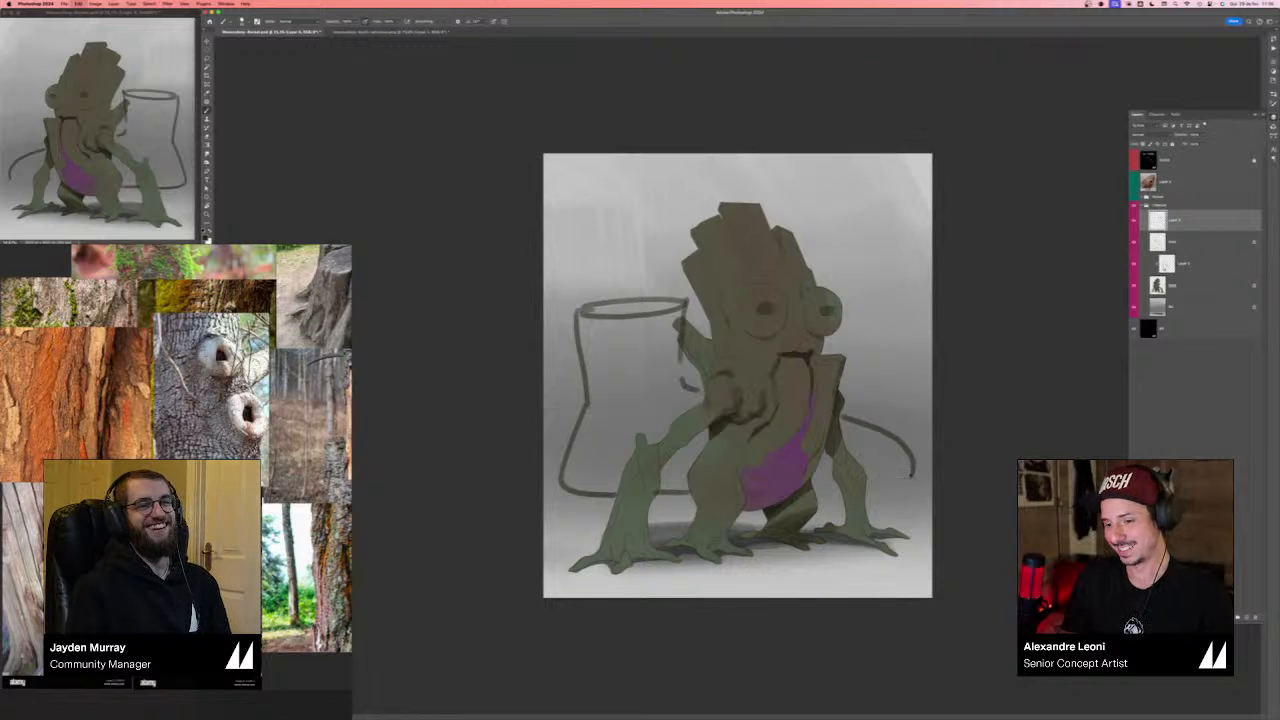
key("super+z")
key("super+z")
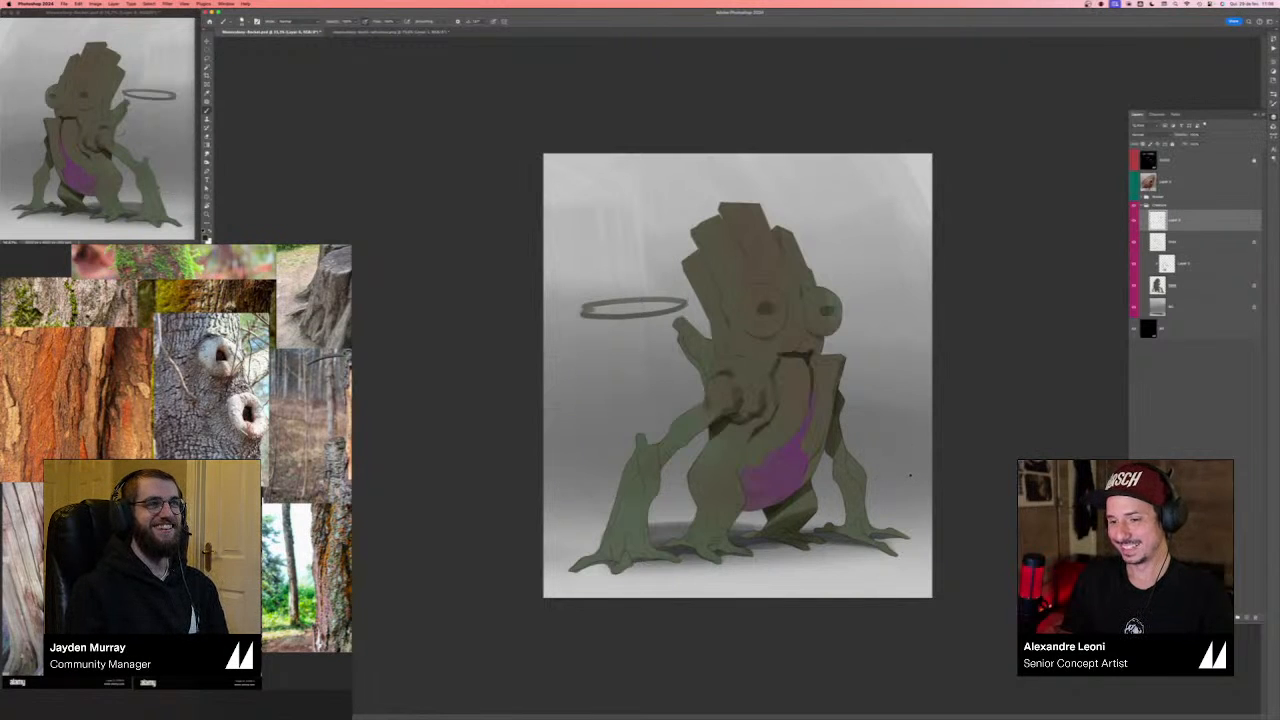
- Flip the canvas back to its original orientation and delete the sketch layer
key("h")
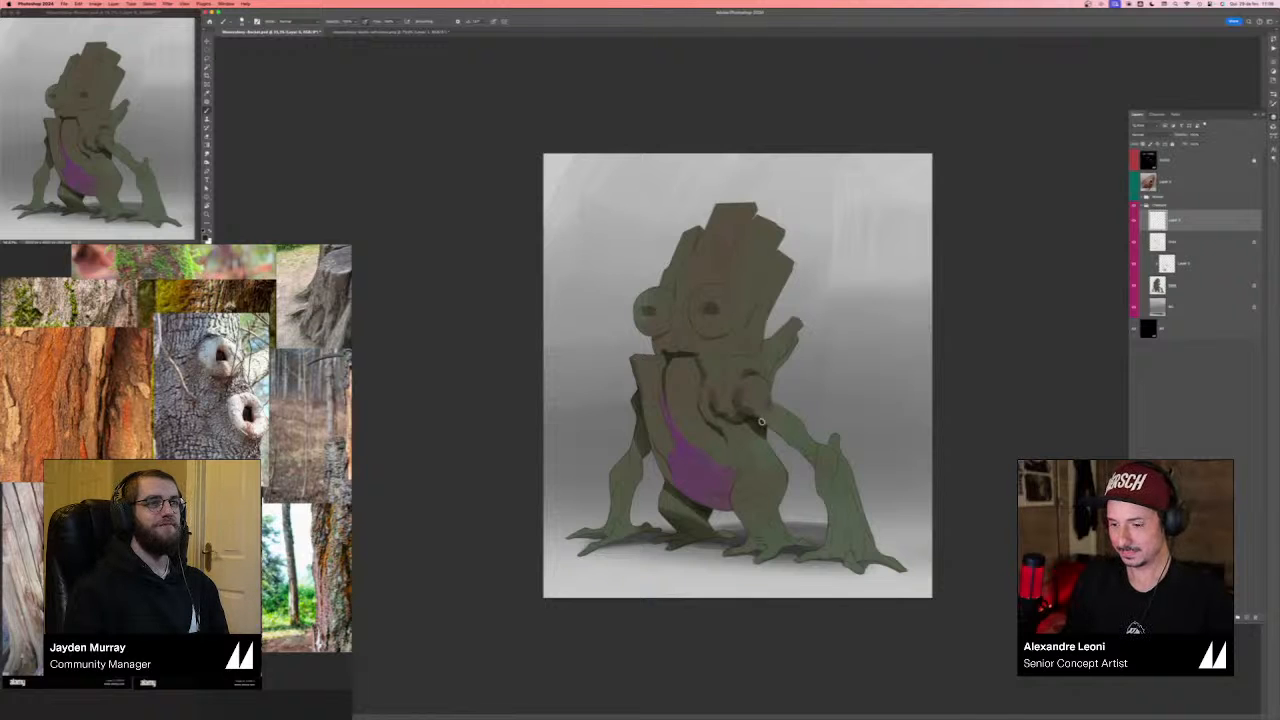
left_click_drag(761, 422, 790, 450)
key("super+z")
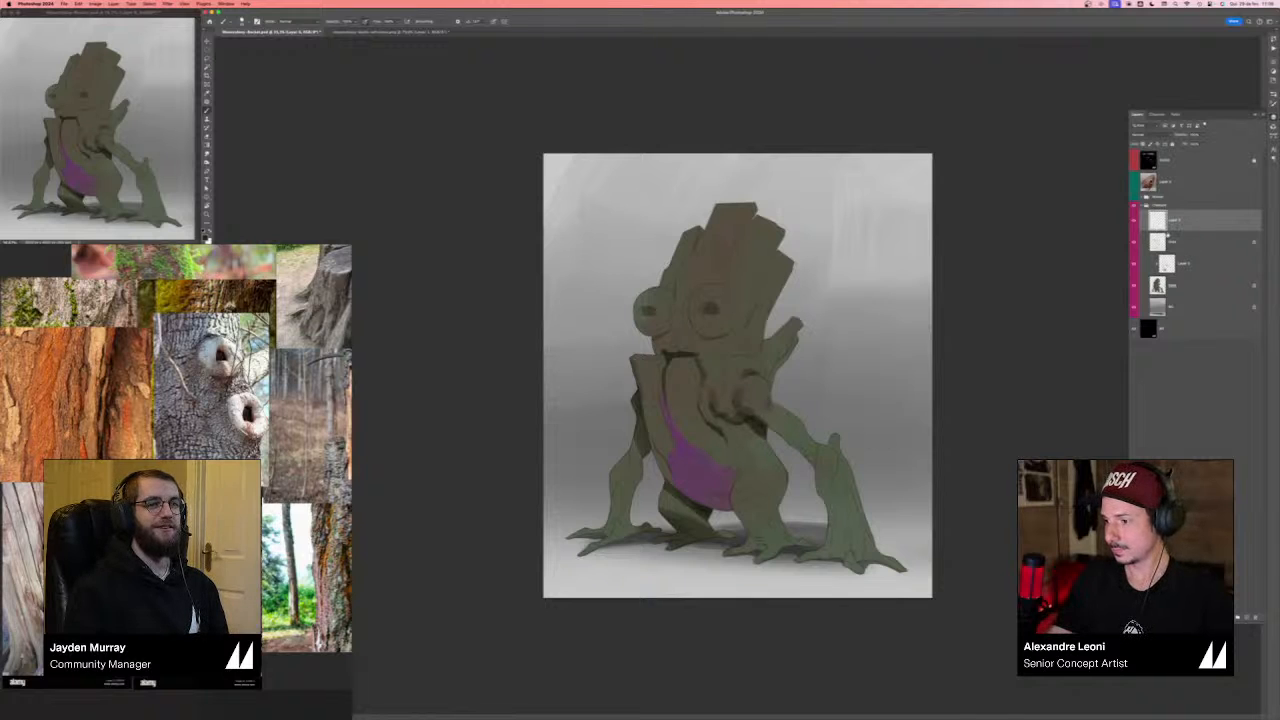
key("super+r")
key("super+r")
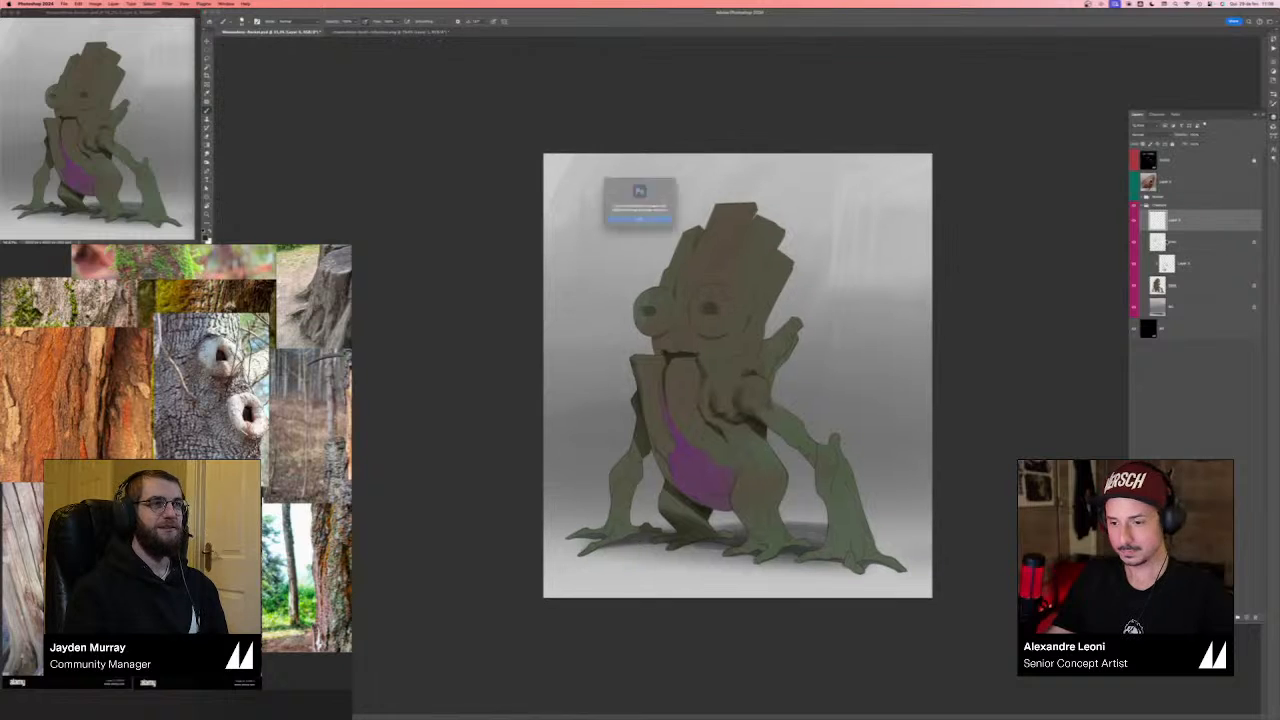
key("BackSpace")
- Paint soft shading on the creature's thinner arm with an enlarged brush on the clipped shading layer
left_click(1198, 246)
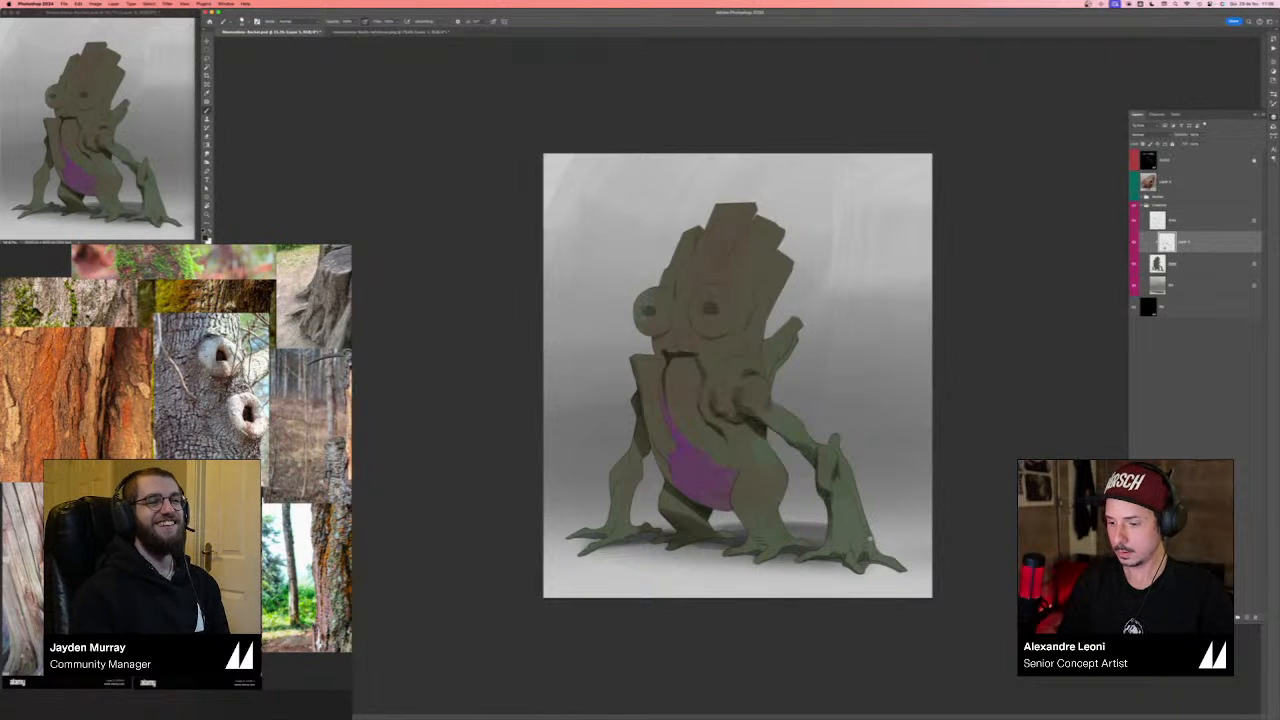
key("bracketright")
key("bracketright")
key("bracketright")
key("bracketright")
key("bracketright")
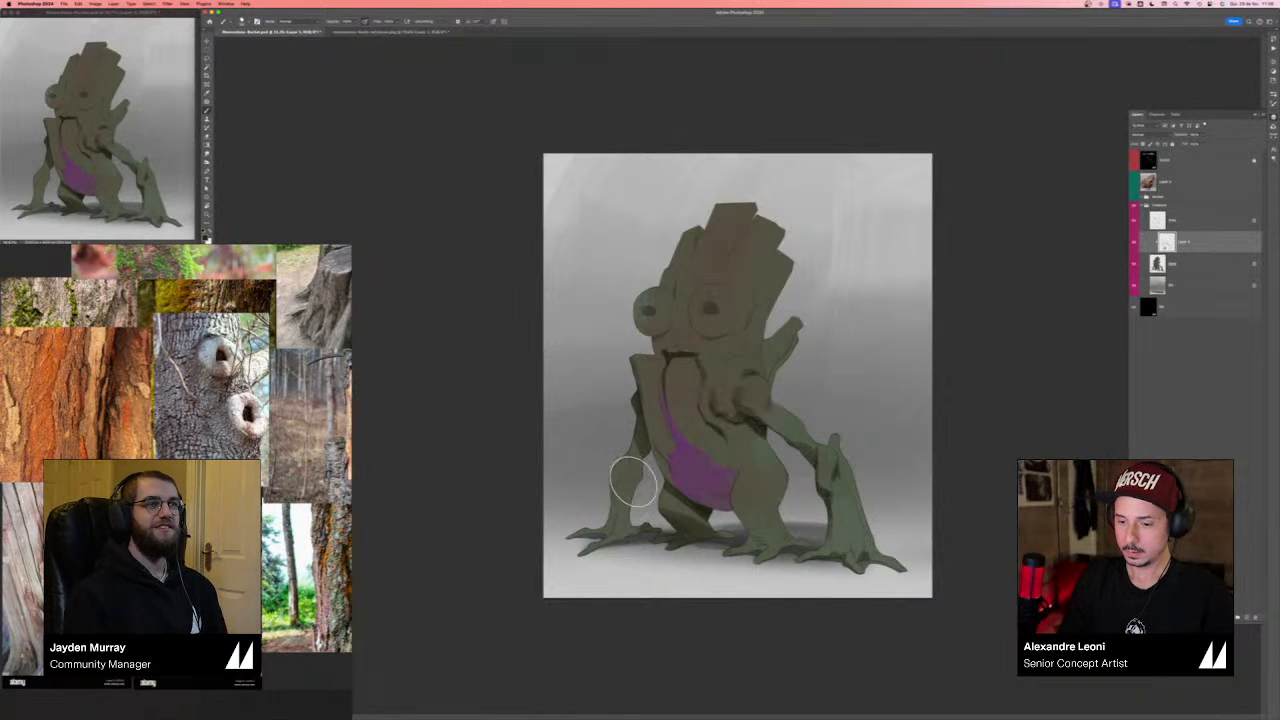
left_click_drag(627, 488, 617, 510)
- Paint darker shadows around the creature's mouth and under its protruding eye with a smaller brush
key("bracketleft")
key("bracketleft")
key("bracketleft")
key("bracketleft")
key("bracketleft")
key("bracketleft")
key("bracketleft")
key("bracketleft")
key("bracketleft")
key("bracketleft")
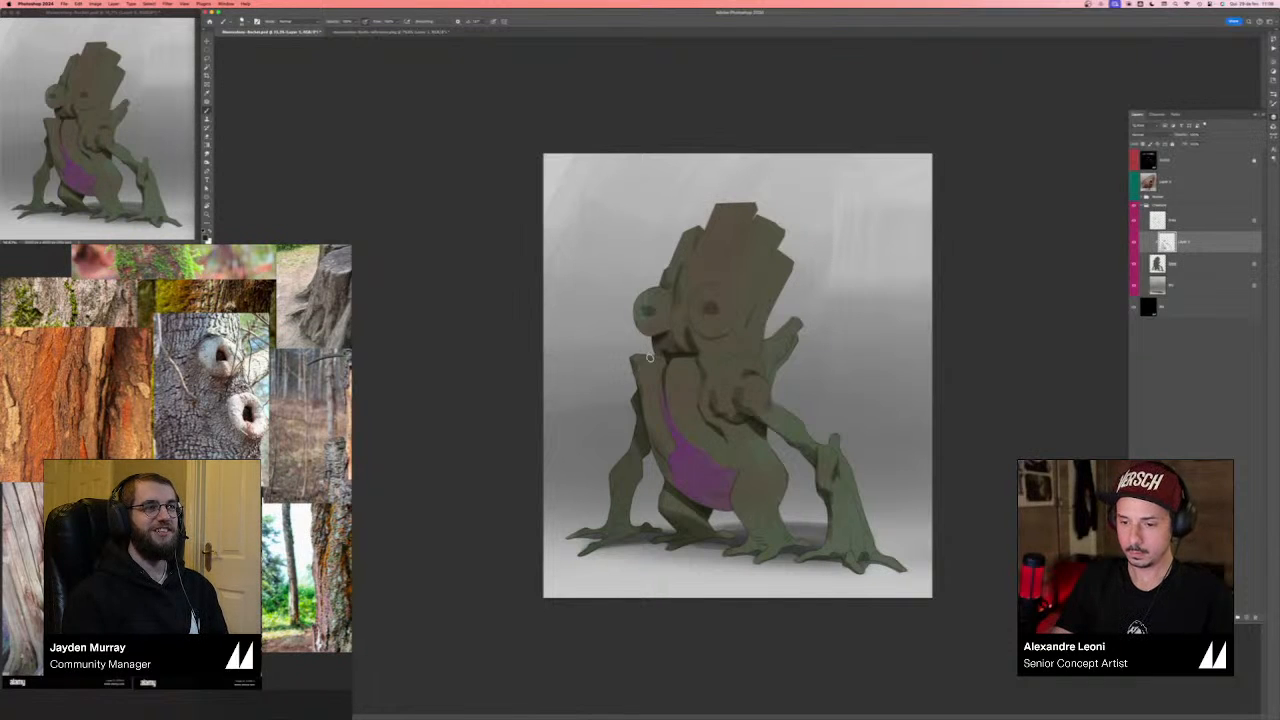
- Lasso the upper chest beneath the mouth, shade inside the selection with a large brush, and deselect
key("l")
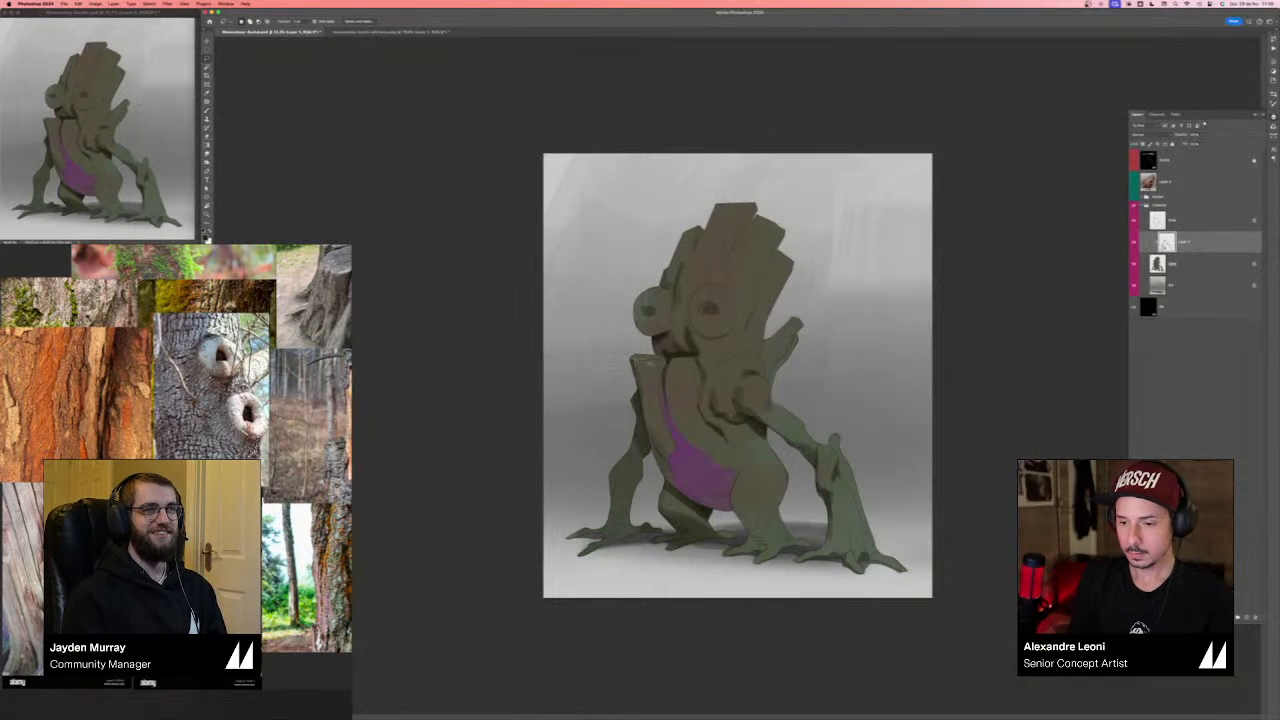
mouse_move(665, 368)
left_mouse_down()
mouse_move(700, 360)
mouse_move(716, 442)
mouse_move(660, 464)
left_mouse_up()
key("b")
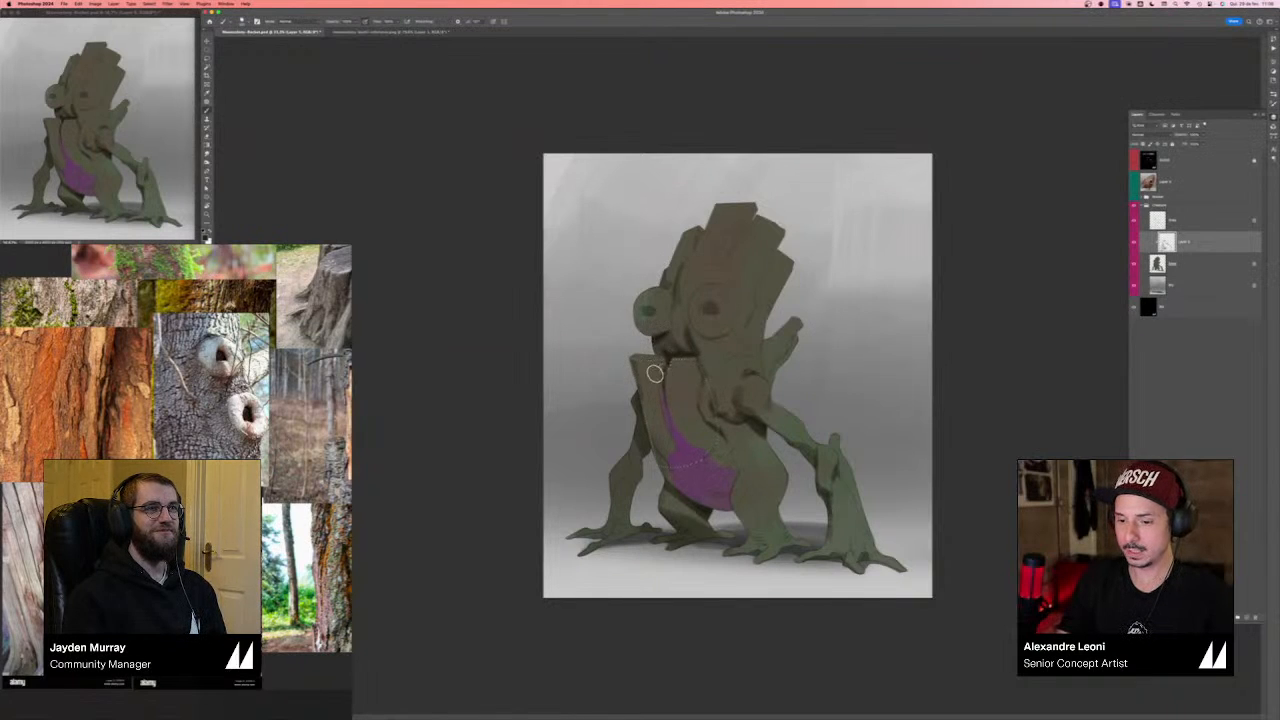
key("bracketright")
key("bracketright")
key("bracketright")
key("bracketright")
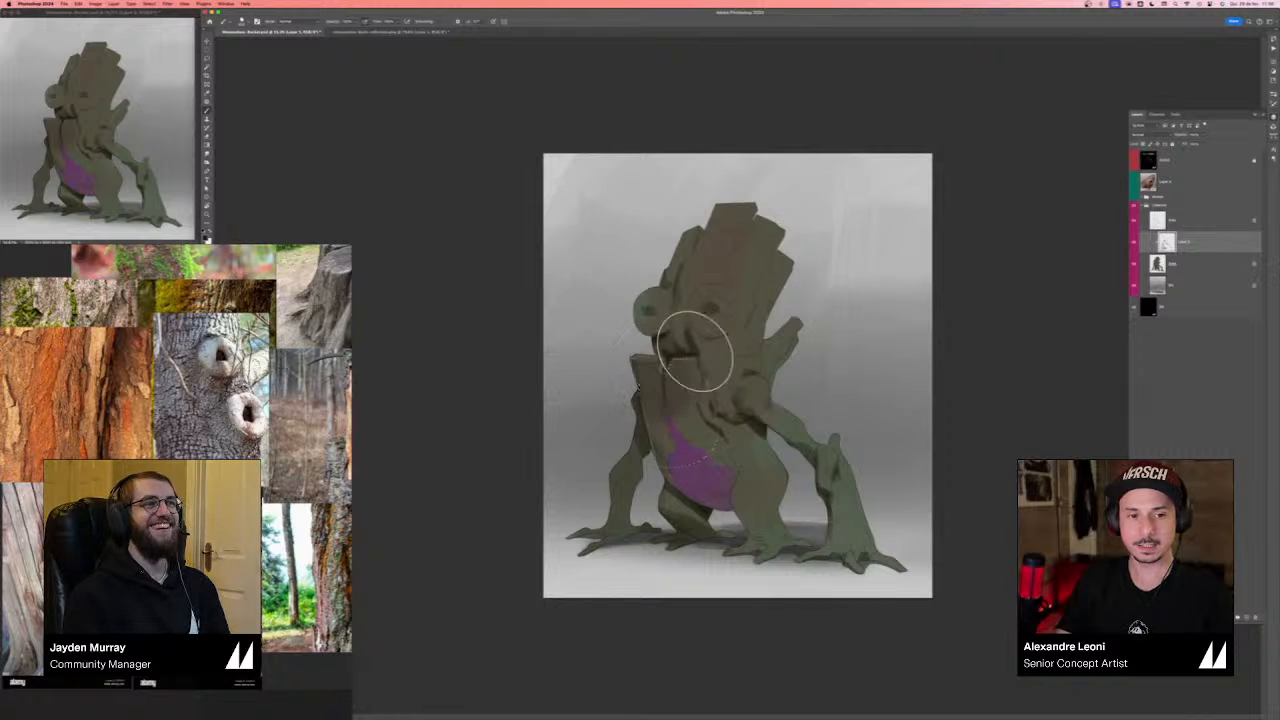
key("super+d")
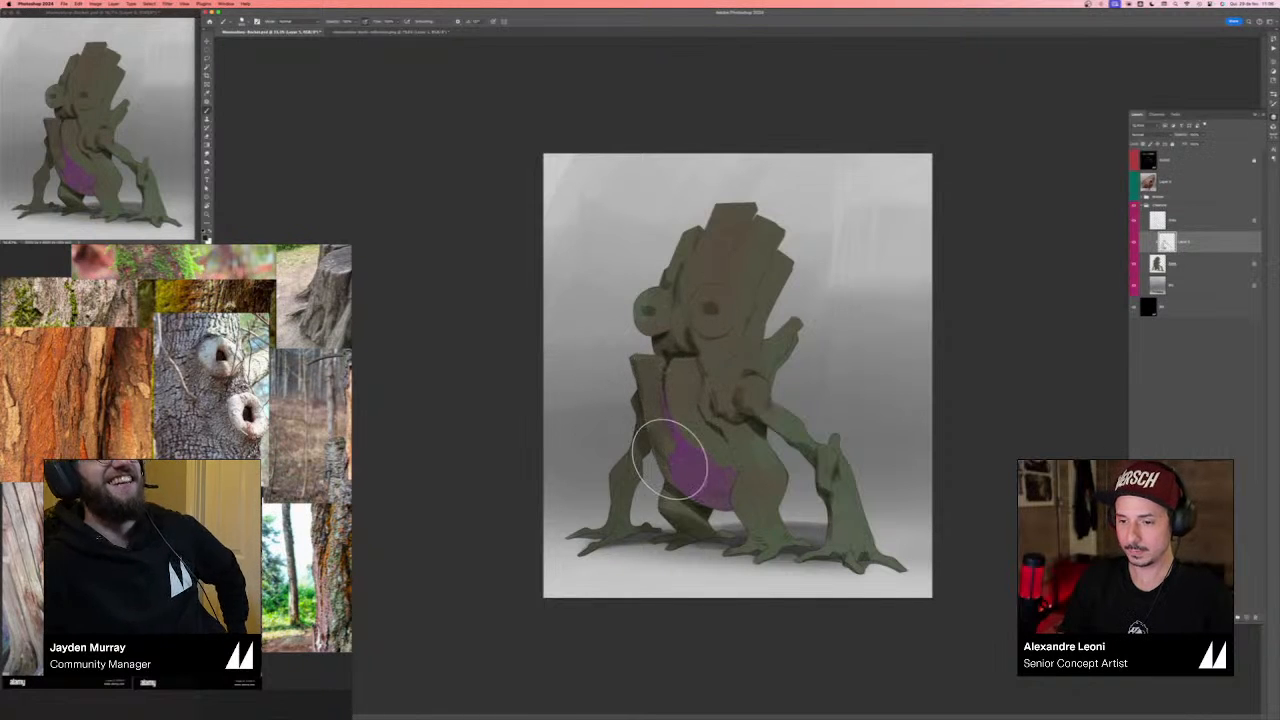
- Lasso a broken eggshell shape behind the creature on a new layer above the background and fill it white
left_click(1190, 285)
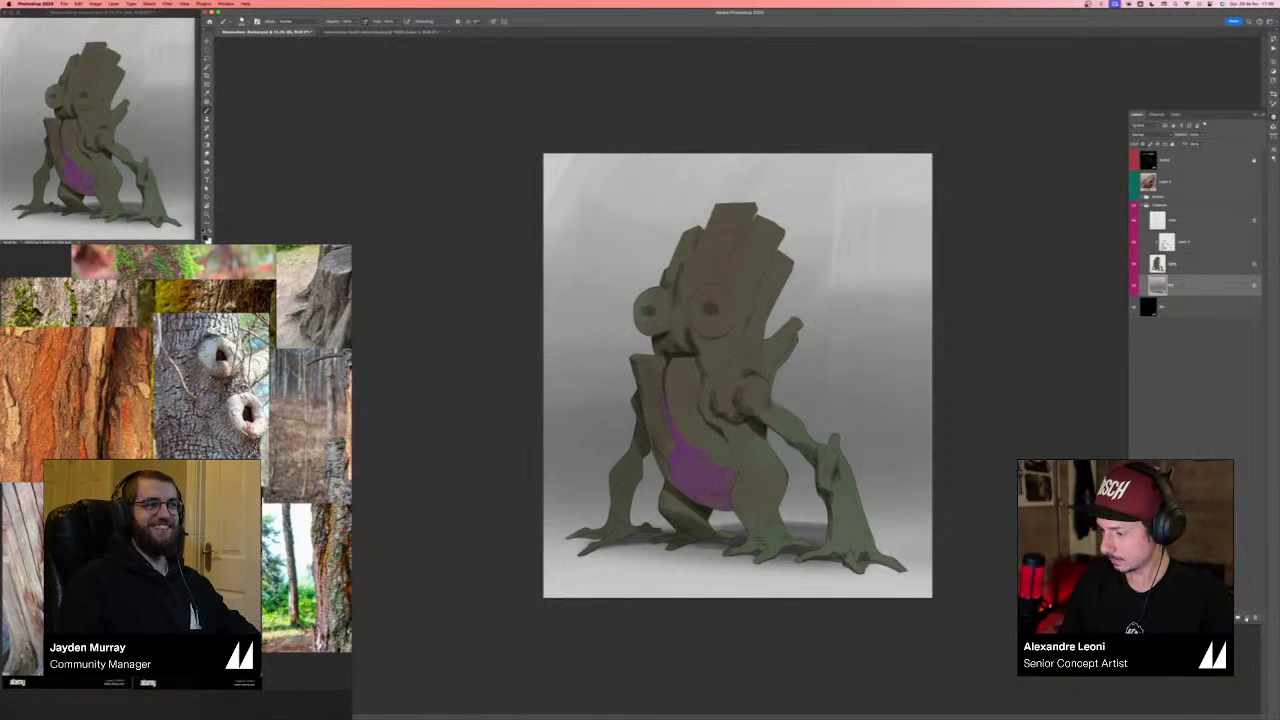
key("alt+shift+super+n")
key("l")
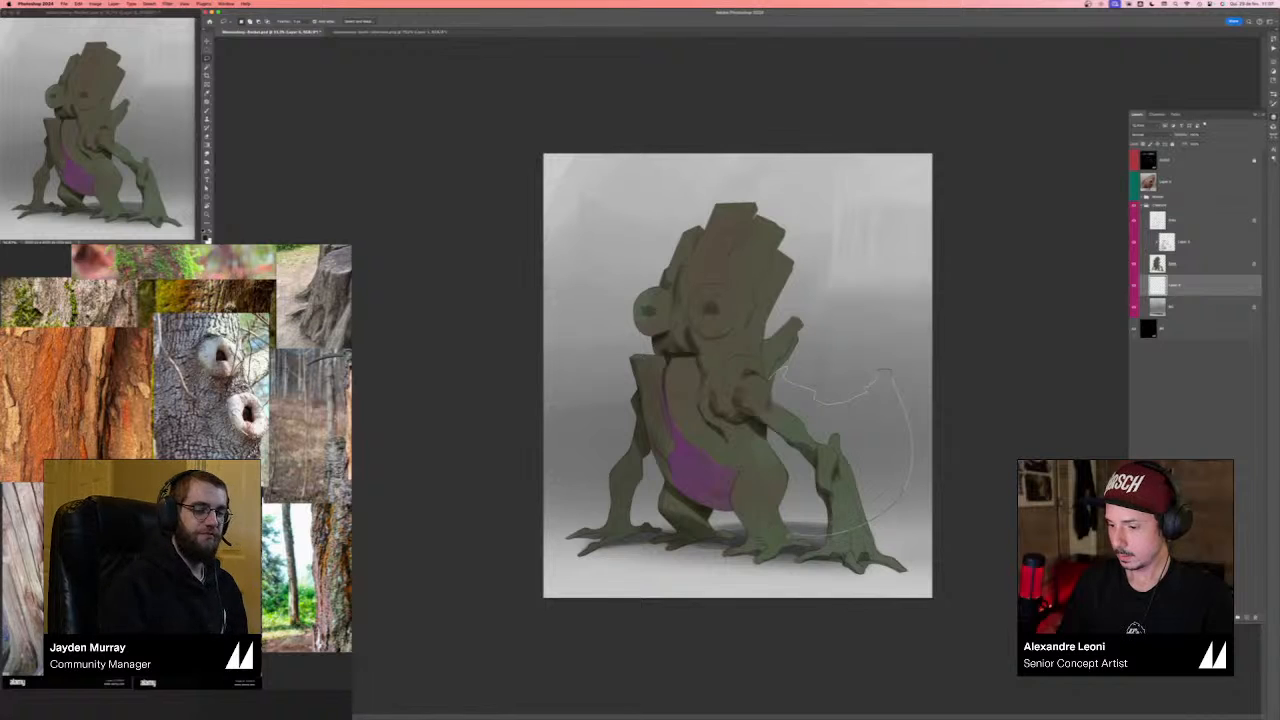
mouse_move(795, 538)
left_mouse_down()
mouse_move(765, 386)
mouse_move(778, 376)
left_mouse_up()
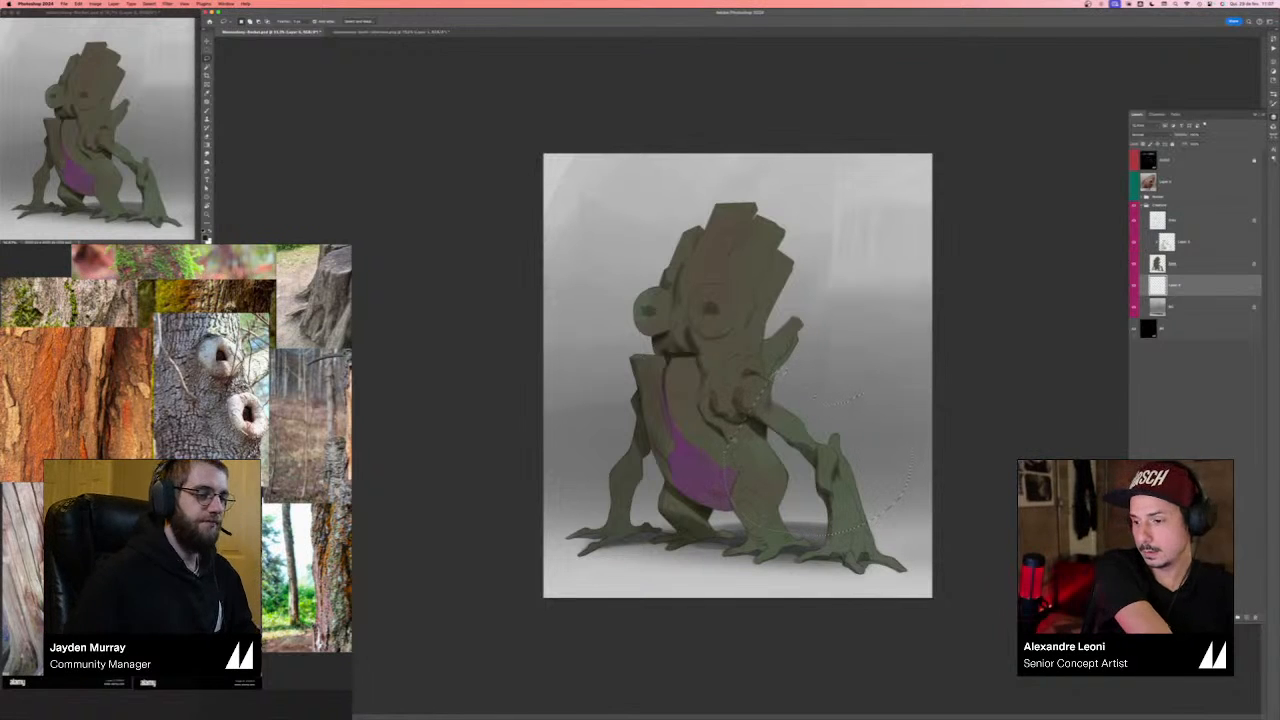
key("super+BackSpace")
key("super+d")
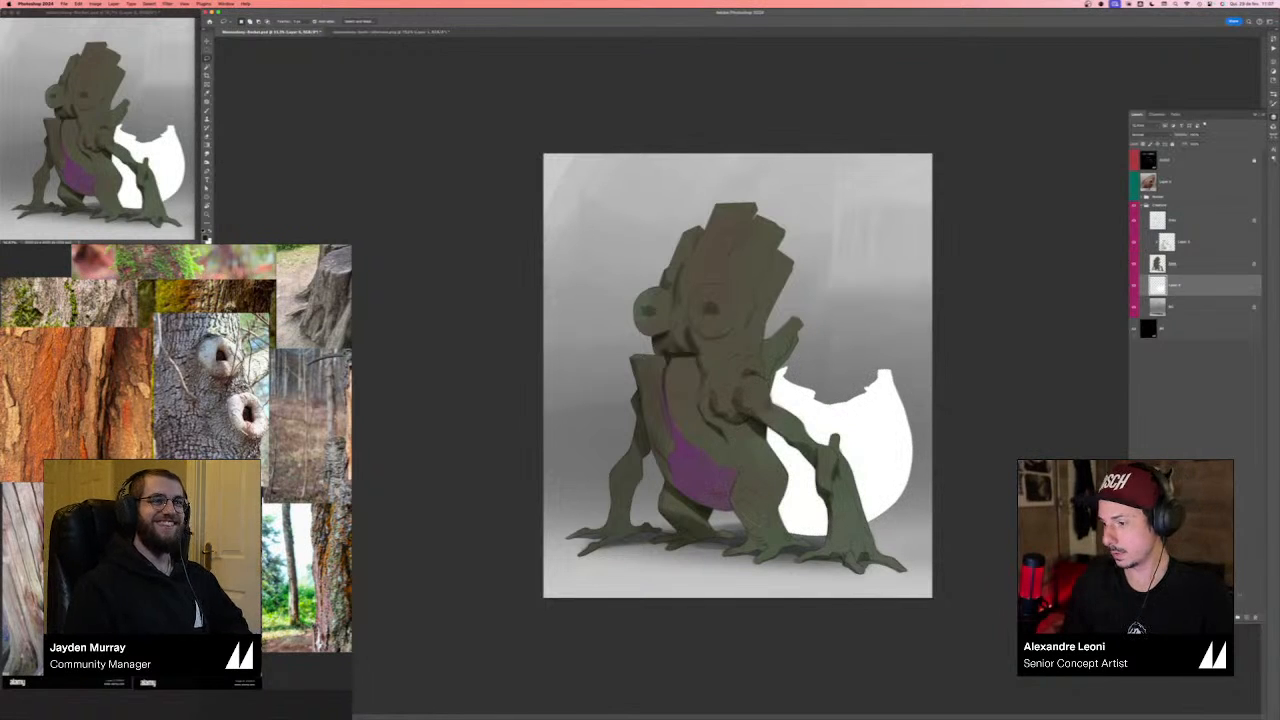
- Fill the eggshell's back rim on a new layer beneath the shell and darken it to grey with Hue/Saturation
left_click(1246, 617)
left_click_drag(1202, 286, 1200, 311)
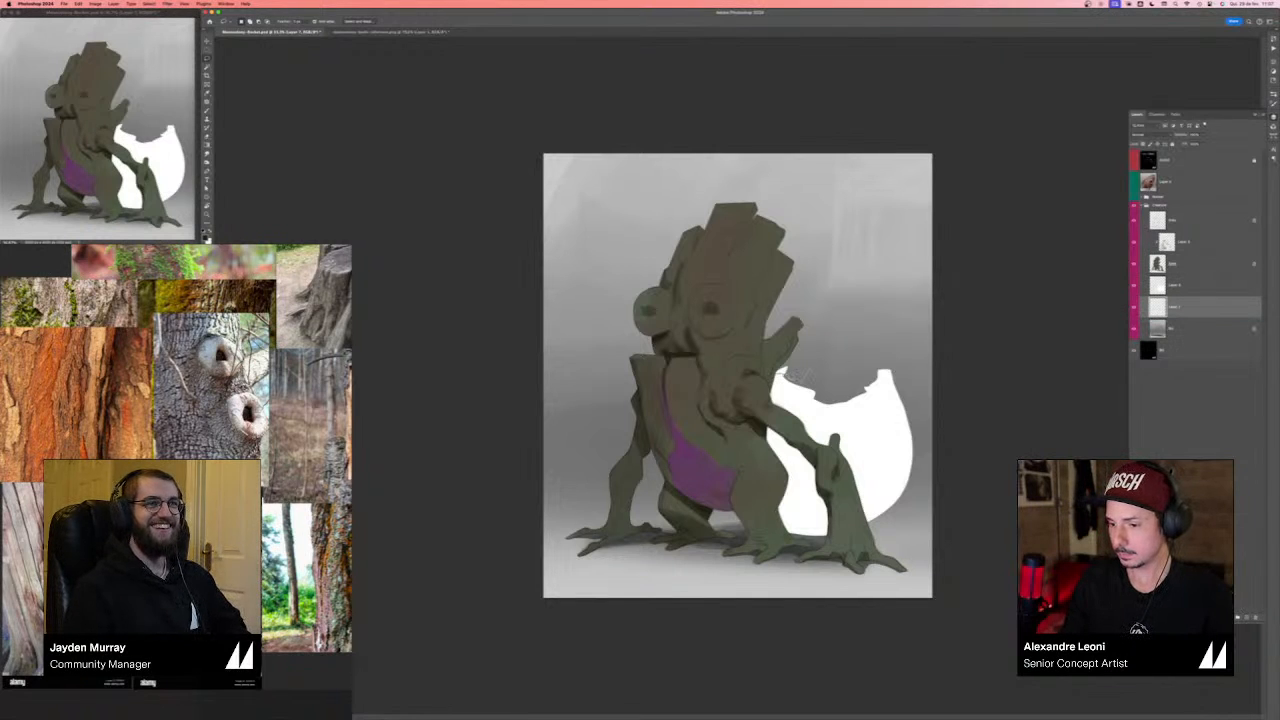
left_click_drag(876, 385, 790, 423)
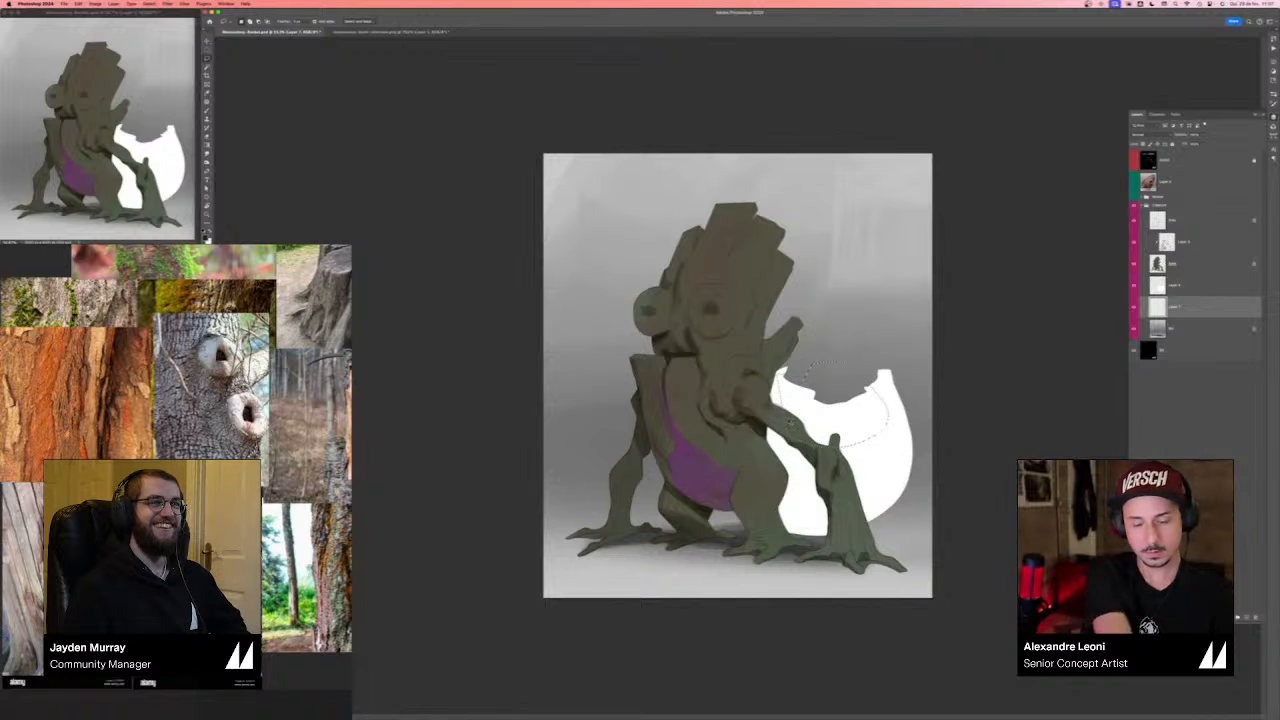
key("super+BackSpace")
key("super+d")
key("super+u")
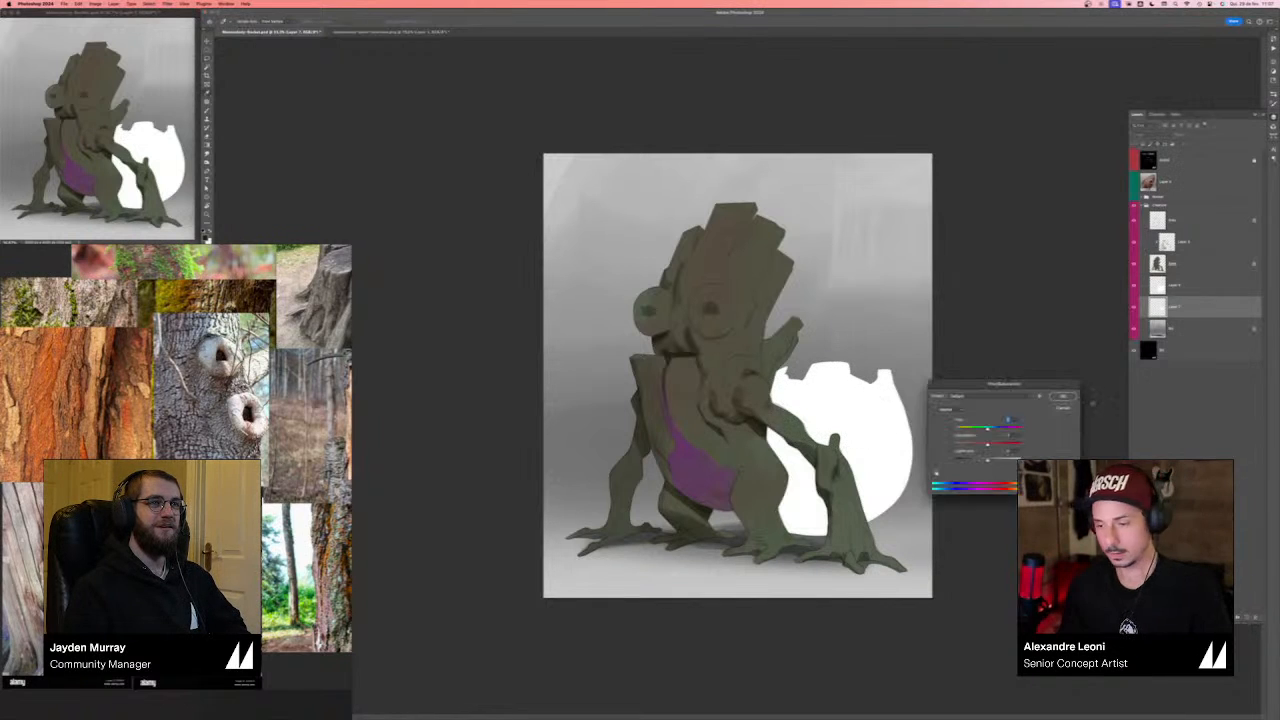
left_click_drag(988, 460, 978, 460)
left_click(1062, 396)
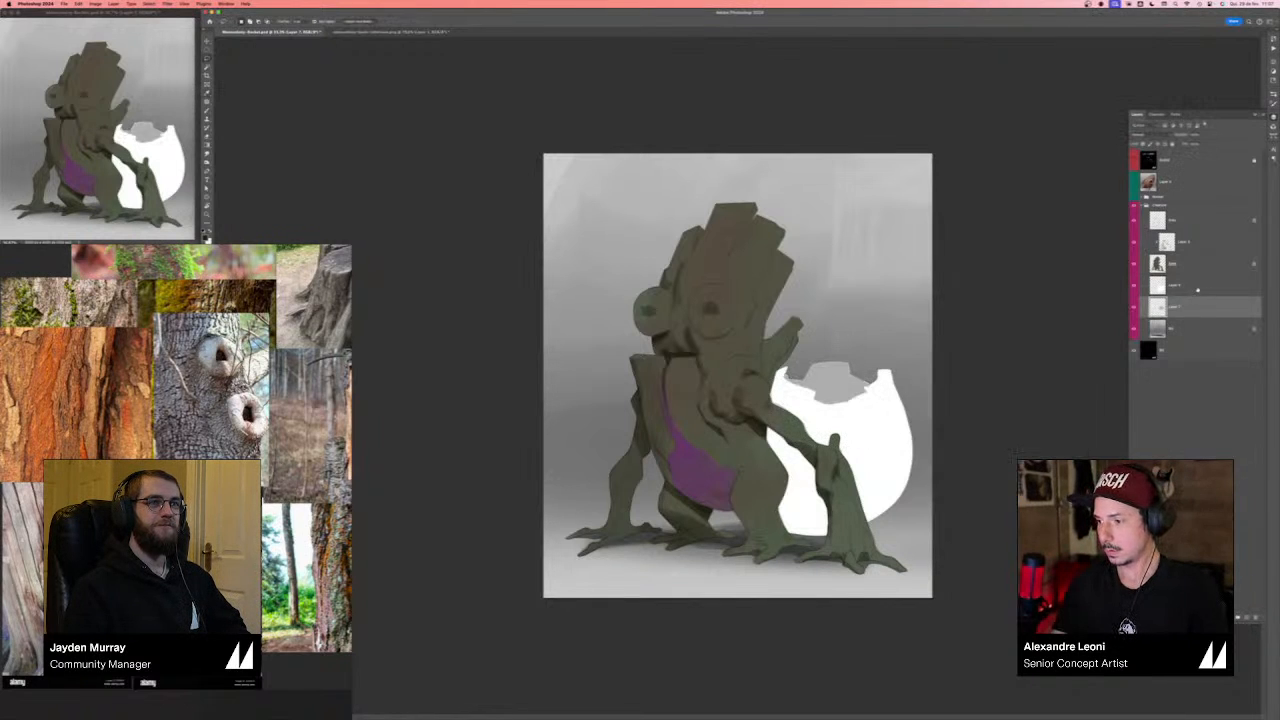
- Paint the front eggshell a medium green on its layer using an enlarged soft brush
left_click(1198, 288)
key("b")
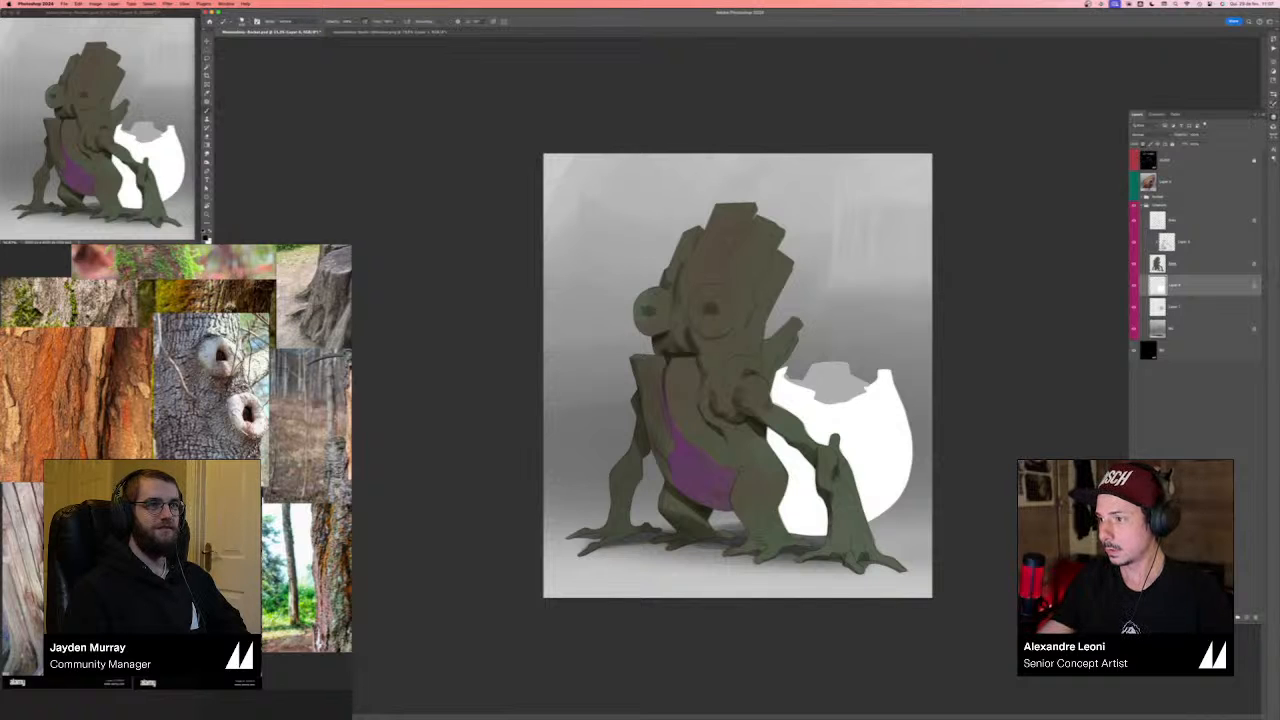
left_click(1273, 94)
left_click(1216, 150)
left_click(205, 236)
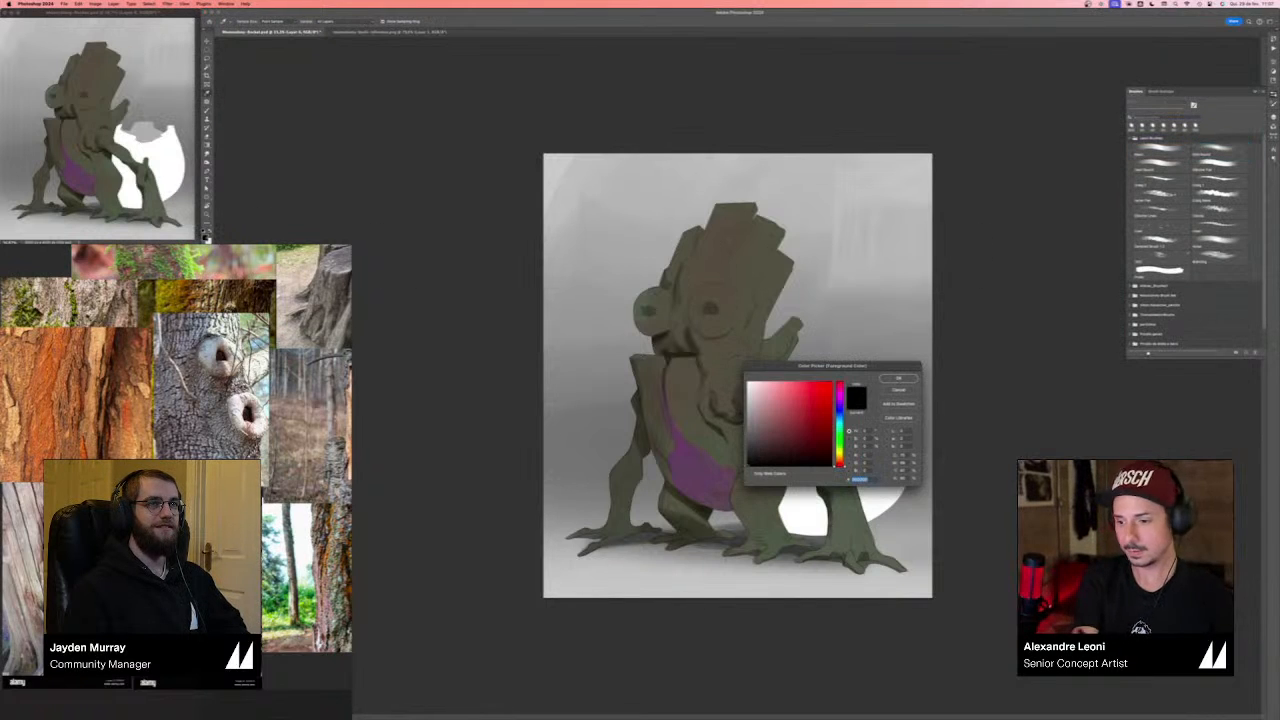
left_click(749, 383)
left_click(794, 429)
mouse_move(838, 427)
left_mouse_down()
mouse_move(887, 490)
mouse_move(905, 404)
mouse_move(857, 490)
mouse_move(816, 408)
mouse_move(824, 510)
mouse_move(840, 400)
left_mouse_up()
left_click(898, 378)
key("bracketright")
key("bracketright")
key("bracketright")
key("bracketright")
key("bracketright")
- Pick a darker, more saturated green and shade the front eggshell to give it a rounded form
key("n")
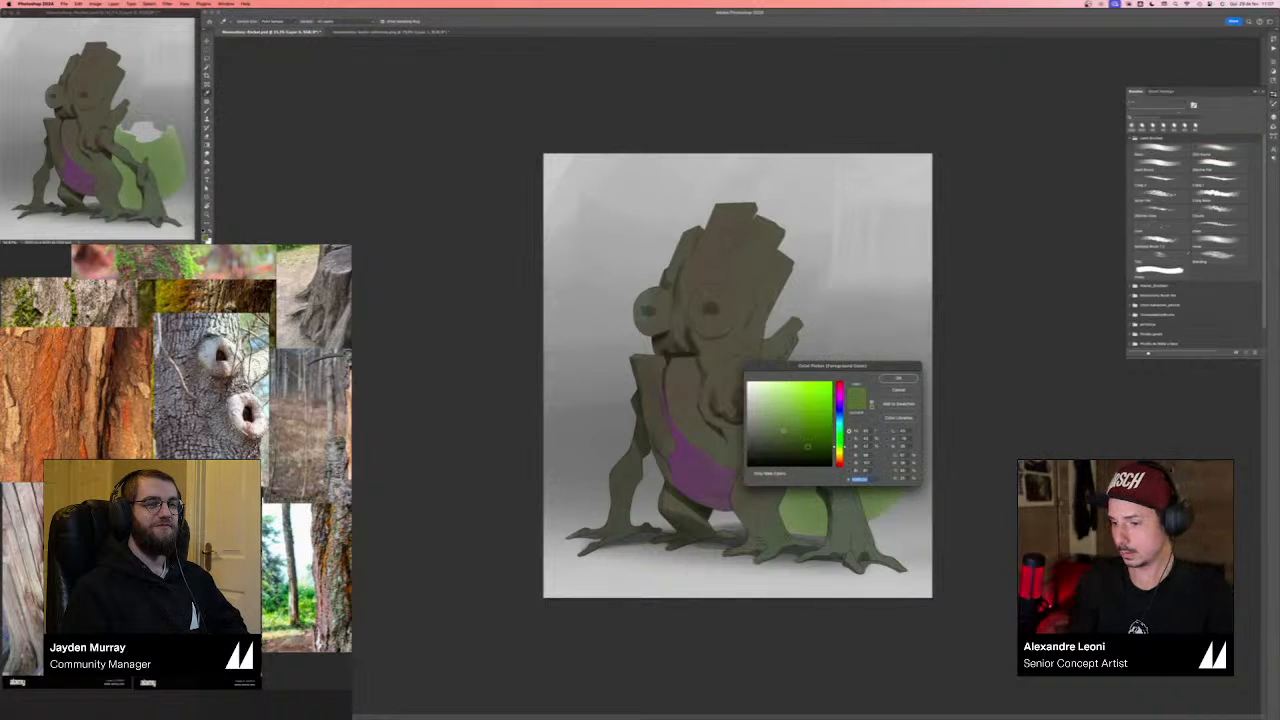
left_click(808, 446)
key("Return")
mouse_move(766, 520)
left_mouse_down()
mouse_move(824, 531)
mouse_move(891, 503)
mouse_move(916, 438)
mouse_move(931, 446)
mouse_move(900, 360)
left_mouse_up()
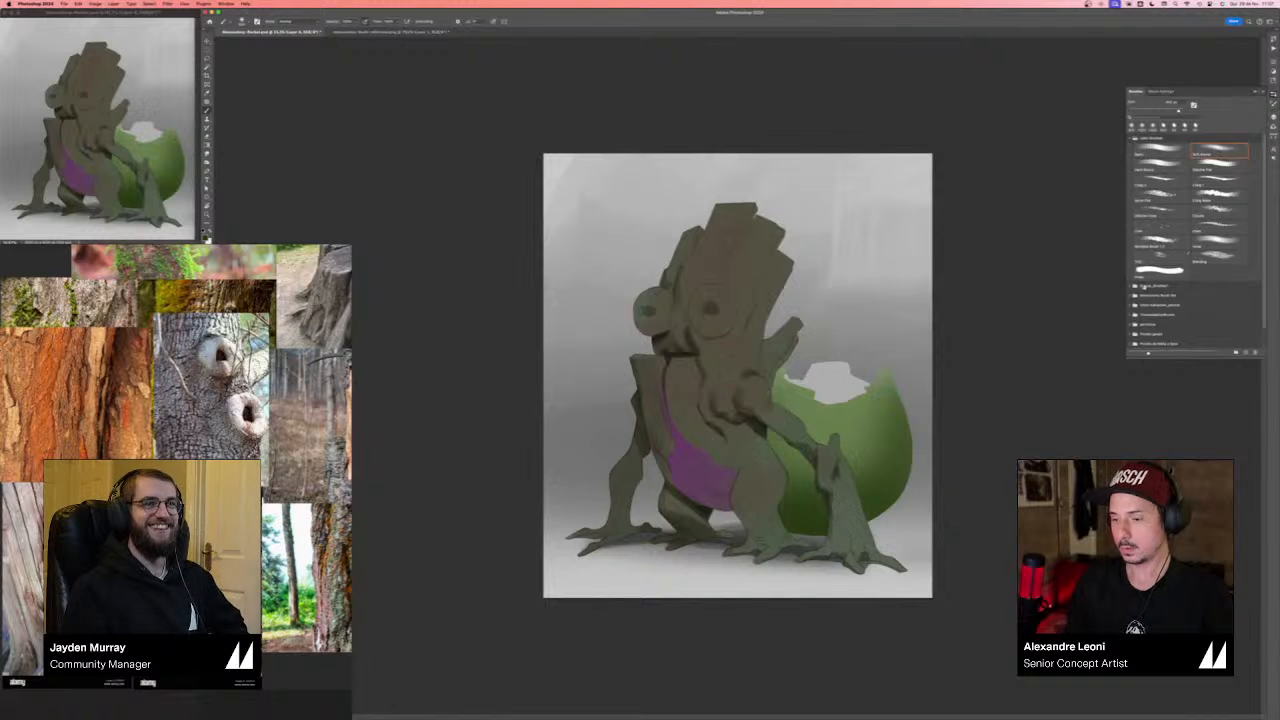
- Paint the inside of the eggshell dark green on the back rim's layer, undoing unwanted strokes
key("F7")
left_click(1185, 300)
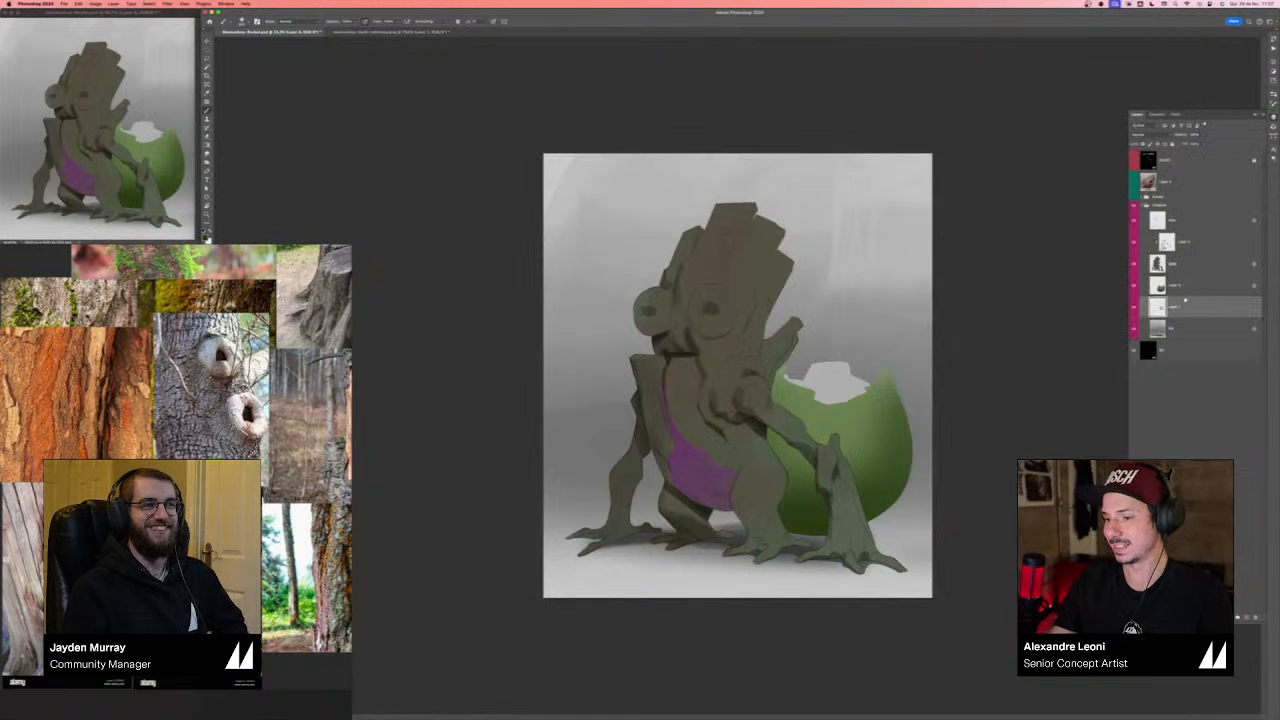
mouse_move(860, 384)
left_mouse_down()
mouse_move(826, 386)
mouse_move(868, 372)
mouse_move(822, 376)
mouse_move(905, 390)
left_mouse_up()
key("super+z")
key("super+z")
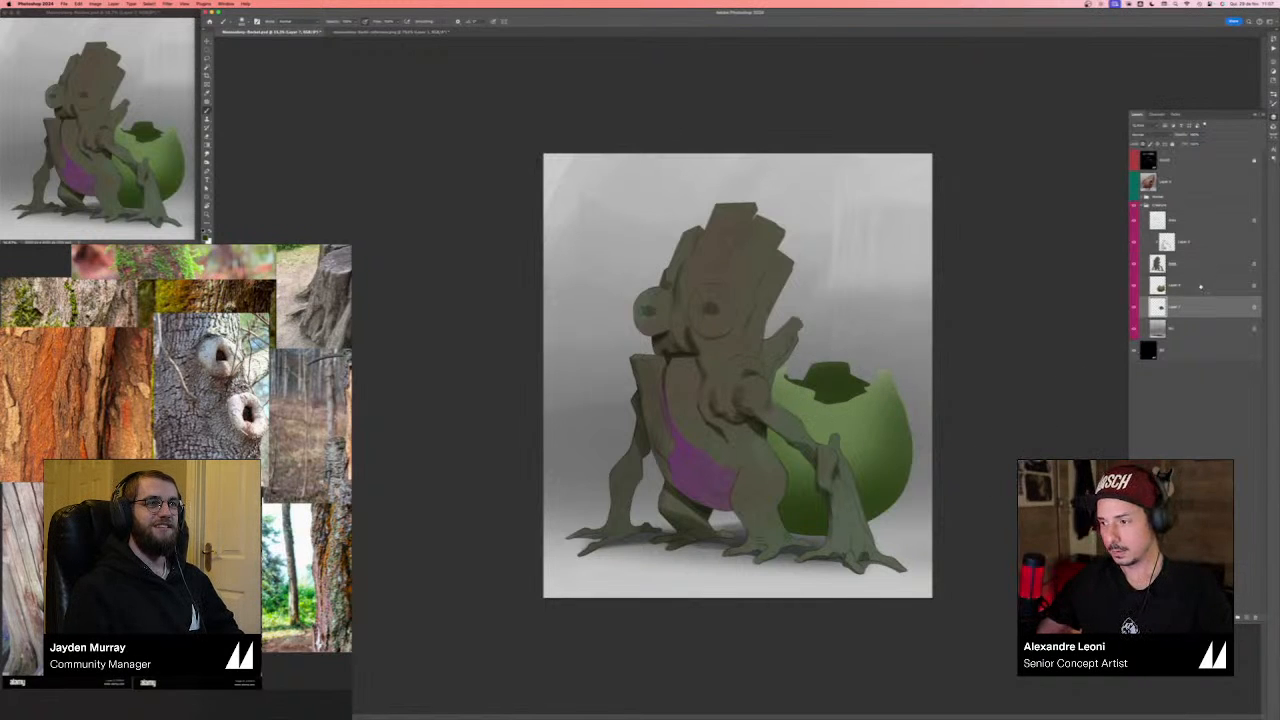
- Delete the two green eggshell layers behind the creature
key("Delete")
left_click(1192, 263)
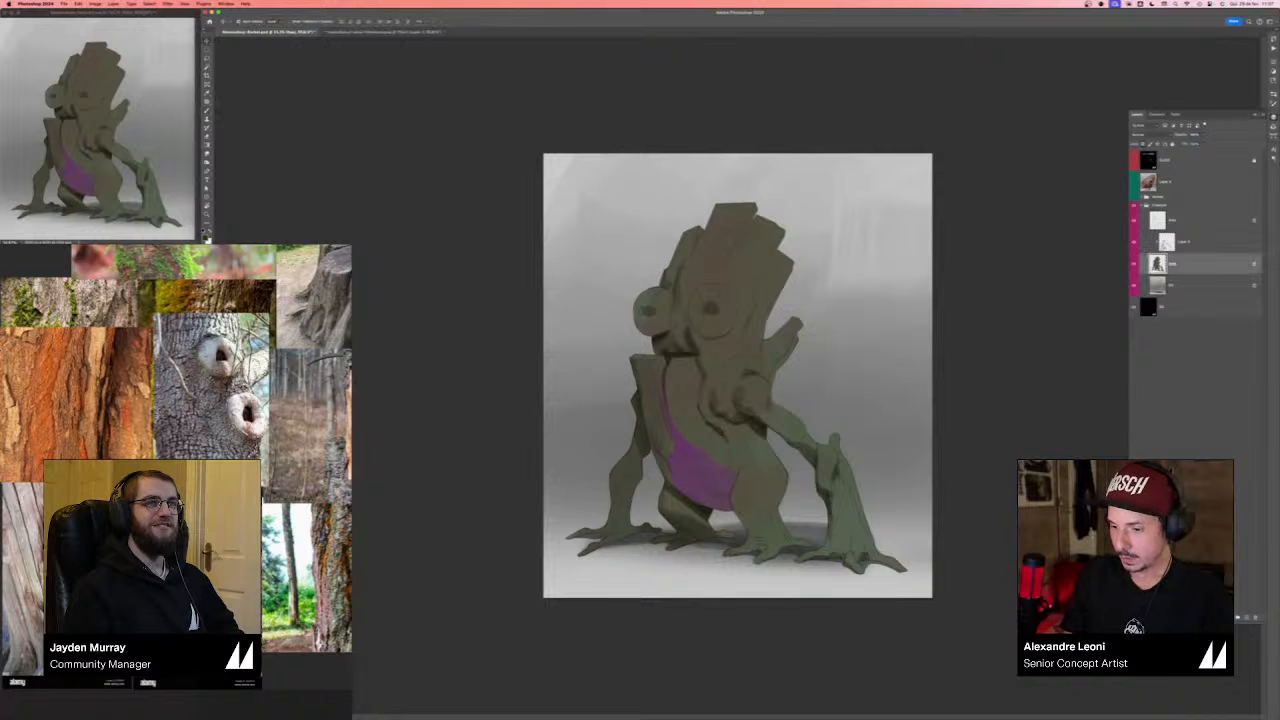
- Choose another brush and paint darker shading around the eyes and head on the layer clipped to the creature's base
left_click(1190, 241)
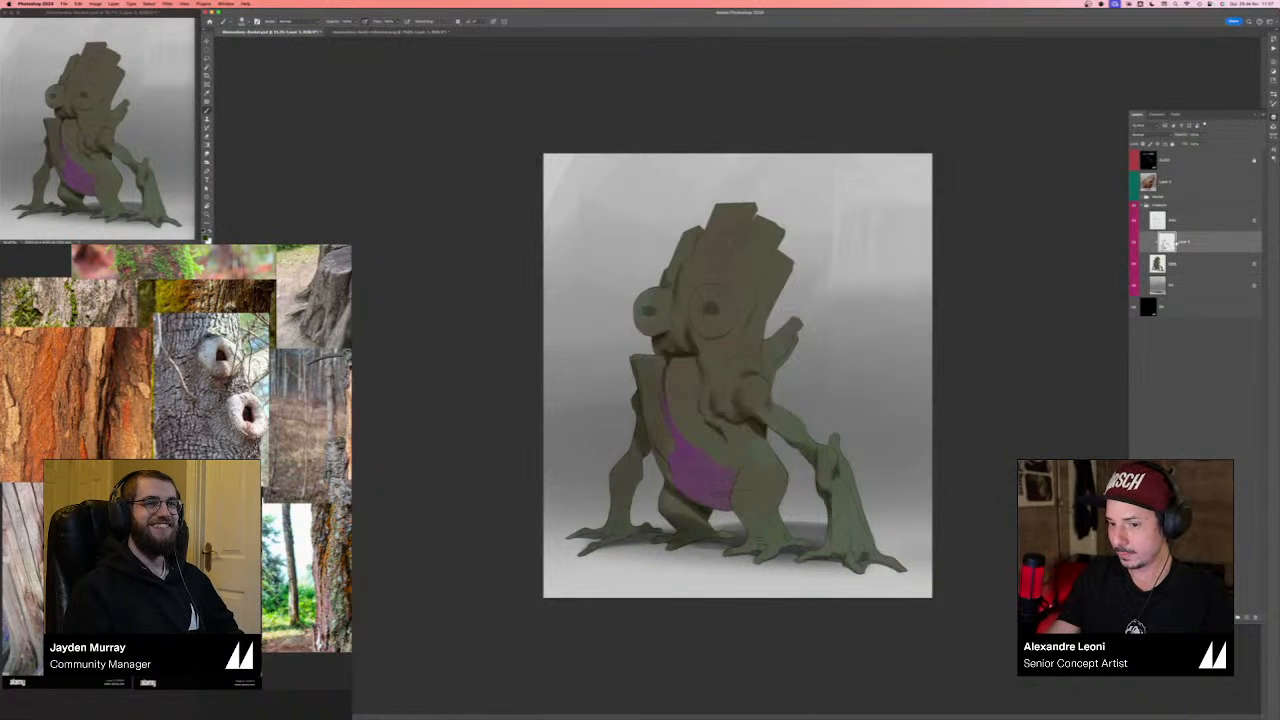
left_click(1271, 102)
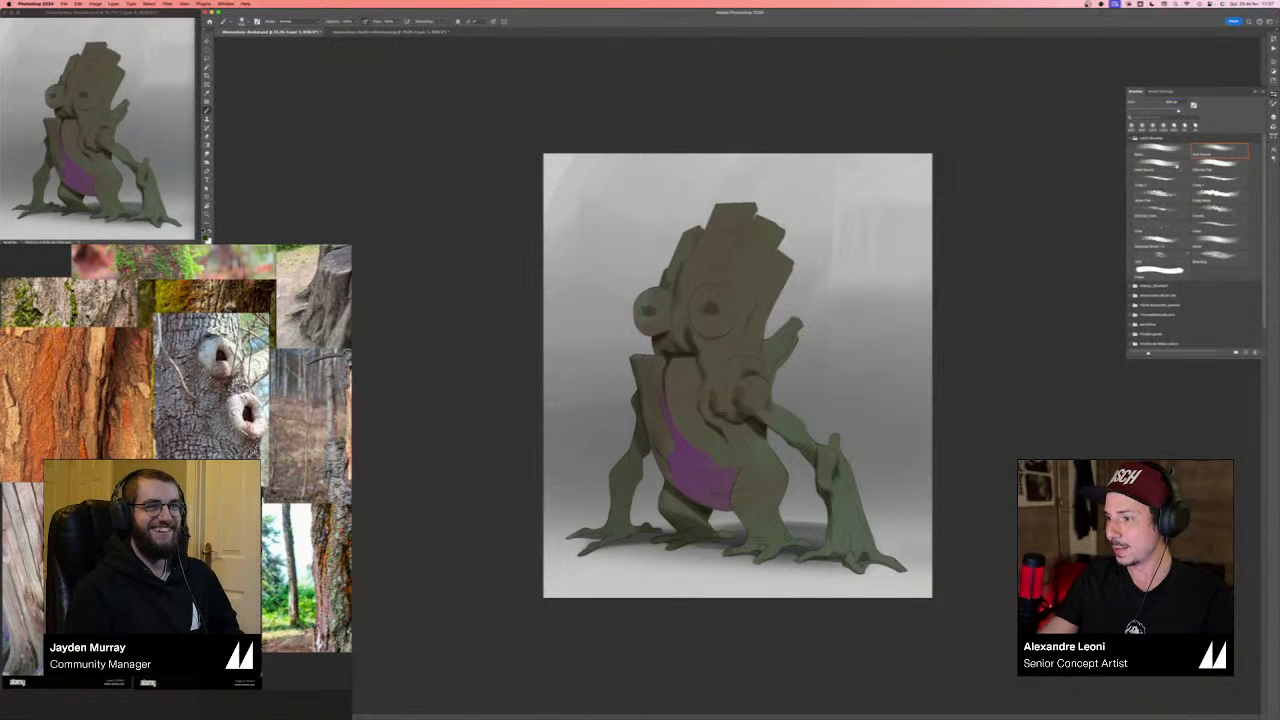
left_click(1161, 152)
left_click(1273, 117)
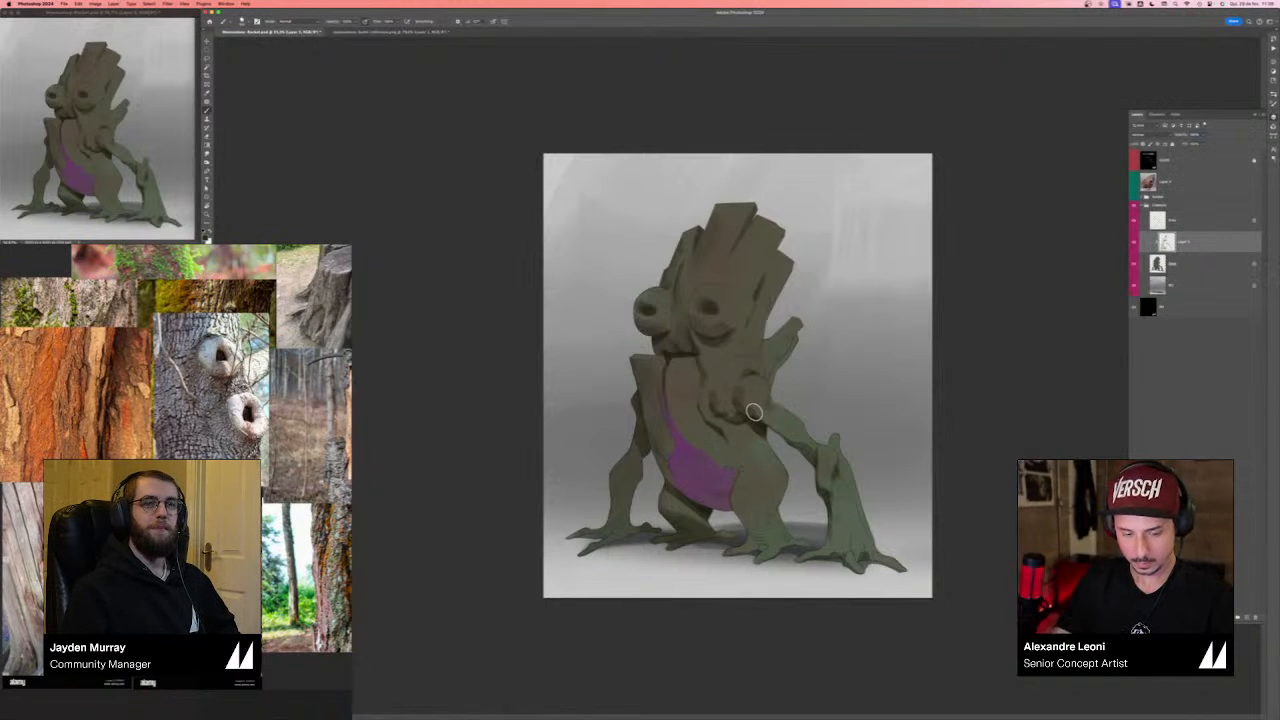
- Adjust the brush size and shade the chest folds, the belly's edge and the thigh to separate the body's forms
key("bracketright")
key("bracketright")
key("bracketright")
key("bracketright")
key("bracketleft")
key("bracketleft")
key("bracketleft")
key("bracketleft")
key("bracketleft")
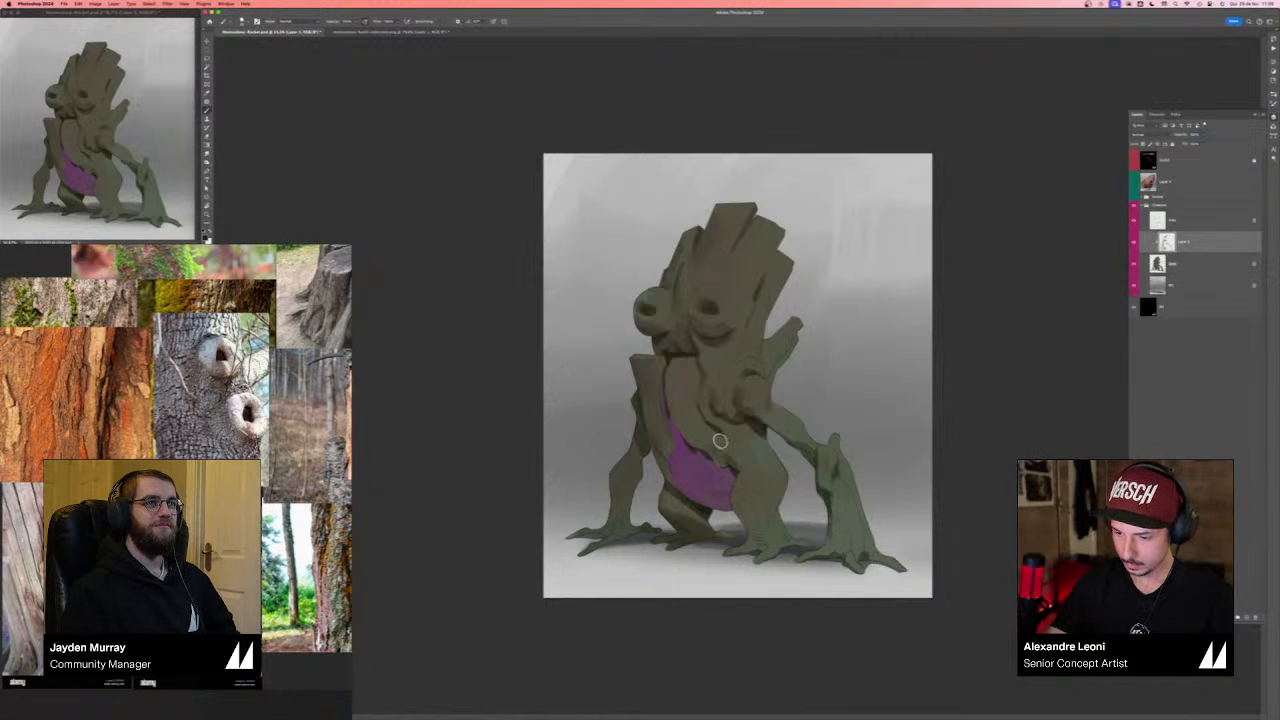
left_click_drag(724, 452, 709, 432)
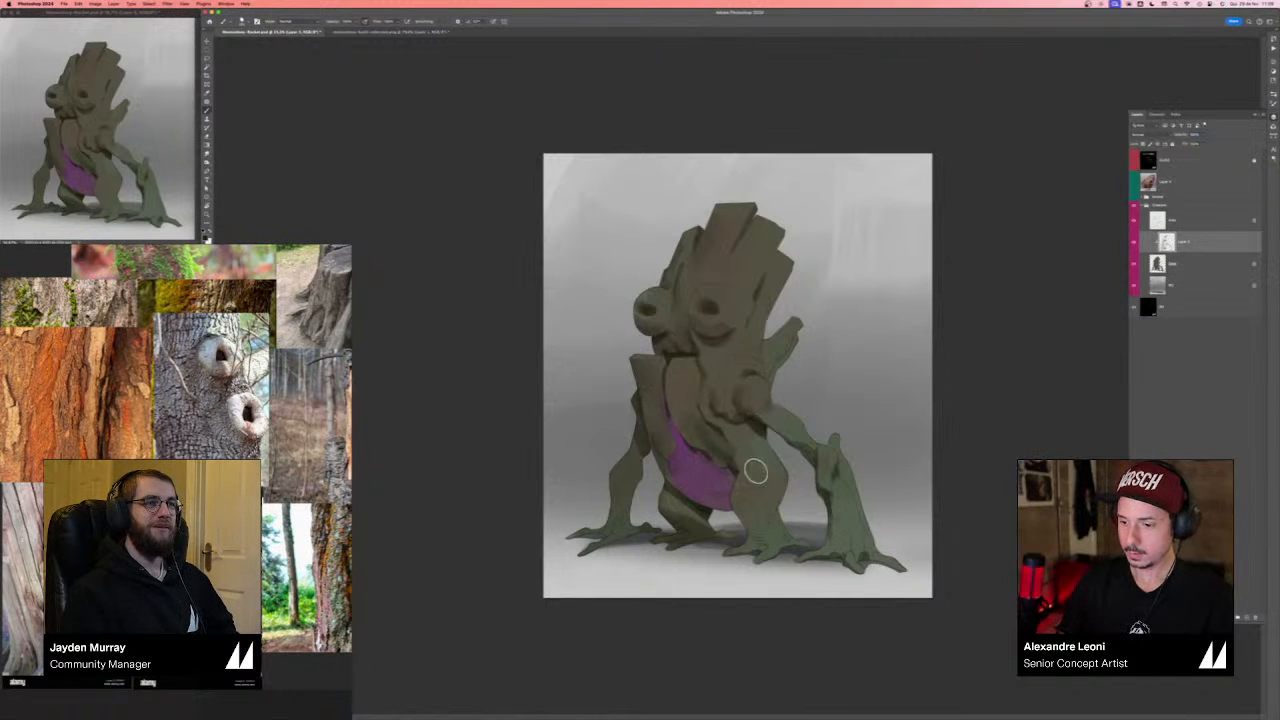
left_click_drag(729, 523, 791, 523)
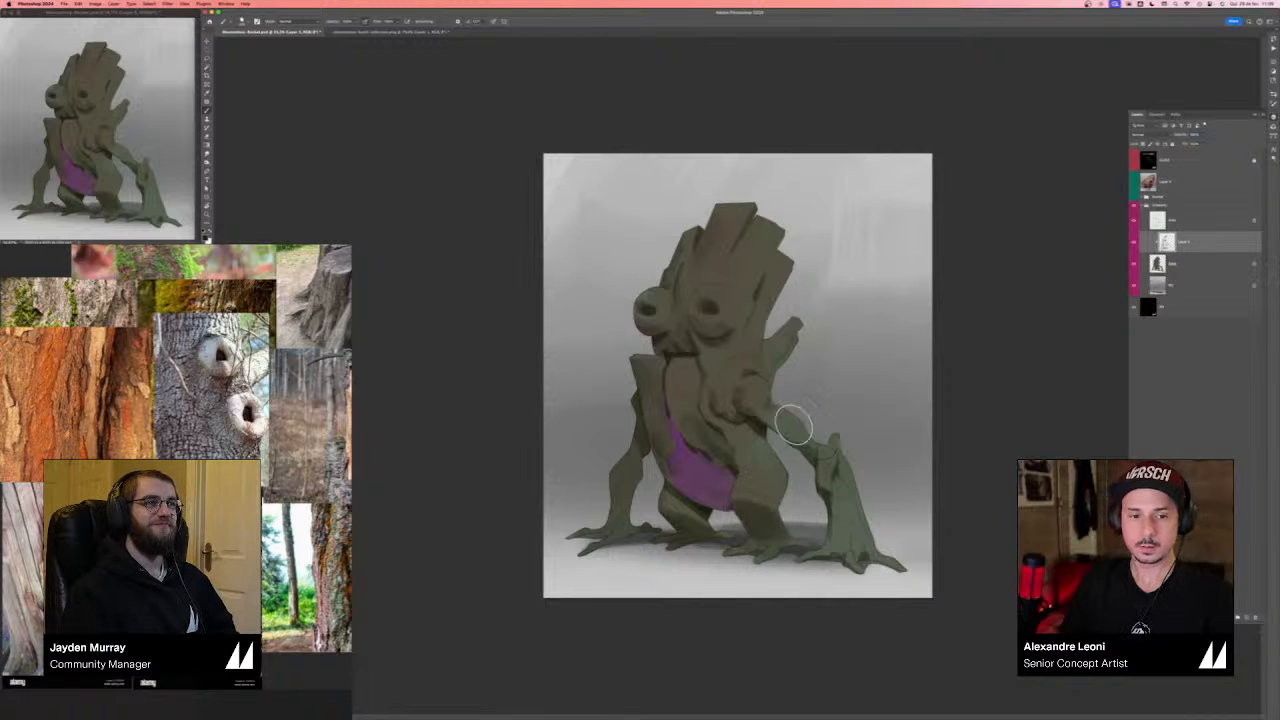
left_click_drag(770, 448, 796, 476)
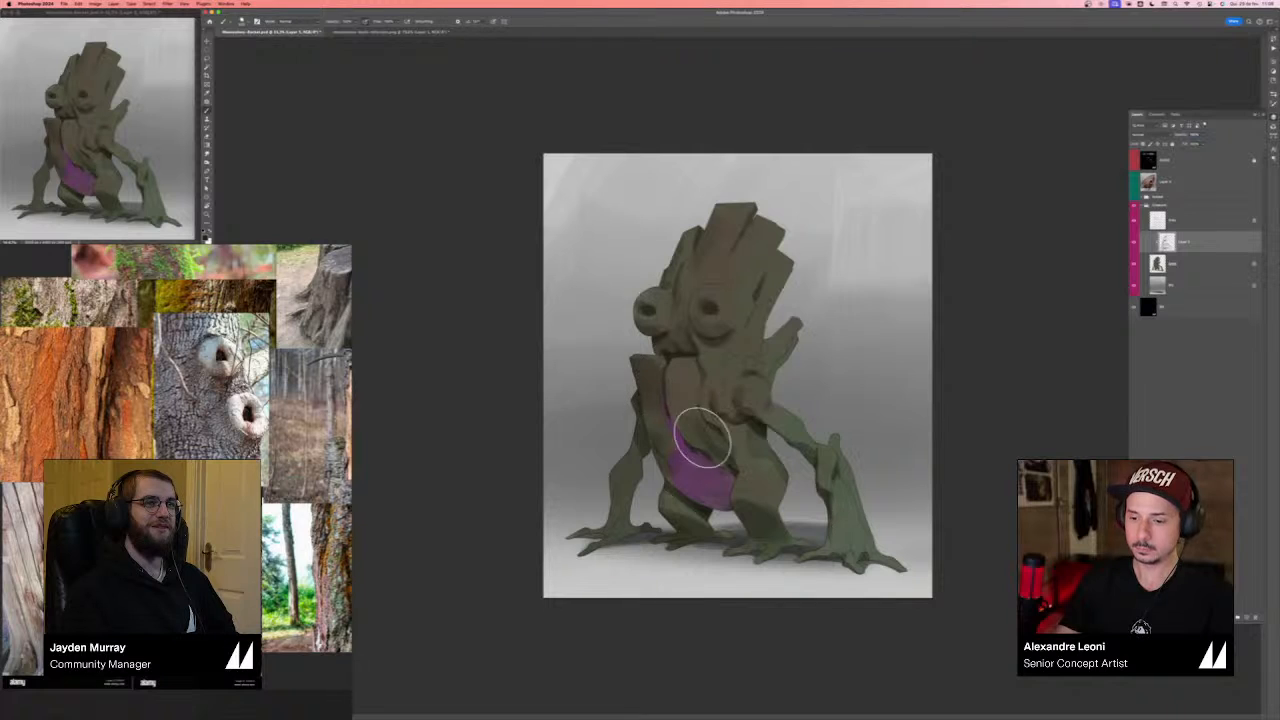
- Mirror the canvas view, shrink the brush considerably and shade the raised branch-like limb behind the shoulder
key("h")
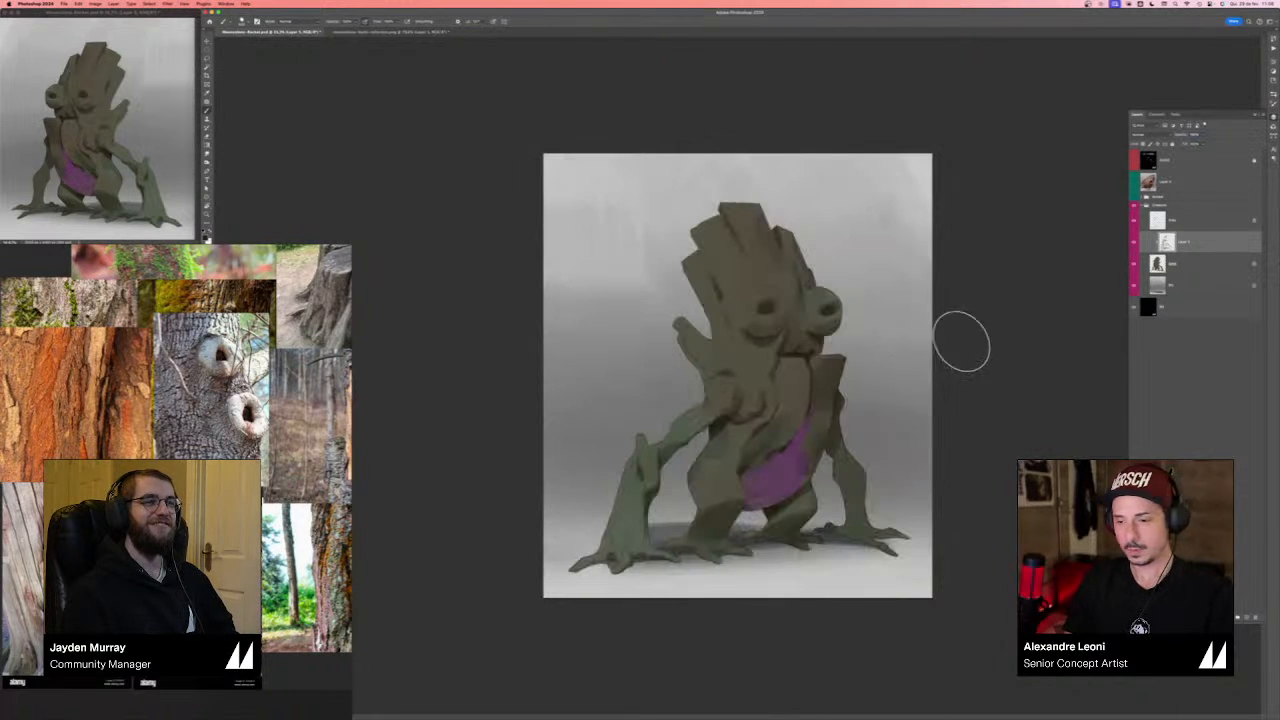
key("bracketleft")
key("bracketleft")
key("bracketleft")
key("bracketleft")
key("bracketleft")
key("bracketleft")
key("bracketleft")
key("bracketleft")
key("bracketleft")
key("bracketleft")
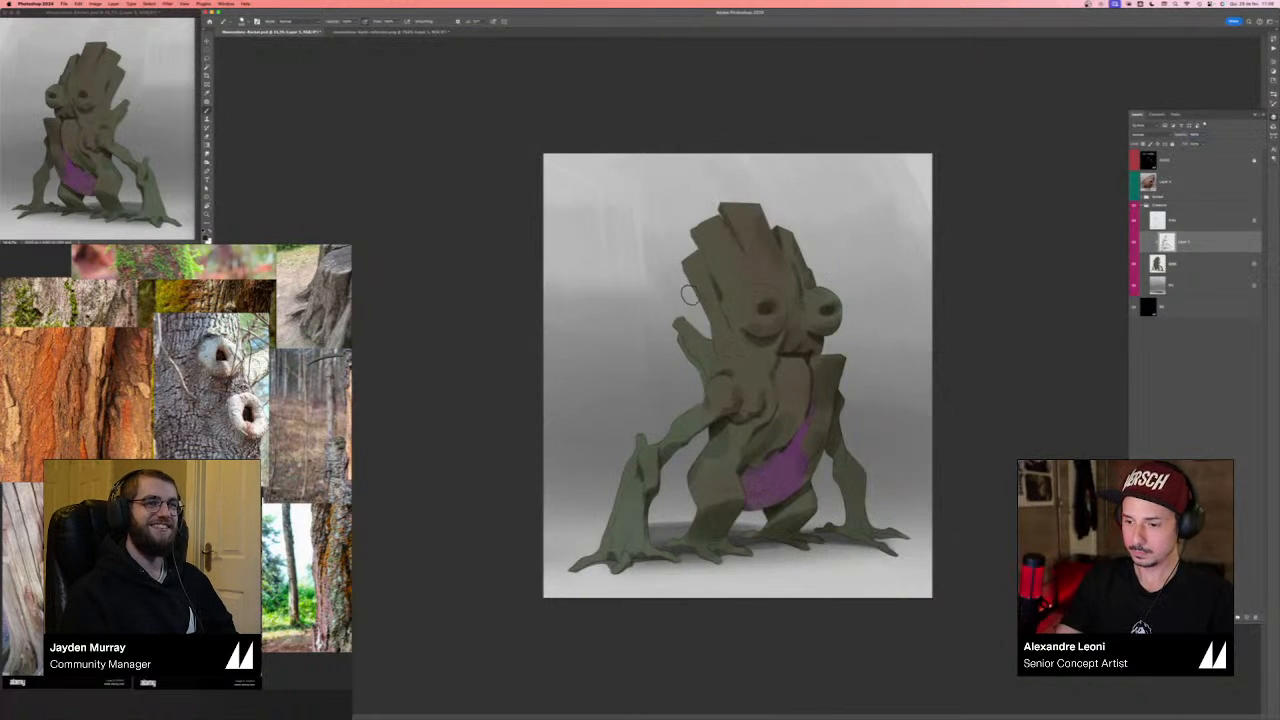
mouse_move(676, 326)
left_mouse_down()
mouse_move(711, 371)
mouse_move(711, 357)
left_mouse_up()
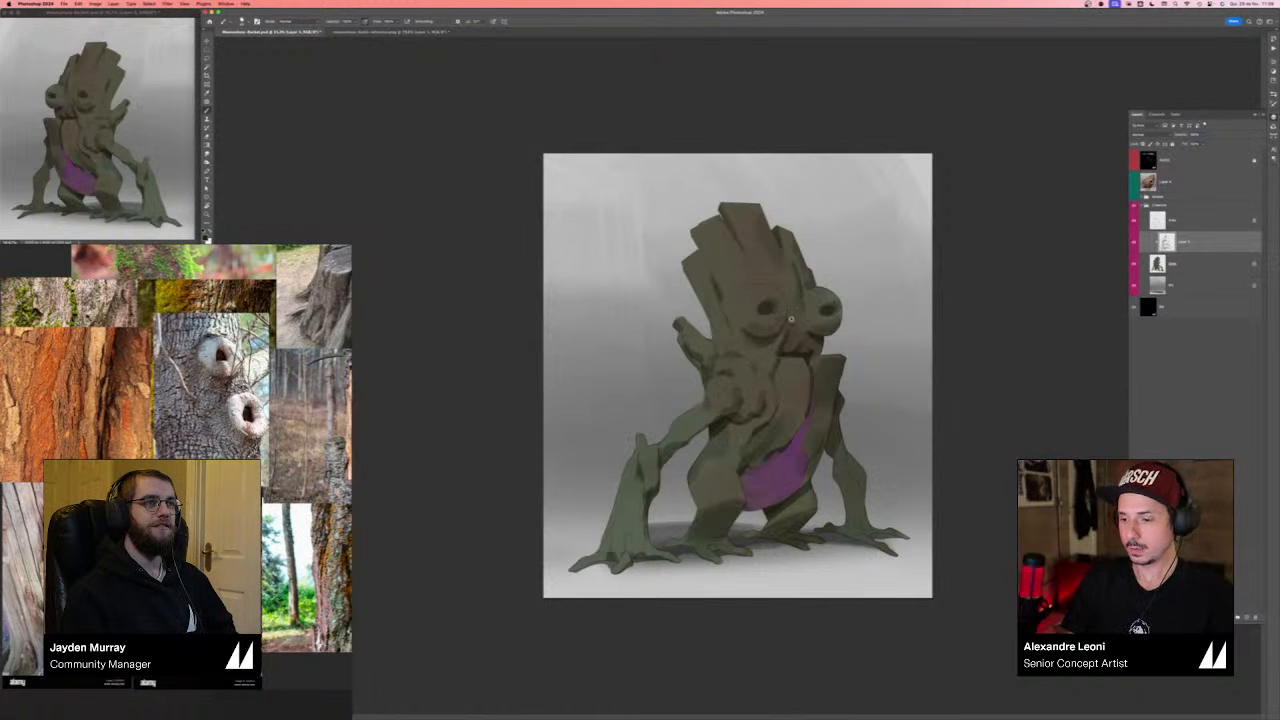
- Pick a lighter greyish olive and paint light planes on the head and shoulder, enlarging the brush to blend them
key("n")
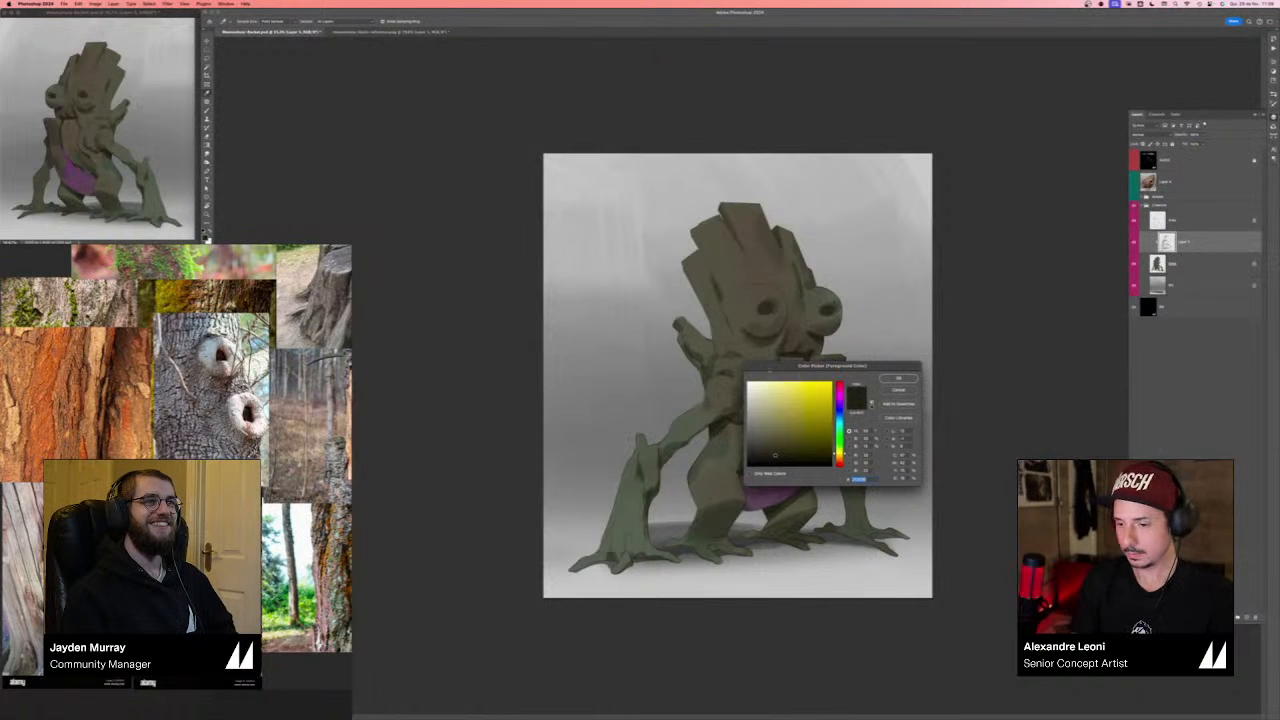
left_click(764, 430)
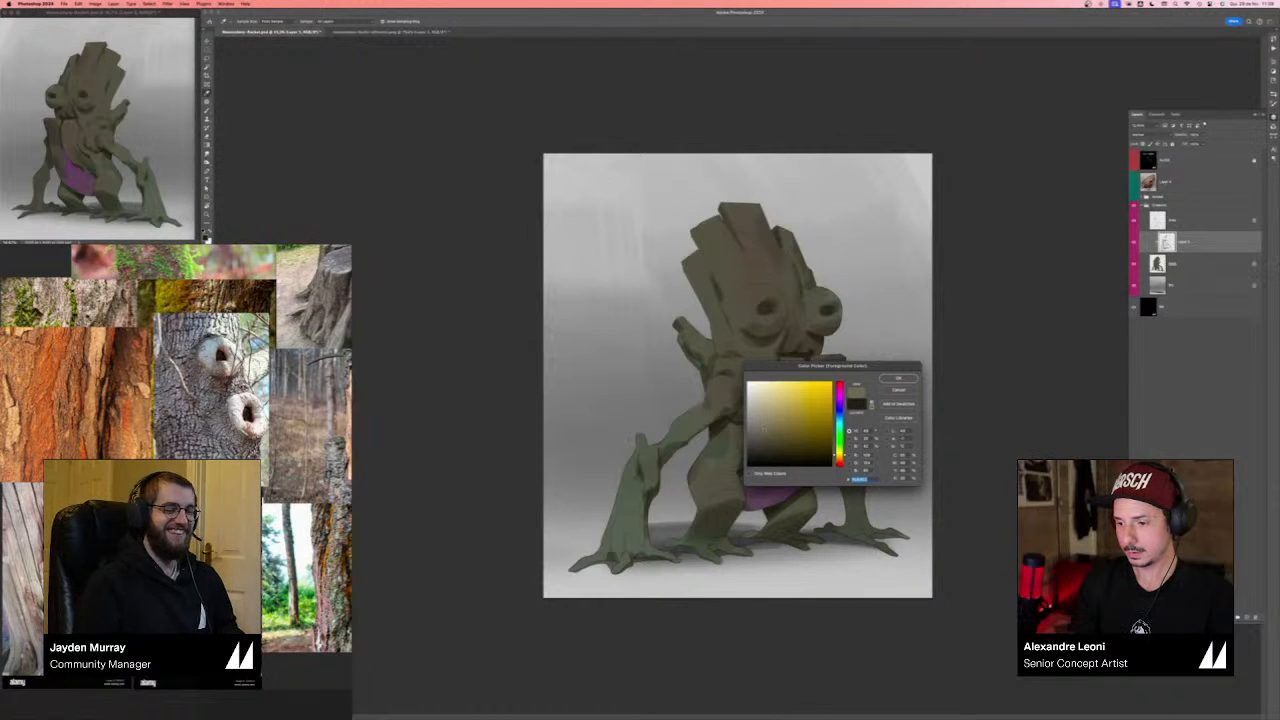
key("Return")
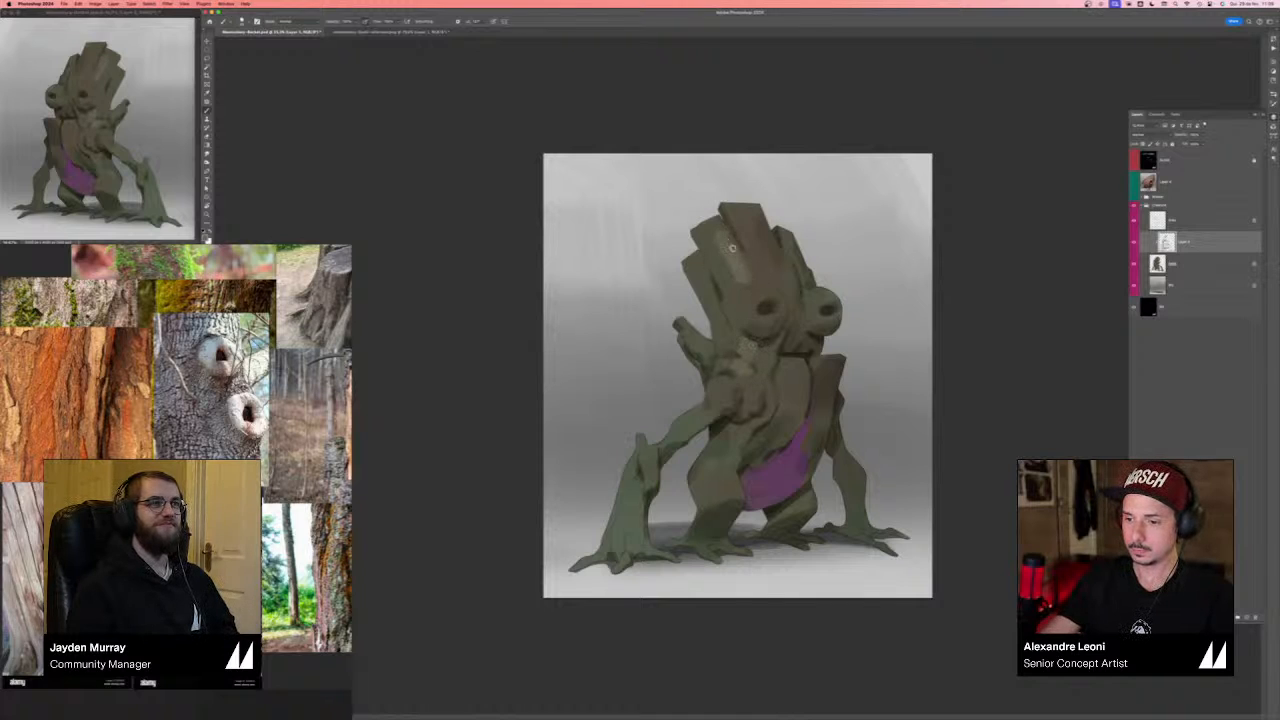
mouse_move(742, 238)
left_mouse_down()
mouse_move(766, 276)
mouse_move(750, 288)
mouse_move(784, 330)
left_mouse_up()
key("bracketright")
key("bracketright")
key("bracketright")
key("bracketright")
key("bracketright")
key("bracketright")
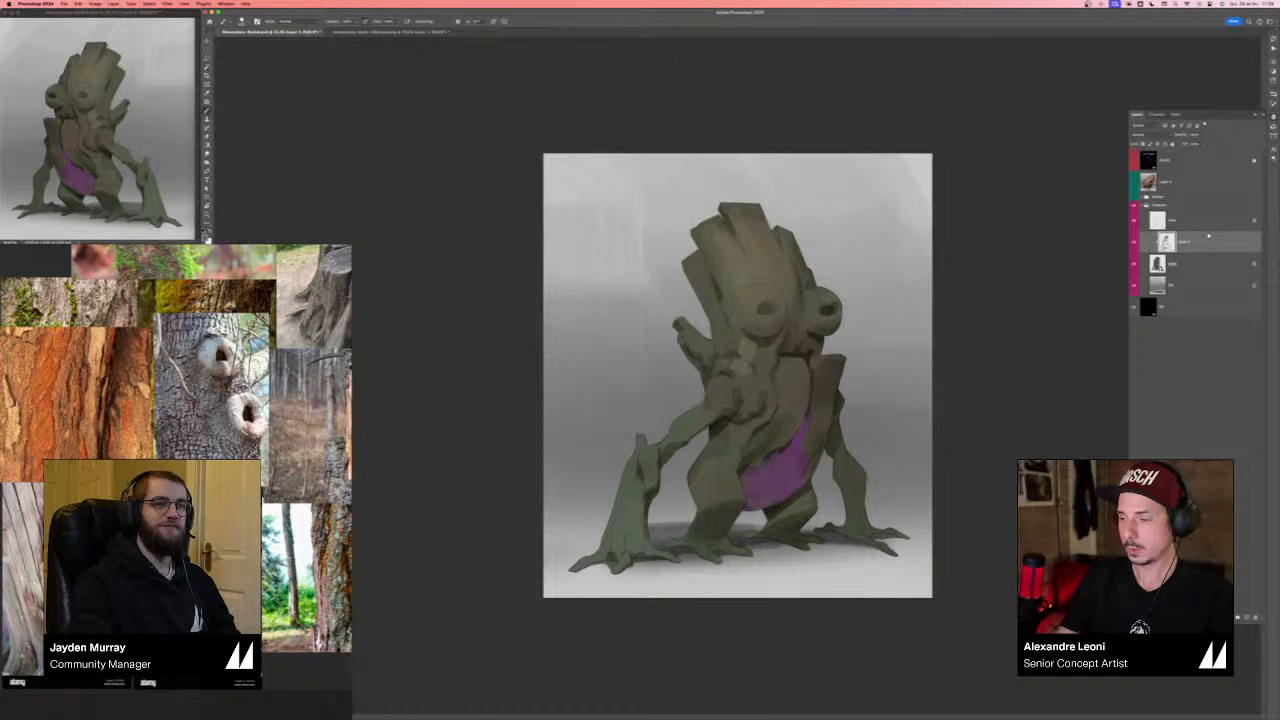
- Build up lighter strokes on the face, shoulder and chest with a textured brush, and restore the unmirrored canvas view
left_click(1273, 94)
left_click(1146, 198)
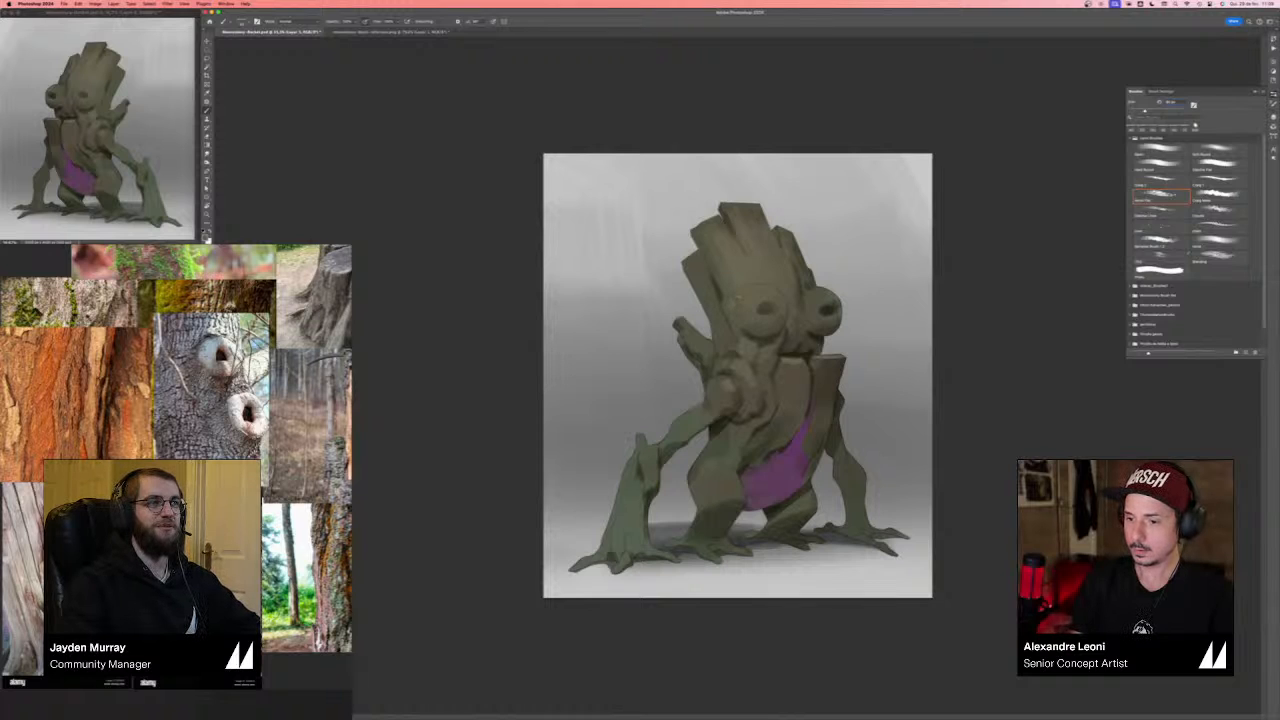
key("super+shift+h")
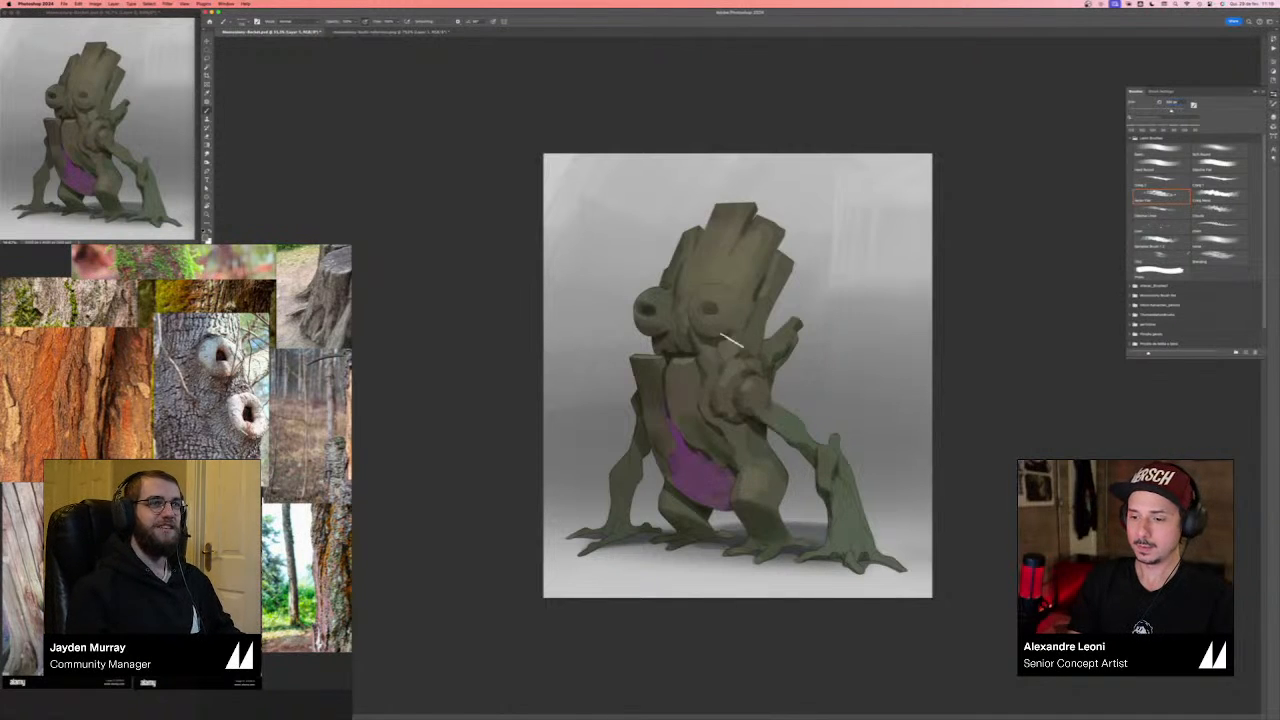
- Lighten the body softly, then accent the shoulder folds in a warmer, more saturated brown using the basic brush
left_click(1214, 155)
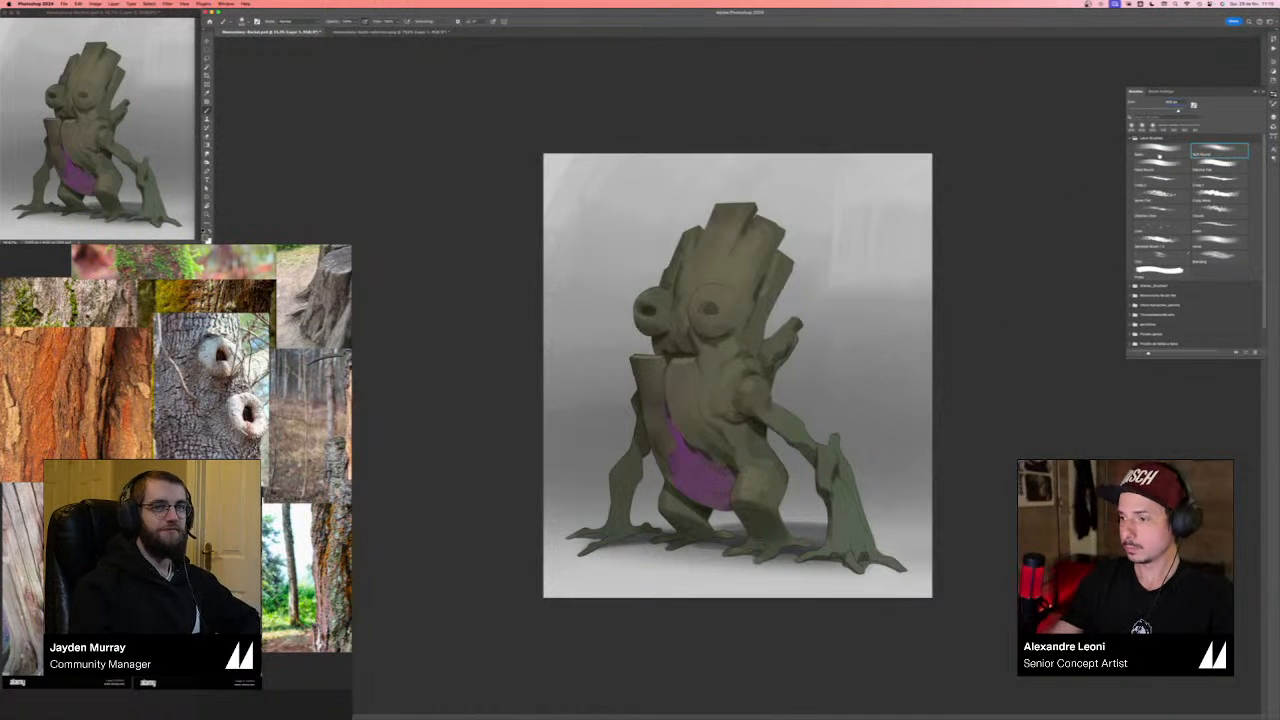
left_click(1160, 150)
left_click(207, 237)
left_click(726, 338)
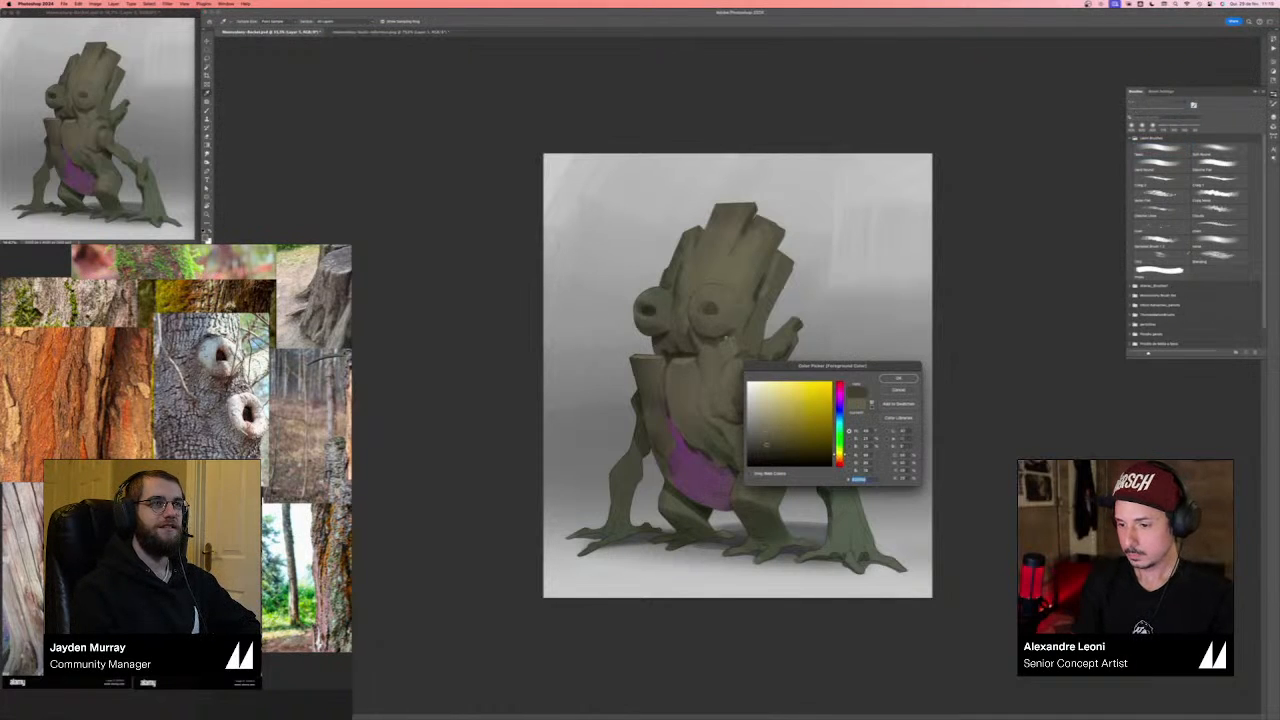
left_click(785, 446)
left_click(840, 462)
left_click(897, 378)
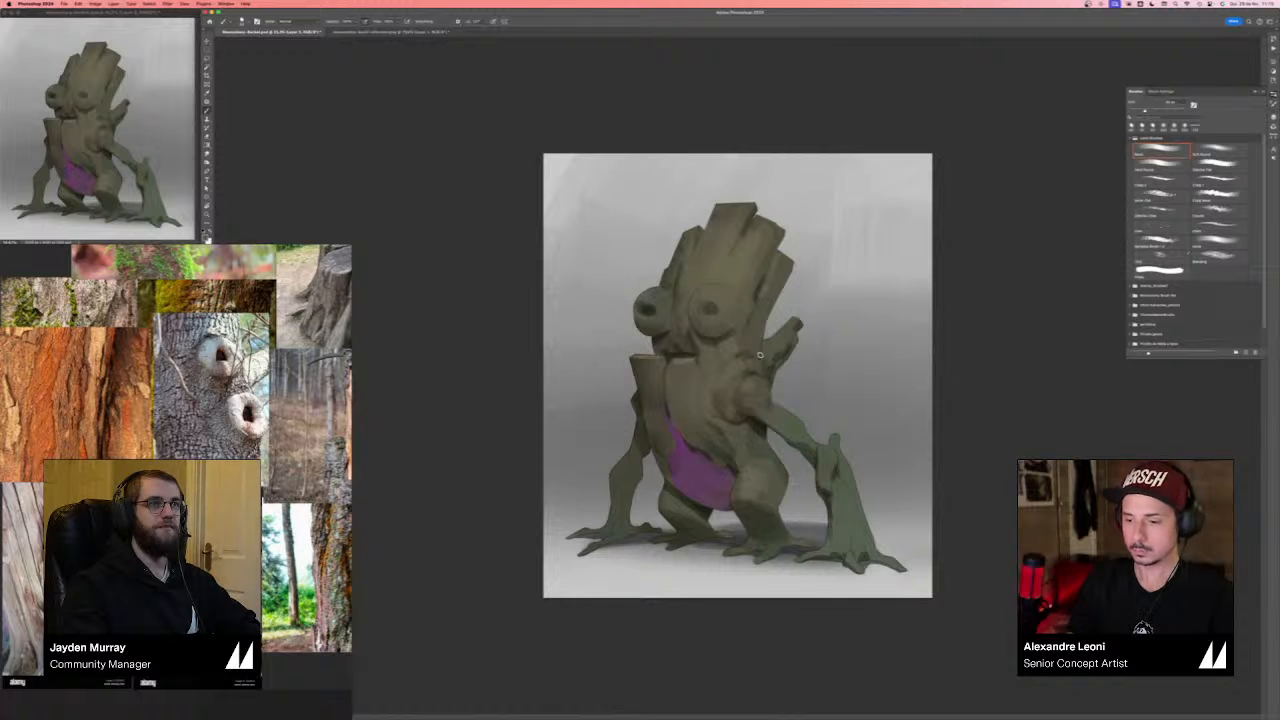
- Pick a lighter yellowish olive and paint highlights on the eye rims, face, shoulder and raised limb
left_click(207, 238)
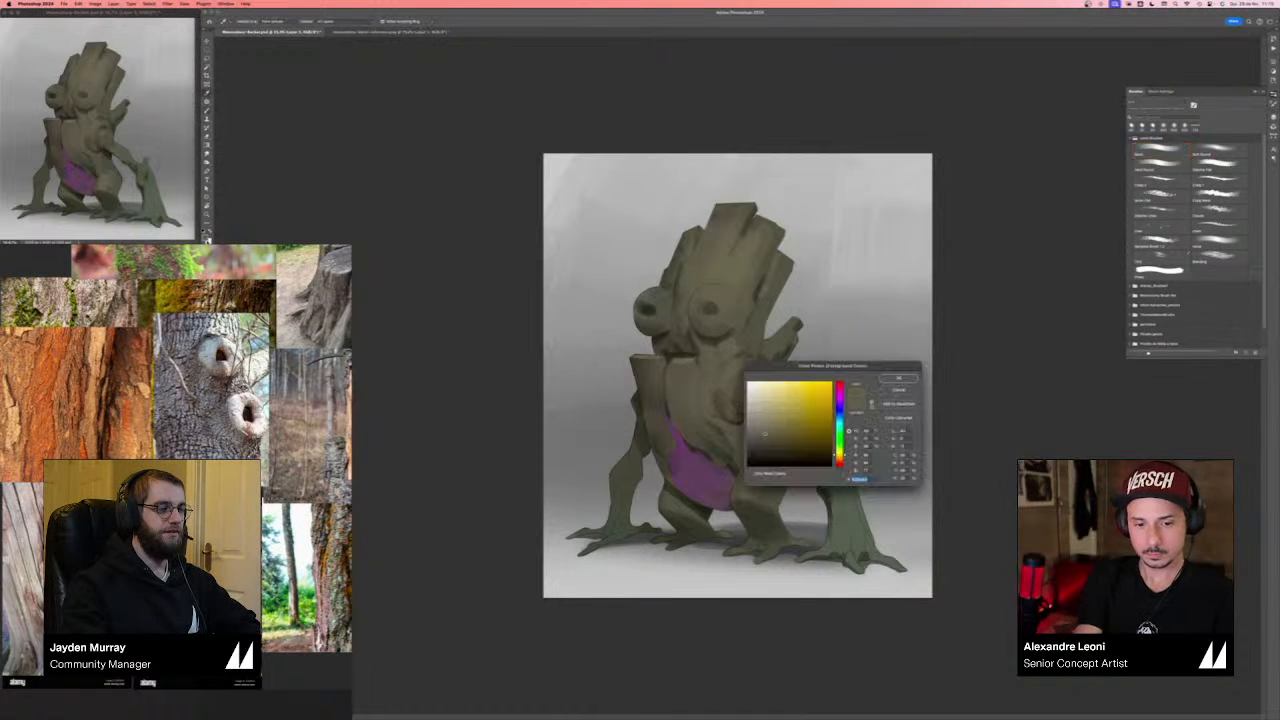
left_click(771, 426)
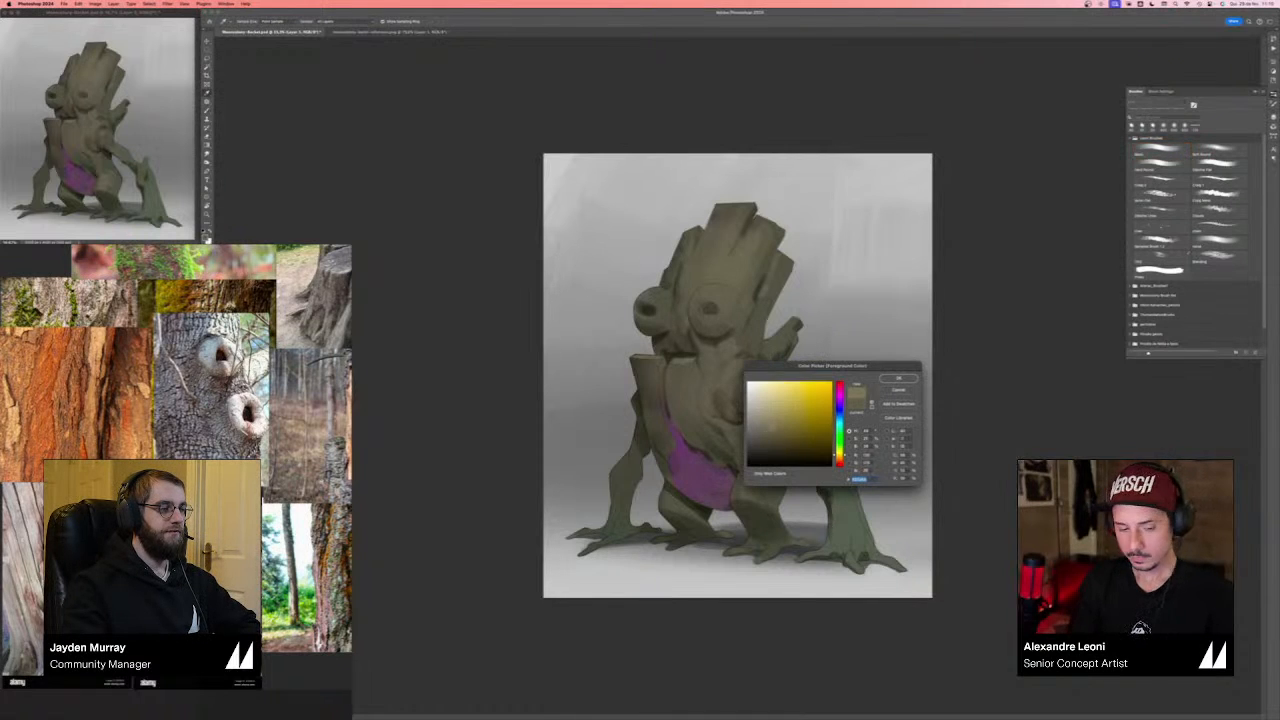
key("Return")
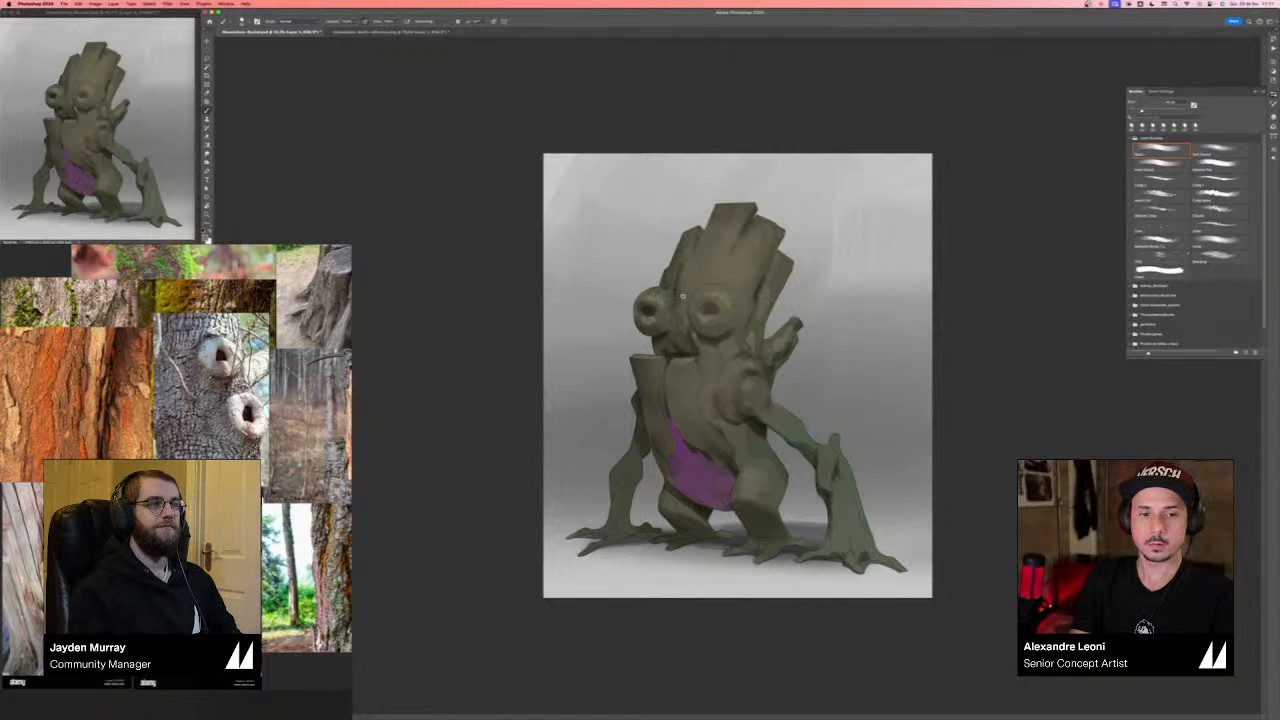
- Lasso the creature's near eye and shade inside the selection with a soft brush to make the eyeball rounder
key("l")
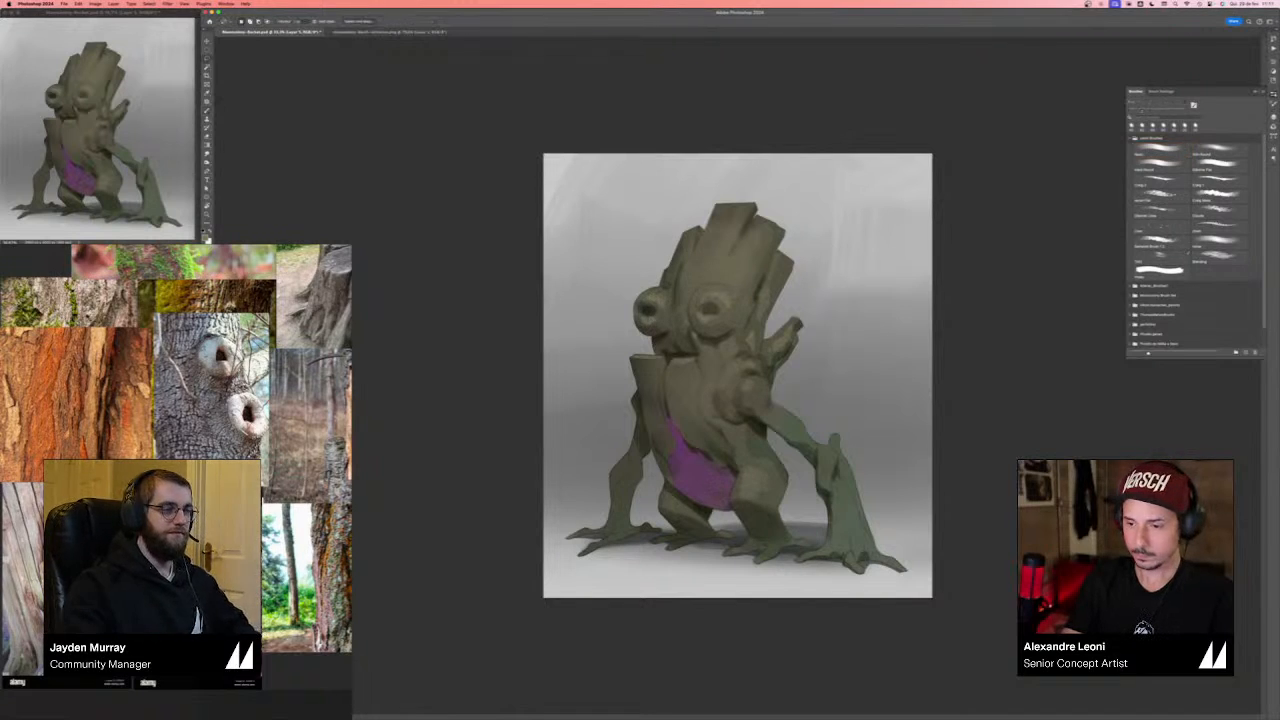
mouse_move(700, 292)
left_mouse_down()
mouse_move(700, 338)
mouse_move(730, 332)
mouse_move(741, 306)
mouse_move(728, 290)
left_mouse_up()
key("b")
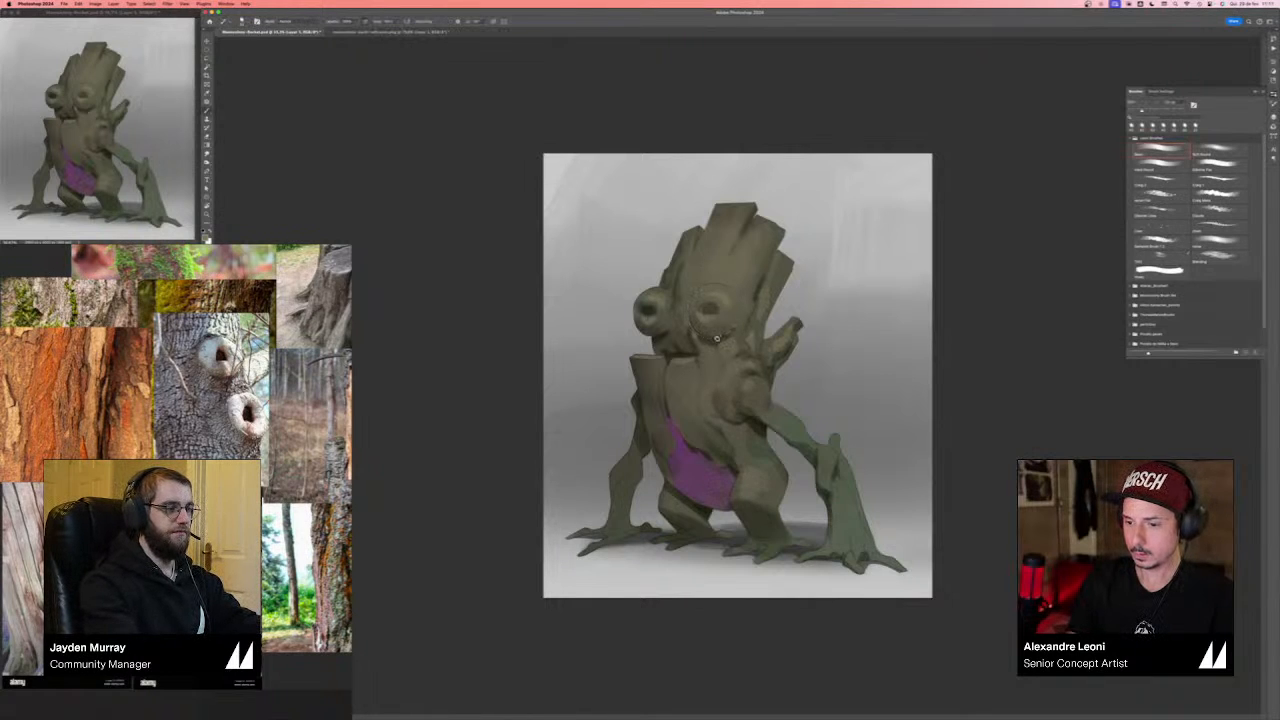
left_click(1160, 196)
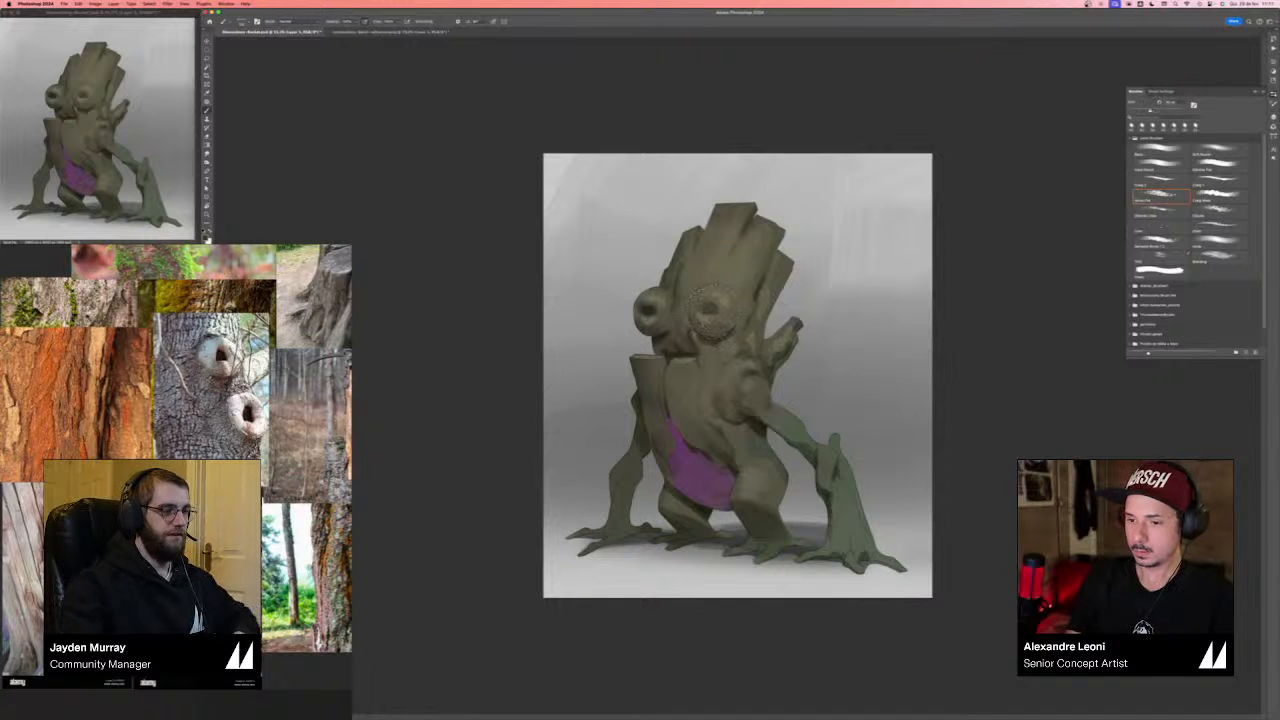
left_click(1213, 152)
mouse_move(712, 328)
left_mouse_down()
mouse_move(692, 326)
mouse_move(716, 332)
left_mouse_up()
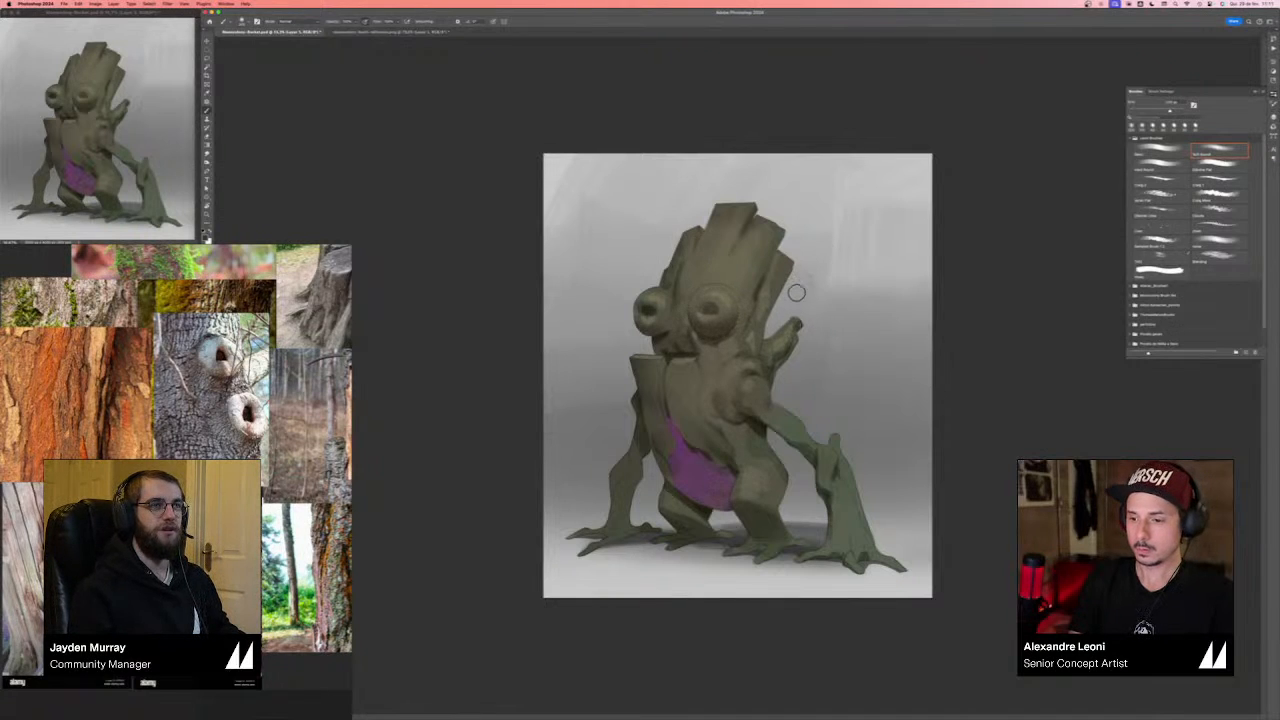
- Refine the shading around both eyes using lasso selections and the soft brush, and darken the pupils with the basic brush
key("l")
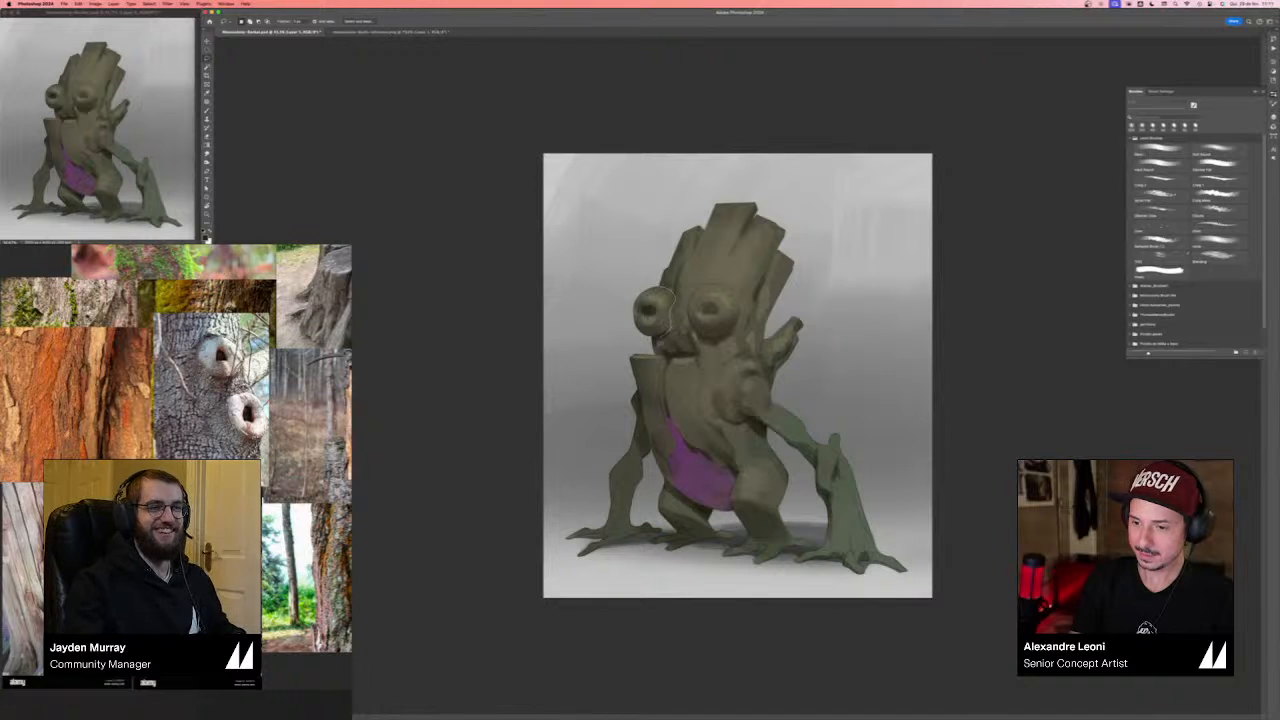
key("b")
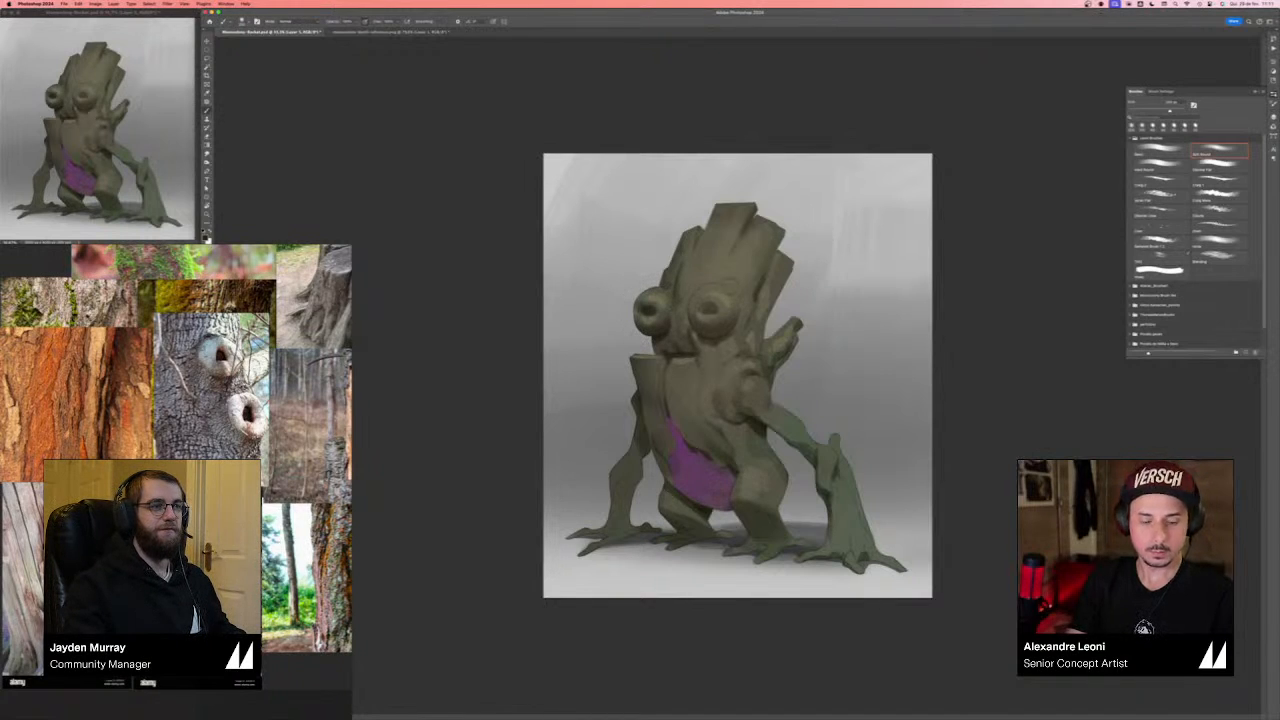
key("l")
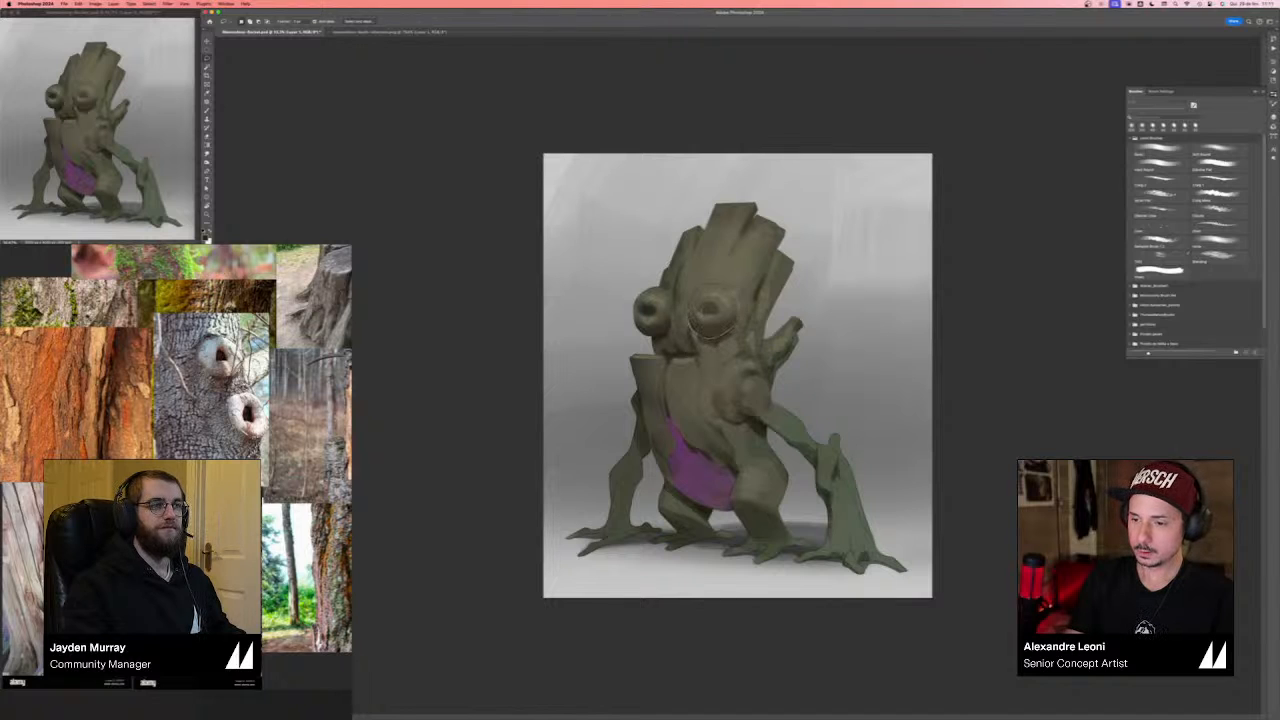
key("b")
left_click(1160, 150)
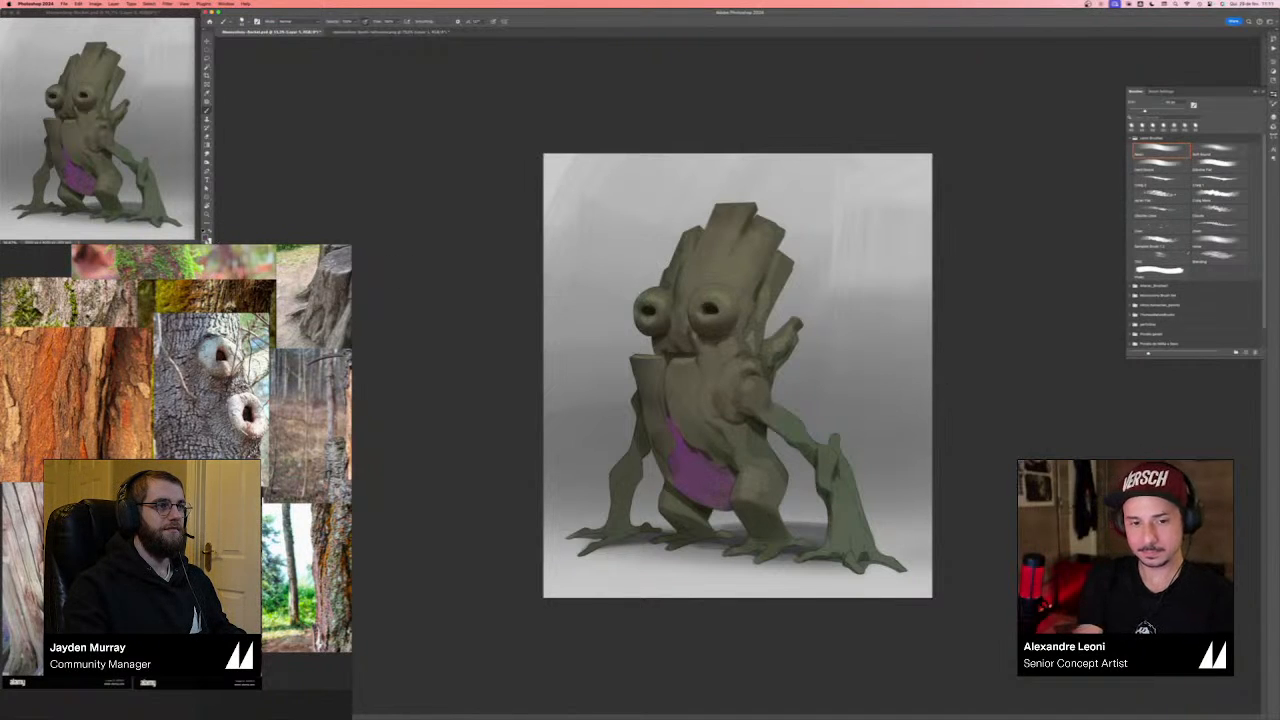
- Pick a saturated orange-brown, lasso irregular patches on the purple belly, paint orange mottling inside them and deselect
key("n")
left_click(840, 460)
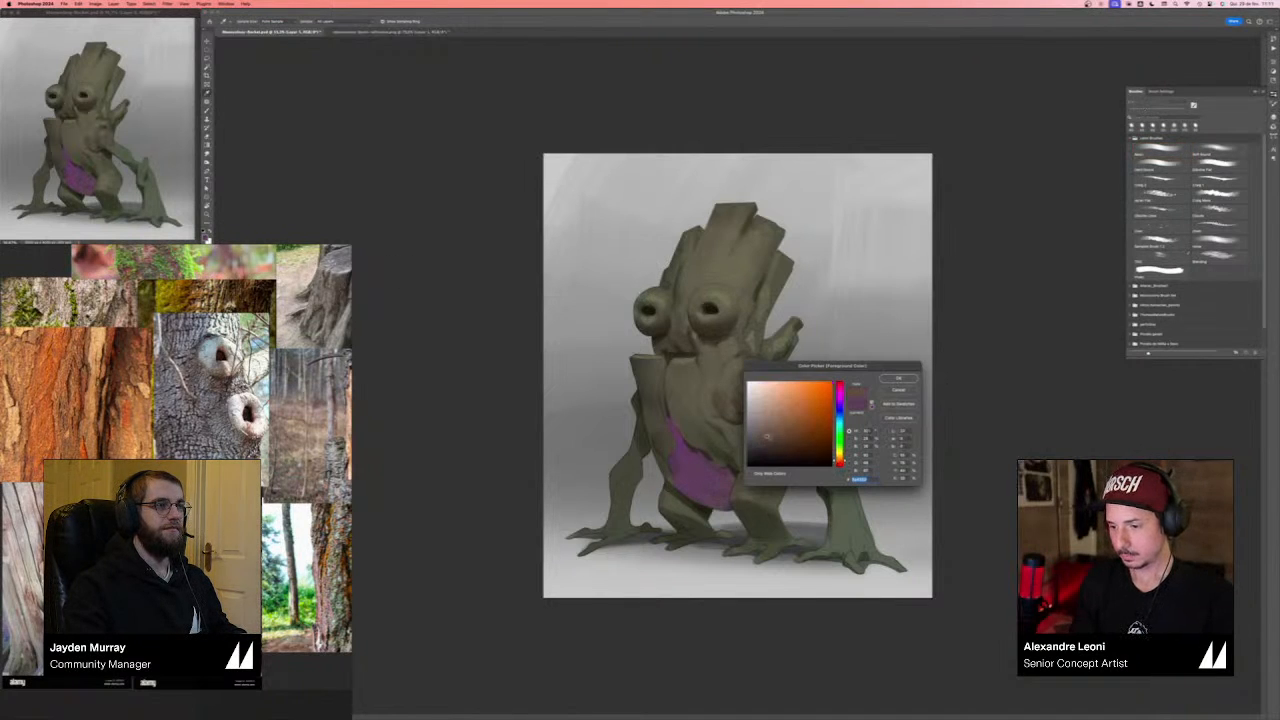
left_click(785, 434)
key("Return")
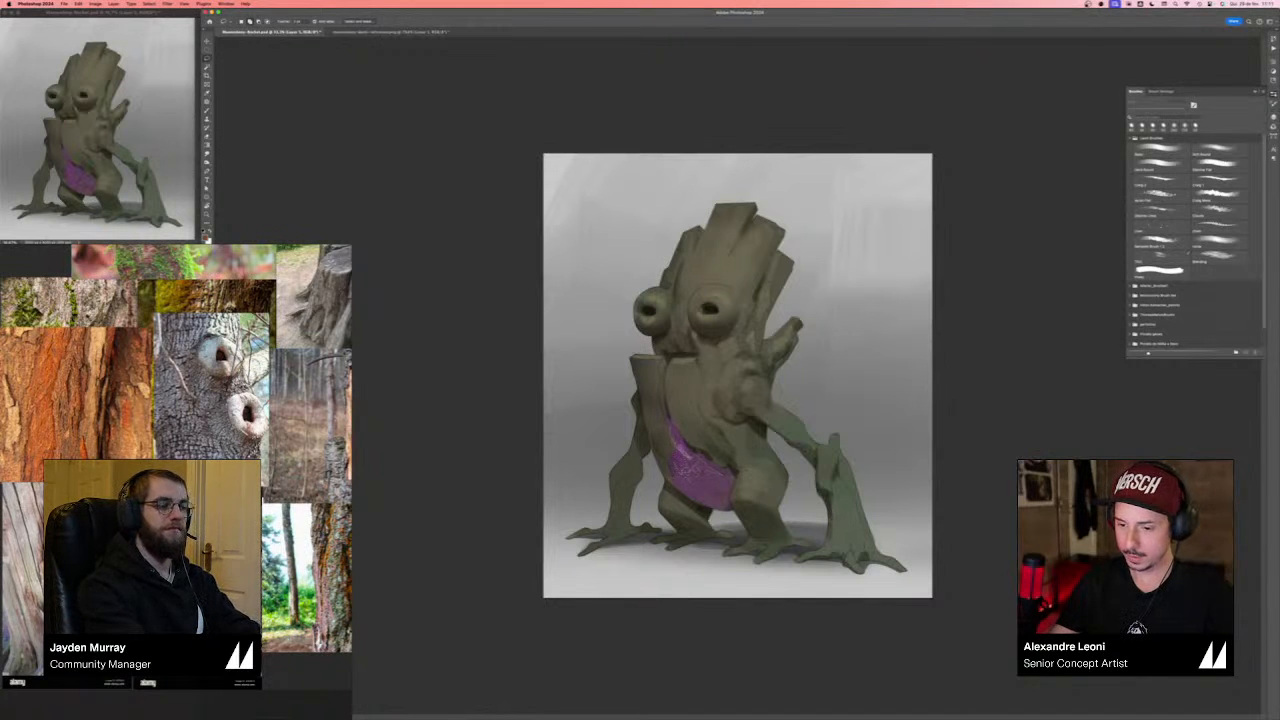
key("b")
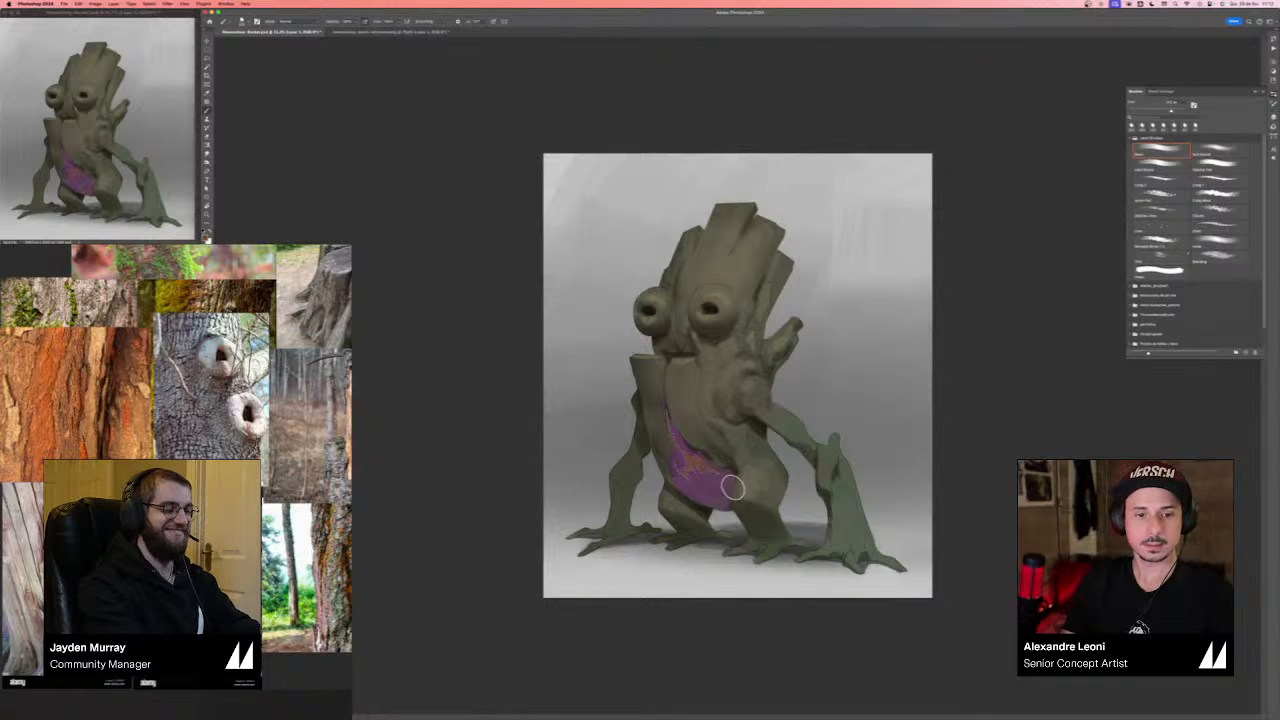
key("super+d")
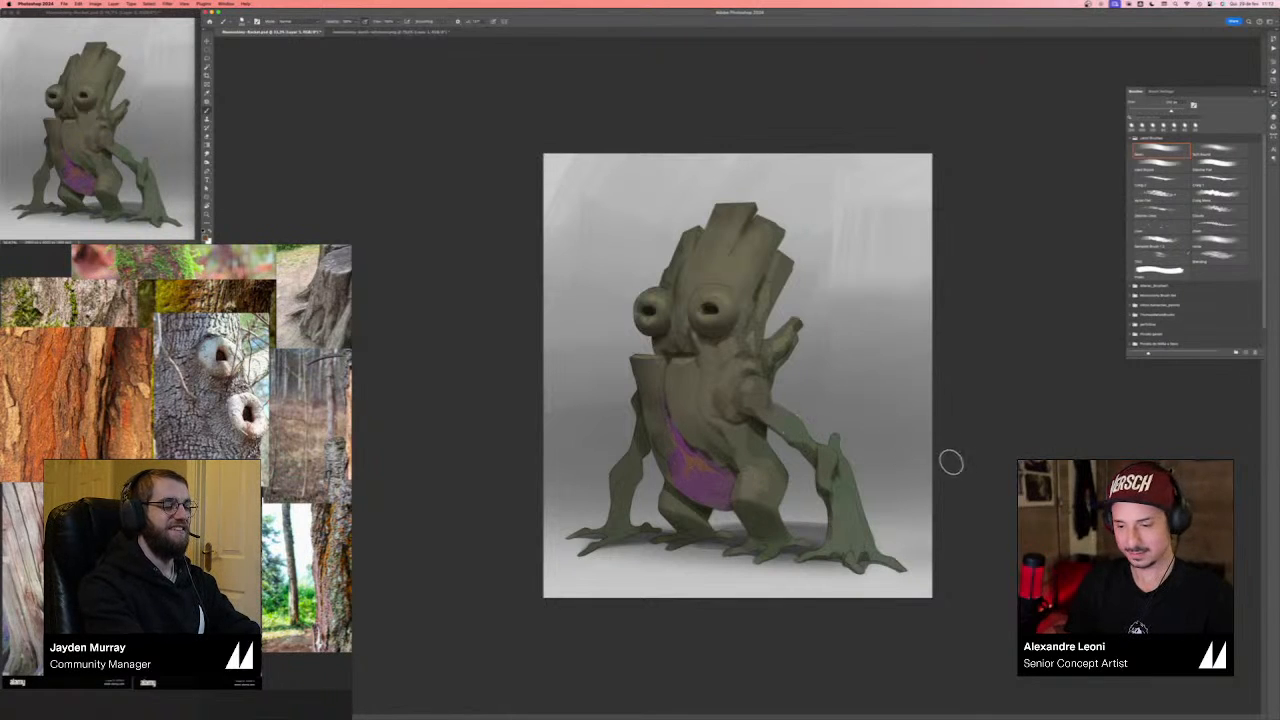
- Mirror the canvas, pick a dark muted magenta and paint thin dark mottling strokes with a small brush on the purple belly
key("super+shift+h")
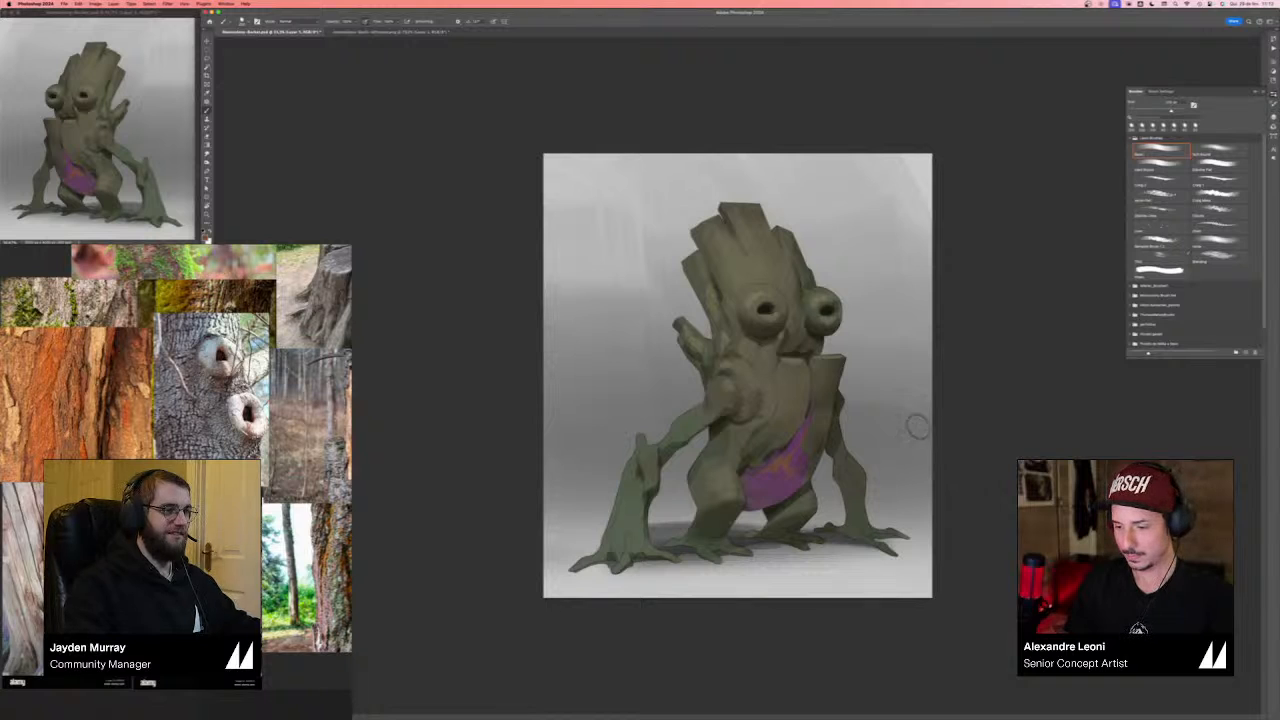
left_click(208, 234)
left_click(761, 501)
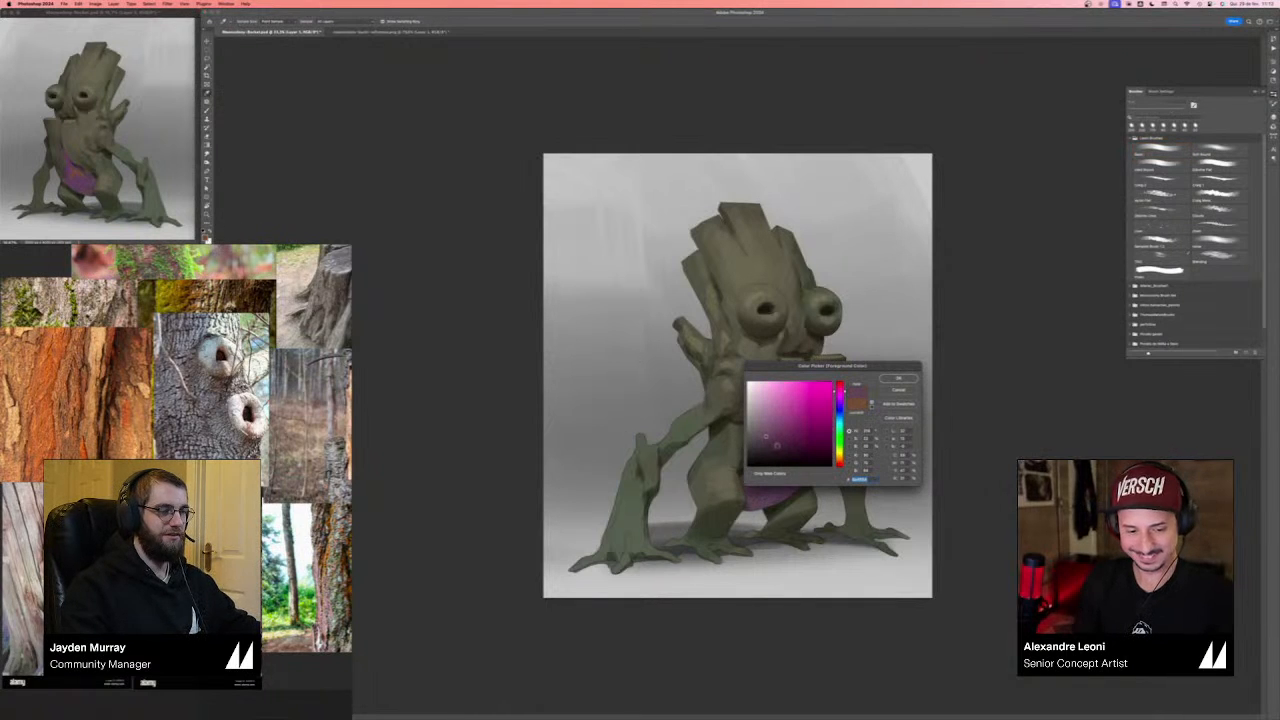
left_click(781, 446)
key("Return")
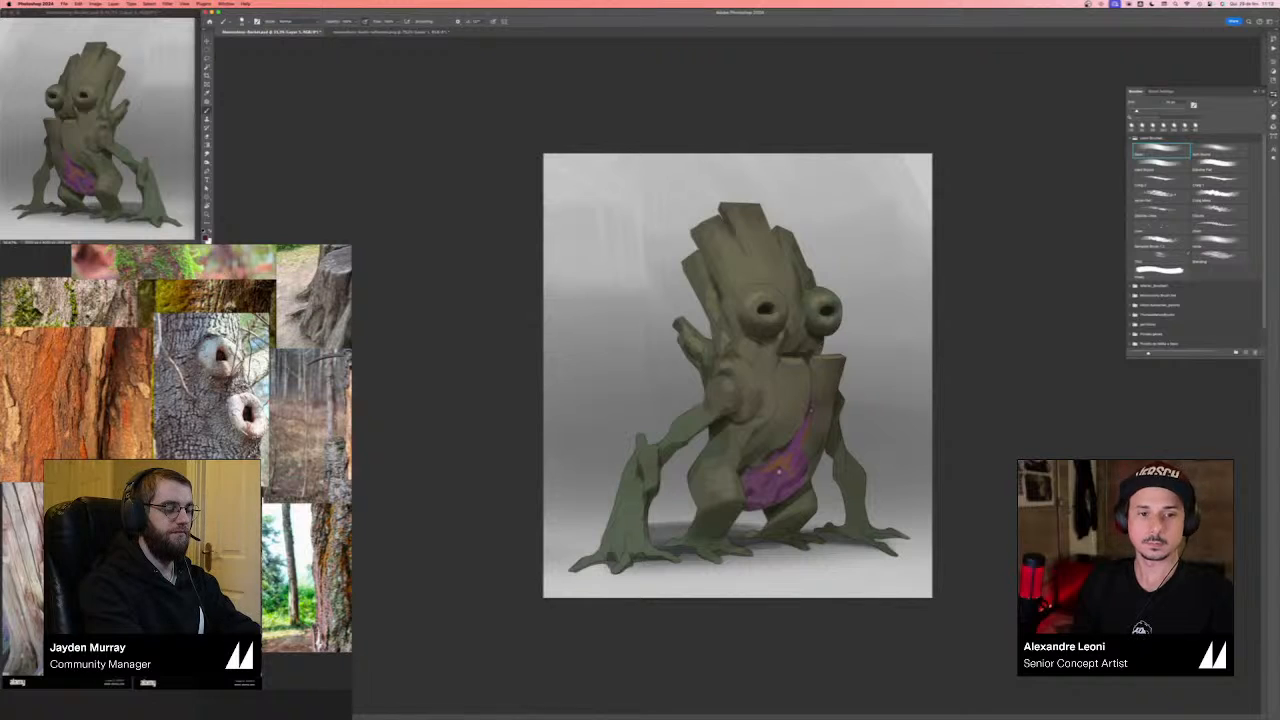
key("[")
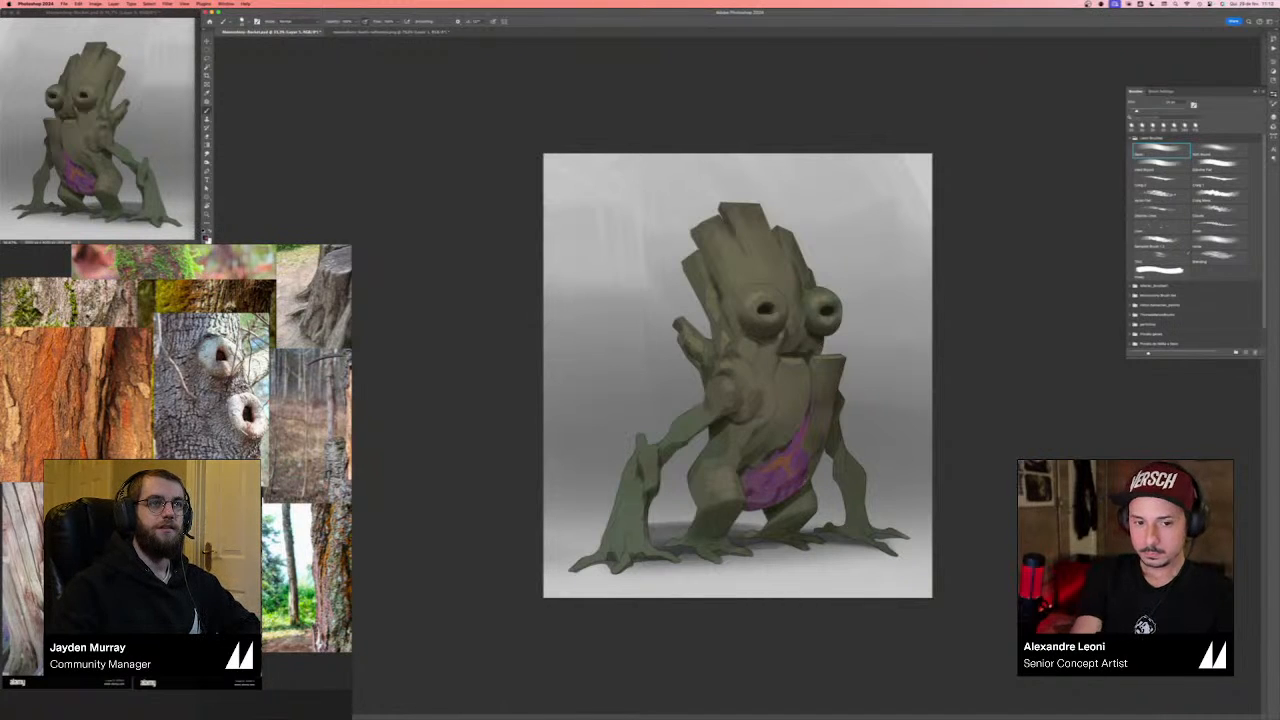
- Pick a muted yellowish olive, paint small light spots on the chest and thigh, and undo the last stroke
key("n")
left_click_drag(793, 366, 907, 377)
left_click(768, 424)
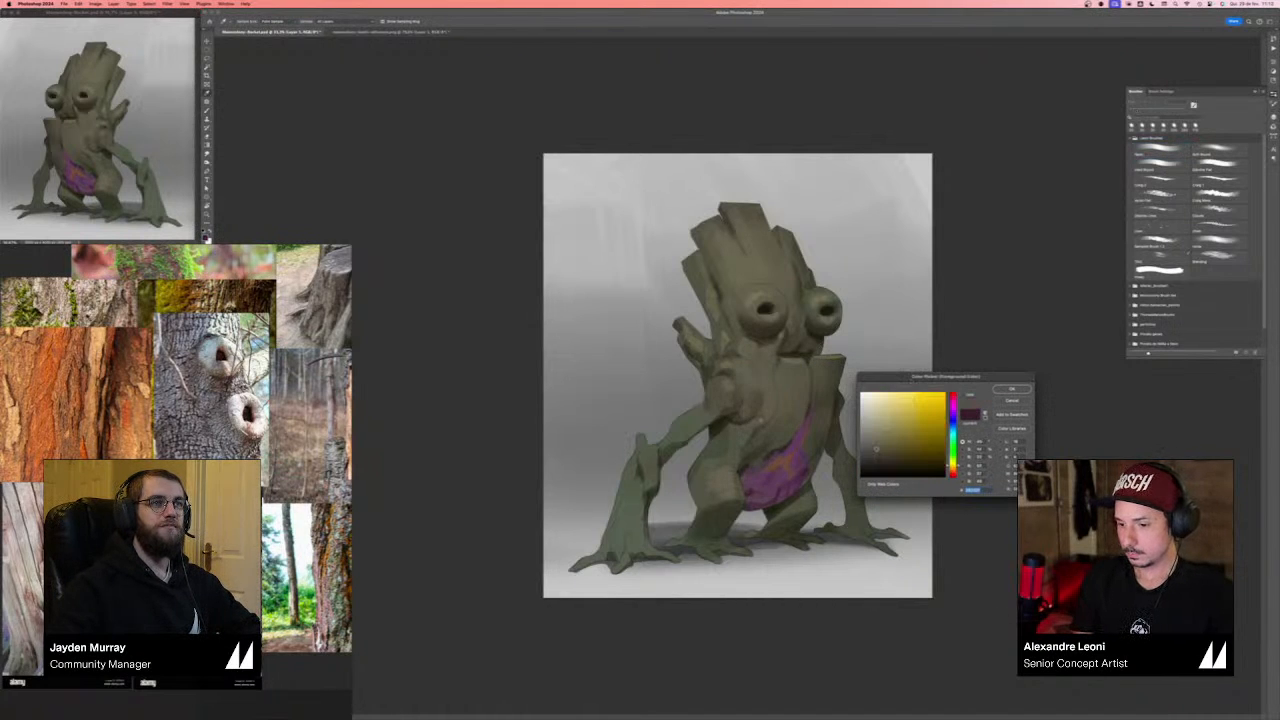
left_click(885, 437)
left_click(954, 463)
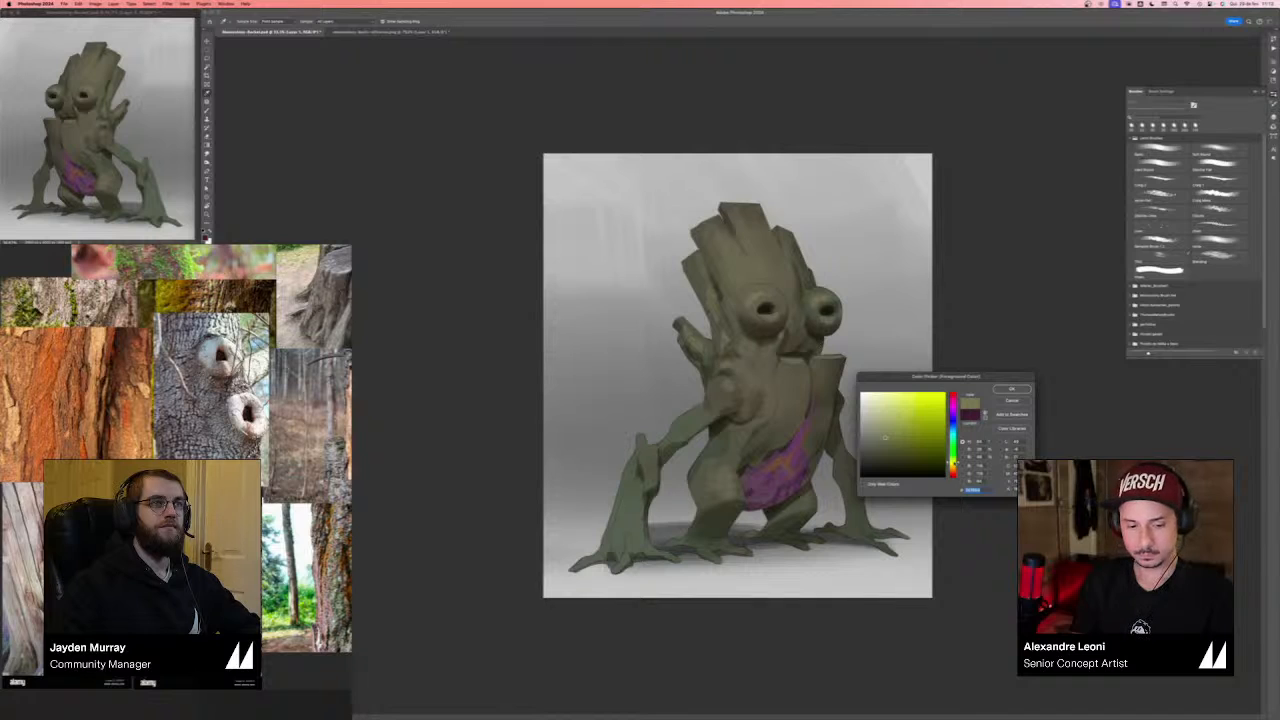
key("Return")
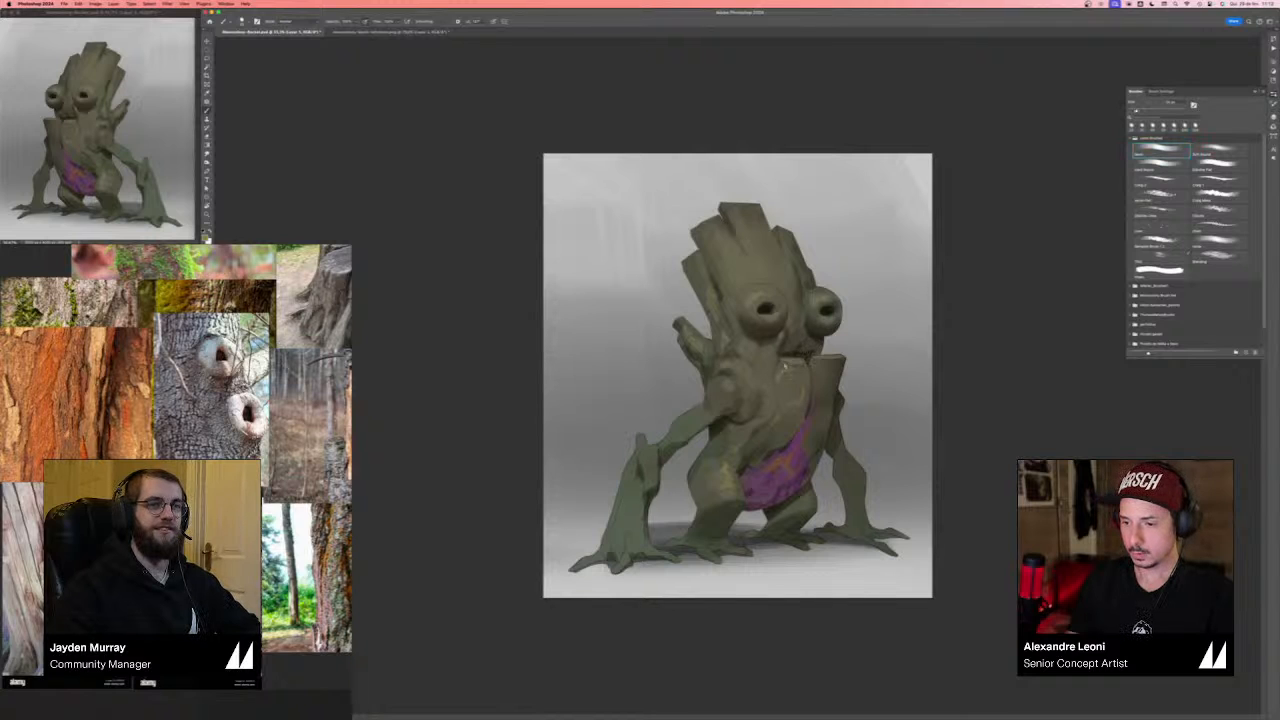
key("super+z")
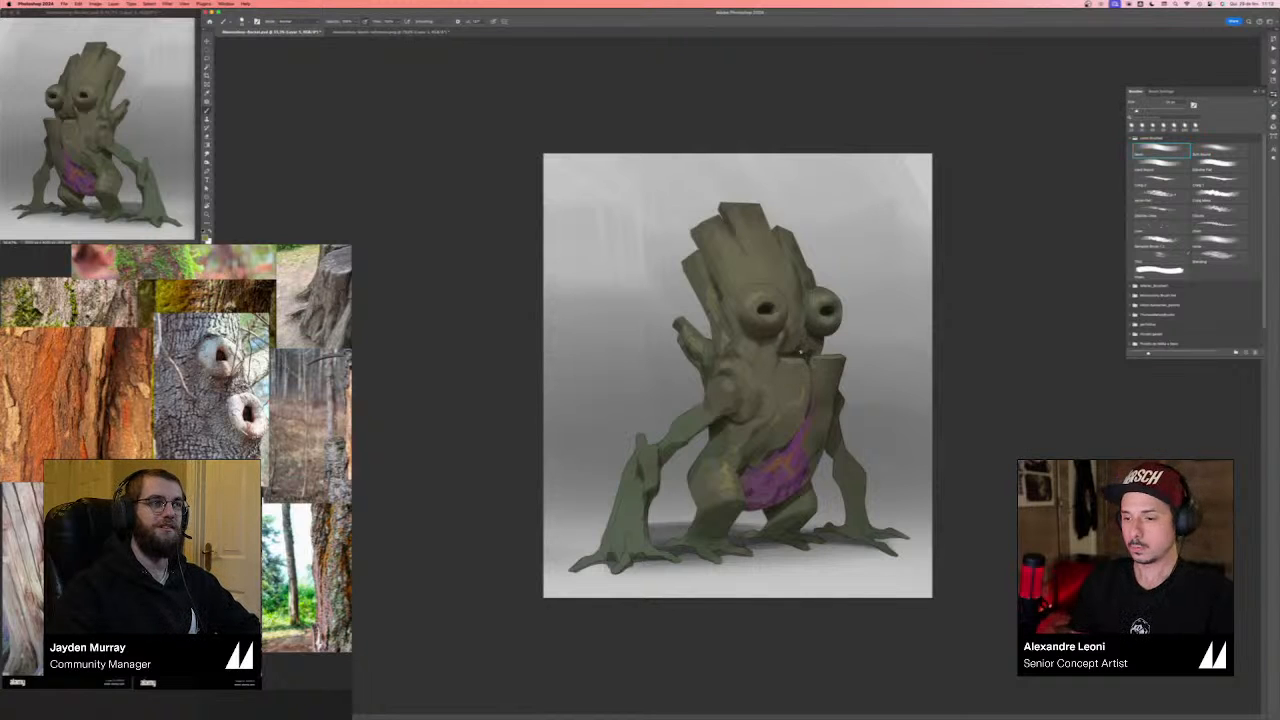
- Pick a muted reddish brown and lasso many small irregular patches across the chest, jaw, face and shoulder
left_click(205, 238)
left_click_drag(953, 463, 953, 471)
left_click(902, 442)
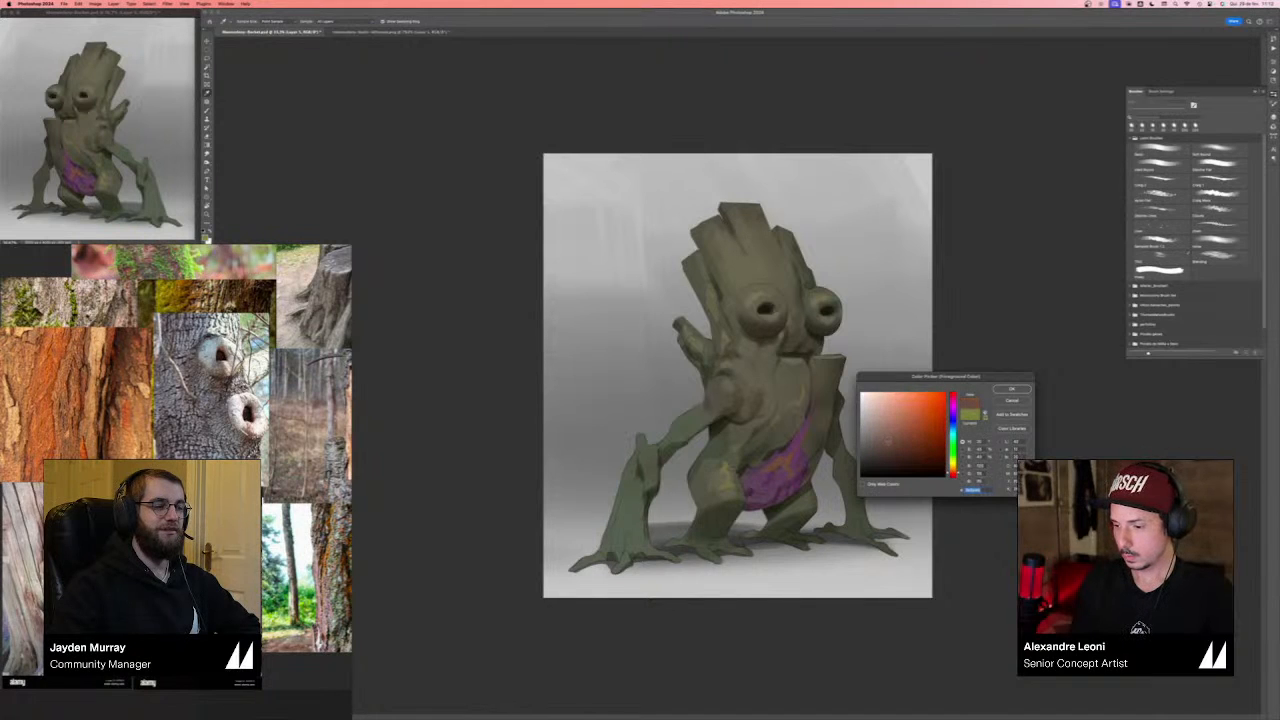
key("Return")
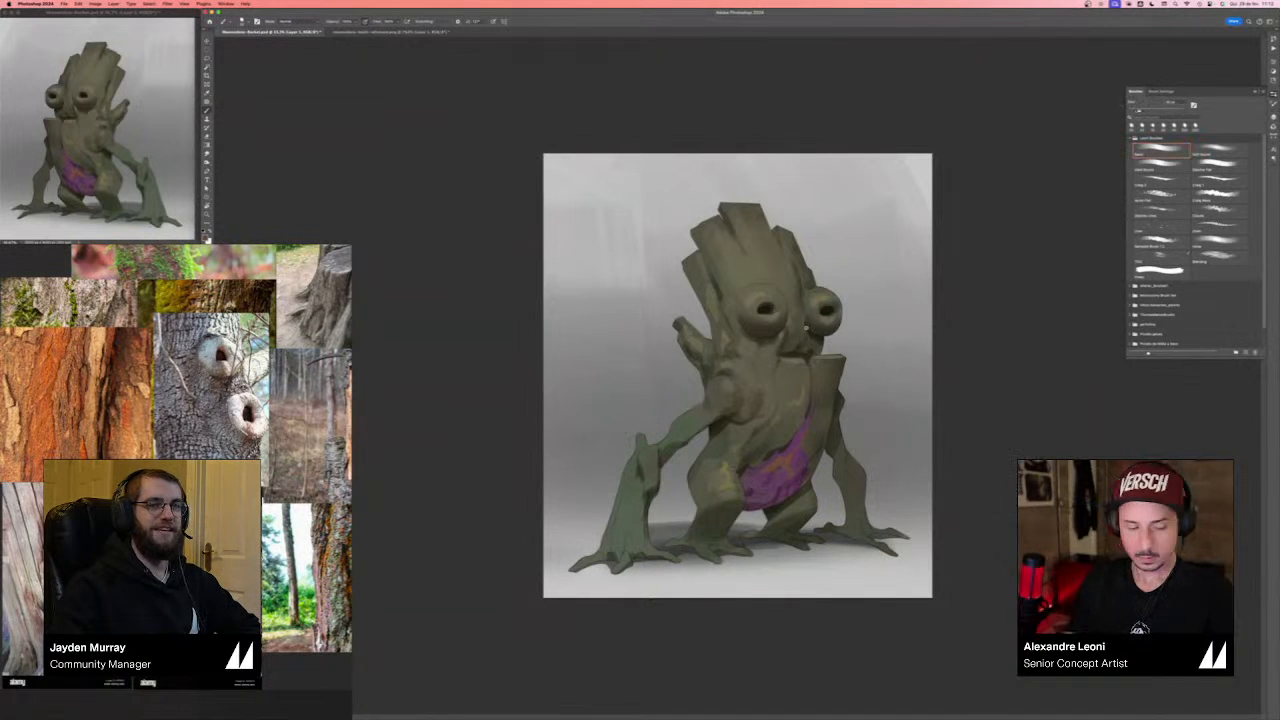
key("l")
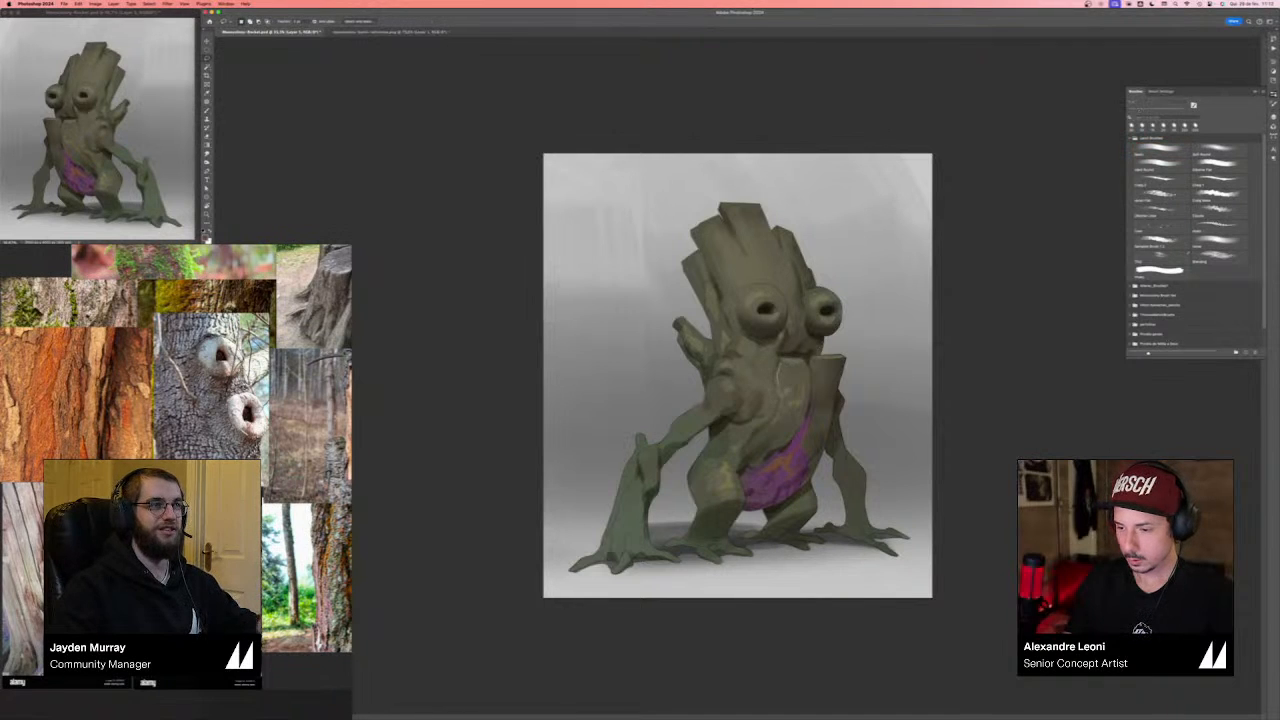
mouse_move(788, 376)
left_mouse_down()
mouse_move(794, 426)
mouse_move(810, 368)
mouse_move(796, 372)
mouse_move(803, 406)
mouse_move(782, 428)
mouse_move(780, 404)
left_mouse_up()
mouse_move(754, 446)
left_mouse_down()
mouse_move(745, 463)
mouse_move(806, 425)
mouse_move(776, 402)
mouse_move(769, 420)
mouse_move(760, 368)
mouse_move(782, 342)
mouse_move(777, 384)
mouse_move(800, 344)
mouse_move(792, 318)
mouse_move(786, 346)
mouse_move(800, 346)
mouse_move(798, 292)
mouse_move(812, 354)
mouse_move(821, 343)
mouse_move(812, 424)
mouse_move(832, 402)
mouse_move(820, 372)
mouse_move(832, 390)
mouse_move(836, 366)
left_mouse_up()
mouse_move(834, 372)
left_mouse_down()
mouse_move(834, 394)
mouse_move(836, 366)
left_mouse_up()
mouse_move(828, 418)
left_mouse_down()
mouse_move(814, 444)
mouse_move(832, 420)
left_mouse_up()
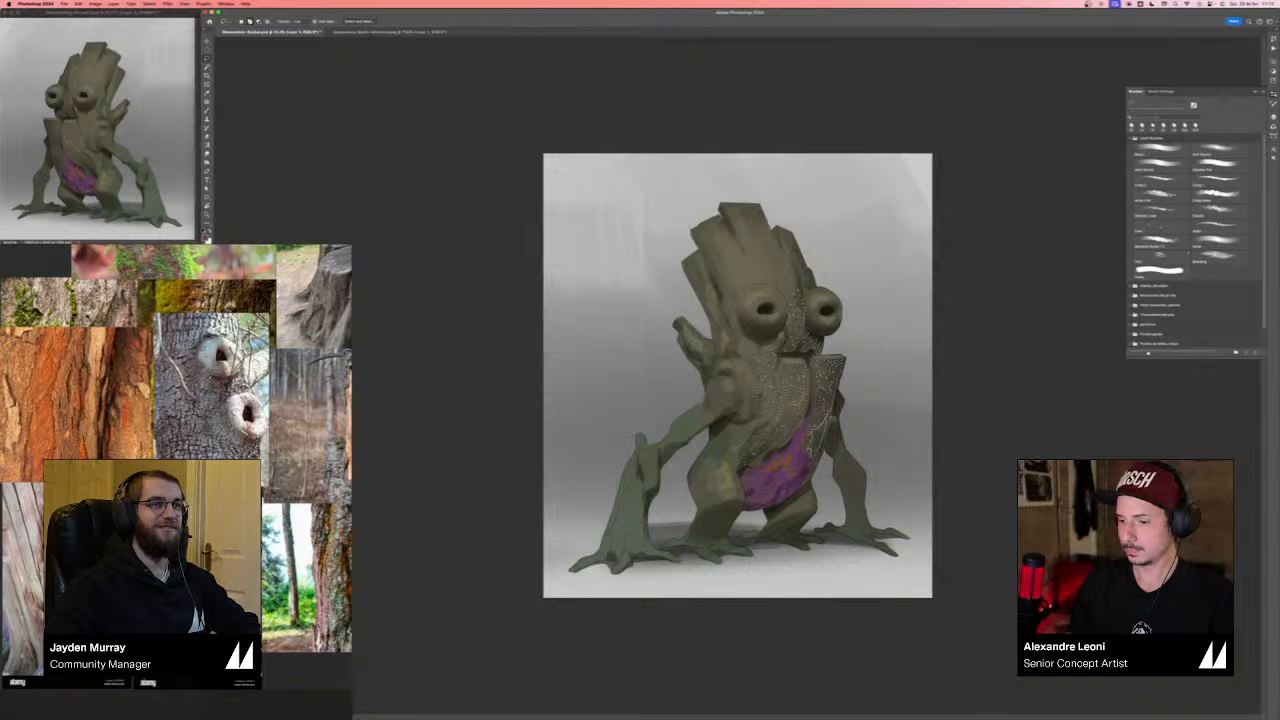
left_click_drag(764, 376, 724, 367)
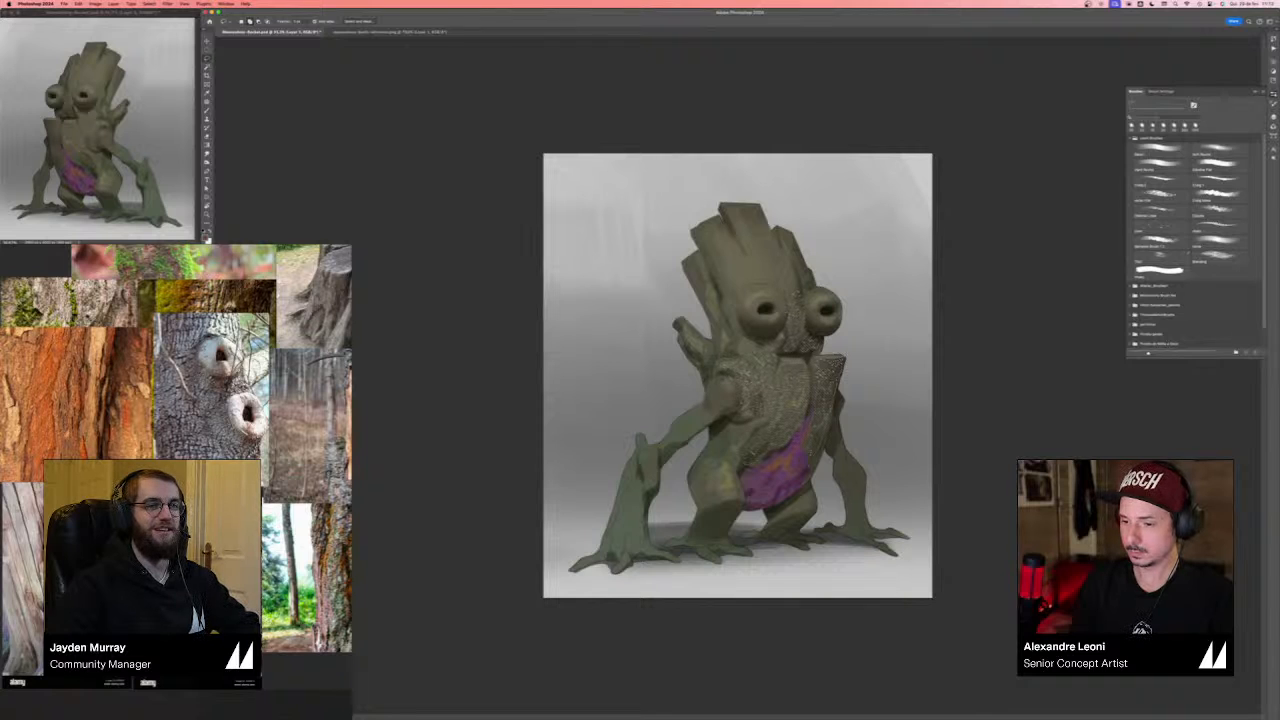
- Add a new layer, fill the lassoed patches with the reddish brown and deselect
left_click(1273, 117)
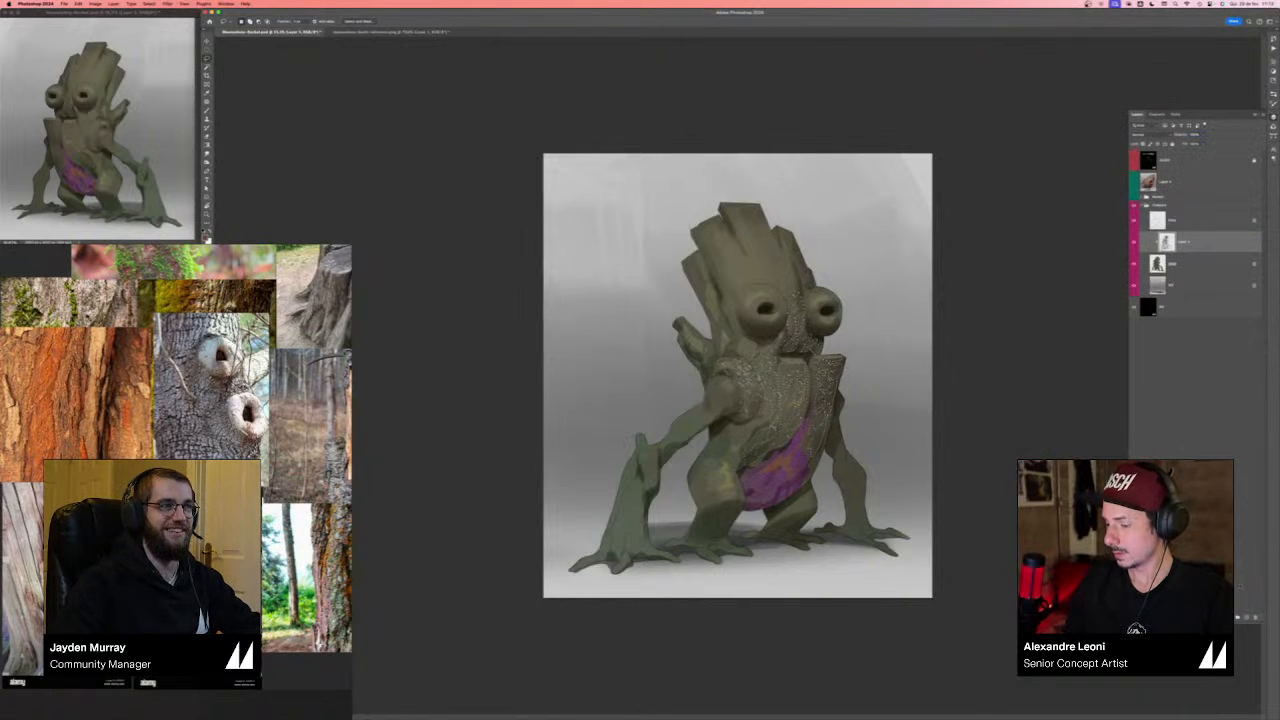
left_click(1246, 617)
key("b")
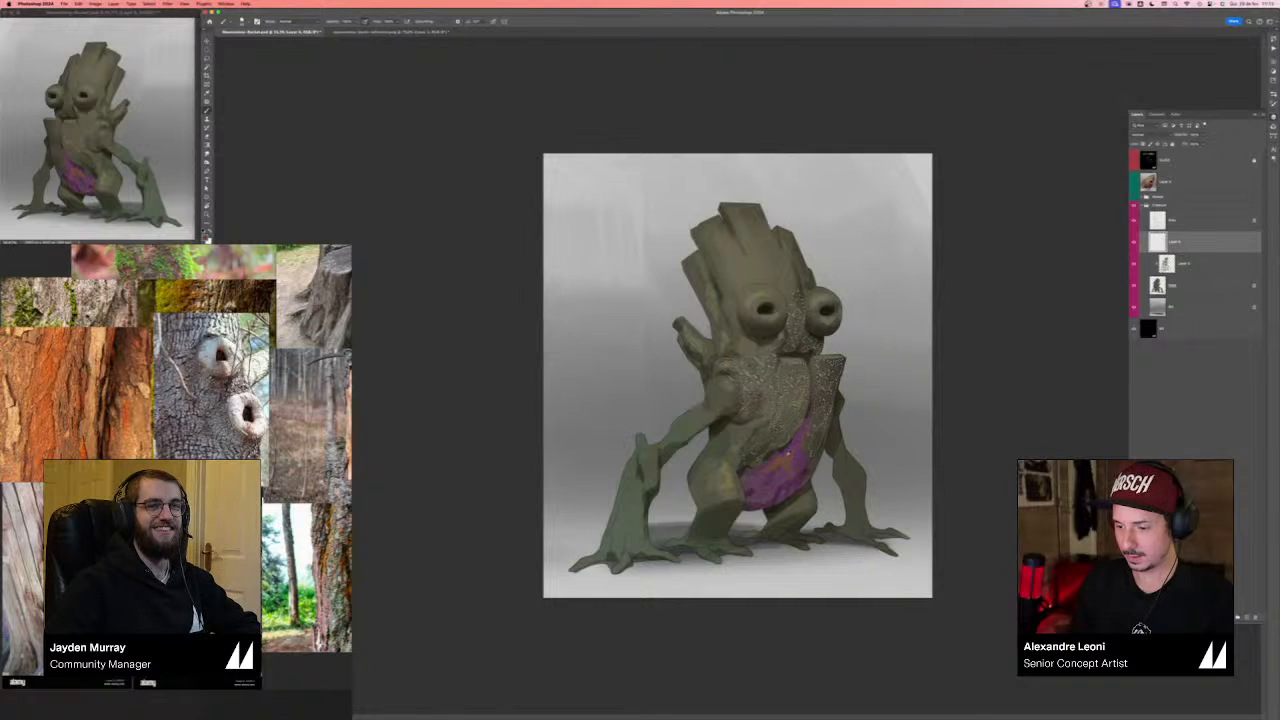
key("alt+BackSpace")
key("super+d")
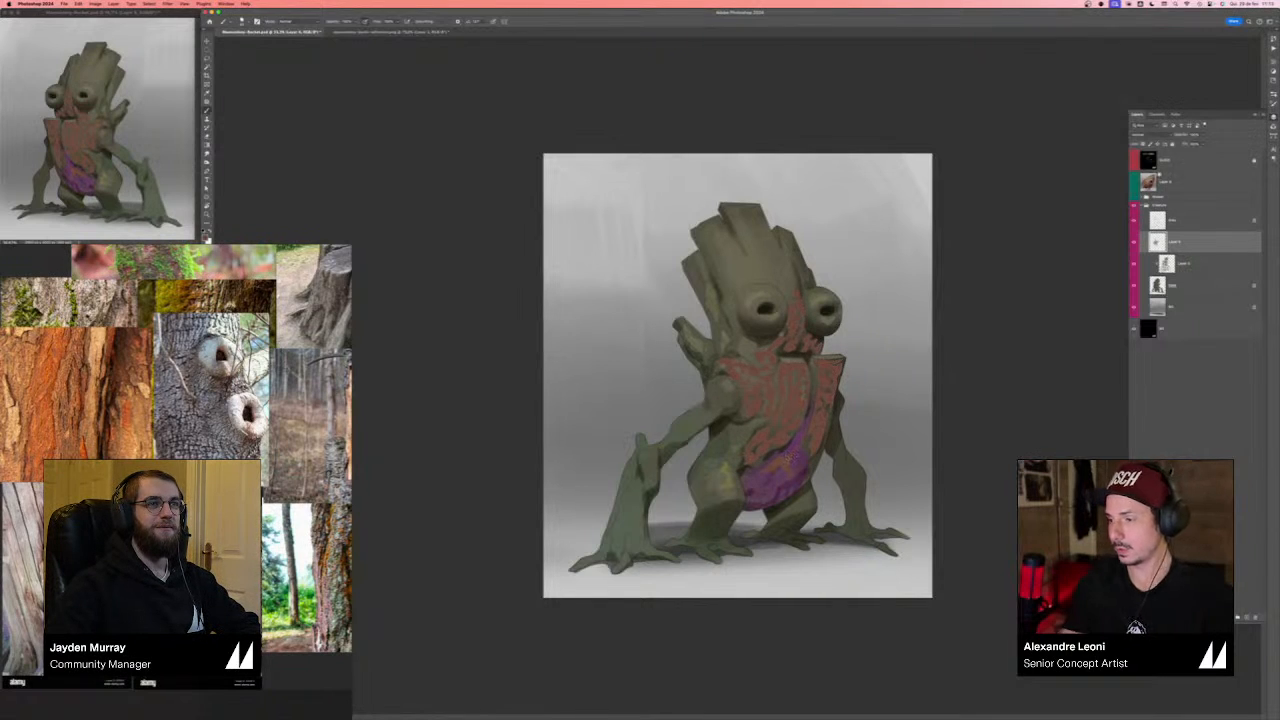
- Try different blend modes on the reddish patch layer and raise its hue, saturation and lightness for a softer orange-brown
left_click(1148, 135)
left_click(1139, 336)
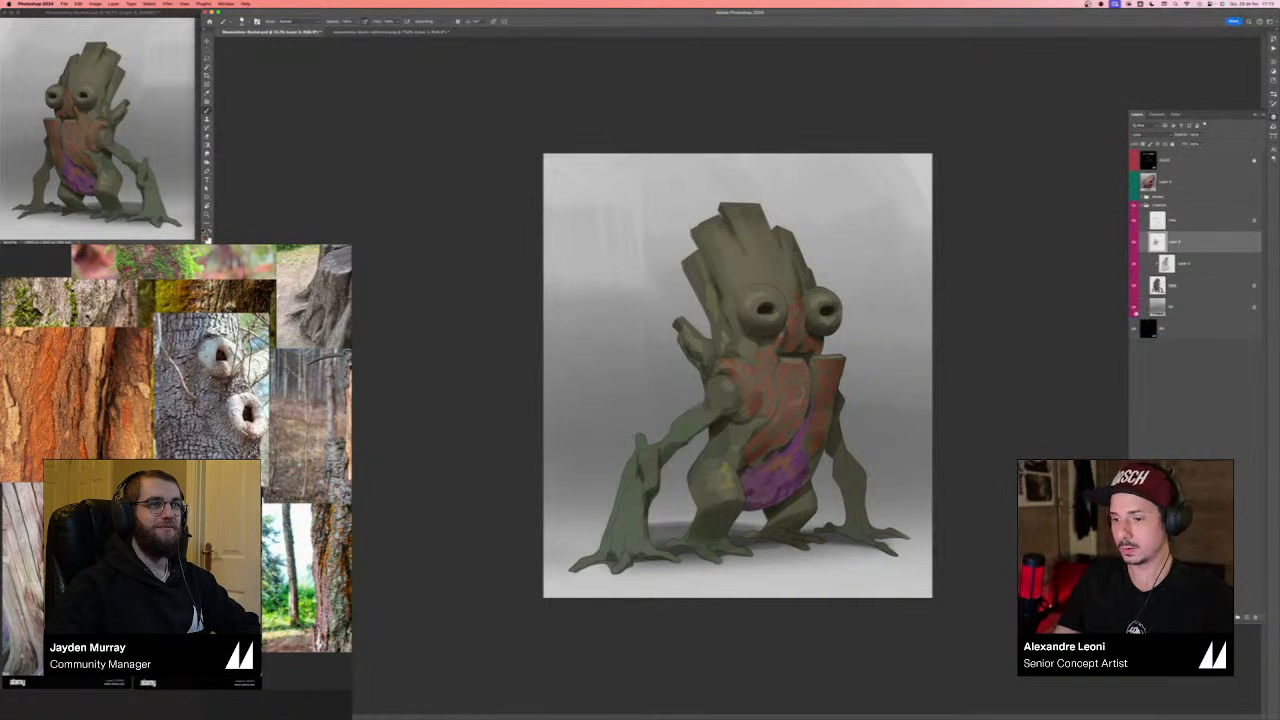
key("super+u")
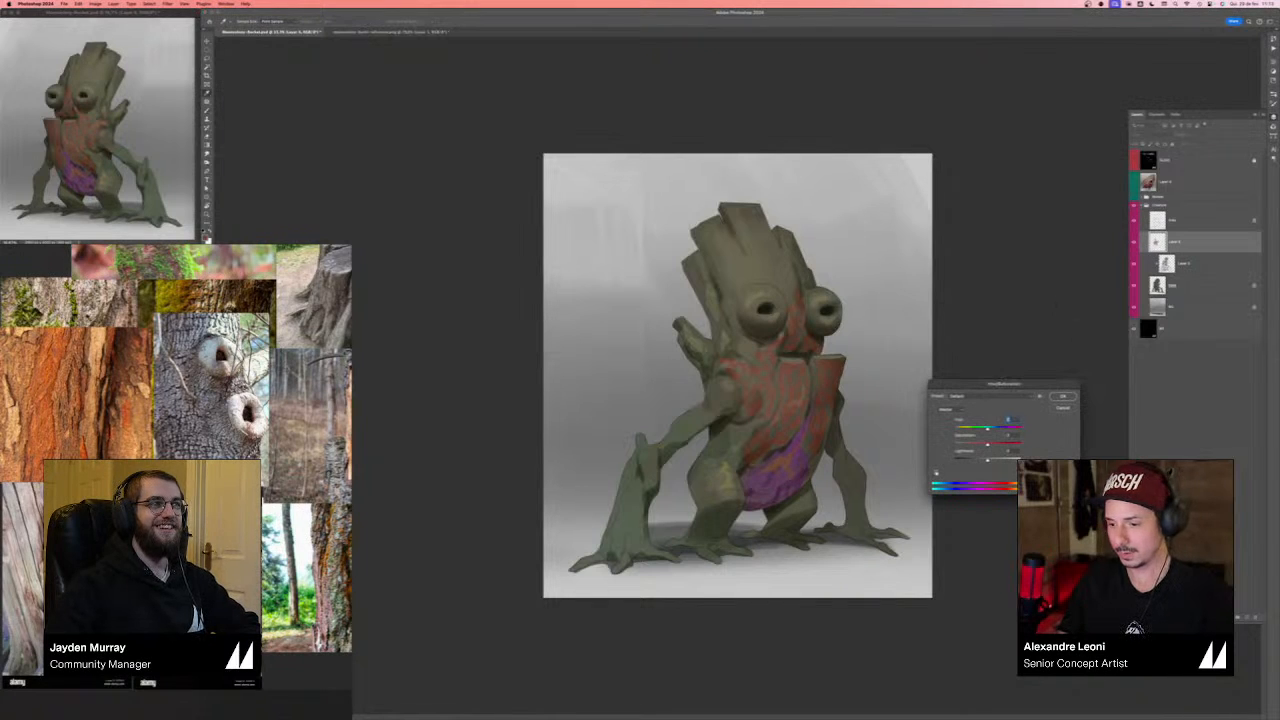
key("Return")
left_click(1148, 134)
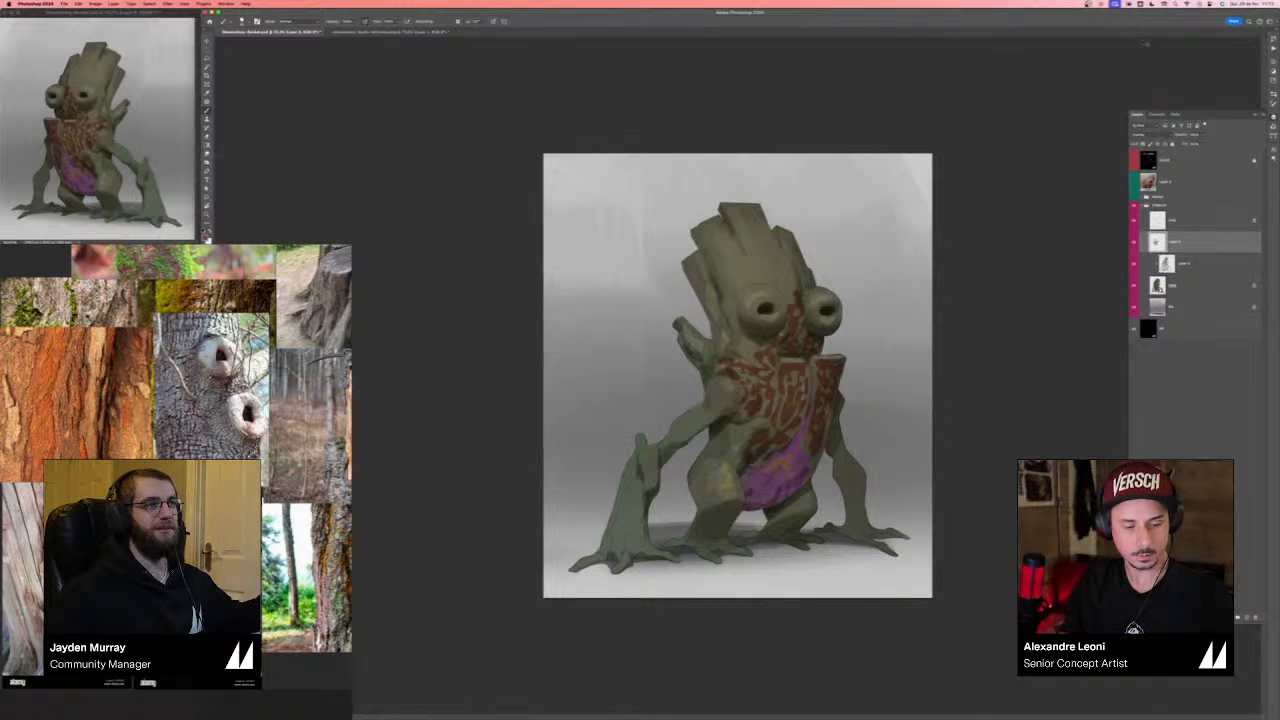
key("super+u")
left_click(998, 460)
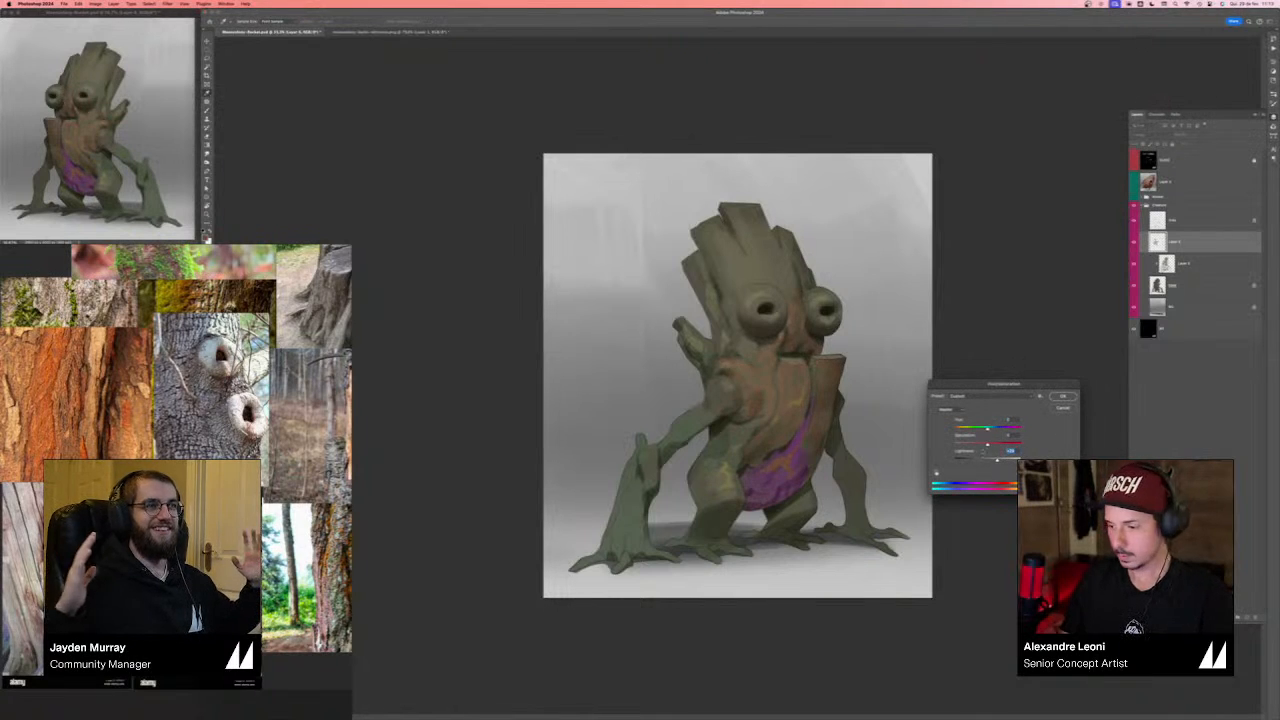
left_click_drag(988, 445, 990, 429)
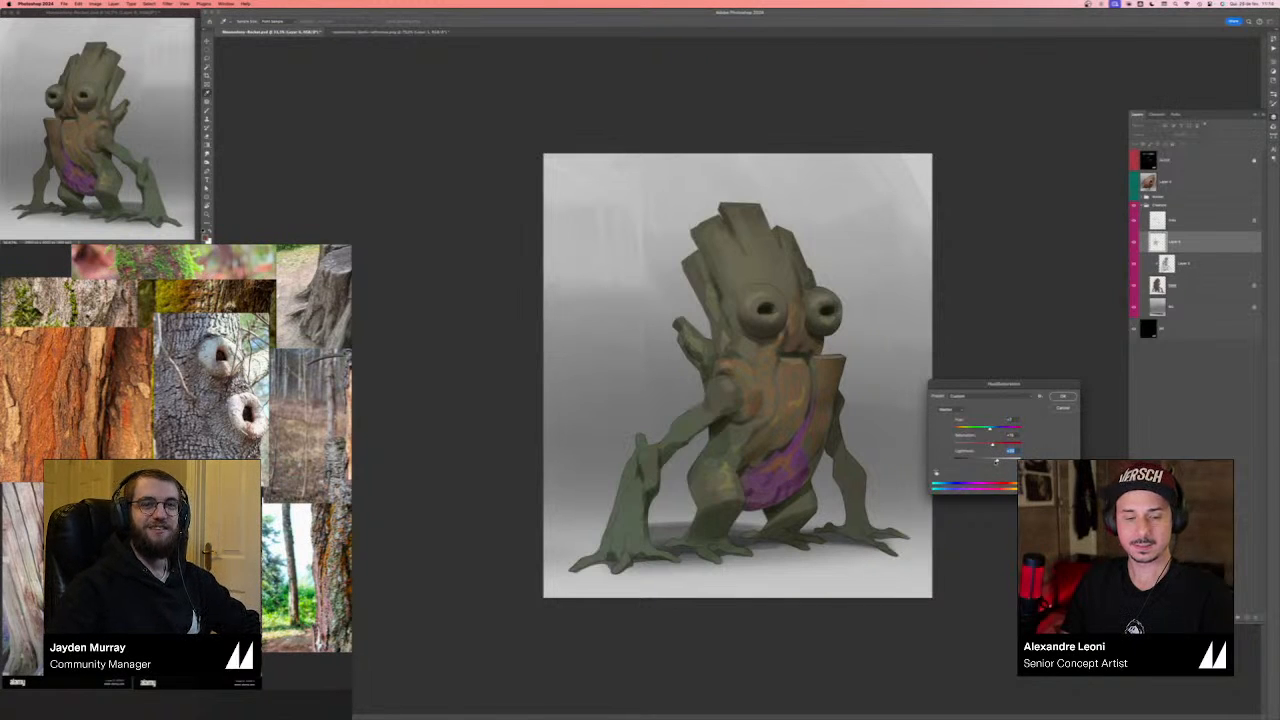
key("Return")
- Mirror the canvas back and clip the orange-brown patch layer to the creature layers below it
key("super+shift+h")
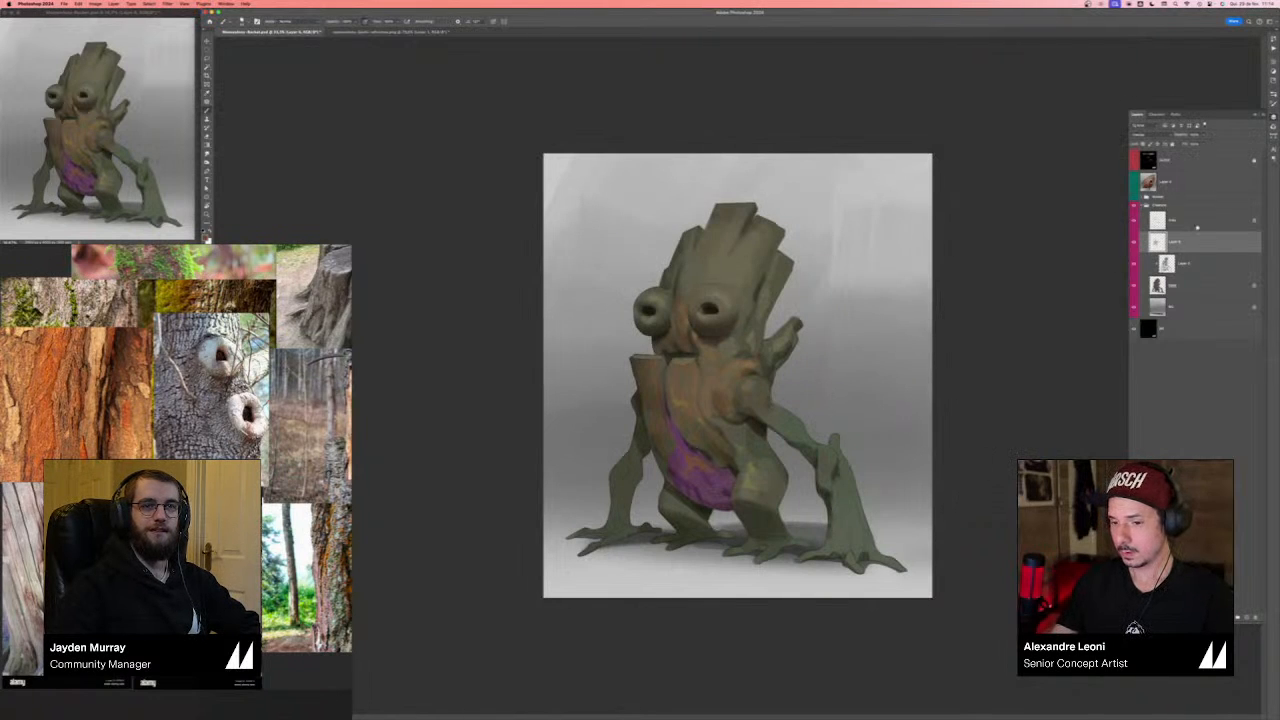
left_click(1189, 252, "alt")
left_click(1182, 252, "alt")
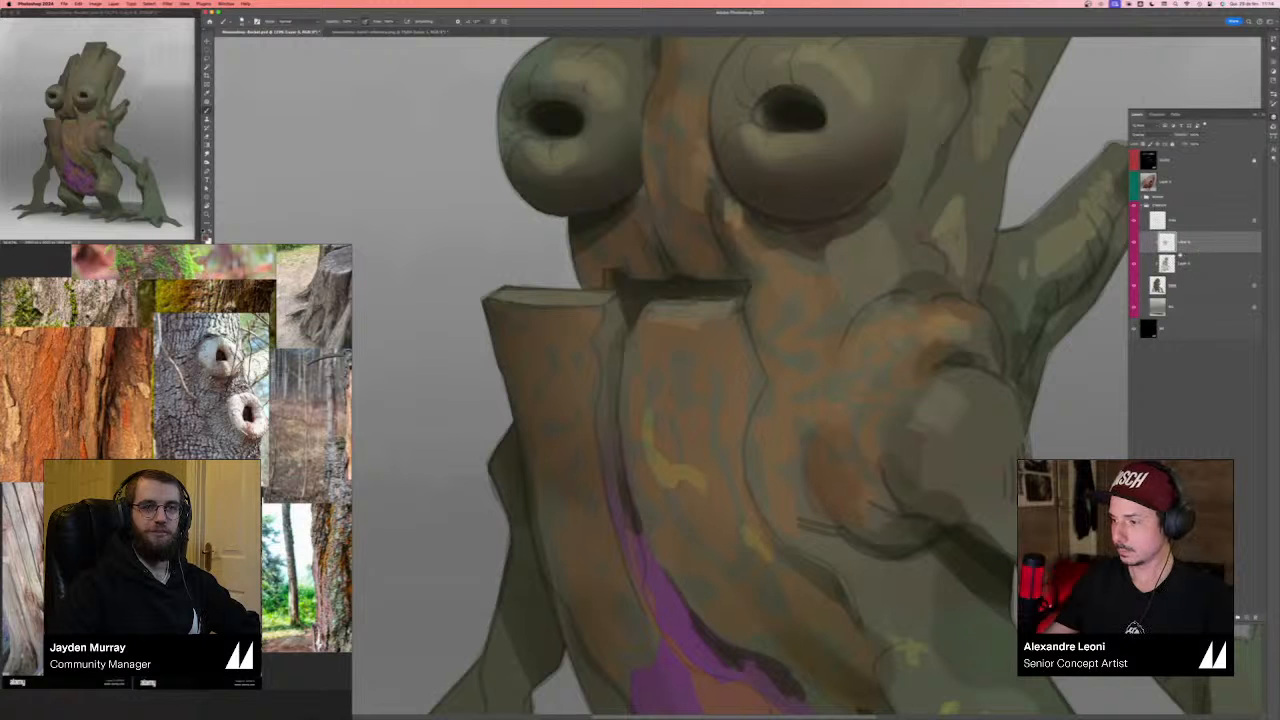
key("super+0")
key("super+minus")
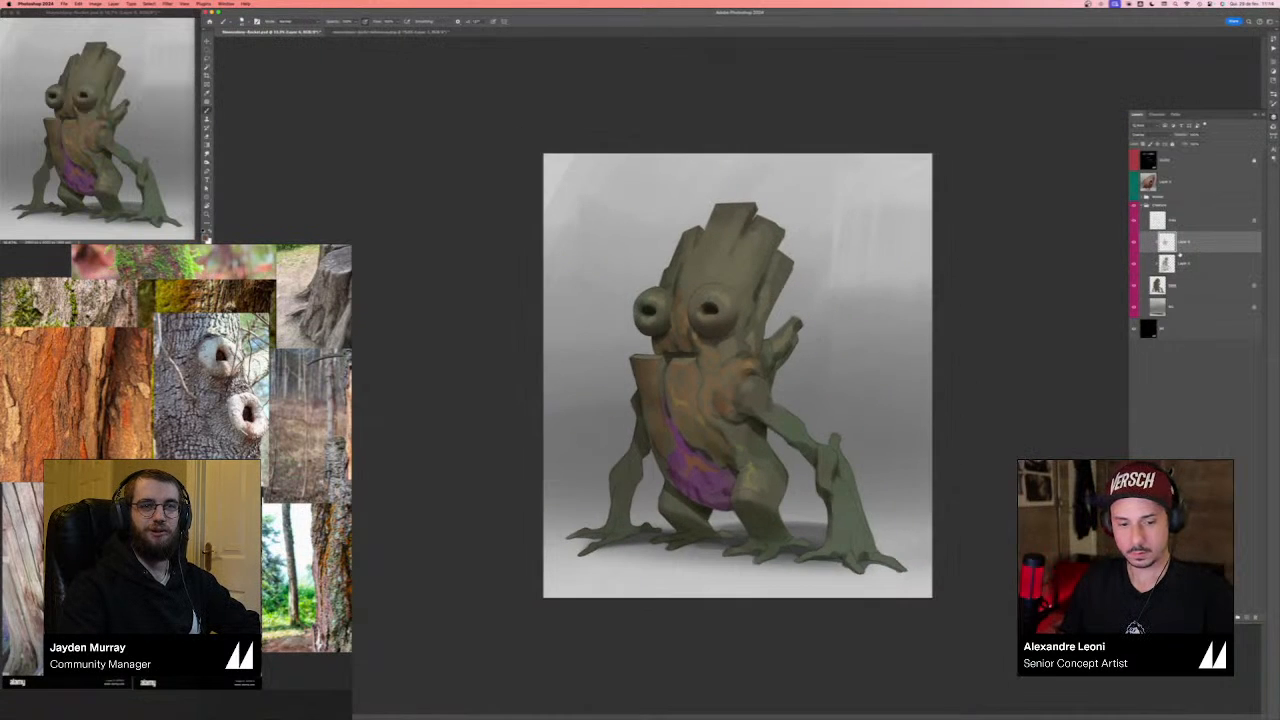
key("super+plus")
key("super+minus")
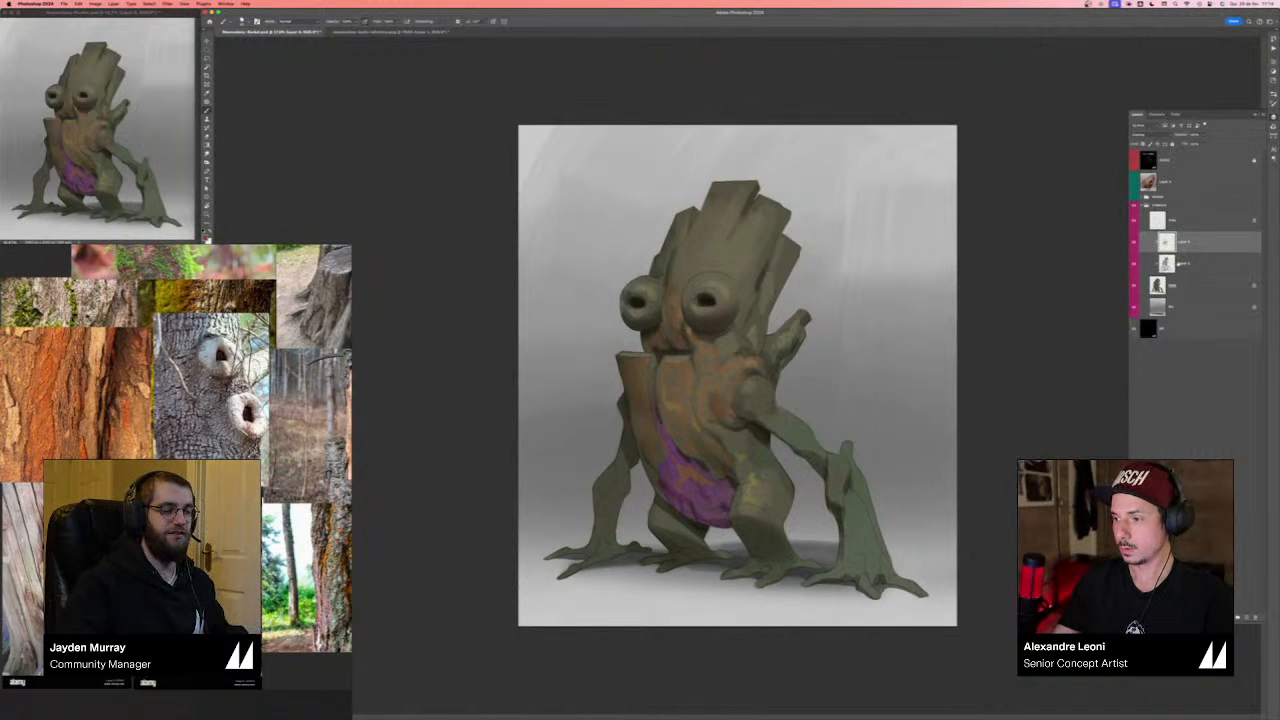
- Add a new clipped layer above the patches, lower the patch layer's opacity and make the new layer active
left_click(1246, 617)
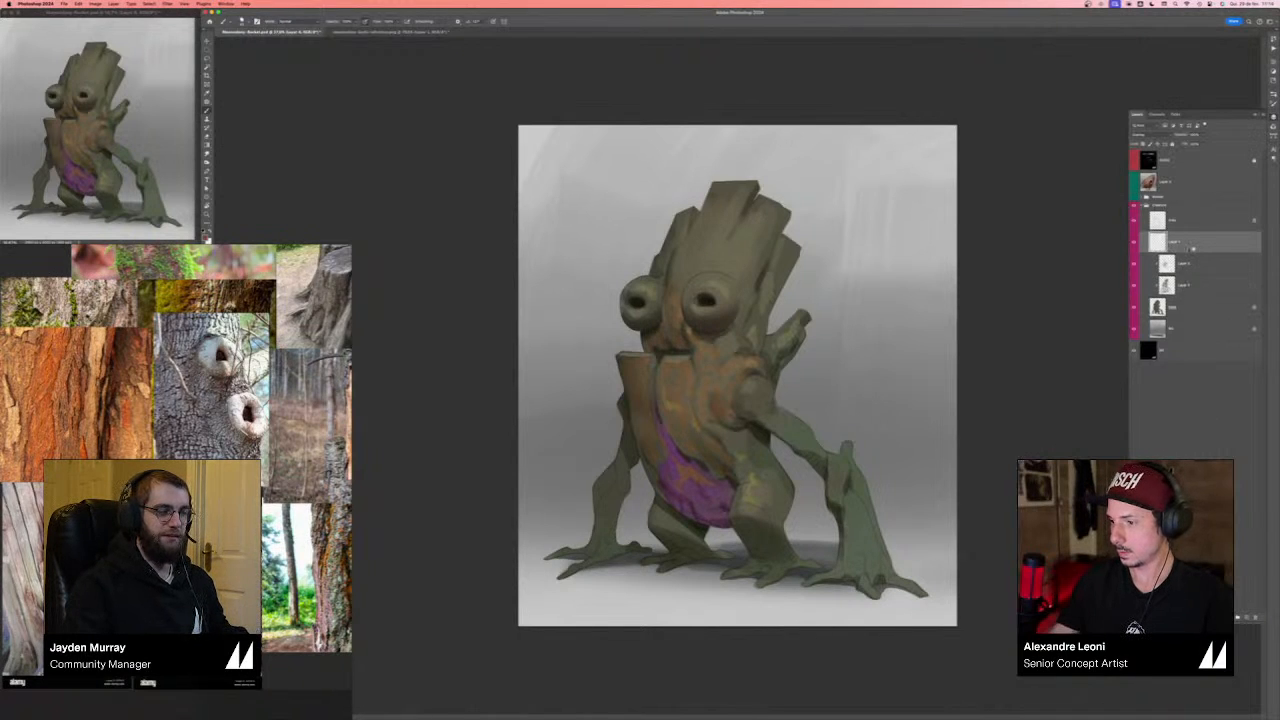
left_click(1176, 252, "alt")
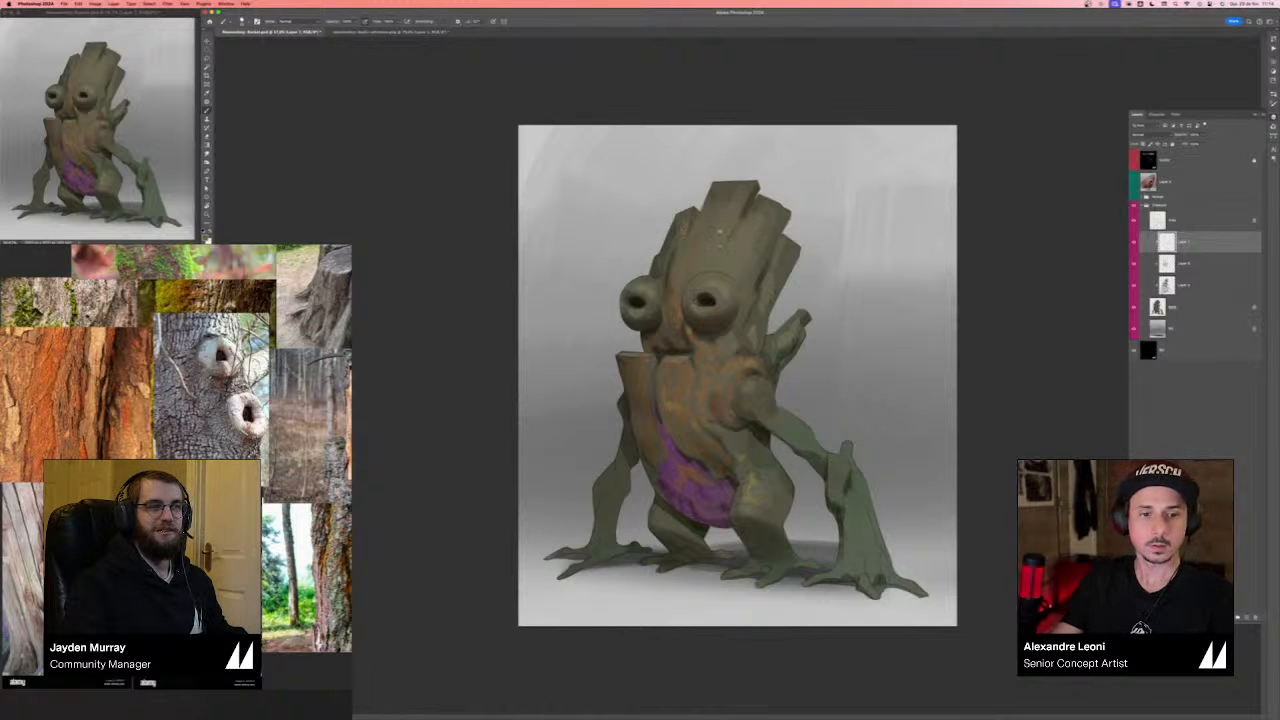
left_click(1192, 262)
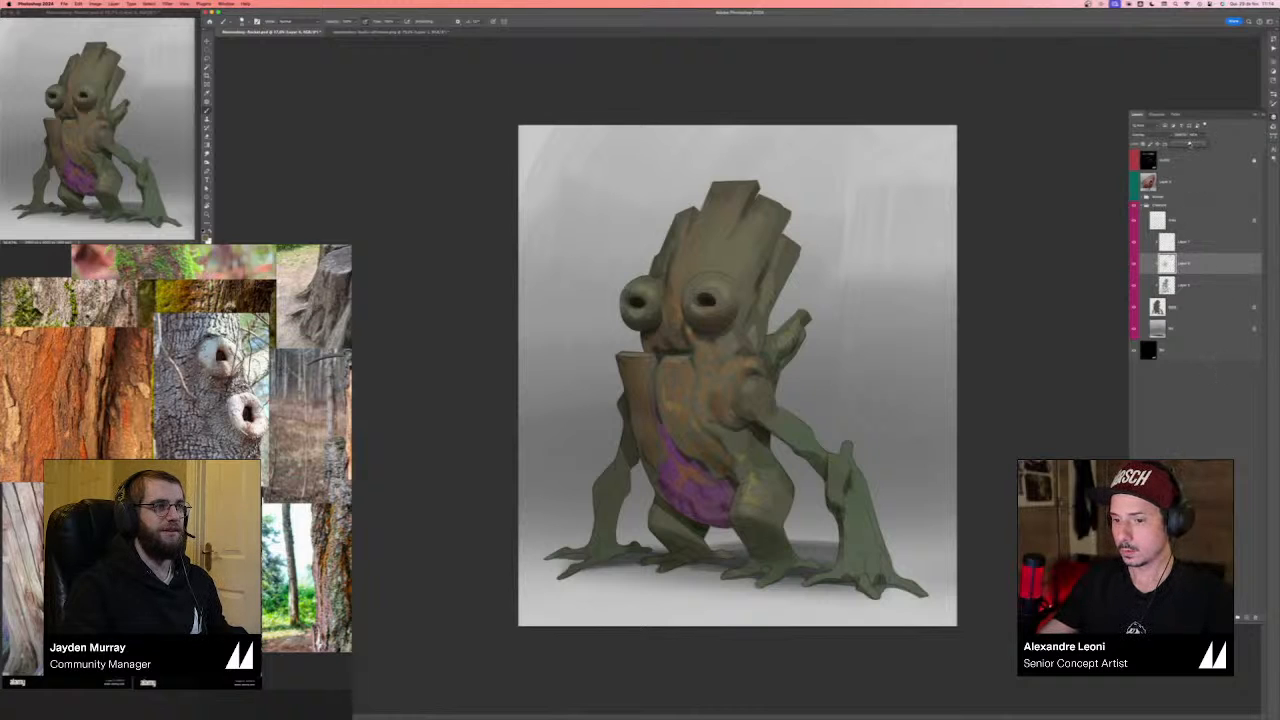
left_click(1182, 241)
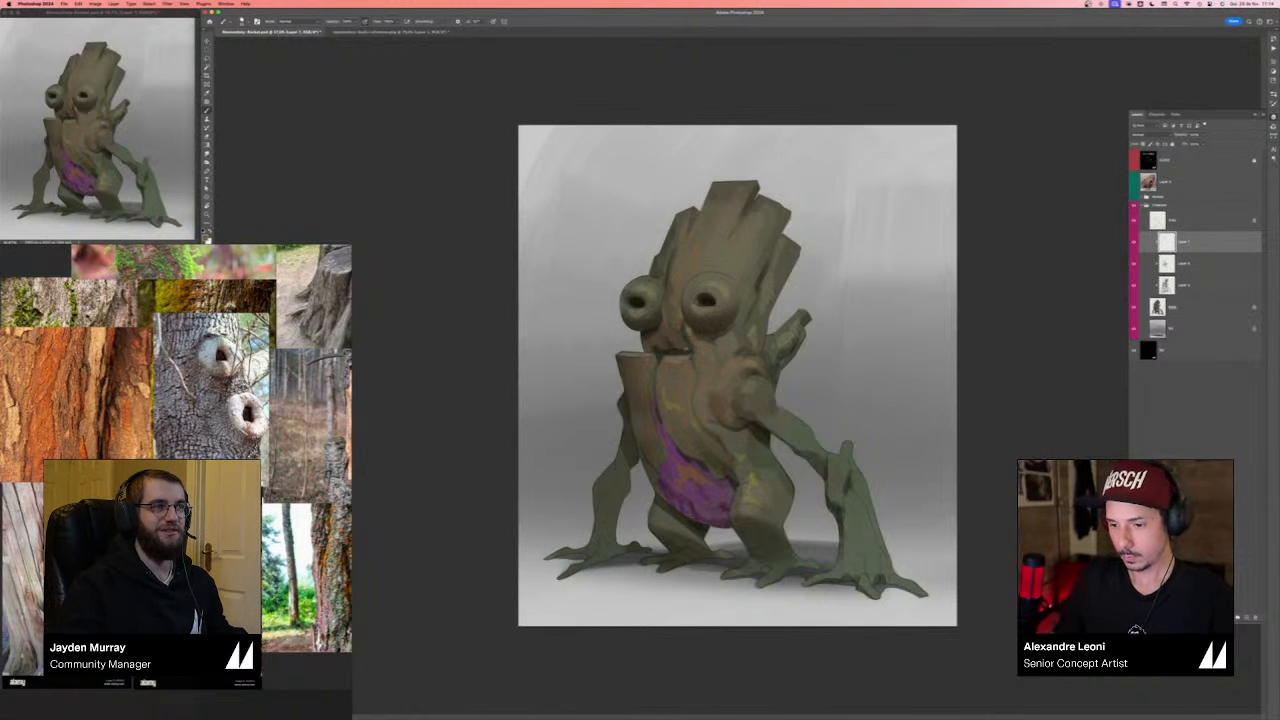
- Pick a dark, more saturated olive brown and paint dark accents around the mouth and along the near arm
left_click(206, 237)
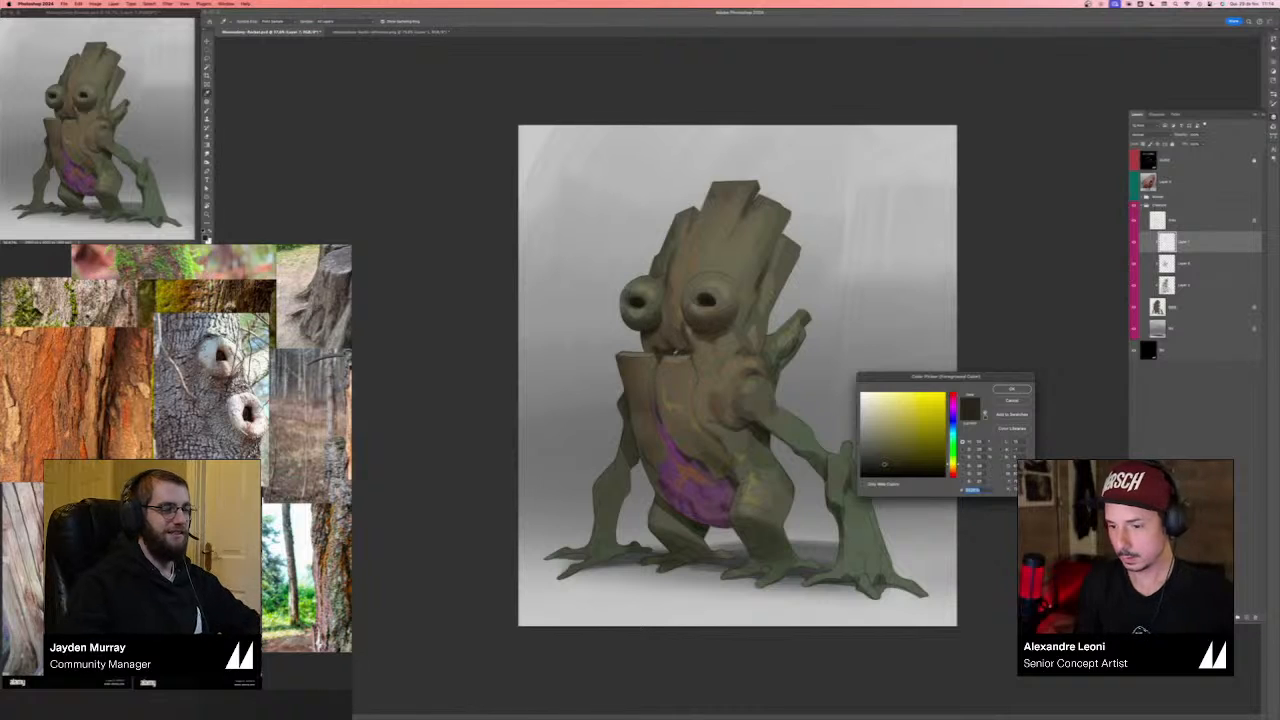
left_click(906, 464)
key("Return")
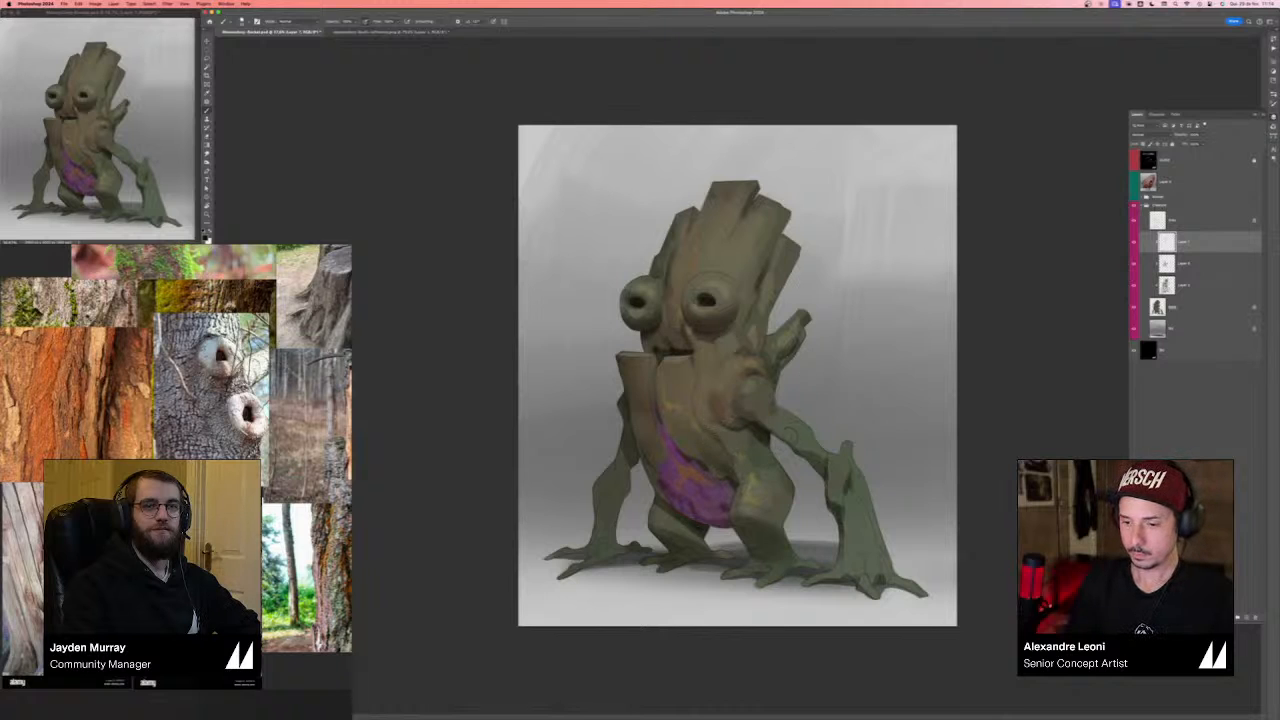
- Lasso the belly and far side behind the near thigh, shade them darker with a large soft round brush, and mirror the canvas
key("l")
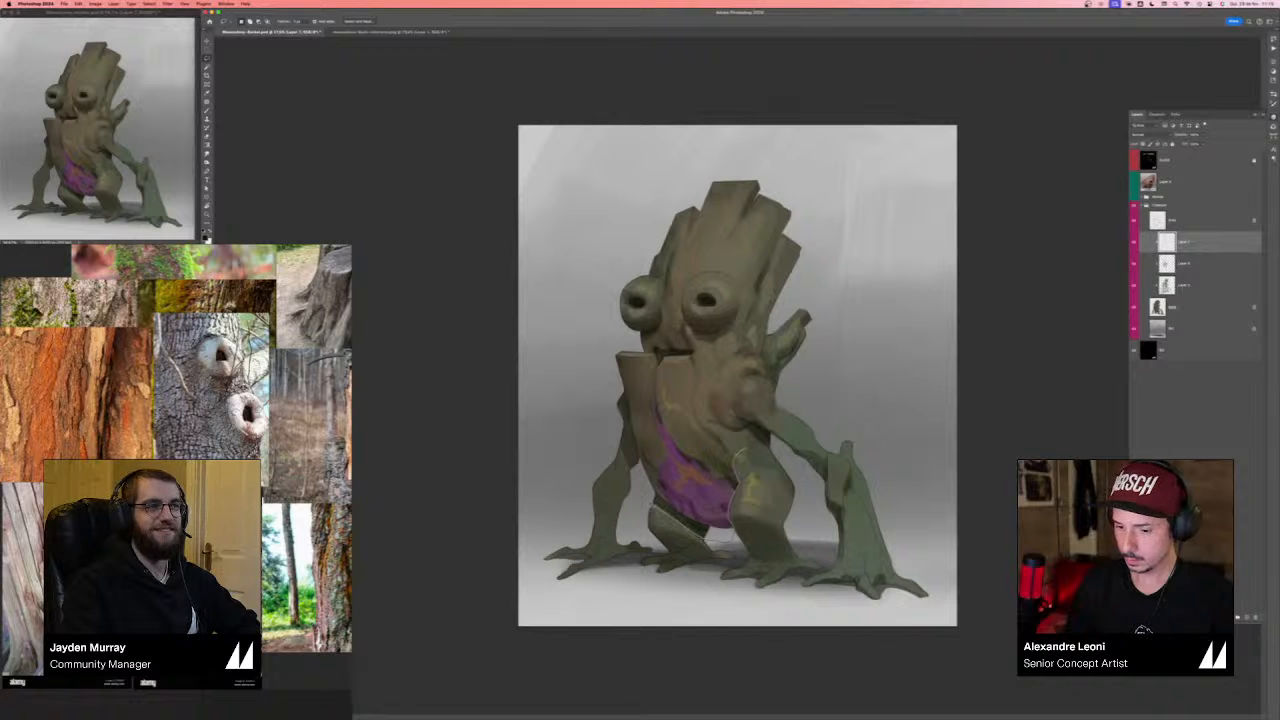
mouse_move(632, 474)
left_mouse_down()
mouse_move(560, 250)
mouse_move(651, 180)
left_mouse_up()
key("b")
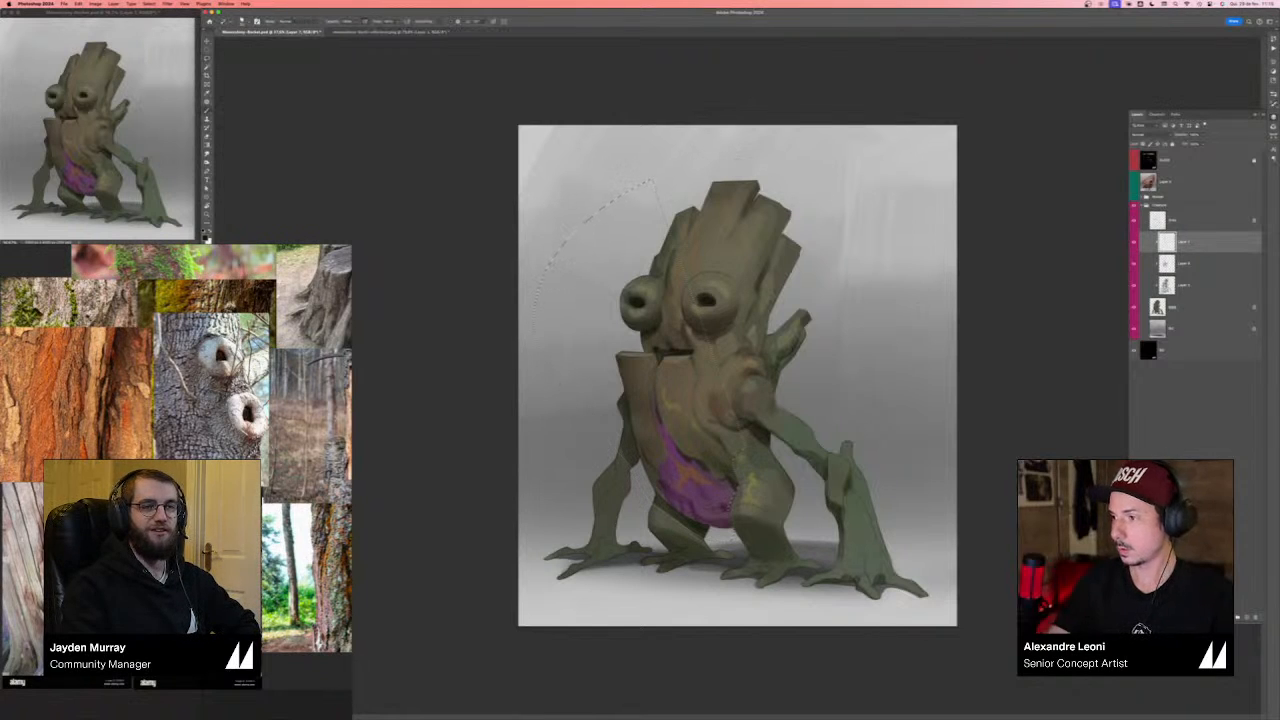
key("F5")
left_click(1218, 150)
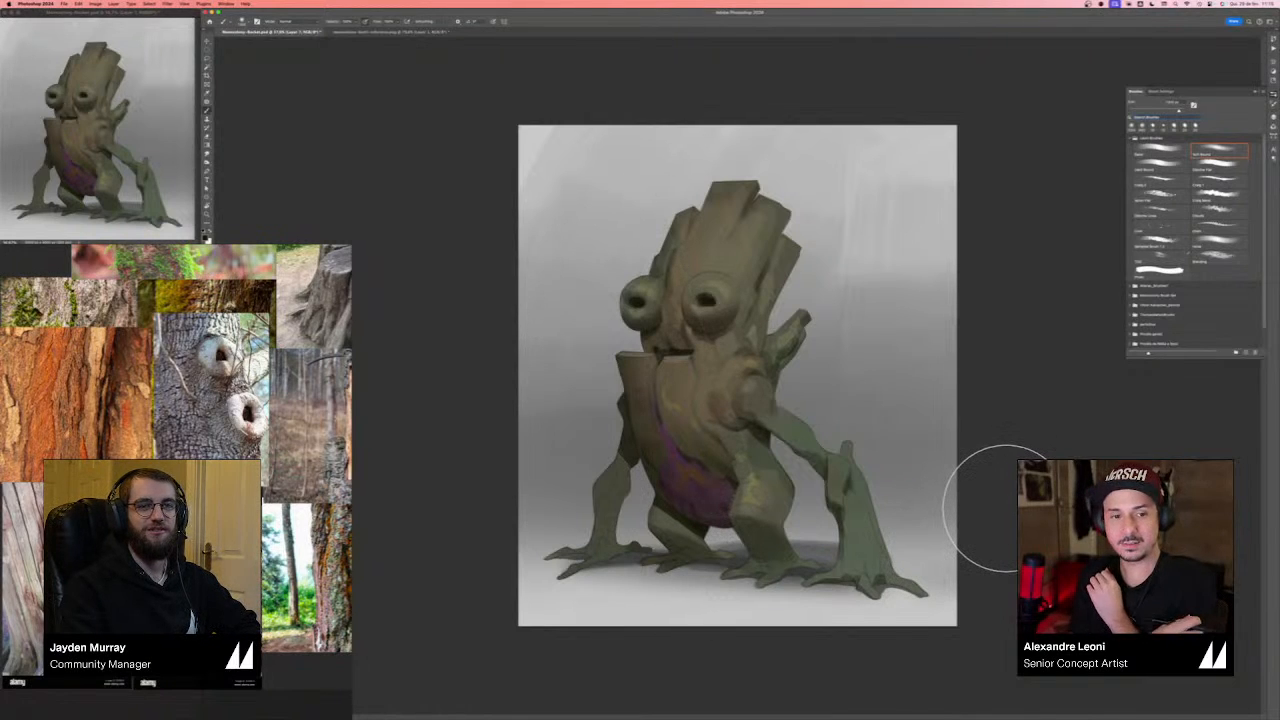
key("super+shift+h")
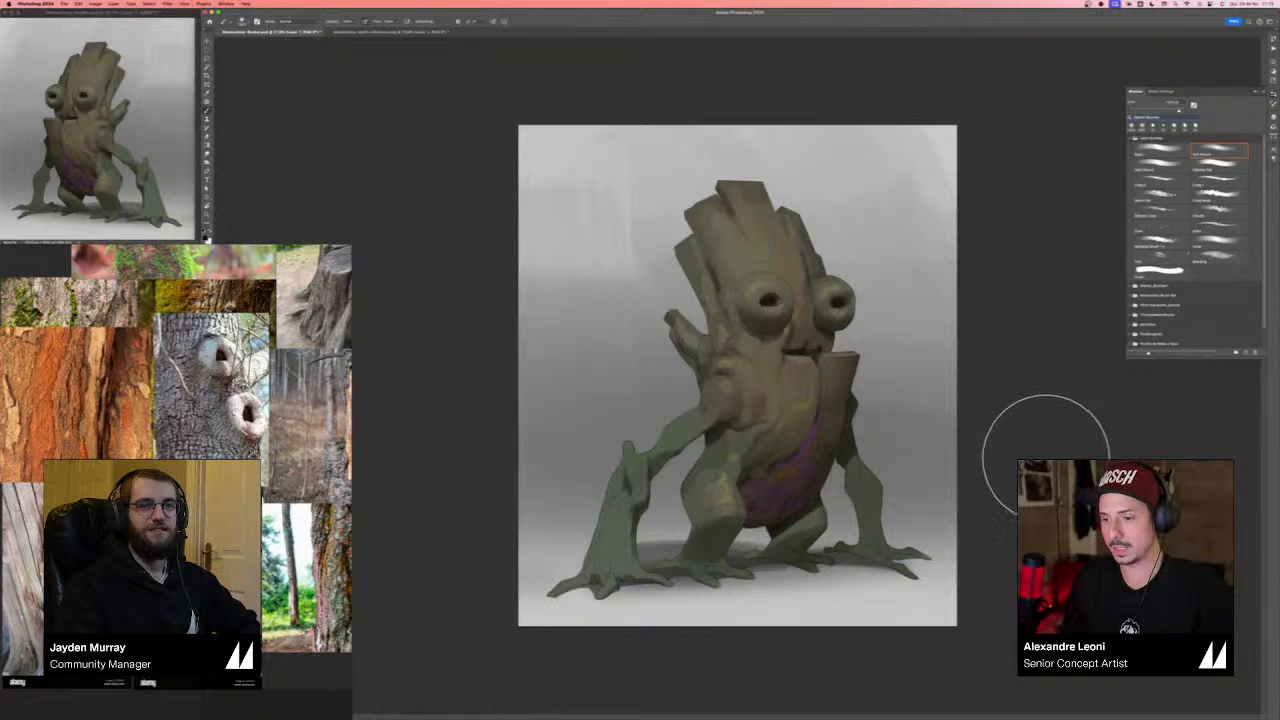
- Shade the lower belly and the far thigh with a smaller soft round brush
key("bracketleft")
key("bracketleft")
key("bracketleft")
key("bracketleft")
key("bracketleft")
key("bracketleft")
key("bracketleft")
key("bracketleft")
key("bracketleft")
key("bracketleft")
left_click_drag(766, 546, 815, 528)
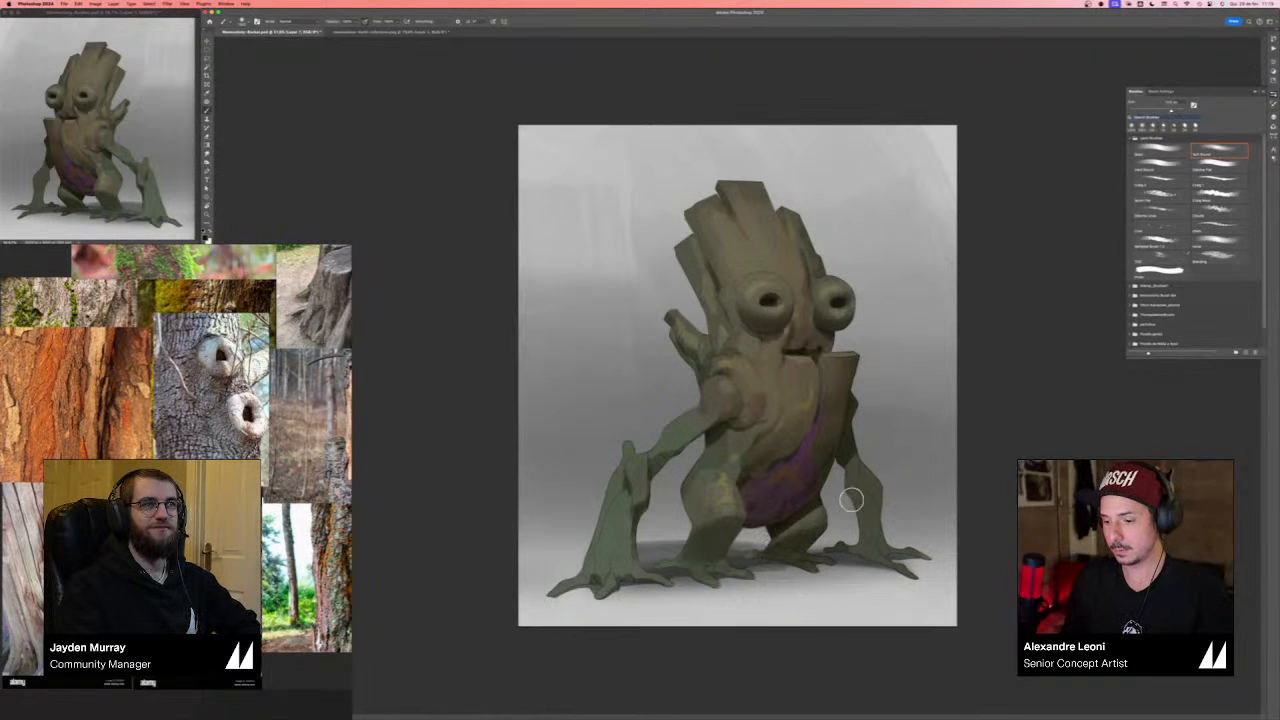
- Darken the far forearm and the near lower leg and foot with a larger soft round brush
key("bracketright")
key("bracketright")
key("bracketright")
key("bracketright")
key("bracketright")
key("bracketright")
mouse_move(891, 500)
left_mouse_down()
mouse_move(930, 531)
mouse_move(889, 531)
left_mouse_up()
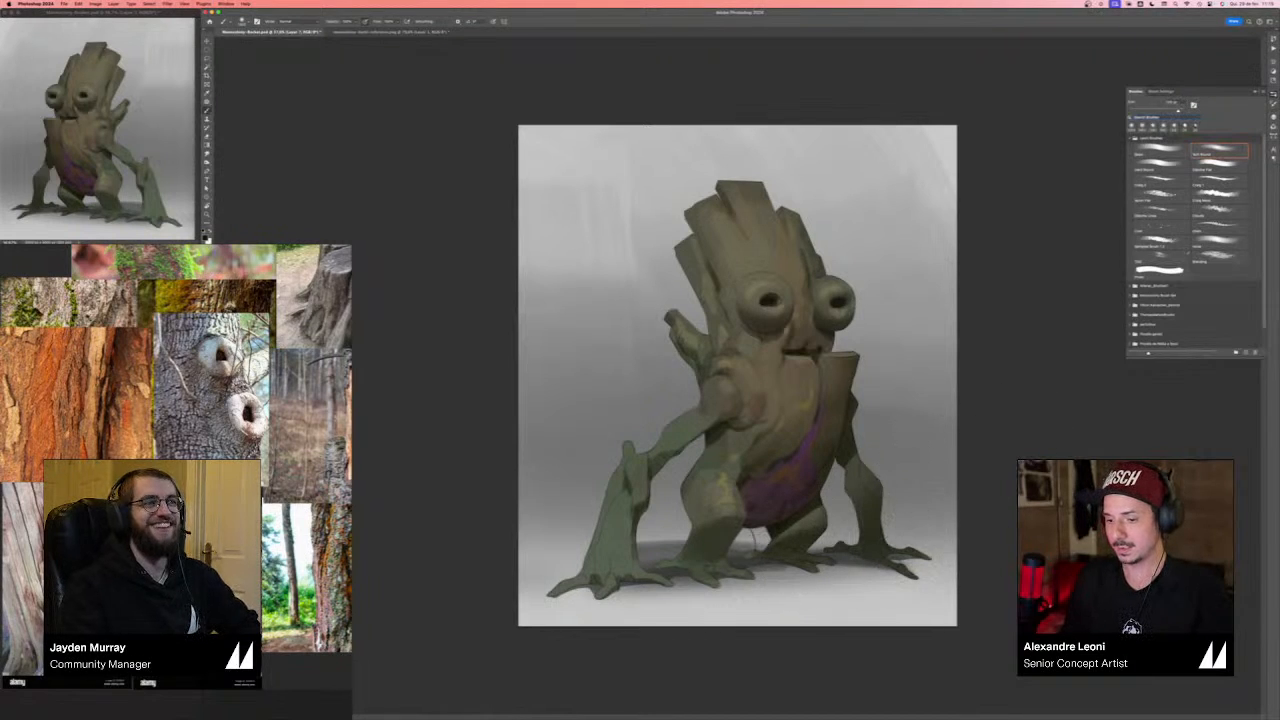
mouse_move(698, 544)
left_mouse_down()
mouse_move(681, 566)
mouse_move(722, 569)
left_mouse_up()
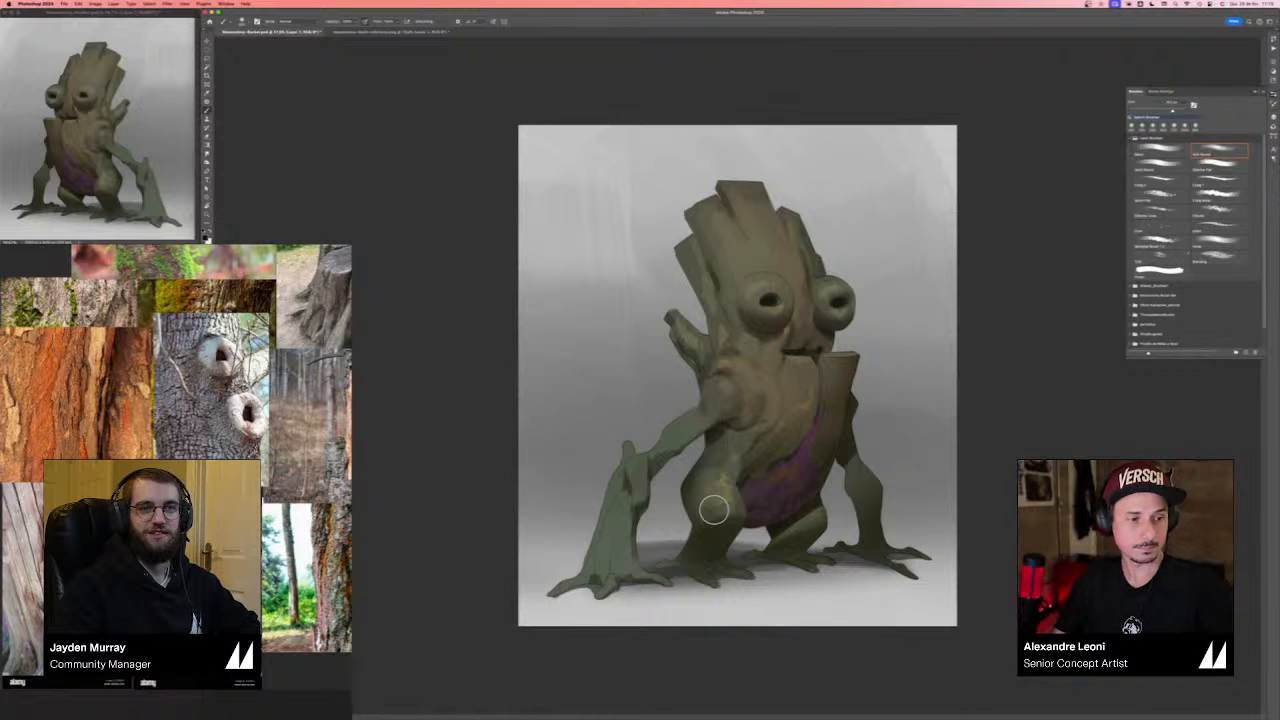
- Shade the near arm from the elbow up to the shoulder with a smaller soft brush
key("bracketleft")
key("bracketleft")
key("bracketleft")
left_click_drag(664, 466, 740, 410)
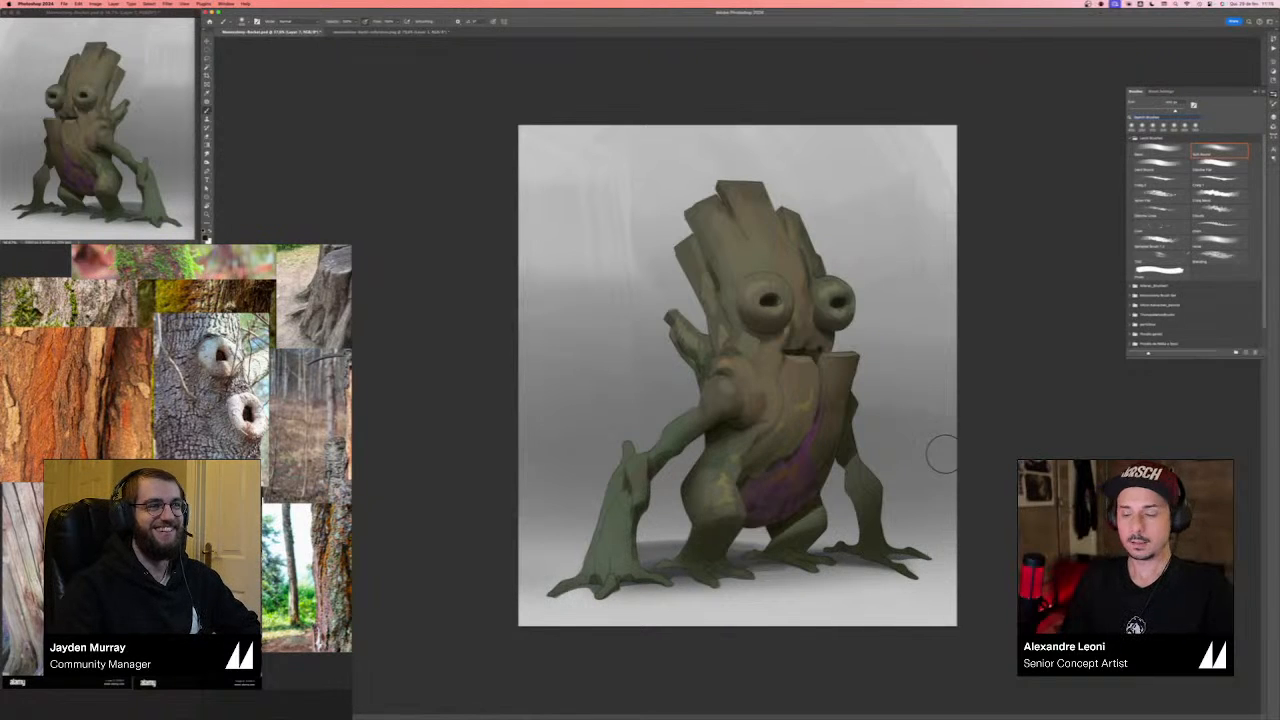
- Lasso the area below the near shoulder and darken the folds around it with a small soft brush
key("l")
mouse_move(728, 419)
left_mouse_down()
mouse_move(766, 404)
mouse_move(700, 442)
mouse_move(726, 418)
mouse_move(752, 427)
left_mouse_up()
key("b")
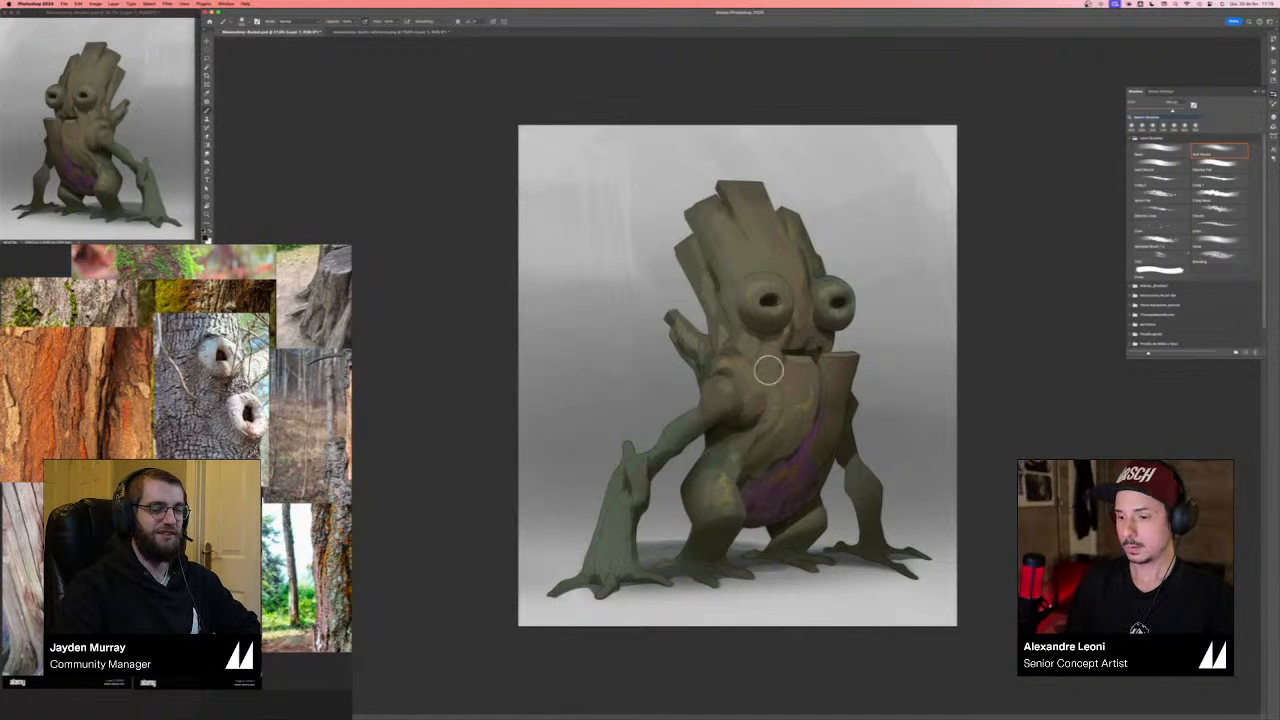
key("[")
key("[")
key("[")
key("[")
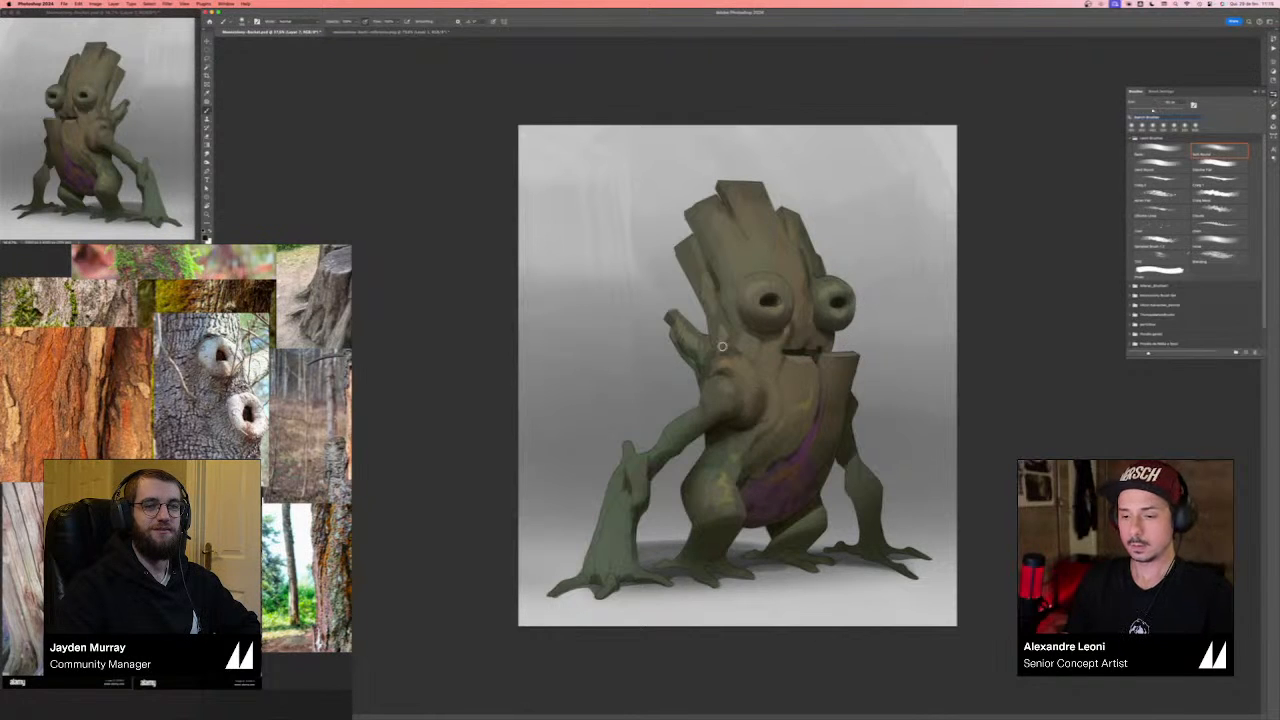
- Lasso the branch stump and background behind the shoulder and head, and shade the stump darker with a large soft brush
key("l")
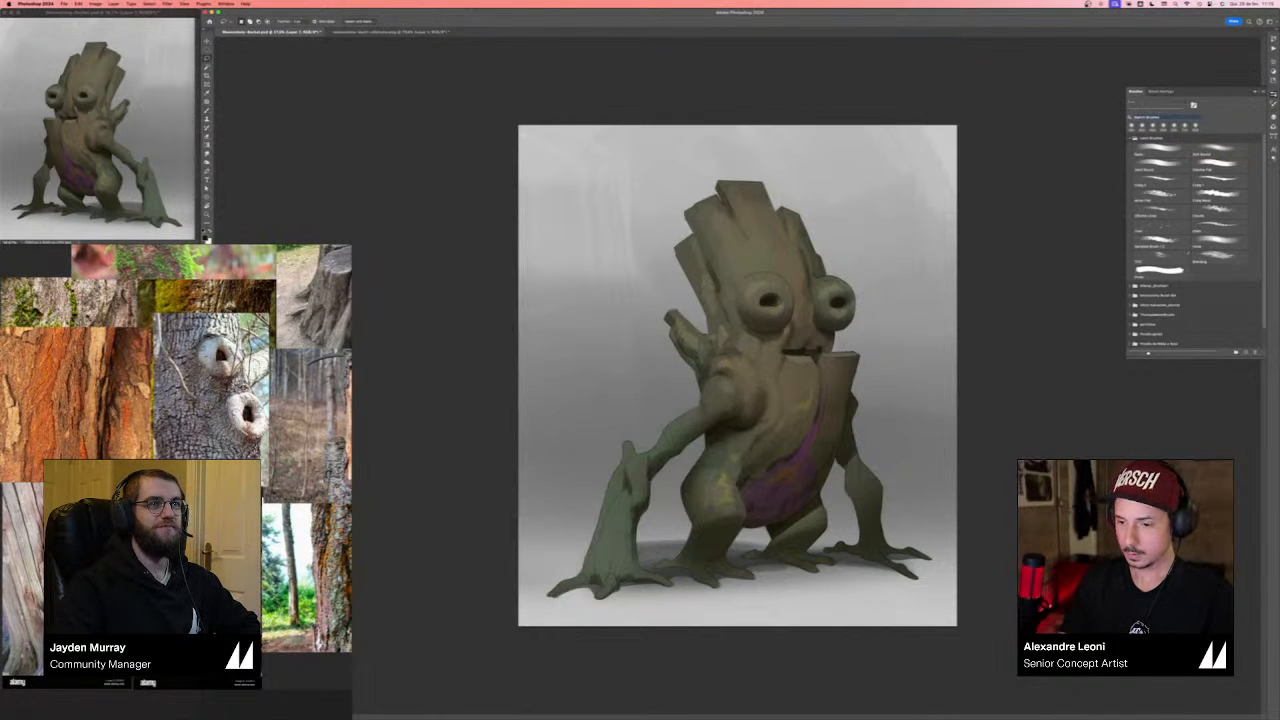
mouse_move(708, 332)
left_mouse_down()
mouse_move(708, 384)
mouse_move(640, 356)
mouse_move(672, 246)
left_mouse_up()
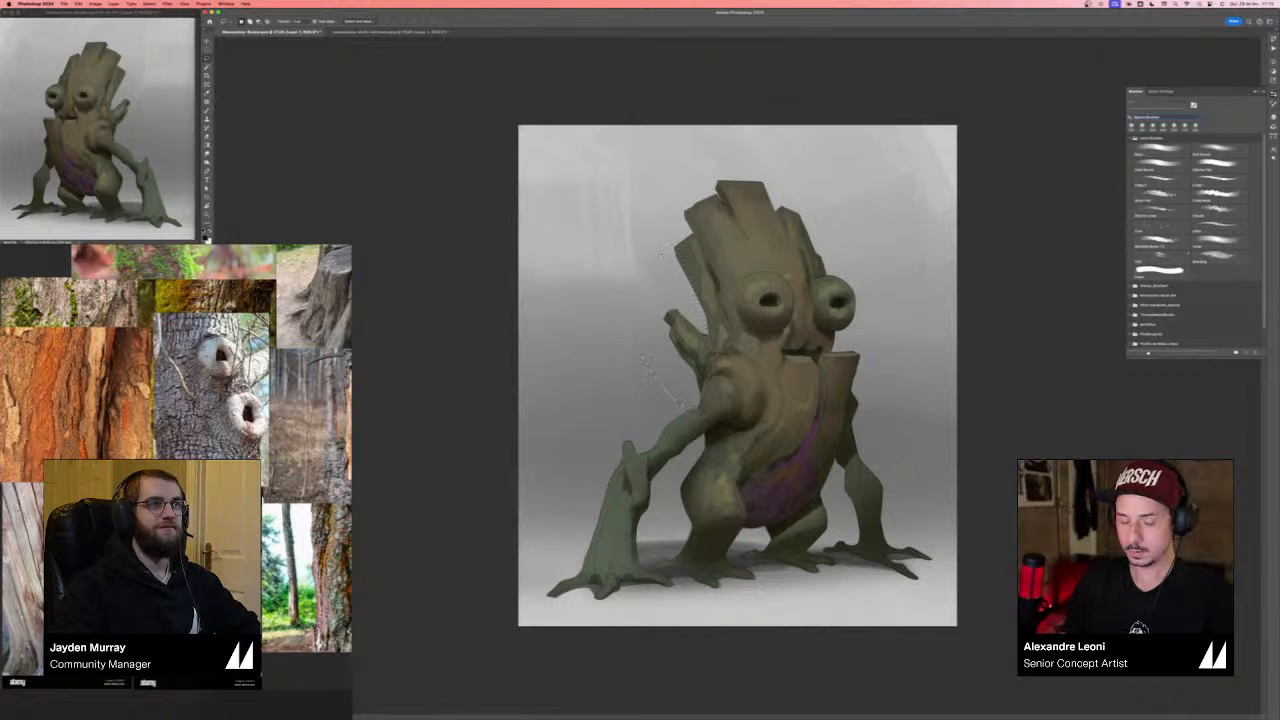
key("b")
key("bracketright")
key("bracketright")
key("bracketright")
key("bracketright")
key("bracketright")
key("bracketright")
key("bracketright")
key("bracketright")
key("bracketright")
key("bracketright")
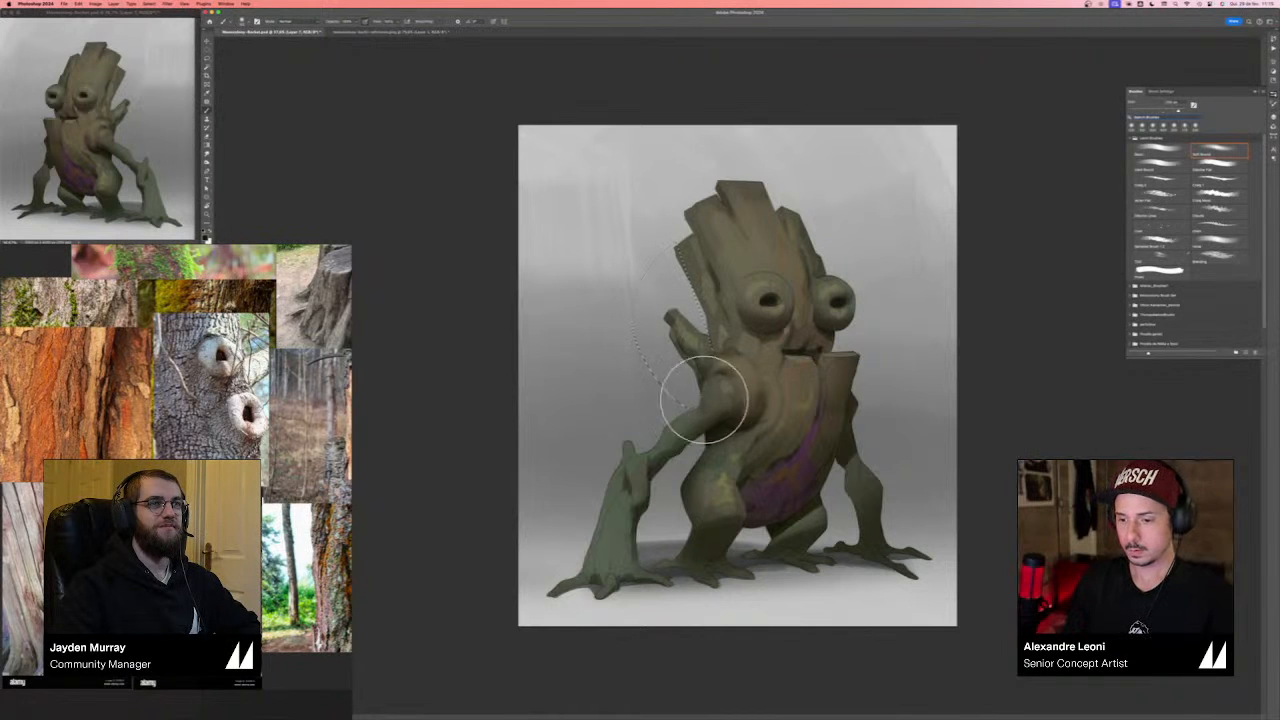
key("super+minus")
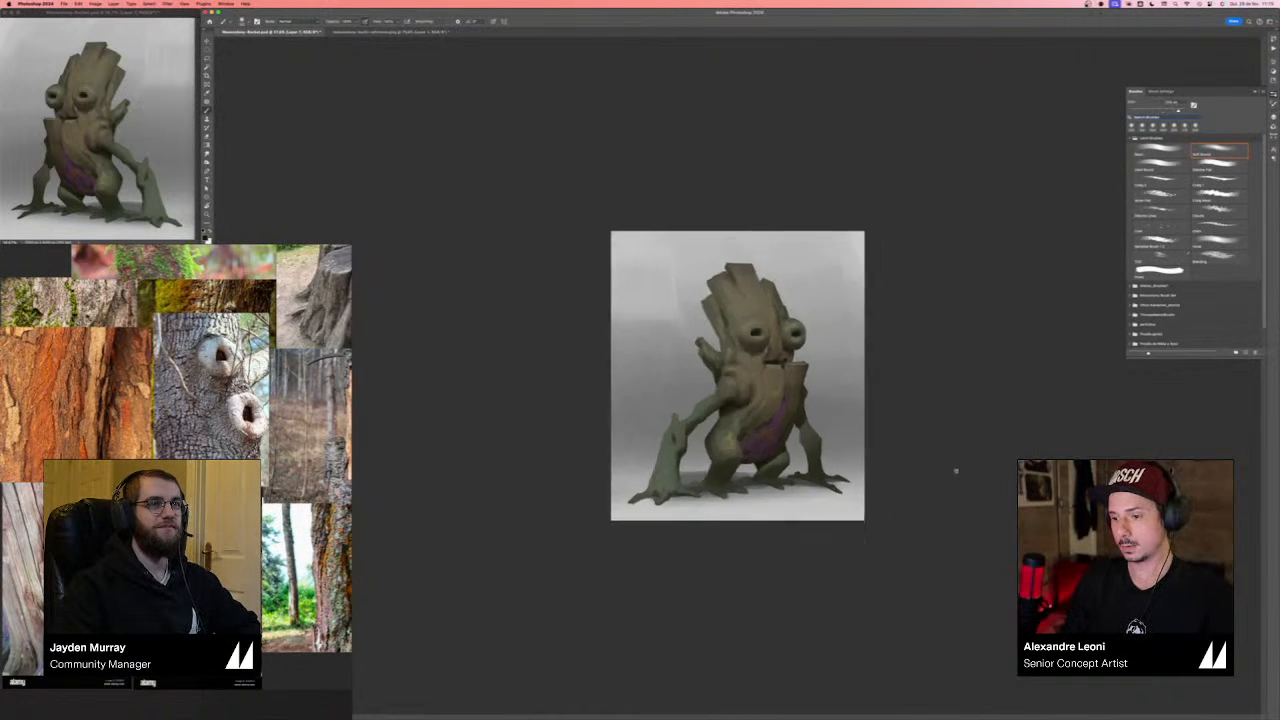
key("super+plus")
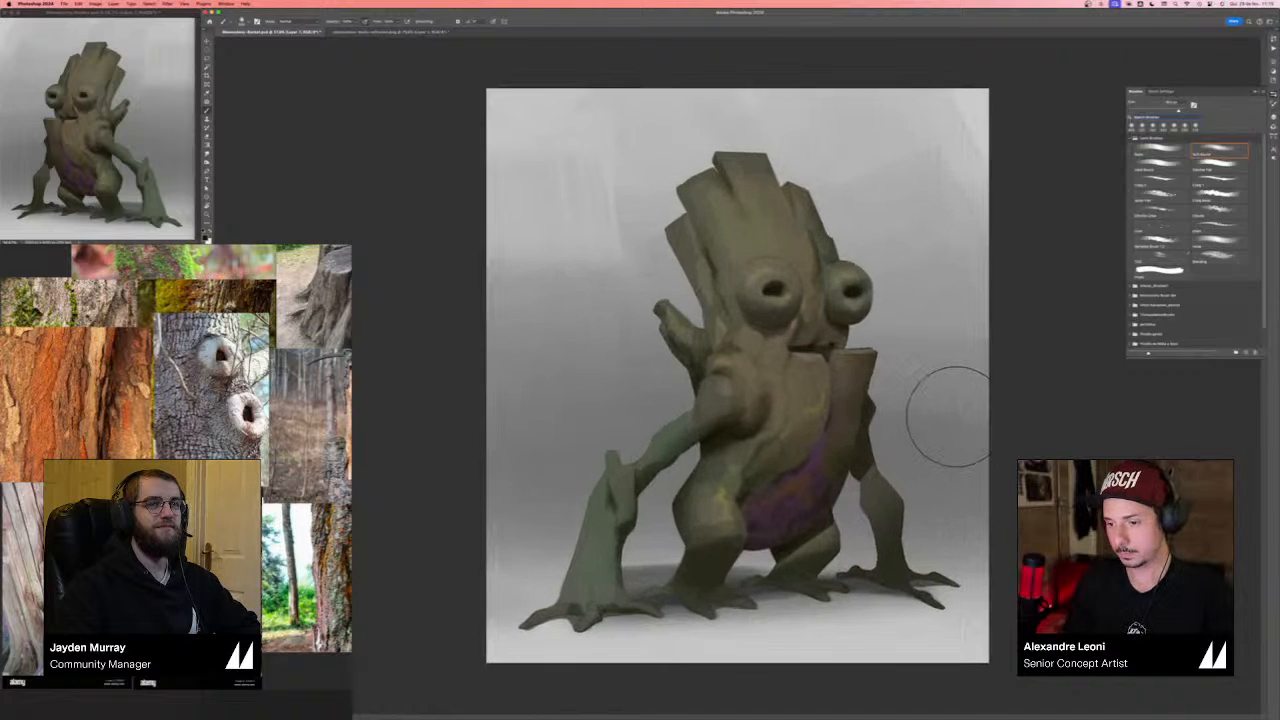
- Lasso the far side of the face above the jaw, darken the mouth area, deselect, and mirror the canvas
key("l")
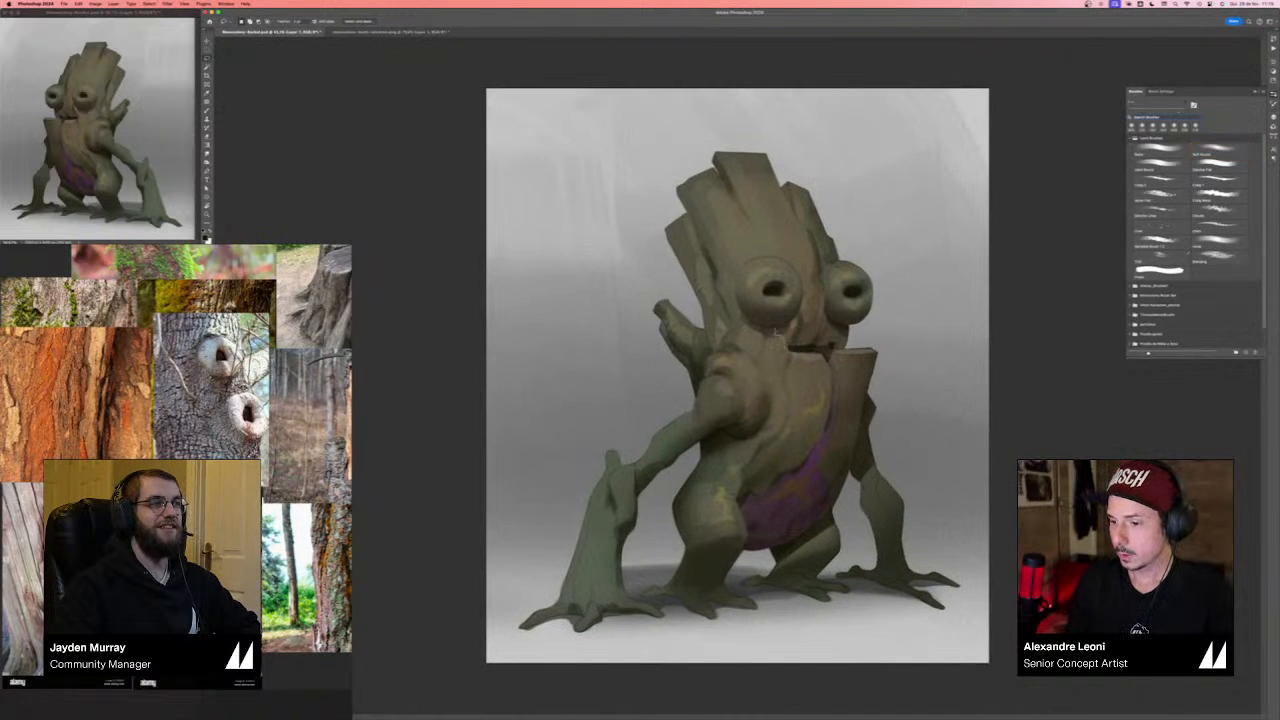
left_click_drag(868, 342, 777, 326)
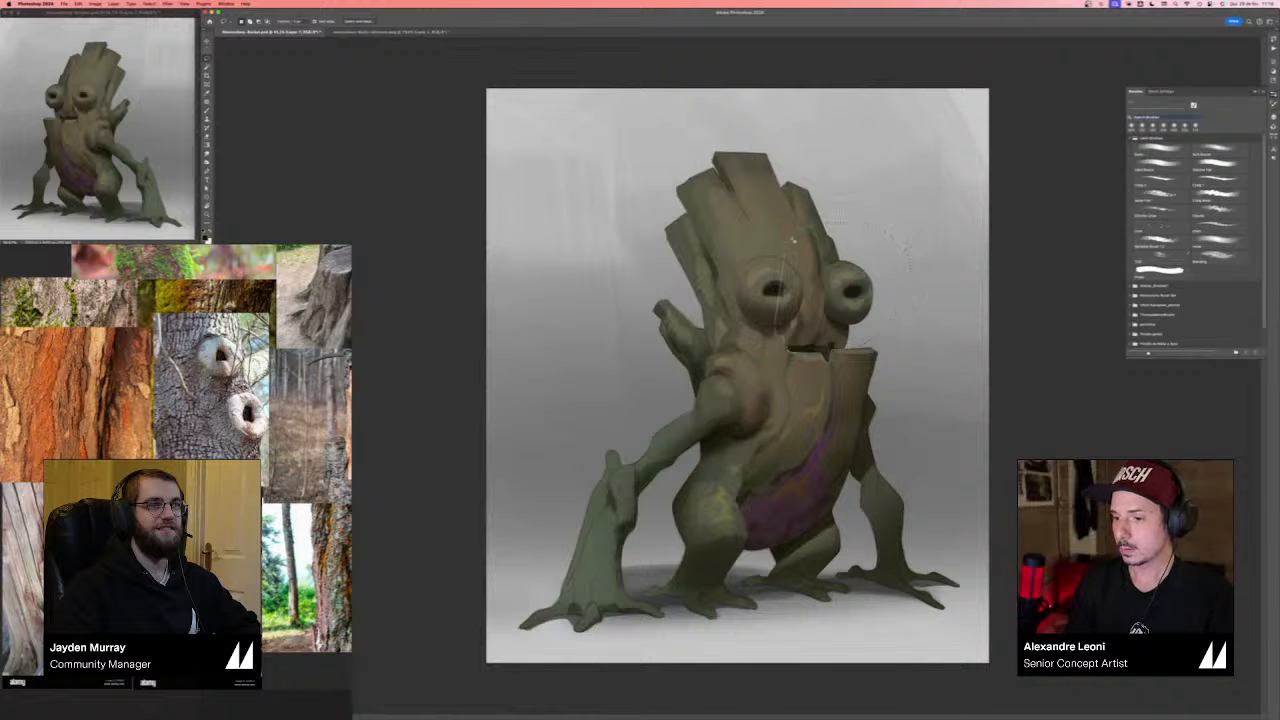
key("b")
mouse_move(803, 371)
left_mouse_down()
mouse_move(851, 377)
mouse_move(817, 397)
left_mouse_up()
key("super+d")
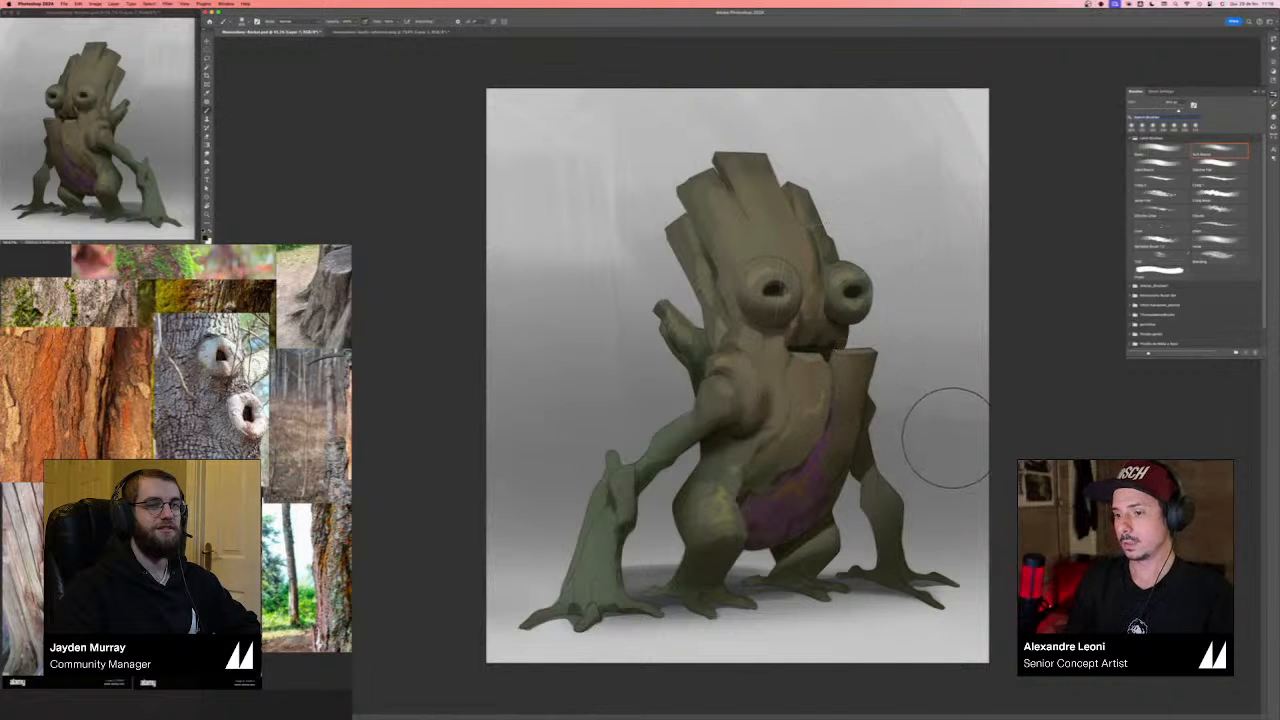
mouse_move(960, 451)
left_mouse_down()
mouse_move(943, 451)
mouse_move(954, 451)
left_mouse_up()
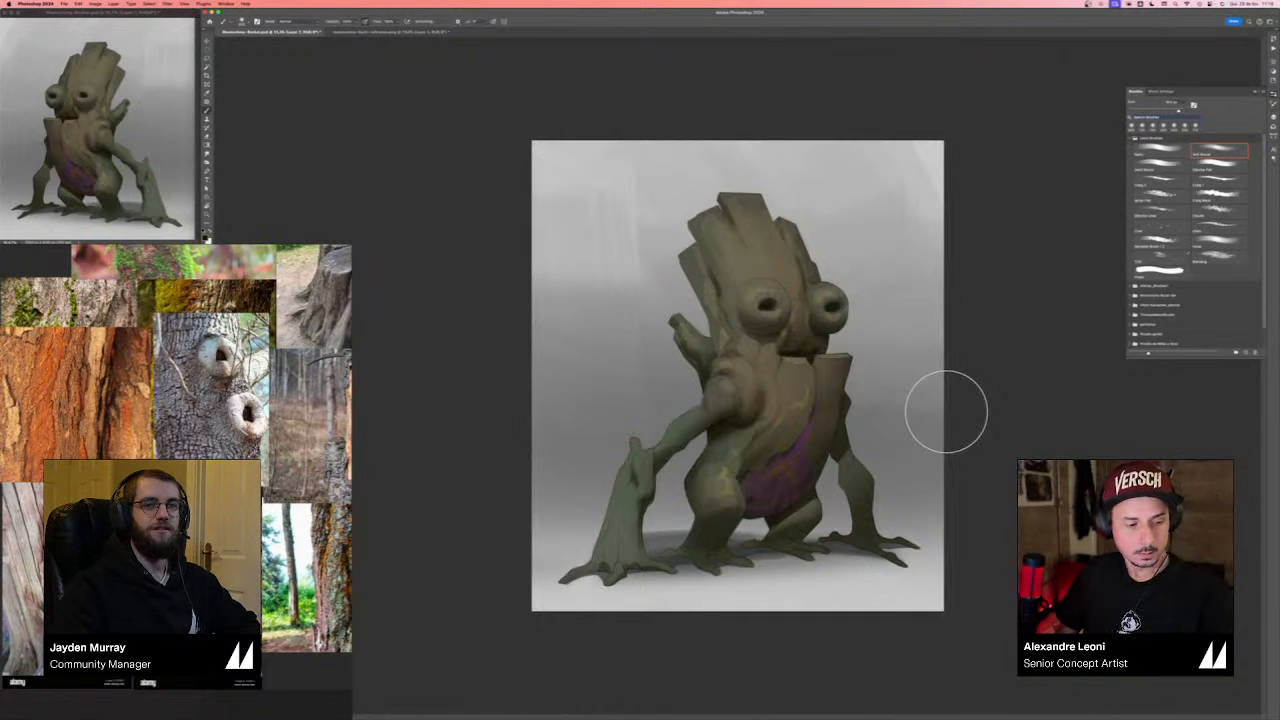
key("super+shift+h")
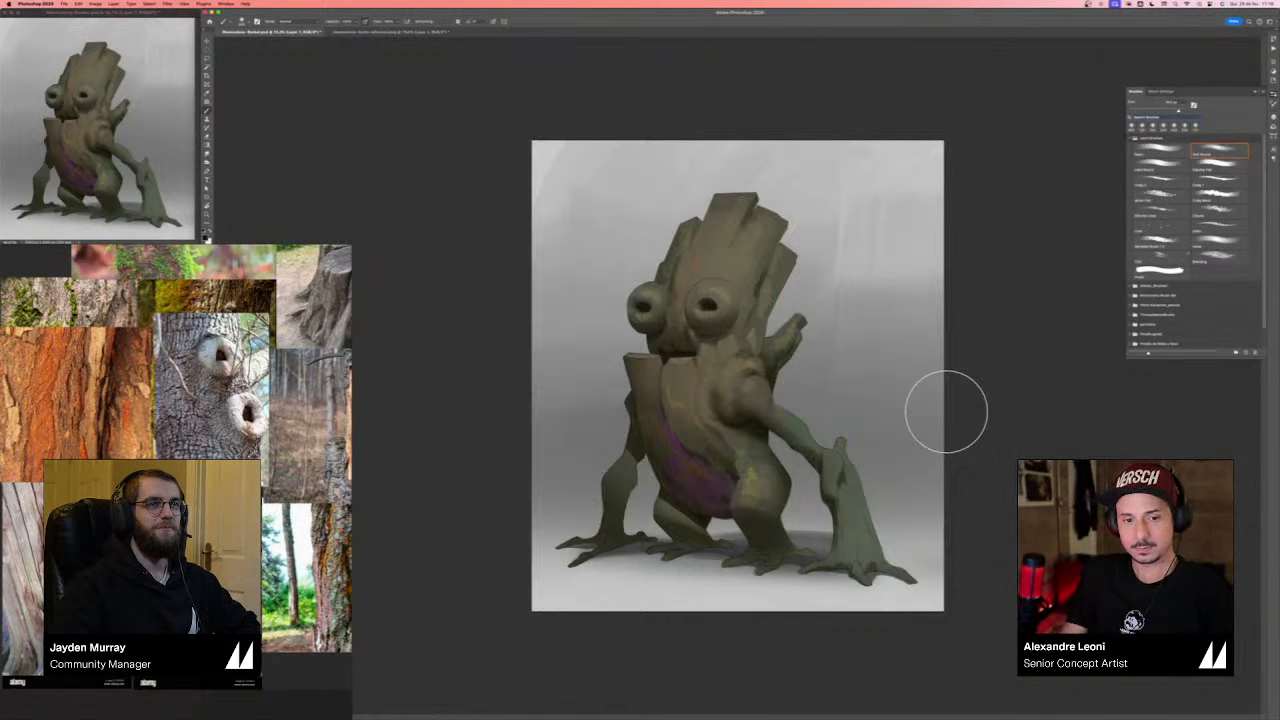
- Pick a warmer brown, tint the forearms and hands with soft and textured brushes, and mirror the canvas
key("n")
left_click(691, 387)
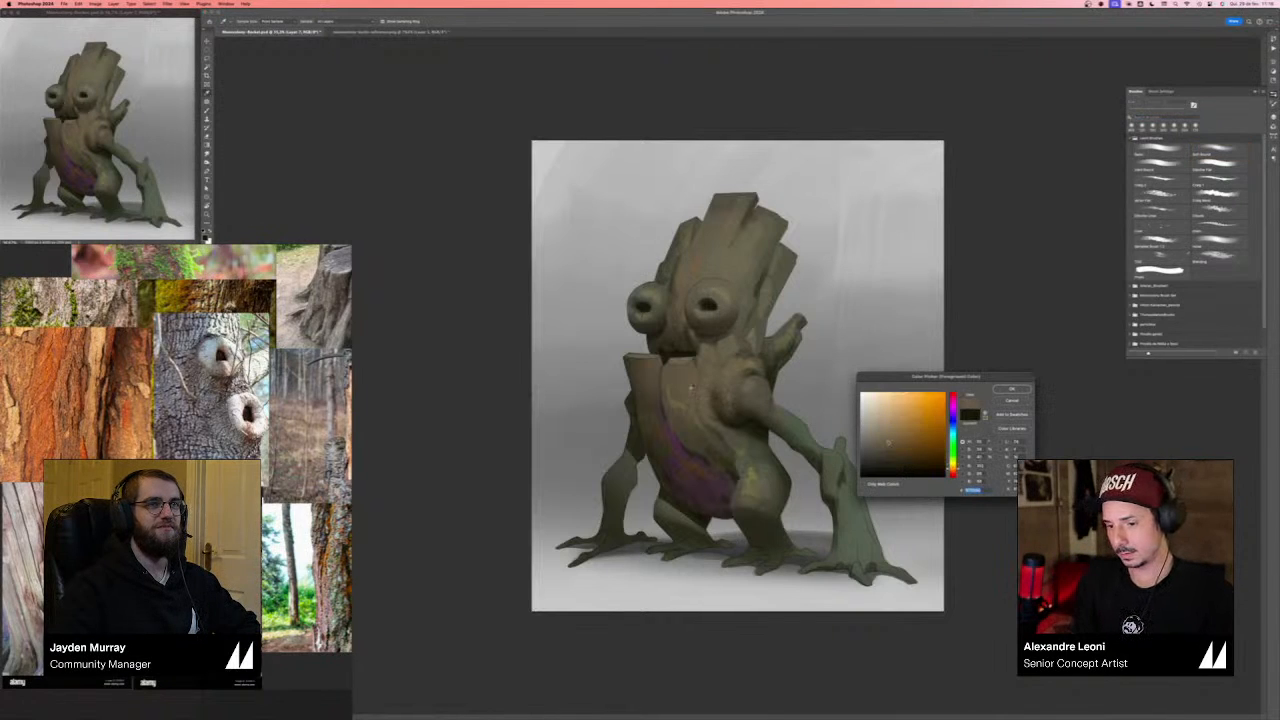
left_click(837, 475)
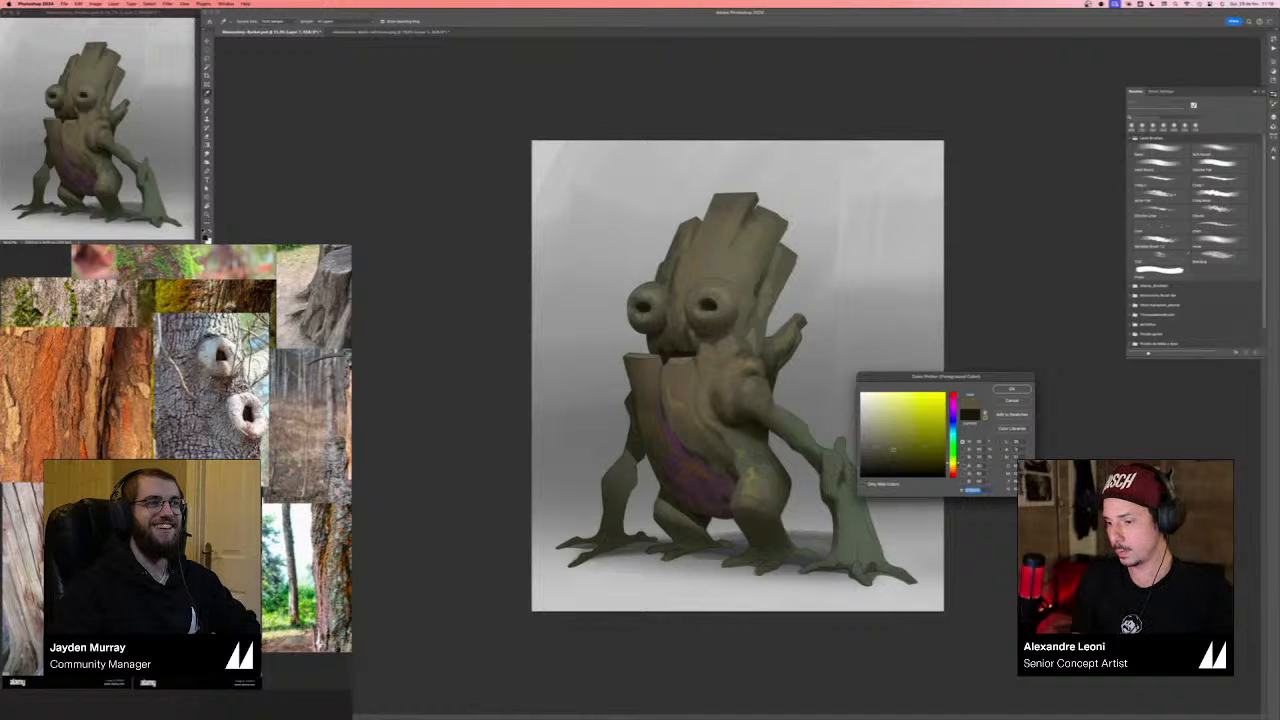
left_click(952, 471)
key("Return")
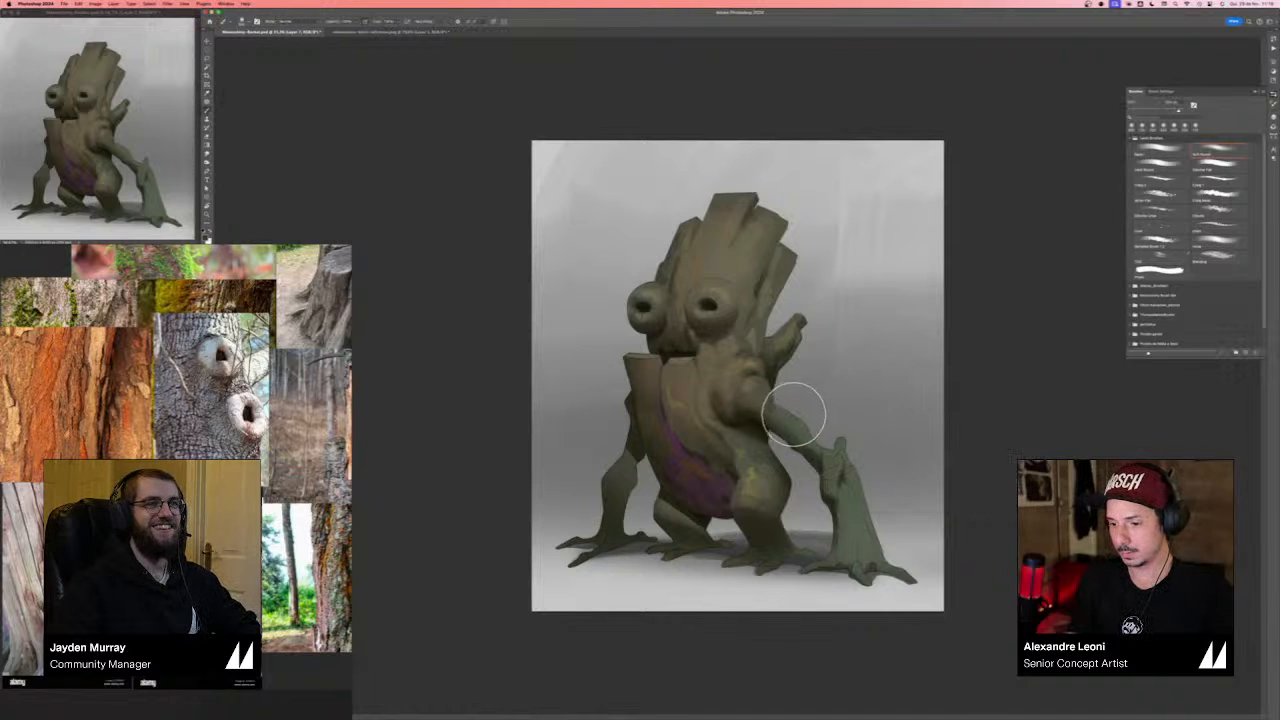
key("bracketleft")
key("bracketleft")
mouse_move(846, 497)
left_mouse_down()
mouse_move(862, 543)
mouse_move(903, 549)
mouse_move(874, 566)
mouse_move(897, 549)
mouse_move(905, 585)
left_mouse_up()
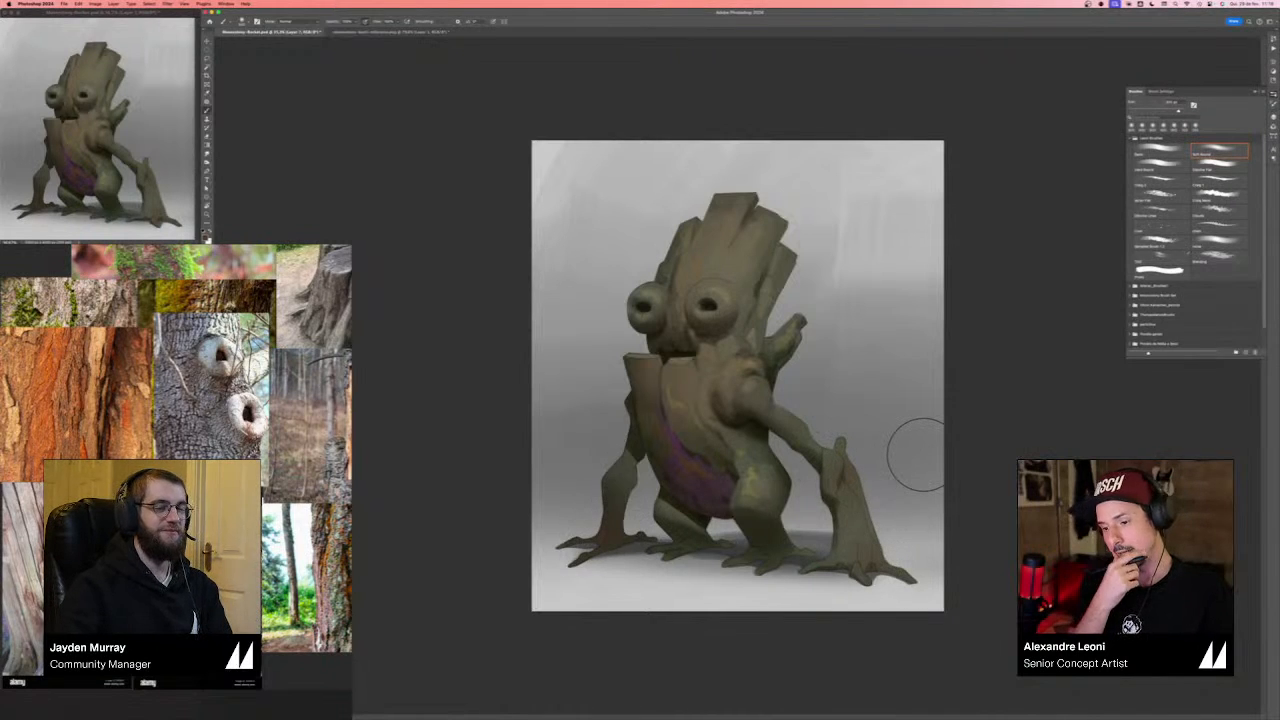
left_click(1148, 203)
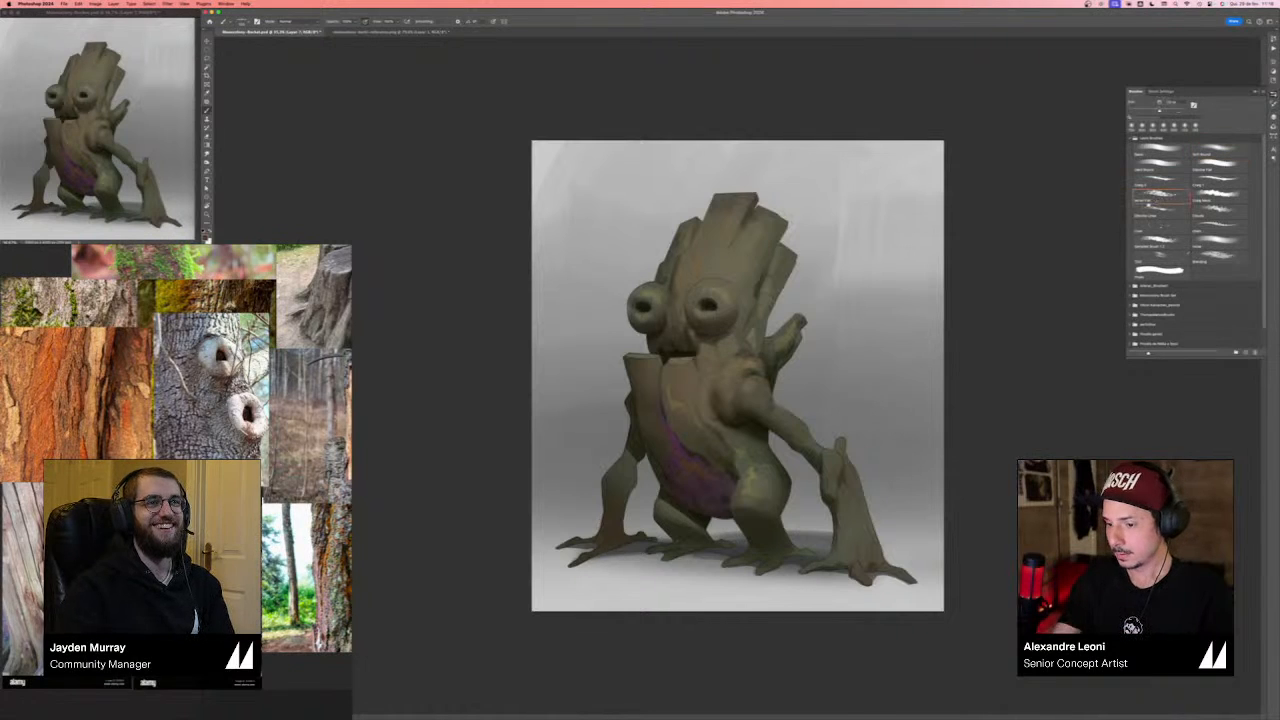
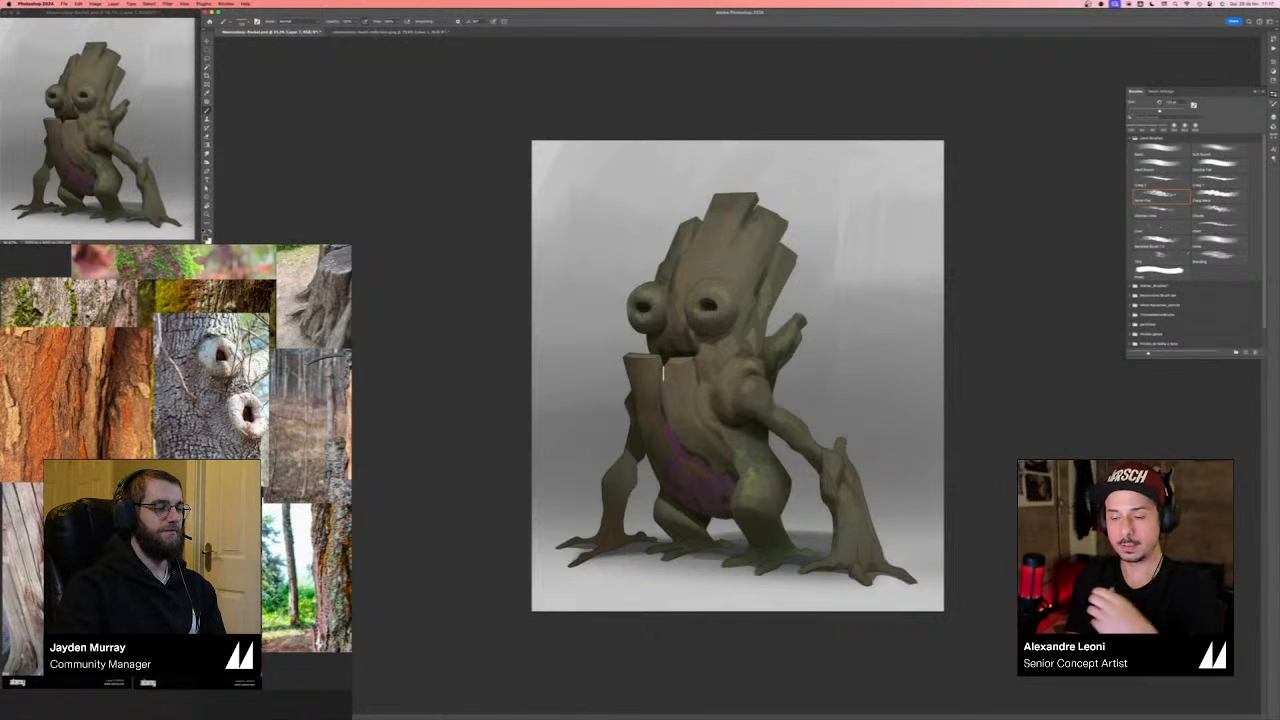
key("super+shift+h")
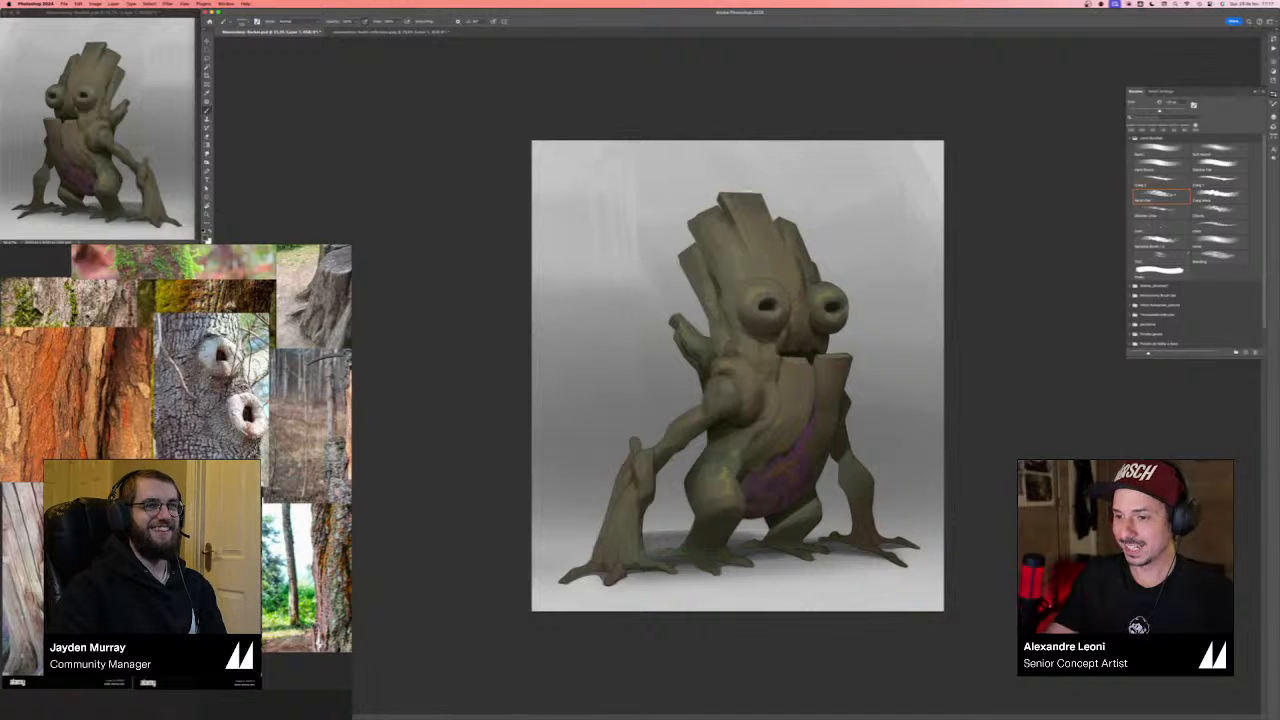
key("n")
left_click(747, 201)
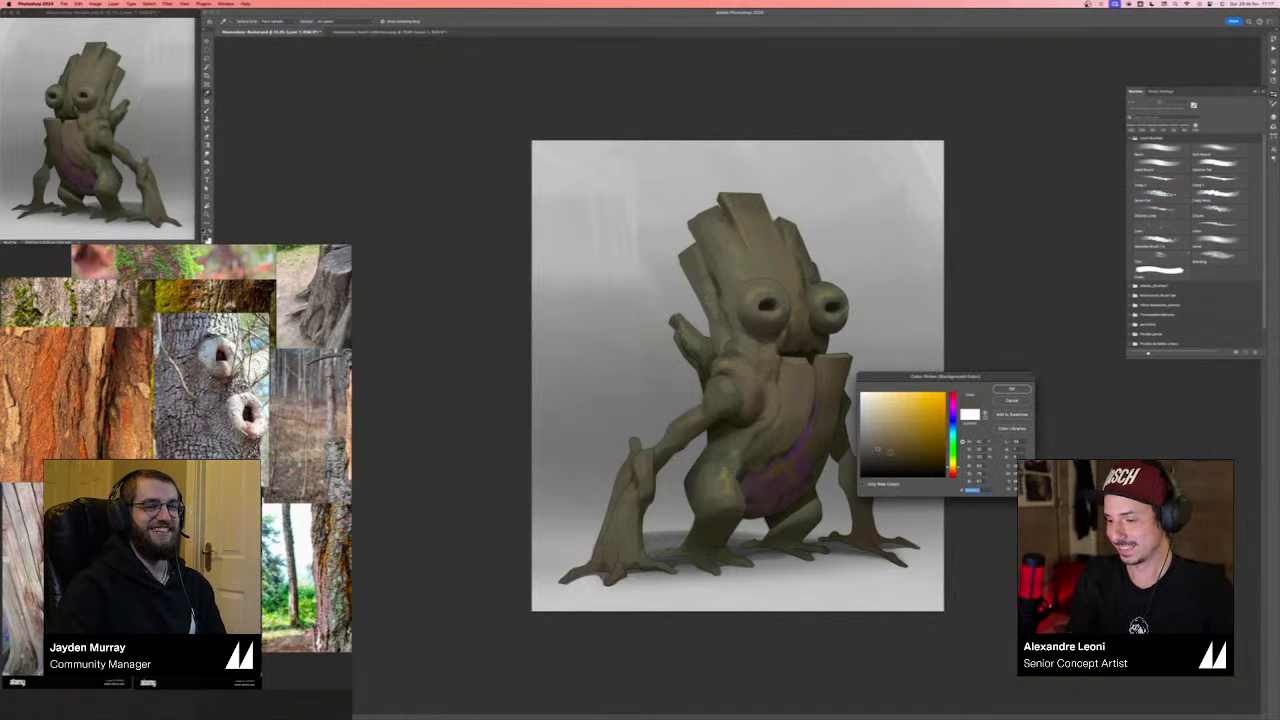
left_click(890, 452)
left_click(954, 469)
key("Return")
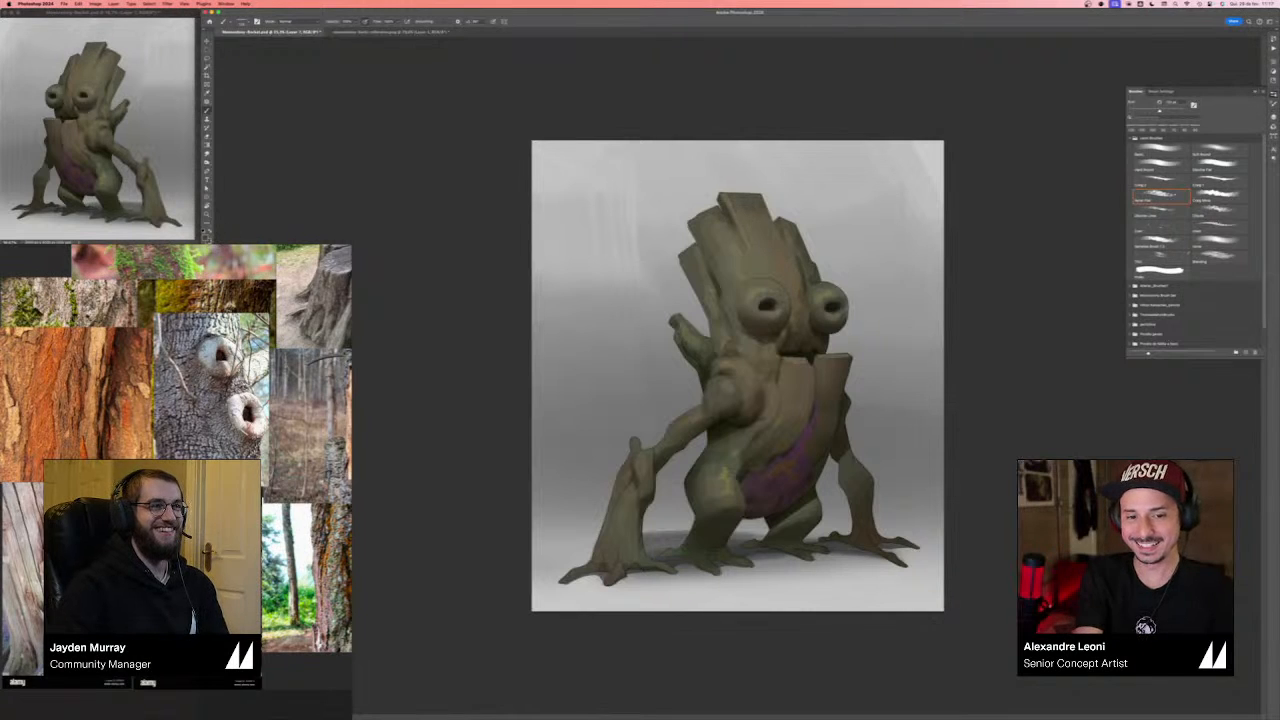
- Reset the swatches, pick a reddish brown based on the head colour, and paint bark tint on the head's top plank
left_click(205, 237)
left_click(747, 202)
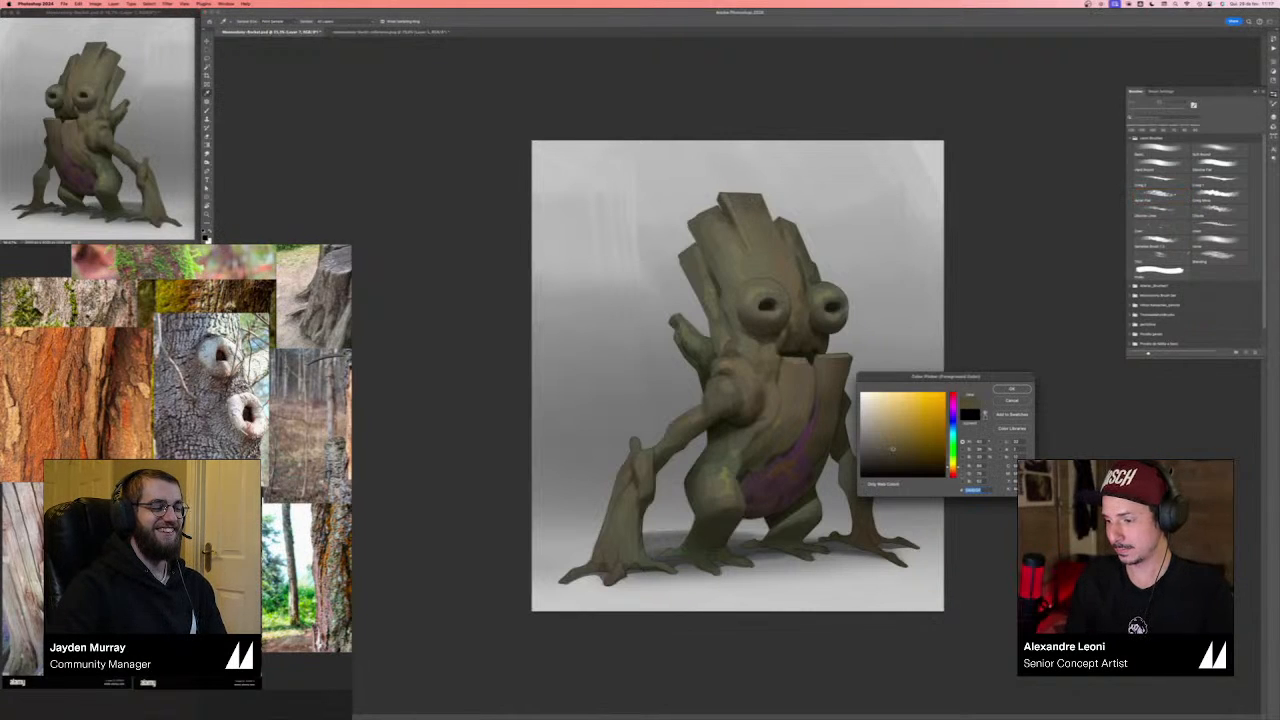
left_click_drag(952, 466, 952, 474)
key("Return")
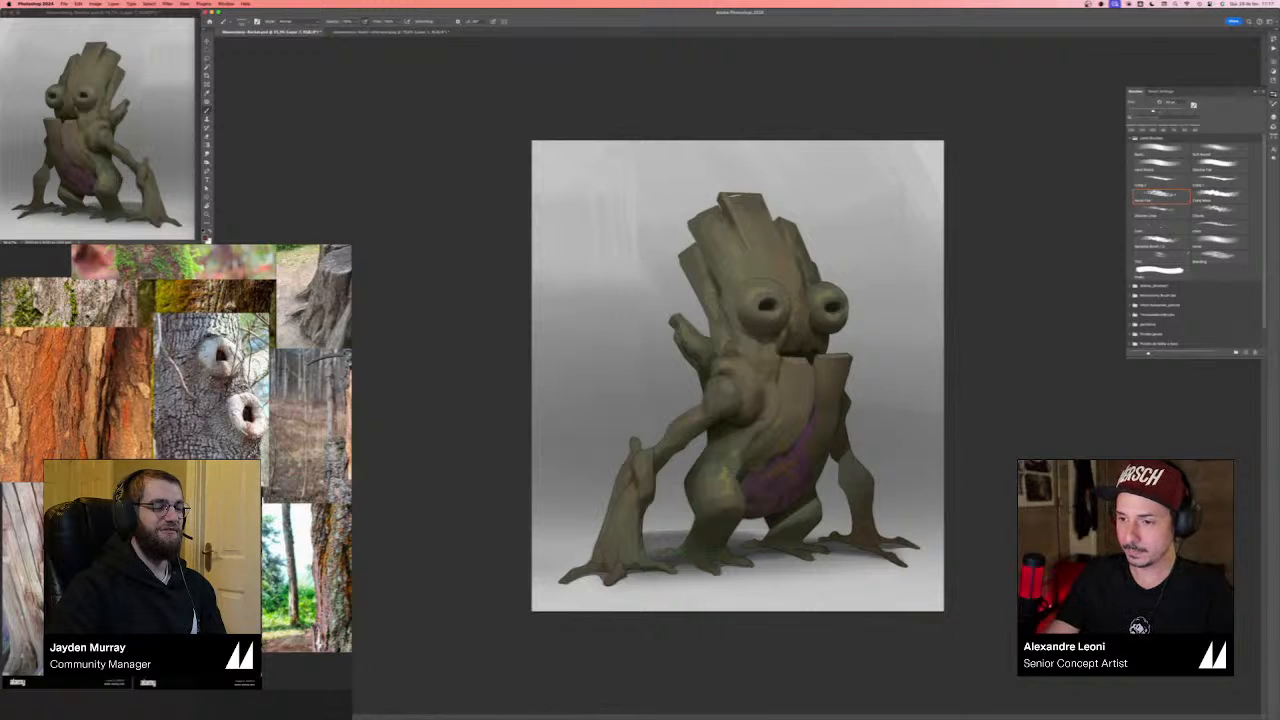
left_click_drag(736, 201, 755, 229)
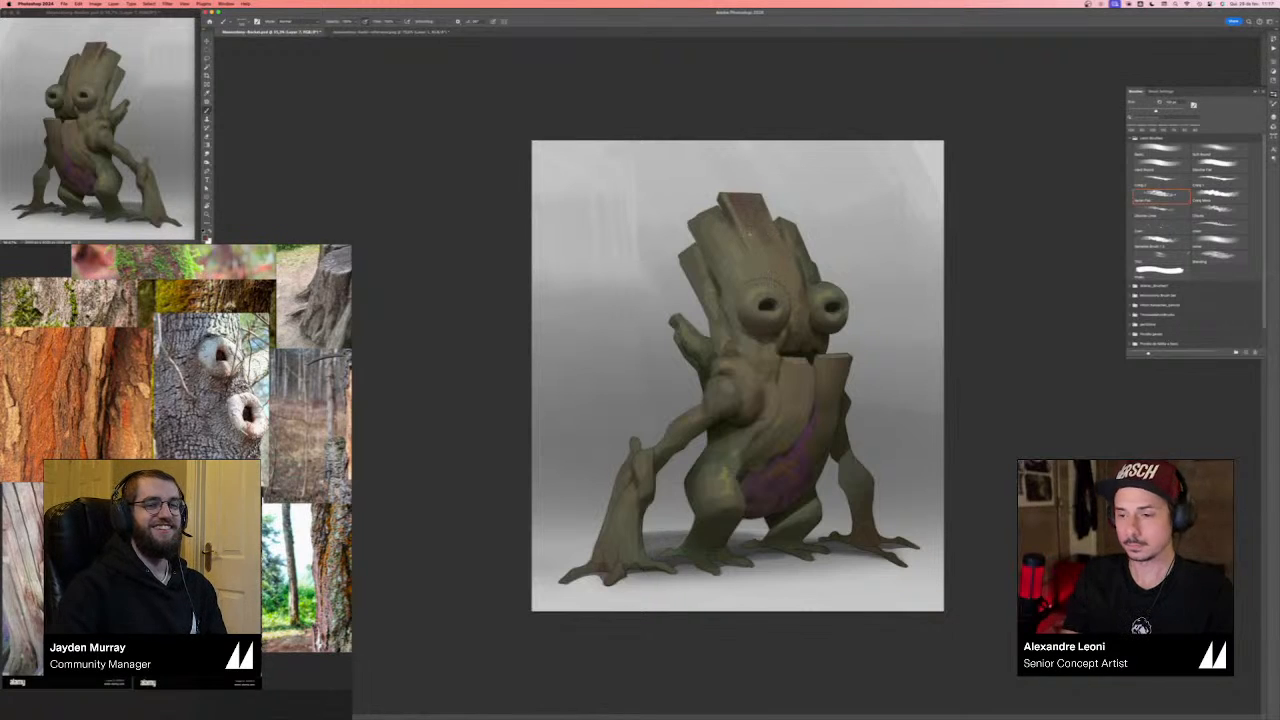
left_click(755, 239, "alt")
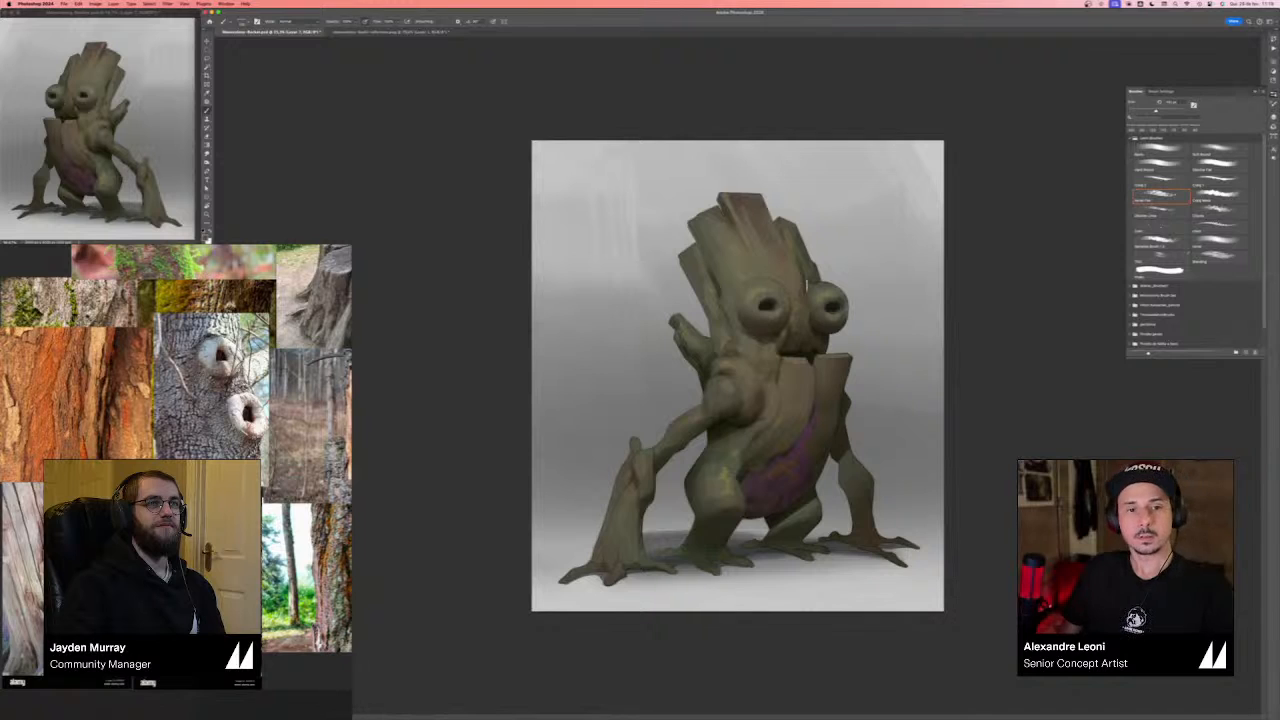
left_click_drag(761, 221, 732, 202)
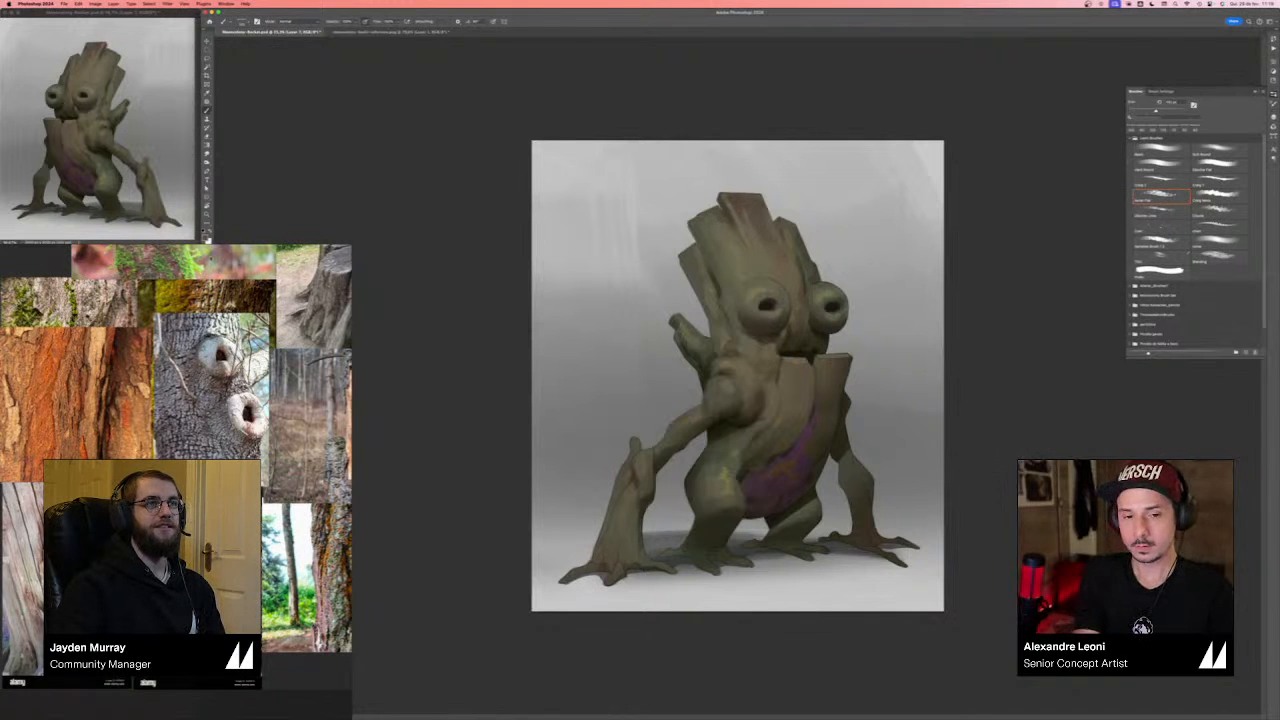
- Pick a more saturated reddish brown for the head's bark tint
key("n")
left_click(902, 454)
key("Return")
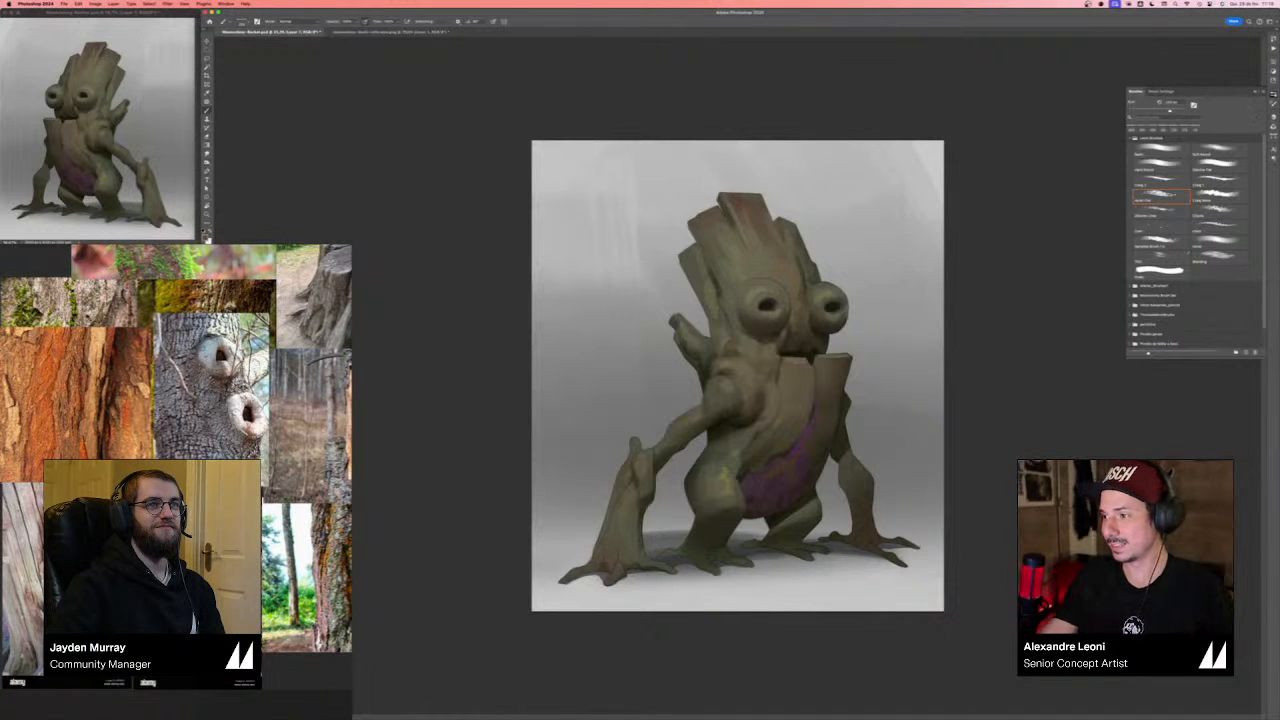
- Toggle the visibility of the layer just above the active paint layer and mirror the canvas
left_click(1273, 117)
left_click(1133, 221)
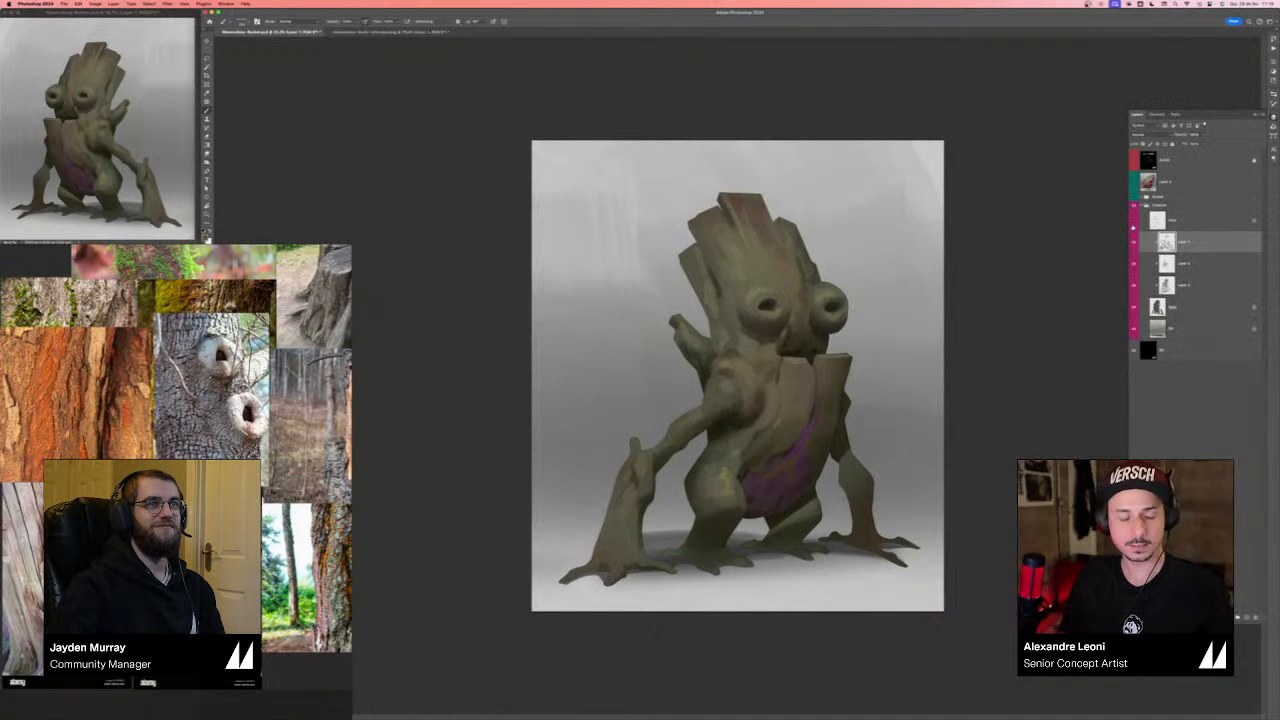
key("h")
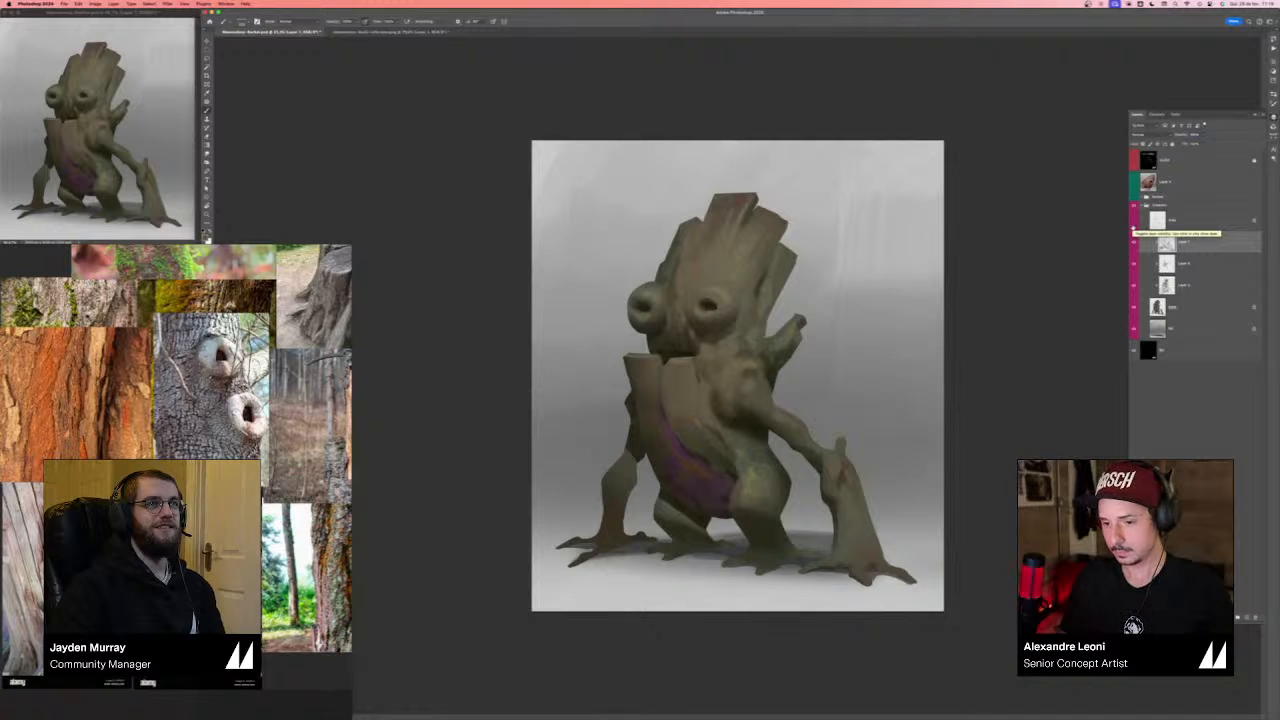
left_click_drag(968, 417, 976, 417)
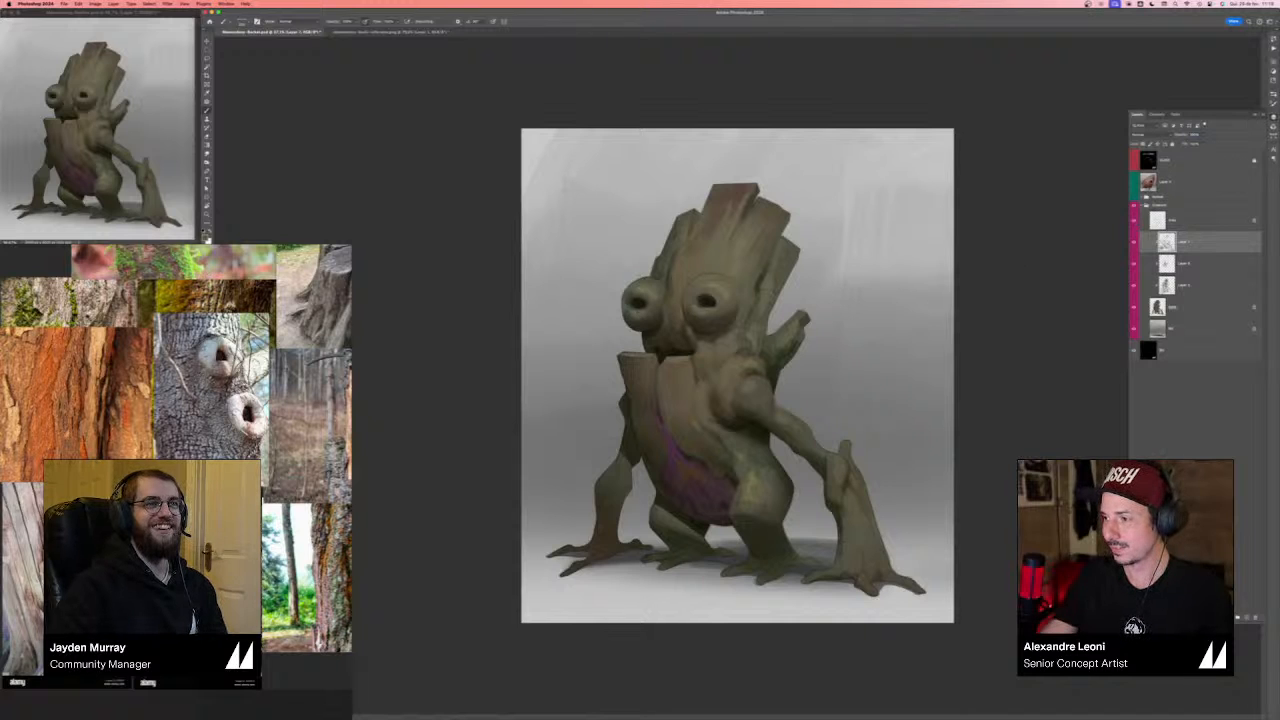
- Switch to the first brush in the open preset group and sample the dark colour beneath the mouth
left_click(1273, 94)
left_click(1160, 150)
left_click(1273, 94)
left_click_drag(954, 326, 1035, 326)
left_click(679, 346, "alt")
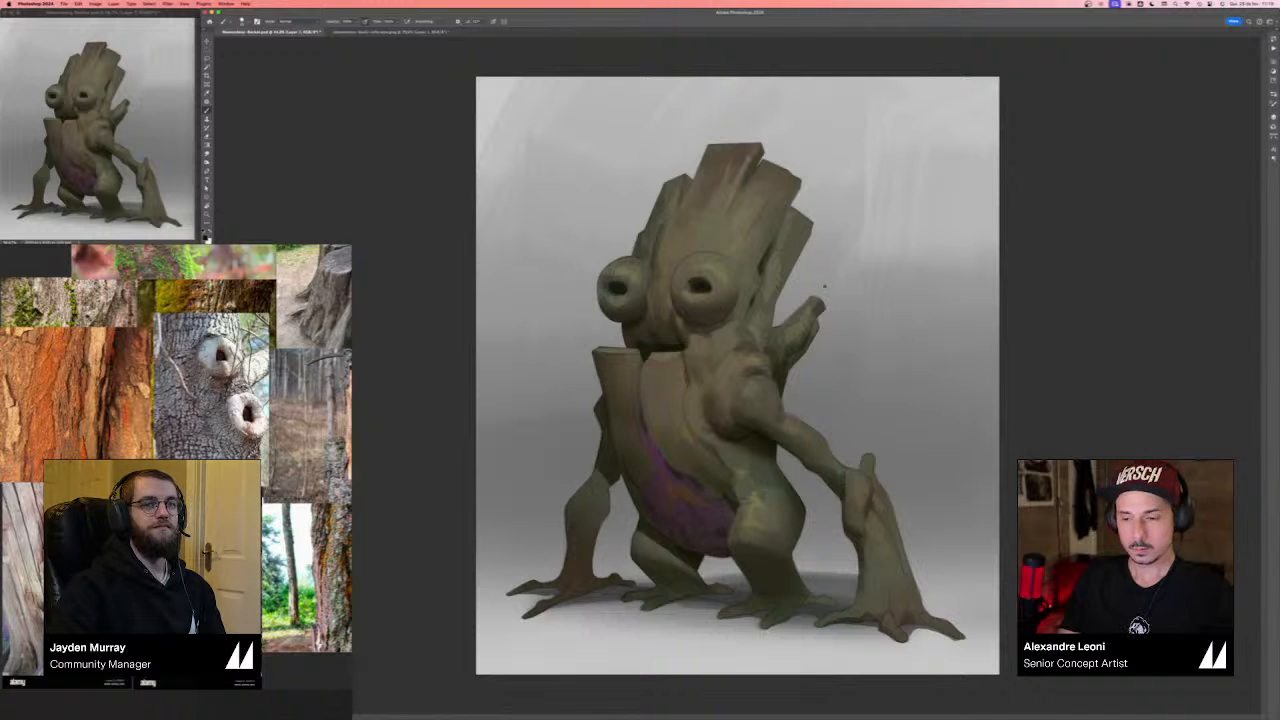
- Select both eyes with elliptical selections, add a layer above the clipped paint layers, and ready the brush for it
key("m")
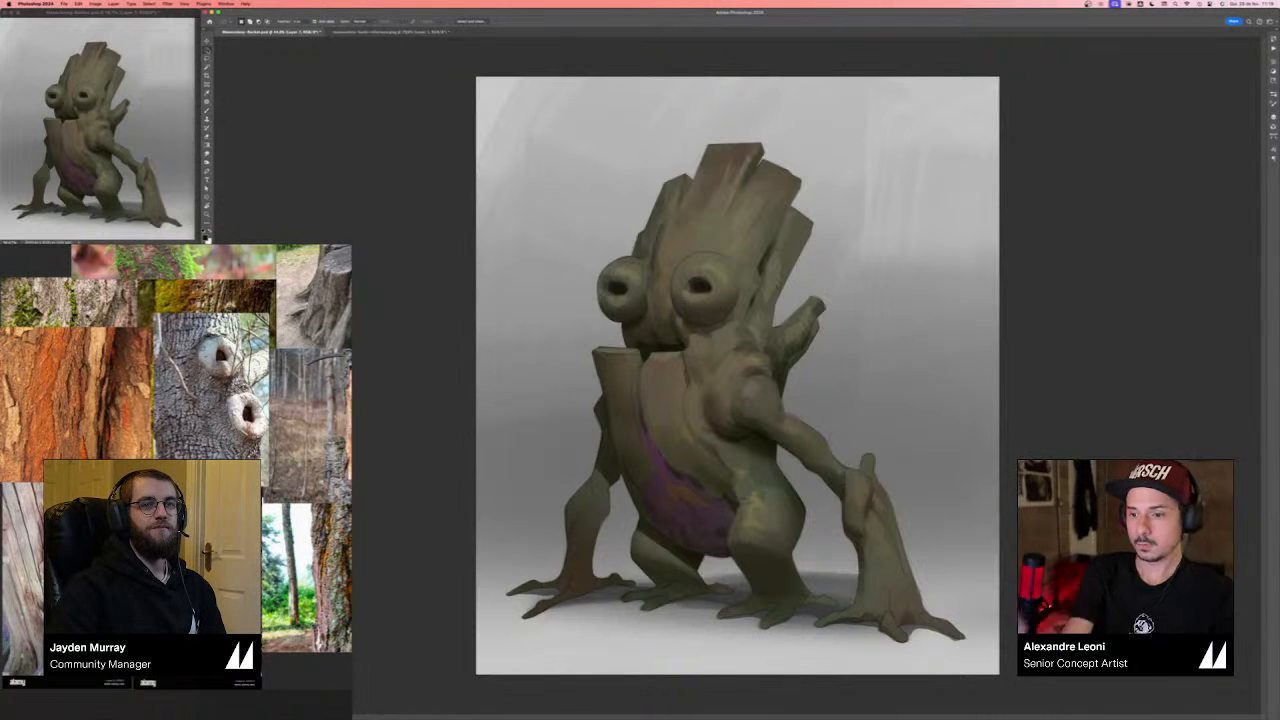
left_click_drag(676, 254, 740, 324)
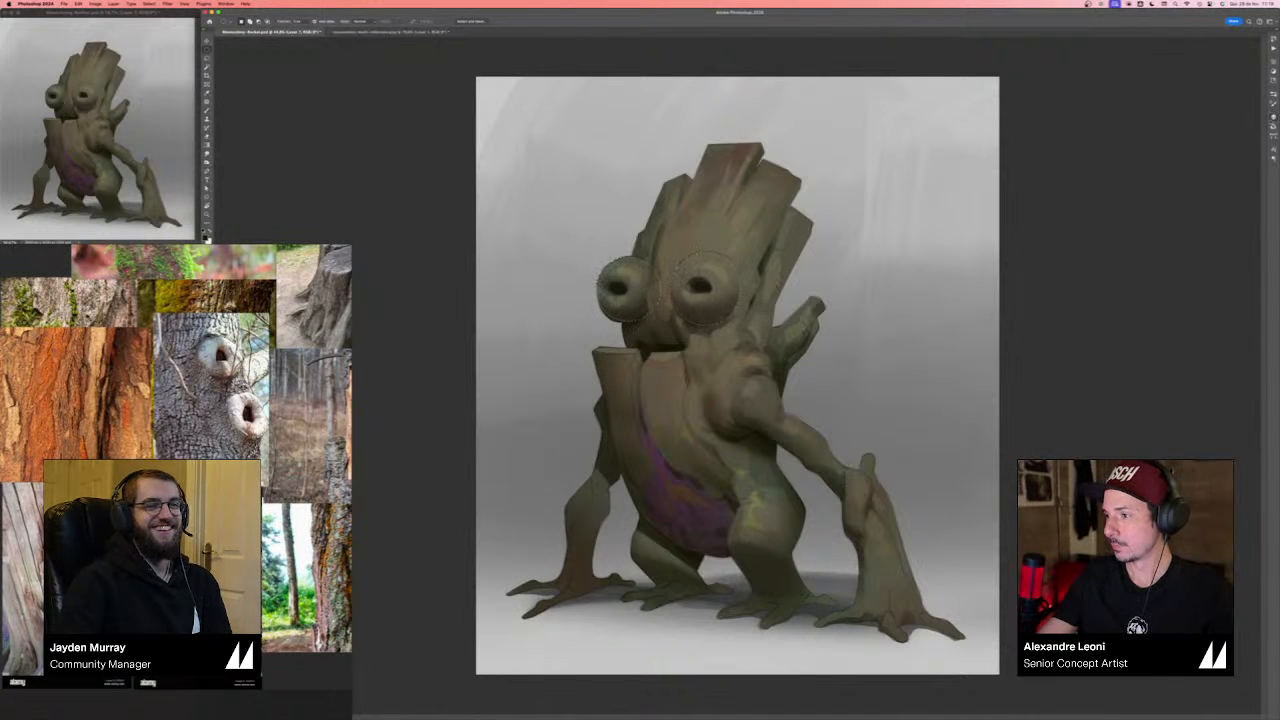
key("F7")
left_click(1246, 617)
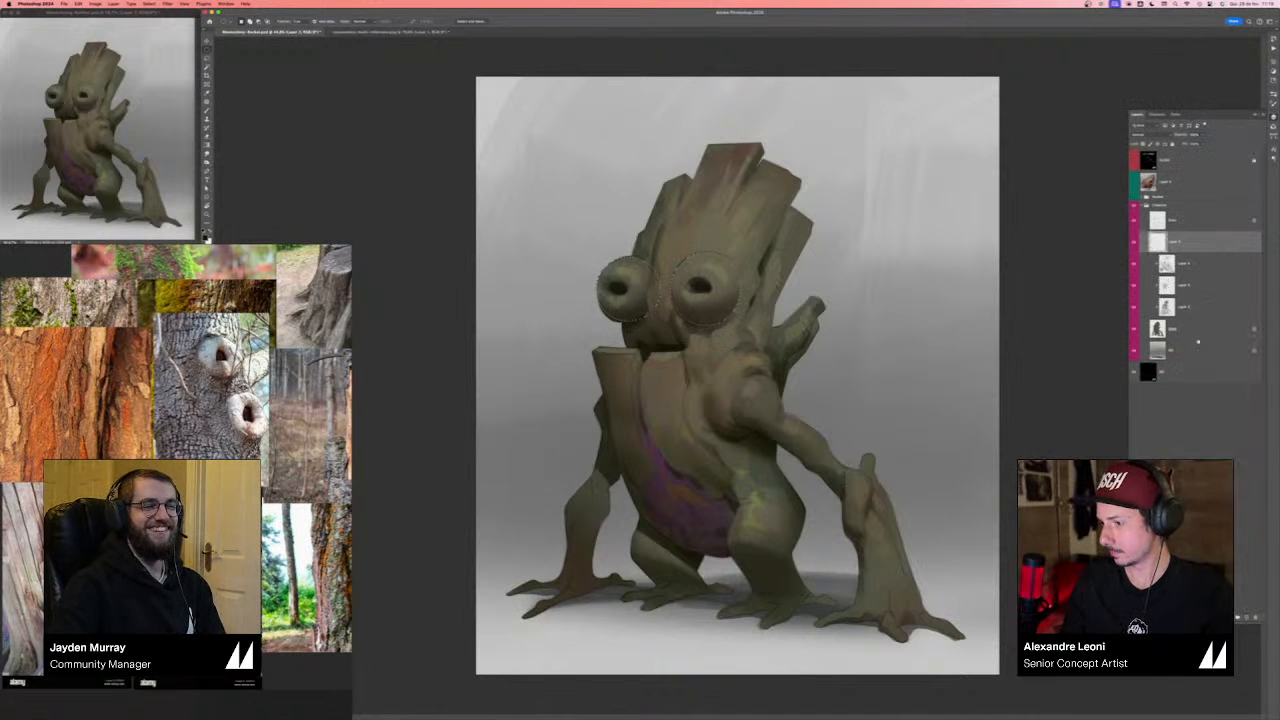
left_click(1191, 250, "alt")
key("b")
key("F5")
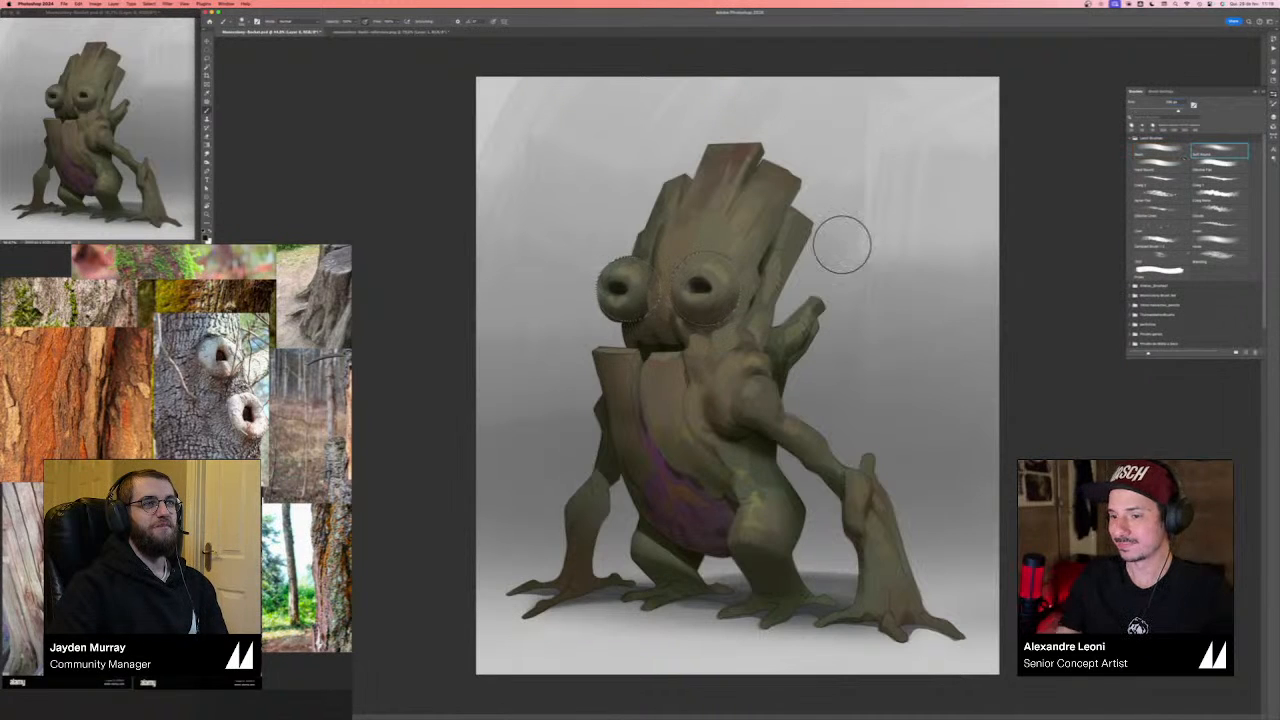
key("F7")
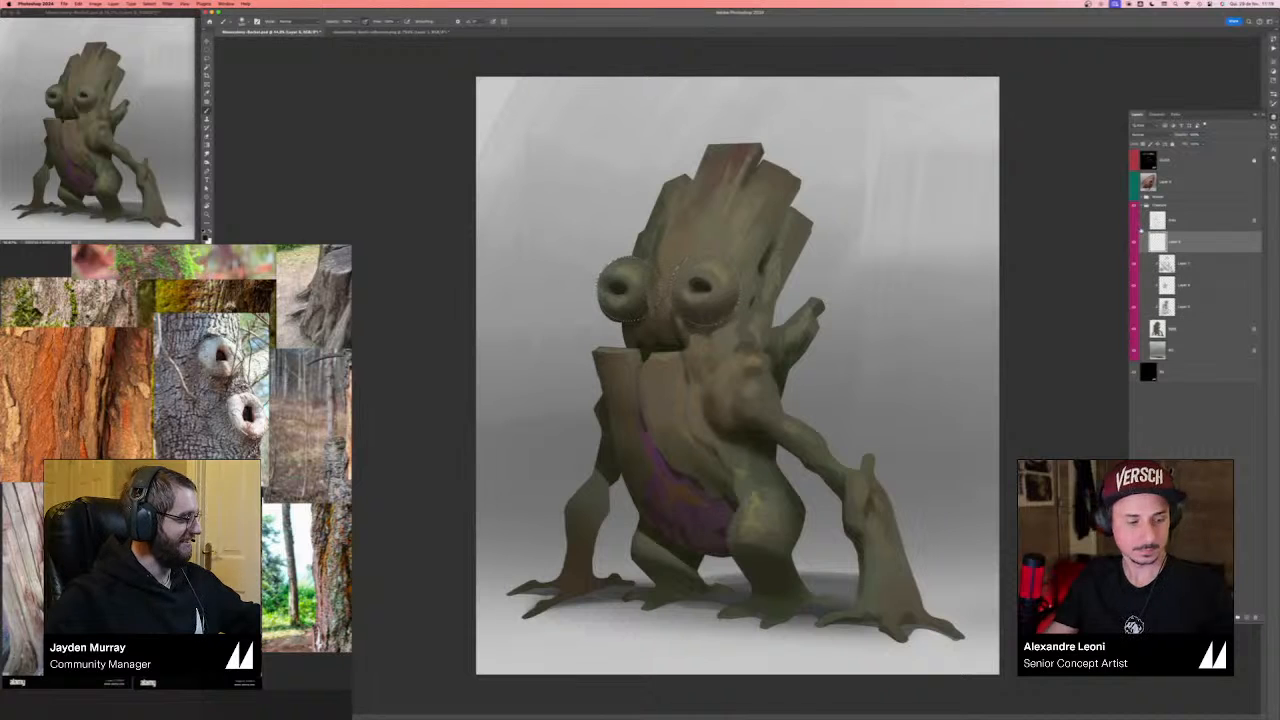
- Paste a copy of both eyes onto their own layer above the paint layers and make that layer active
key("ctrl+v")
key("ctrl+shift+alt+n")
key("ctrl+z")
left_click(1194, 260)
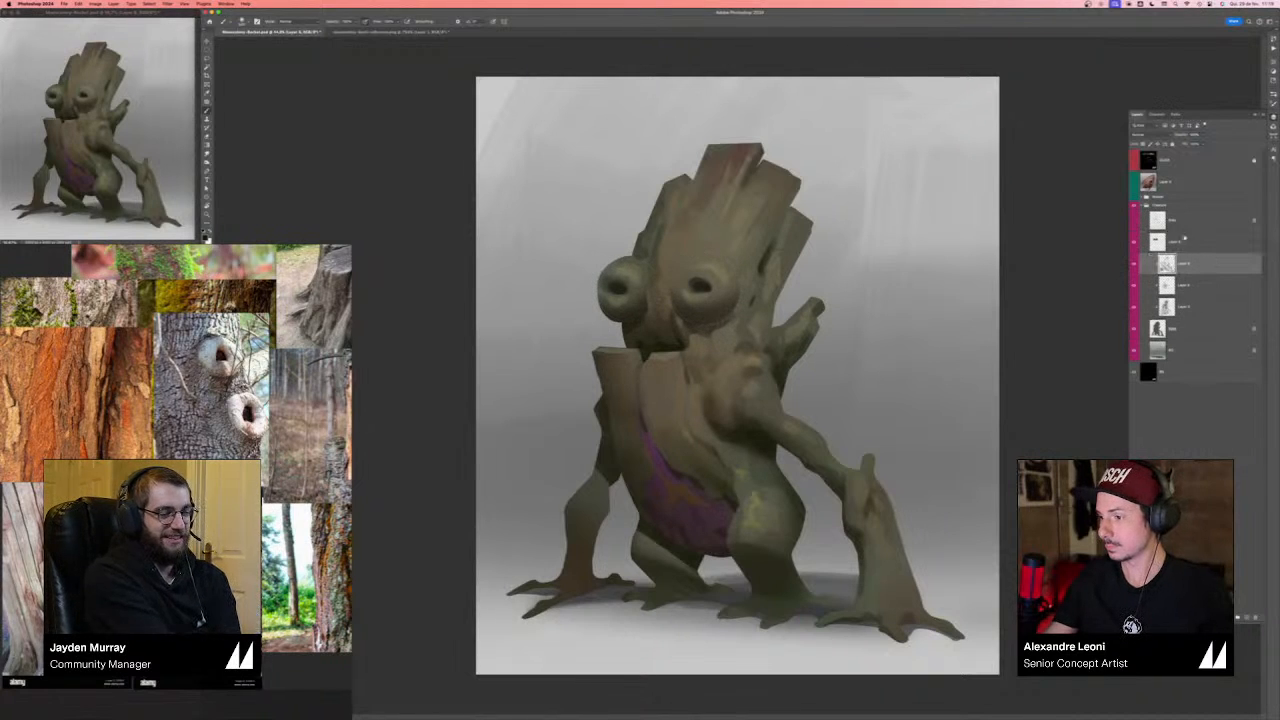
left_click(1178, 242)
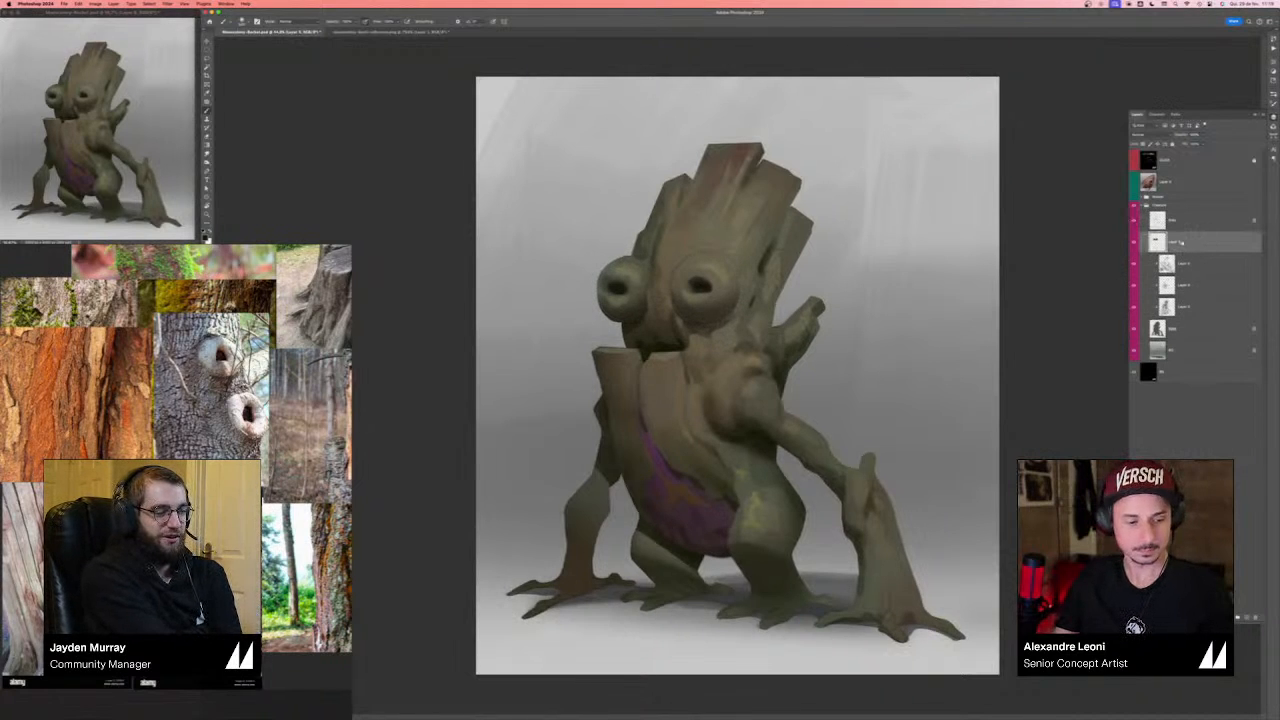
- Desaturate the eye layer to a near-neutral grey with Hue/Saturation
key("super+u")
left_click_drag(987, 444, 968, 444)
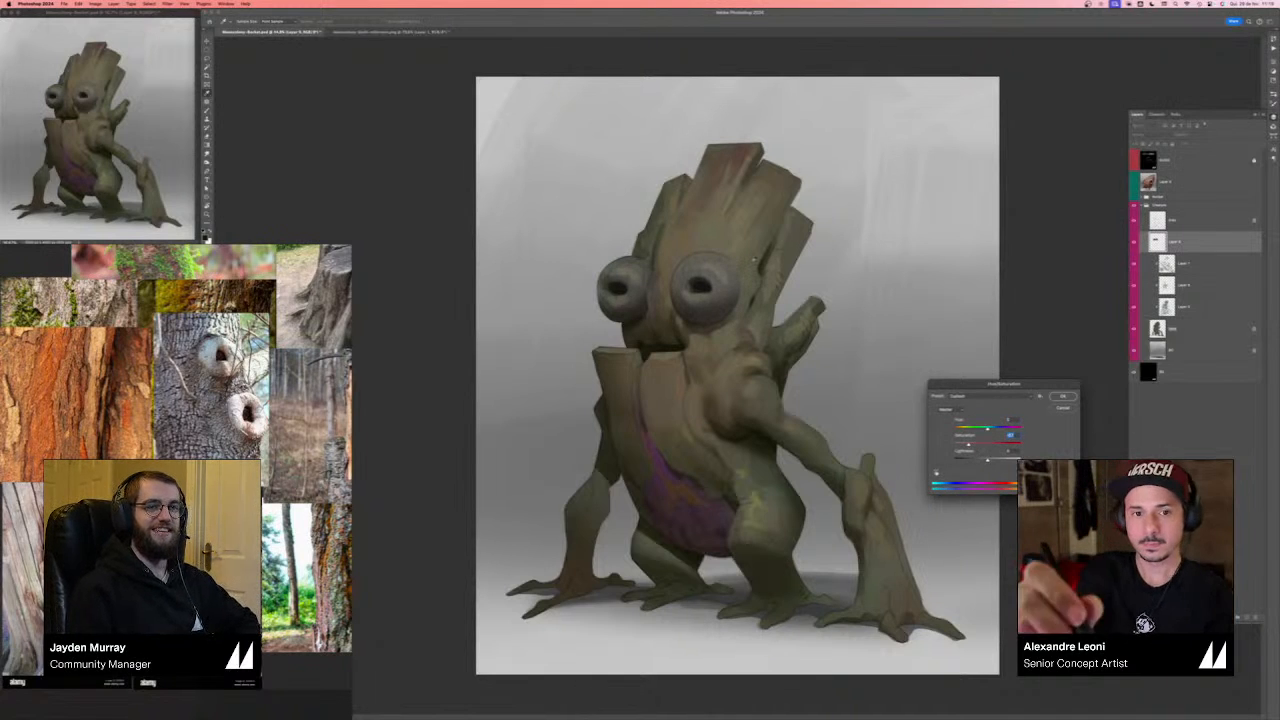
key("Return")
- Brighten the eyes and adjust their contrast with Brightness/Contrast
left_click(95, 4)
mouse_move(120, 22)
left_click(196, 28)
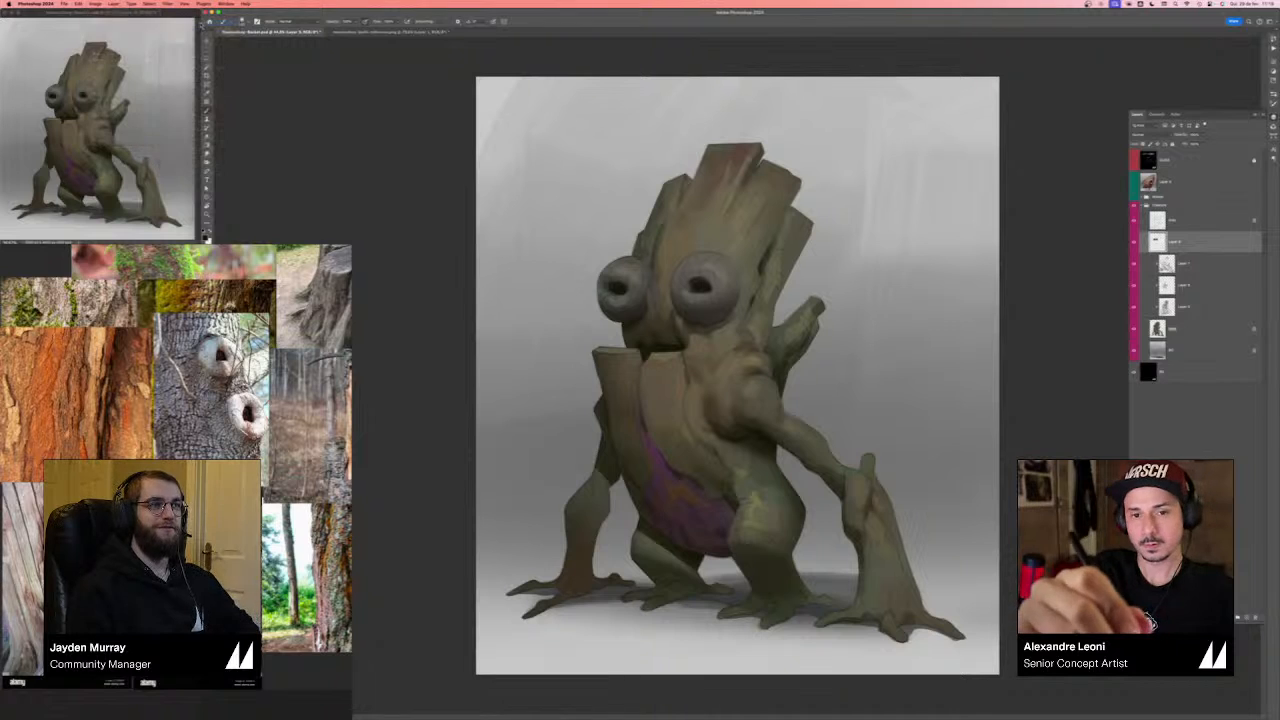
key("Escape")
left_click(95, 4)
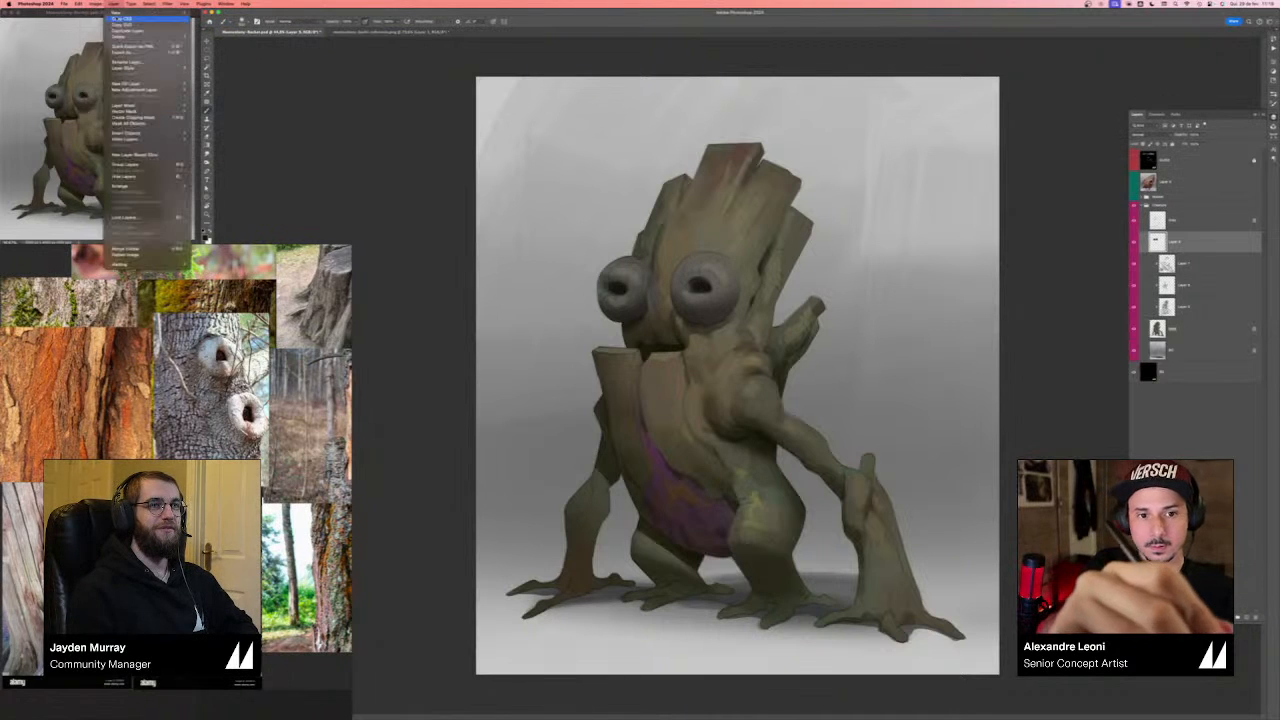
mouse_move(125, 22)
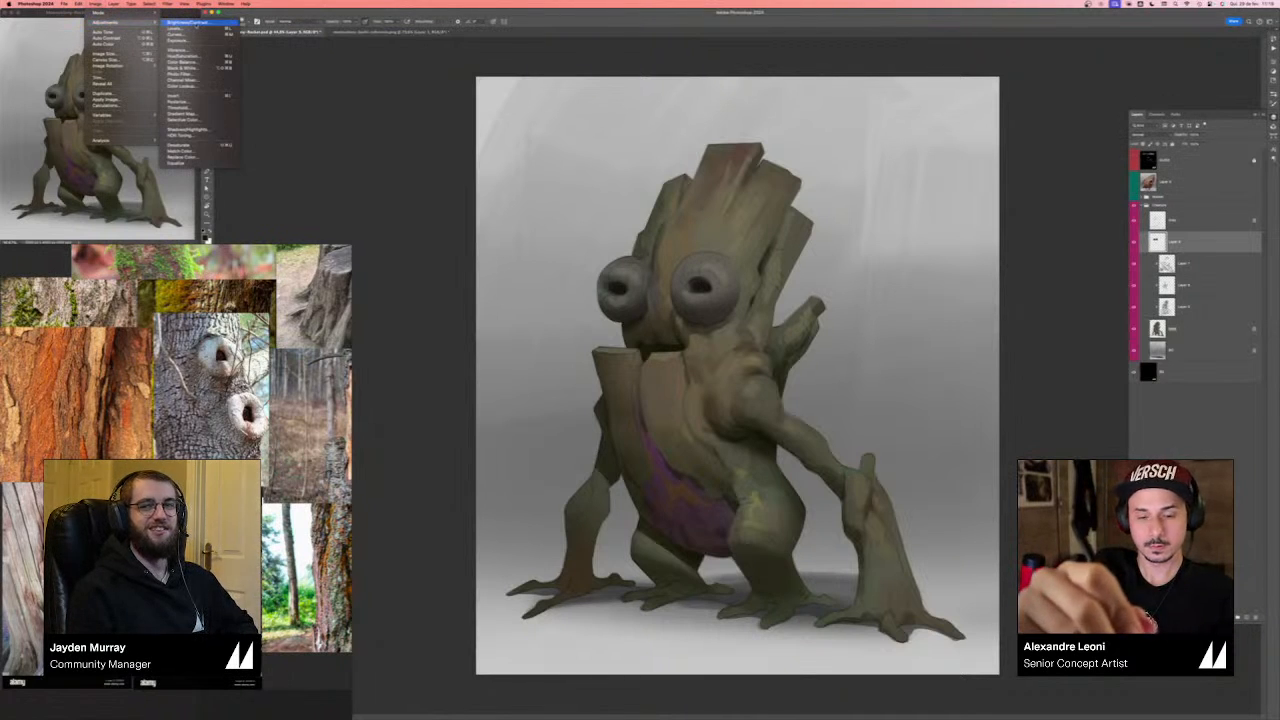
left_click(185, 21)
left_click_drag(932, 292, 932, 322)
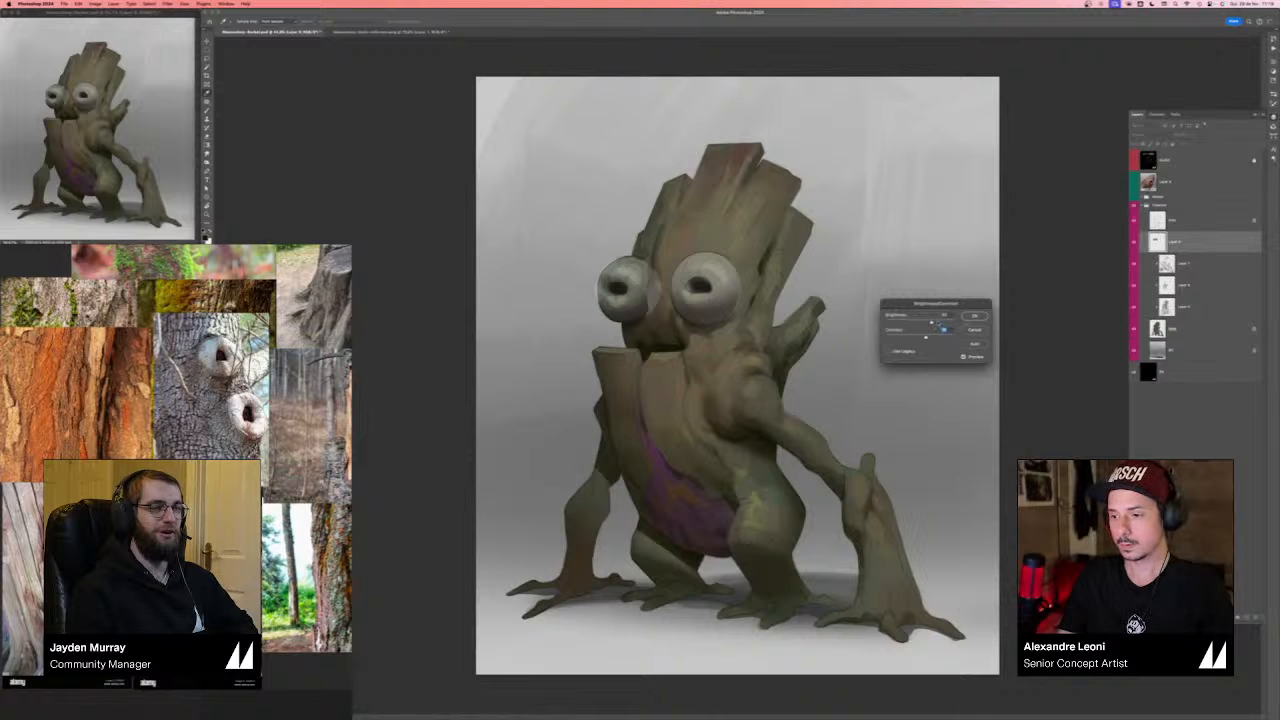
left_click(974, 316)
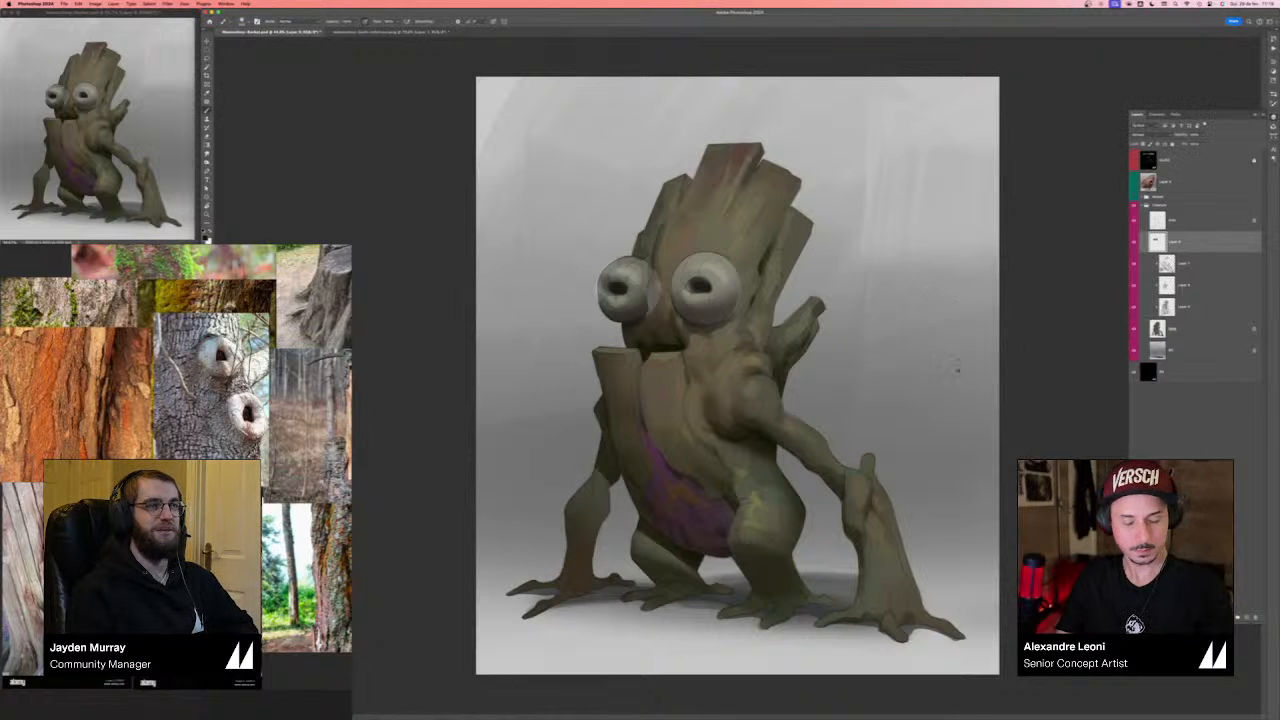
- Colorize the eyes a pale pinkish beige with Hue/Saturation and clip their layer to the creature
key("super+u")
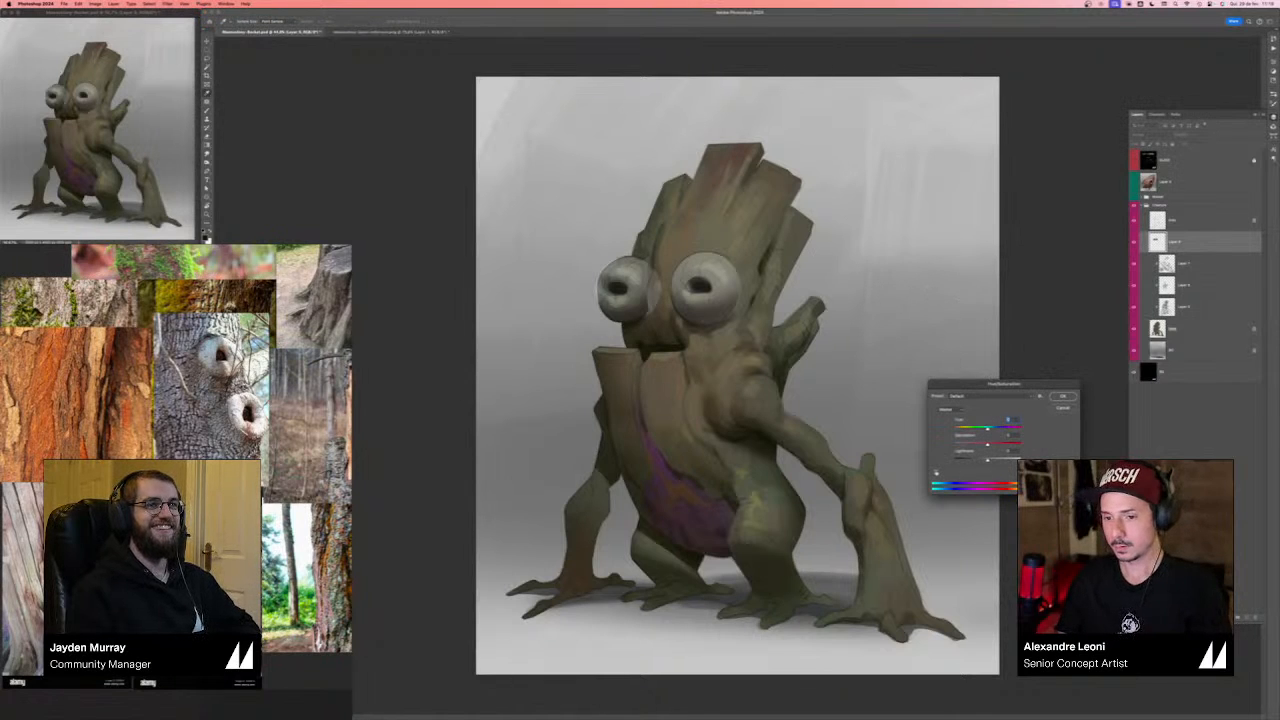
left_click(1050, 470)
left_click_drag(965, 430, 959, 430)
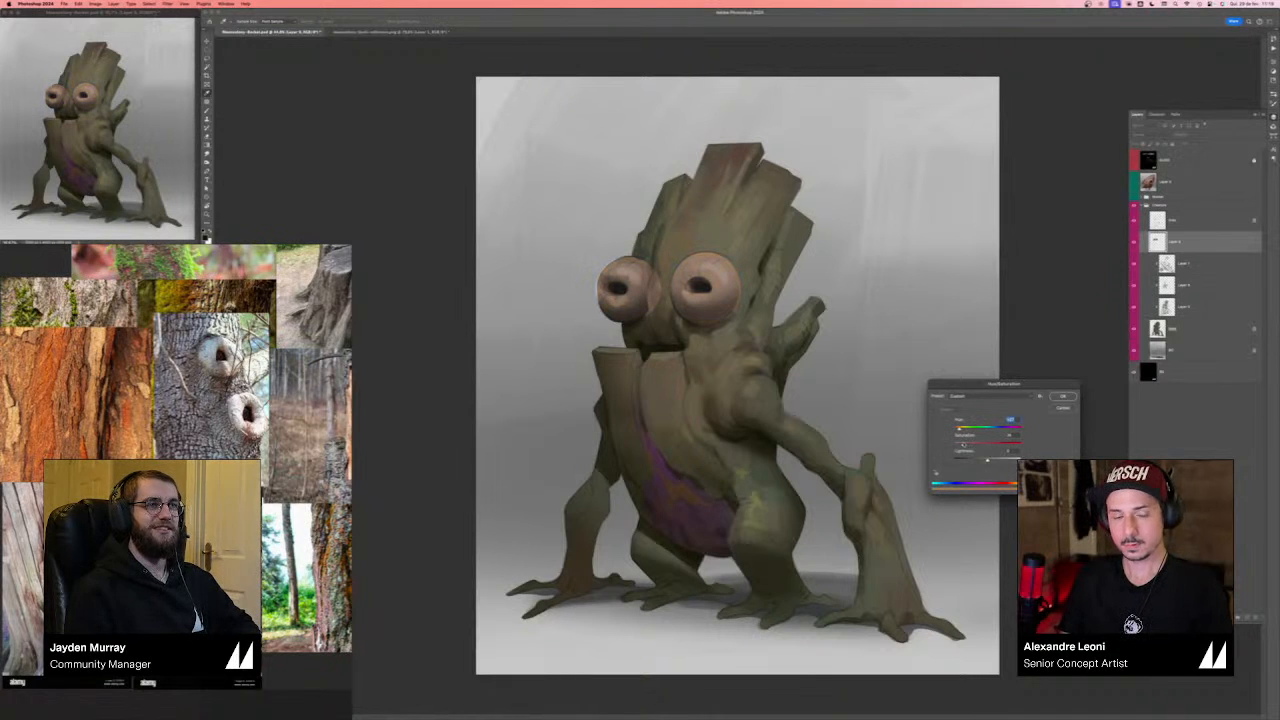
key("Return")
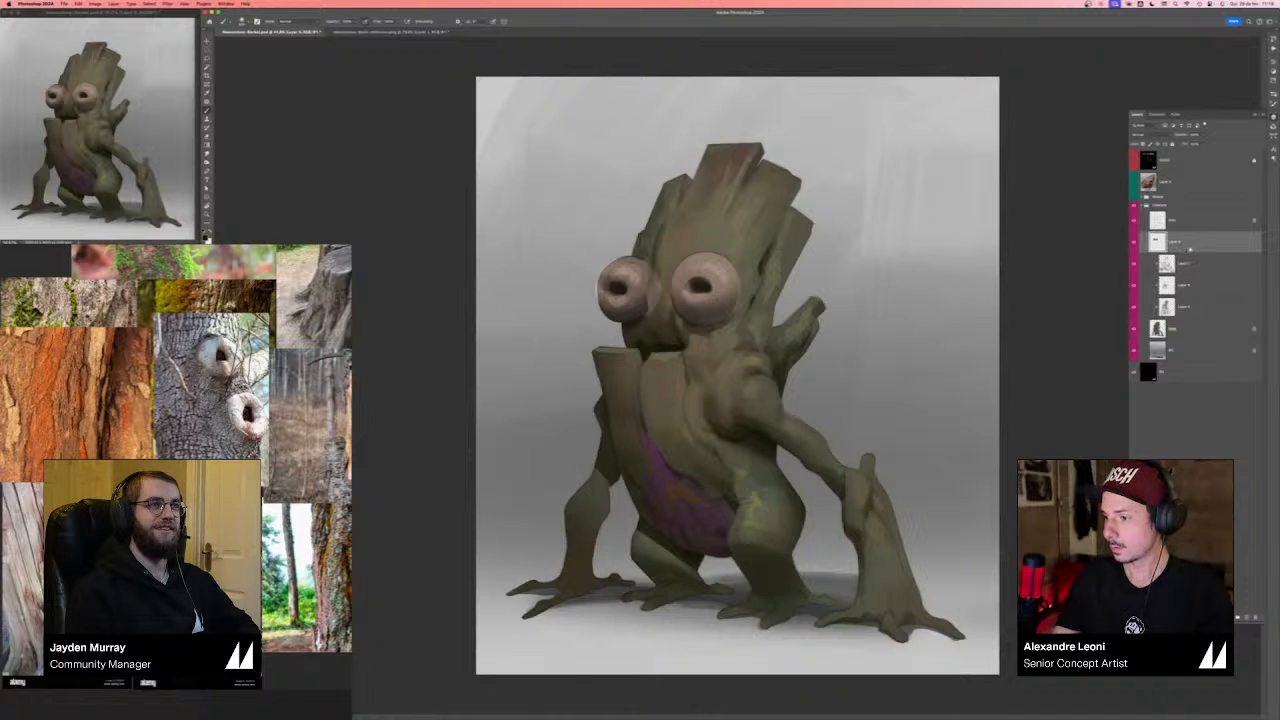
left_click(1188, 251, "alt")
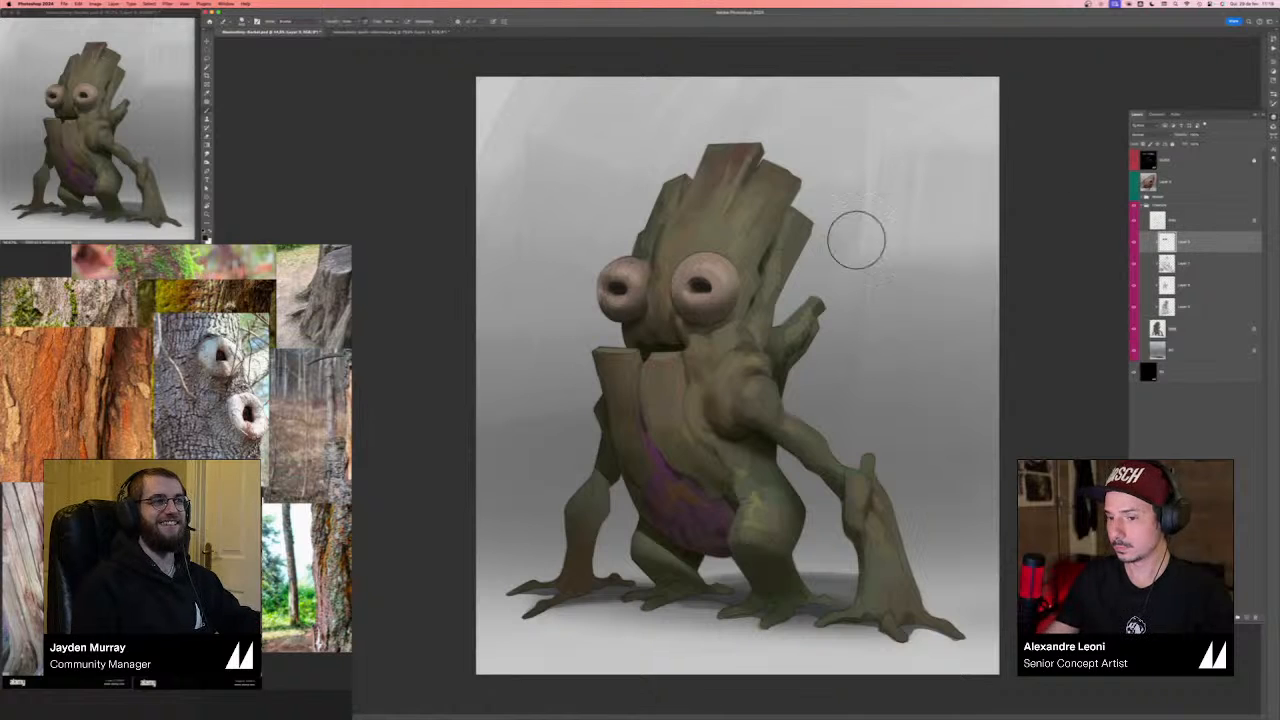
- Sample the pale eye colour and shift it to a muted yellow for the foreground colour
left_click(206, 233)
left_click(705, 268)
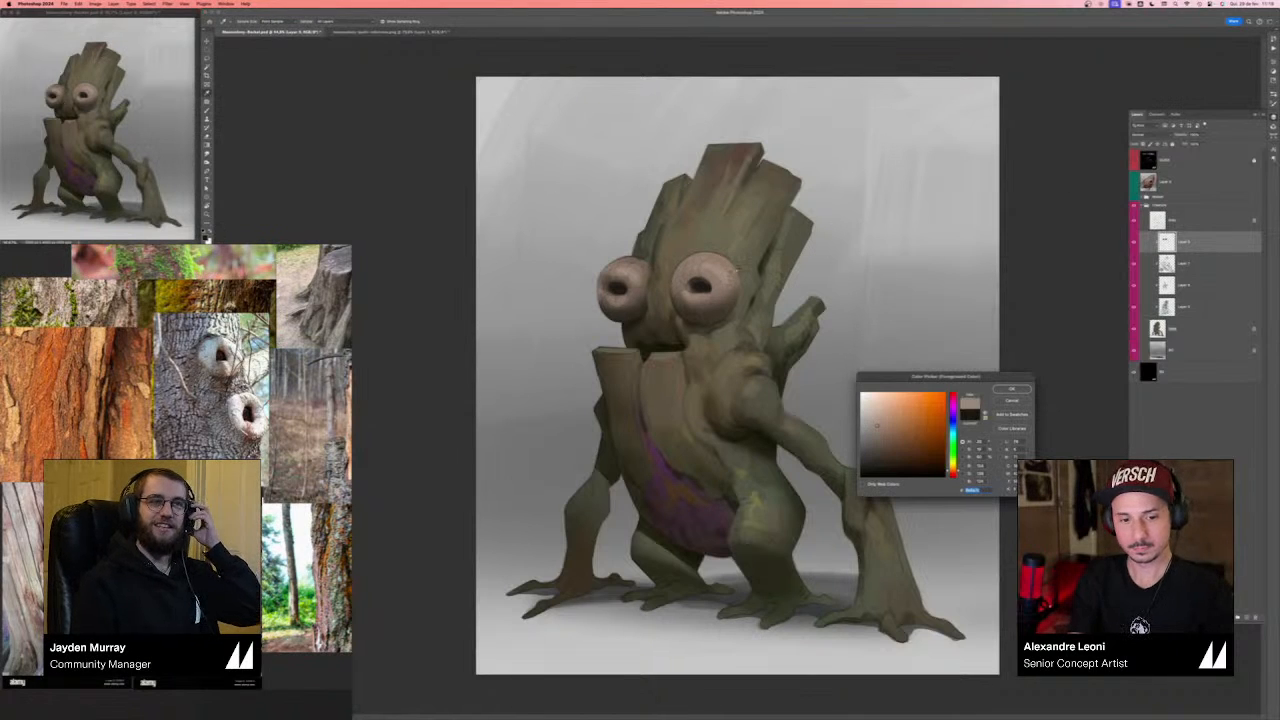
left_click(952, 464)
left_click(887, 424)
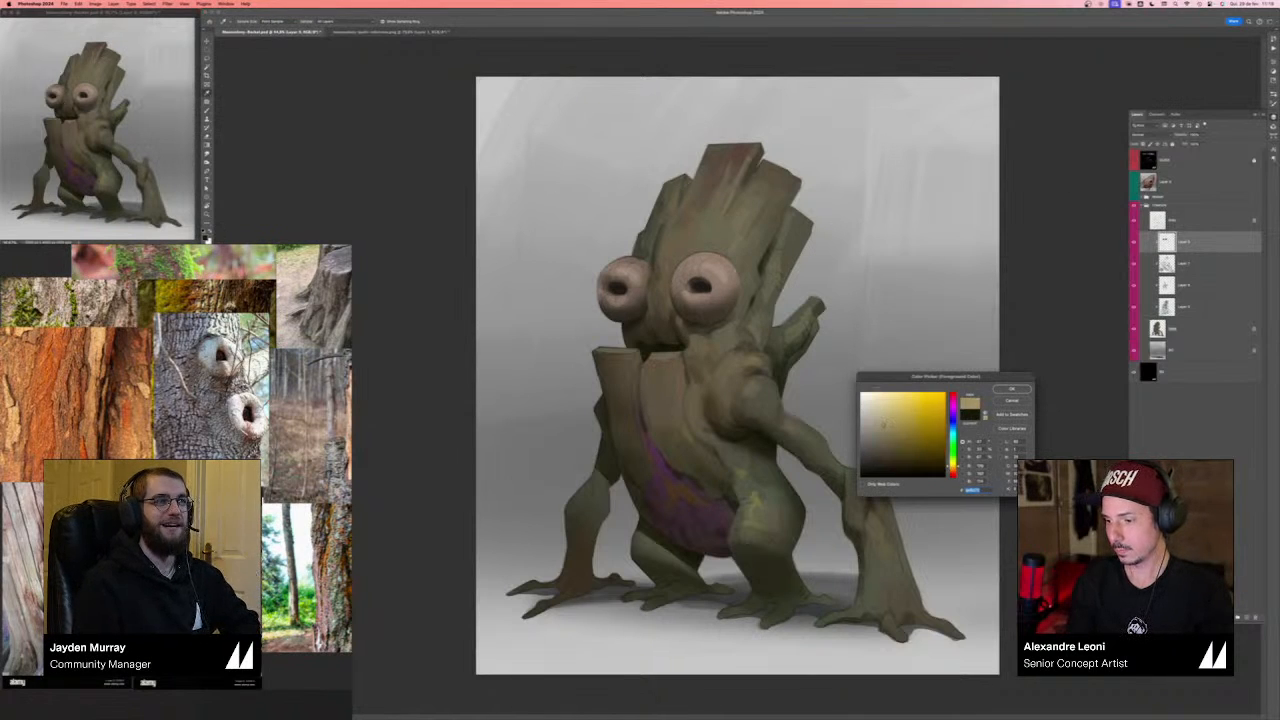
key("Return")
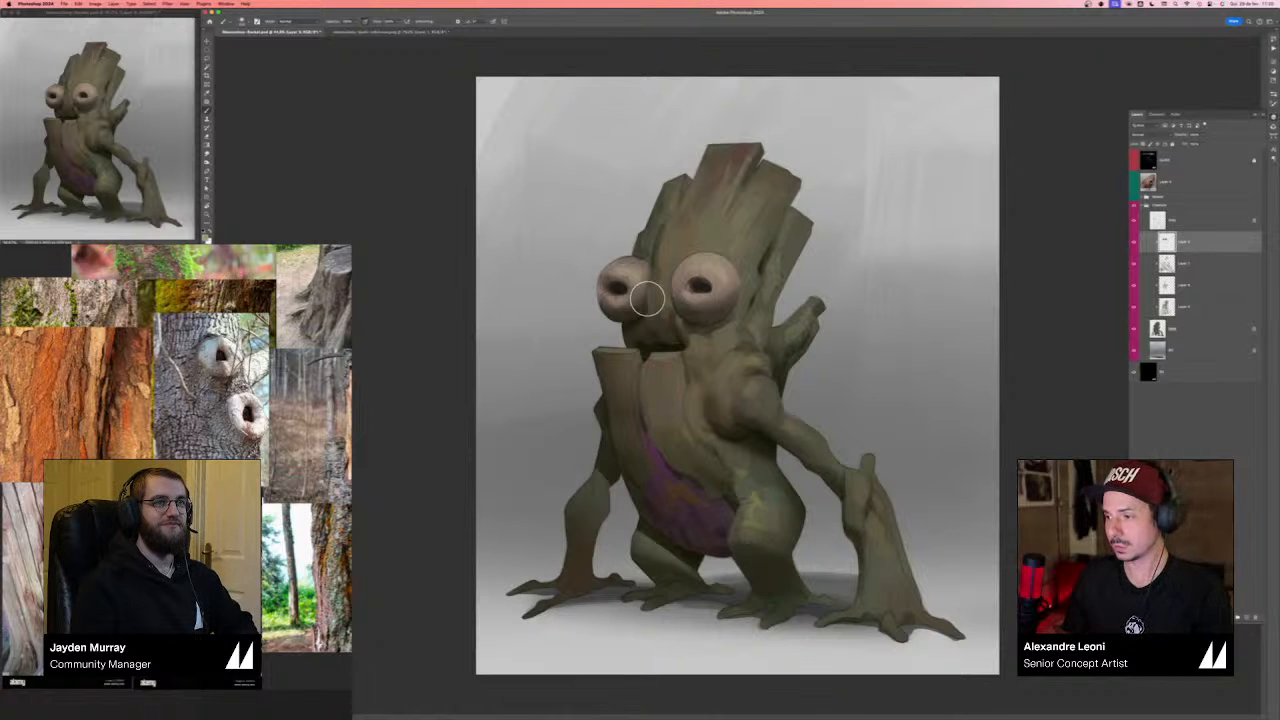
- Compare the creature with and without the pale eye layer at several zoom levels
left_click(1134, 242)
left_click(1134, 242)
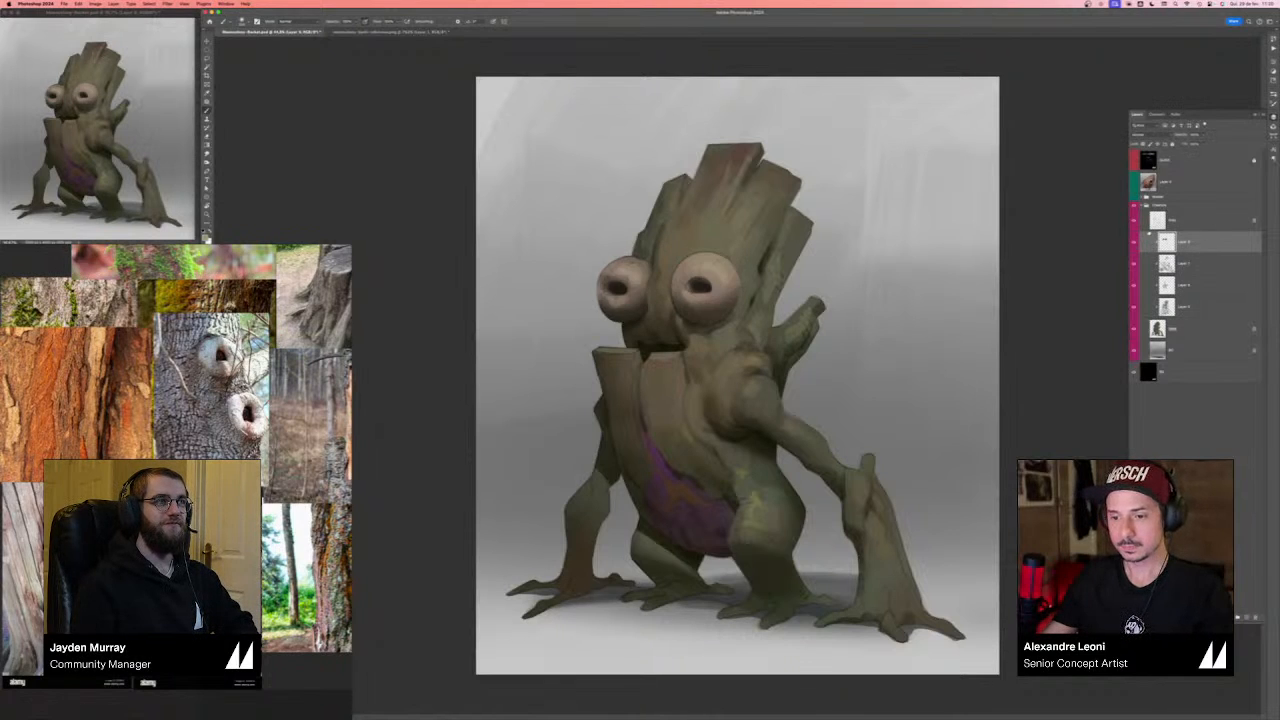
key("super+minus")
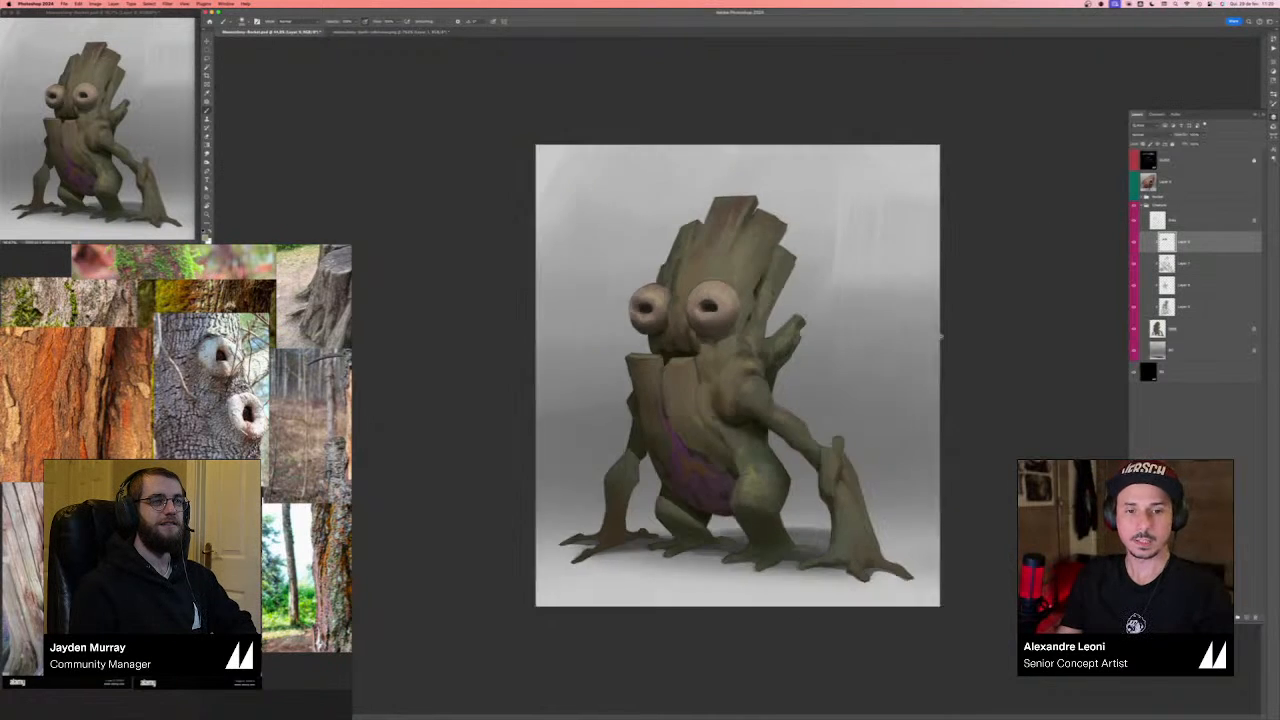
key("super+minus")
key("super+minus")
left_click(1134, 243)
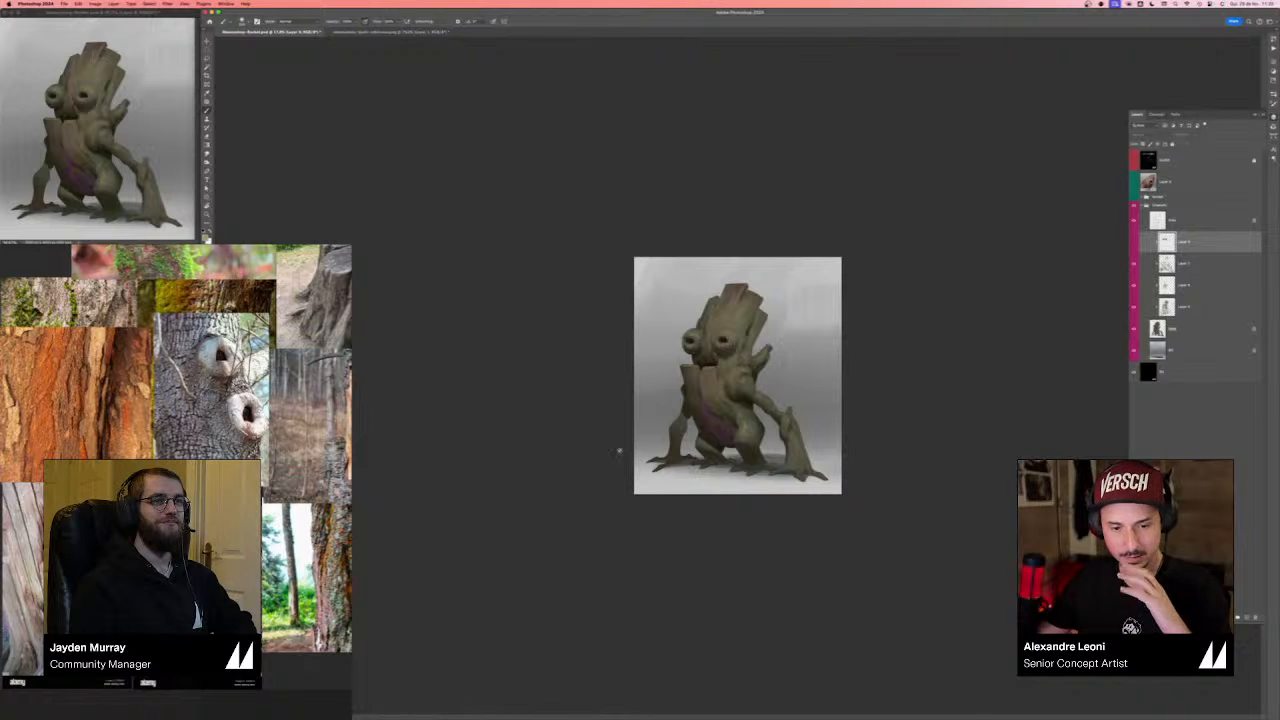
key("super+0")
key("super+minus")
key("super+minus")
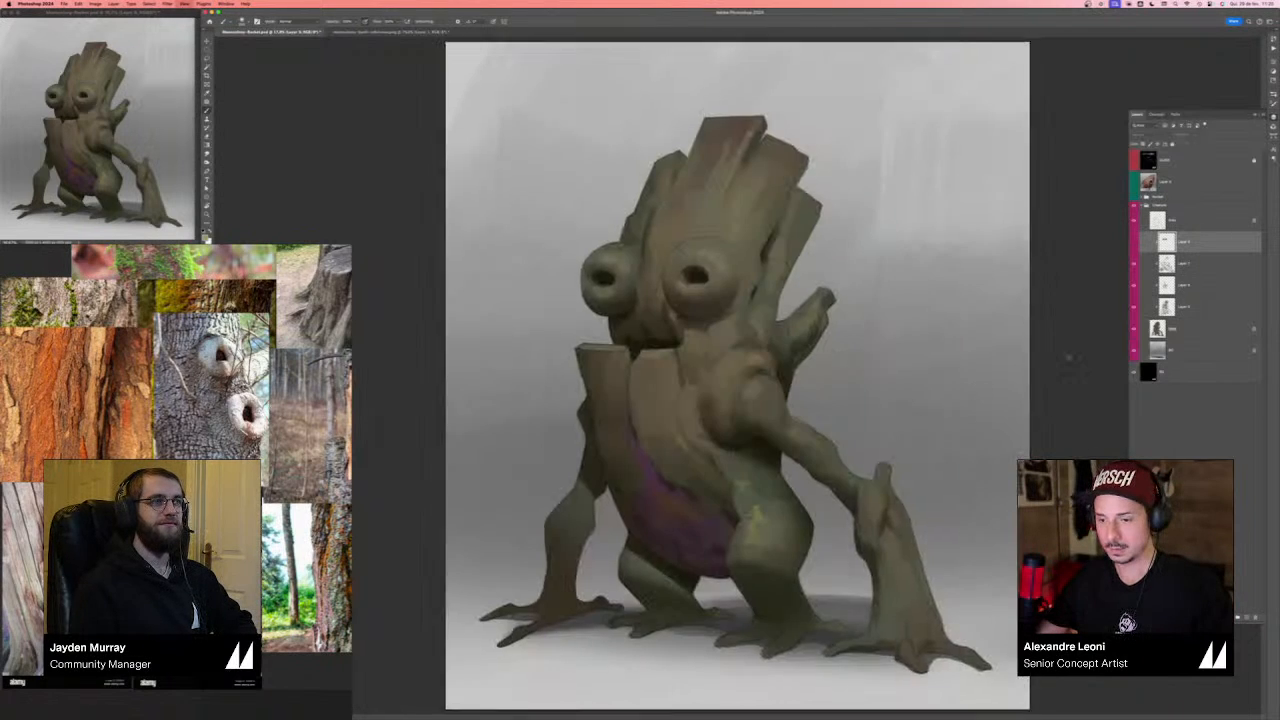
left_click(1134, 242)
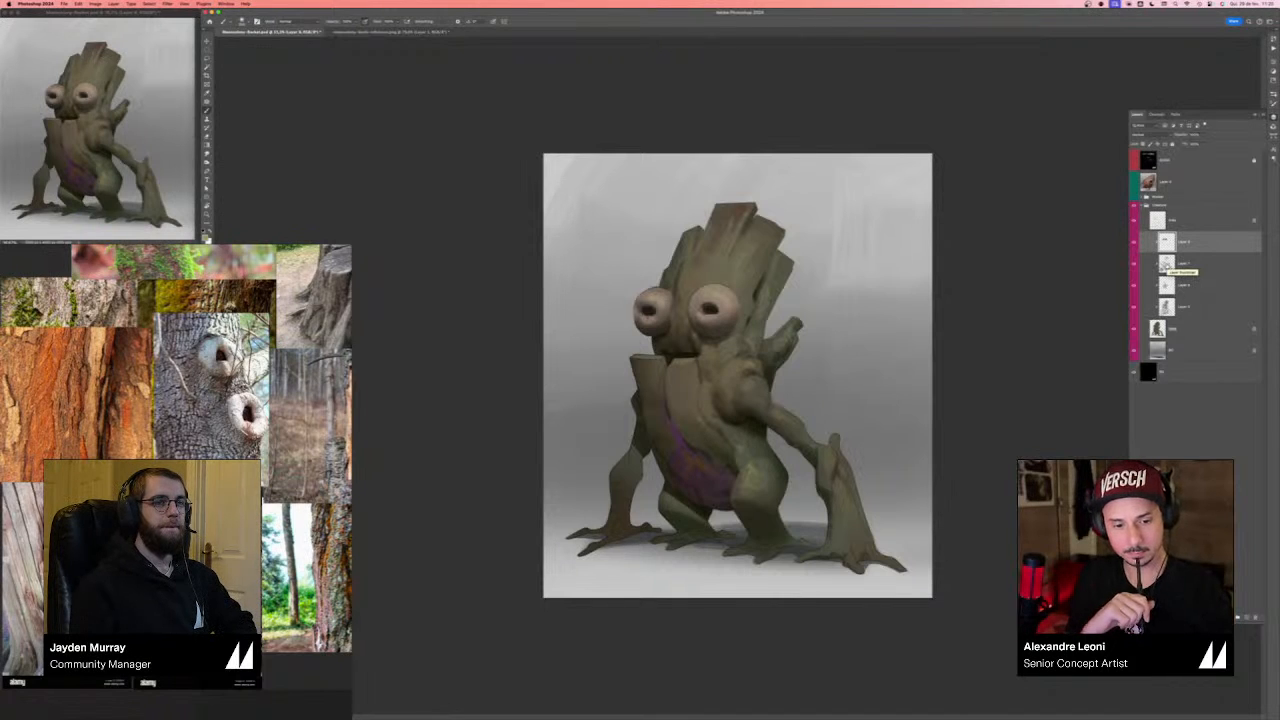
key("super+plus")
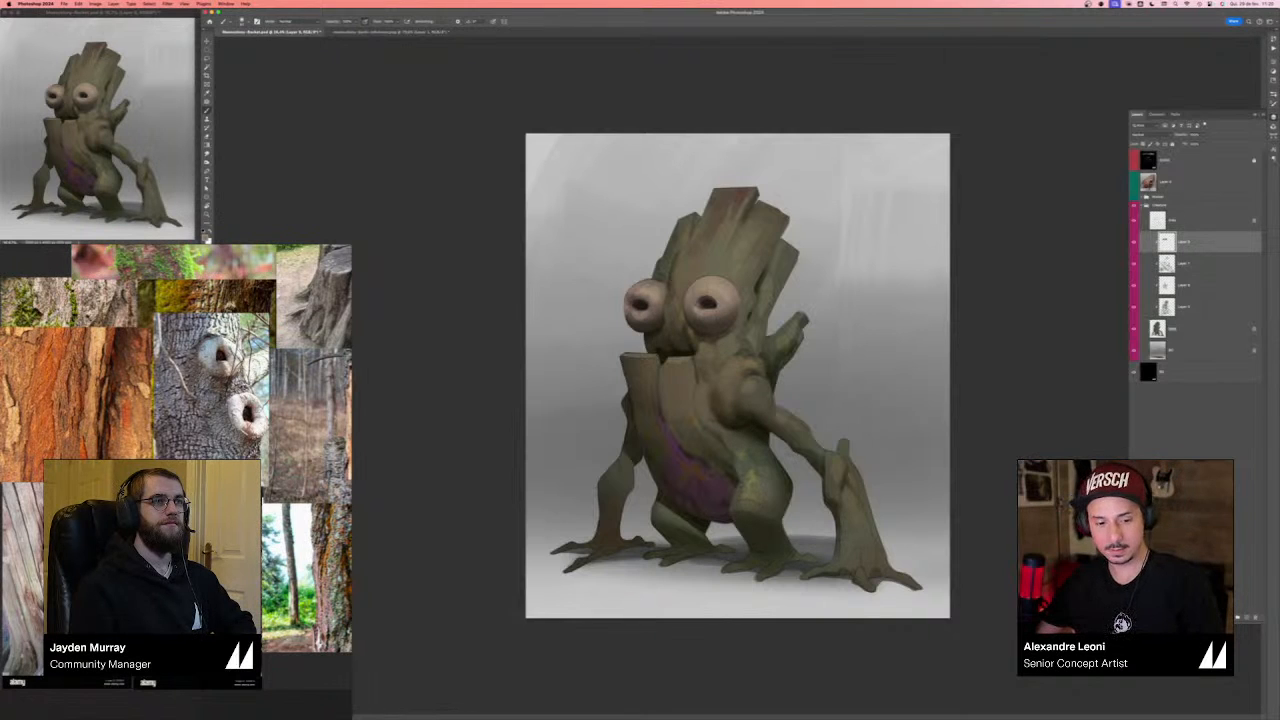
- Switch to the PureRef board, examine the bark and pale tree-knot photos for colour ideas, and return to Photoshop
left_click(248, 607)
scroll(248, 607, "up", 4)
scroll(176, 481, "up", 5)
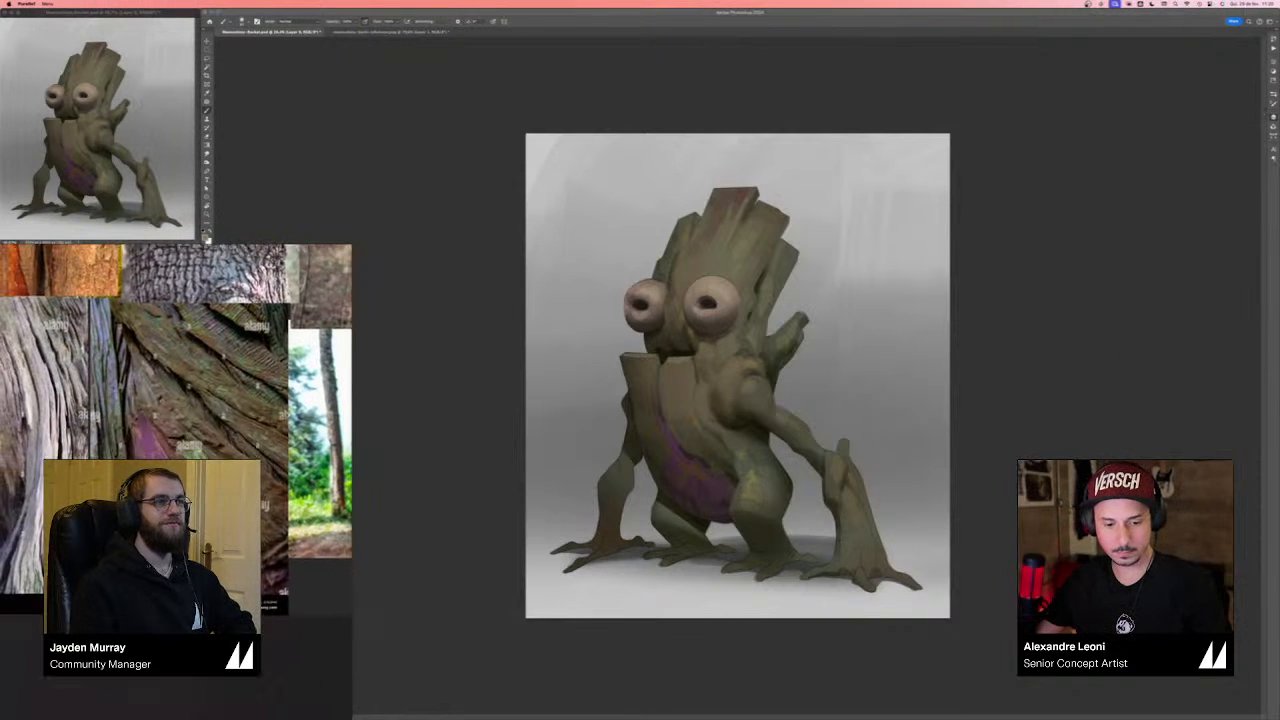
left_click_drag(264, 373, 196, 518)
scroll(230, 440, "down", 5)
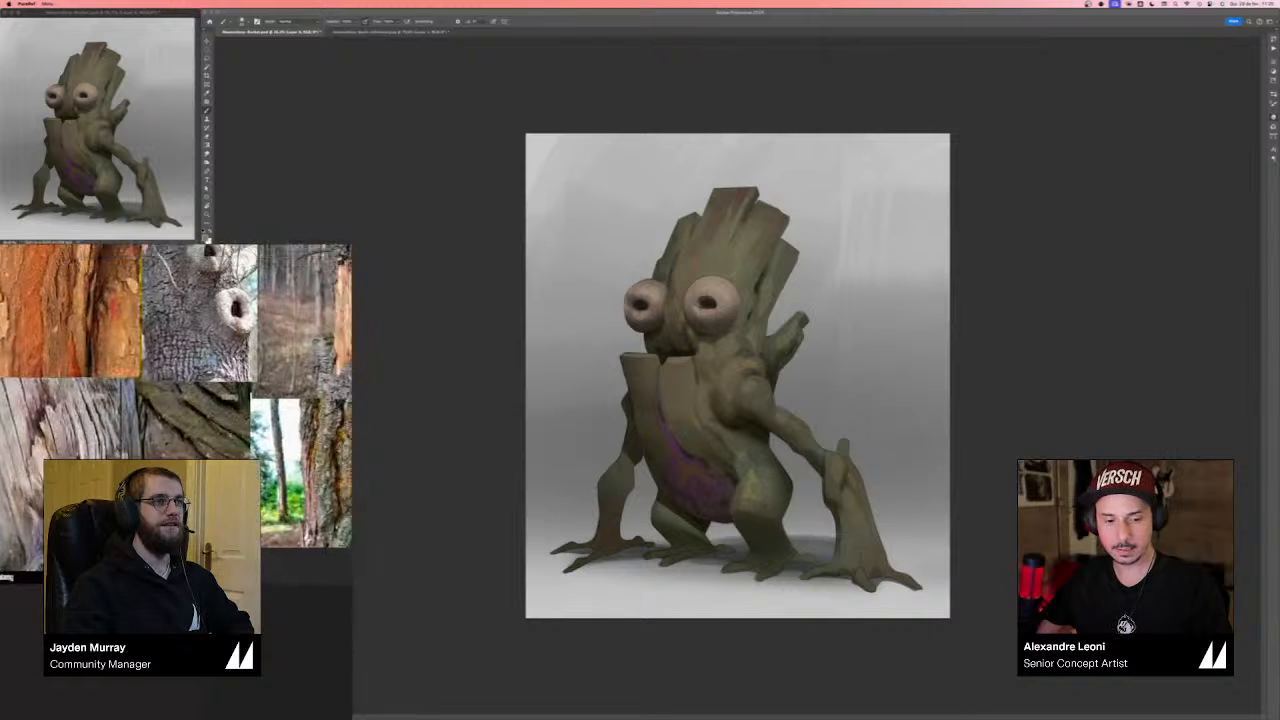
left_click_drag(230, 400, 185, 485)
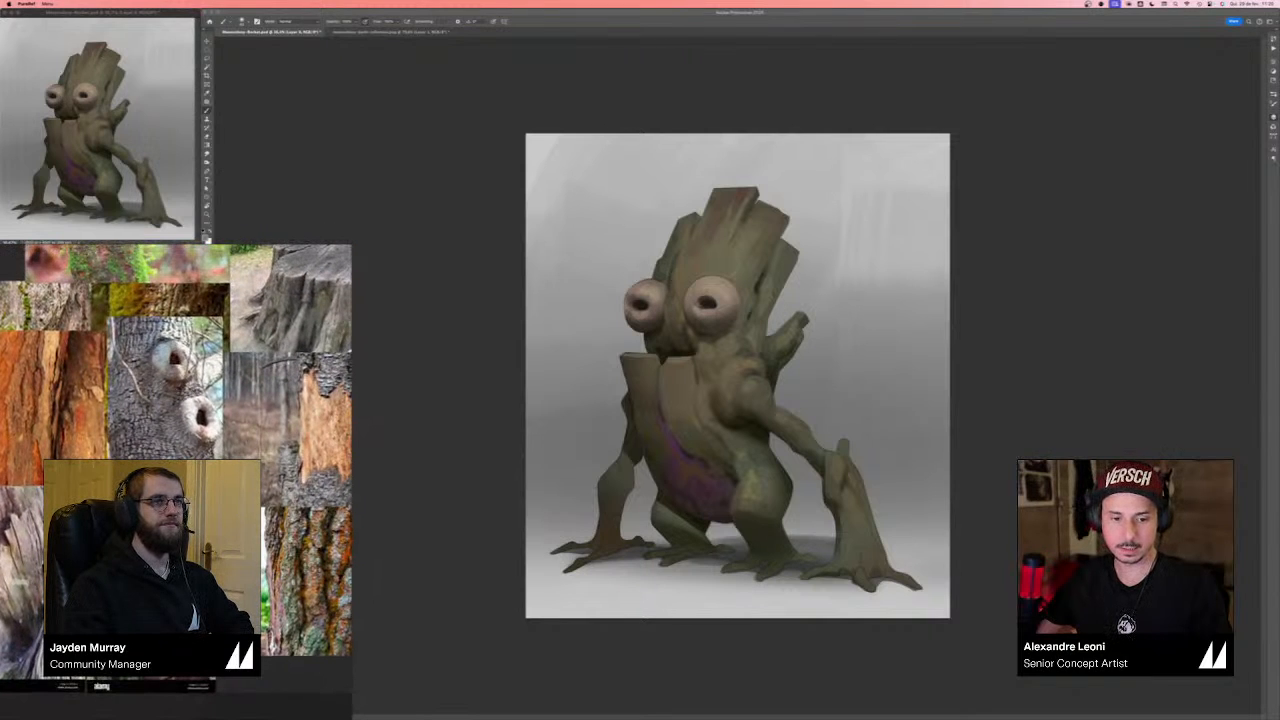
scroll(197, 372, "up", 2)
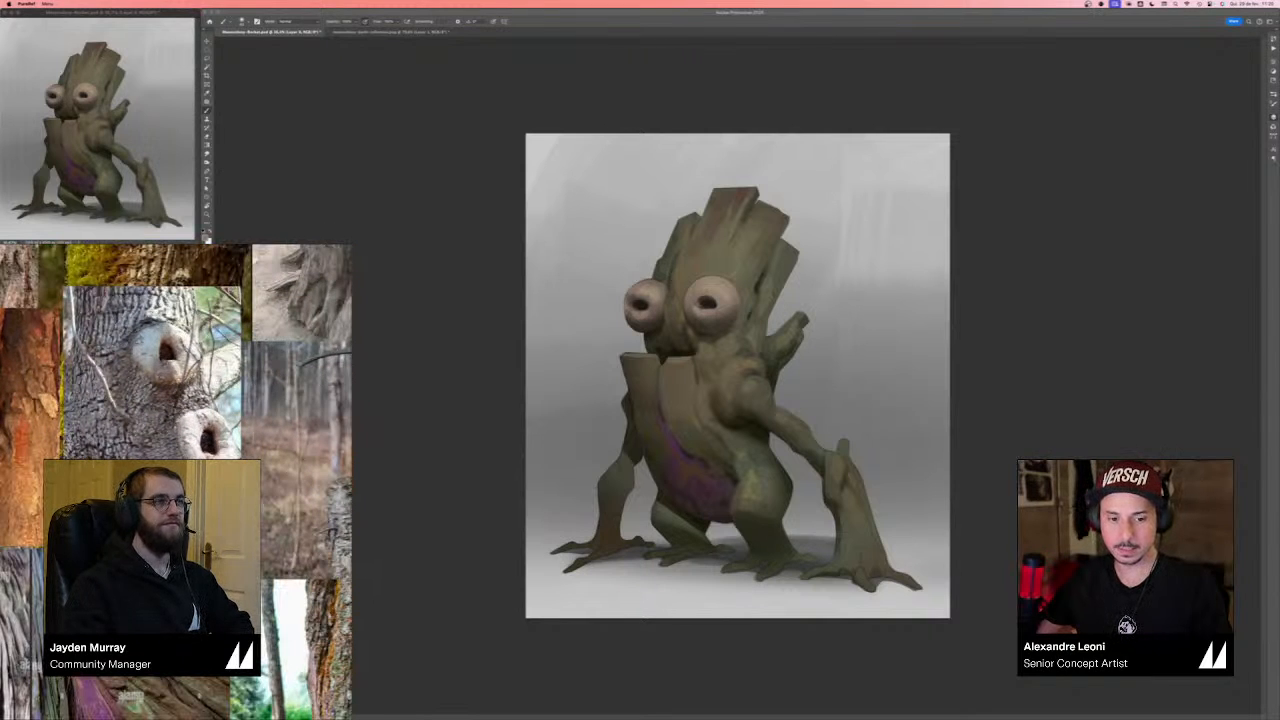
scroll(200, 420, "down", 3)
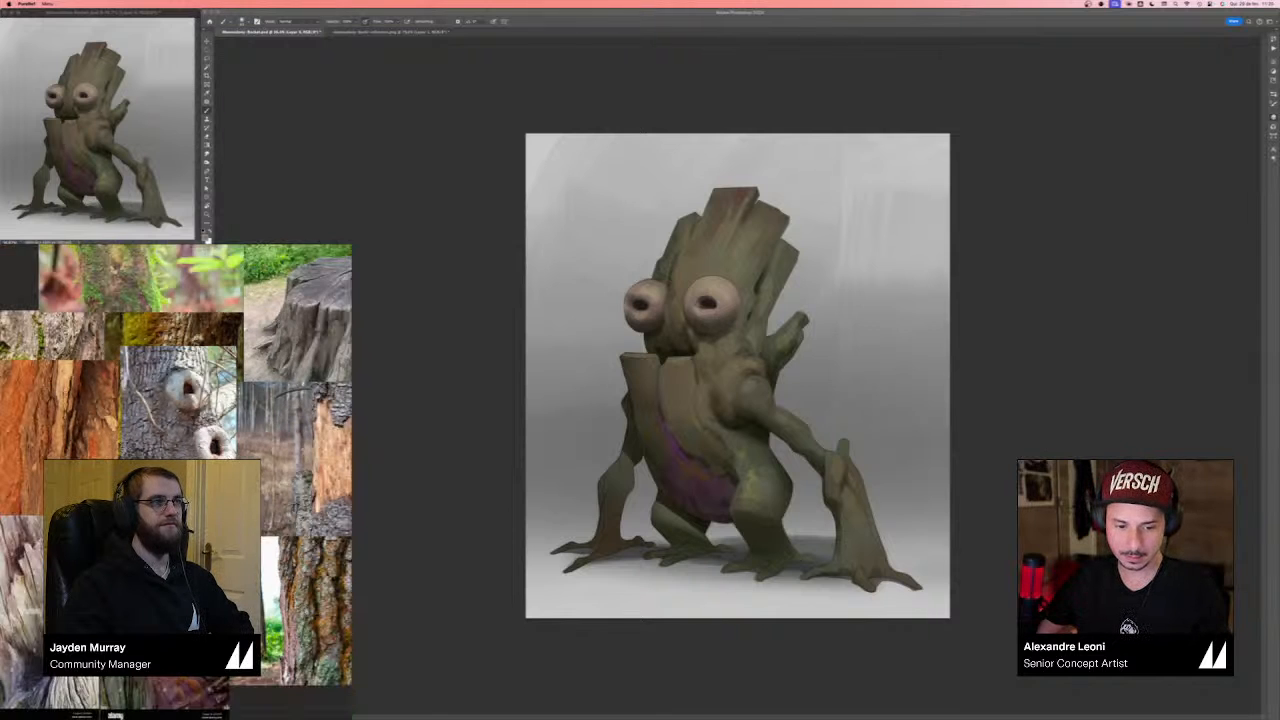
left_click_drag(215, 455, 197, 421)
left_click(996, 328)
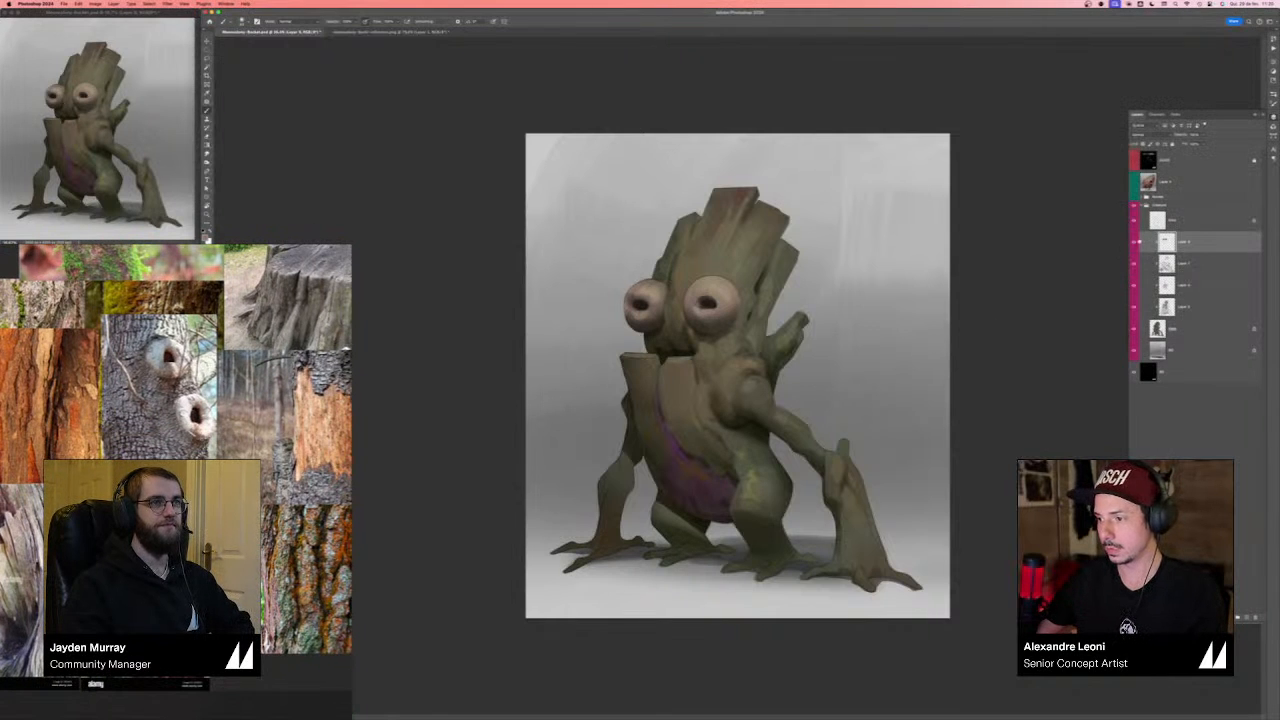
- Colorize the pale eye layer a muted purple with Hue/Saturation and check it against the creature
left_click(1136, 242)
left_click(1136, 242)
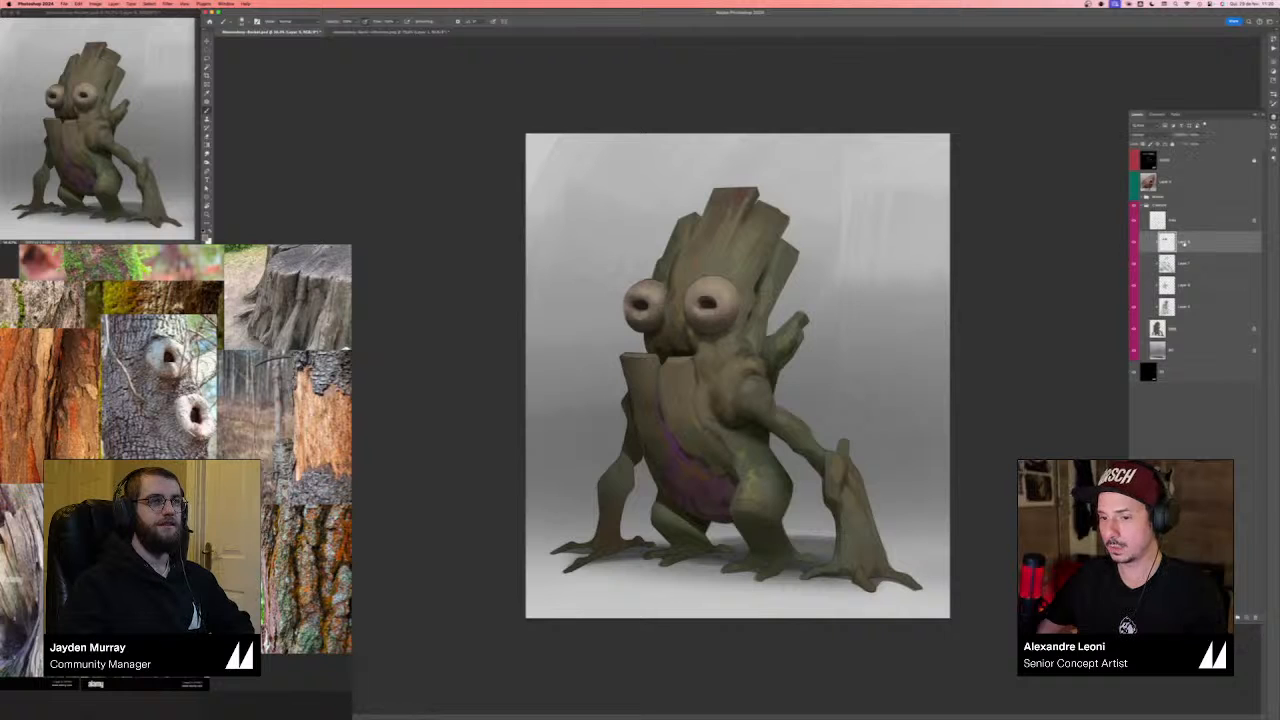
key("ctrl+u")
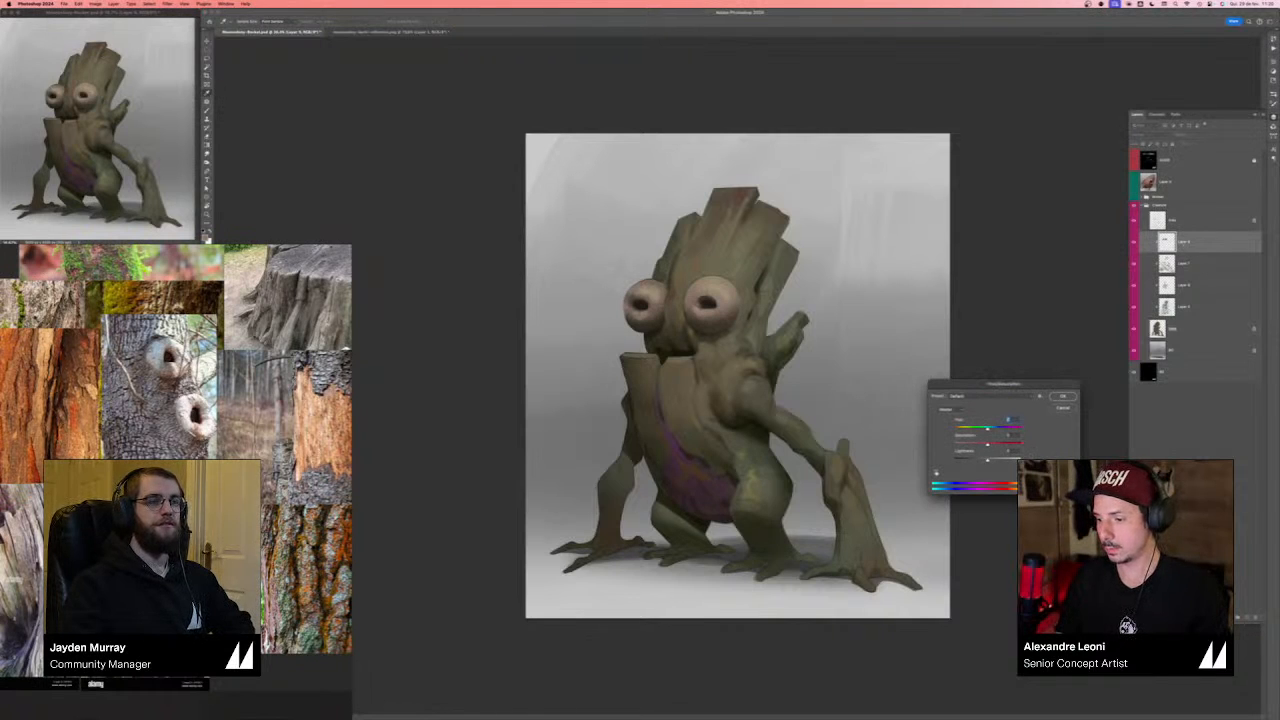
left_click(1038, 473)
left_click_drag(960, 429, 982, 460)
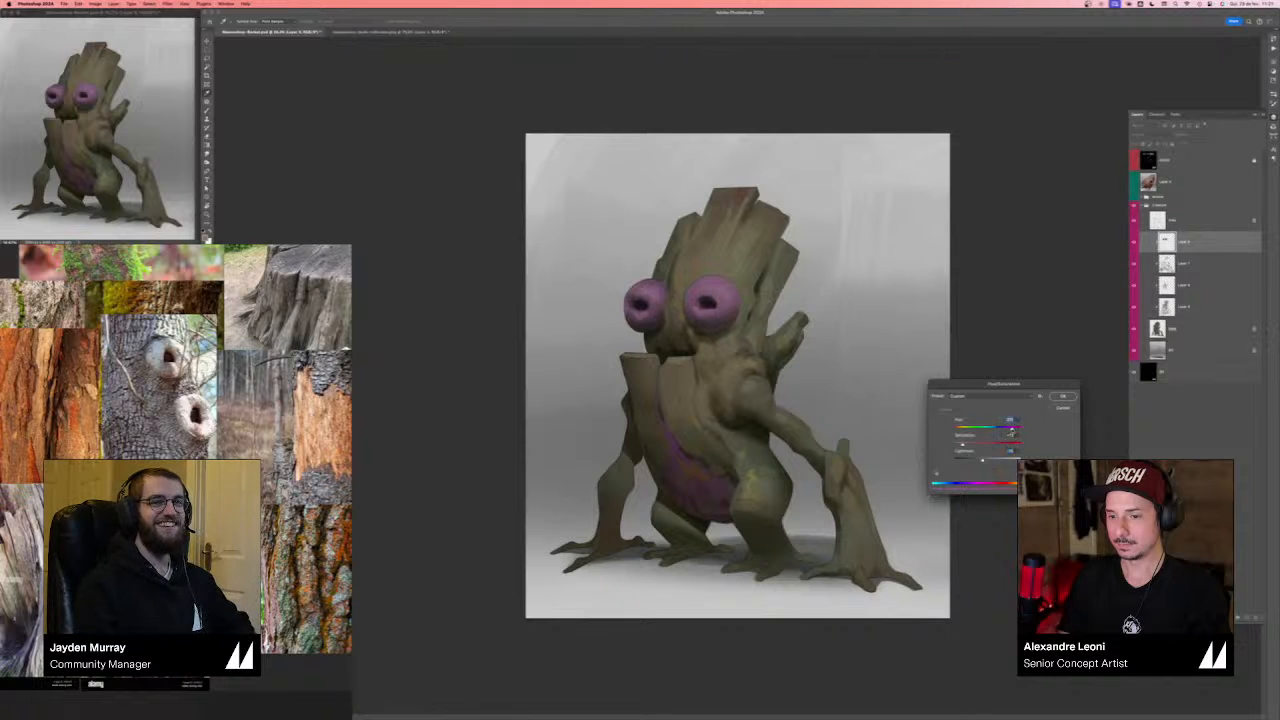
key("Return")
left_click(1133, 243)
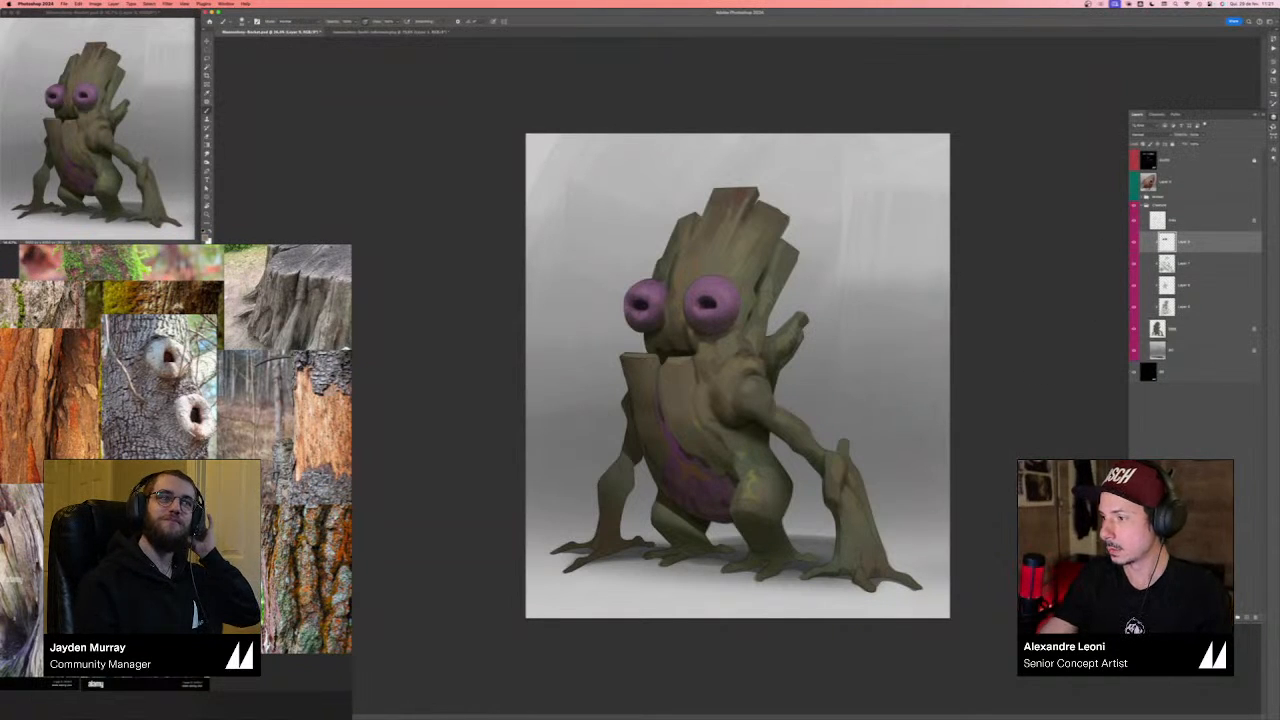
- Mask parts of the purple eye layer for softer colour variation, and merge it with the colour layer directly below
left_click(1219, 617)
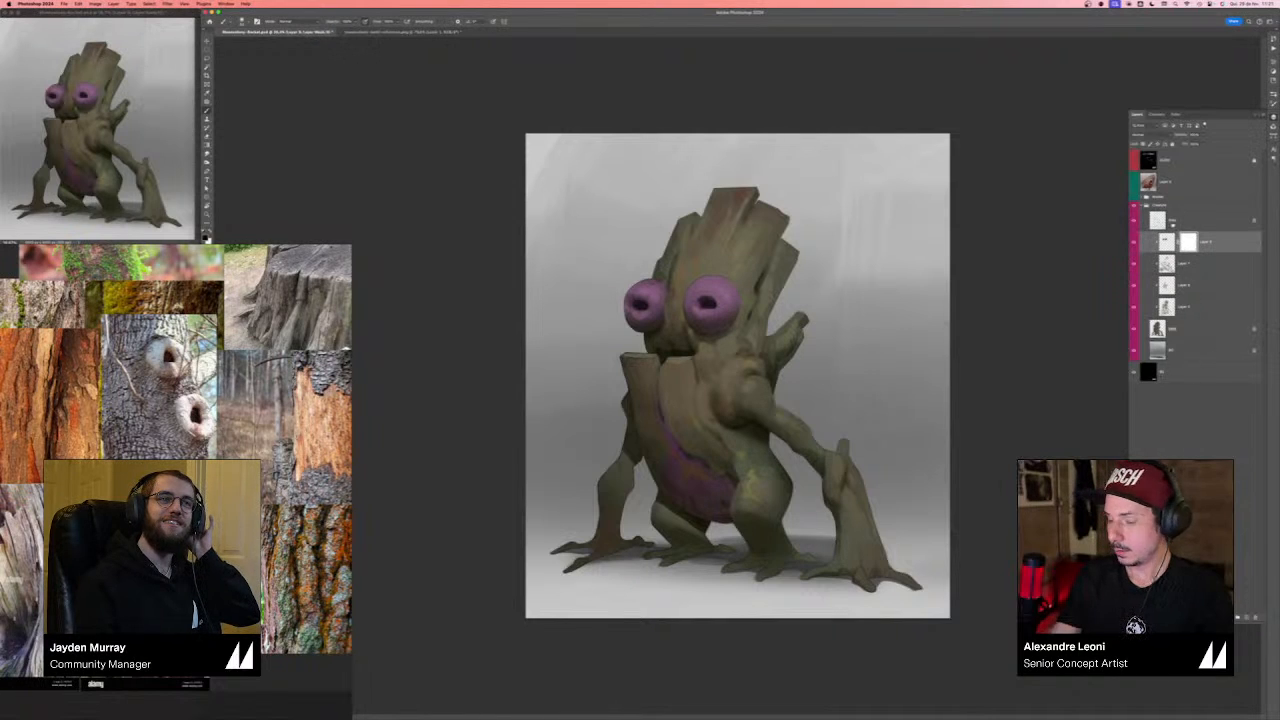
left_click(1273, 98)
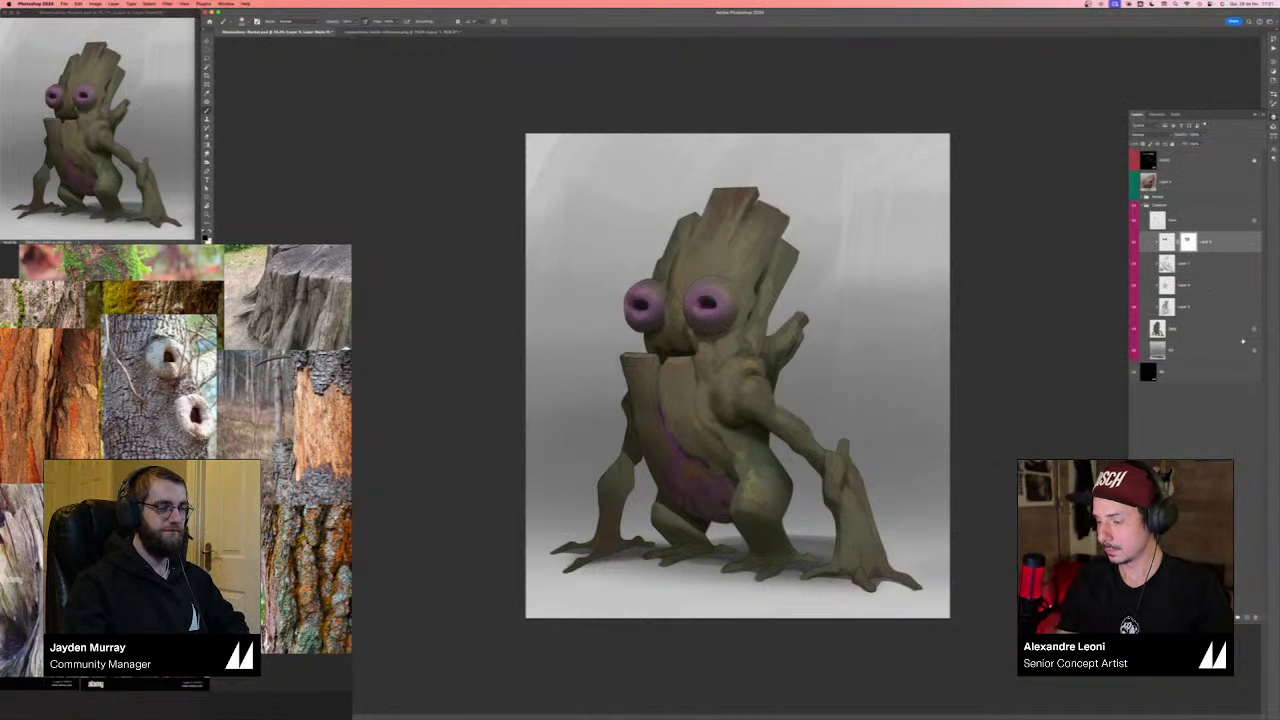
left_click(1191, 311)
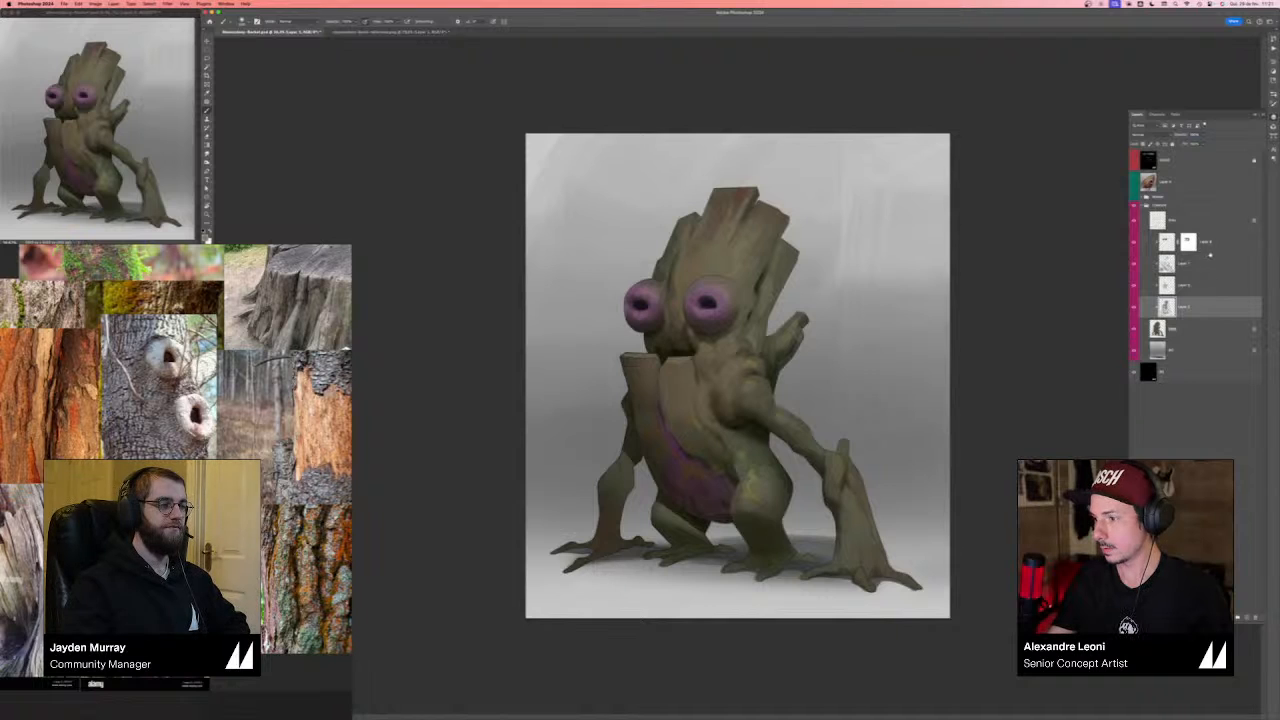
left_click(1207, 281)
left_click(1209, 260)
left_click(1211, 250)
left_click(1209, 265)
left_click(1213, 250, "shift")
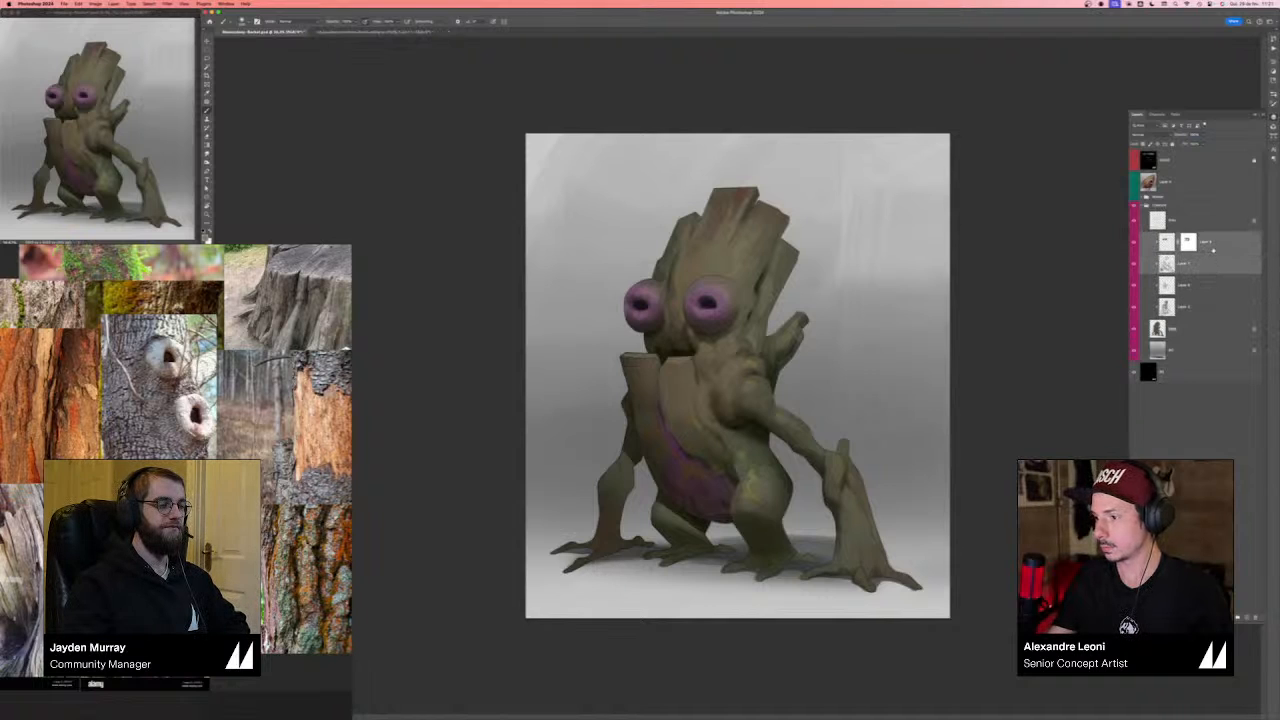
key("ctrl+e")
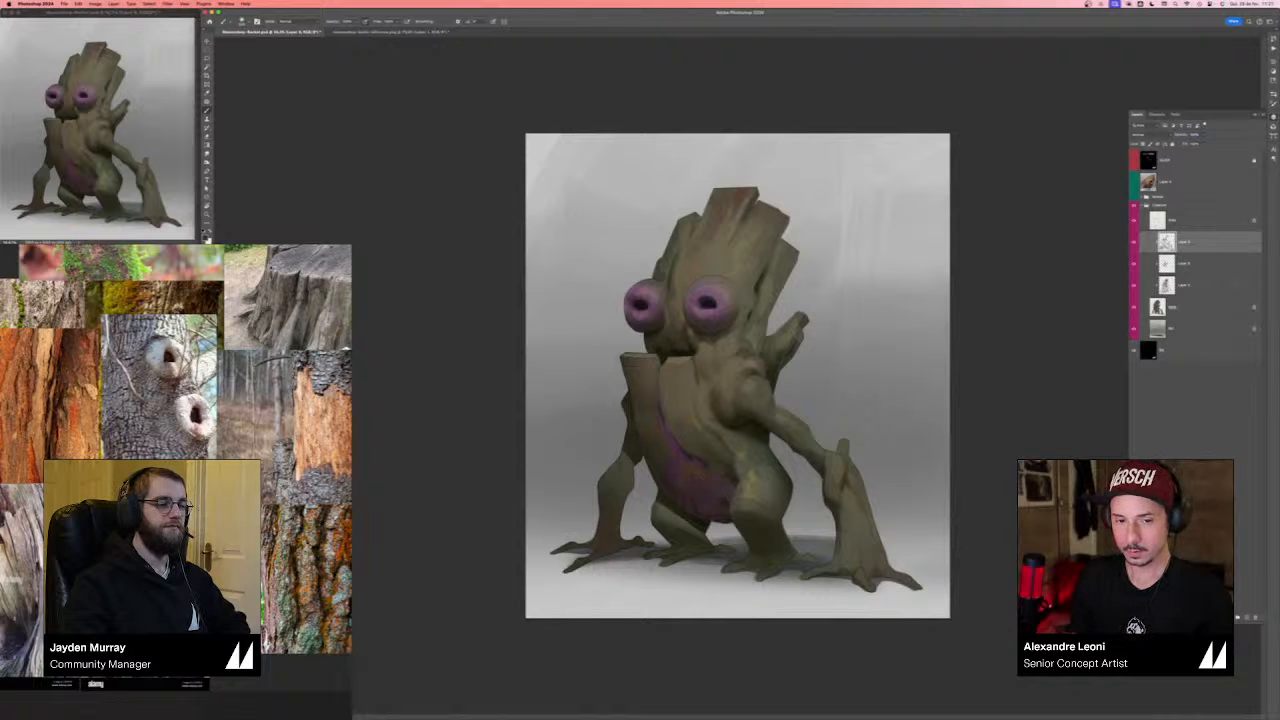
- Pick a deep purple foreground colour and tint the creature's lower arms, hands and feet with a large soft brush
left_click(207, 238)
left_click(915, 444)
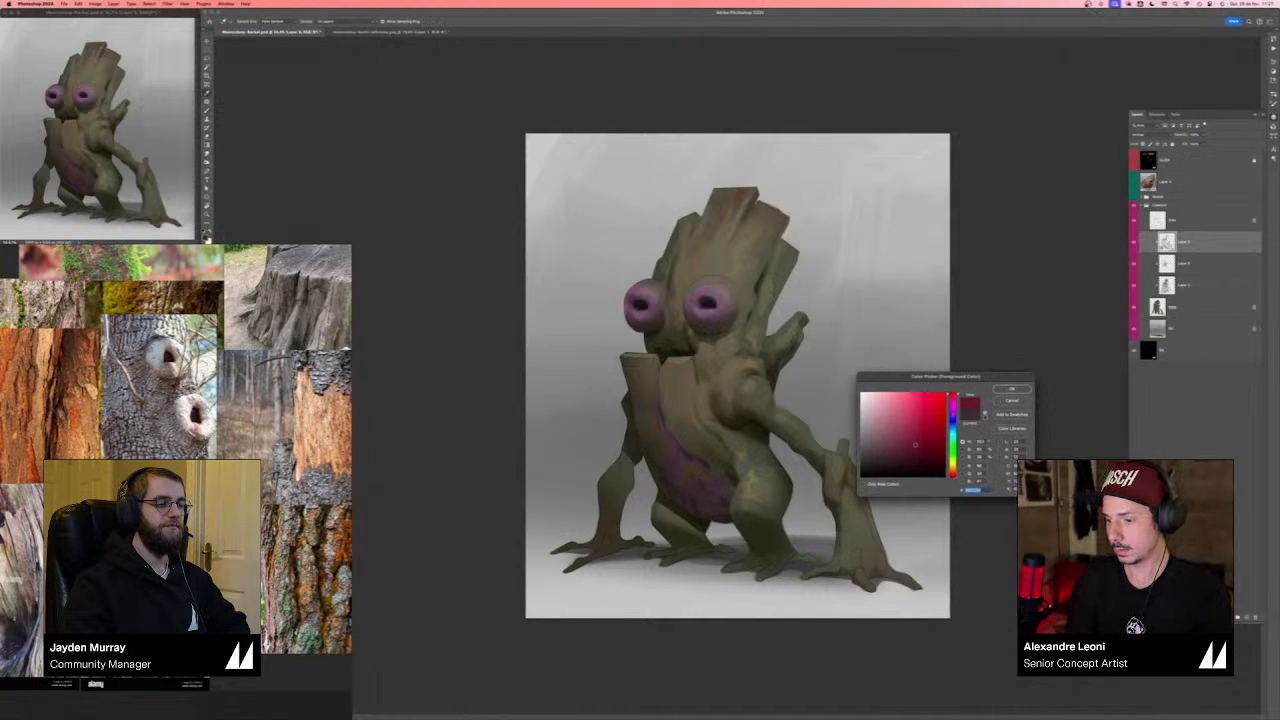
left_click(905, 440)
key("Return")
left_click_drag(605, 545, 617, 486)
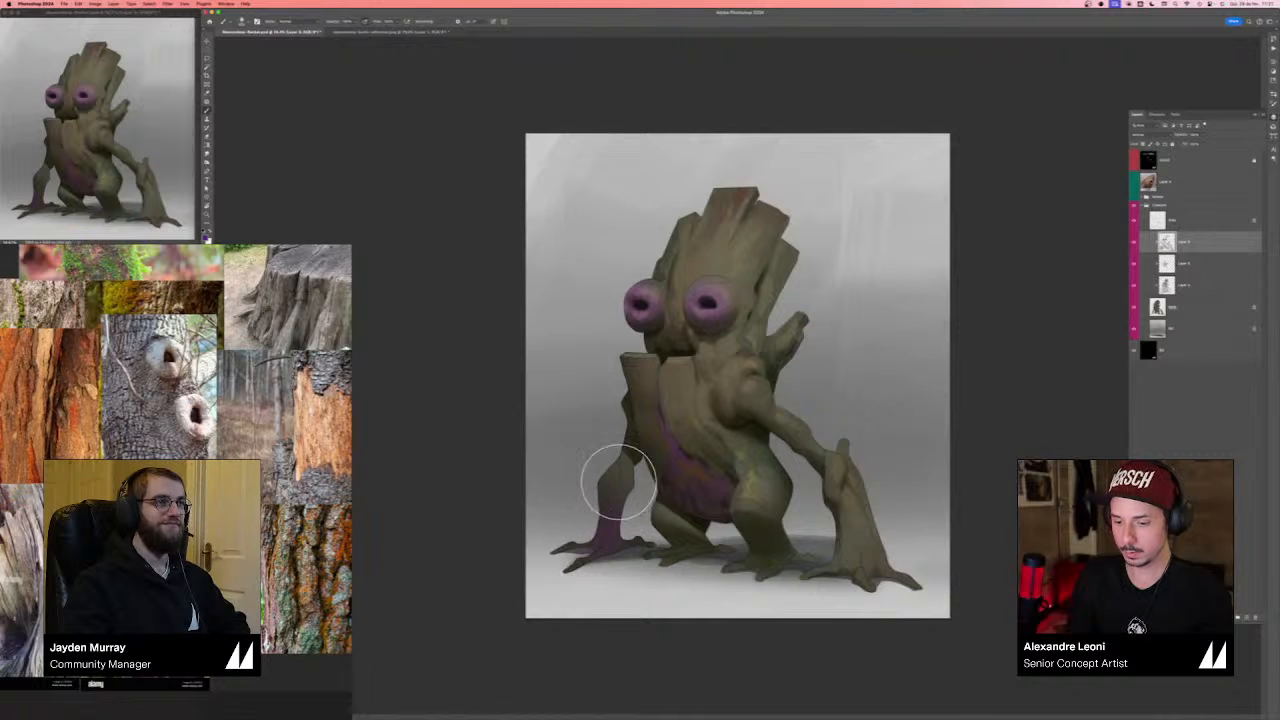
mouse_move(853, 563)
left_mouse_down()
mouse_move(901, 591)
mouse_move(886, 466)
left_mouse_up()
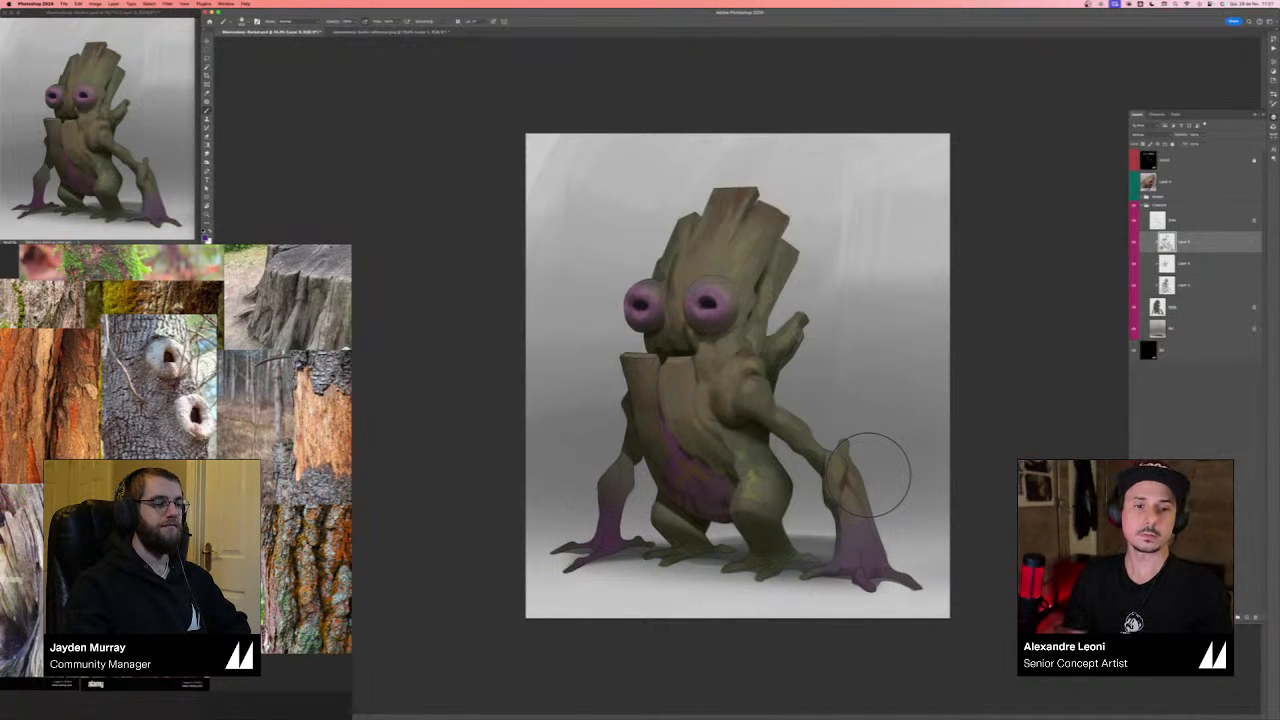
key("ctrl+z")
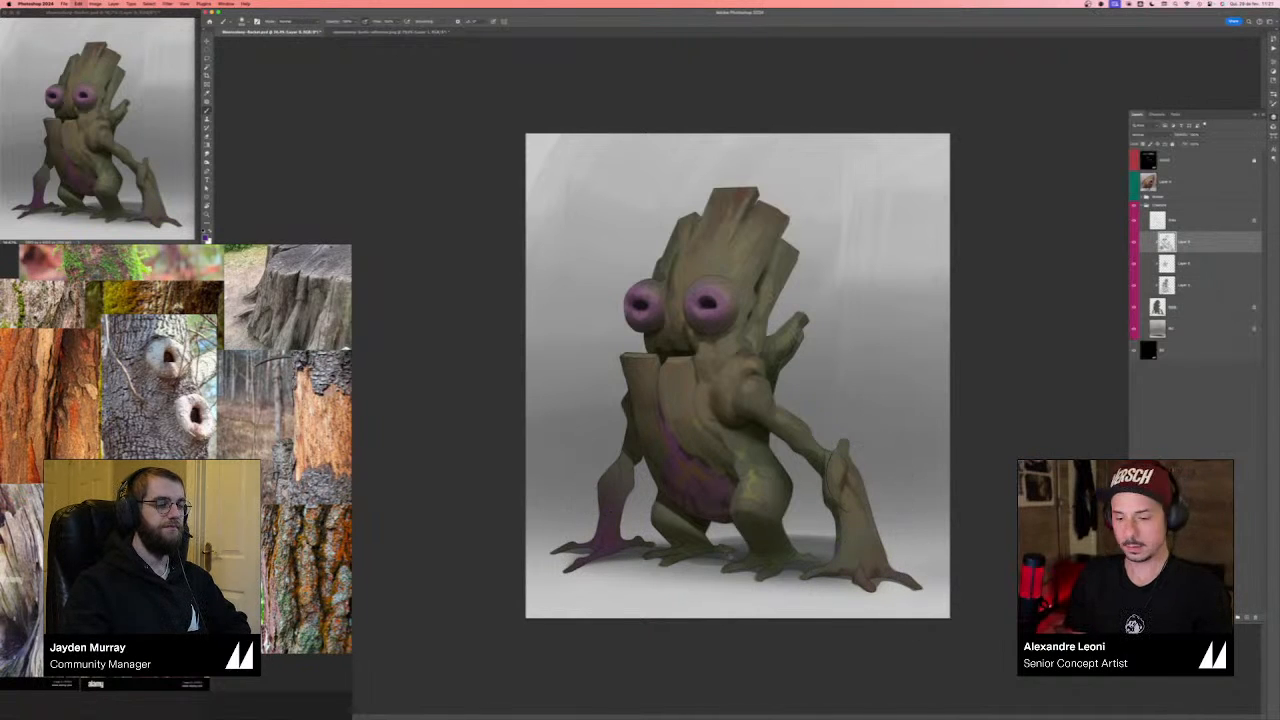
key("ctrl+z")
key("ctrl+shift+z")
key("ctrl+shift+z")
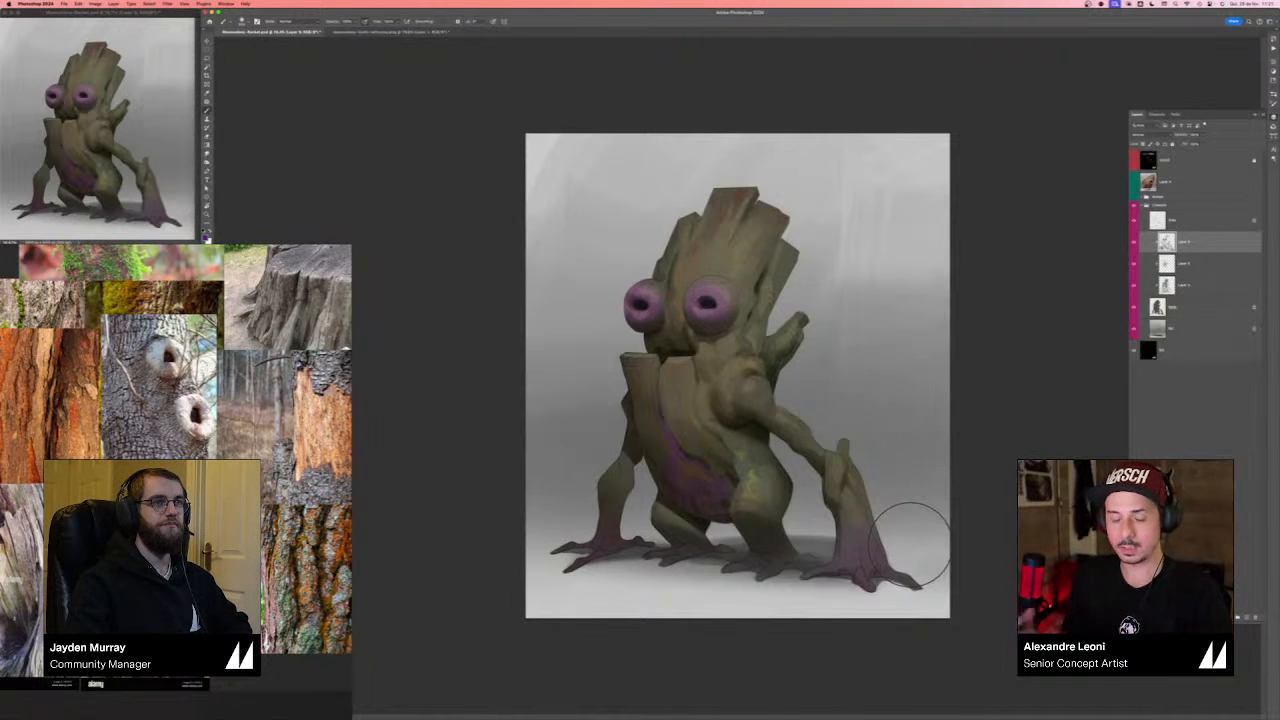
- Sample the lower jaw's bark colour, adjust it to a greyish yellow, and paint light edges along the jaw rim and chest crack
key("F5")
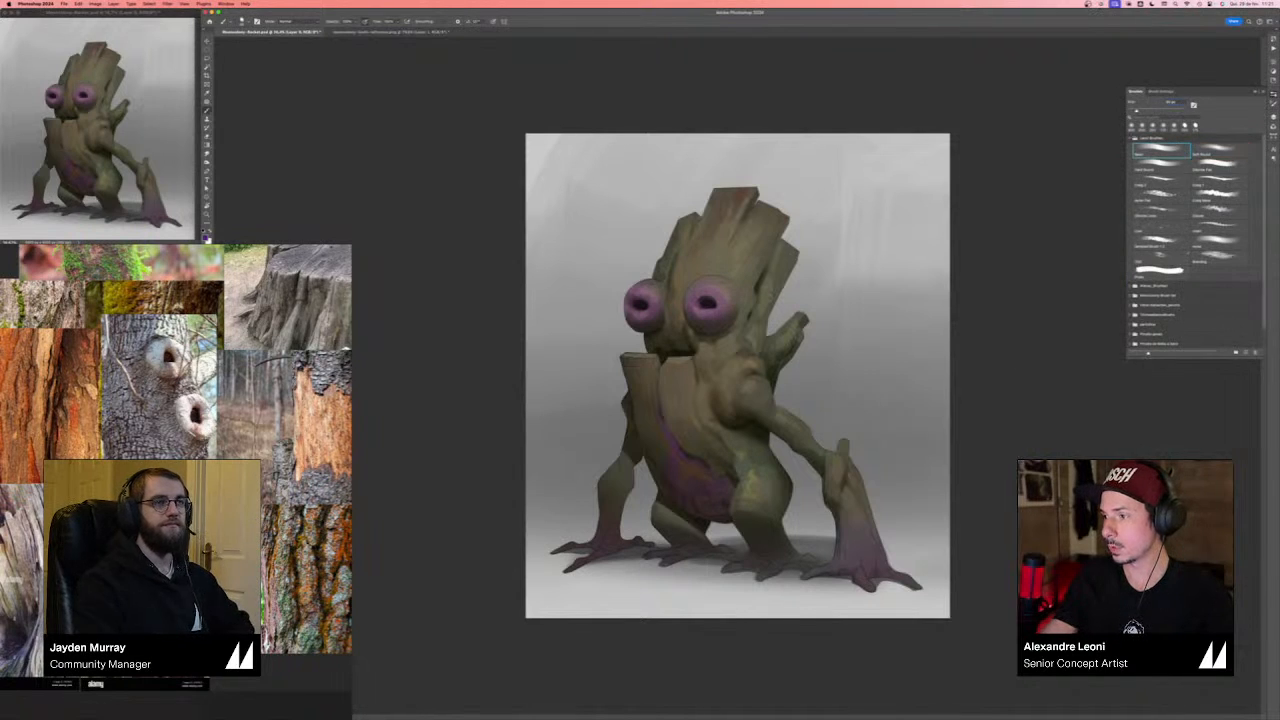
key("F7")
key("F7")
left_click(206, 237)
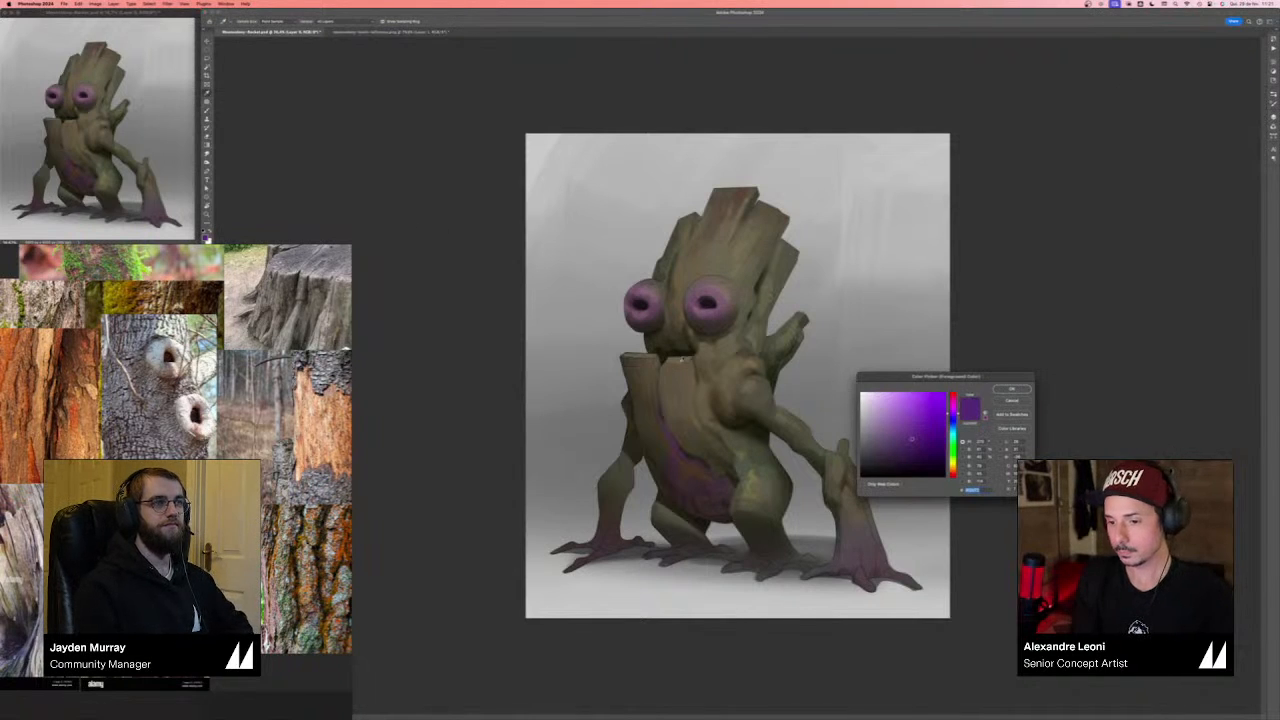
left_click(682, 360)
left_click(880, 425)
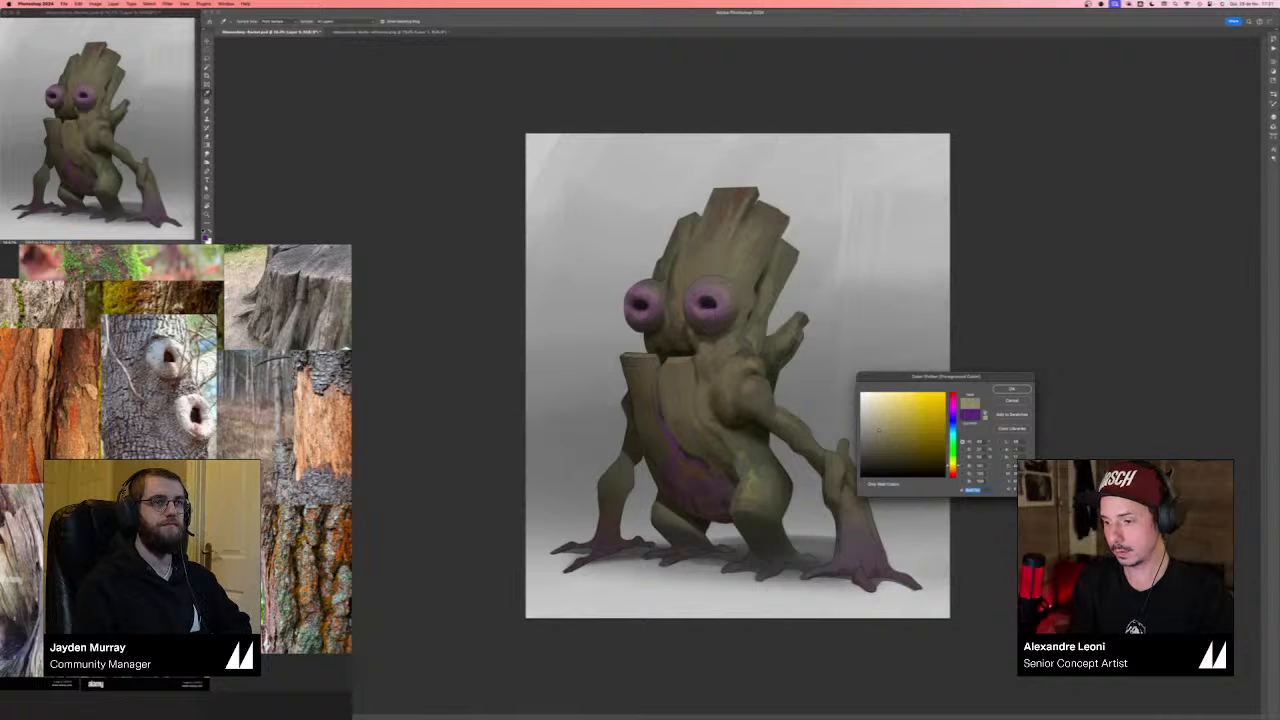
key("Return")
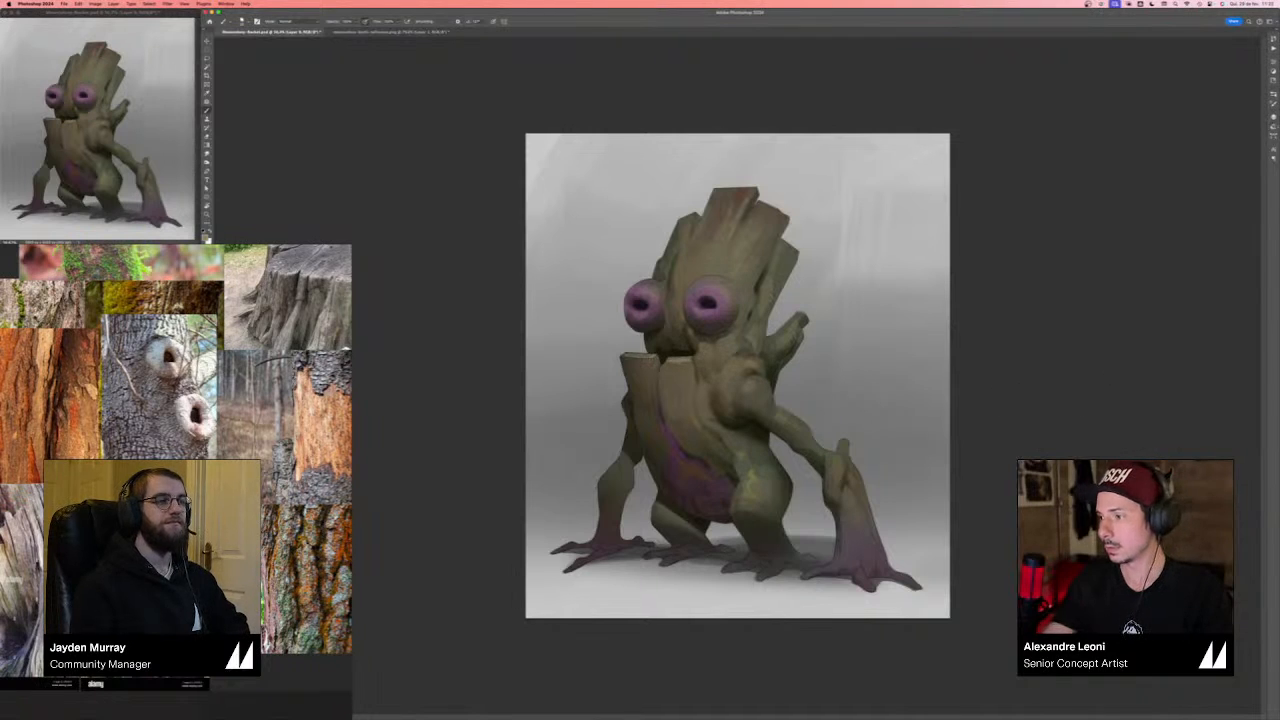
key("F7")
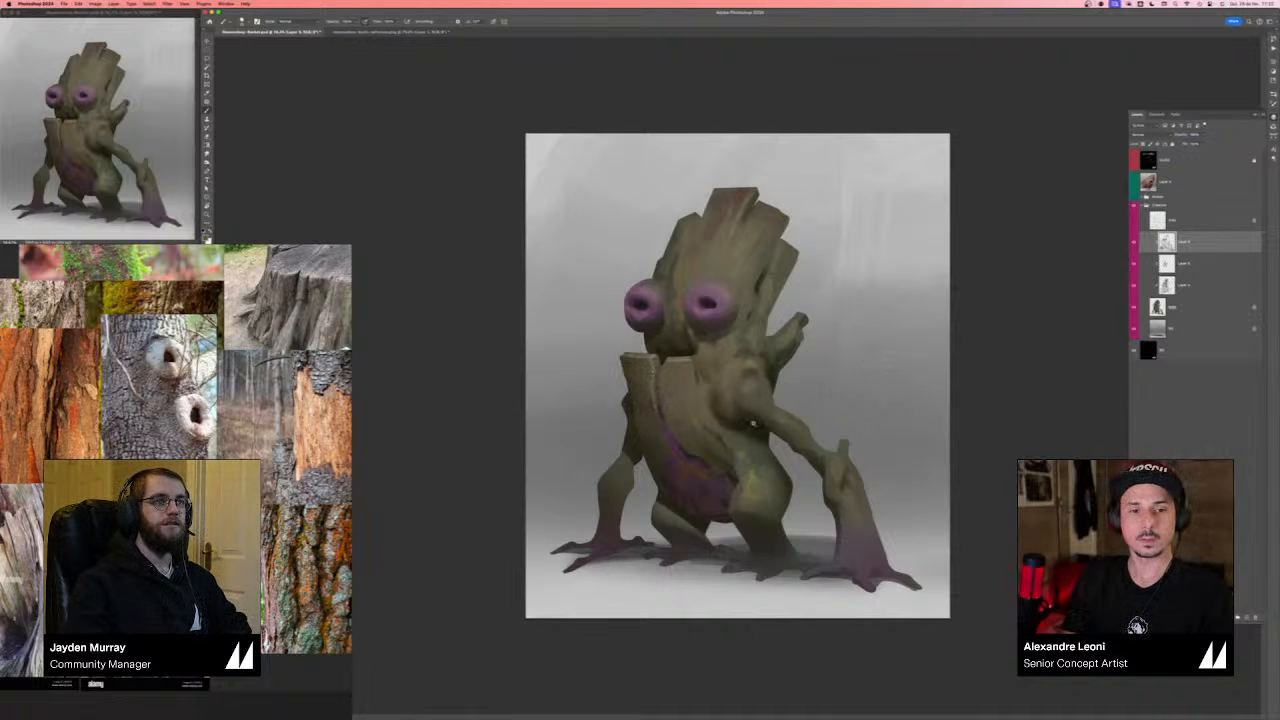
- Pick a dark brown foreground colour for the bark, and flip the canvas view horizontally
scroll(758, 421, "up", 2)
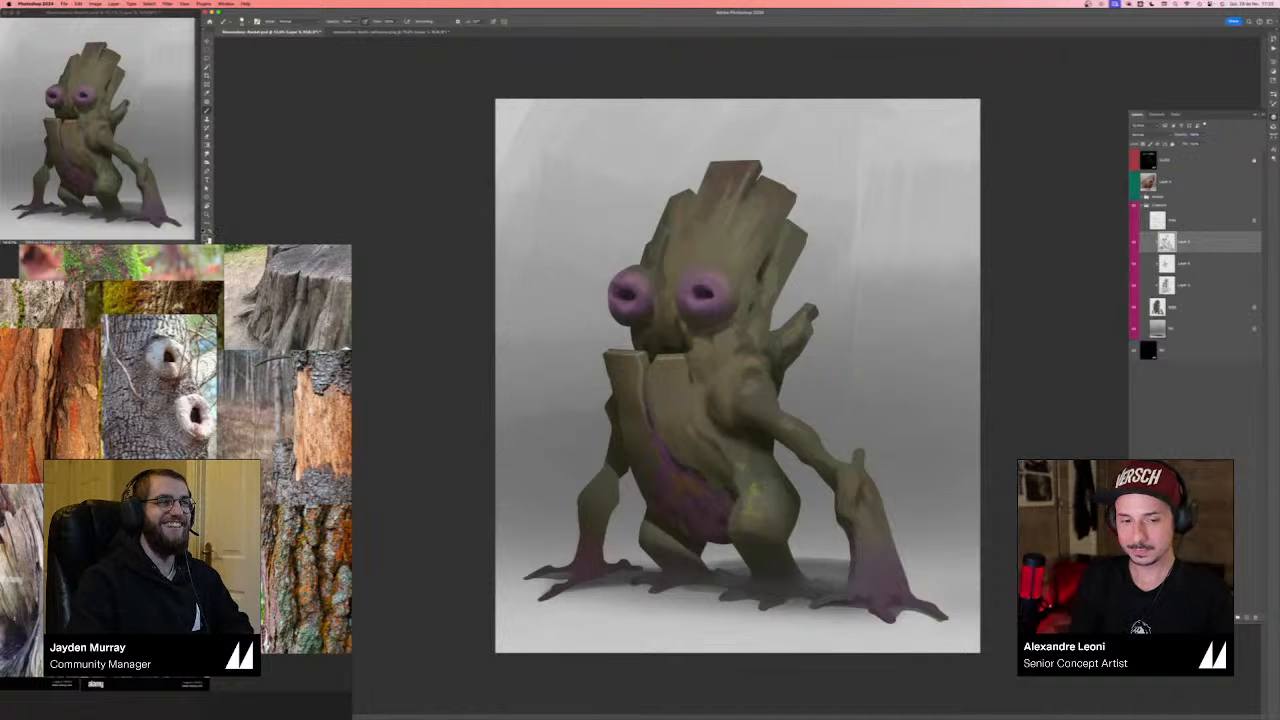
left_click(206, 232)
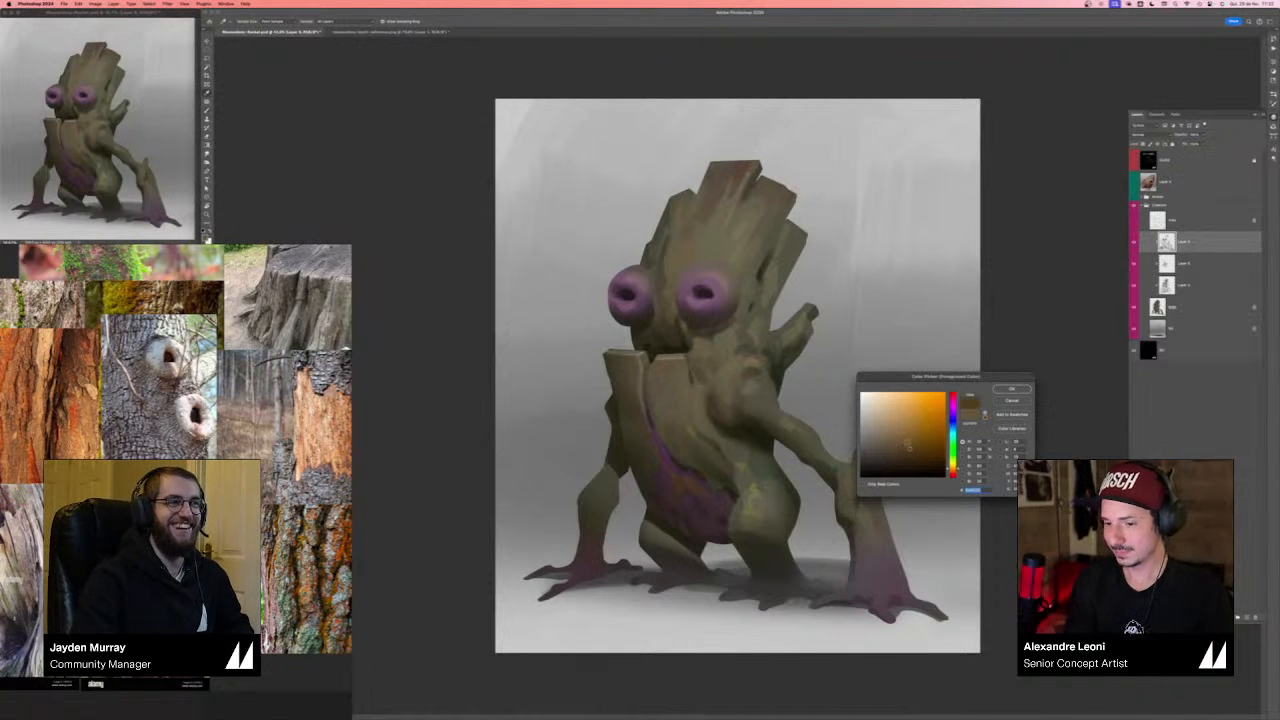
key("Return")
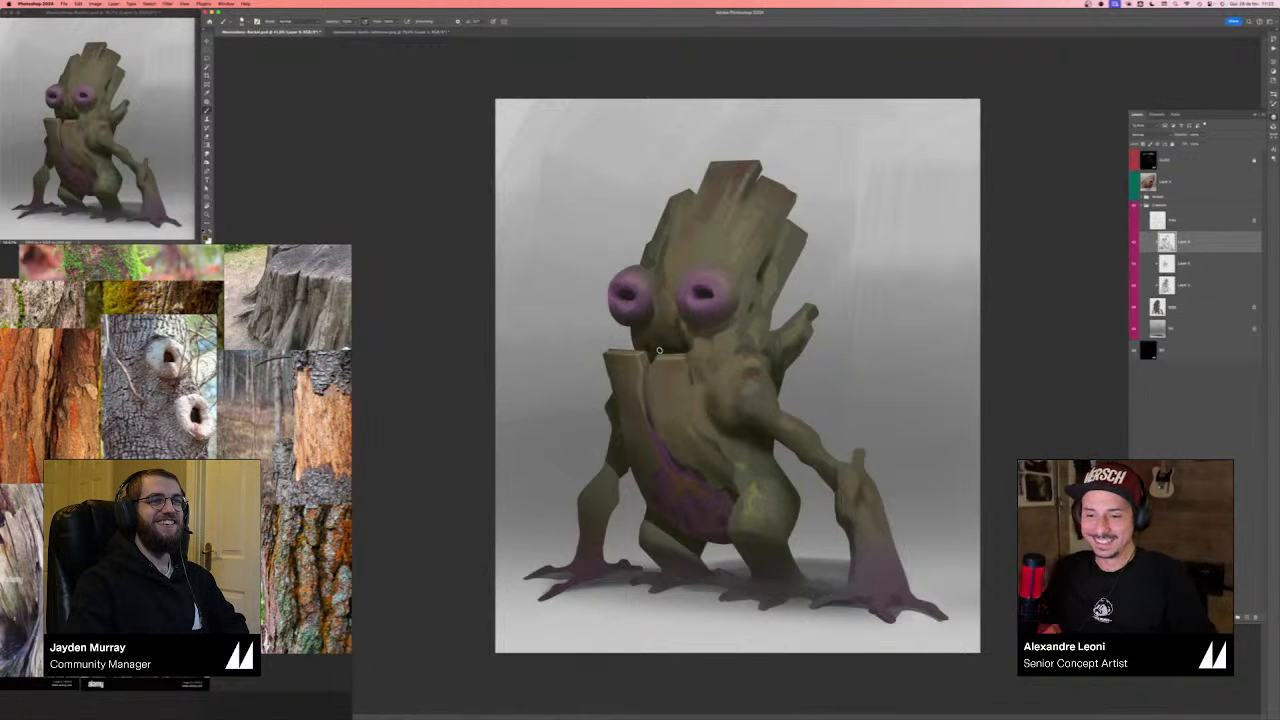
key("super+shift+h")
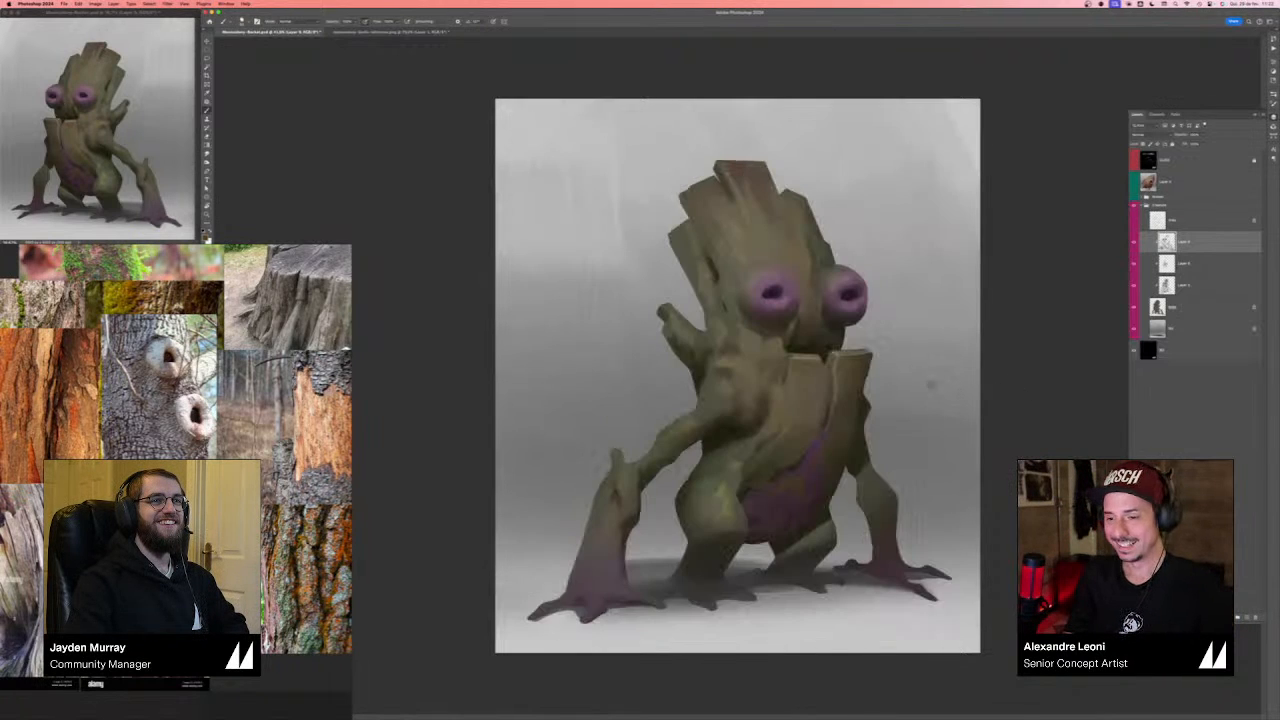
key("super+0")
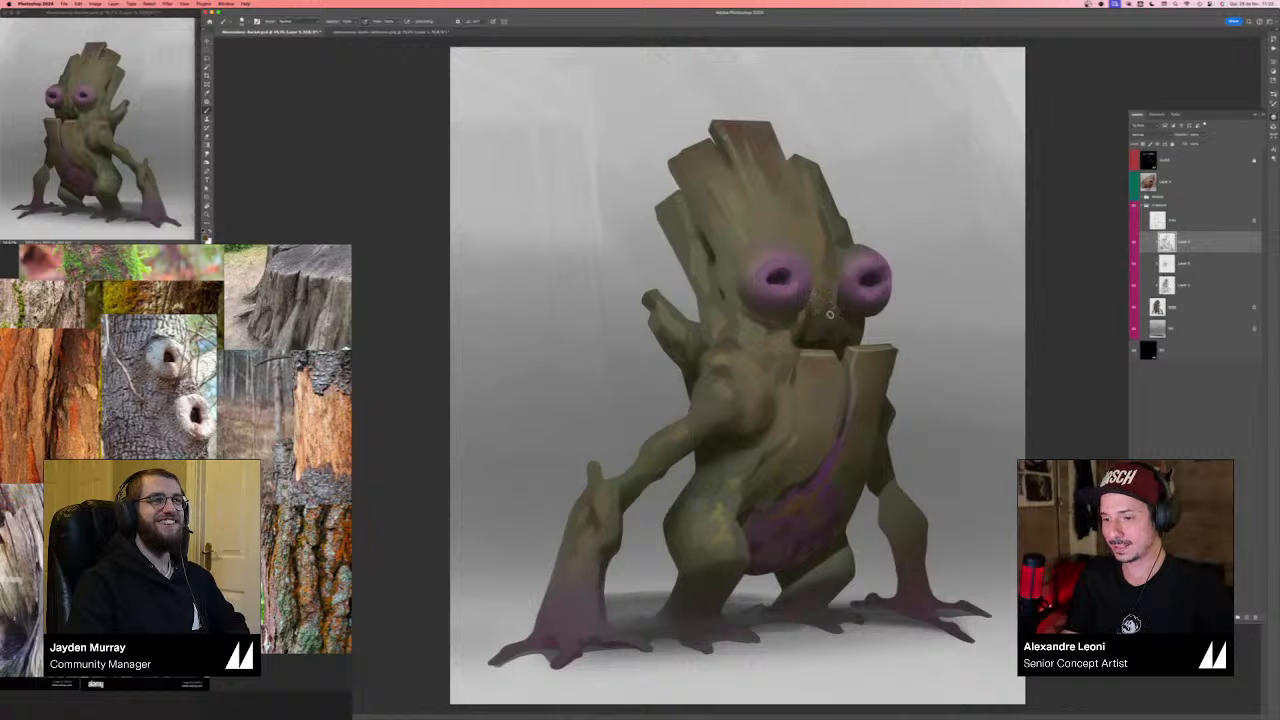
- Outline the mouth corner below the nearer eye with the Lasso, and refine the cheek and mouth shading with a different brush
key("l")
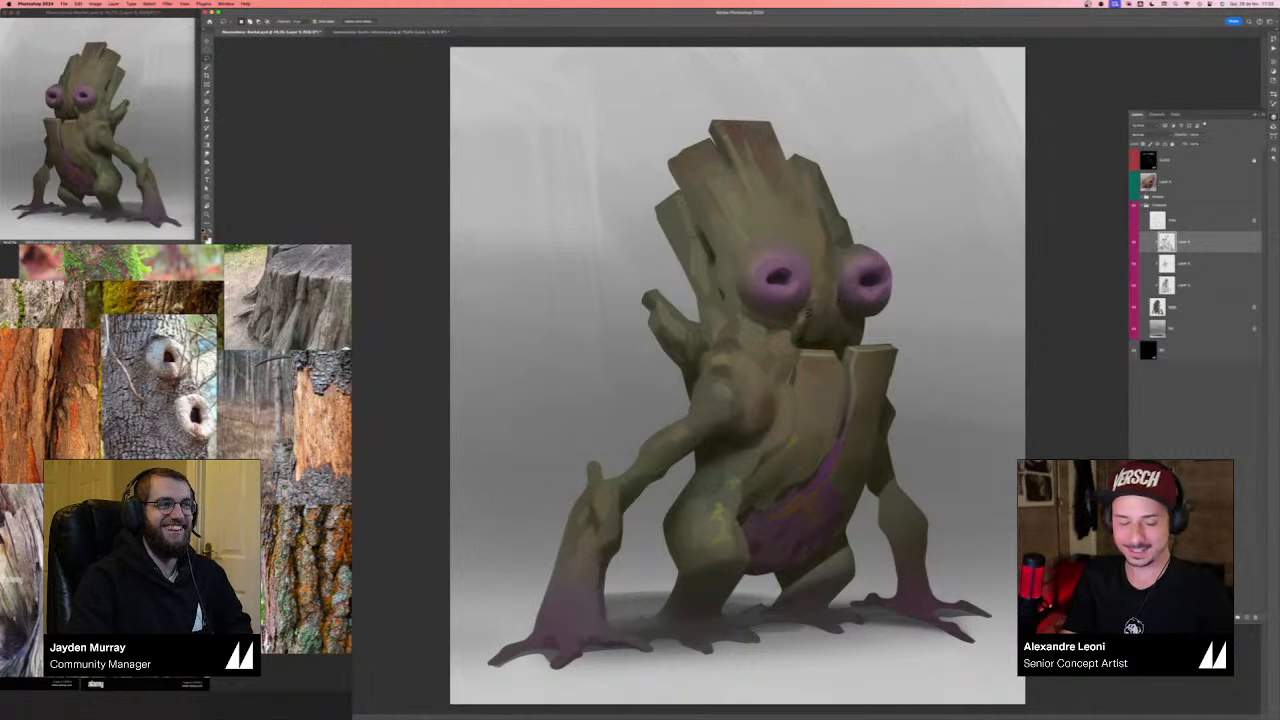
mouse_move(808, 313)
left_mouse_down()
mouse_move(788, 336)
mouse_move(794, 315)
mouse_move(789, 352)
left_mouse_up()
key("b")
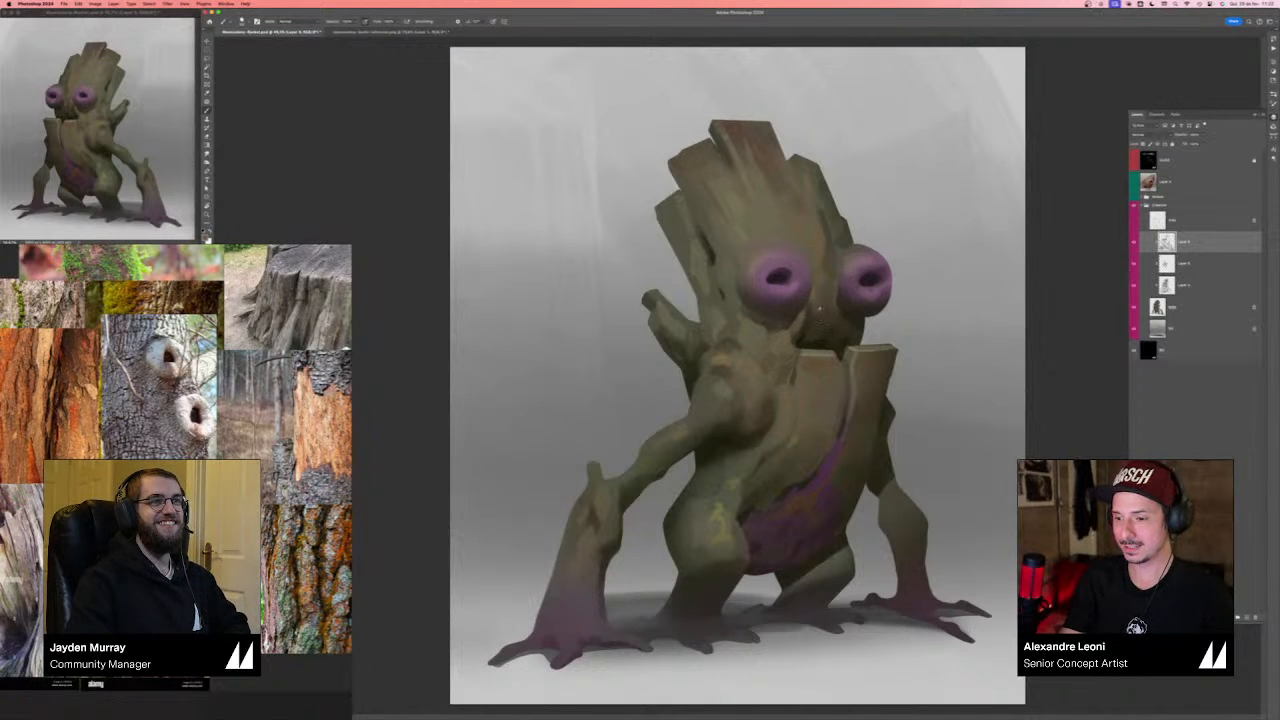
key("F5")
left_click(1216, 150)
key("F5")
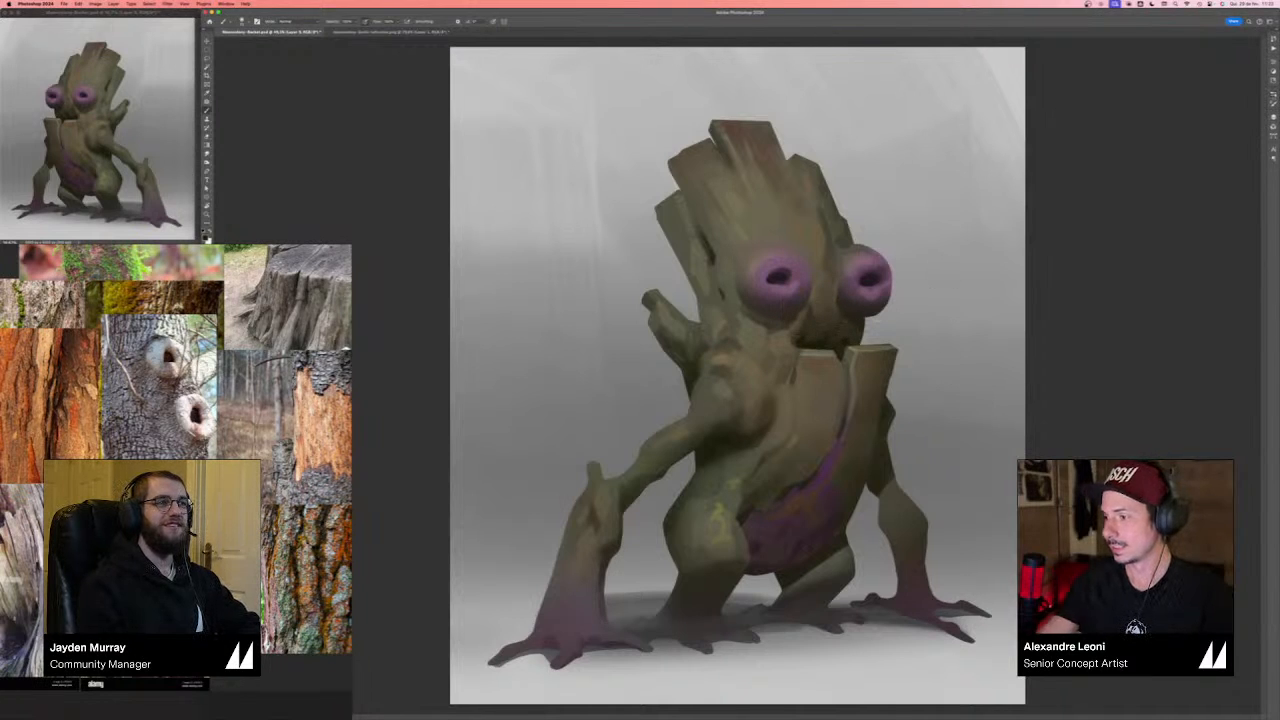
- Select the first brush preset in the open brush group and pick a muted olive foreground colour for refining the bark
left_click(1273, 94)
left_click(1160, 150)
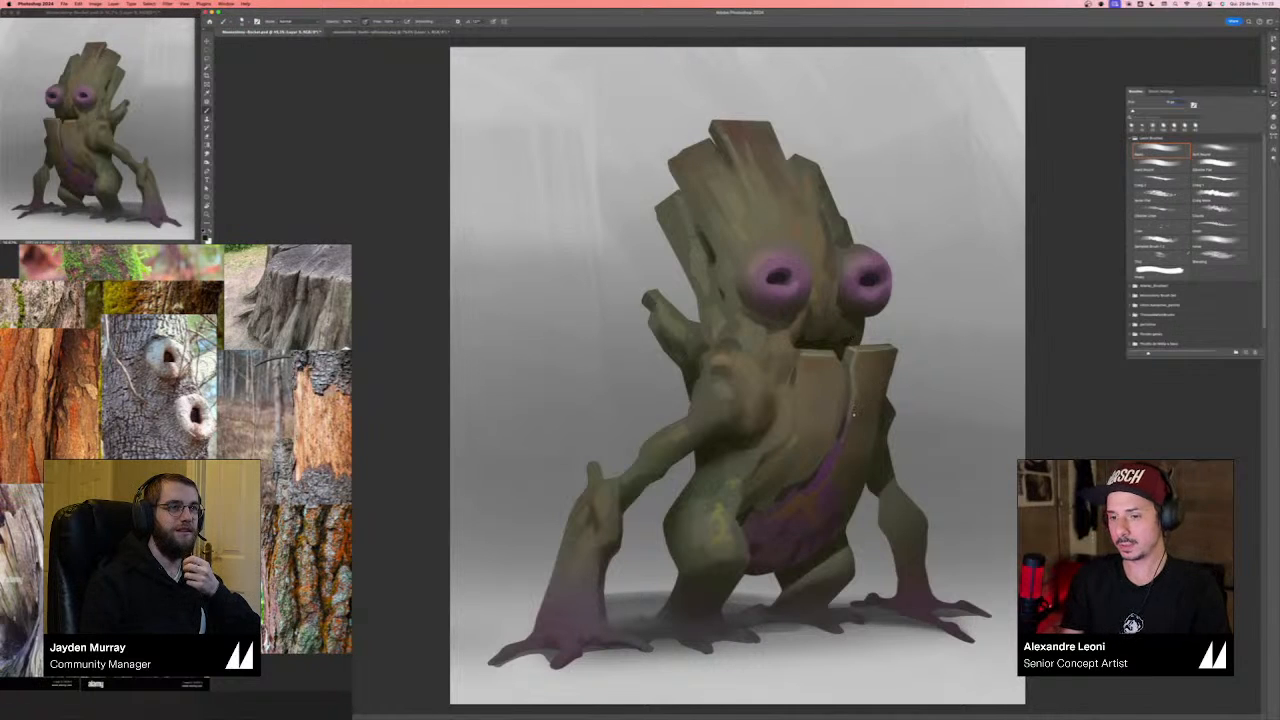
key("super+minus")
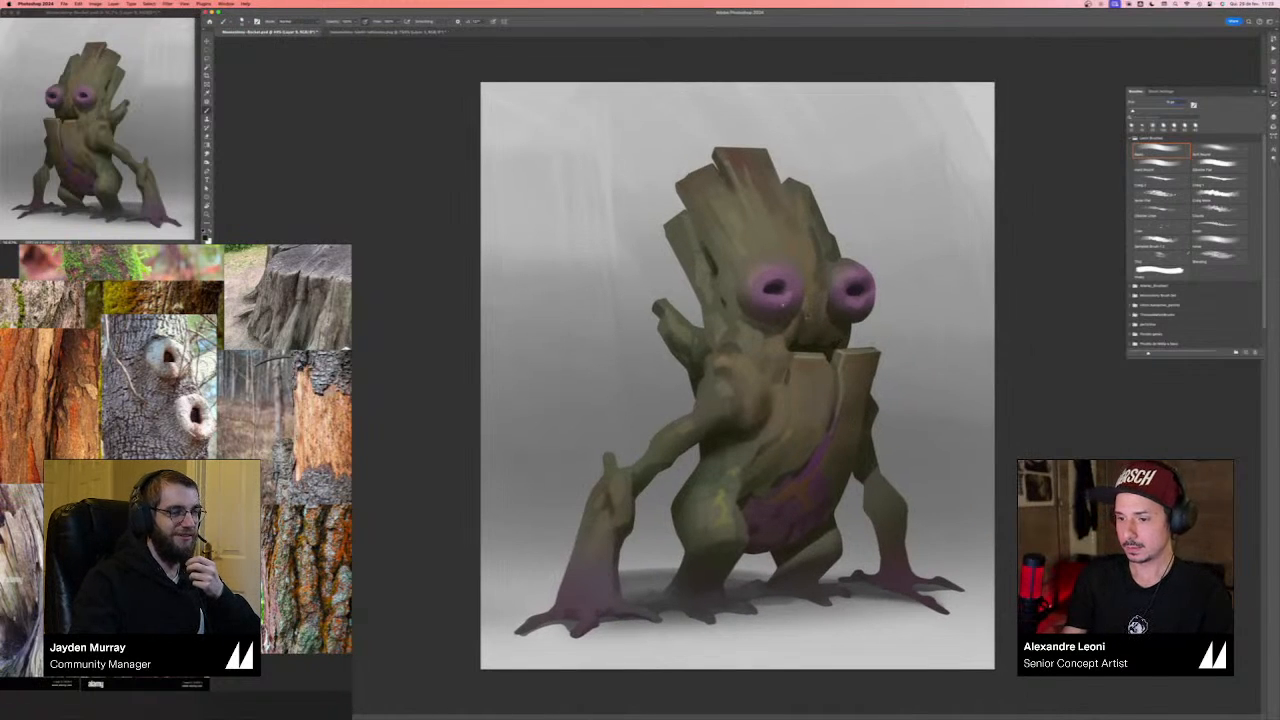
key("n")
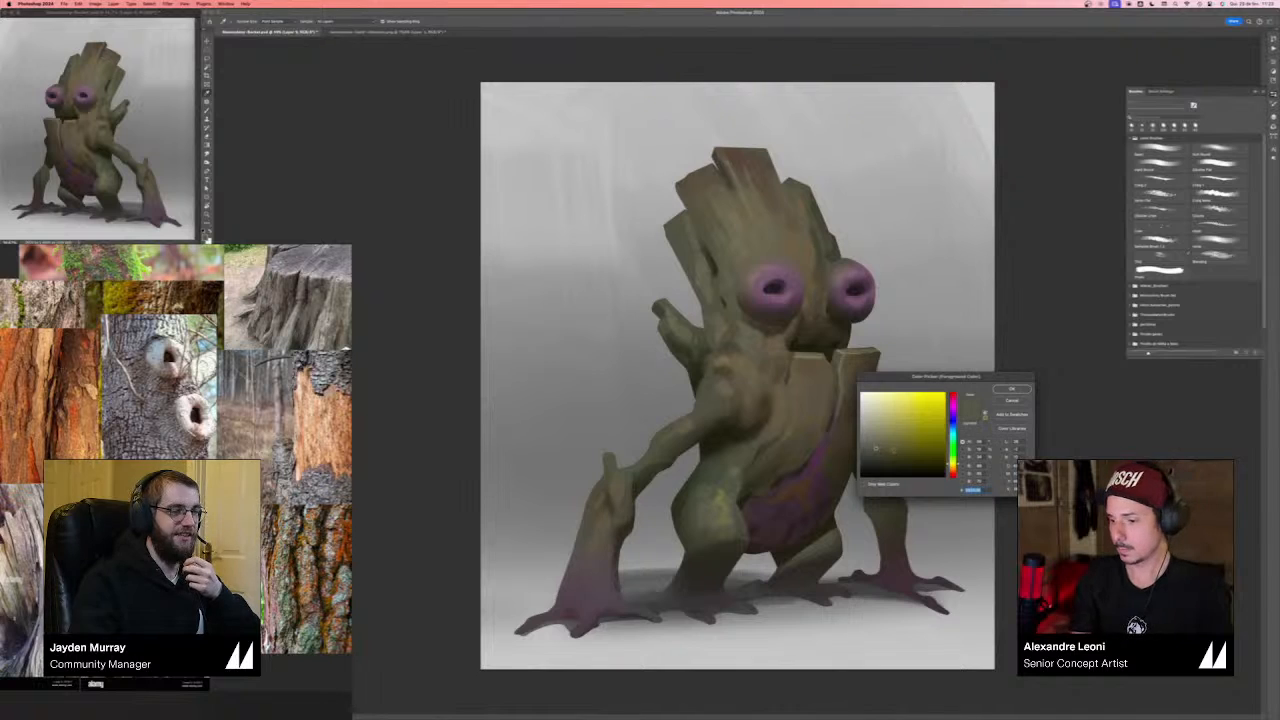
key("Return")
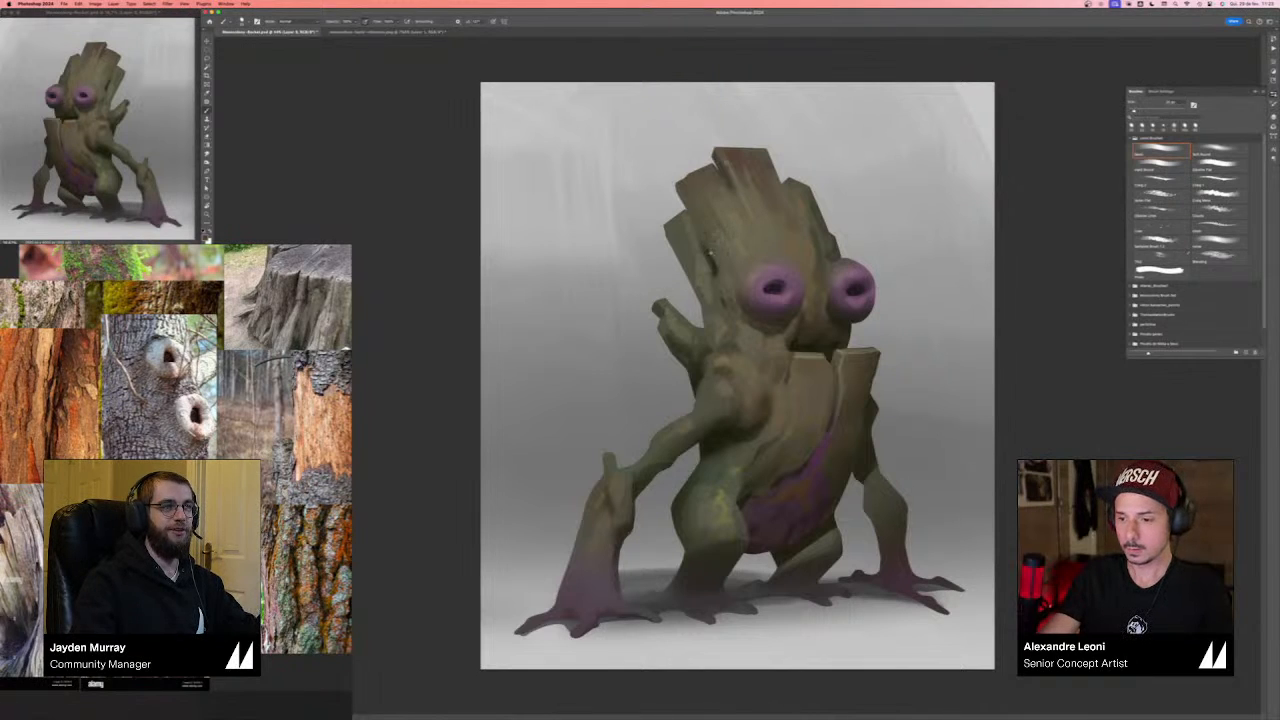
- Outline the area above the nearer eye with the Lasso, shade an upper eyelid crease there, and clear the selection
left_click(1273, 118)
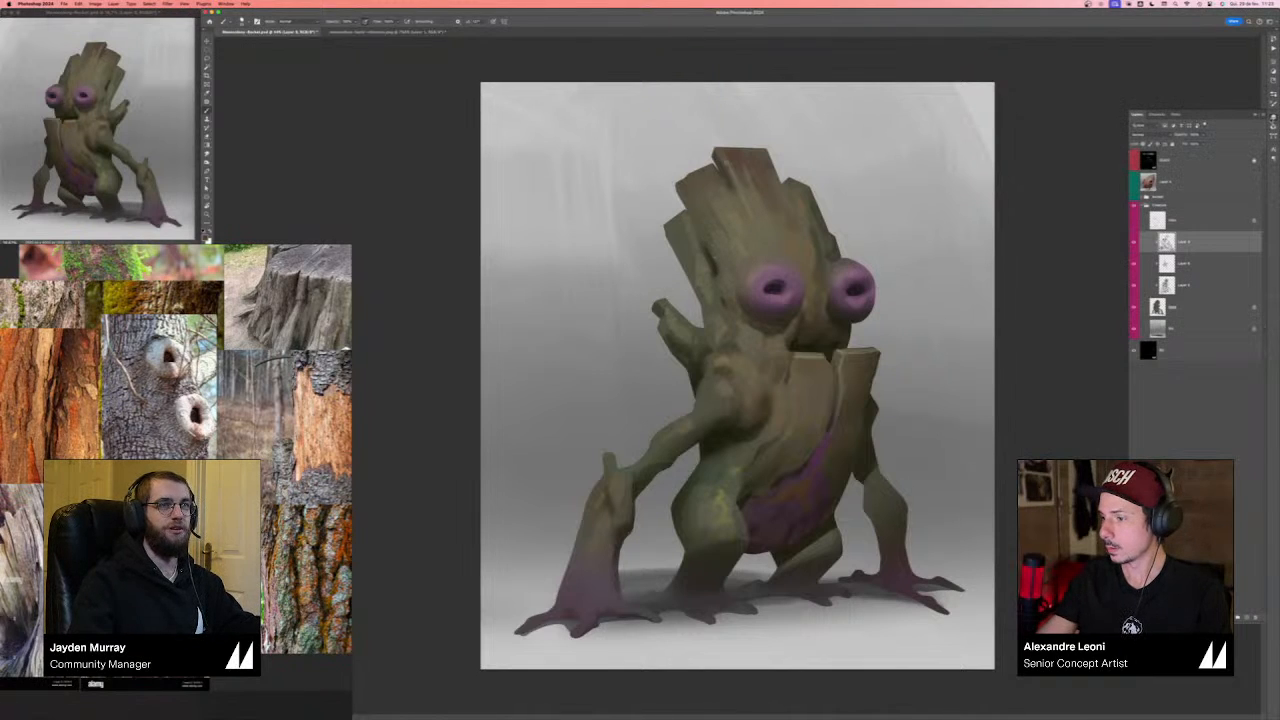
left_click(1133, 221)
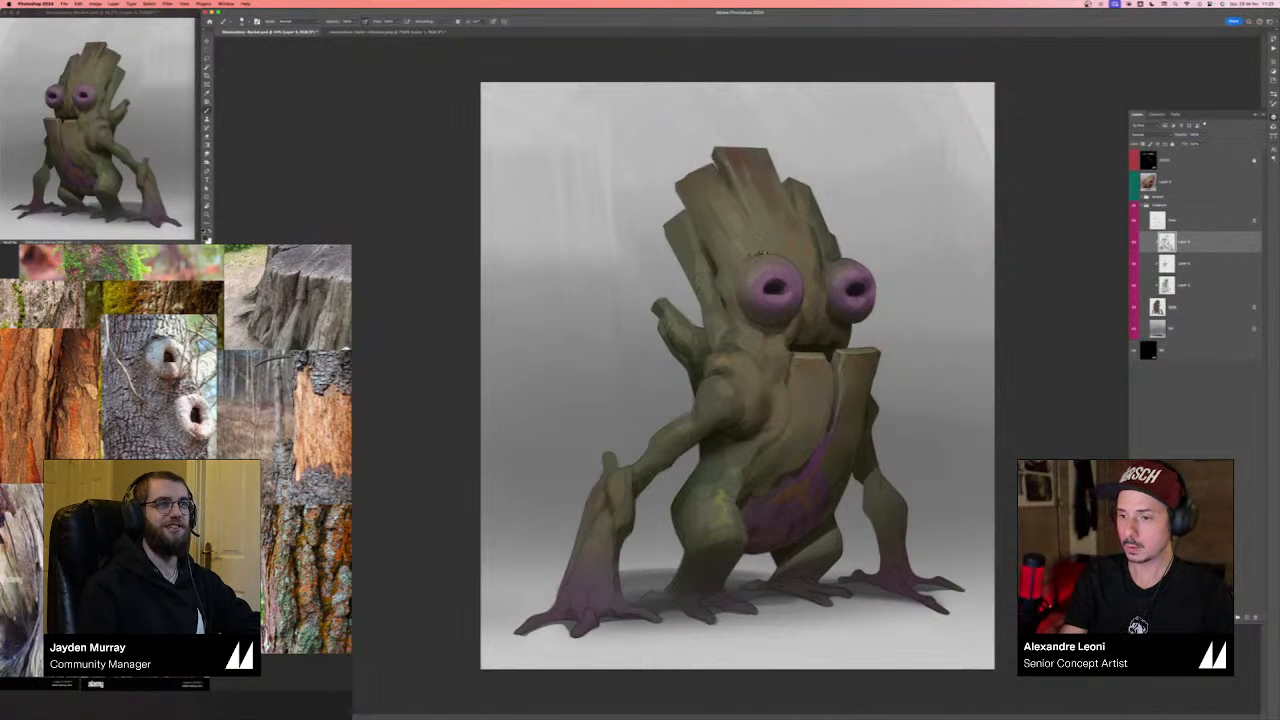
key("super+z")
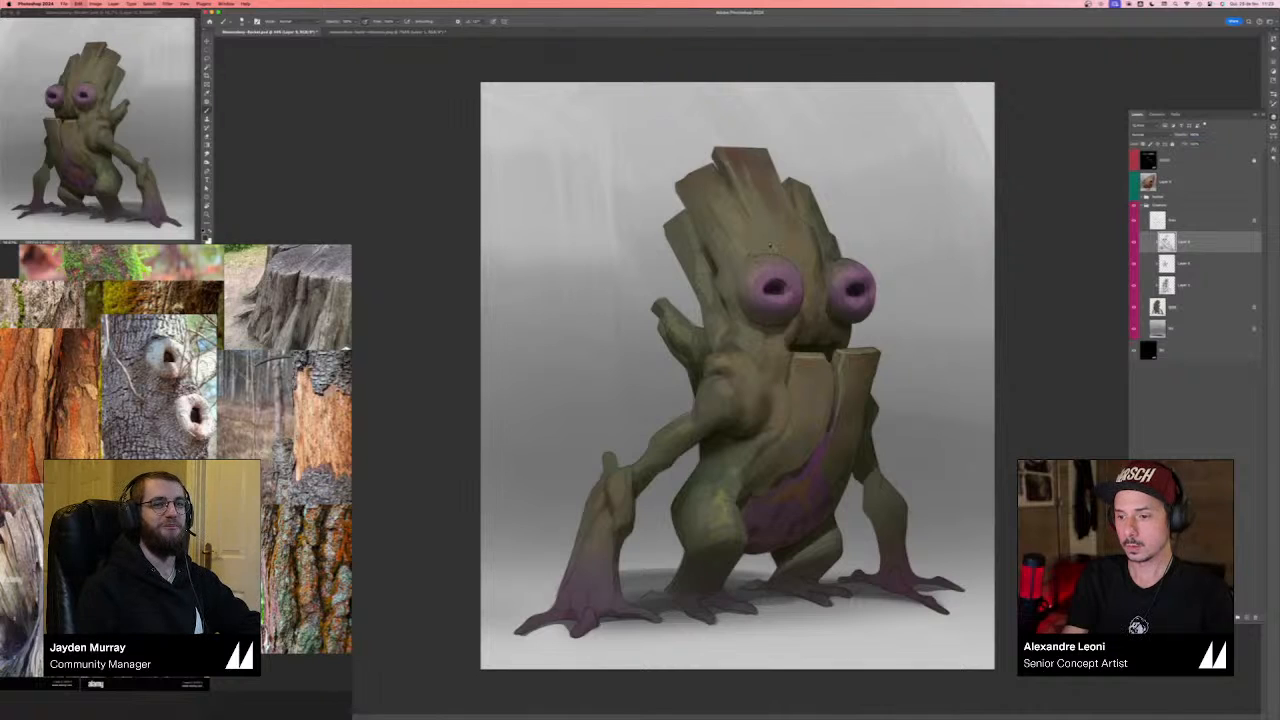
key("l")
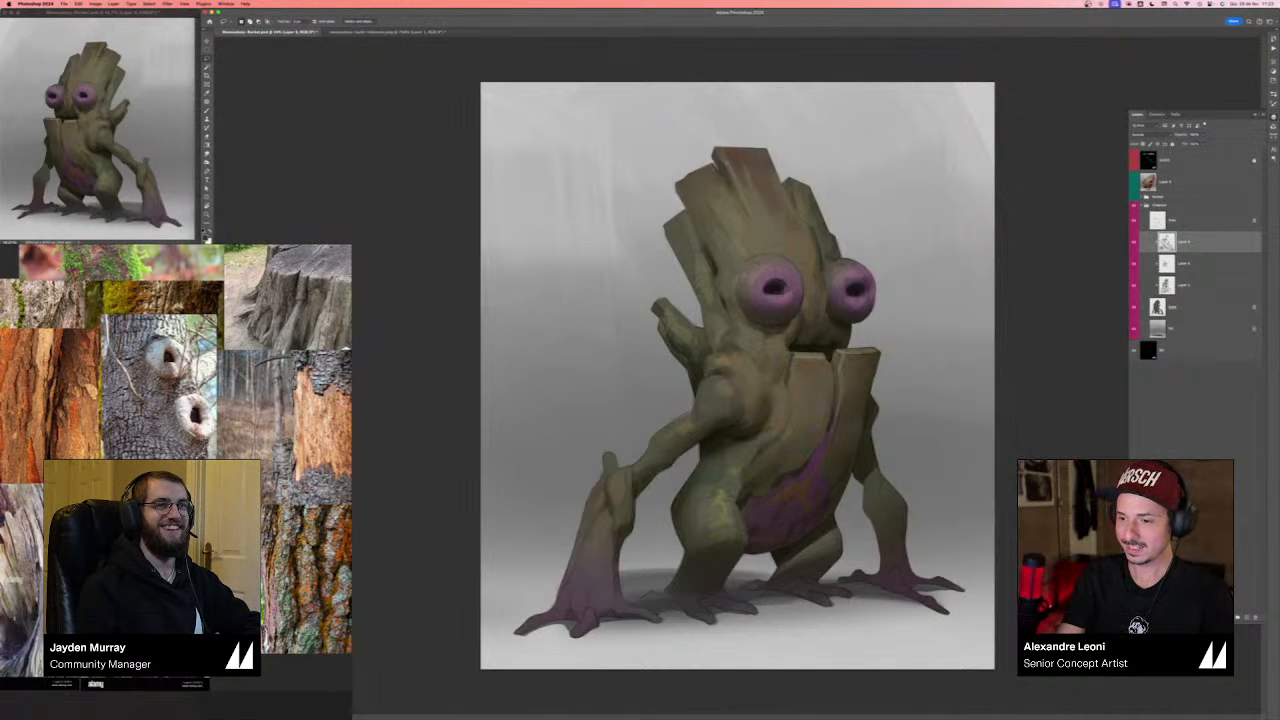
key("b")
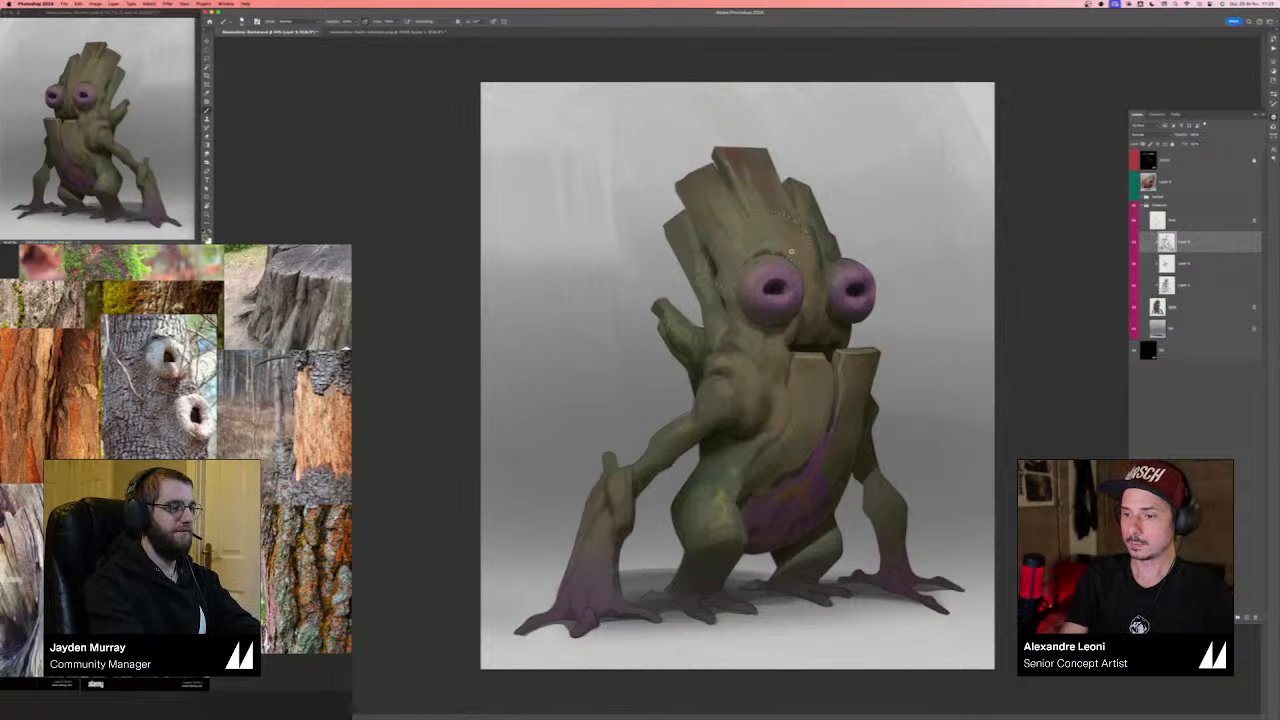
key("super+d")
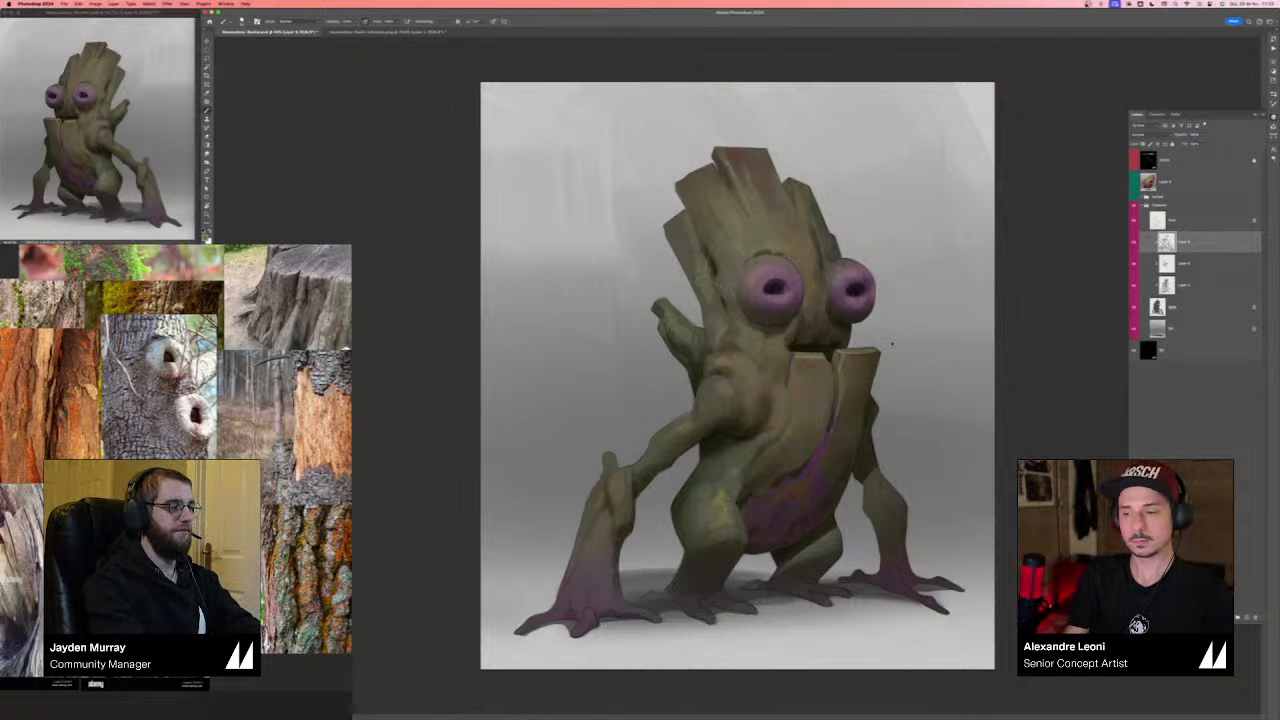
- Flip the canvas horizontally and paint a brow ridge above the farther eye on a new layer, using bark colour sampled above the nearer eye
key("super+shift+h")
key("l")
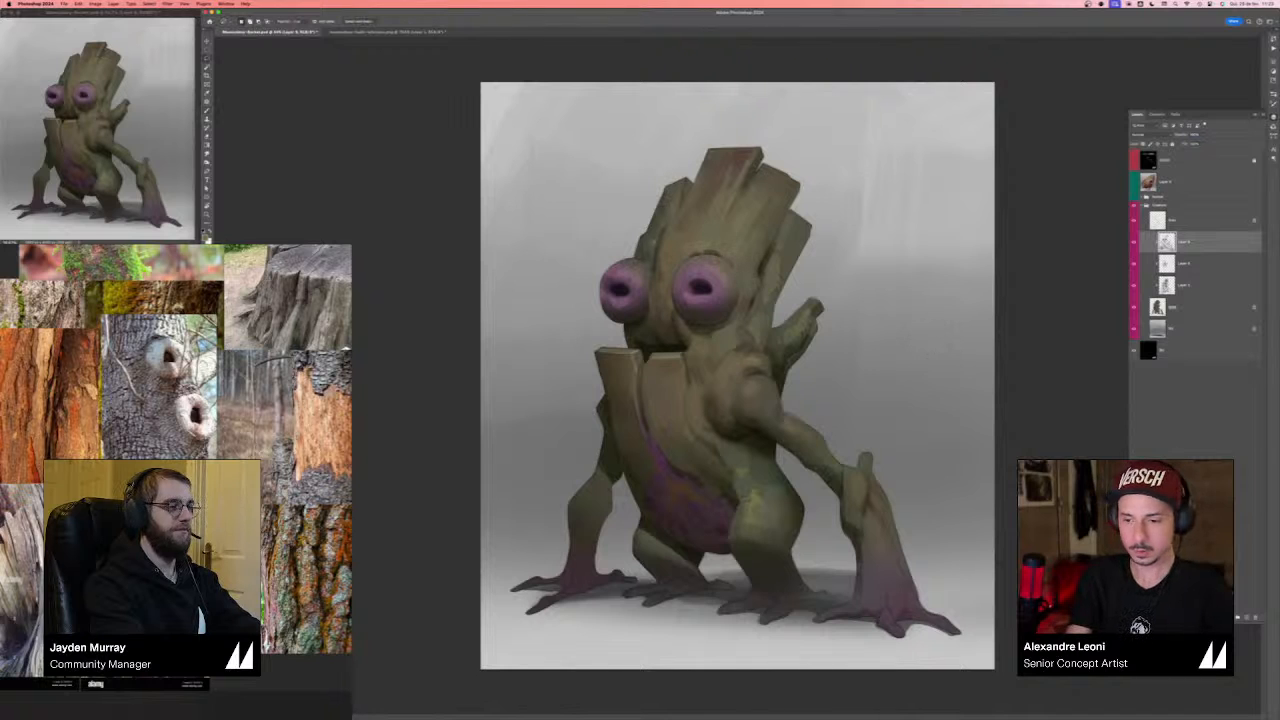
mouse_move(640, 260)
left_mouse_down()
mouse_move(655, 257)
mouse_move(622, 240)
left_mouse_up()
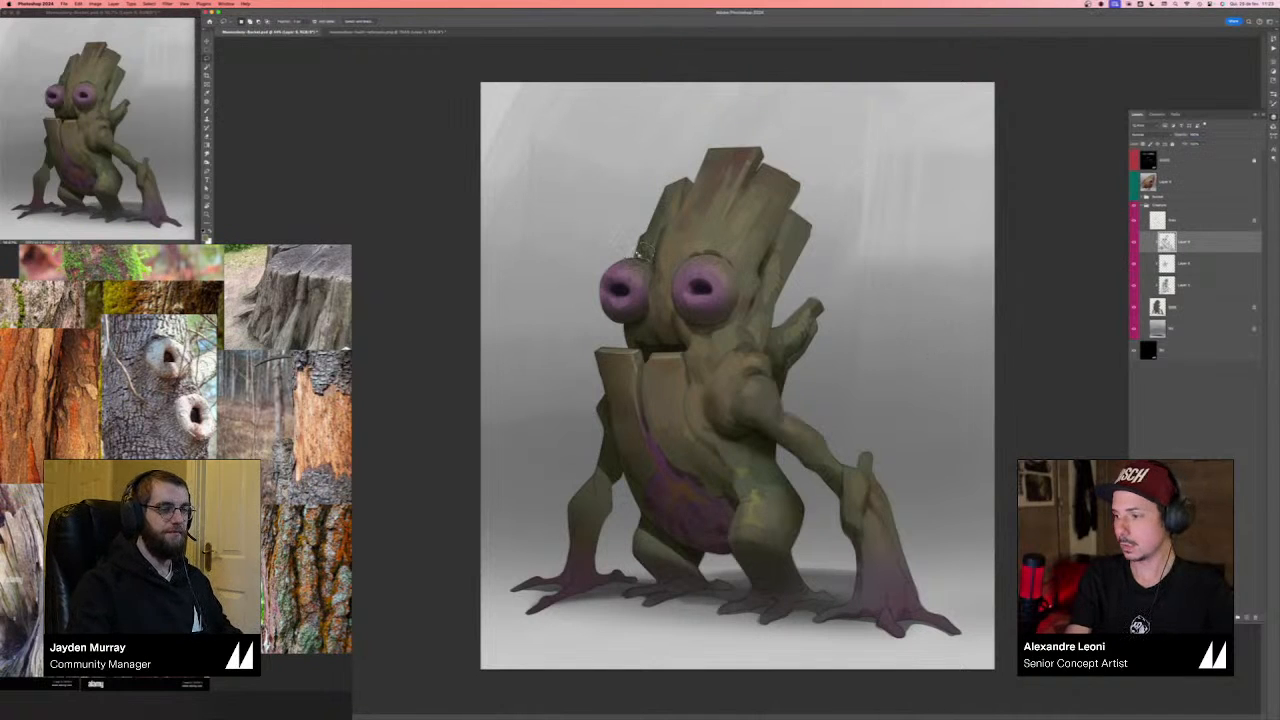
key("super+shift+alt+n")
left_click(704, 249, "alt")
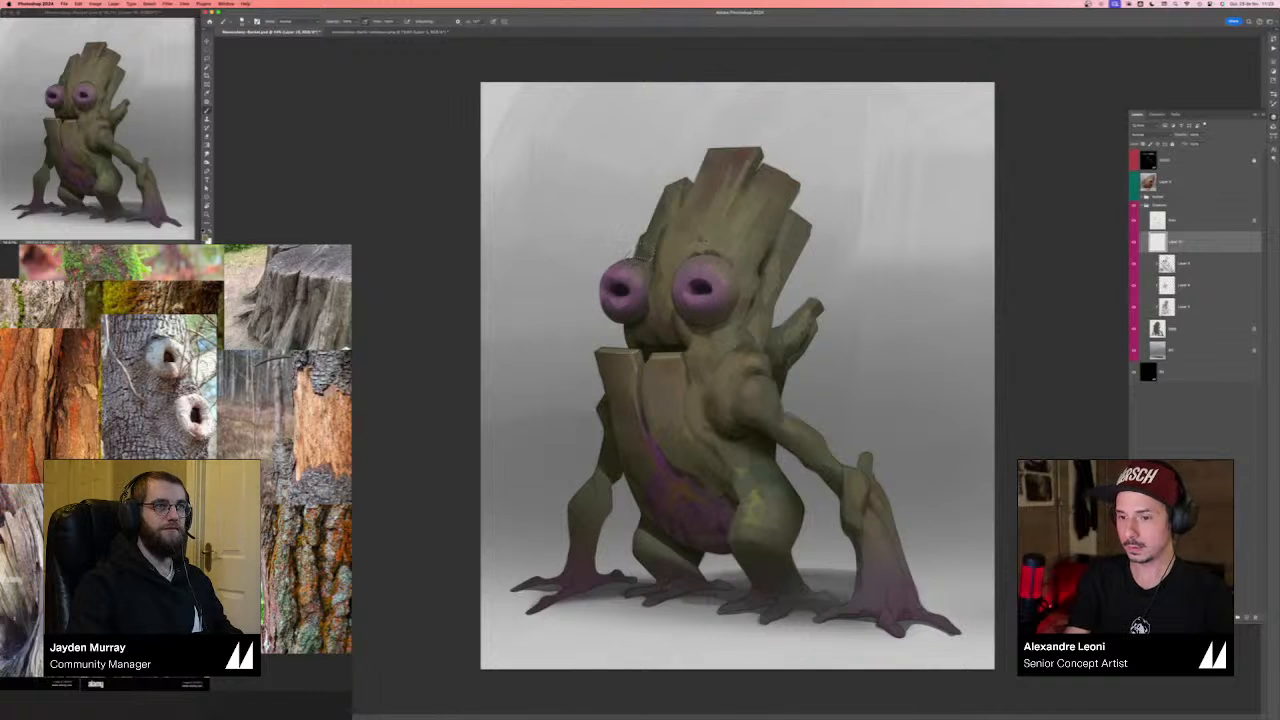
mouse_move(630, 247)
left_mouse_down()
mouse_move(646, 254)
mouse_move(634, 245)
left_mouse_up()
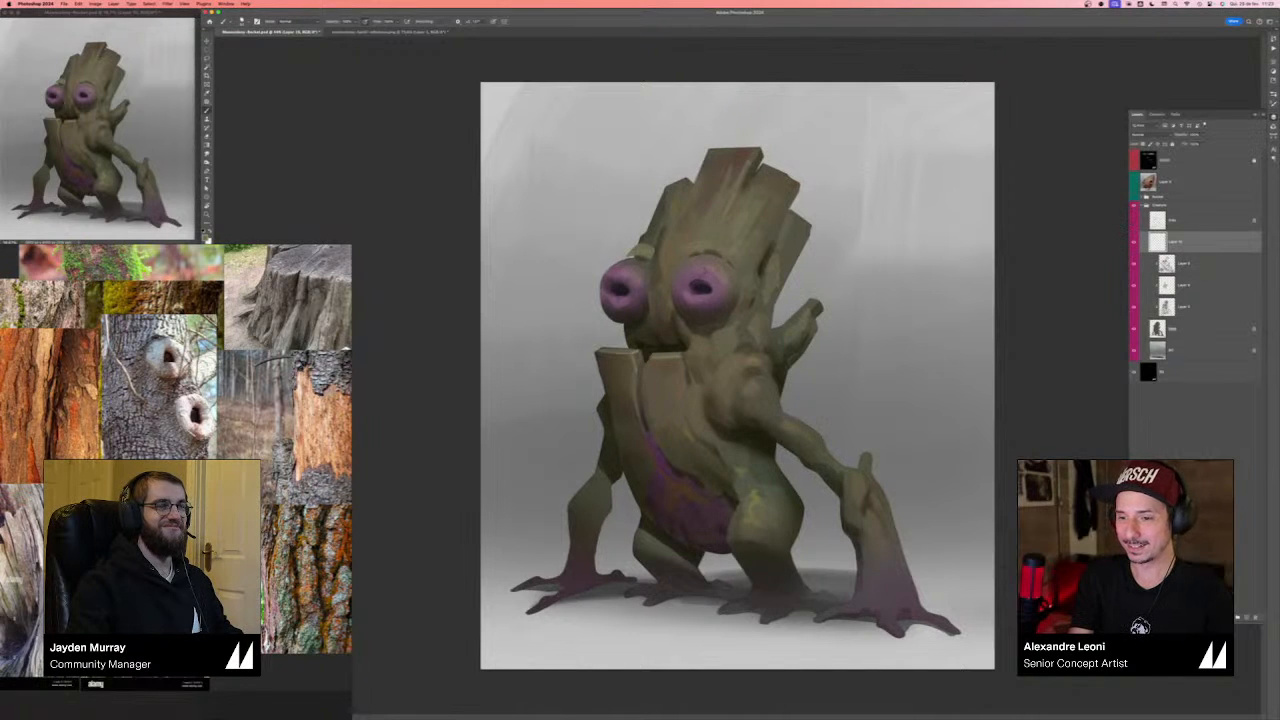
- Refine the shading above the farther eye inside a Lasso selection, using the second brush preset in the open group at a smaller size
key("l")
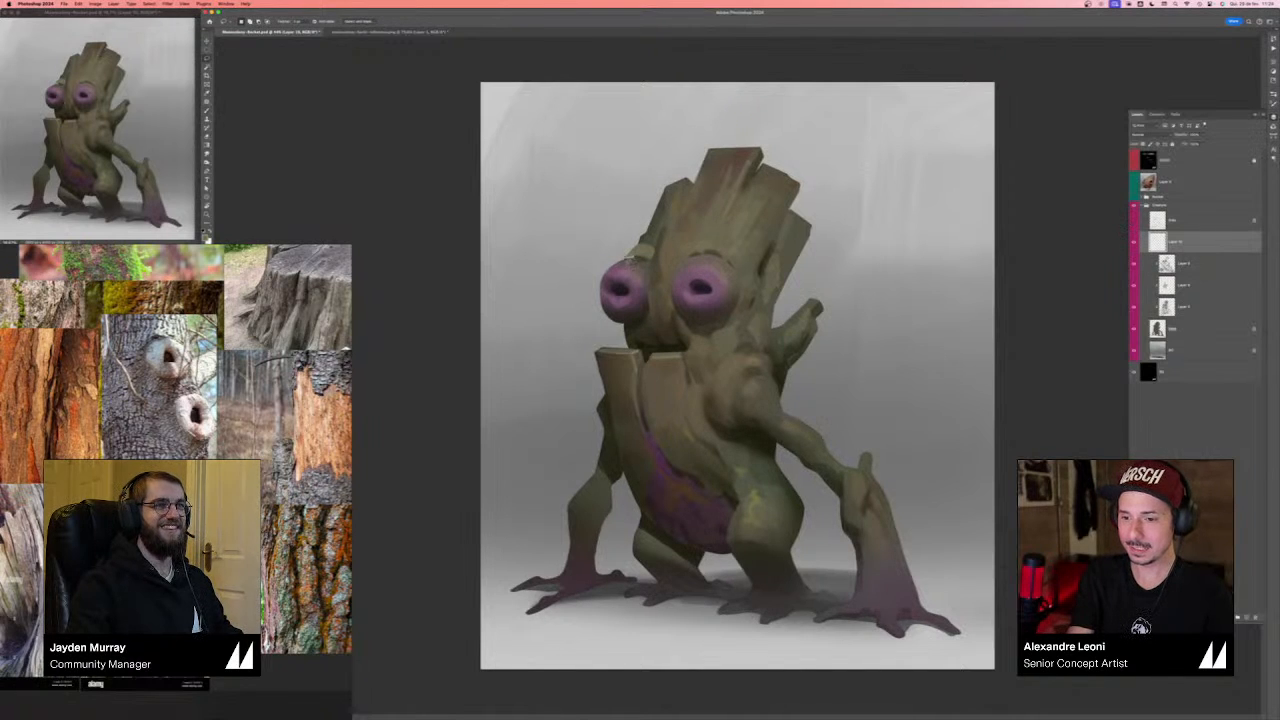
mouse_move(627, 263)
left_mouse_down()
mouse_move(653, 266)
mouse_move(631, 229)
left_mouse_up()
key("b")
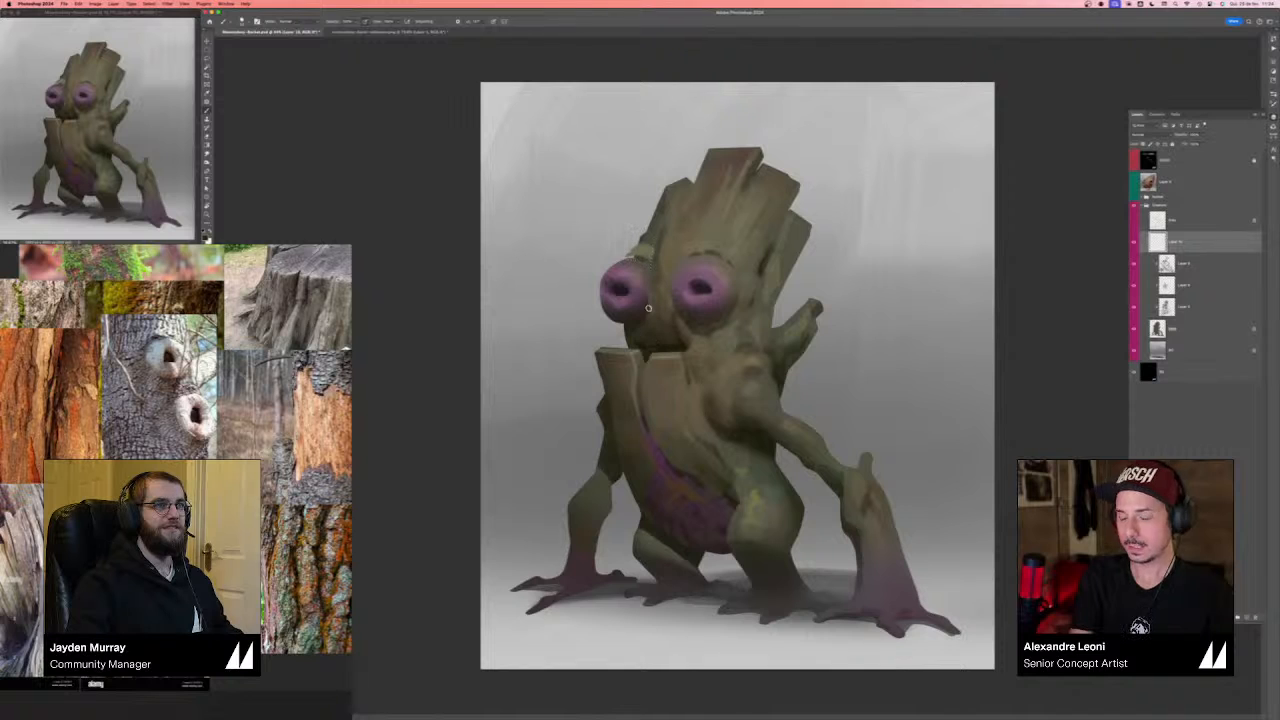
left_click(1273, 94)
left_click(1218, 150)
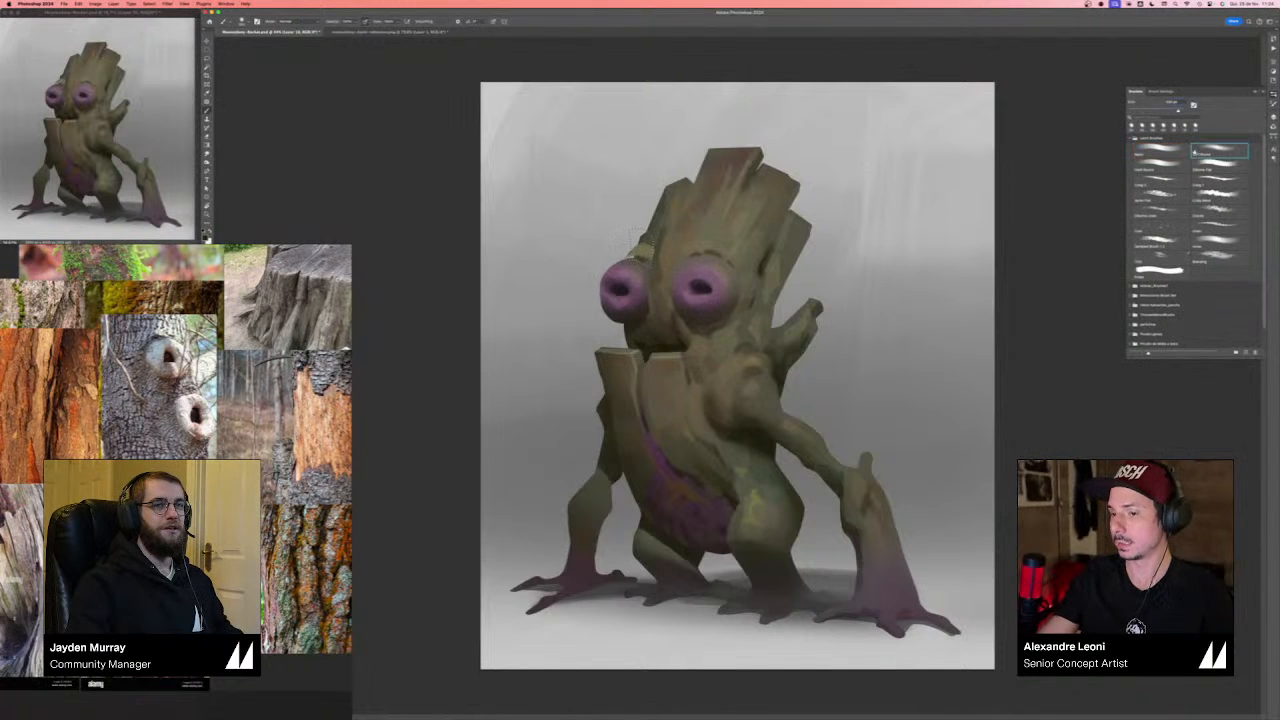
key("bracketleft")
key("bracketleft")
key("bracketleft")
key("bracketleft")
key("bracketleft")
mouse_move(628, 260)
left_mouse_down()
mouse_move(649, 258)
mouse_move(632, 258)
left_mouse_up()
left_click(646, 252, "alt")
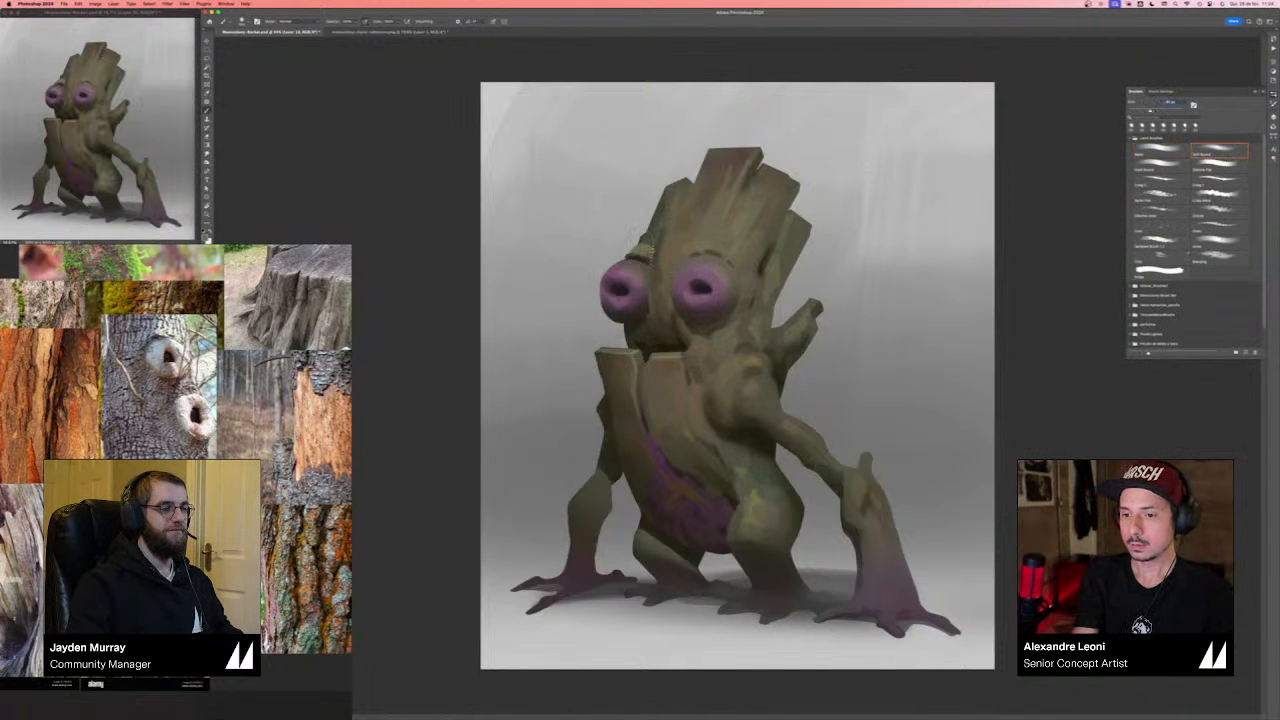
key("super+d")
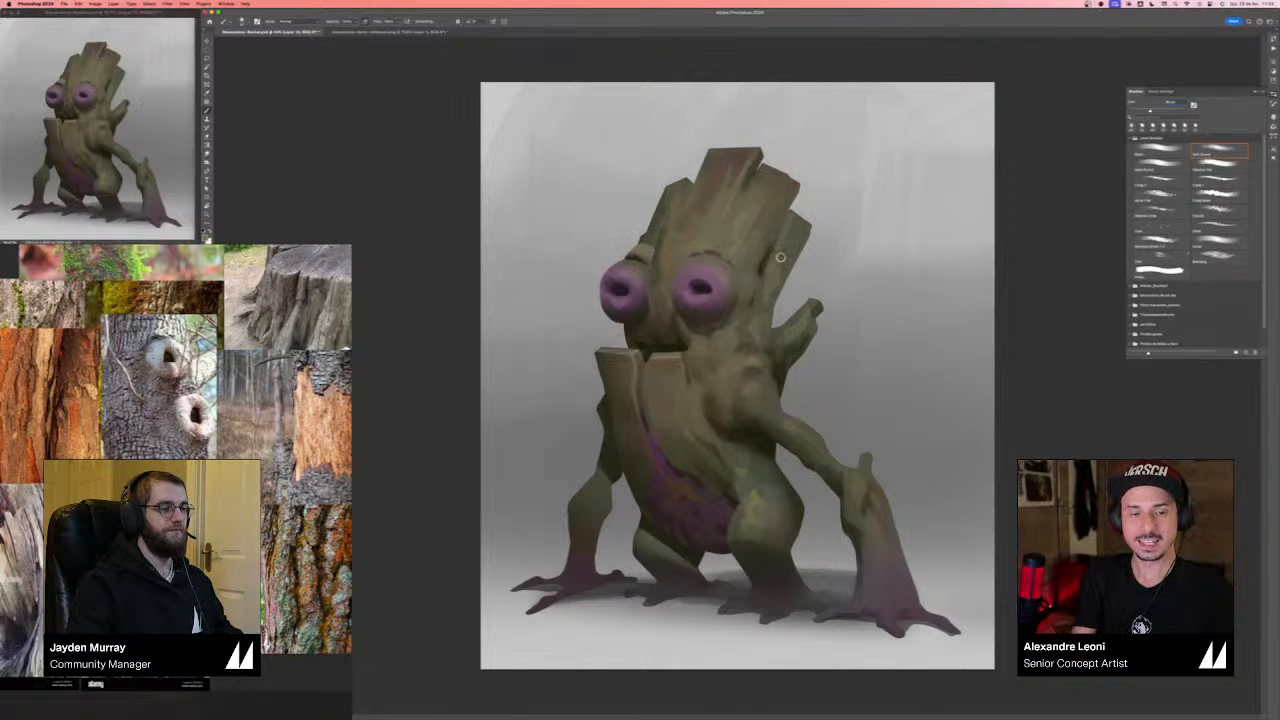
- Outline the bark just above the nearer eye with the Lasso and shade its brow ridge
key("l")
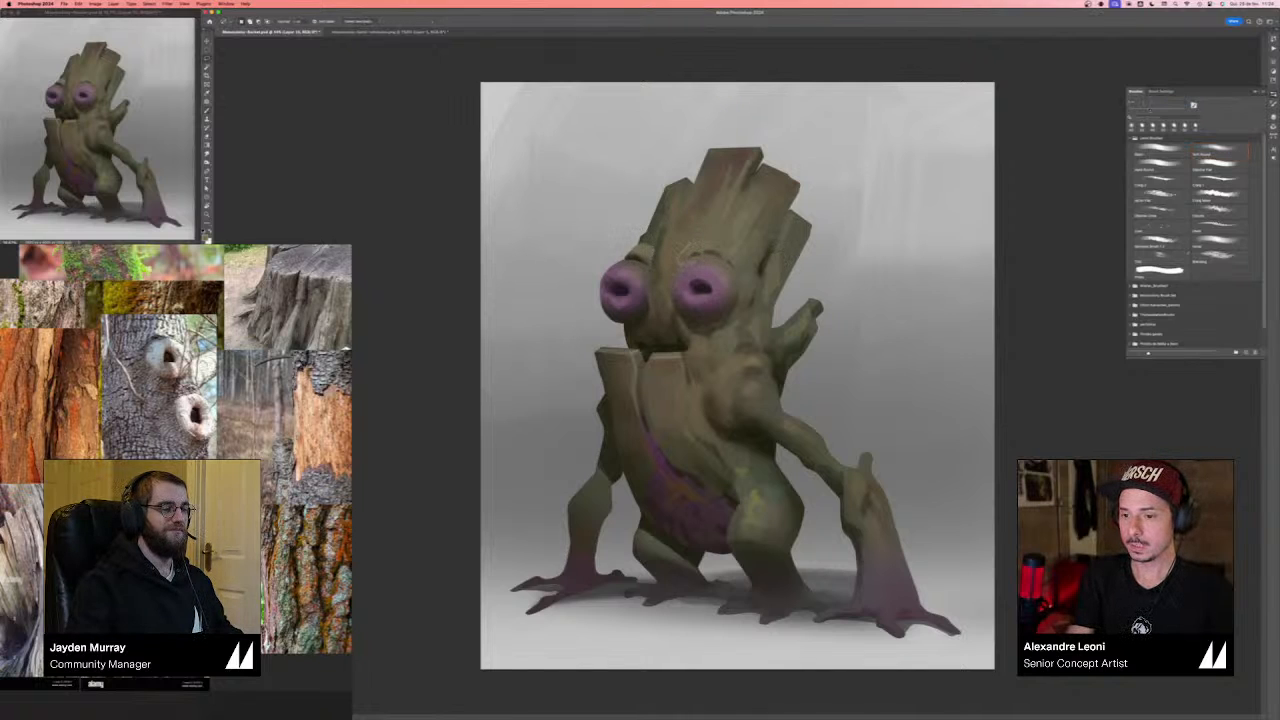
key("b")
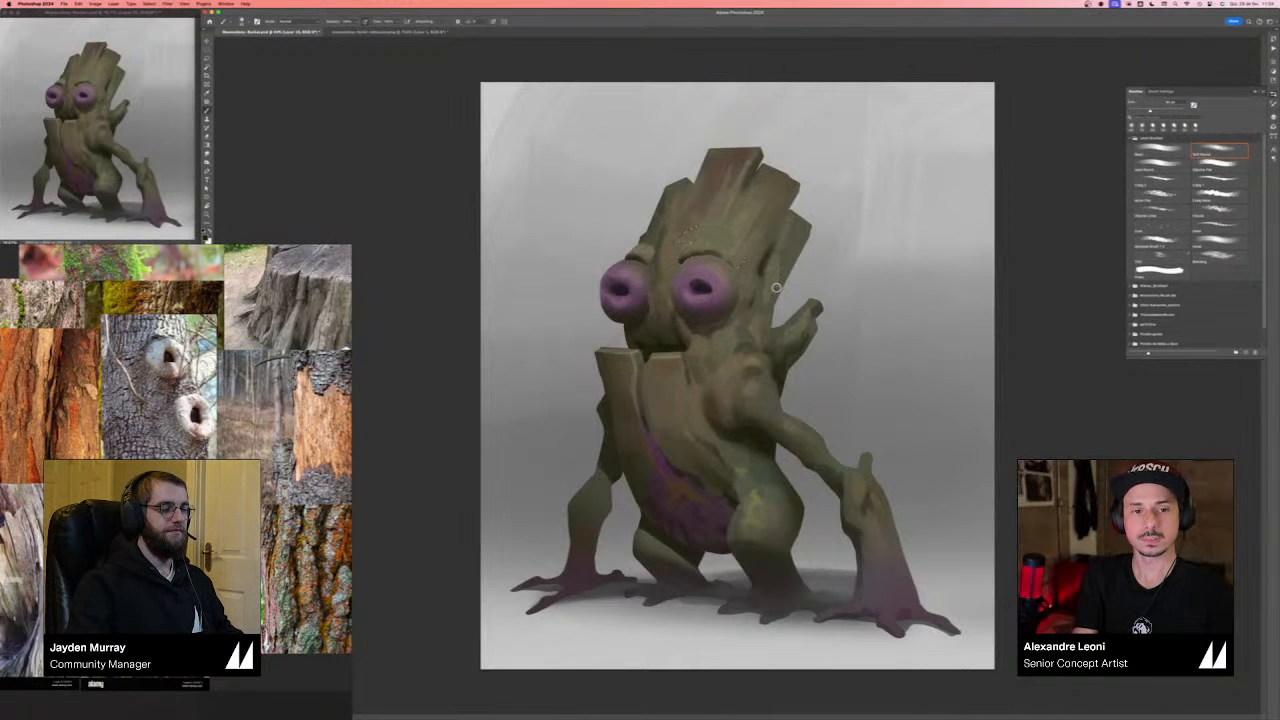
- Paint lighter brow ridges above both eyes with a small textured brush, using a muted olive yellow and sampled bark colour
left_click(1162, 196)
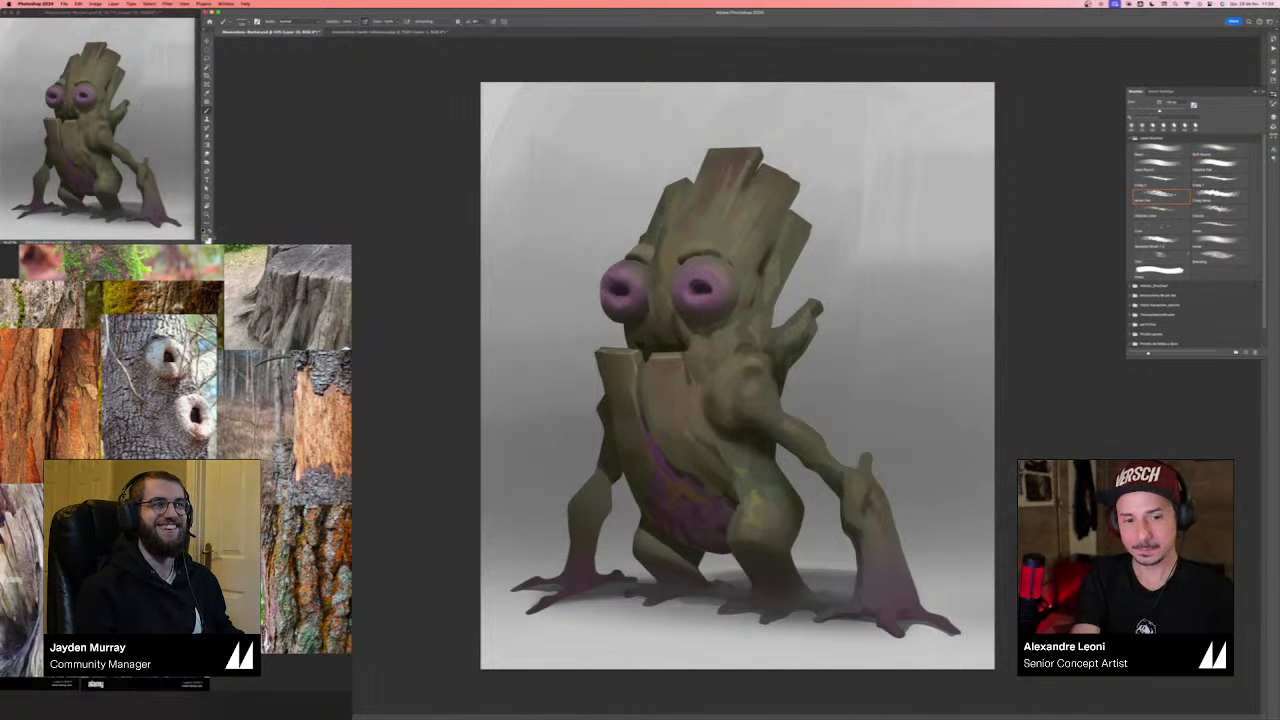
left_click(206, 237)
left_click(884, 434)
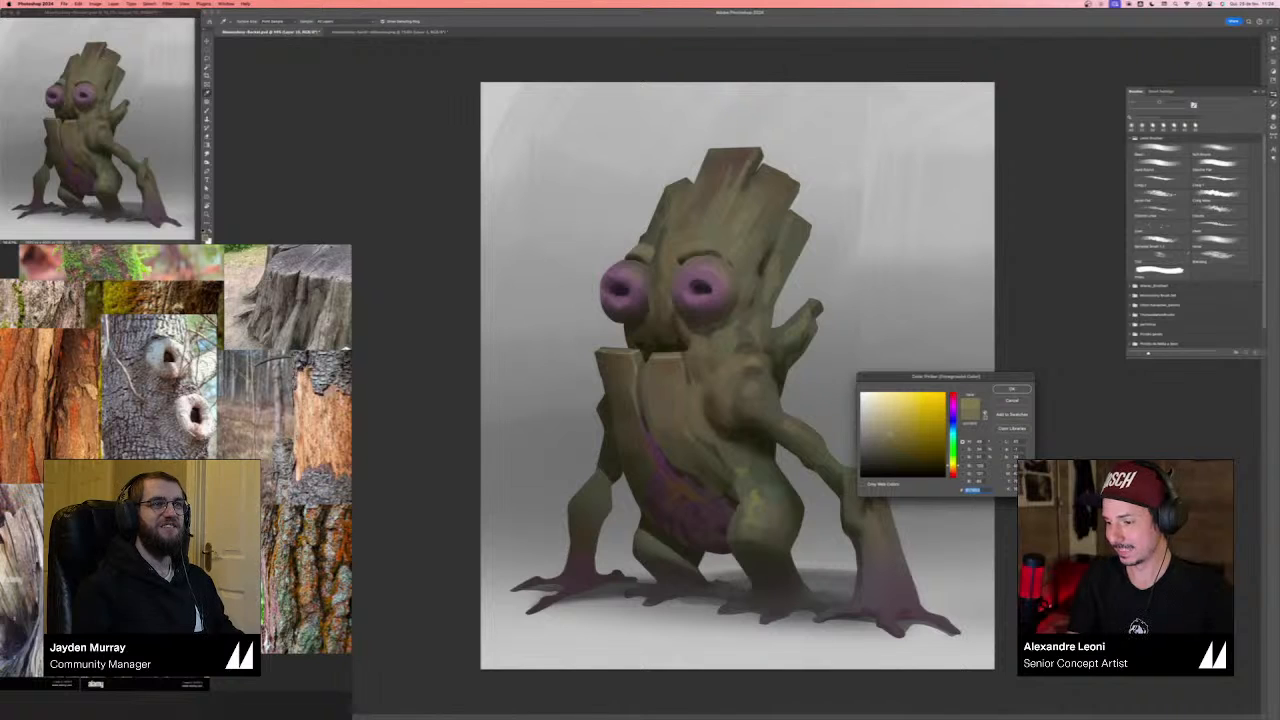
left_click_drag(952, 465, 952, 467)
left_click(886, 430)
key("Return")
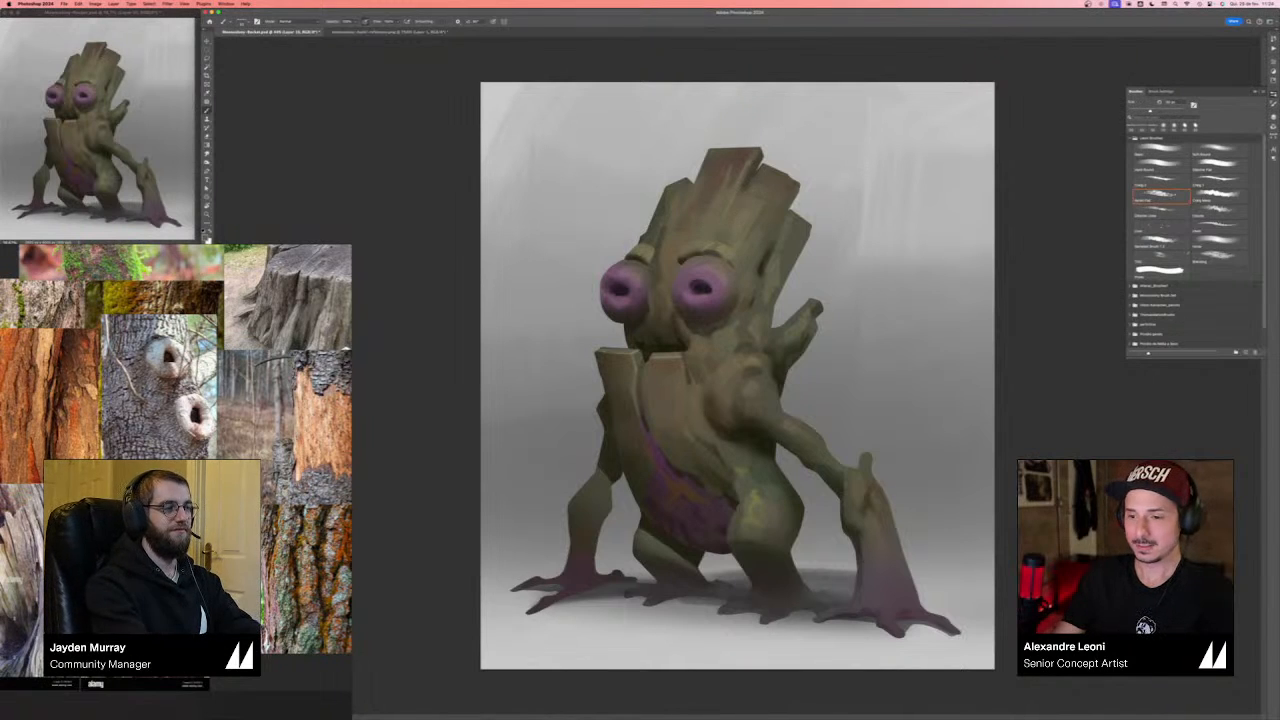
left_click(657, 248, "alt")
key("bracketleft")
key("bracketleft")
key("bracketleft")
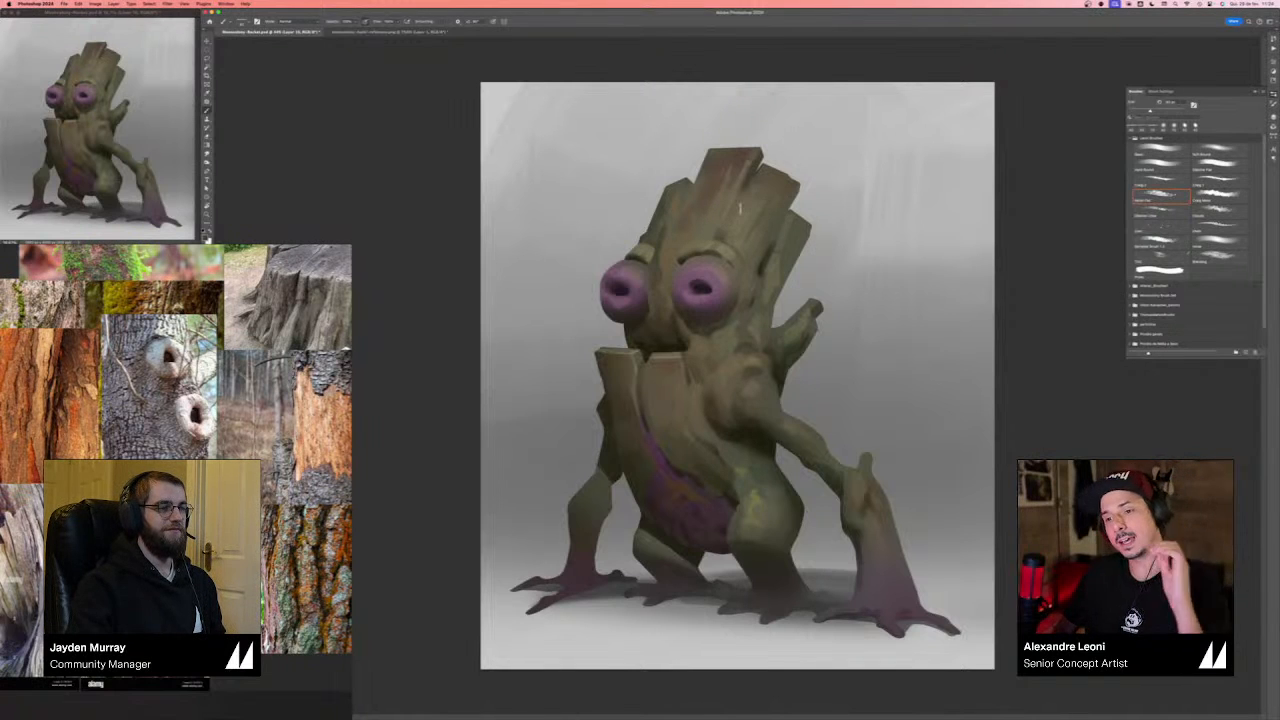
- Check the painting in mirrored view, flip it back, and sample the reddish brown of the head's top plank for bark accents
key("F2")
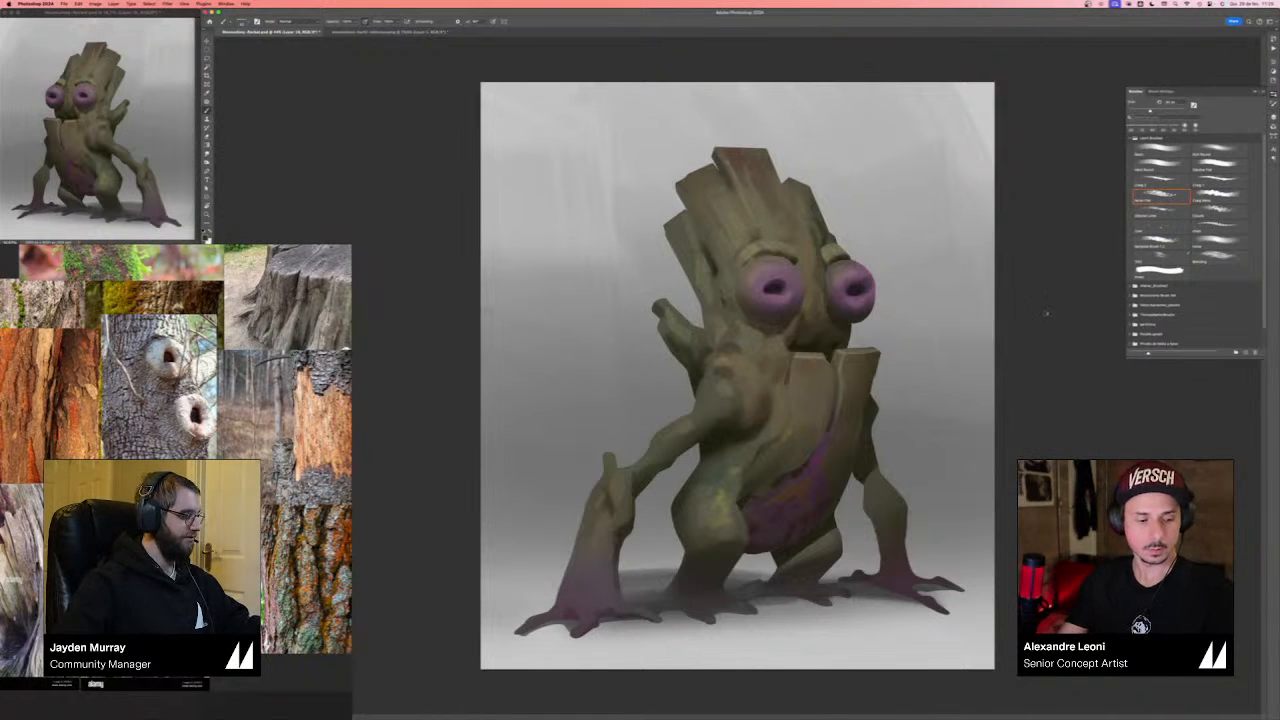
key("super+shift+h")
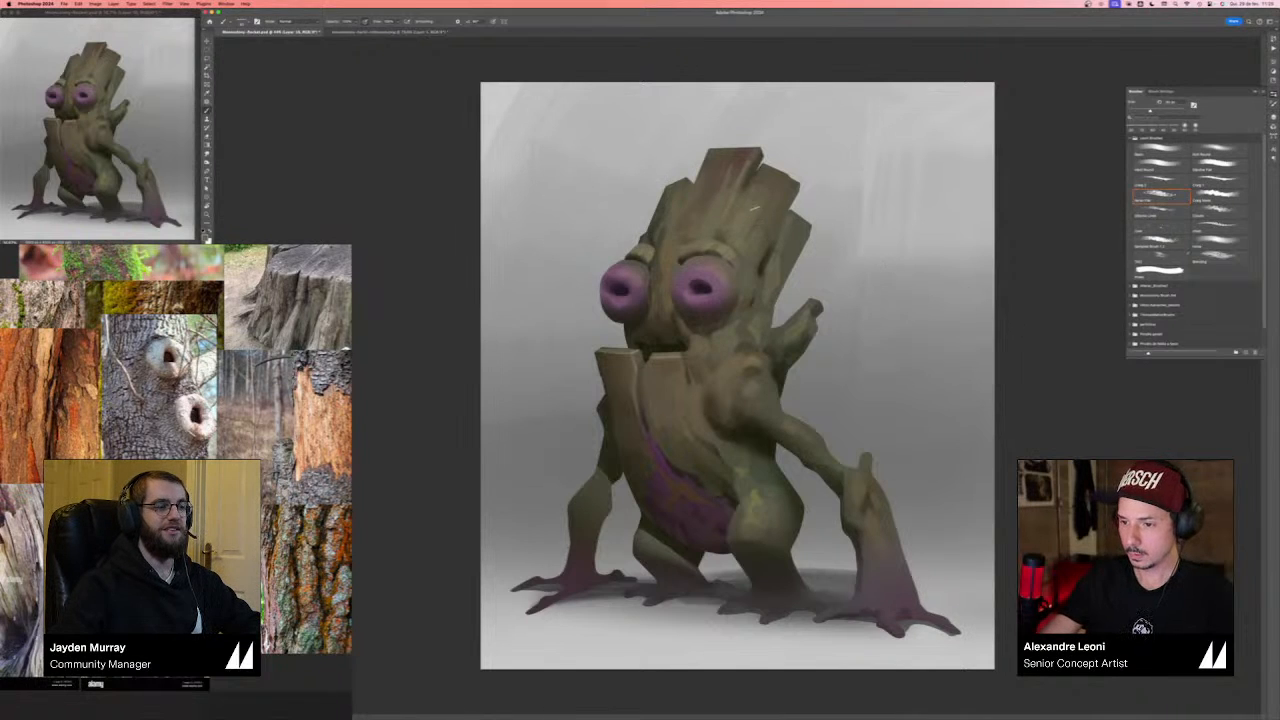
left_click(738, 160, "alt")
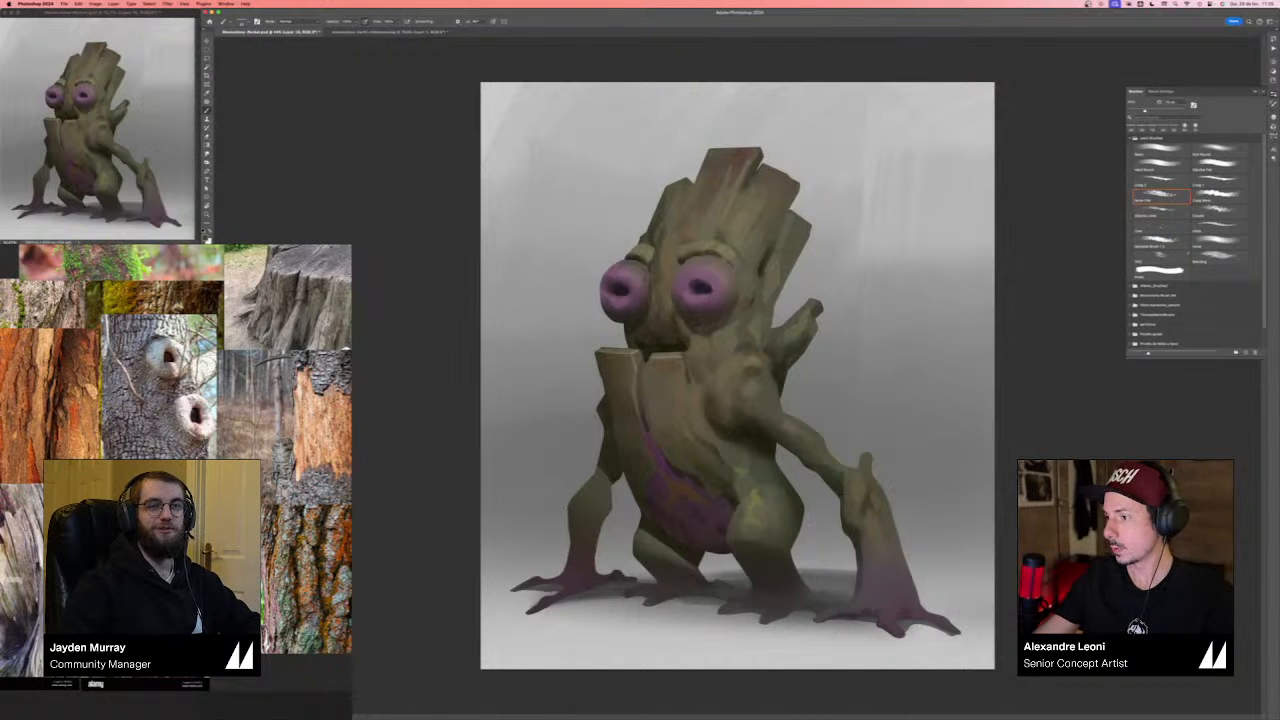
- Mask the brow paint layer with the creature's silhouette, and paint reddish brown on the tip of the head's rear plank
left_click(1273, 117)
left_click(1180, 325, "shift")
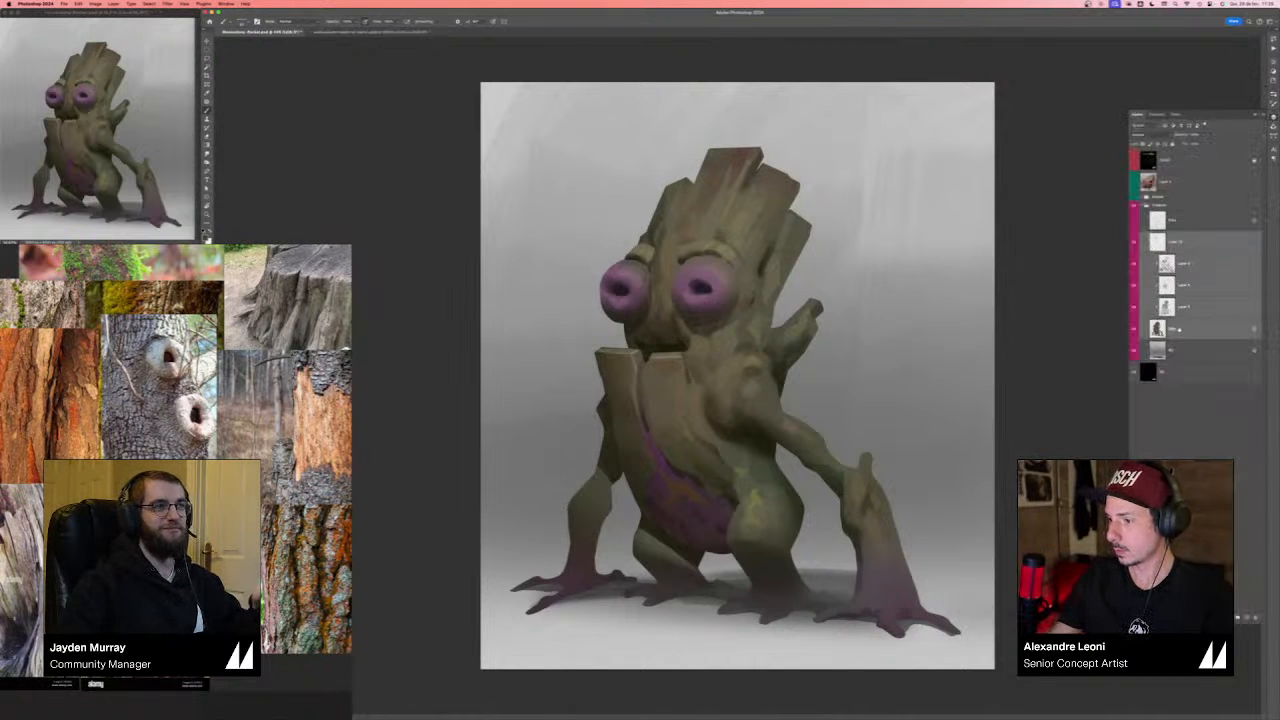
left_click(1175, 242)
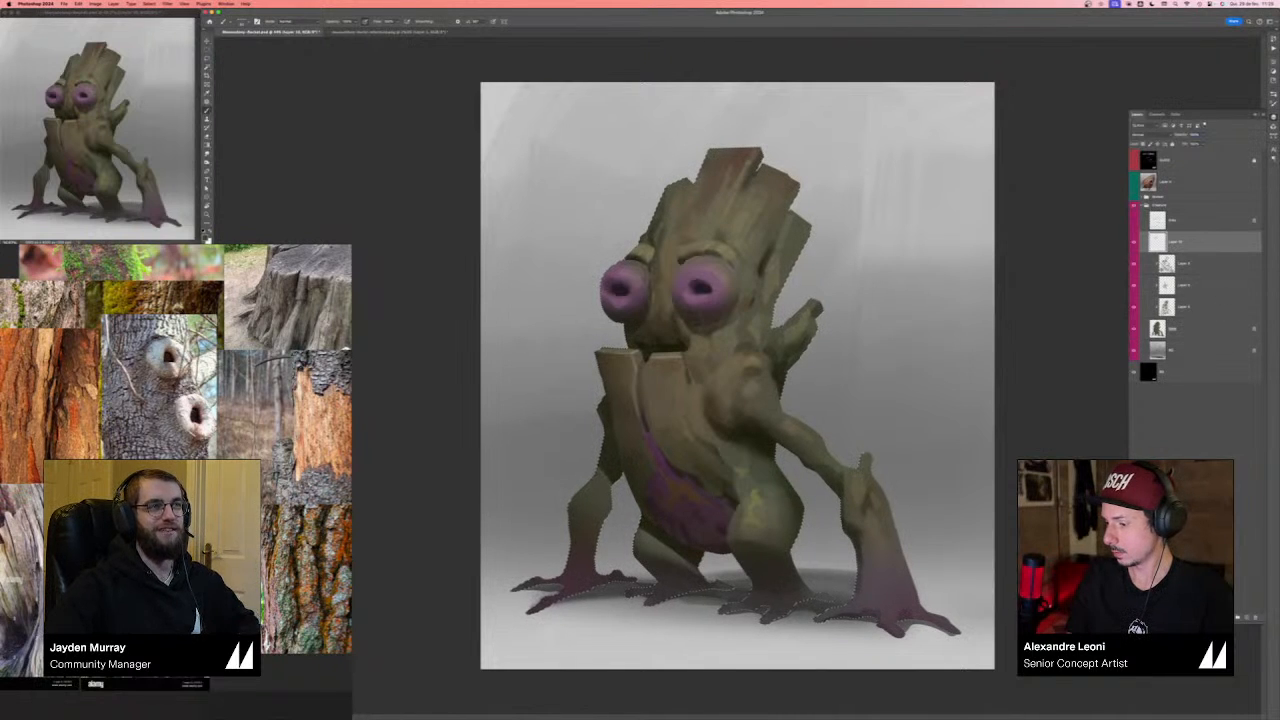
left_click(1219, 617)
left_click(1157, 242)
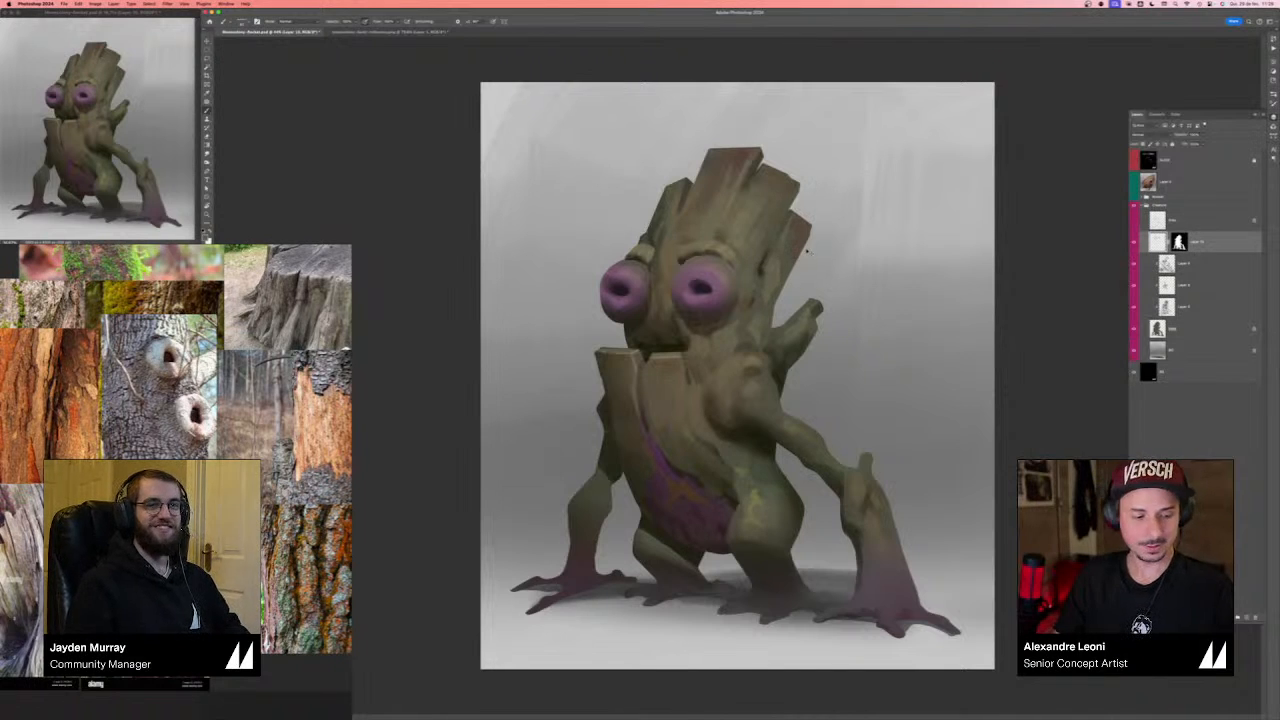
- Flip the canvas horizontally, sample the bark colour between the eyes, and add a new layer for refining the mouth
key("super+shift+h")
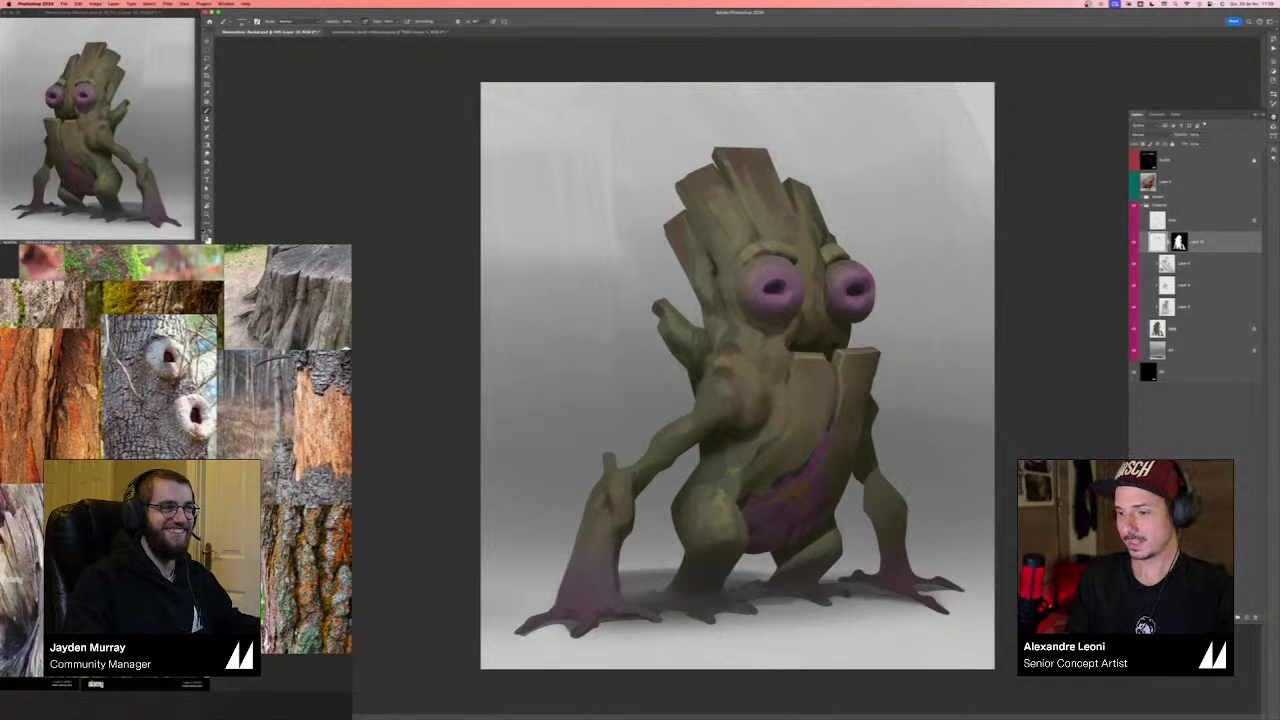
left_click(821, 279, "alt")
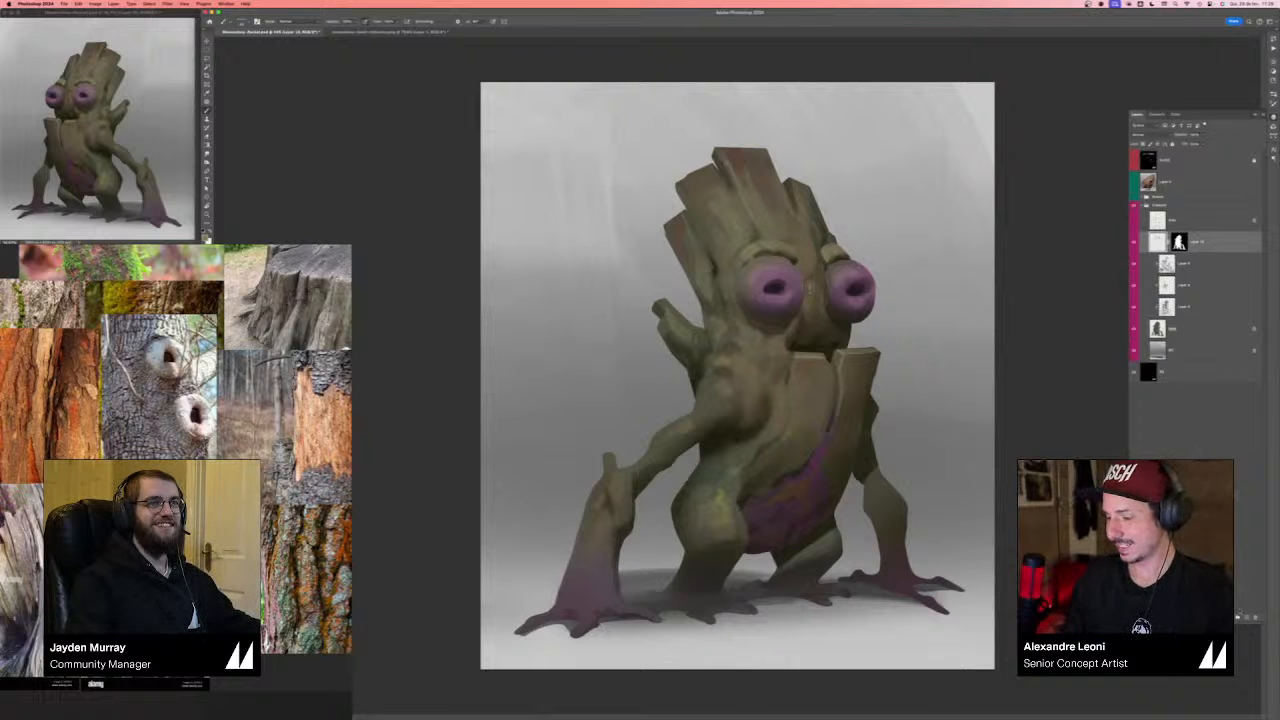
left_click(1246, 617)
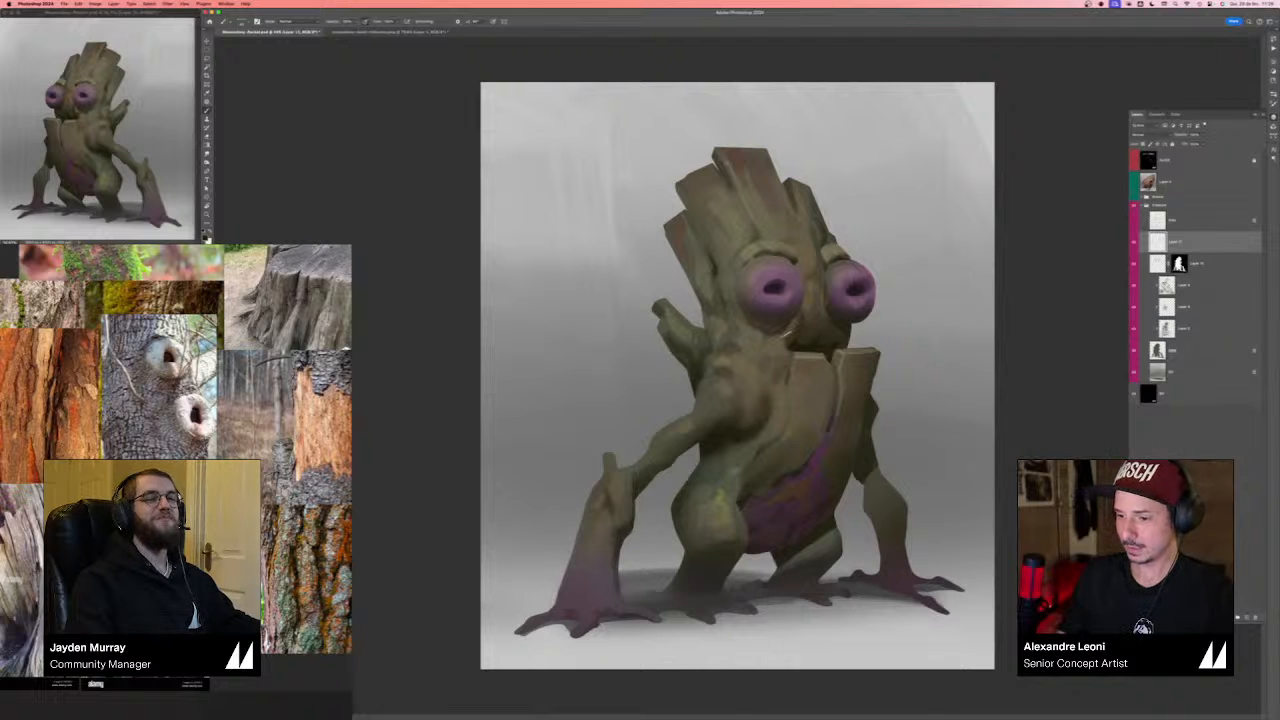
- Try extending the mouth line outward at both corners with dark strokes, and undo them
left_click_drag(788, 332, 760, 342)
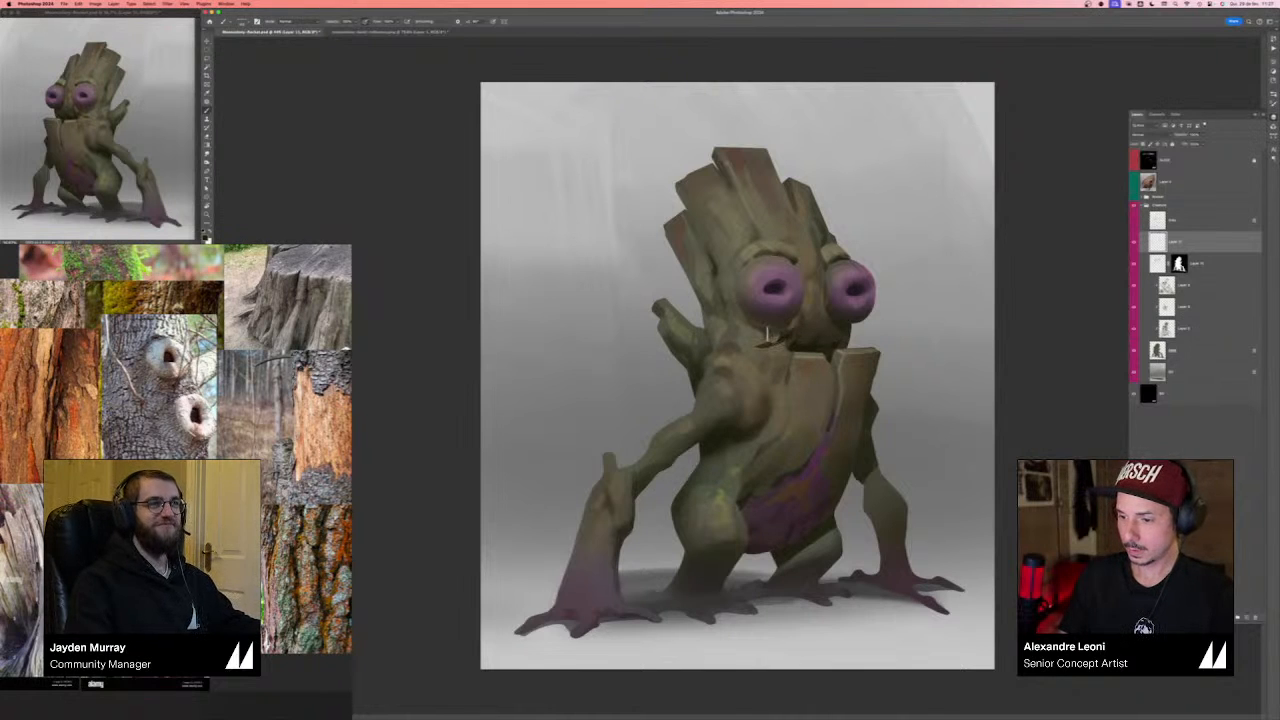
left_click_drag(838, 331, 864, 336)
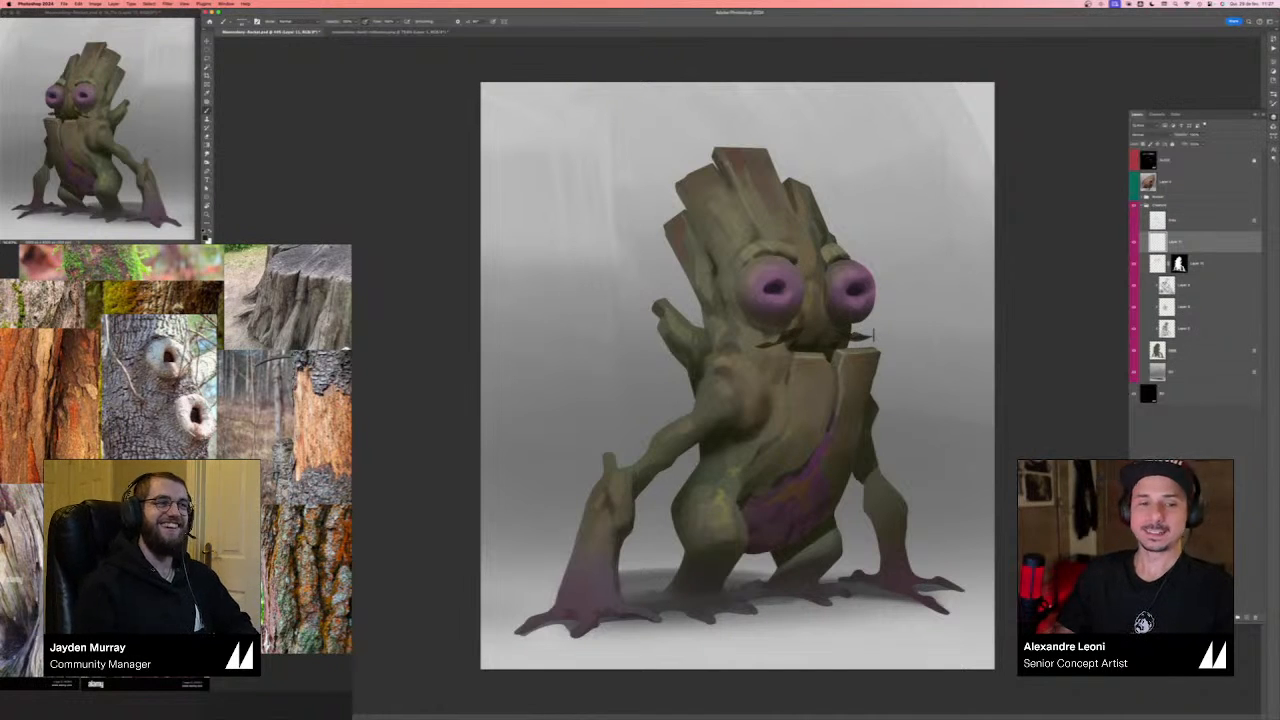
key("super+z")
key("super+z")
key("super+z")
key("super+z")
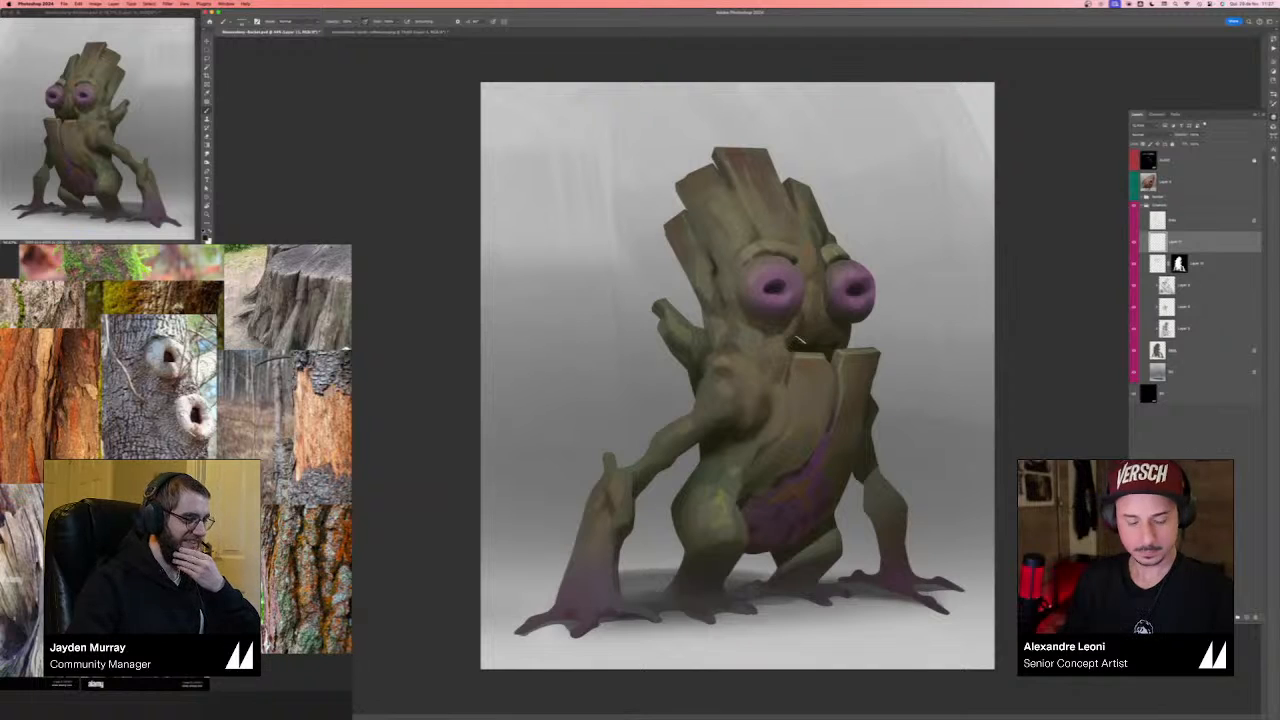
- Lasso the area from the mouth corner to the front shoulder, and paint a soft cheek fold there with a smaller soft round brush
key("l")
left_click_drag(788, 346, 765, 422)
key("b")
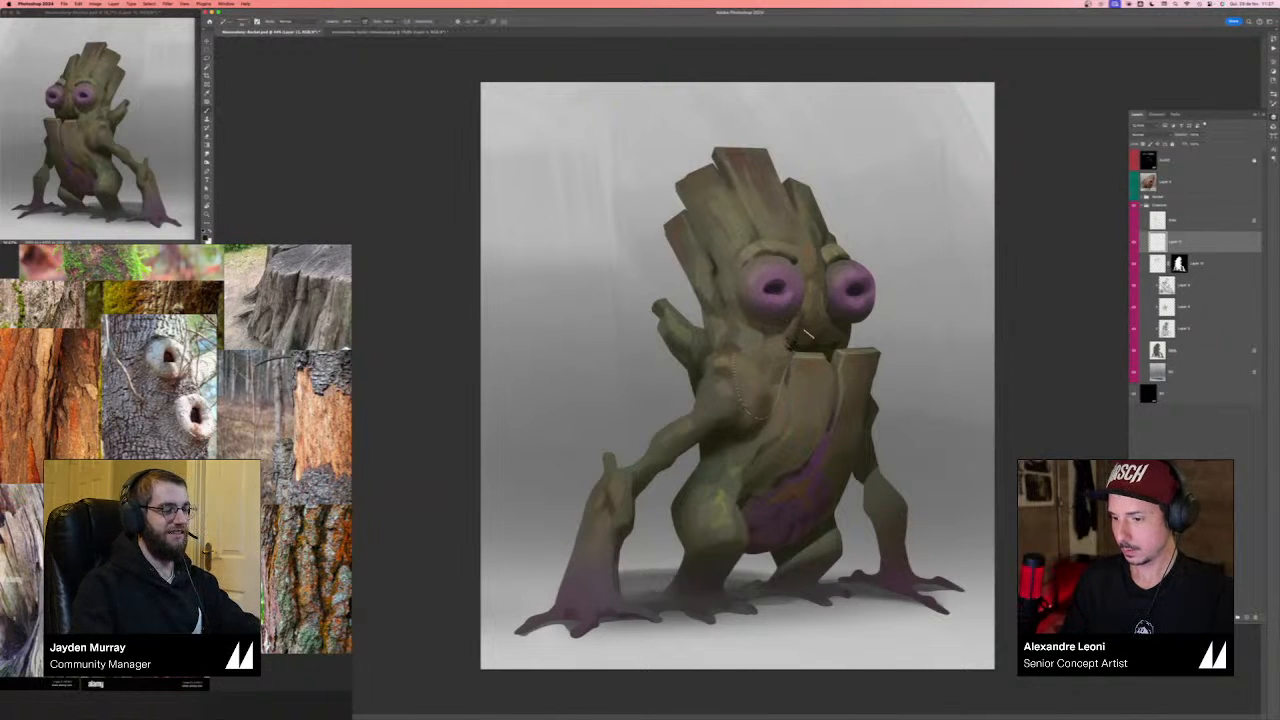
left_click(1273, 94)
left_click(1219, 150)
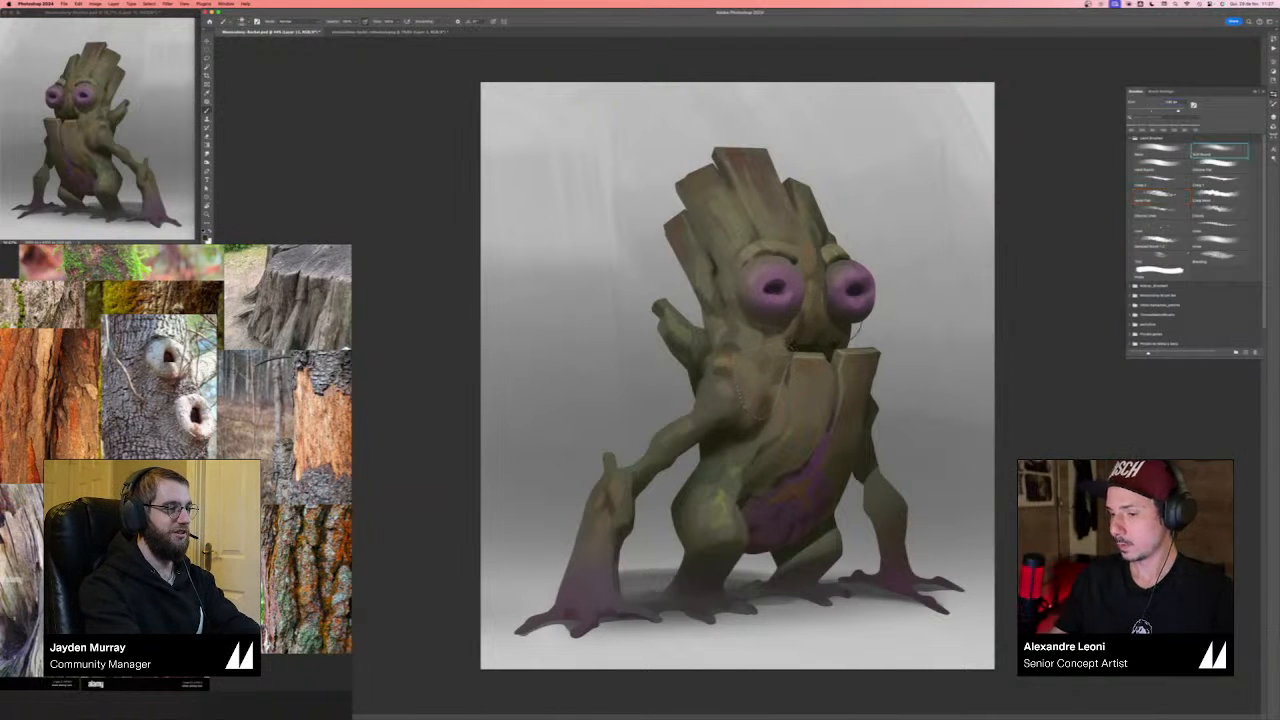
key("[")
key("[")
key("[")
key("[")
key("[")
key("[")
key("[")
key("[")
key("[")
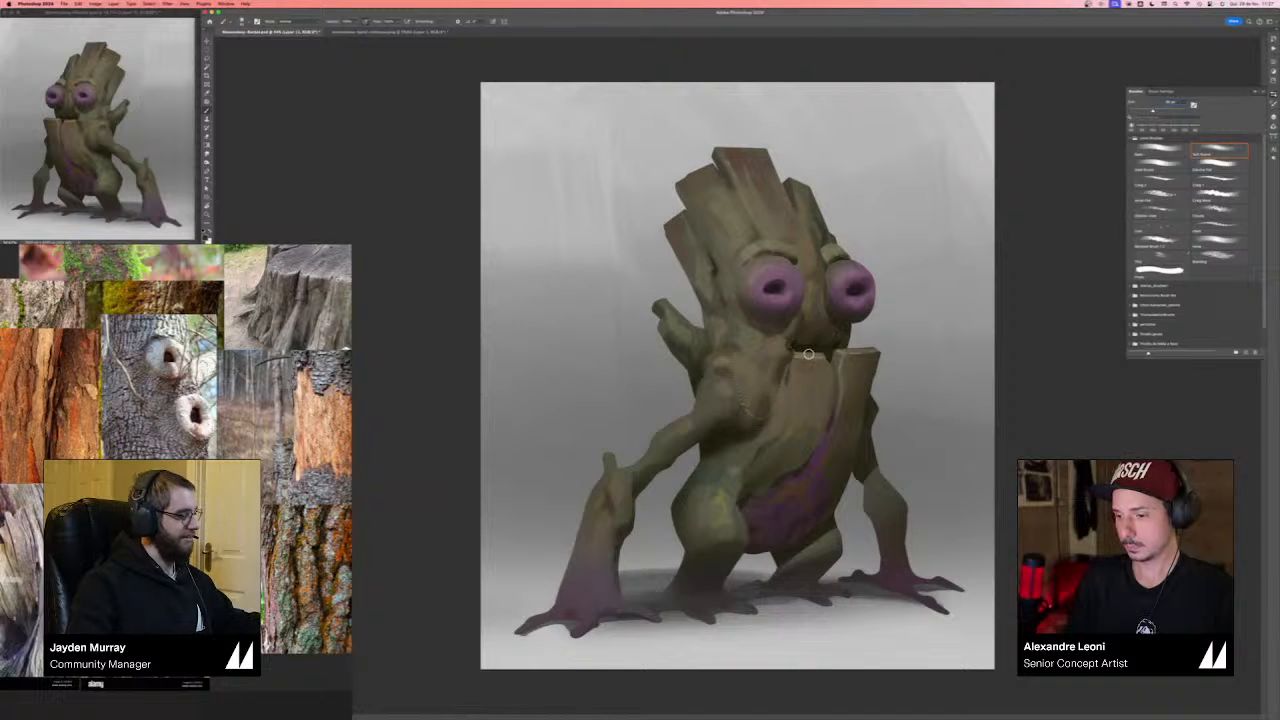
mouse_move(796, 354)
left_mouse_down()
mouse_move(786, 378)
mouse_move(826, 445)
left_mouse_up()
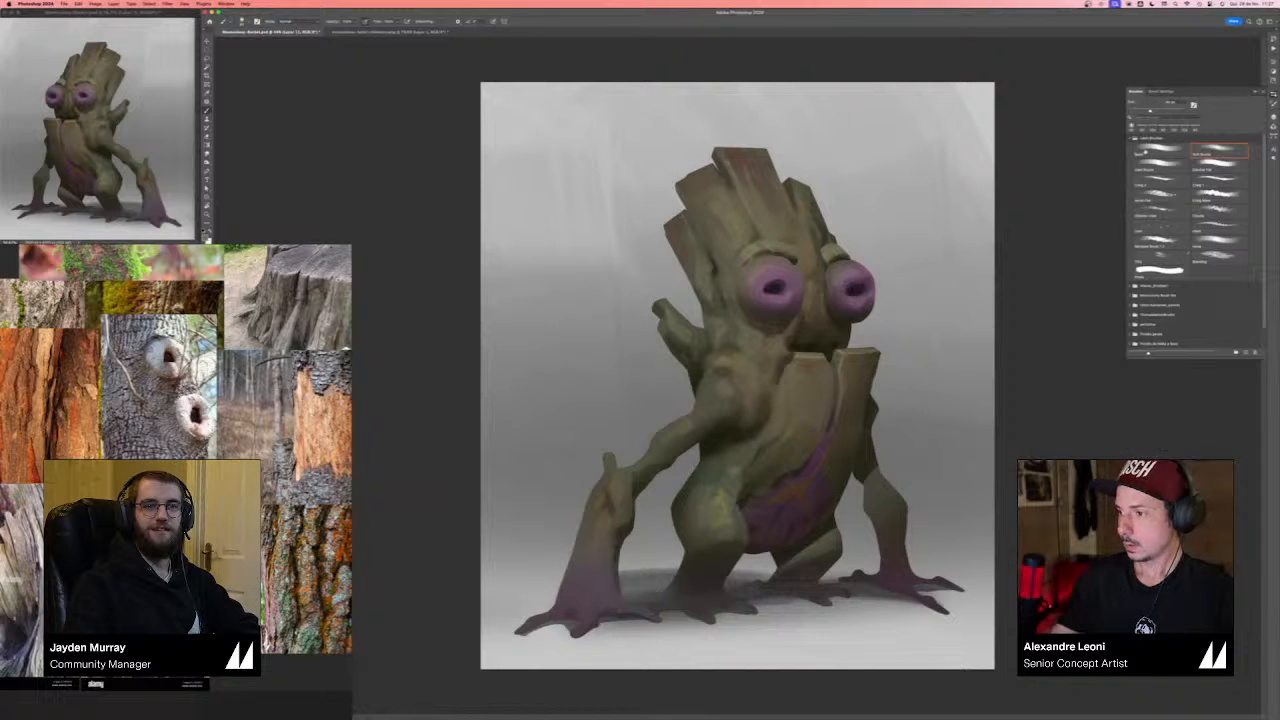
- Mirror the canvas, and paint dark creases around the knob above the front shoulder with a different brush and sampled bark tones
key("comma")
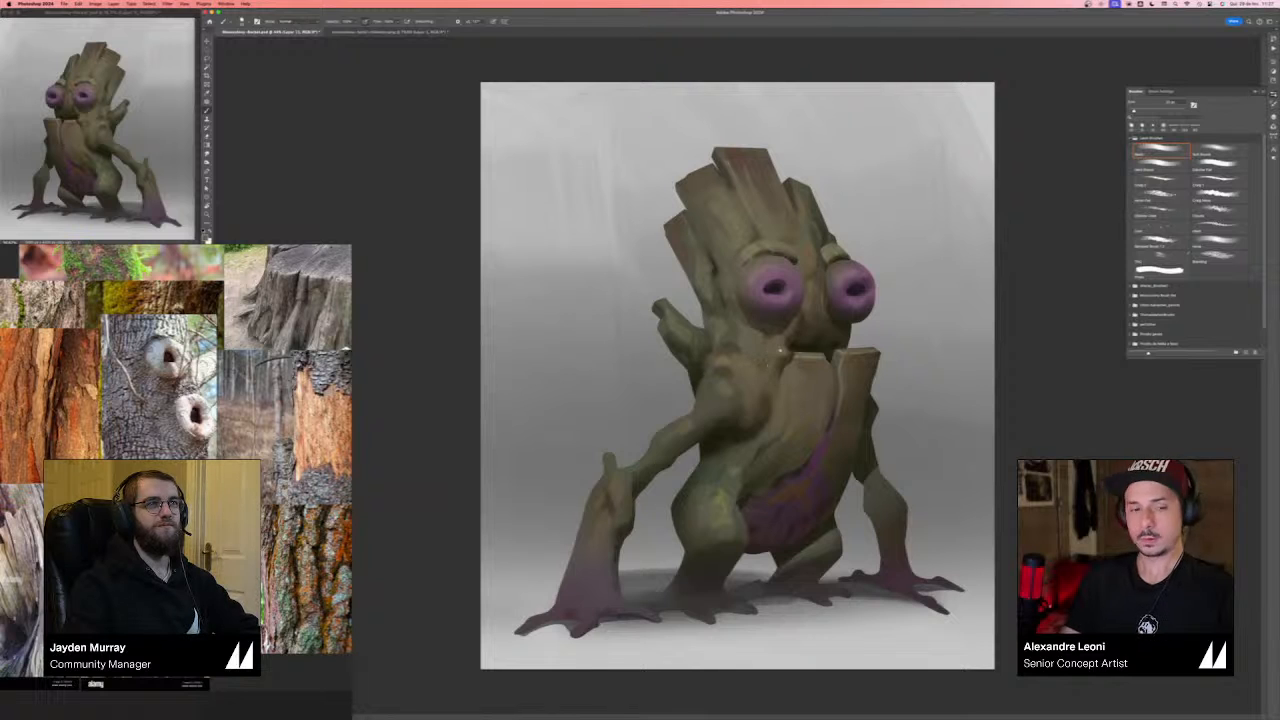
key("super+shift+h")
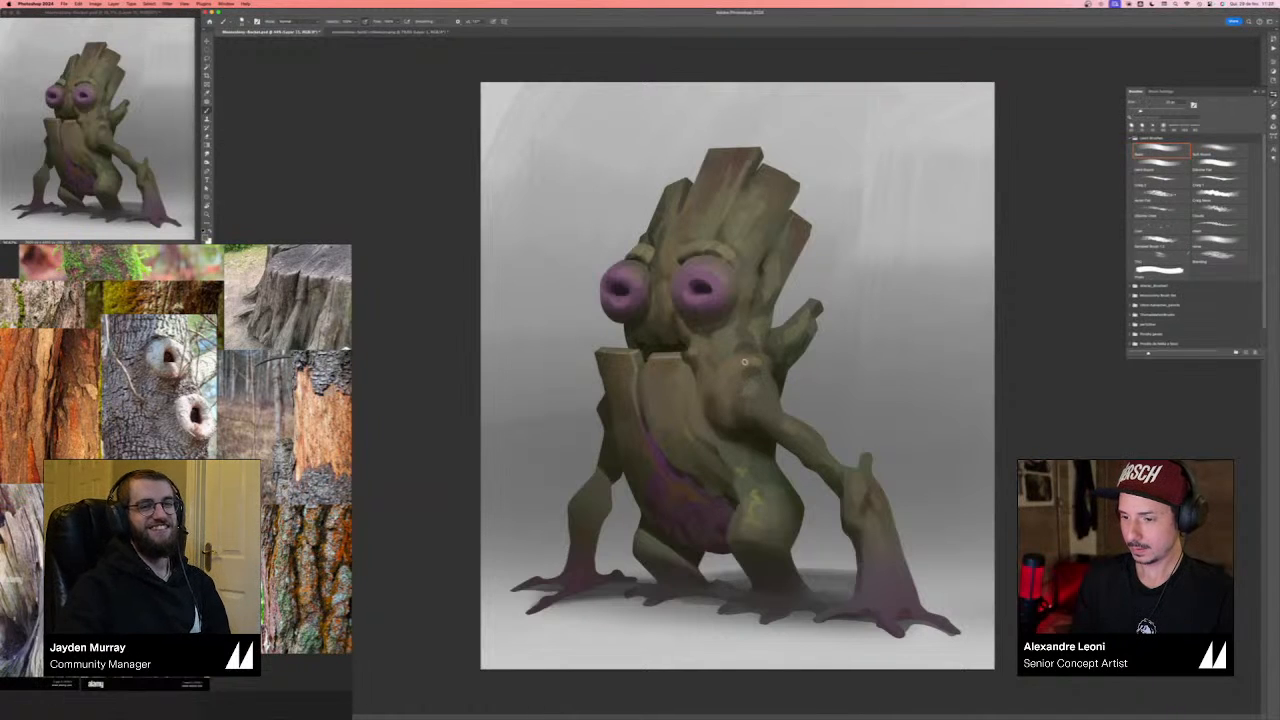
key("F7")
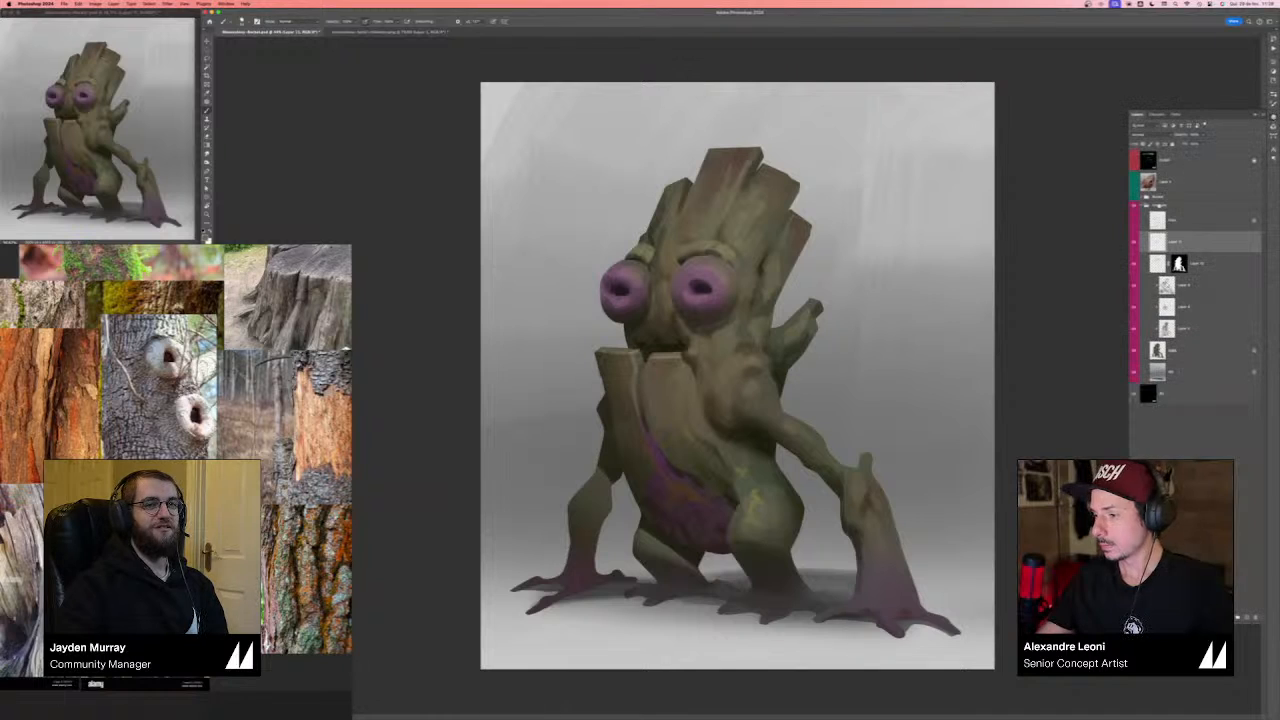
left_click(1133, 219)
key("l")
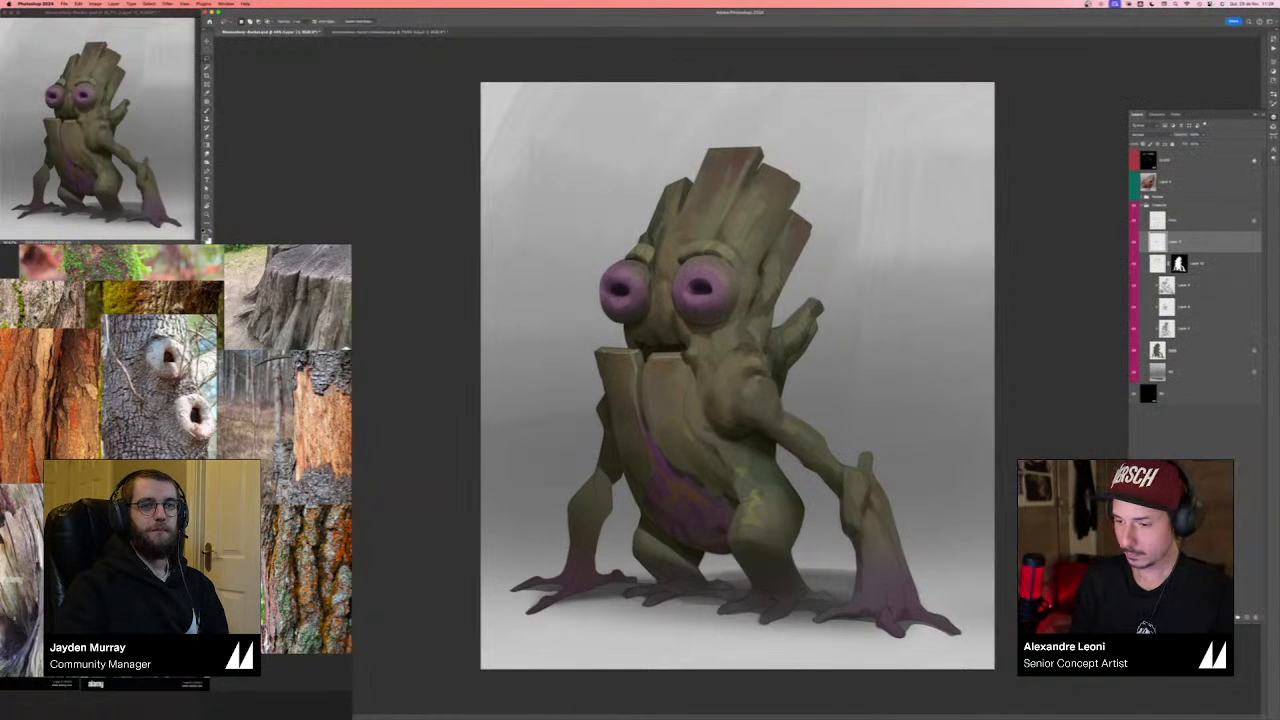
key("b")
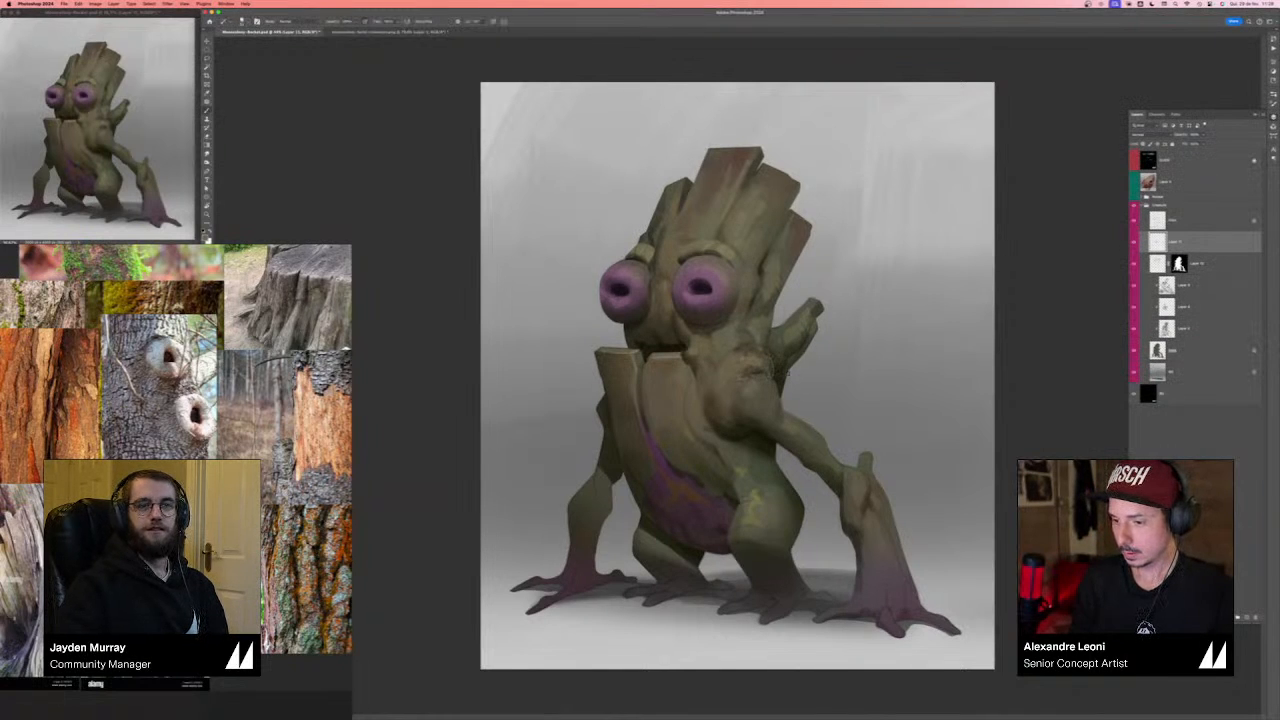
left_click(779, 367, "alt")
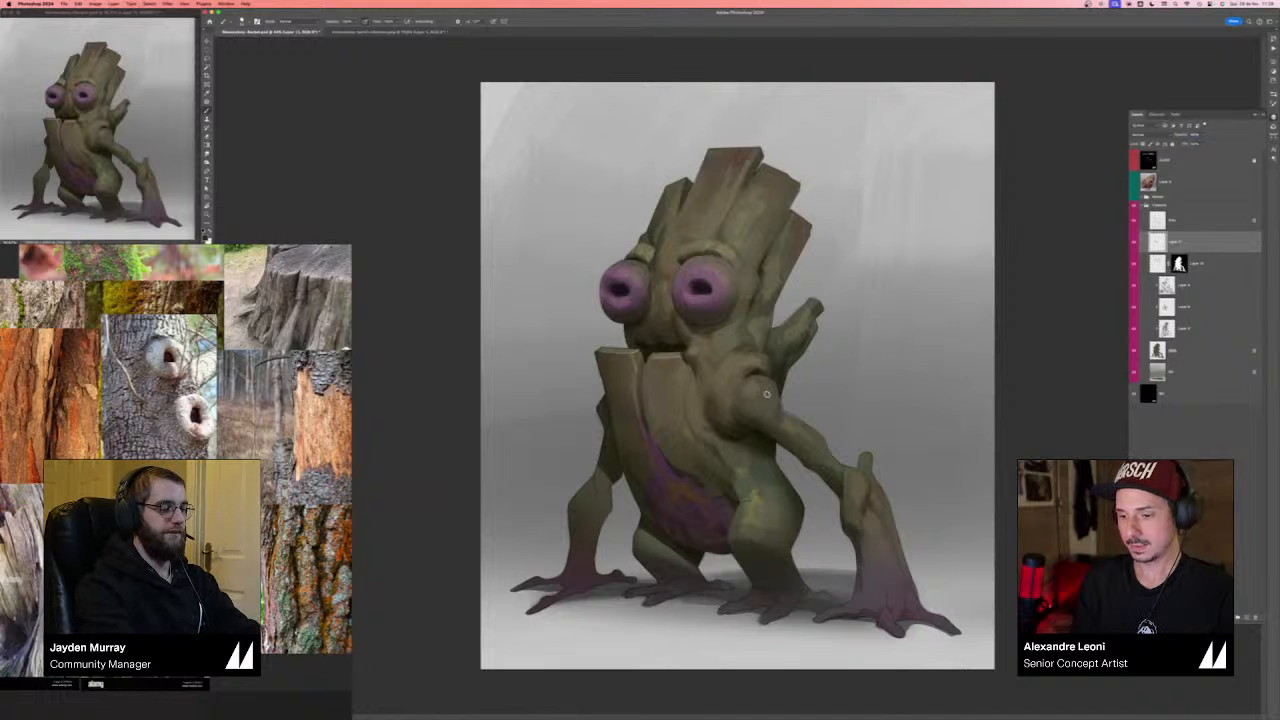
- Lasso the chest edge below the front shoulder, paint raised bark folds along it, and flip the canvas back
key("l")
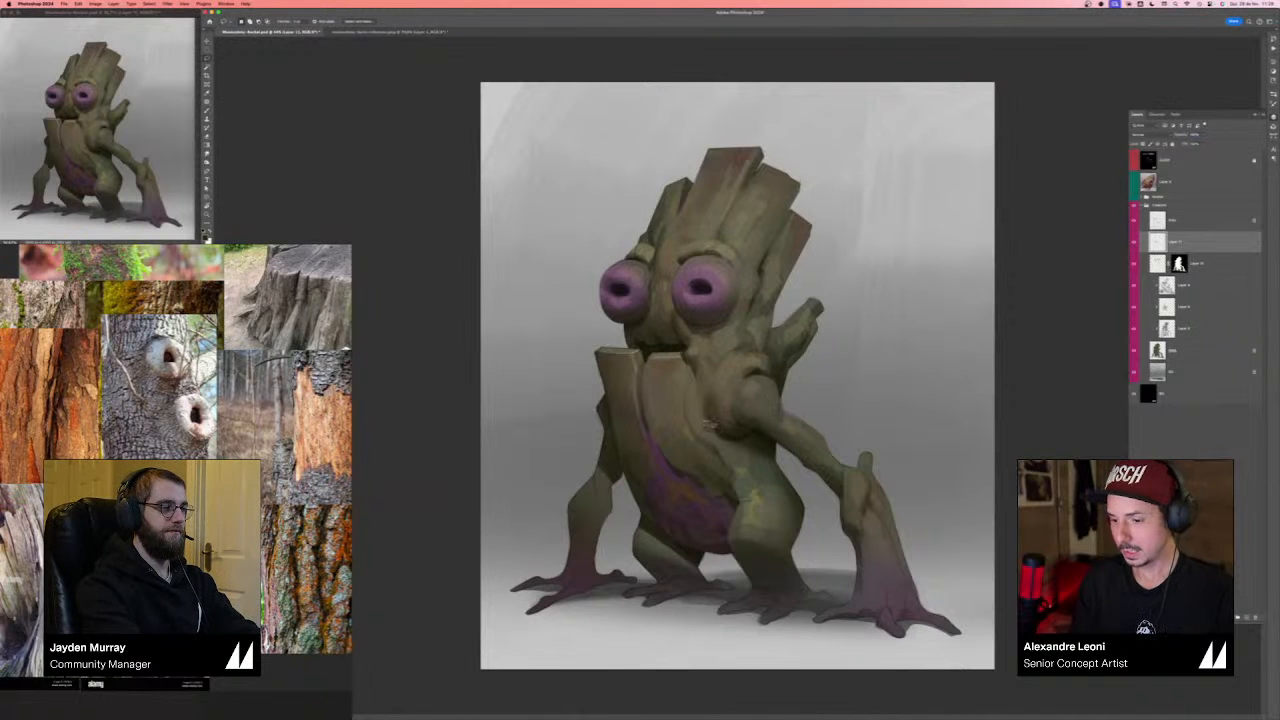
mouse_move(710, 425)
left_mouse_down()
mouse_move(744, 441)
mouse_move(754, 470)
mouse_move(668, 440)
left_mouse_up()
key("b")
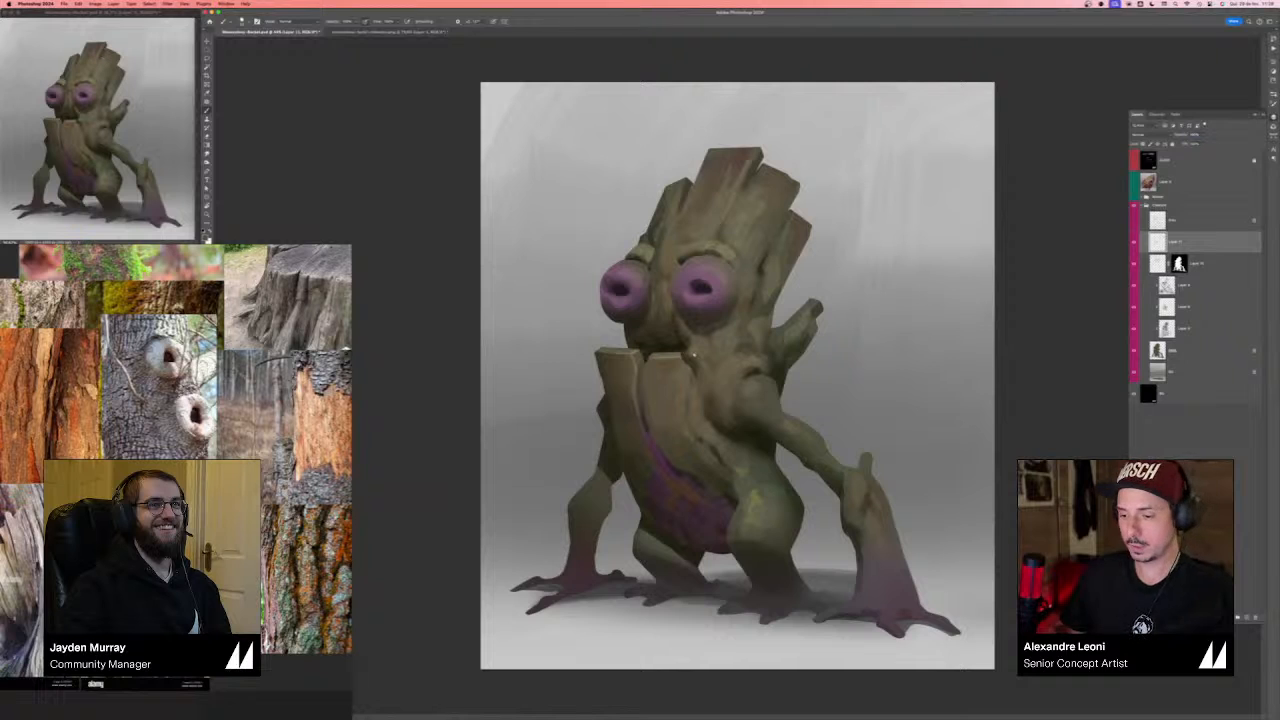
key("super+minus")
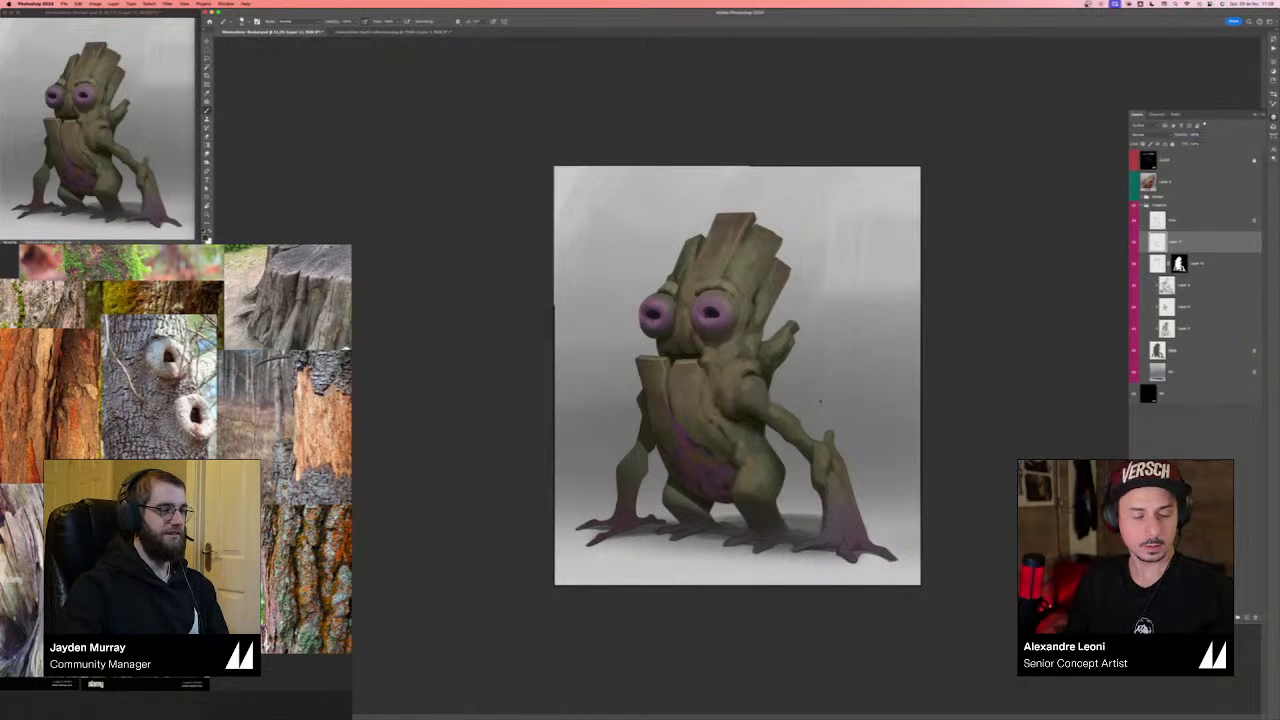
key("super+shift+h")
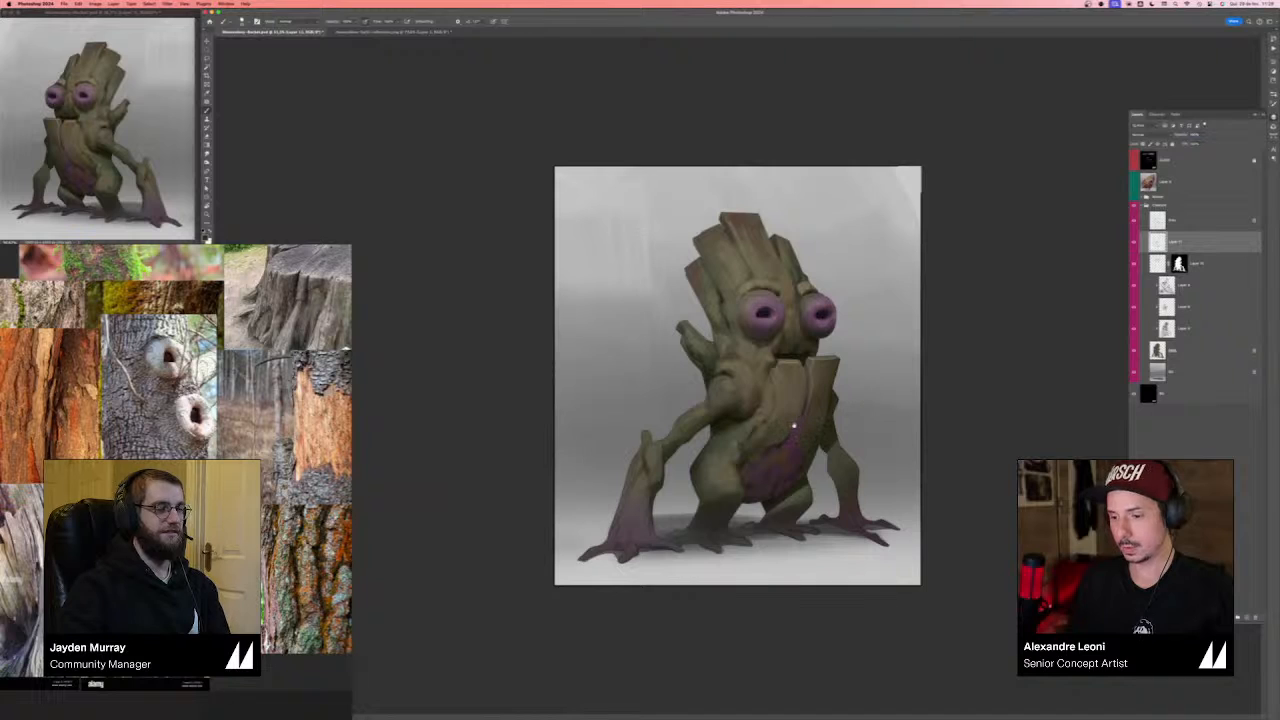
key("super+plus")
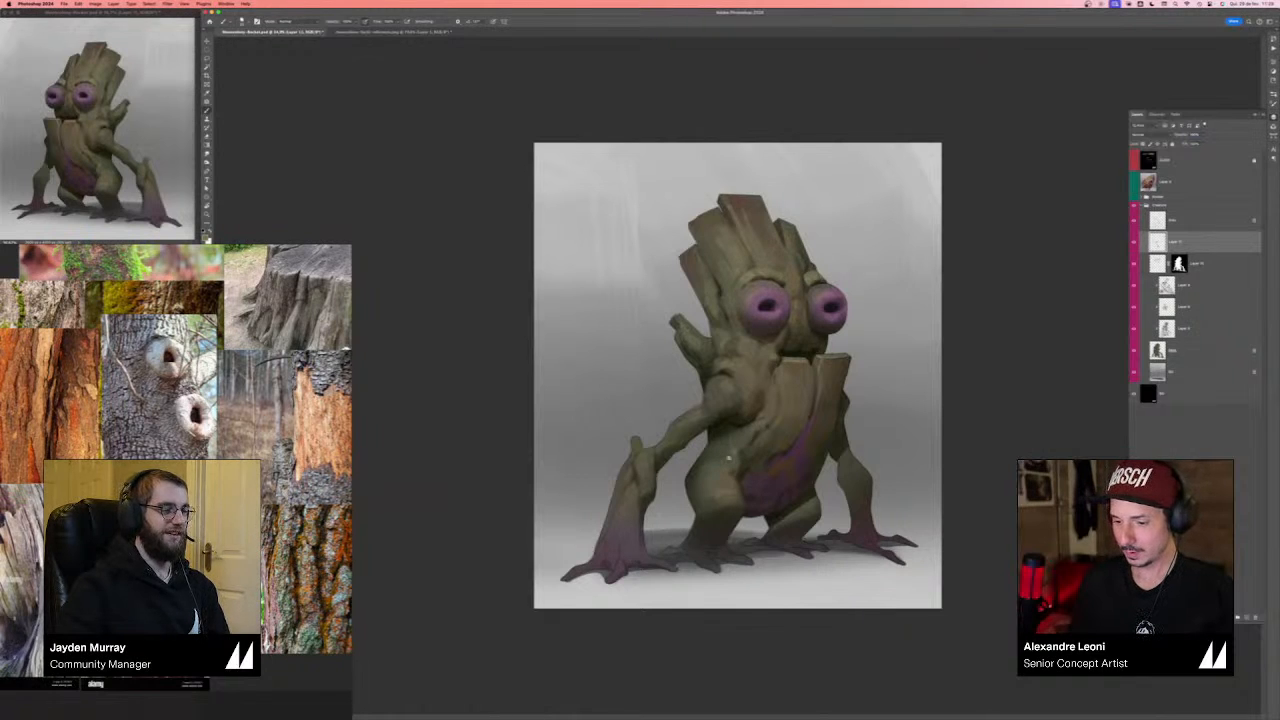
- Pick a dark olive colour, sample the front leg's tone, and paint a wrinkled bark fold on the front knee
key("n")
left_click(897, 450)
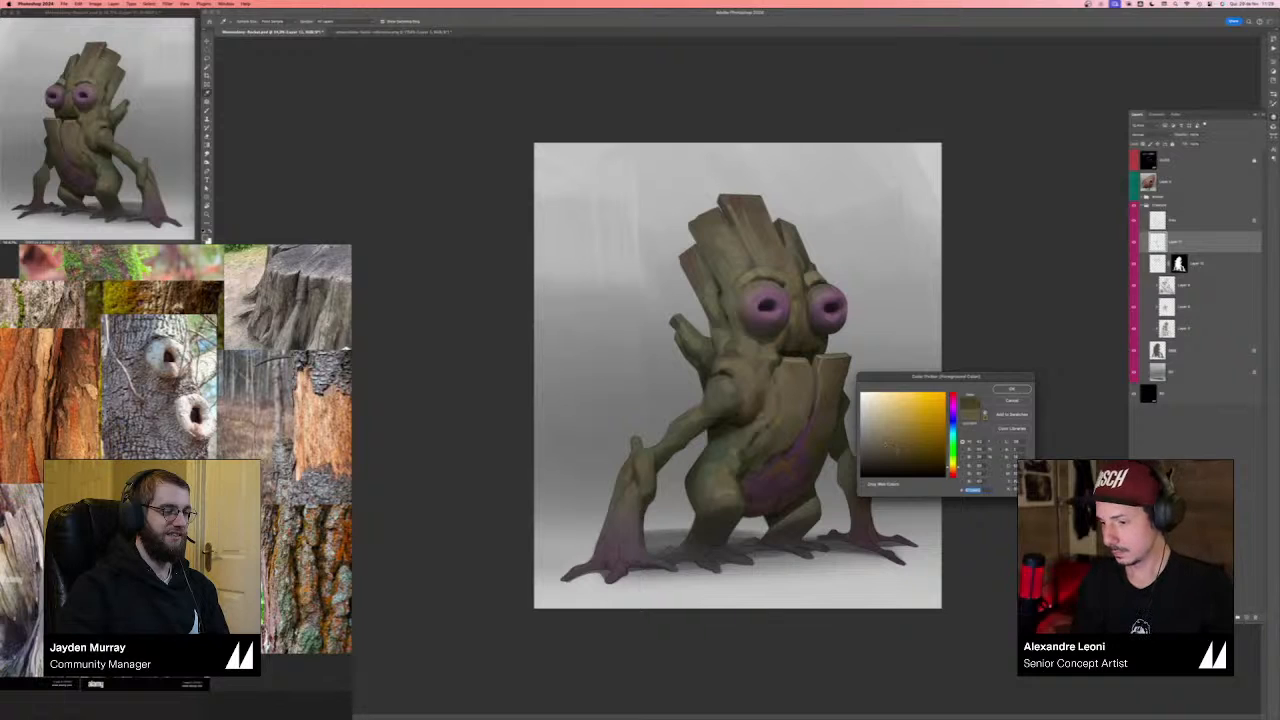
key("Return")
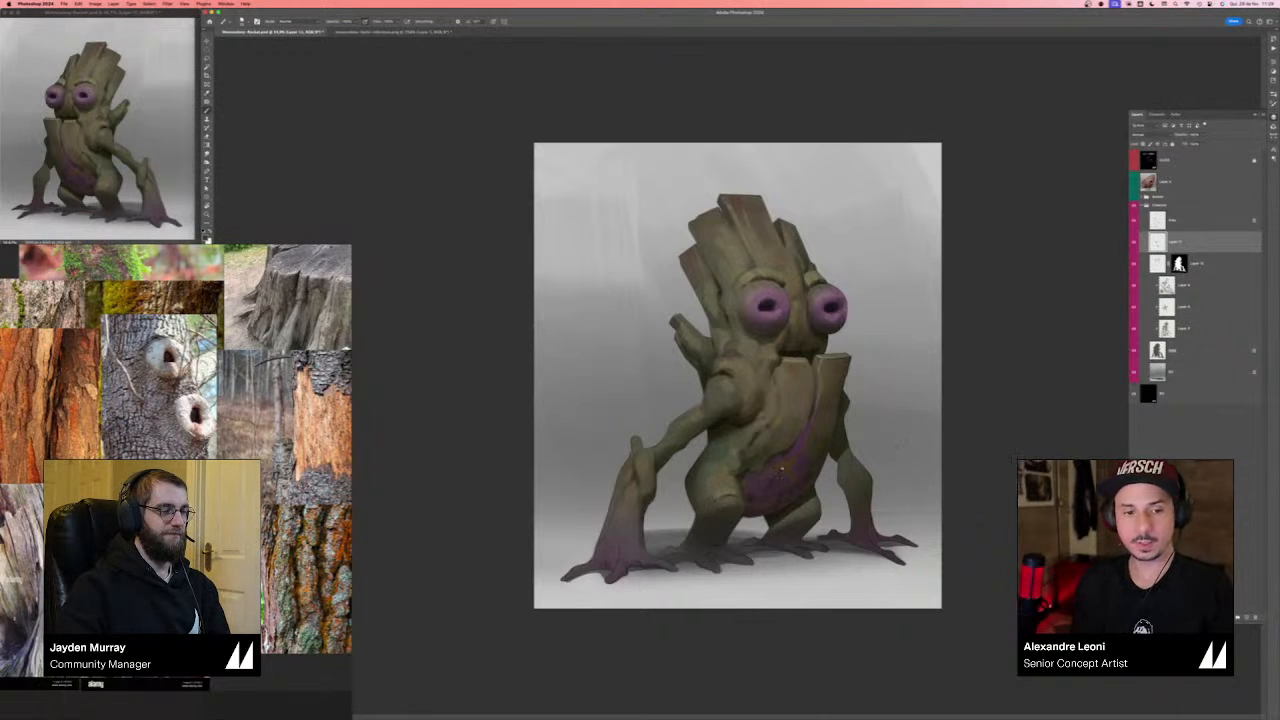
left_click(726, 491, "alt")
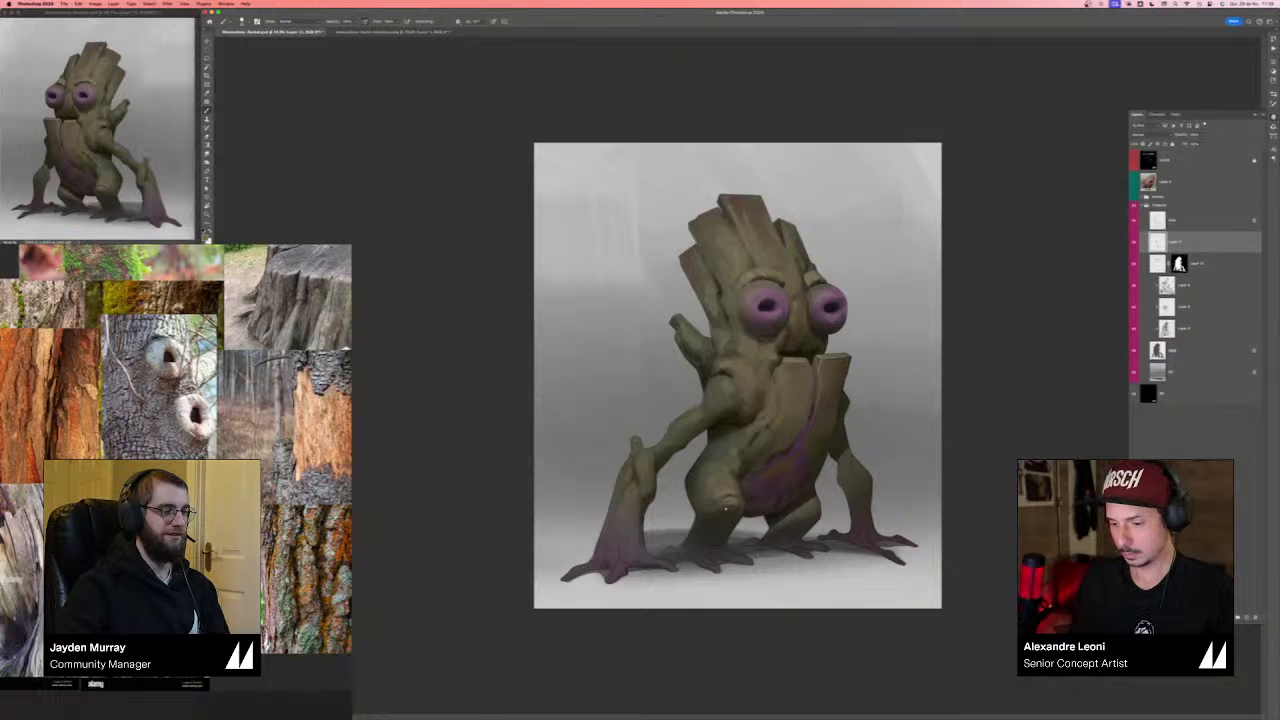
left_click_drag(722, 492, 730, 502)
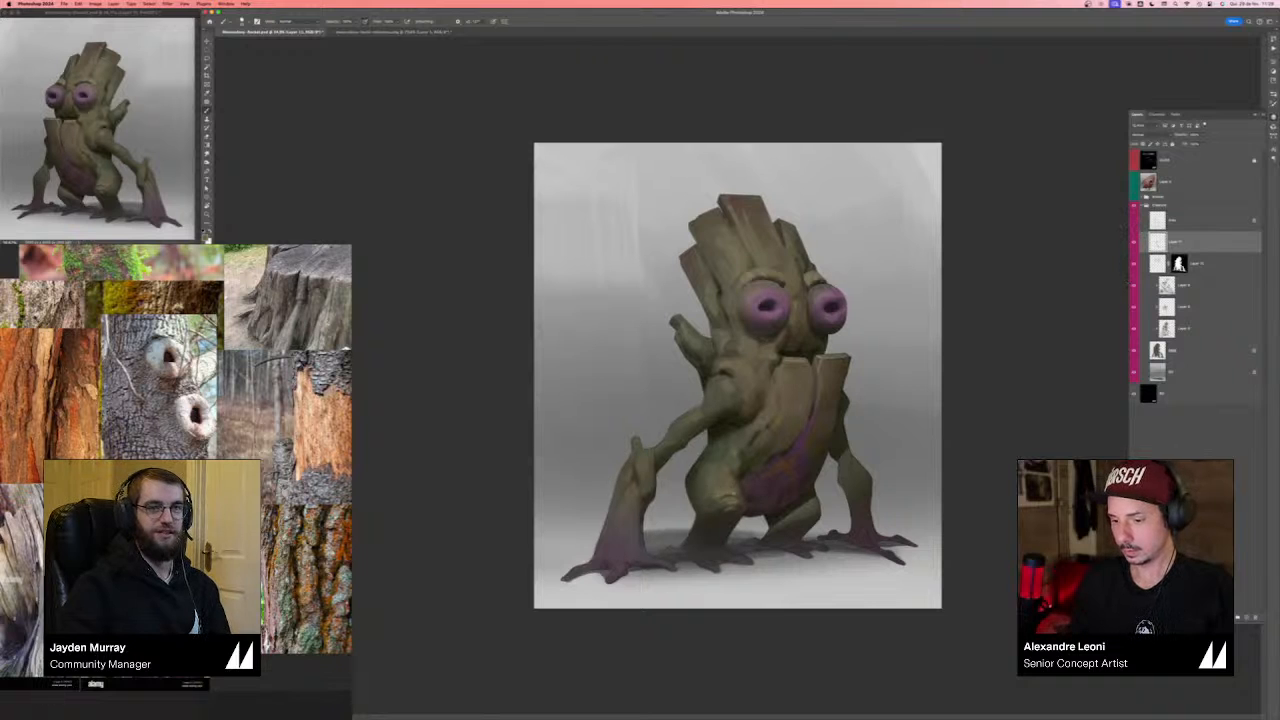
- Choose a textured brush and, with green tones sampled from the front thigh, paint the planes of the thigh and the far knee
key("super+equal")
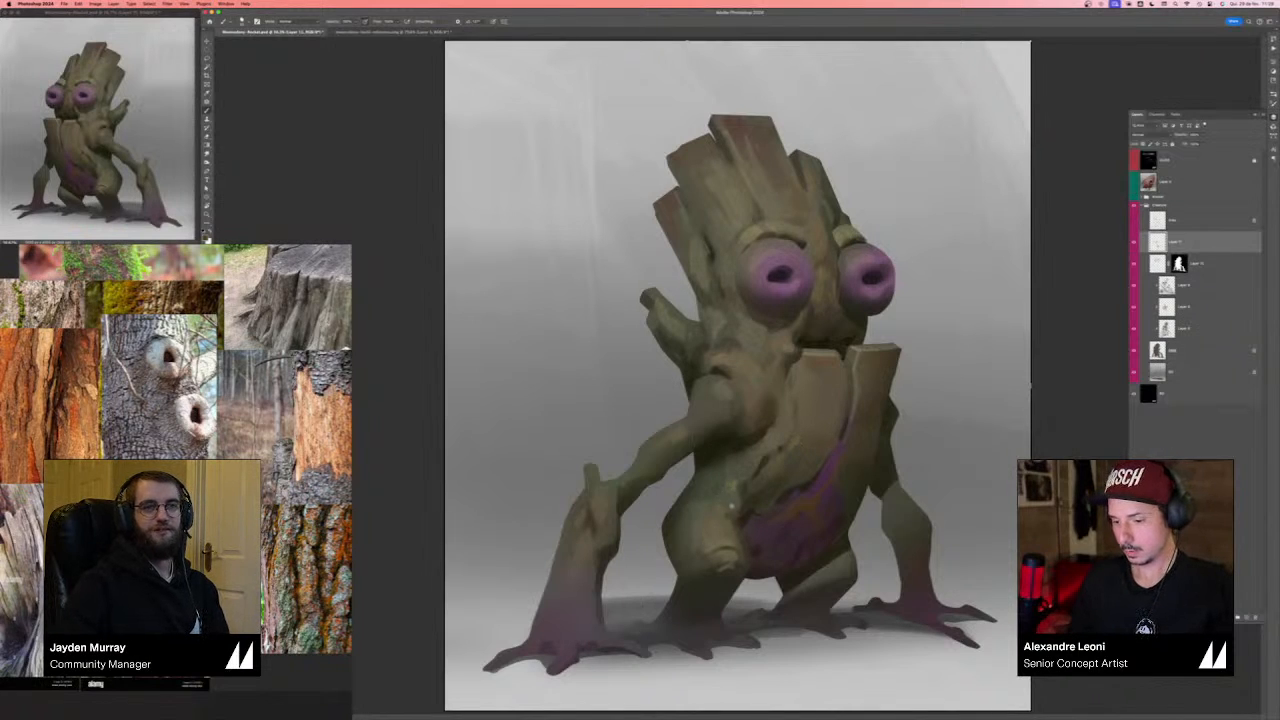
left_click(1273, 94)
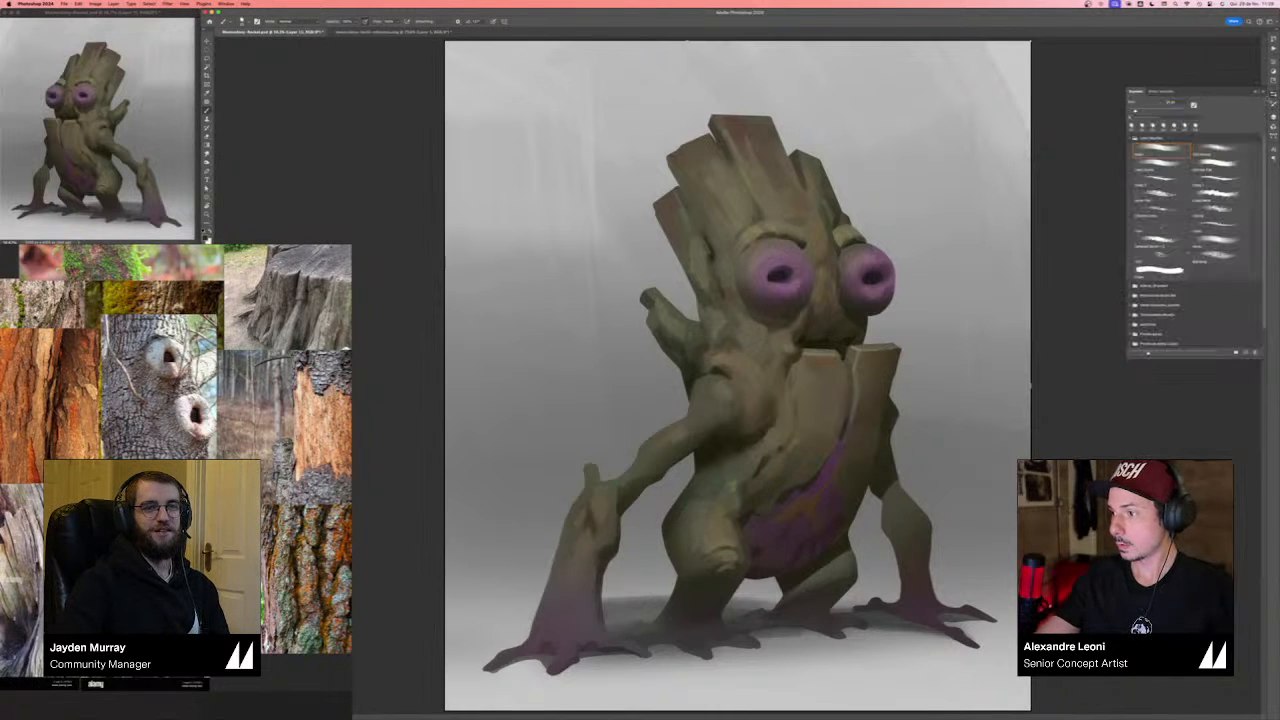
left_click(1160, 196)
left_click(673, 521, "alt")
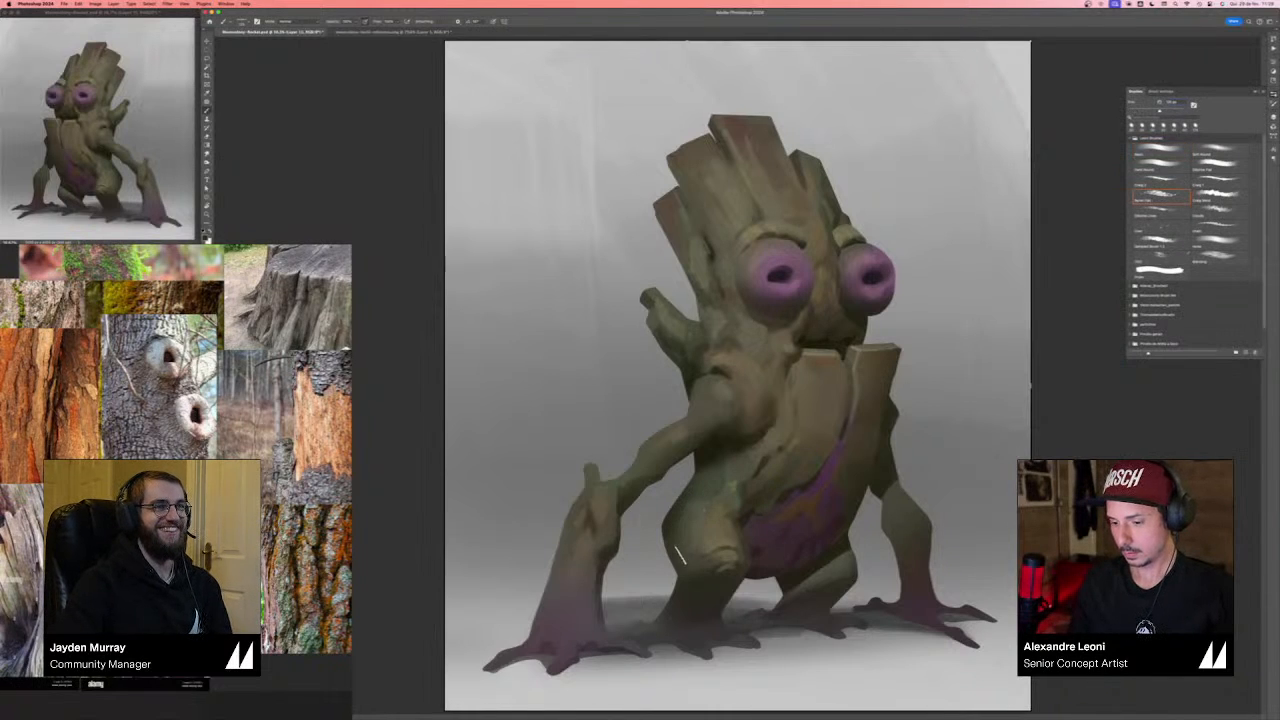
left_click(684, 558, "alt")
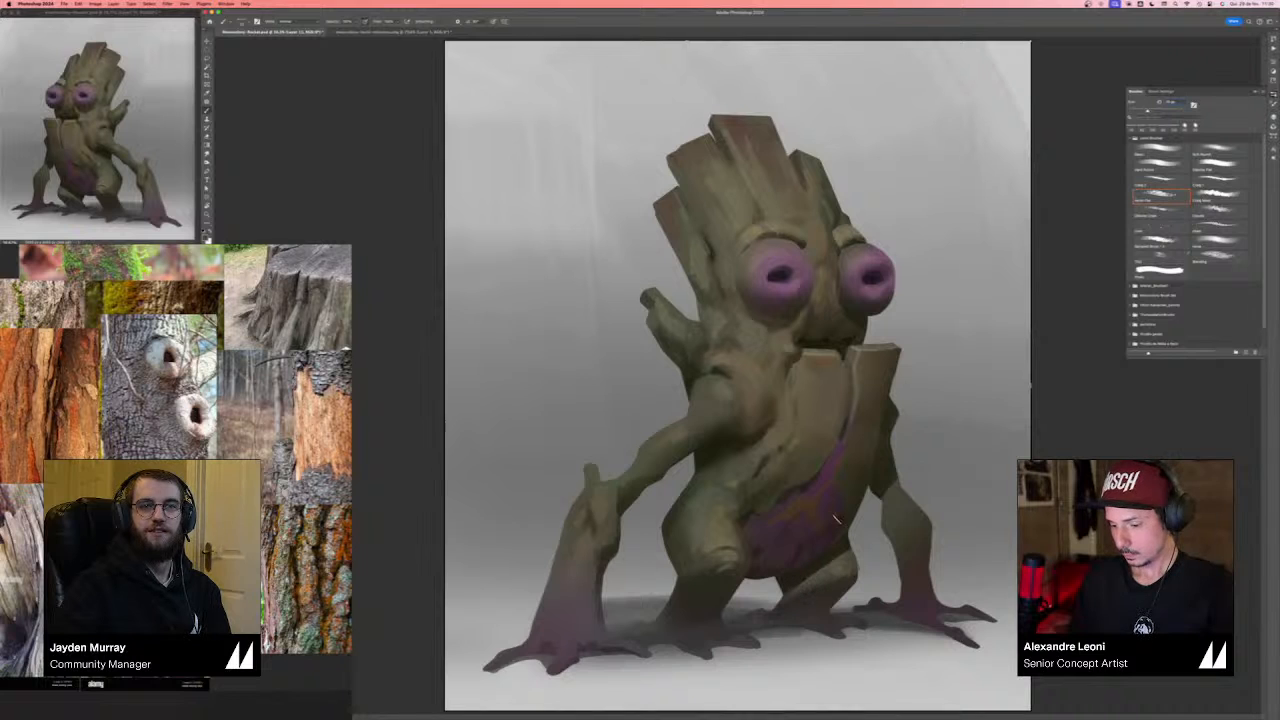
scroll(798, 572, "down", 2)
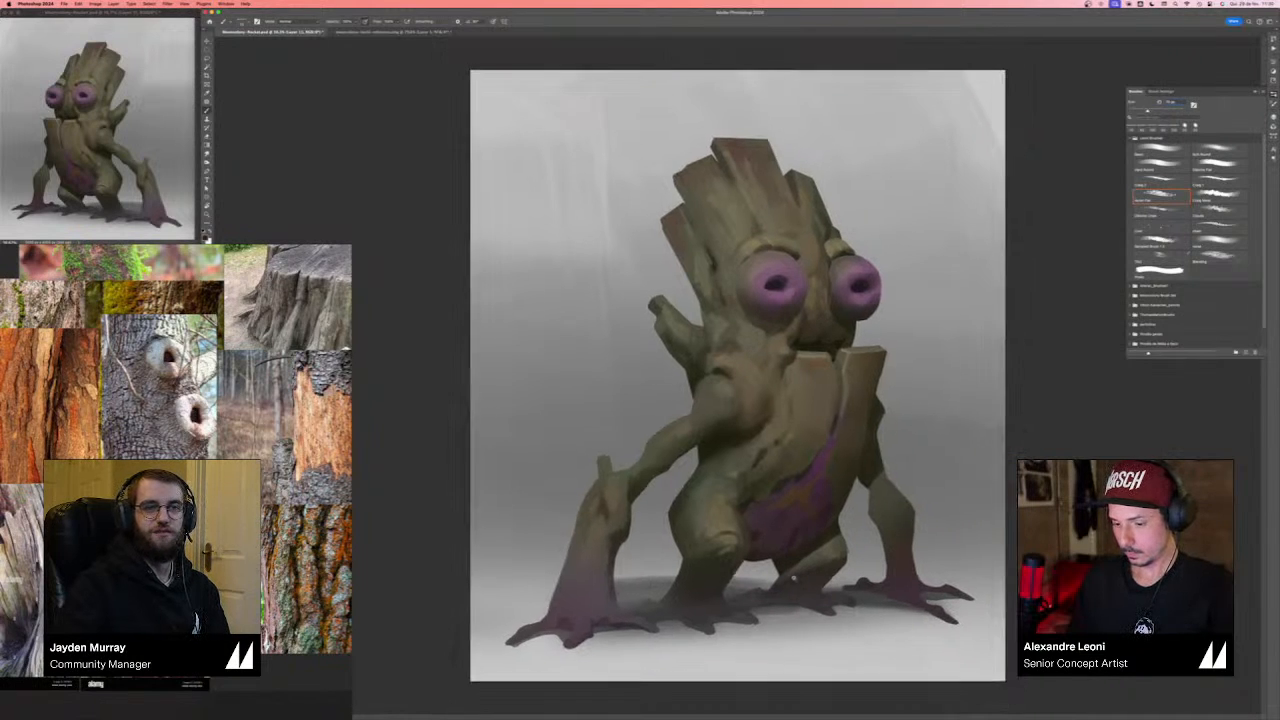
- Mirror the canvas, pick a muted purple to strengthen the chest crack, and refine the light planes on the arms
key("super+shift+h")
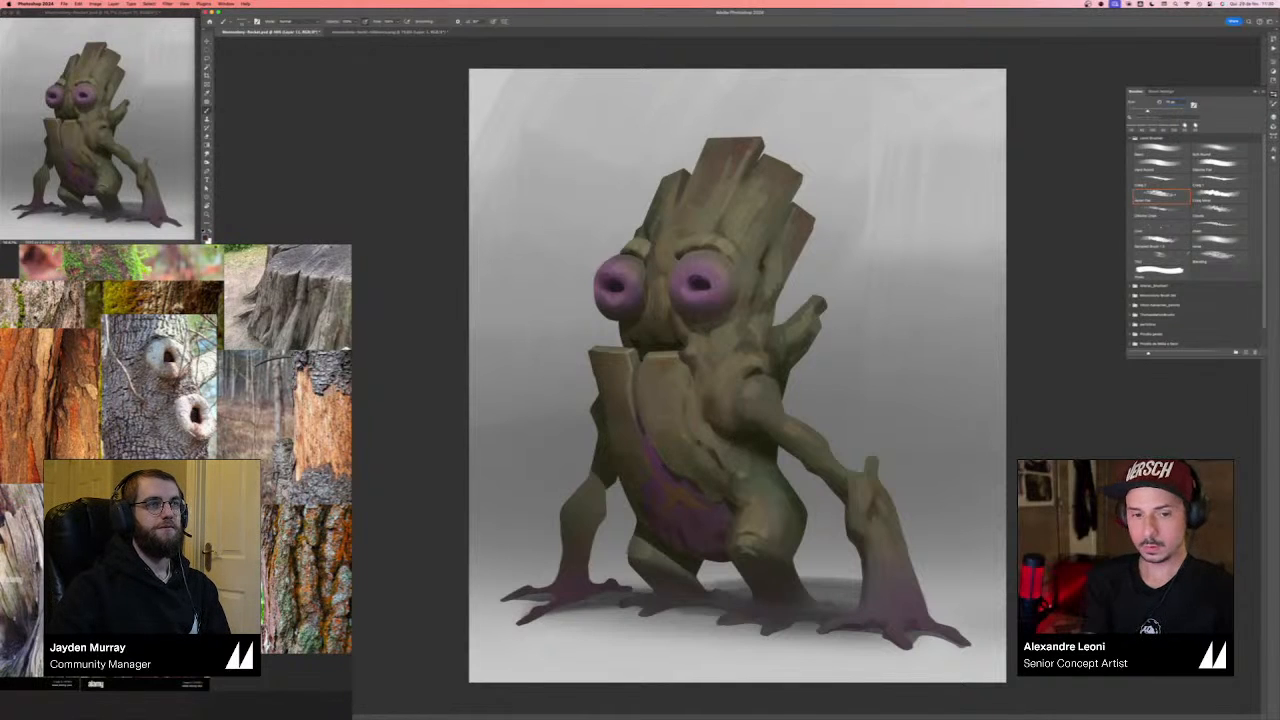
key("n")
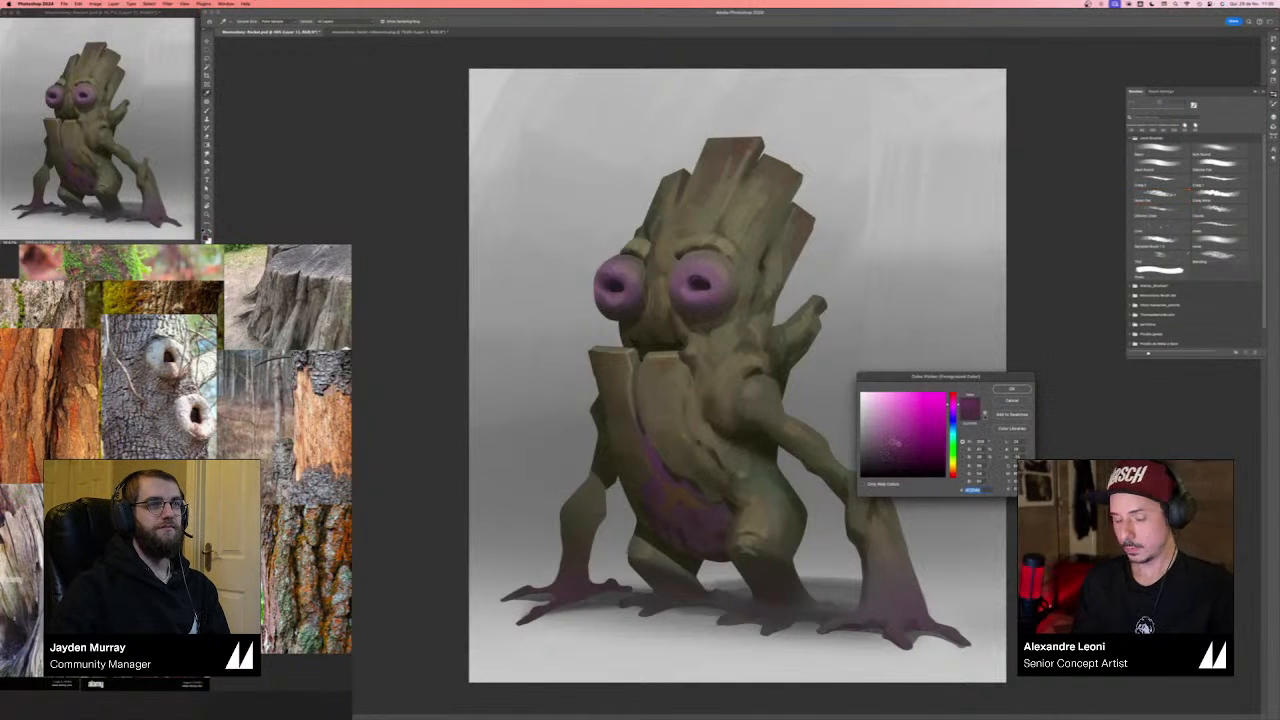
key("Return")
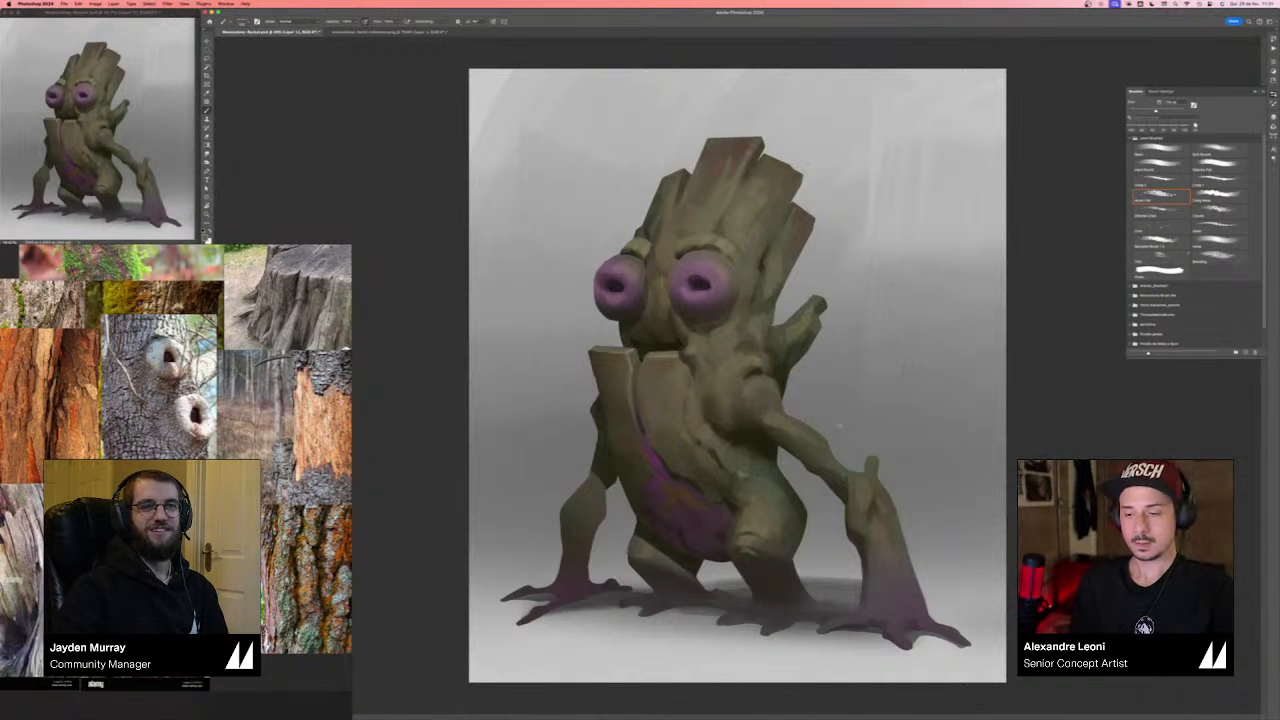
left_click_drag(840, 426, 830, 427)
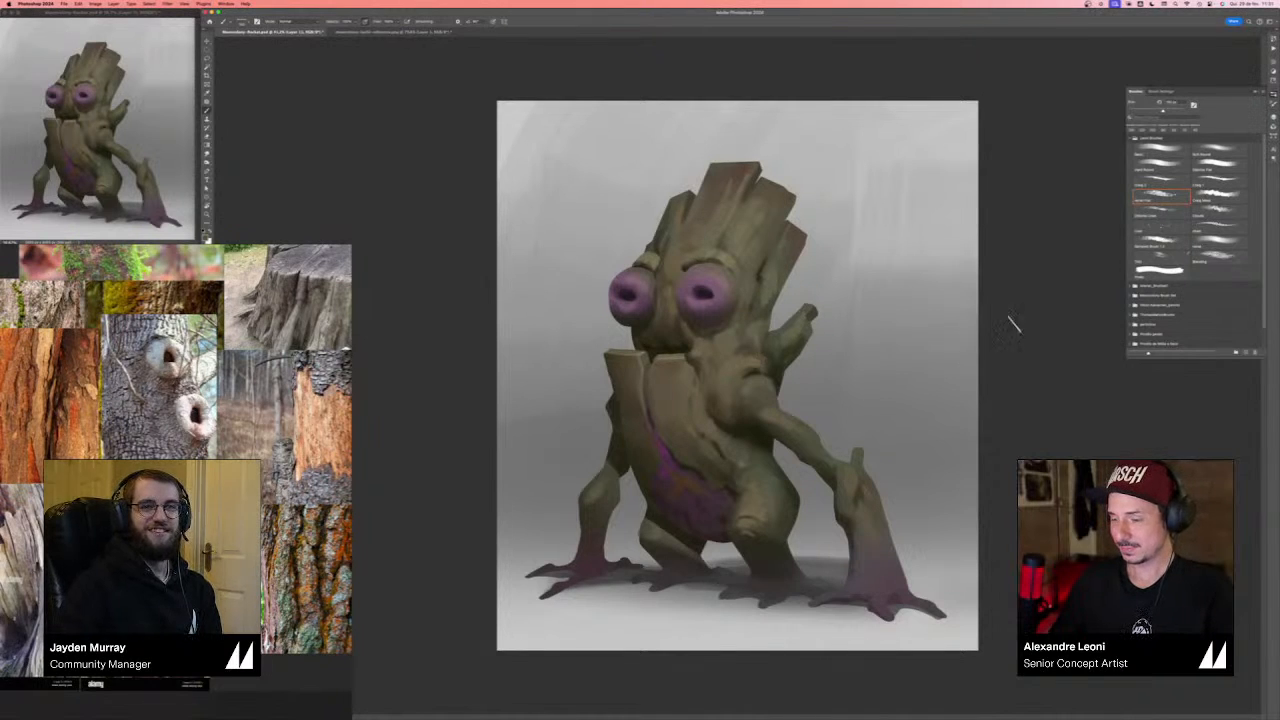
- Compare the painting with the active paint layer hidden and shown, and merge the creature's paint layers down through its base layer
left_click(1273, 117)
left_click(1134, 245)
left_click(1134, 245)
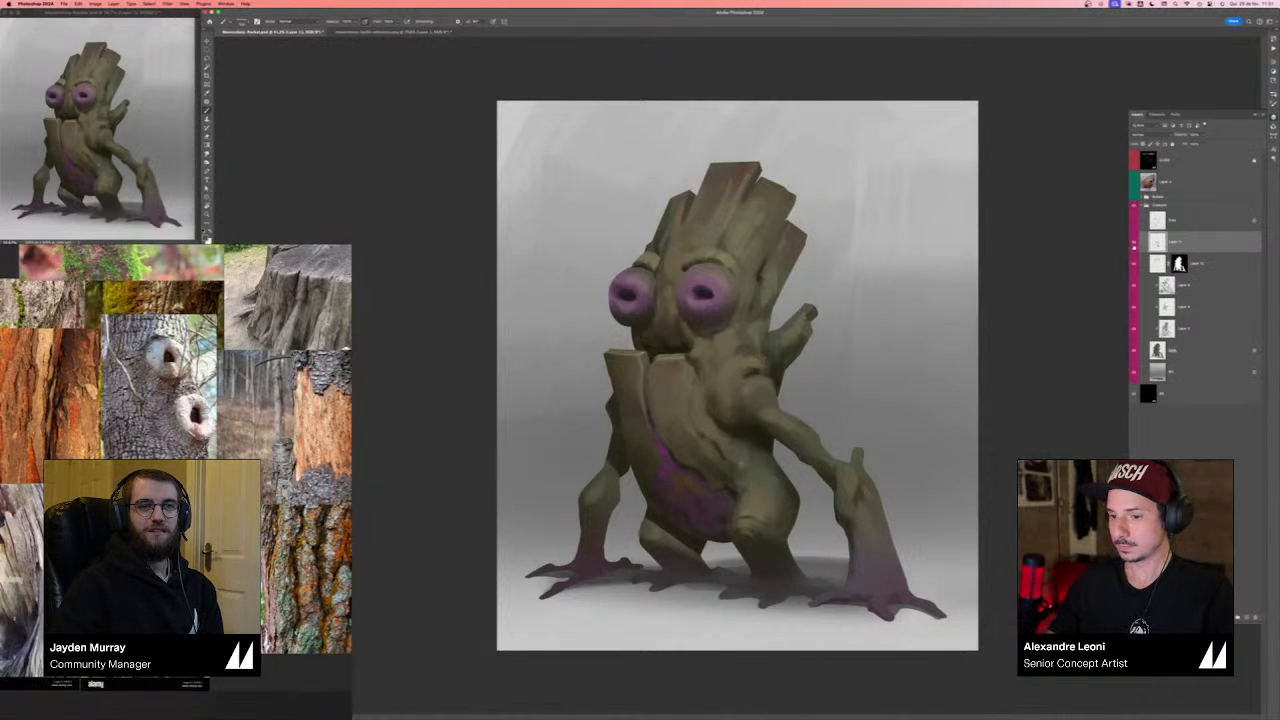
key("ctrl+minus")
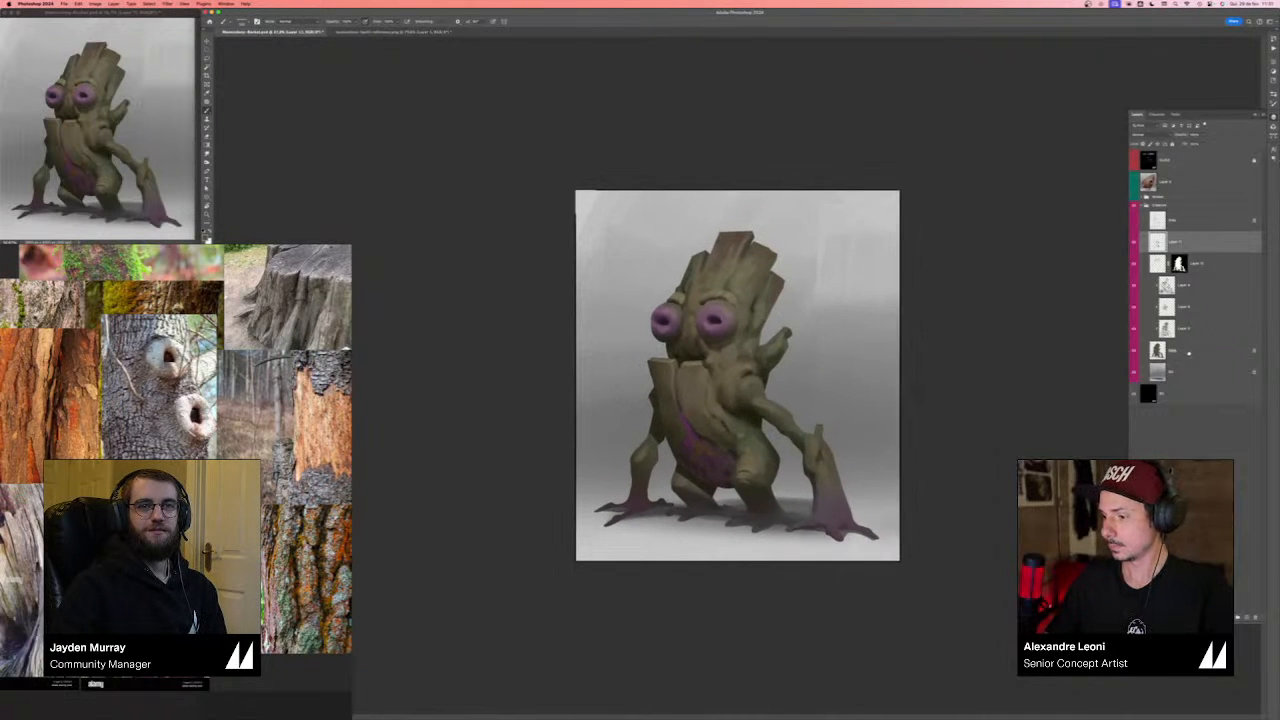
left_click(1187, 350, "shift")
key("ctrl+e")
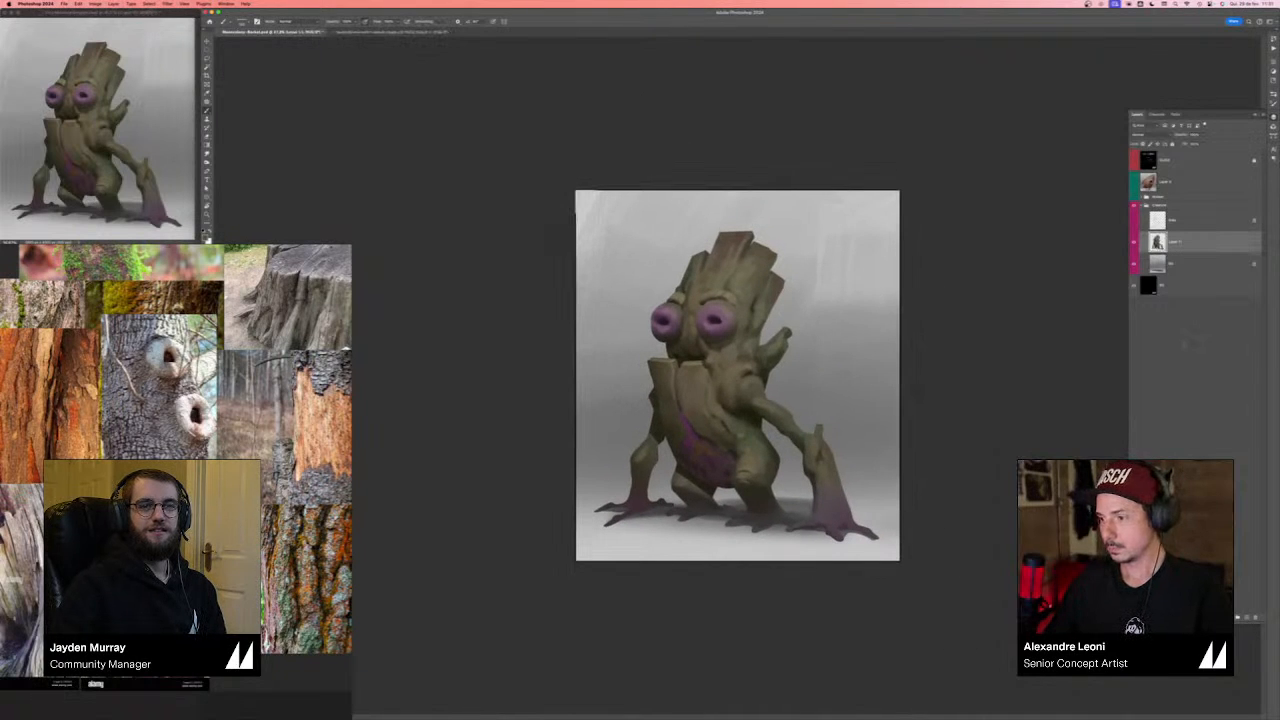
- Pick a more saturated purple, brighten the tops of both eyes with it, and flip the canvas horizontally
key("ctrl+0")
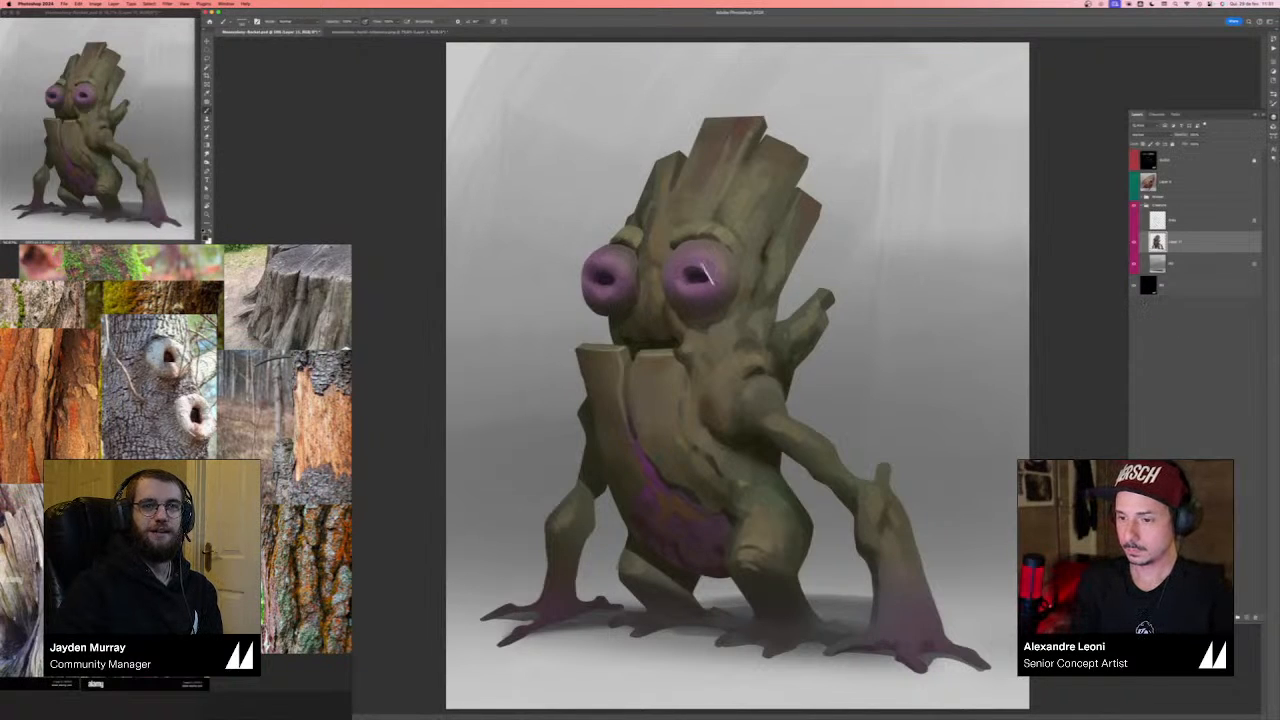
left_click(209, 233)
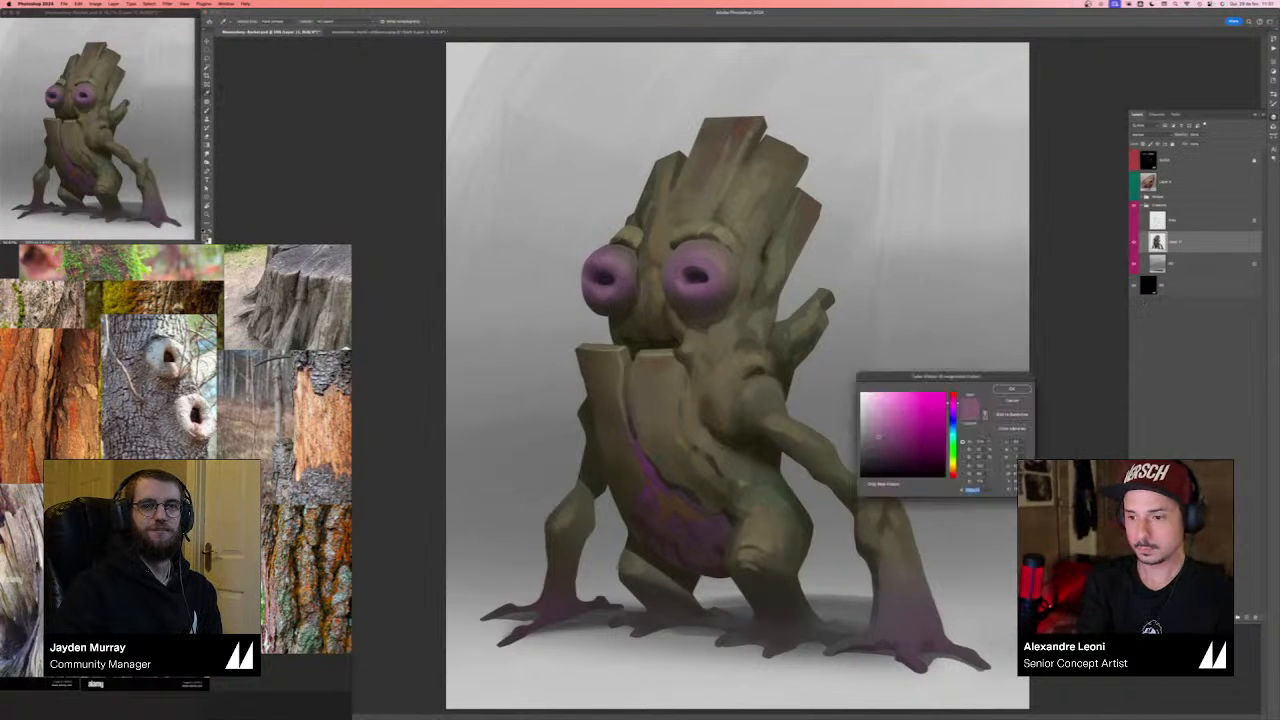
left_click_drag(878, 436, 898, 440)
key("Return")
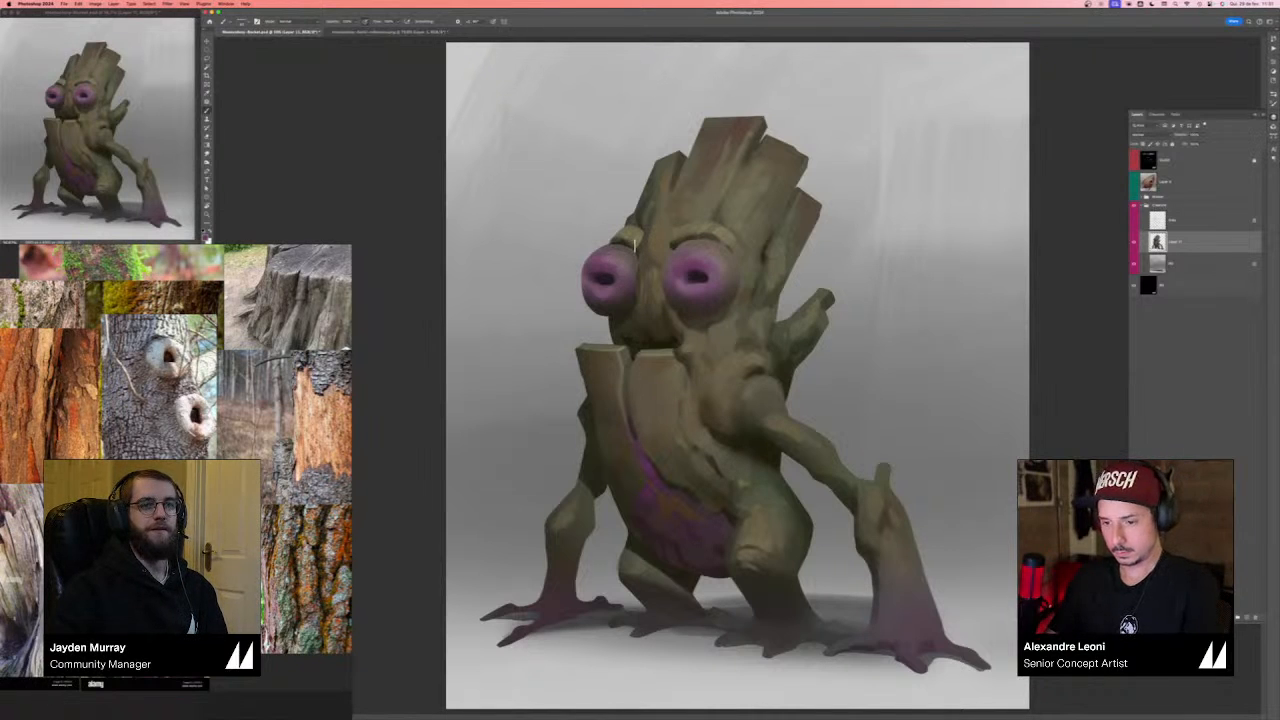
key("super+shift+h")
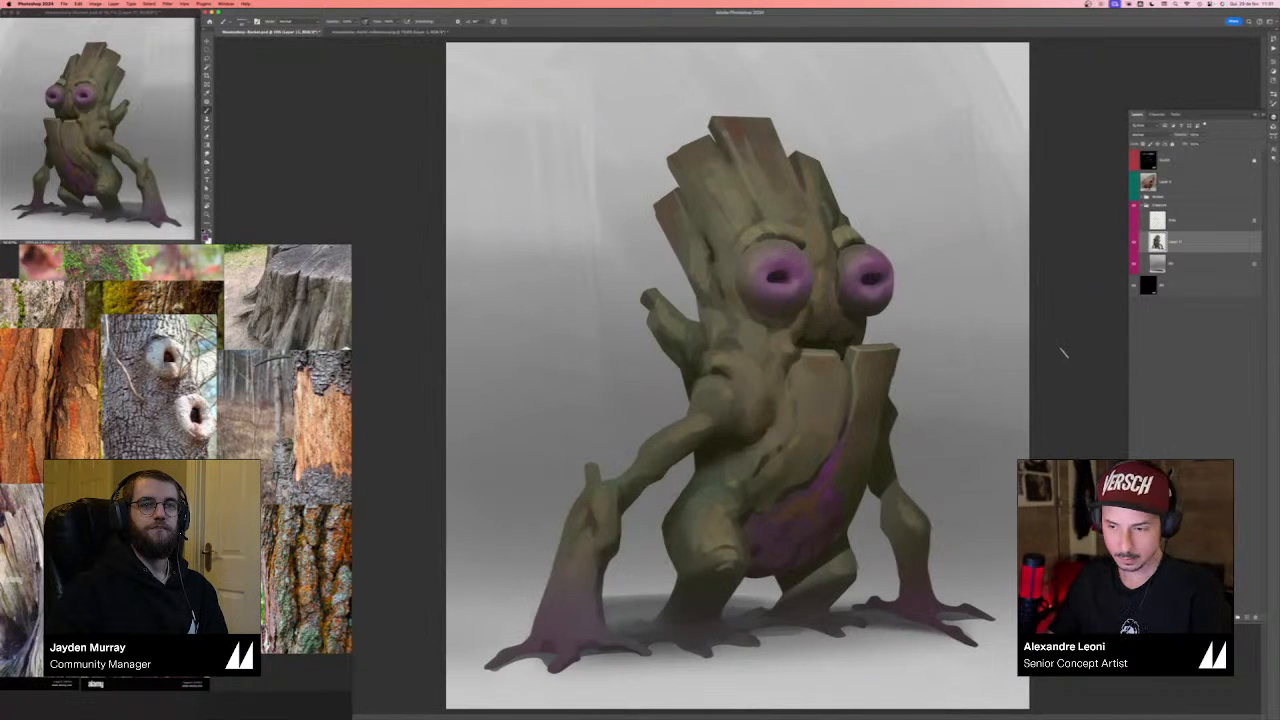
- Lasso the outer and lower areas of both eyes and choose a different brush preset for shading them
key("l")
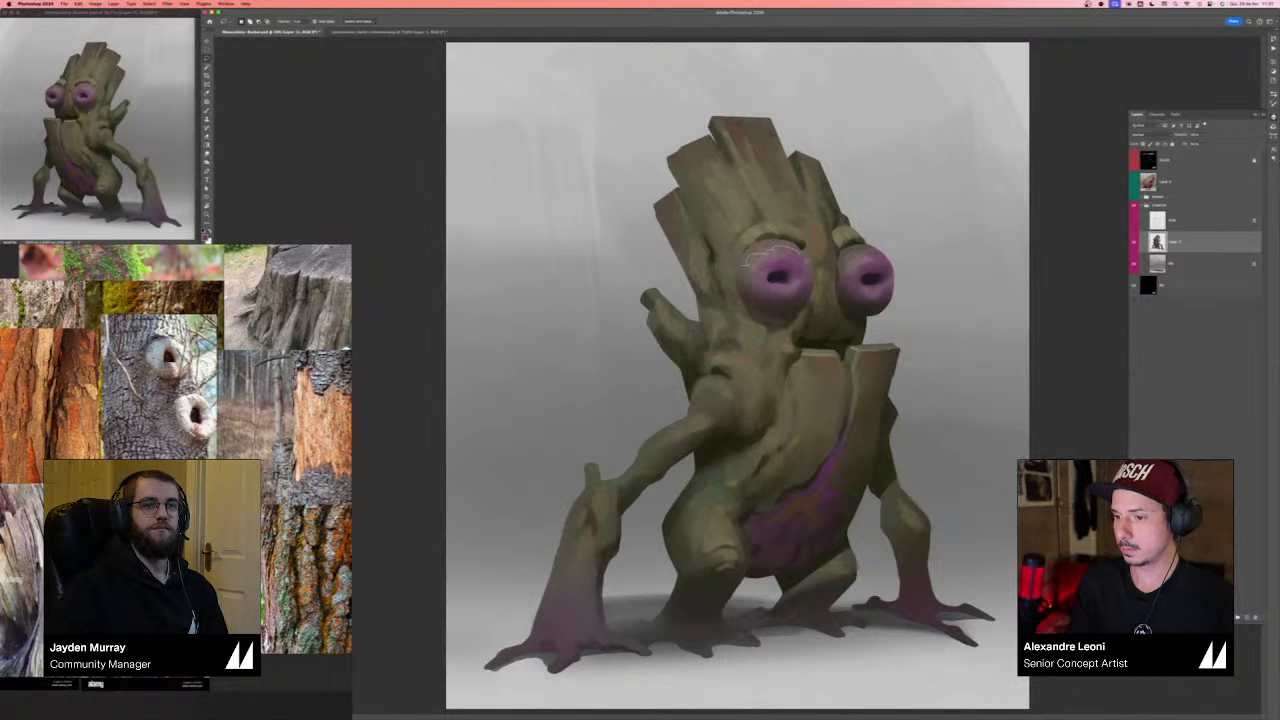
mouse_move(792, 246)
left_mouse_down()
mouse_move(760, 275)
mouse_move(771, 300)
mouse_move(796, 300)
mouse_move(762, 292)
left_mouse_up()
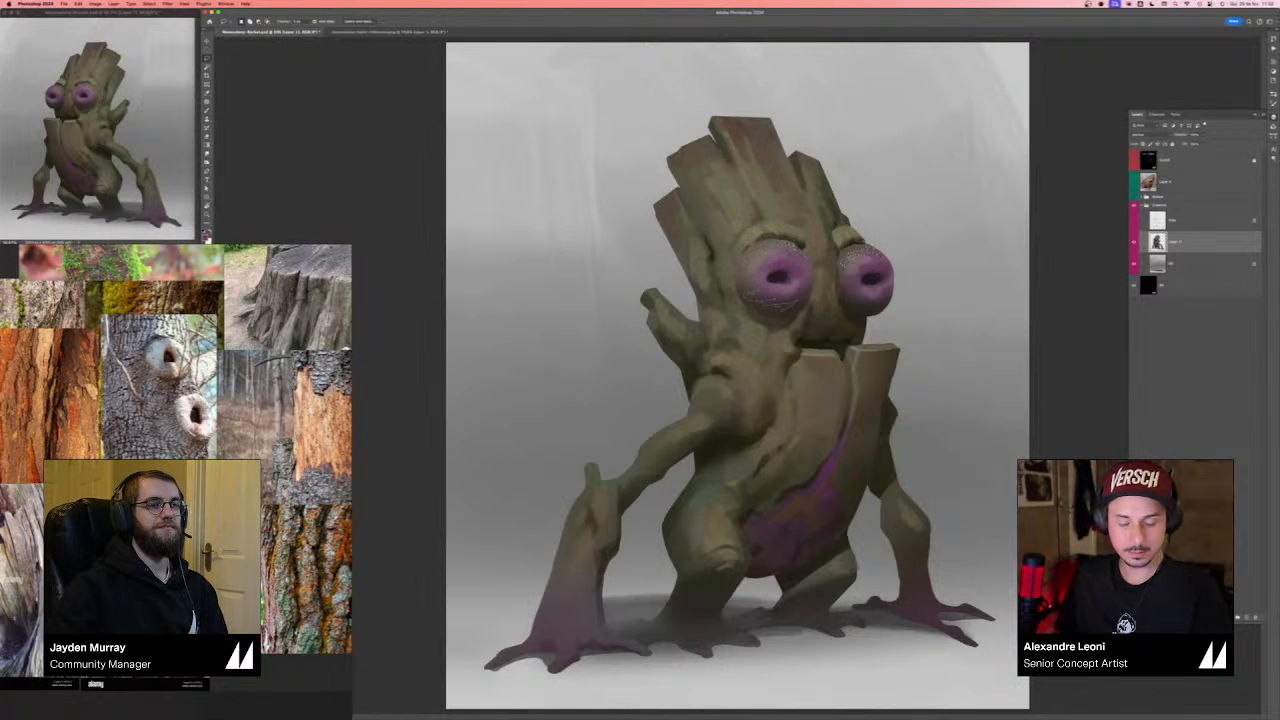
key("b")
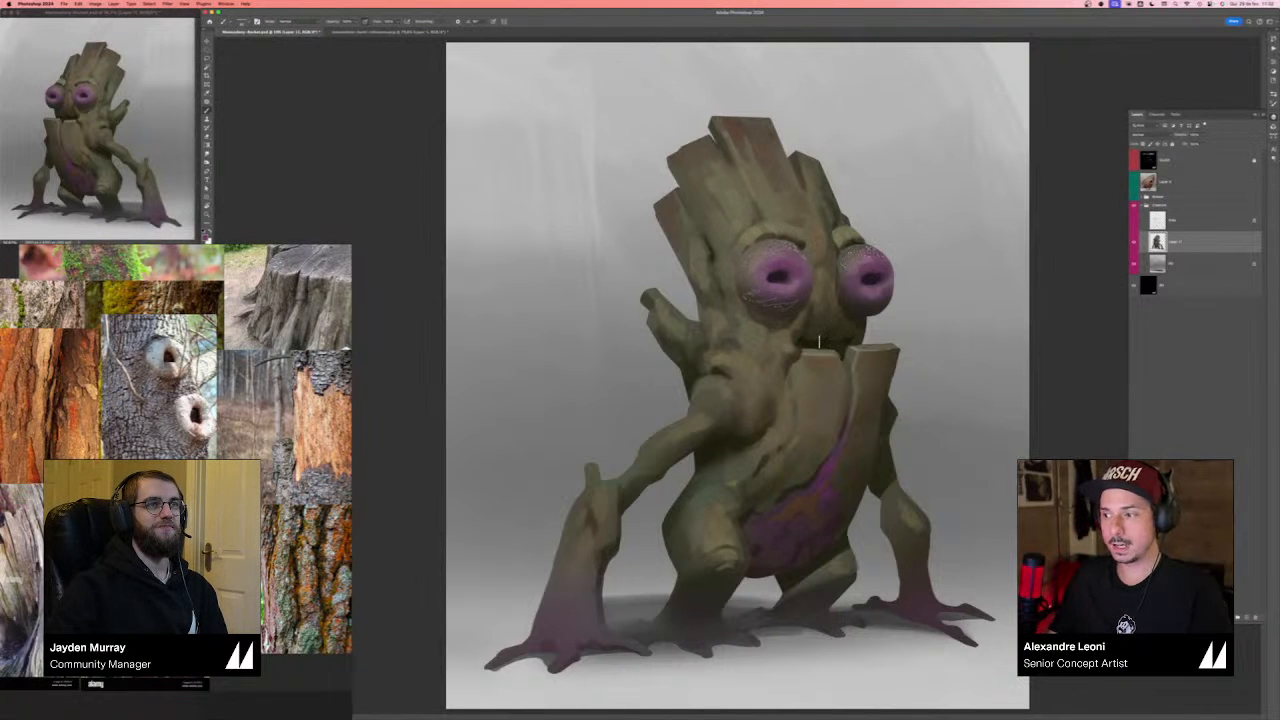
key("F5")
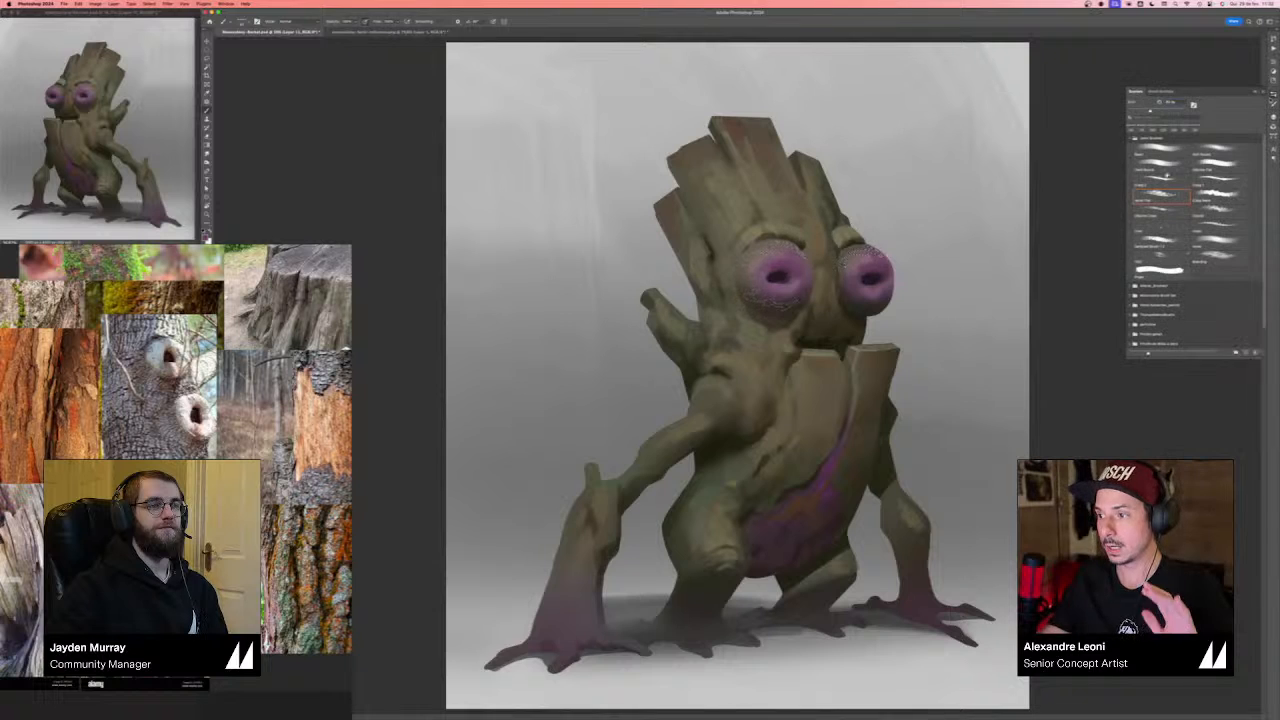
left_click(1213, 153)
left_click(1273, 117)
left_click(1273, 117)
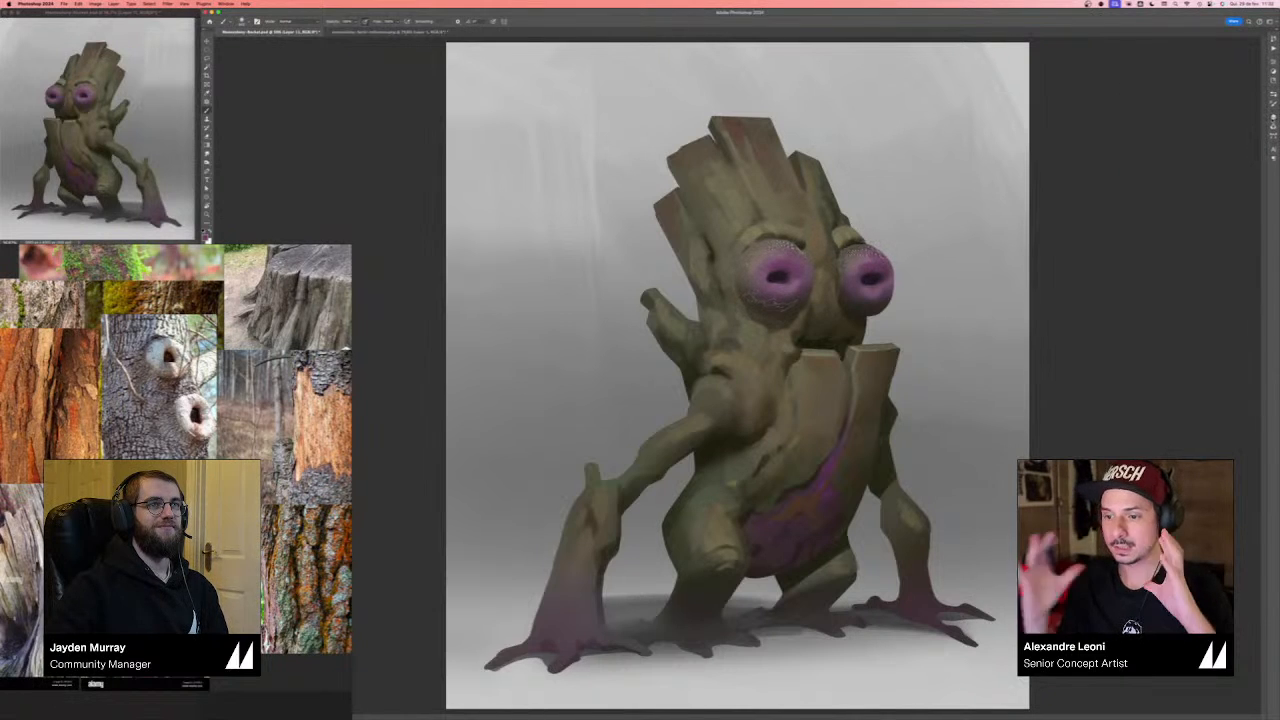
- Pick a muted dark yellow, tint the selected edges of both eyes with it, and reduce the brush to a small size
left_click(205, 233)
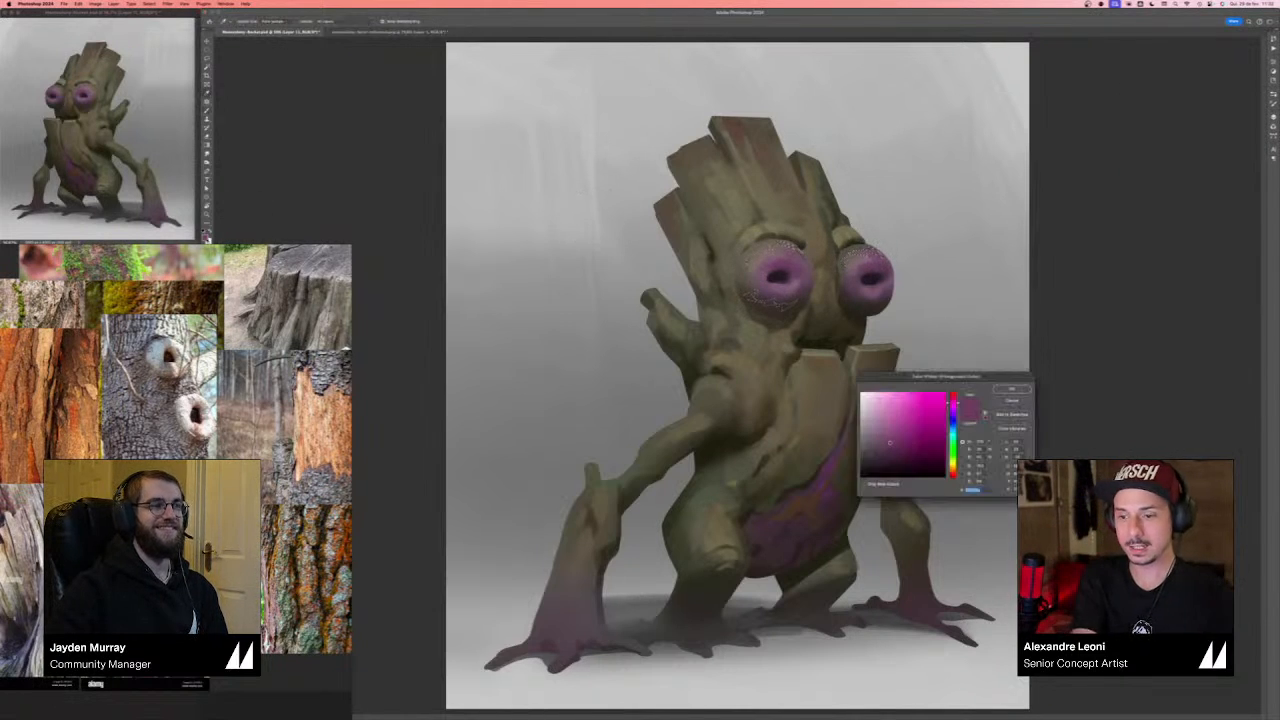
left_click(953, 466)
left_click(908, 441)
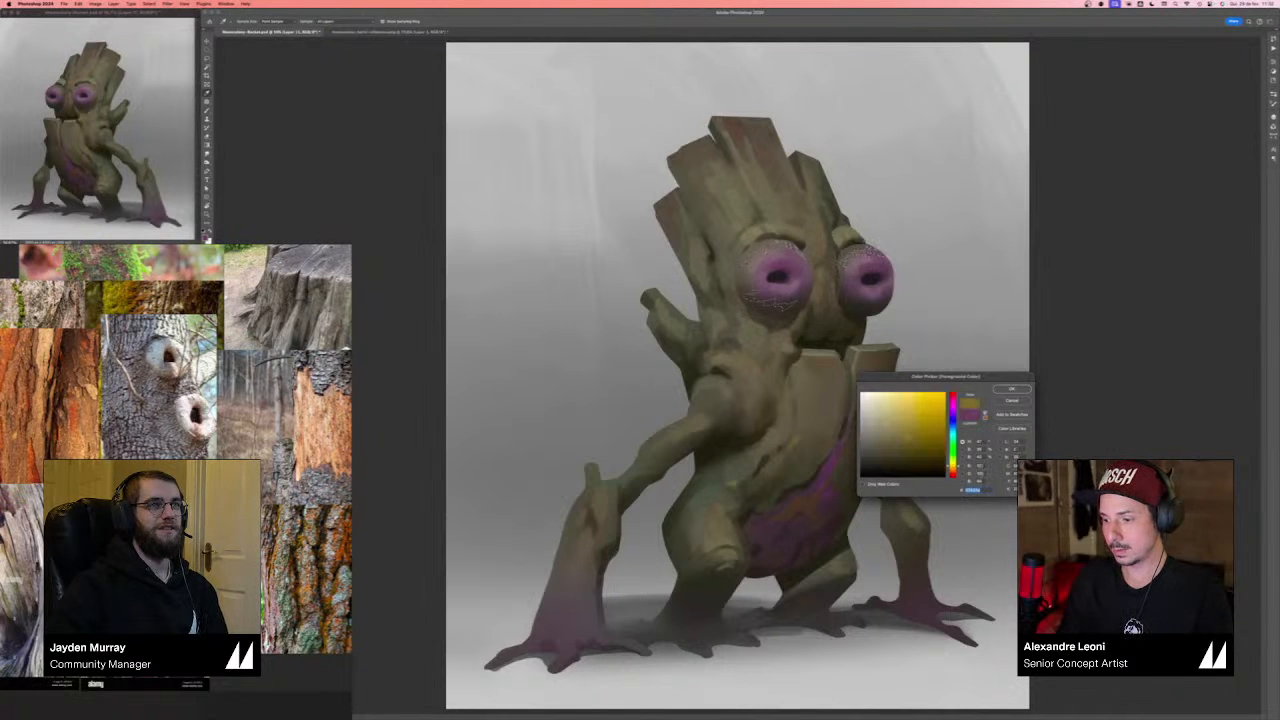
key("Return")
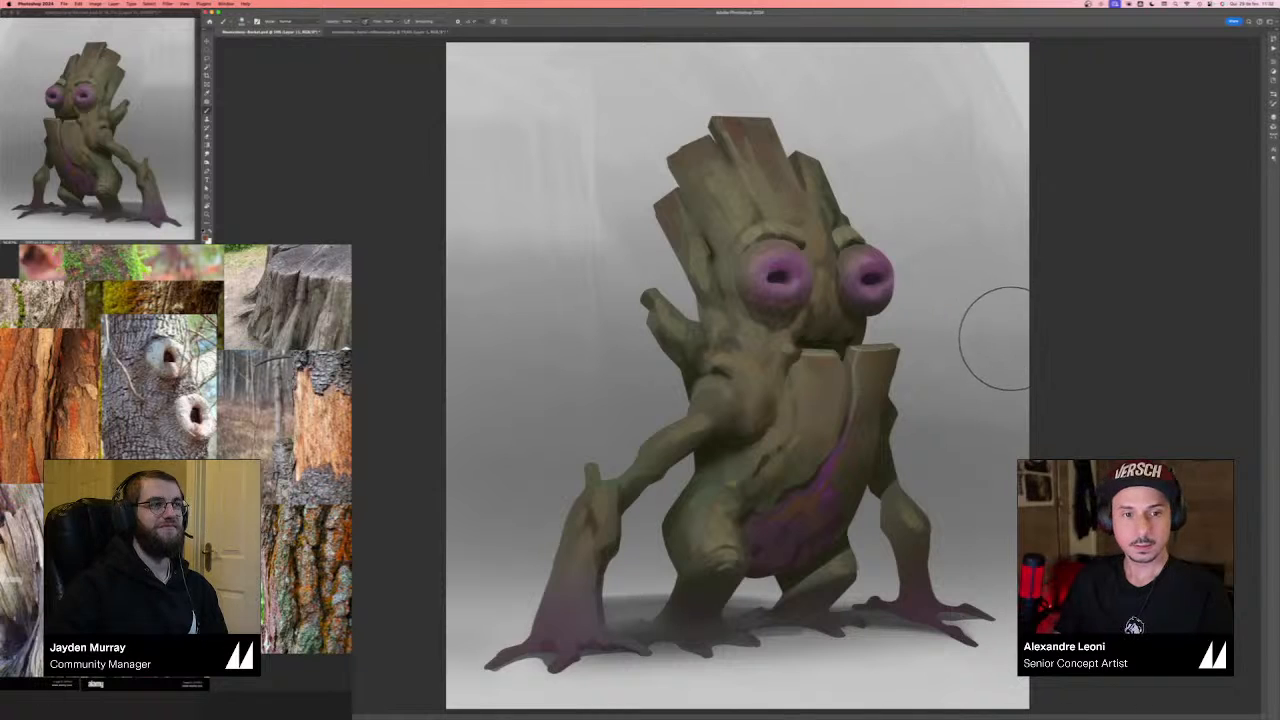
key("bracketleft")
key("bracketleft")
key("bracketleft")
key("bracketleft")
key("bracketleft")
key("bracketleft")
key("bracketleft")
key("bracketleft")
key("bracketleft")
key("bracketleft")
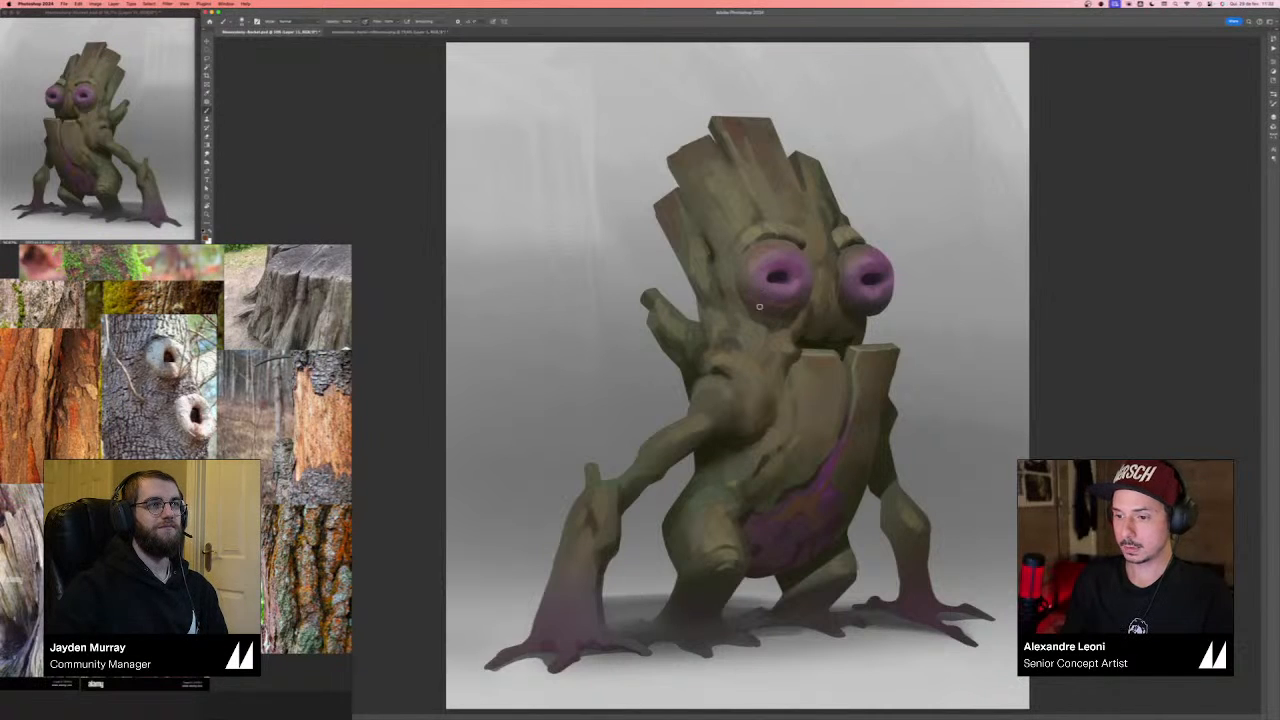
- Show the rocket painting for comparison, flip the canvas horizontally, and return to the creature
key("super+minus")
left_click(1273, 117)
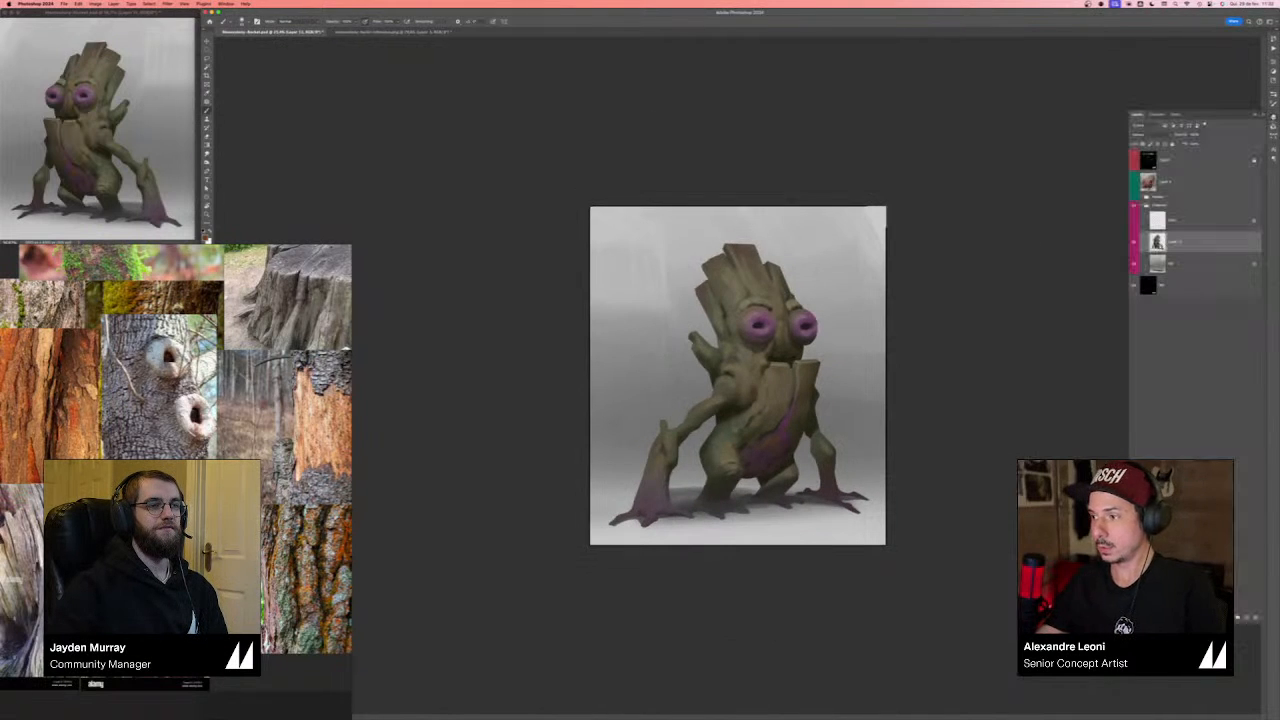
left_click(1134, 198)
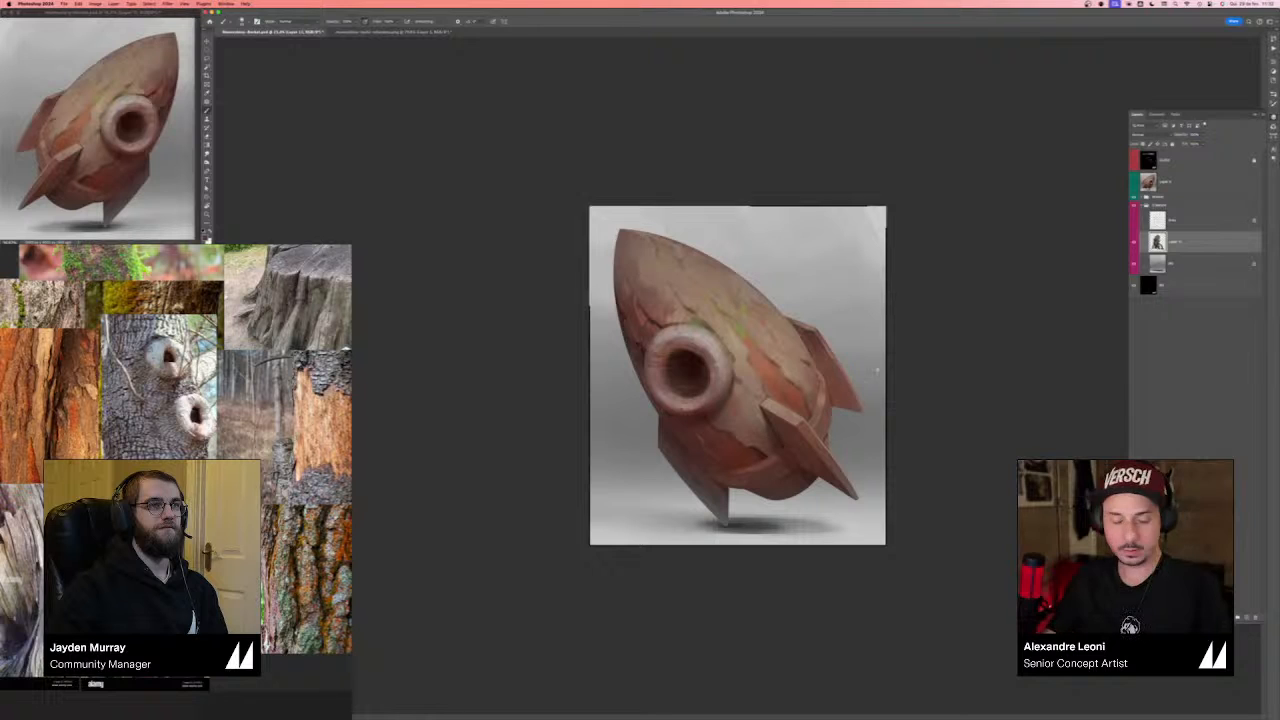
key("super+shift+h")
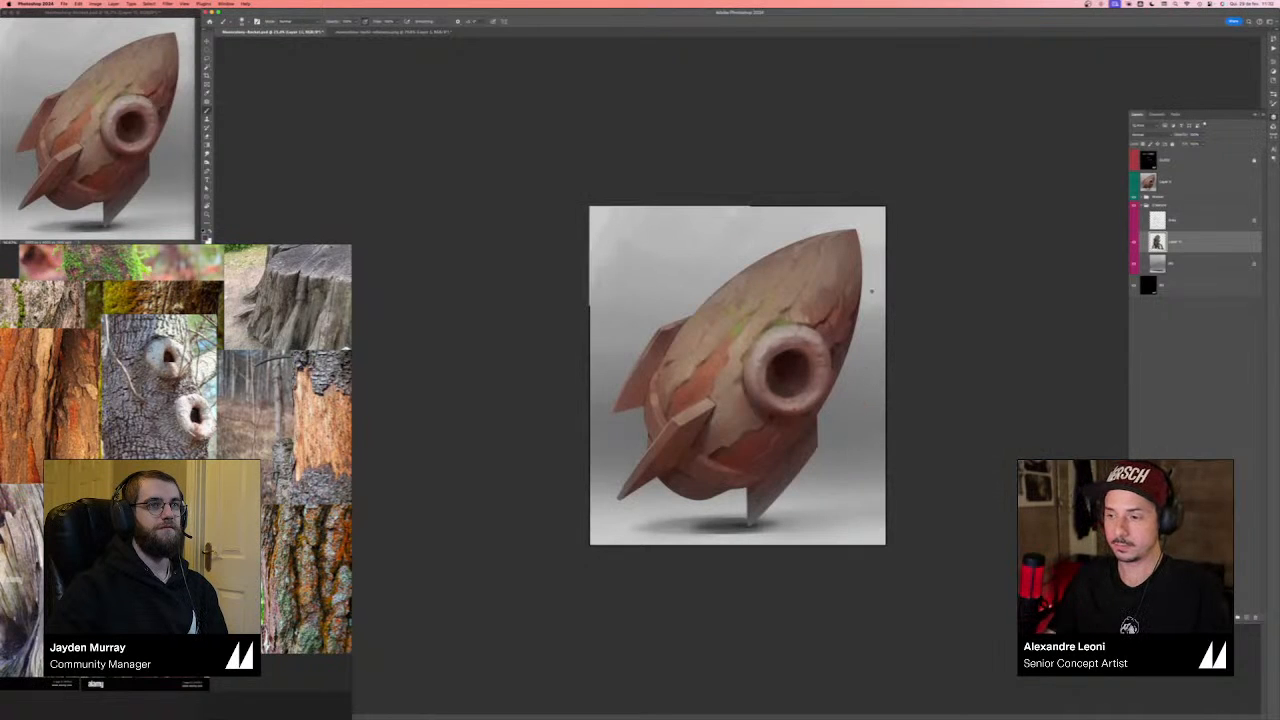
left_click(1134, 198)
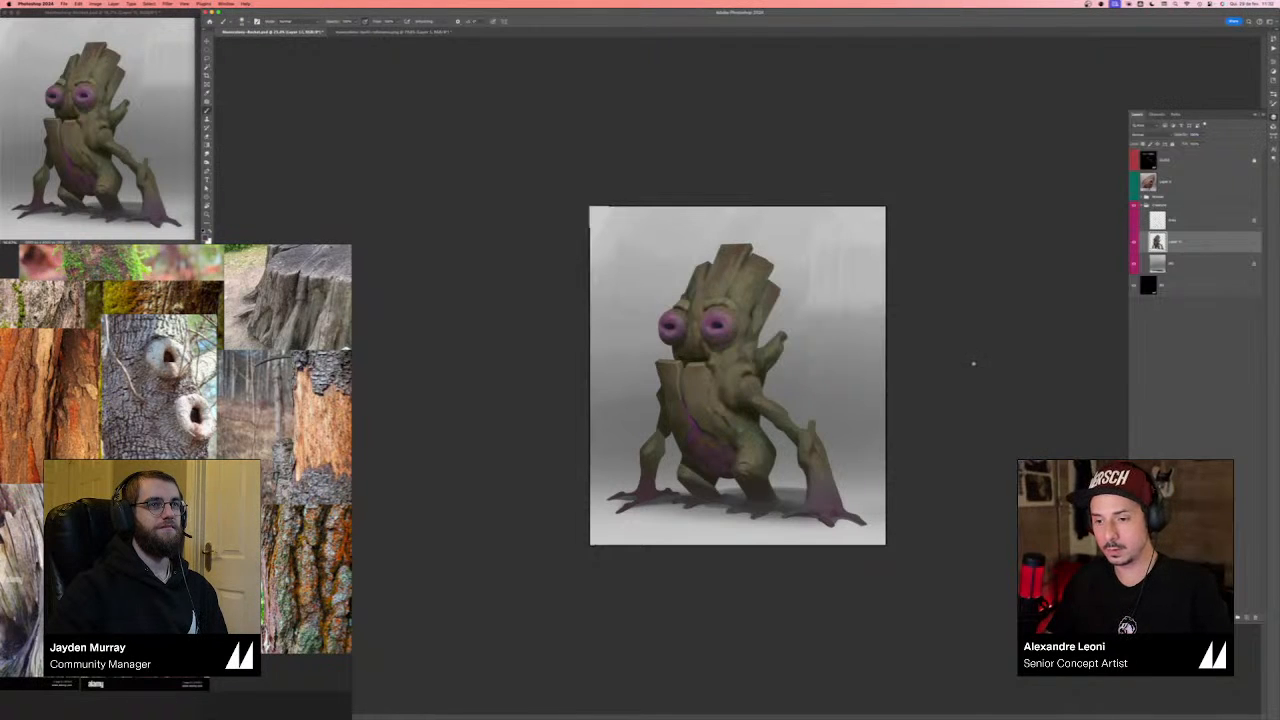
key("super+0")
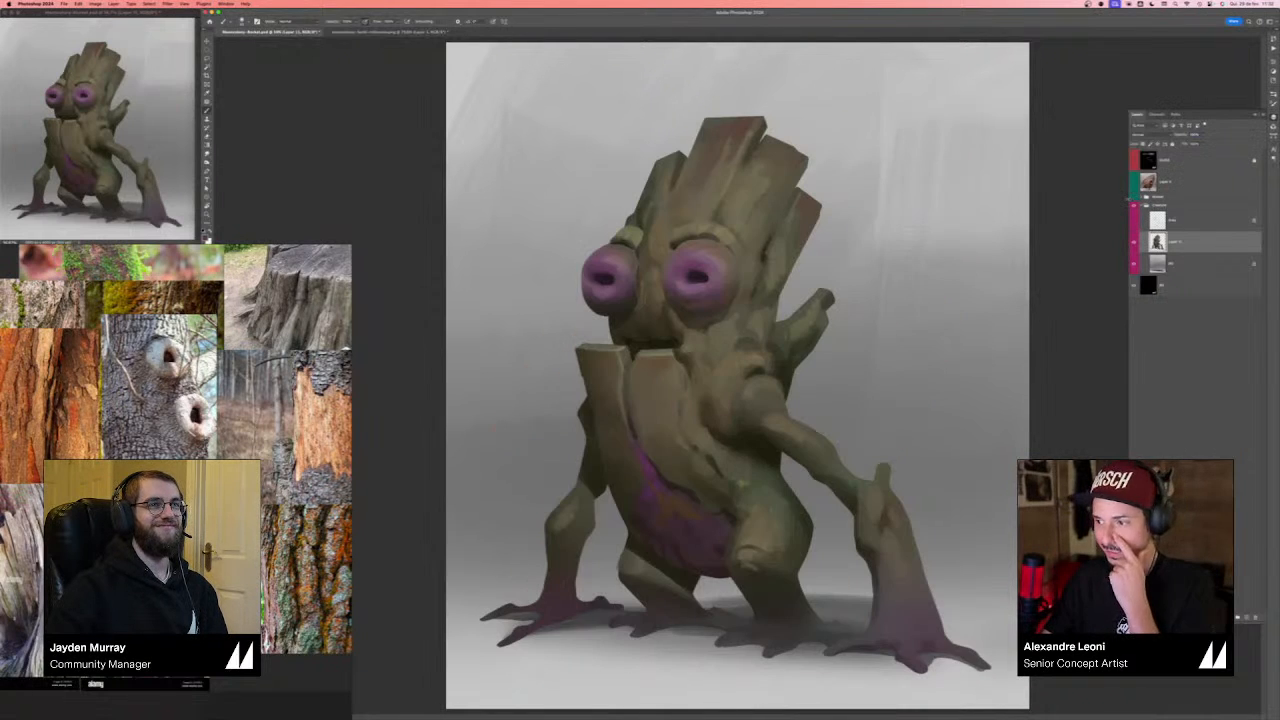
- Delete the rocket image layer above the two painting groups
left_click(1194, 186)
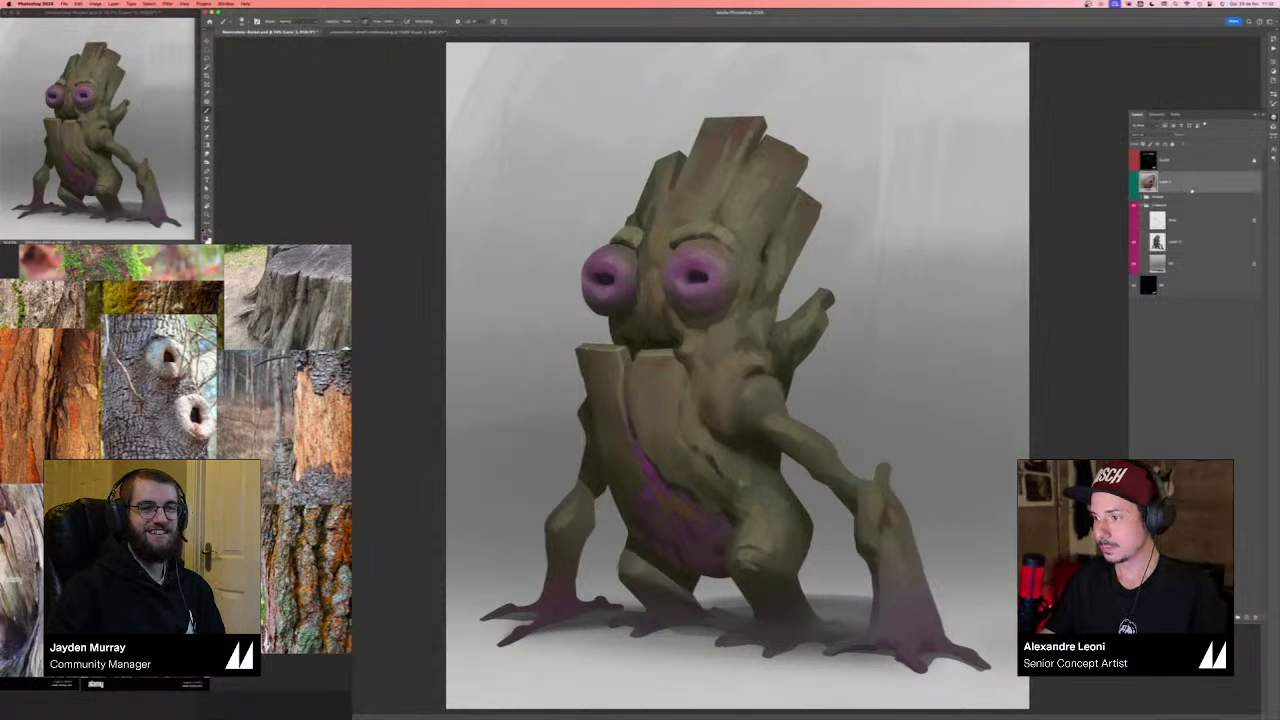
key("Delete")
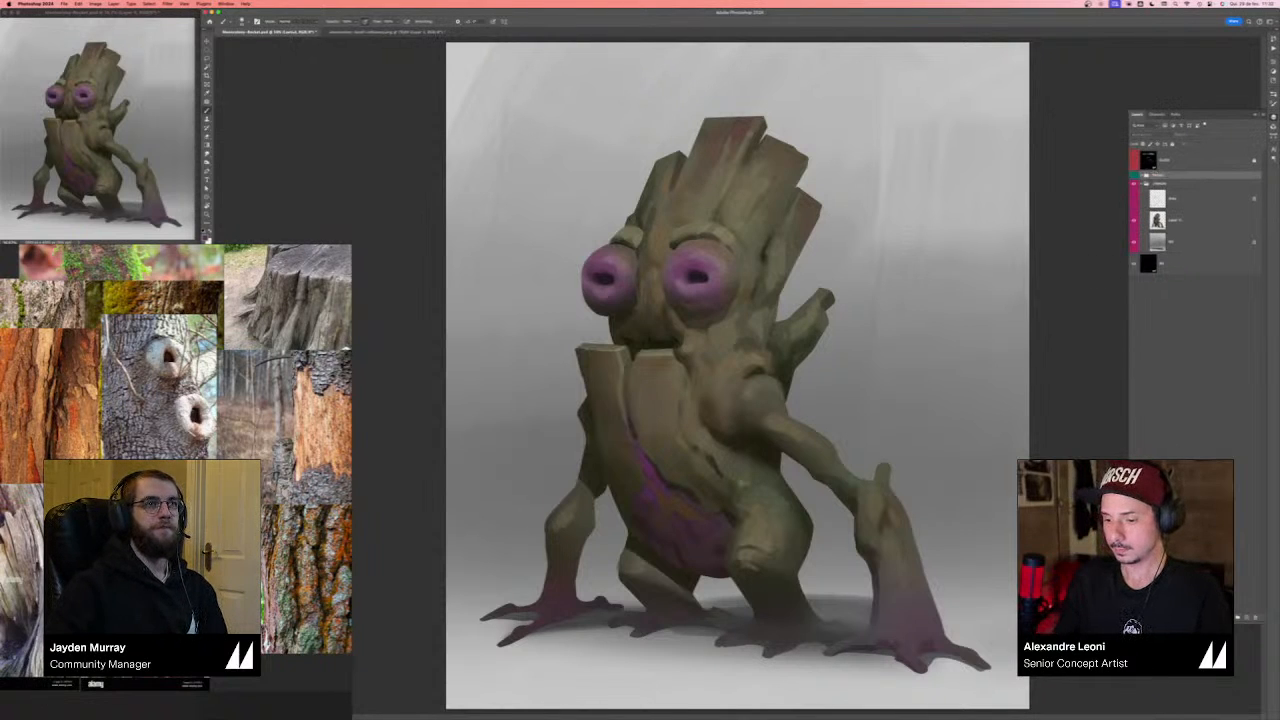
- Choose another brush preset and pick a dark, muted brown for painting the creature
key("super+minus")
left_click(1273, 94)
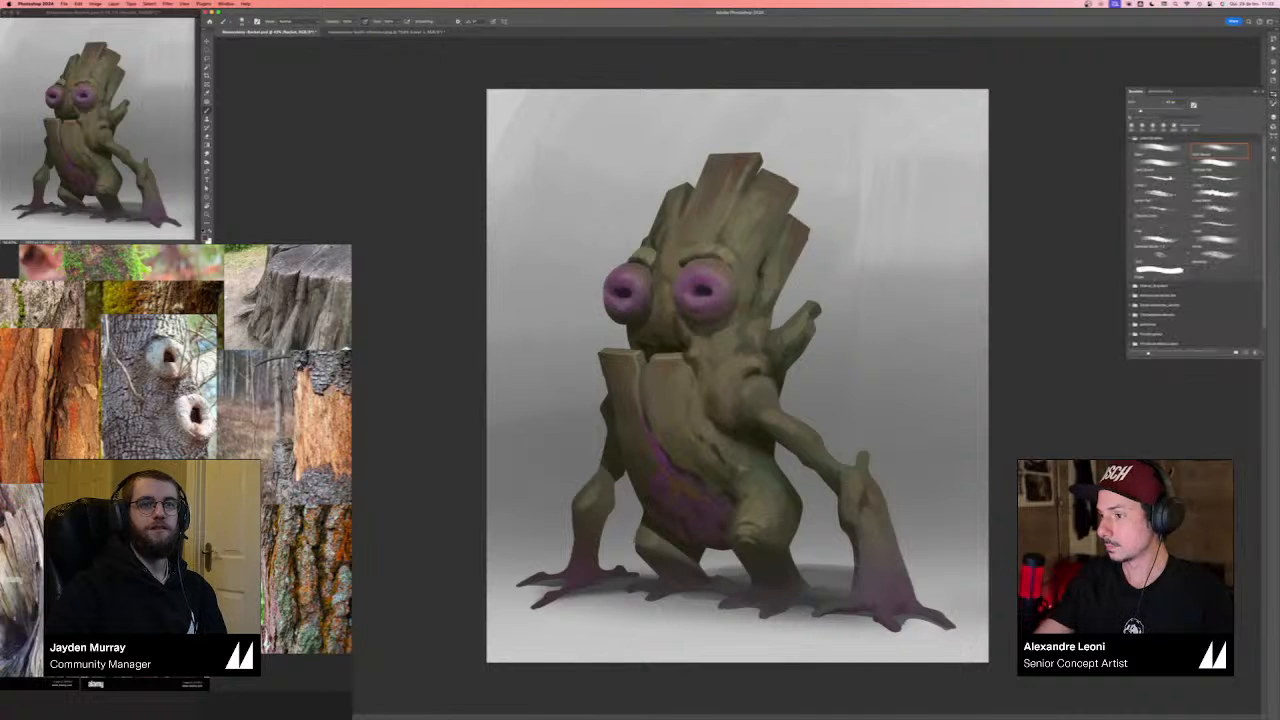
left_click(1161, 195)
key("F7")
key("F7")
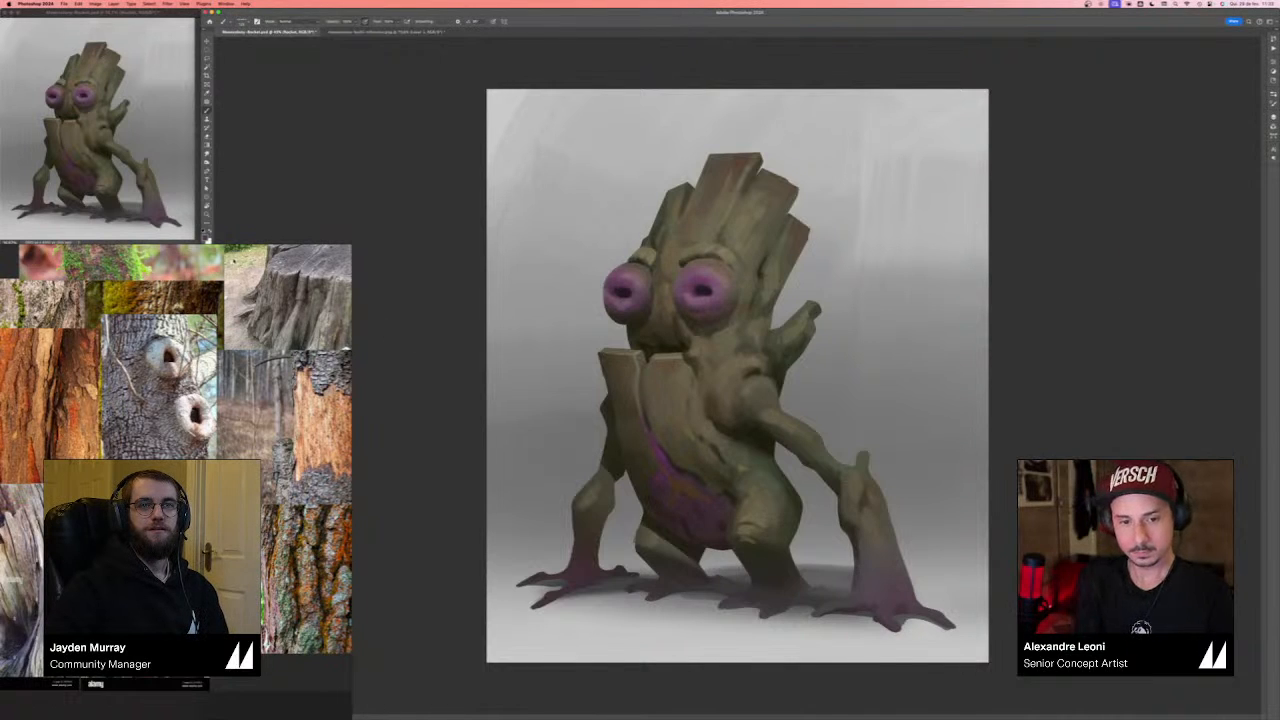
key("n")
left_click(827, 441)
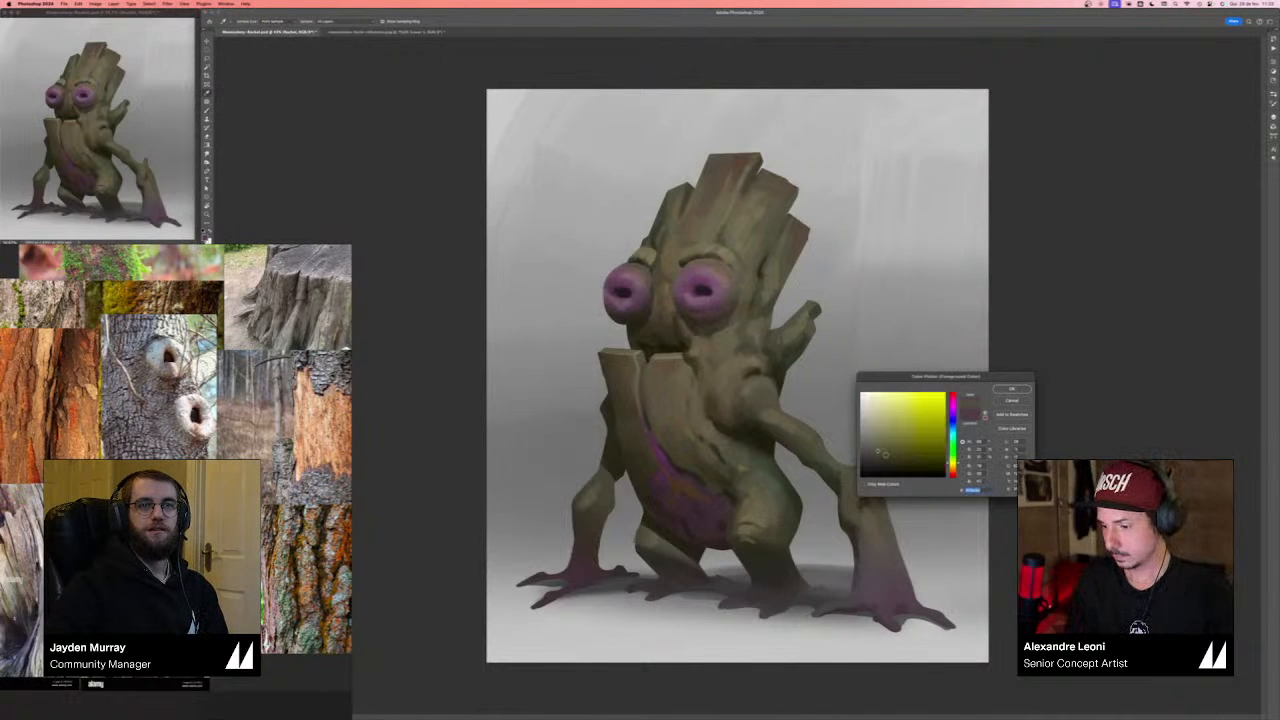
left_click(887, 455)
left_click(953, 468)
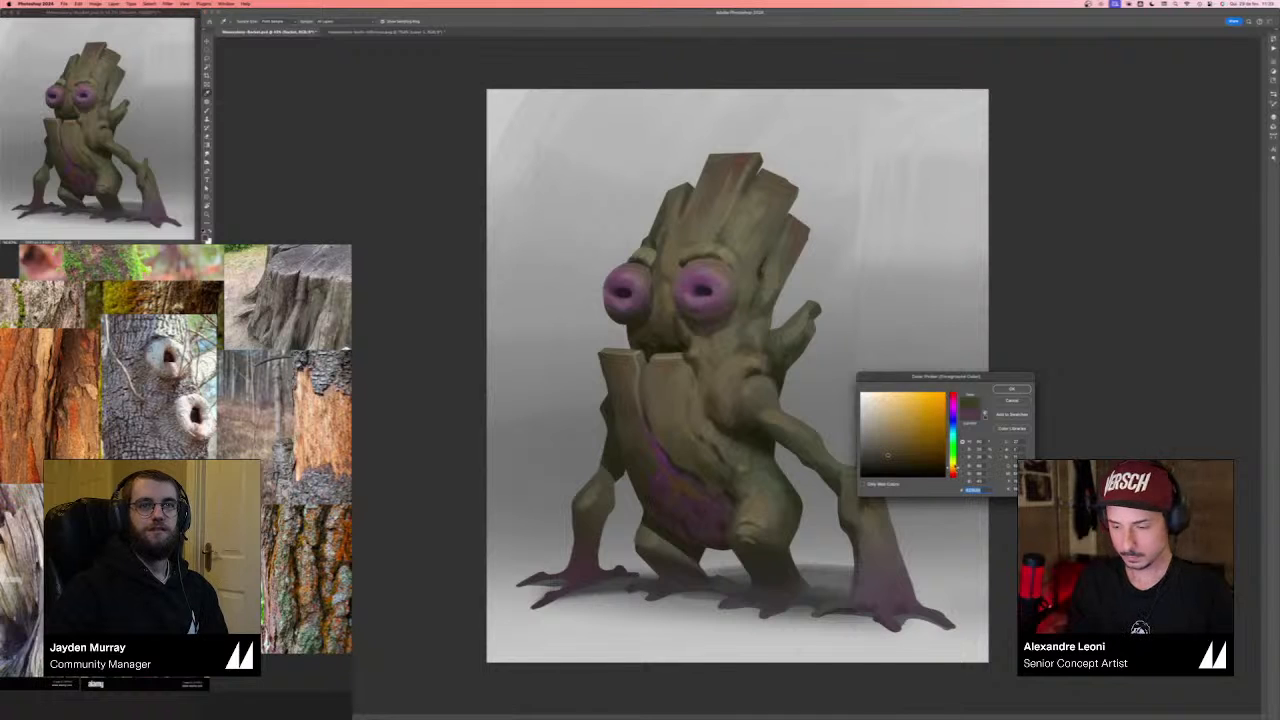
key("Return")
key("super+shift+alt+n")
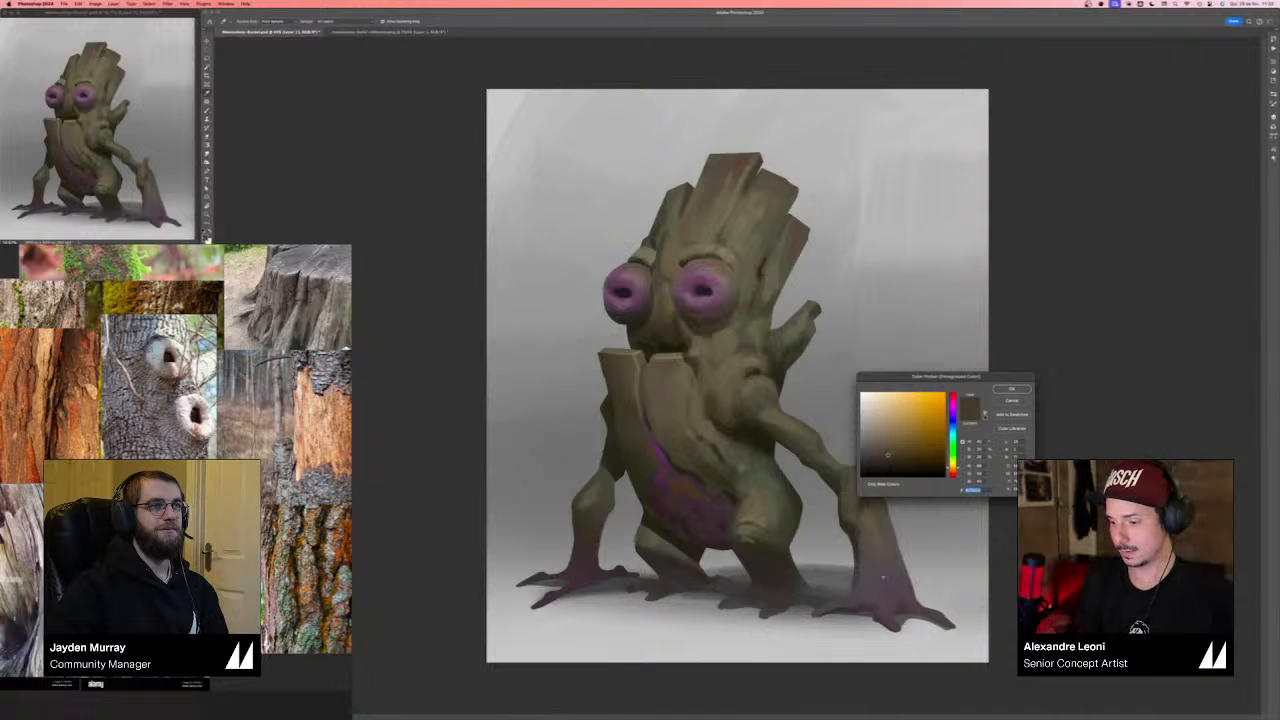
- Pick a dusty magenta and paint root-like ridges running down the near hand
left_click(953, 401)
left_click(881, 436)
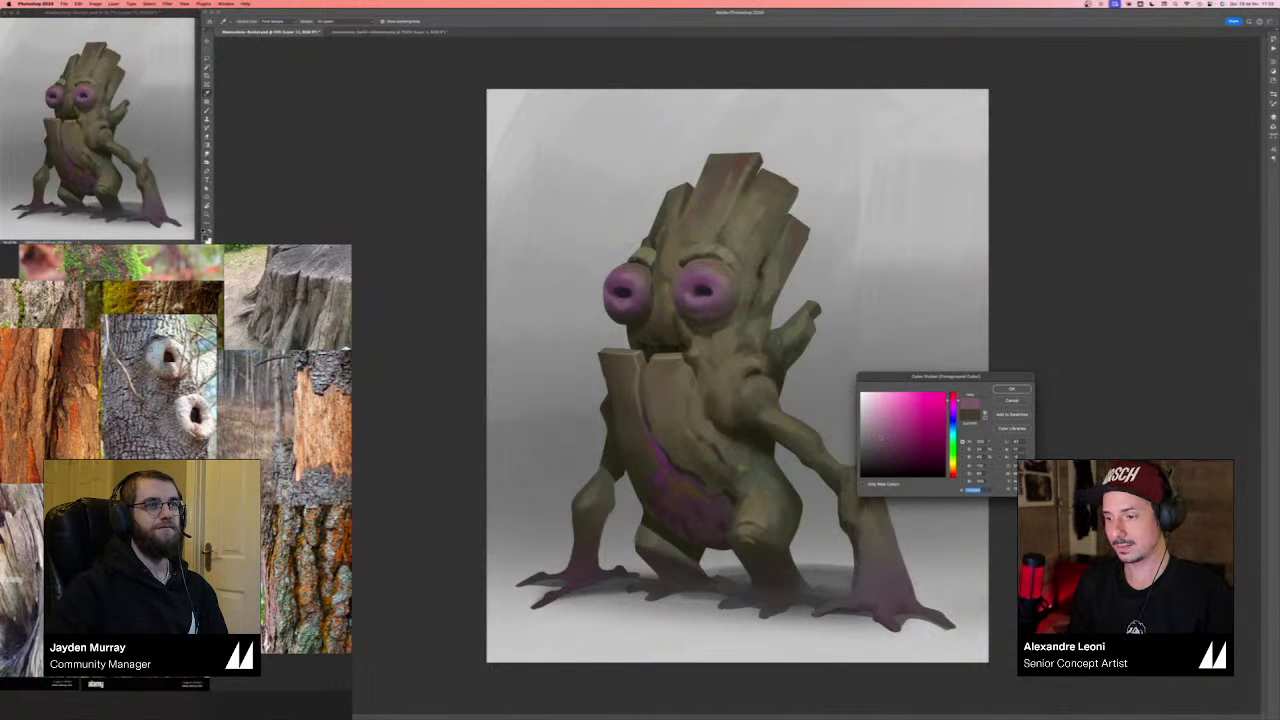
key("Return")
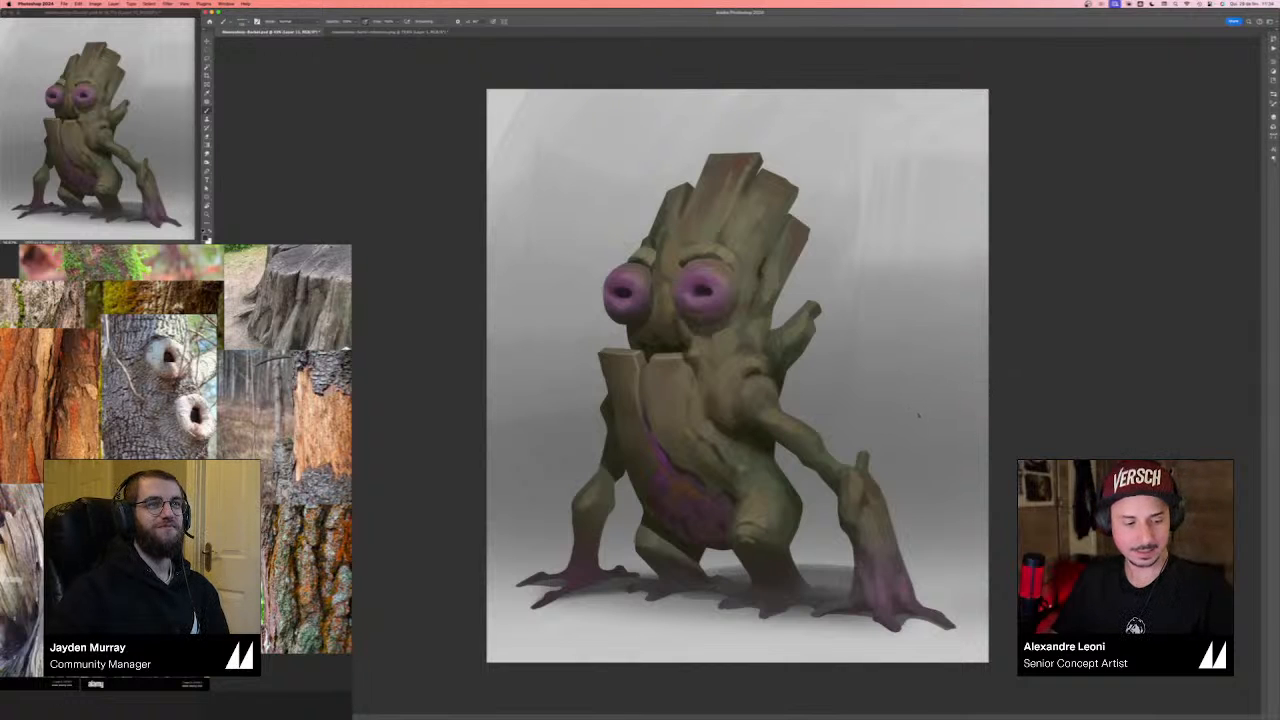
- Mirror the canvas, lasso areas around the base of the near hand's fingers and refine their purple shading
key("super+shift+h")
key("super+minus")
key("l")
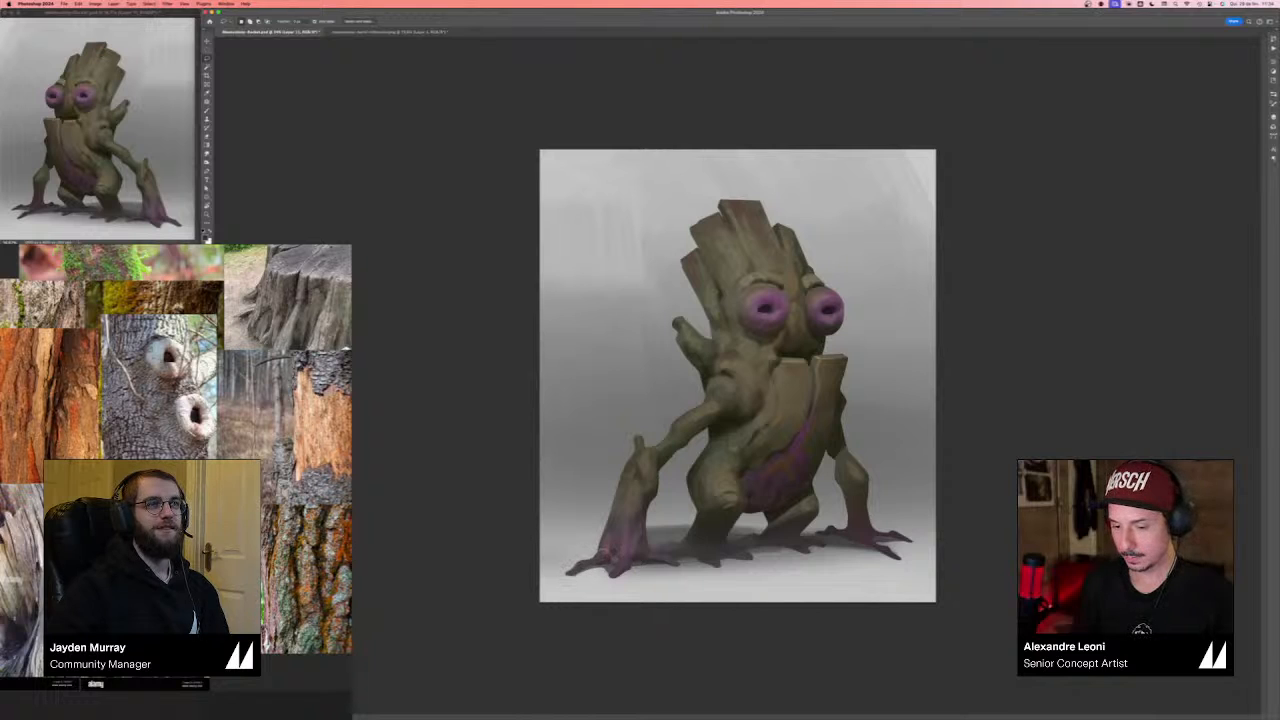
mouse_move(599, 560)
left_mouse_down()
mouse_move(569, 576)
mouse_move(612, 582)
mouse_move(626, 550)
left_mouse_up()
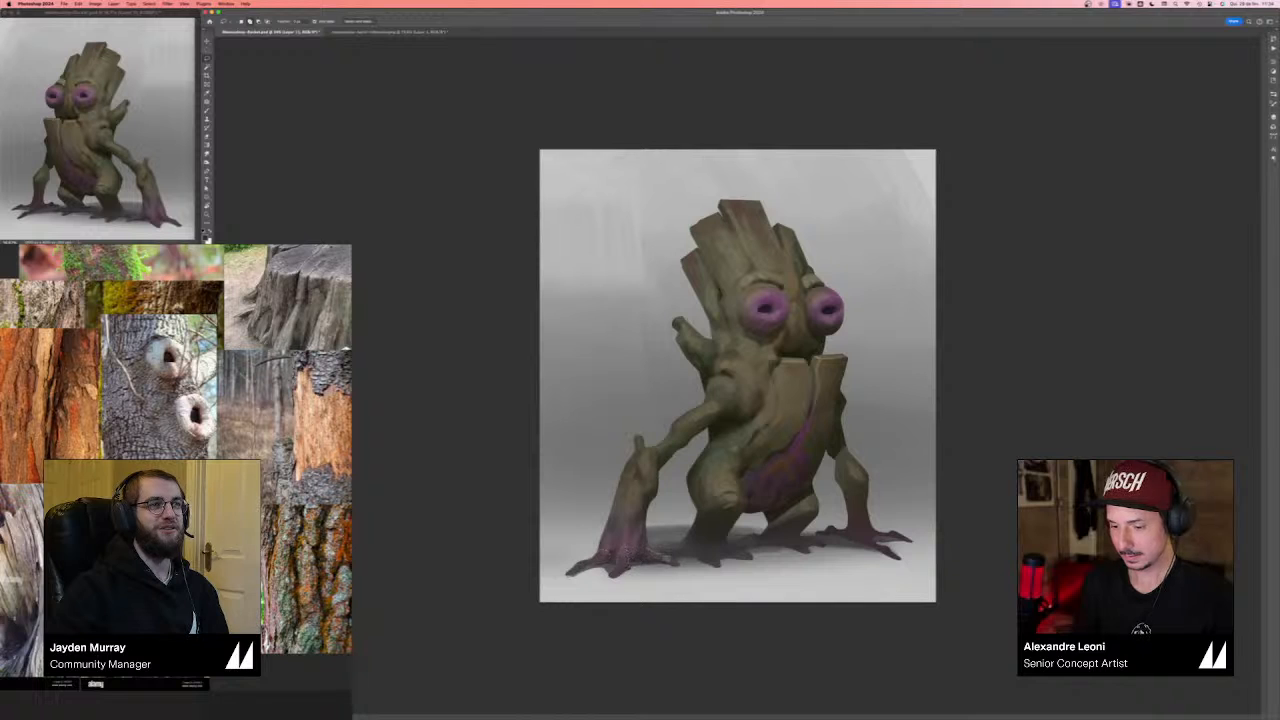
left_click_drag(627, 549, 627, 543)
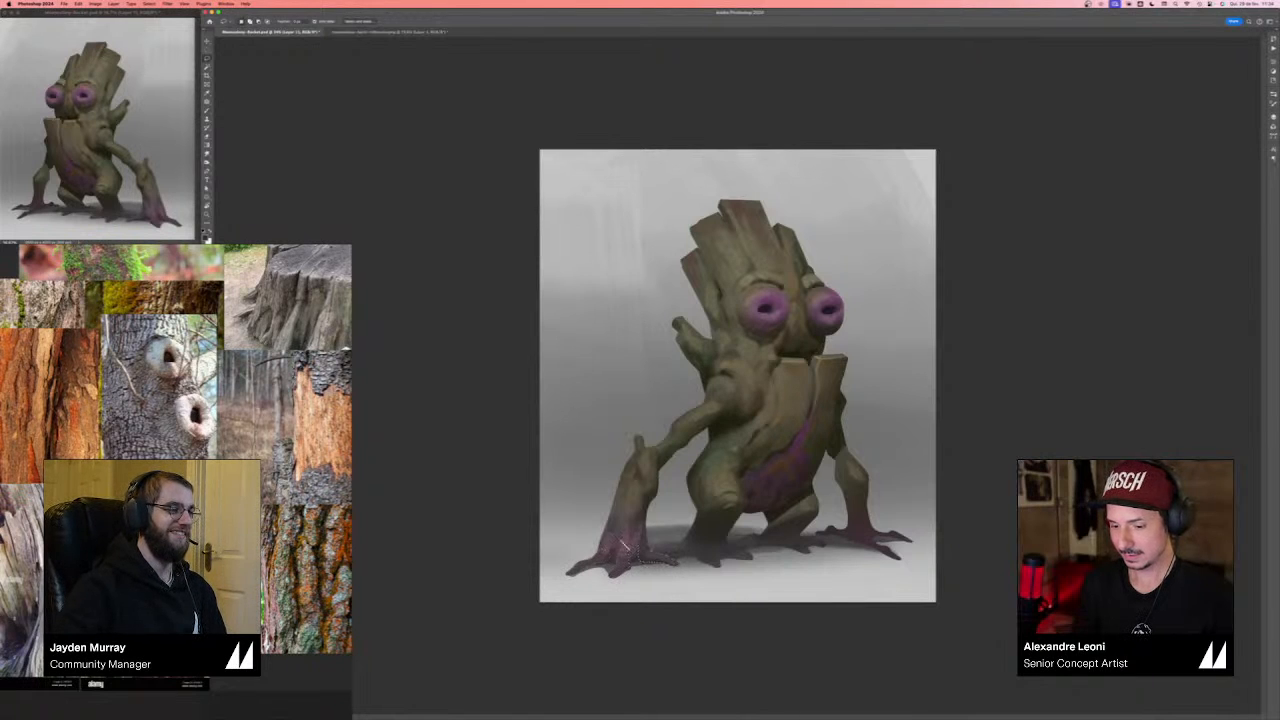
key("b")
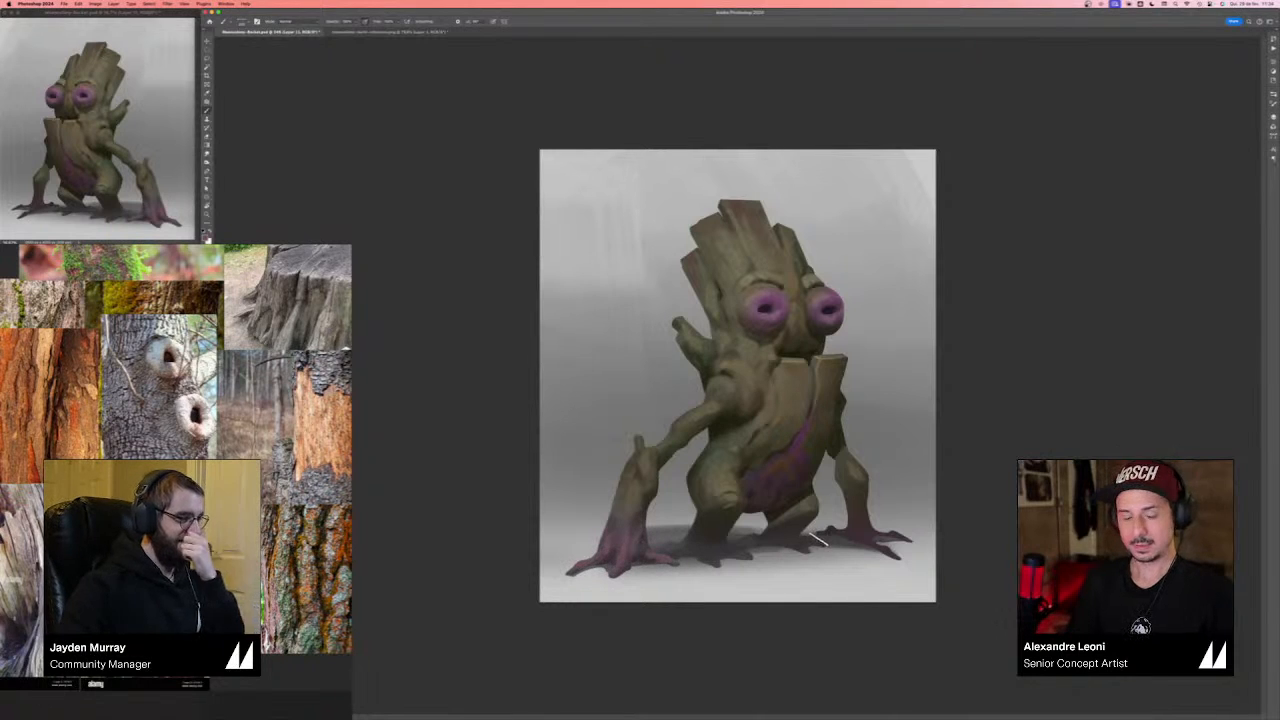
key("super+z")
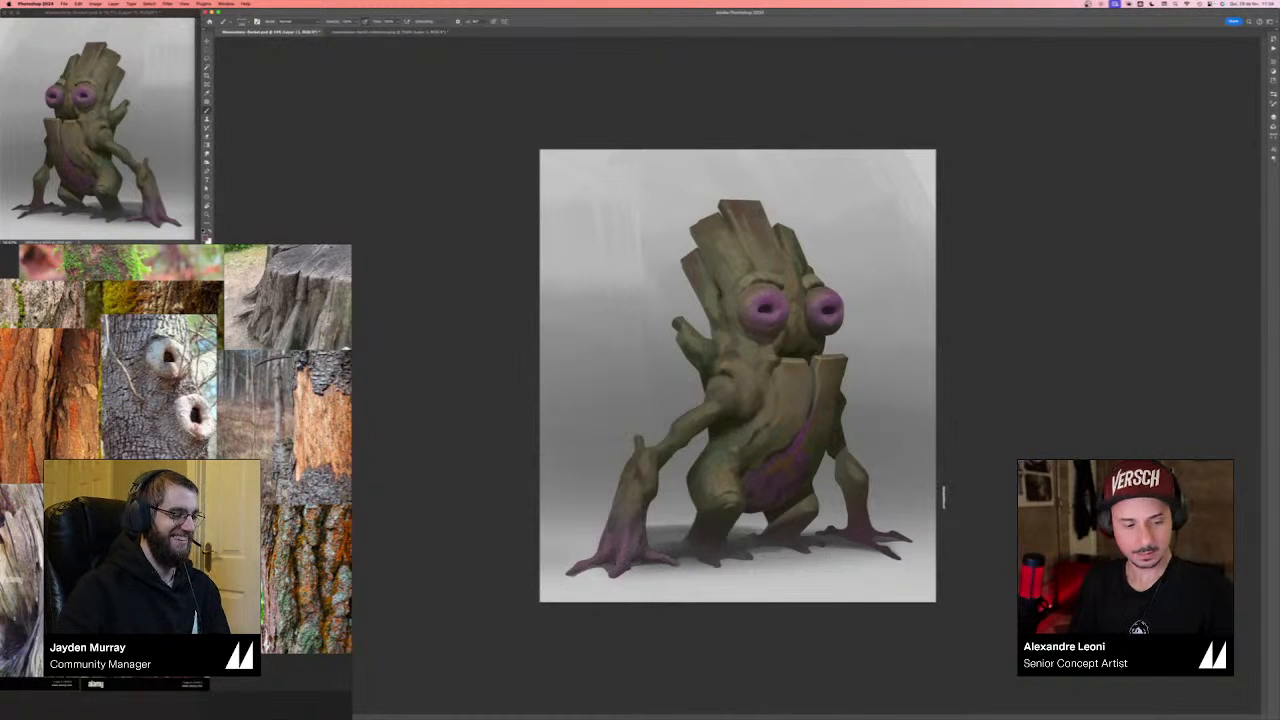
- Lasso an area on the far hand, paint its root-like fingers in purple, and flip the canvas back
key("l")
mouse_move(872, 540)
left_mouse_down()
mouse_move(904, 565)
mouse_move(878, 542)
left_mouse_up()
key("b")
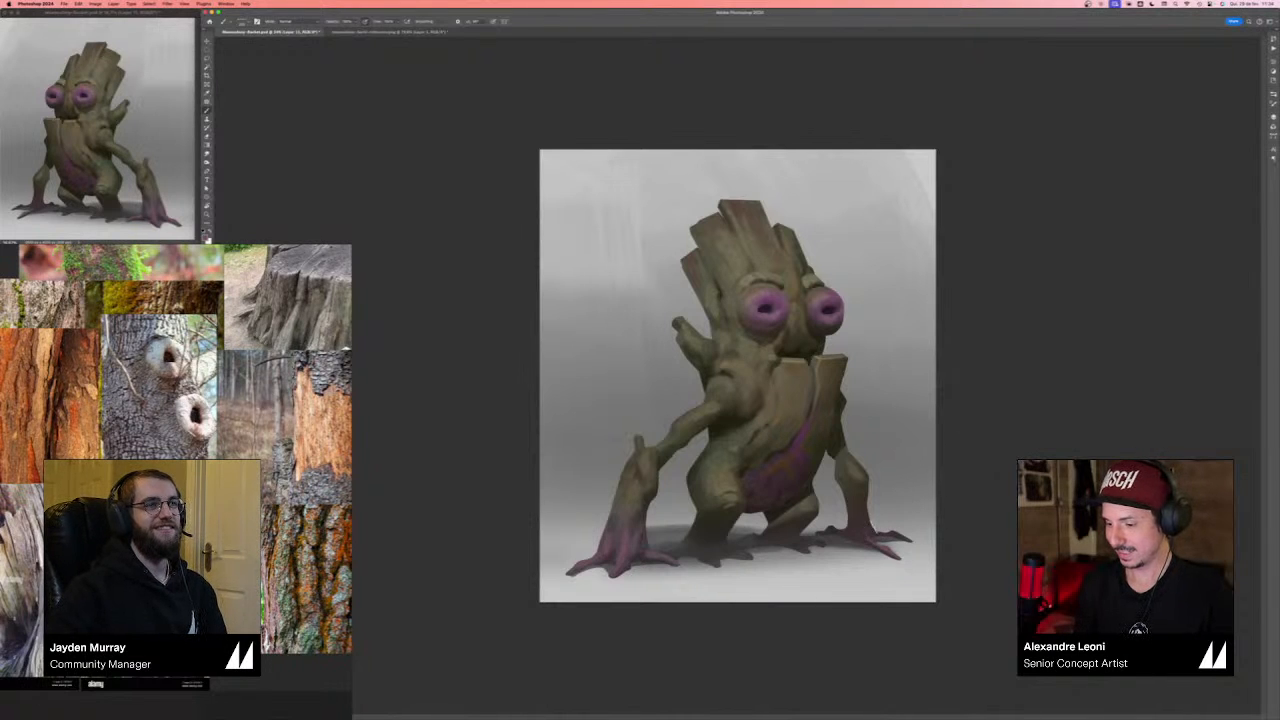
key("super+plus")
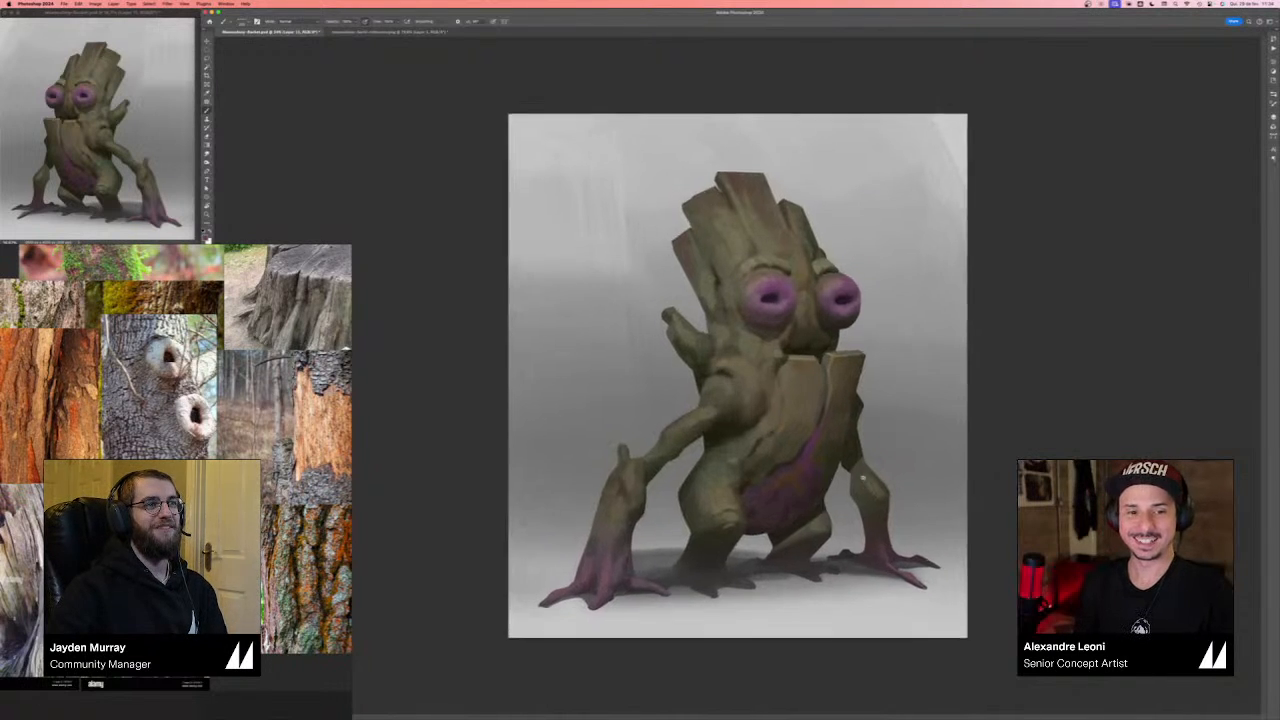
key("super+shift+h")
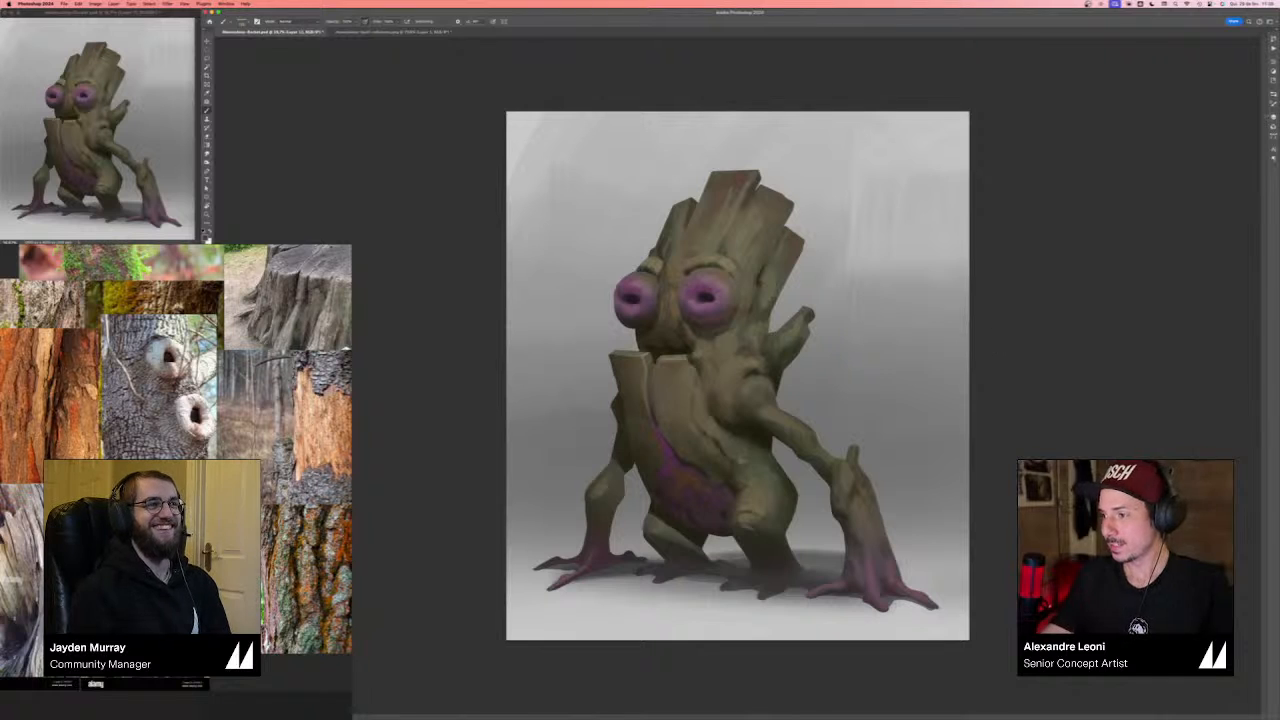
- Switch to another brush preset, pick a dark muted red, and paint the tip of the branch on the creature's back
key("F7")
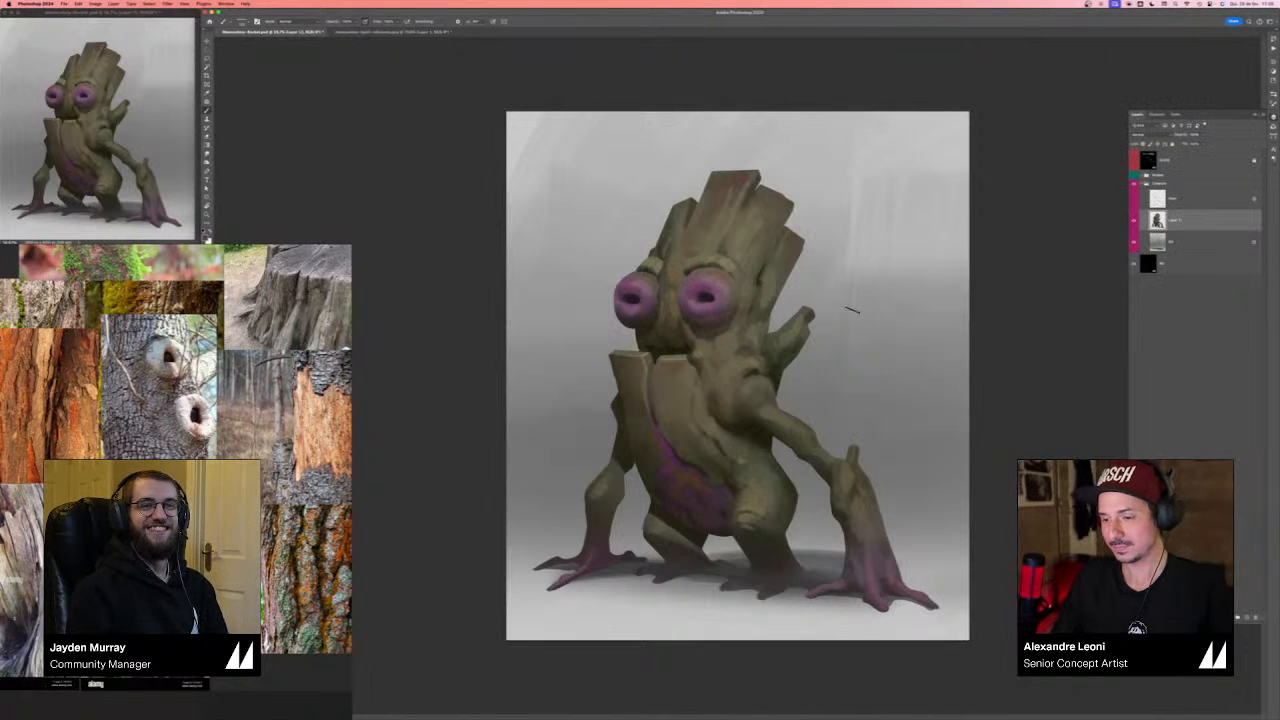
left_click_drag(825, 326, 838, 305)
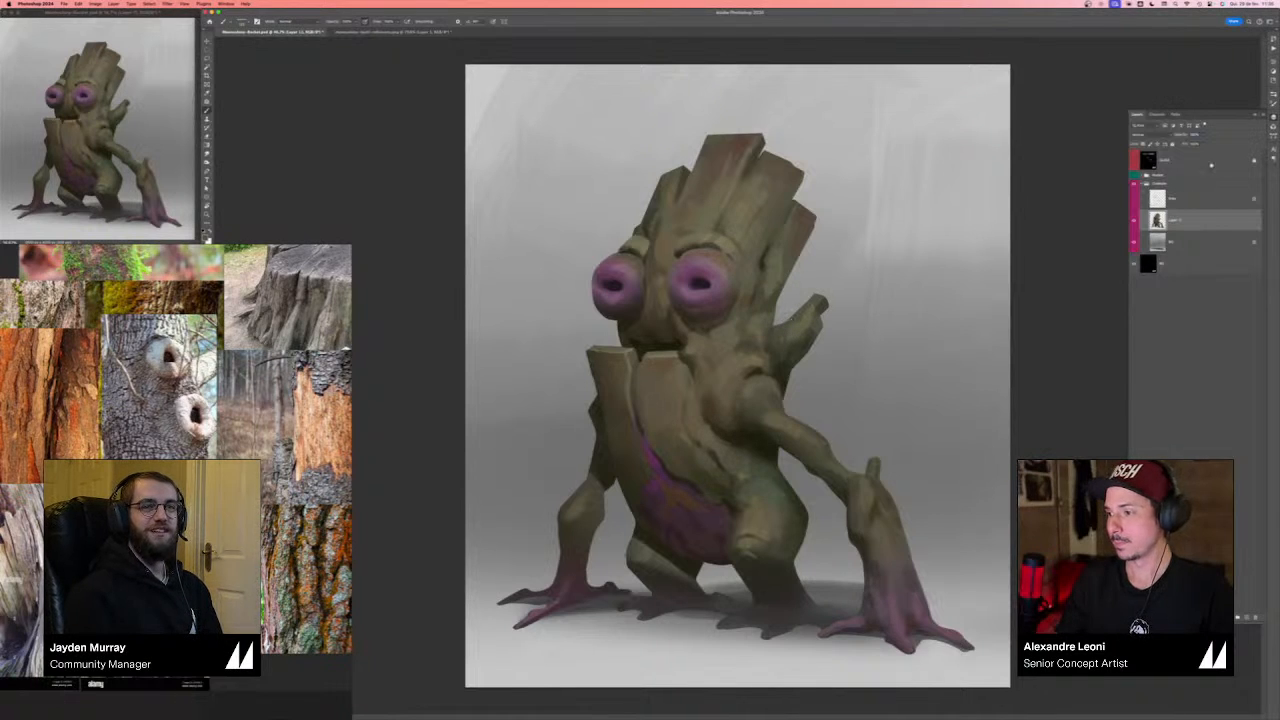
key("F5")
key("F7")
key("F7")
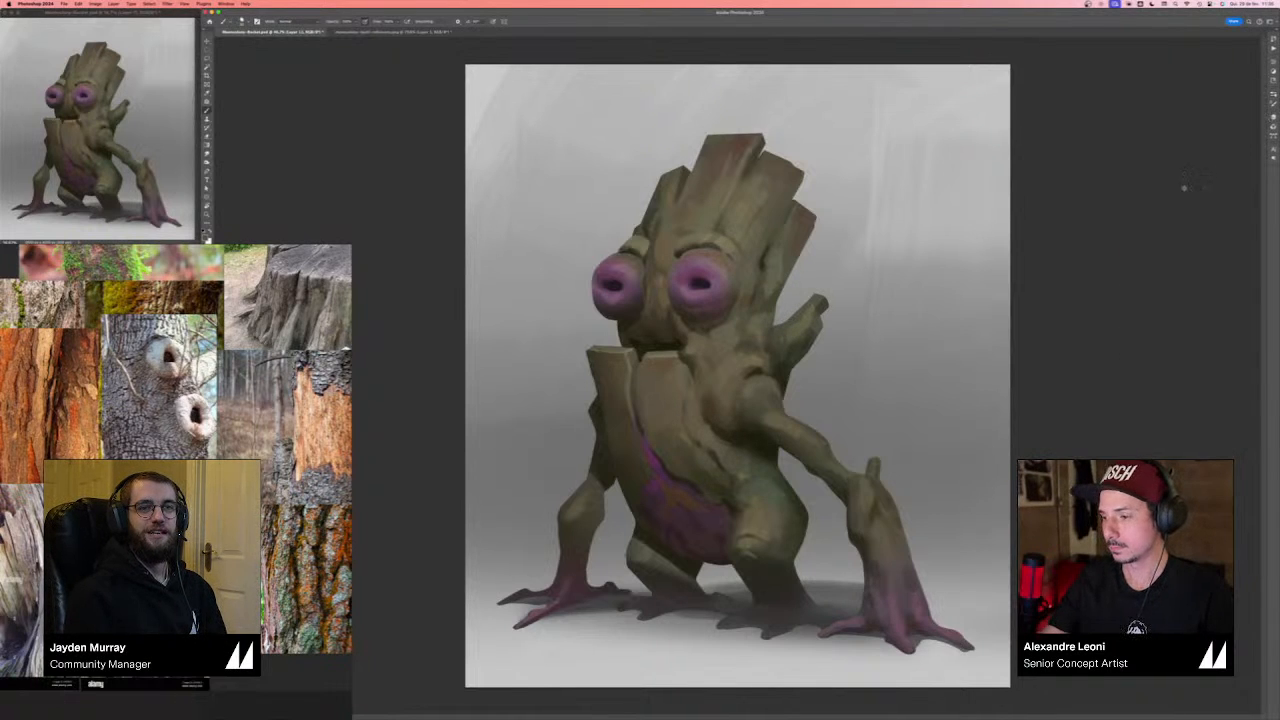
left_click(1273, 118)
left_click(1273, 118)
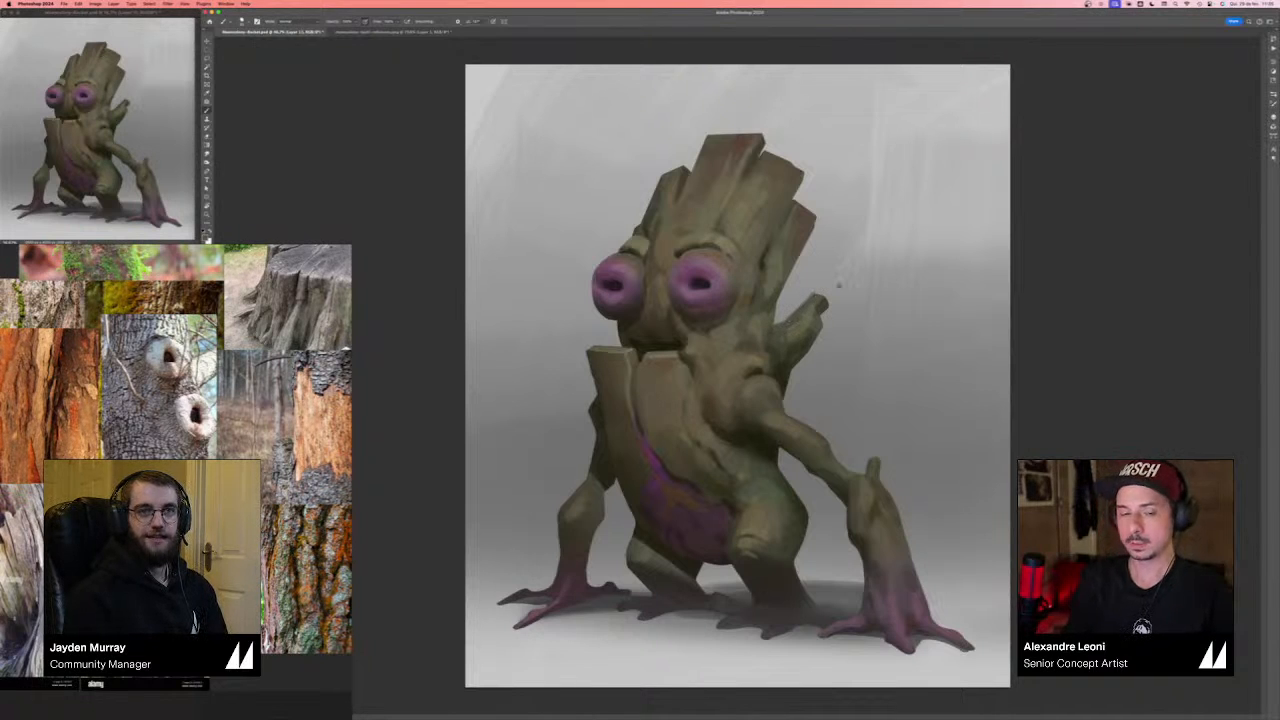
key("n")
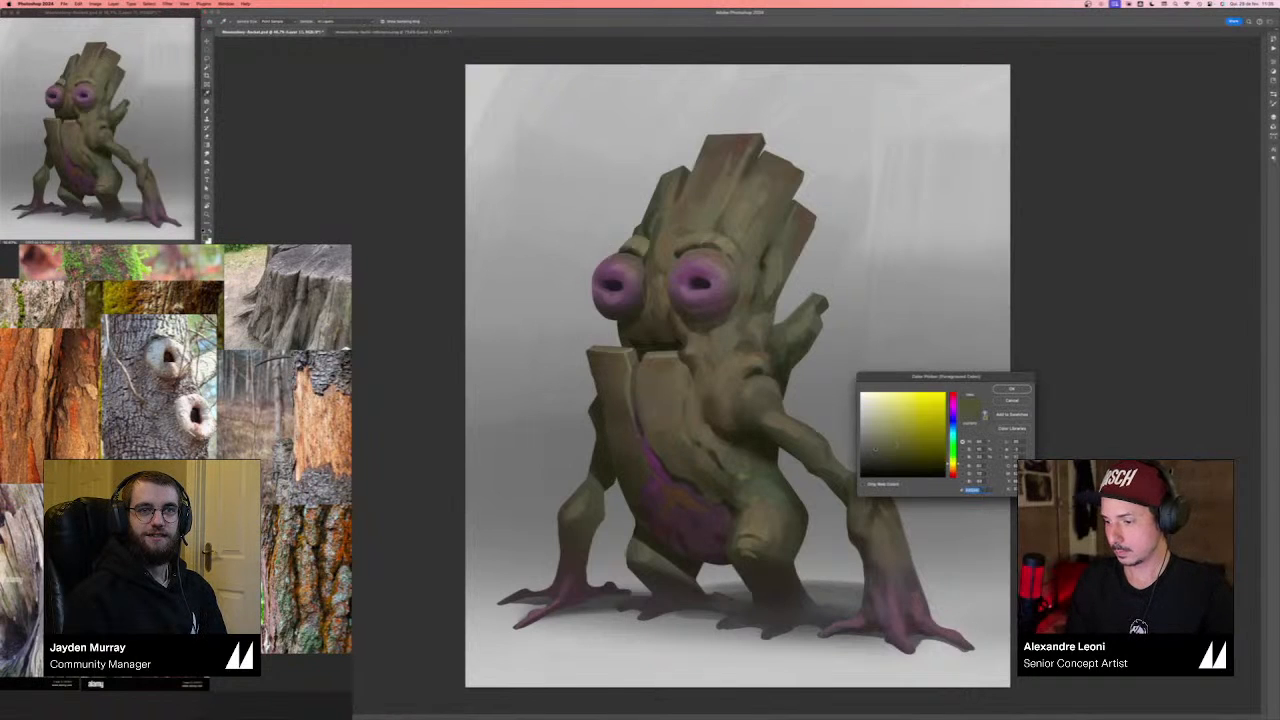
left_click(952, 472)
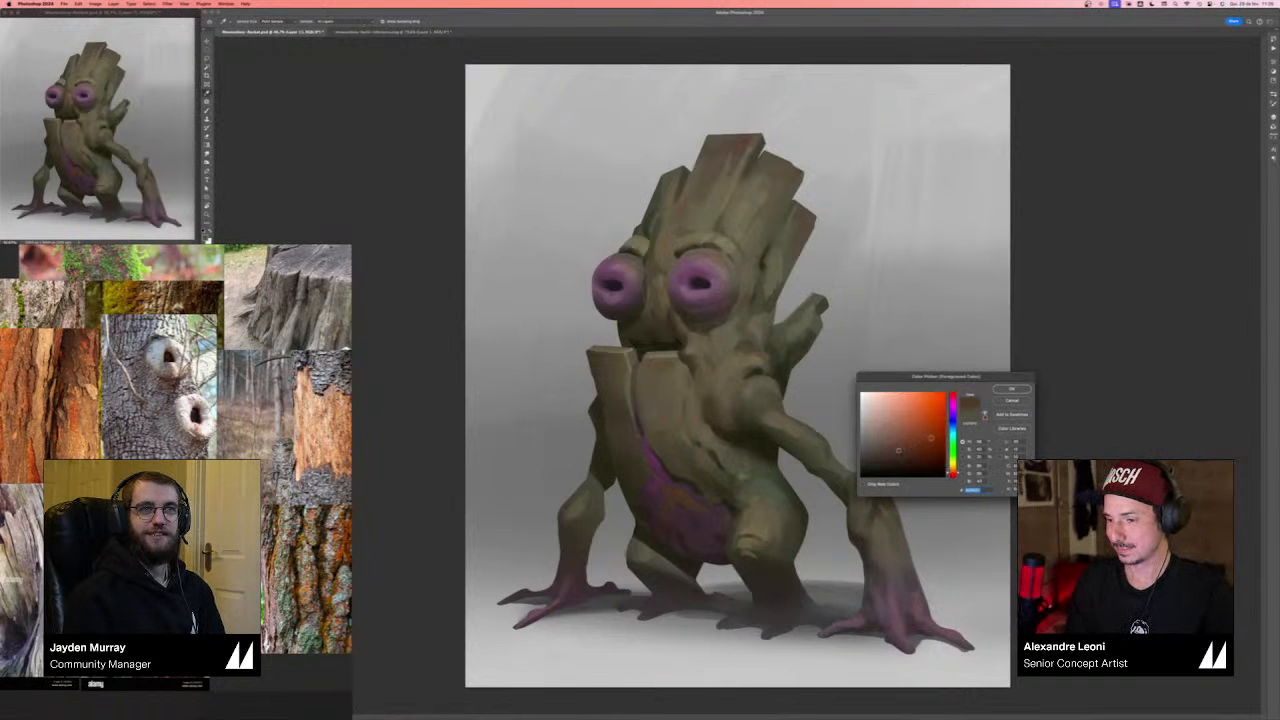
left_click(953, 398)
key("Return")
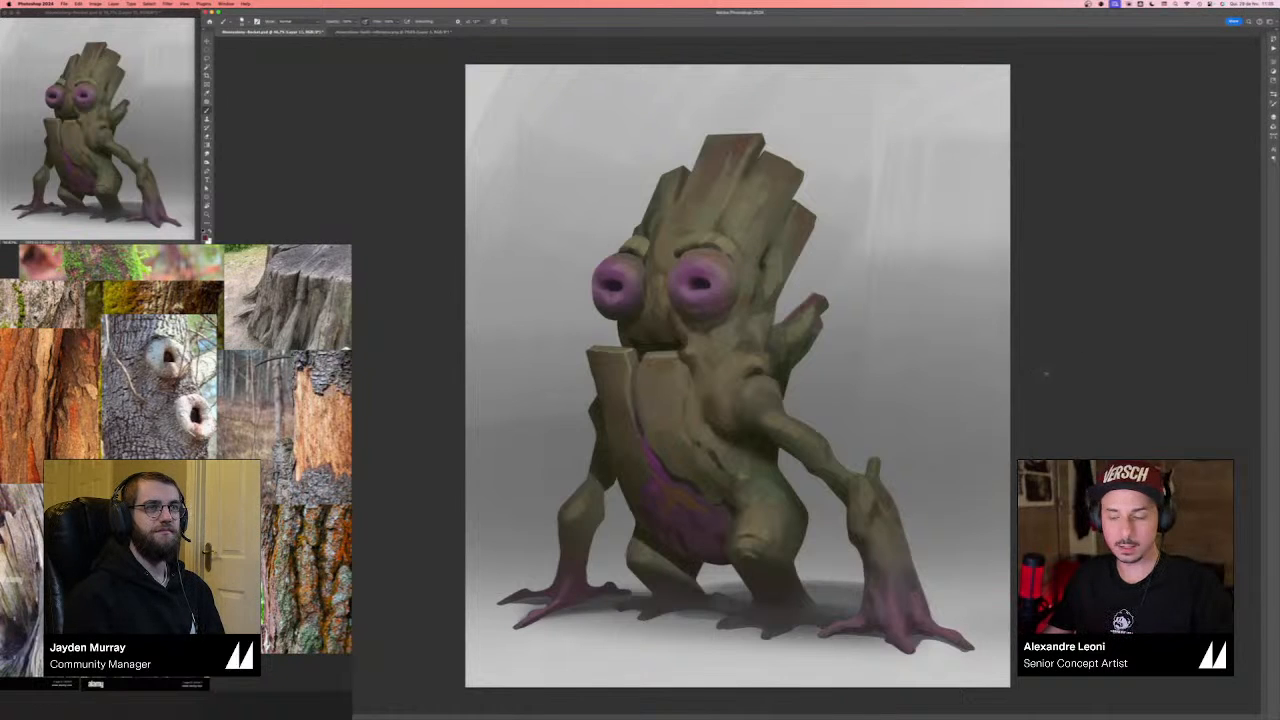
- Review the whole creature at a reduced size and bring up the layer stack
key("super+minus")
key("super+minus")
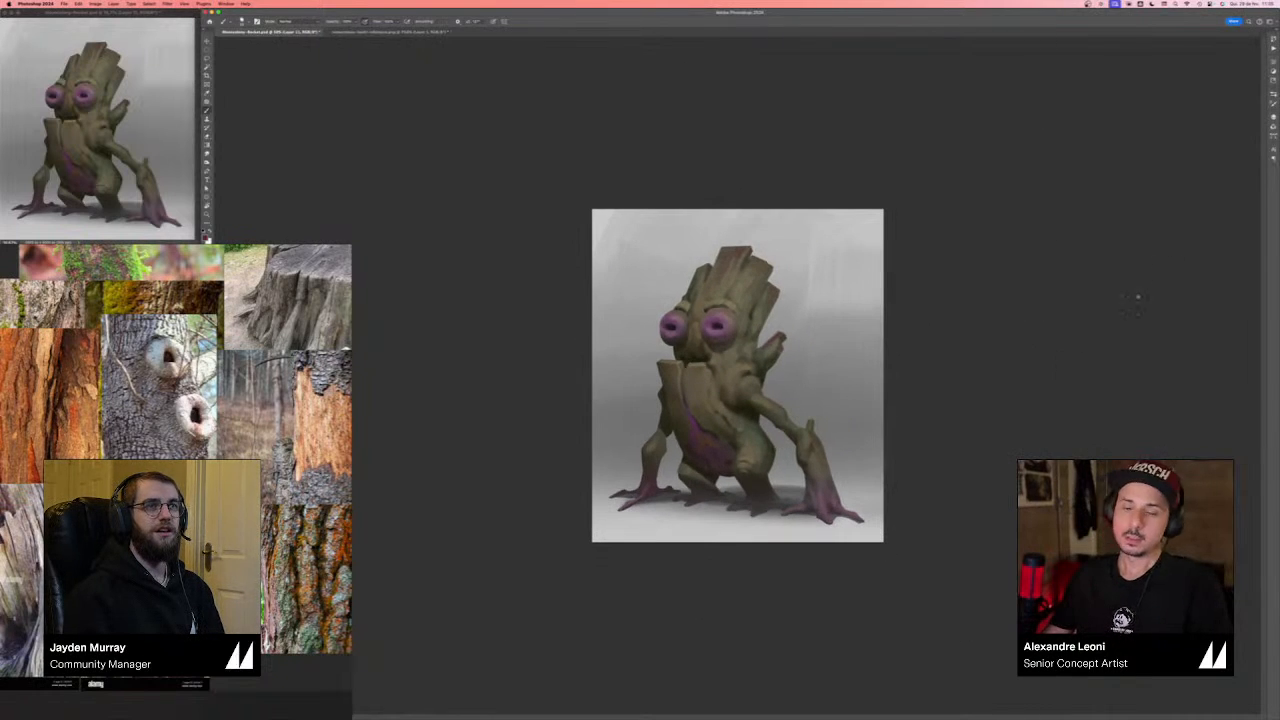
key("F7")
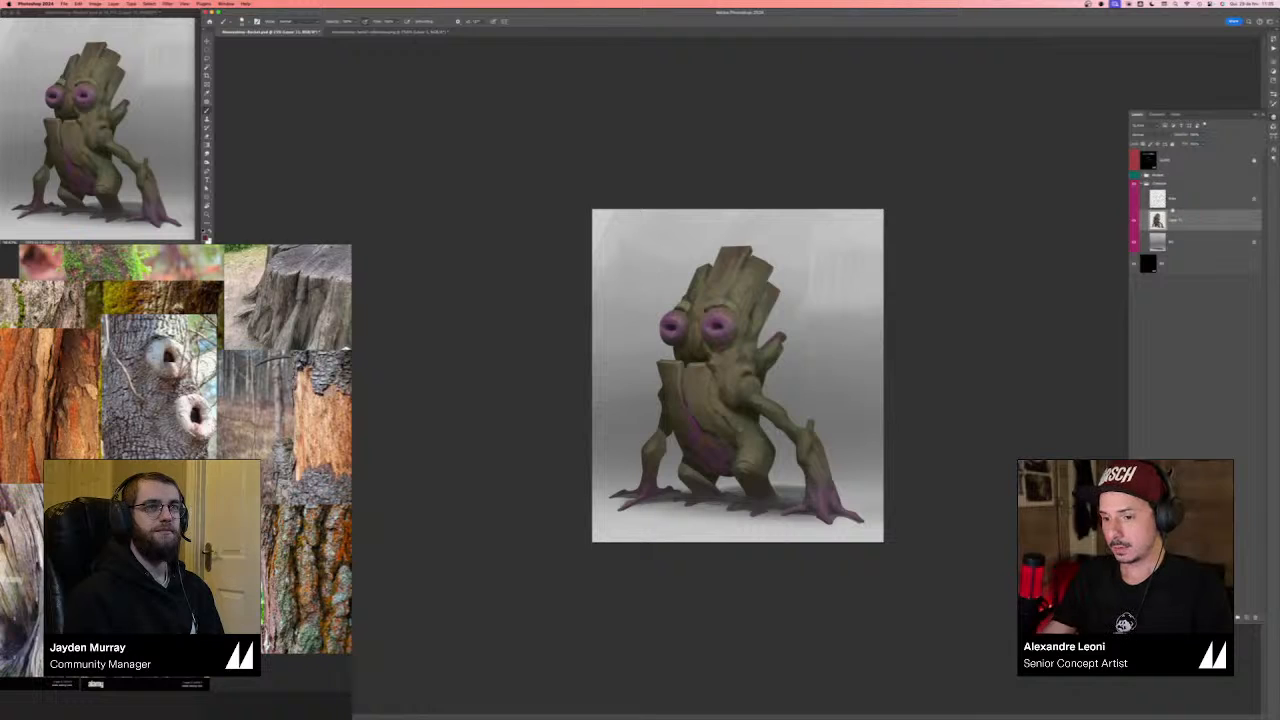
- Add a new layer above the creature layer and clip it to the creature
left_click(1246, 617)
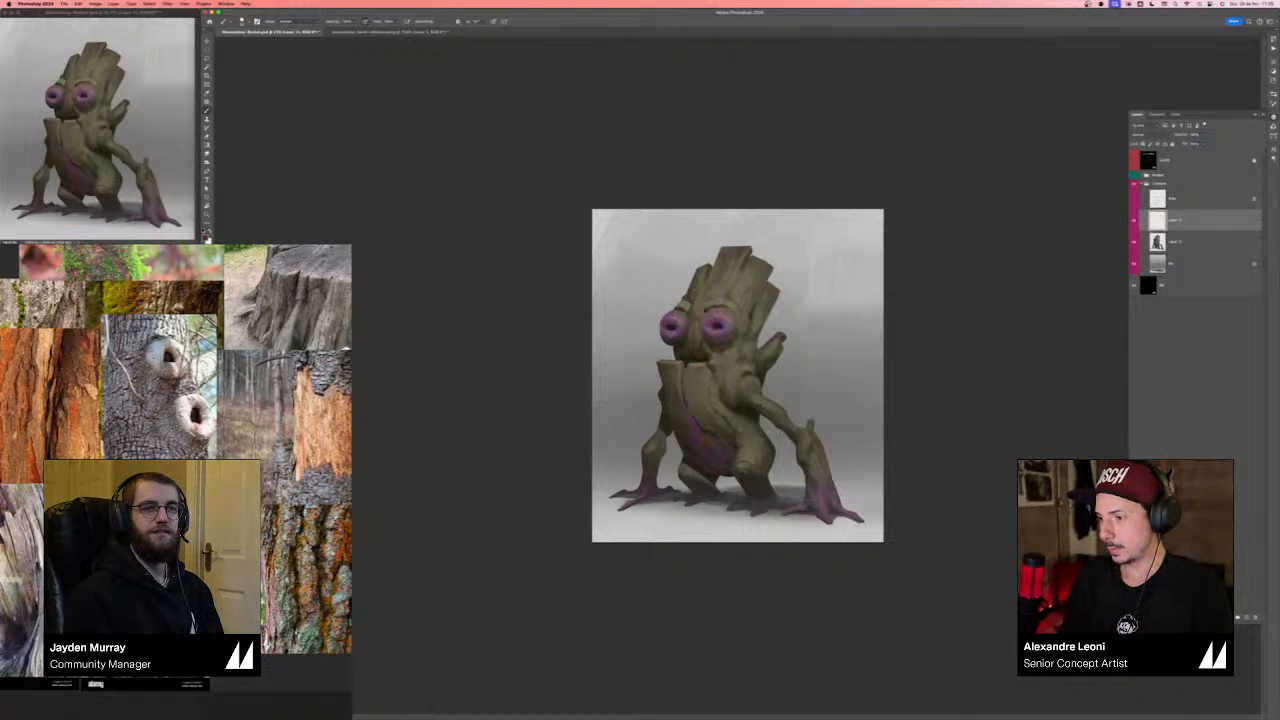
left_click(1184, 229, "alt")
left_click(1142, 125)
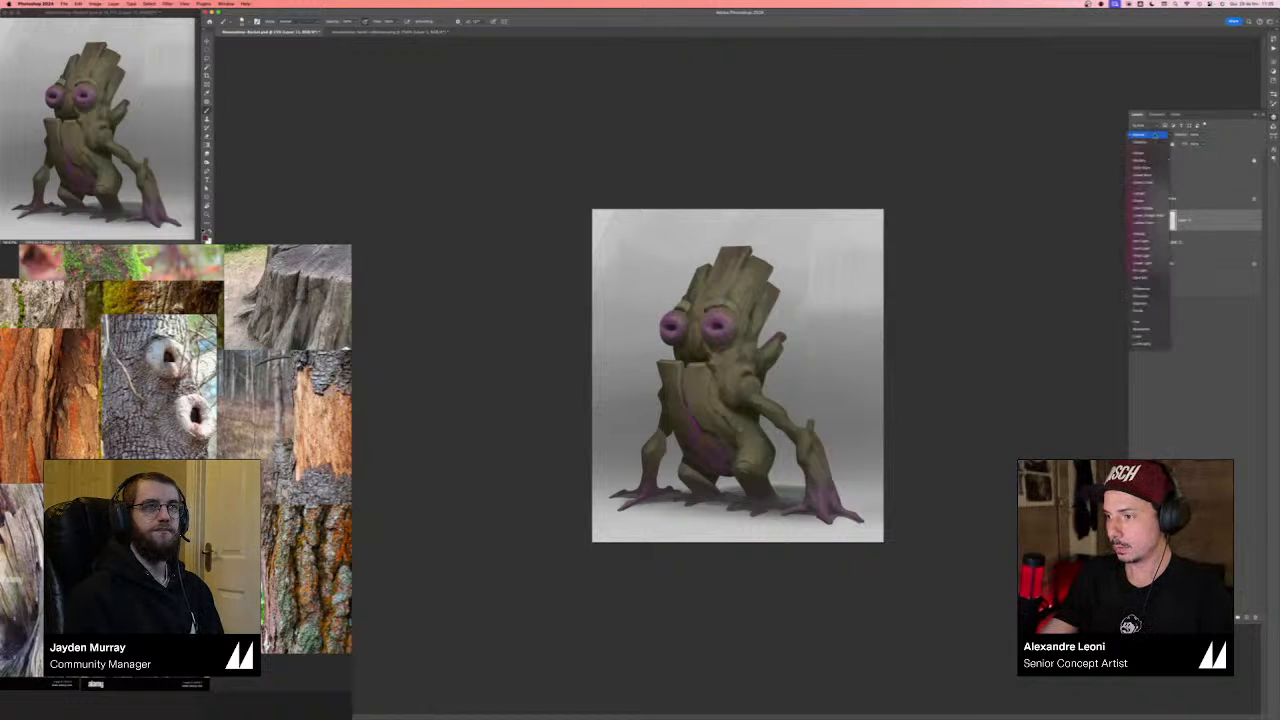
left_click(1142, 233)
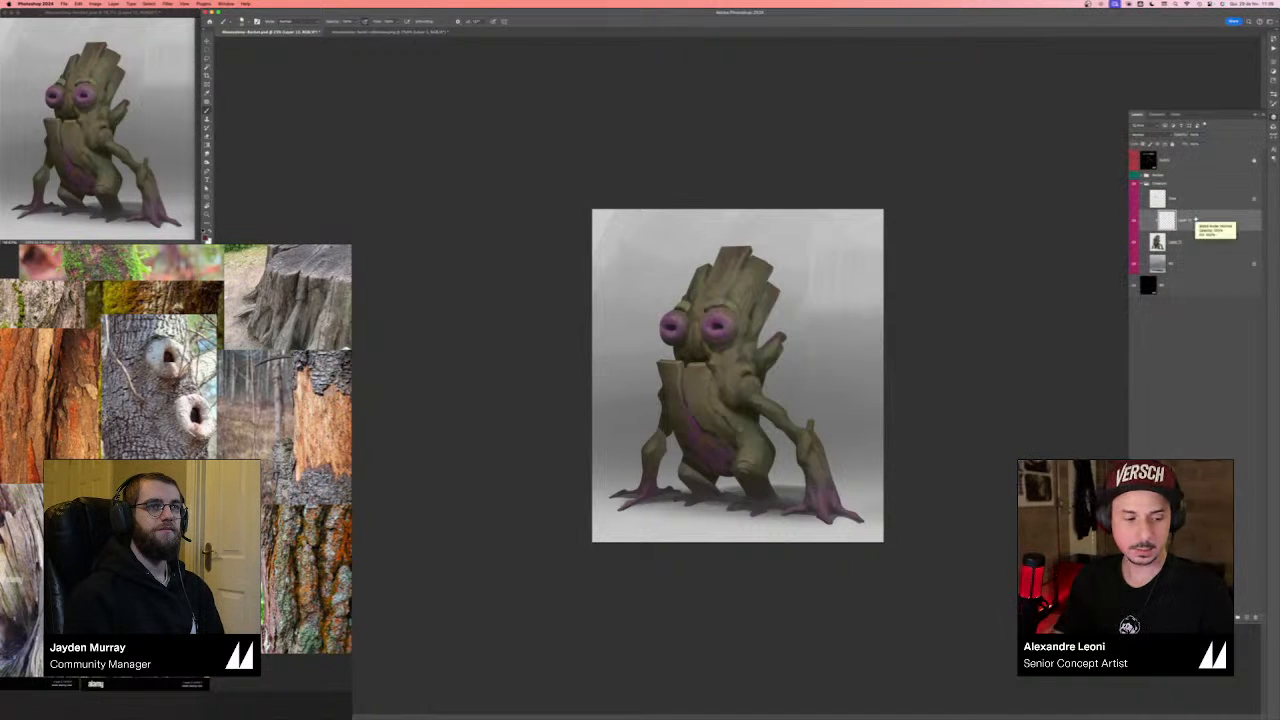
- Check the creature's values in the grayscale proof view, return to colour and look over the whole figure
key("super+y")
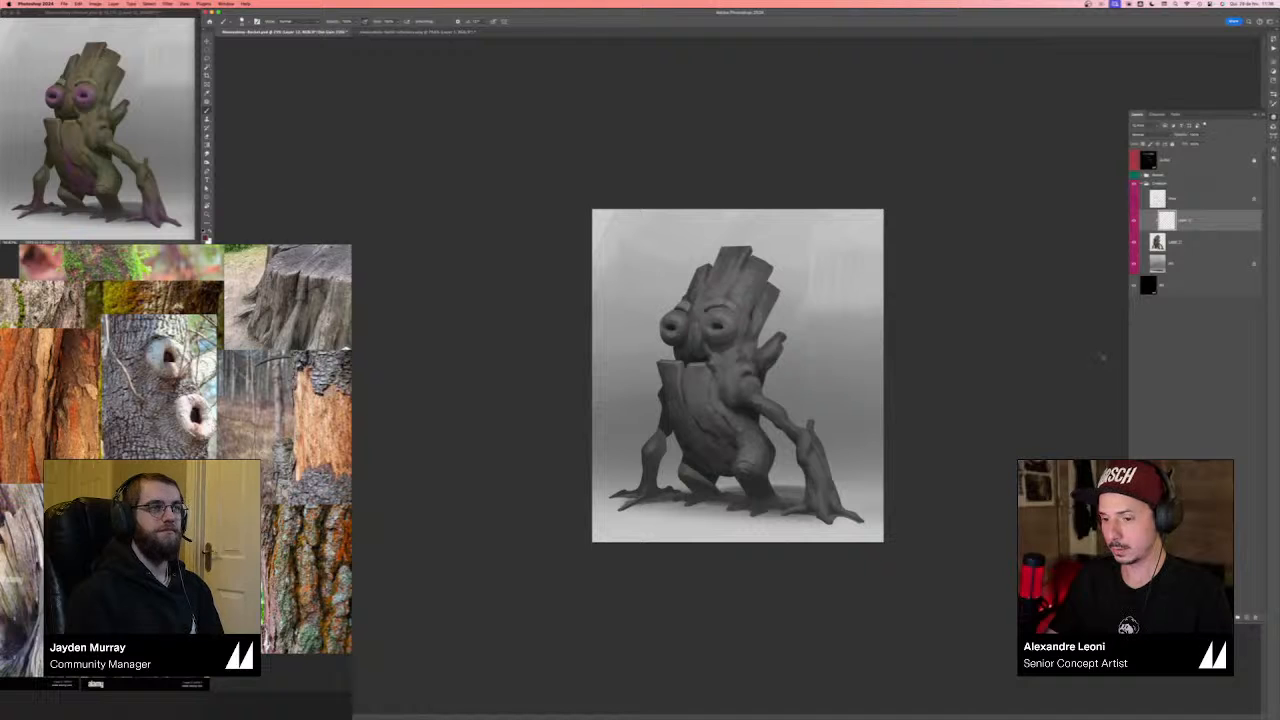
key("super+z")
key("super+0")
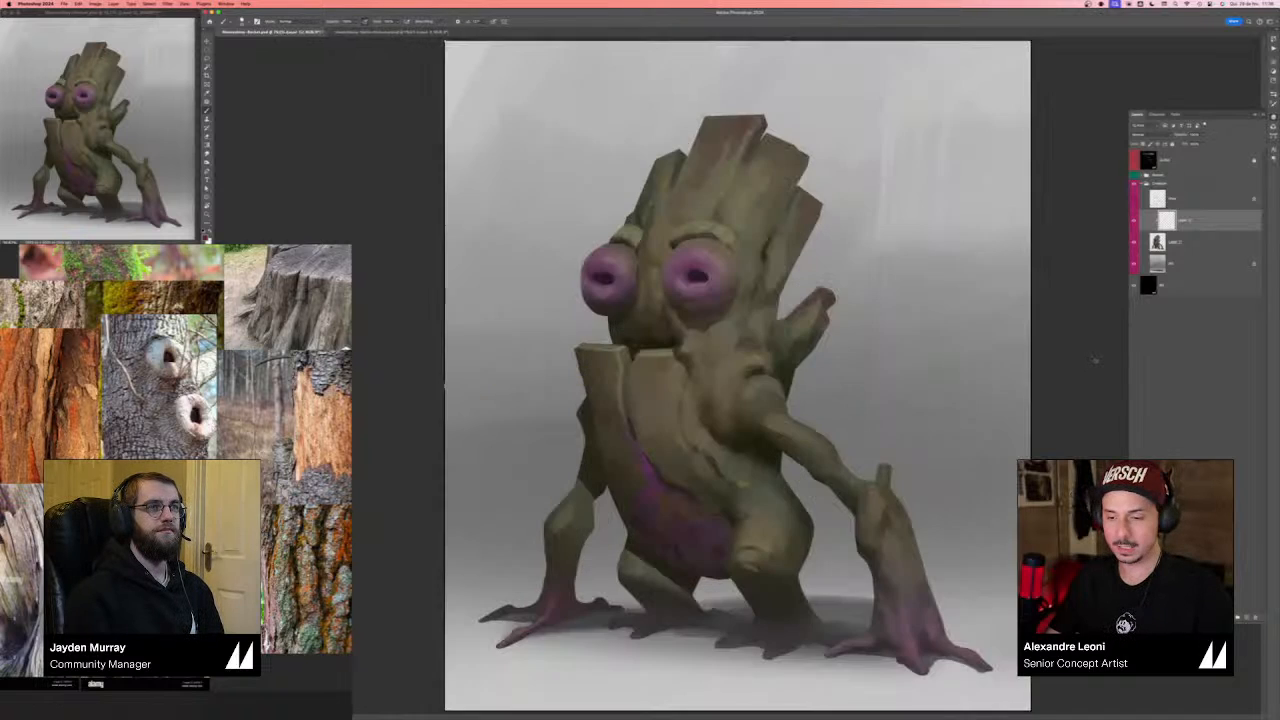
key("super+minus")
key("super+minus")
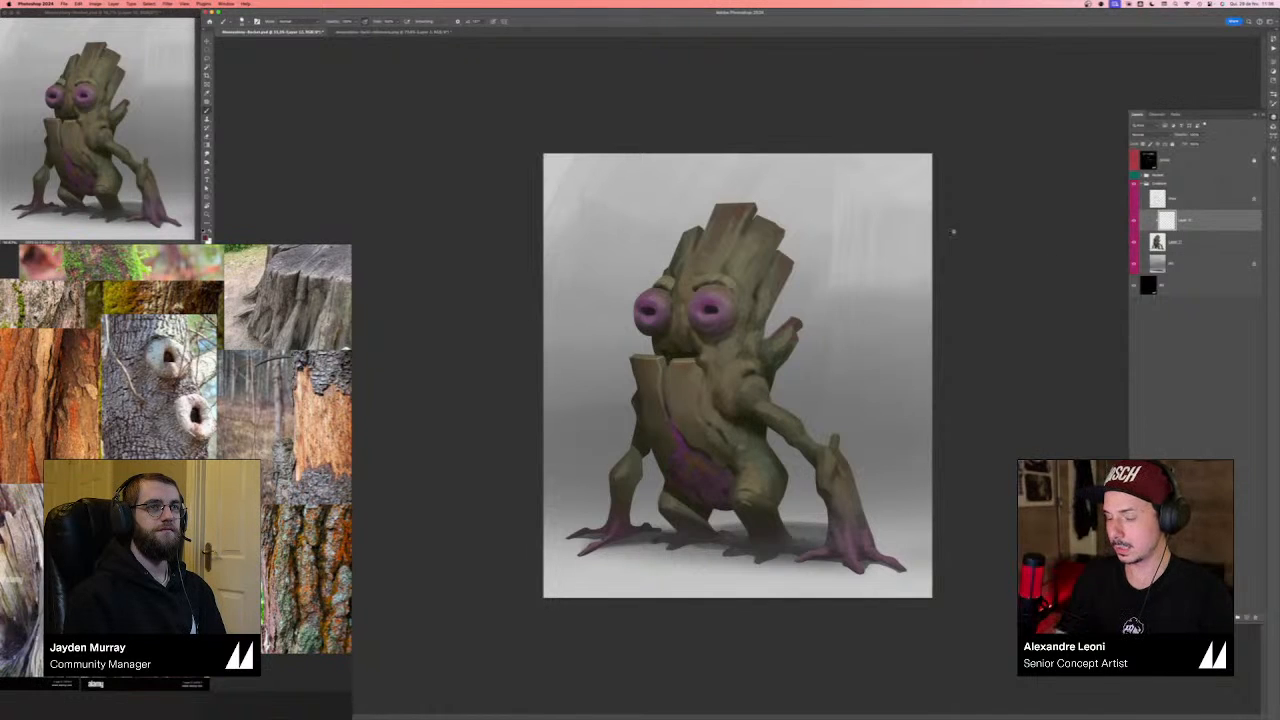
- Release the new layer's clipping, sketch a white light-direction arrow beside the creature's head and undo the arrow
left_click(1190, 230, "alt")
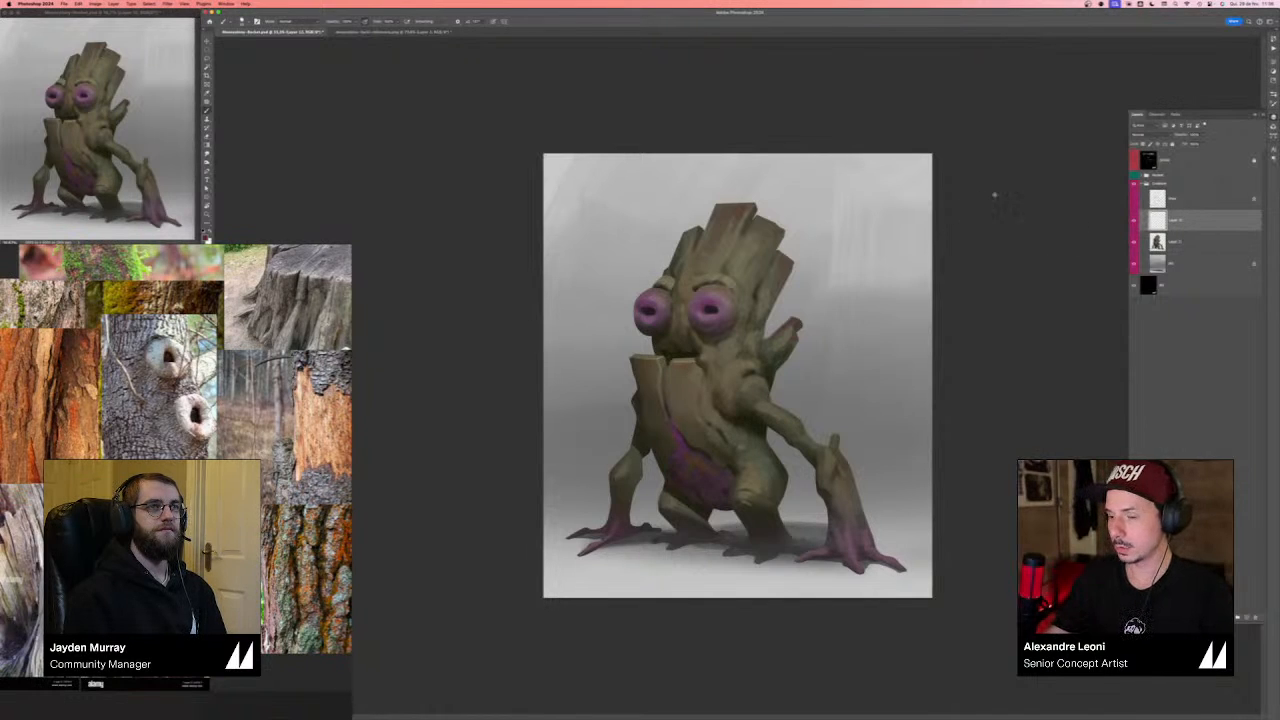
mouse_move(877, 192)
left_mouse_down()
mouse_move(836, 250)
mouse_move(850, 266)
mouse_move(843, 240)
left_mouse_up()
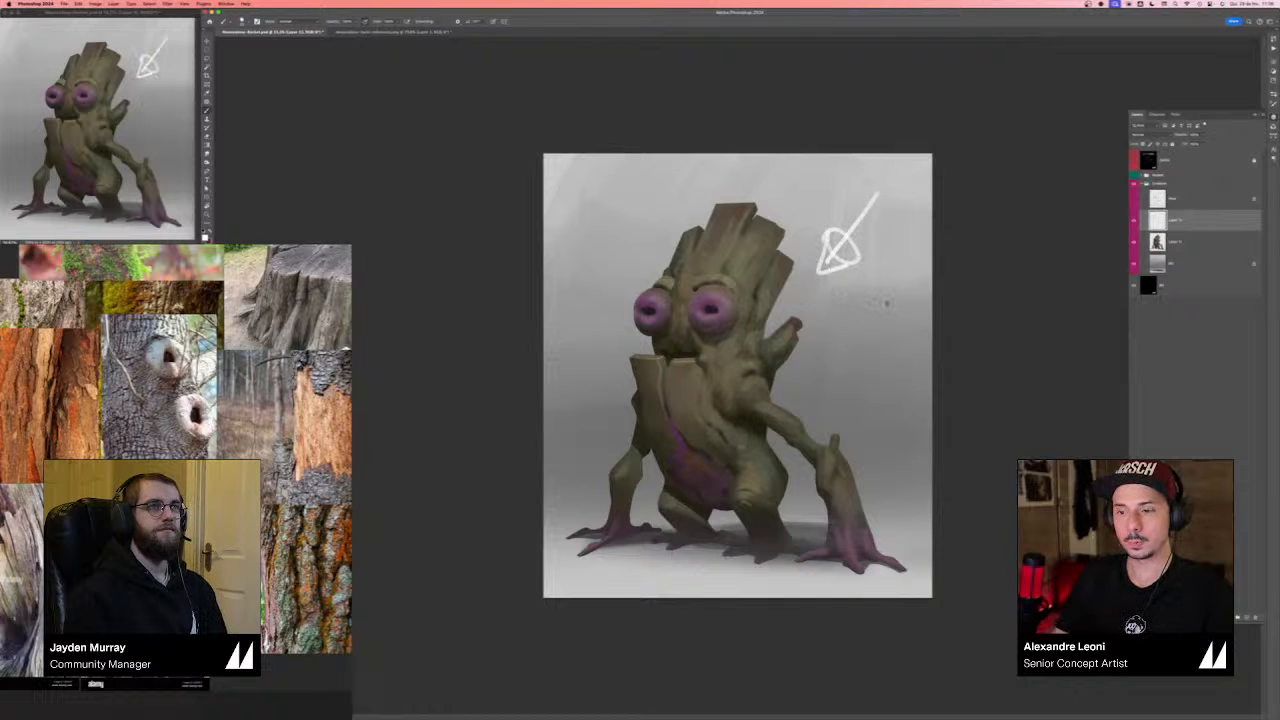
key("super+z")
key("super+z")
key("super+z")
key("super+z")
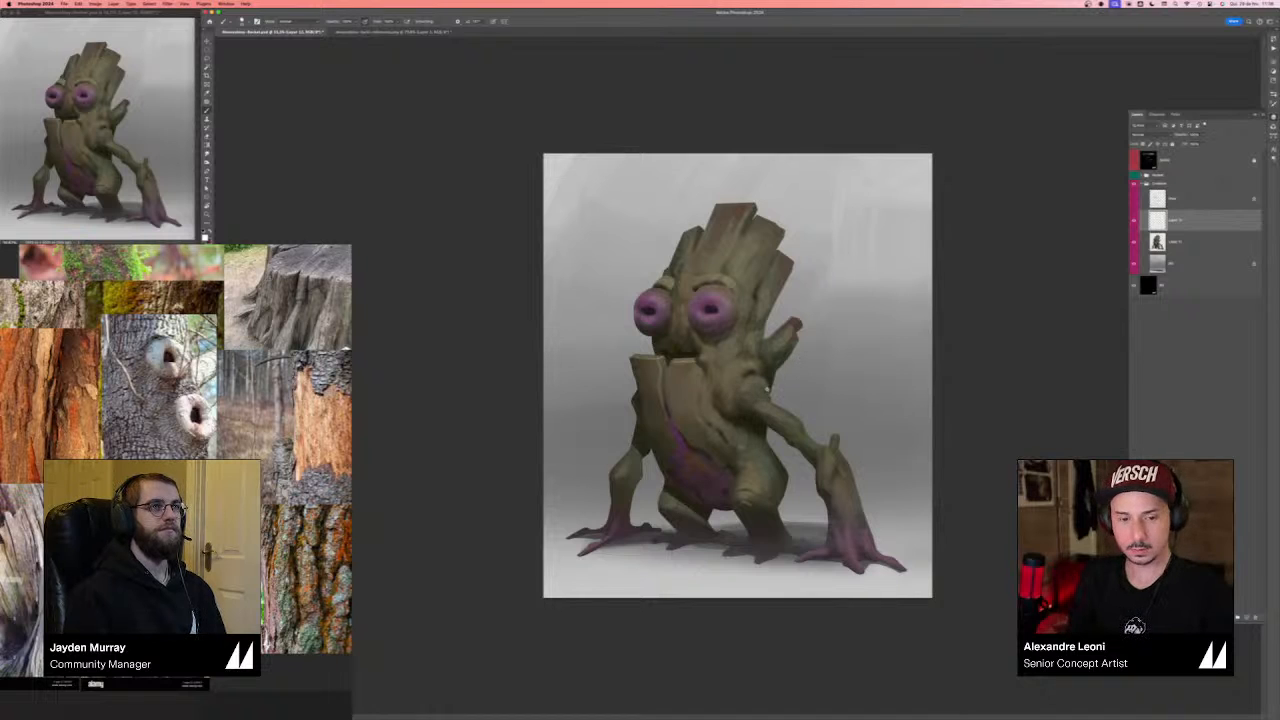
- Sketch dark shadow strokes around the creature's armpit, mouth and belly plus a dark light-direction arrow, and undo them all
key("x")
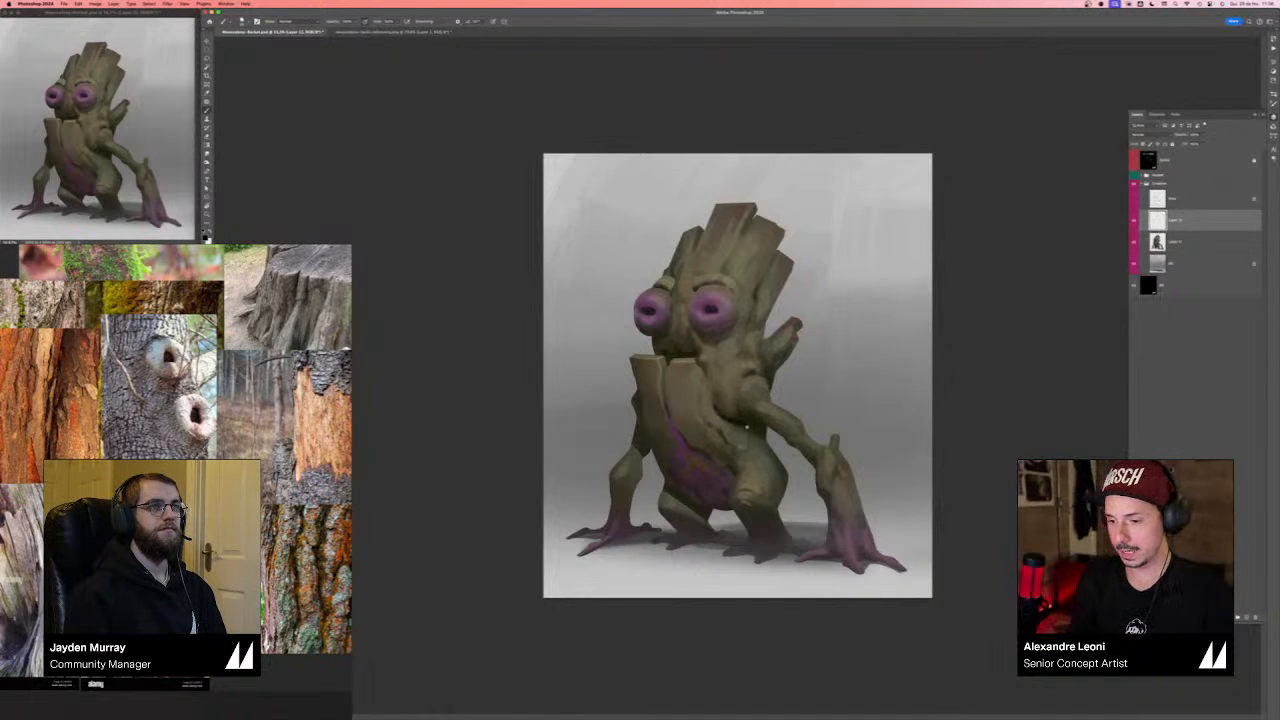
mouse_move(766, 426)
left_mouse_down()
mouse_move(745, 388)
mouse_move(719, 409)
left_mouse_up()
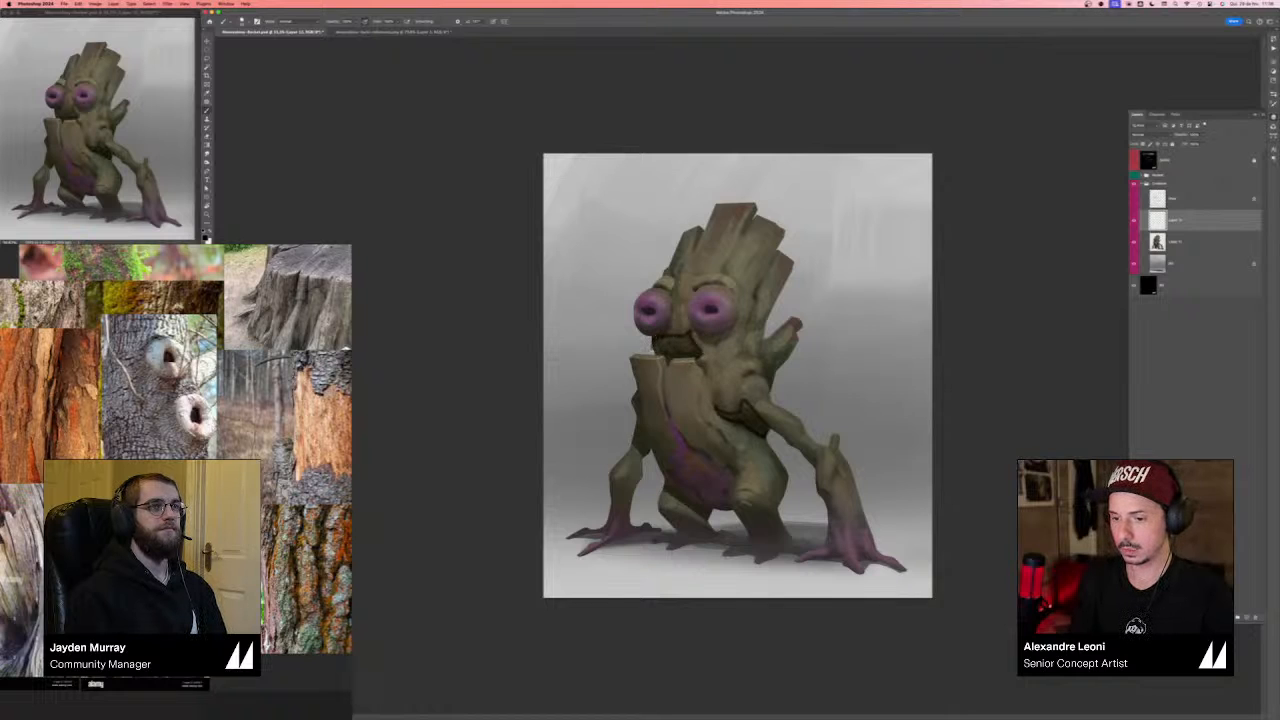
mouse_move(655, 354)
left_mouse_down()
mouse_move(706, 344)
mouse_move(706, 374)
mouse_move(696, 358)
mouse_move(636, 360)
mouse_move(677, 454)
mouse_move(733, 469)
mouse_move(728, 514)
mouse_move(659, 482)
mouse_move(614, 390)
left_mouse_up()
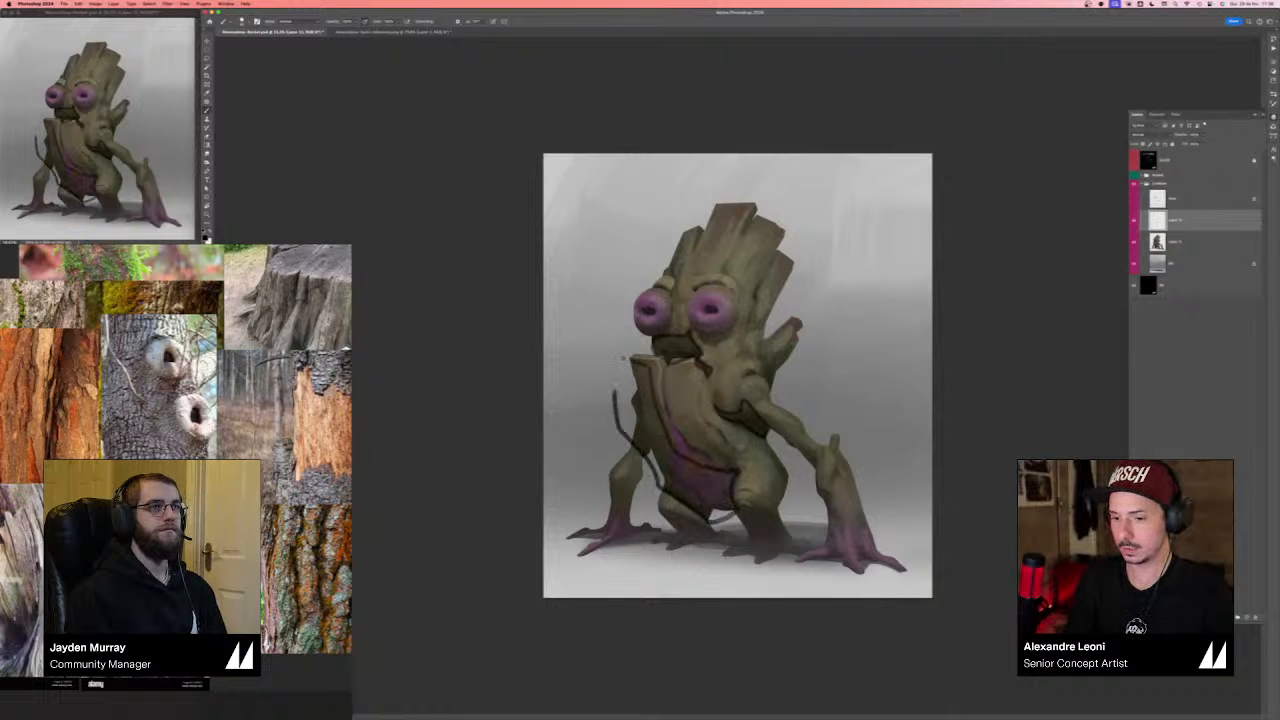
left_click_drag(887, 189, 806, 305)
left_click_drag(811, 263, 847, 291)
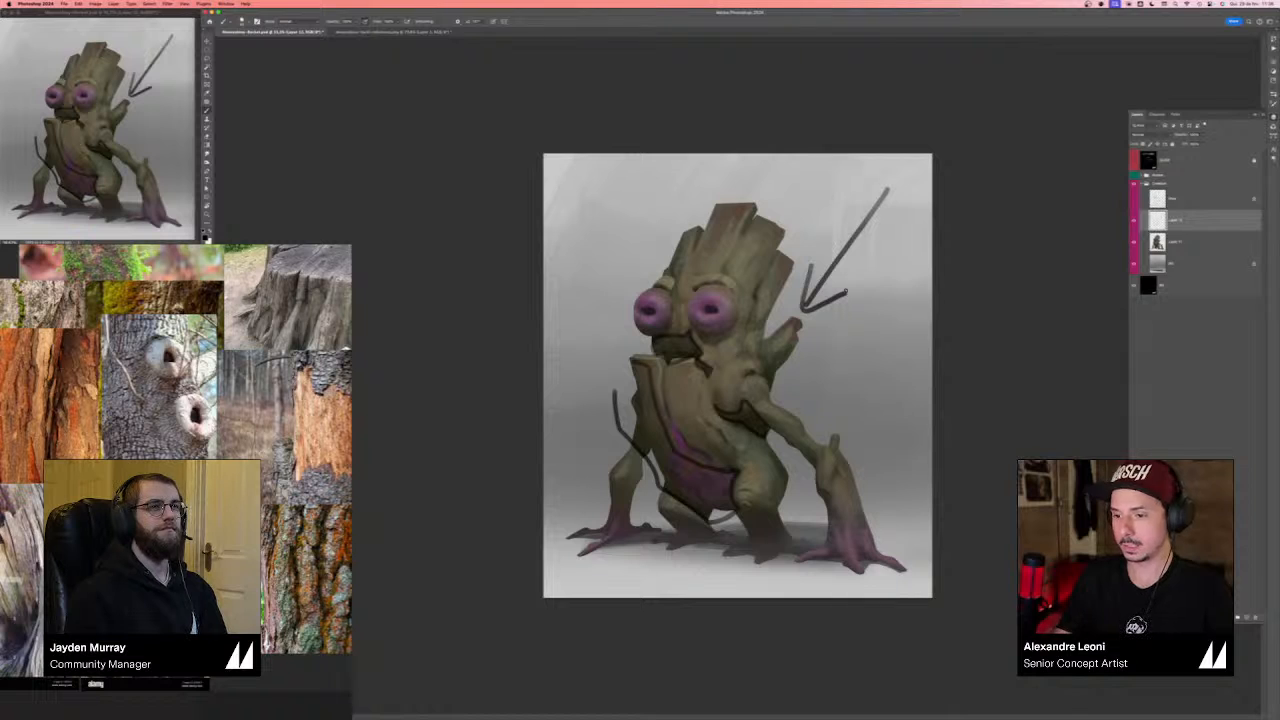
key("super+z")
key("super+z")
key("super+z")
key("super+z")
key("super+z")
key("super+z")
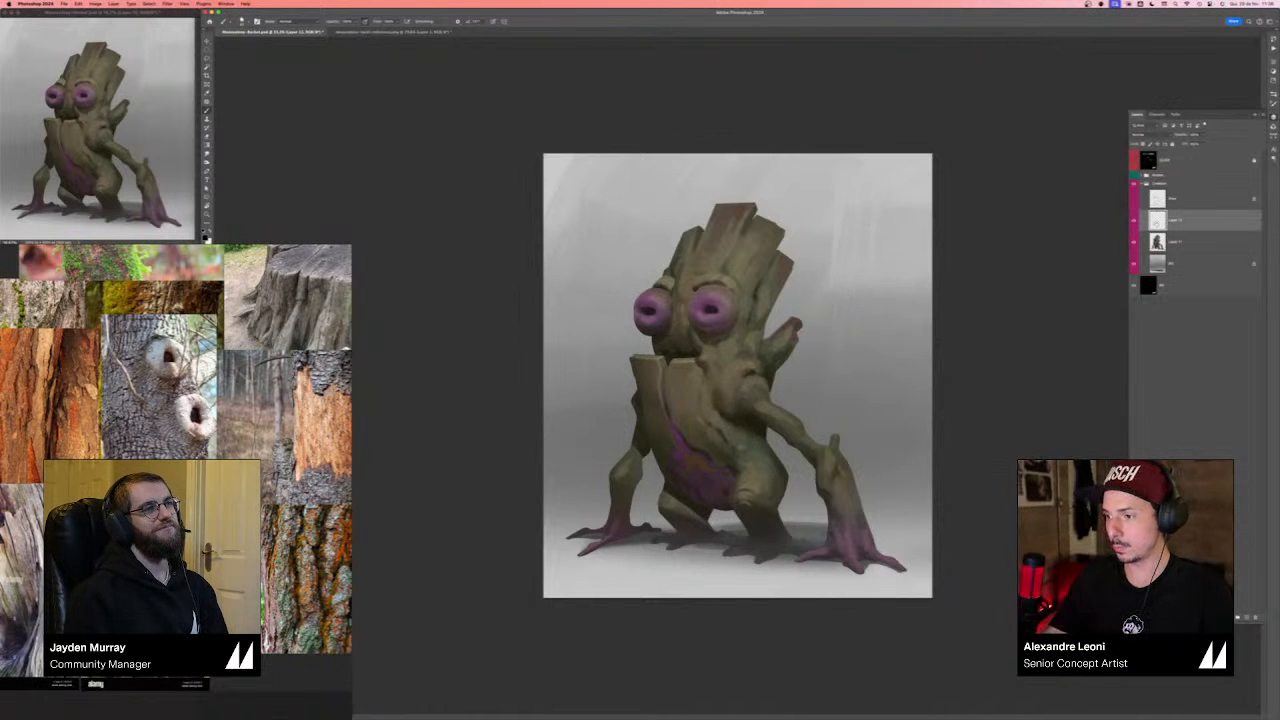
- Clip the empty layer to the creature, fill it with dark olive and set its blend mode to Overlay
left_click(1180, 230, "alt")
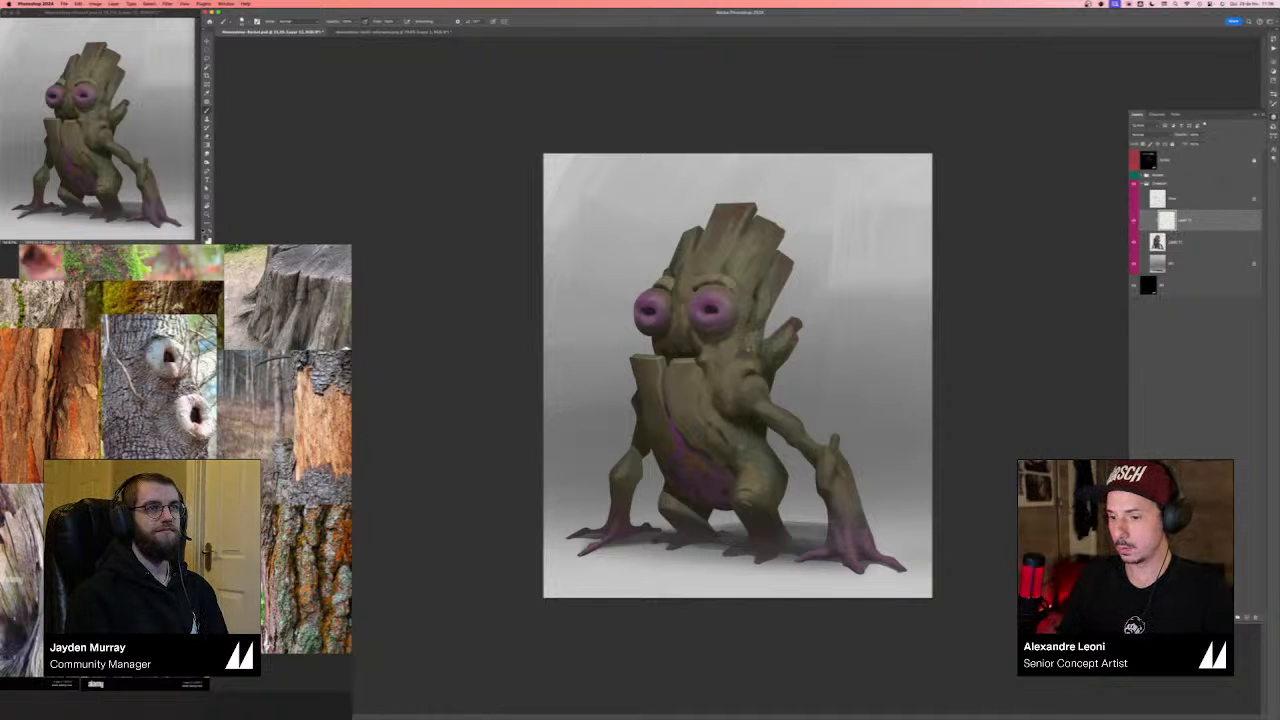
key("alt+BackSpace")
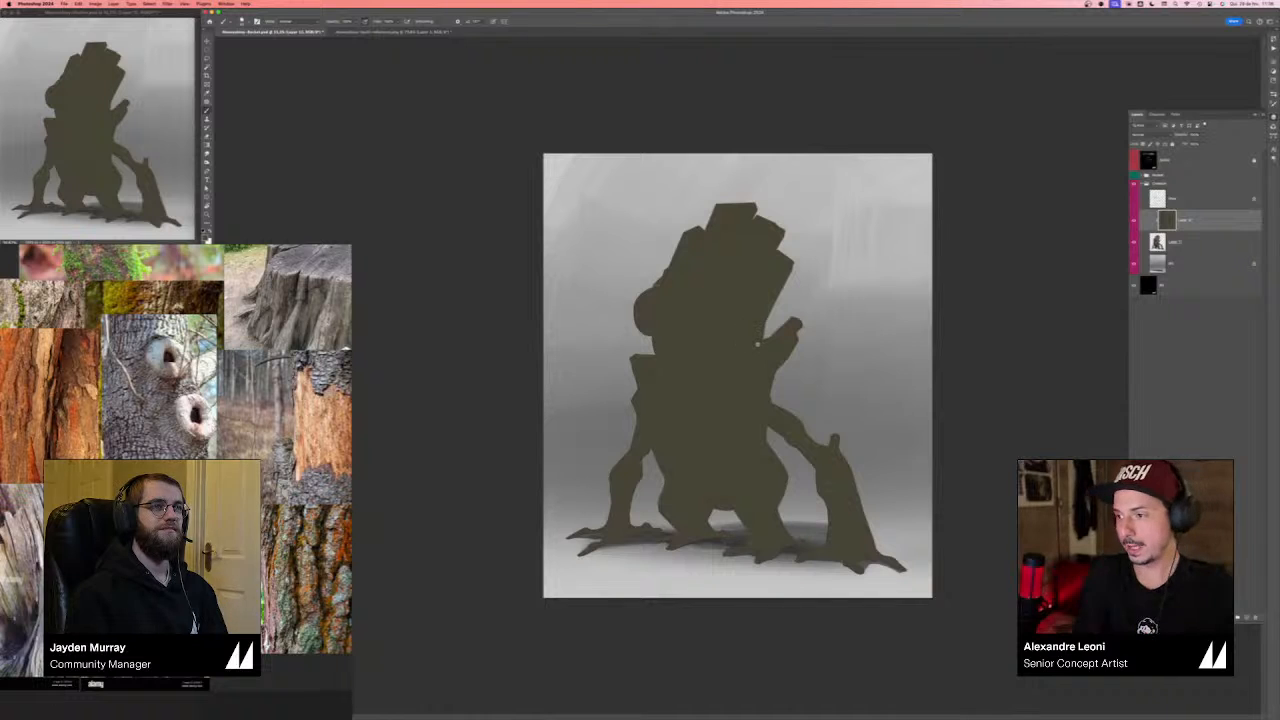
left_click(1147, 135)
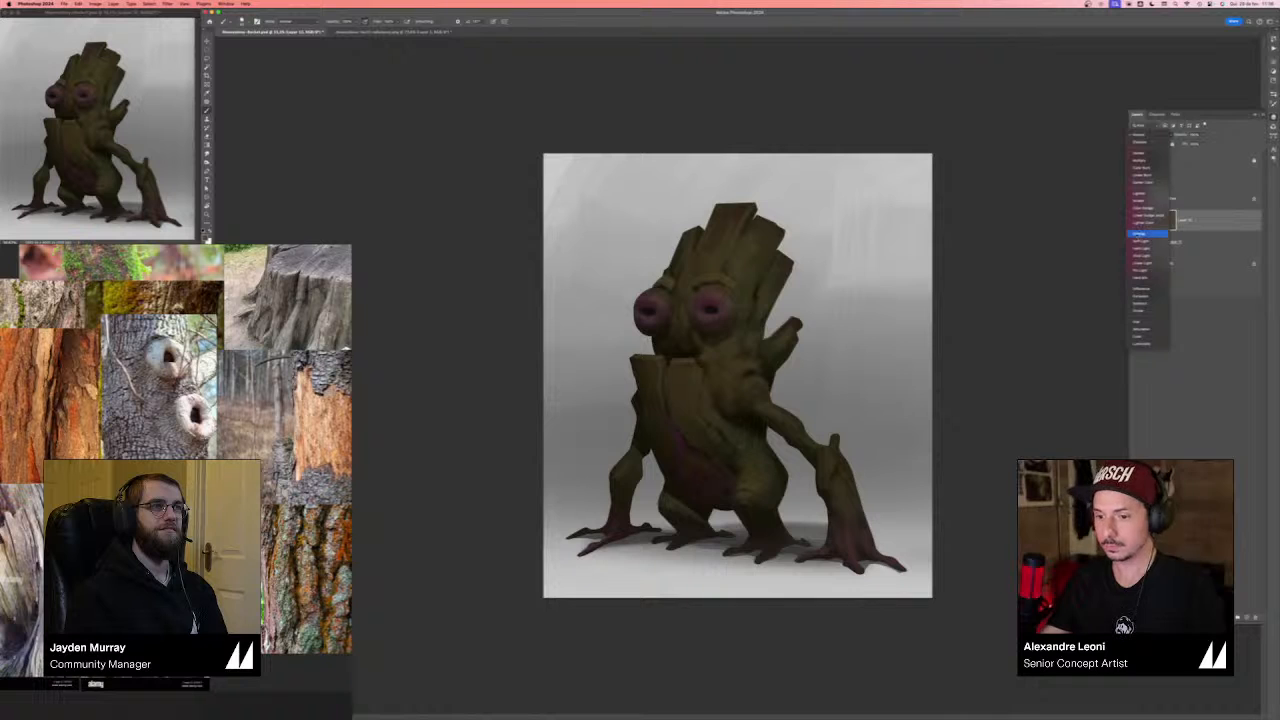
left_click(1142, 234)
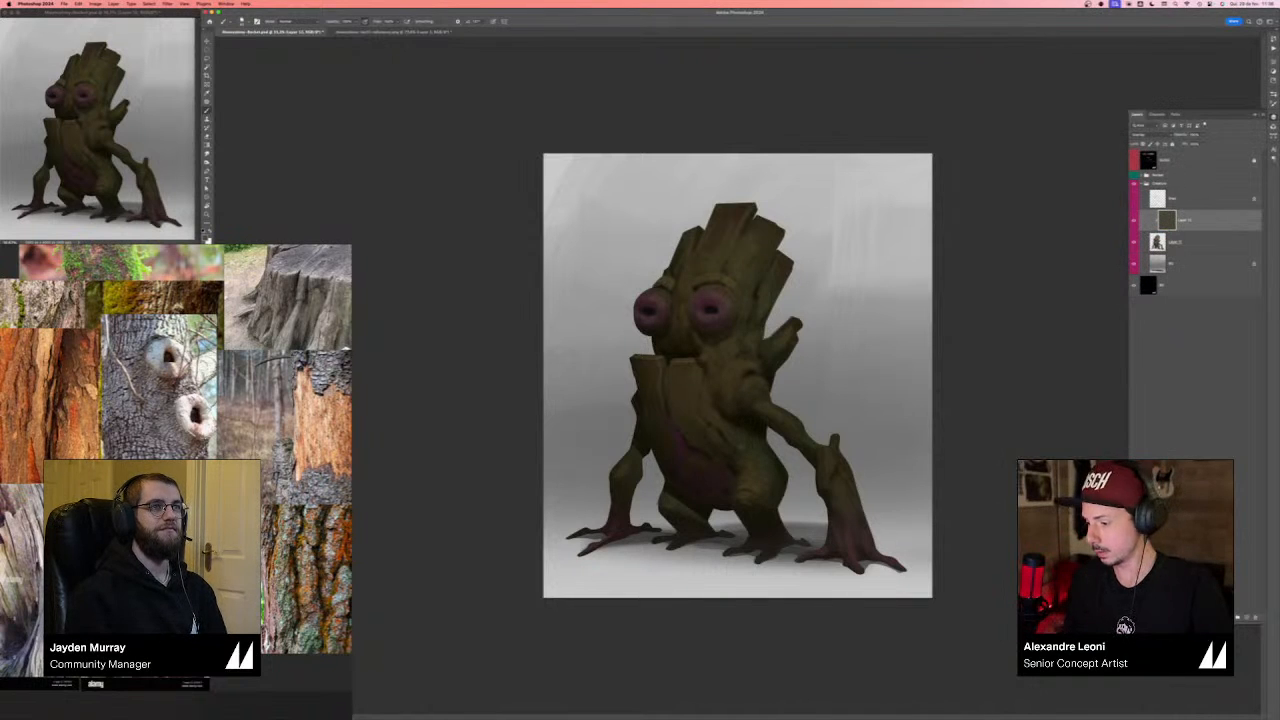
- Adjust the olive layer's Blend If range for the underlying layer in its blending options
left_click(1209, 617)
left_click(1224, 623)
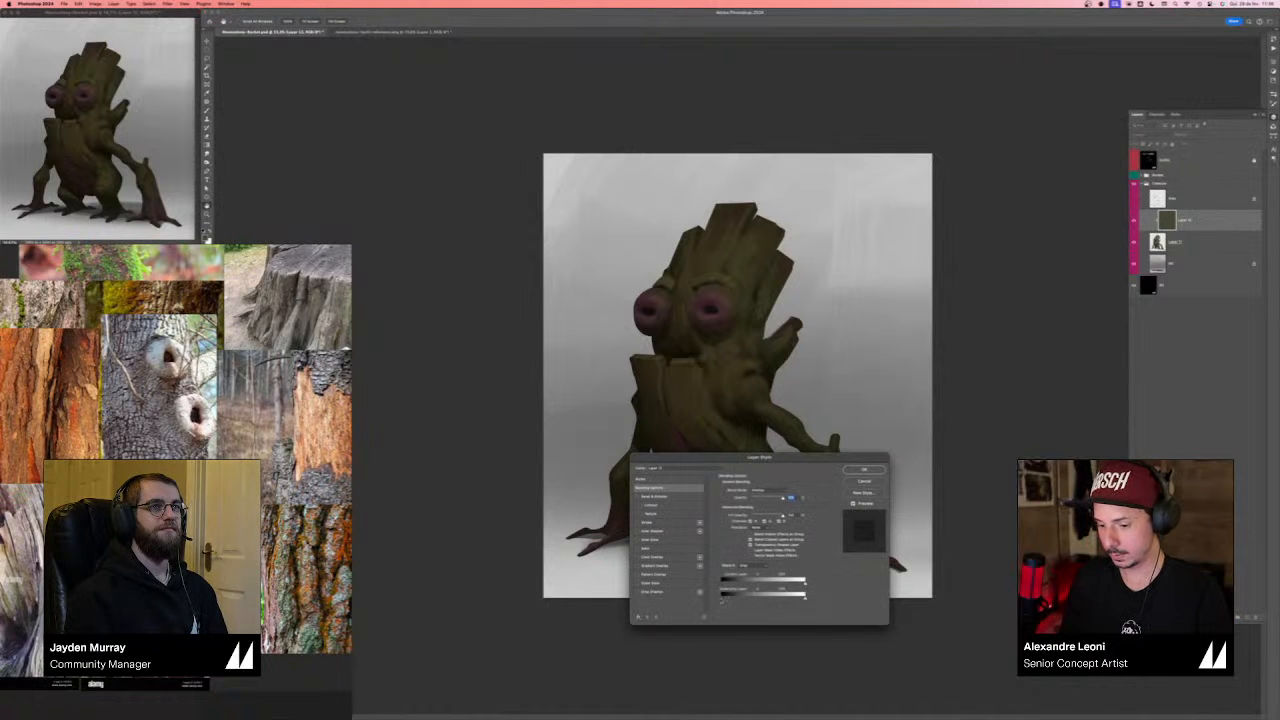
left_click_drag(760, 457, 975, 396)
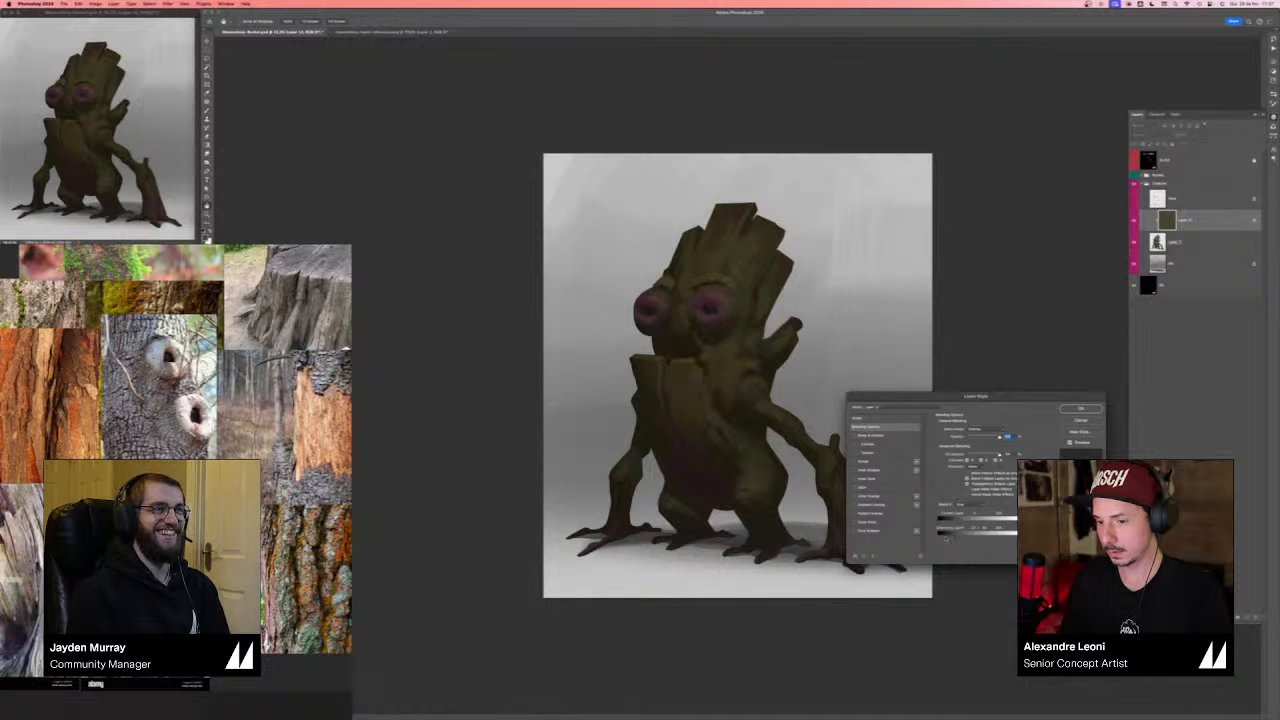
left_click(1080, 408)
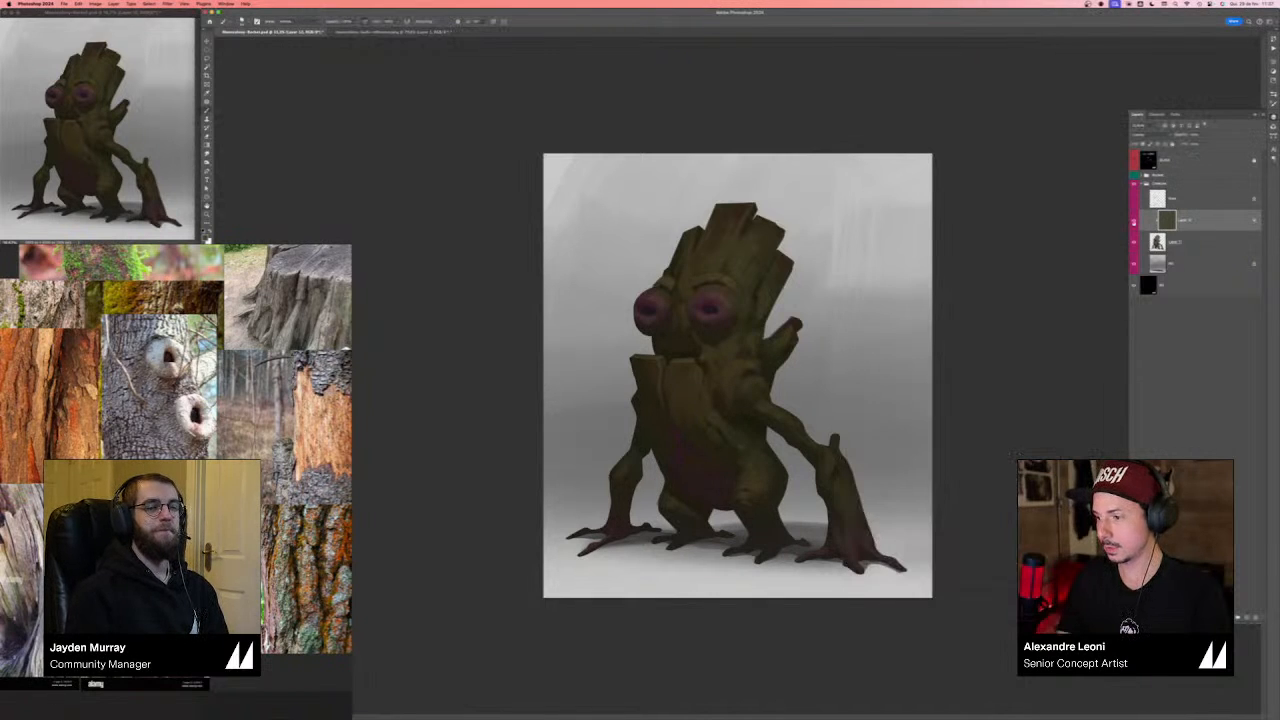
- Reduce the olive layer's saturation and raise its lightness slightly with Hue/Saturation, and compare the creature with the layer hidden
key("super+u")
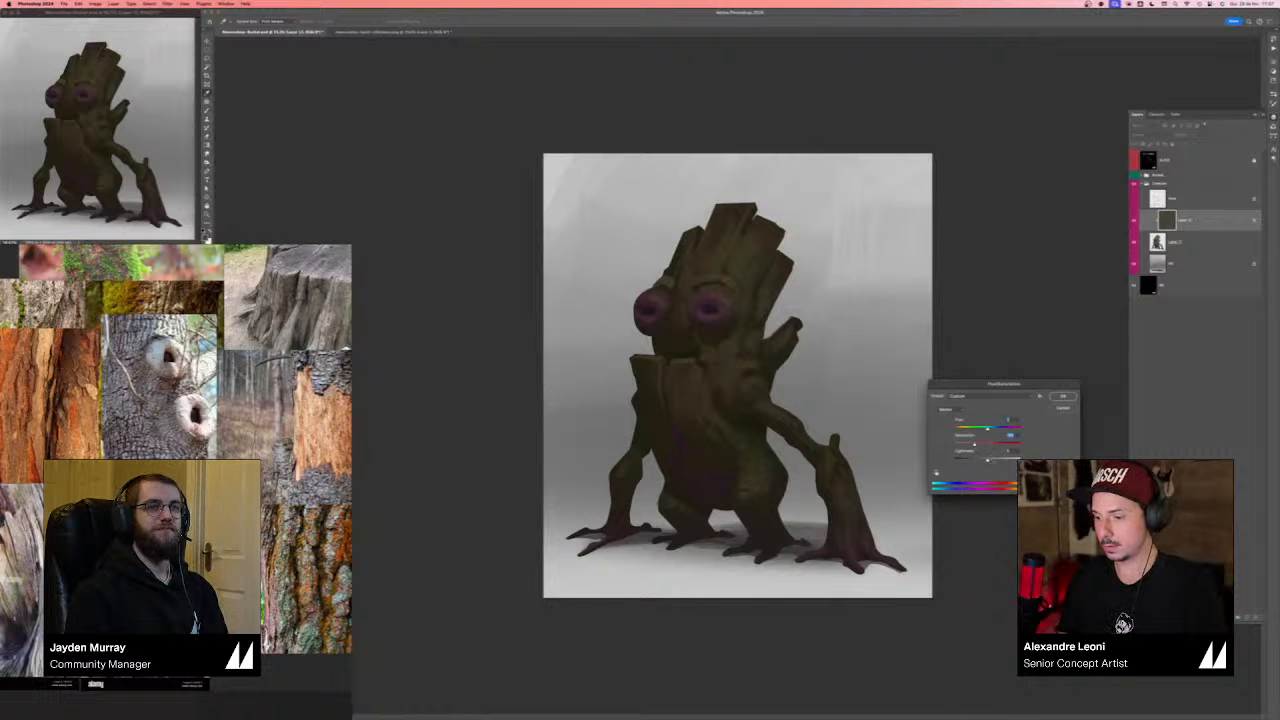
left_click_drag(988, 460, 996, 460)
key("Return")
left_click(1134, 221)
left_click(1134, 221)
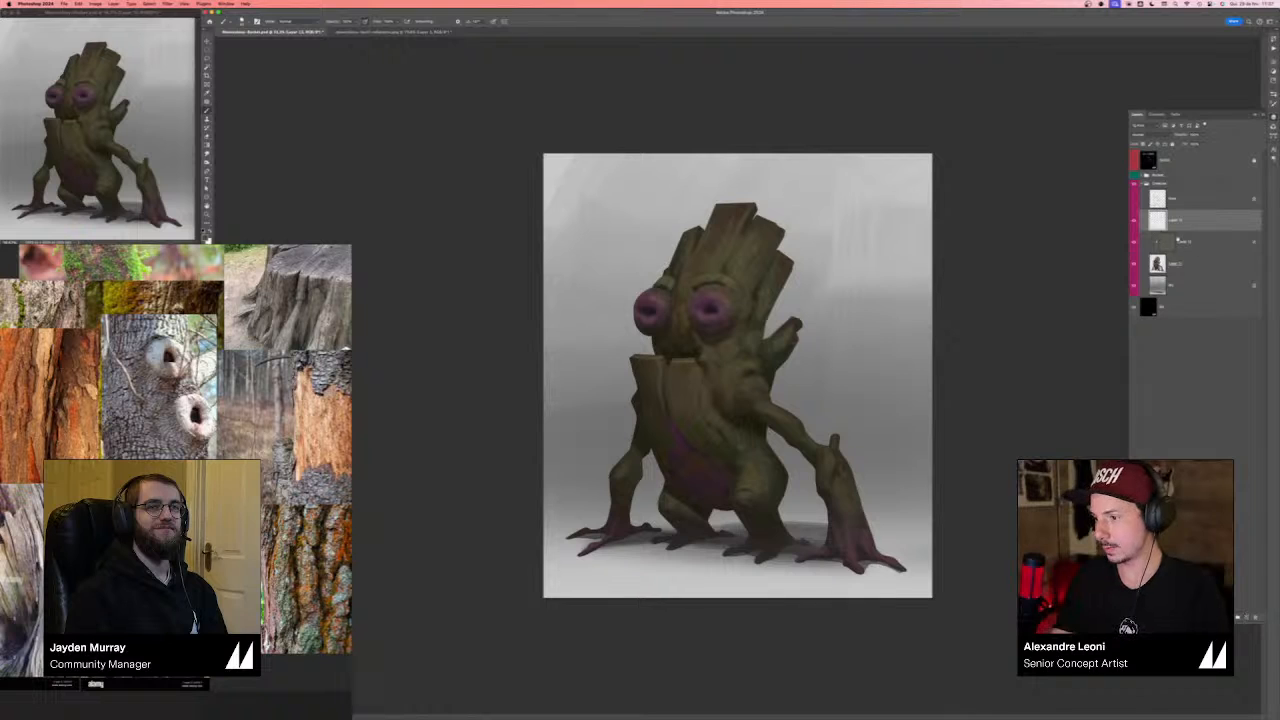
- Clip a new layer above the olive layer and set its blend mode to Color Dodge
left_click(1176, 230, "alt")
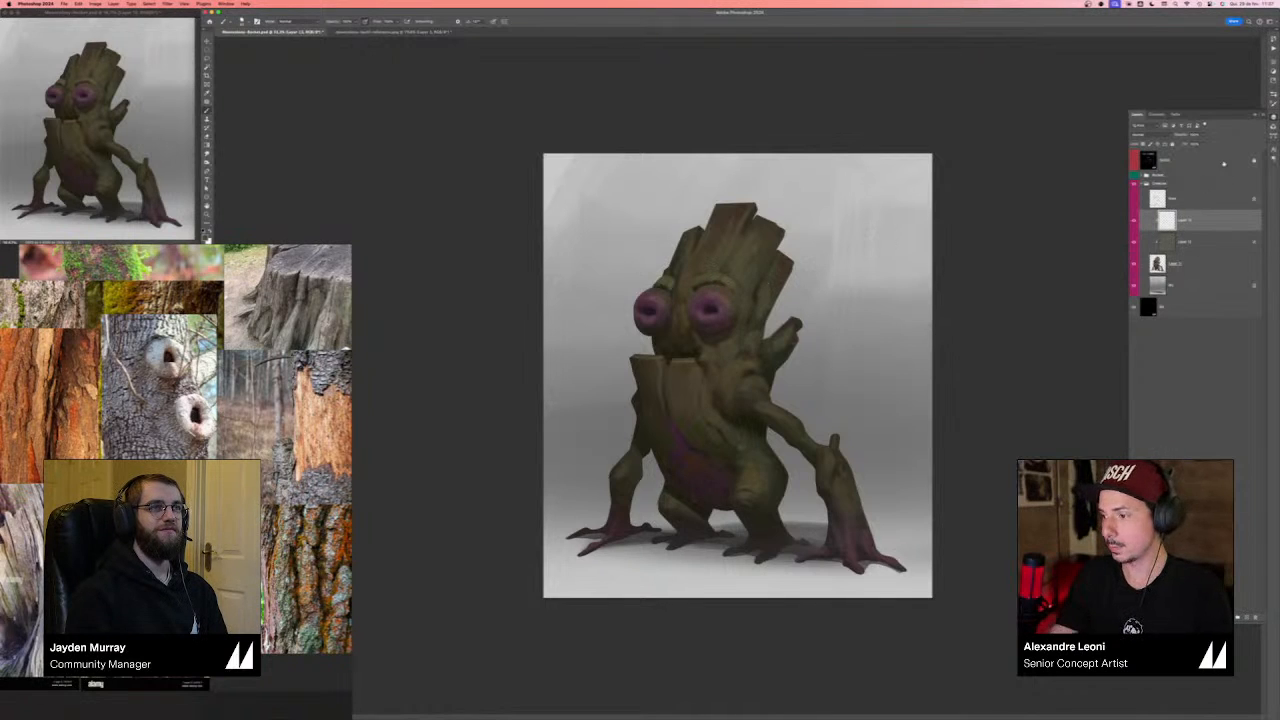
left_click(1140, 125)
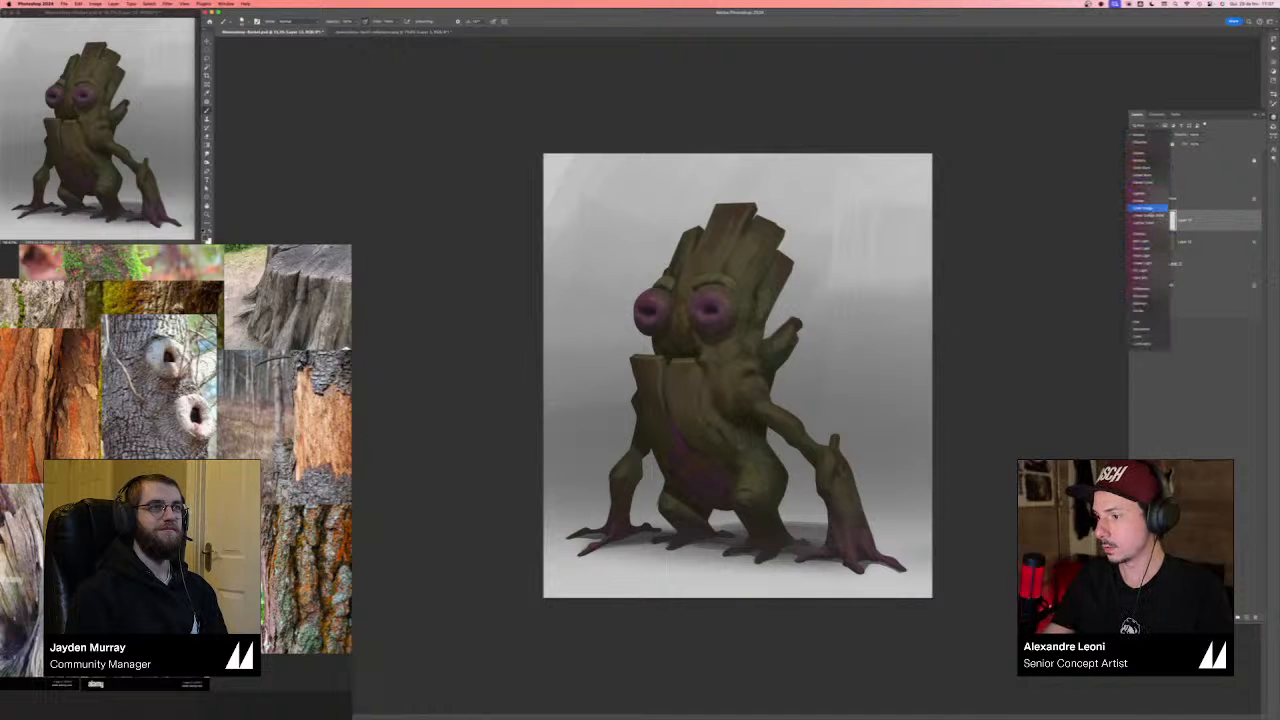
left_click(1148, 207)
- Choose a saturated yellow foreground colour and paint warm light over the top of the creature's head with a large soft brush
key("F5")
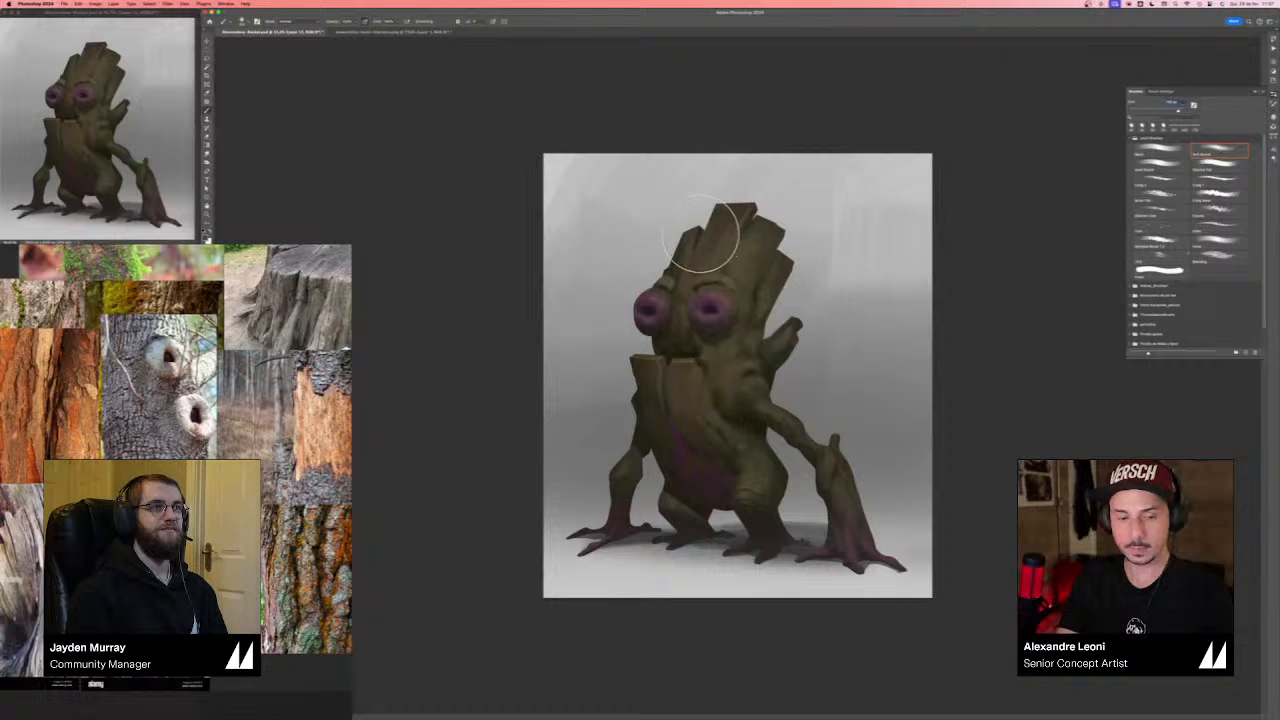
left_click(206, 233)
left_click(930, 415)
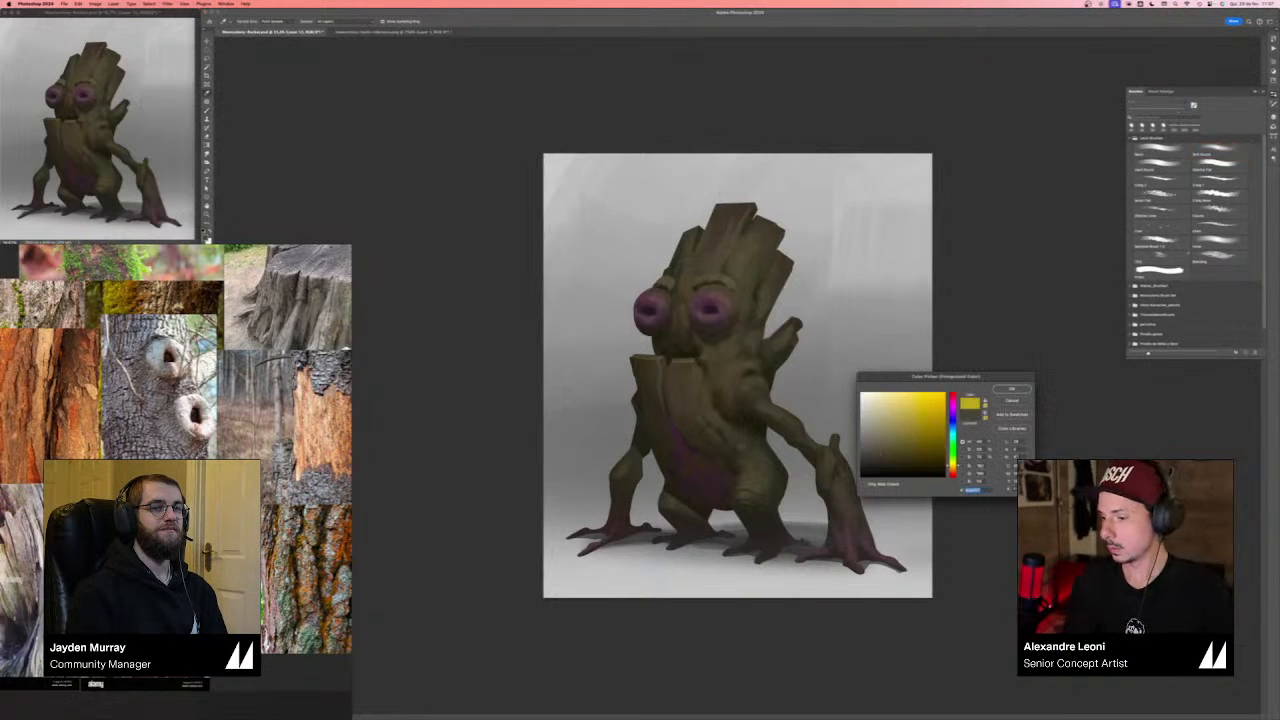
key("Return")
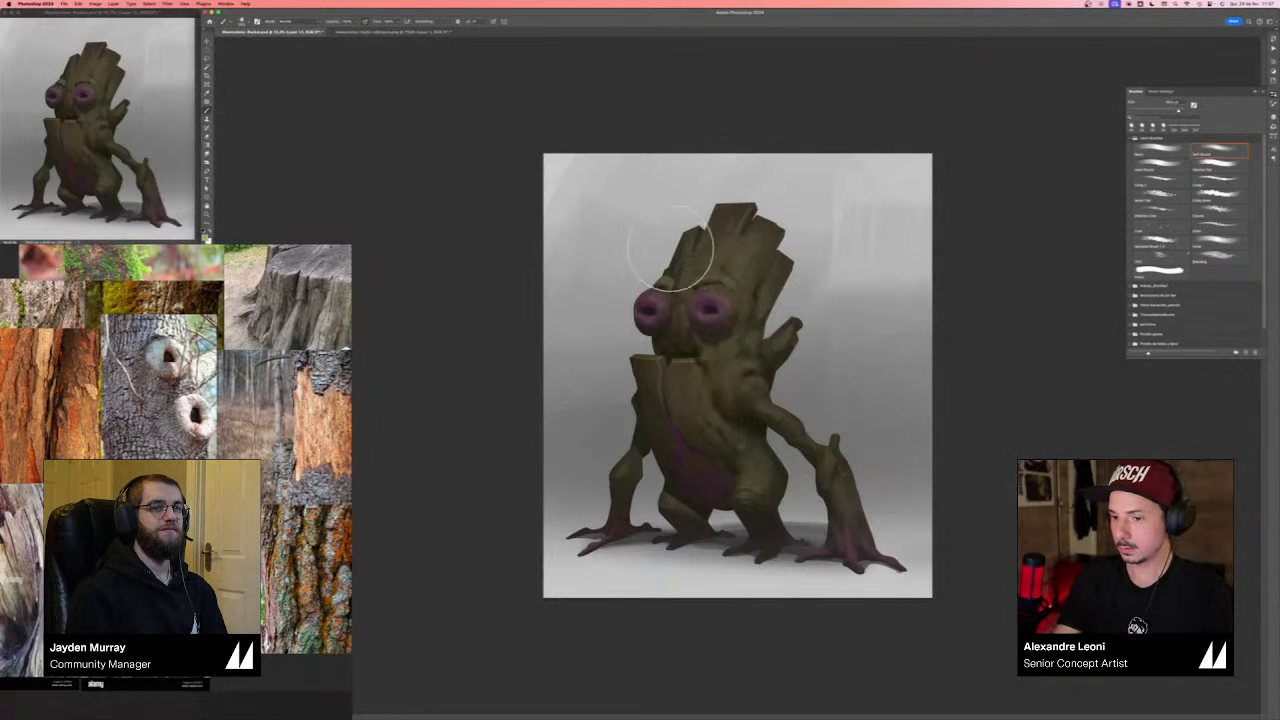
left_click_drag(643, 260, 740, 234)
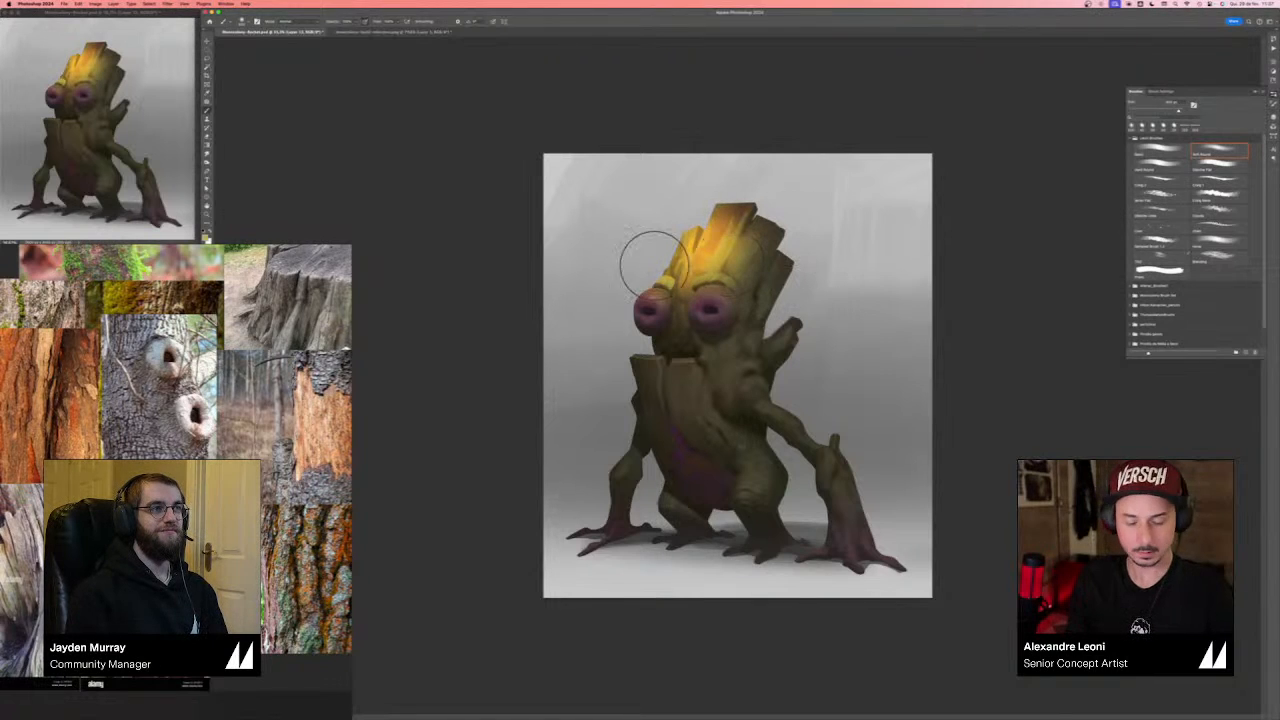
- Isolate the creature's left-hand eye with the Lasso and brush warm light onto its upper part
key("l")
key("b")
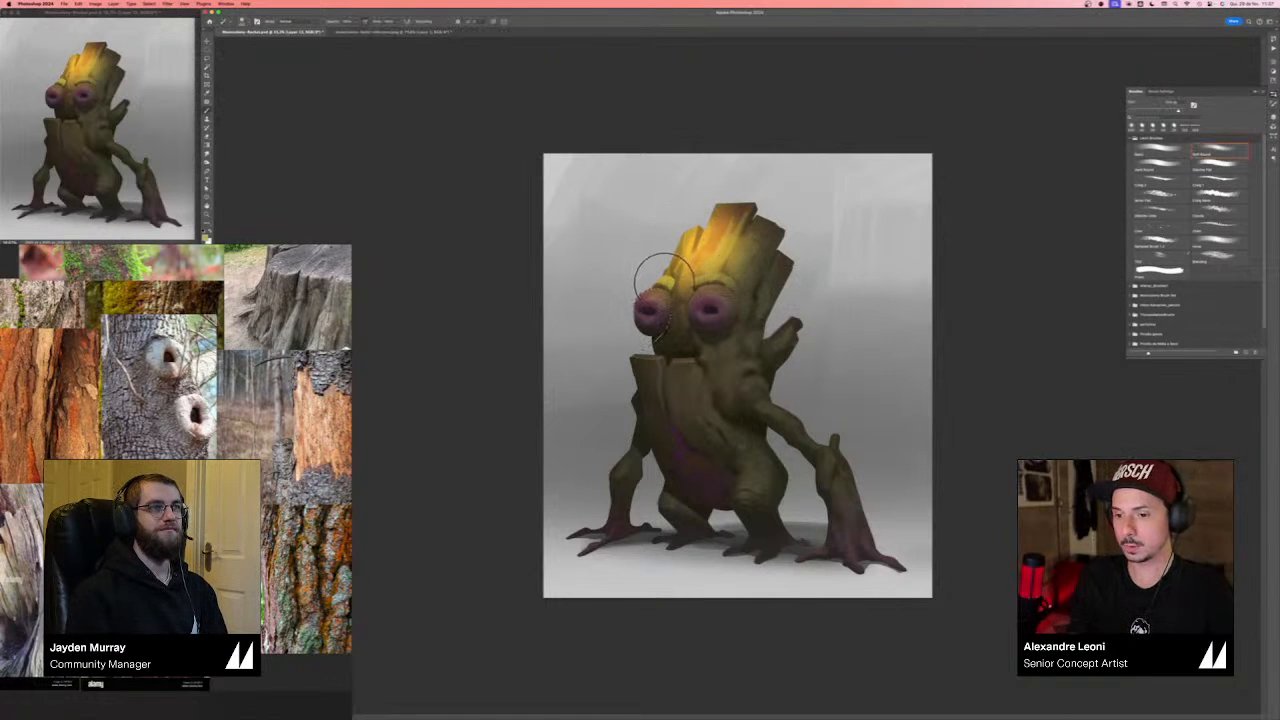
left_click_drag(638, 296, 660, 298)
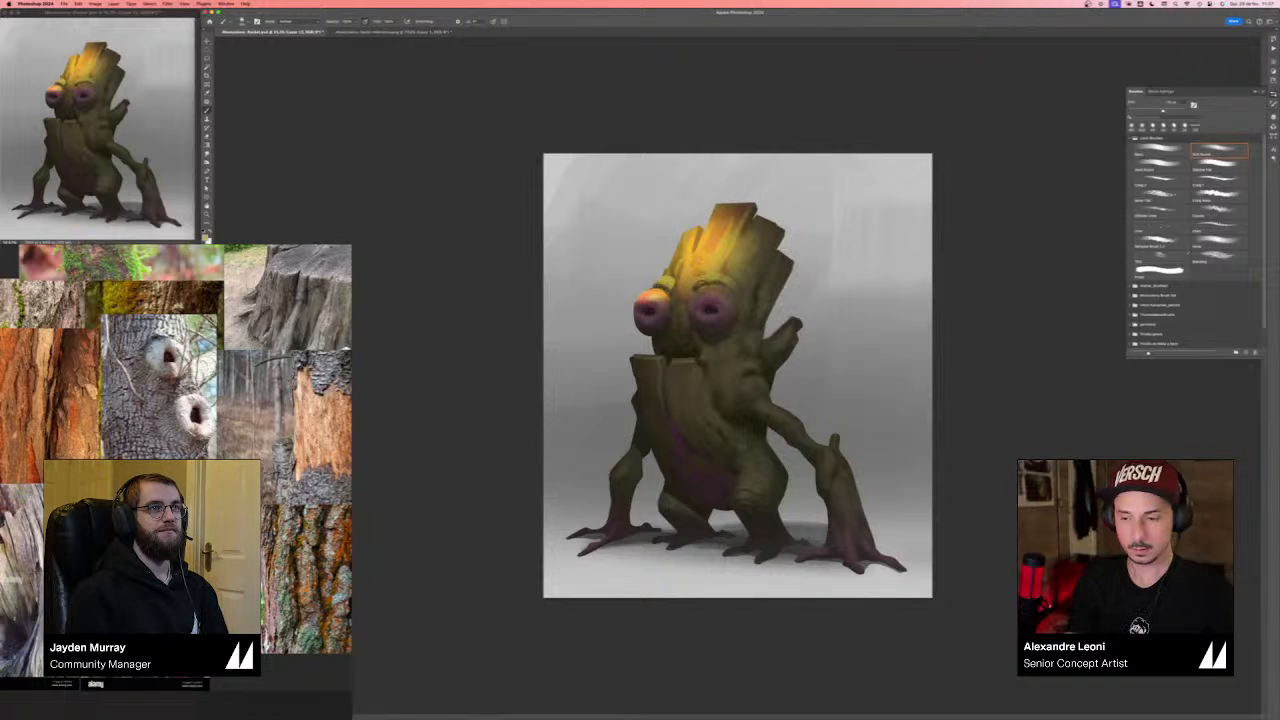
- Isolate the creature's right-hand eye with the Lasso, brush warm light onto its upper part and deselect
key("l")
key("l")
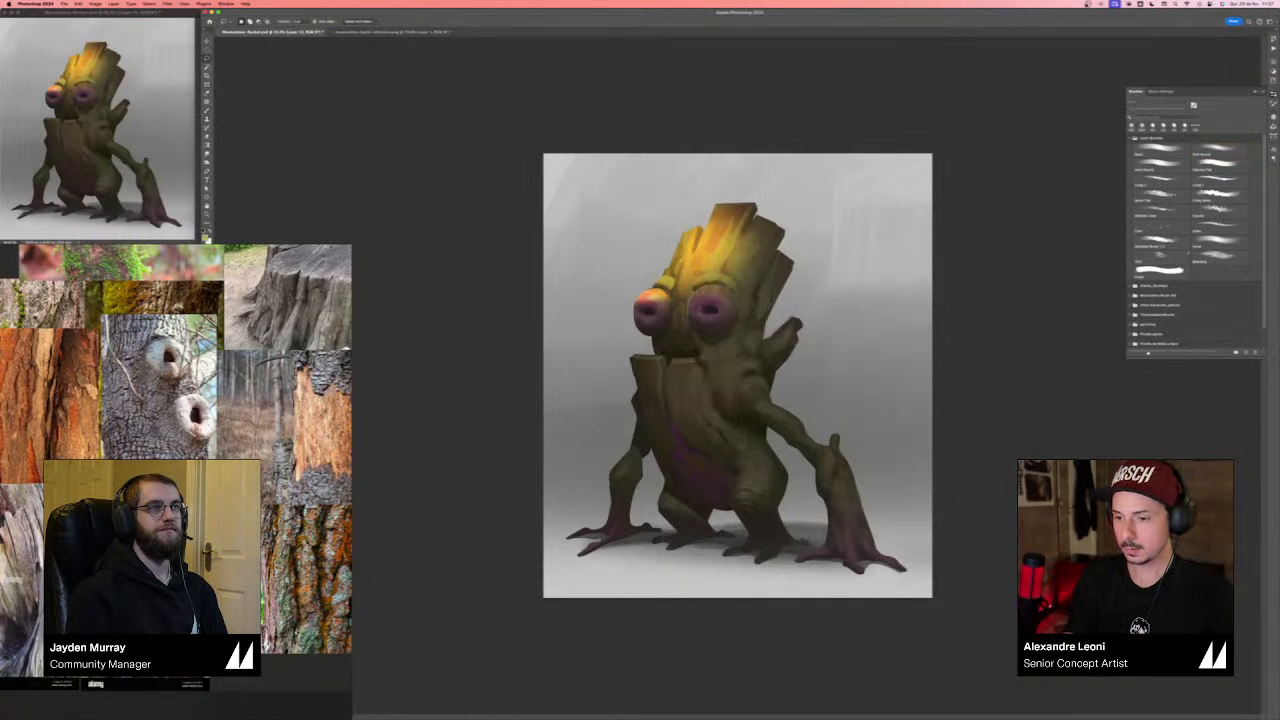
key("b")
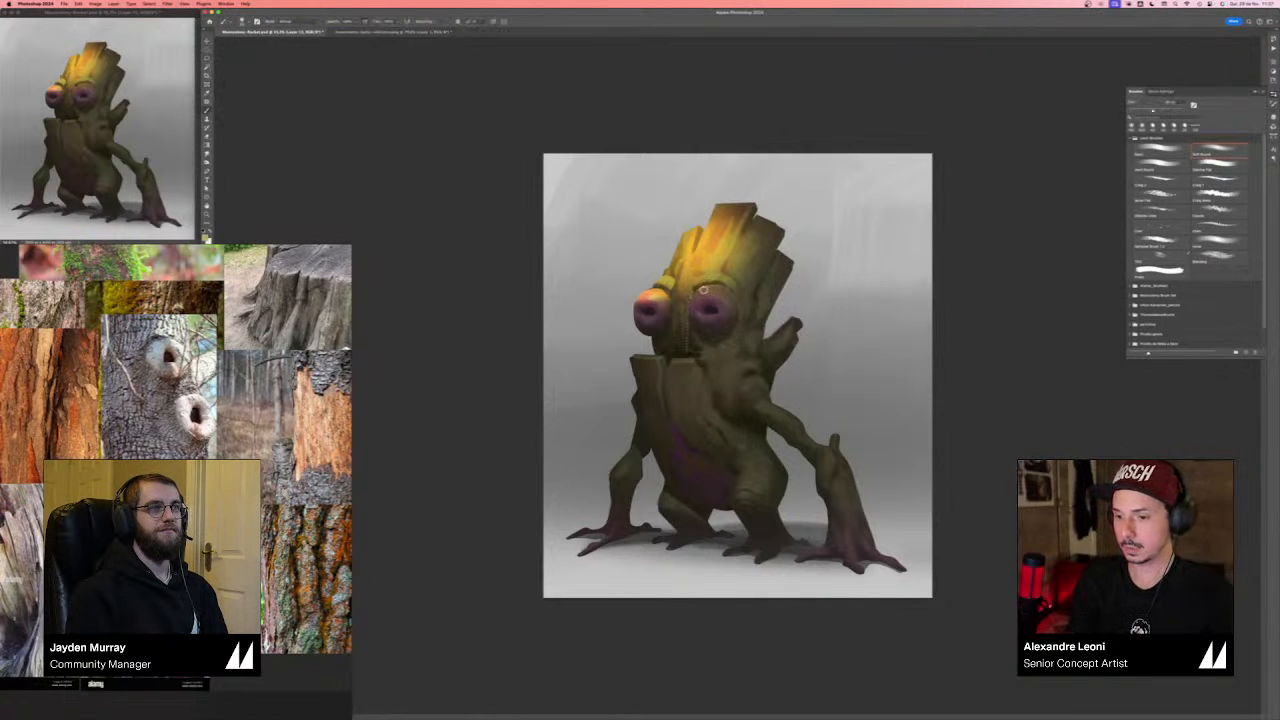
key("bracketright")
key("bracketright")
key("bracketright")
mouse_move(695, 292)
left_mouse_down()
mouse_move(734, 289)
mouse_move(671, 336)
mouse_move(691, 322)
mouse_move(643, 255)
left_mouse_up()
key("super+d")
- Isolate another part of the face with the Lasso, brush soft warm light around the eyes with an enlarged brush and deselect
key("l")
key("b")
key("bracketright")
key("bracketright")
key("bracketright")
key("bracketright")
key("bracketright")
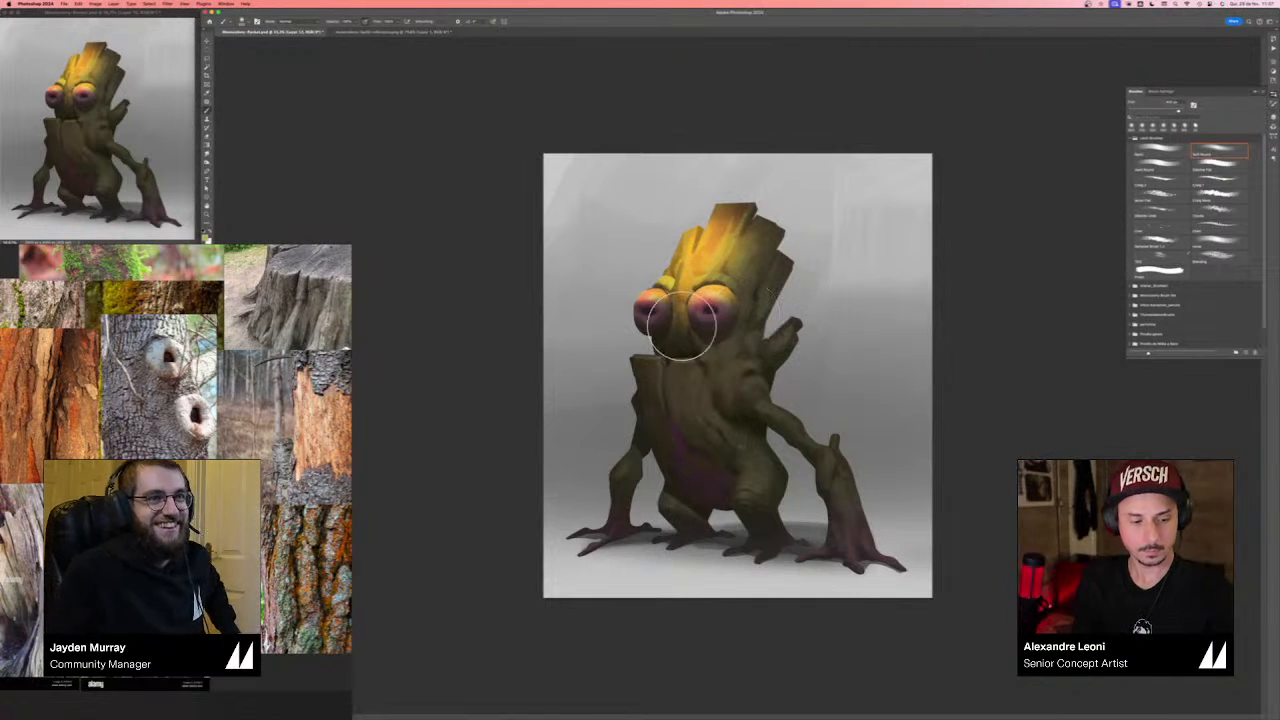
key("super+d")
- Isolate the top edges of the creature's lower jaw with the Lasso and paint them with bright yellow light
key("l")
mouse_move(662, 358)
left_mouse_down()
mouse_move(632, 357)
mouse_move(697, 364)
mouse_move(663, 360)
left_mouse_up()
key("b")
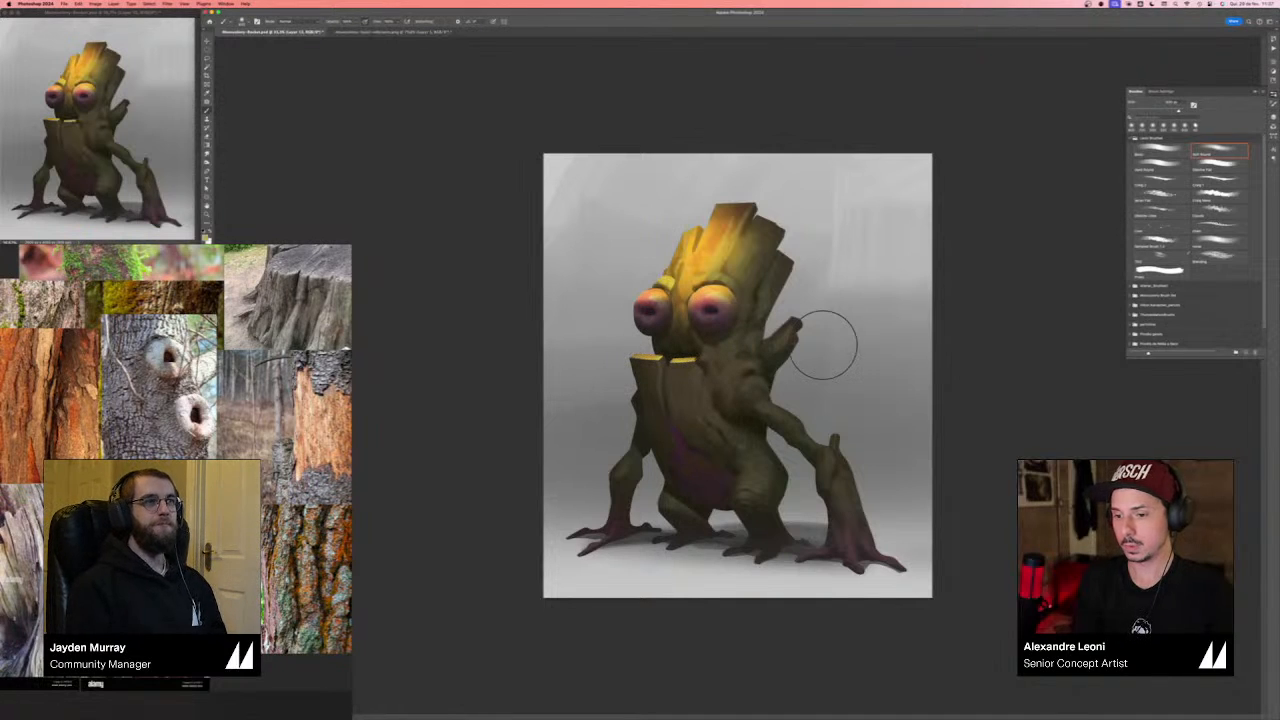
- Resize the brush and sweep soft warm light over the left-hand side of the creature's face and eye
key("bracketleft")
key("bracketleft")
key("bracketleft")
key("bracketleft")
key("bracketleft")
key("bracketleft")
key("bracketleft")
key("bracketleft")
key("bracketleft")
key("bracketleft")
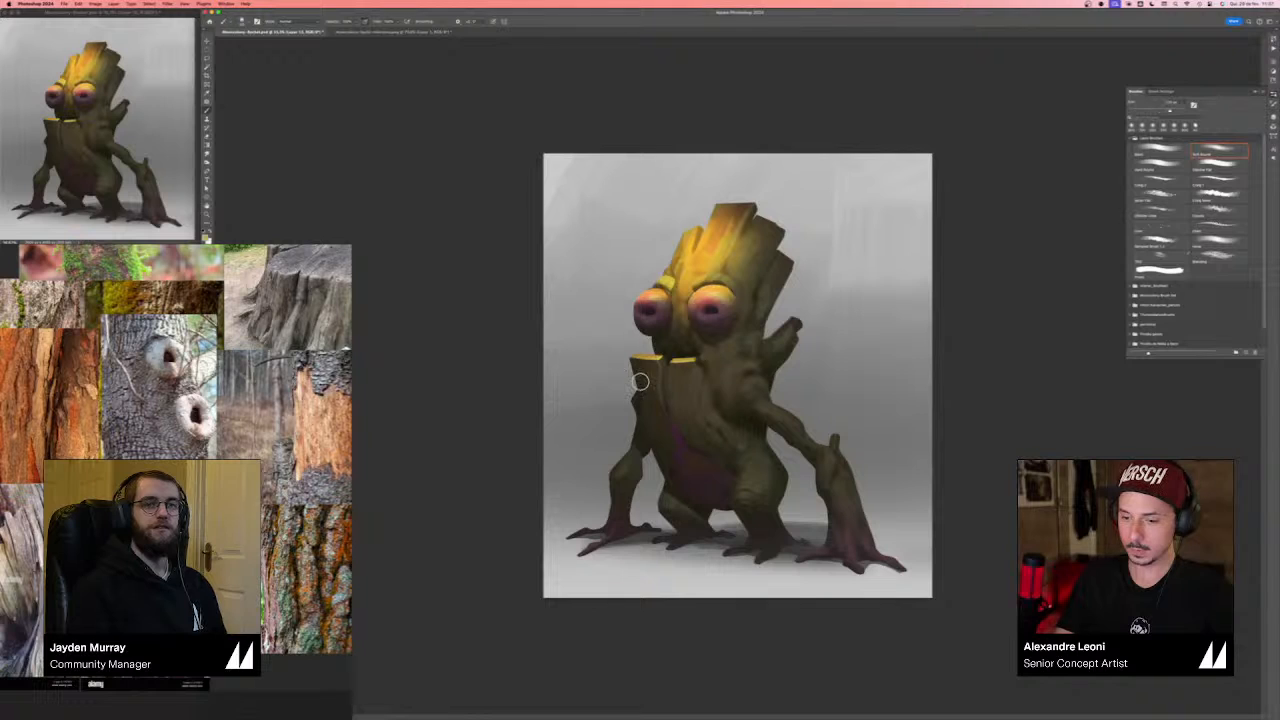
key("bracketright")
key("bracketright")
key("bracketright")
key("bracketright")
key("bracketright")
key("bracketright")
key("bracketright")
key("bracketright")
key("bracketright")
left_click_drag(642, 252, 661, 346)
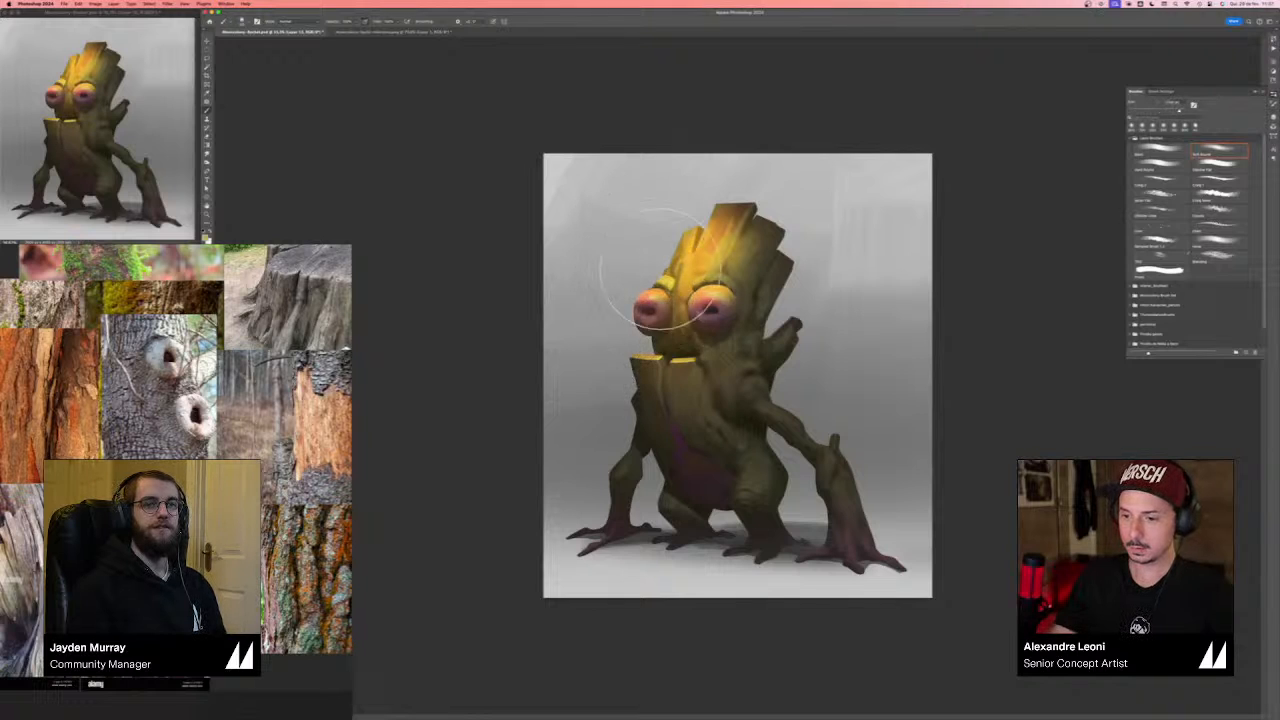
- Brush warm yellow light down the creature's left-hand arm with a small brush and touch up the top of its head
key("bracketleft")
key("bracketleft")
key("bracketleft")
key("bracketleft")
key("bracketleft")
key("bracketleft")
key("bracketleft")
key("bracketleft")
key("bracketleft")
key("bracketleft")
key("bracketleft")
key("bracketleft")
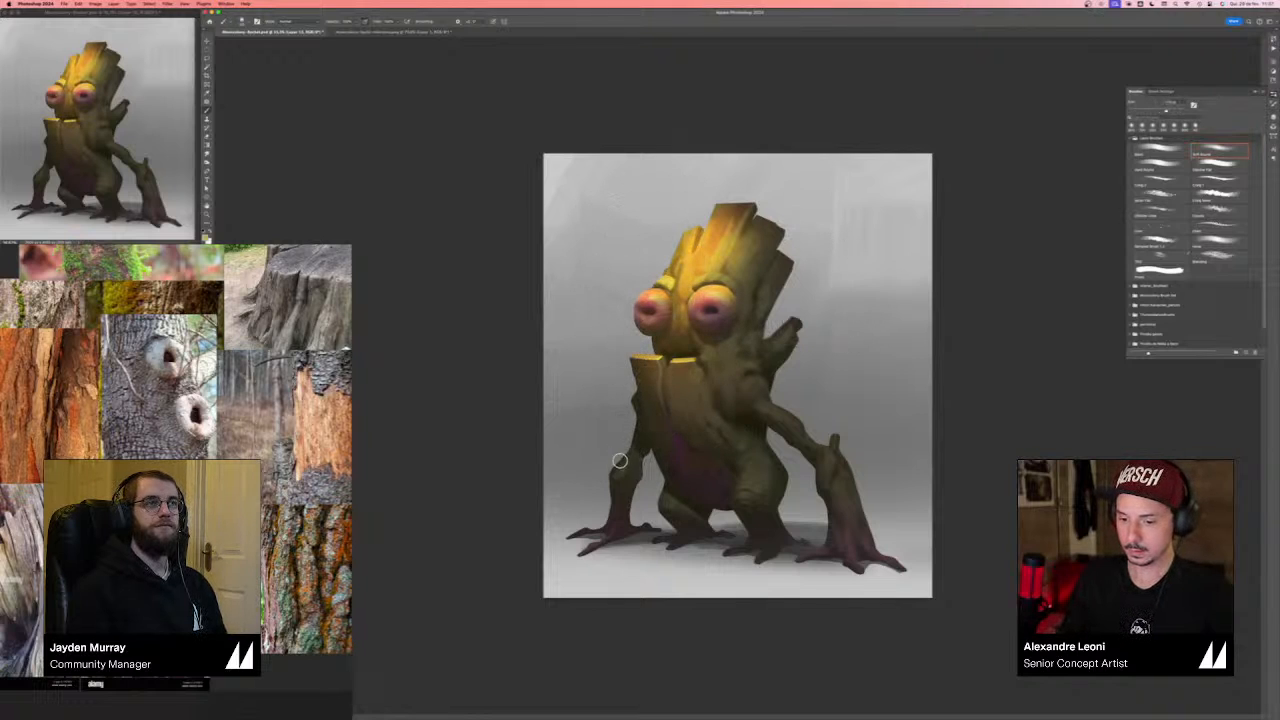
mouse_move(622, 462)
left_mouse_down()
mouse_move(614, 493)
mouse_move(570, 537)
mouse_move(614, 527)
mouse_move(625, 470)
mouse_move(622, 480)
left_mouse_up()
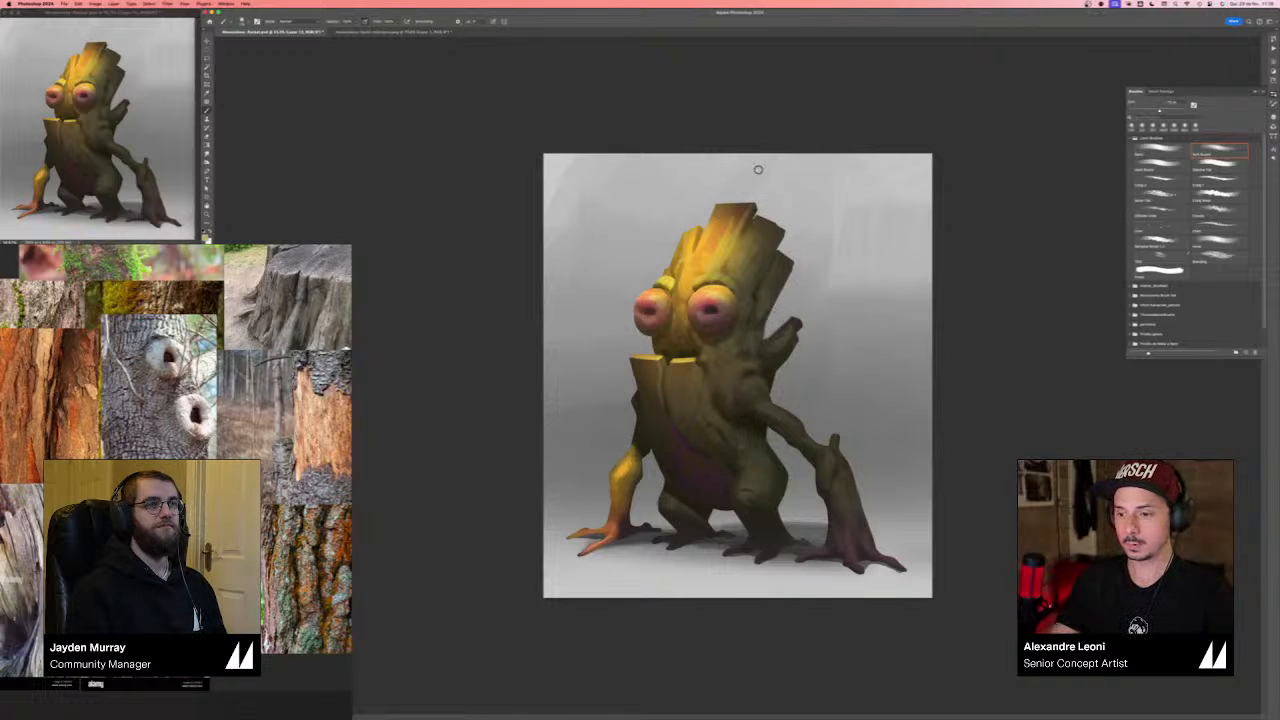
key("]")
mouse_move(760, 215)
left_mouse_down()
mouse_move(746, 239)
mouse_move(736, 231)
left_mouse_up()
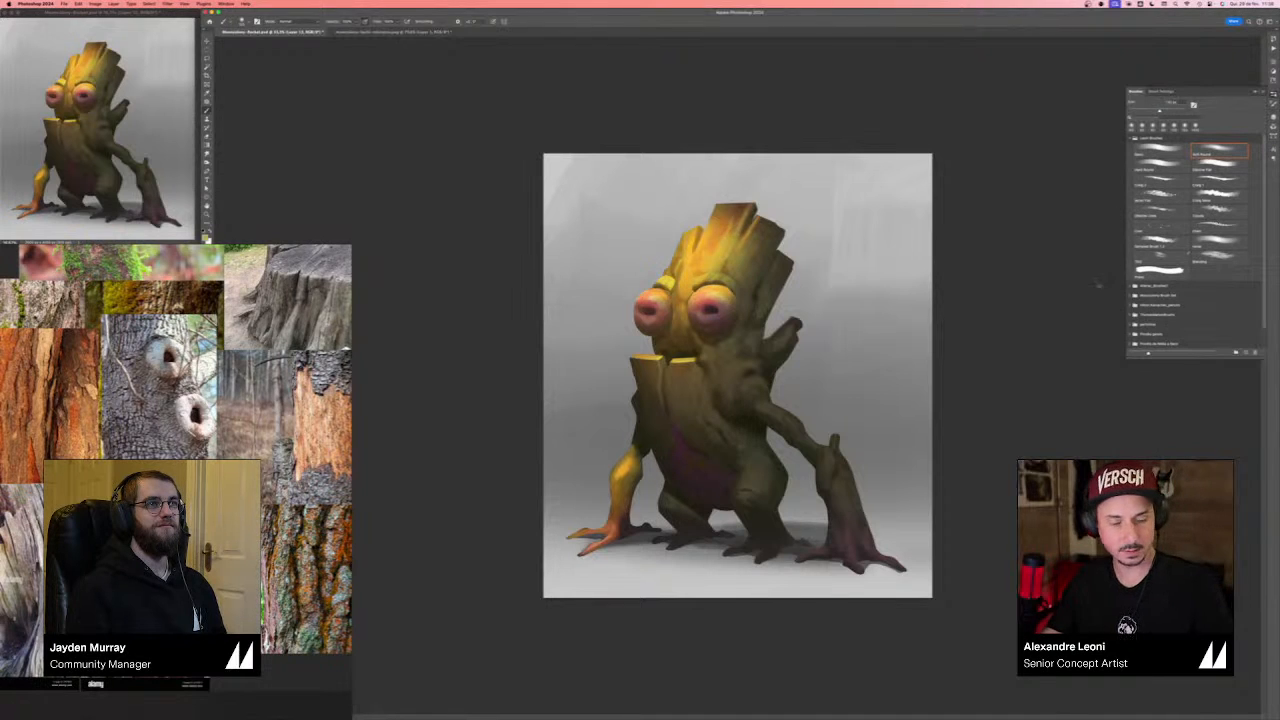
- Lower the saturation of the warm light layer with Hue/Saturation and toggle its visibility to compare
key("super+u")
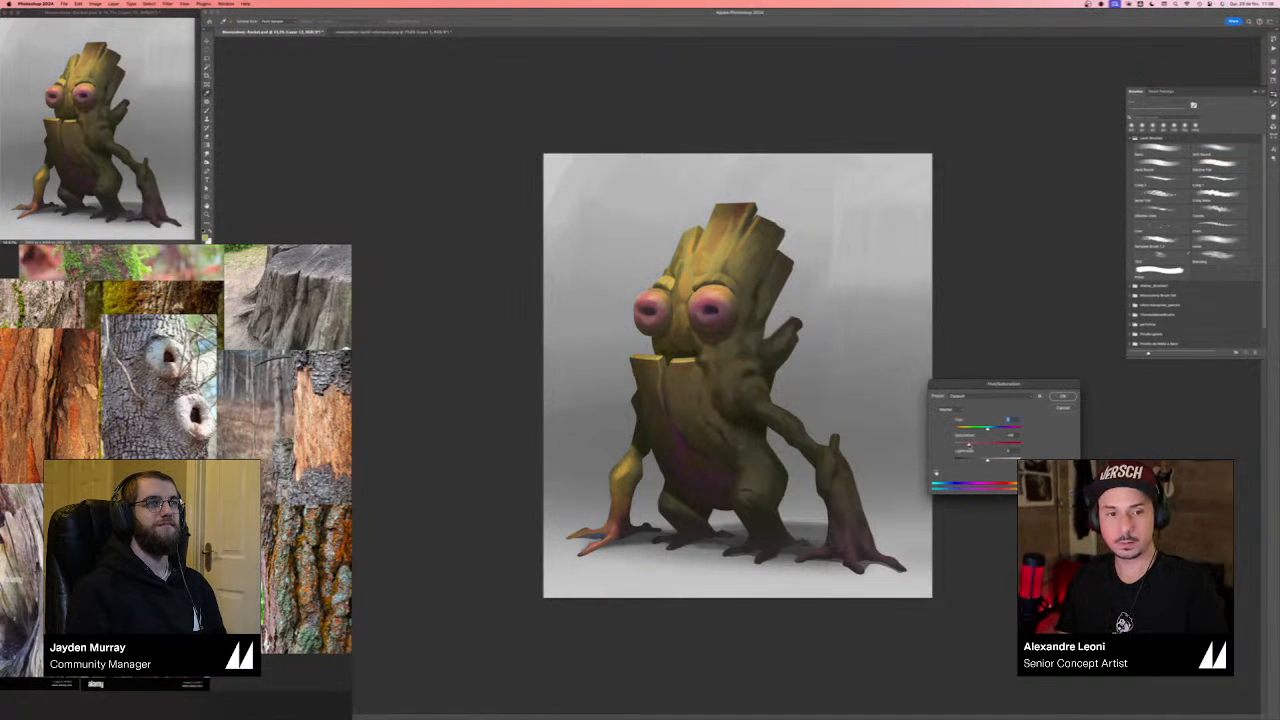
key("Return")
left_click(1273, 117)
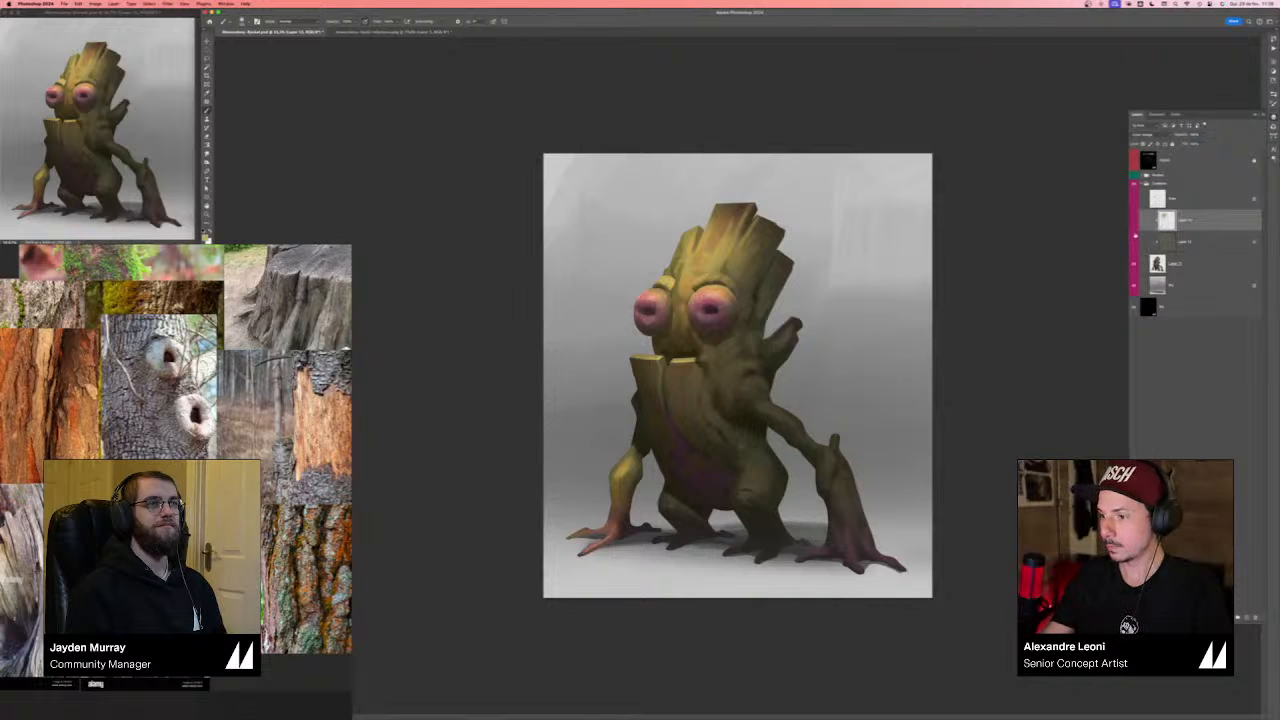
left_click(1134, 224)
left_click(1134, 224)
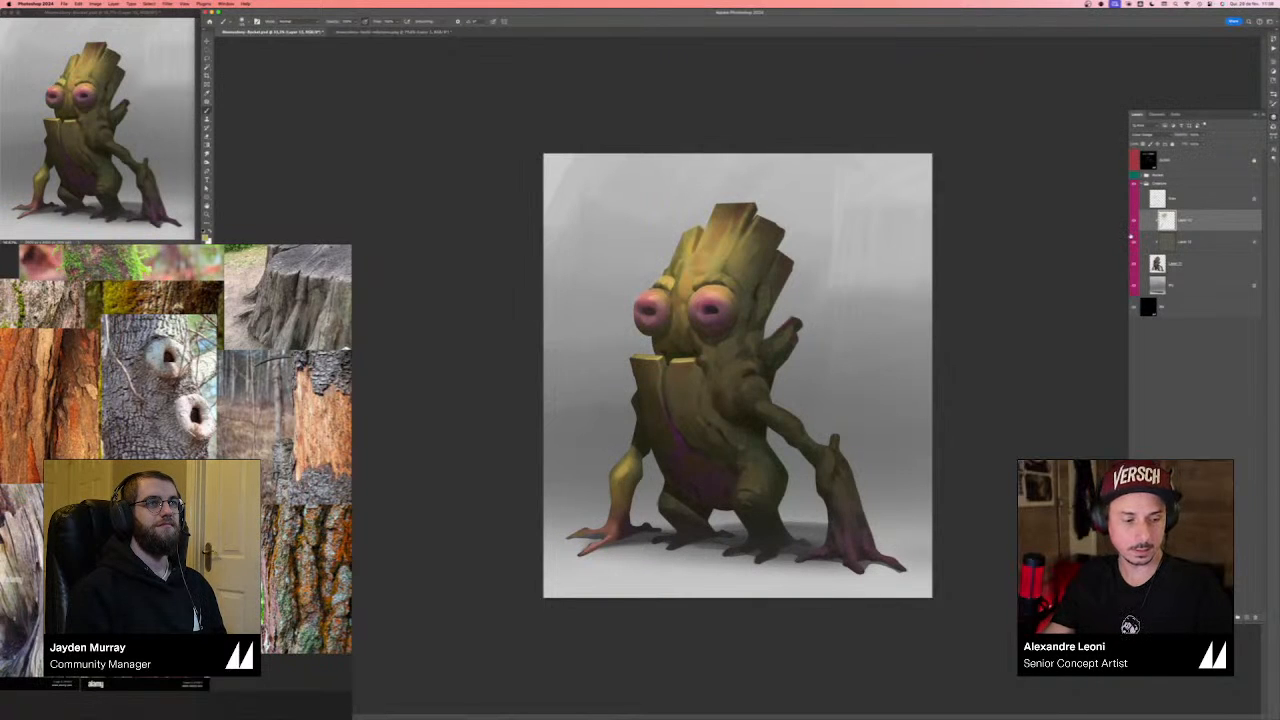
- Flip the canvas view horizontally and compare the creature with the Overlay shadow layer hidden and shown
key("super+shift+h")
left_click(1134, 244)
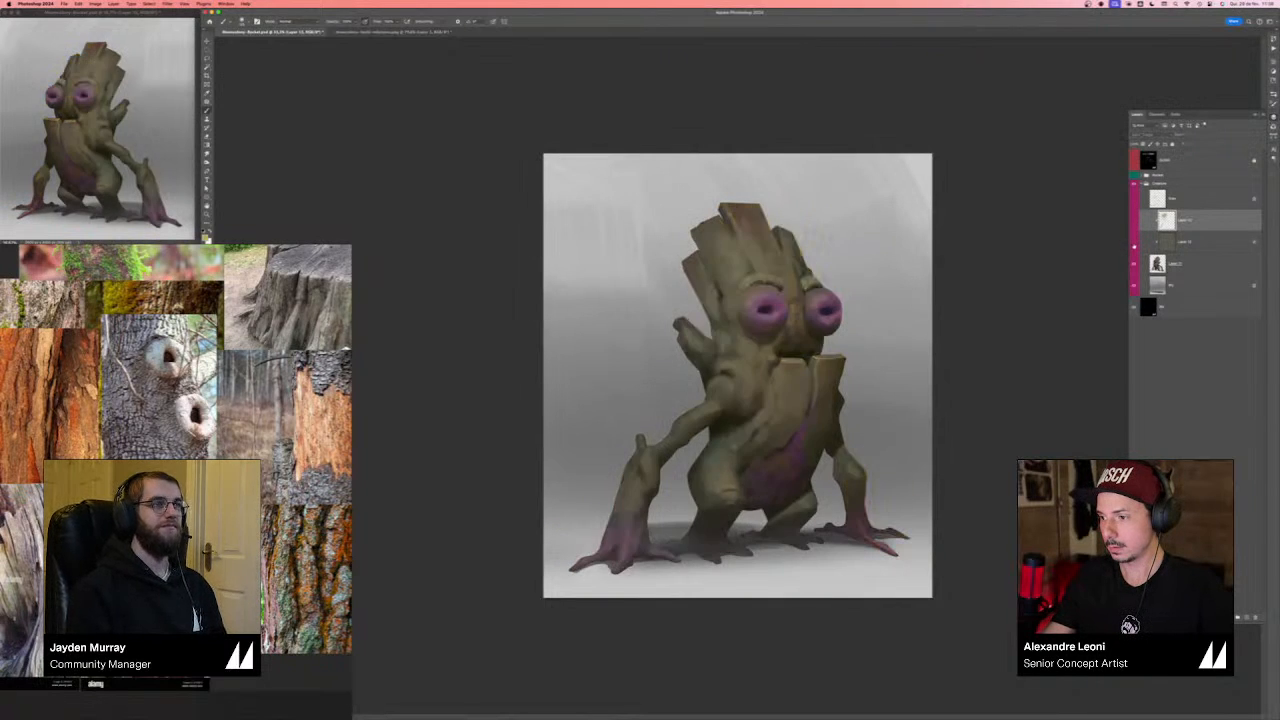
left_click(1134, 244)
left_click(1134, 244)
left_click(1134, 244)
left_click(1177, 249)
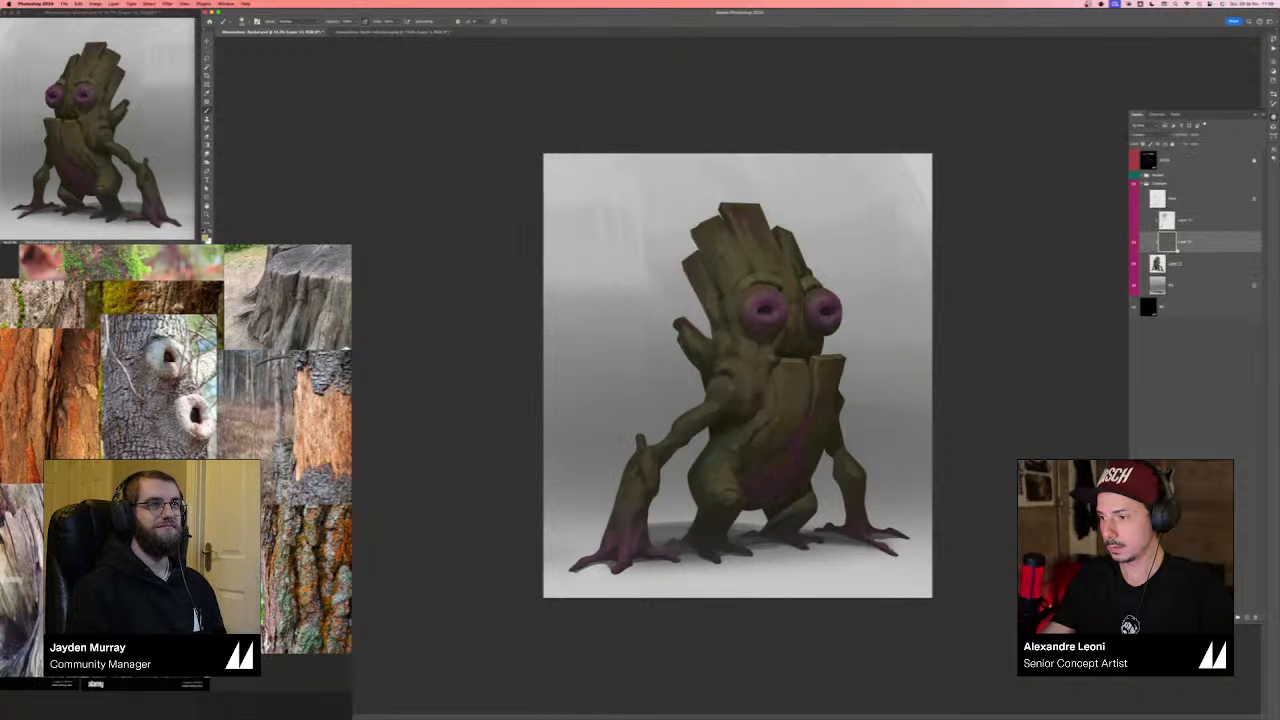
left_click(1134, 244)
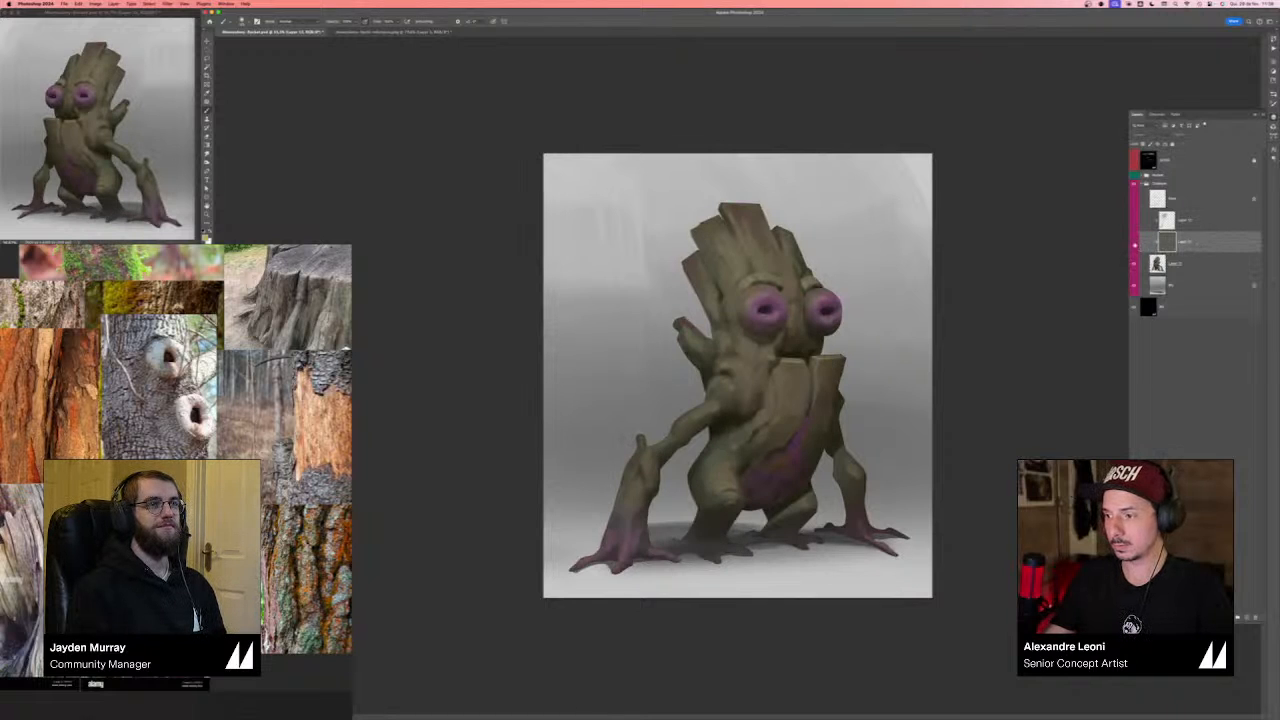
left_click(1134, 244)
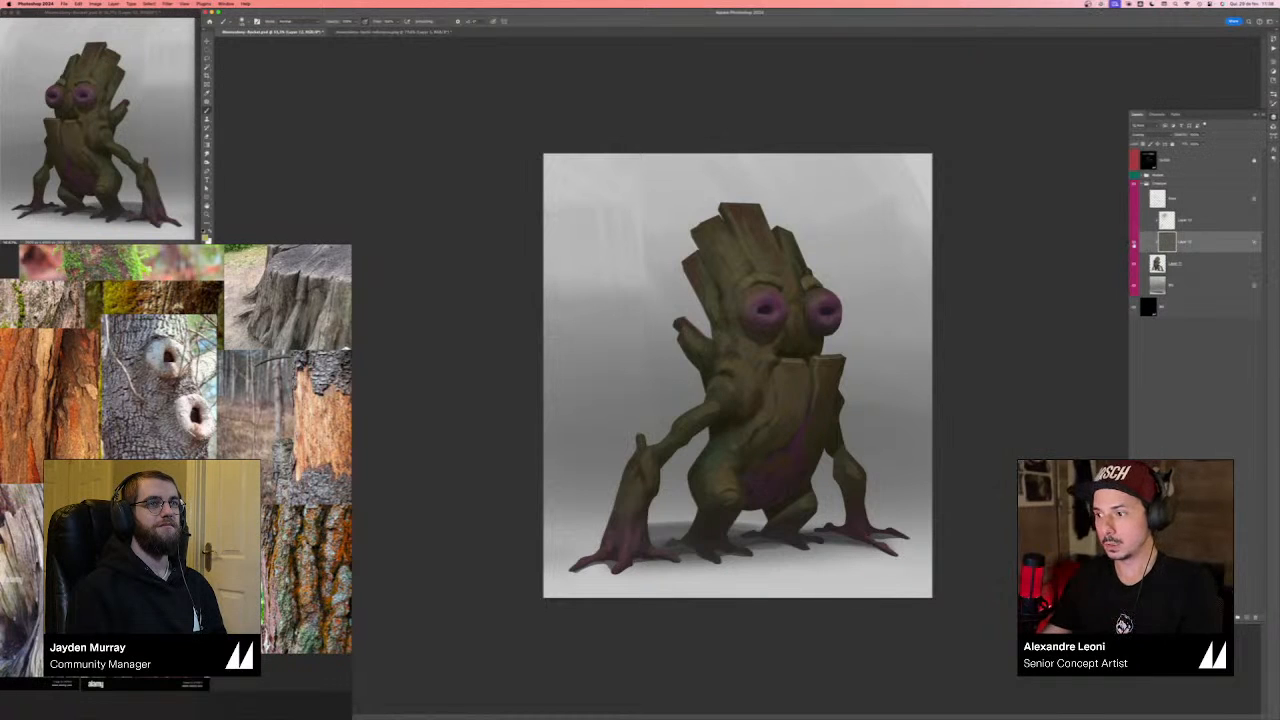
left_click(1134, 244)
left_click(1134, 244)
left_click(1134, 244)
left_click(1134, 244)
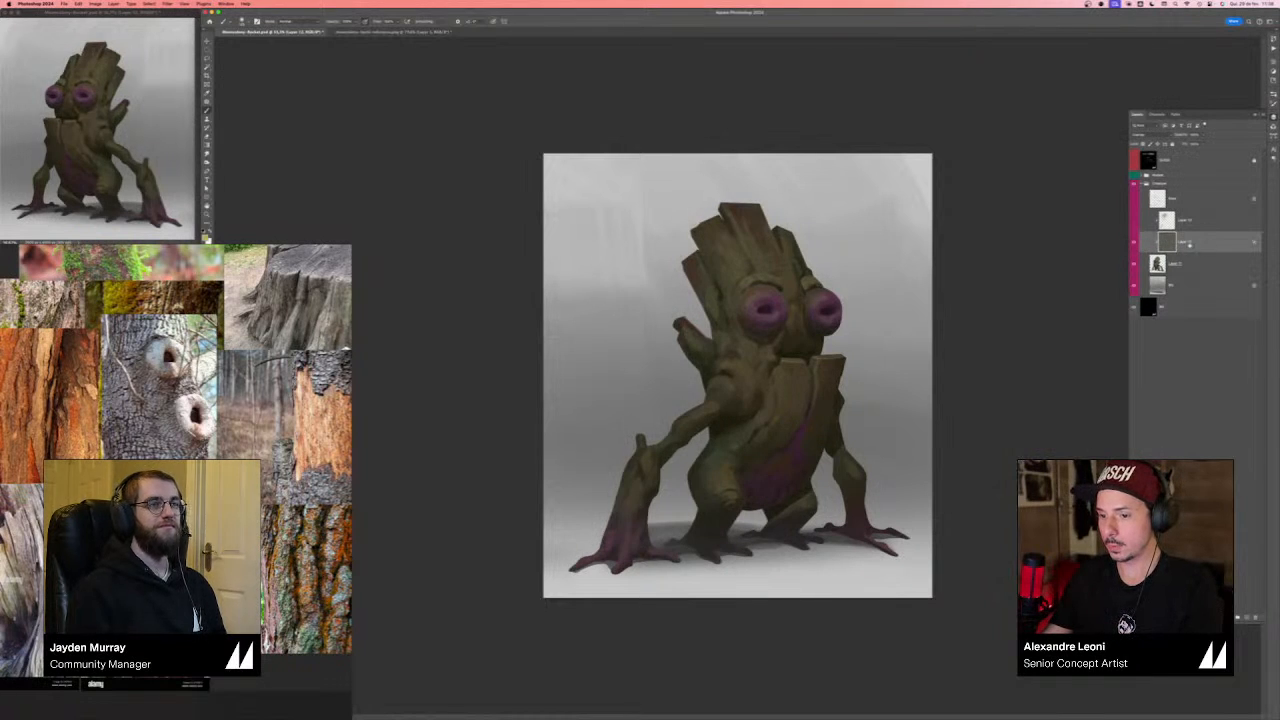
- Add a new clipped layer directly above the creature's base layer and set its blend mode to Overlay
left_click(1178, 264)
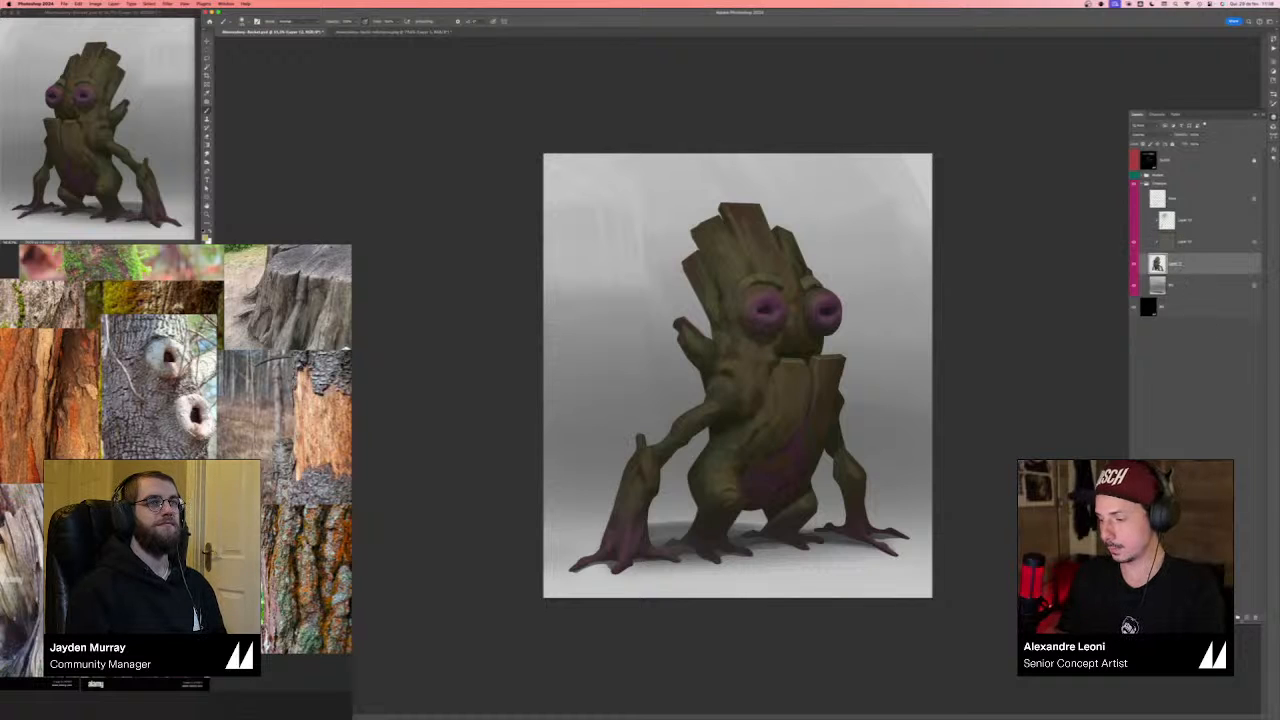
left_click(1246, 617)
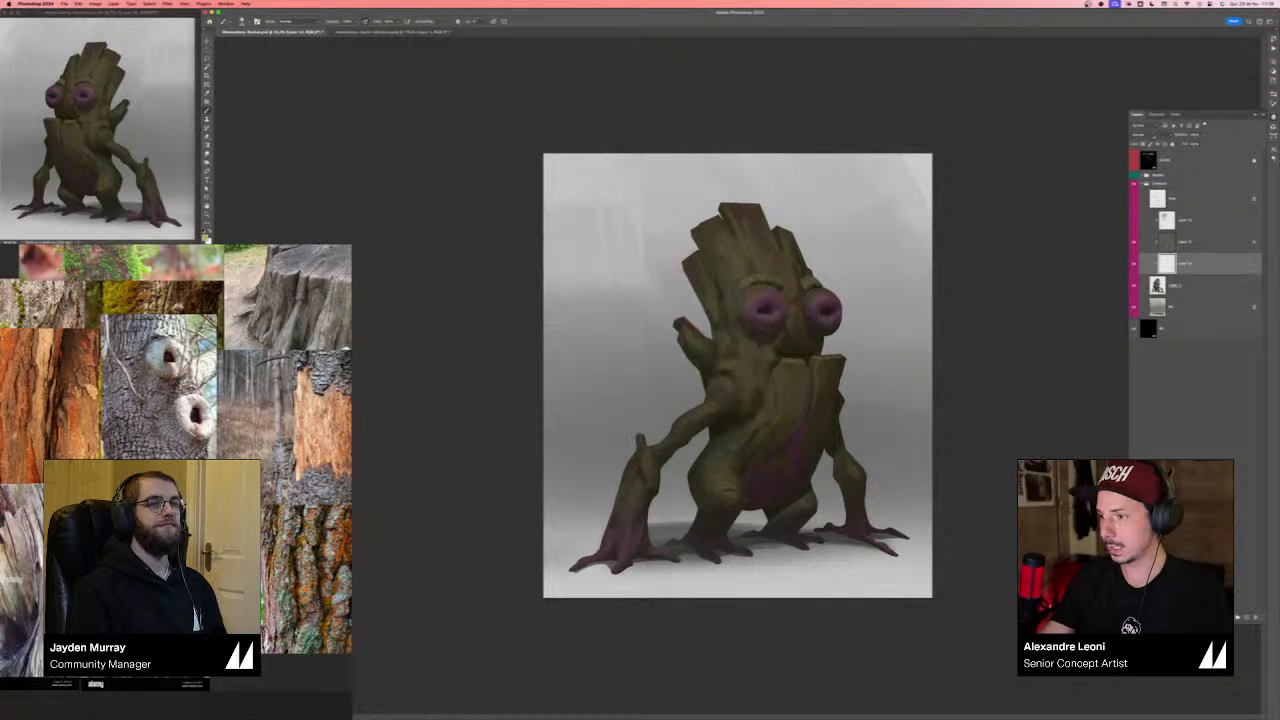
left_click(1153, 135)
left_click(1154, 234)
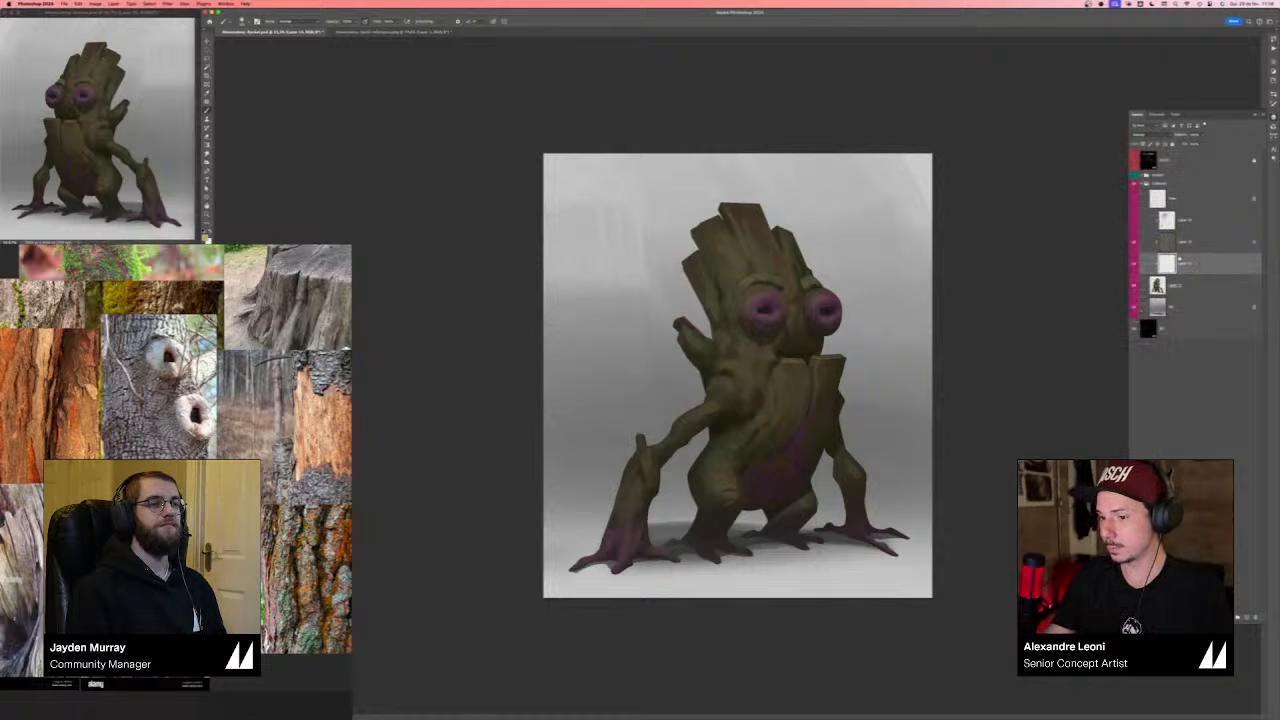
- Pick a light orange colour and brush it with an enlarged brush over the creature's right-hand brow, eye, jaw and belly
left_click(205, 237)
left_click(885, 400)
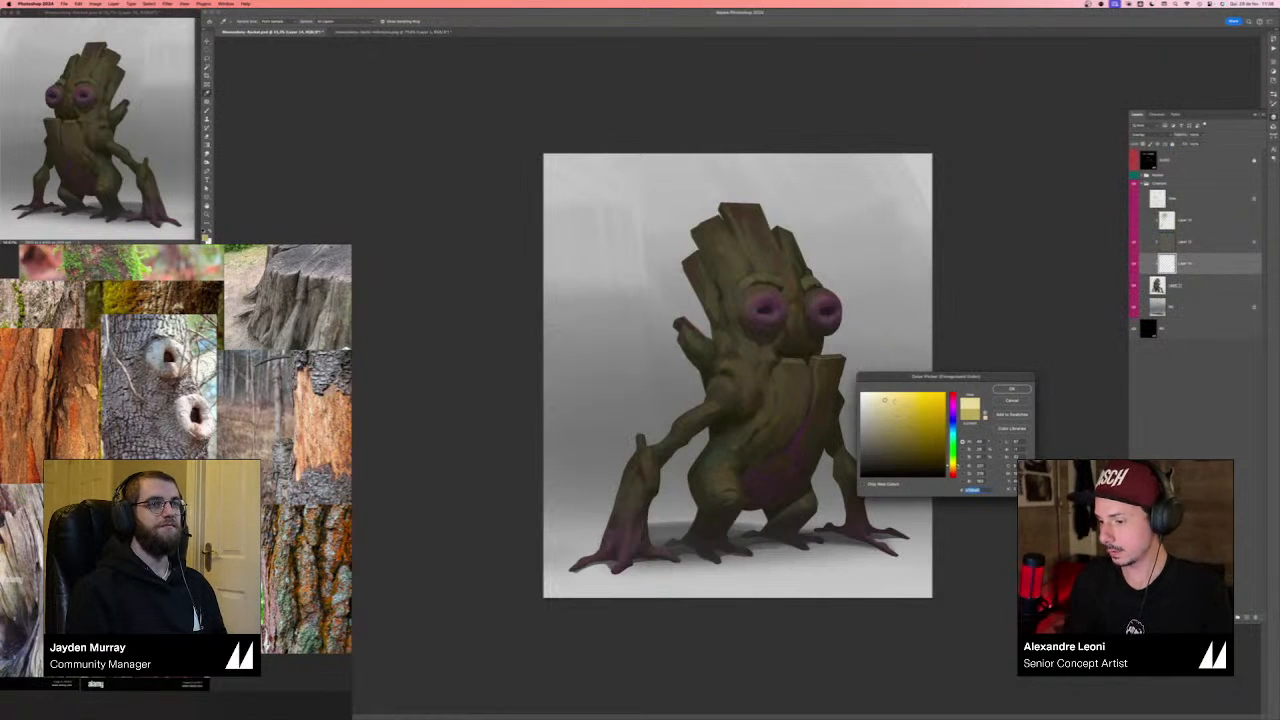
left_click(953, 470)
key("Return")
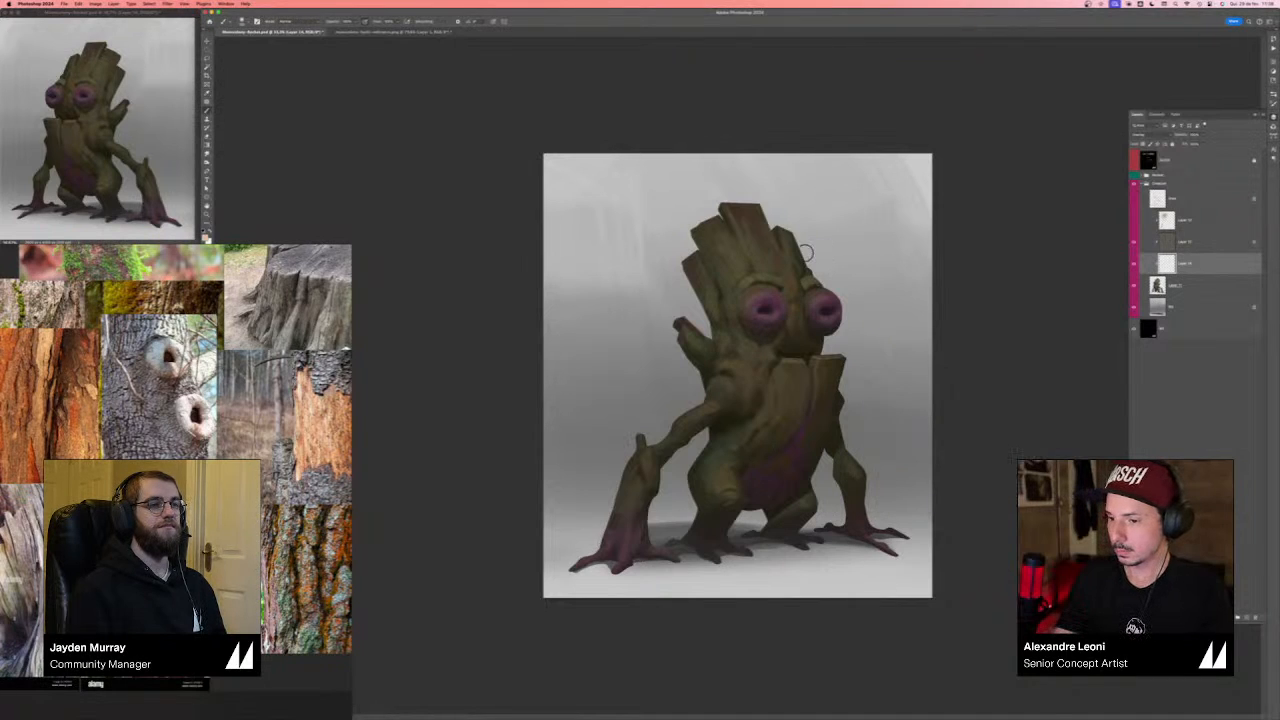
key("bracketright")
key("bracketright")
key("bracketright")
left_click_drag(801, 260, 812, 284)
left_click_drag(827, 339, 833, 348)
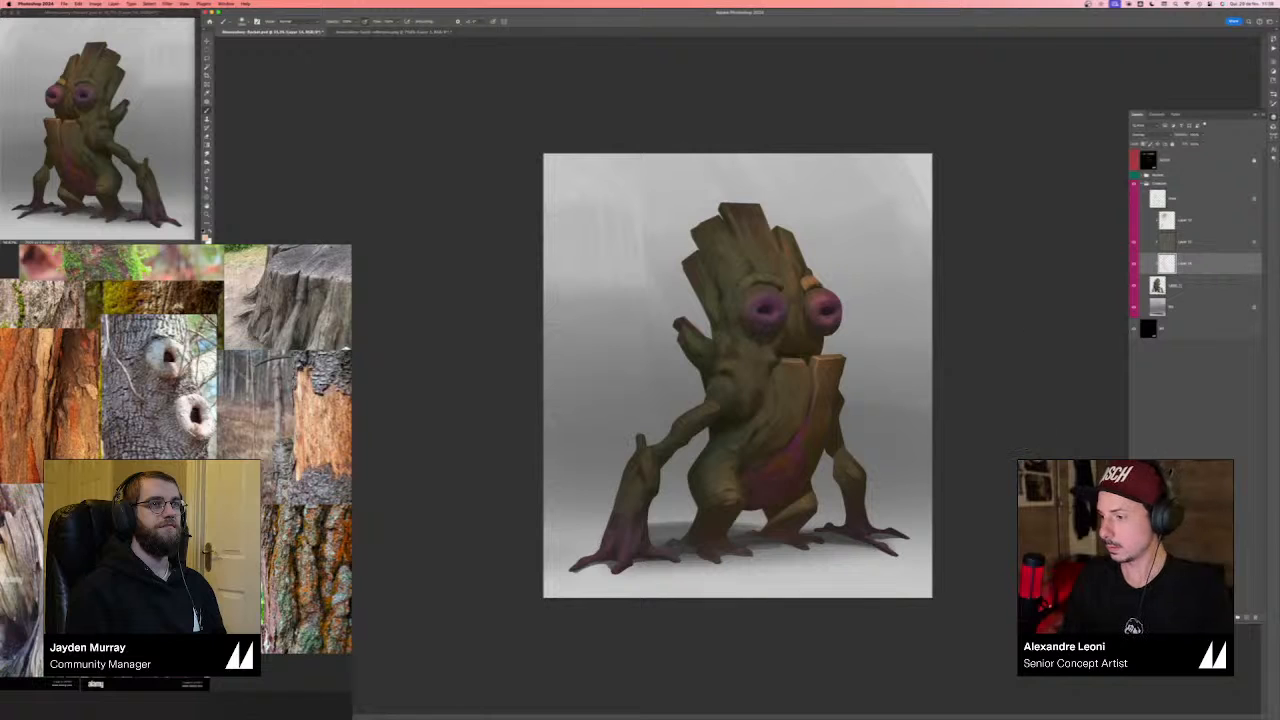
- Fade the orange layer in the darker underlying tones with a split Blend If slider and toggle the layers to compare
left_click(1150, 134)
left_click(1150, 134)
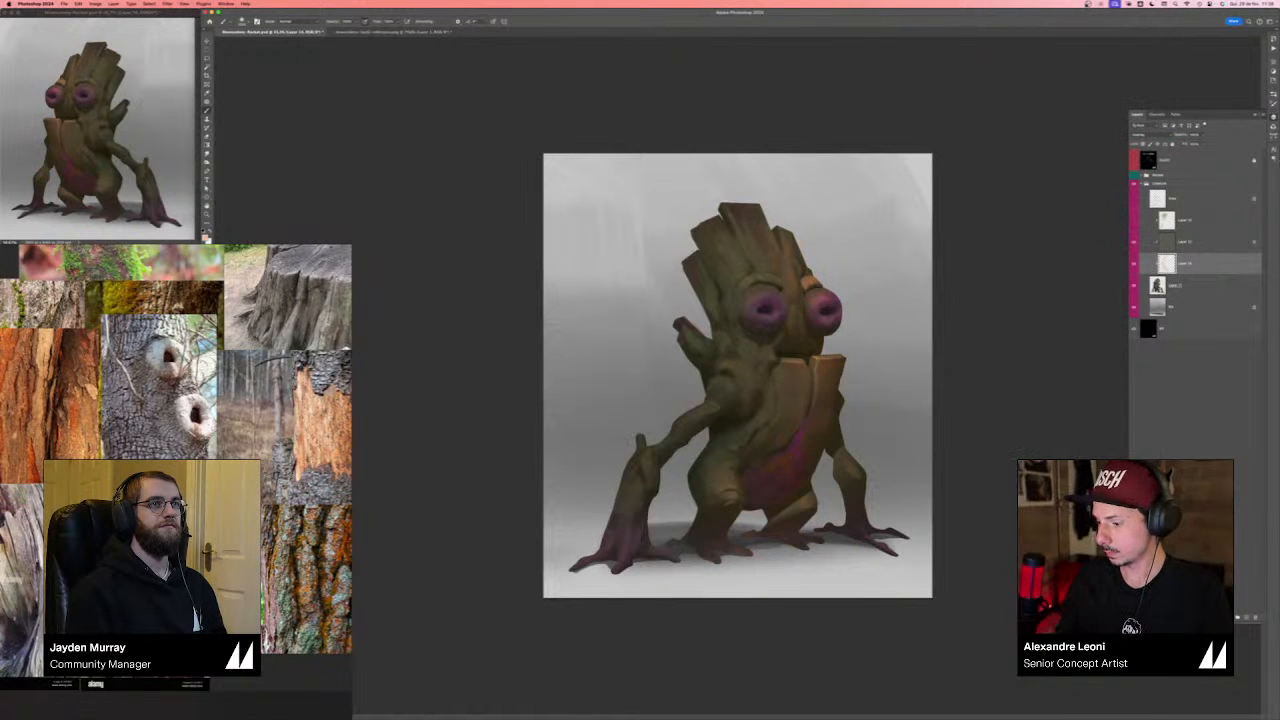
left_click(1211, 617)
left_click(1234, 625)
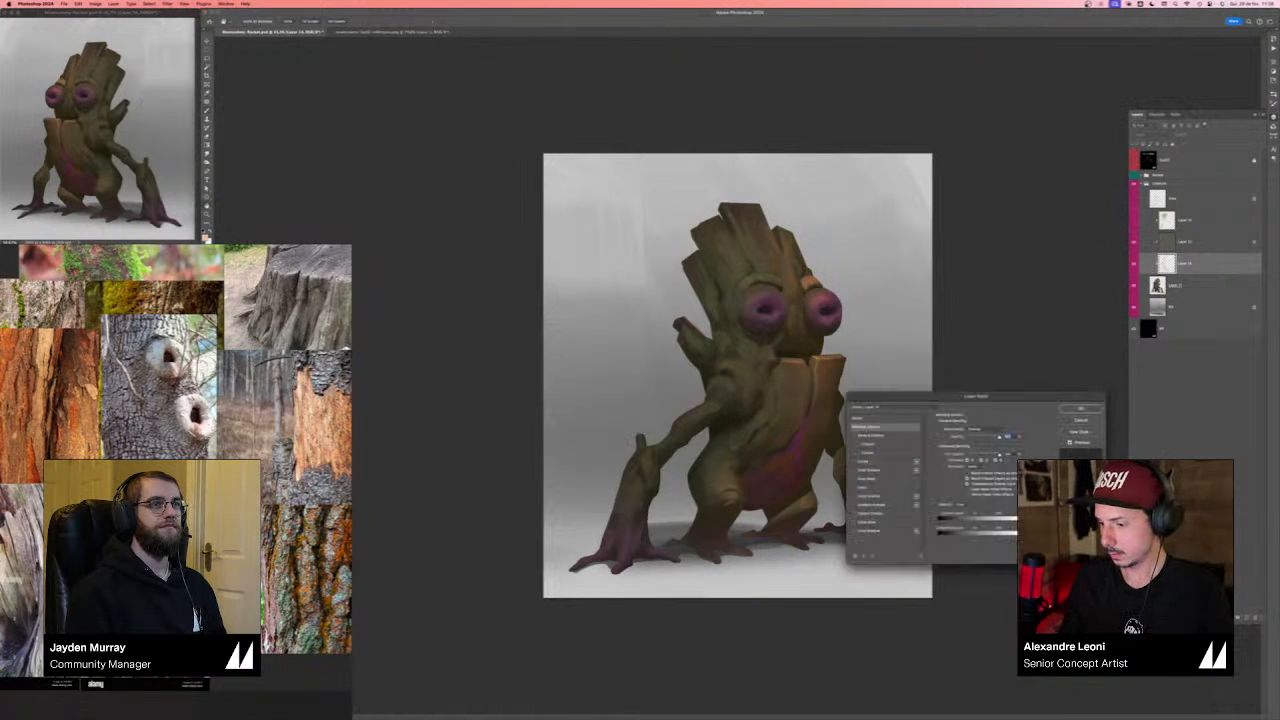
left_click_drag(981, 538, 969, 538)
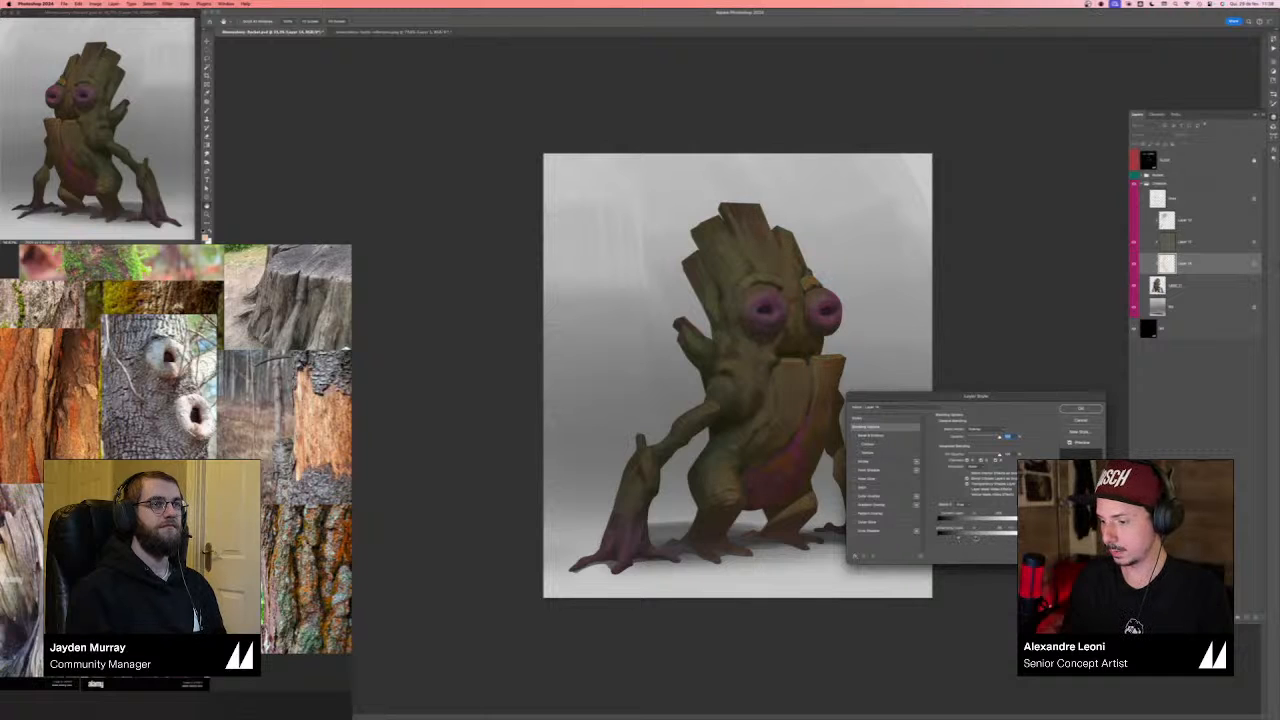
left_click(1080, 408)
left_click(1134, 242)
left_click(1134, 263)
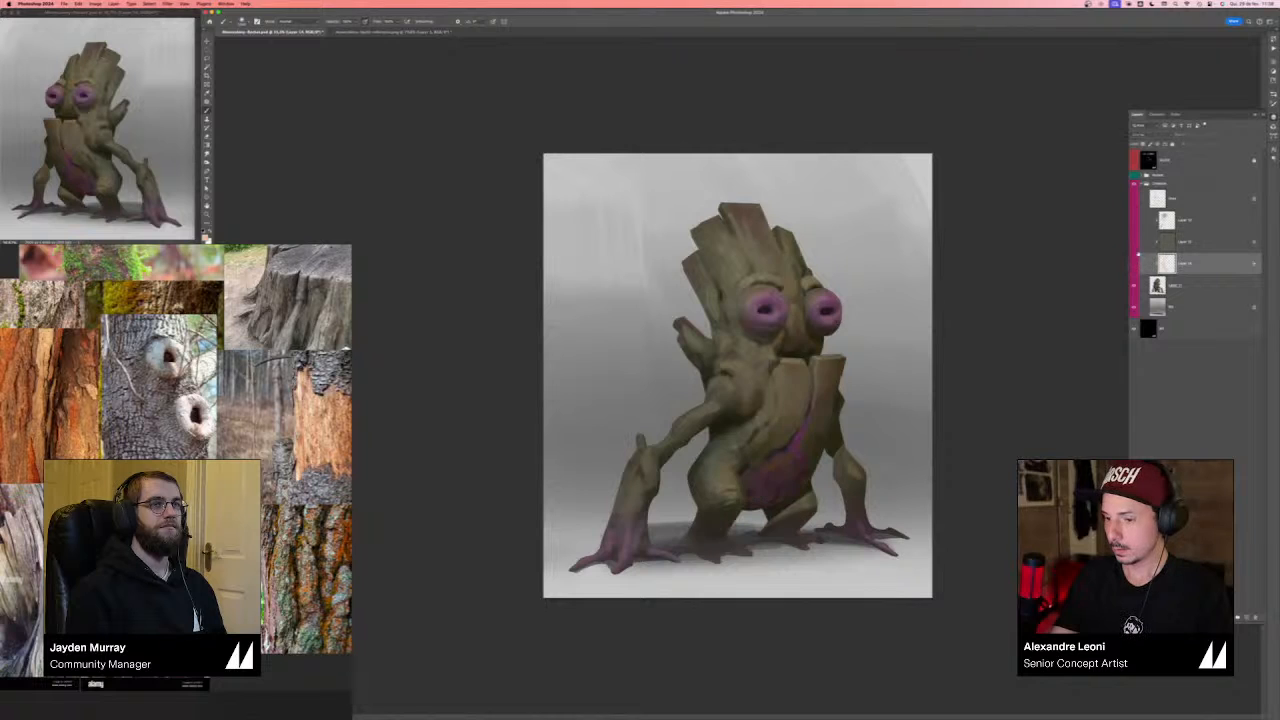
left_click(1134, 242)
left_click(1134, 243)
left_click(1134, 243)
- Adjust the Overlay shadow layer's Blend If range for the underlying tones and compare the creature with and without the layer
double_click(1220, 249)
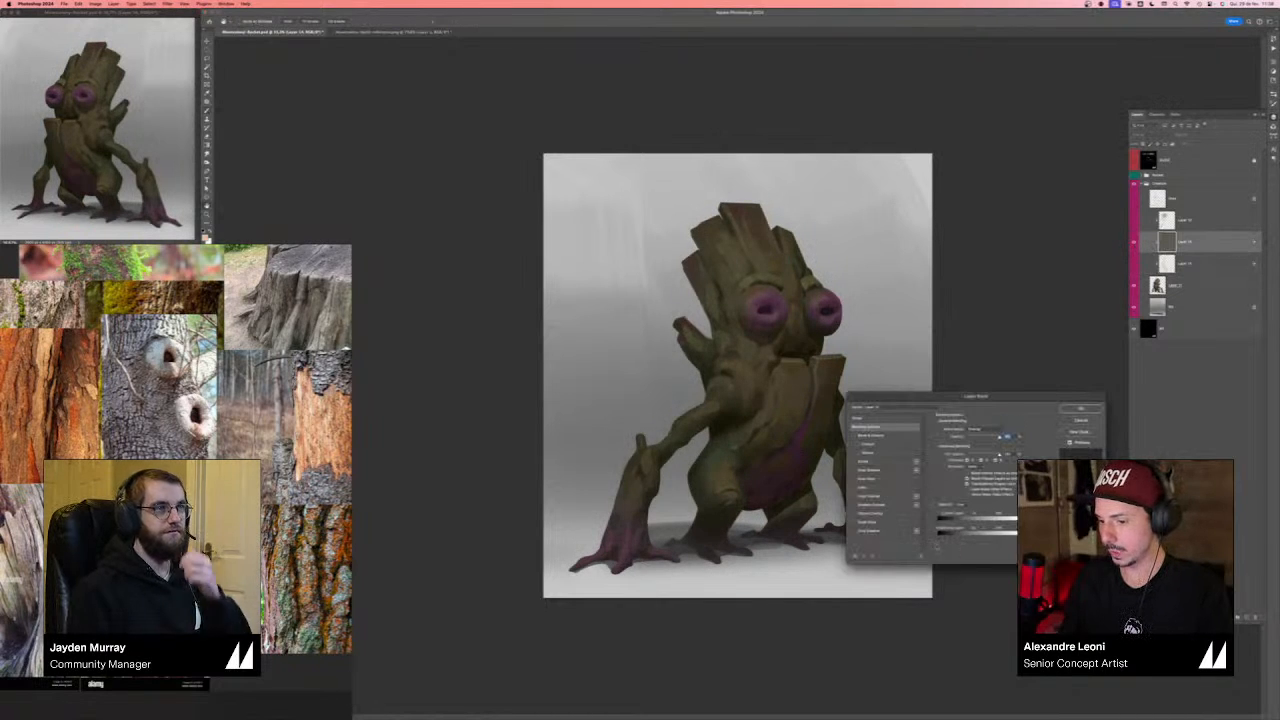
left_click_drag(1018, 383, 1064, 329)
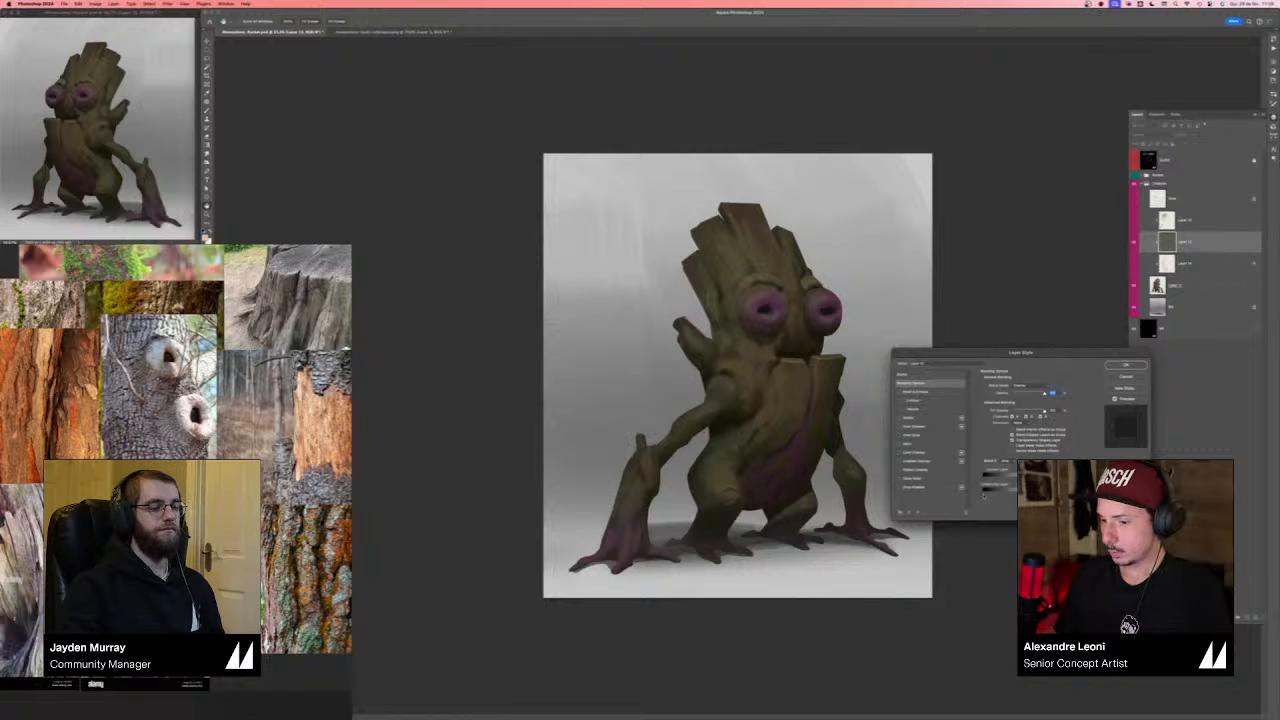
mouse_move(984, 496)
left_mouse_down()
mouse_move(1005, 498)
mouse_move(980, 497)
left_mouse_up()
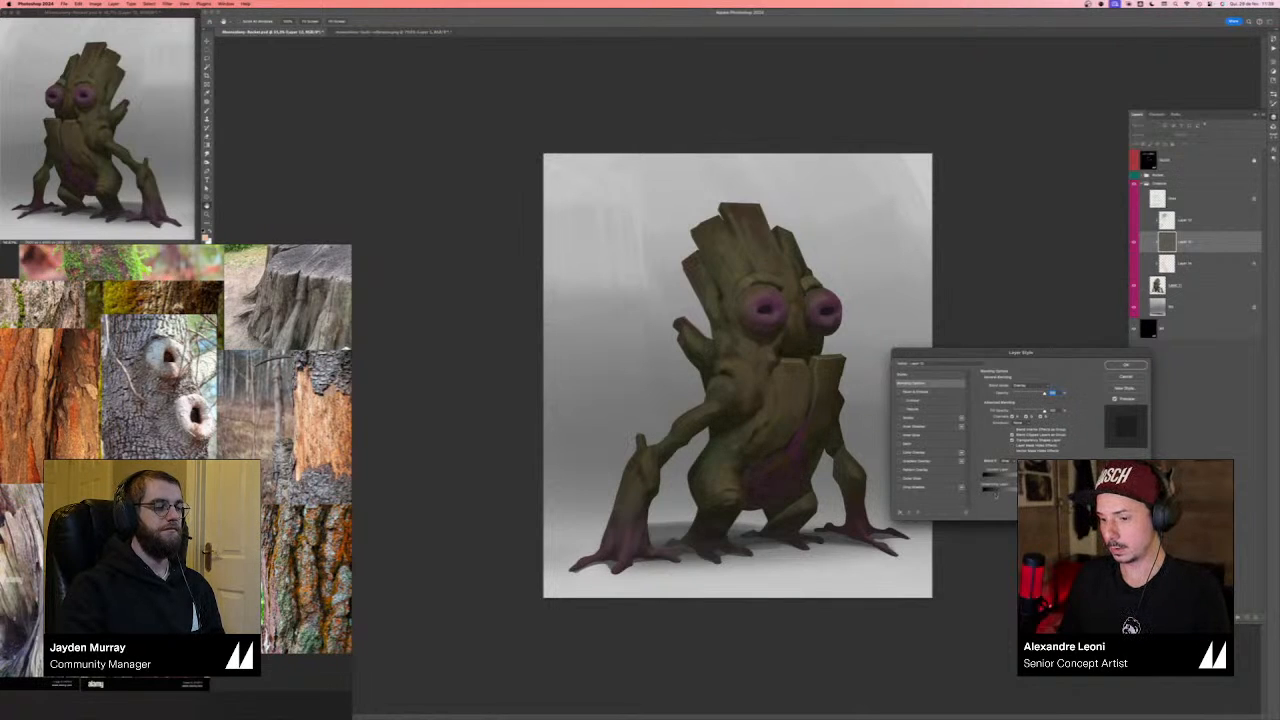
mouse_move(996, 493)
left_mouse_down()
mouse_move(1014, 496)
mouse_move(1003, 495)
left_mouse_up()
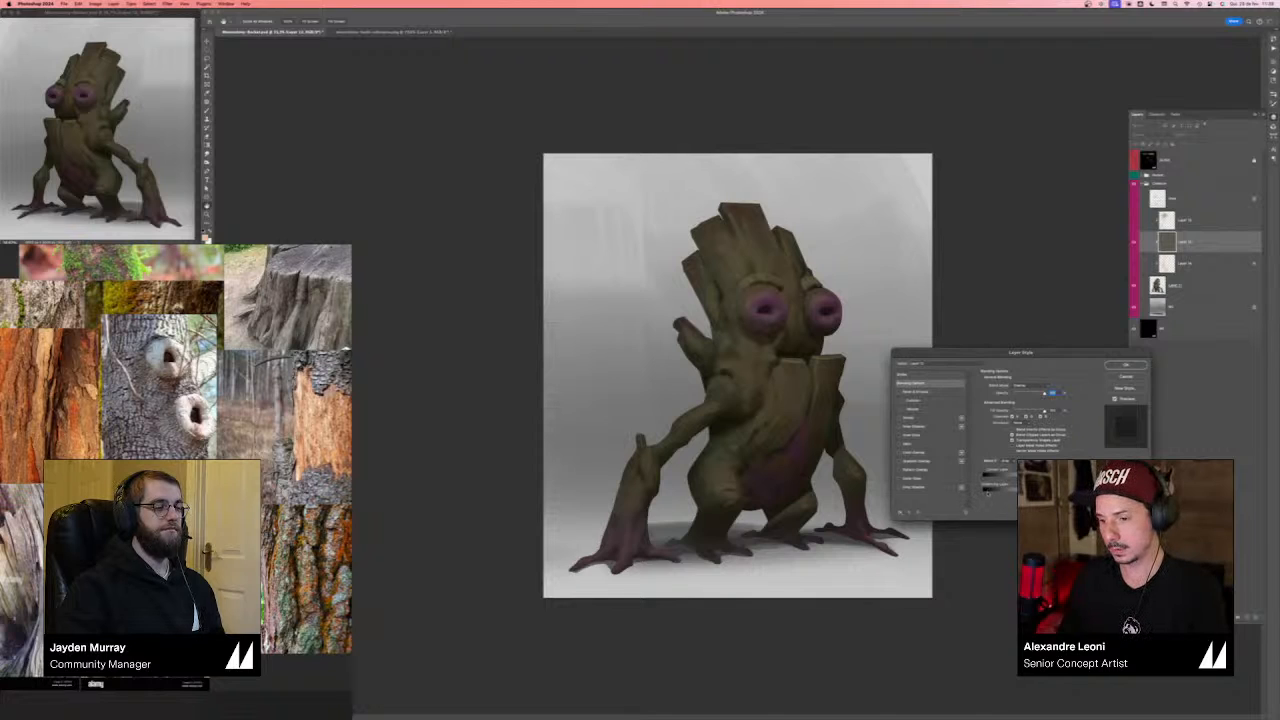
left_click_drag(1014, 495, 1001, 495)
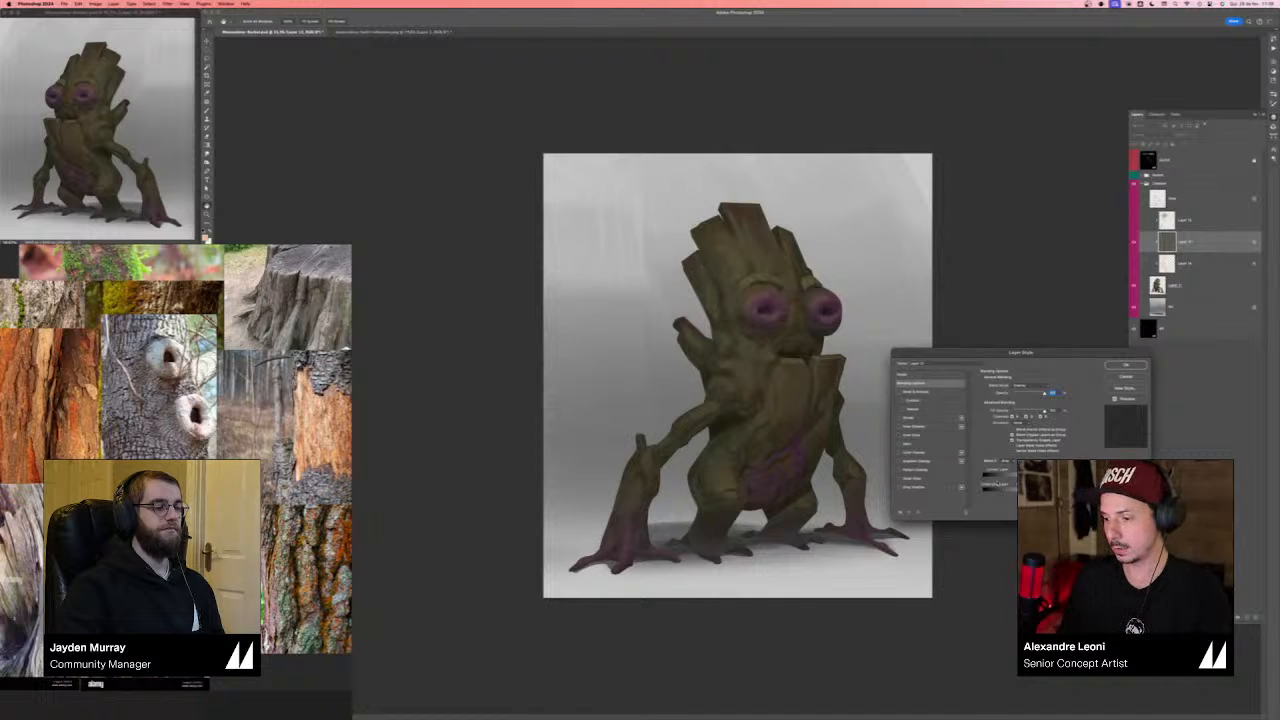
left_click_drag(997, 484, 998, 484)
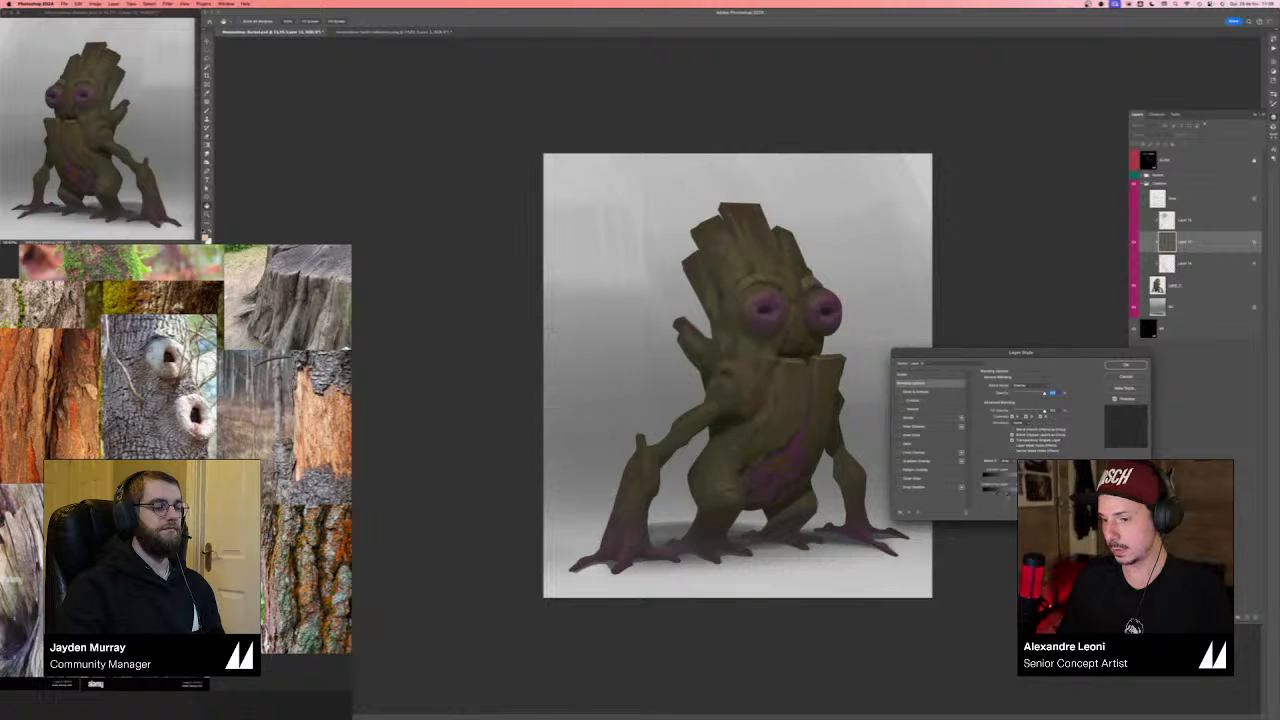
left_click(1125, 365)
left_click(1133, 243)
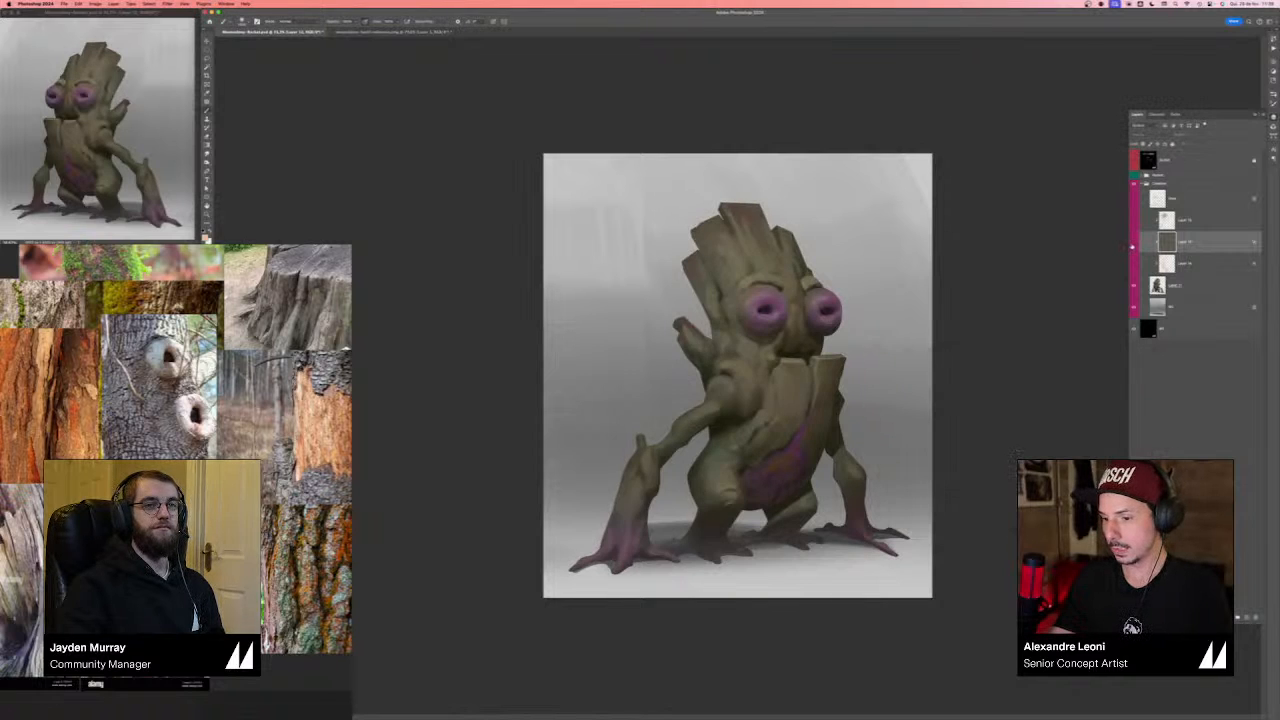
left_click(1133, 243)
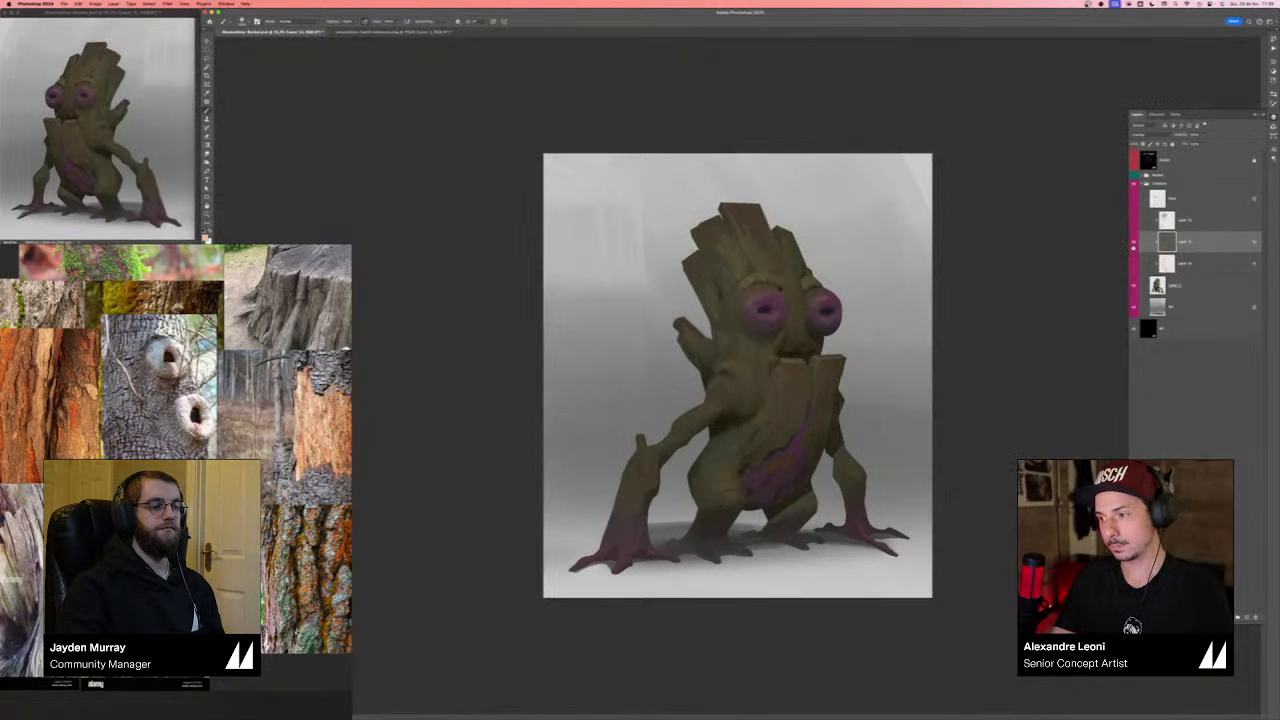
left_click(1133, 243)
key("ctrl+shift+z")
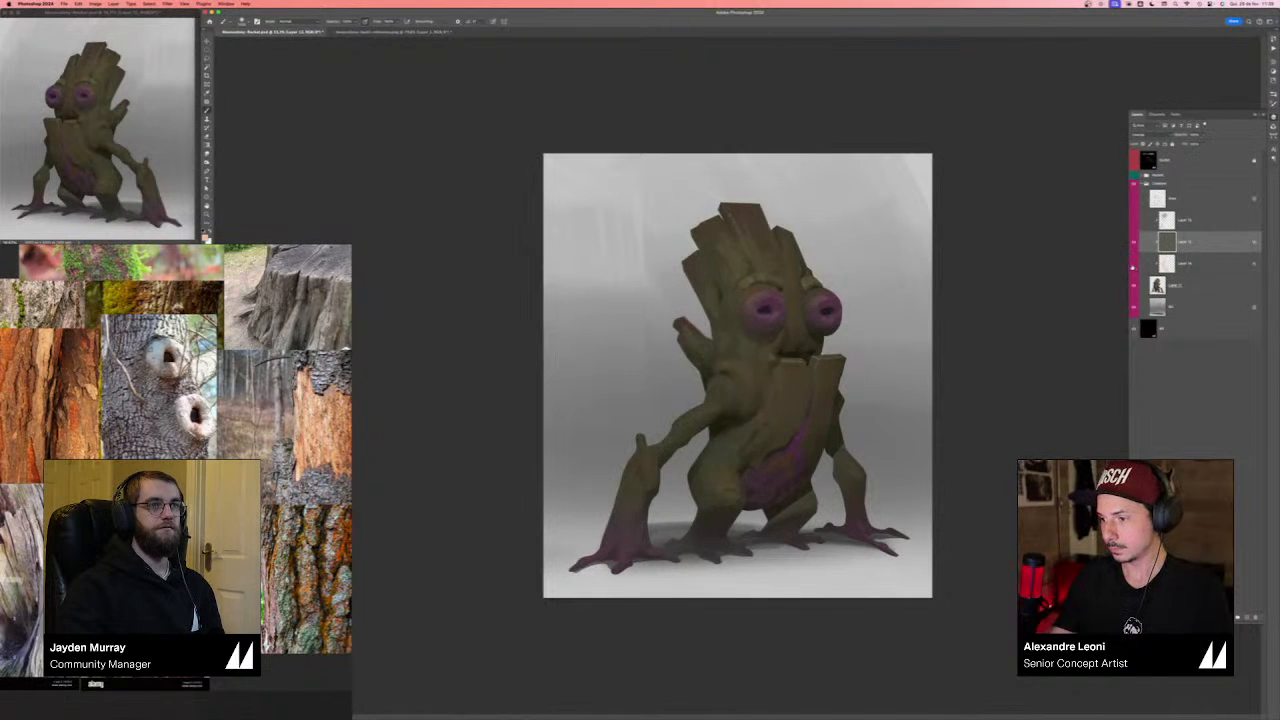
- Show and select the clipped orange light layer and set its blend mode to Normal
left_click(1132, 265)
left_click(1185, 264)
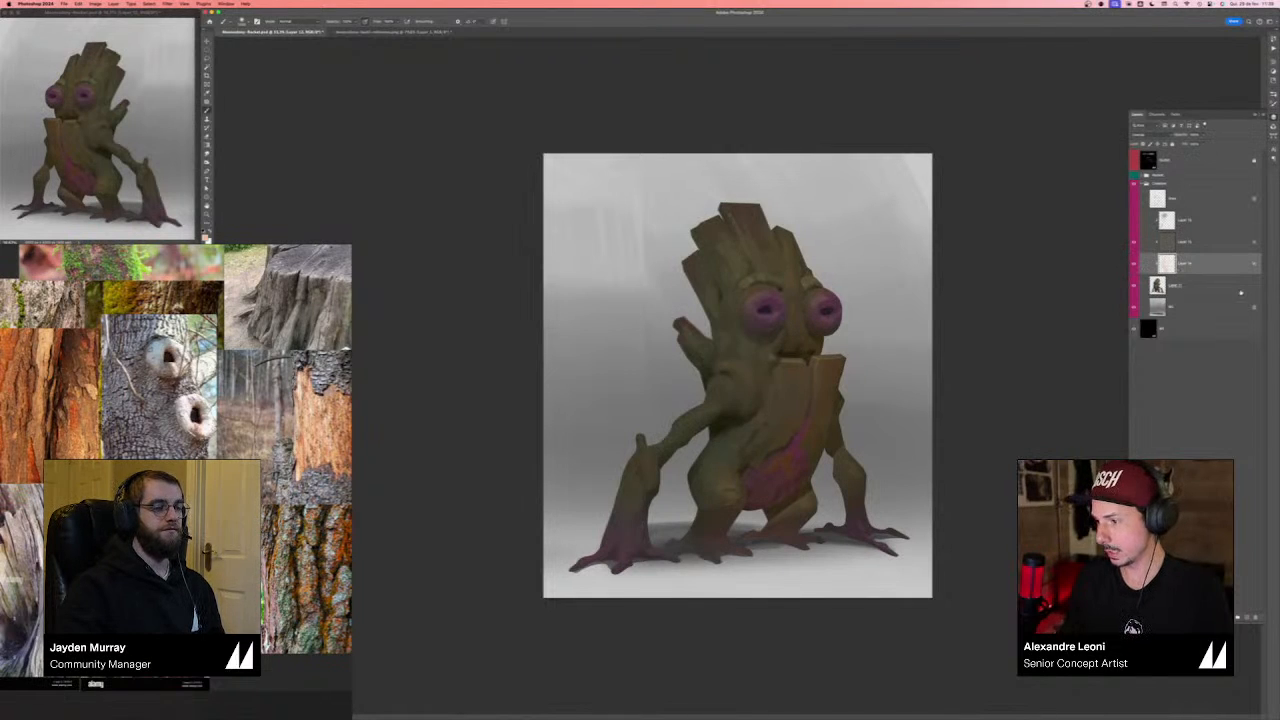
double_click(1239, 268)
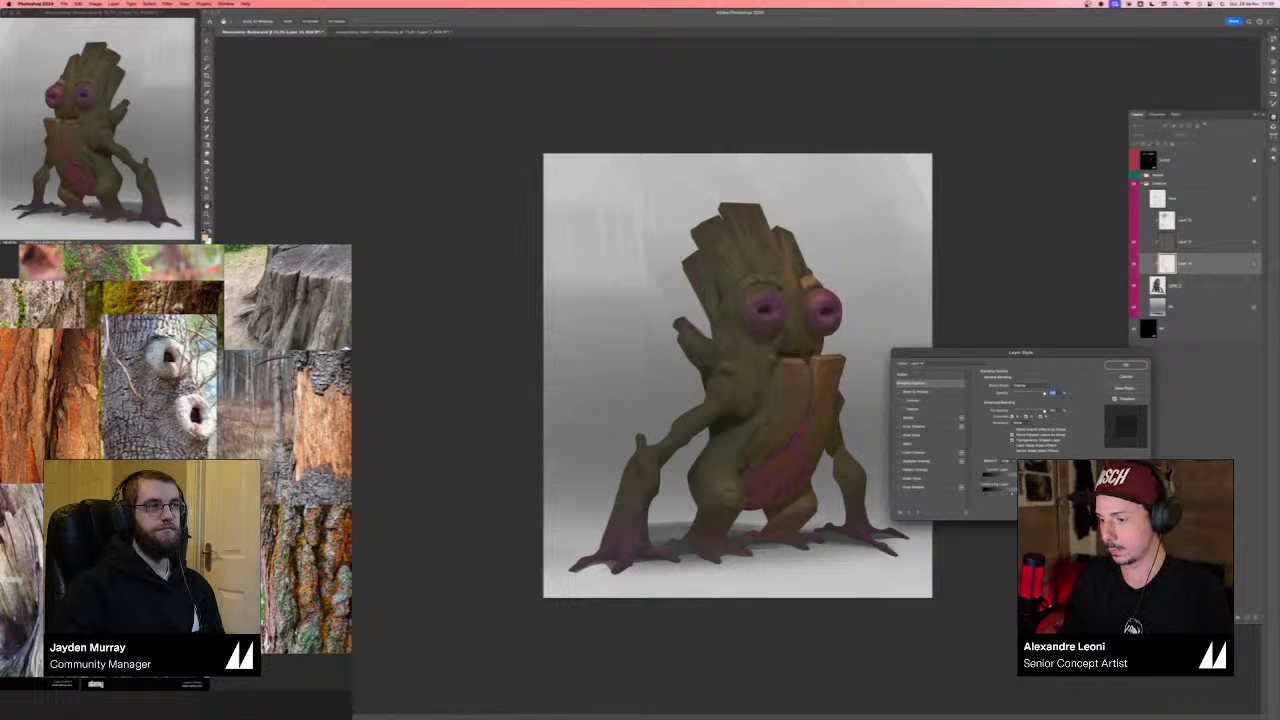
left_click(1125, 376)
left_click(1150, 134)
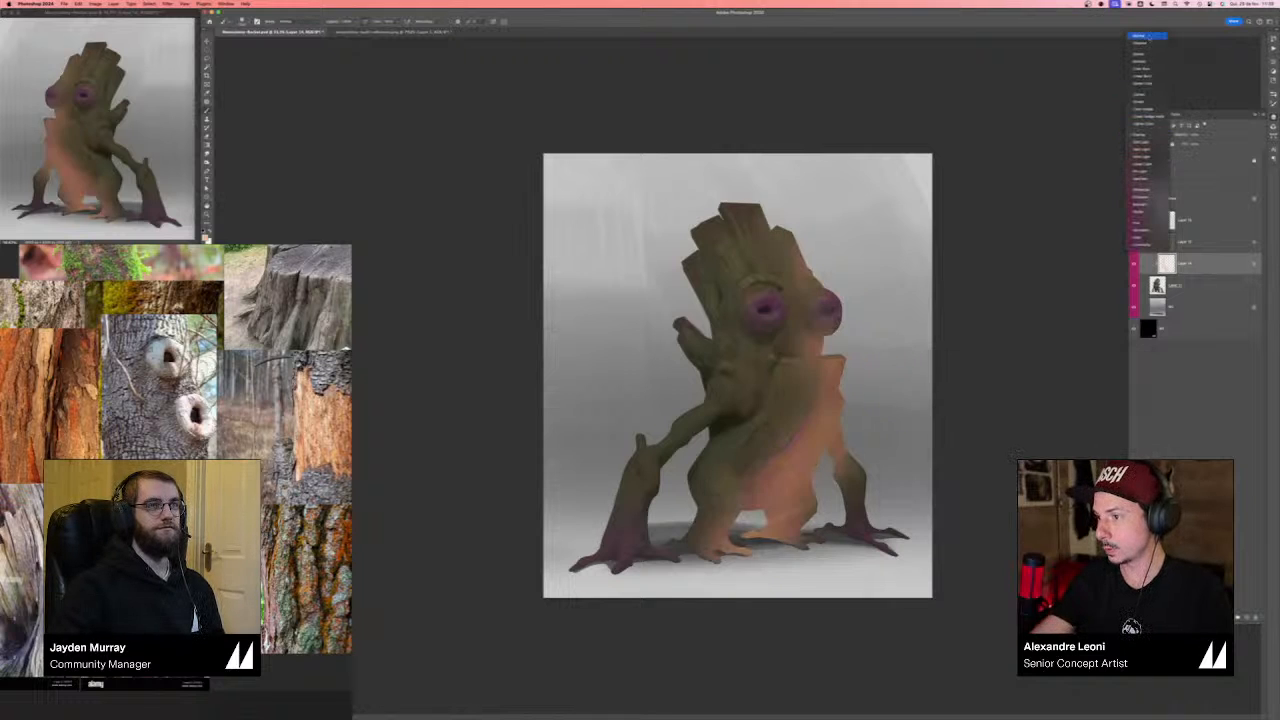
left_click(1147, 37)
key("super+u")
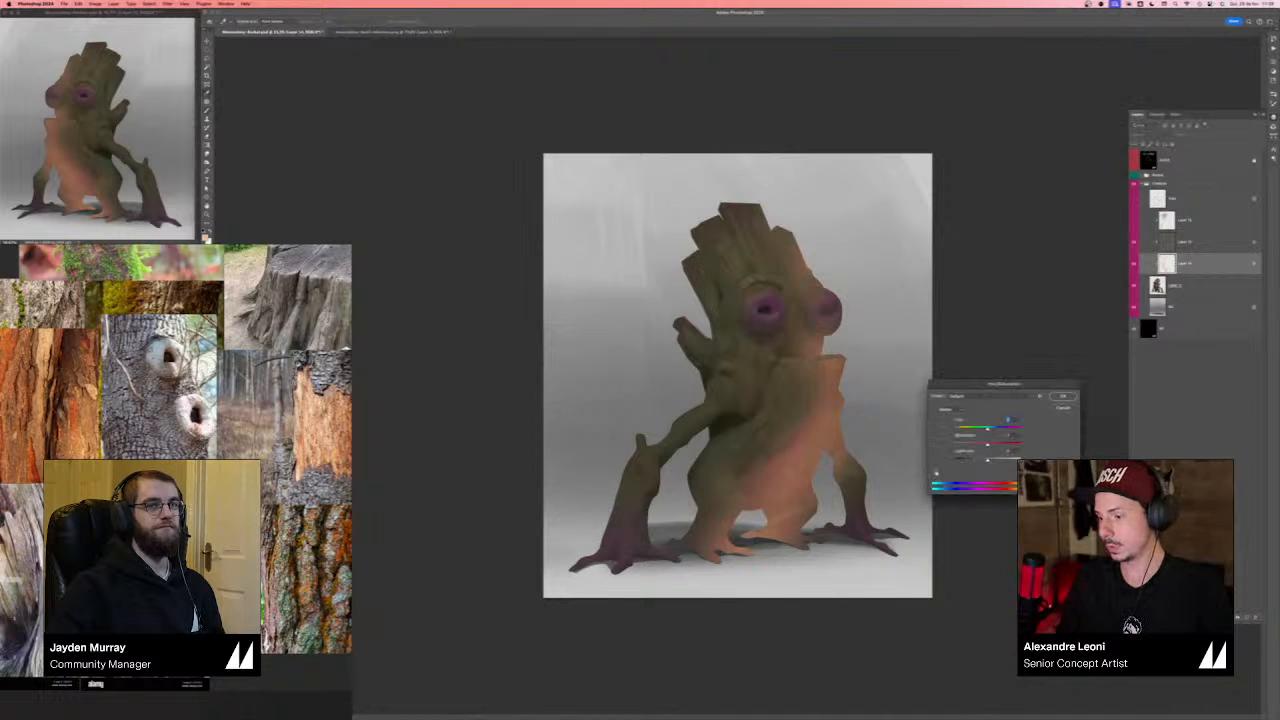
key("Return")
- Adjust the orange layer's Blend If range for the underlying tones so it fades out of the creature's darker areas
double_click(1258, 260)
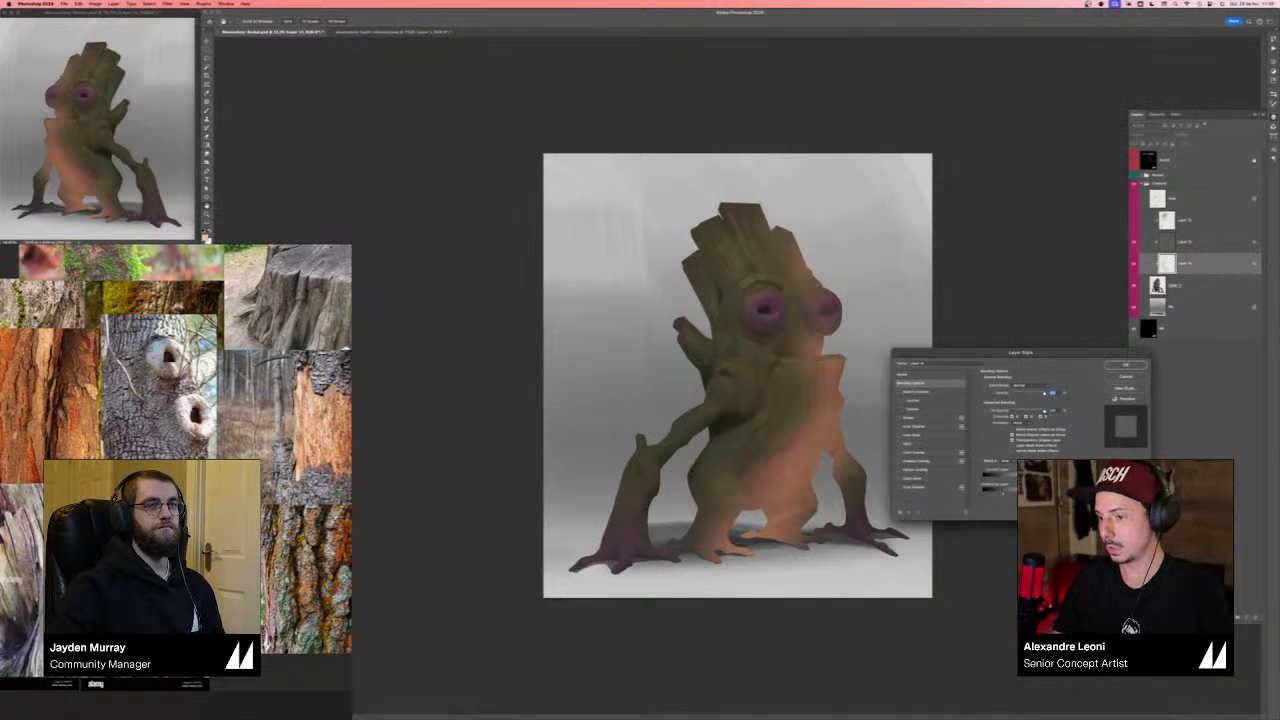
left_click_drag(1010, 494, 1040, 494)
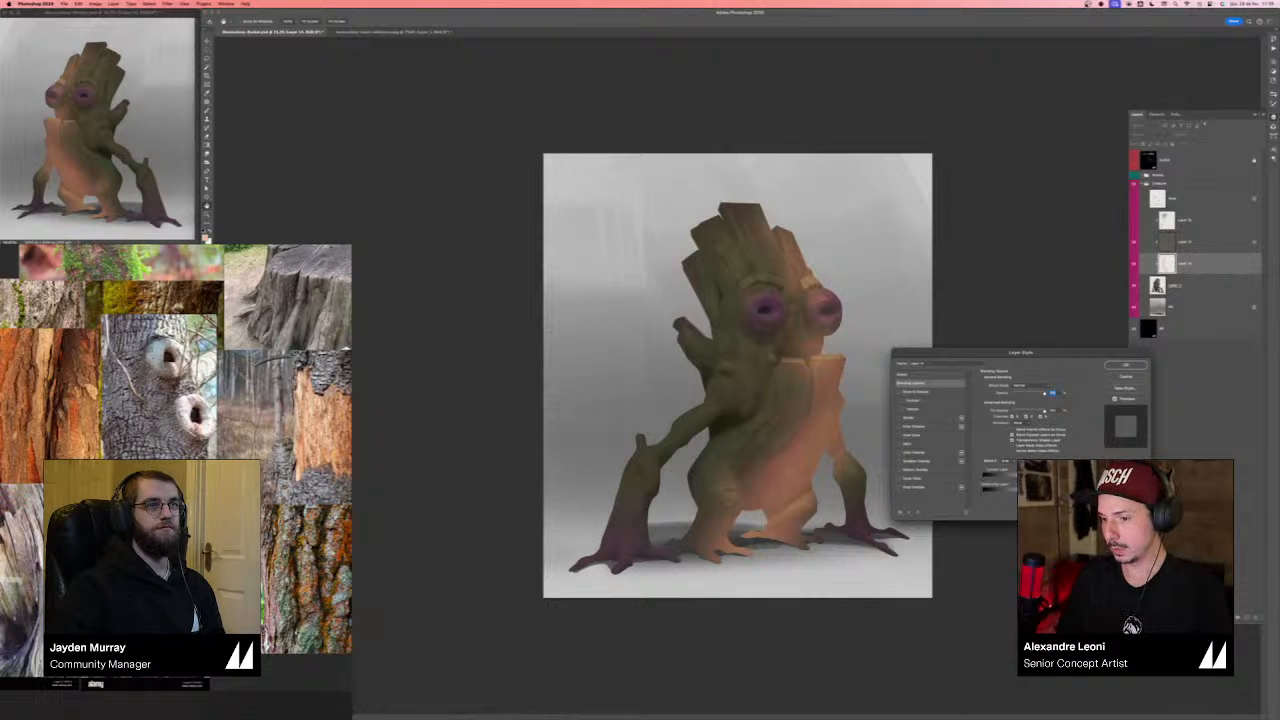
left_click_drag(1040, 494, 1010, 499)
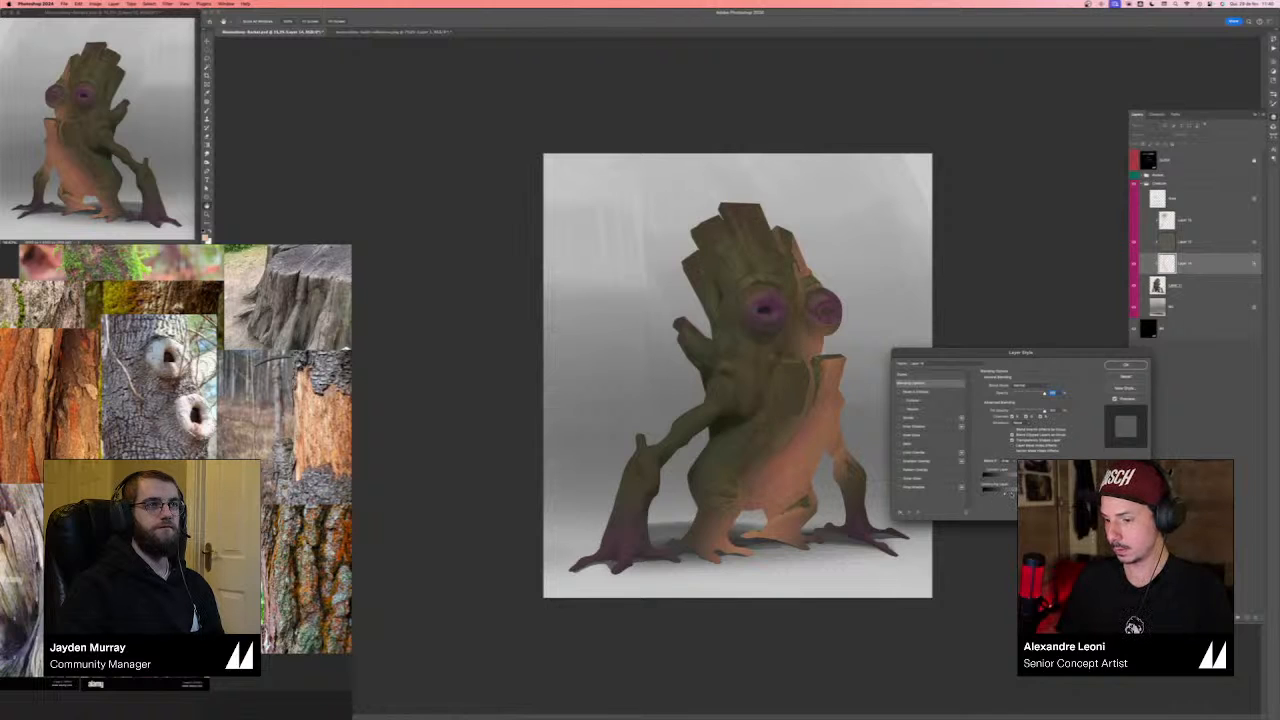
left_click_drag(1010, 493, 1012, 493)
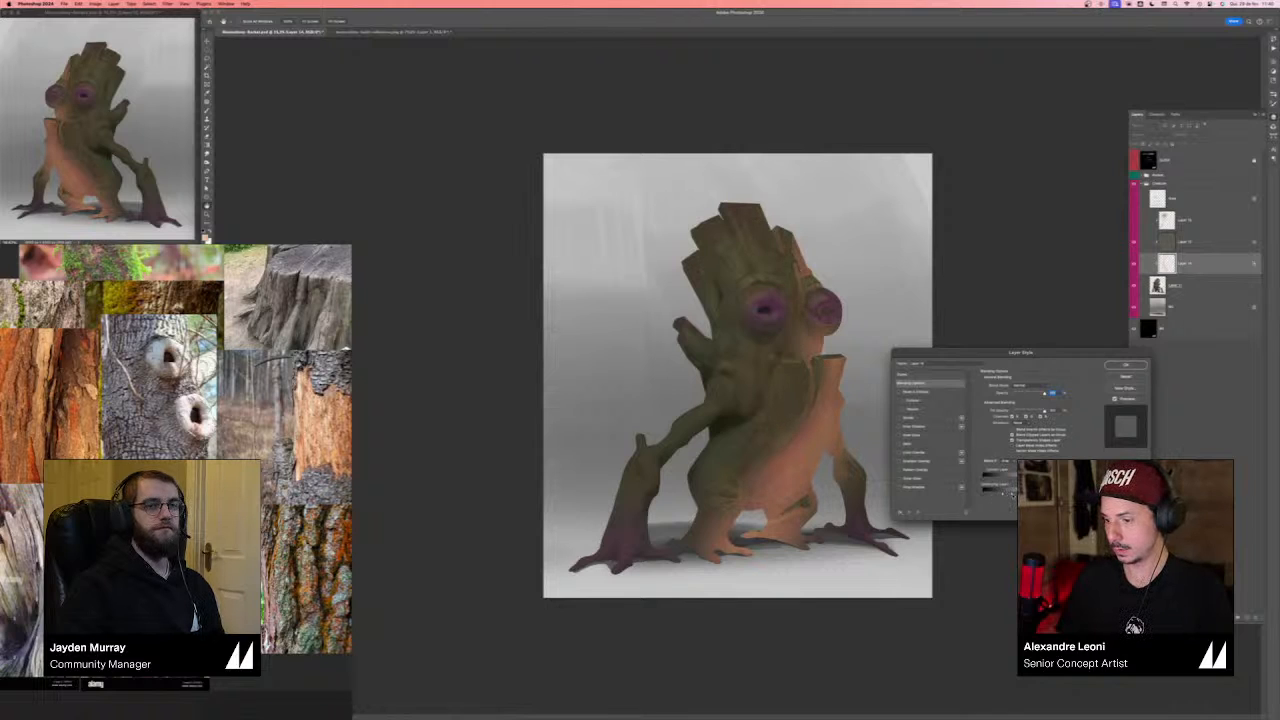
left_click(1125, 365)
- Set the orange layer's blend mode to Overlay and lower its saturation with Hue/Saturation
left_click(1146, 134)
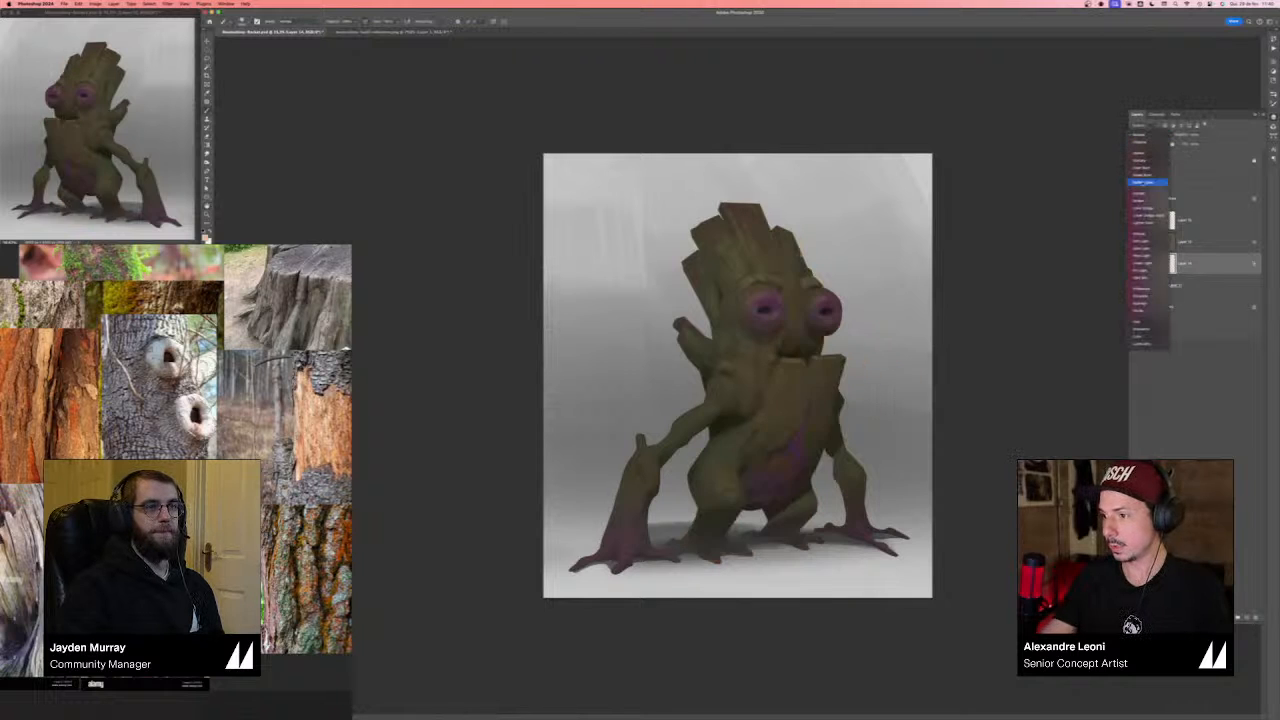
left_click(1140, 233)
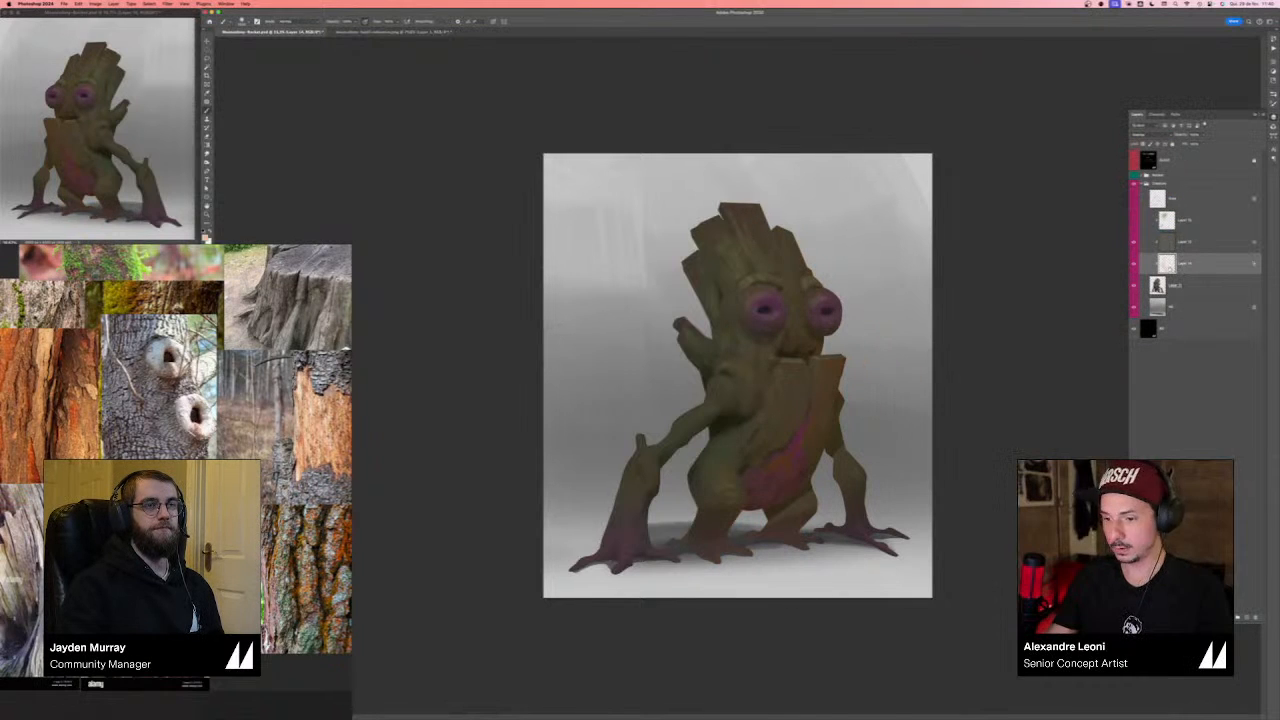
key("super+u")
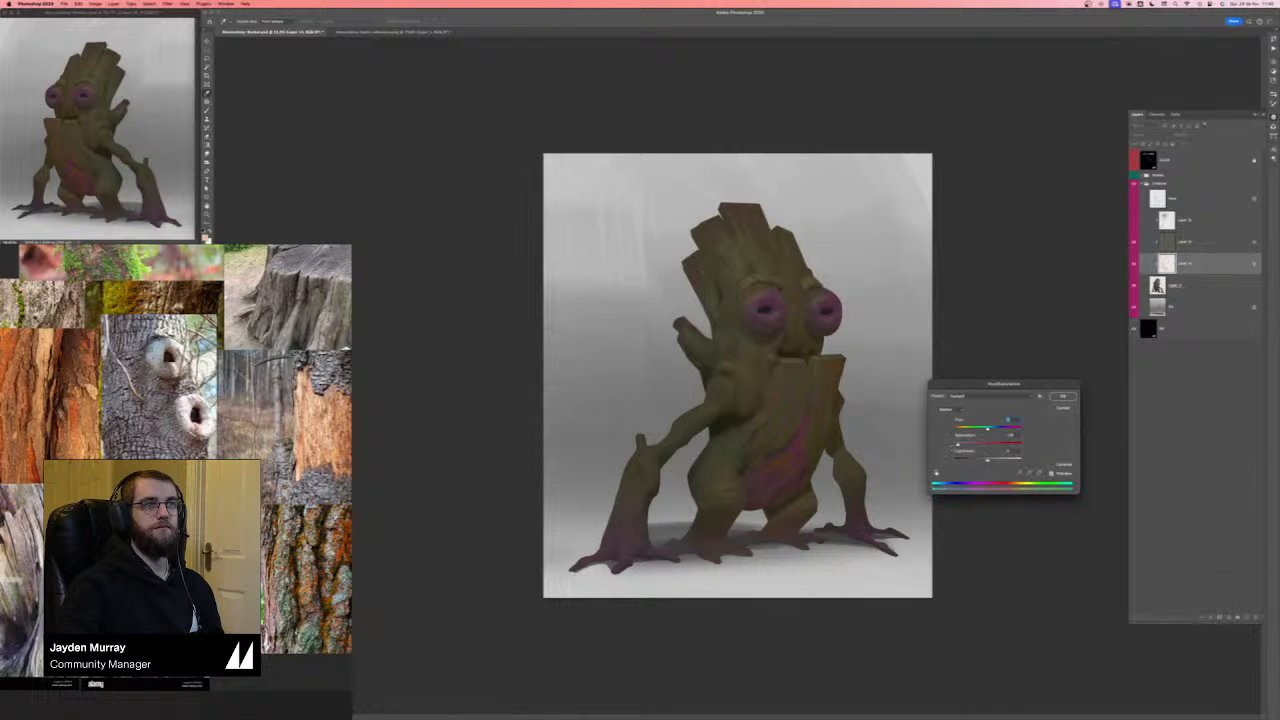
key("Return")
- Toggle the shadow and orange light layers to compare their effect on the creature
left_click(1134, 243)
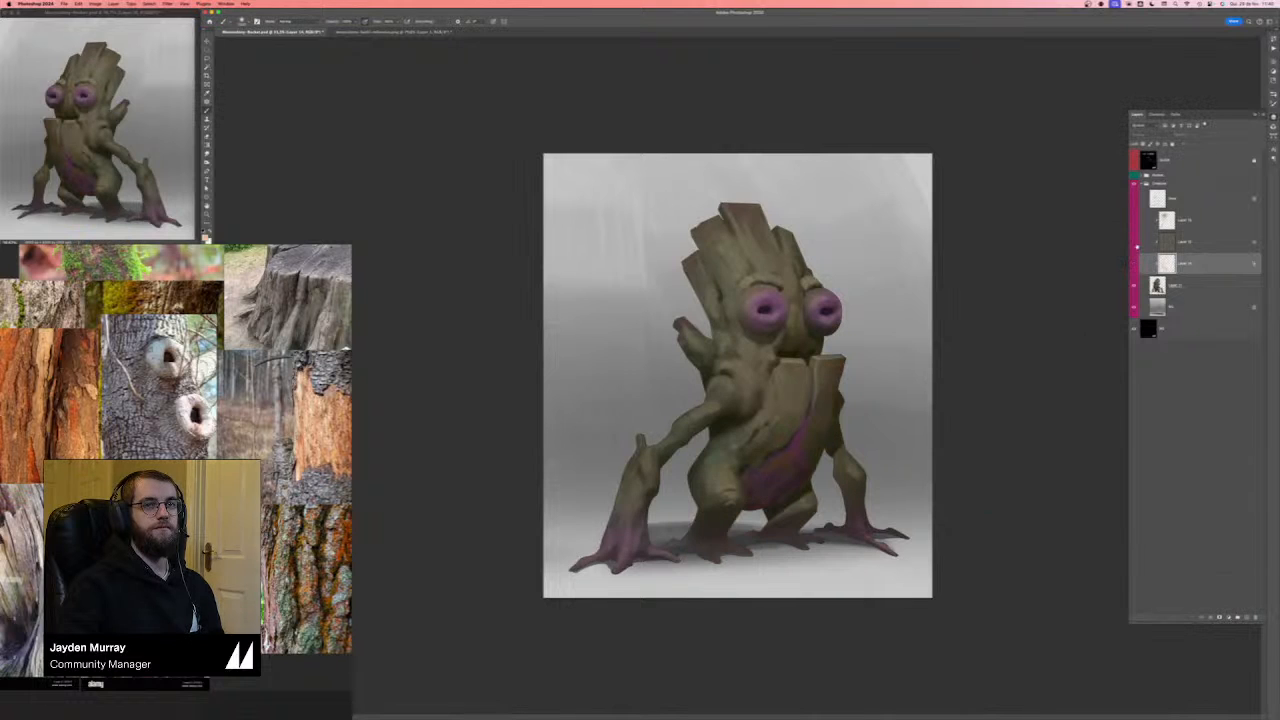
left_click(1133, 256)
left_click(1133, 256)
left_click(1134, 263)
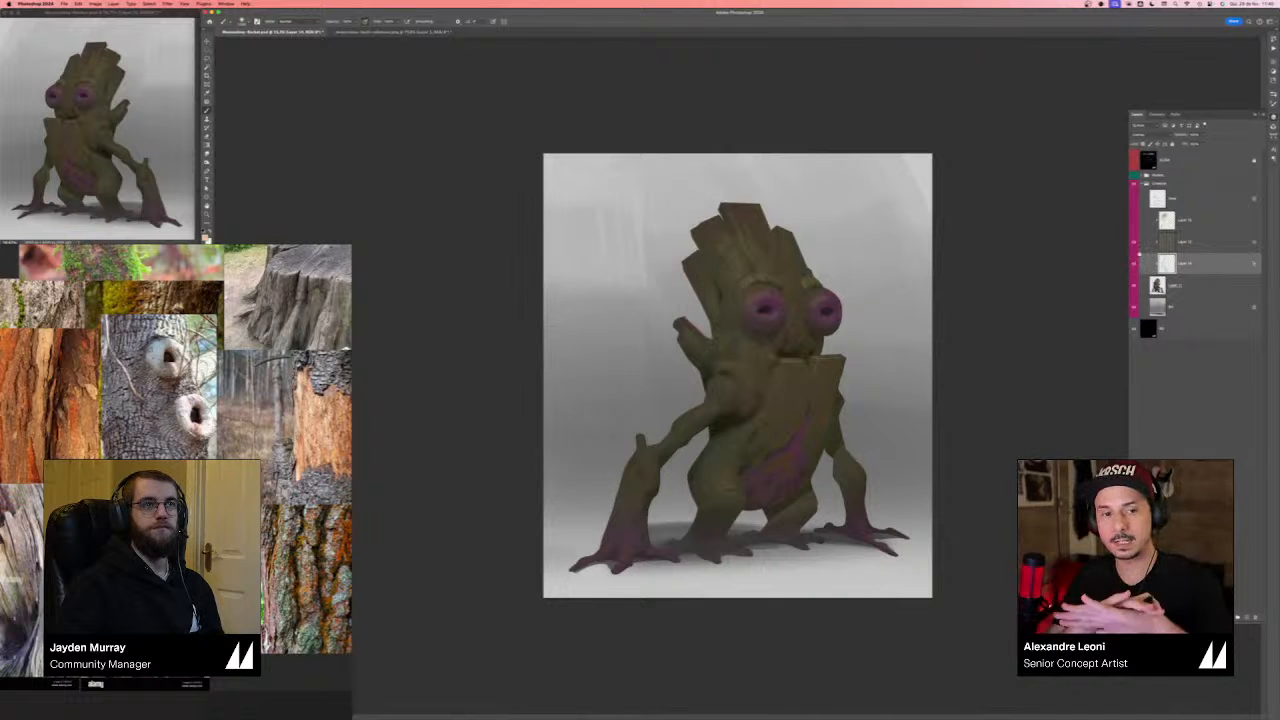
- Show and select the topmost clipped light layer, mirror the canvas view, and compare the creature with and without that layer
left_click(1134, 220)
left_click(1181, 224)
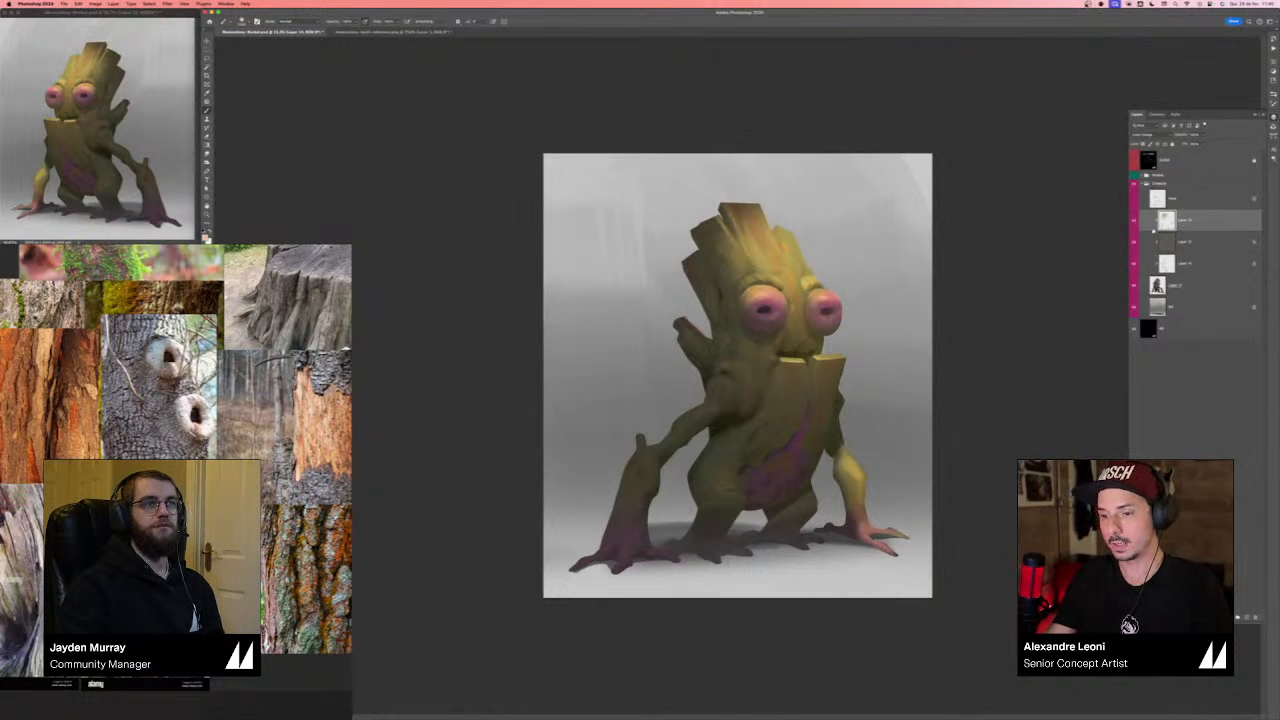
key("super+shift+h")
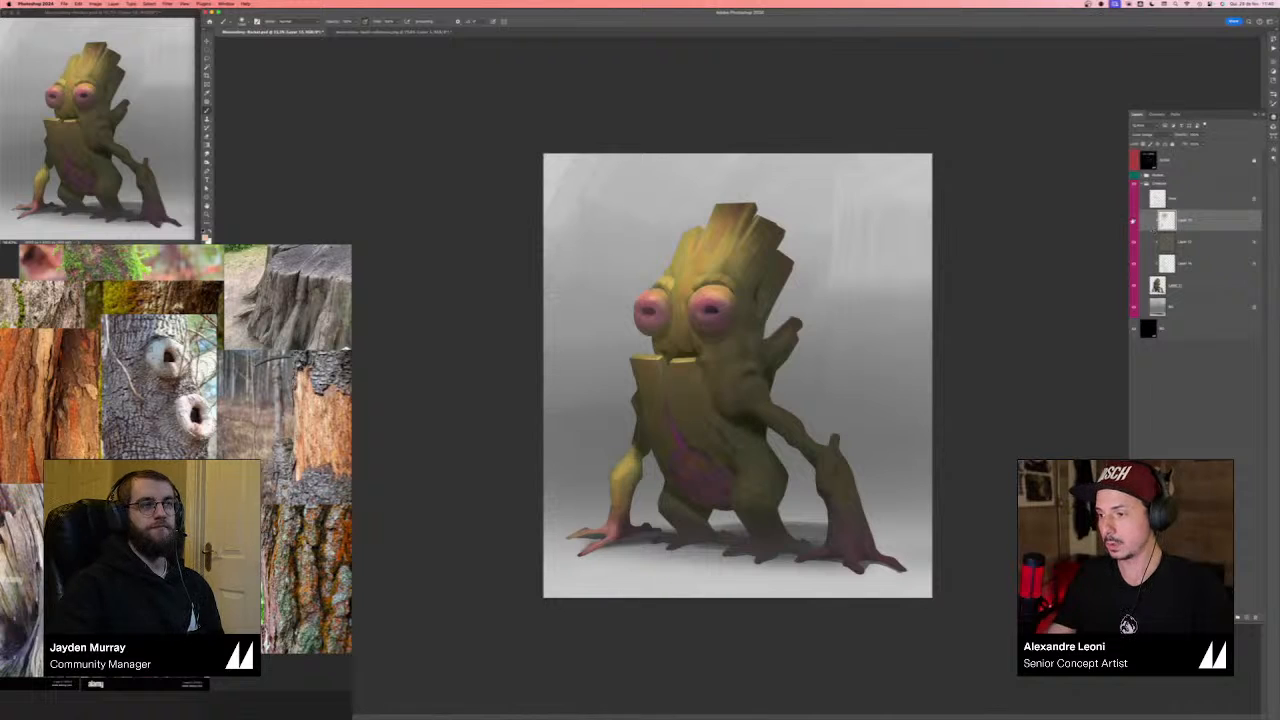
left_click(1133, 220)
left_click(1133, 220)
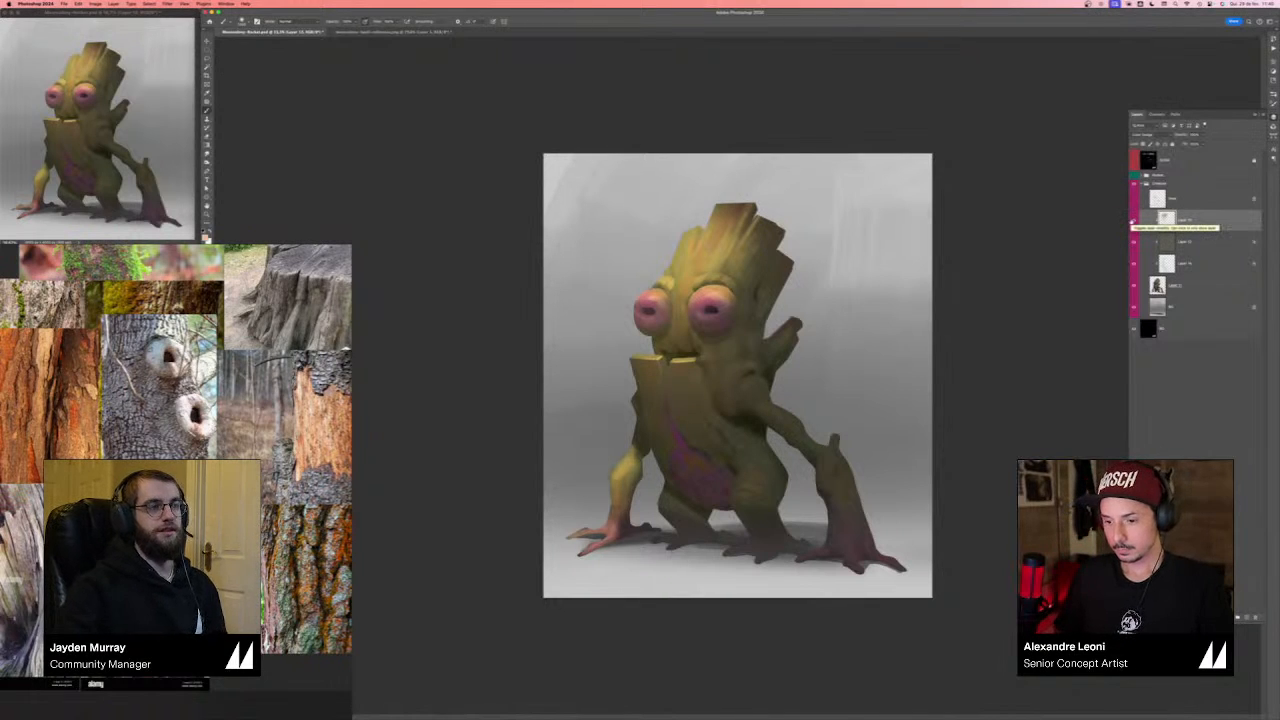
- Hide the three clipped lighting layers and add a new clipped layer directly above the creature's base layer
key("l")
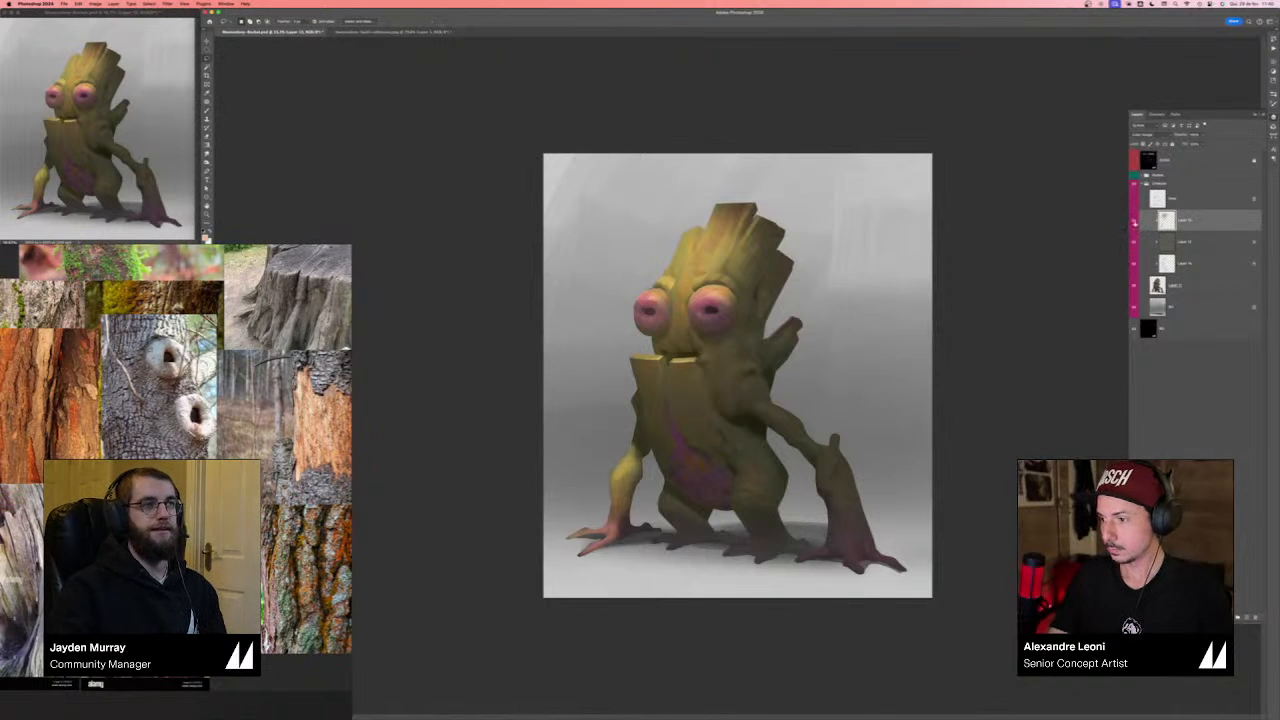
left_click(1134, 220)
left_click(1134, 242)
left_click(1134, 263)
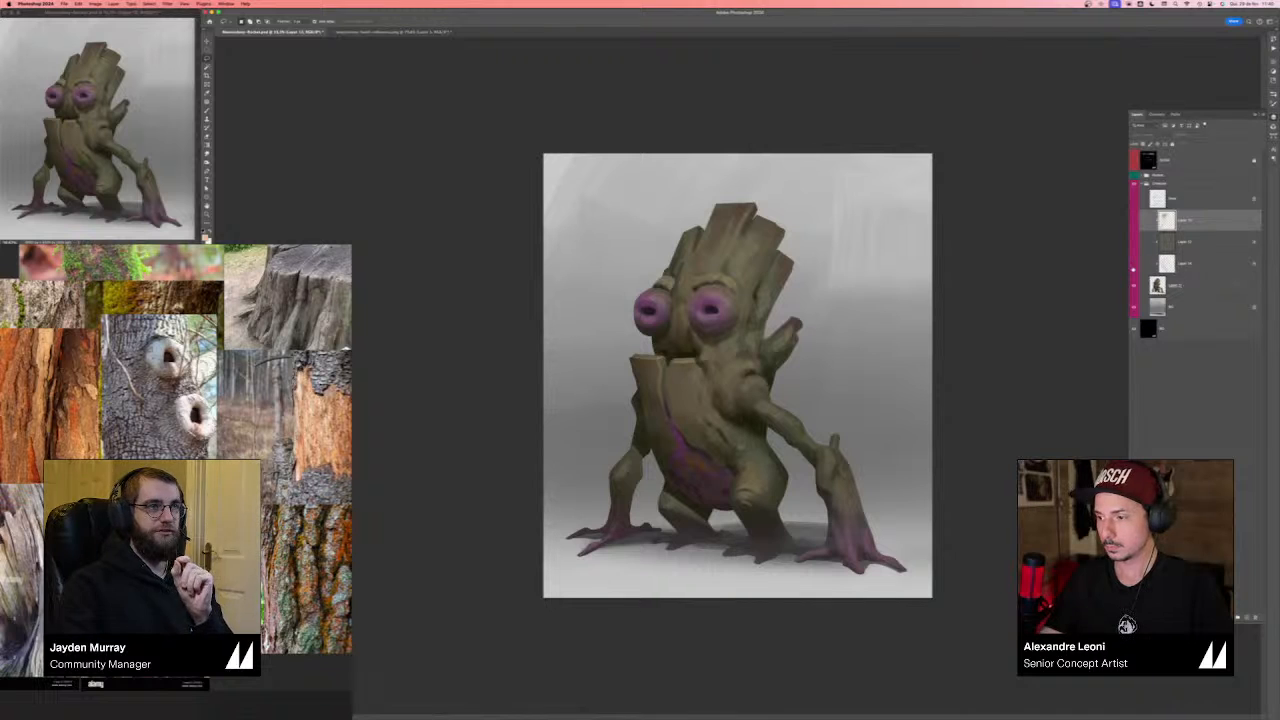
left_click(1194, 285)
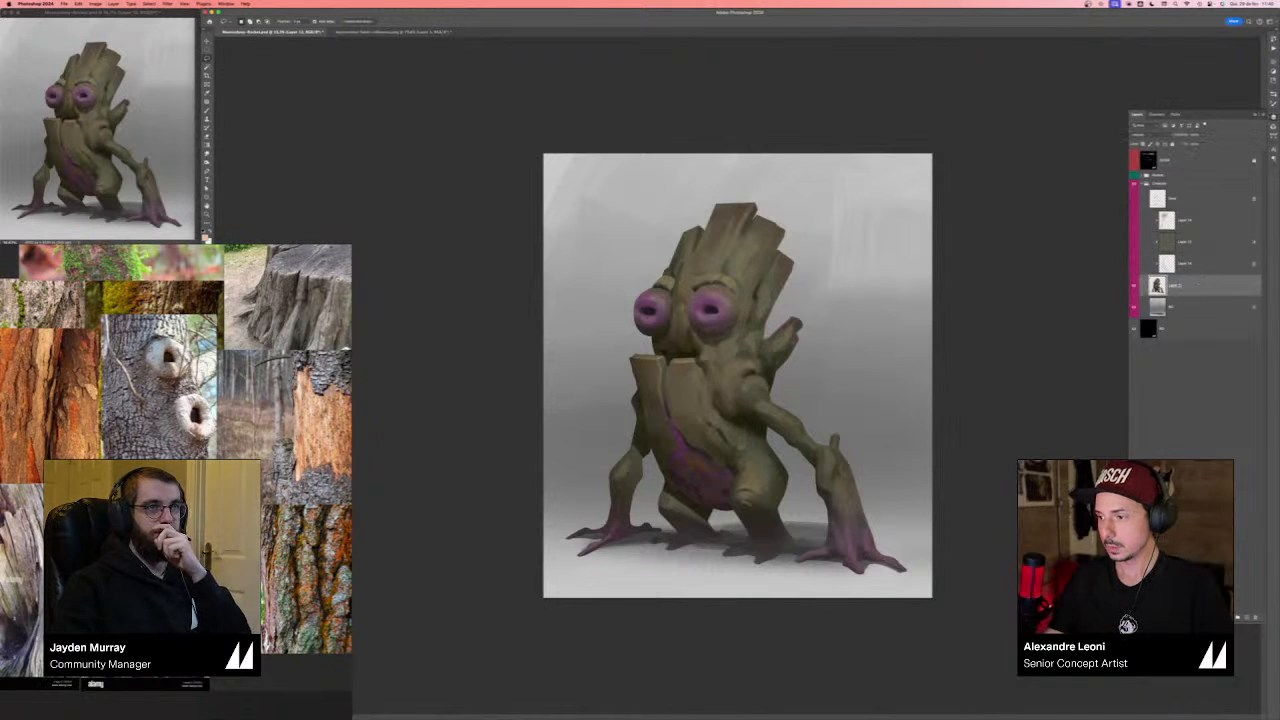
left_click(1247, 617)
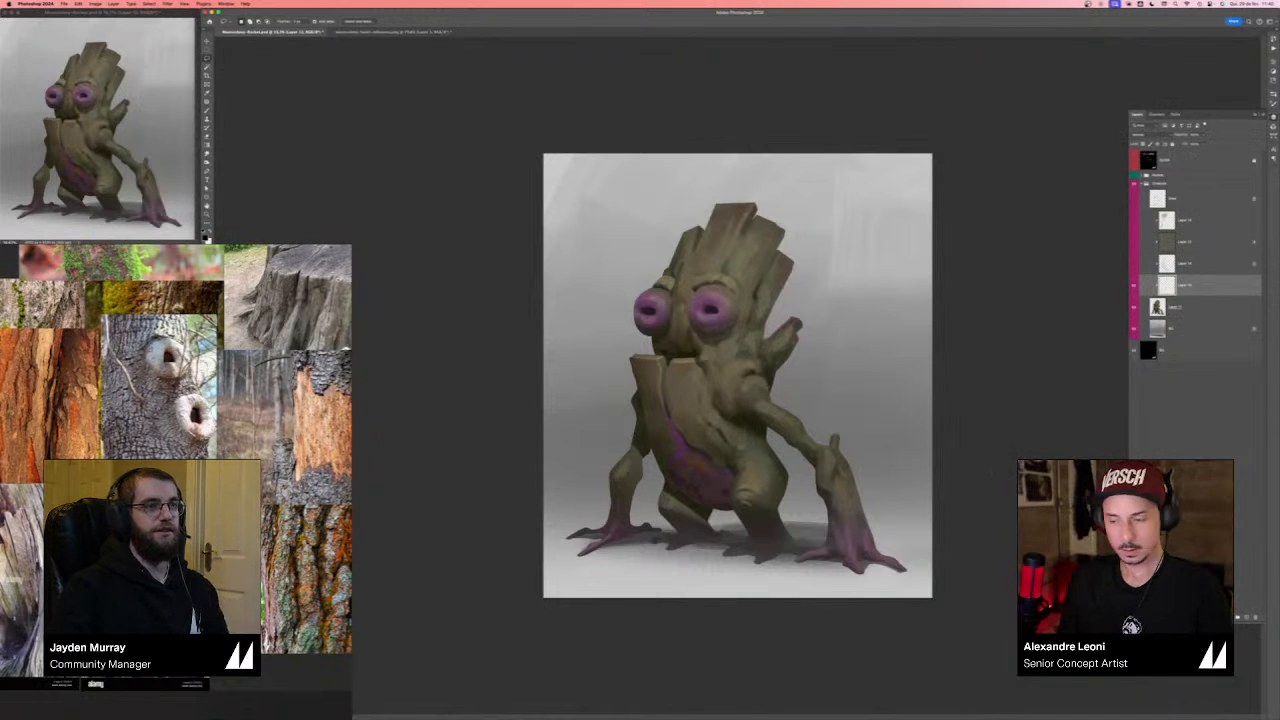
- Choose the first brush preset and a bright red colour, and paint solidly over the creature's face and upper body
key("b")
key("d")
left_click(1273, 93)
left_click(1160, 150)
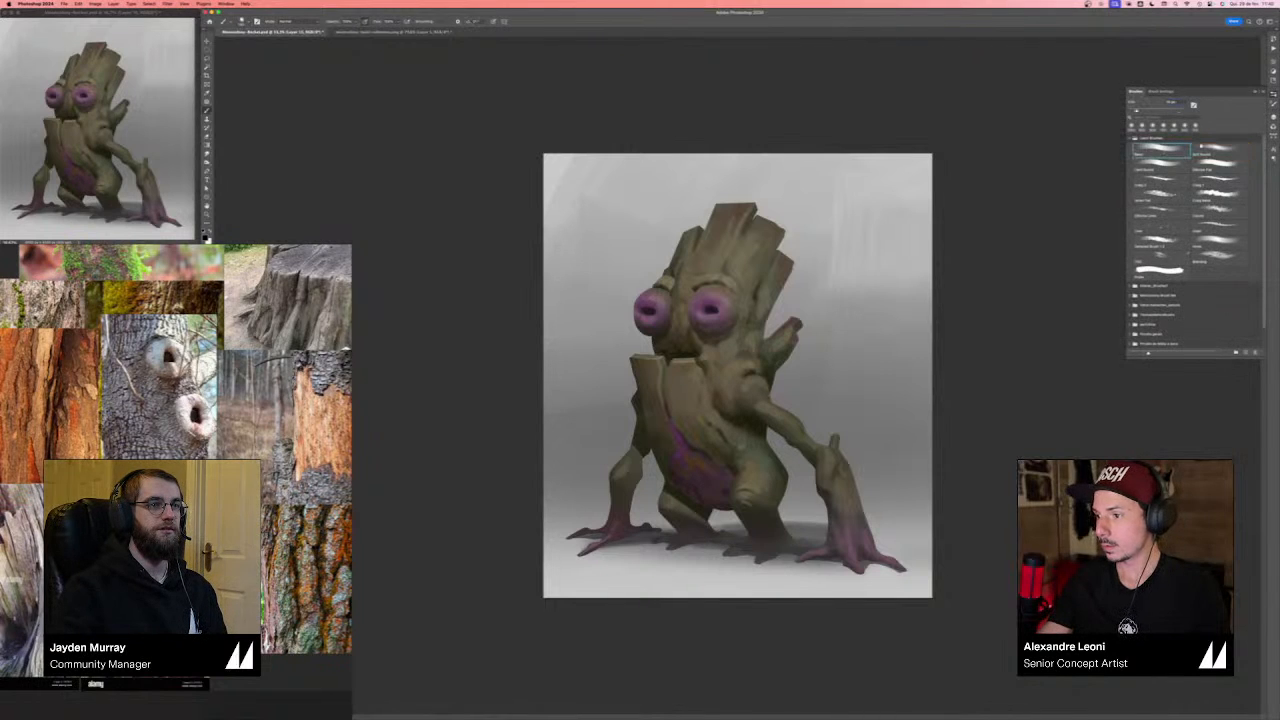
key("F5")
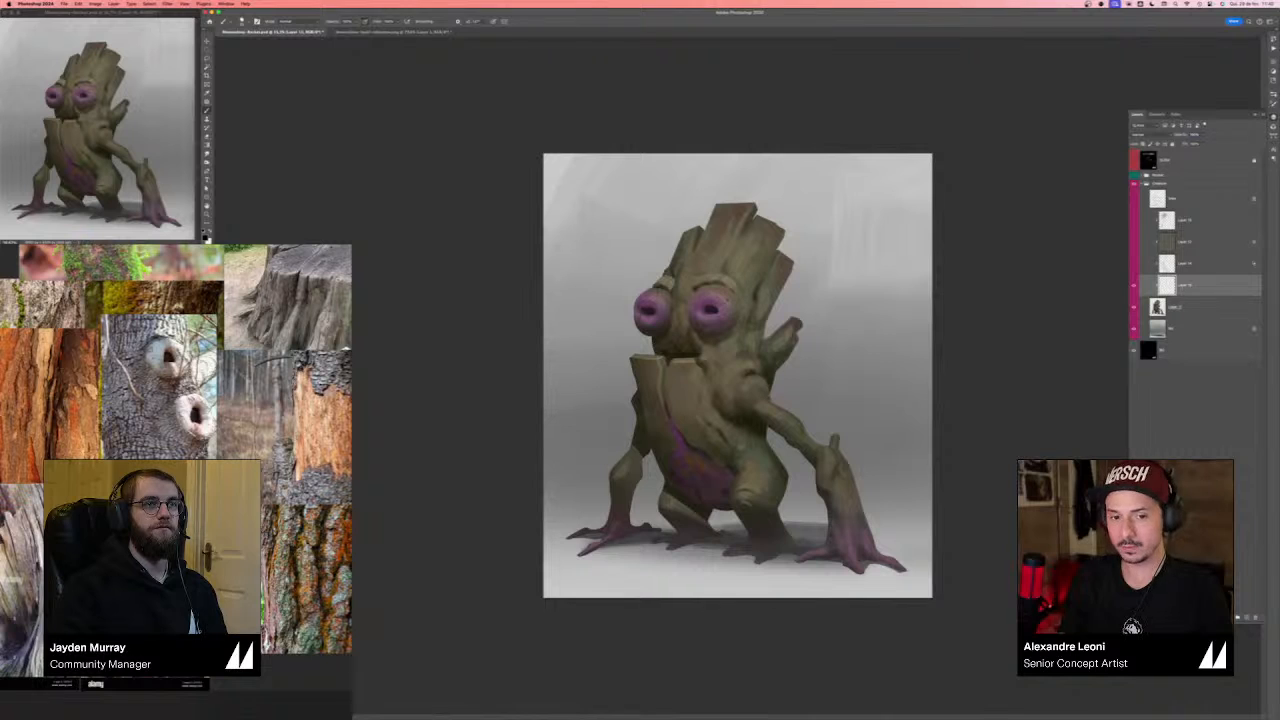
left_click(205, 236)
left_click(943, 391)
left_click(1011, 388)
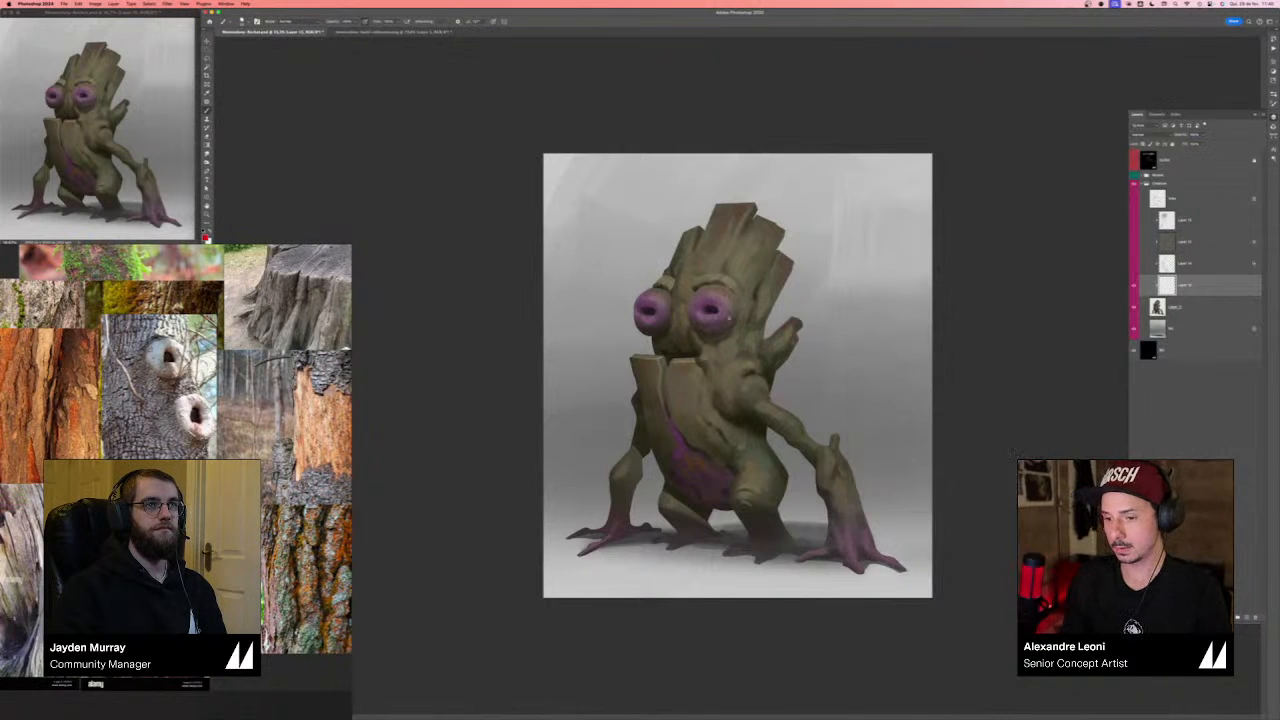
mouse_move(640, 275)
left_mouse_down()
mouse_move(787, 262)
mouse_move(639, 344)
mouse_move(780, 369)
mouse_move(655, 420)
left_mouse_up()
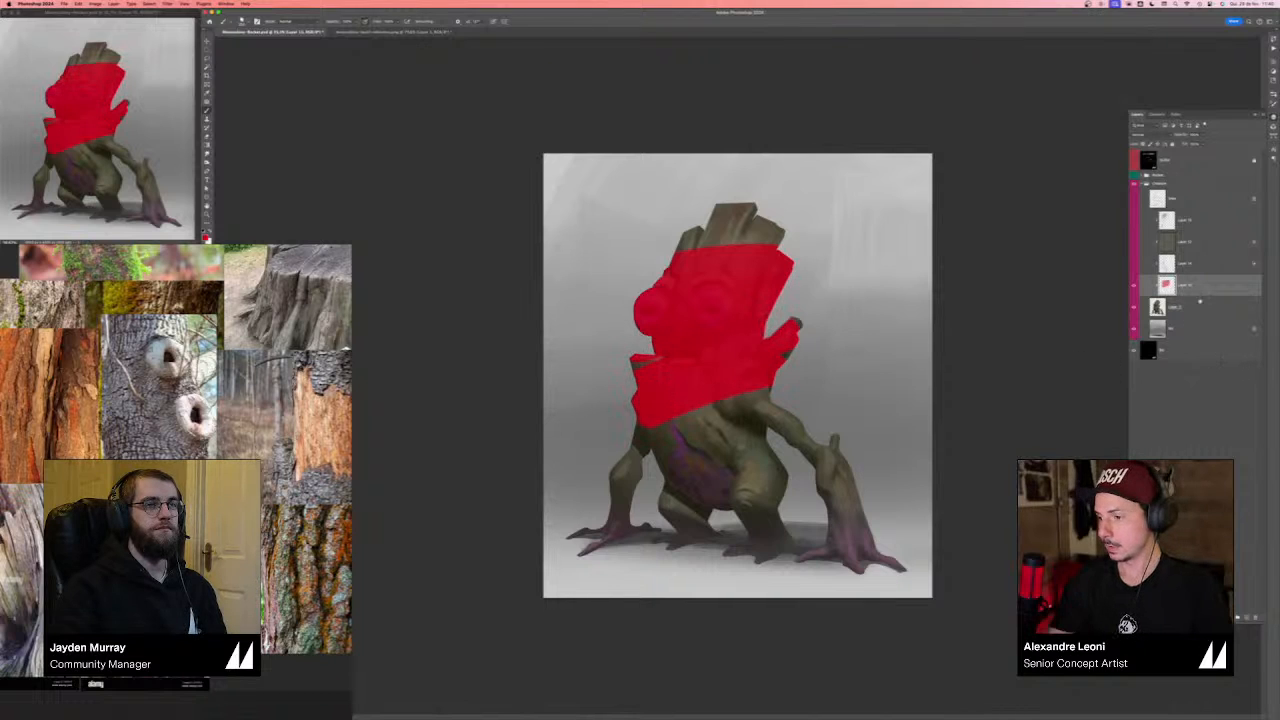
- Open the red layer's blending options and try the dark and light Blend If sliders for the underlying layer
left_click(1219, 617)
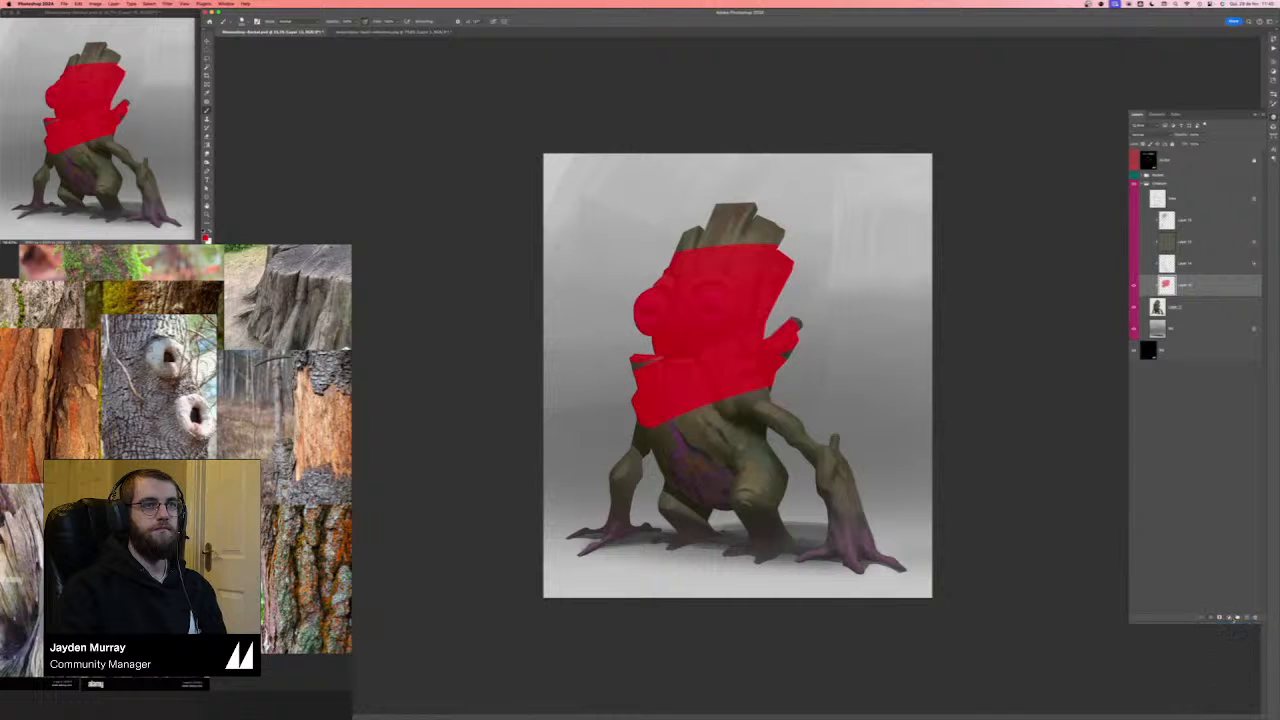
left_click(1226, 624)
left_click_drag(955, 352, 514, 82)
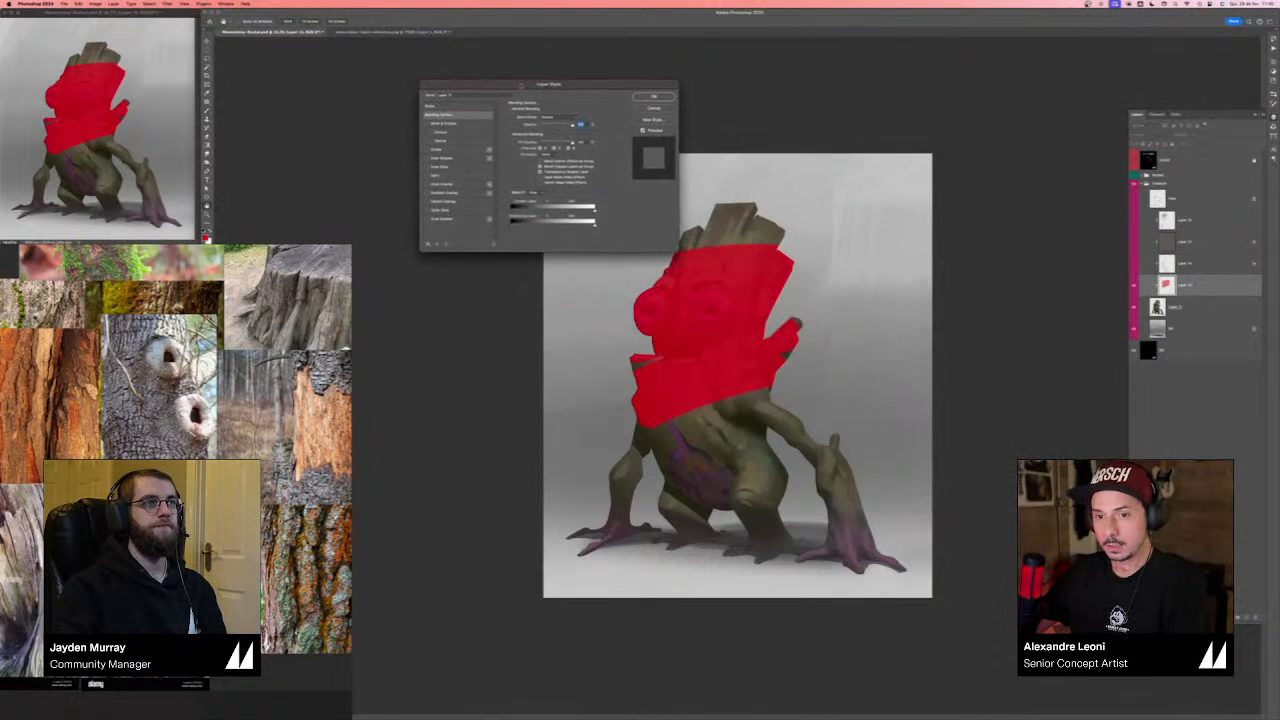
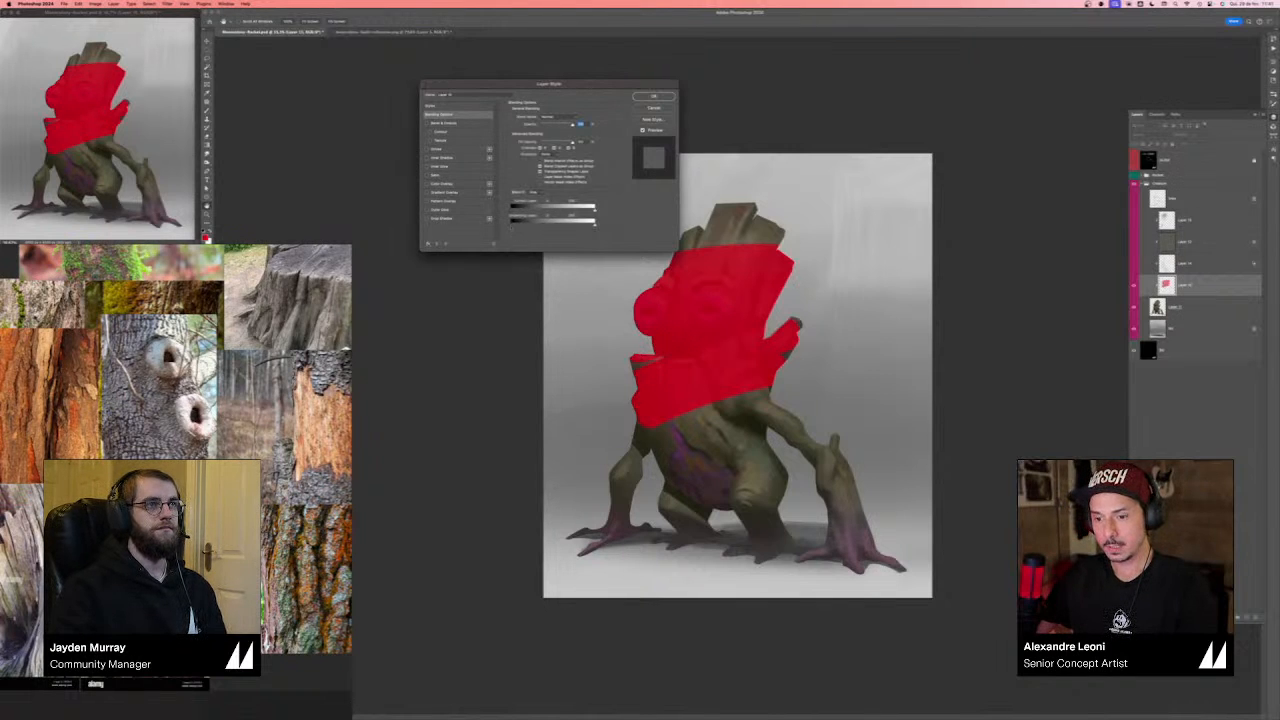
left_click_drag(519, 226, 523, 227)
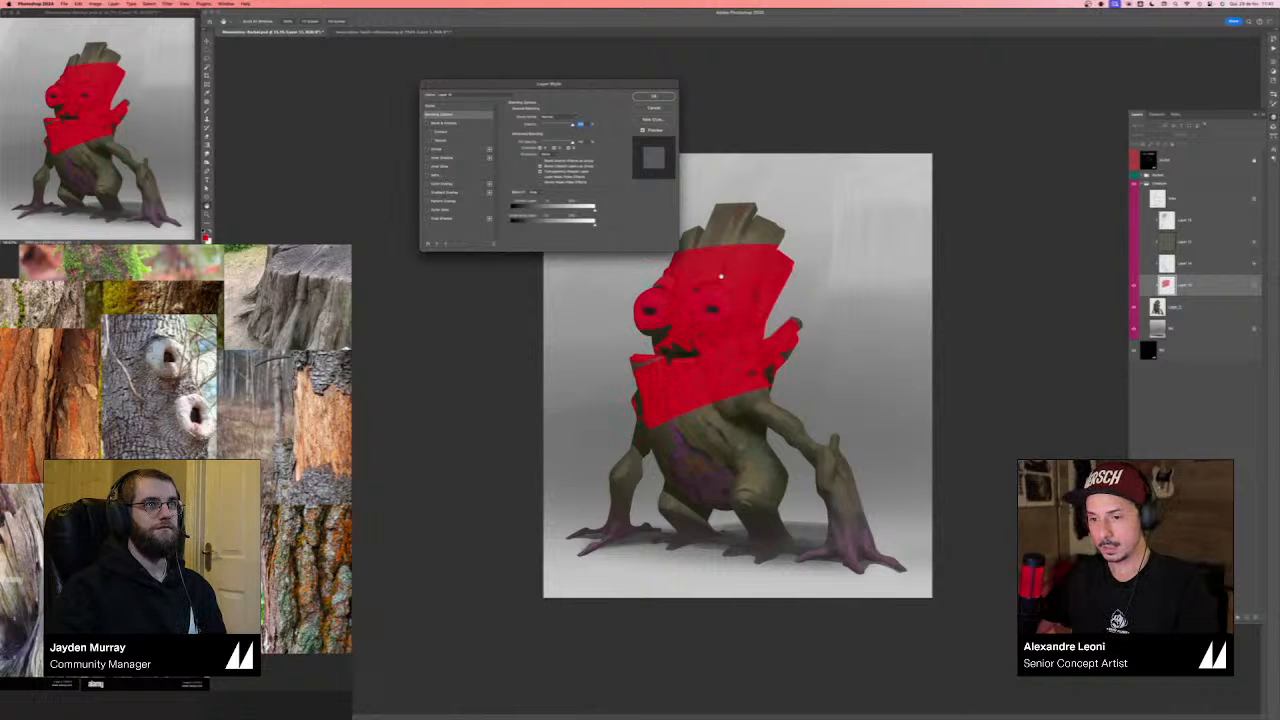
left_click_drag(526, 226, 596, 226)
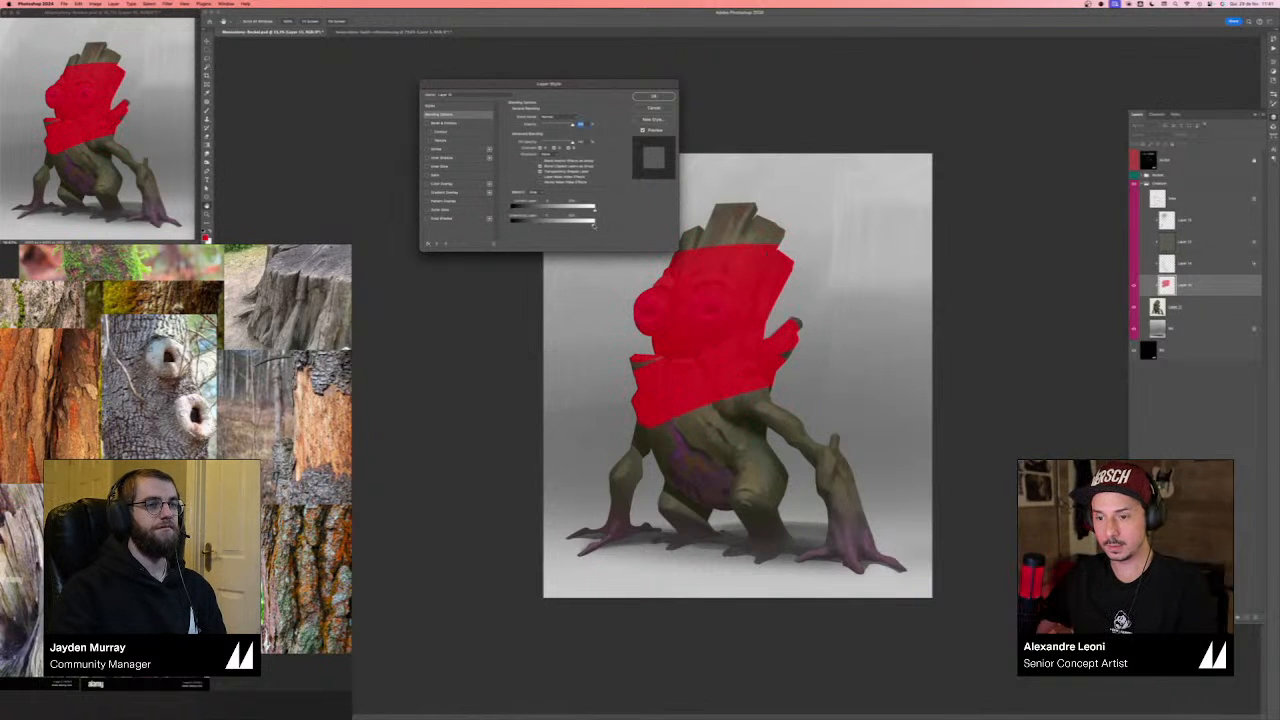
left_click_drag(557, 227, 604, 230)
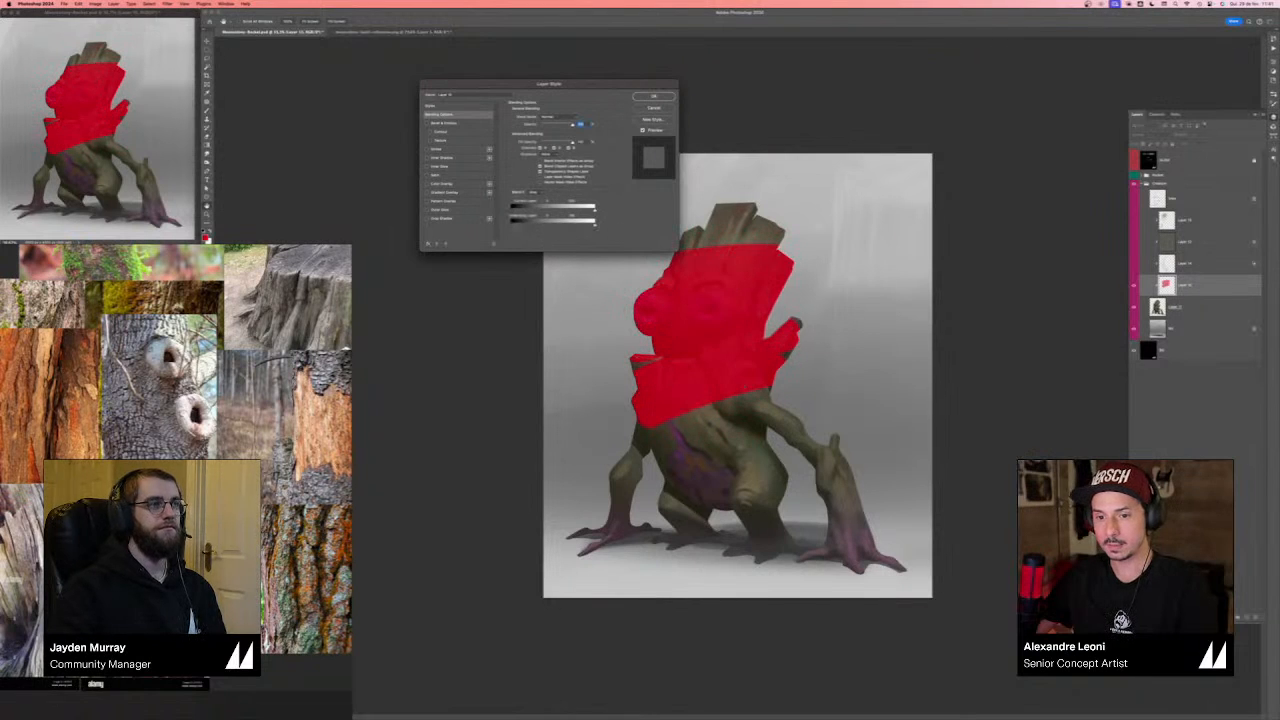
- Raise and split the dark underlying-layer Blend If slider so the red fades softly out of the creature's shadows
left_click_drag(521, 227, 534, 228)
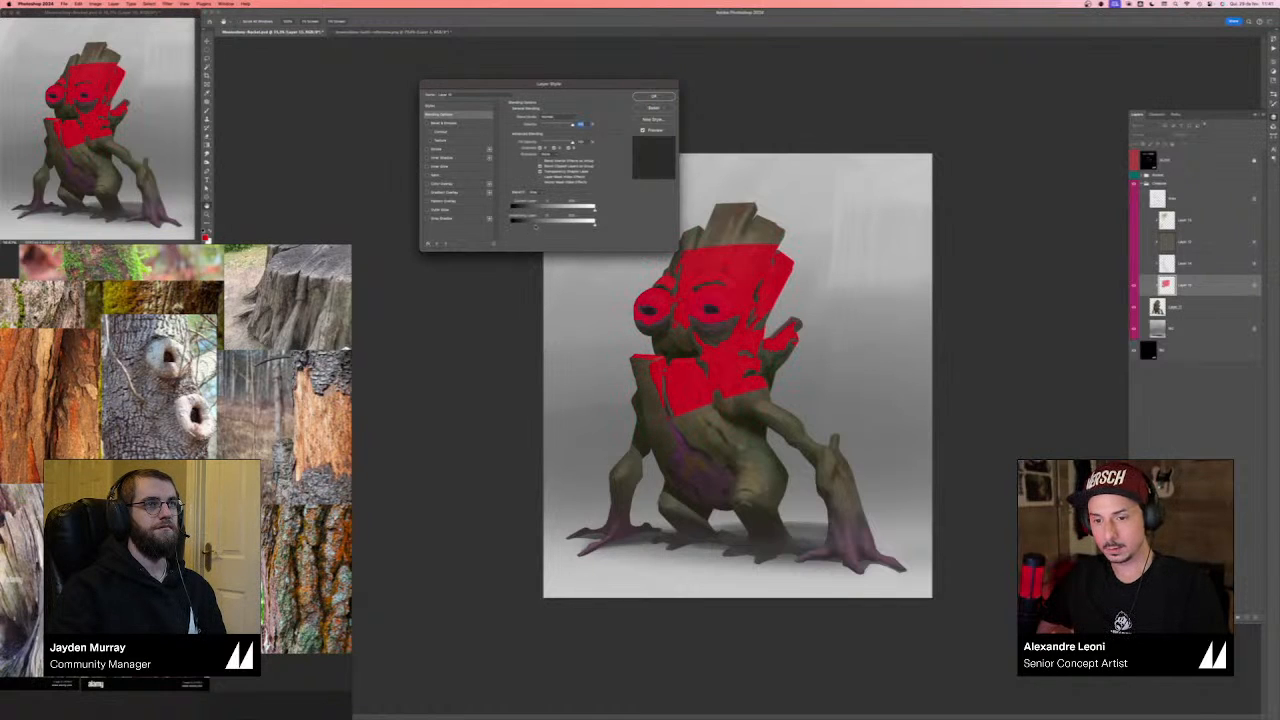
left_click_drag(537, 227, 539, 228)
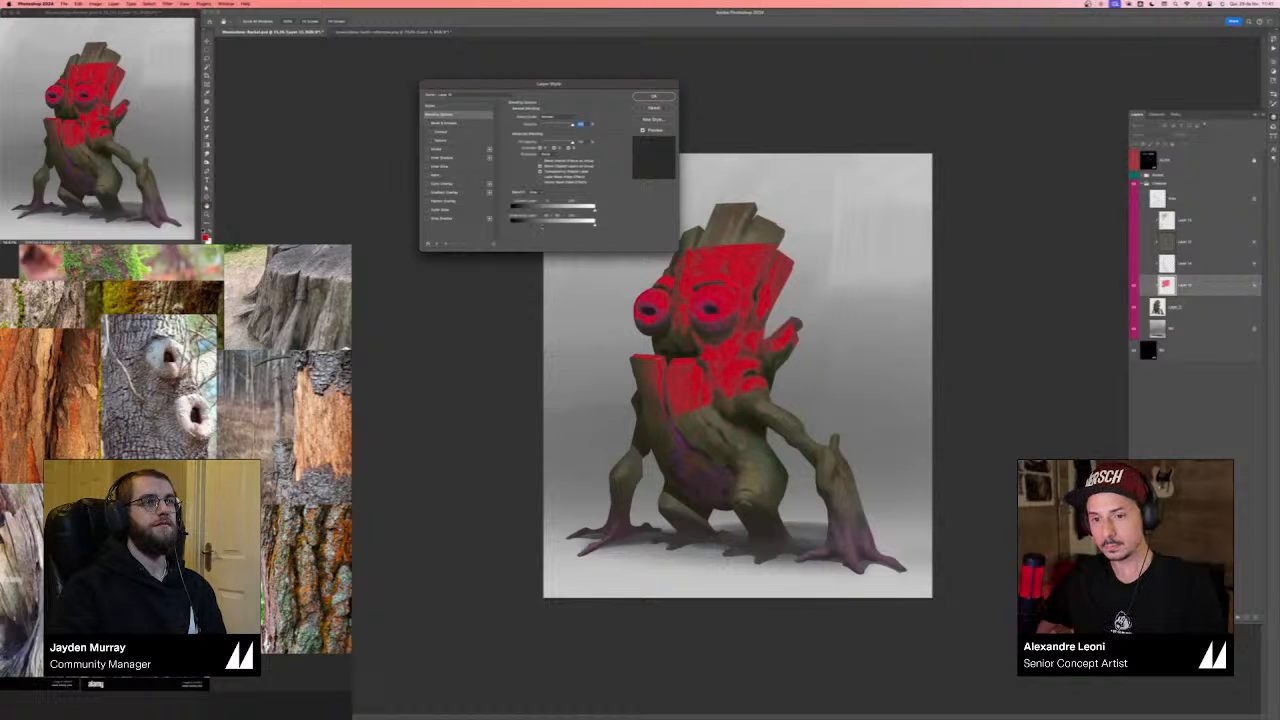
left_click_drag(540, 228, 545, 228)
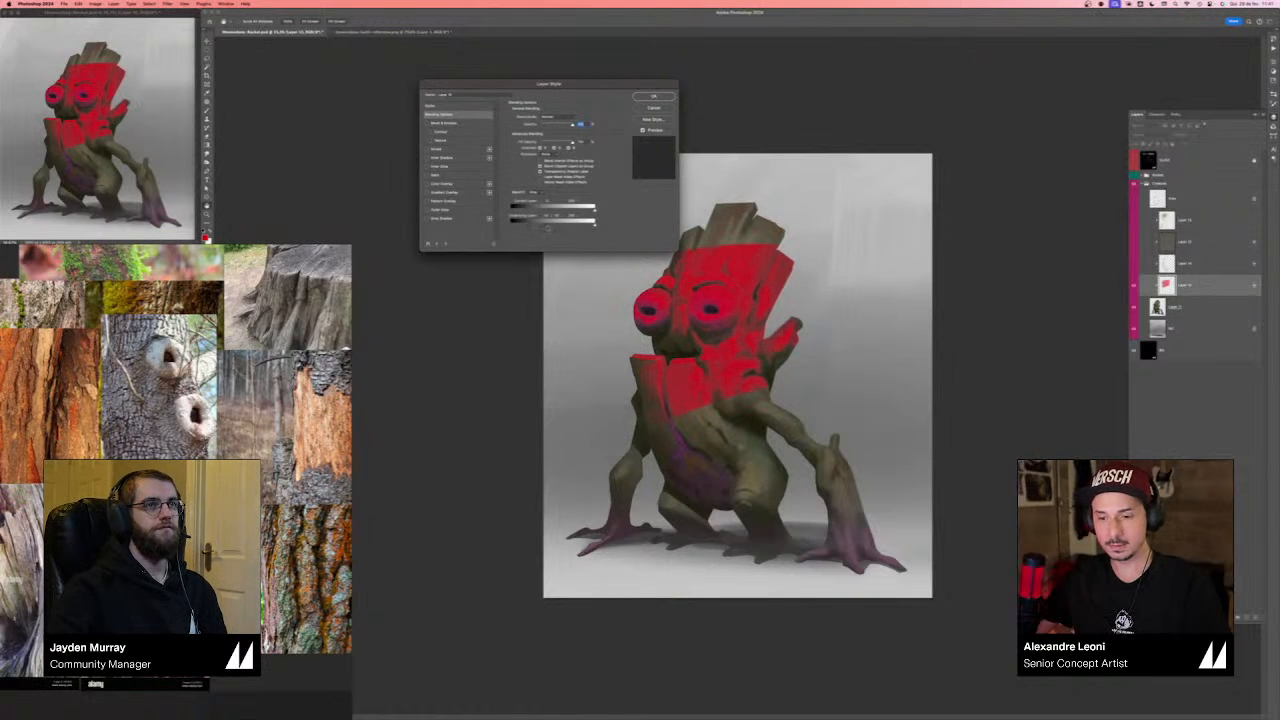
key("Return")
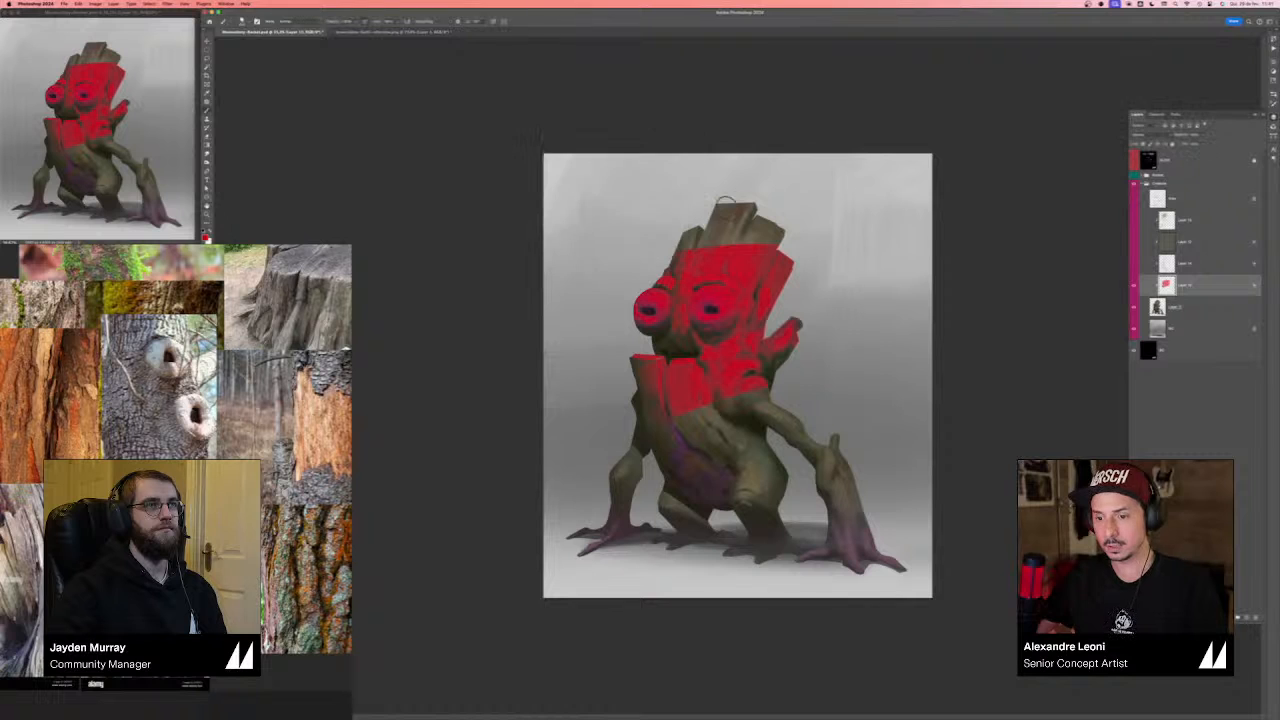
scroll(733, 295, "up", 2)
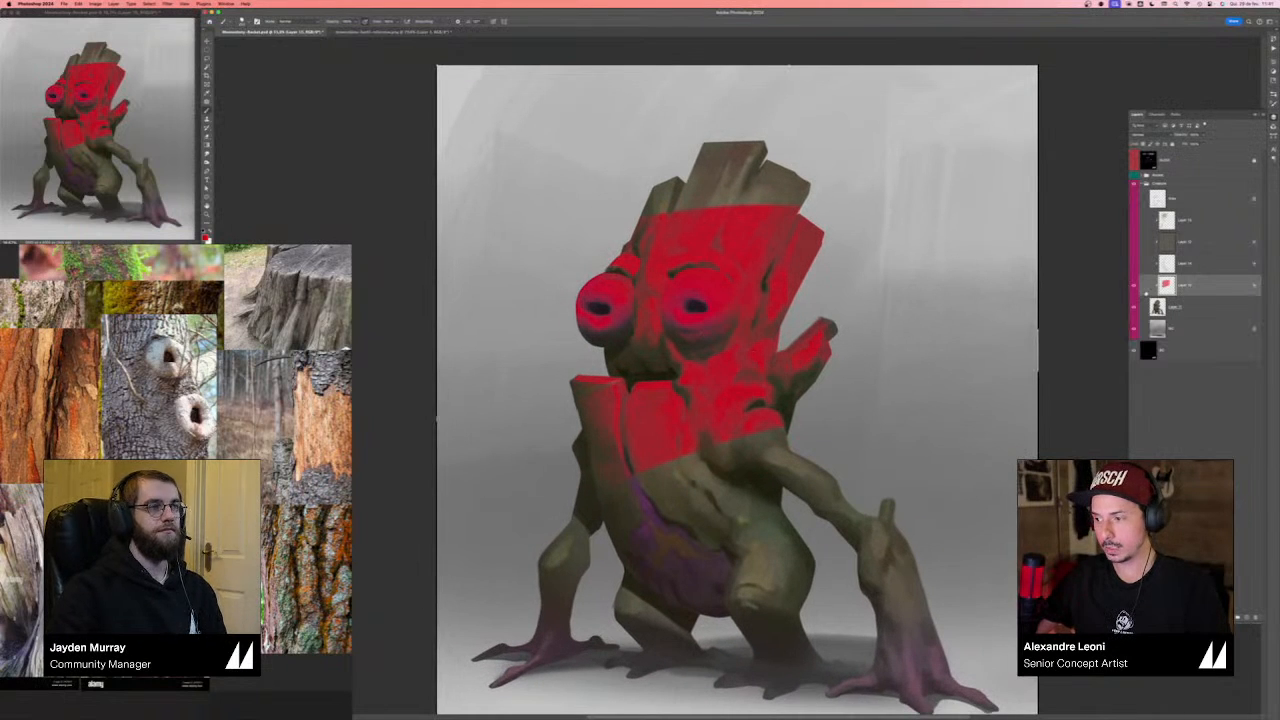
- Preview the Screen blend mode on the red test layer and delete that layer
double_click(1255, 286)
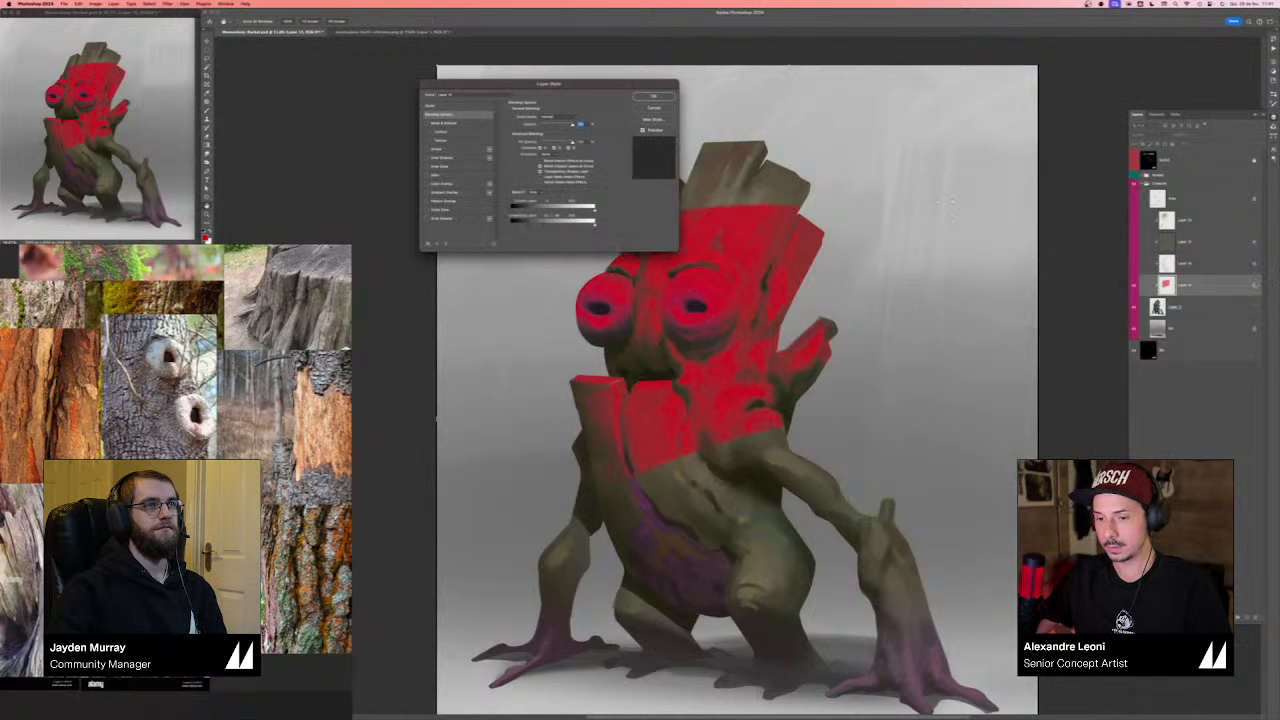
key("Escape")
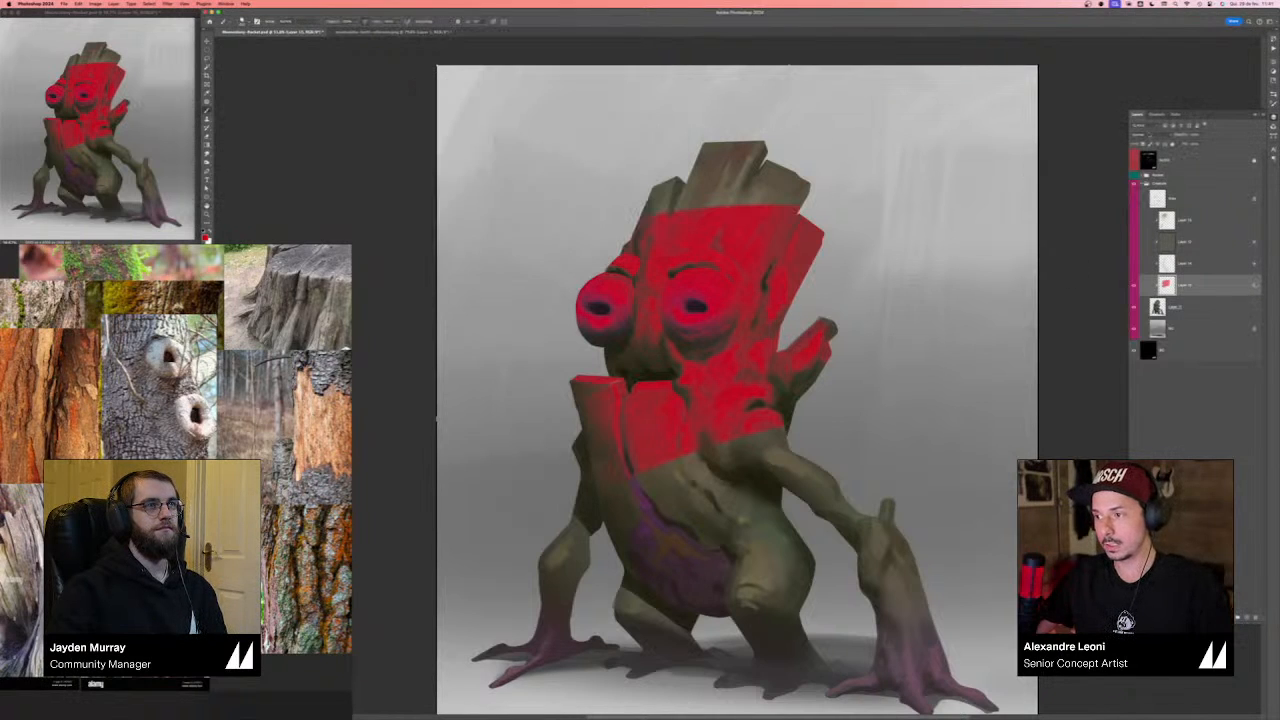
left_click(1148, 134)
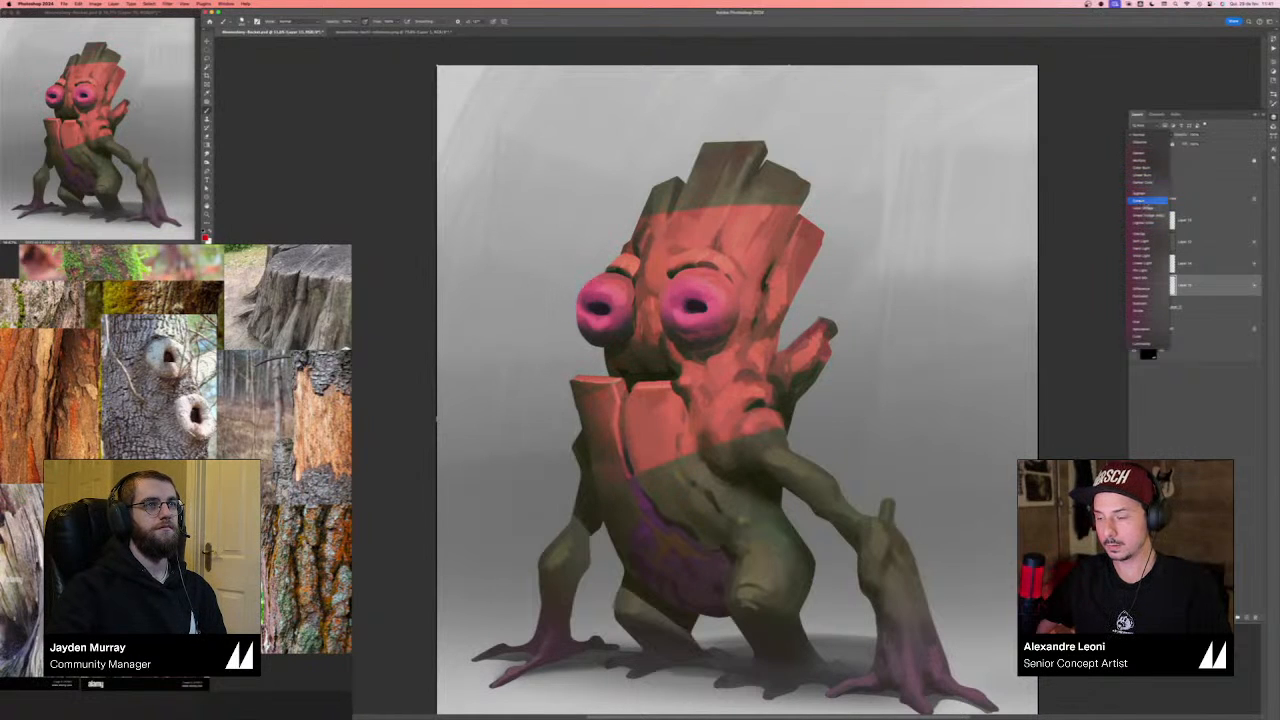
key("Escape")
key("Delete")
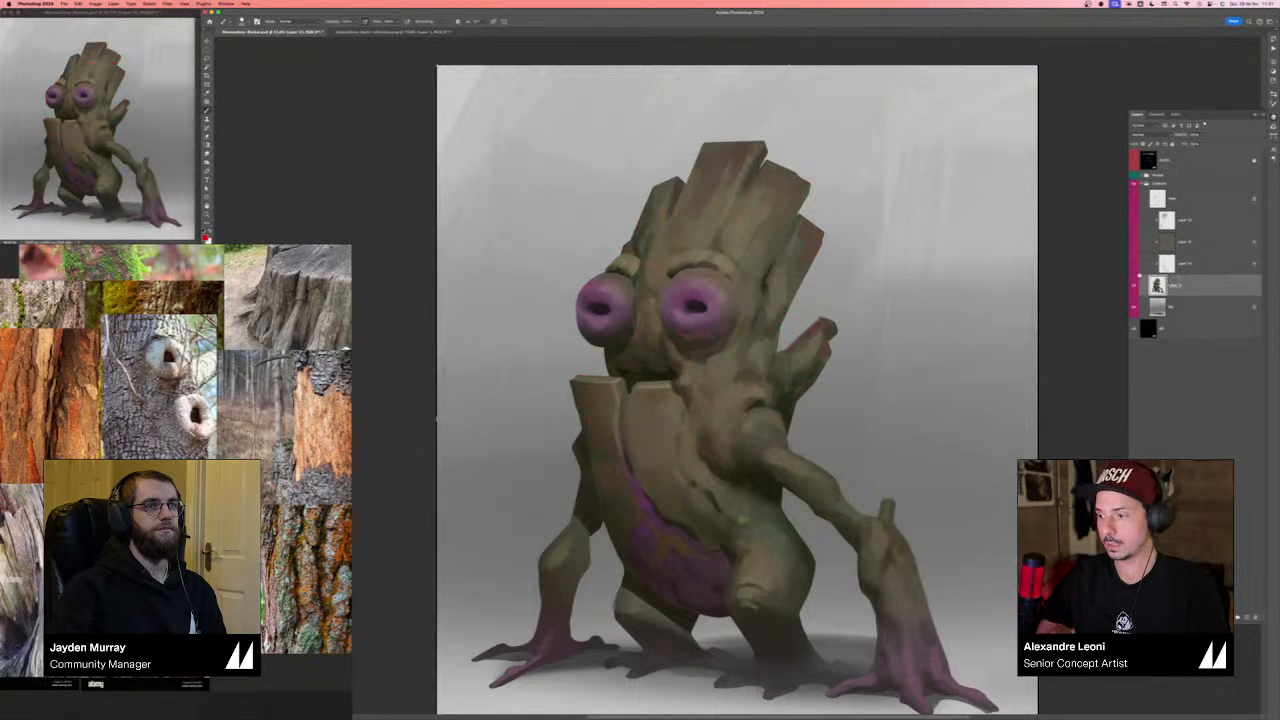
- Show the lowest clipped shadow layer, toggling its visibility to compare the creature with and without those shadows
key("super+minus")
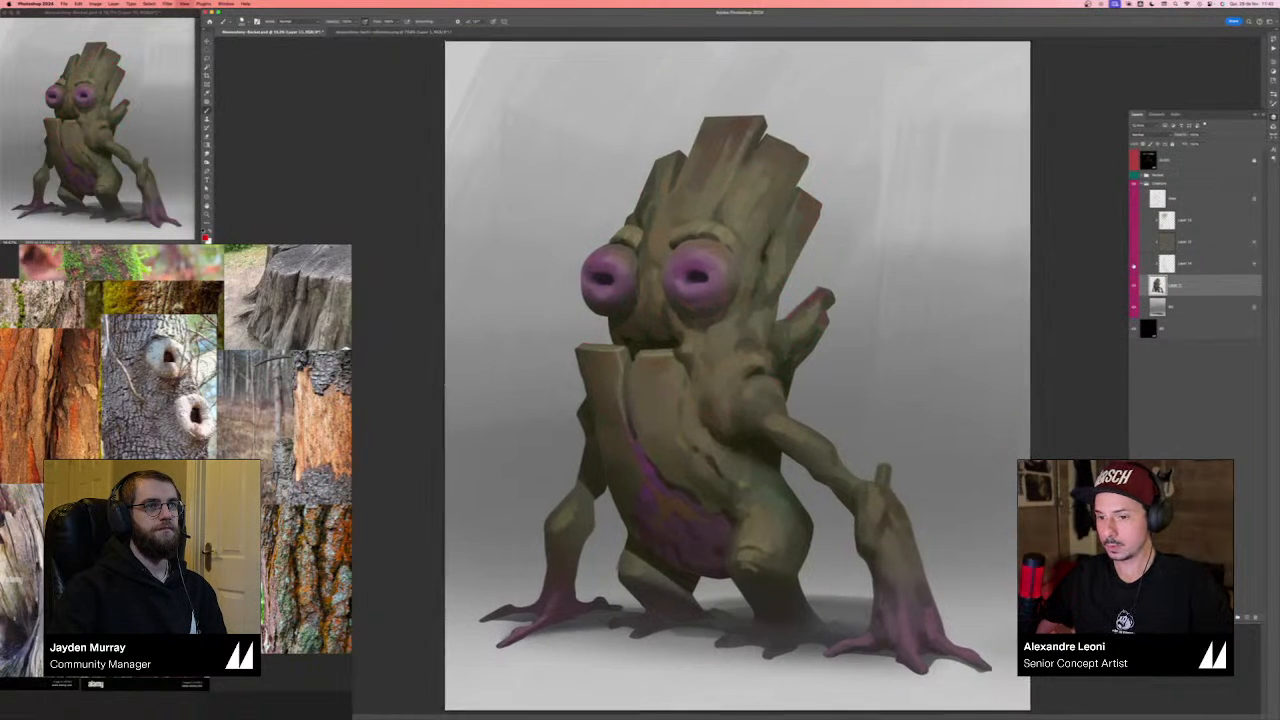
left_click(1133, 265)
left_click(1133, 265)
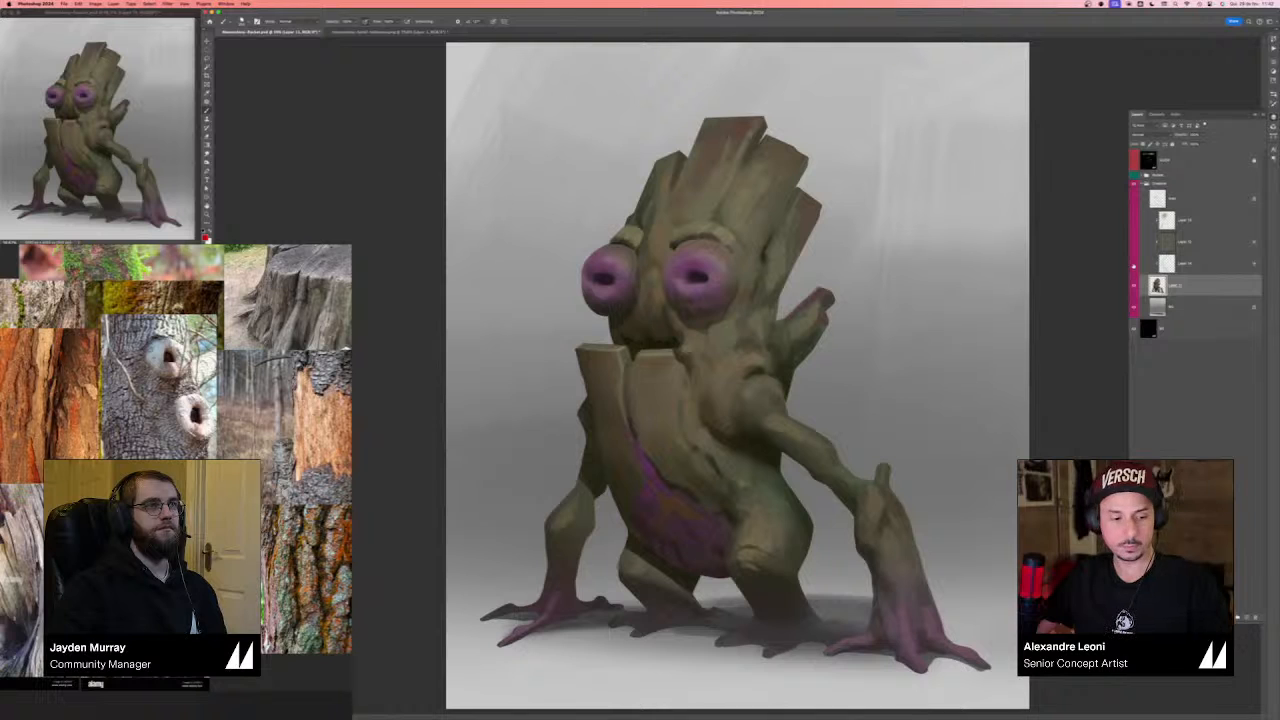
key("super+minus")
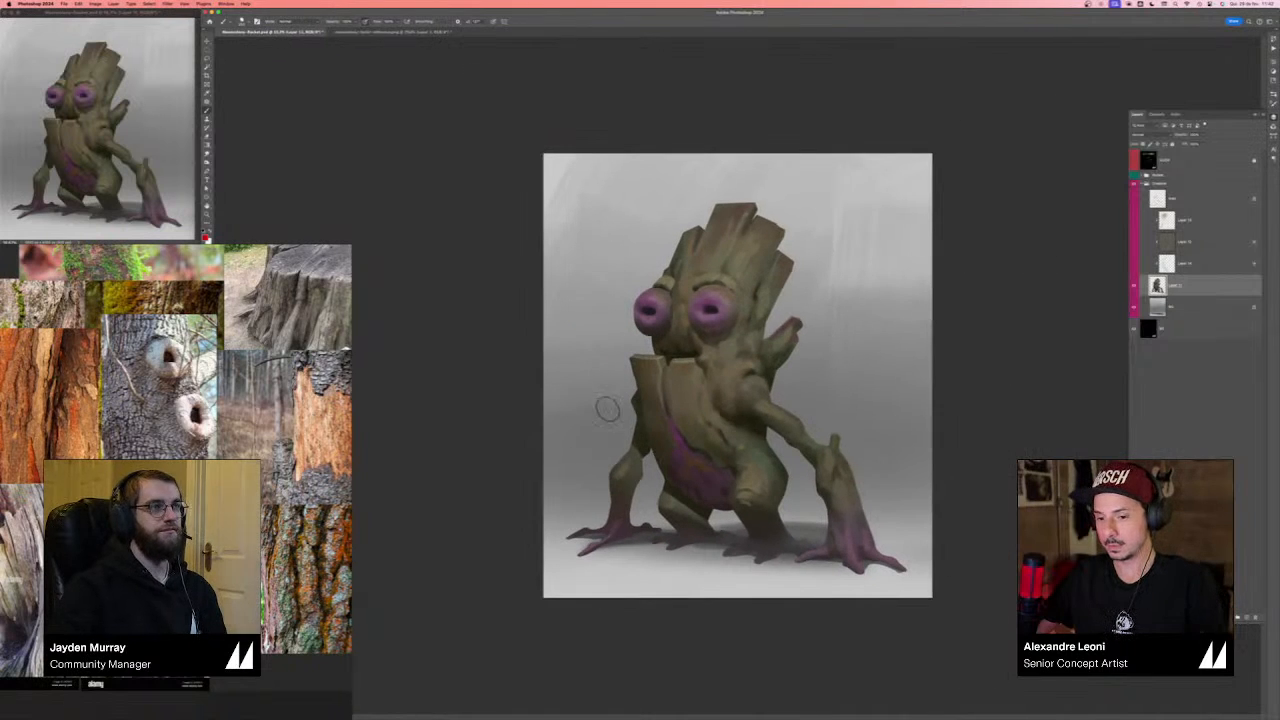
left_click(1132, 265)
left_click(1132, 265)
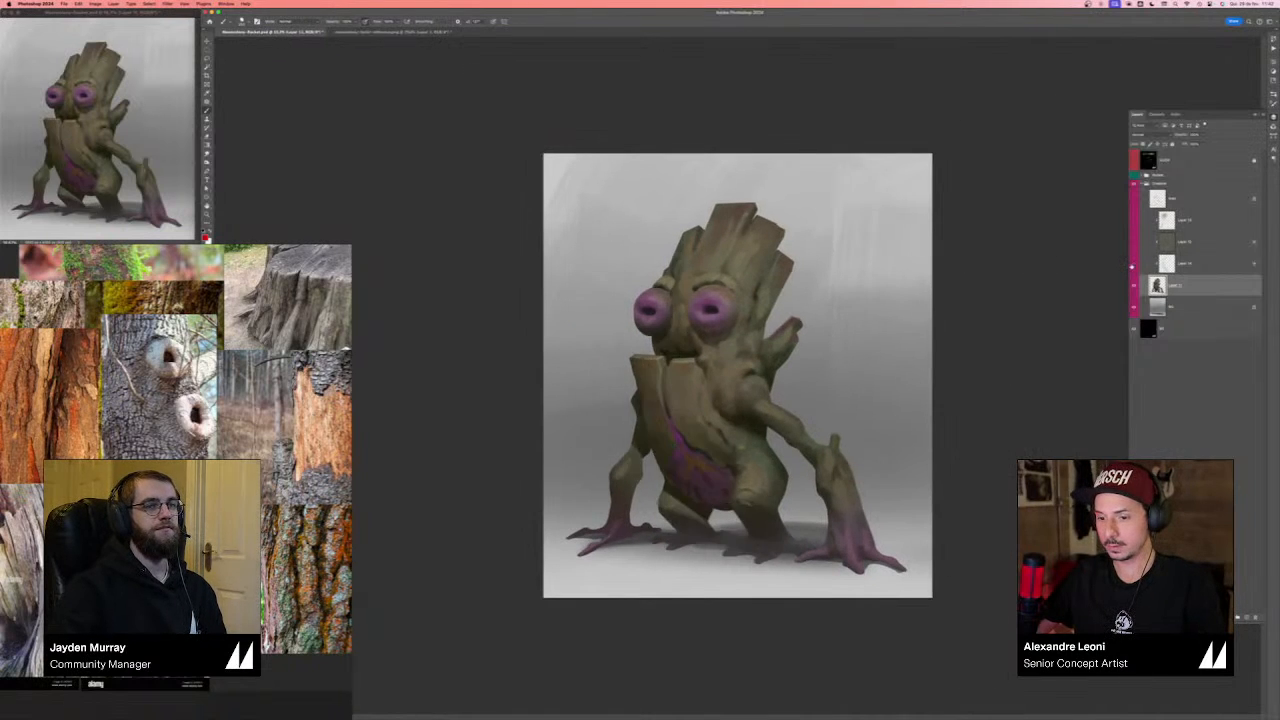
left_click(1132, 265)
left_click(1132, 265)
left_click(1133, 265)
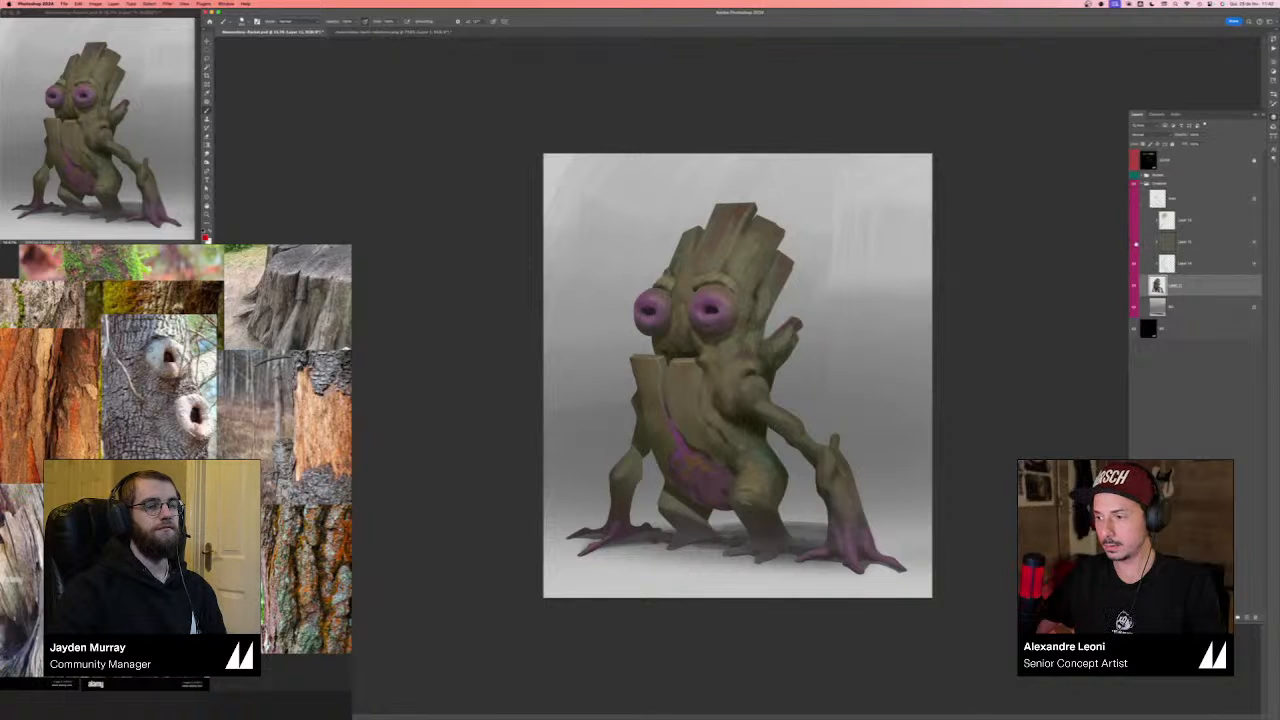
- Show the middle clipped shadow layer and adjust its opacity, comparing the creature with and without the overall darkening
left_click(1134, 243)
left_click(1134, 243)
left_click(1134, 243)
left_click(1187, 244)
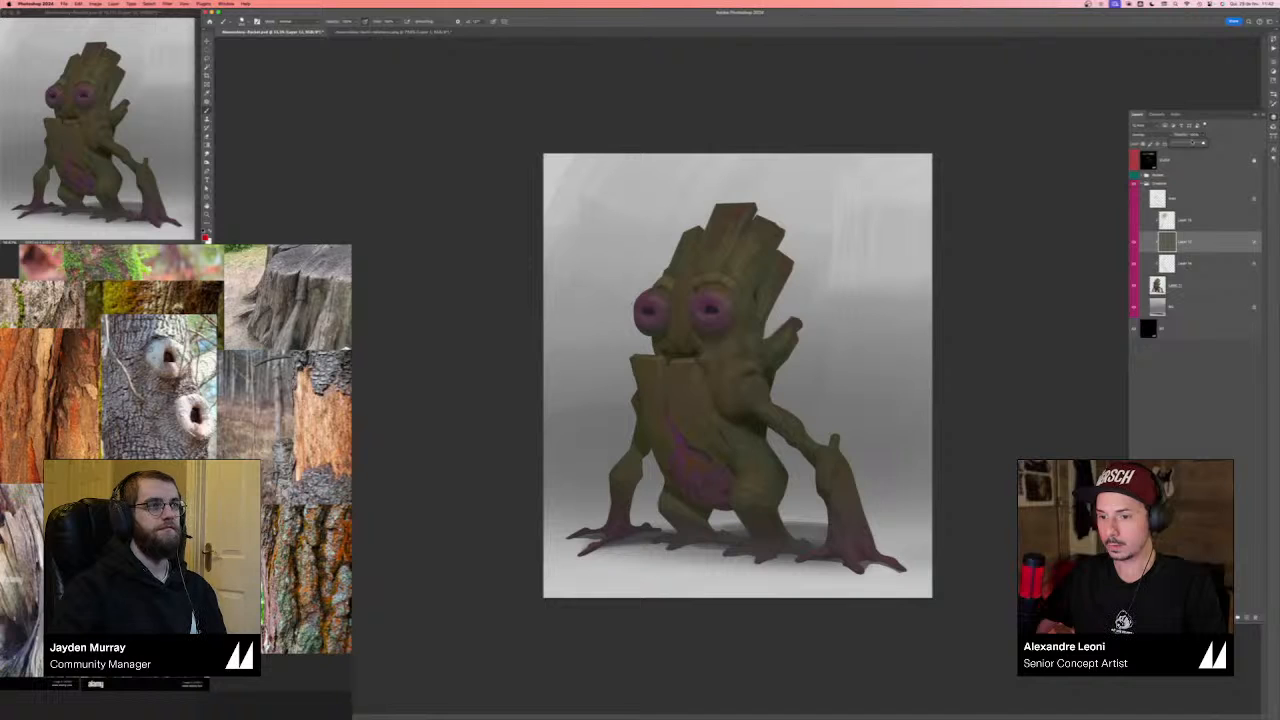
left_click_drag(1193, 142, 1189, 144)
left_click(1133, 244)
left_click(1133, 244)
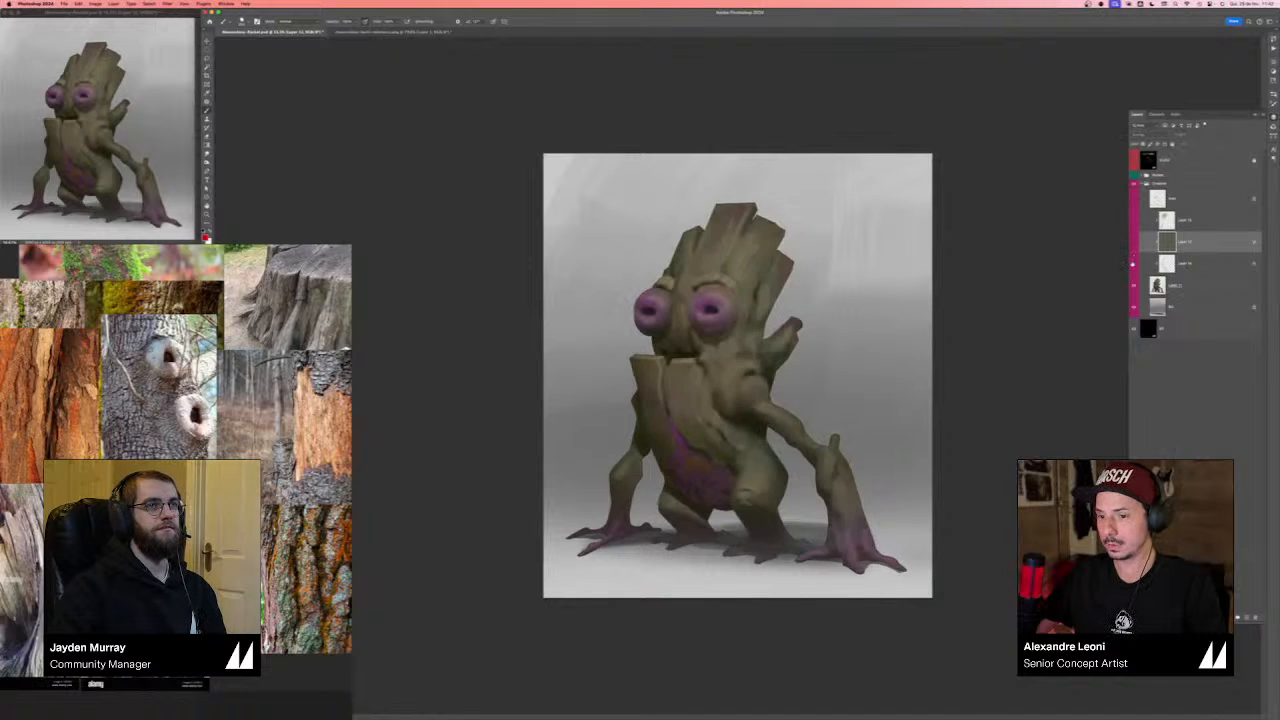
left_click(1133, 244)
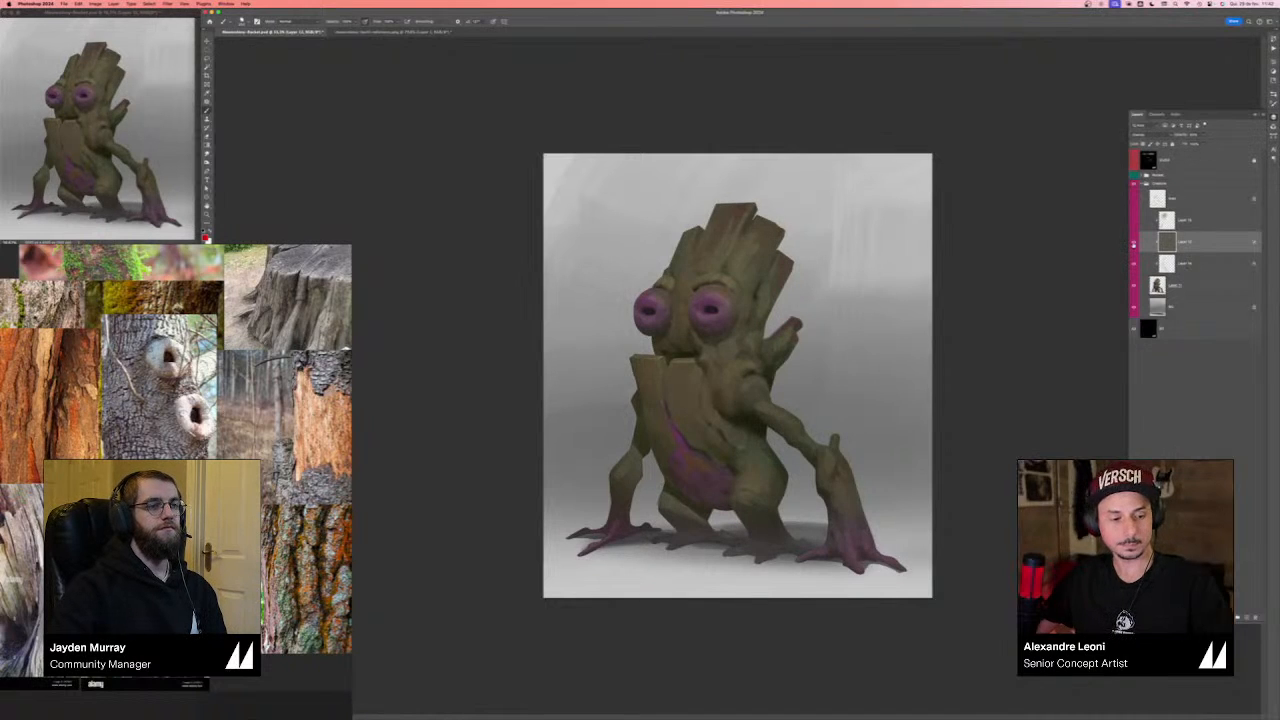
- Flip the canvas horizontally and show the warm light layer, comparing the creature with and without the lighting layers
key("super+h")
left_click(1133, 244)
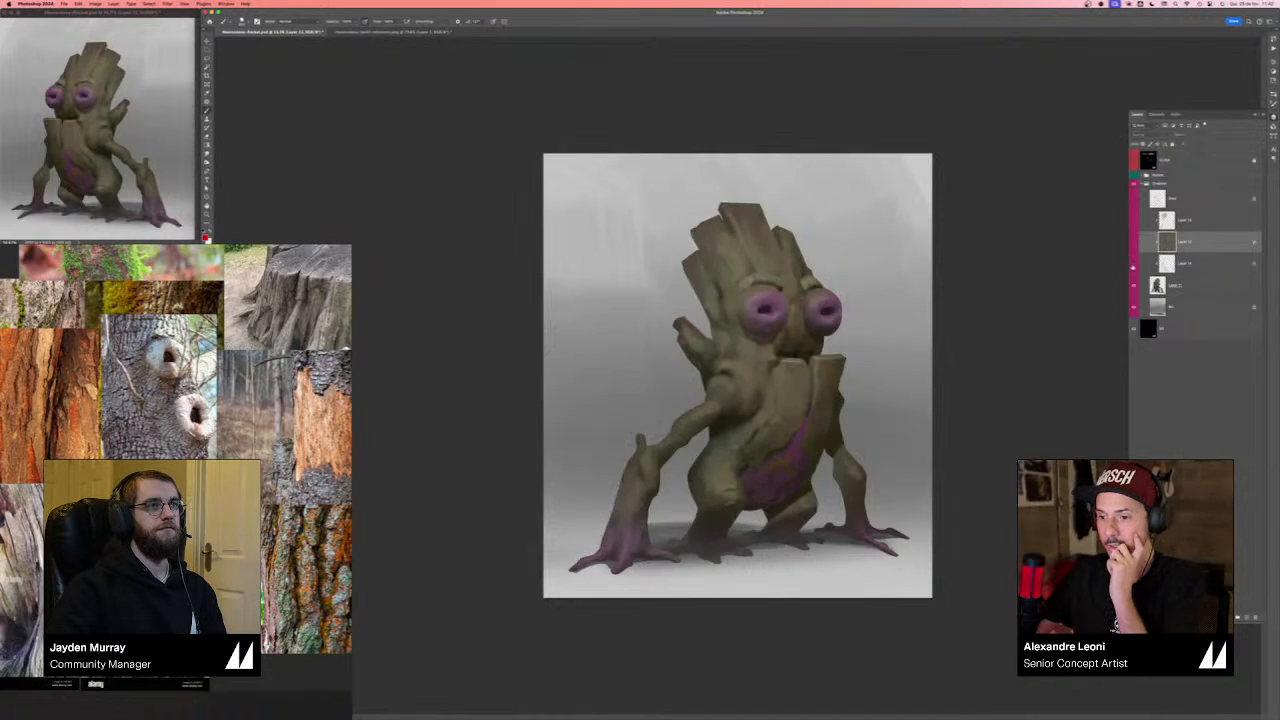
left_click(1134, 244)
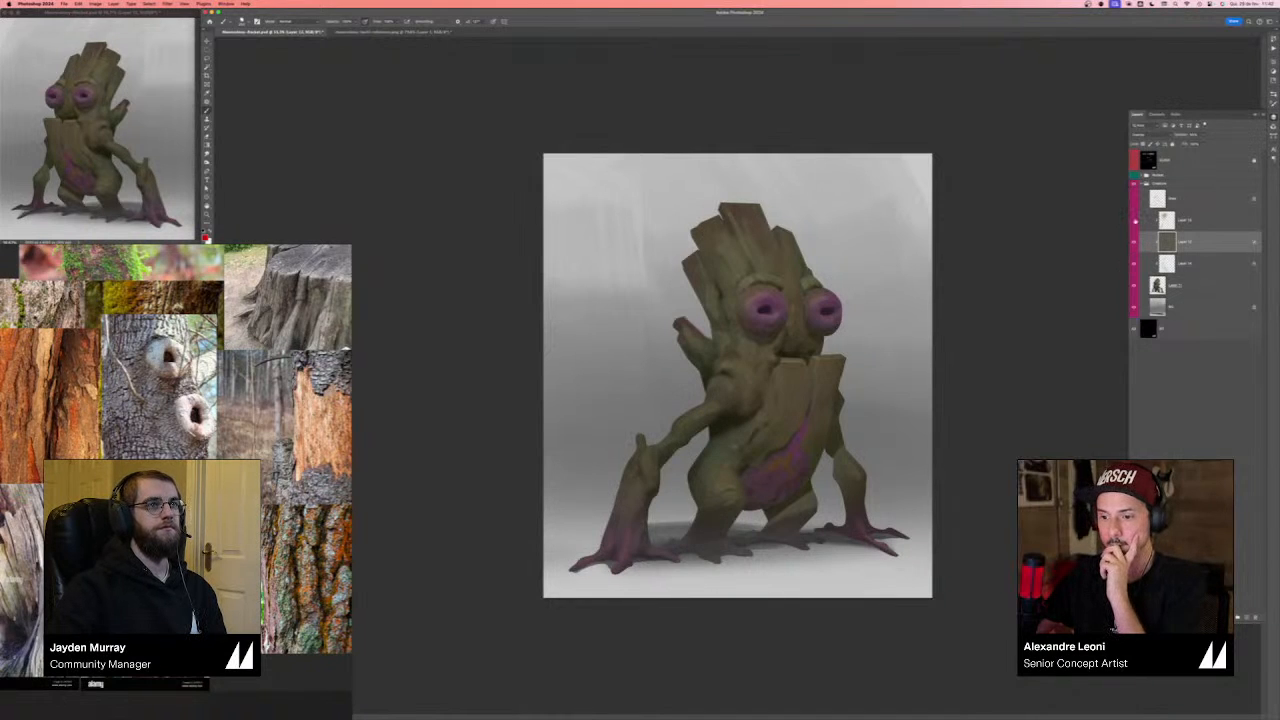
left_click(1134, 220)
left_click(1200, 219)
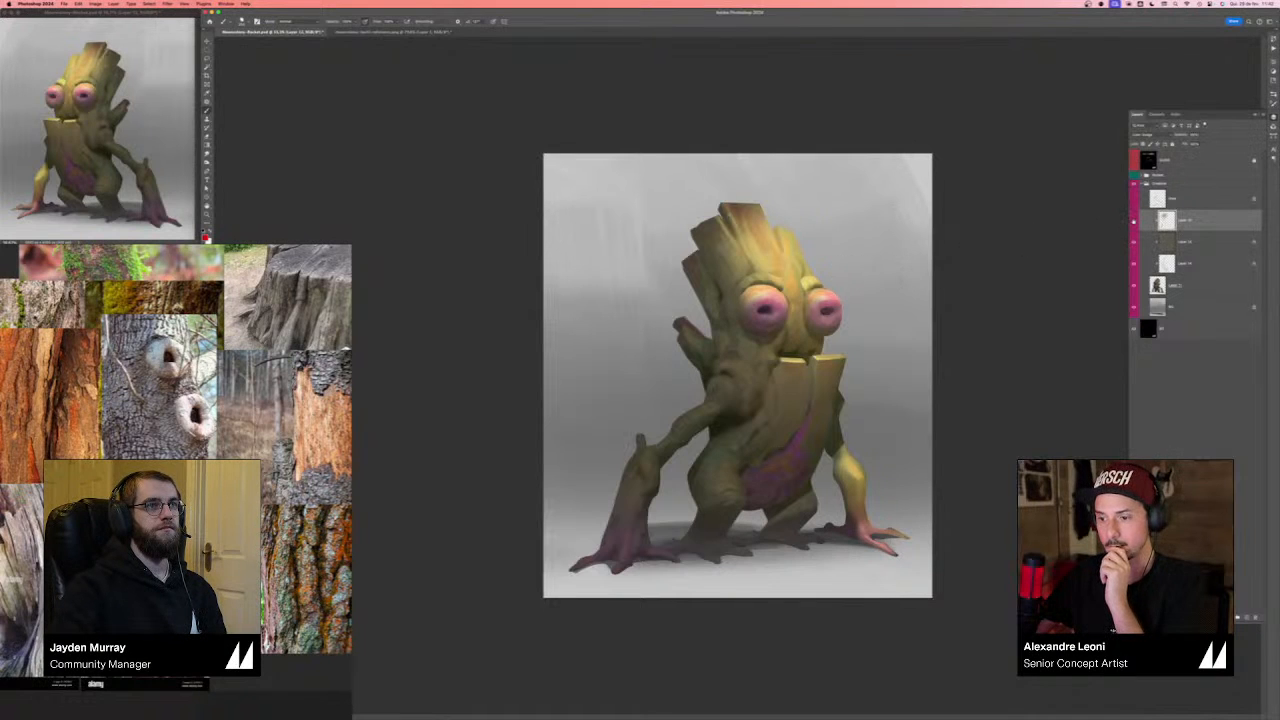
left_click(1134, 221)
left_click(1134, 221)
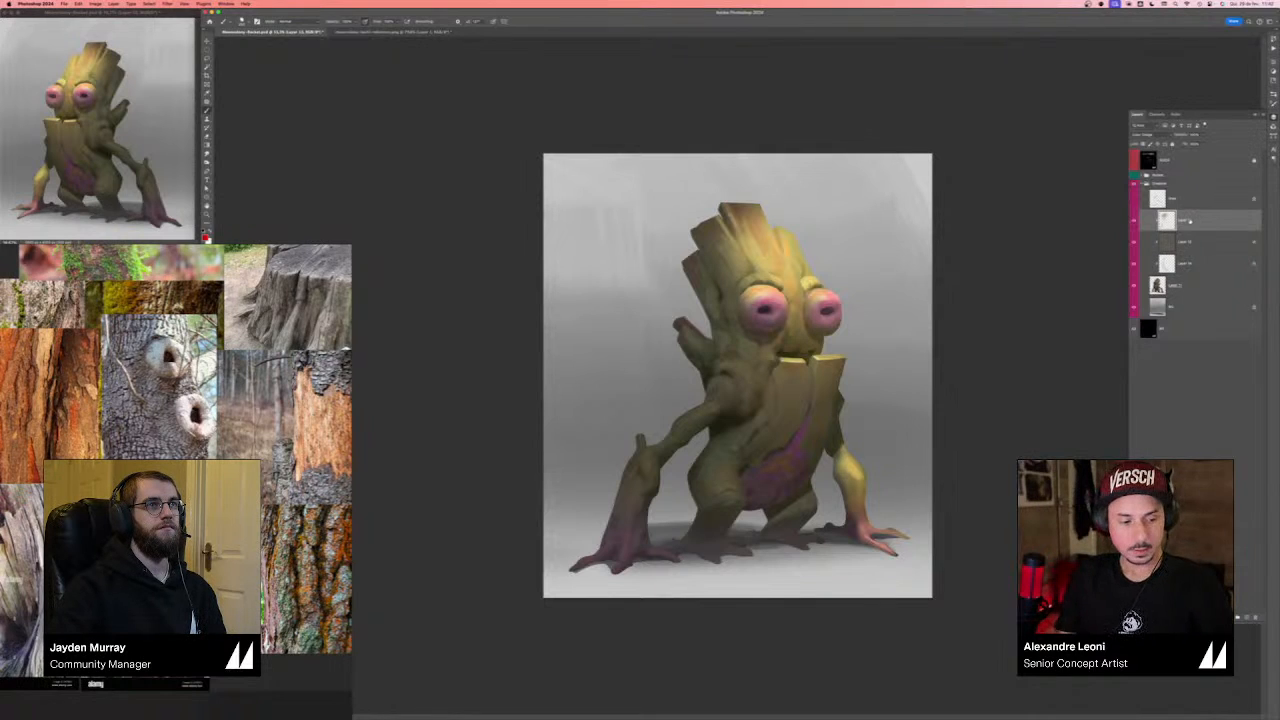
- Lasso the creature's near shoulder, limit colour sampling to the current layer, and paint warm light there with the Soft Round brush
key("l")
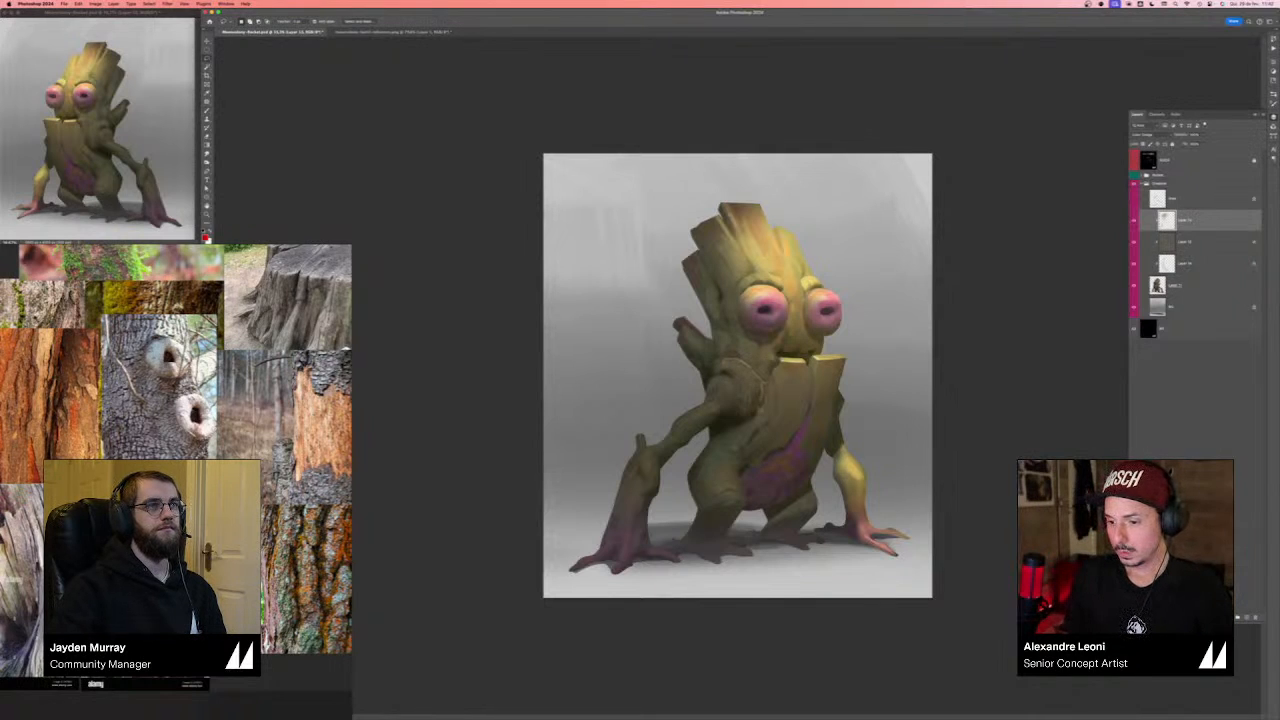
left_click_drag(758, 402, 726, 422)
key("b")
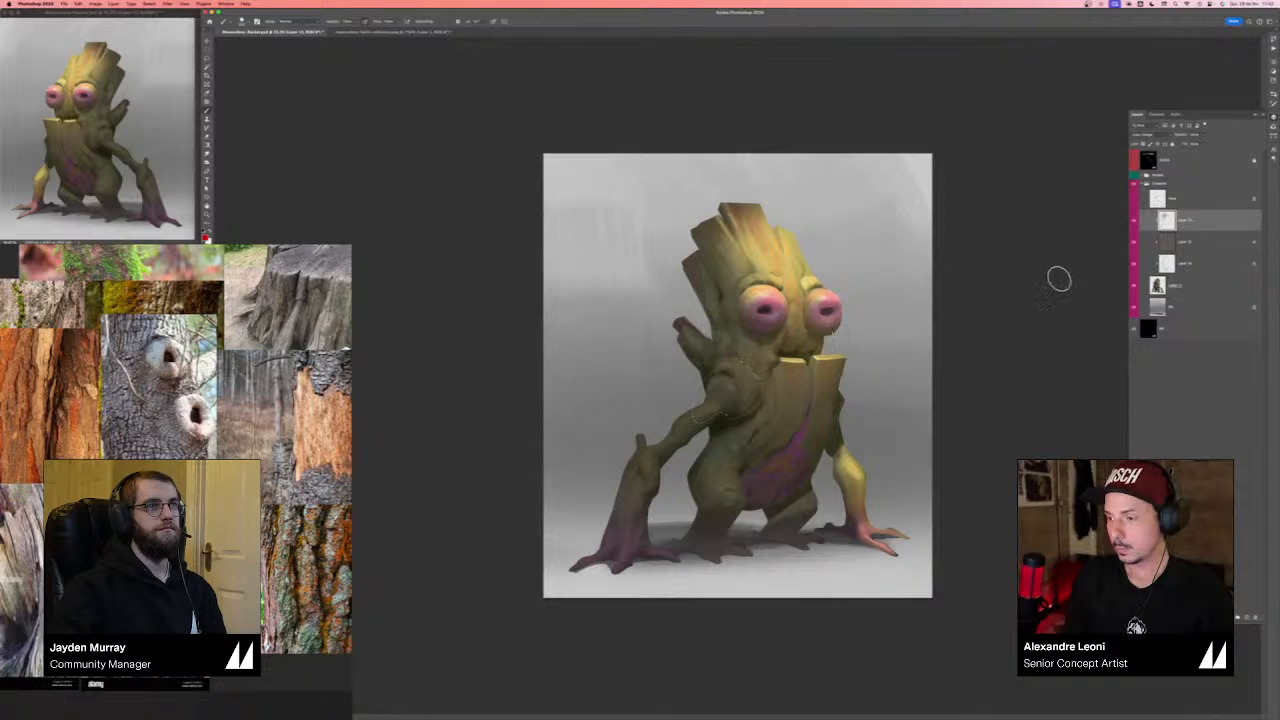
key("i")
left_click(343, 21)
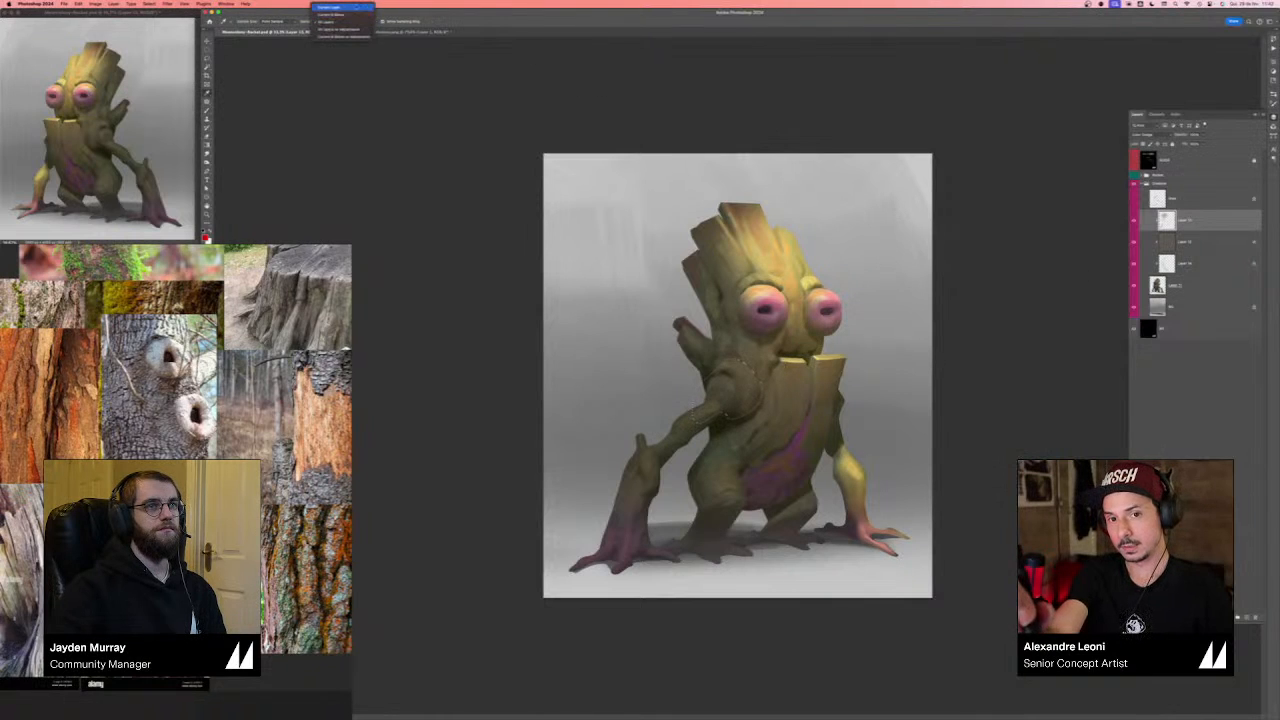
left_click(332, 6)
key("b")
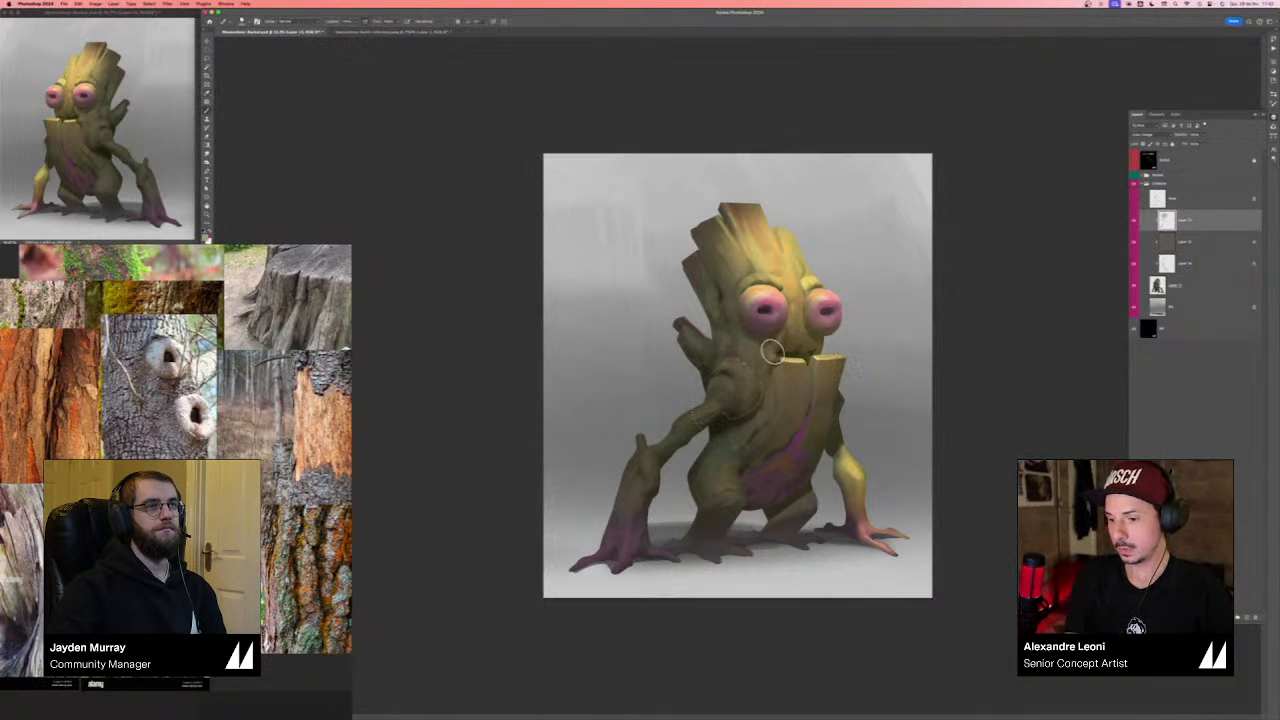
left_click(1264, 98)
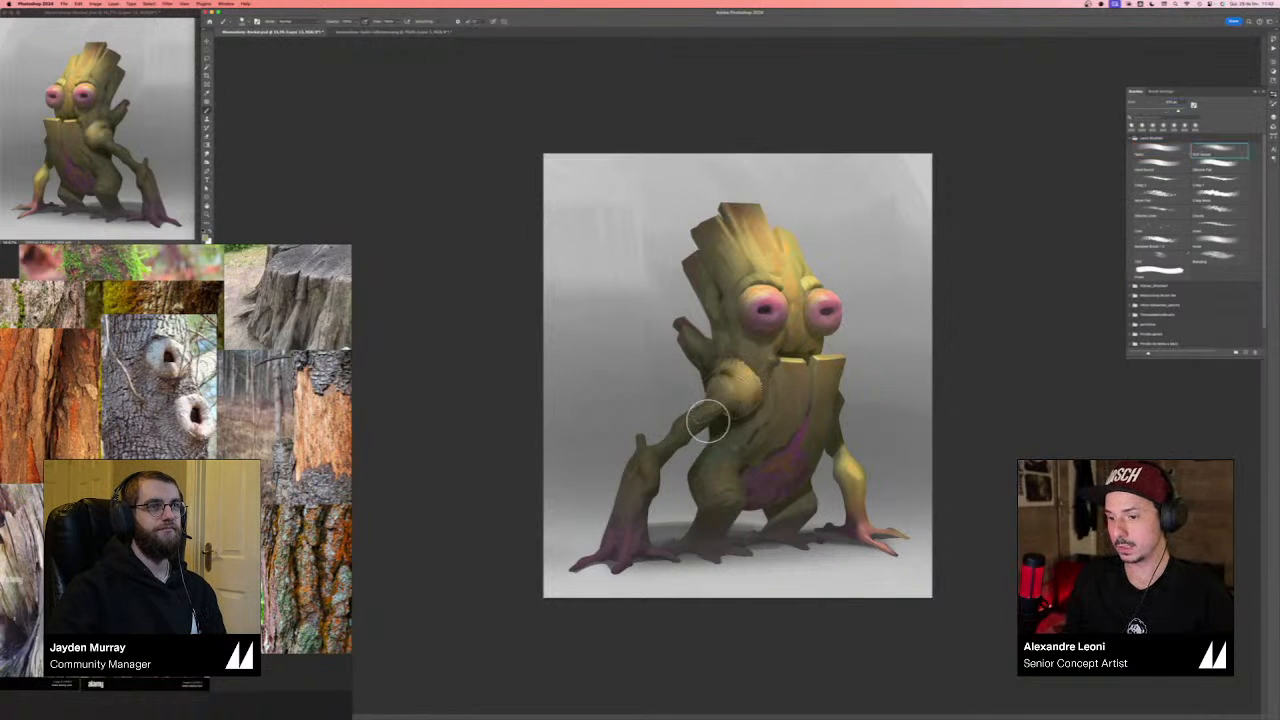
- Paint warm light down the near arm and forearm with a smaller soft brush, checking it by toggling the light layer
key("l")
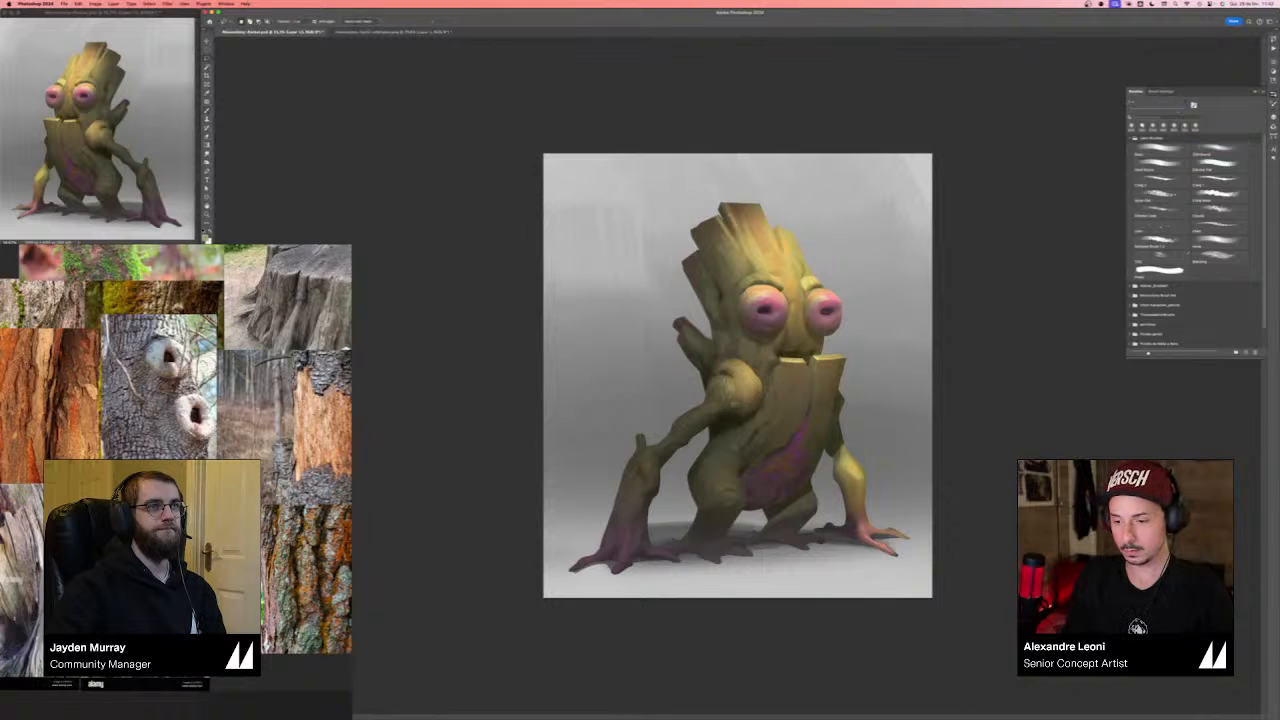
key("b")
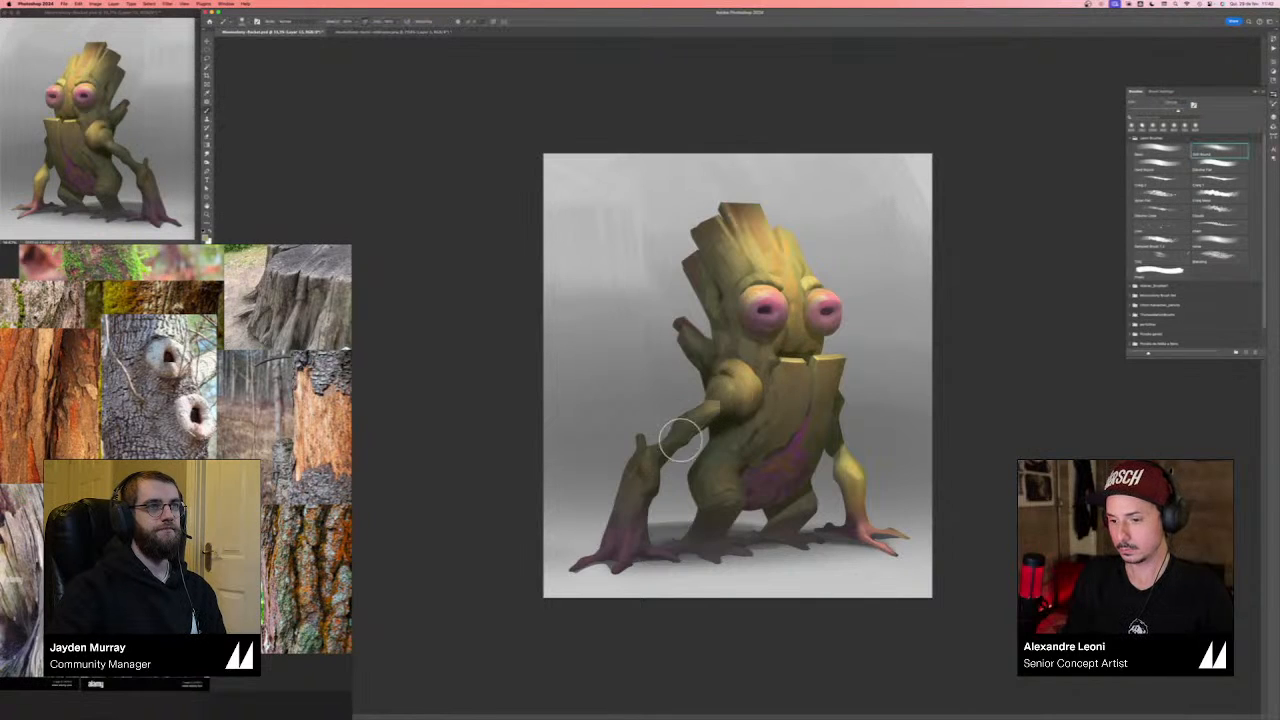
key("[")
mouse_move(656, 452)
left_mouse_down()
mouse_move(630, 510)
mouse_move(637, 492)
left_mouse_up()
key("[")
key("[")
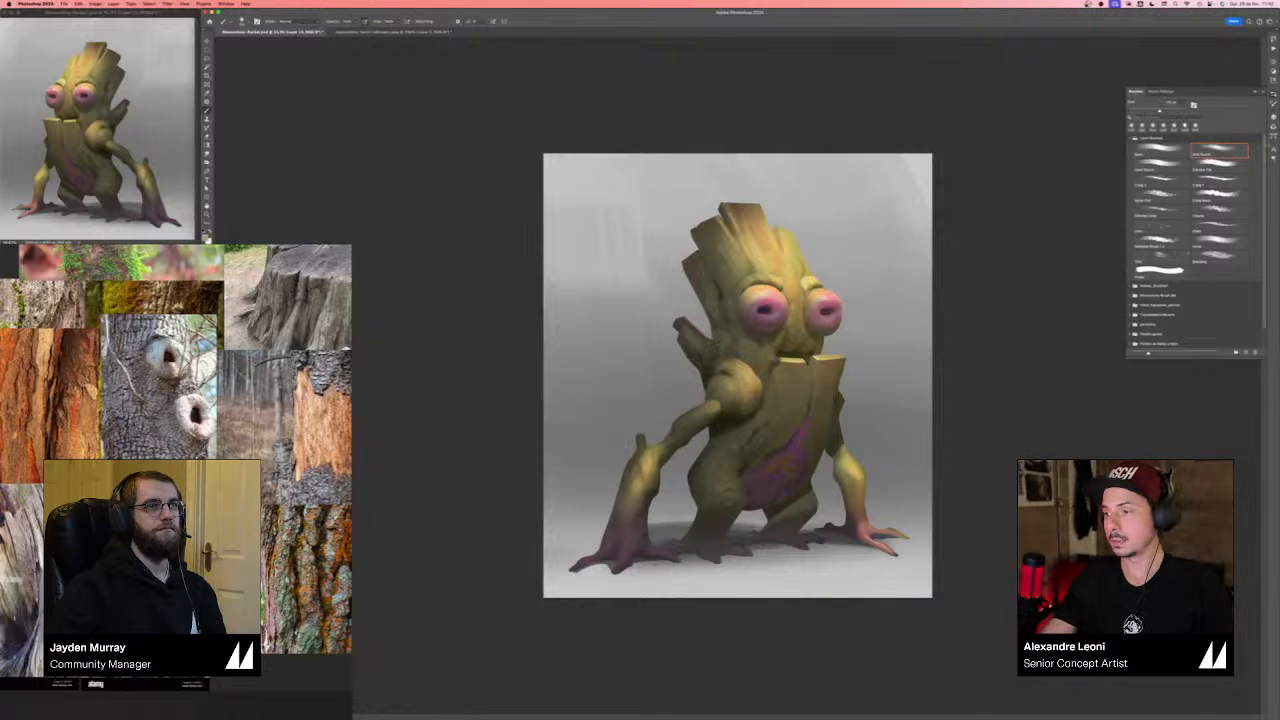
key("F7")
left_click(1133, 220)
left_click(1133, 220)
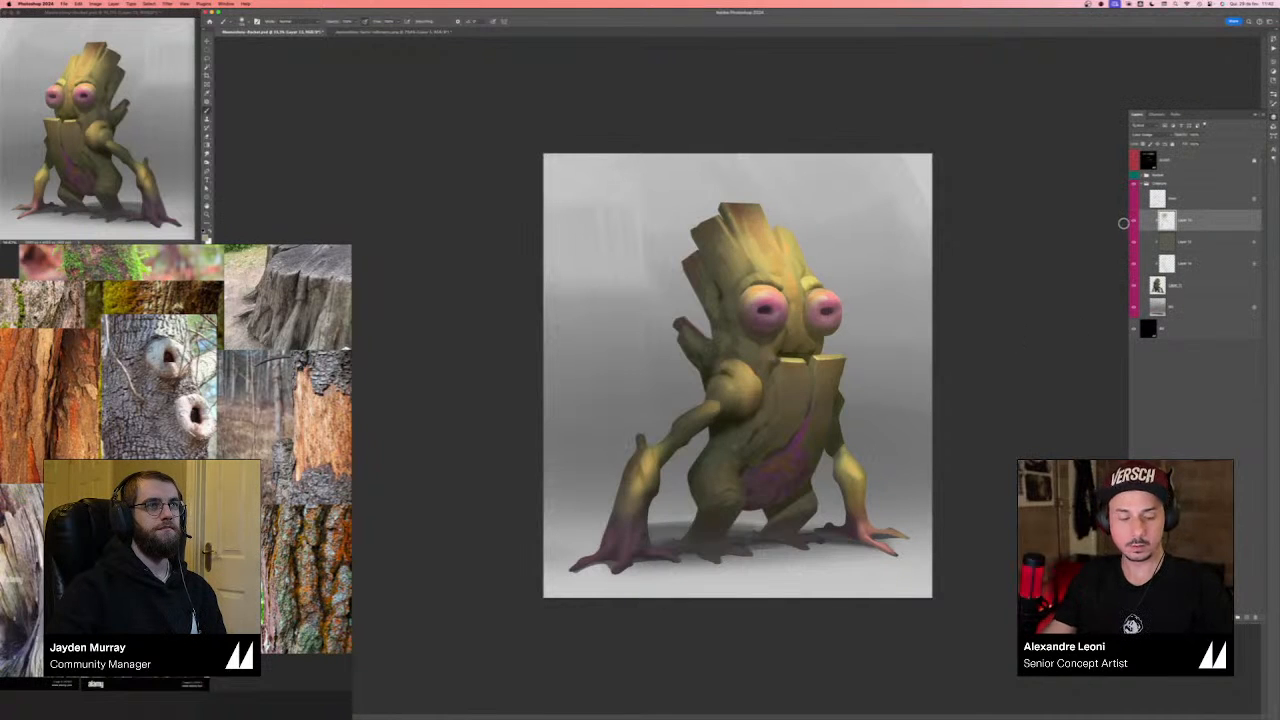
- Unflip the canvas and break up the warm light on the head by painting the light layer's mask with a textured brush
key("super+shift+h")
scroll(860, 397, "up", 3)
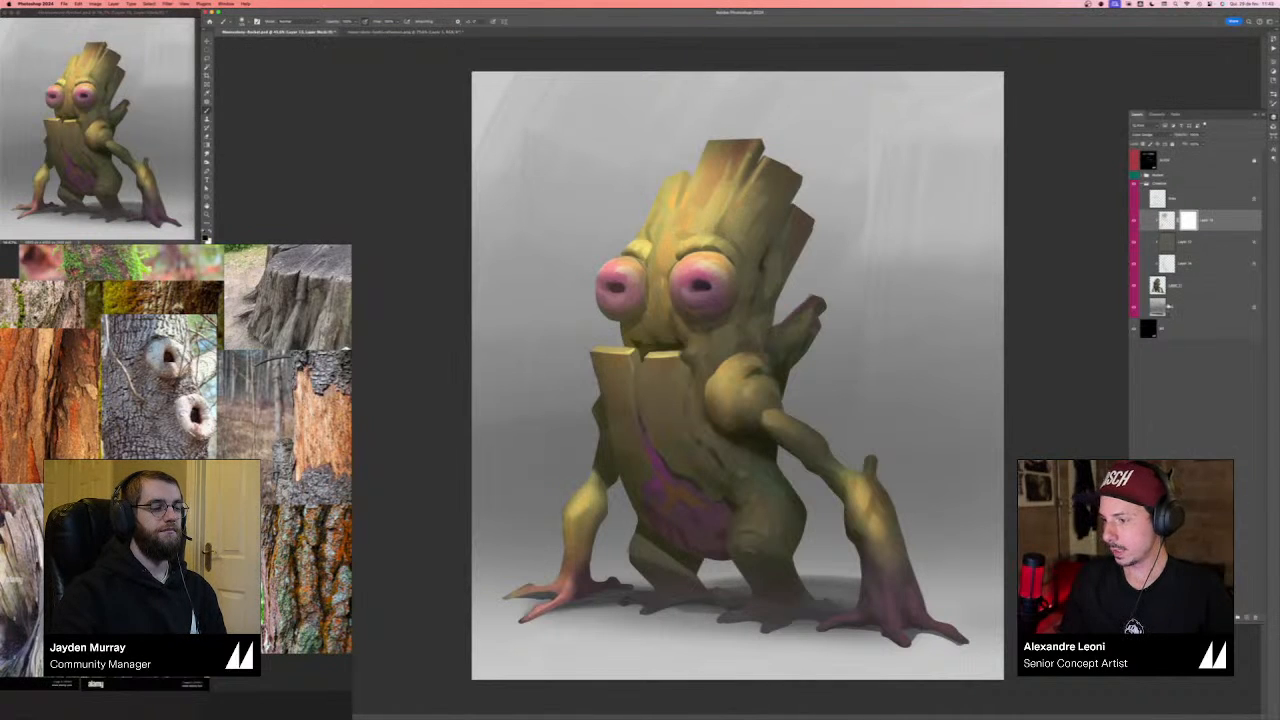
key("F5")
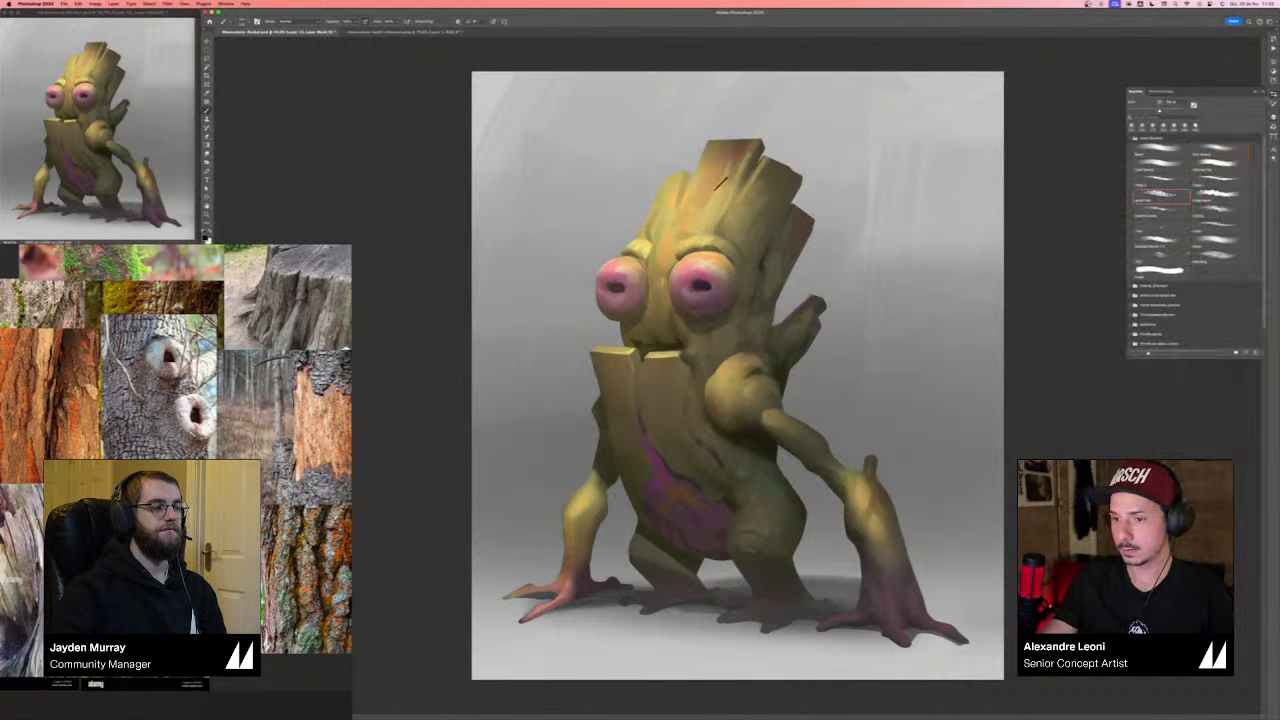
left_click_drag(719, 180, 722, 160)
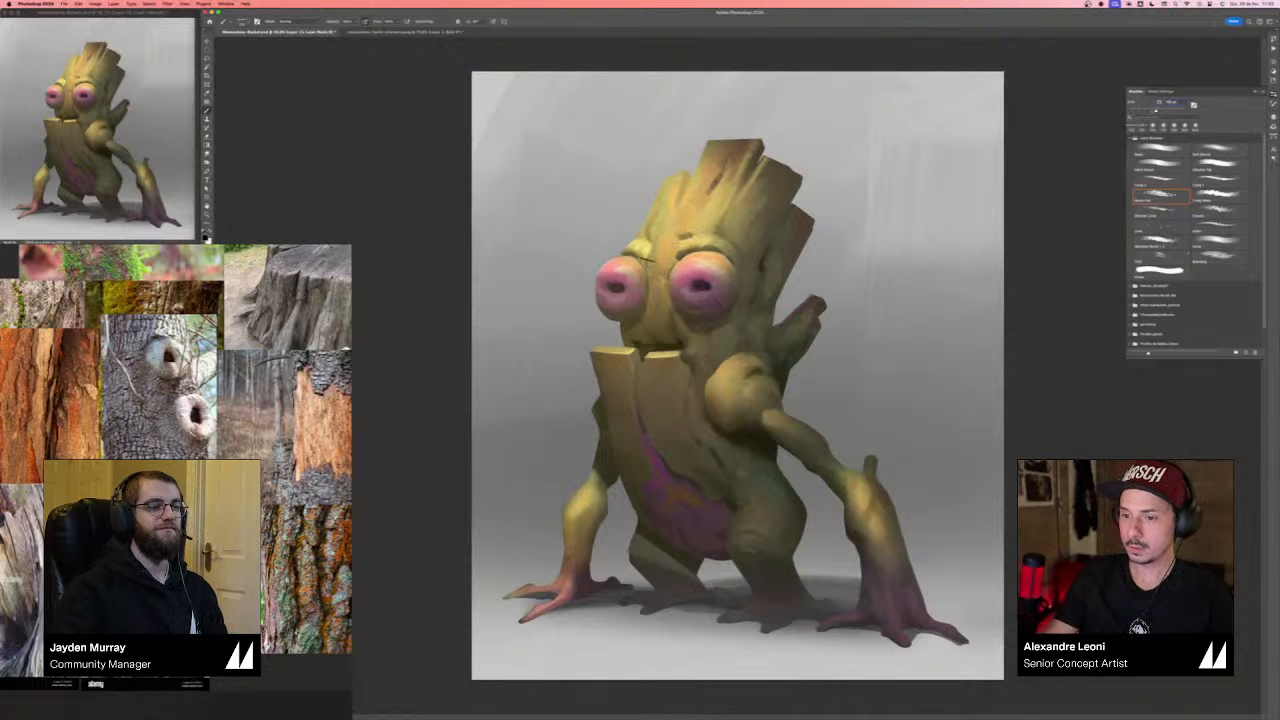
key("bracketright")
key("bracketright")
key("bracketright")
key("bracketright")
key("bracketright")
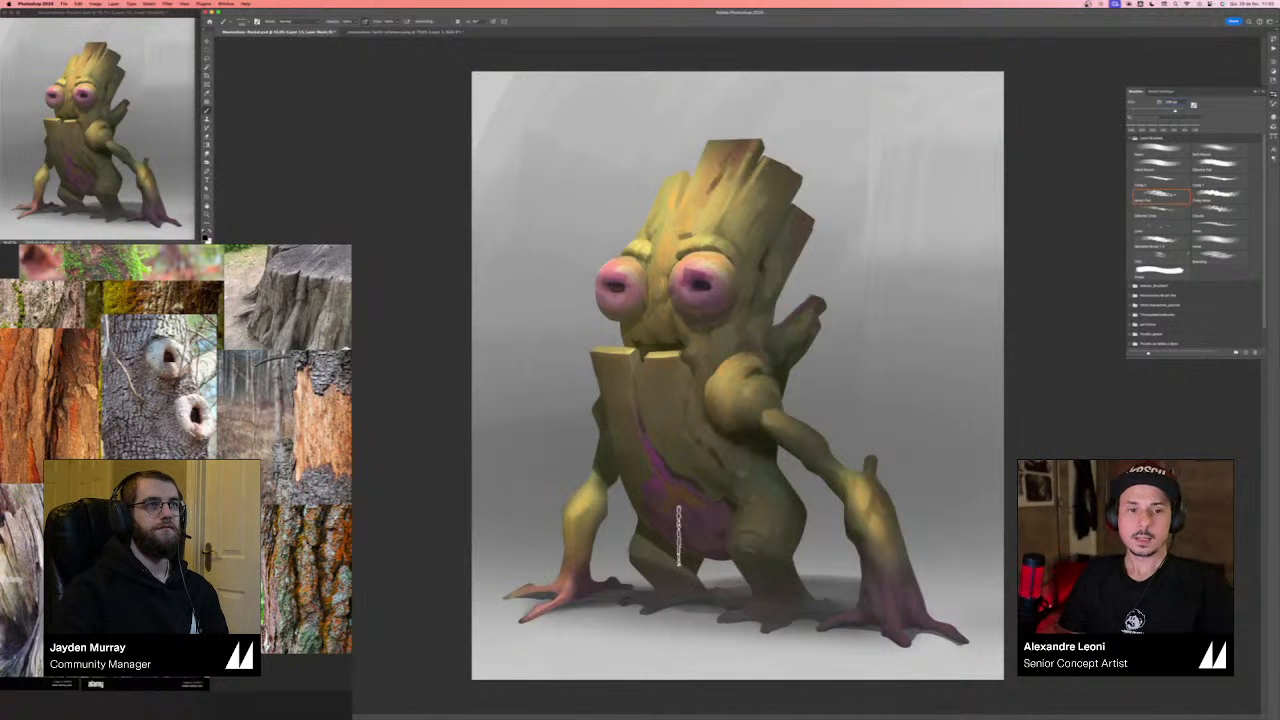
- Hide the clipped warm light and shadow layers to review the unlit creature at a smaller view
key("super+0")
key("super+minus")
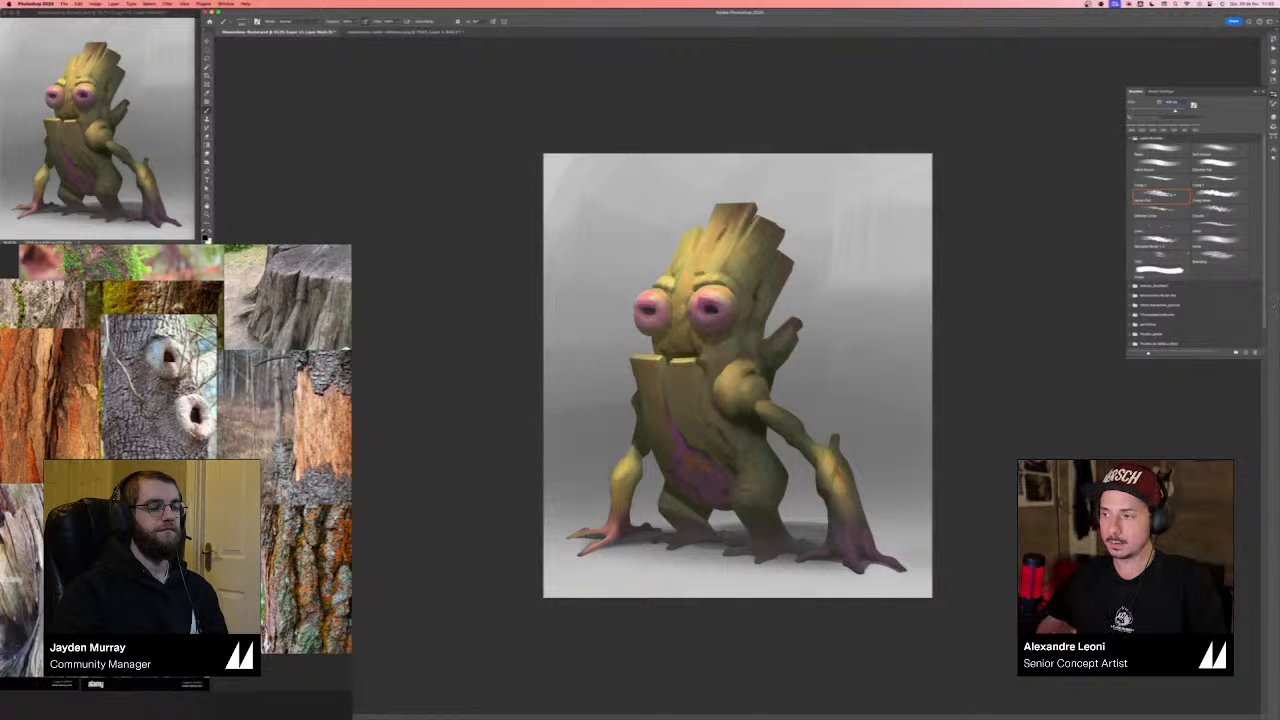
left_click(1273, 117)
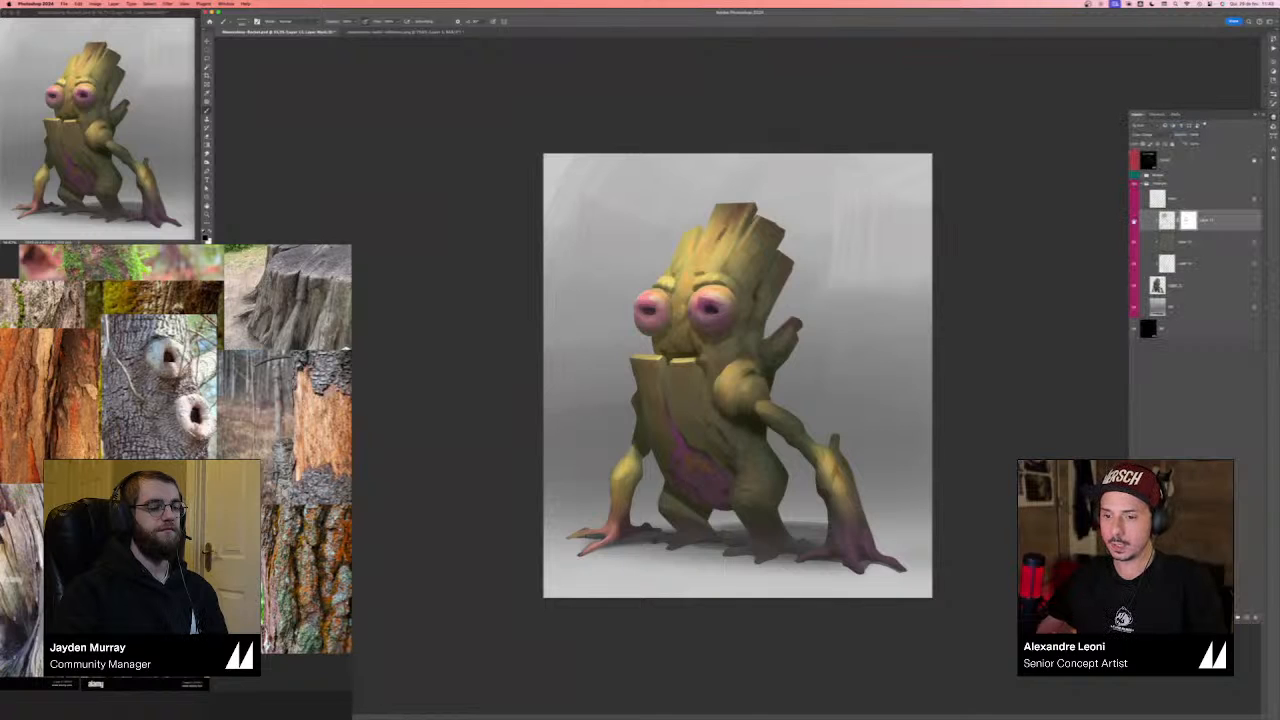
left_click(1134, 221)
left_click(1133, 264)
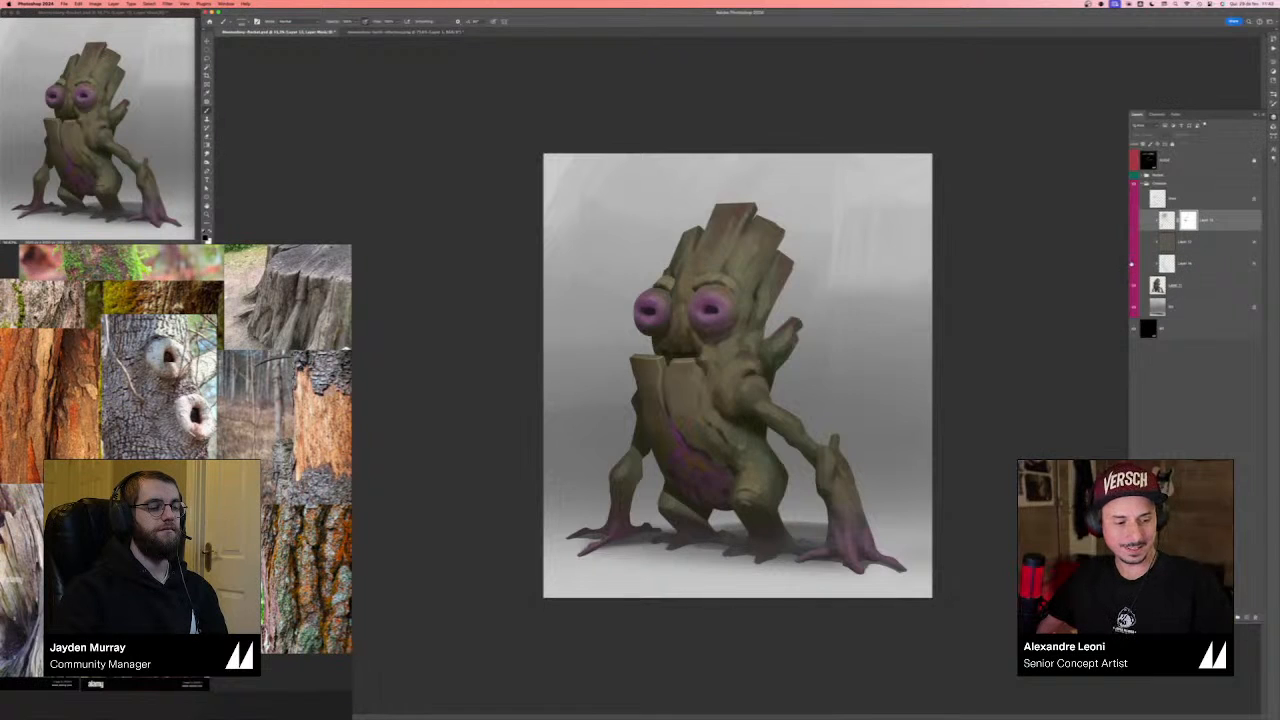
- Flip the canvas horizontally, compare the creature with the lighting layers on and off, and select its base layer
key("super+shift+h")
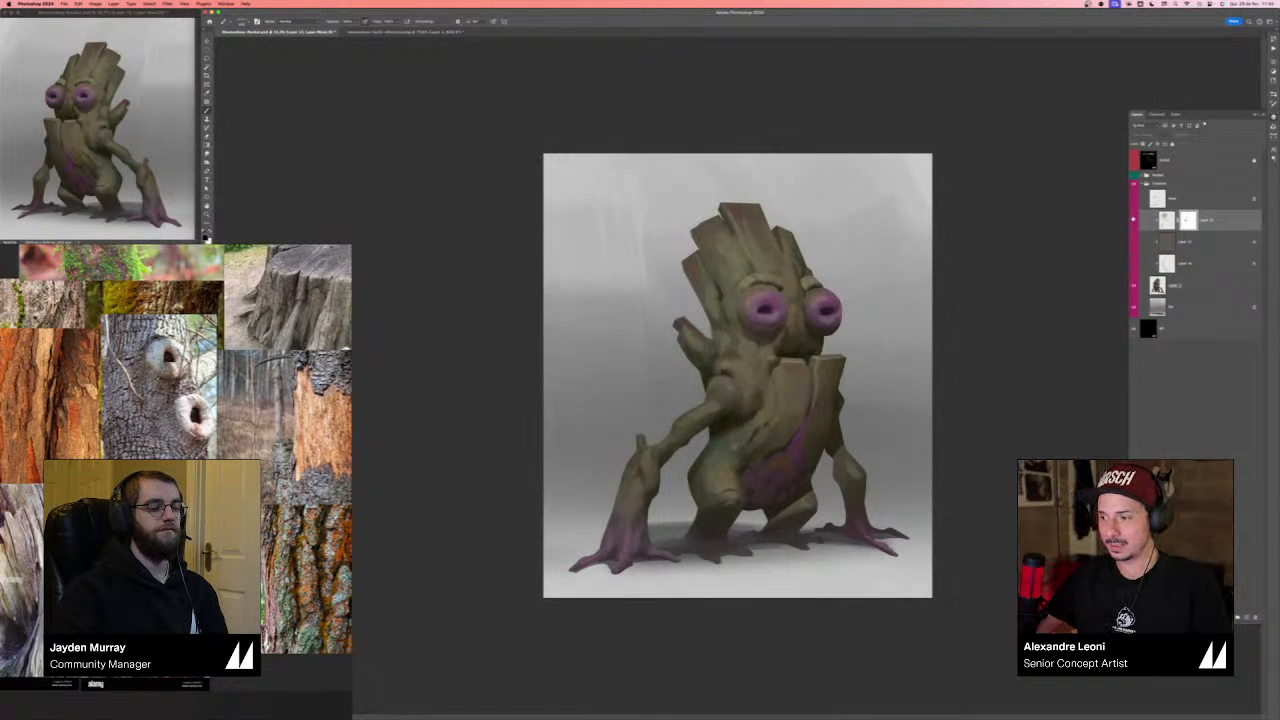
left_click(1134, 219)
left_click(1134, 219)
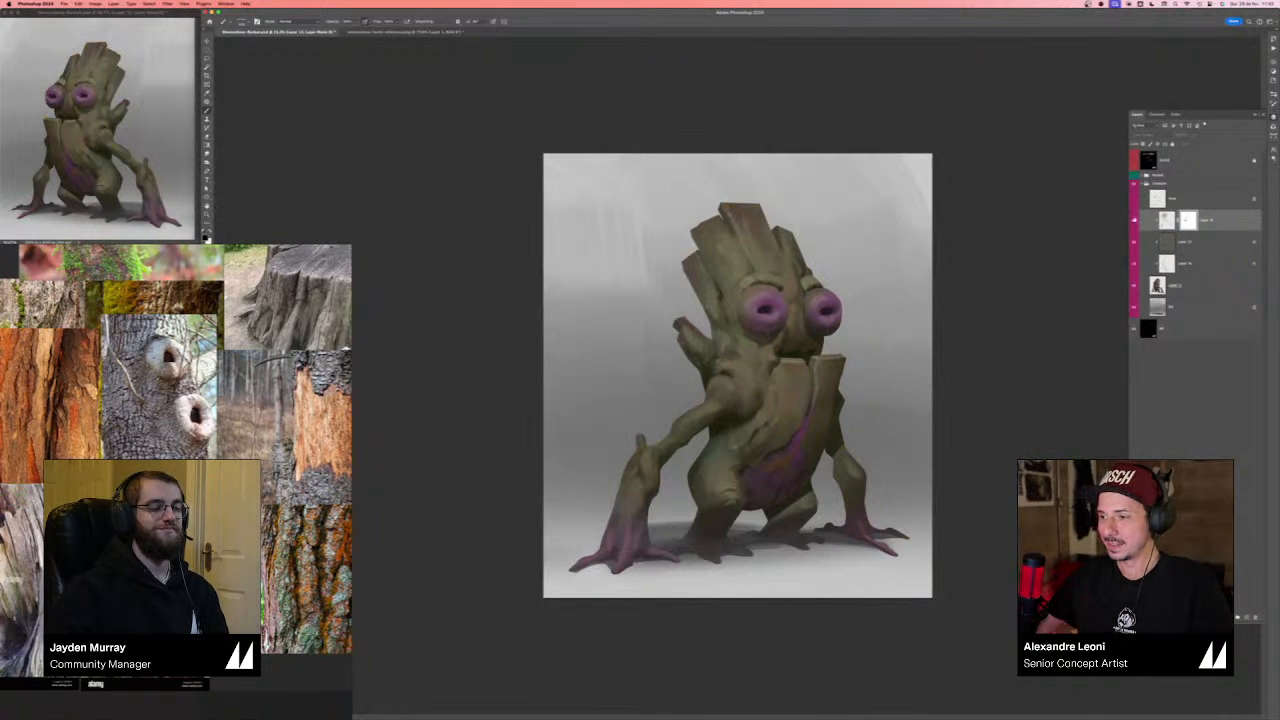
left_click(1134, 219)
left_click(1134, 219)
left_click(1180, 289)
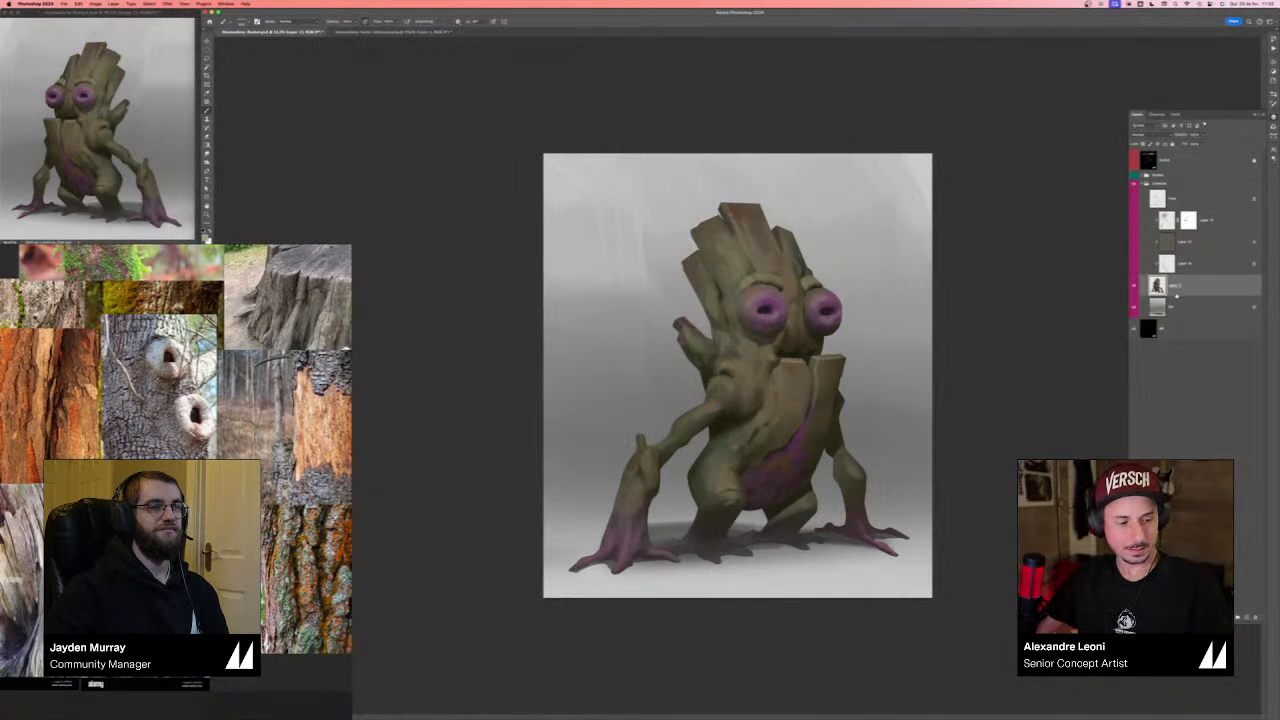
- Unflip the canvas and add a new clipped layer directly above the creature's base layer, blended as Soft Light
key("super+shift+h")
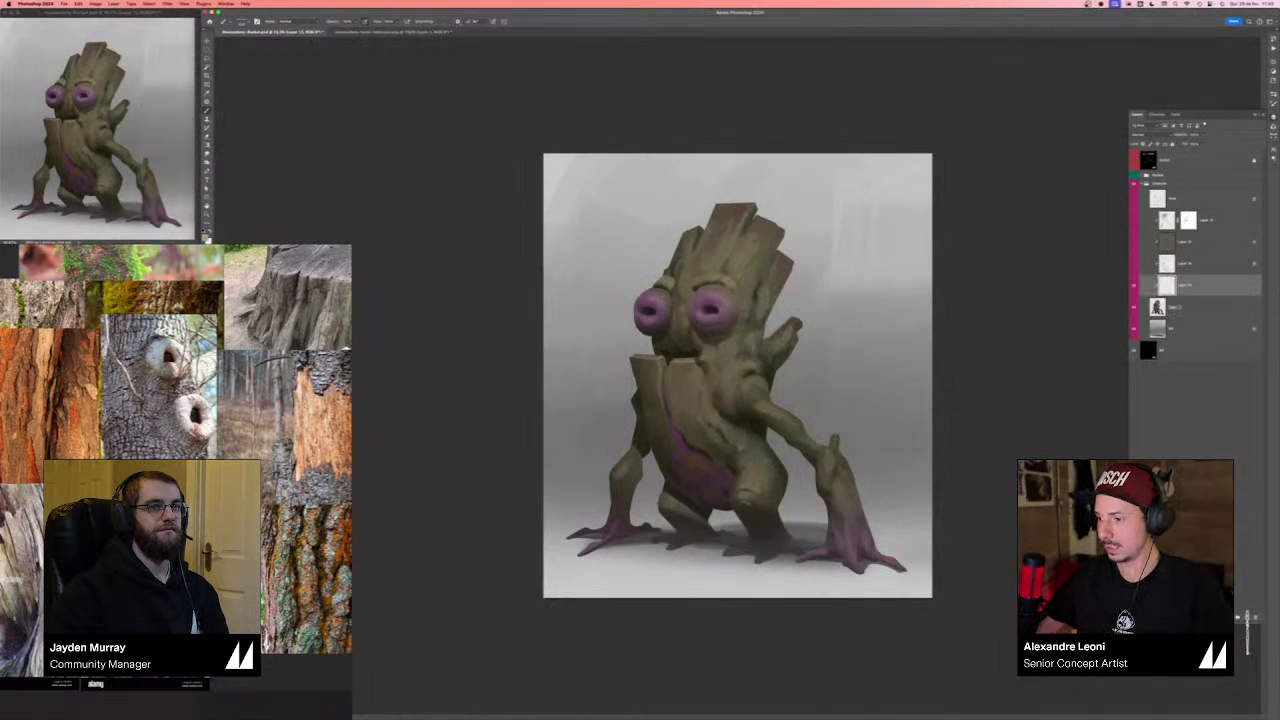
left_click(1145, 127)
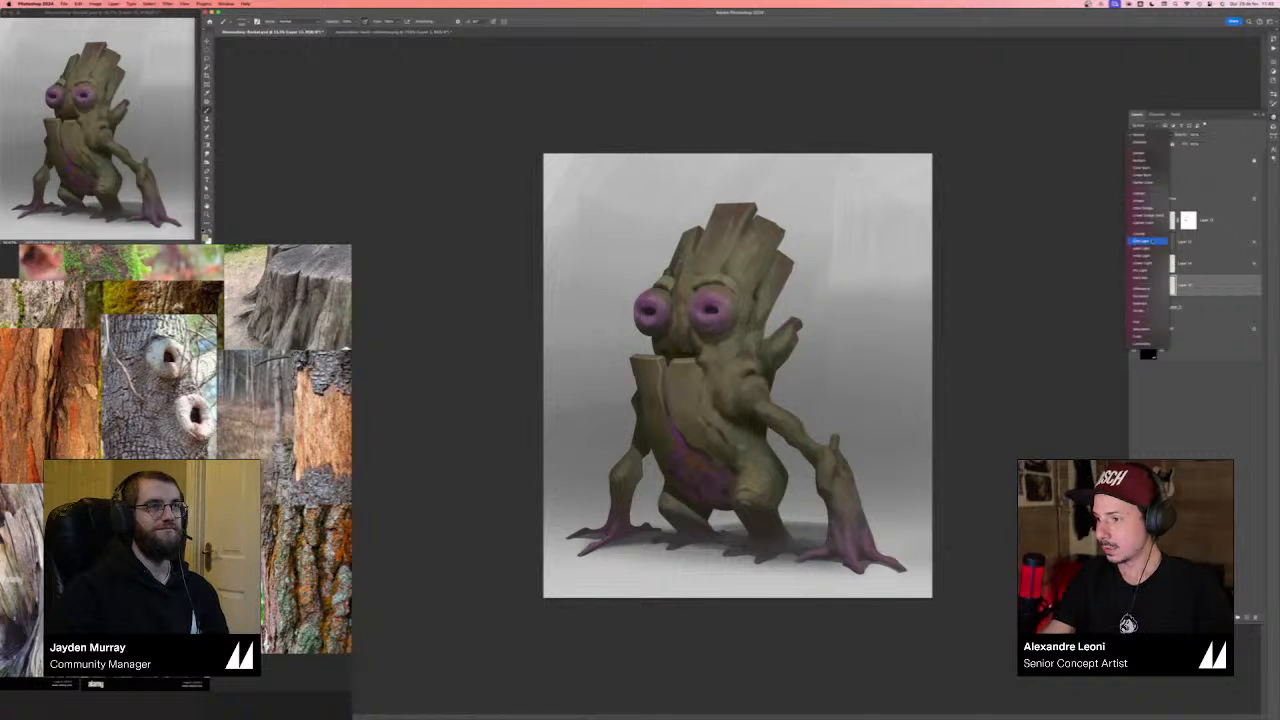
left_click(1140, 234)
- Paint warm light over the creature's head, torso and arms on the Soft Light layer with a large soft round brush in pale yellow
left_click(1273, 94)
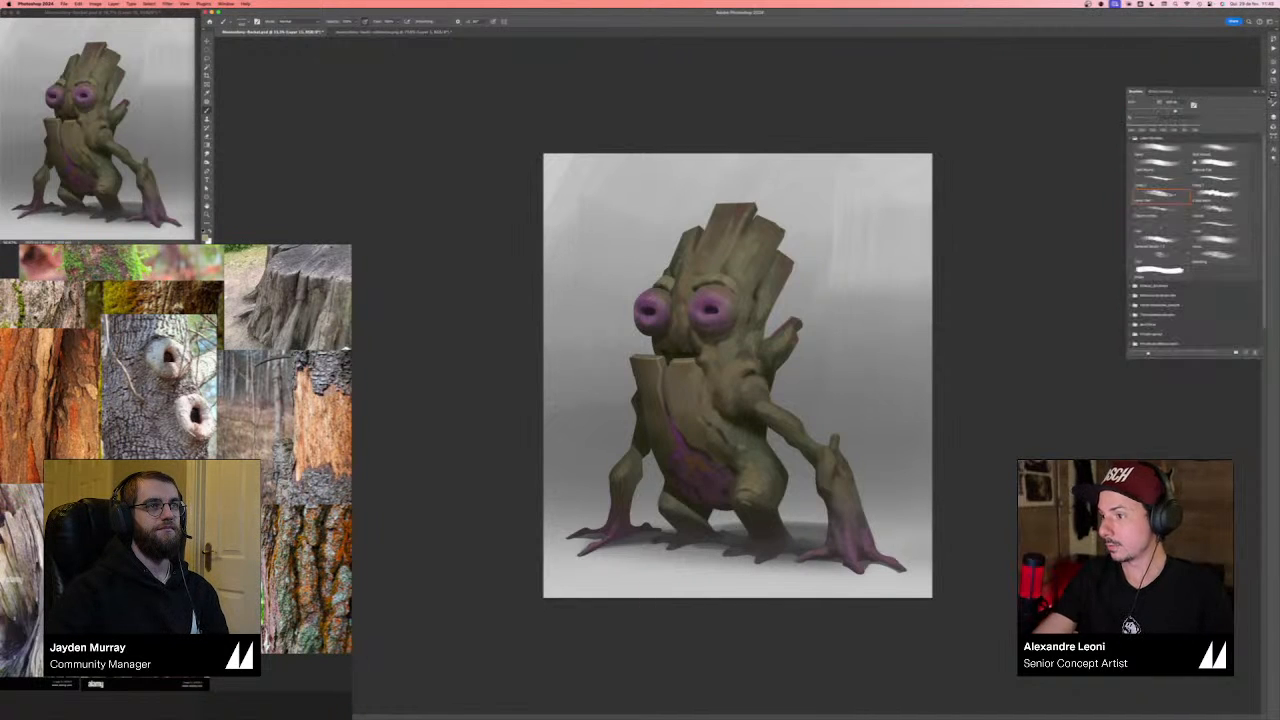
left_click(1219, 150)
left_click(205, 238)
left_click(892, 401)
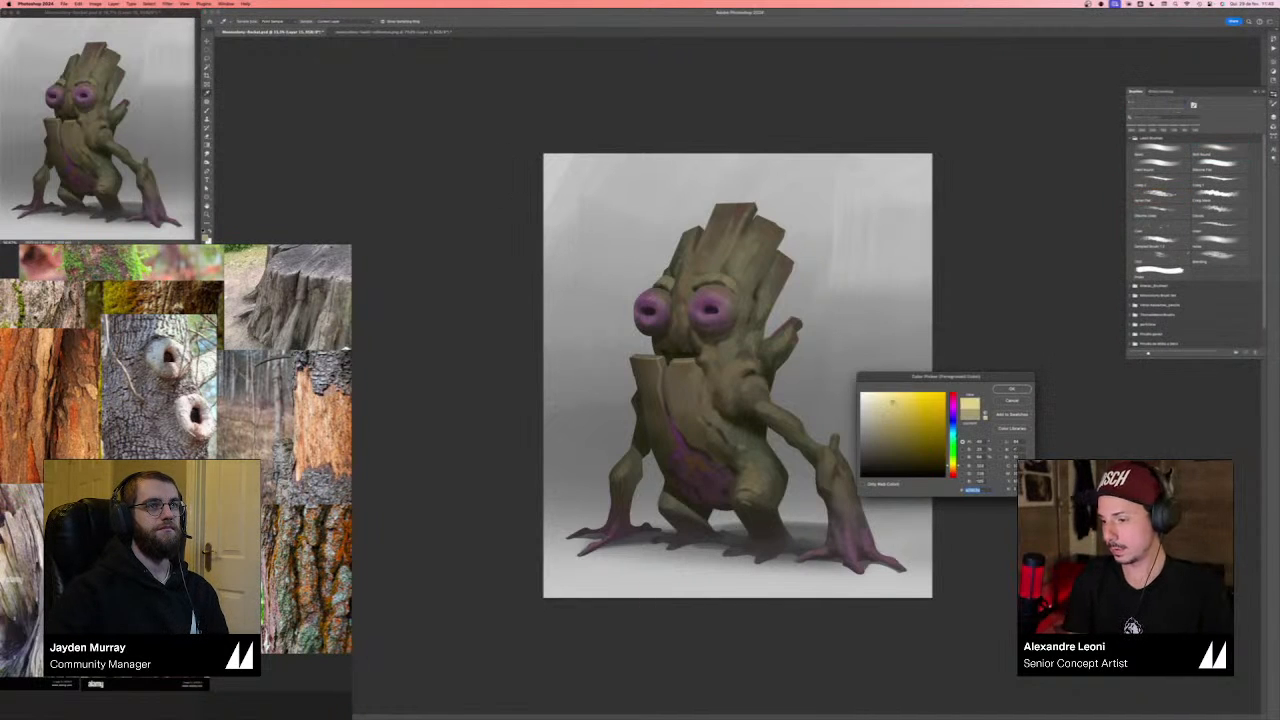
left_click(954, 468)
key("Return")
key("bracketright")
key("bracketright")
key("bracketright")
key("bracketright")
key("bracketright")
key("bracketright")
key("bracketright")
key("bracketright")
key("bracketright")
key("bracketright")
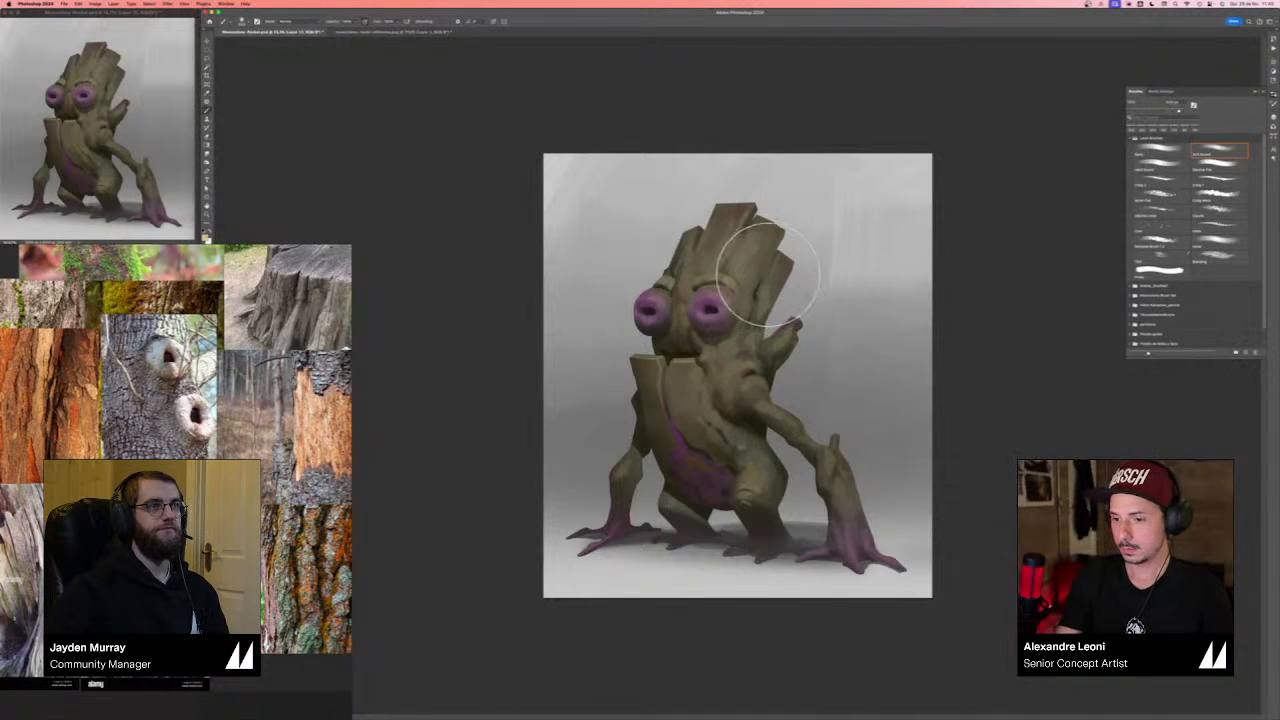
mouse_move(768, 268)
left_mouse_down()
mouse_move(738, 357)
mouse_move(753, 351)
mouse_move(769, 278)
mouse_move(736, 364)
mouse_move(806, 334)
left_mouse_up()
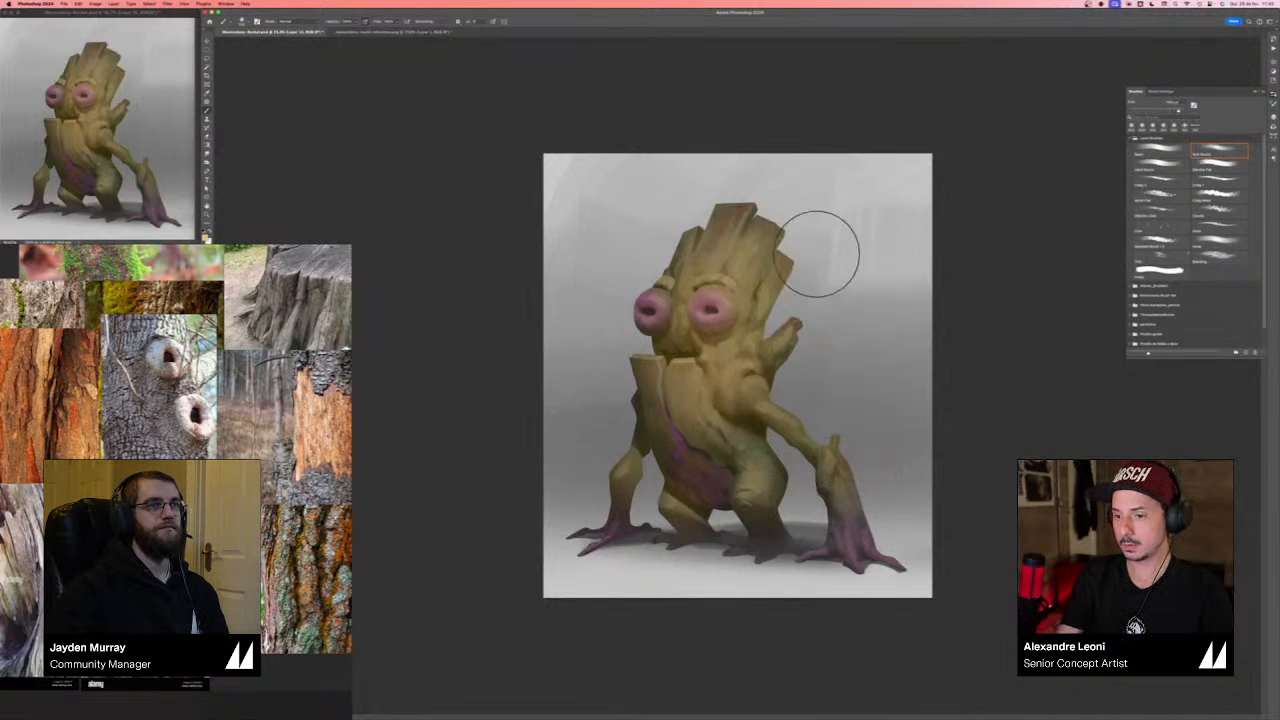
- Change the new light layer's blend mode to Overlay and check its effect on the creature
left_click(1273, 118)
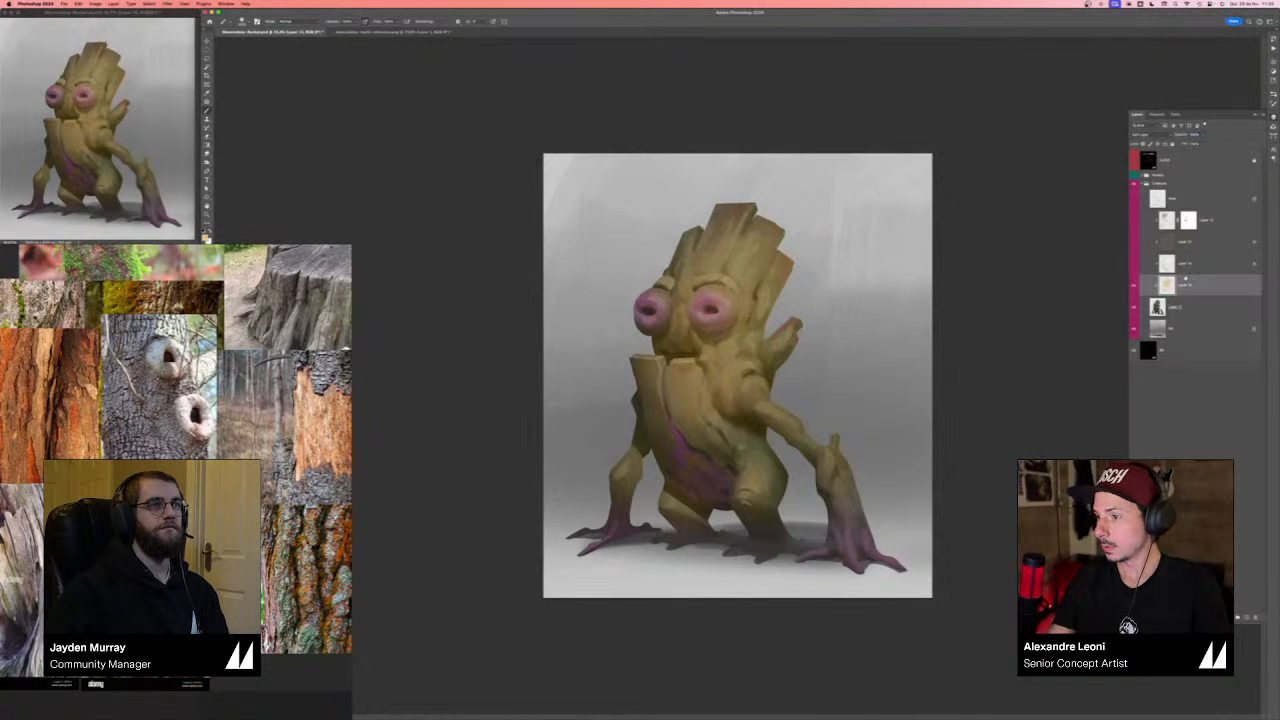
left_click(1145, 125)
left_click(1141, 128)
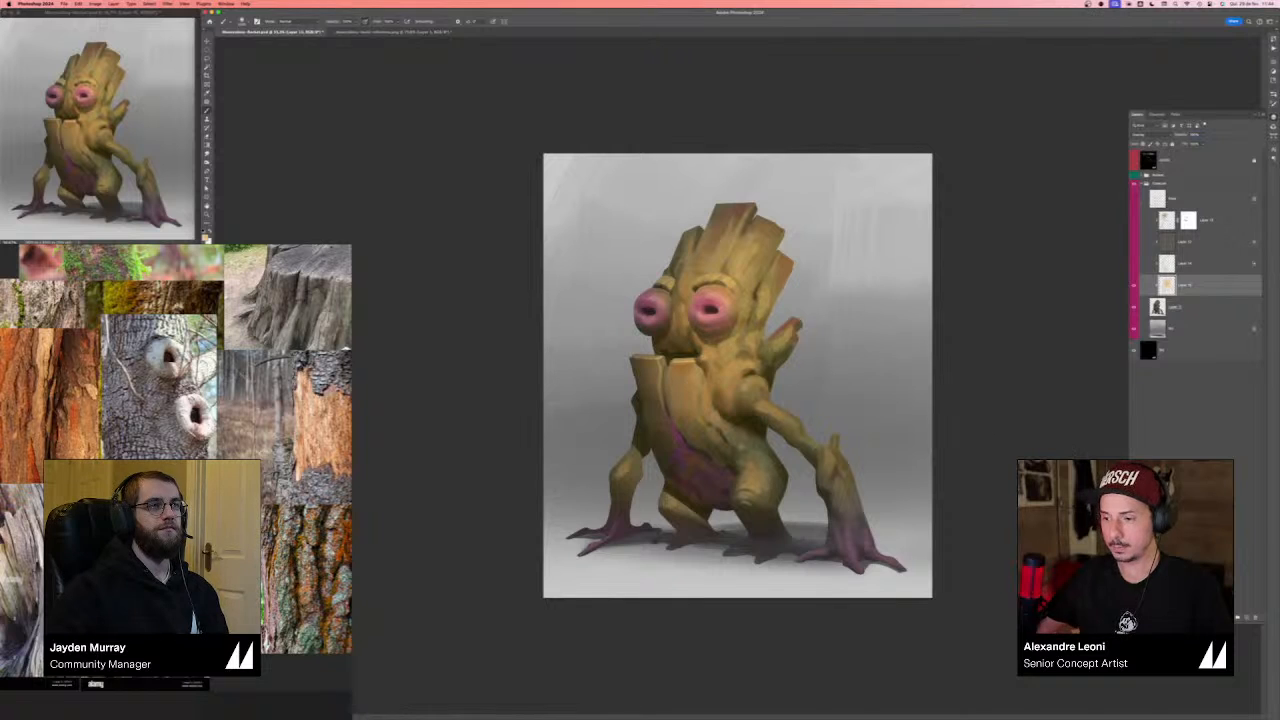
left_click(1131, 286)
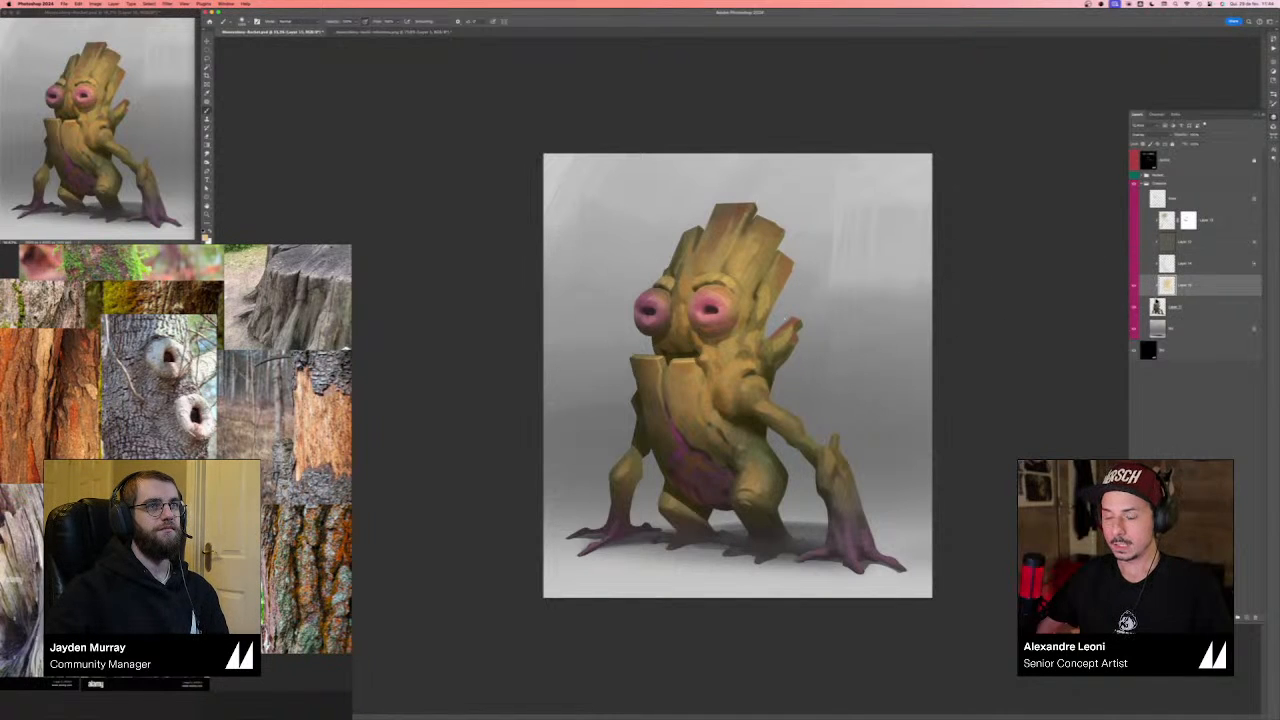
- Raise the underlying-layer shadow limit in the light layer's Blending Options to keep the darks unlit, and compare the layer on and off
left_click(1209, 617)
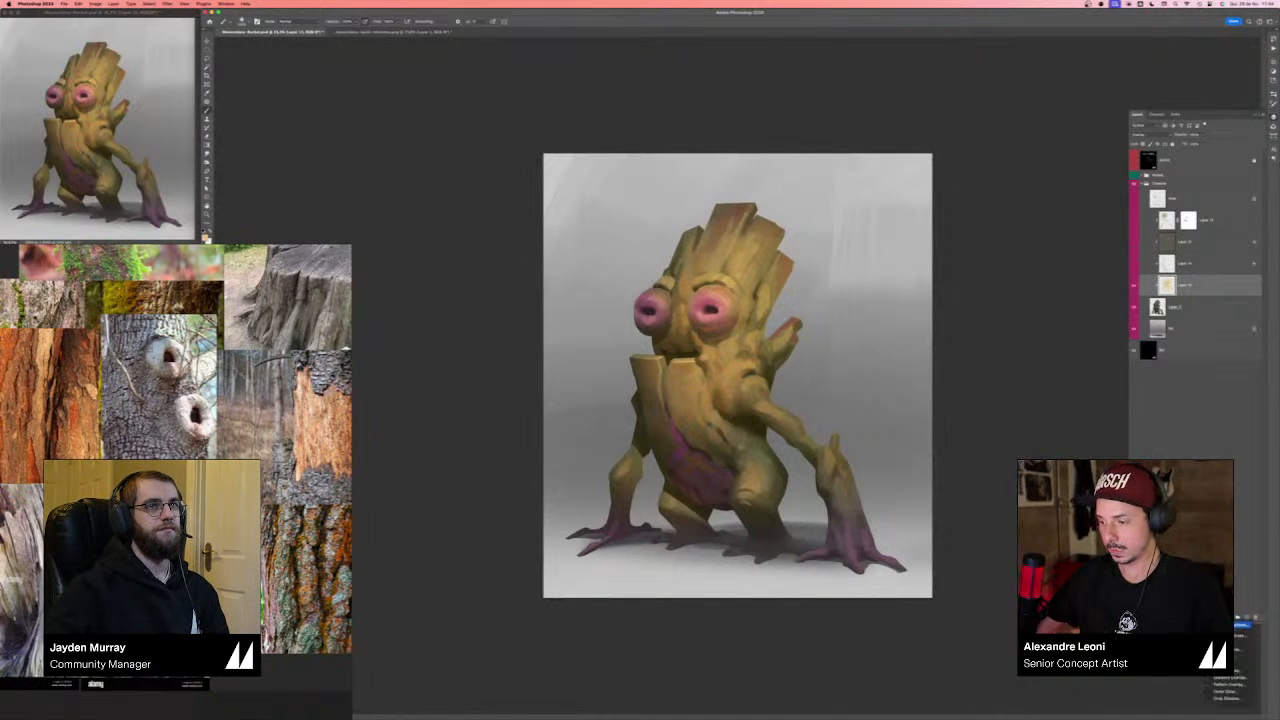
left_click(1240, 625)
left_click_drag(640, 83, 634, 113)
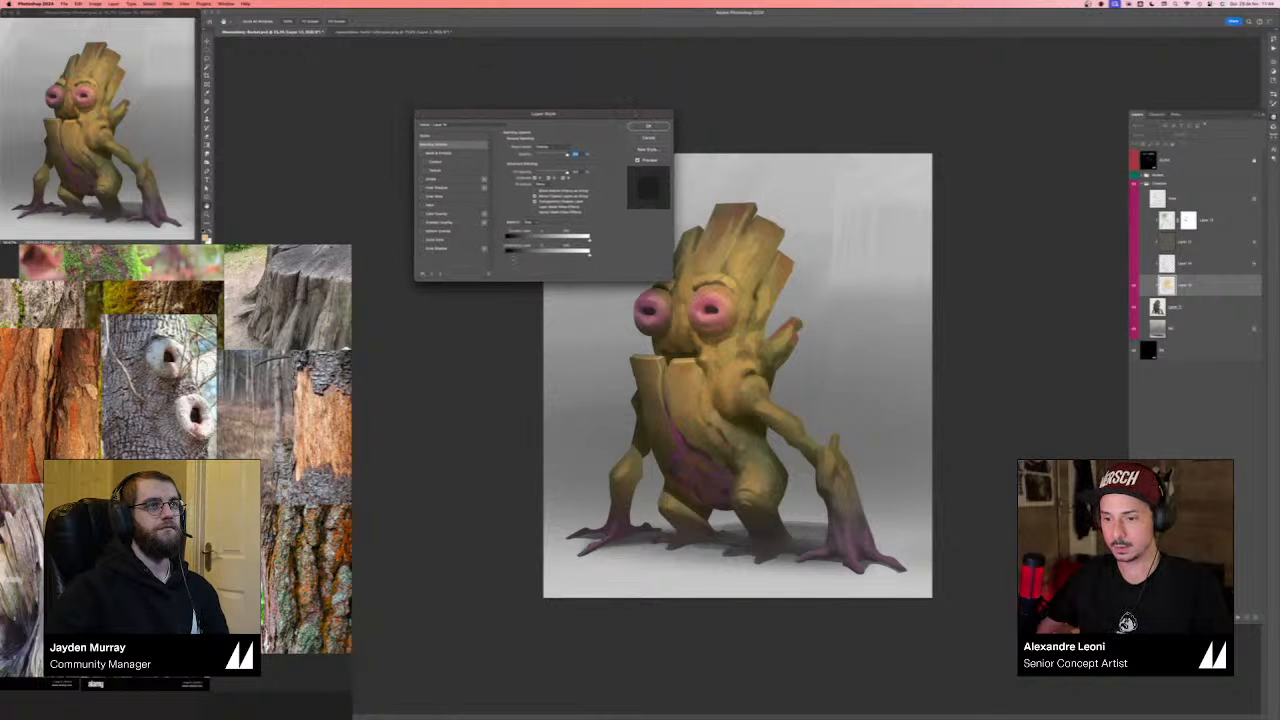
left_click_drag(512, 258, 535, 257)
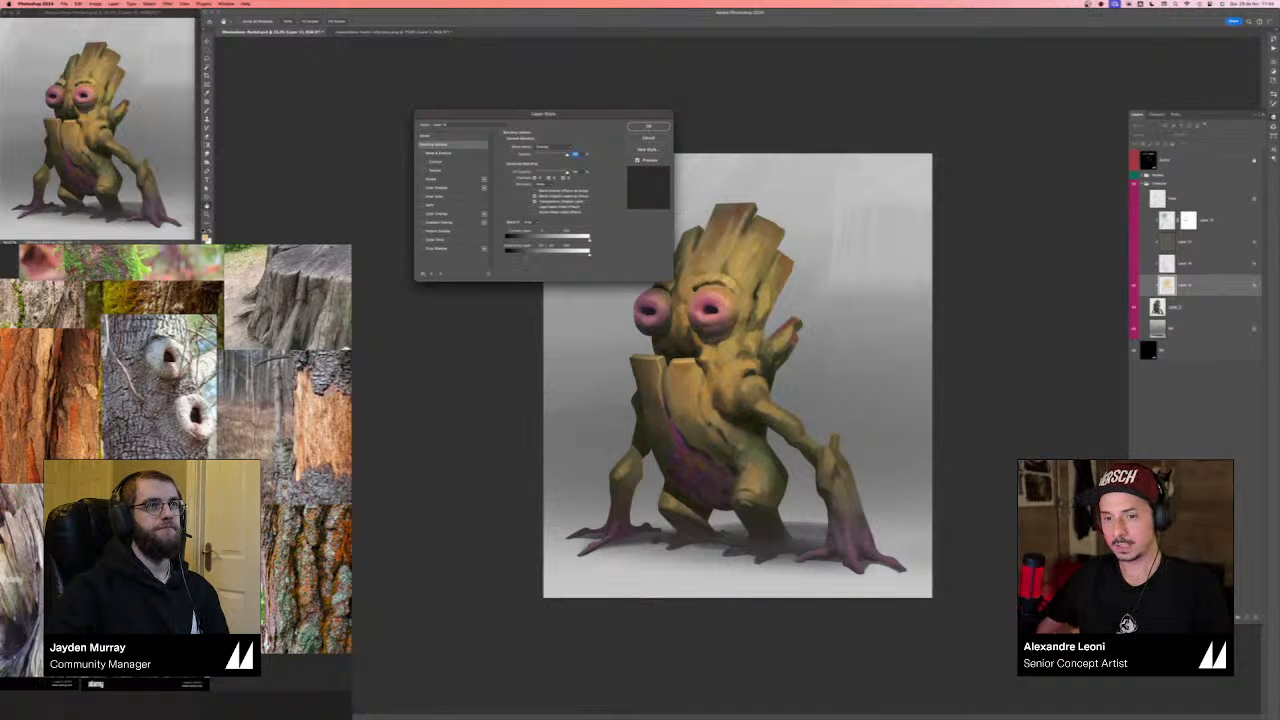
key("Return")
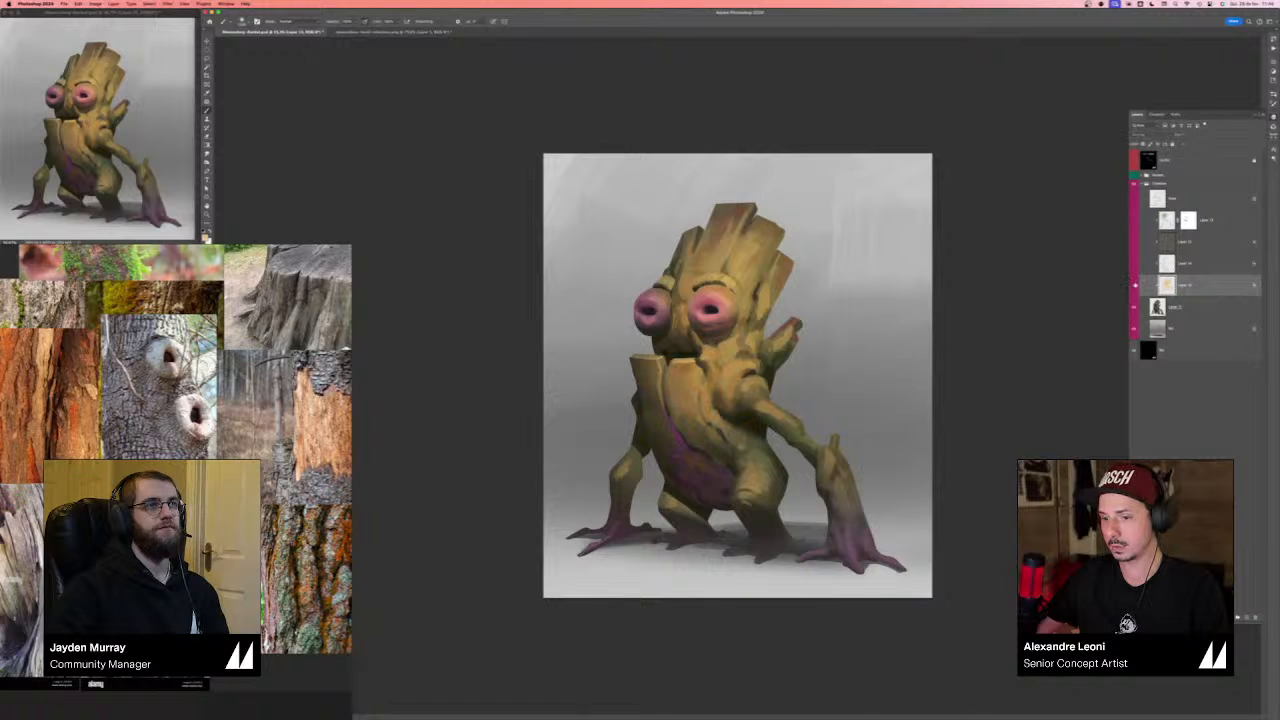
left_click(1135, 285)
left_click(1135, 285)
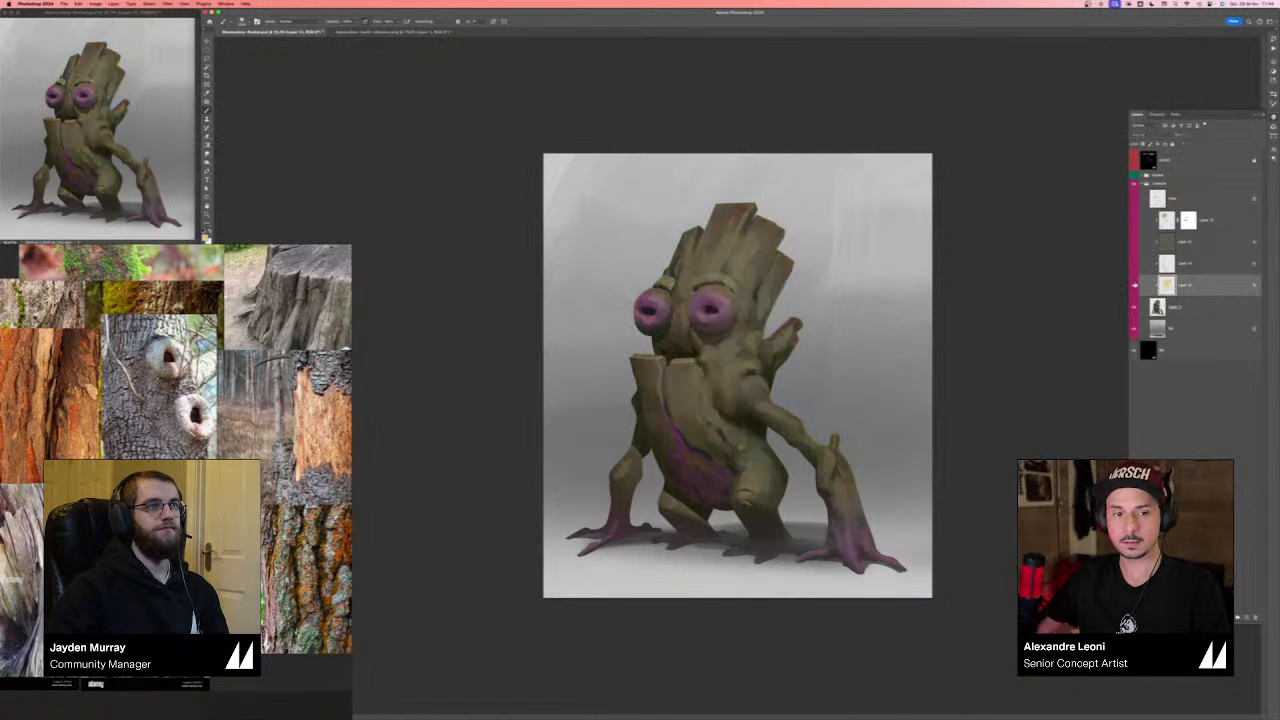
left_click(1135, 285)
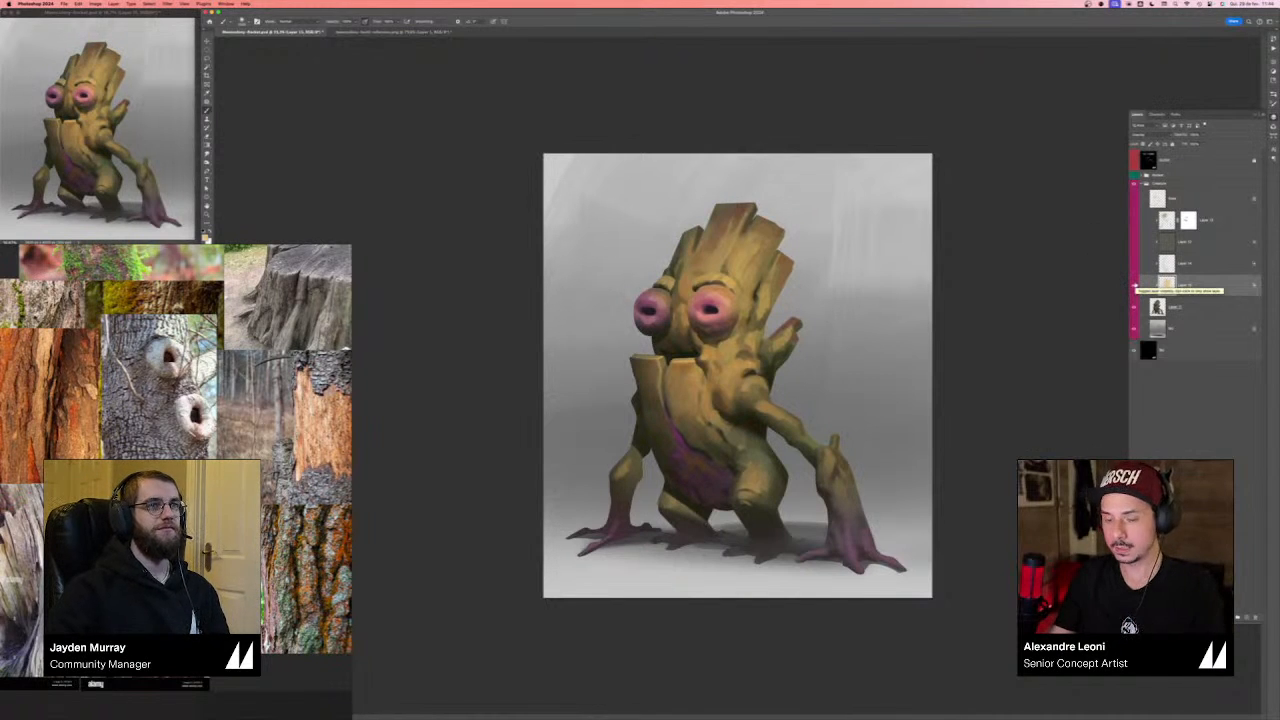
- Preview Soft Light on the Overlay light layer, and adjust the layer's hue, saturation and lightness to a paler warm tone
left_click(1155, 134)
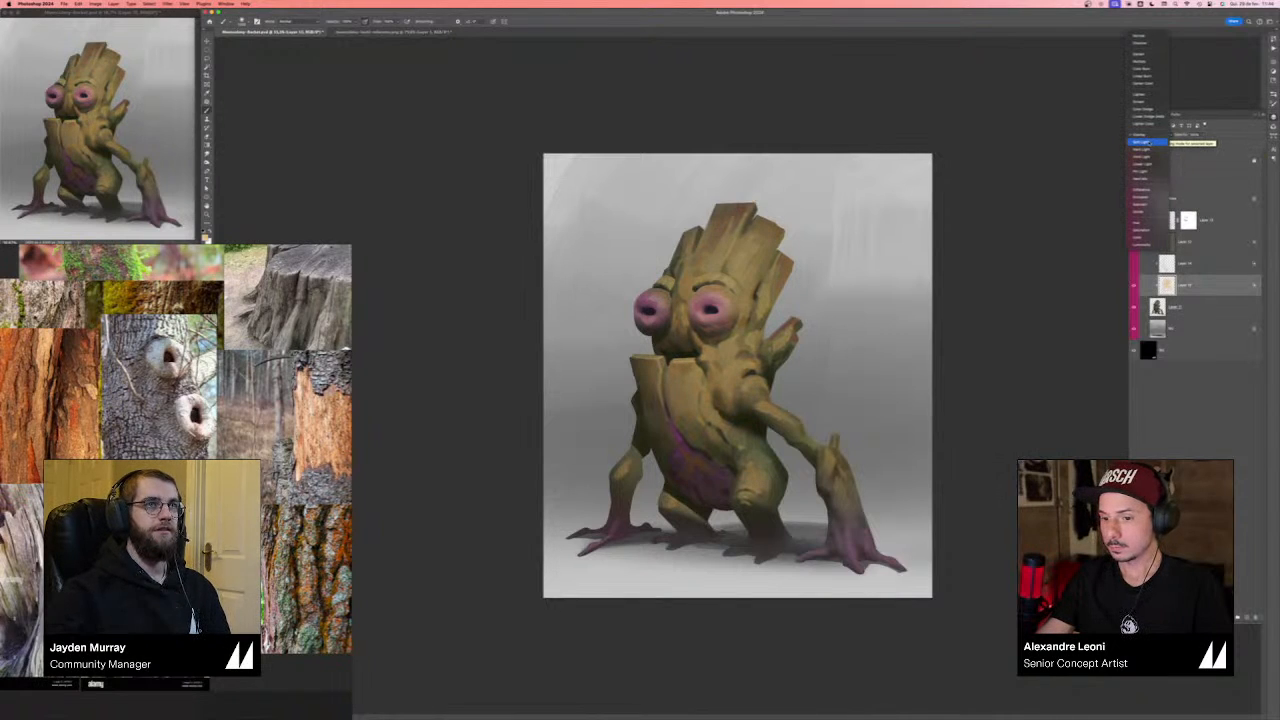
left_click(1141, 142)
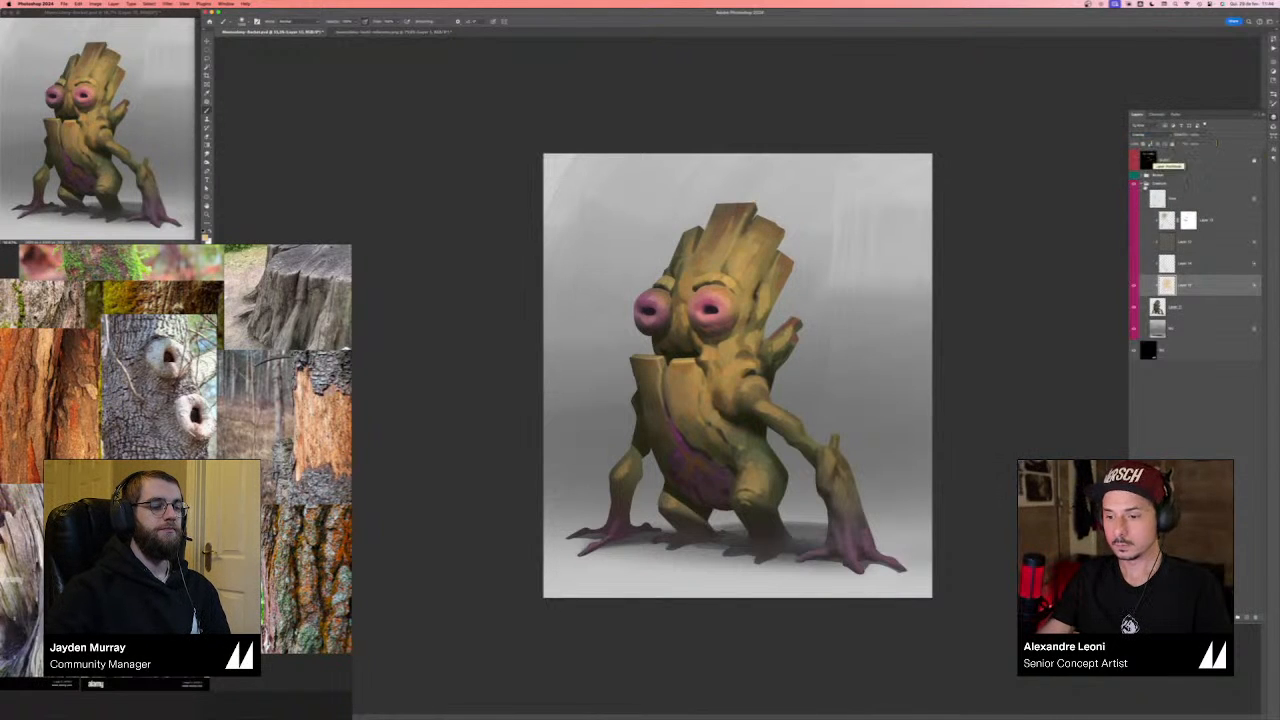
key("super+u")
left_click_drag(1001, 389, 852, 352)
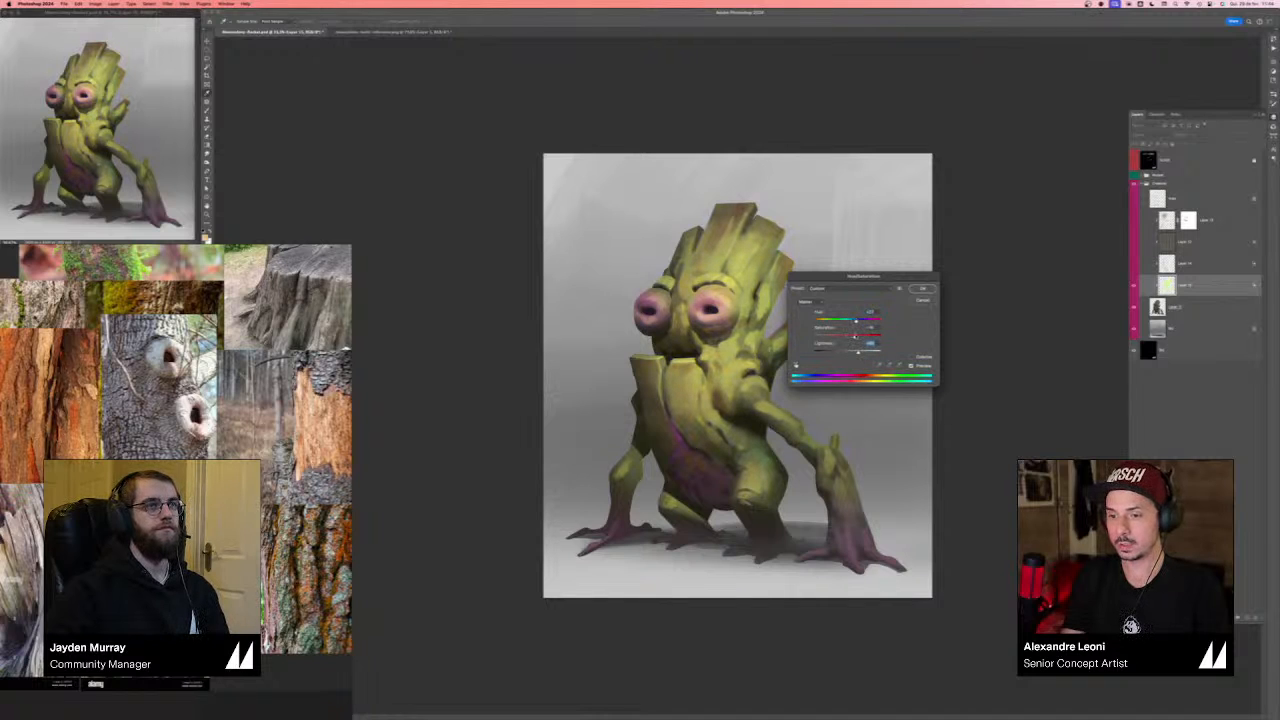
left_click_drag(863, 277, 895, 277)
left_click_drag(887, 321, 877, 322)
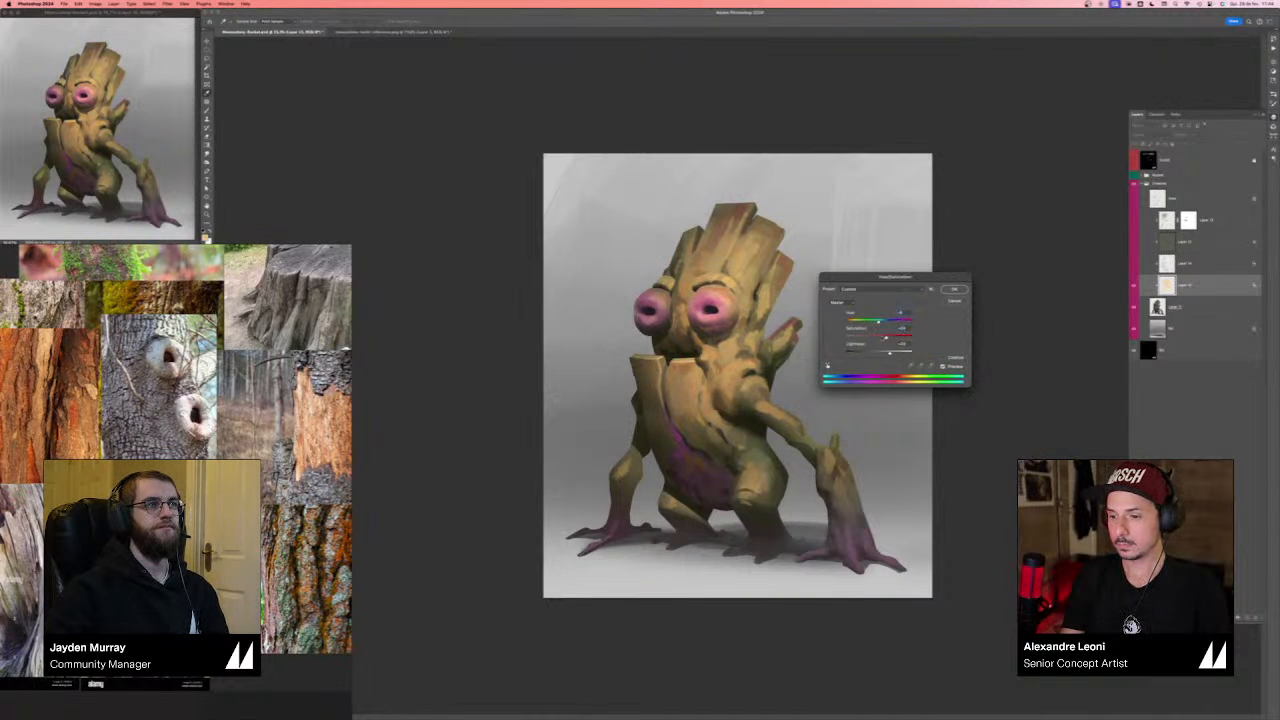
left_click(954, 289)
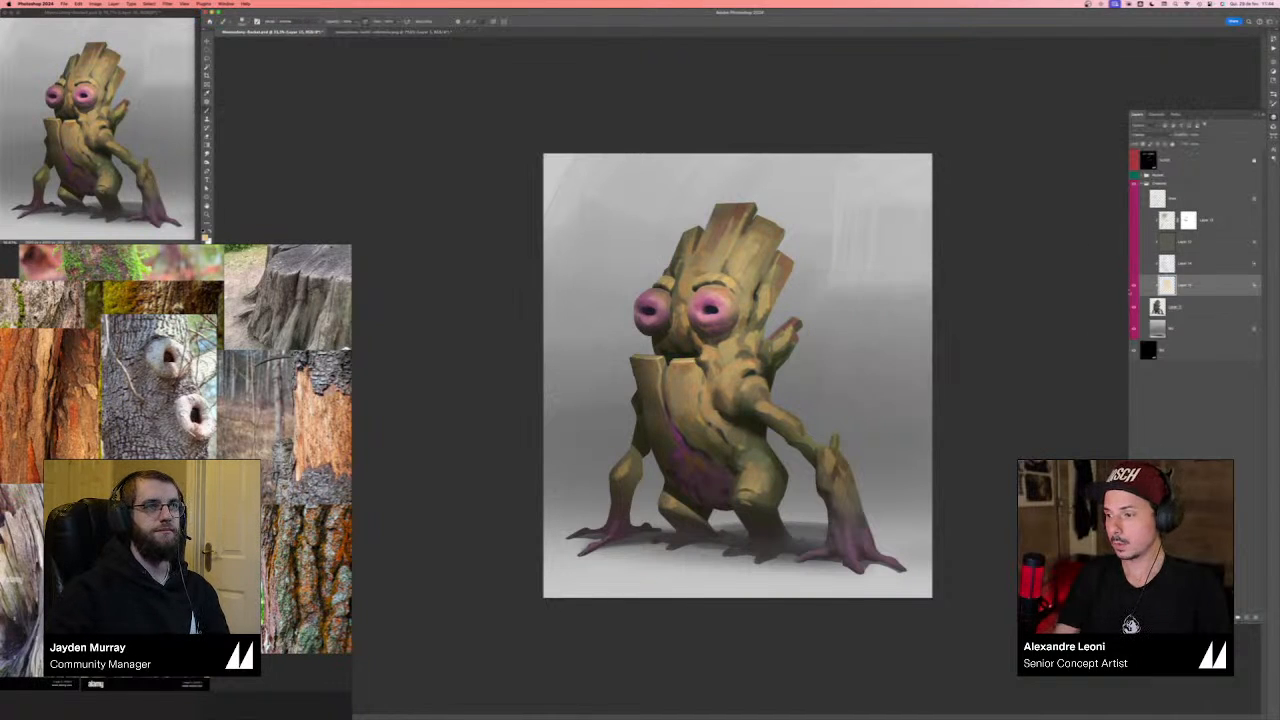
- Lower the Overlay light layer's opacity and compare the creature with the layer on and off
left_click(1133, 286)
left_click(1133, 286)
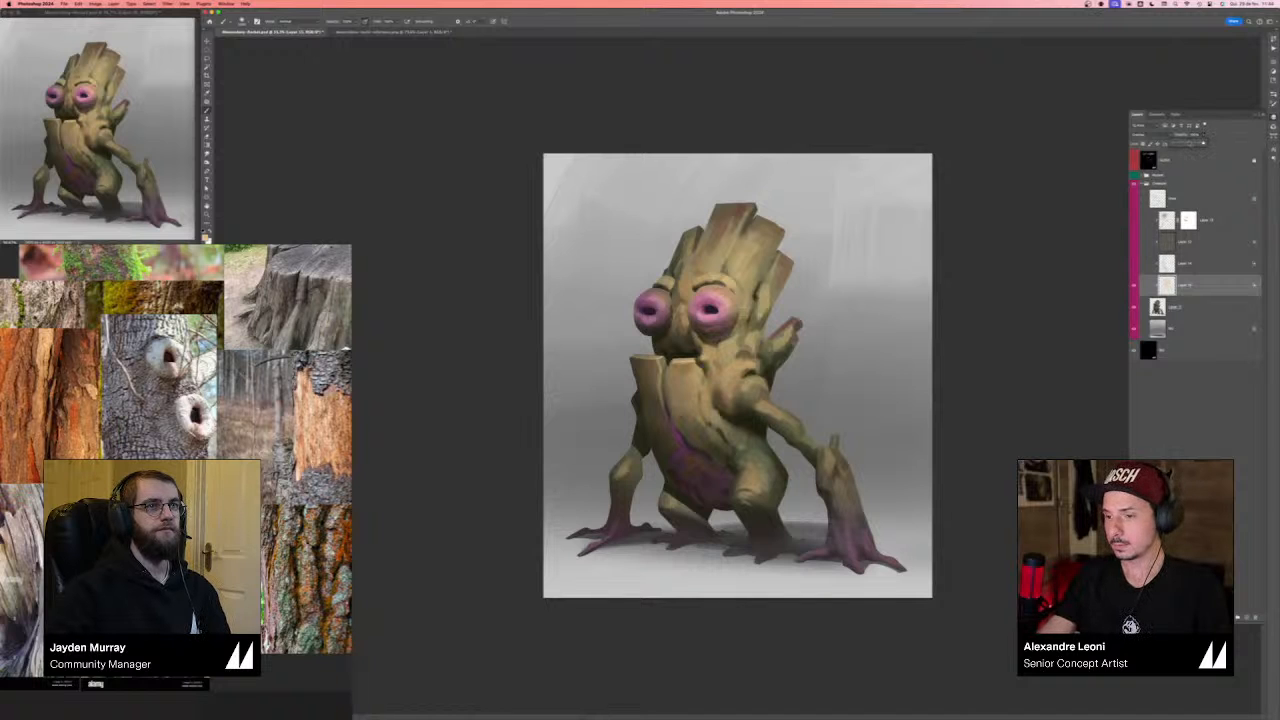
left_click(1189, 143)
left_click(1134, 288)
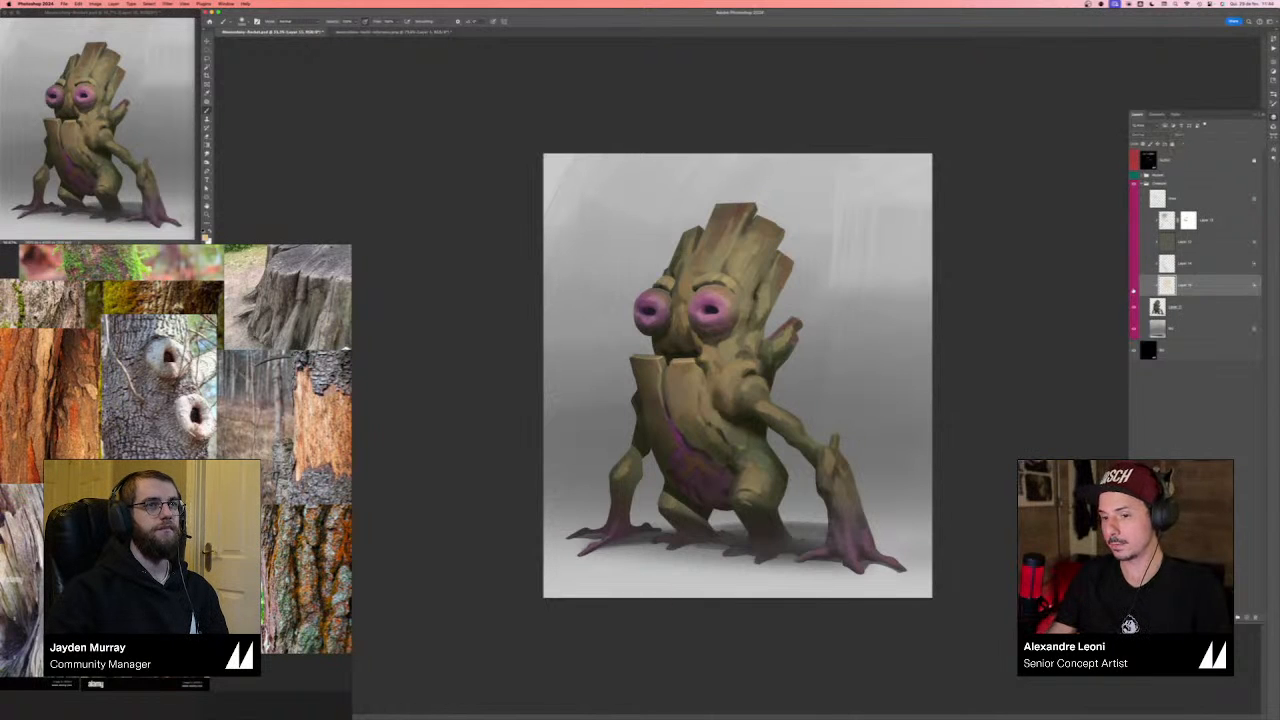
left_click(1134, 288)
left_click(1134, 288)
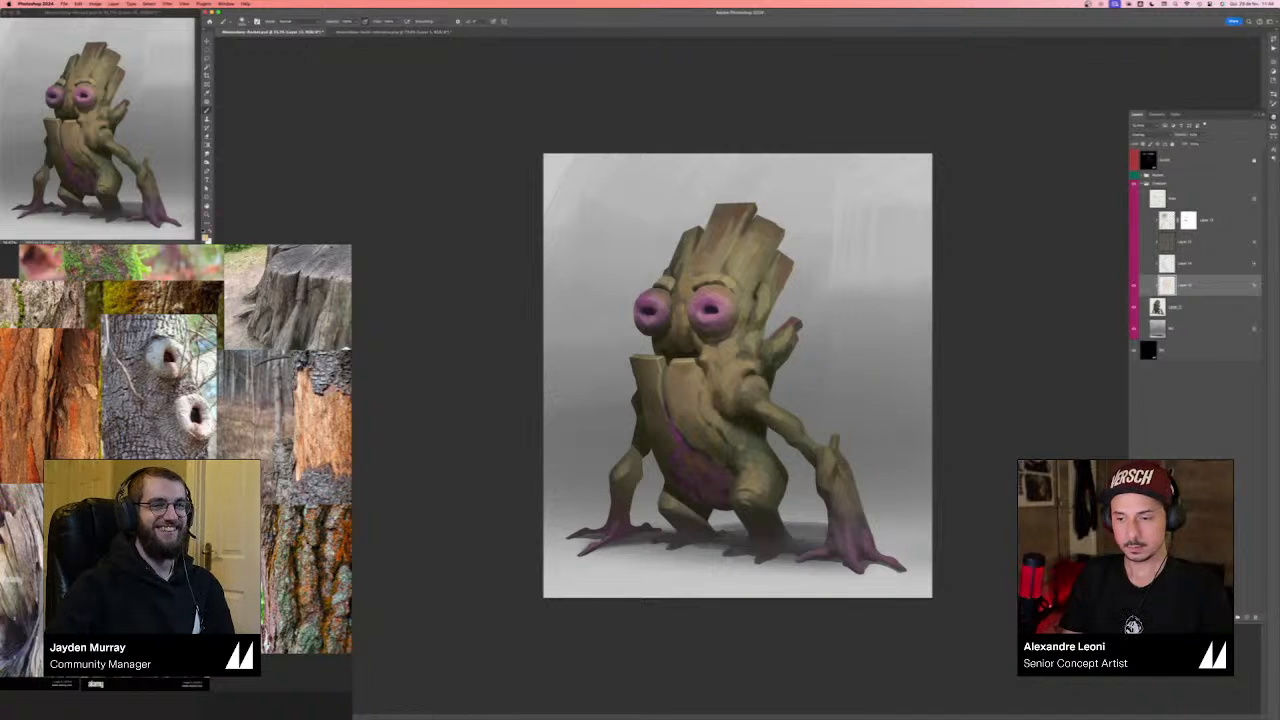
- Add another clipped layer above the Overlay light and softly paint orange-brown over the creature's head, torso and limbs
mouse_move(841, 420)
left_mouse_down()
mouse_move(797, 420)
mouse_move(837, 419)
left_mouse_up()
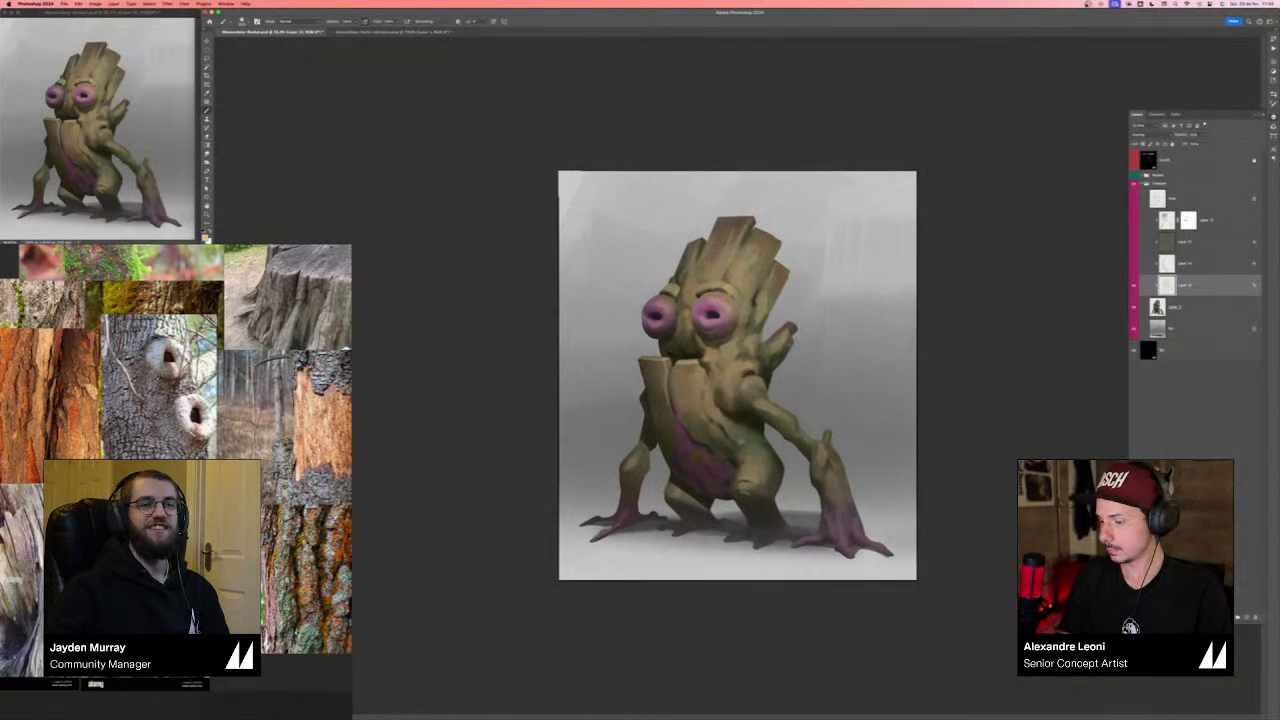
left_click(1246, 616)
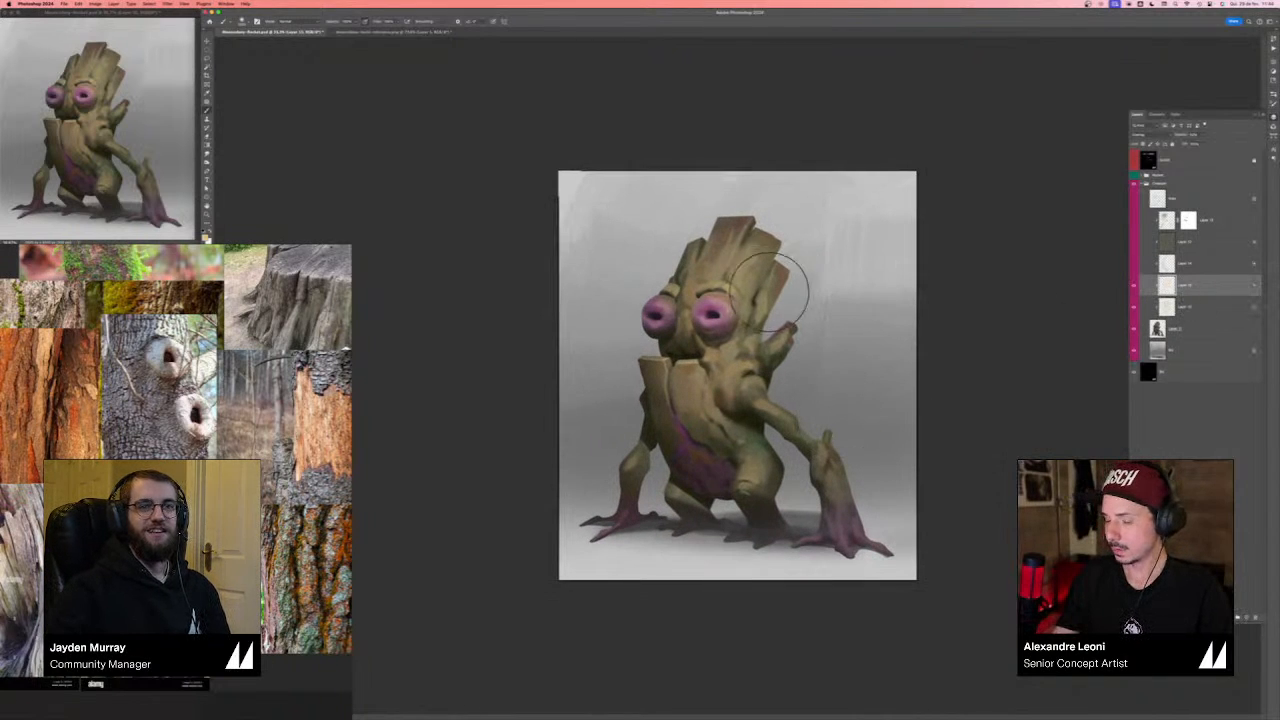
left_click(206, 233)
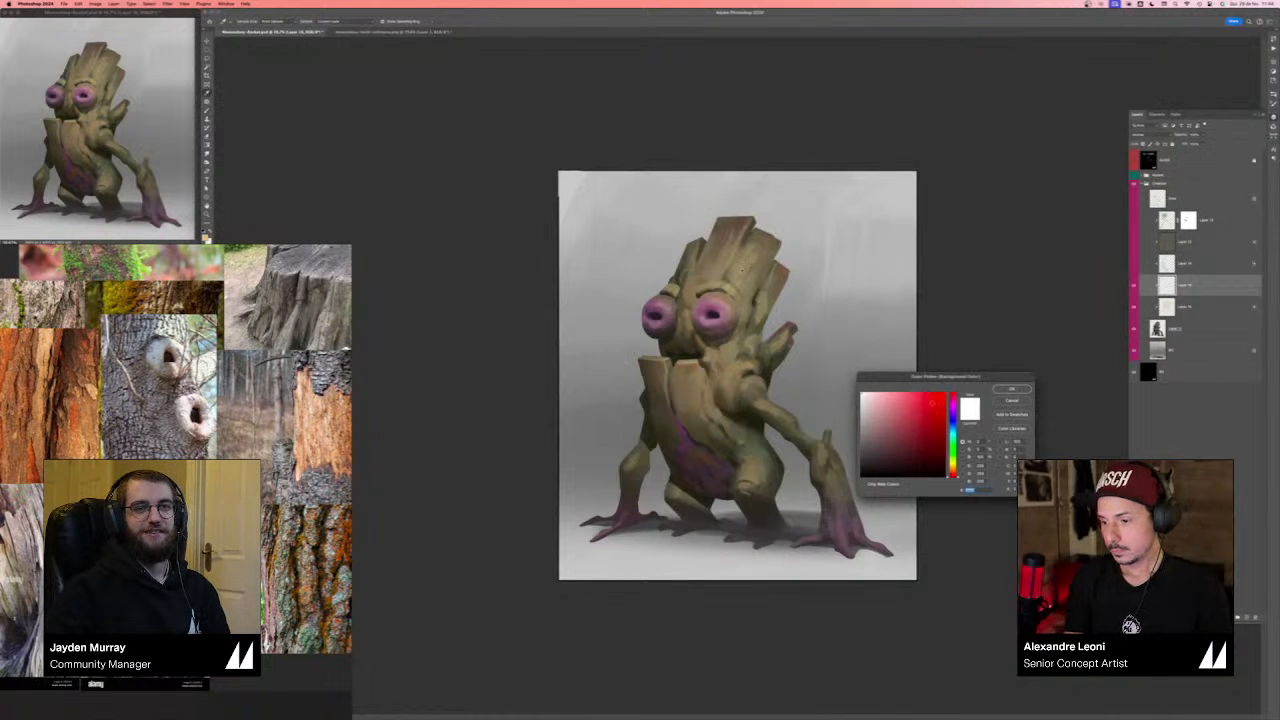
key("Escape")
left_click(204, 236)
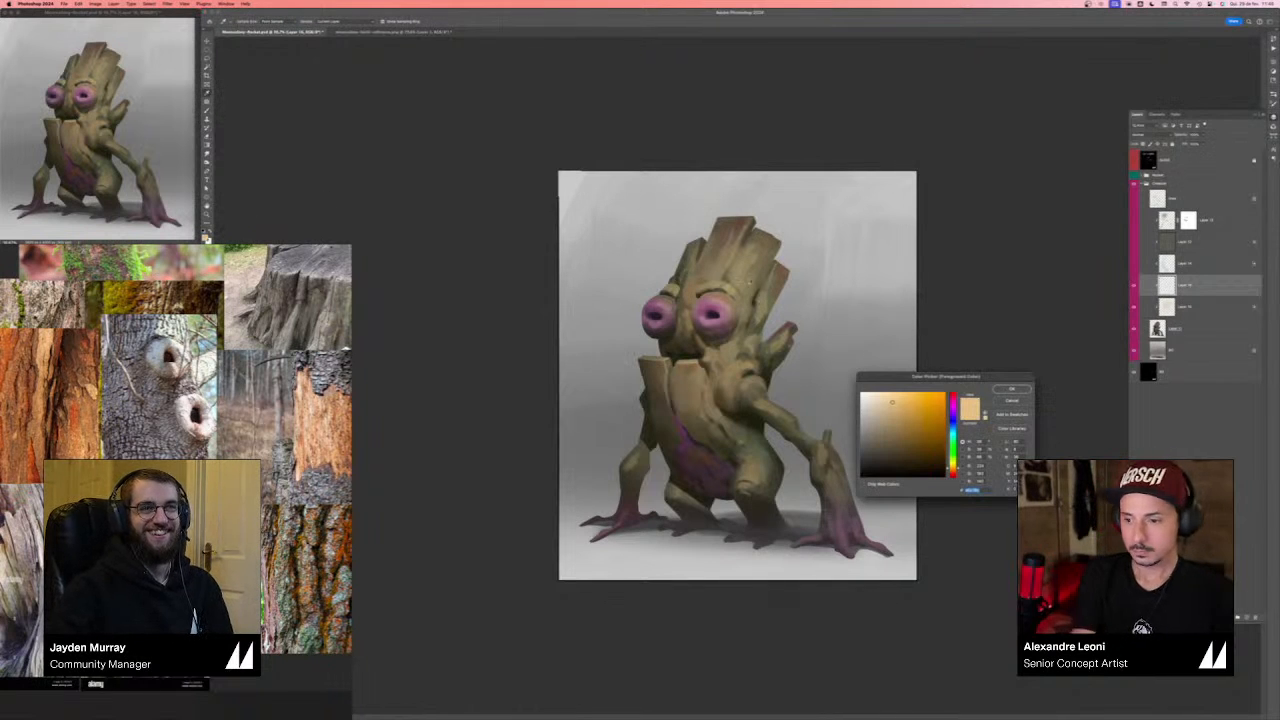
left_click(952, 471)
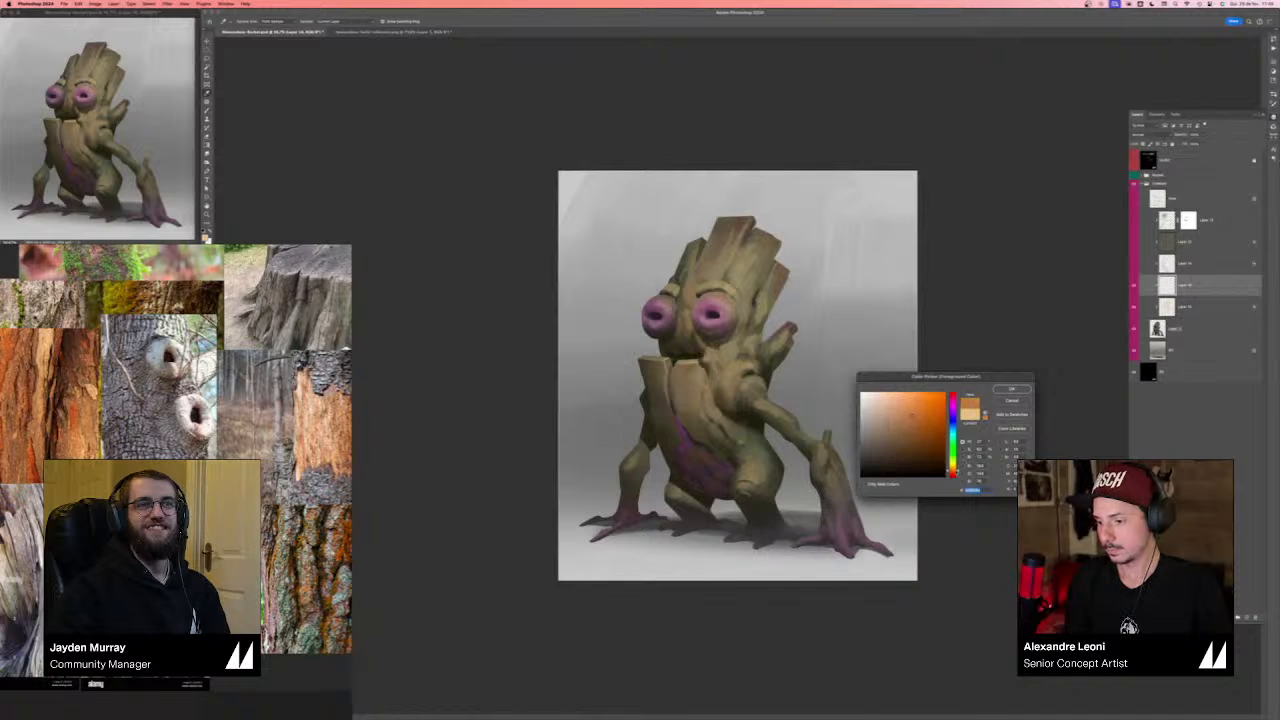
key("Return")
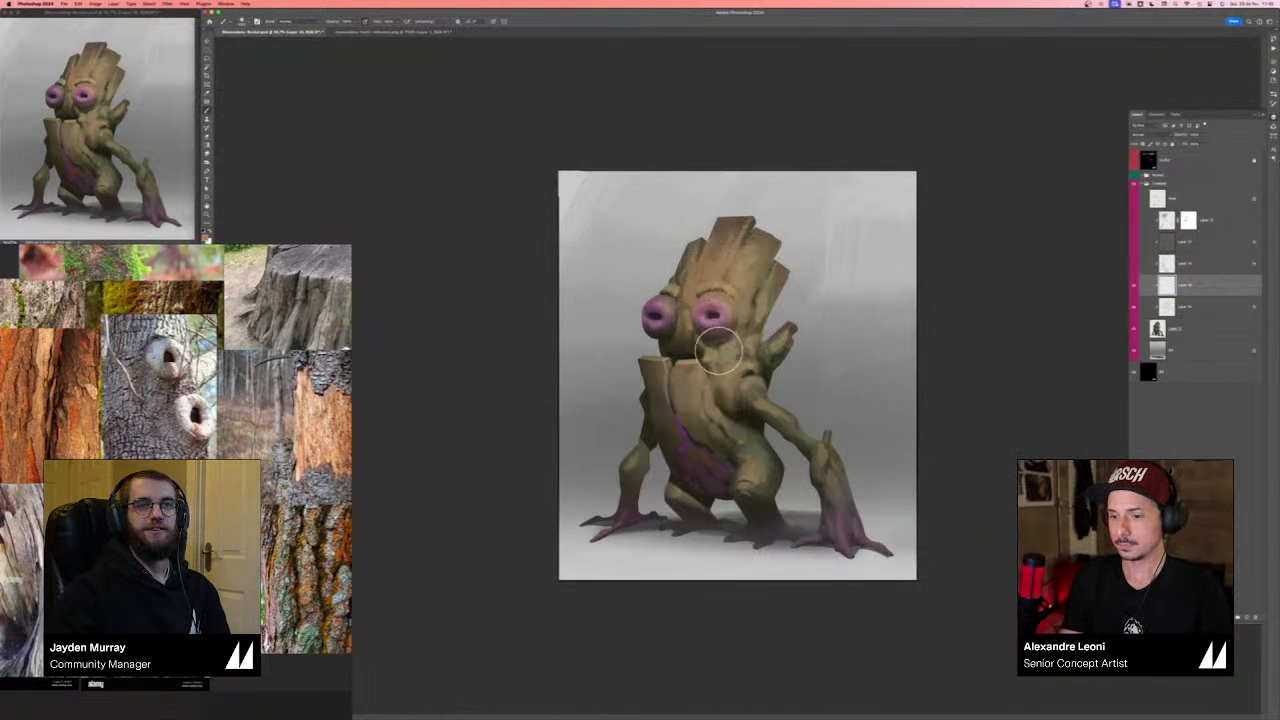
mouse_move(751, 352)
left_mouse_down()
mouse_move(703, 383)
mouse_move(733, 410)
mouse_move(804, 310)
left_mouse_up()
mouse_move(800, 395)
left_mouse_down()
mouse_move(809, 449)
mouse_move(746, 434)
mouse_move(753, 461)
mouse_move(675, 489)
mouse_move(696, 500)
mouse_move(635, 460)
left_mouse_up()
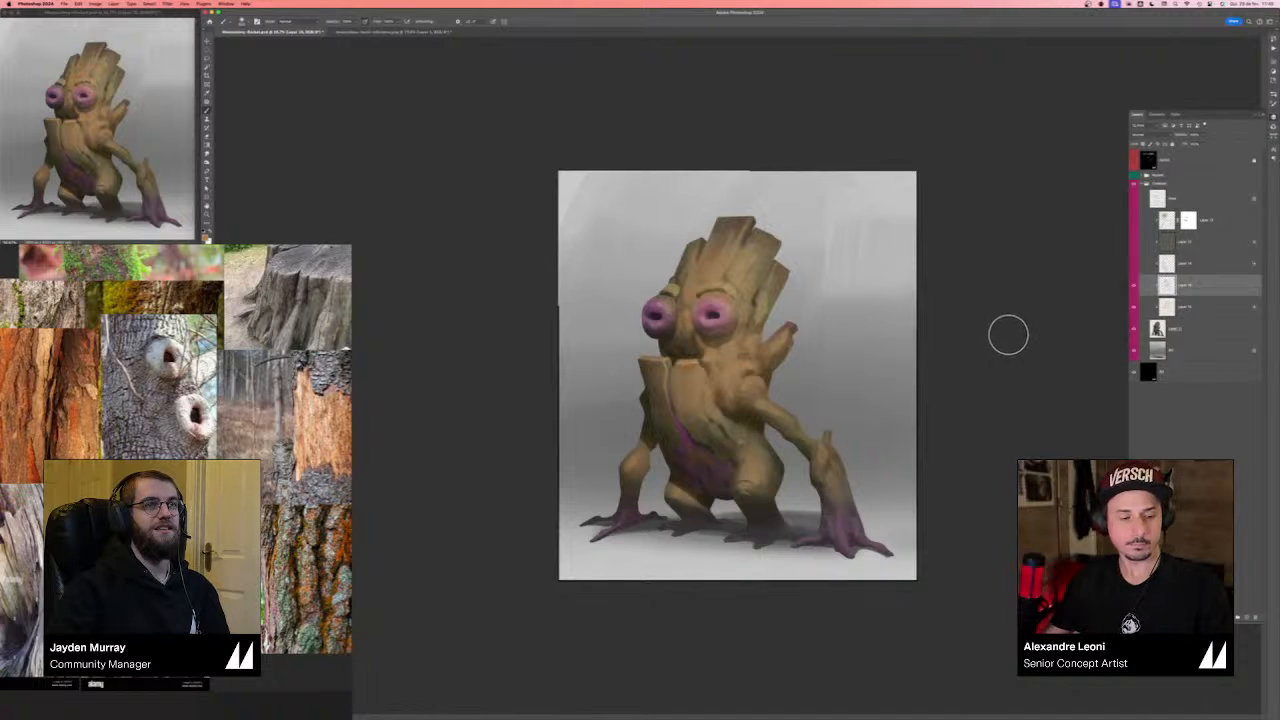
- Flip the canvas horizontally, extend the orange-brown tint along the arms with a larger soft brush, and check the tint layer's visibility
key("super+shift+h")
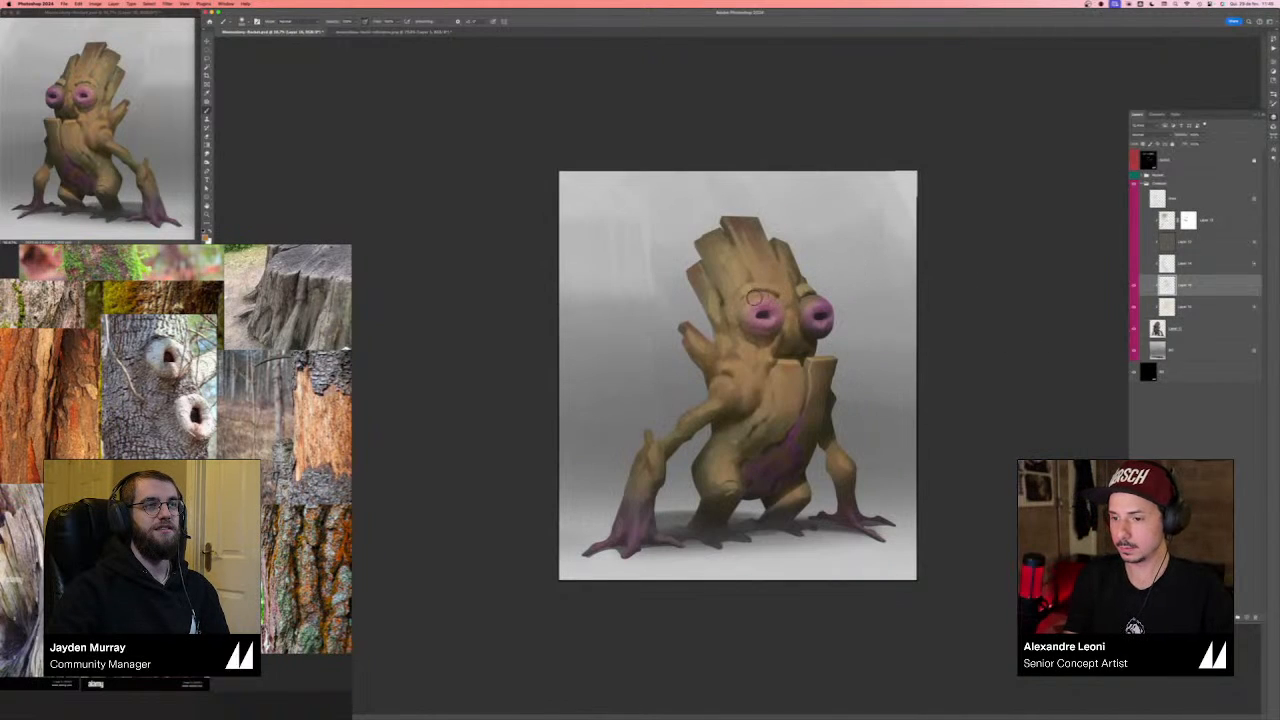
key("bracketright")
key("bracketright")
key("bracketright")
key("bracketright")
key("bracketright")
key("bracketright")
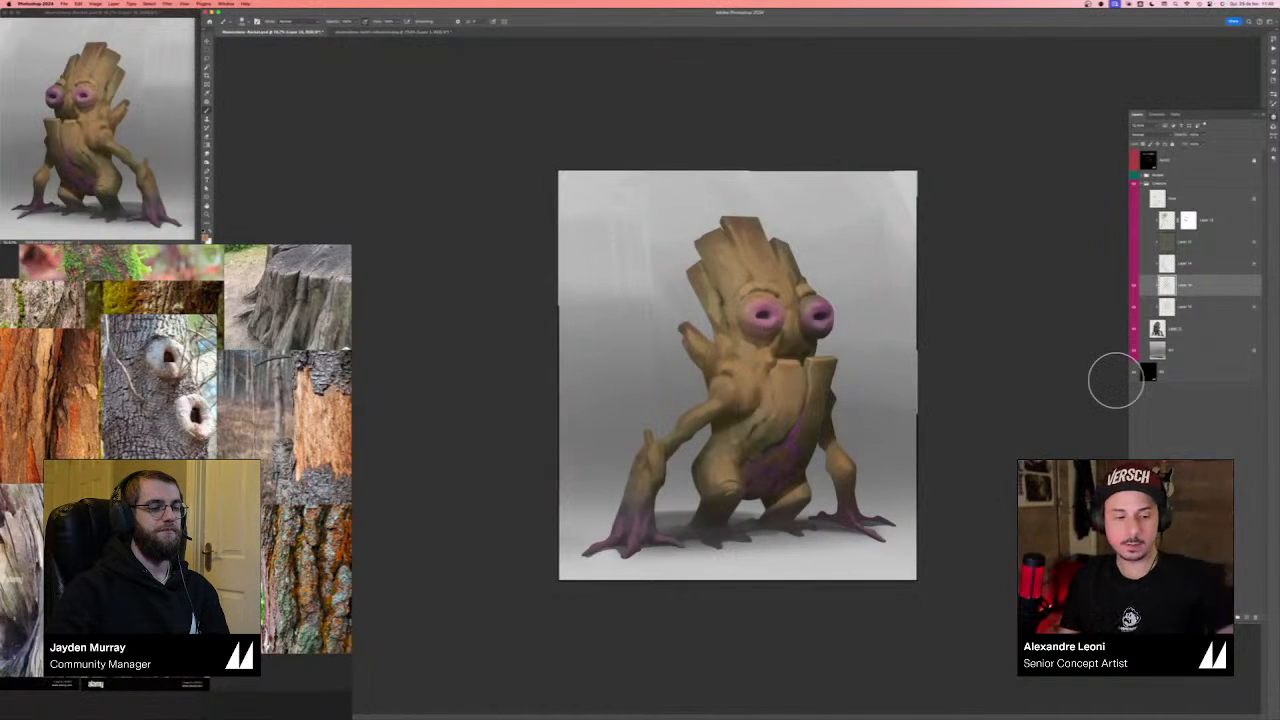
key("l")
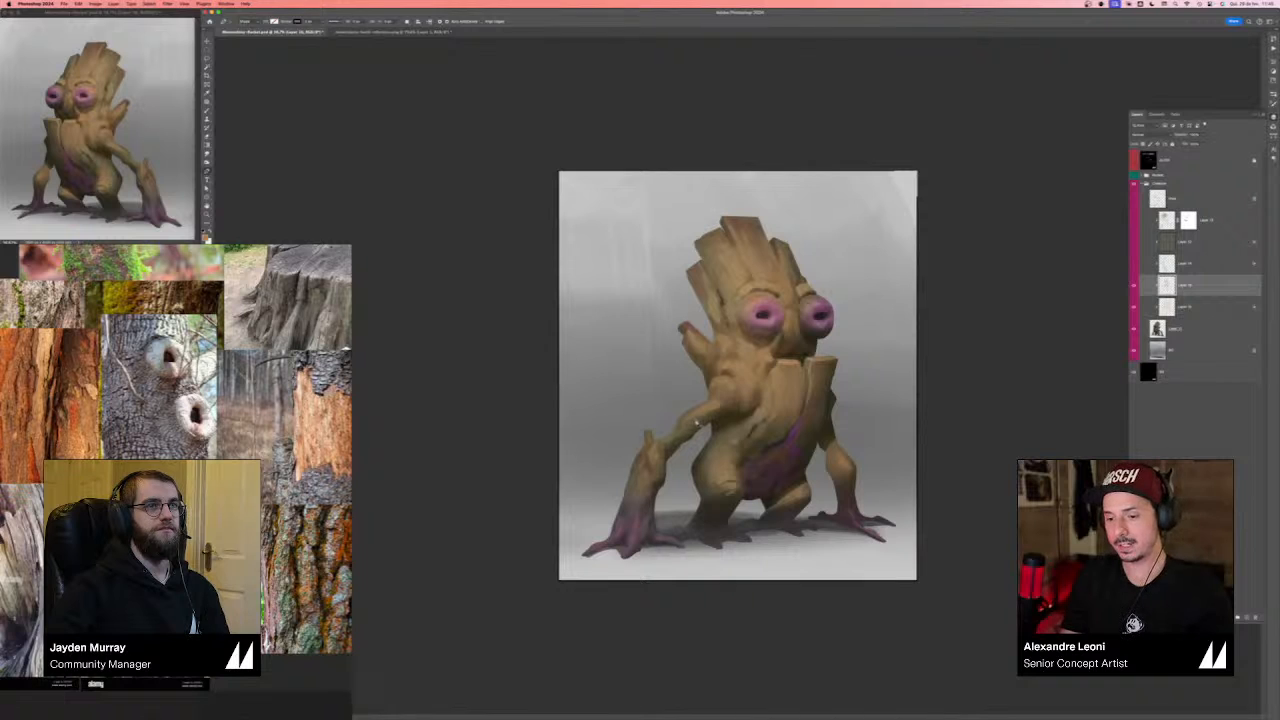
key("b")
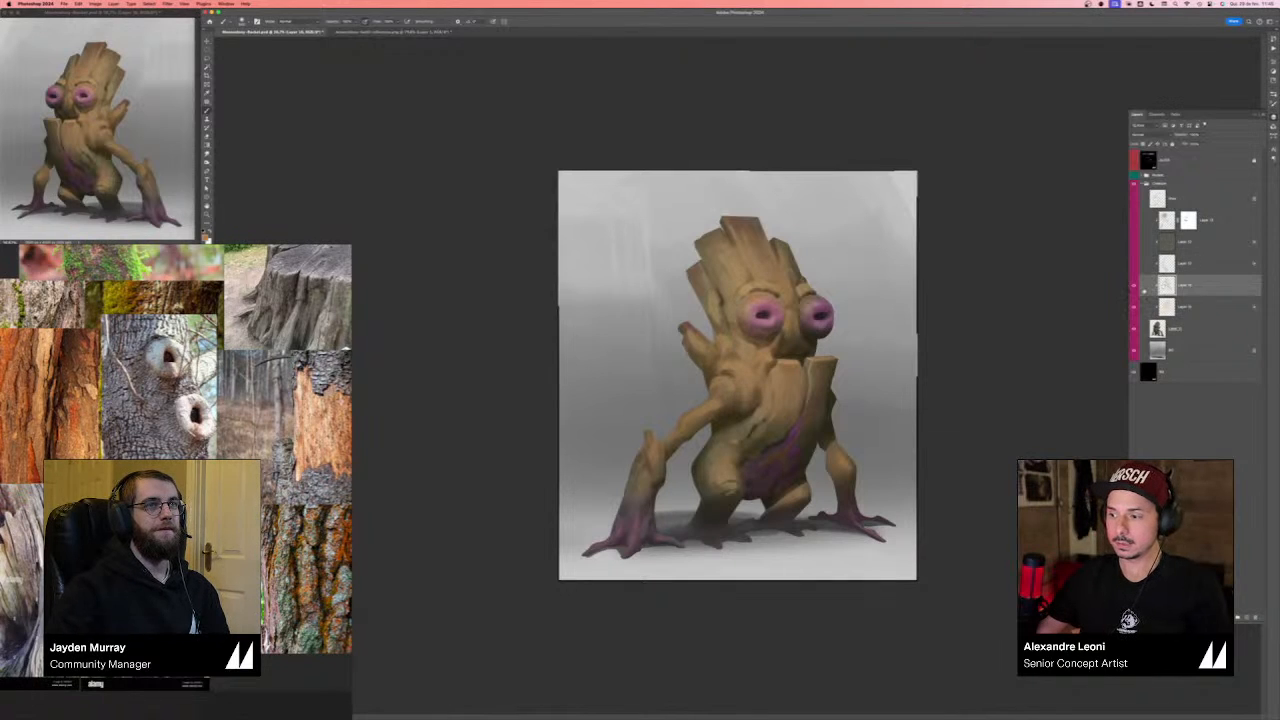
left_click(1135, 287)
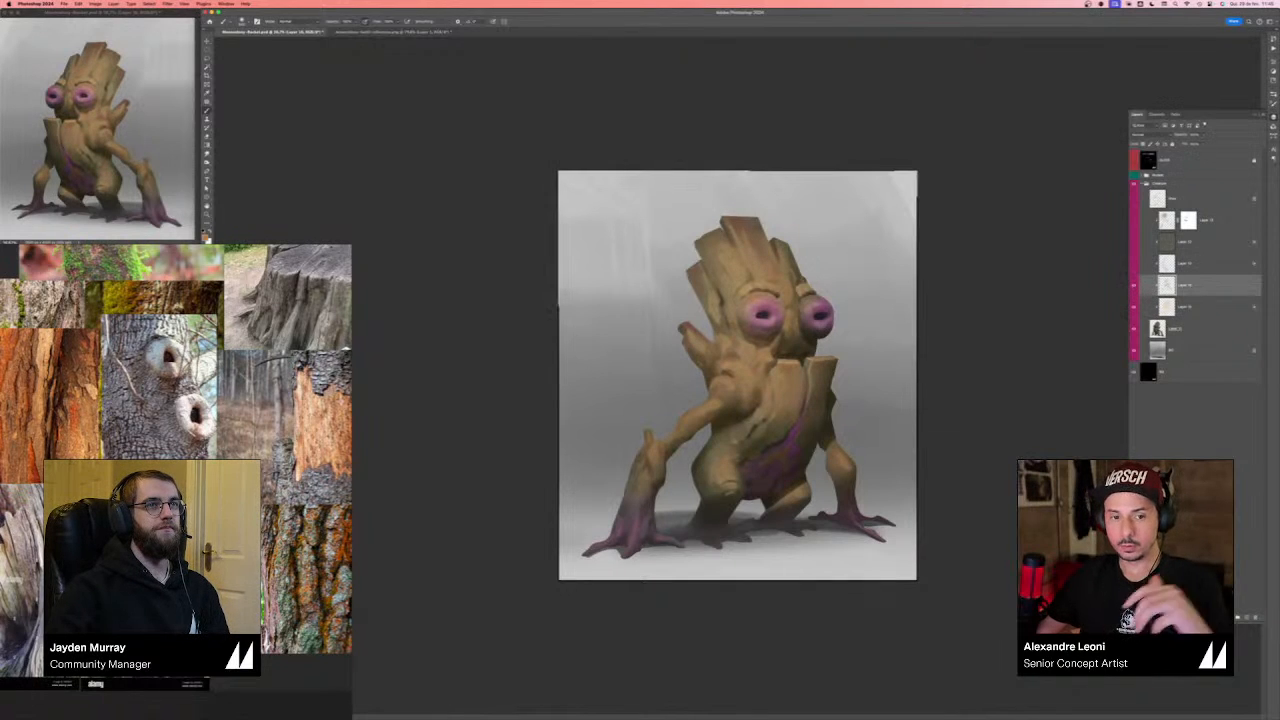
- Open the orange-brown tint layer's blending options and use Blend If to fade it out of the underlying layer's dark tones
left_click(1209, 617)
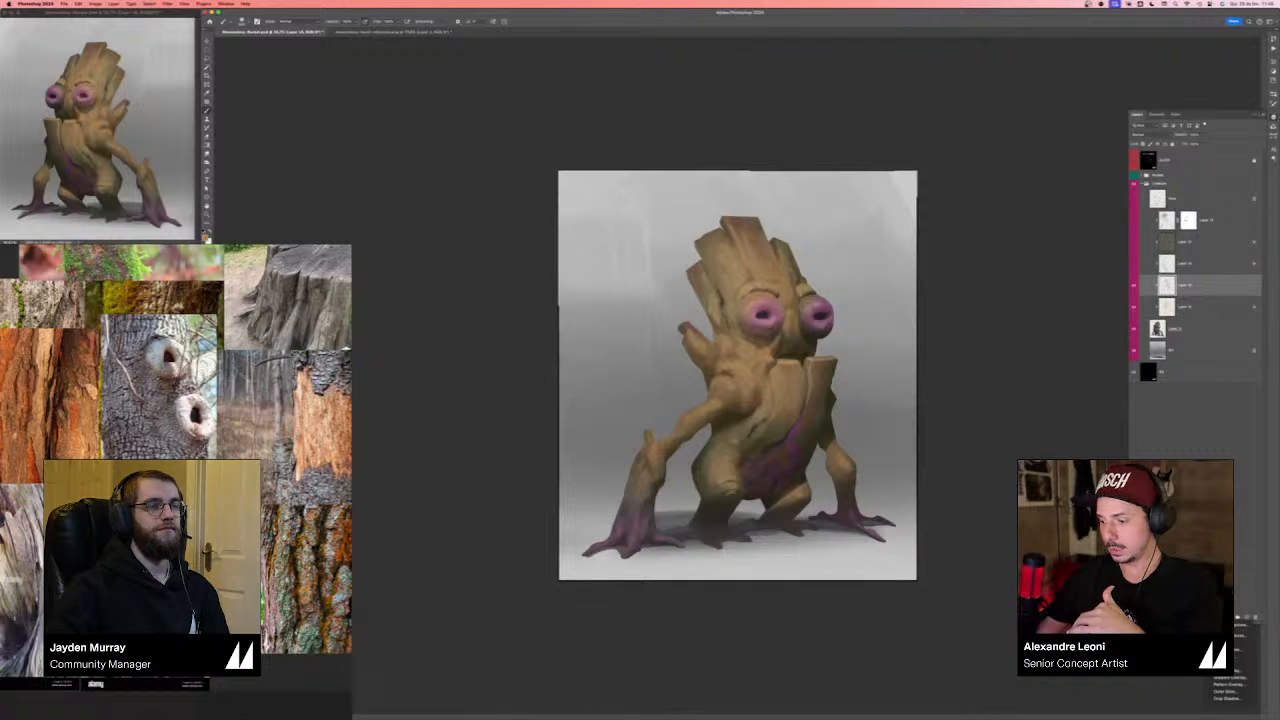
left_click(1226, 625)
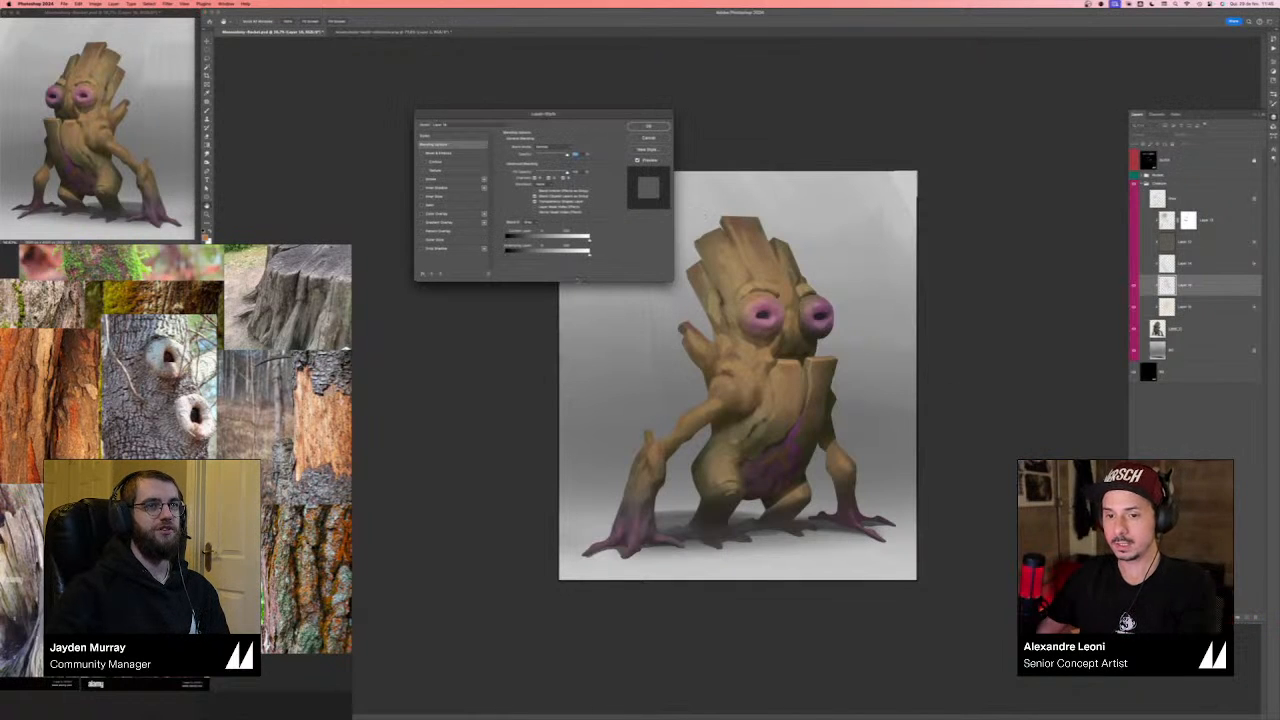
left_click_drag(510, 257, 532, 256)
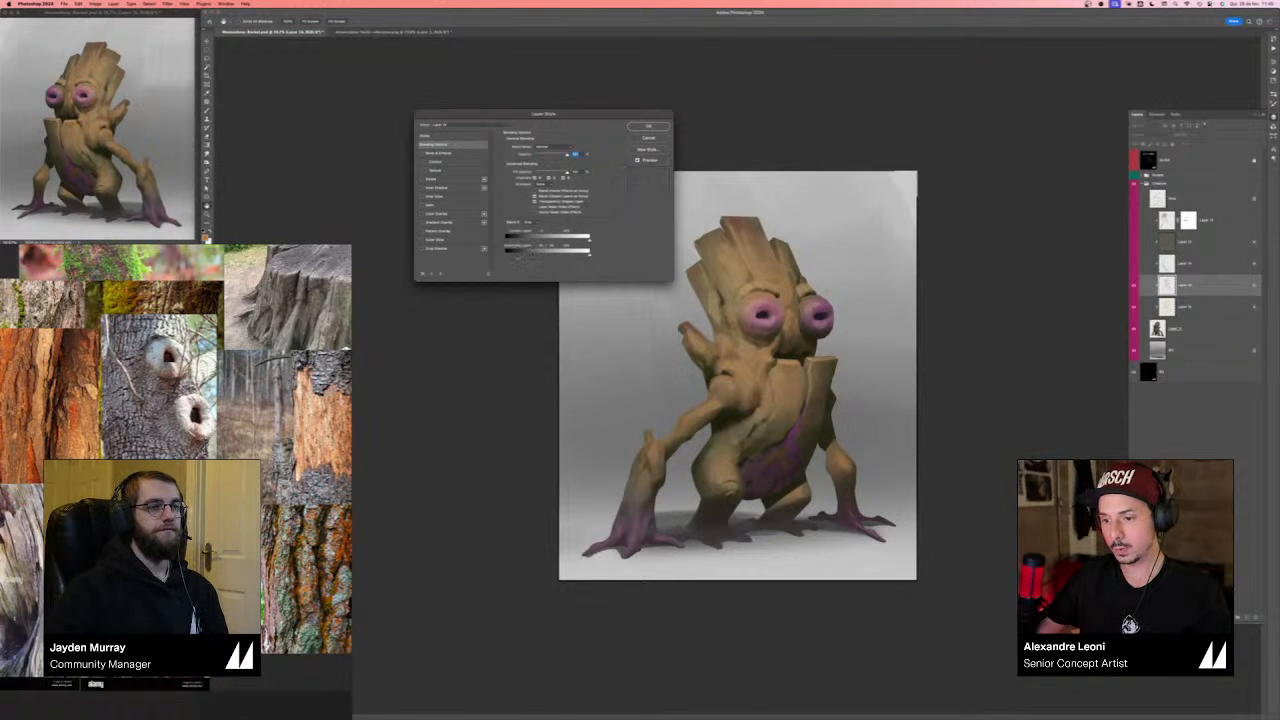
key("Return")
- Compare the creature with the orange-brown tint layer and the Overlay light layer below it switched off and on
left_click(1134, 285)
left_click(1134, 285)
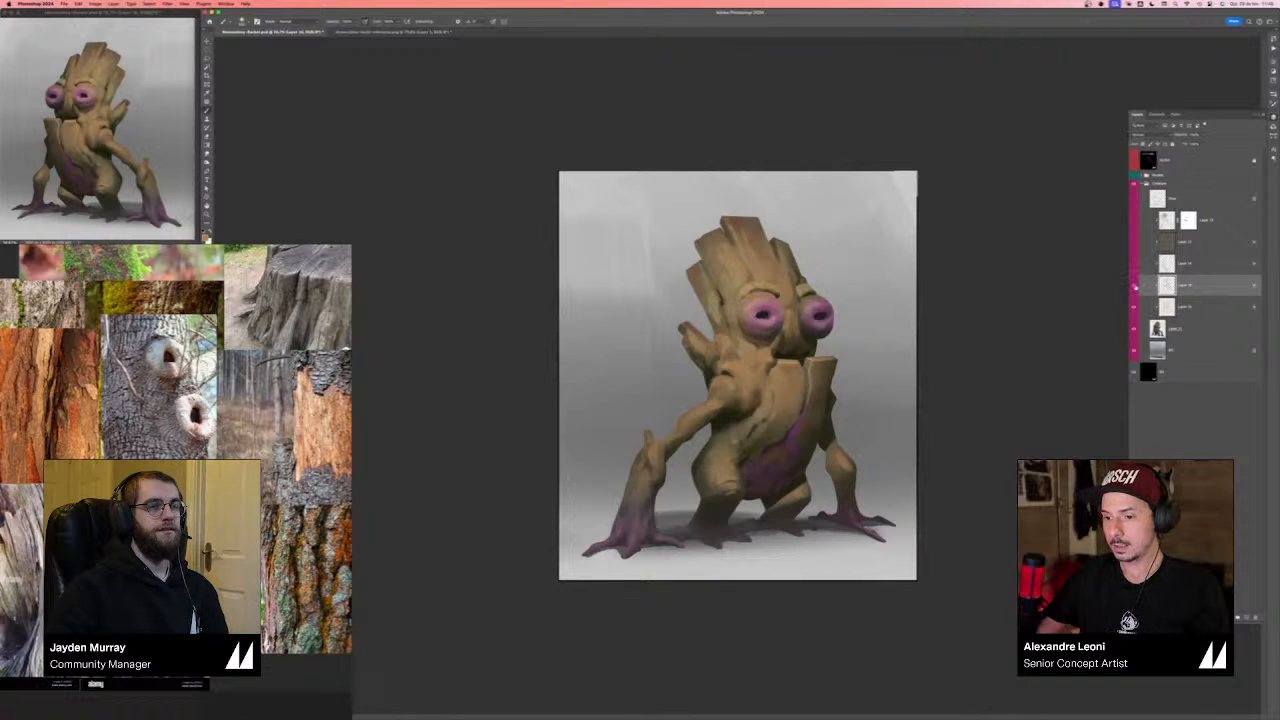
left_click(1134, 285)
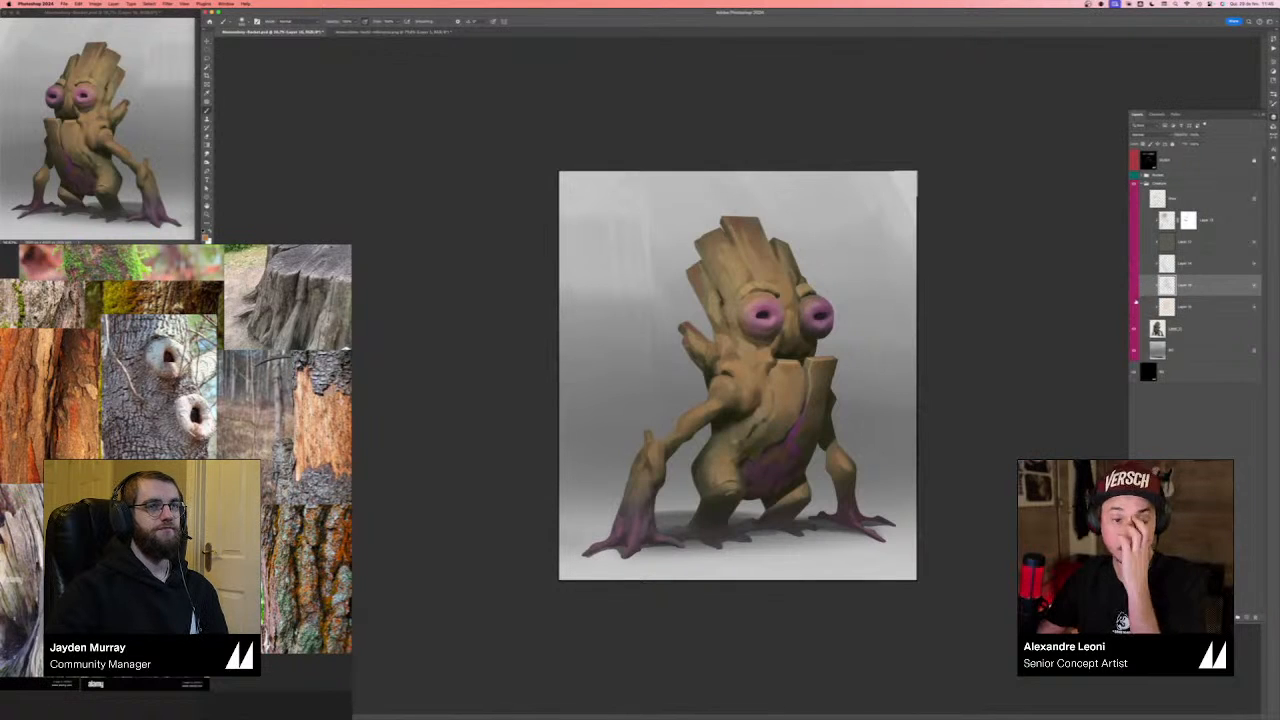
left_click(1135, 306)
left_click(1135, 288)
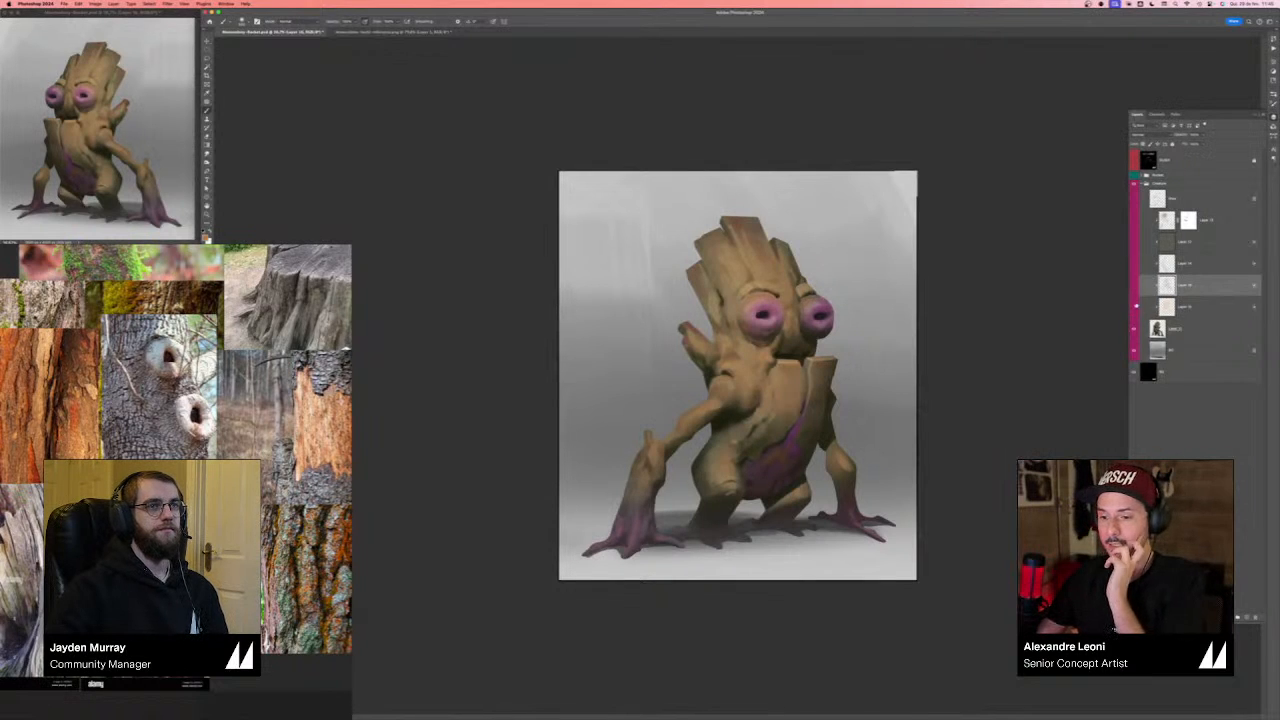
left_click(1136, 306)
left_click(1136, 306)
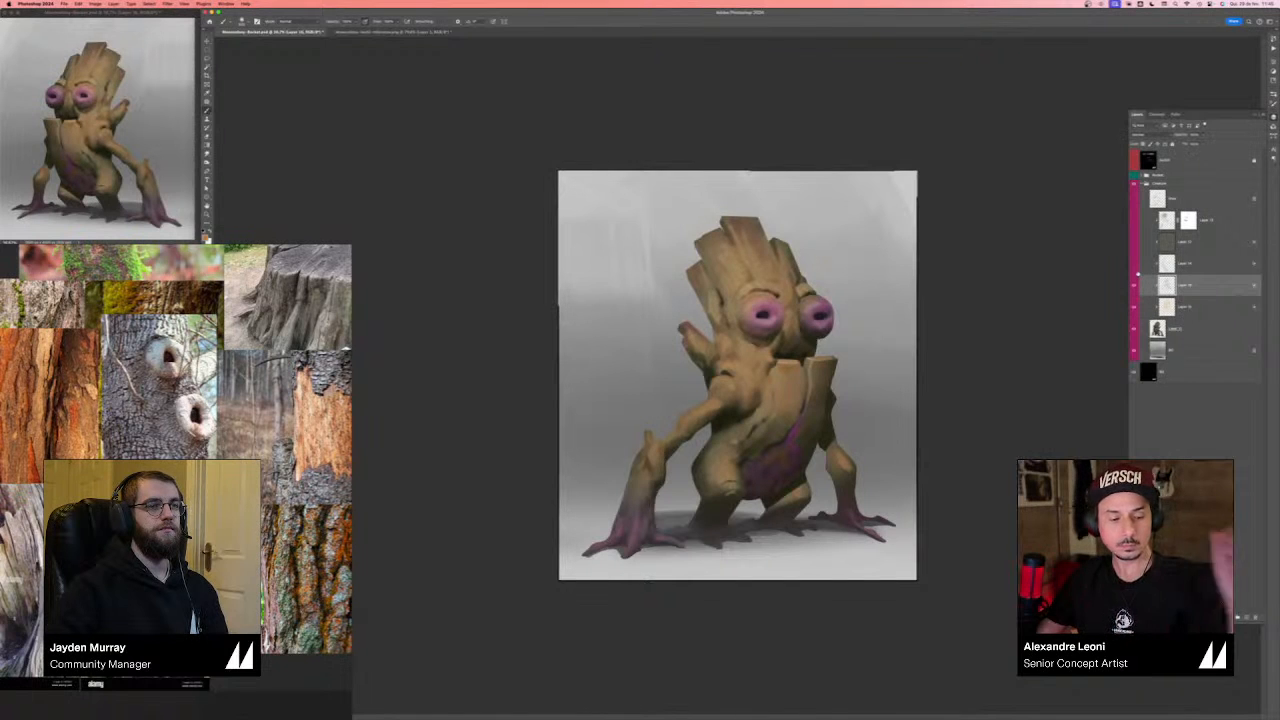
- Flip the canvas horizontally and compare the enlarged creature with the orange-brown tint layer on and off
key("super+1")
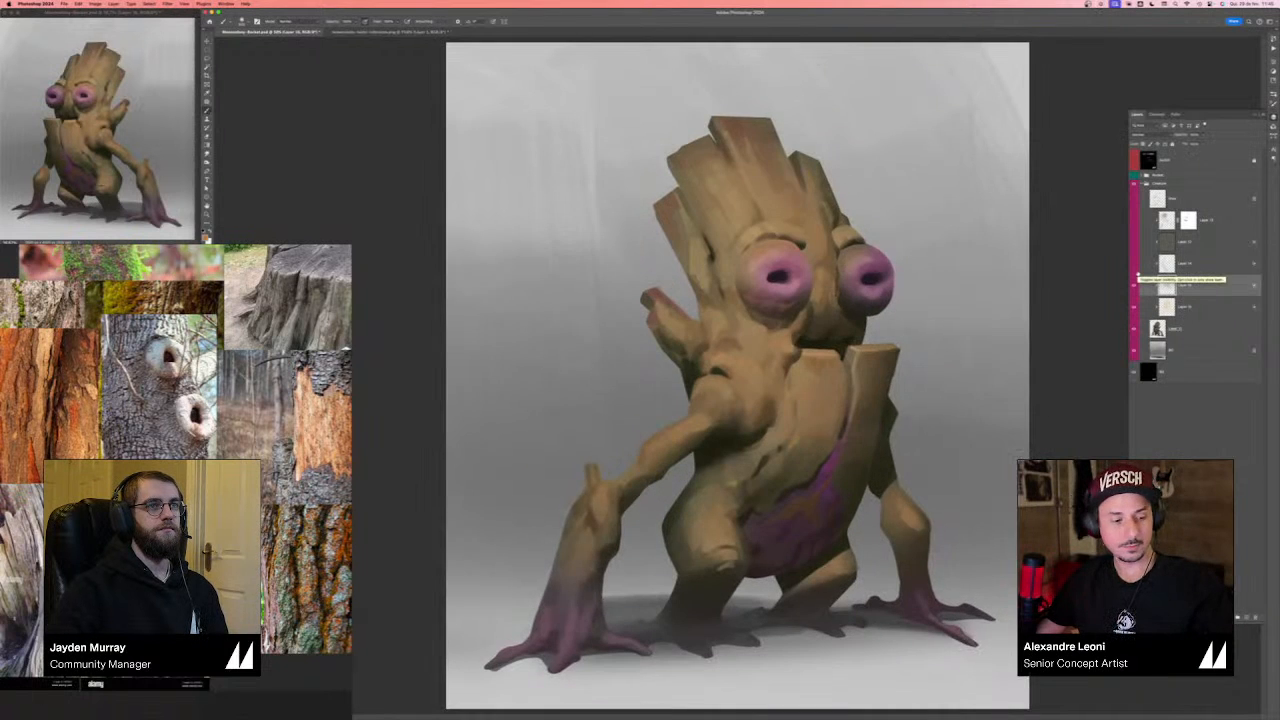
key("super+shift+h")
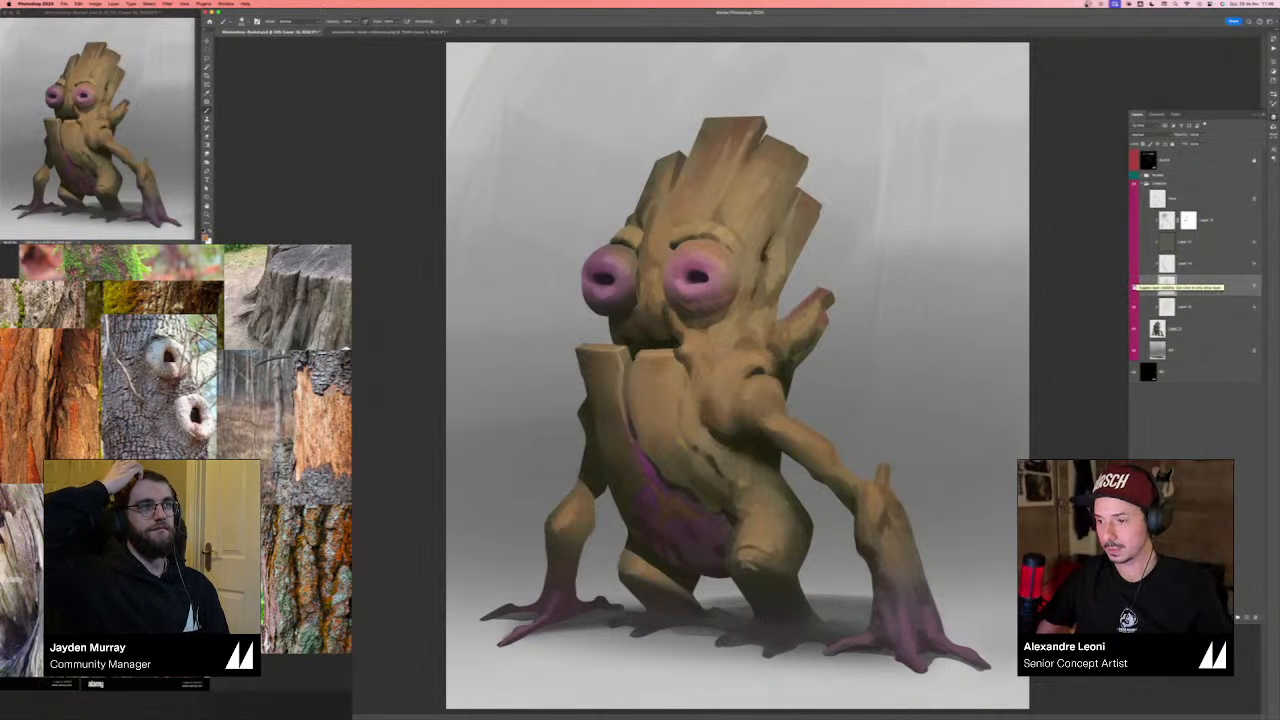
left_click(1135, 286)
left_click(1135, 286)
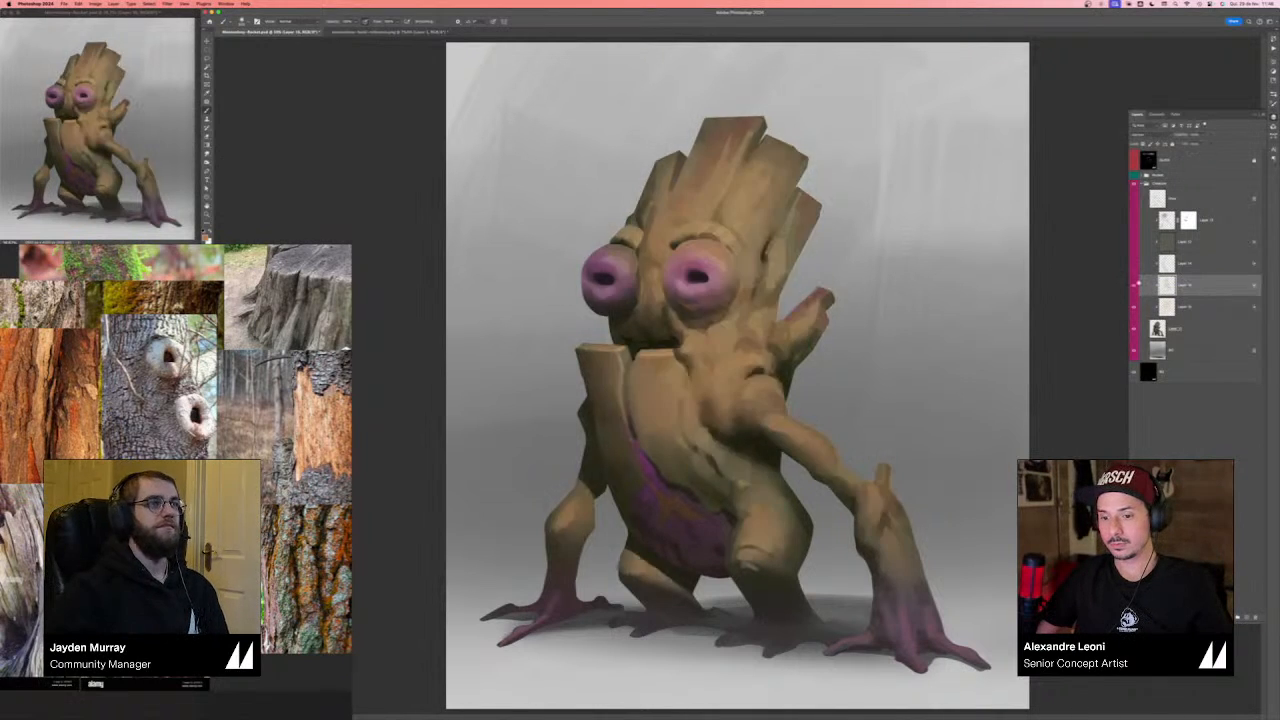
left_click(1134, 286)
left_click(1134, 286)
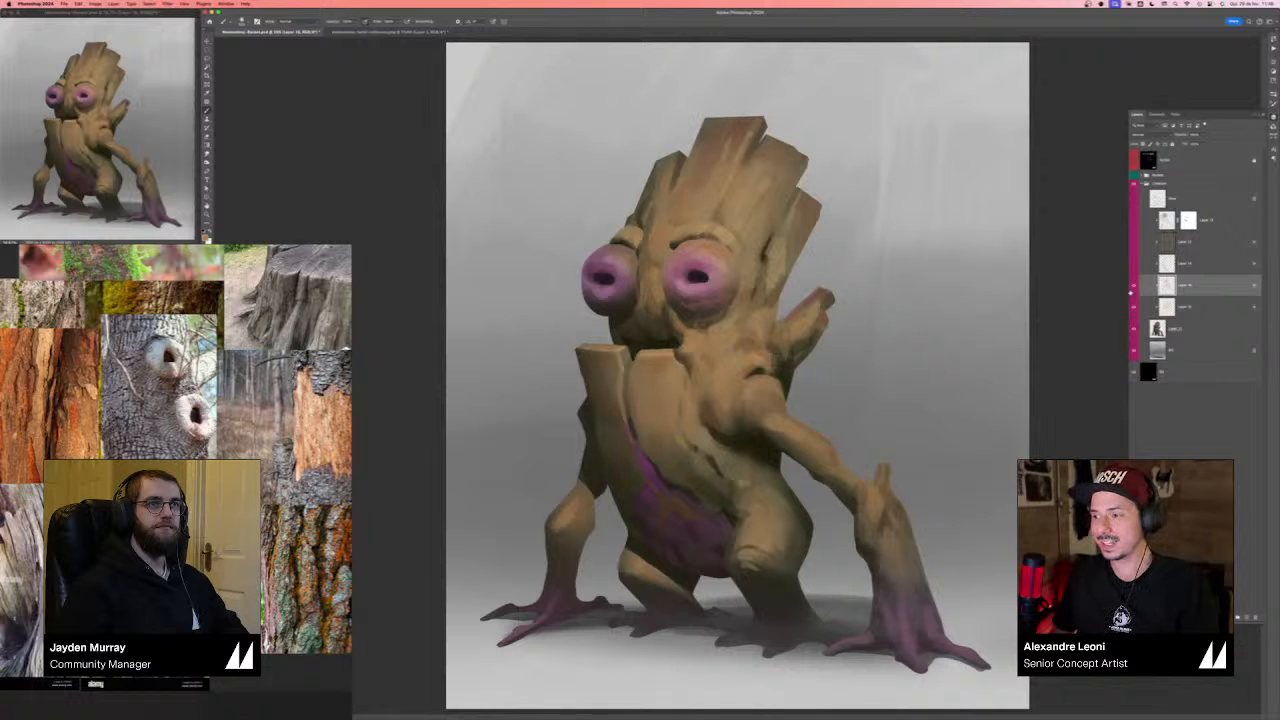
left_click(1133, 285)
left_click(1133, 285)
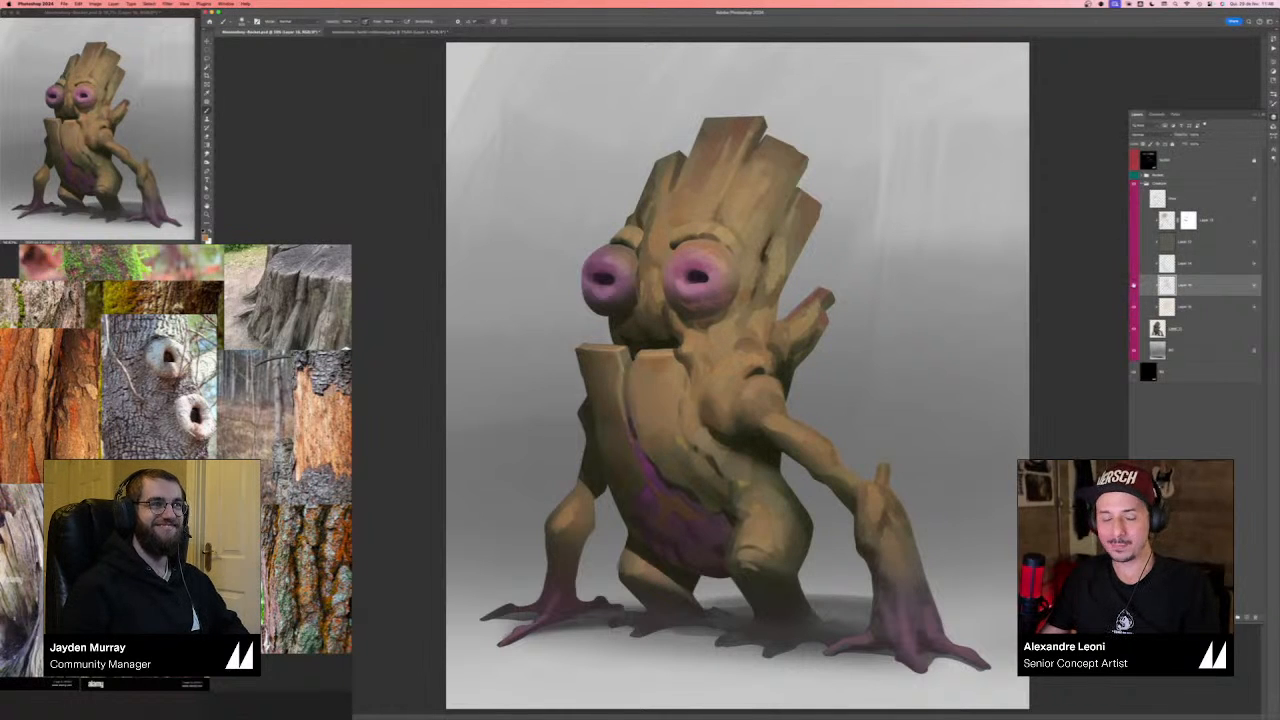
- Compare the whole creature at a small size with both the tint and Overlay light layers hidden and shown
key("ctrl+minus")
key("ctrl+minus")
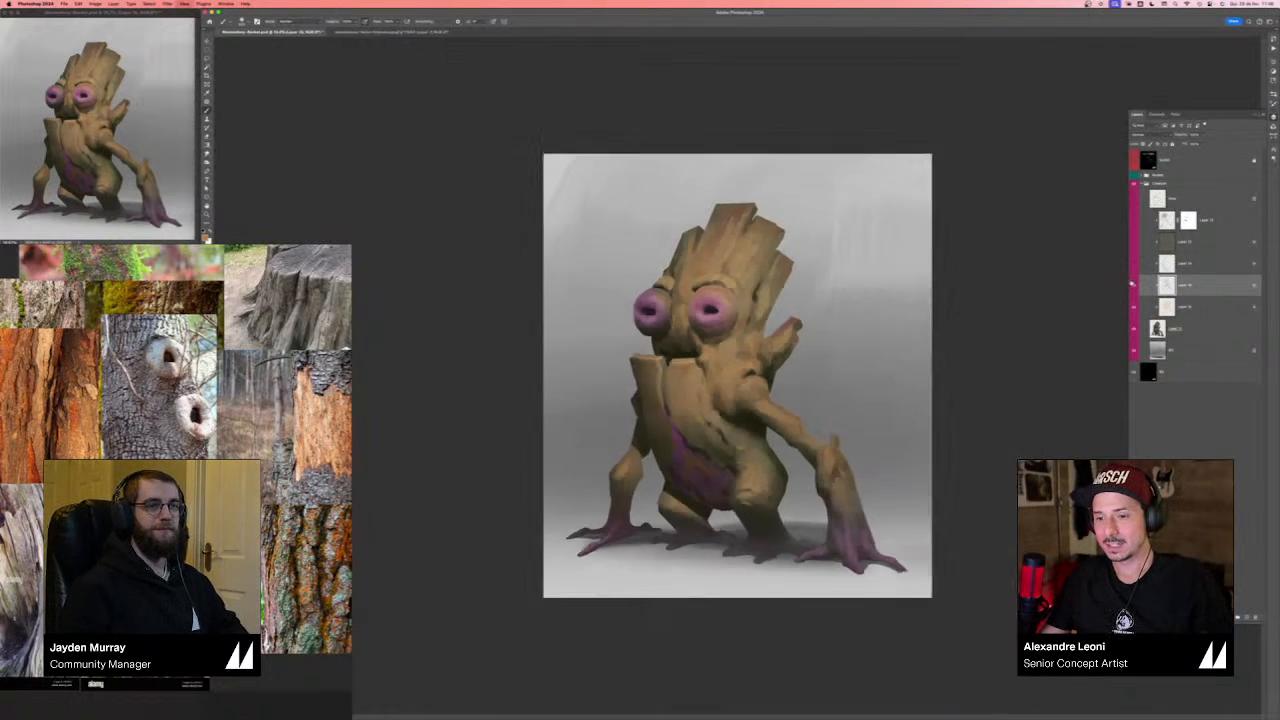
left_click(1133, 299)
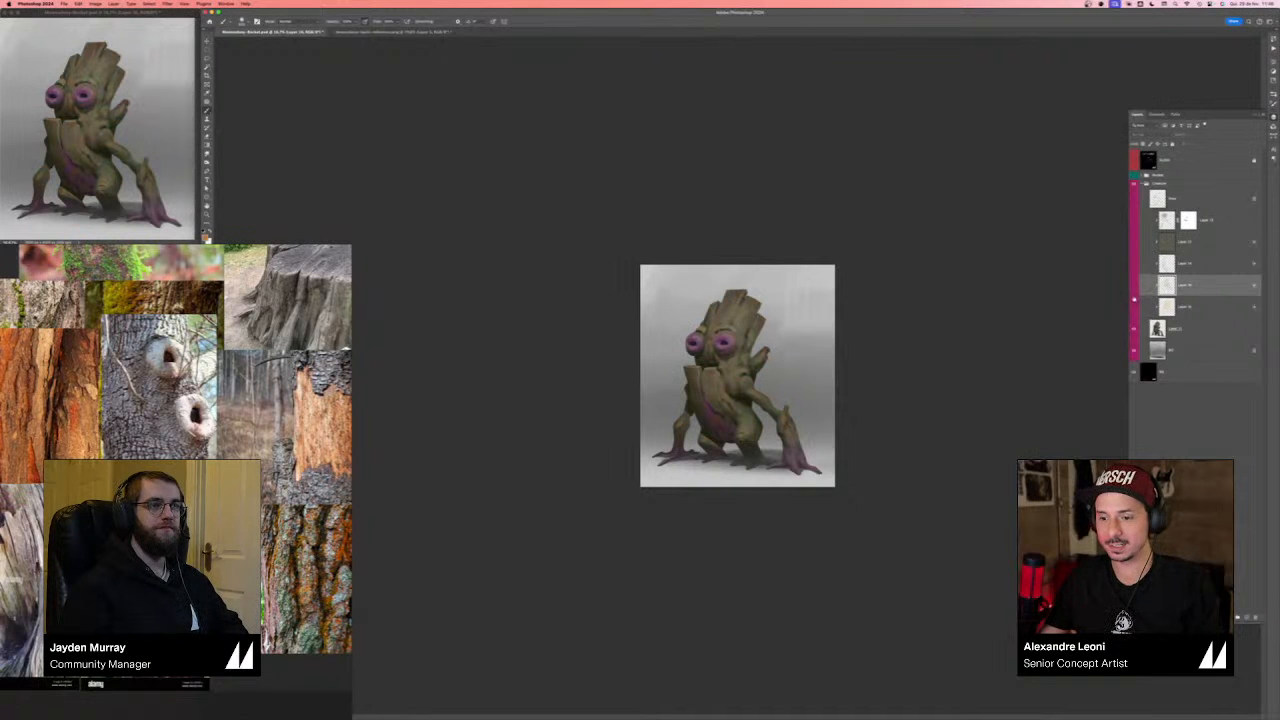
left_click(1134, 306)
left_click(1134, 289)
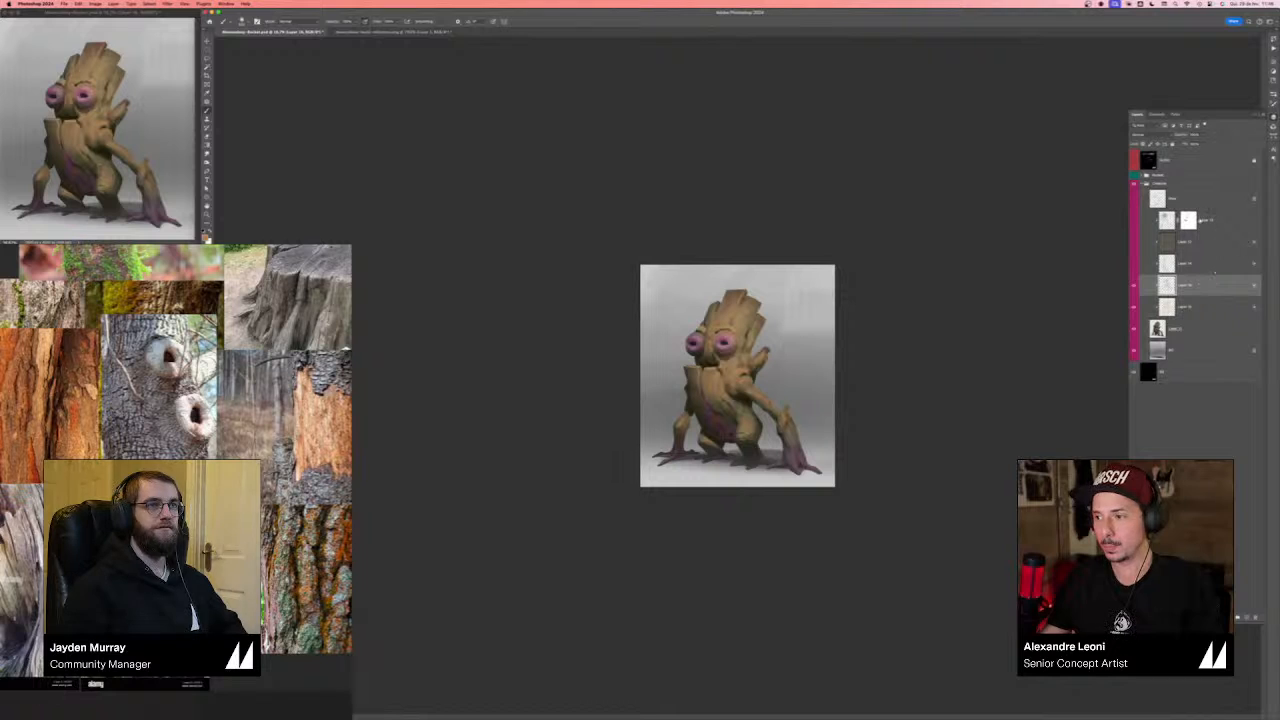
- Pick a green foreground colour, softly tint the creature's head, chest and arms on the tint layer, and check the layer's visibility
key("super+equal")
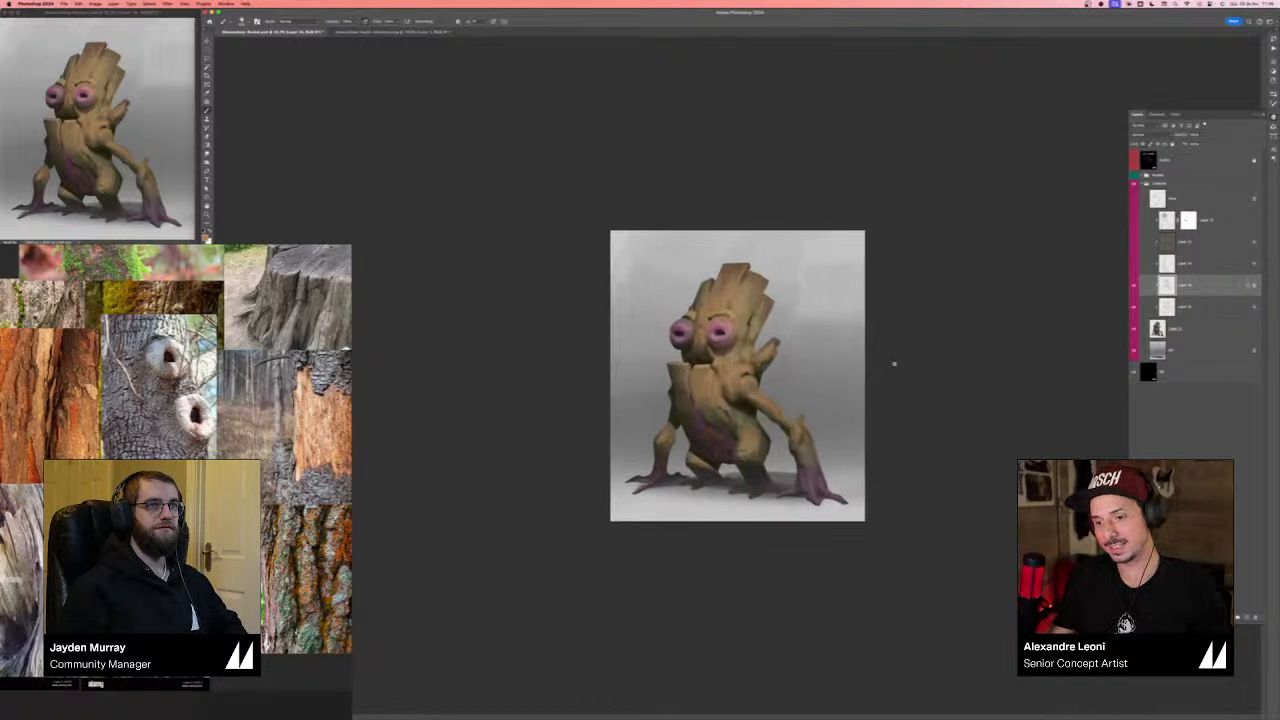
left_click(206, 237)
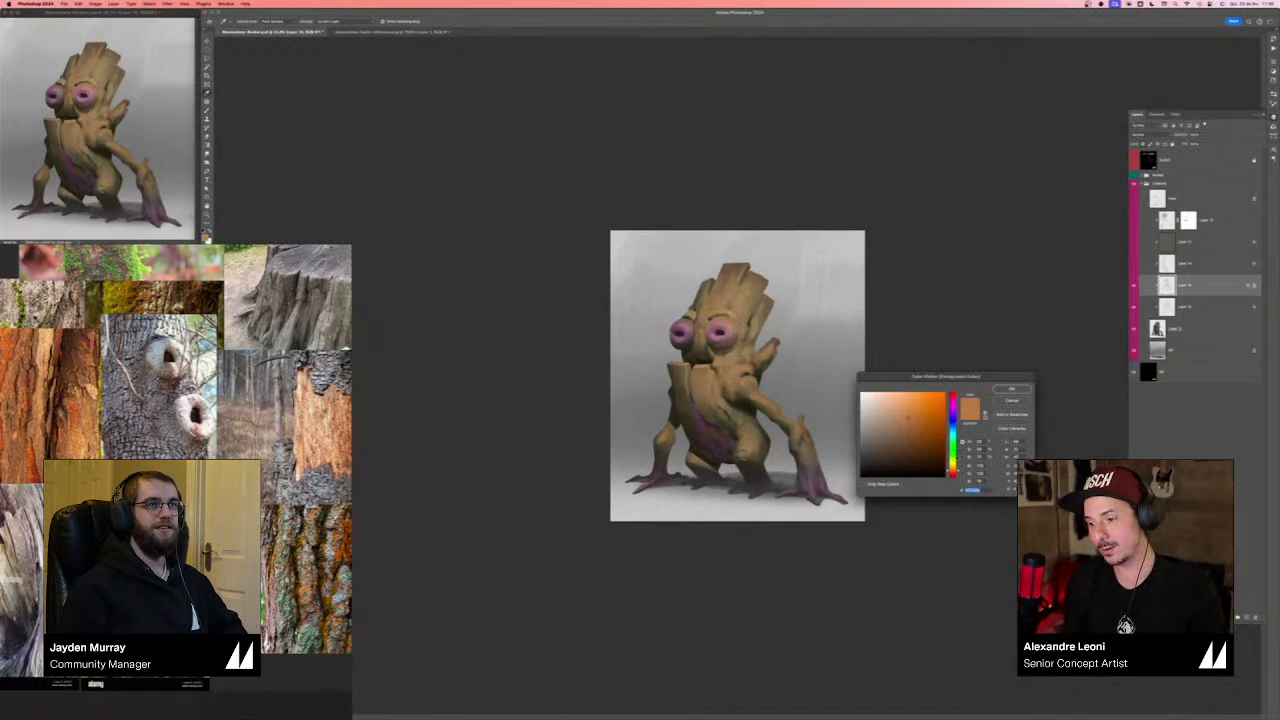
left_click(953, 457)
key("Return")
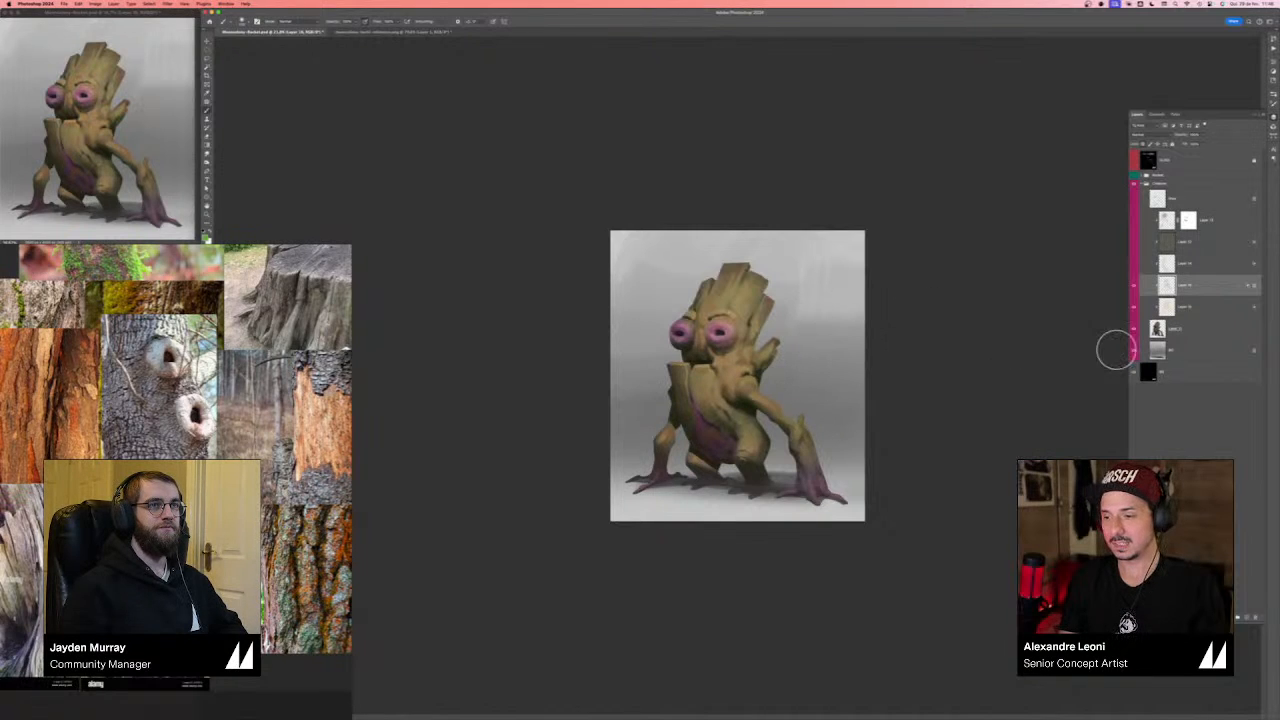
left_click(1133, 287)
left_click(1133, 287)
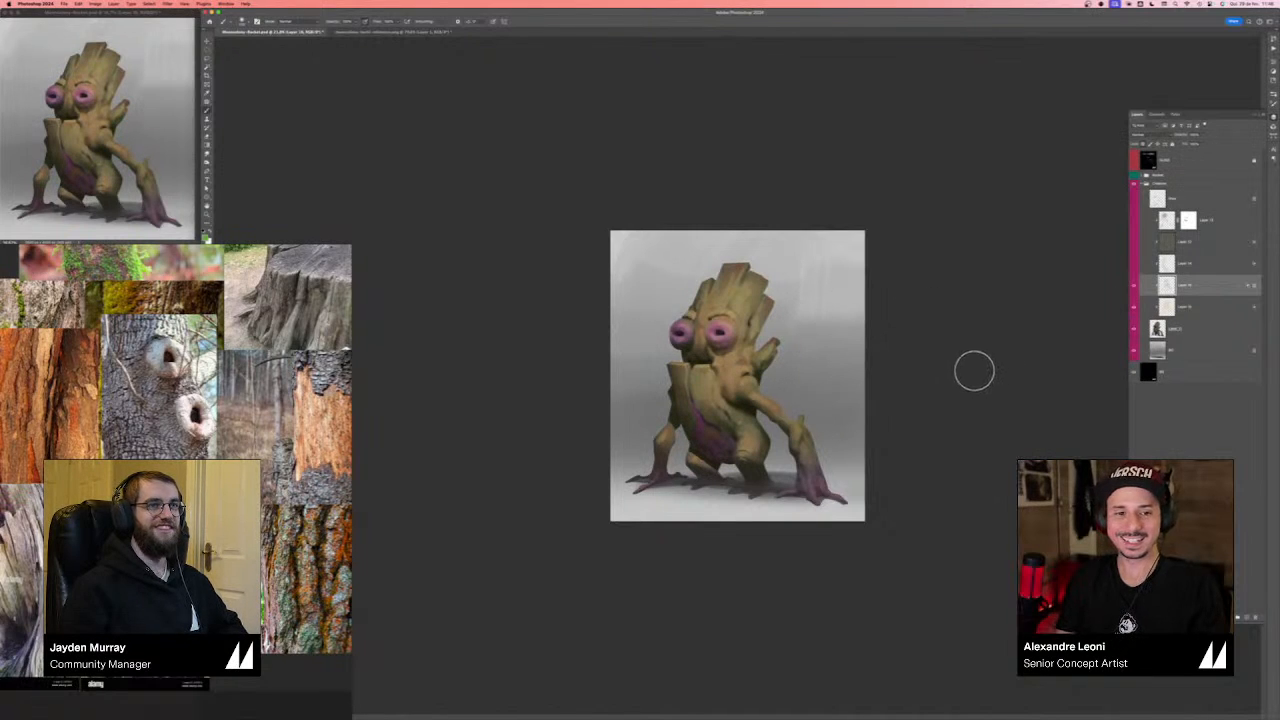
key("super+0")
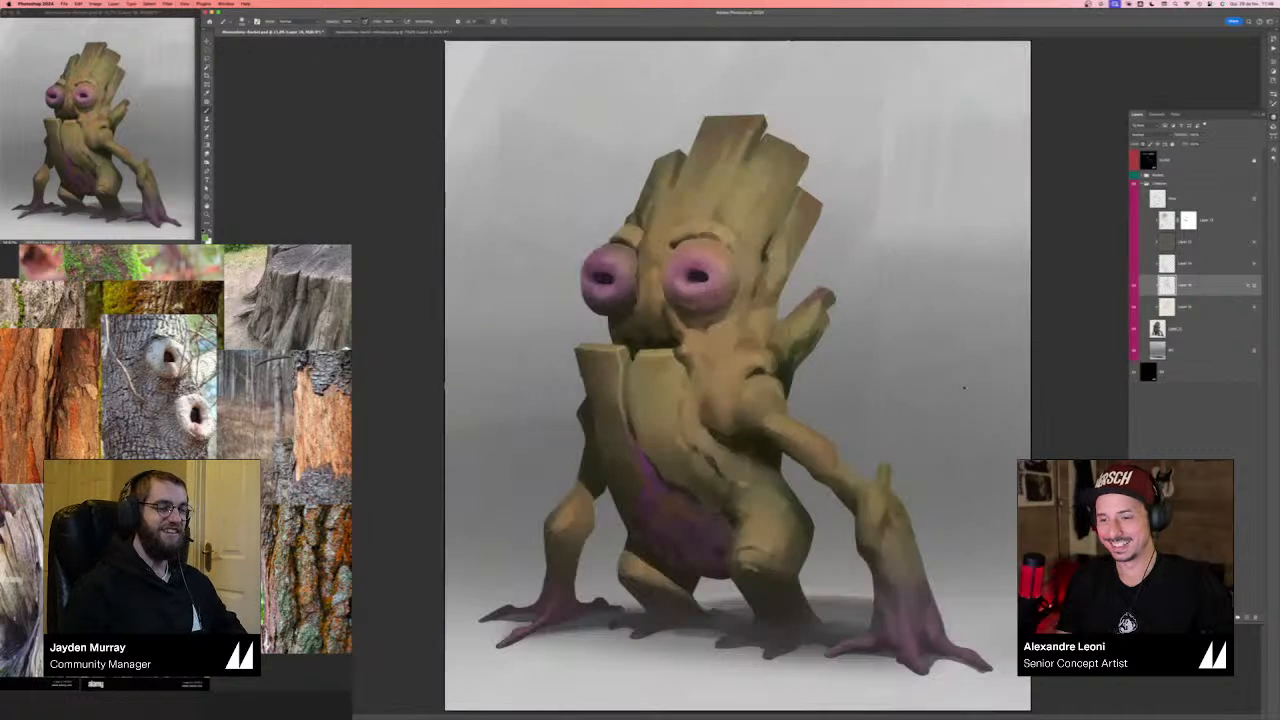
key("super+minus")
key("super+minus")
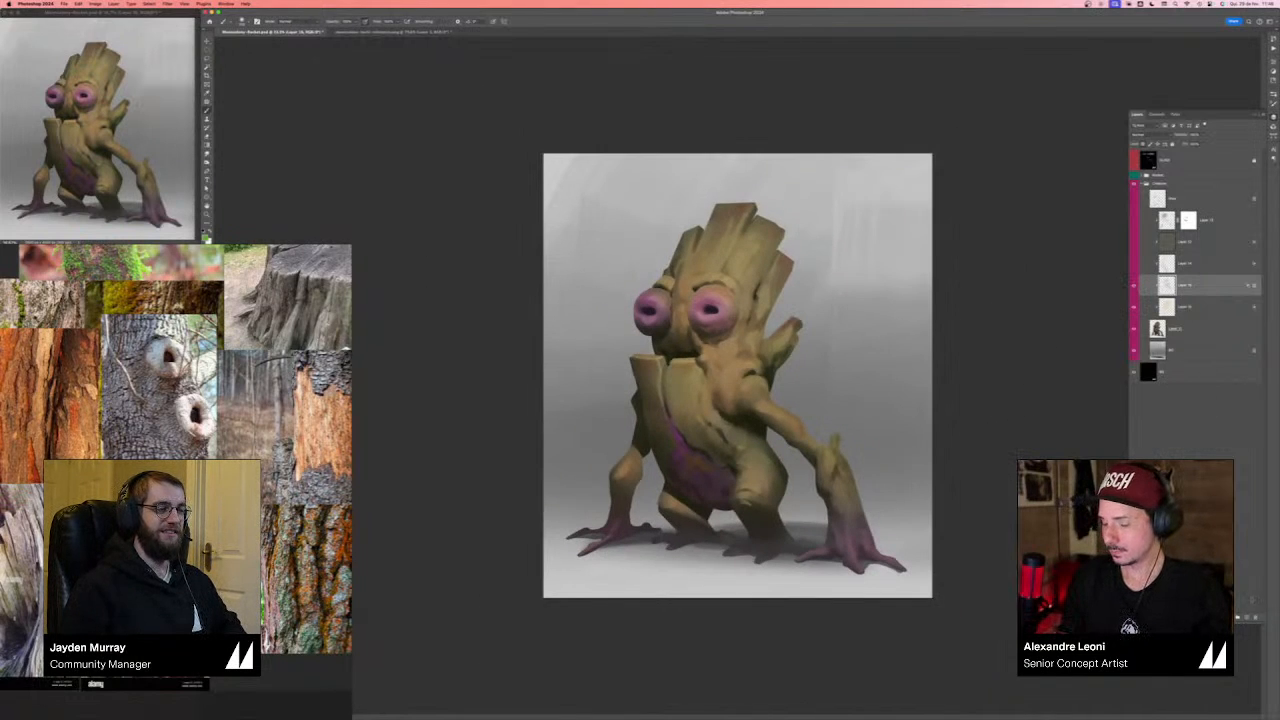
- Add a clipped layer above the tint layer and set the eyedropper to sample all layers
key("super+j")
key("n")
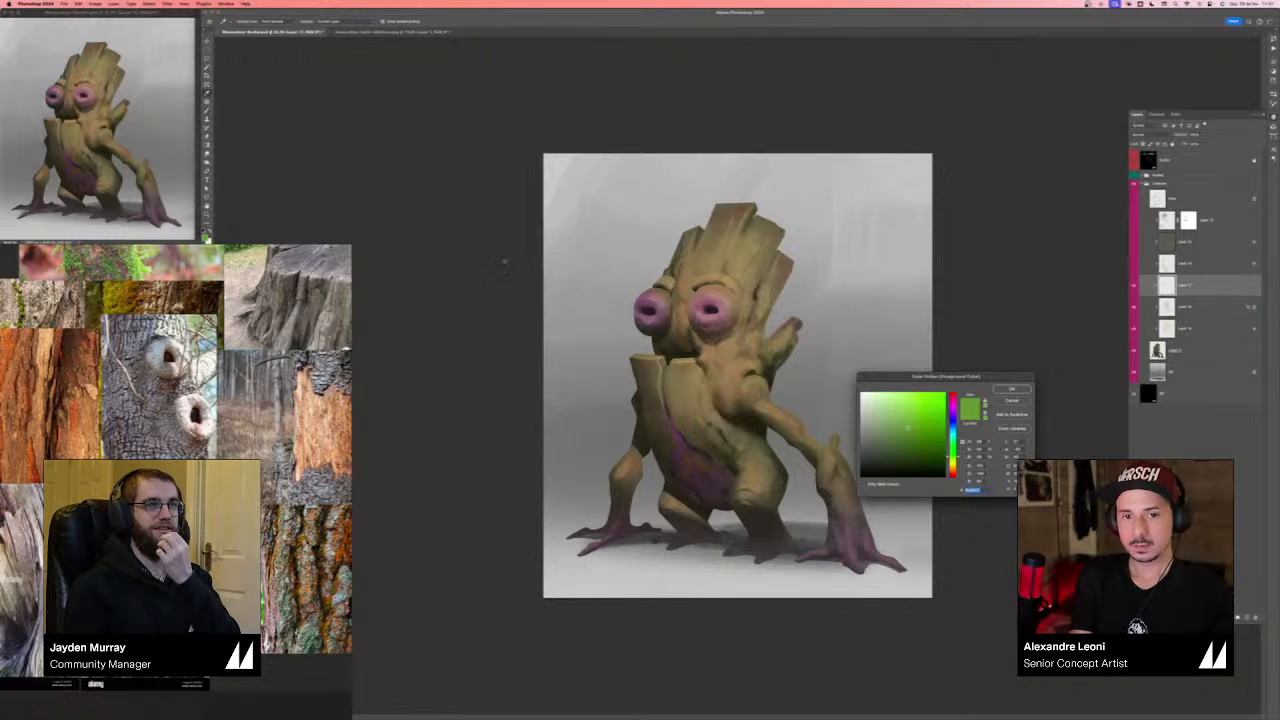
left_click(342, 21)
left_click(330, 36)
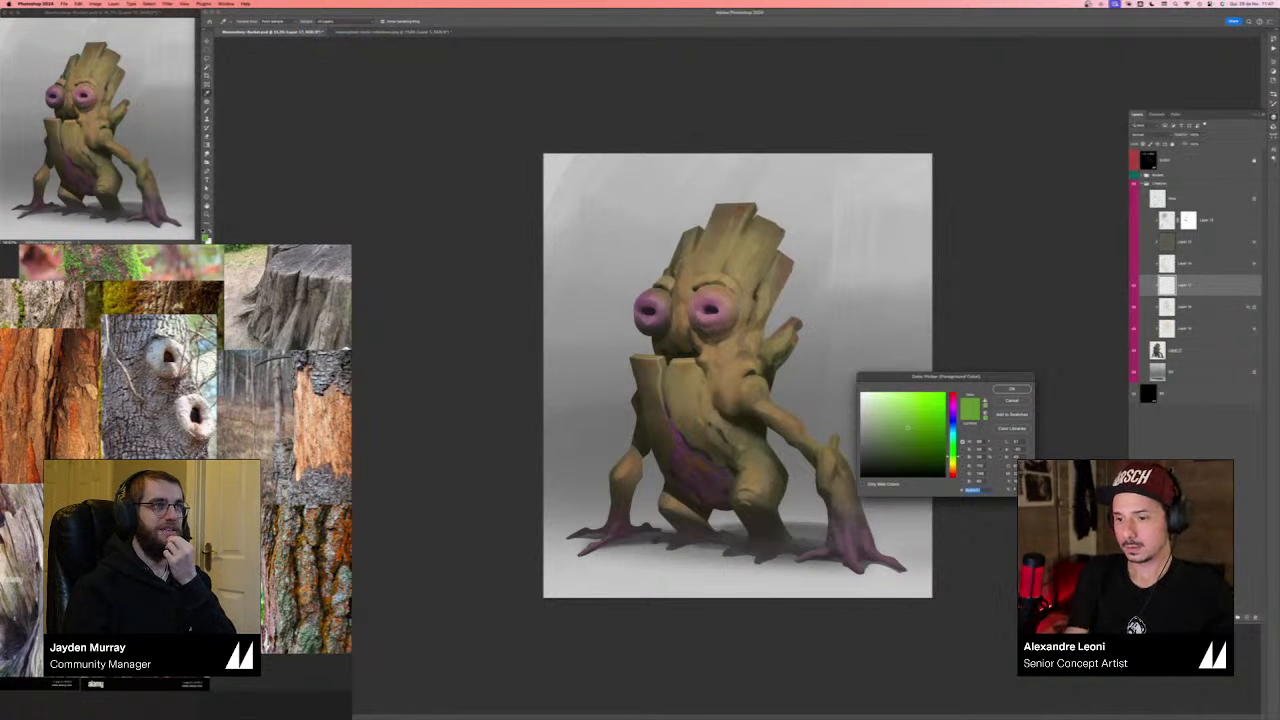
- Sample the eye colour, shift it to magenta, tint the eyes with it, and check the layer on the horizontally flipped canvas
left_click(708, 301)
left_click(904, 440)
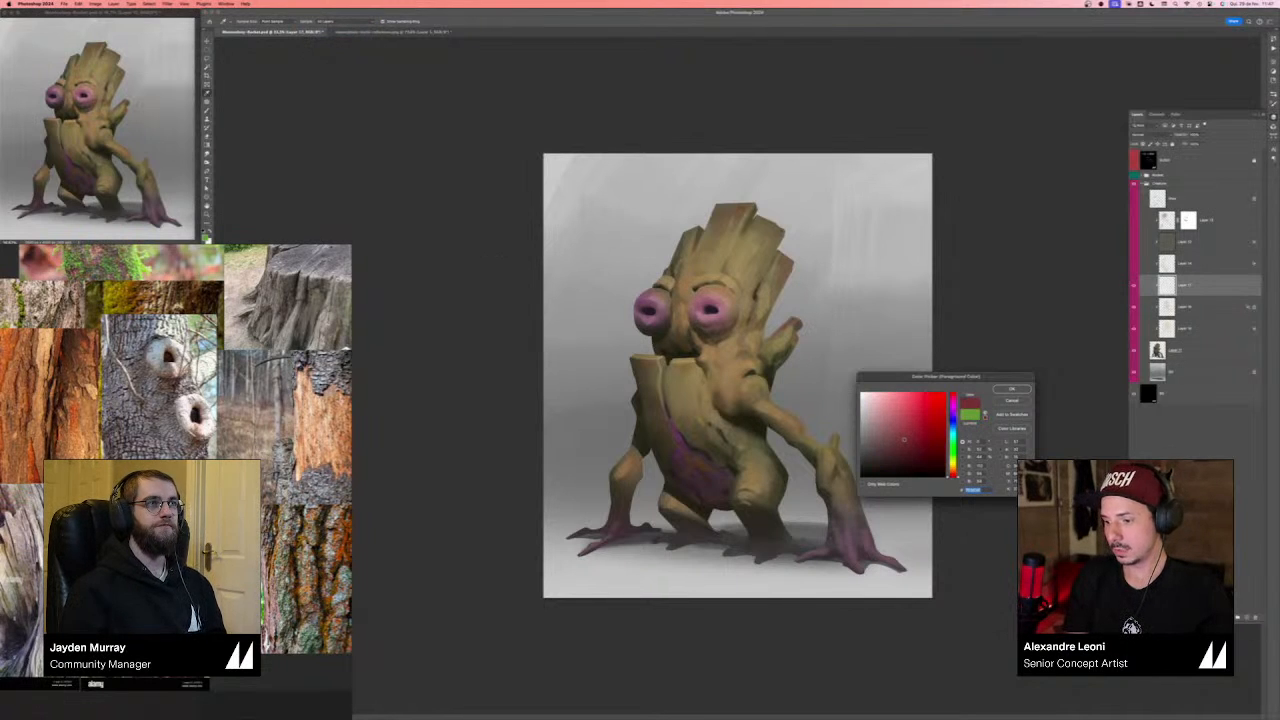
left_click(953, 403)
key("Return")
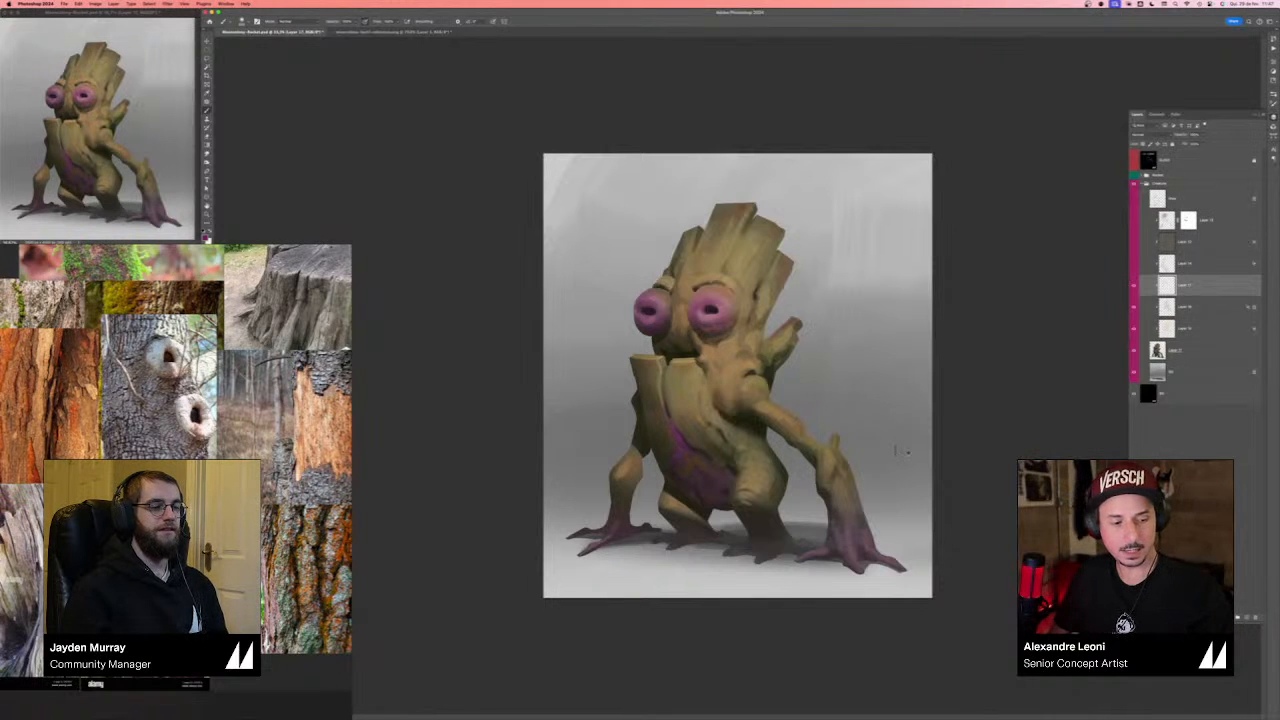
key("h")
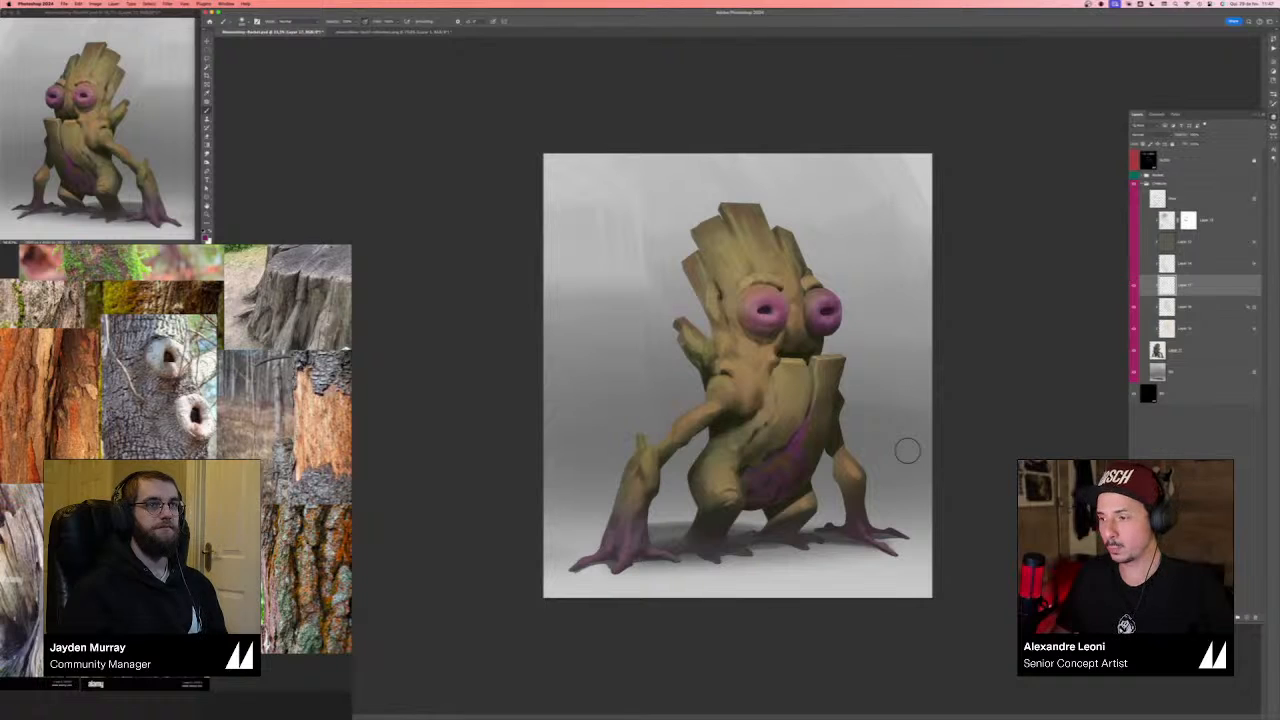
left_click(1136, 286)
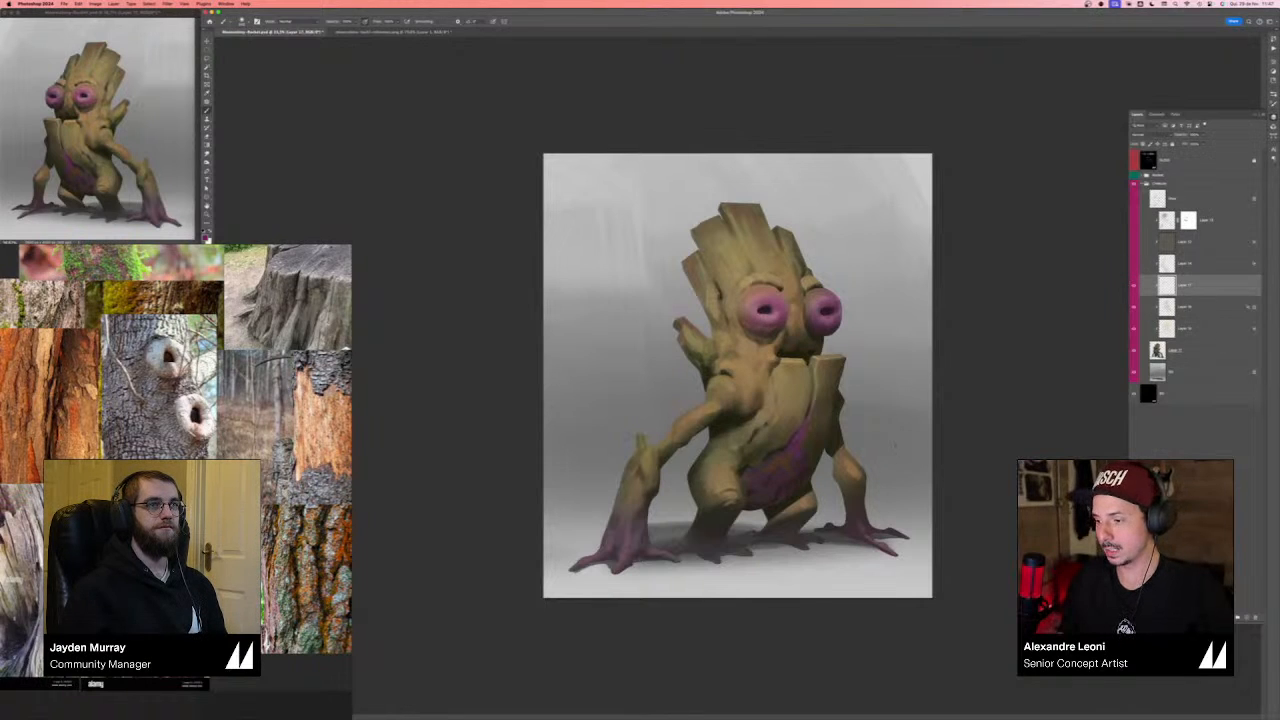
- Add another clipped layer above the eye tint, brush shading onto the creature, and change the layer's blending mode
left_click(1246, 618)
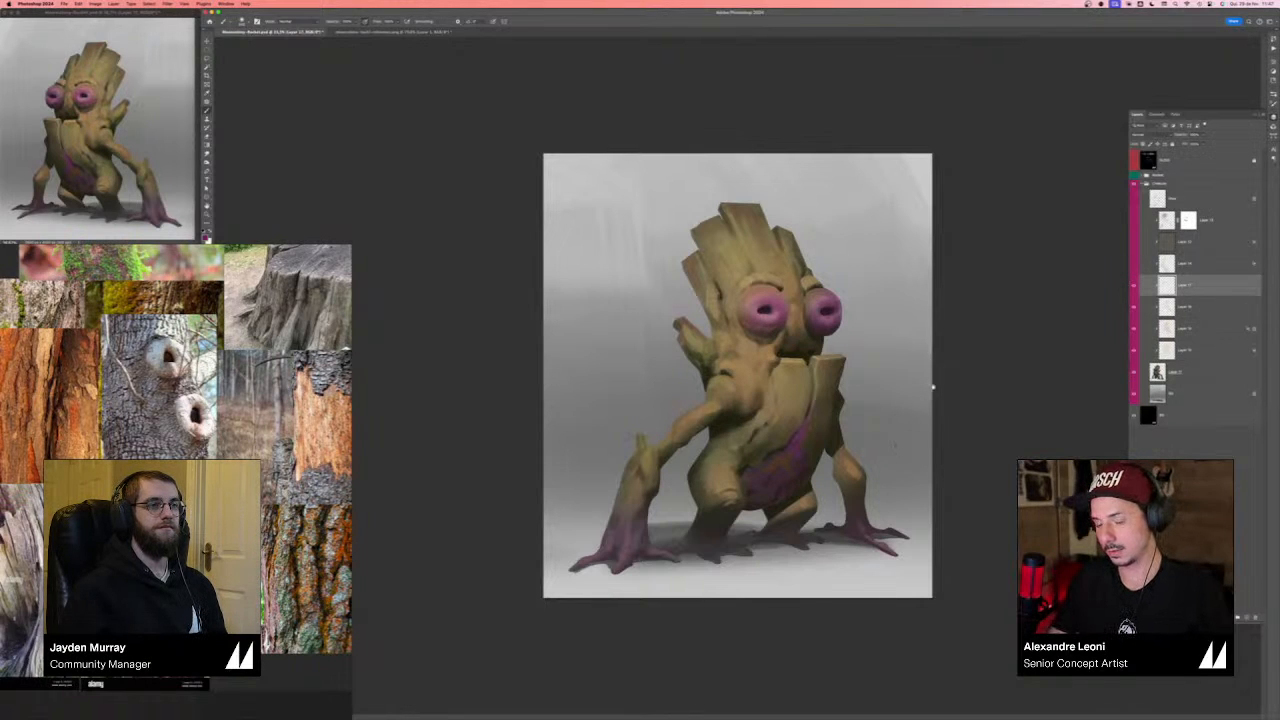
left_click_drag(931, 386, 942, 389)
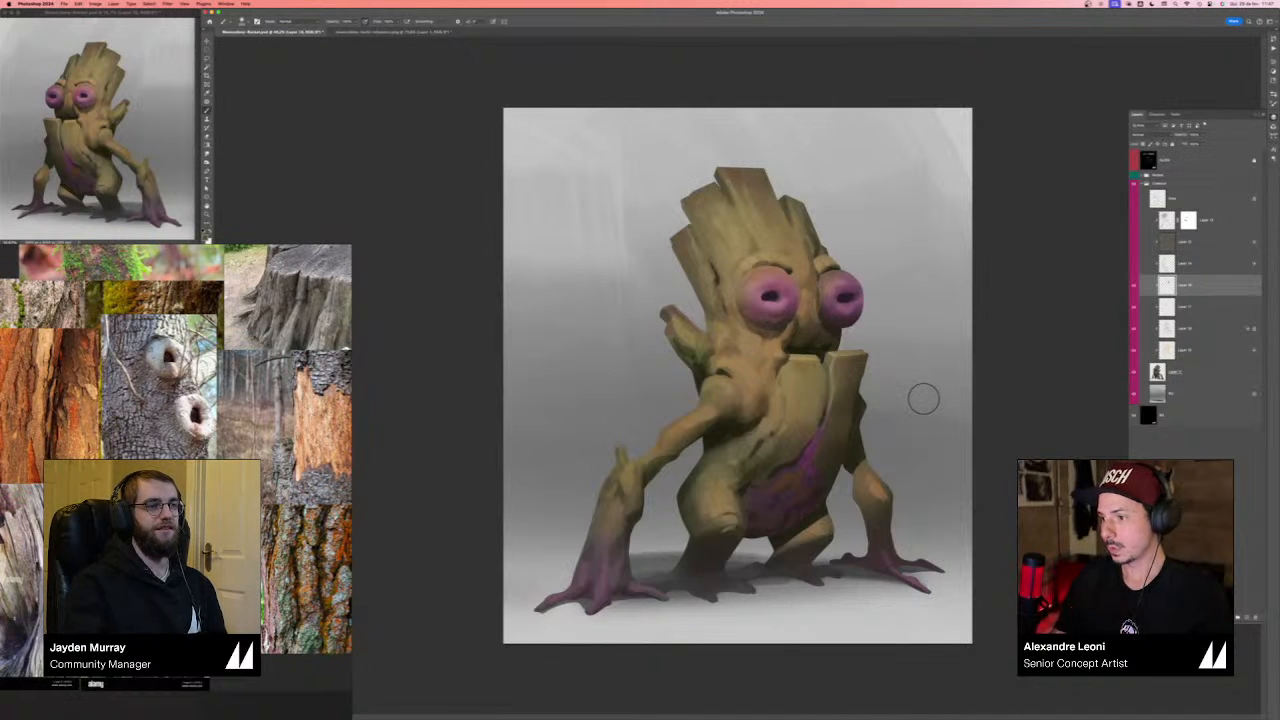
left_click(1150, 134)
left_click(1150, 160)
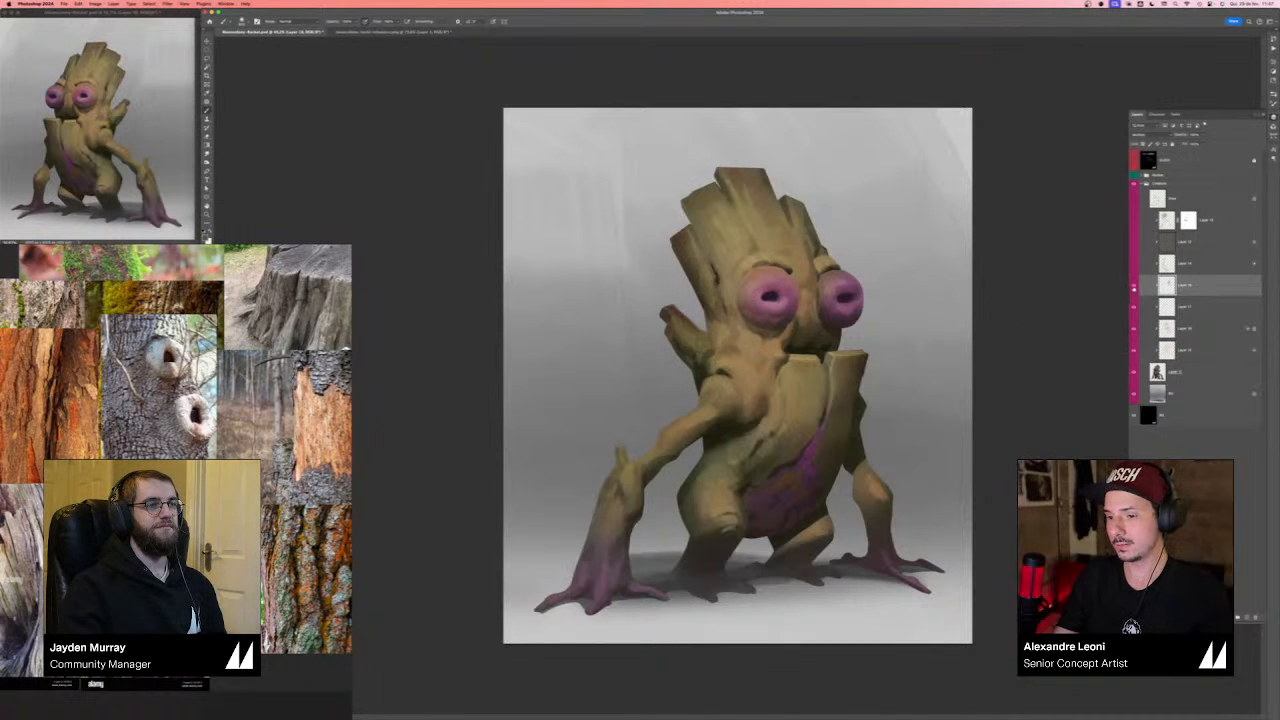
- Raise the shading layer's lightness with a Hue/Saturation adjustment
key("super+minus")
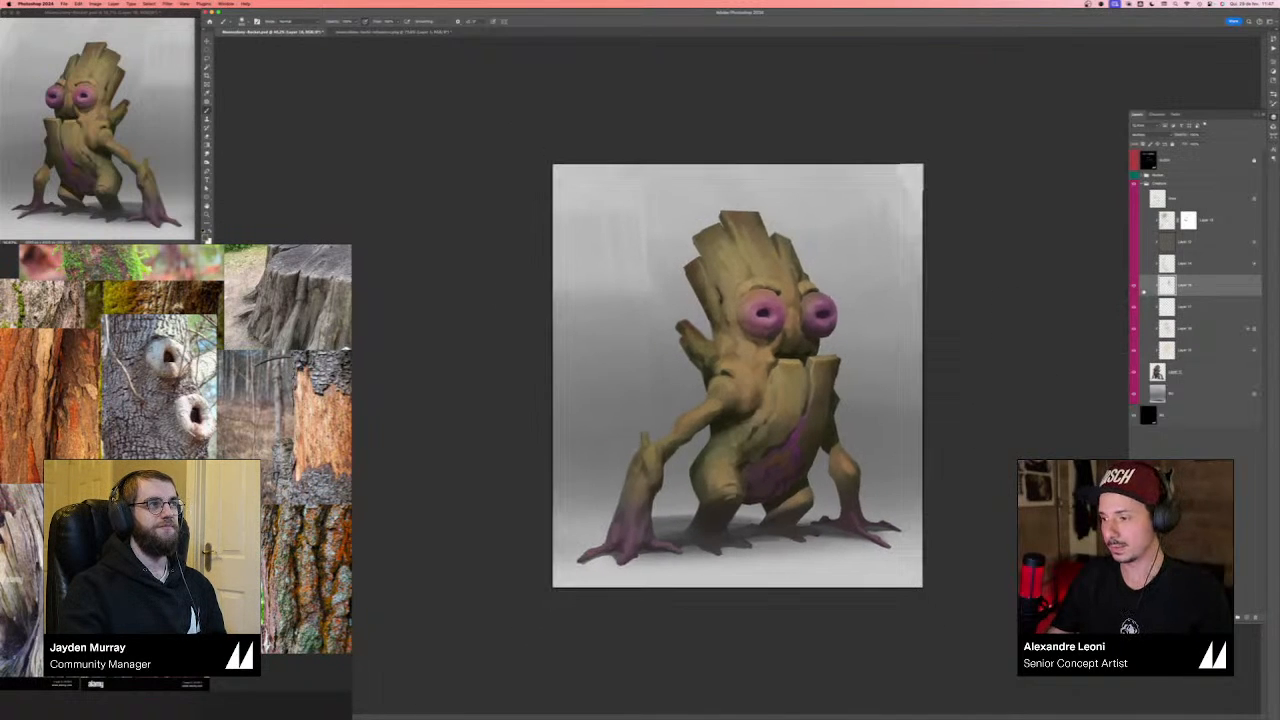
key("super+u")
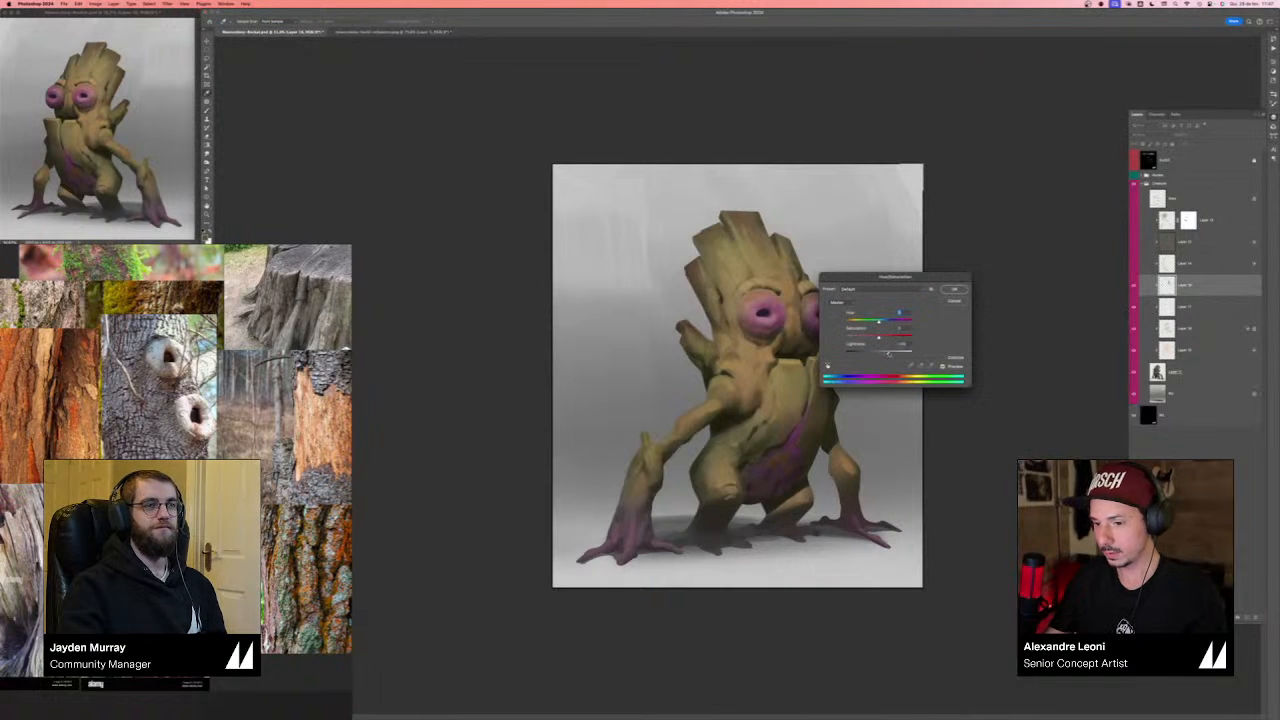
left_click_drag(928, 277, 981, 342)
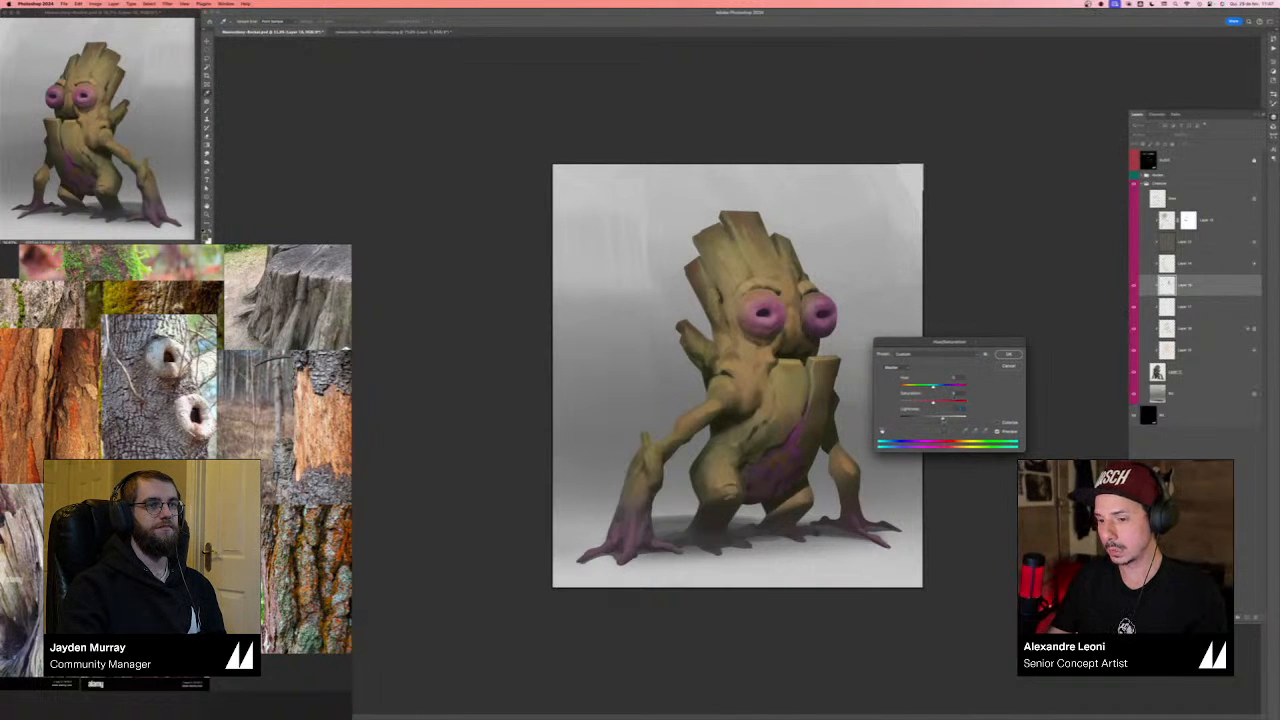
key("Return")
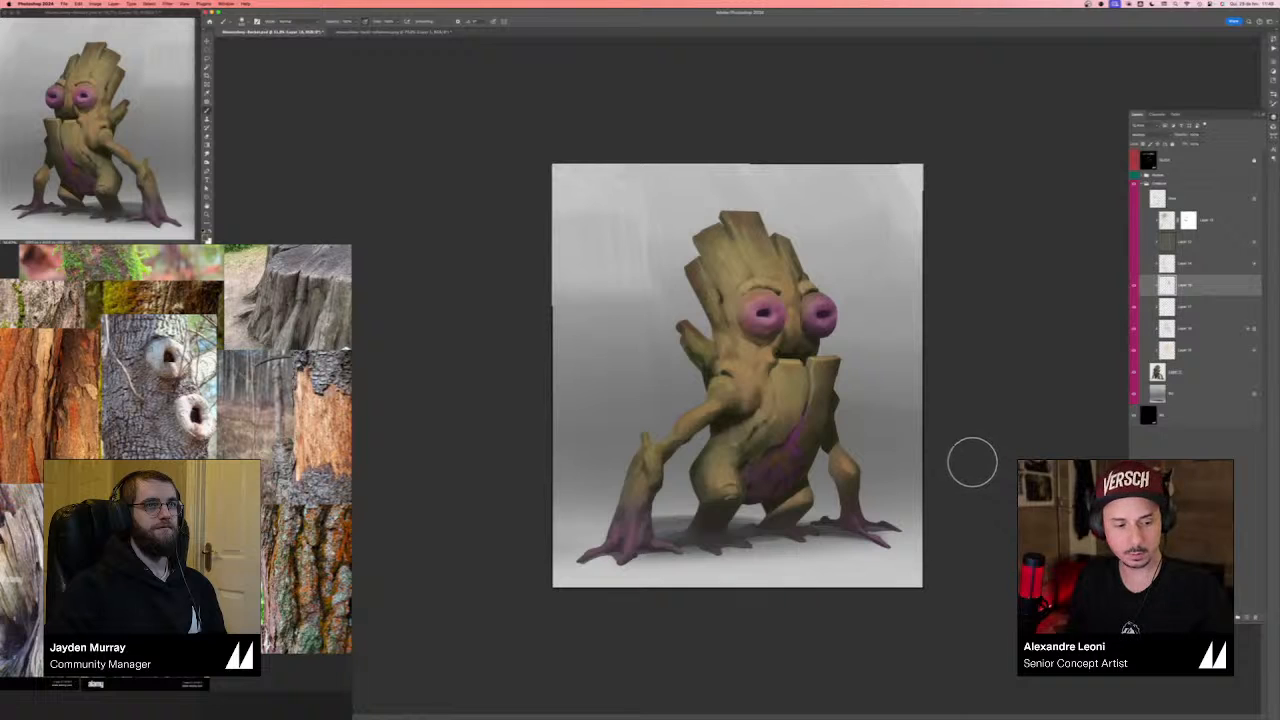
- Brush shading inside lasso selections on the creature's feet, adding a new clipped layer above the shading layer to continue
key("l")
mouse_move(704, 537)
left_mouse_down()
mouse_move(741, 508)
mouse_move(738, 488)
left_mouse_up()
key("b")
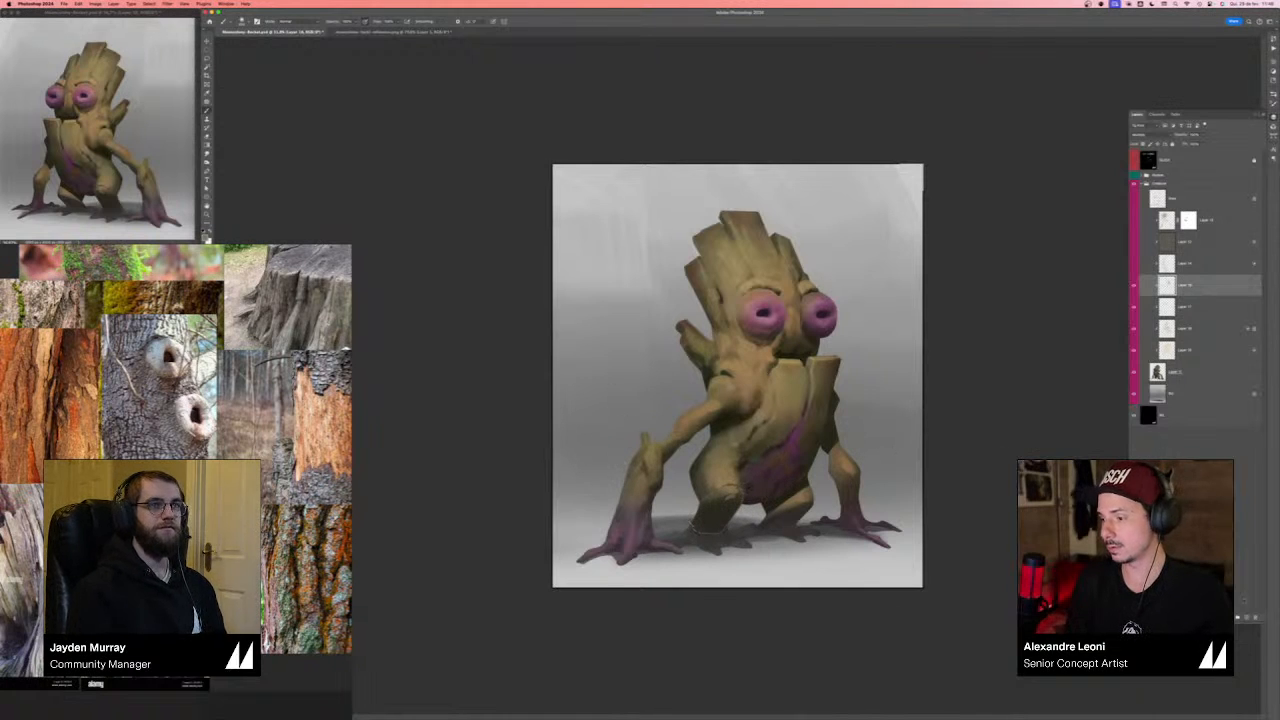
key("super+j")
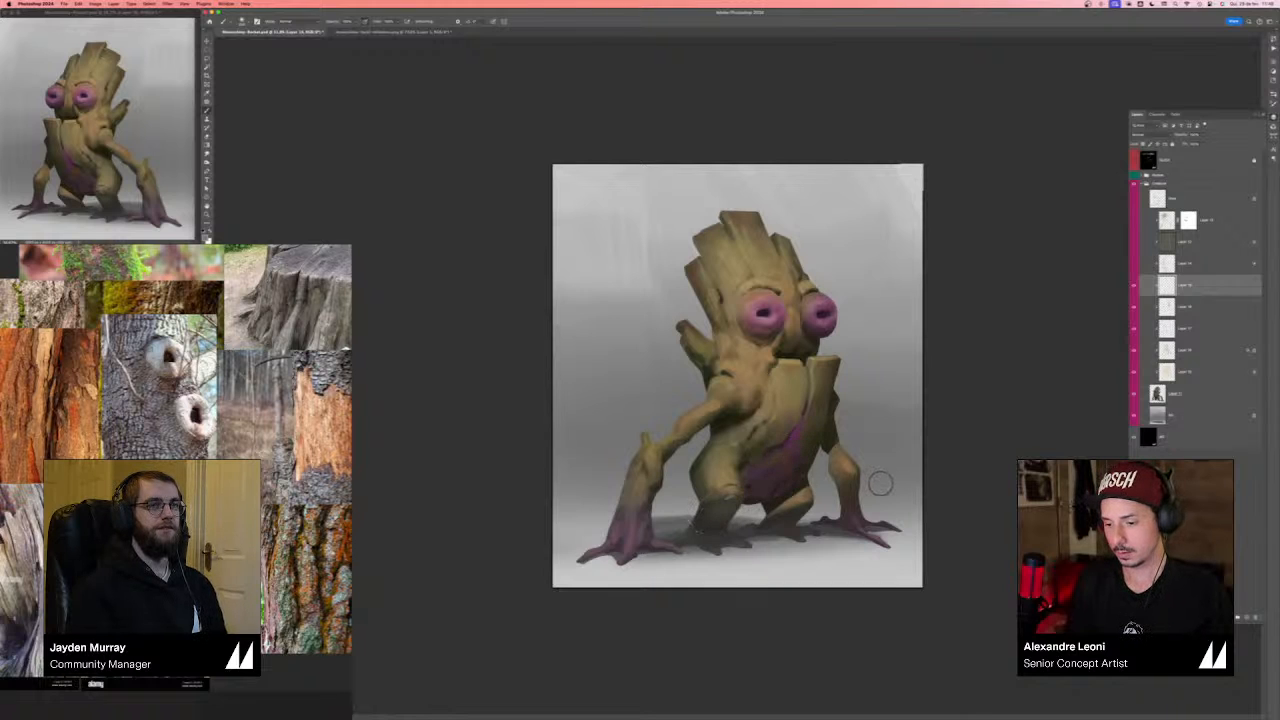
key("l")
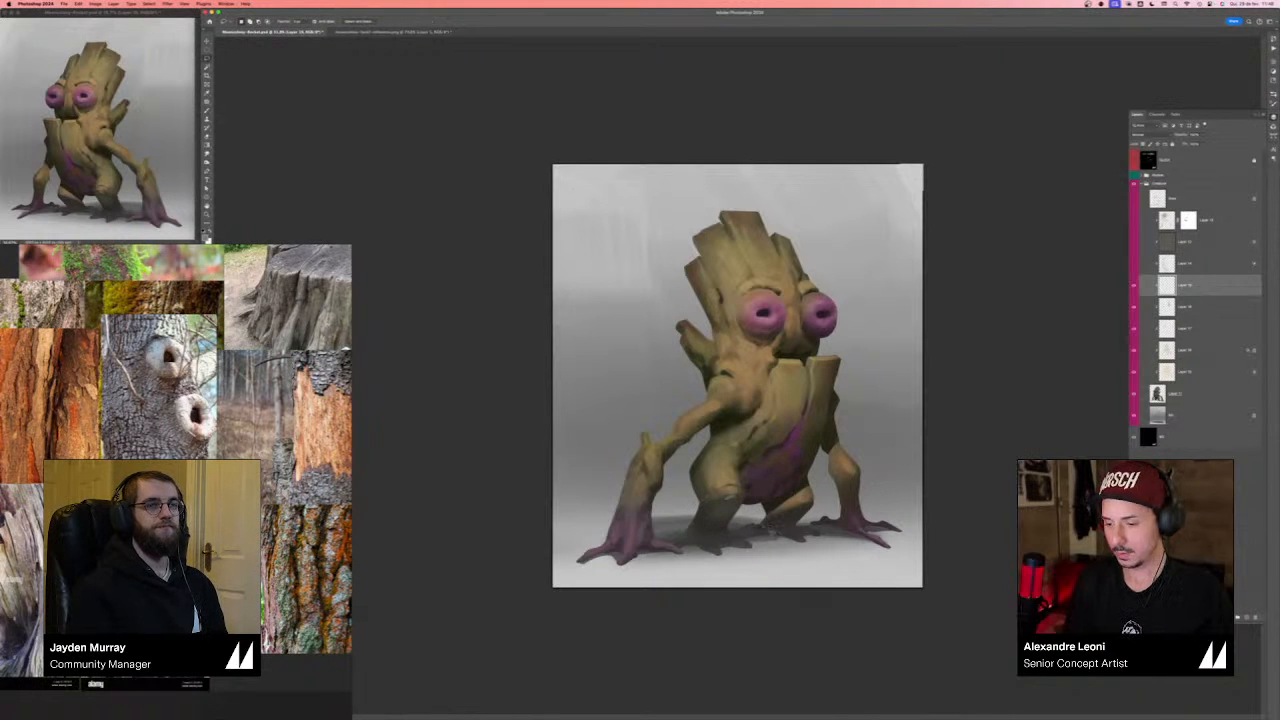
key("b")
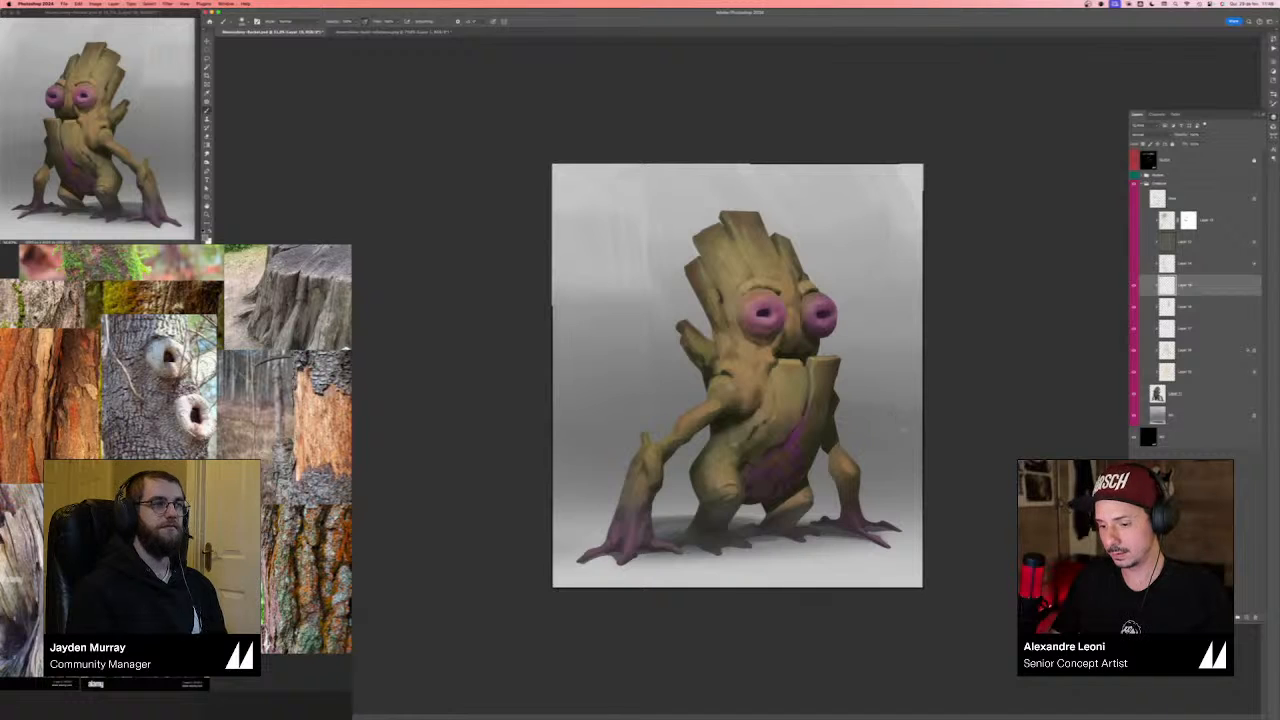
- Choose a different brush preset, sample a colour from the creature's wood, and paint crack details onto its head planks
key("super+equal")
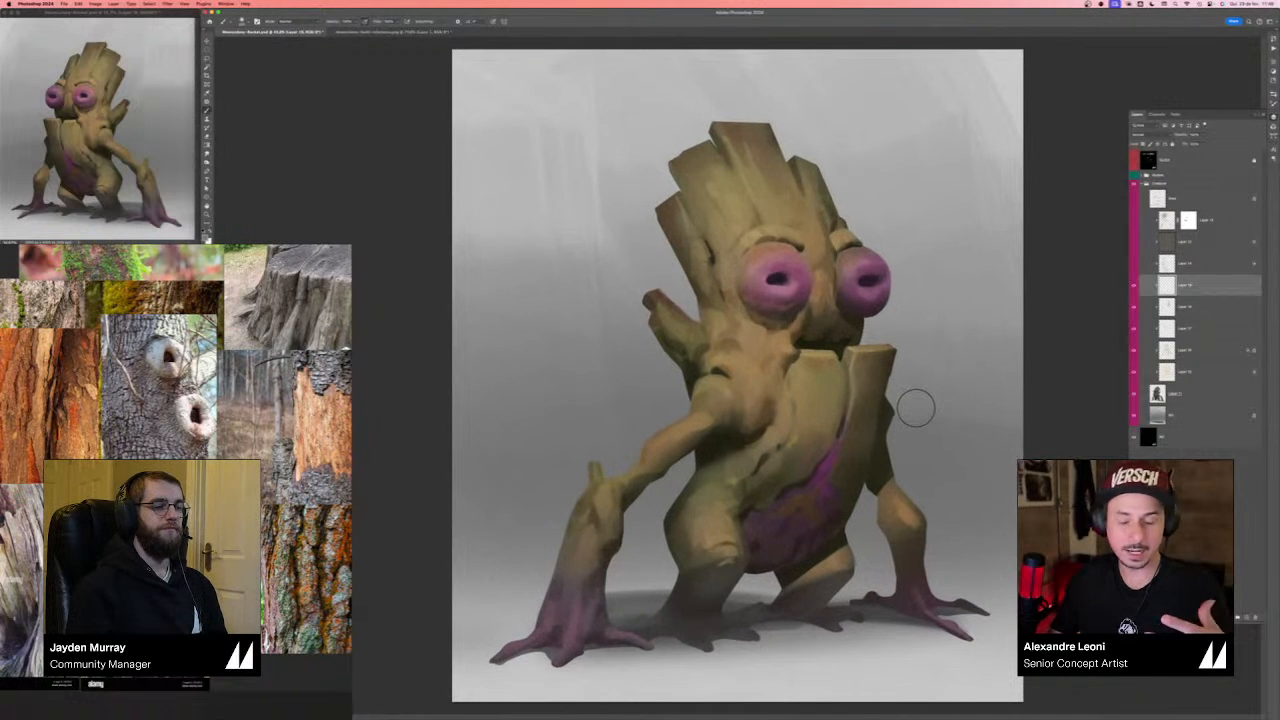
left_click(1272, 95)
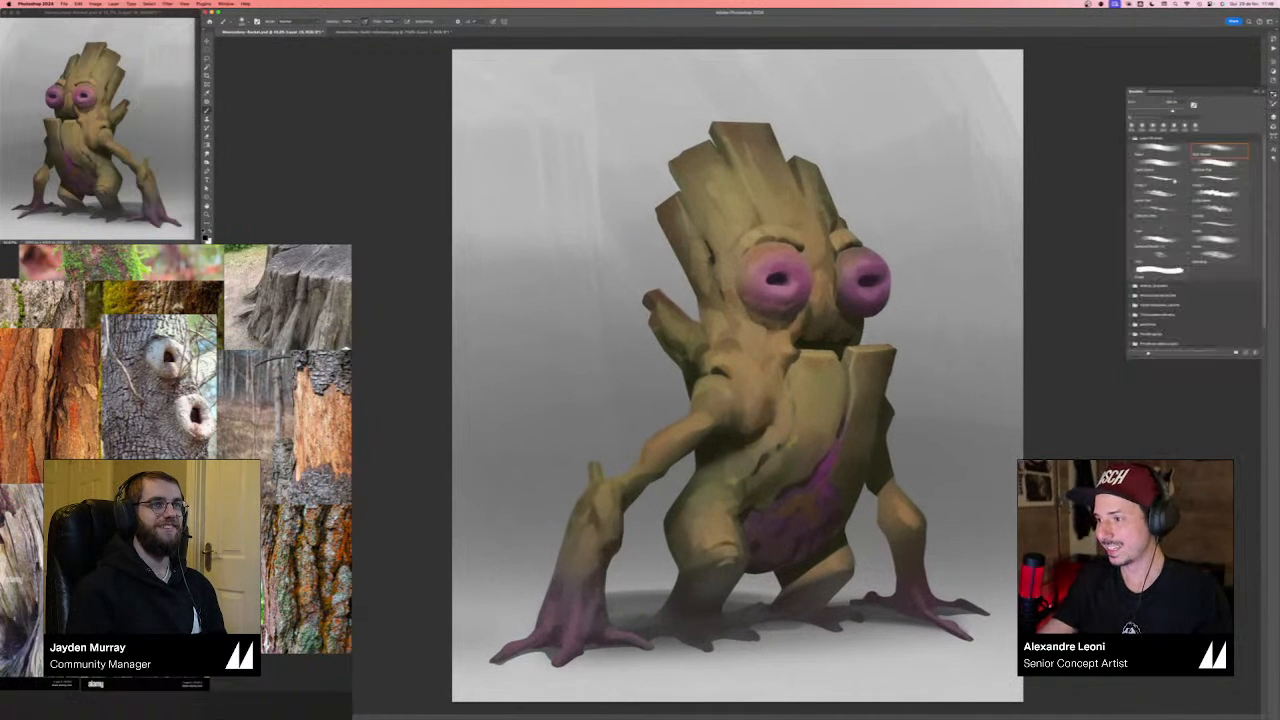
left_click(1154, 206)
left_click(1272, 95)
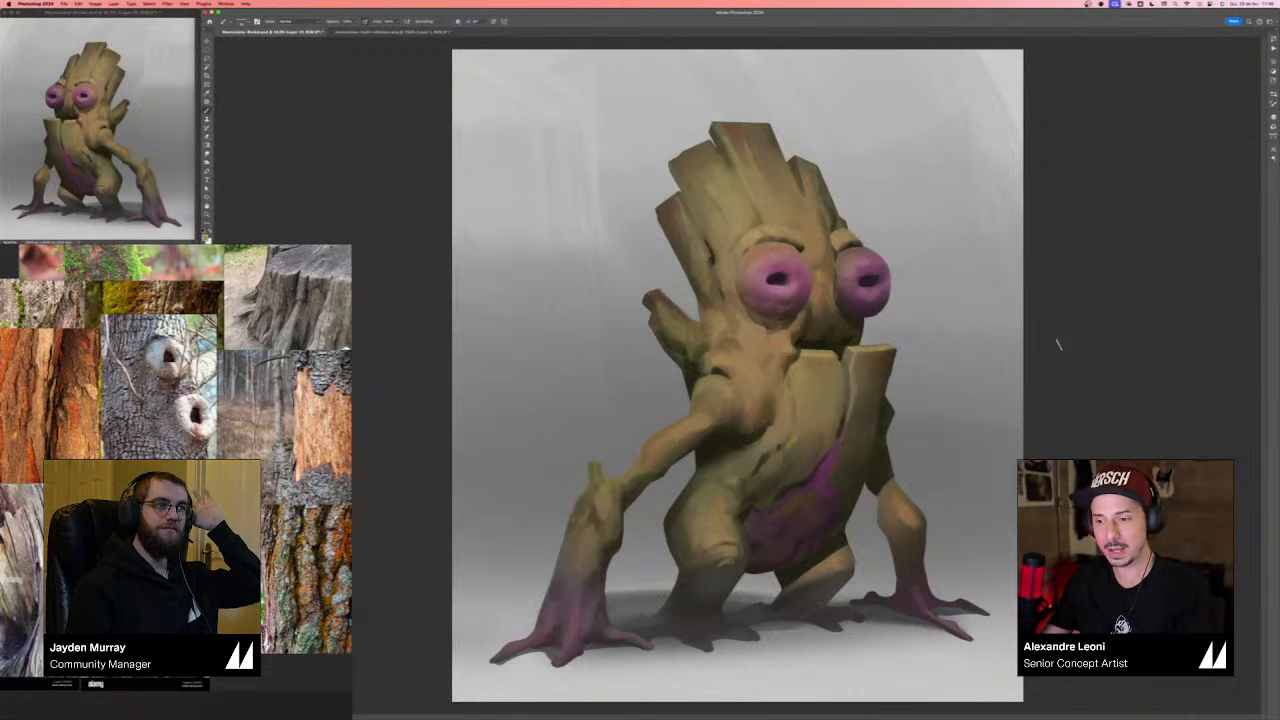
key("super+shift+h")
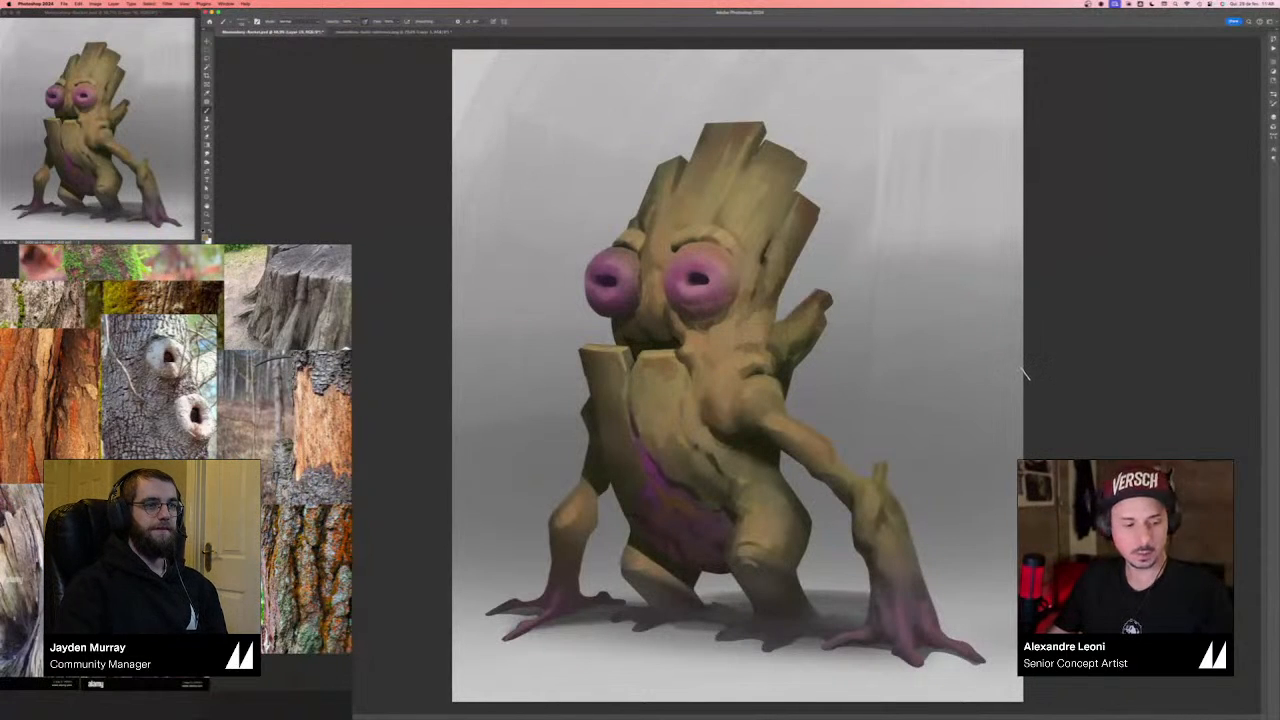
key("super+shift+h")
left_click(724, 348, "alt")
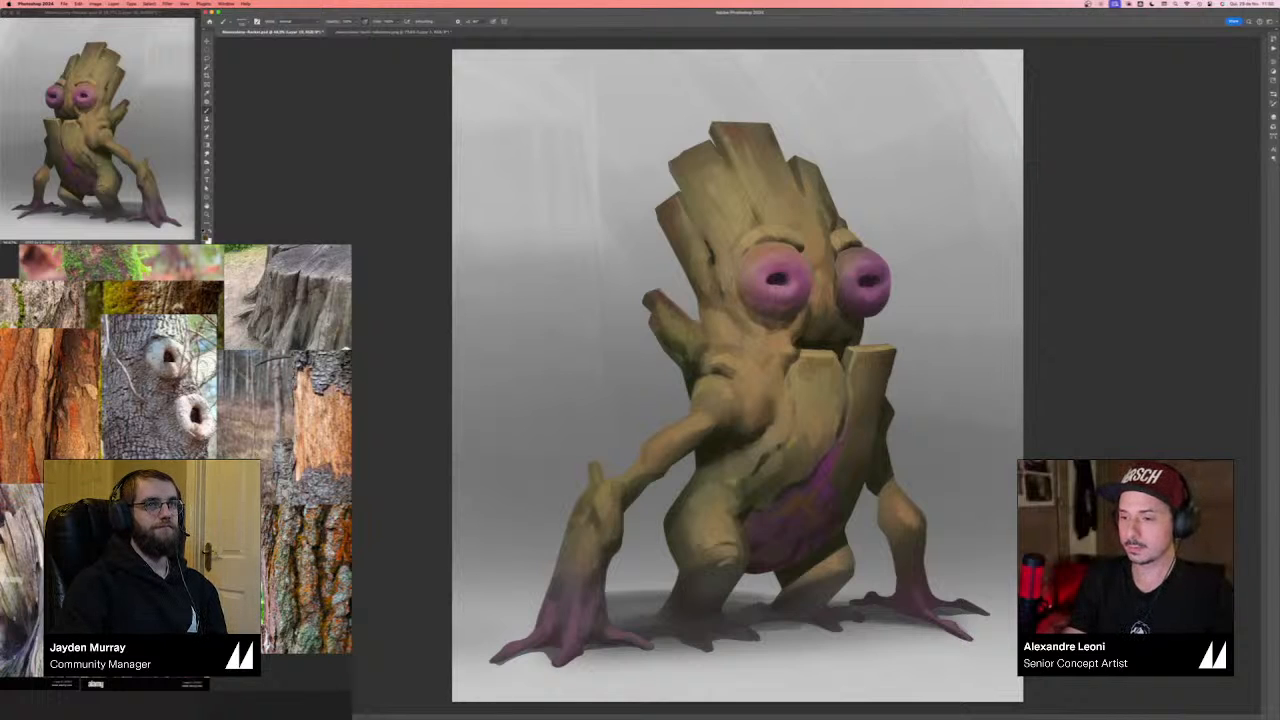
key("l")
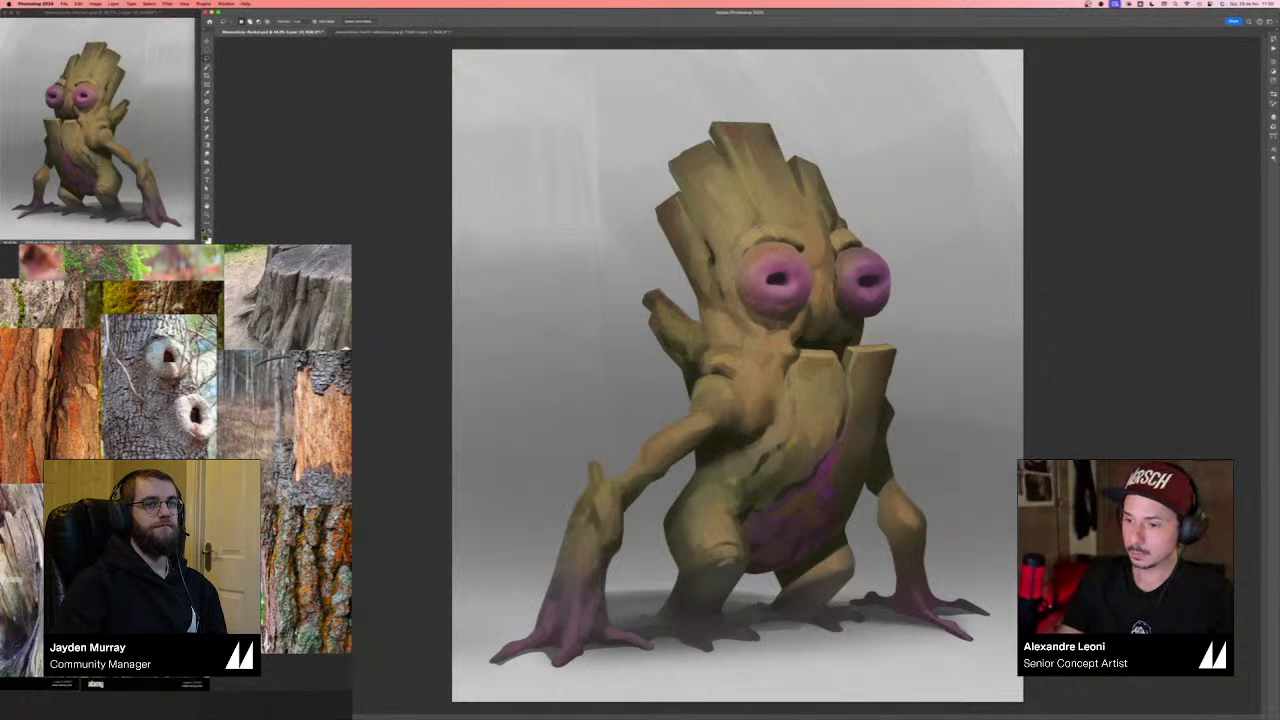
key("b")
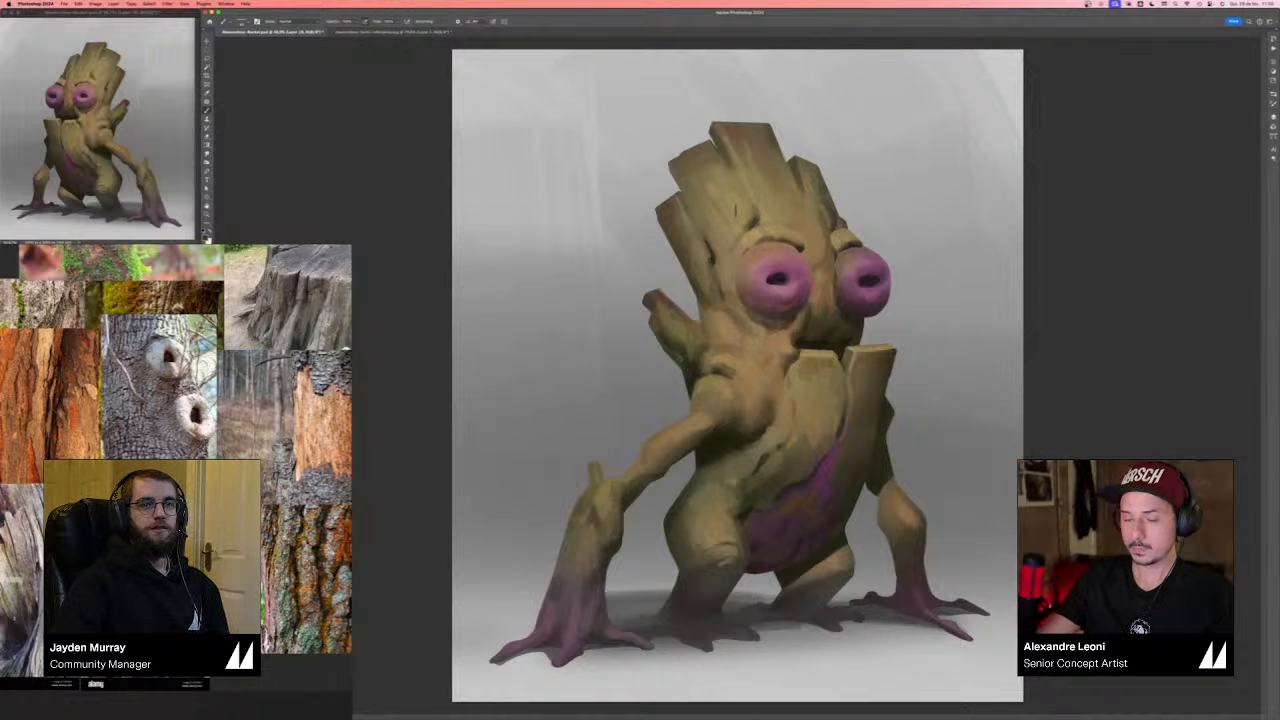
key("alt+Tab")
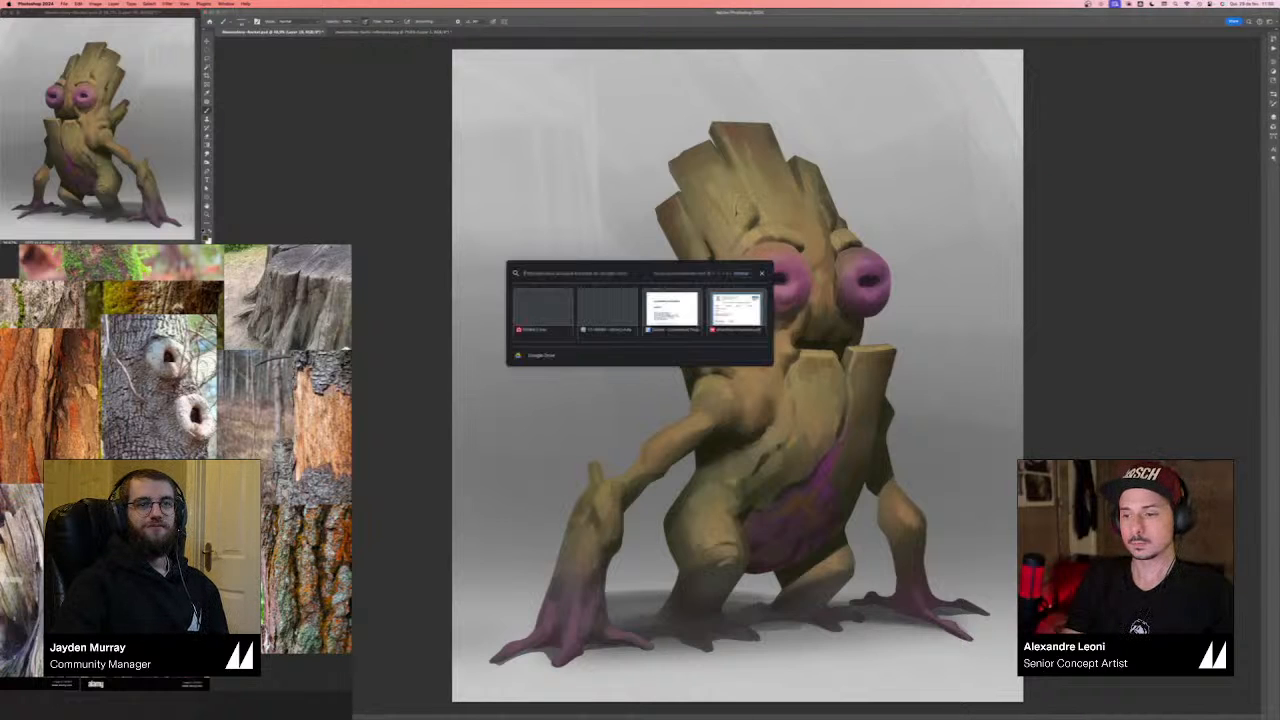
- Flip the canvas horizontally, sample the forehead colour, and brush it over the wood above the near eye
key("super+shift+h")
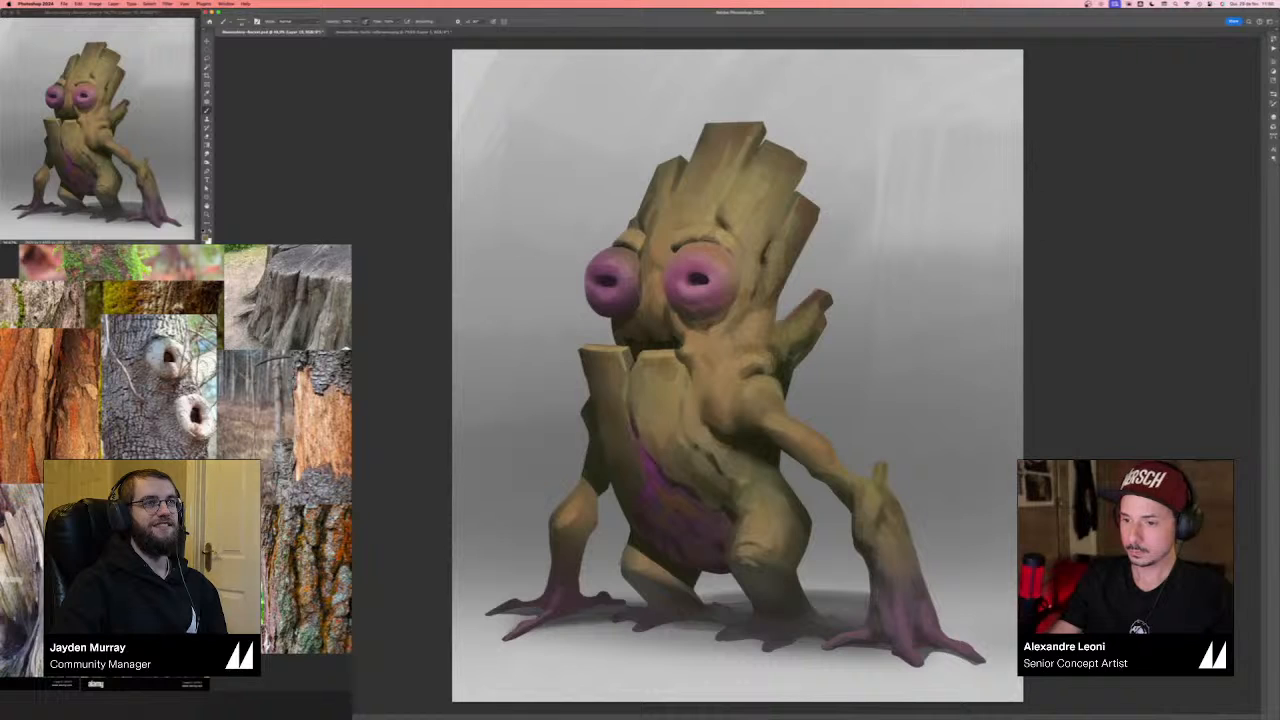
left_click(696, 236, "alt")
left_click_drag(698, 232, 676, 245)
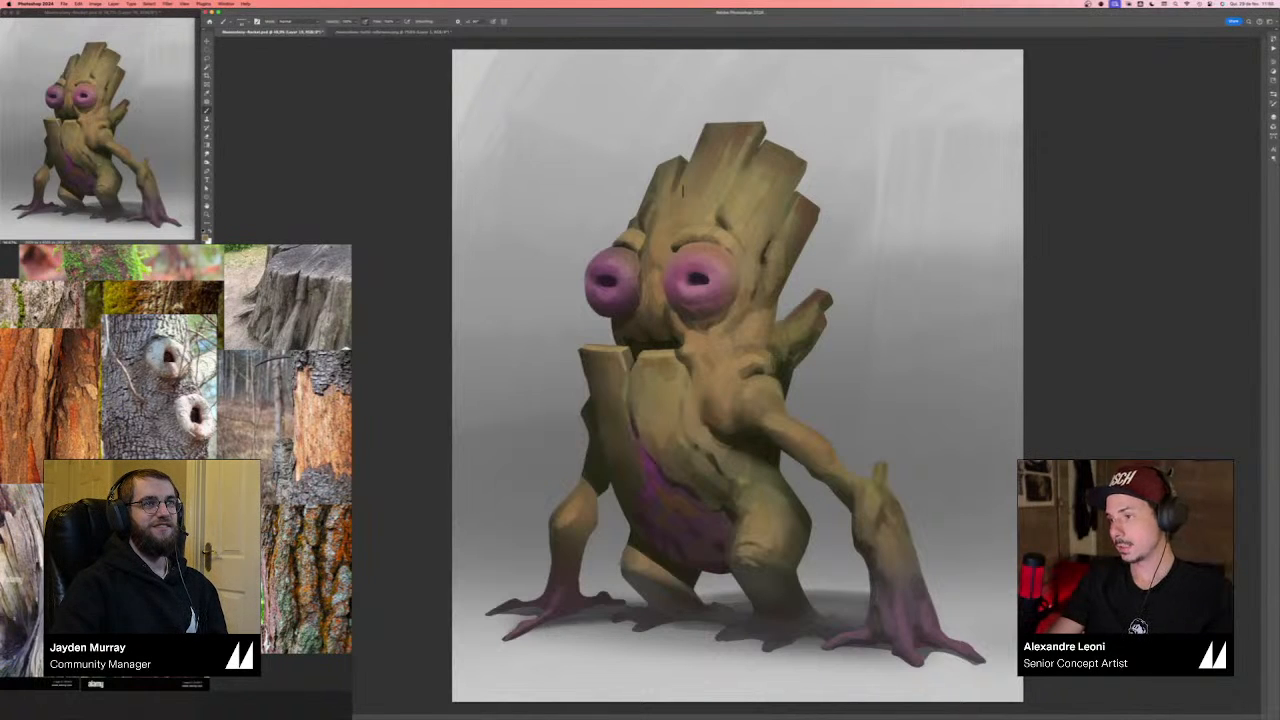
- Merge the creature's base layer with the five clipped paint layers directly above it
key("F7")
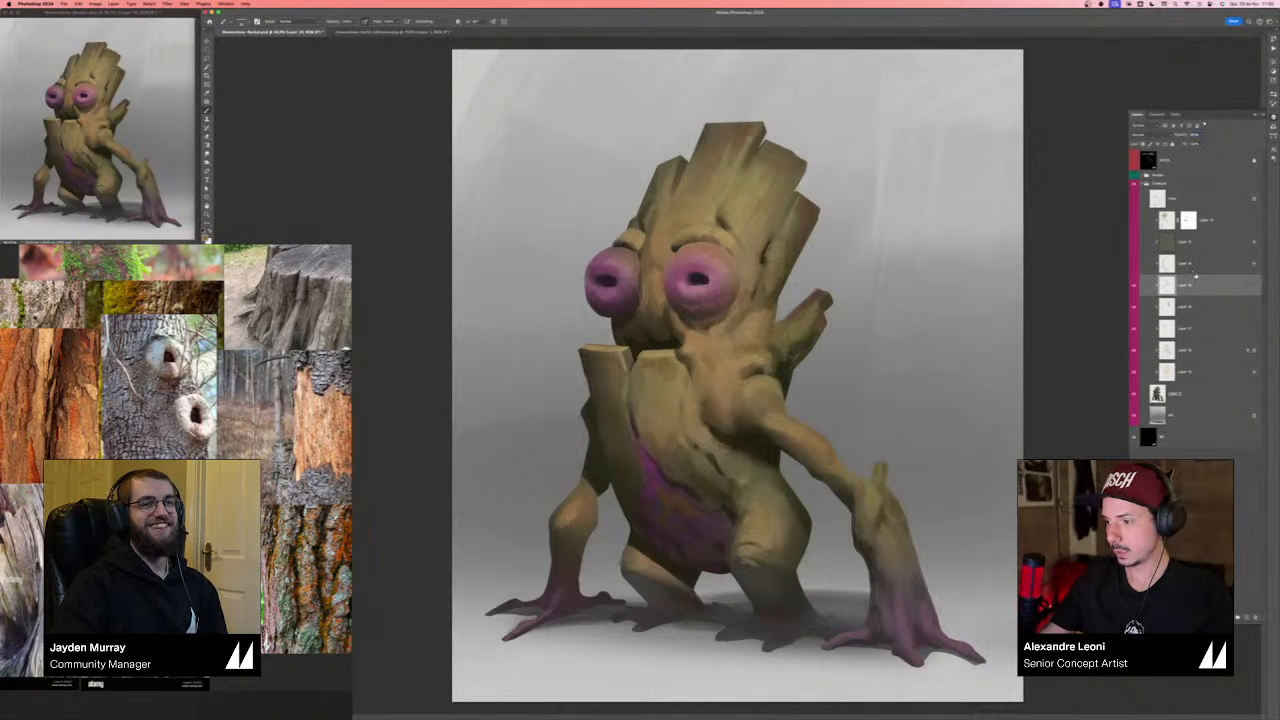
left_click(1198, 383, "shift")
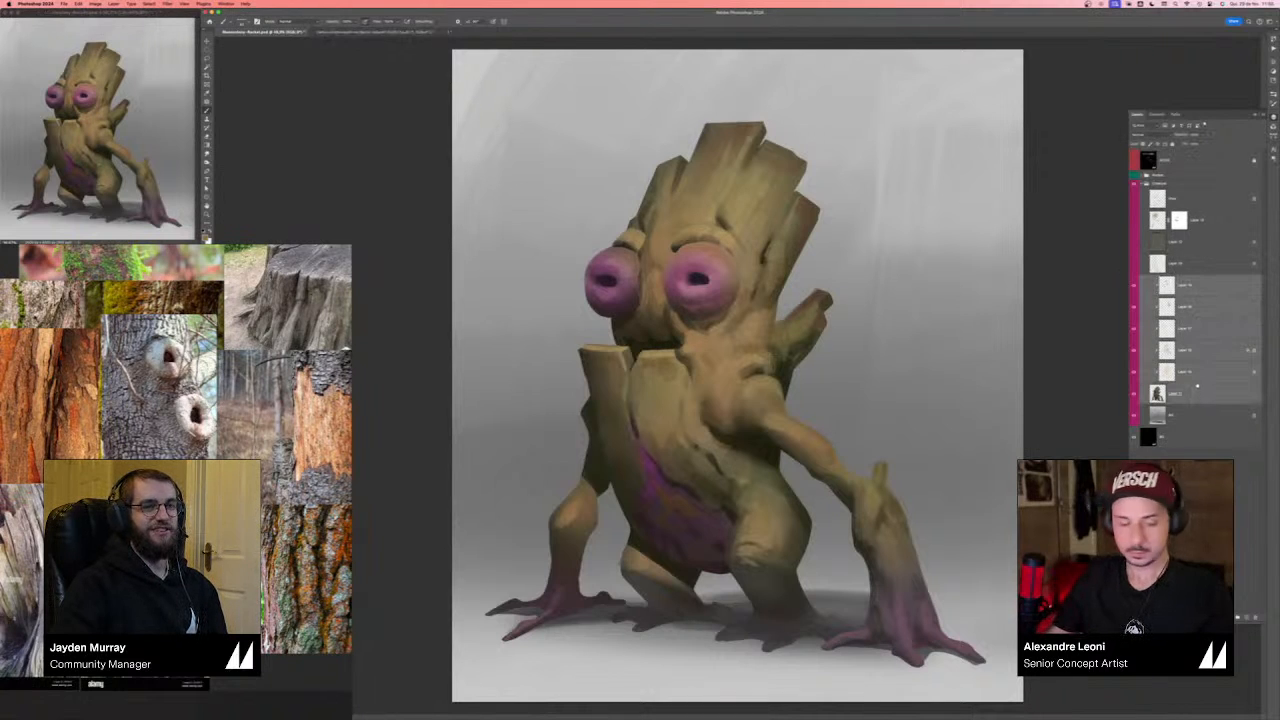
key("super+e")
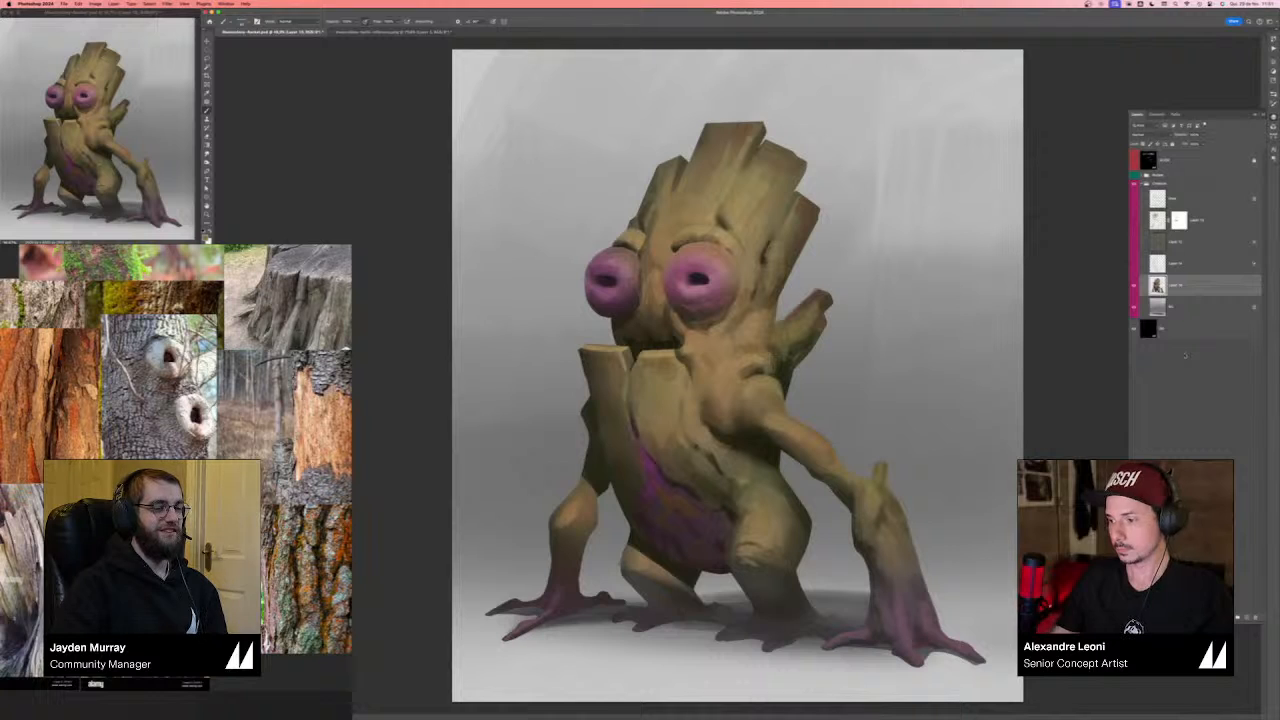
- Choose the first brush preset in the expanded group, sample the far eyebrow's colour, and refine the wood around that brow
left_click(1273, 95)
left_click(1161, 152)
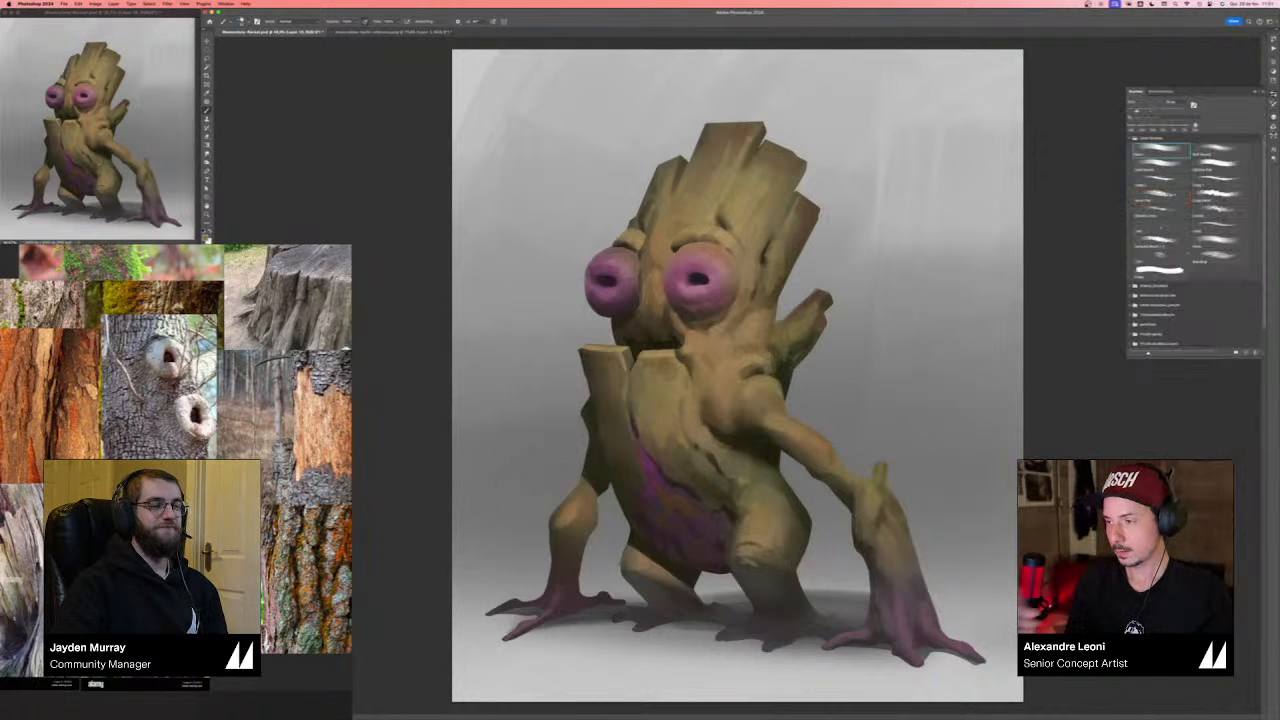
key("F5")
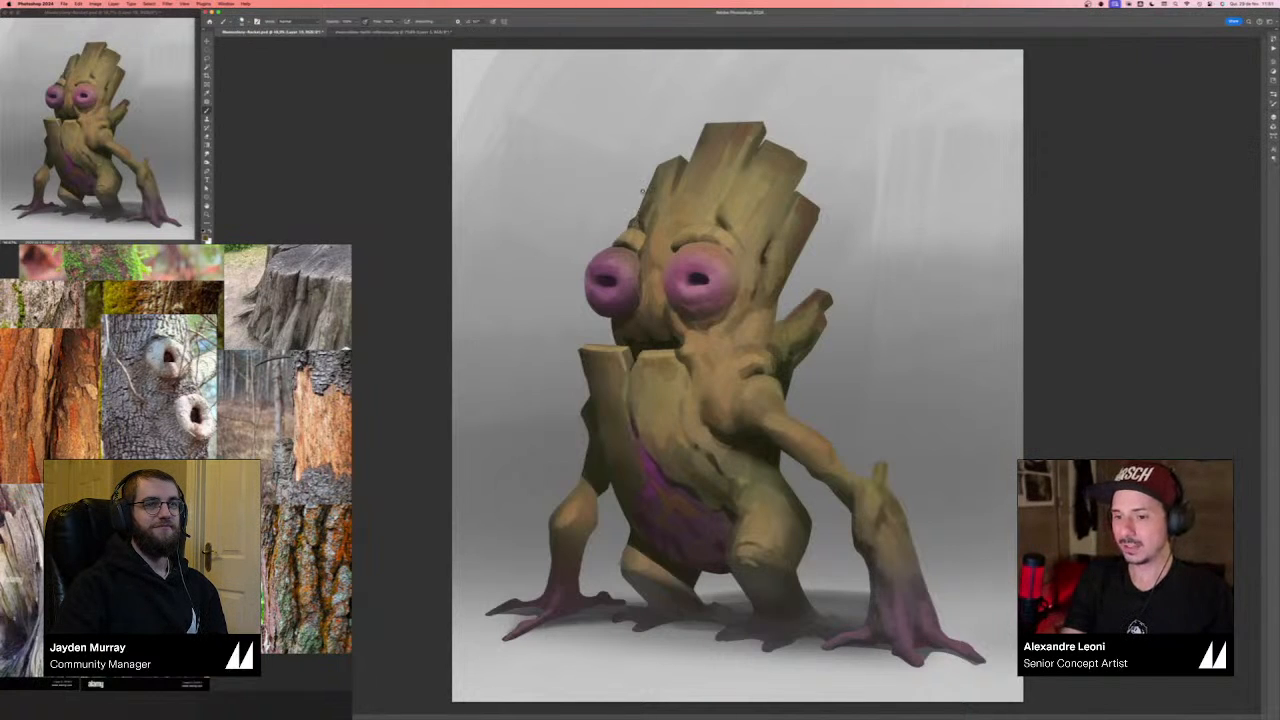
left_click_drag(794, 273, 792, 341)
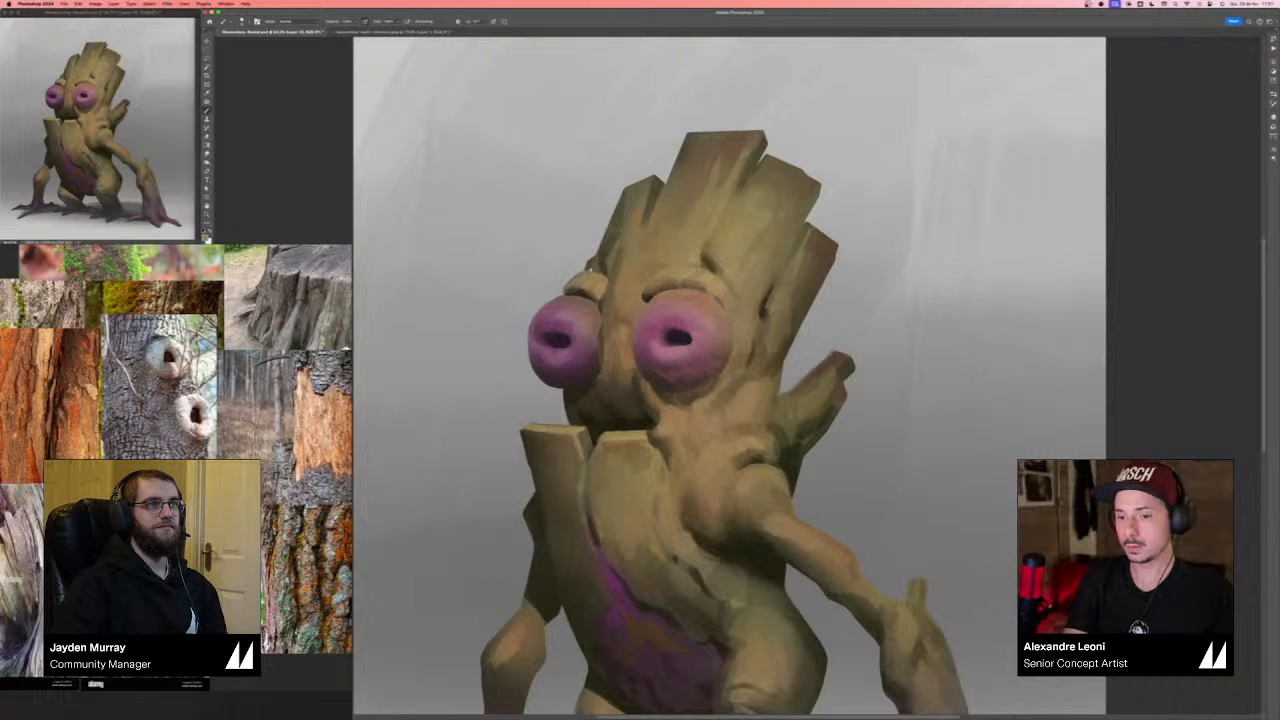
left_click(582, 292, "alt")
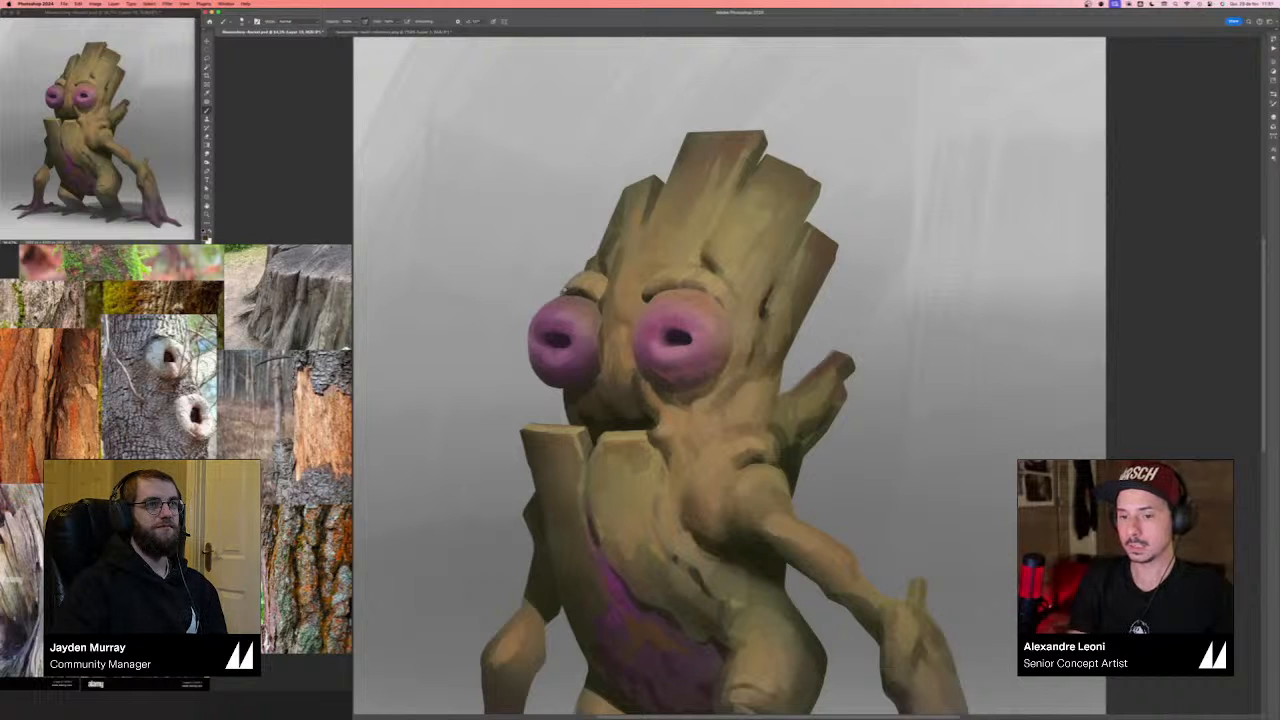
mouse_move(589, 268)
left_mouse_down()
mouse_move(605, 225)
mouse_move(583, 308)
left_mouse_up()
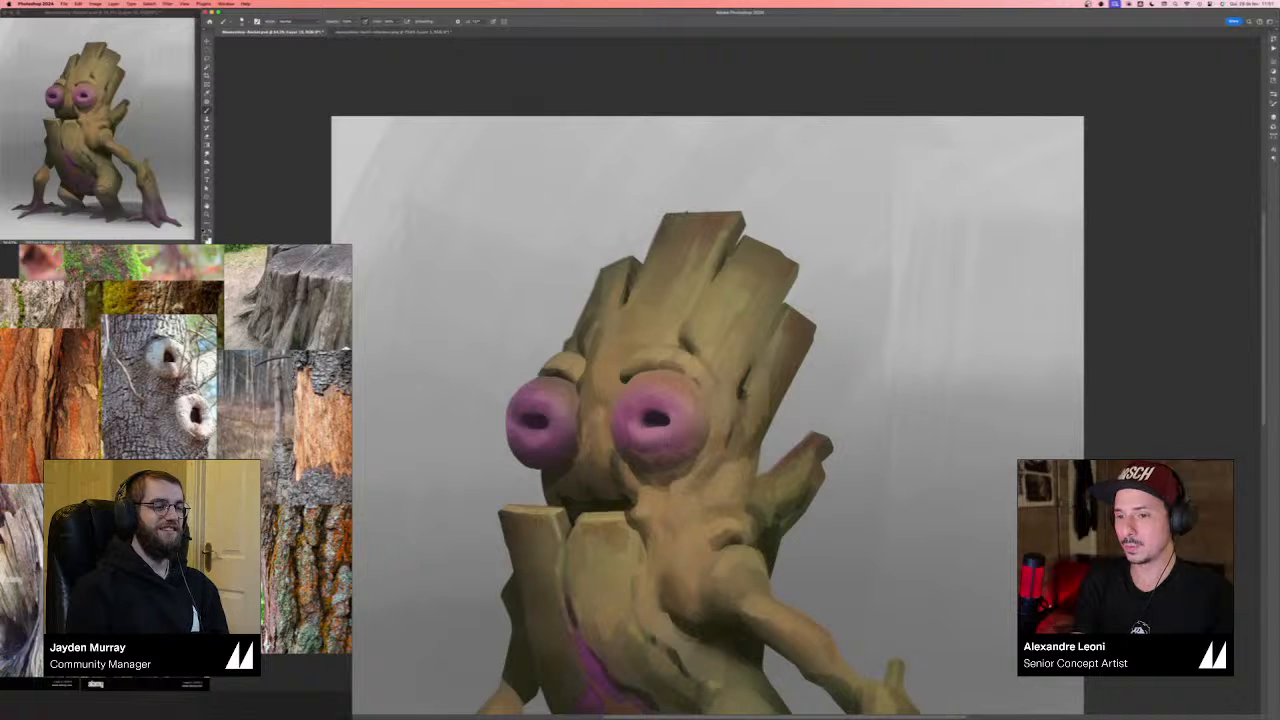
- Erase small chips from the tops of the head planks with a reduced eraser, and check them on the flipped canvas
key("e")
key("bracketleft")
key("bracketleft")
key("bracketleft")
key("bracketleft")
key("bracketleft")
key("bracketleft")
key("bracketleft")
key("bracketleft")
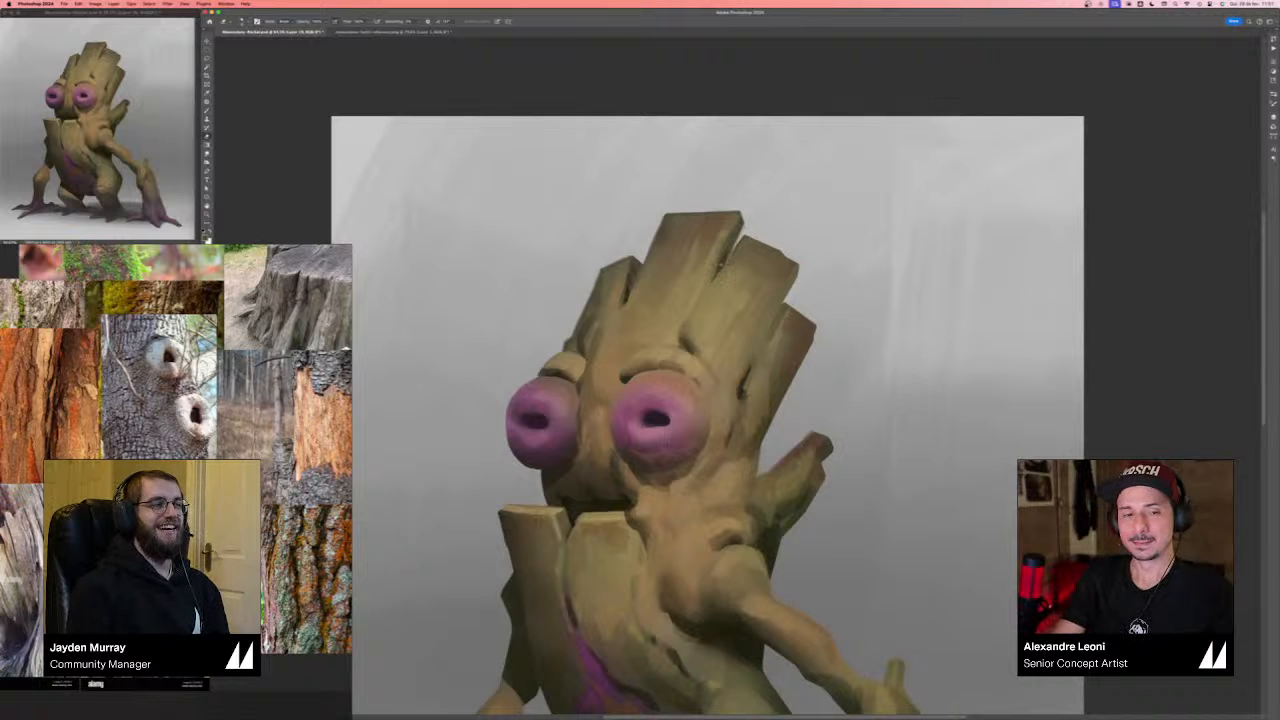
key("super+minus")
key("super+minus")
key("super+shift+h")
key("alt+Tab")
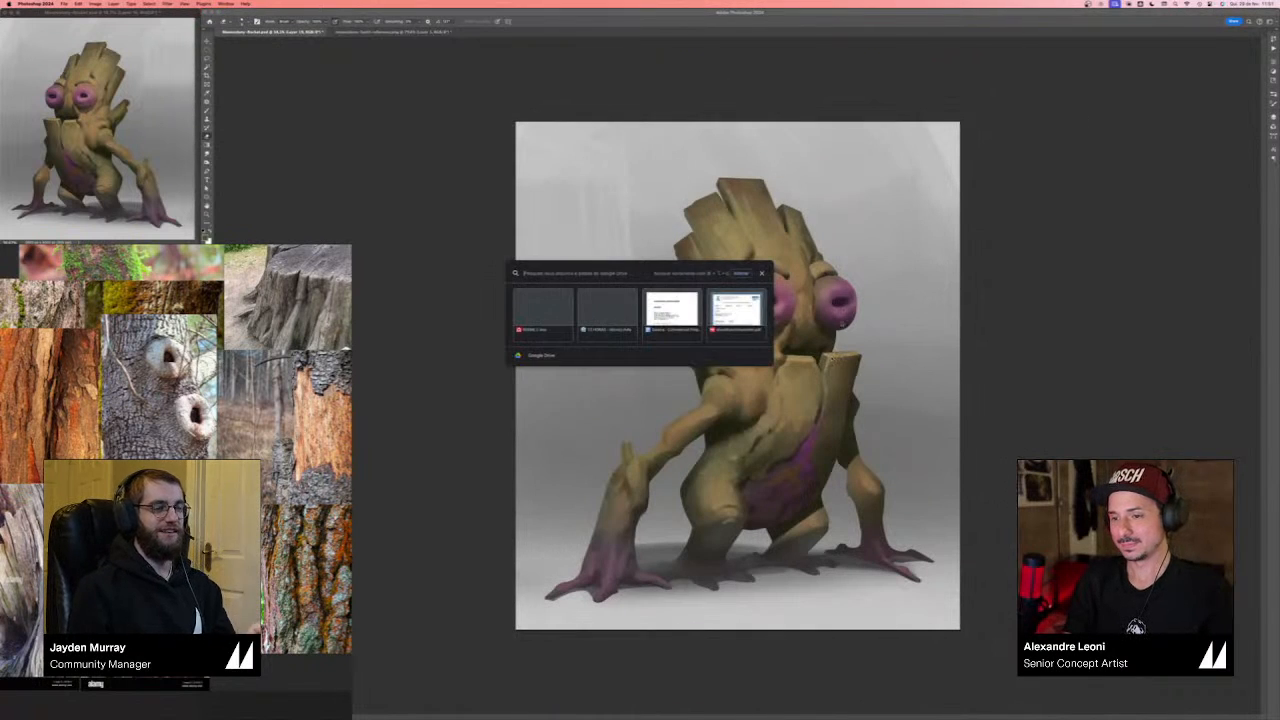
- Alternate painting and erasing to cut splintered notches into the outline of the creature's head planks
key("b")
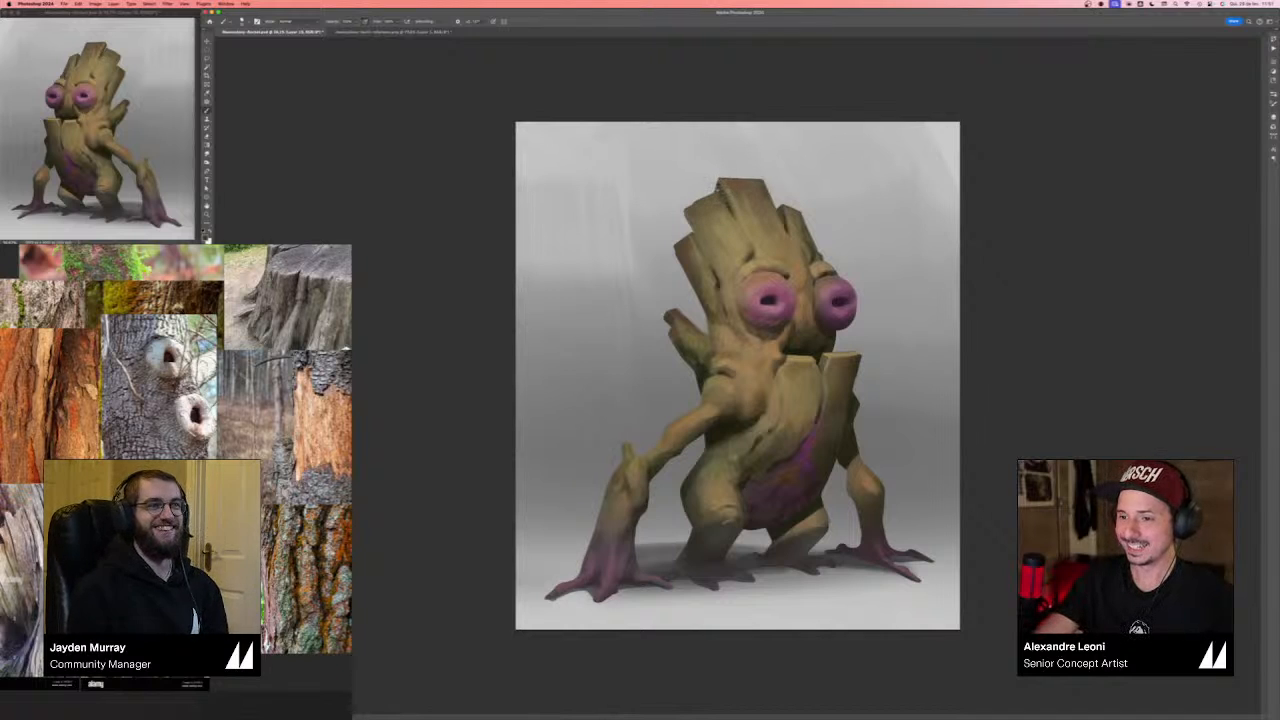
key("e")
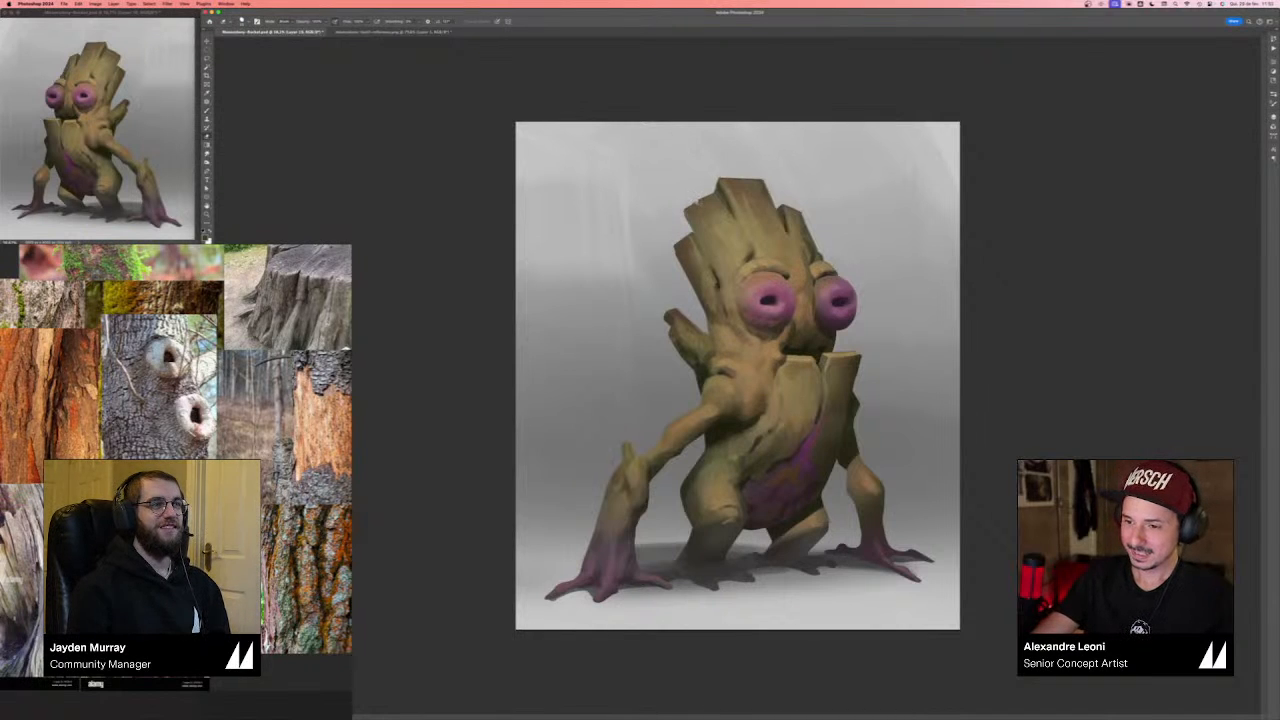
key("b")
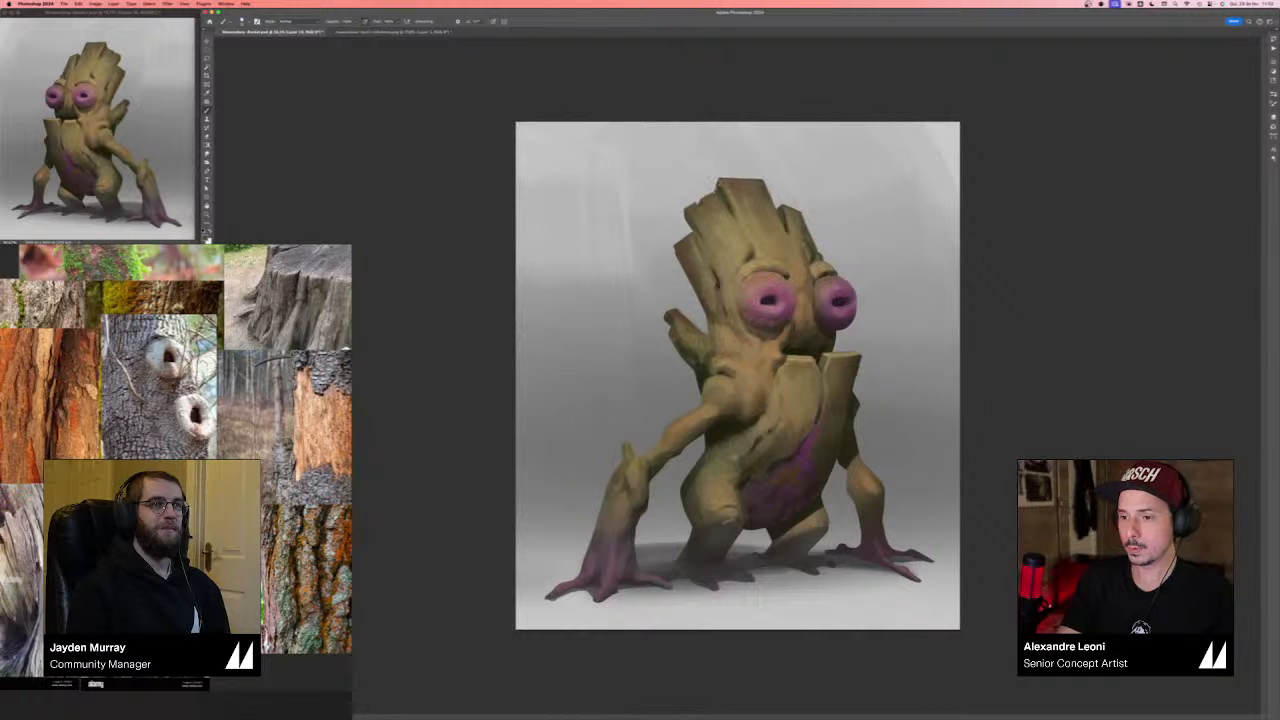
key("e")
key("super+plus")
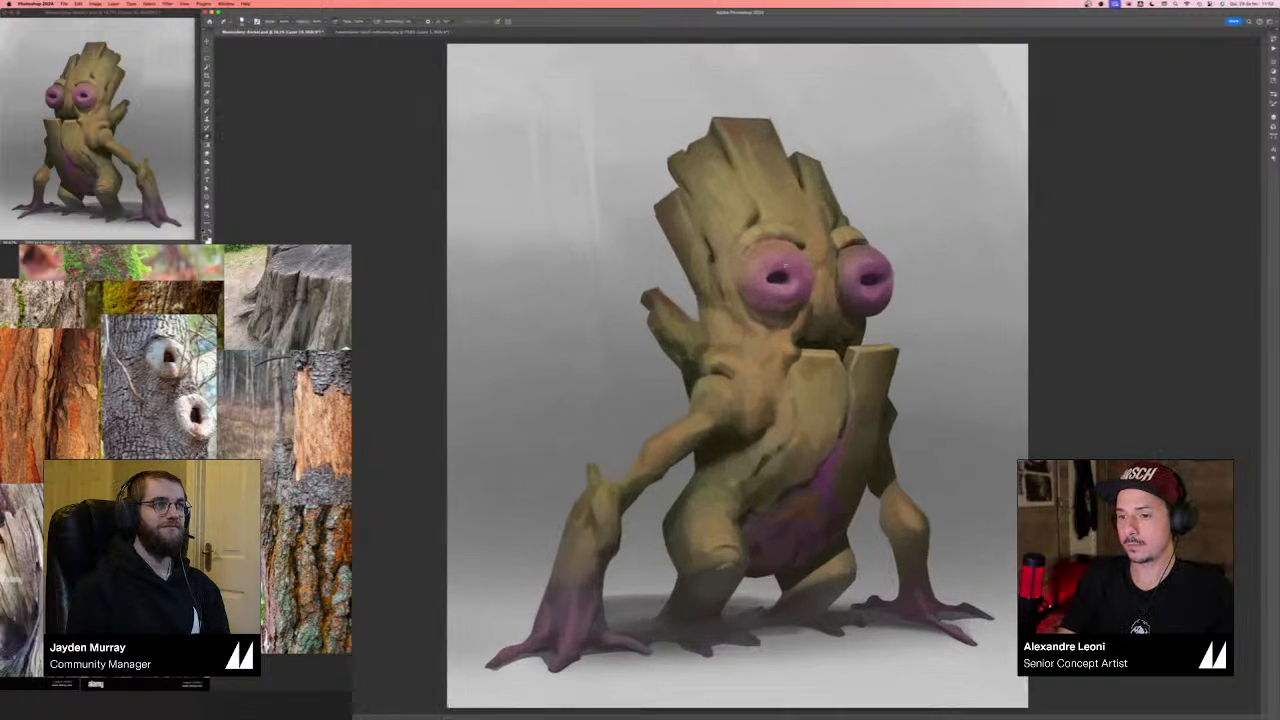
key("super+0")
key("b")
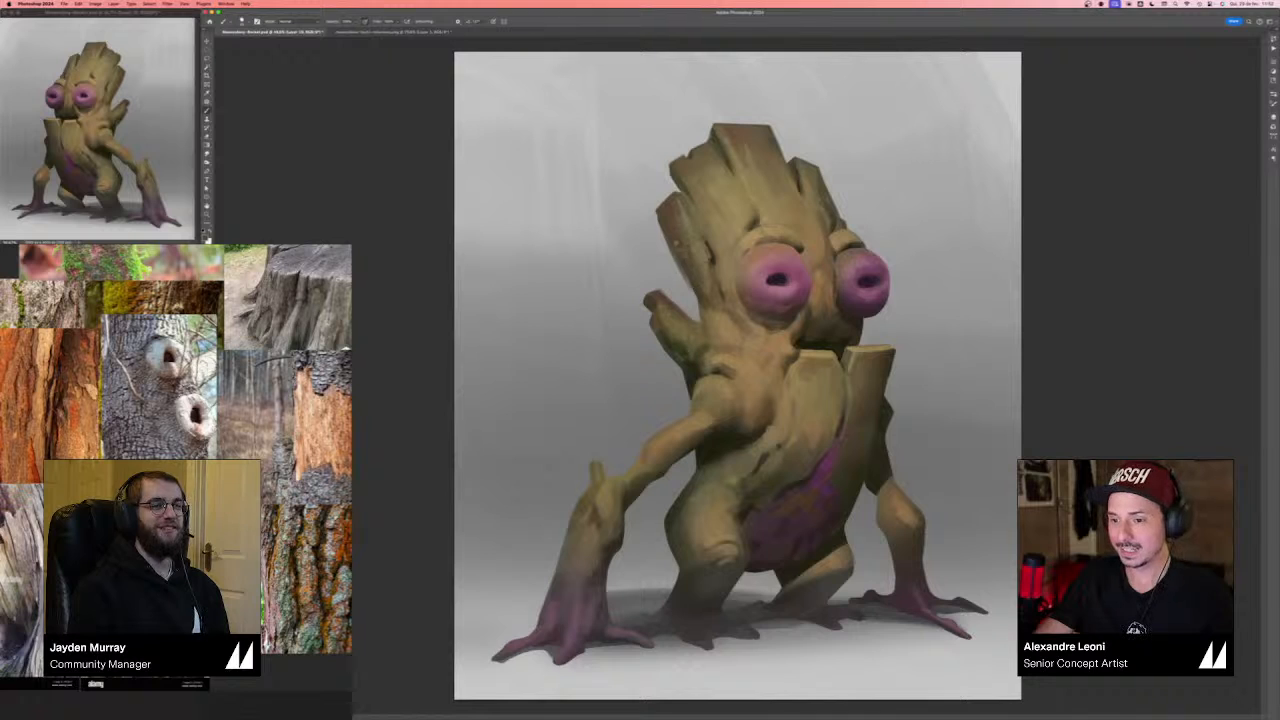
- Erase and repaint the outermost reddish head plank to chip its edge, and check the silhouette on the flipped canvas
key("e")
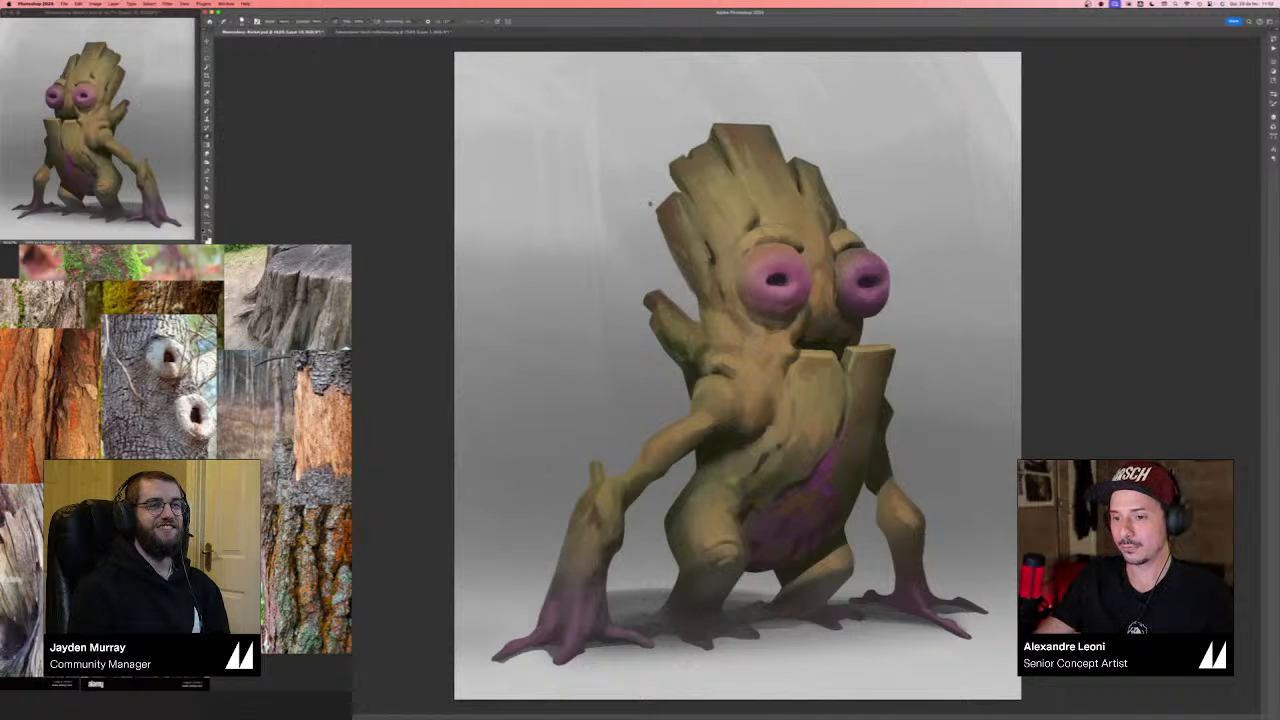
left_click_drag(660, 218, 676, 262)
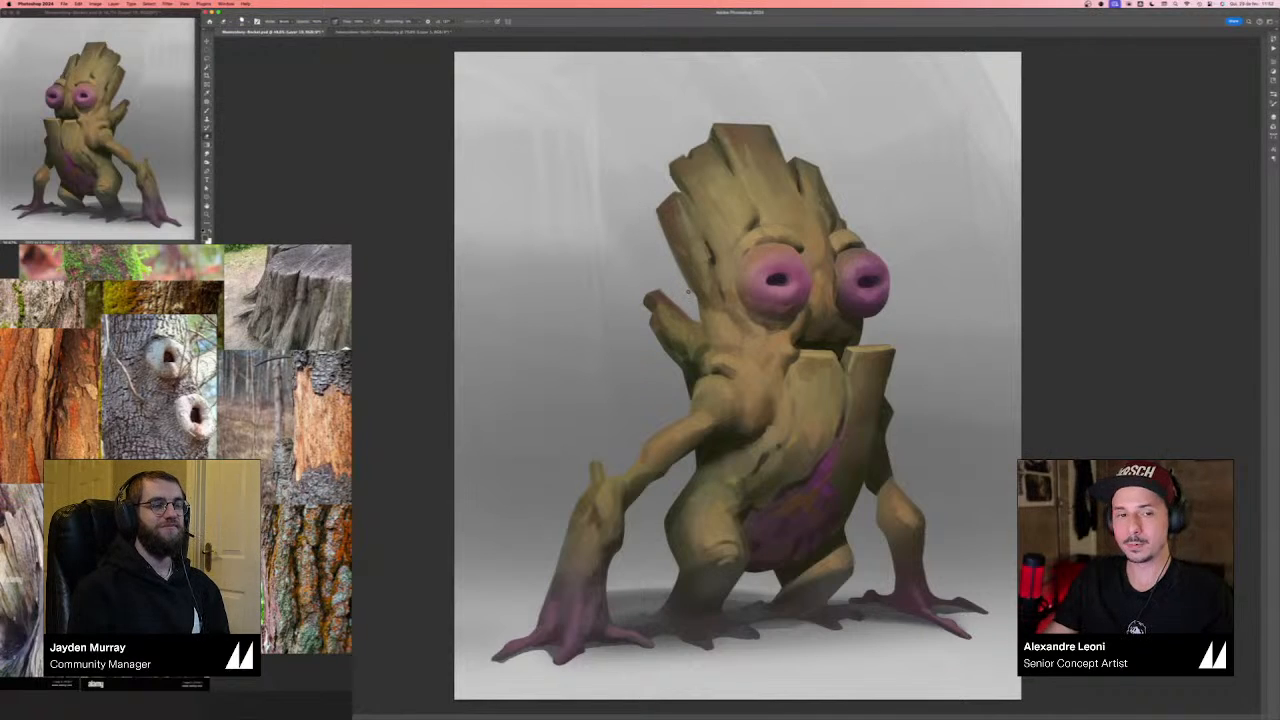
key("b")
key("e")
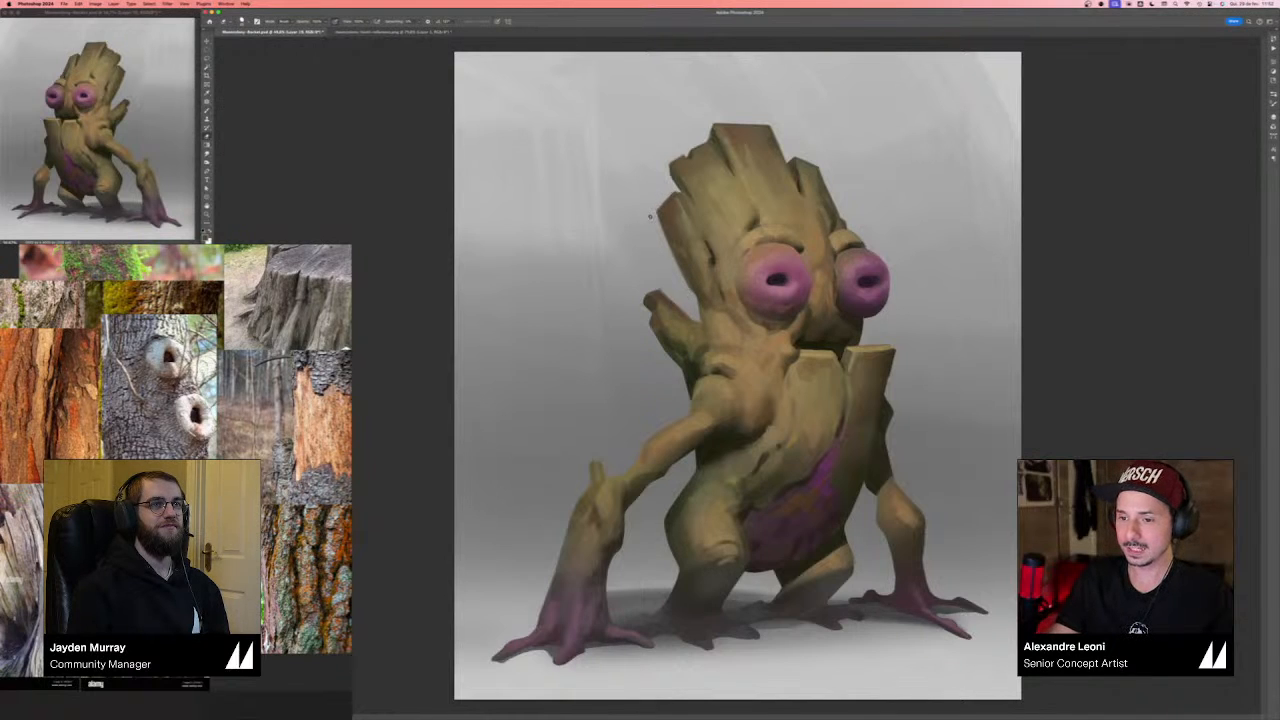
key("b")
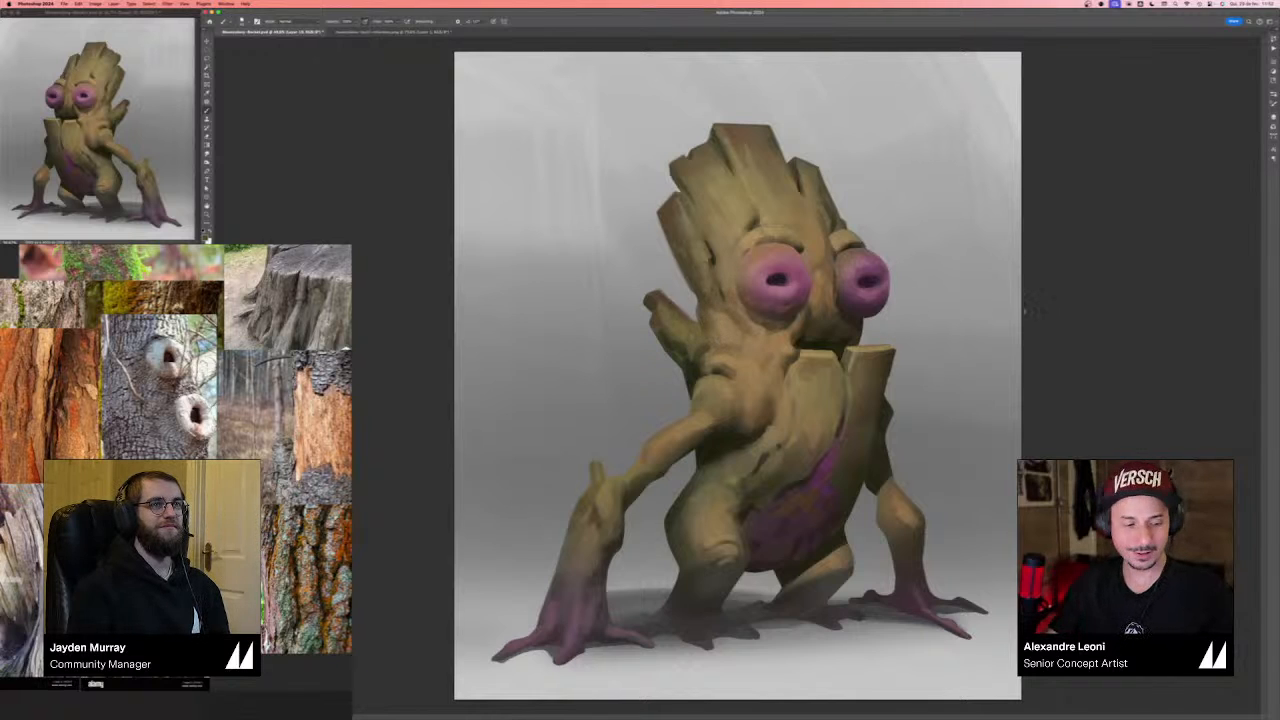
key("alt+super+g")
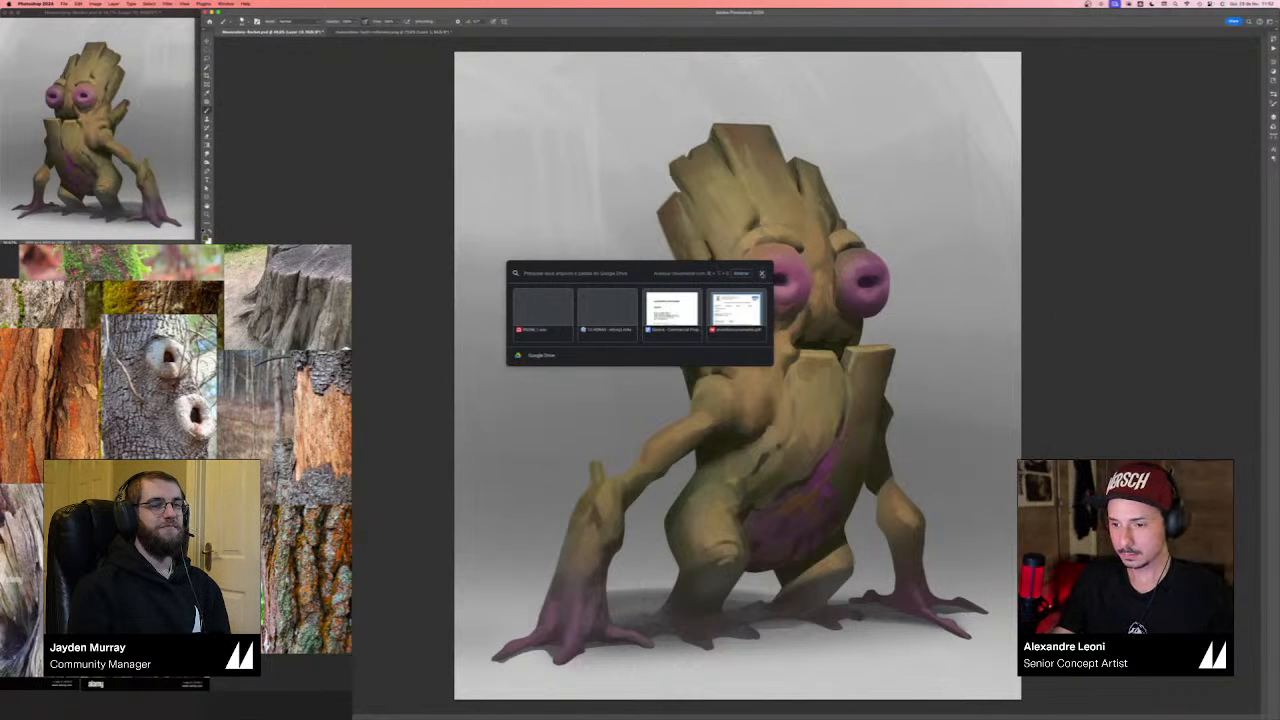
key("Escape")
key("shift+super+h")
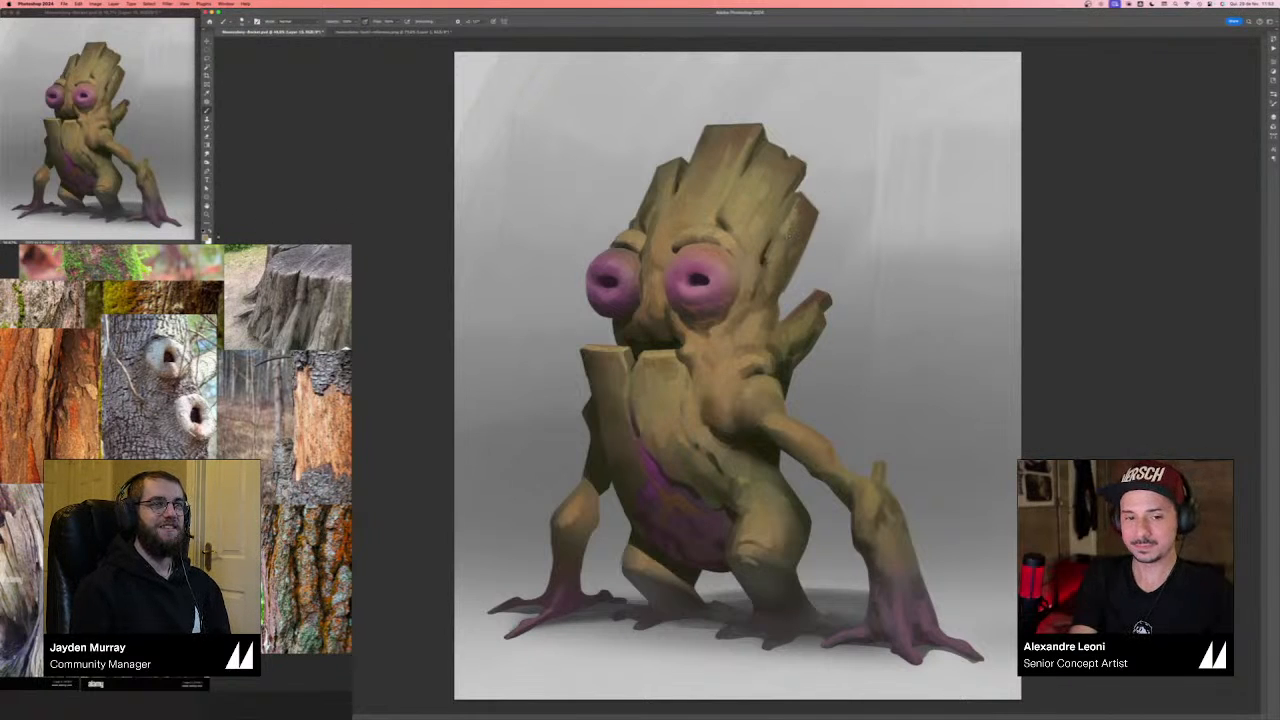
- Sample the far head plank's colour, shift it to a lighter greyish tone, and paint wood detail around the far shoulder
key("n")
left_click(655, 192)
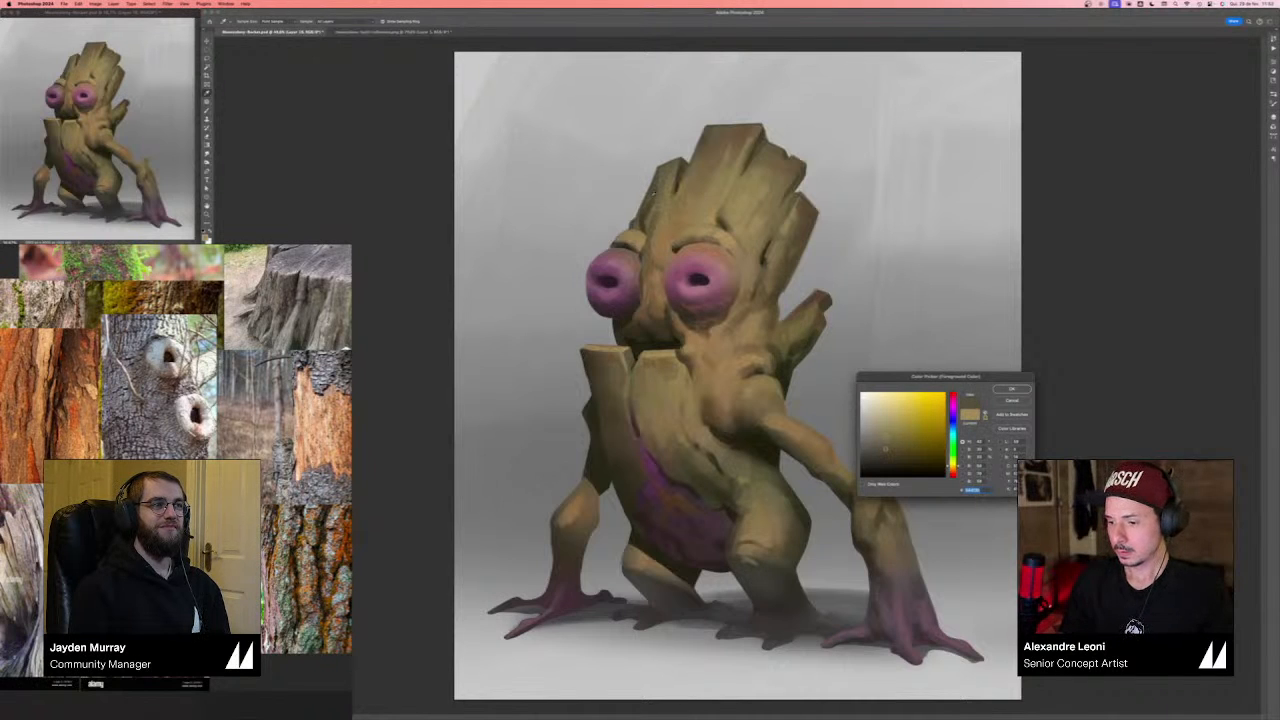
left_click(654, 193)
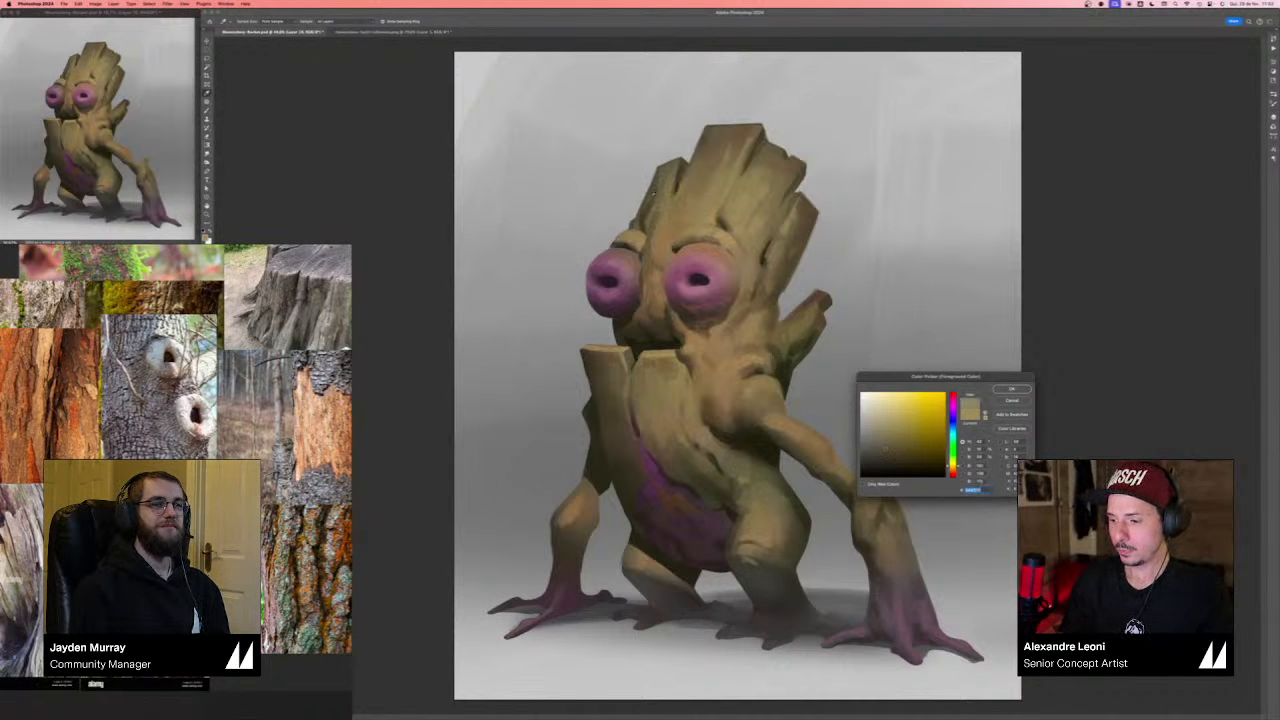
left_click(876, 430)
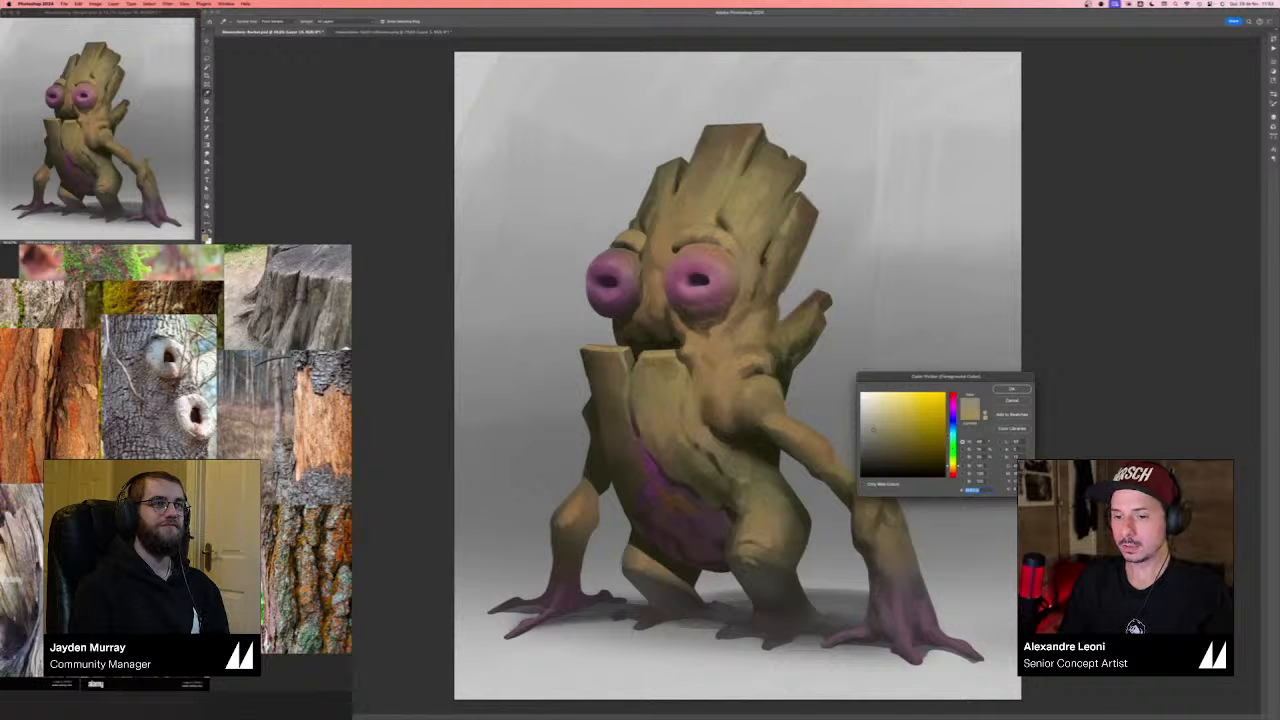
key("Return")
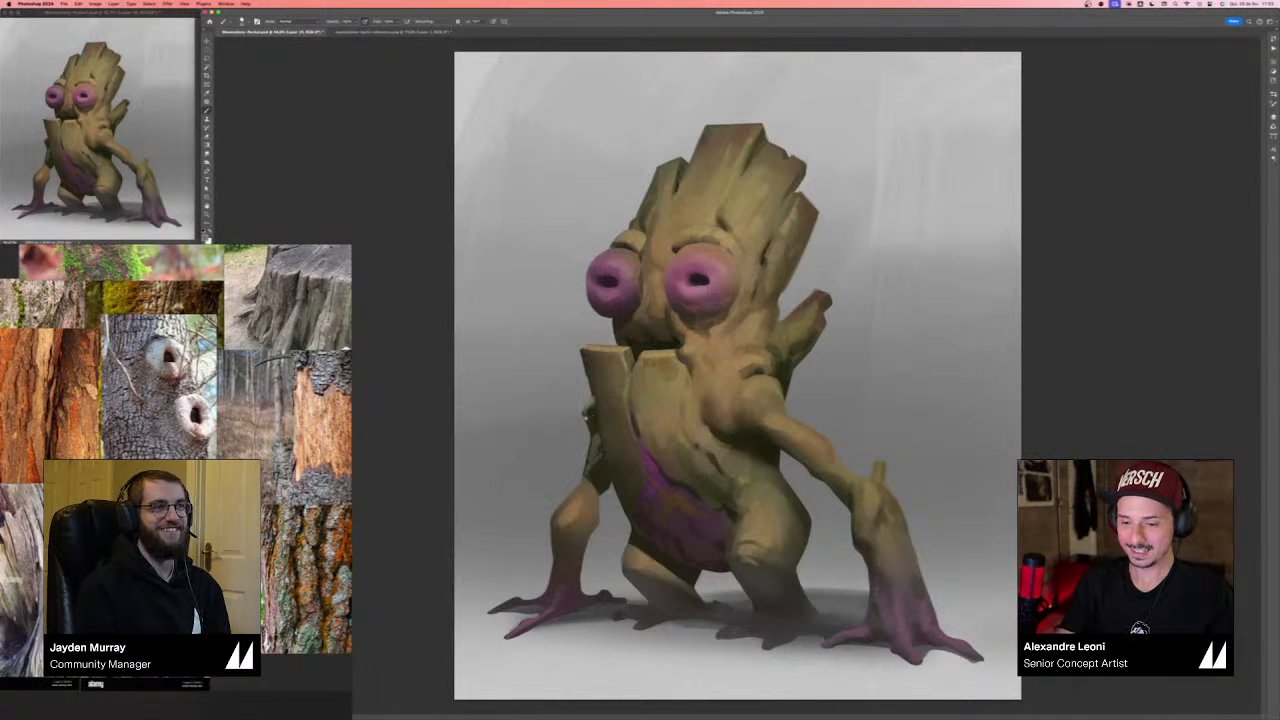
- Show the layer list and flip the canvas horizontally to check the creature's overall silhouette
scroll(598, 368, "down", 5)
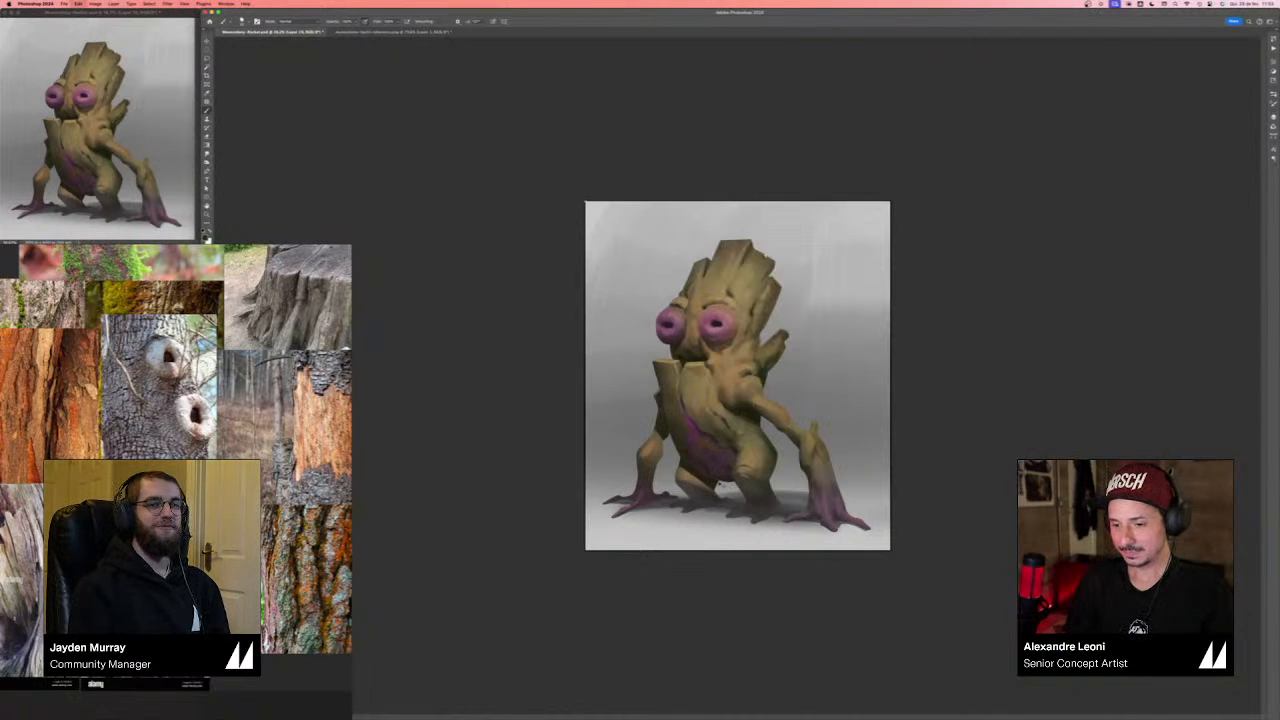
key("super+plus")
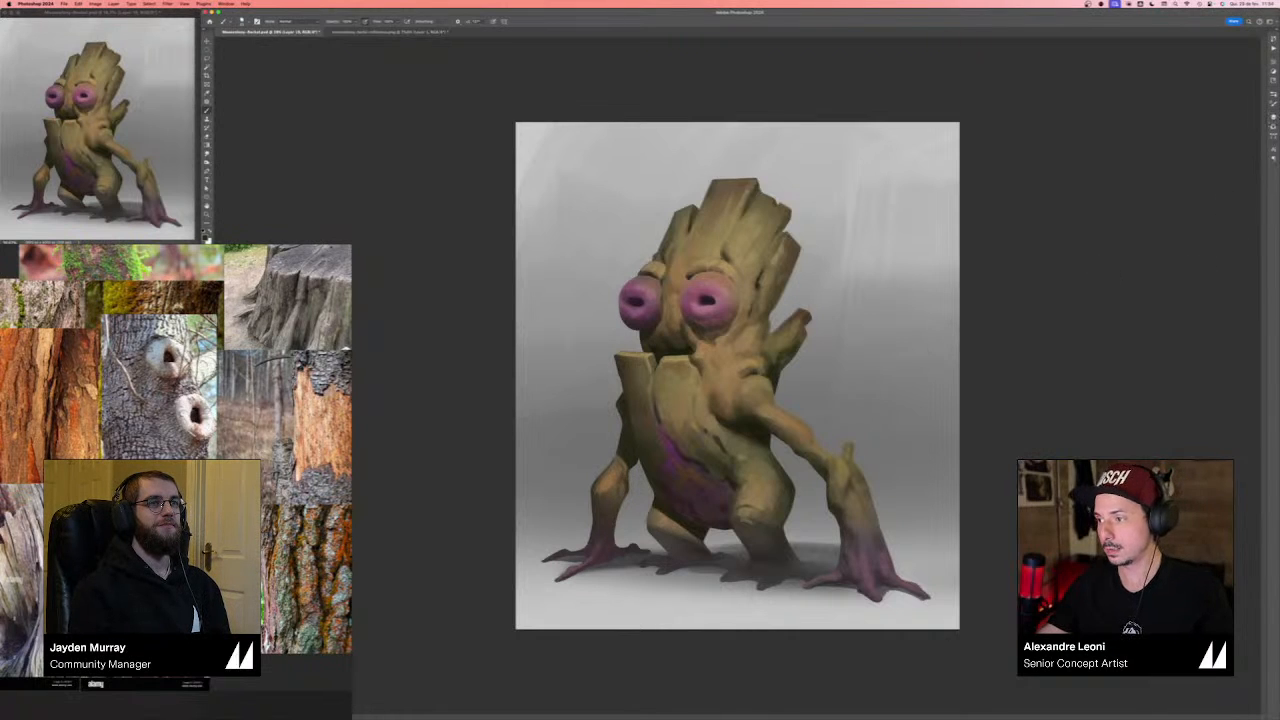
left_click(1273, 120)
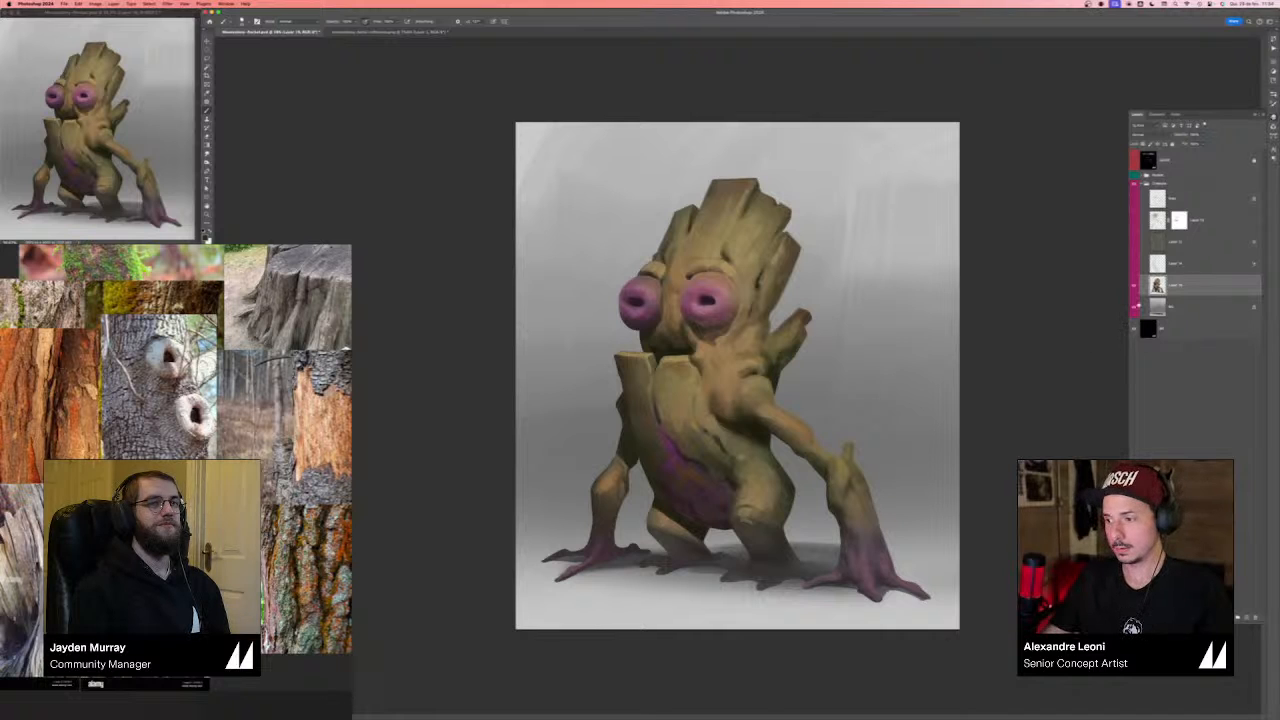
key("super+shift+h")
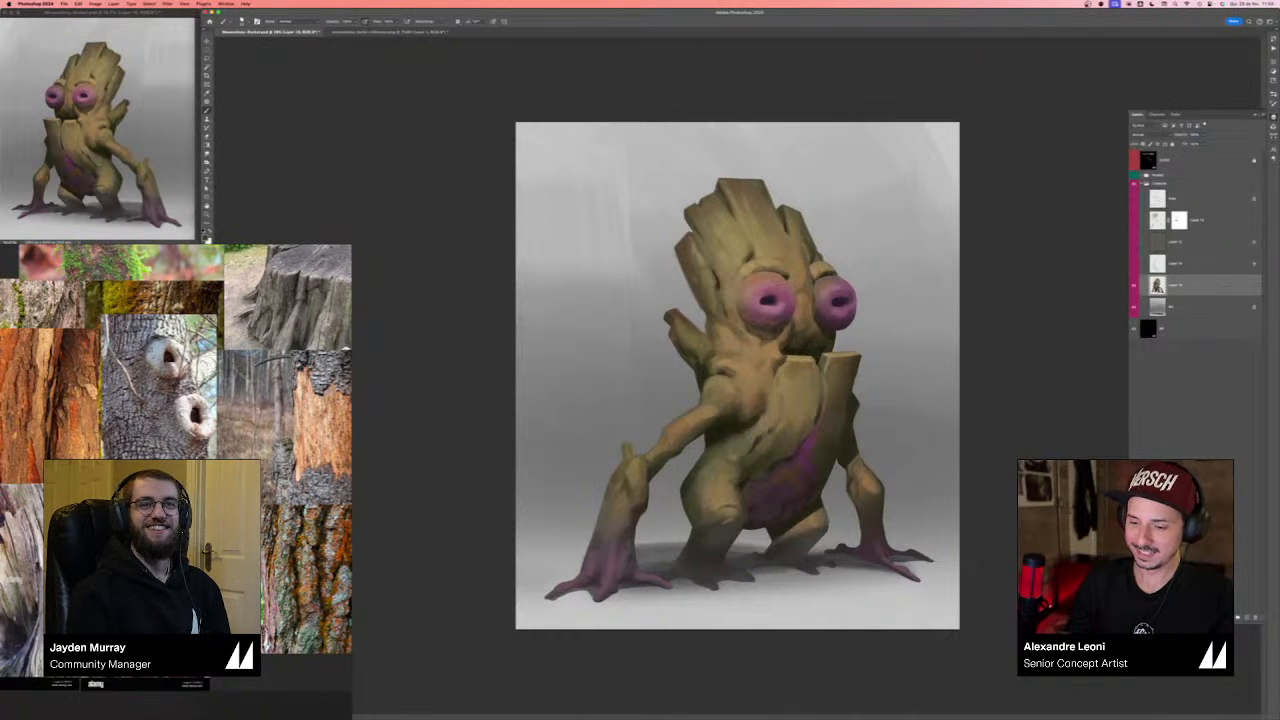
key("p")
left_click(641, 445)
key("super+z")
key("super+z")
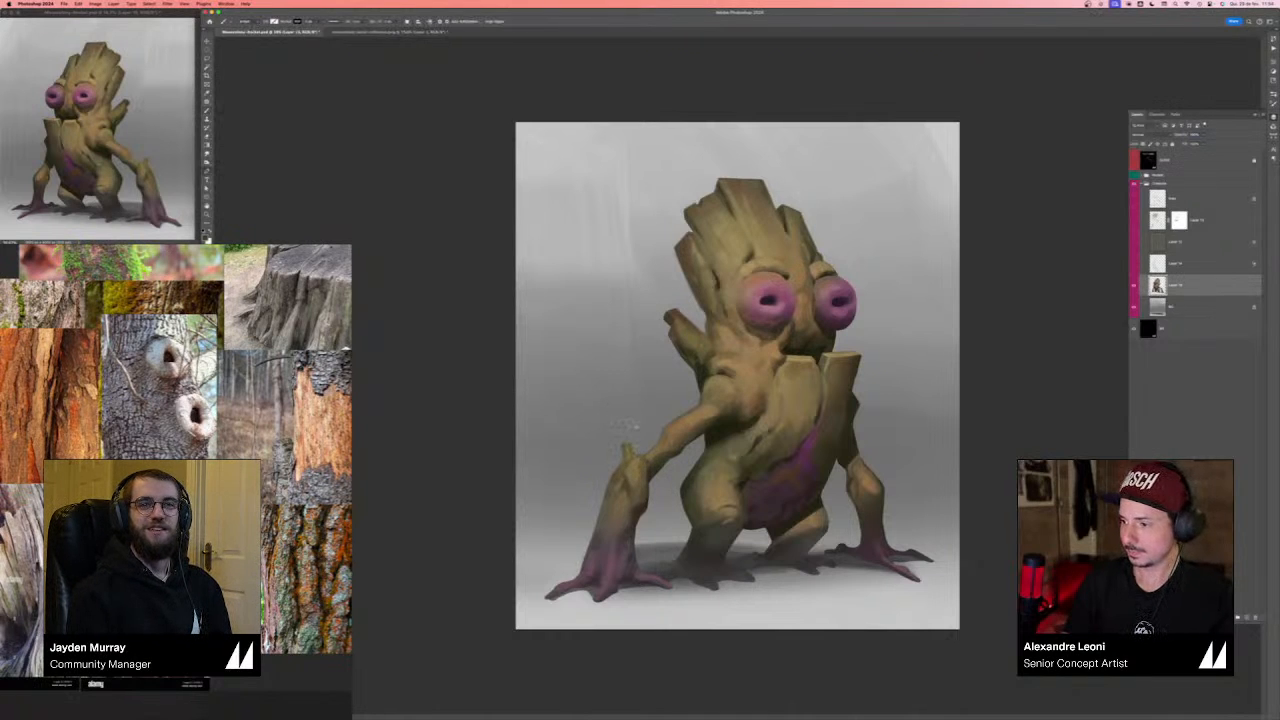
- Refine the near forearm's underside with the Brush and Eraser, using colours sampled along the arm, and undo the last stroke
key("b")
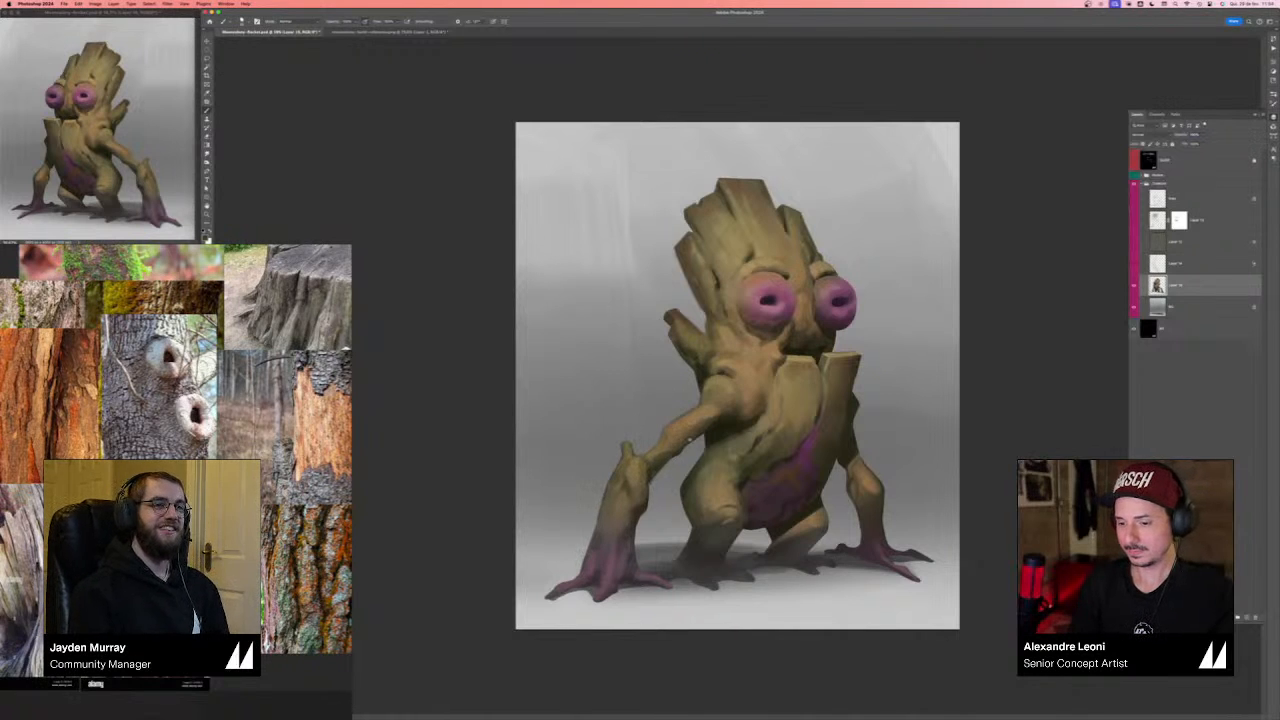
left_click(680, 450, "alt")
left_click_drag(686, 448, 696, 440)
key("e")
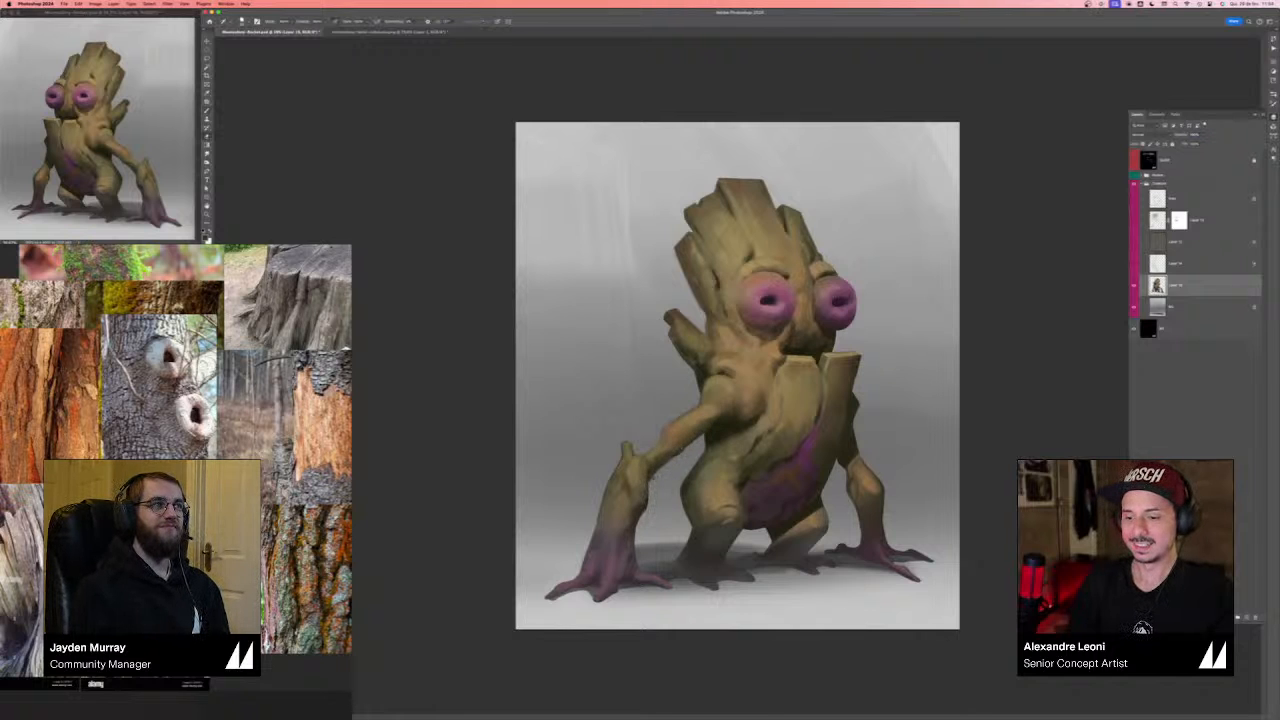
key("b")
left_click(650, 473, "alt")
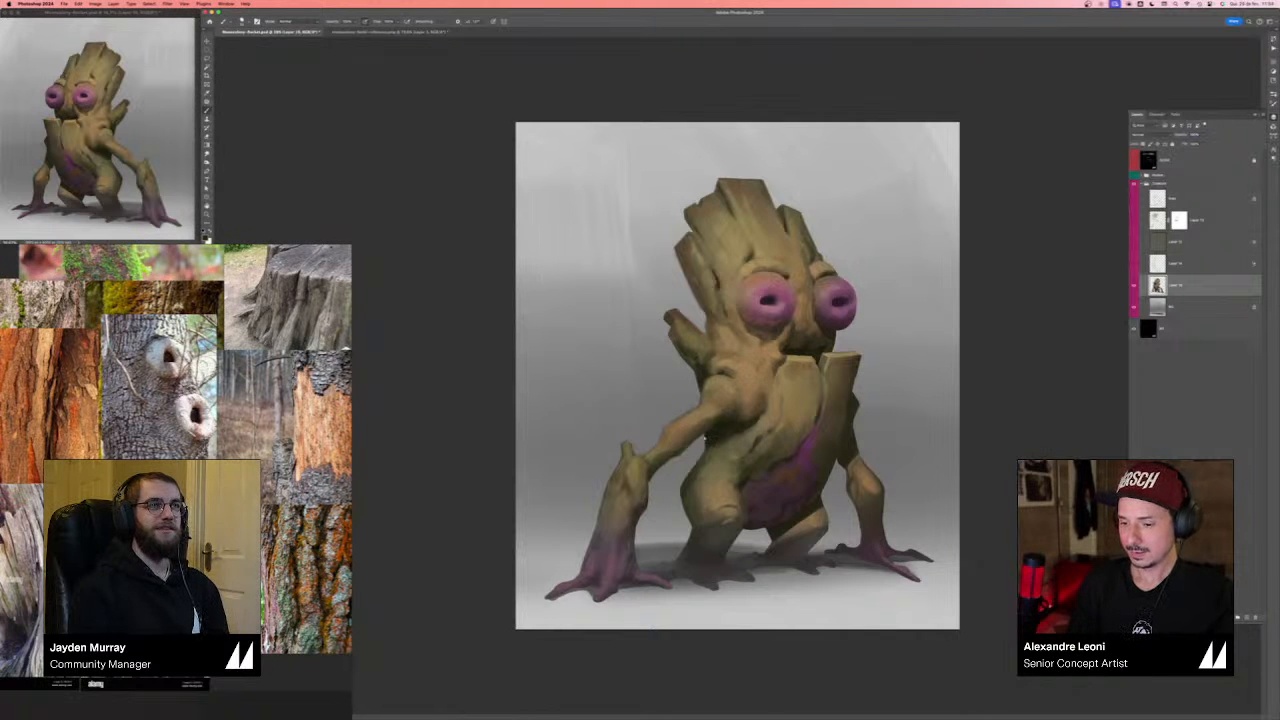
key("super+z")
- Sample tones from the near side of the torso and the thigh, refine the bark there, and trim the outer jaw plank with the Eraser
left_click(711, 448, "alt")
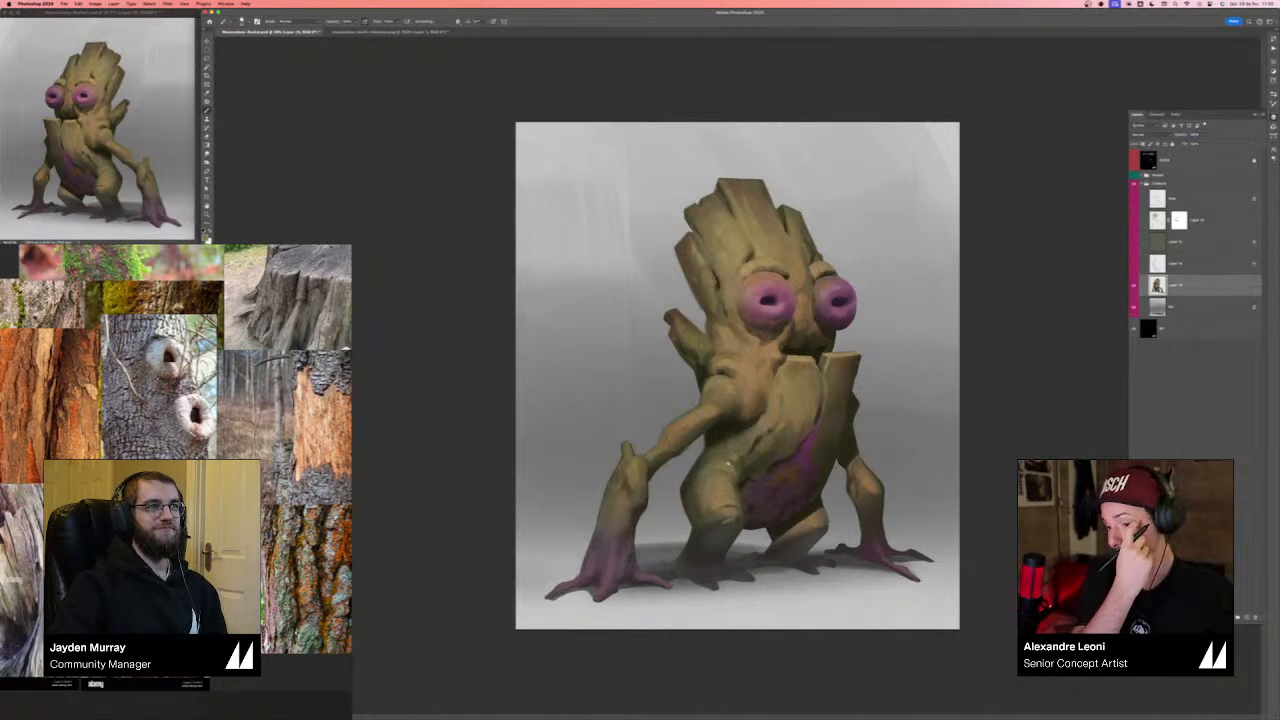
left_click(713, 498, "alt")
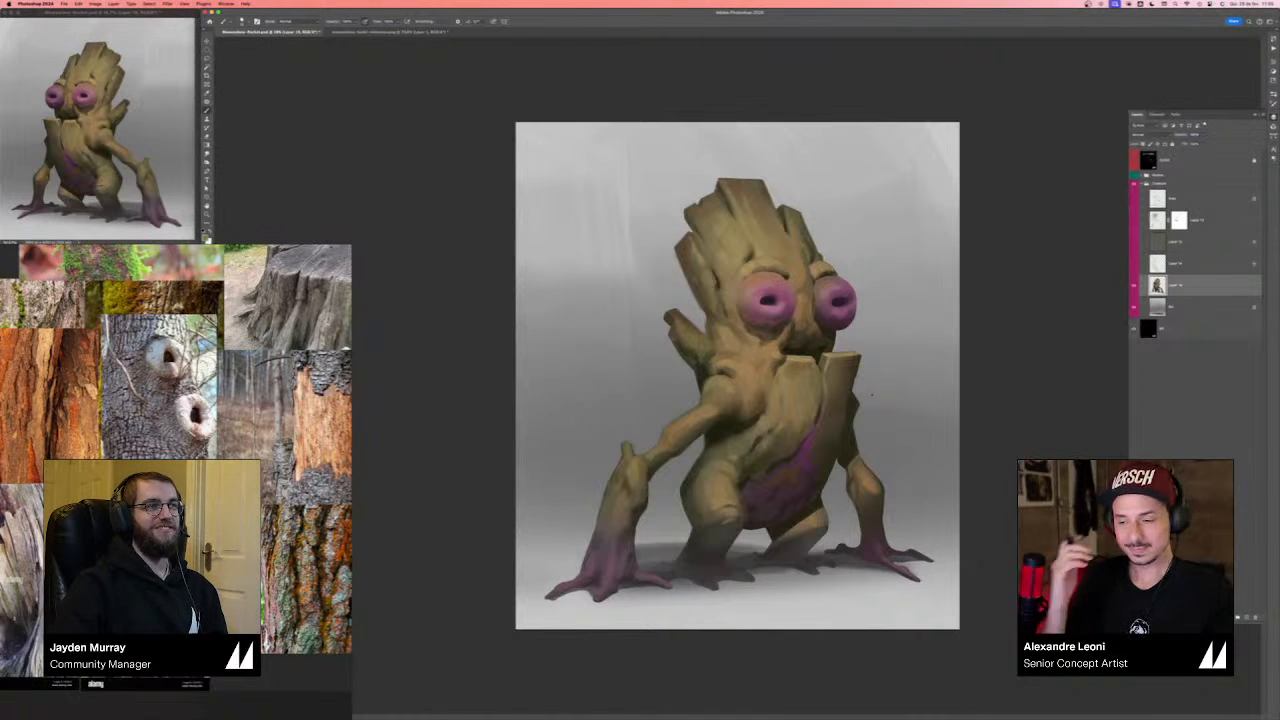
key("e")
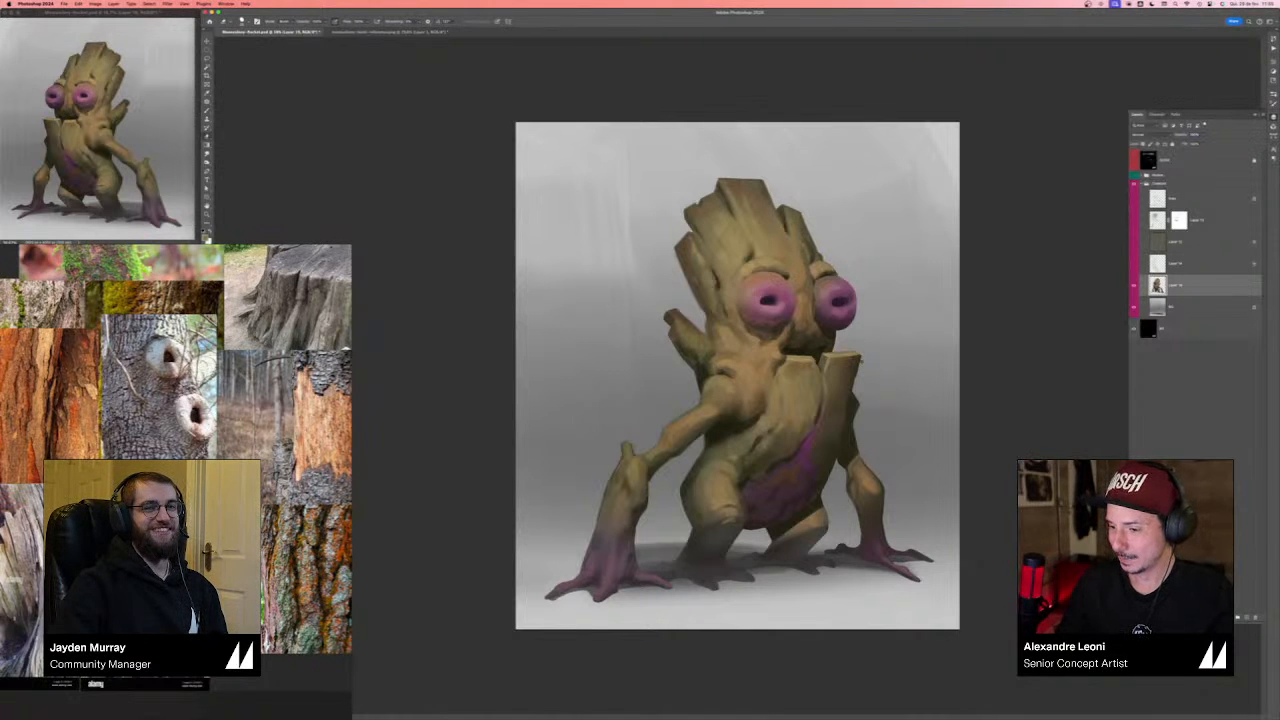
key("b")
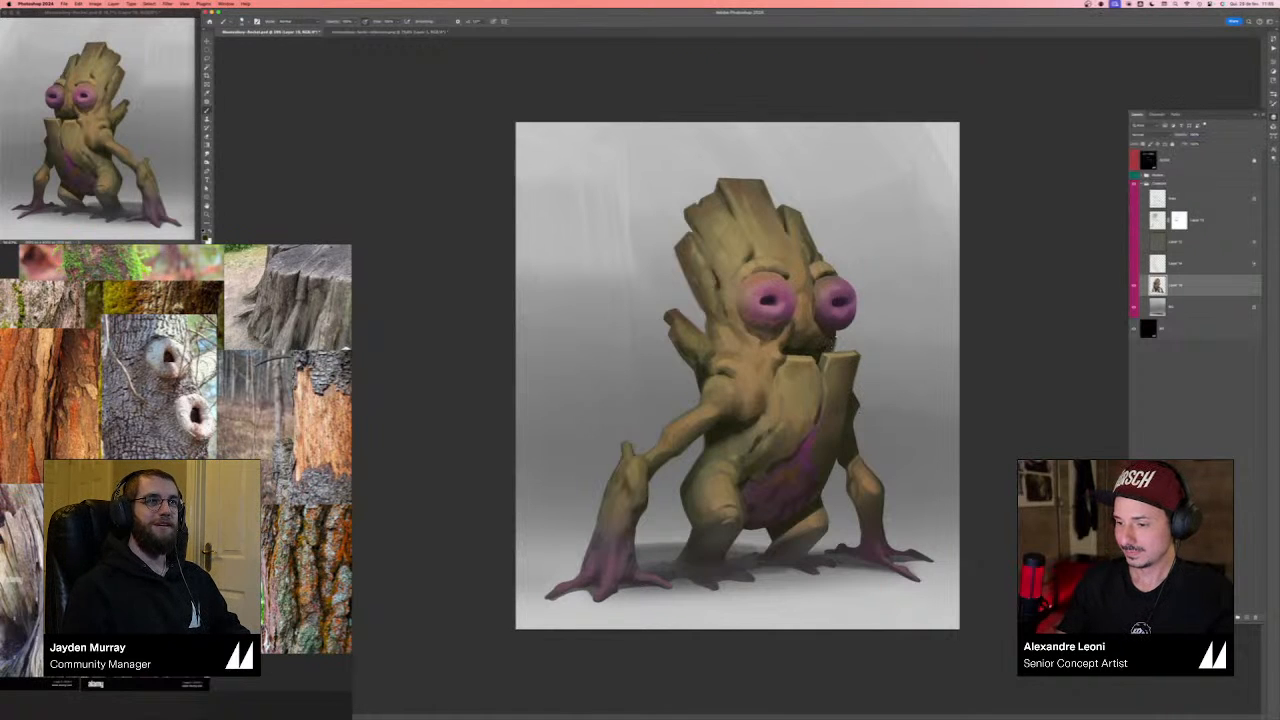
- Paint fleshy folds on the far eye with a colour sampled beneath it, and check the result on the unflipped canvas
left_click(835, 328, "alt")
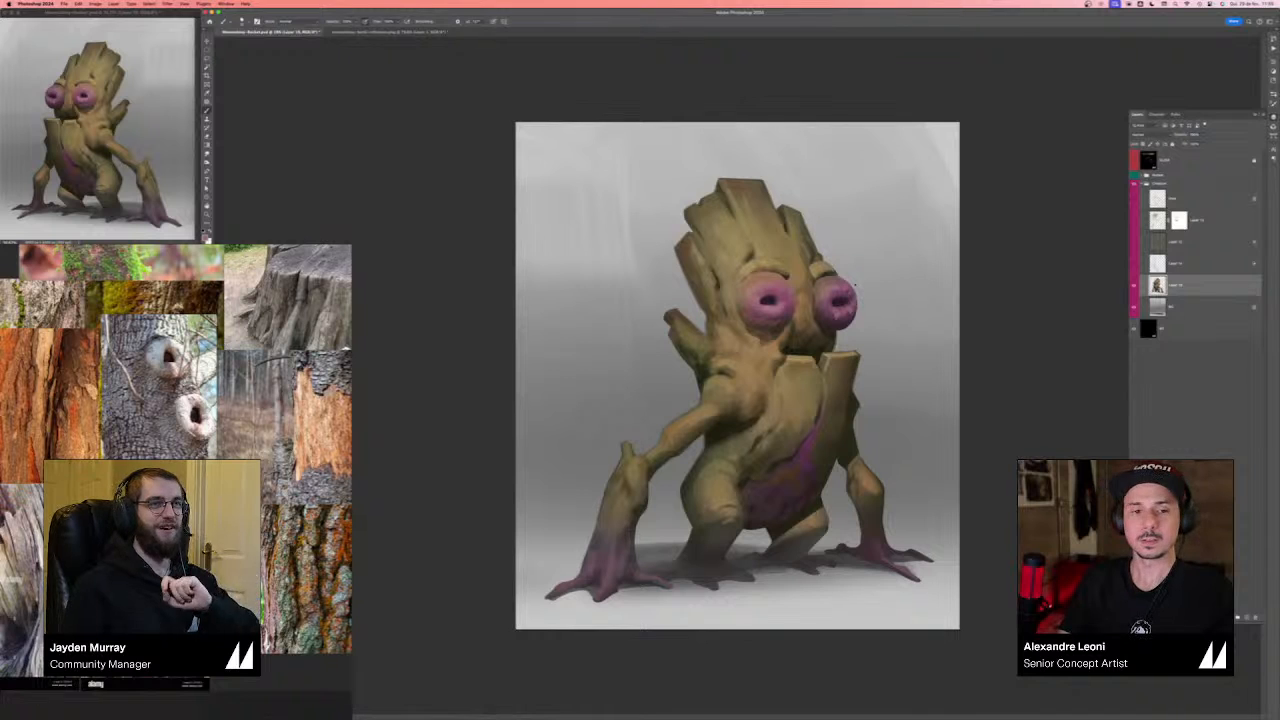
key("super+shift+h")
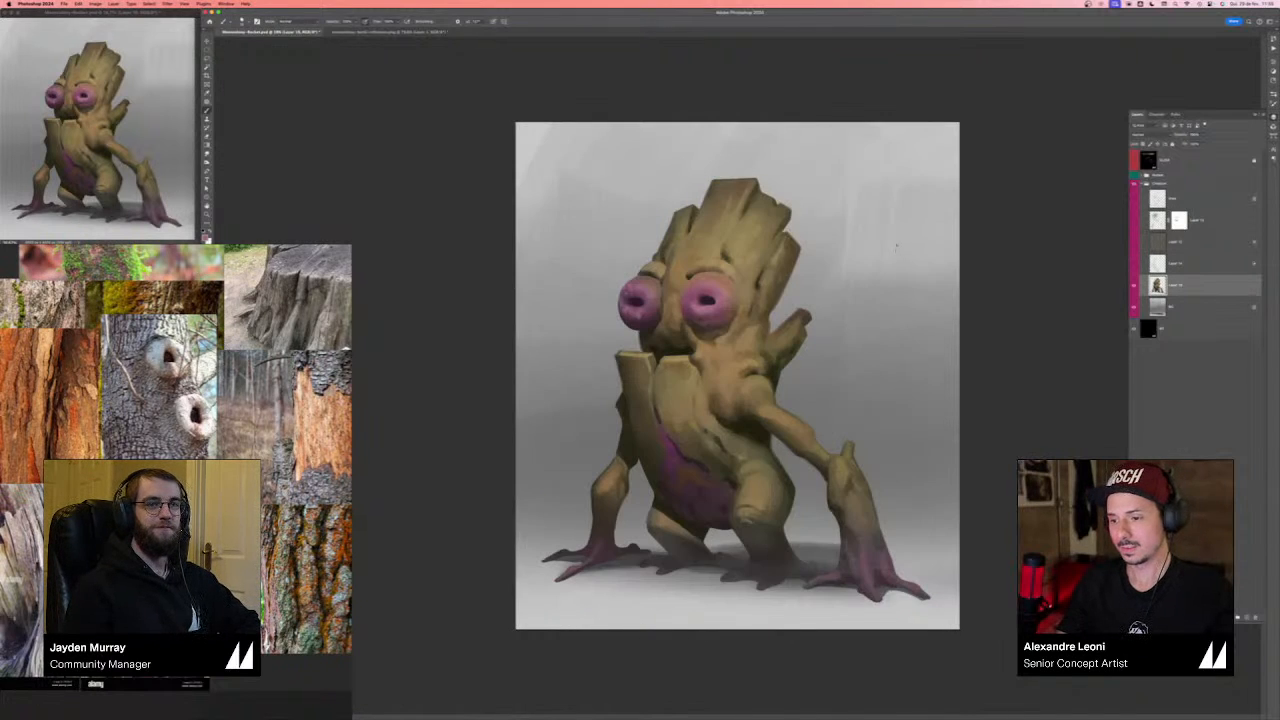
scroll(894, 252, "up", 3)
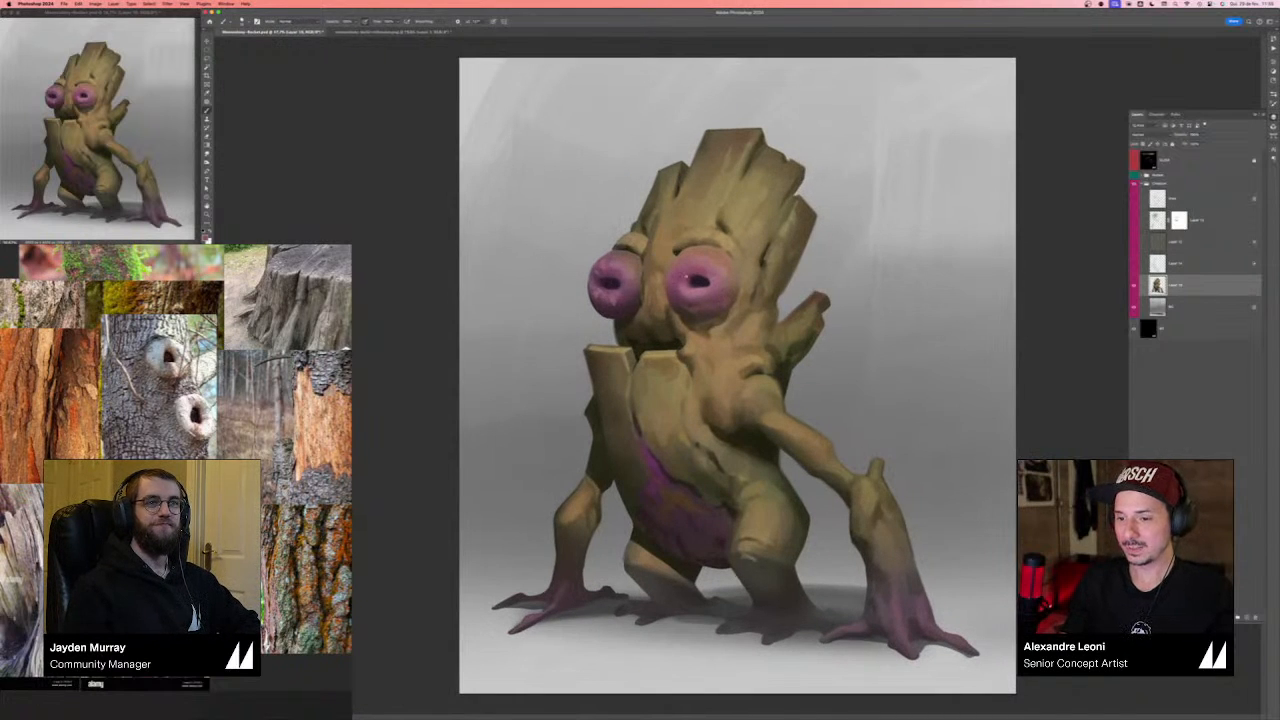
- Sample the near eye's pink for the brush, try a lasso around the far eye's lower part, and paint small highlights on both eyes
left_click(683, 277, "alt")
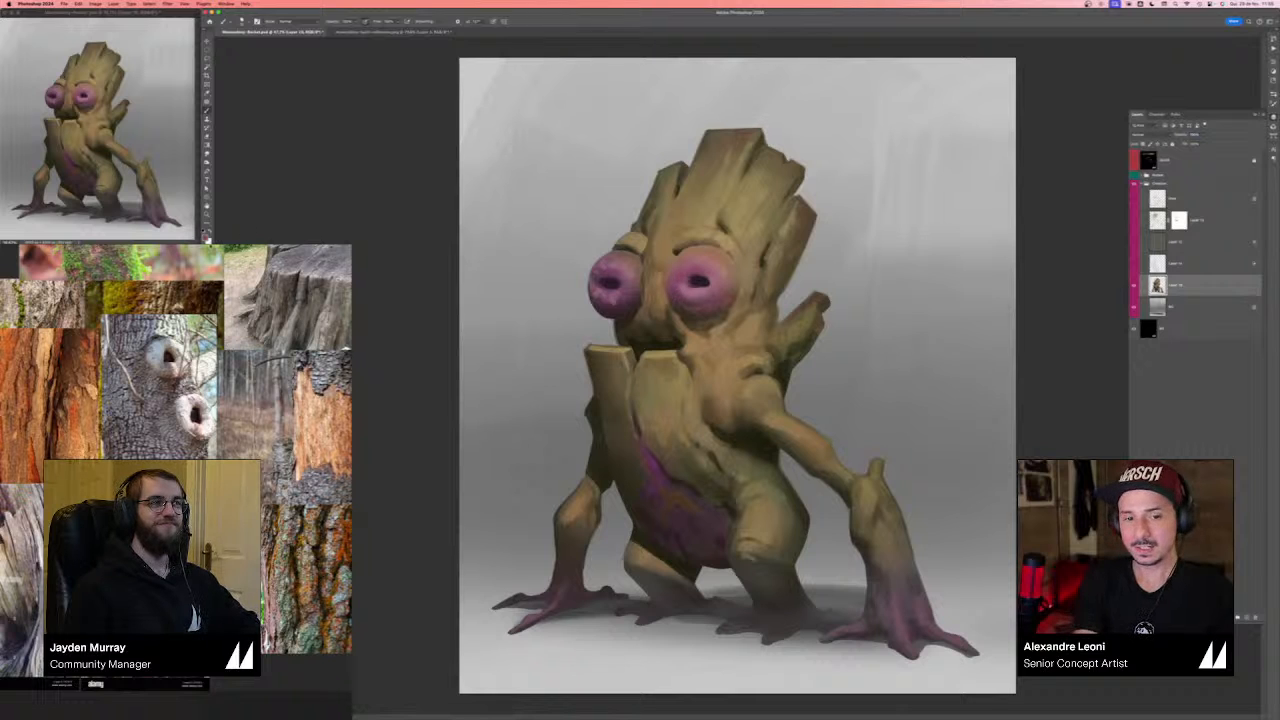
key("n")
key("Return")
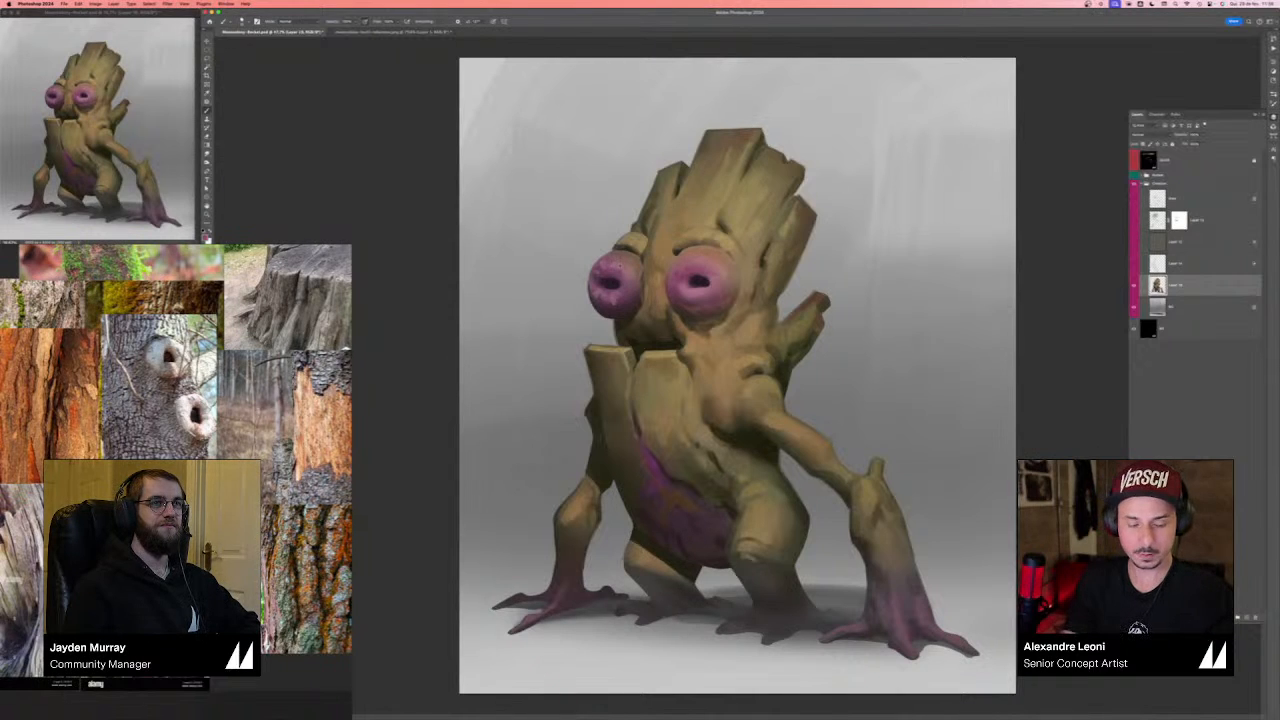
key("l")
left_click_drag(602, 277, 613, 290)
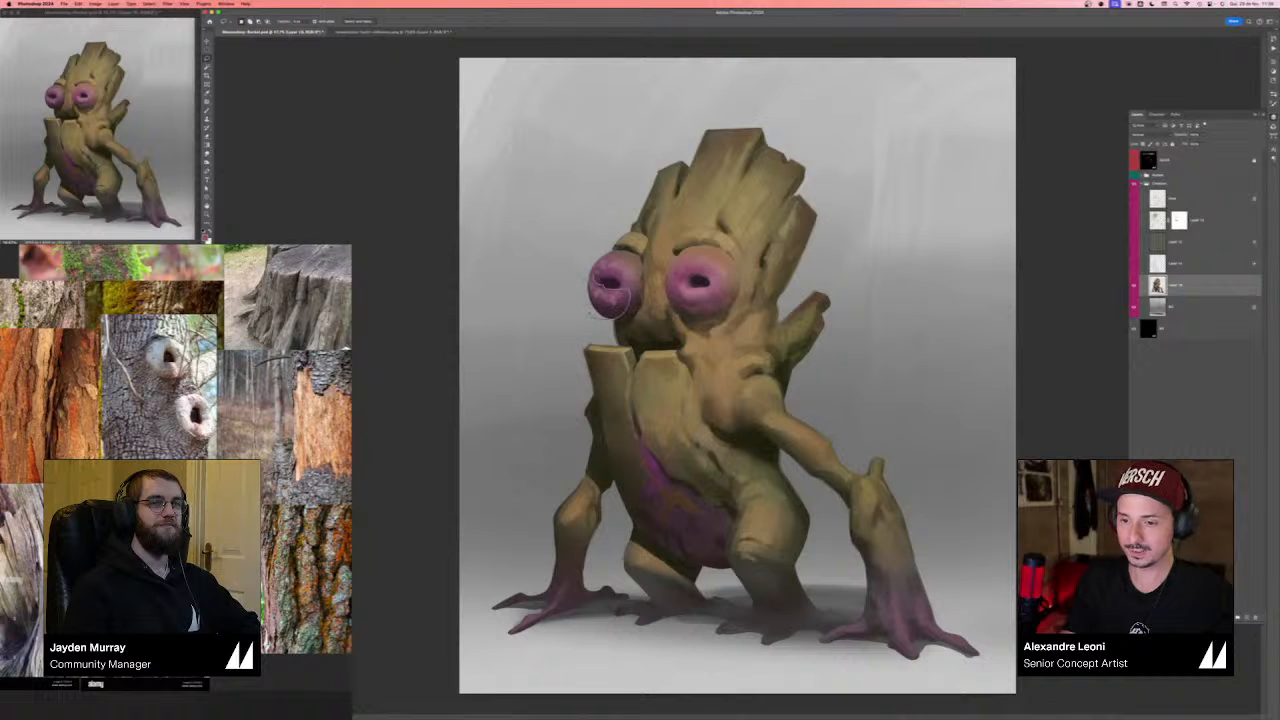
key("b")
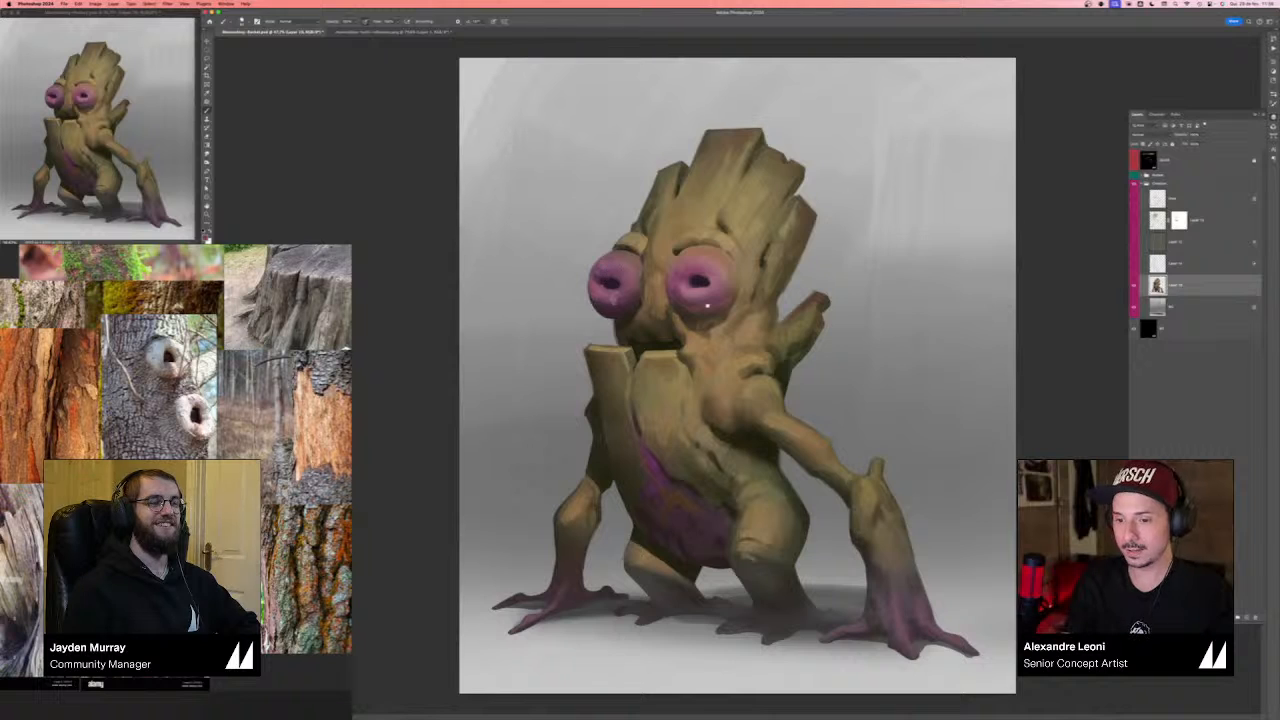
- Paint darker folds around the underside of the near eye and refine the surface of both eyes
scroll(723, 297, "up", 1)
left_click_drag(724, 297, 771, 360)
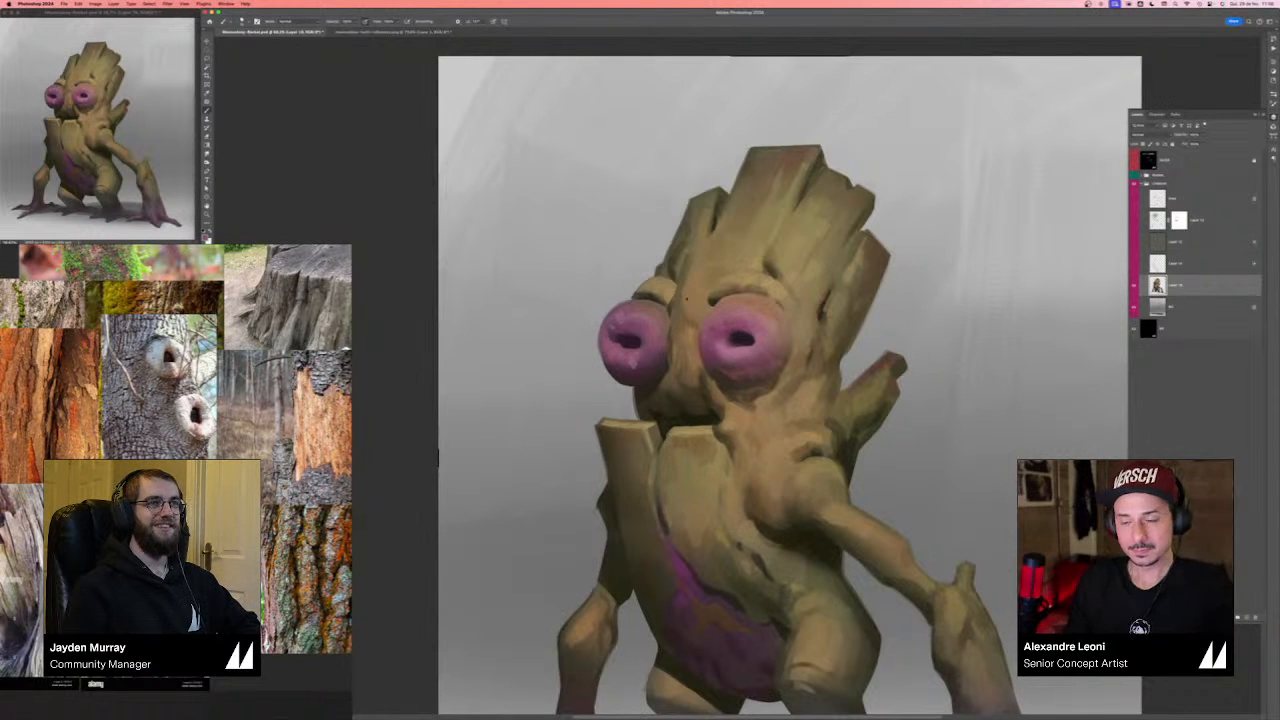
scroll(644, 316, "up", 2)
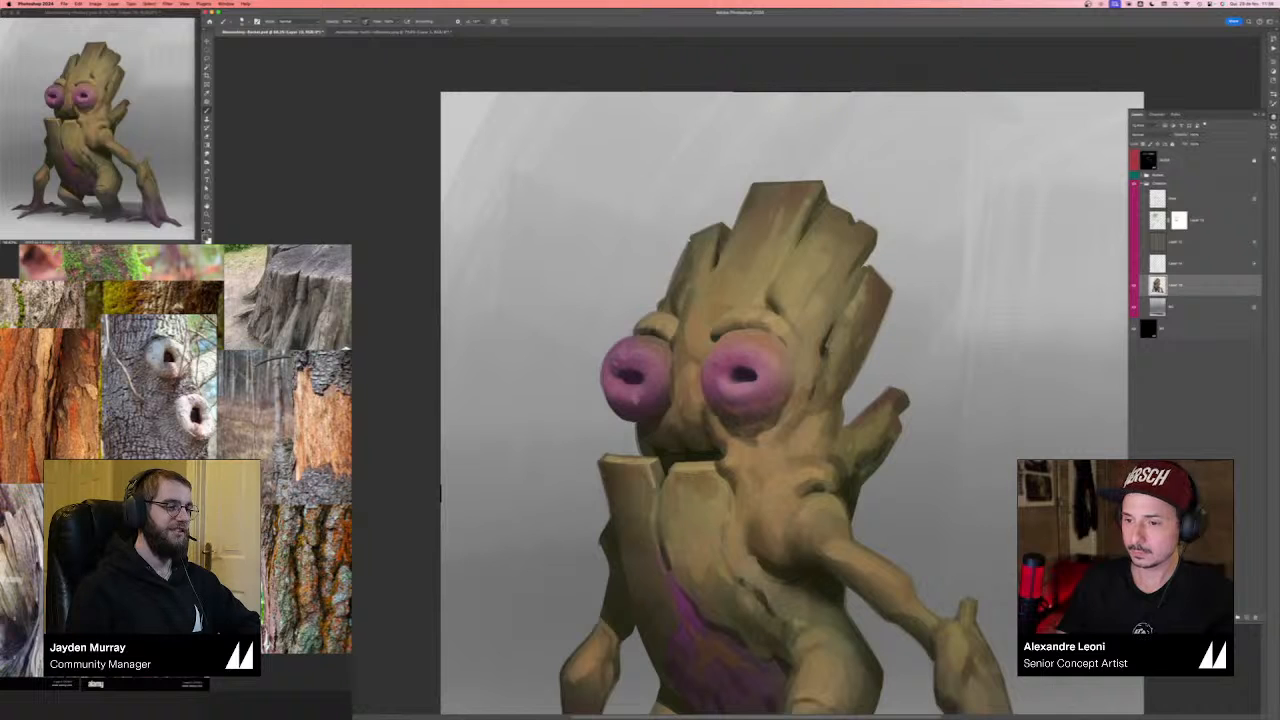
left_click_drag(694, 340, 709, 268)
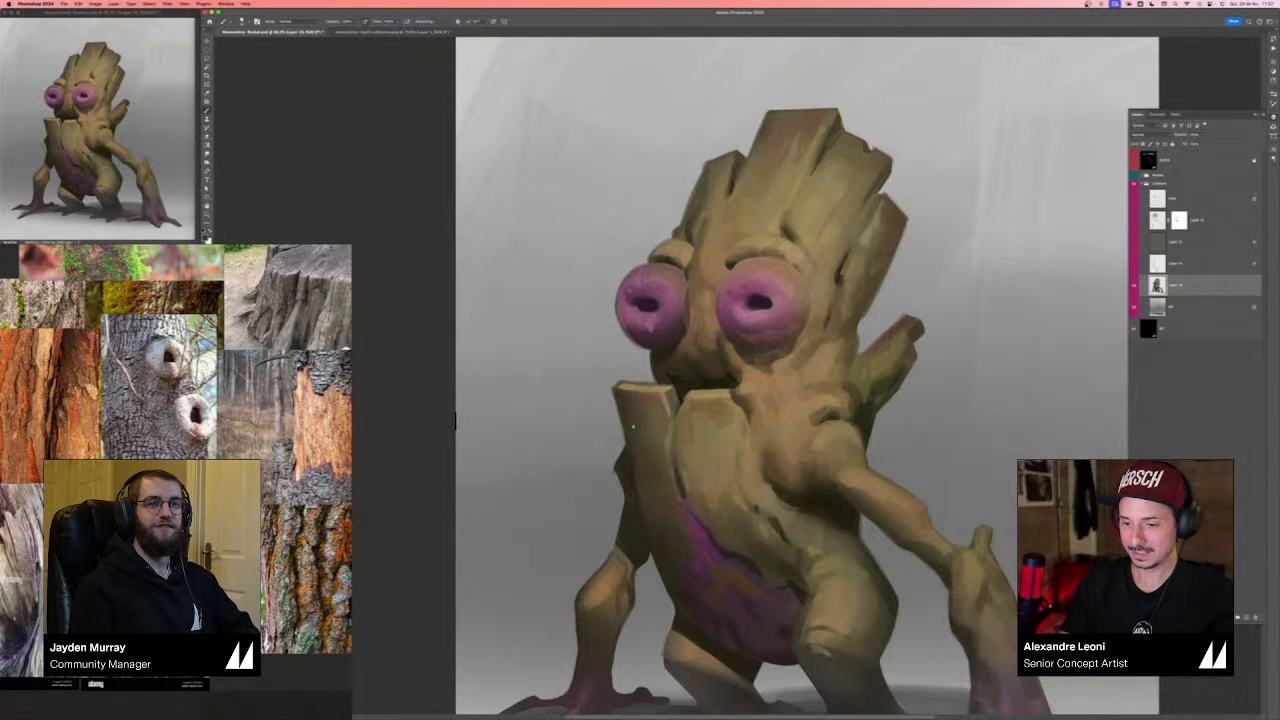
left_click_drag(745, 436, 710, 439)
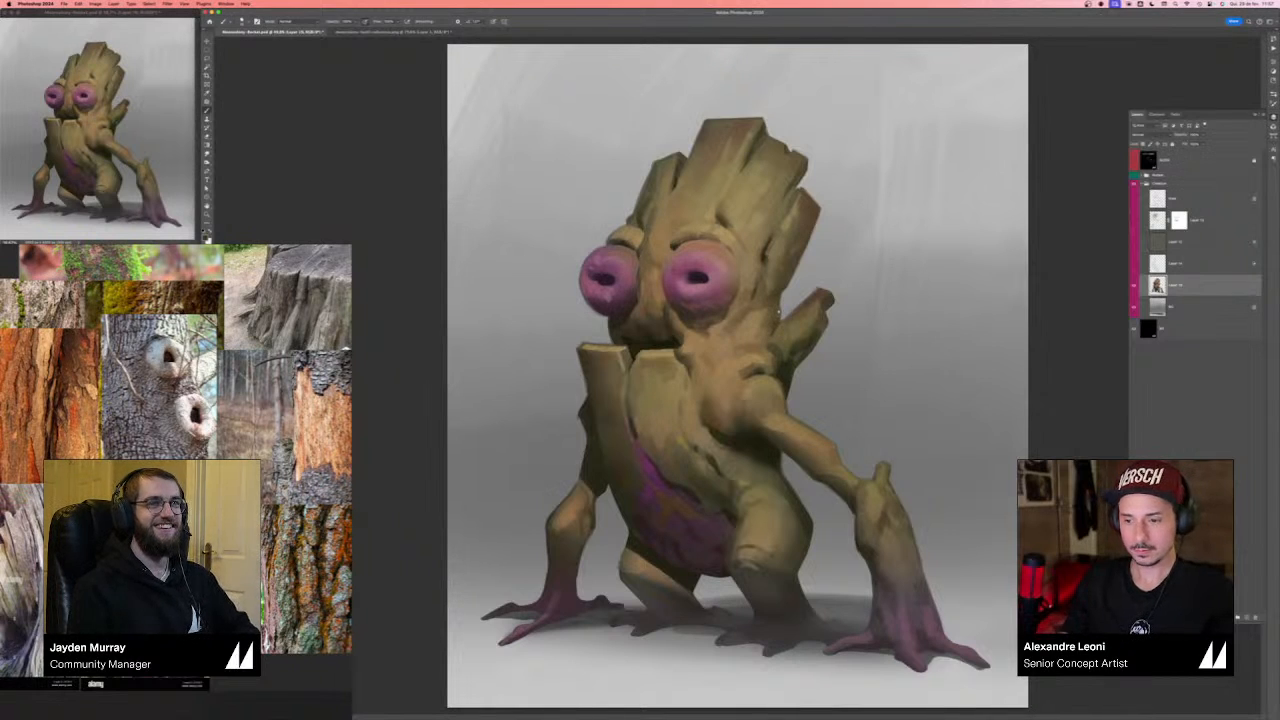
- Sample the central head plank's brown, shift it to a darker, more saturated green, and tint the head planks with it
left_click(207, 238)
left_click(740, 187)
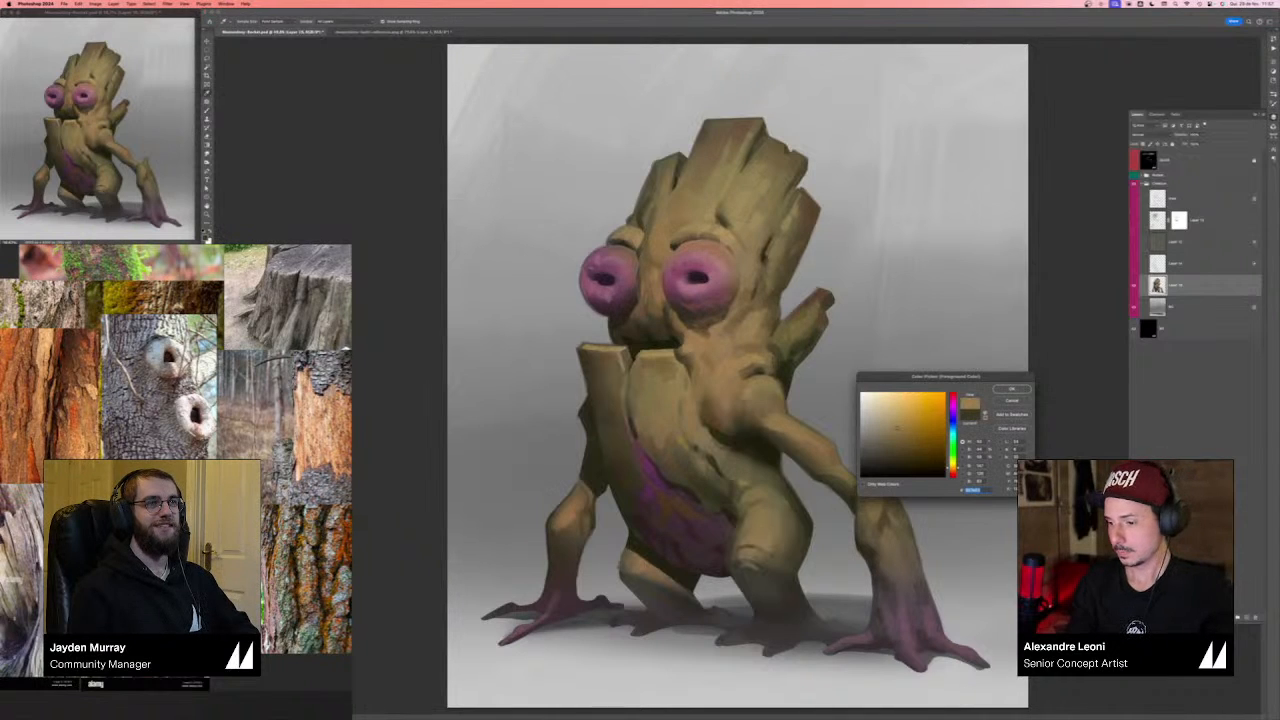
left_click(908, 436)
left_click(952, 459)
left_click(910, 443)
key("Return")
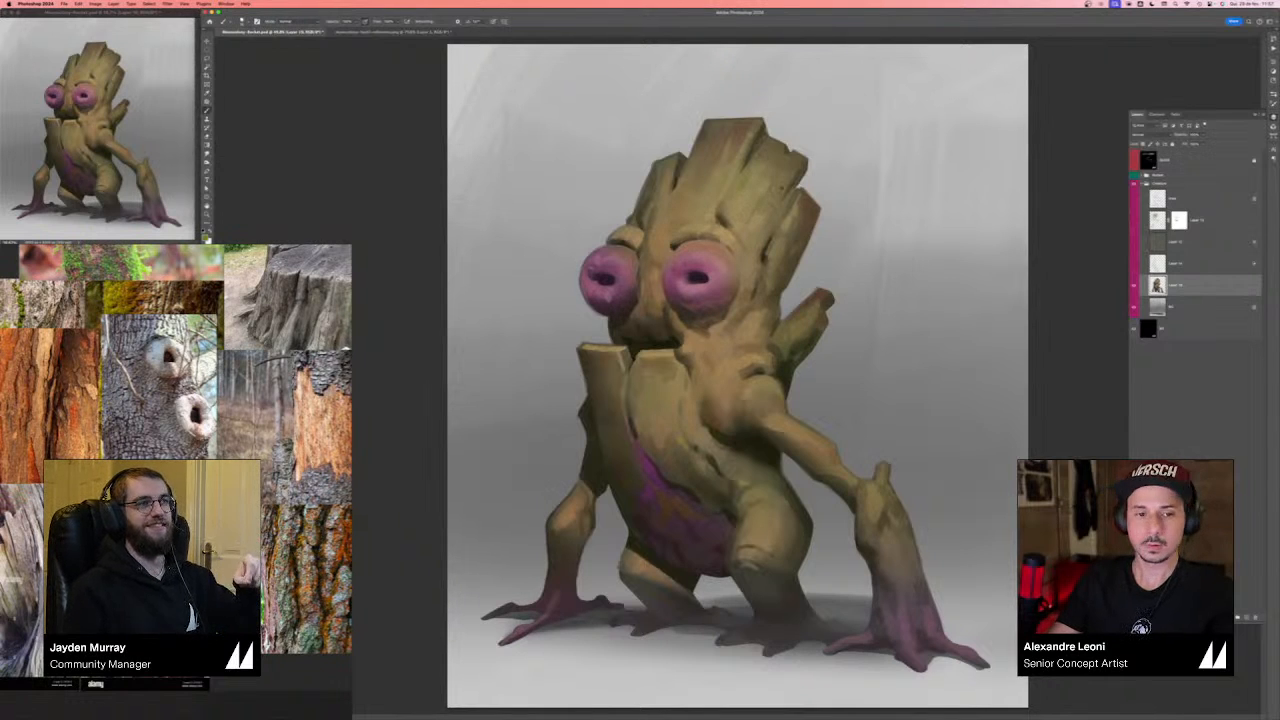
- Remove the test stroke above the head and add a new empty layer above the creature's paint layer
left_click_drag(871, 311, 768, 311)
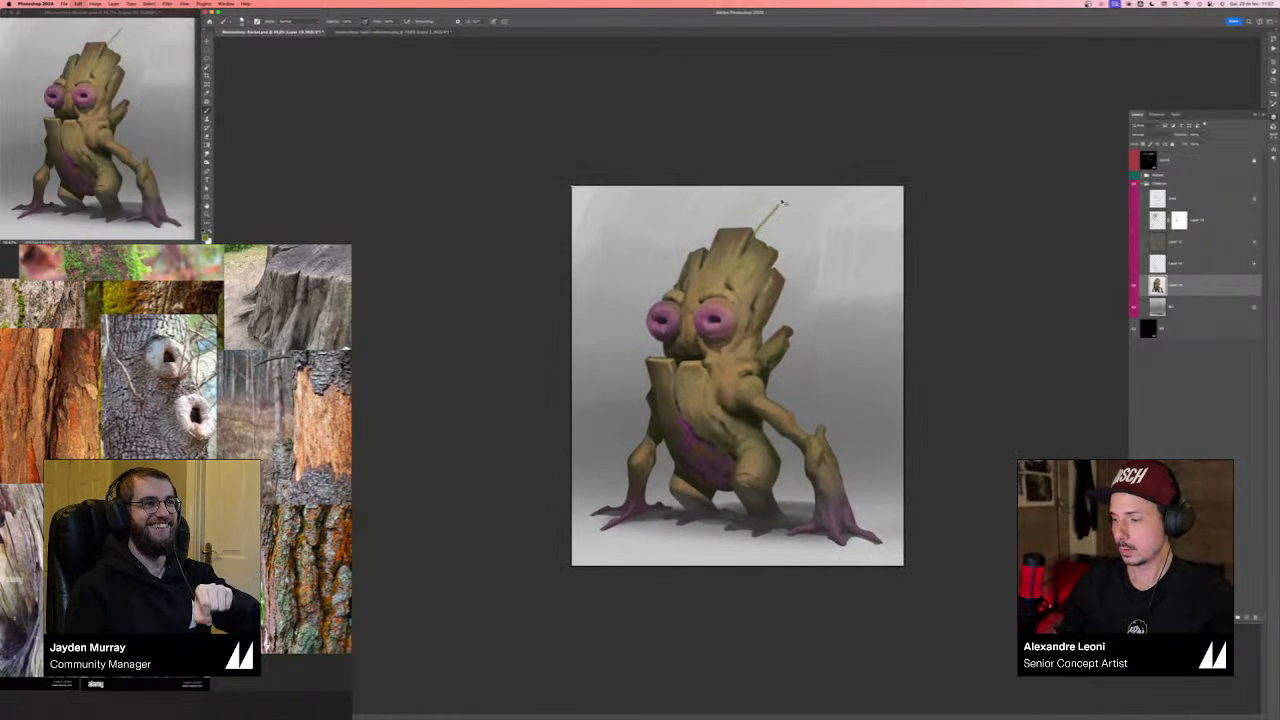
key("alt+shift+super+n")
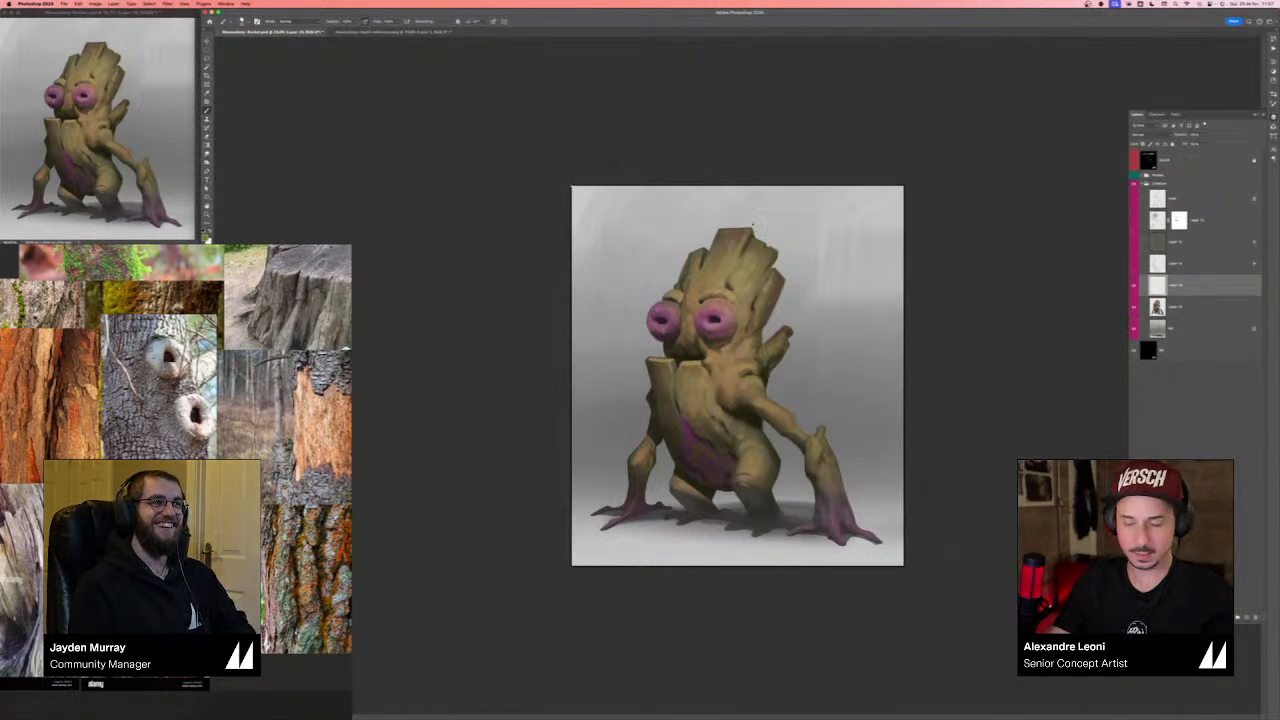
- Try sketching a thin looped stem rising from the creature's head planks on the new layer
left_click_drag(748, 225, 775, 192)
key("super+z")
left_click_drag(777, 247, 804, 204)
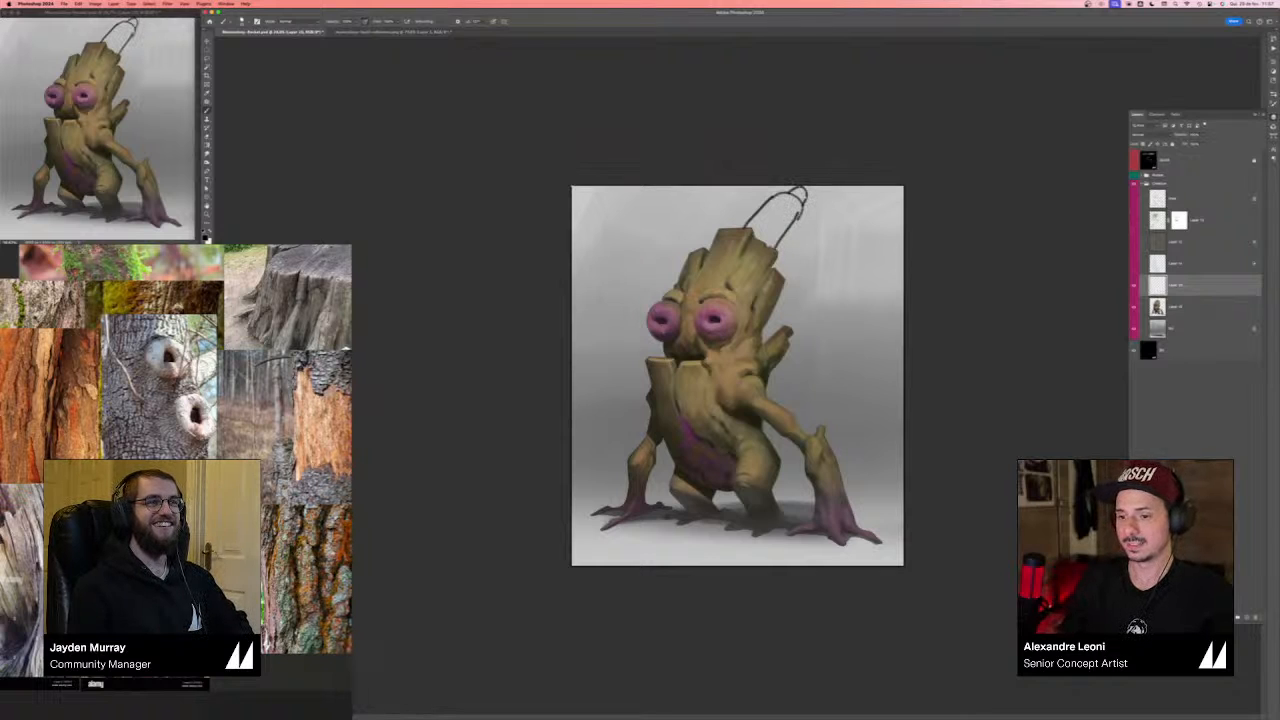
key("super+z")
key("super+z")
key("super+z")
key("super+z")
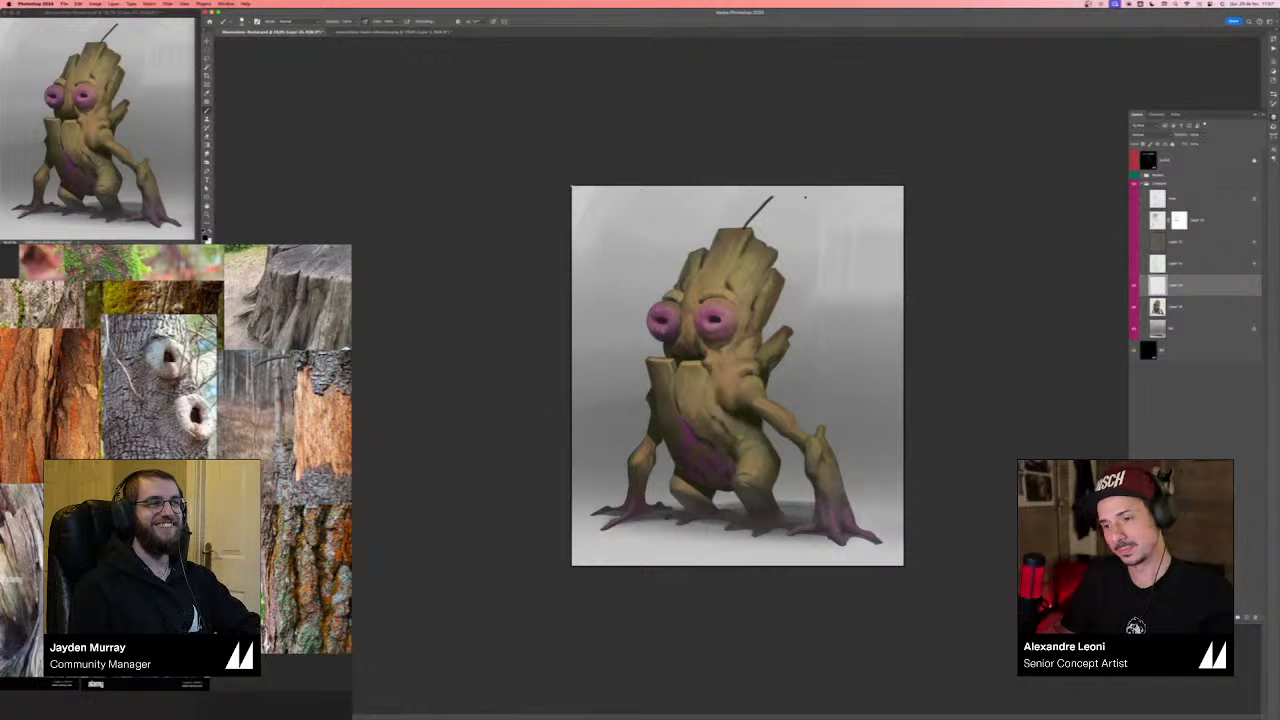
key("super+z")
- Check the creature's silhouette and balance at several sizes, mirroring the canvas horizontally and flipping it back
scroll(810, 375, "up", 5)
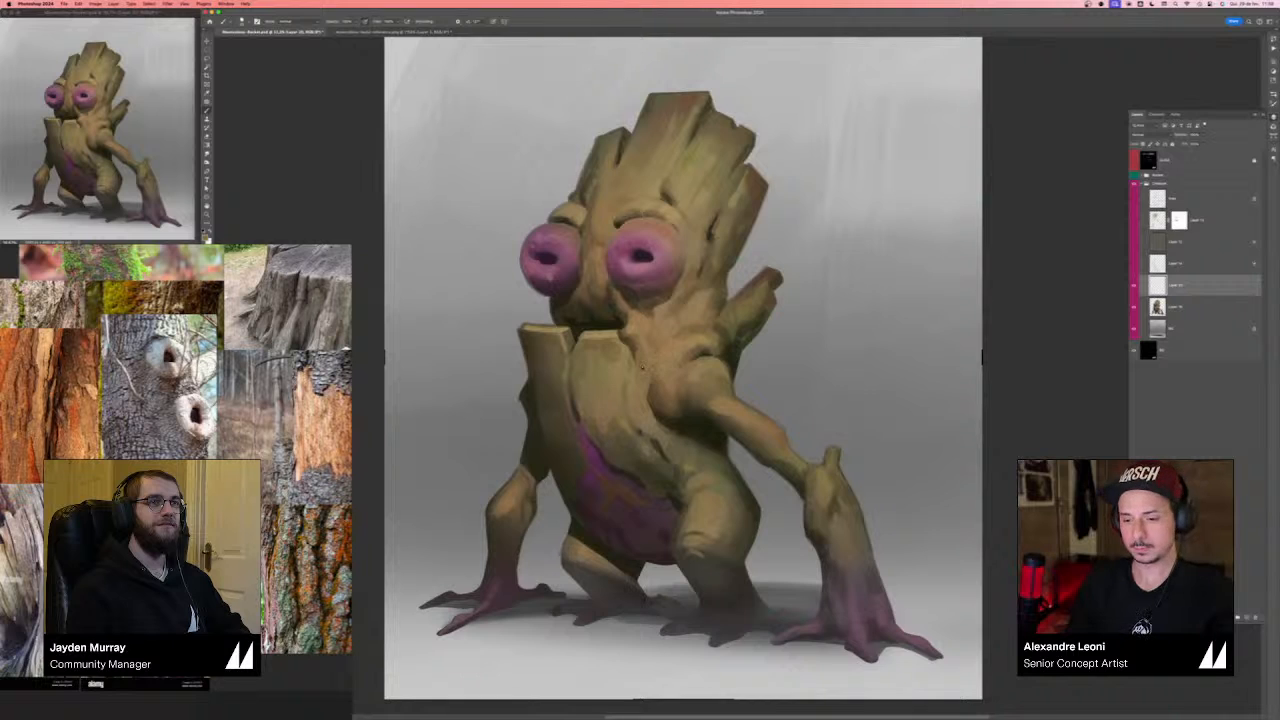
key("super+shift+h")
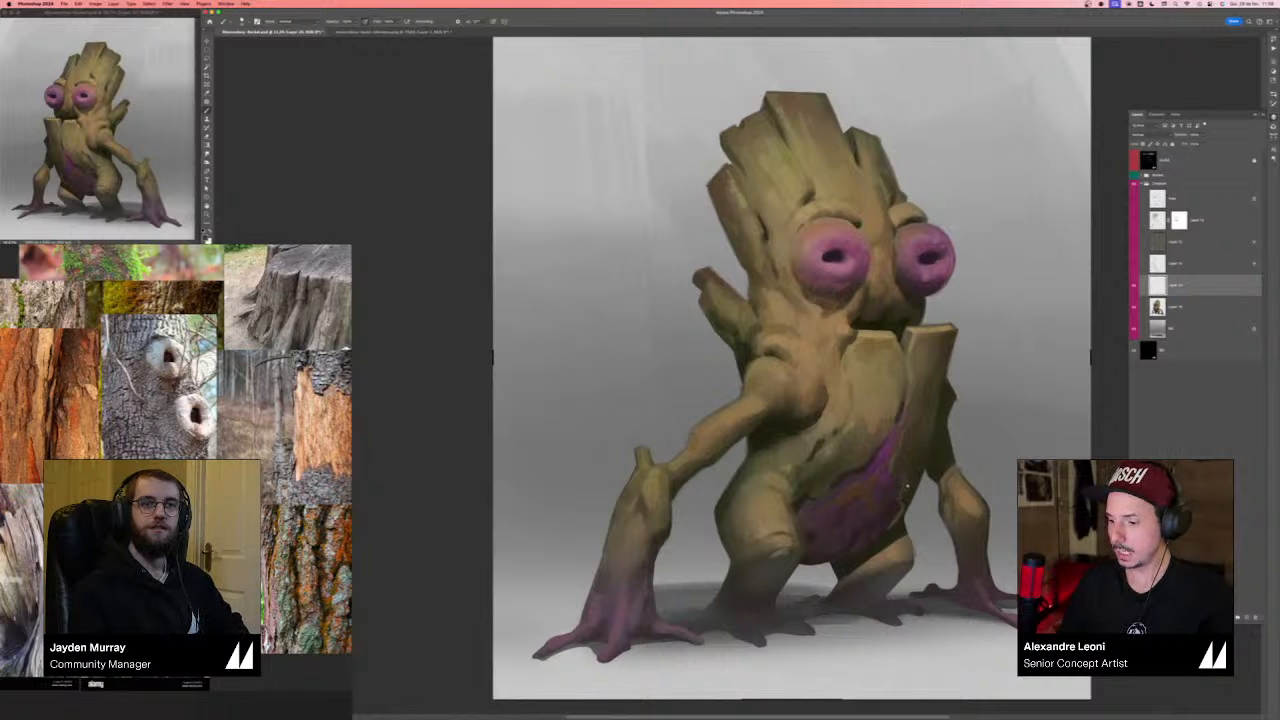
scroll(908, 508, "down", 5)
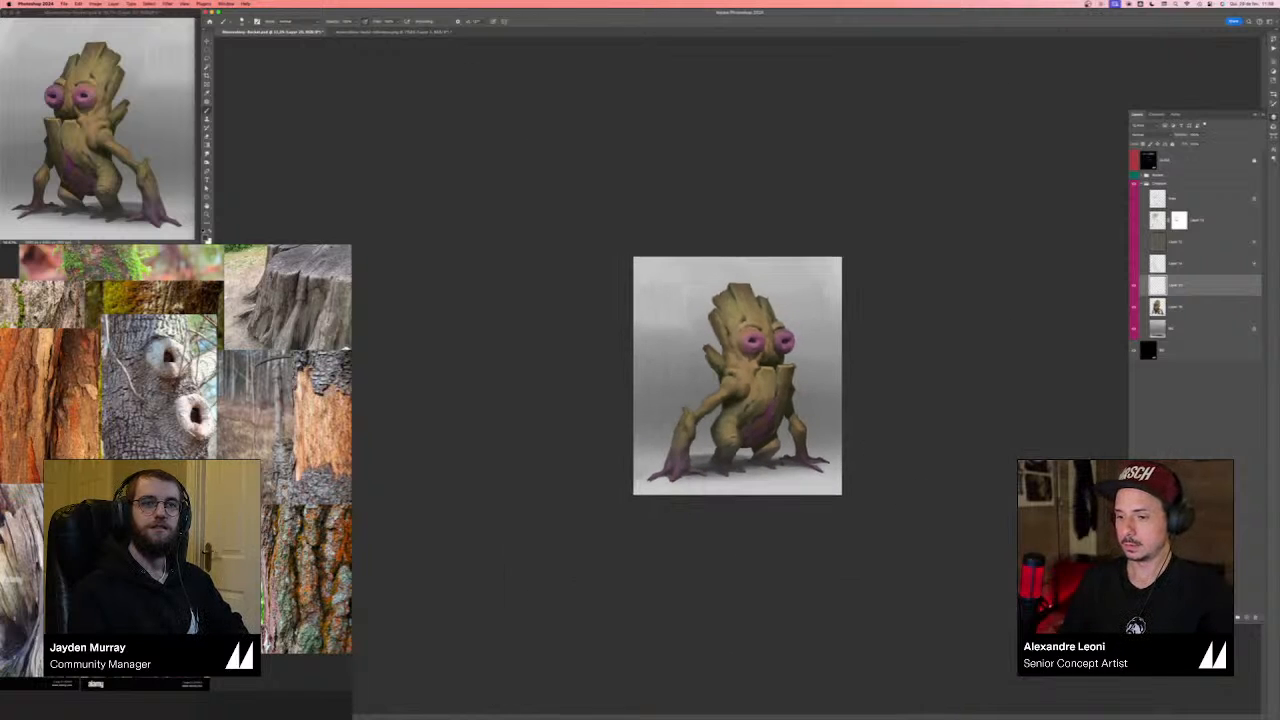
scroll(845, 452, "up", 3)
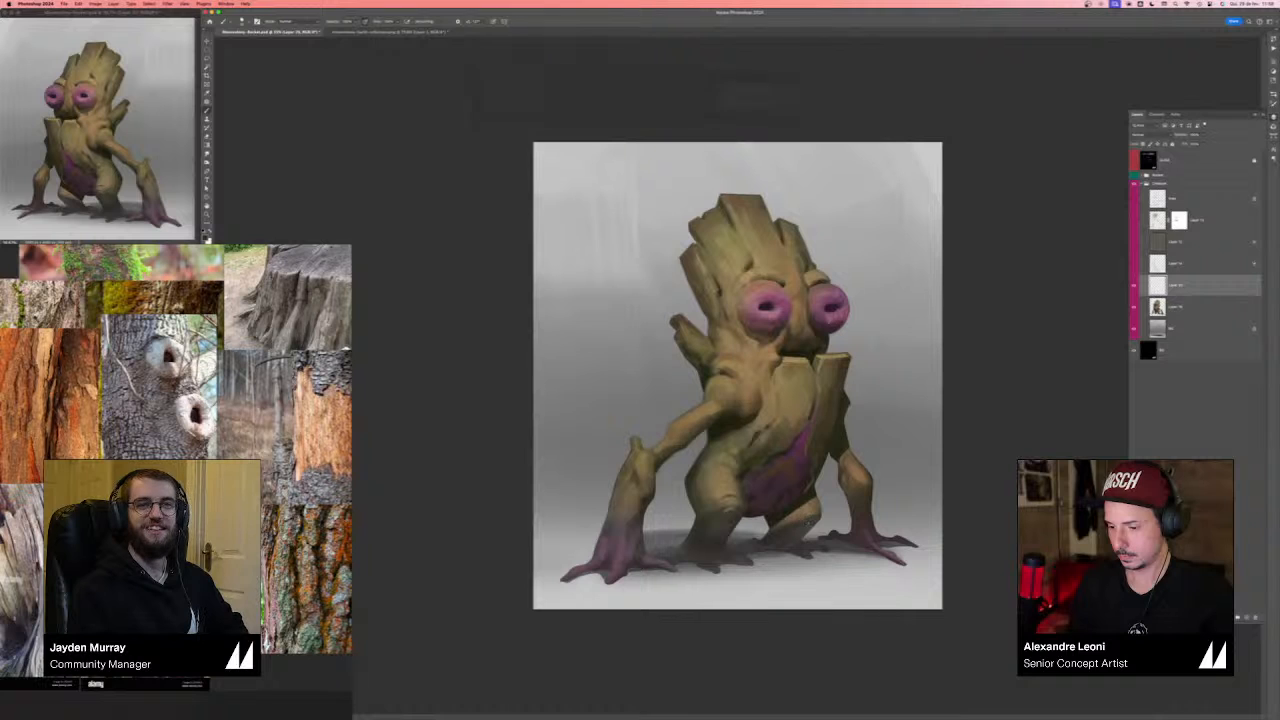
left_click_drag(825, 516, 837, 498)
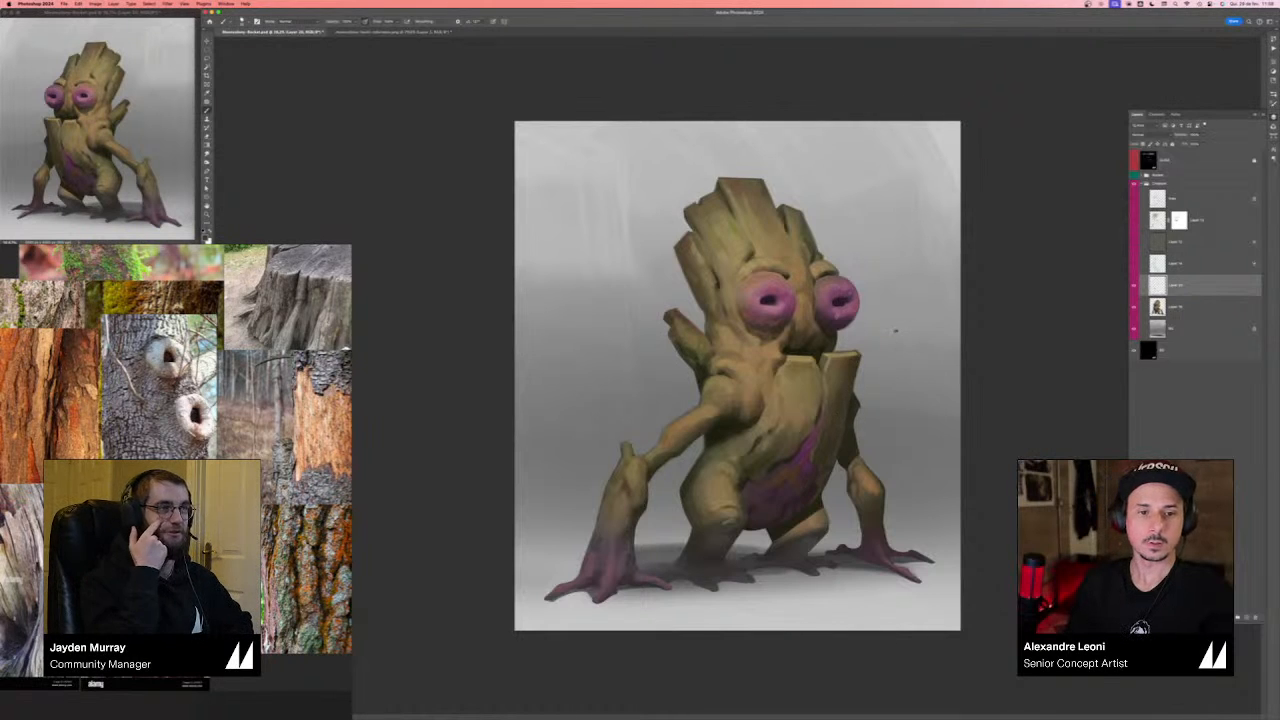
key("super+shift+h")
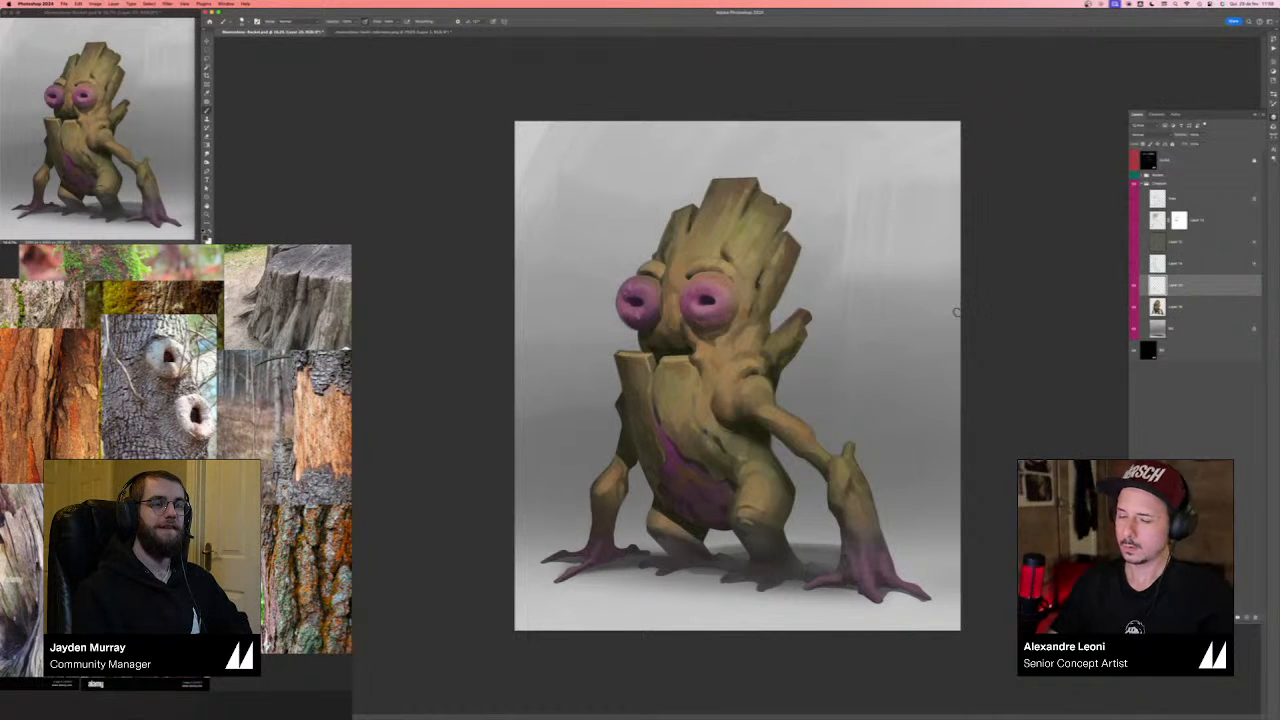
key("super+plus")
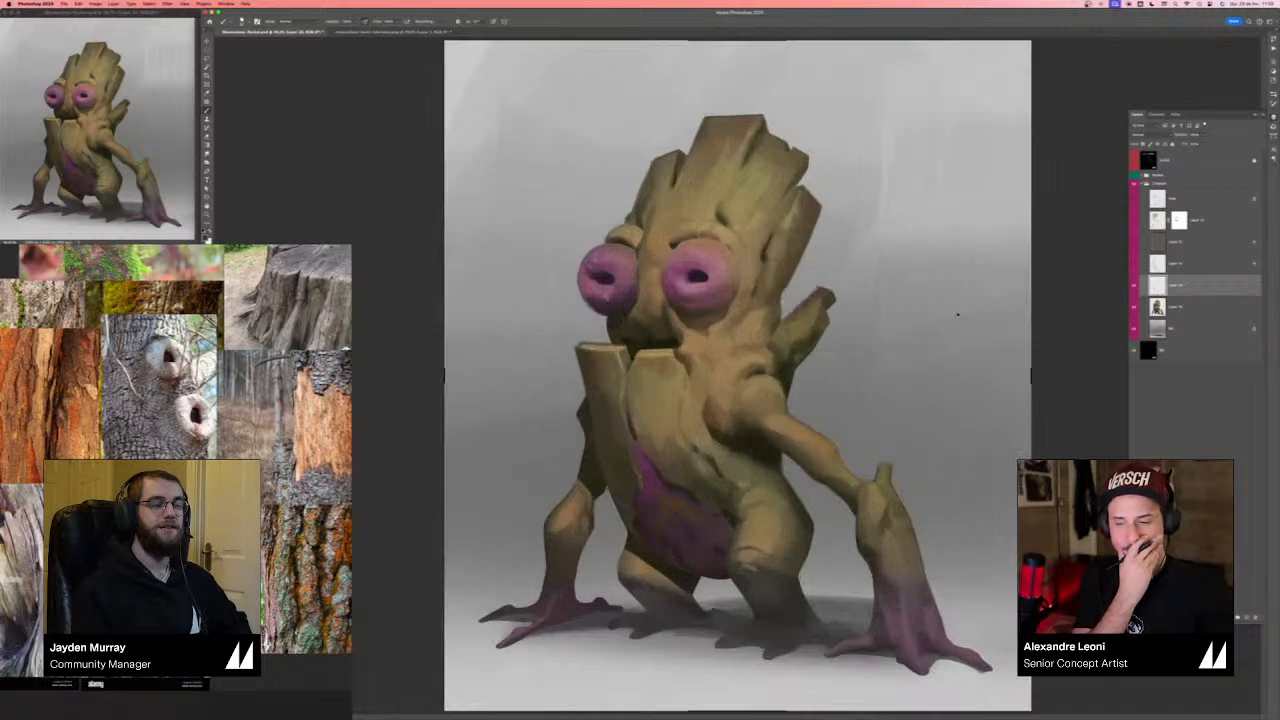
key("super+minus")
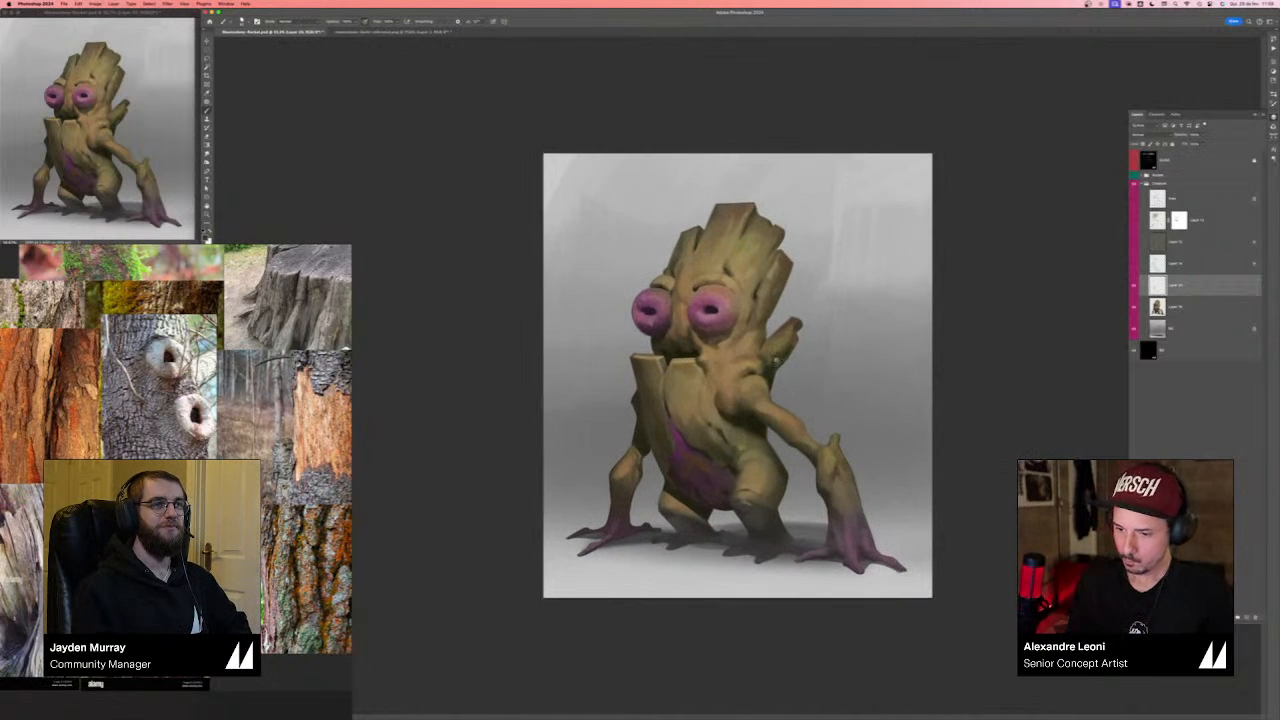
key("super+plus")
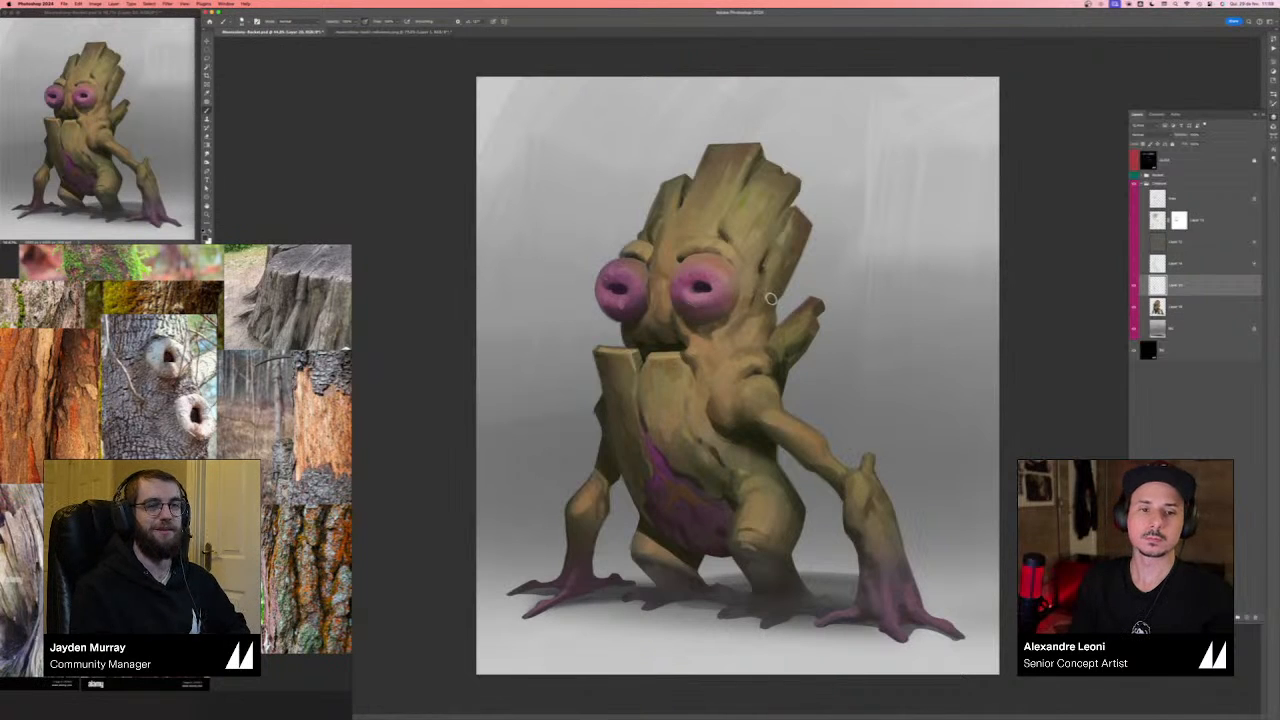
- Choose a soft brush preset and set the foreground colour to a darker, more saturated magenta
left_click(1273, 94)
left_click(1216, 151)
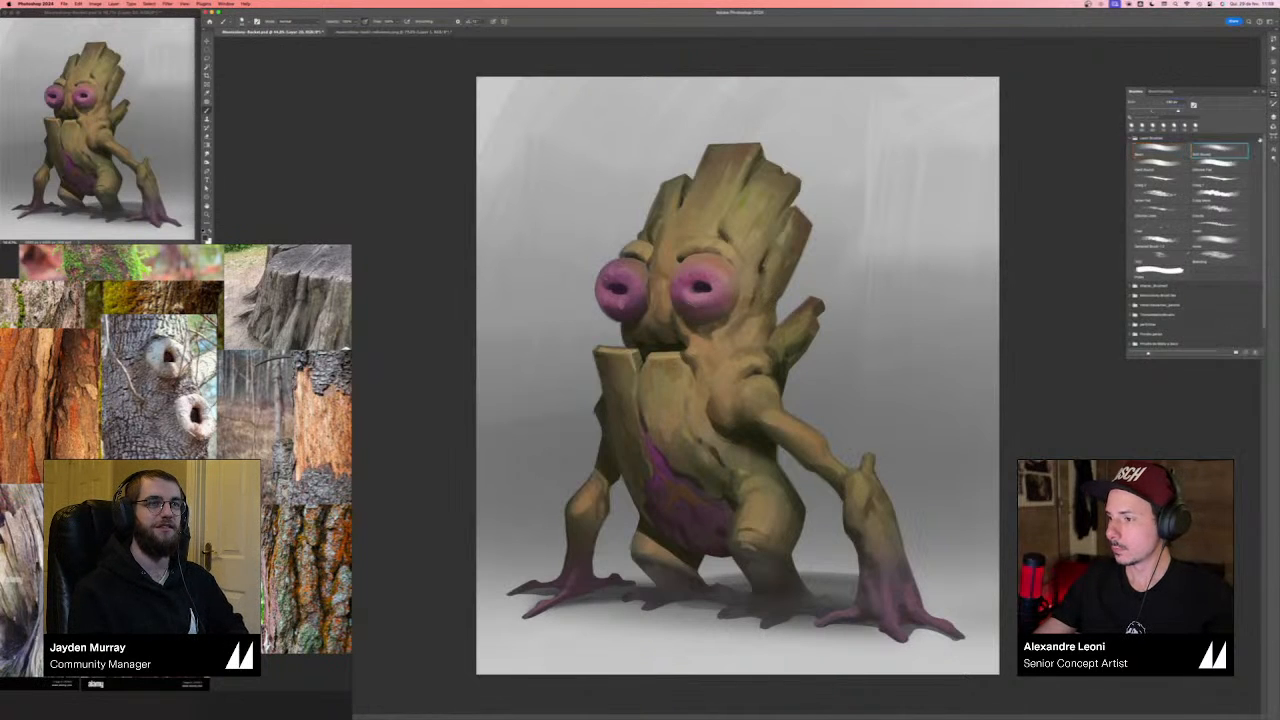
left_click(1273, 94)
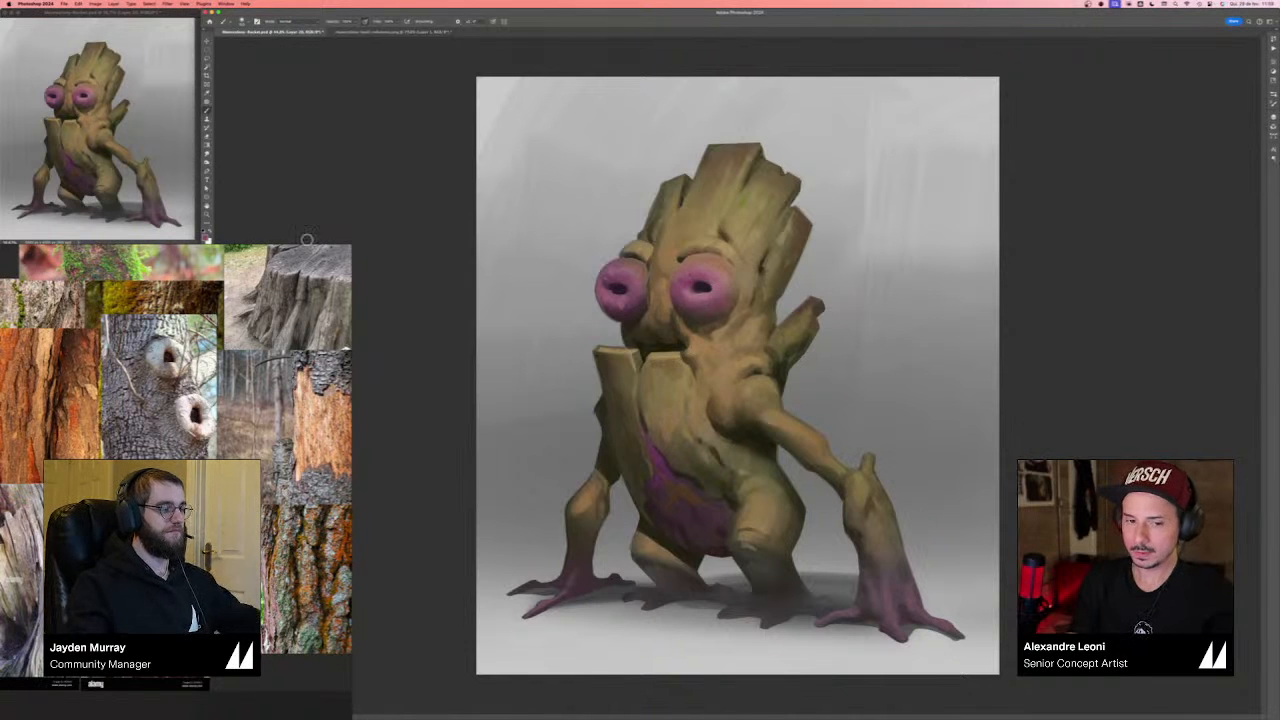
left_click(206, 236)
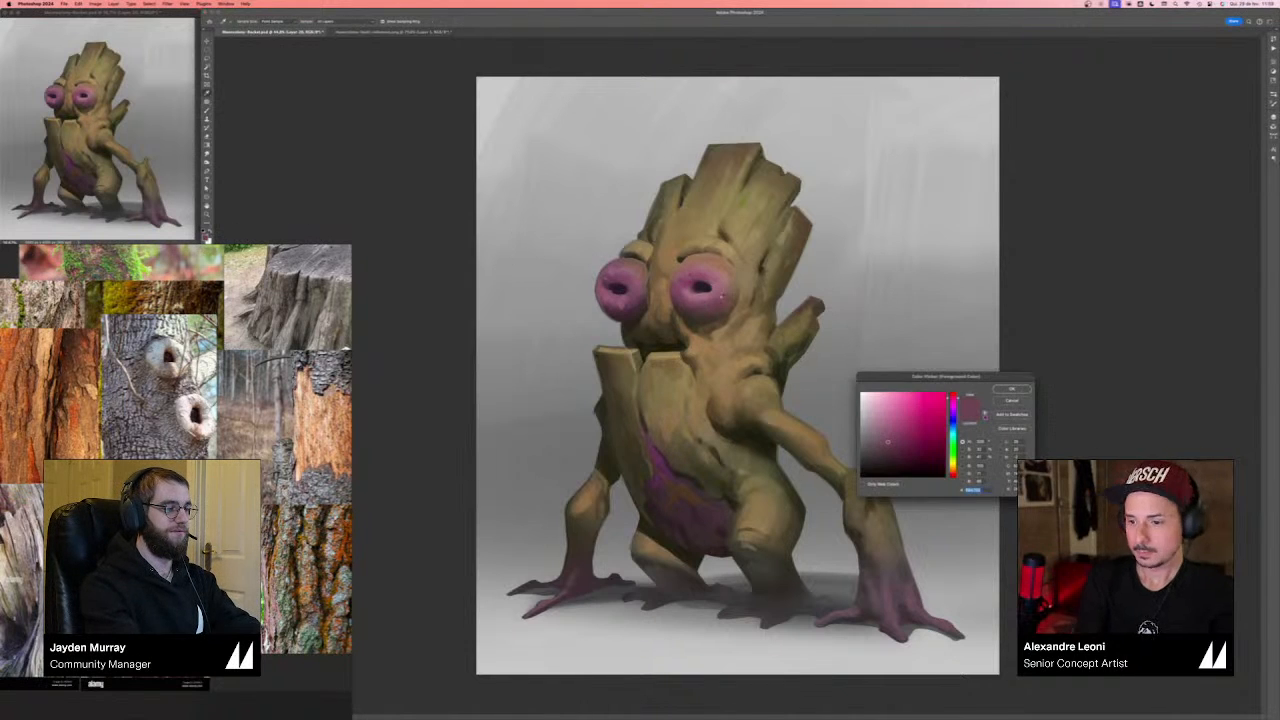
left_click(904, 445)
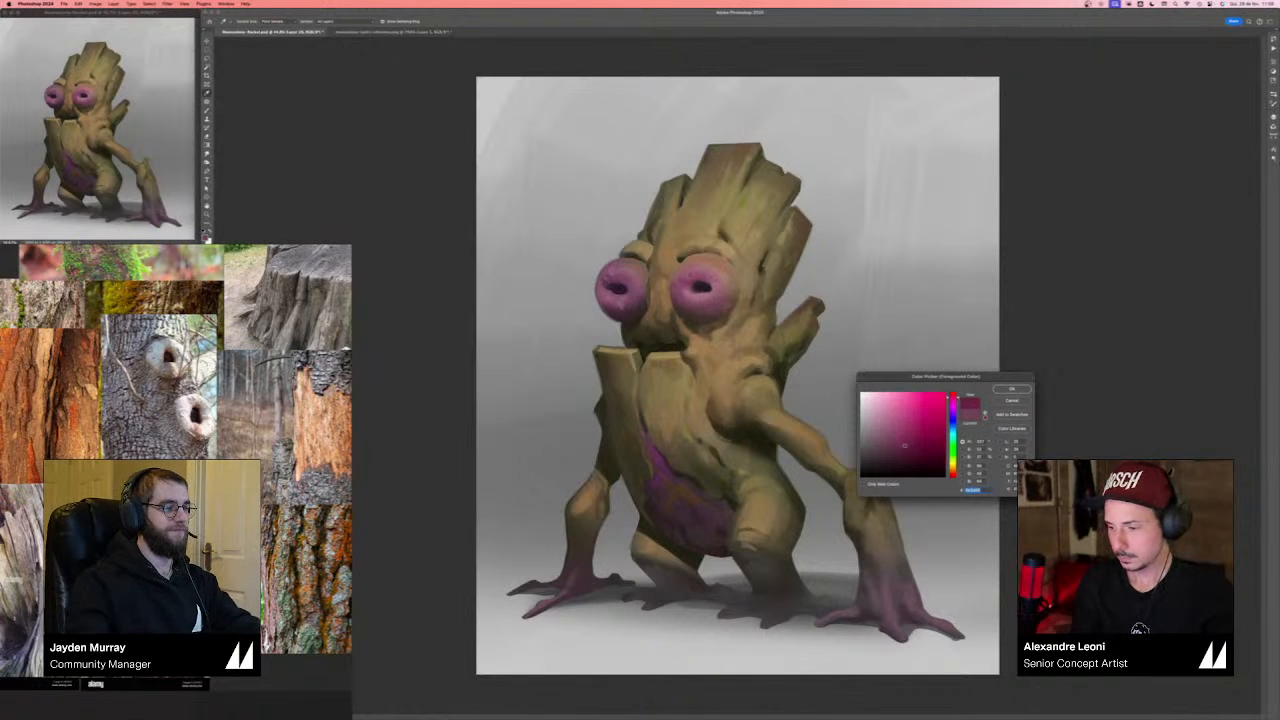
key("Return")
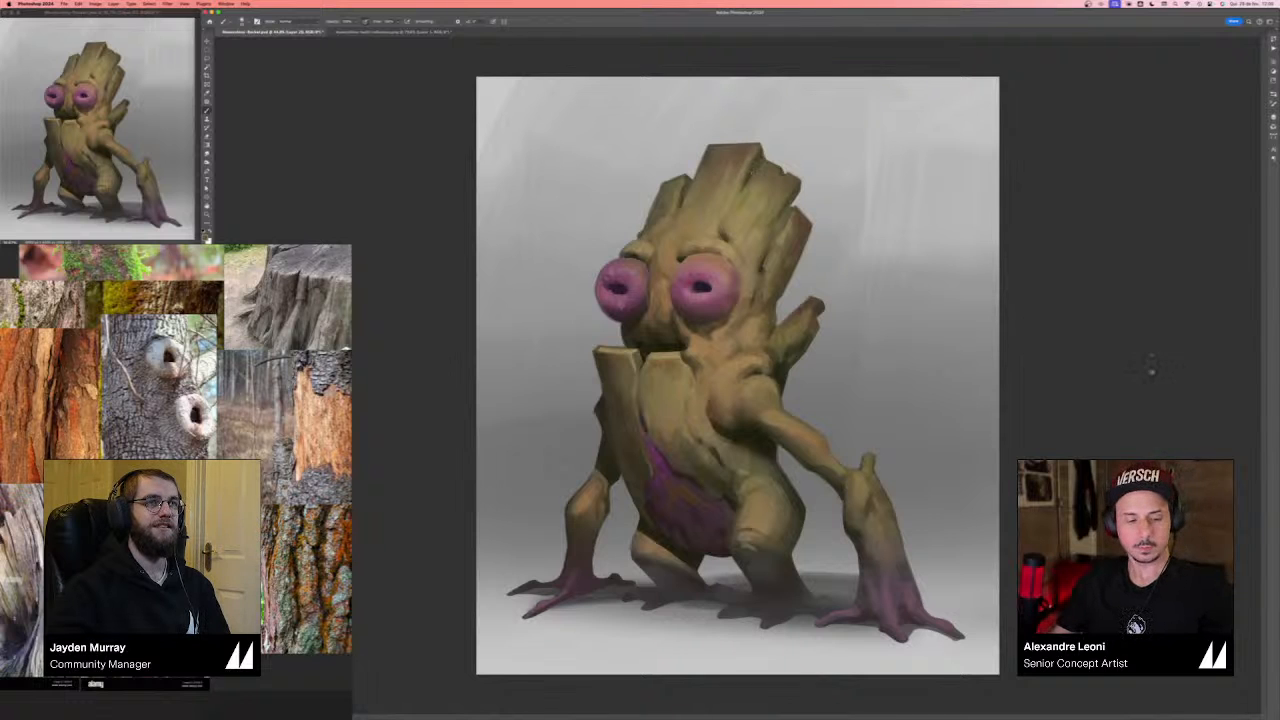
- Examine the whole creature at reduced and full size, and inspect its eyes and head planks up close
key("super+plus")
key("super+minus")
key("super+minus")
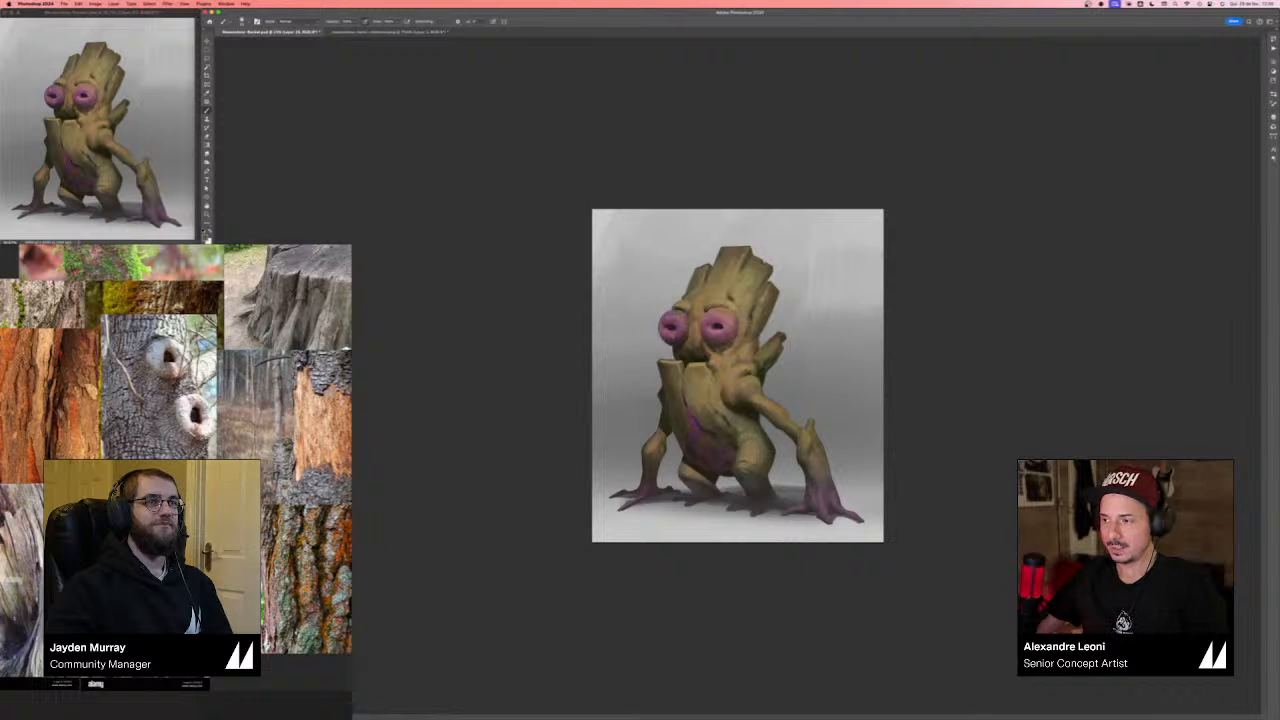
left_click(1273, 117)
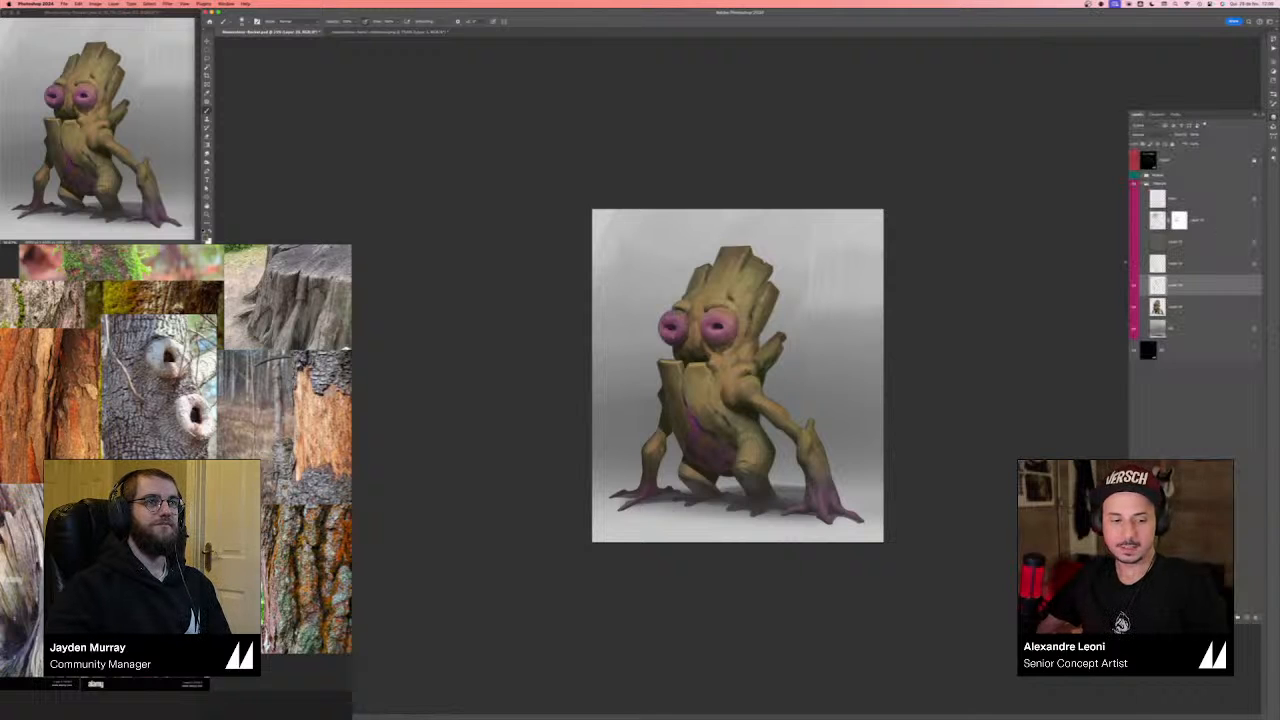
key("super+0")
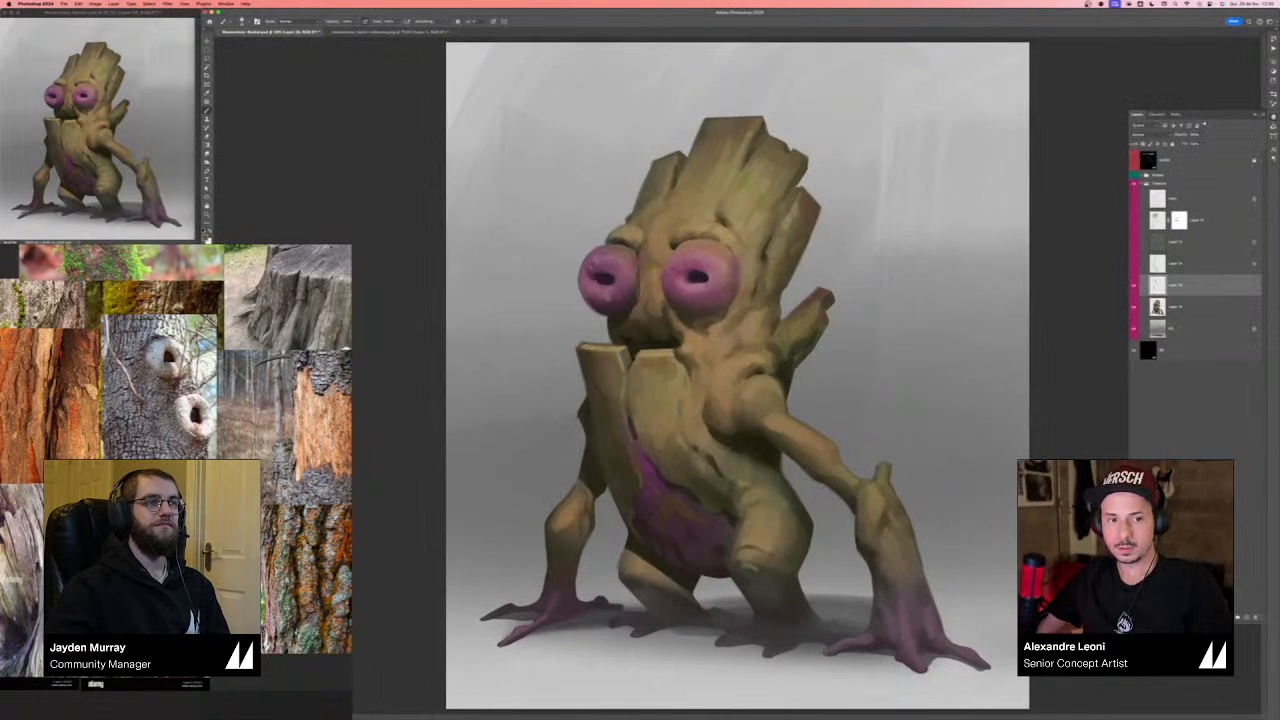
key("super+minus")
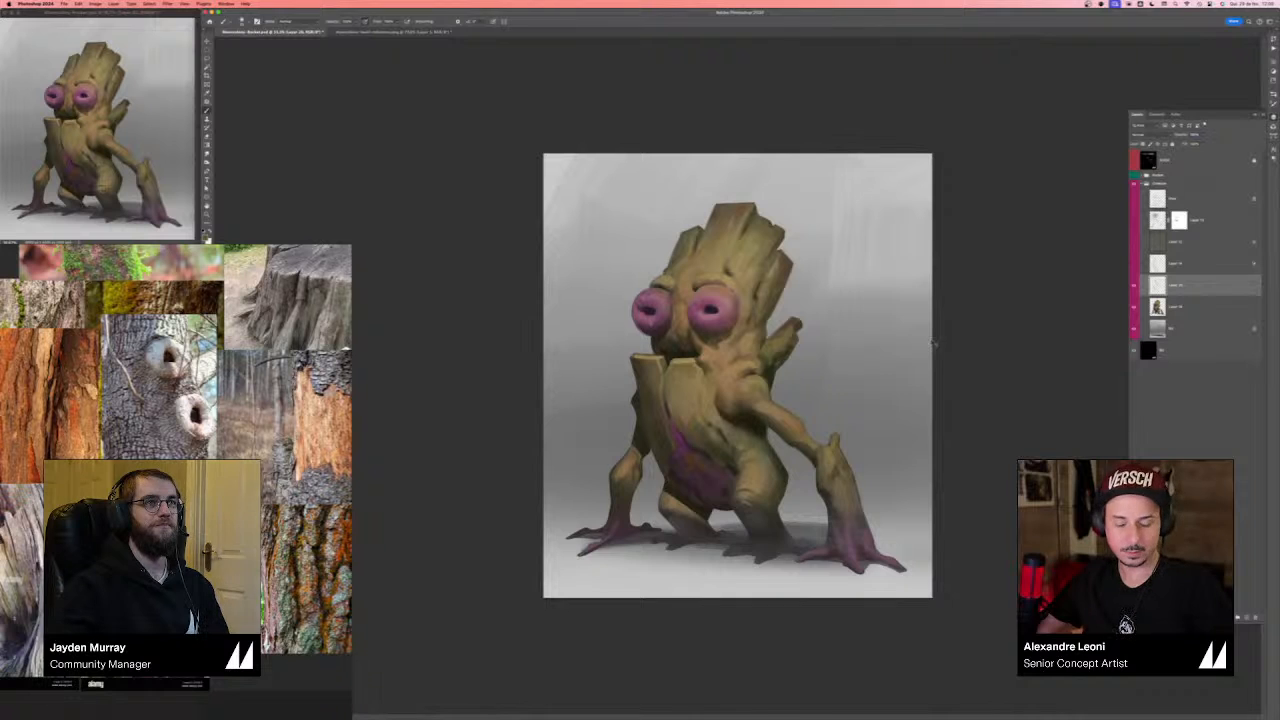
key("super+0")
key("super+plus")
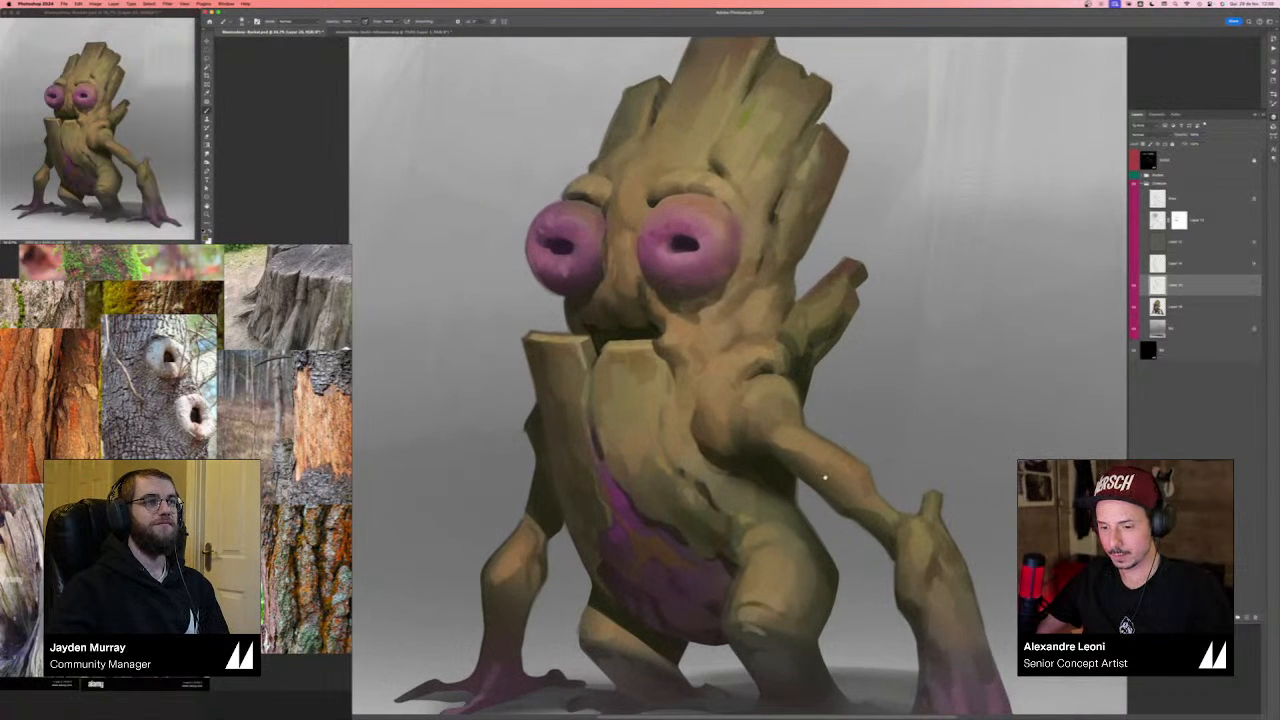
left_click_drag(825, 477, 890, 410)
left_click_drag(763, 323, 829, 495)
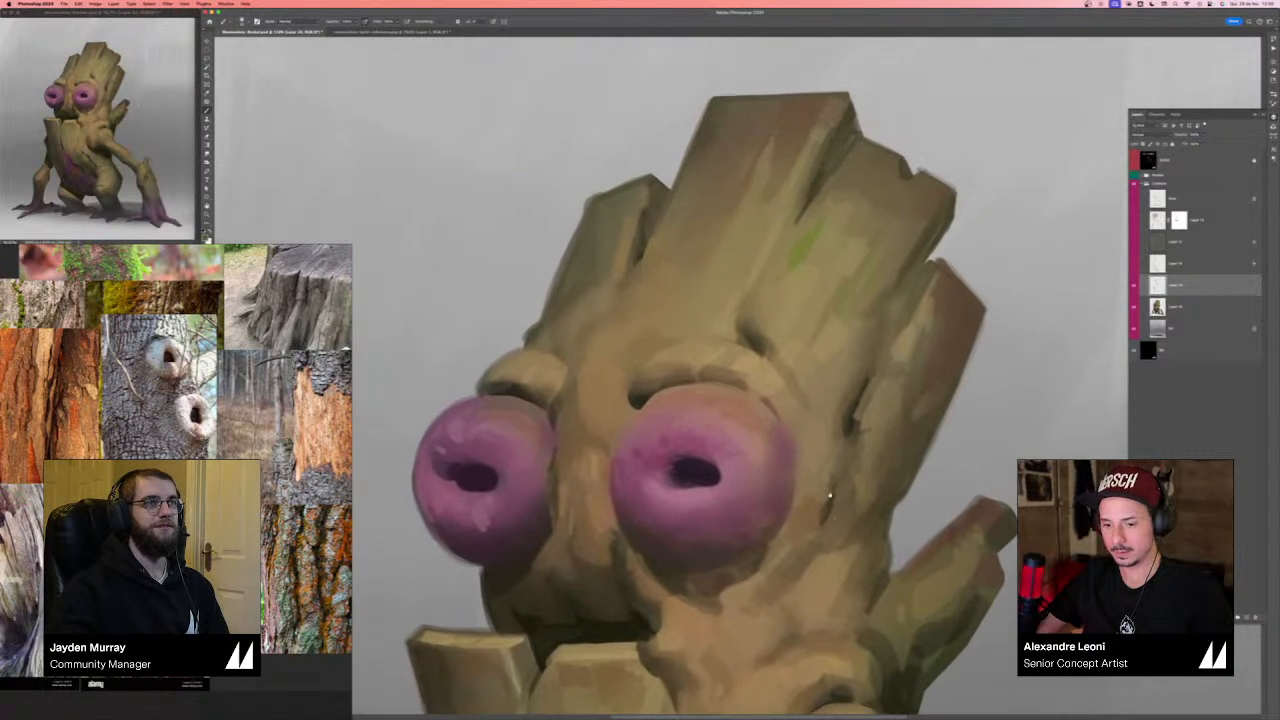
key("super+0")
key("super+minus")
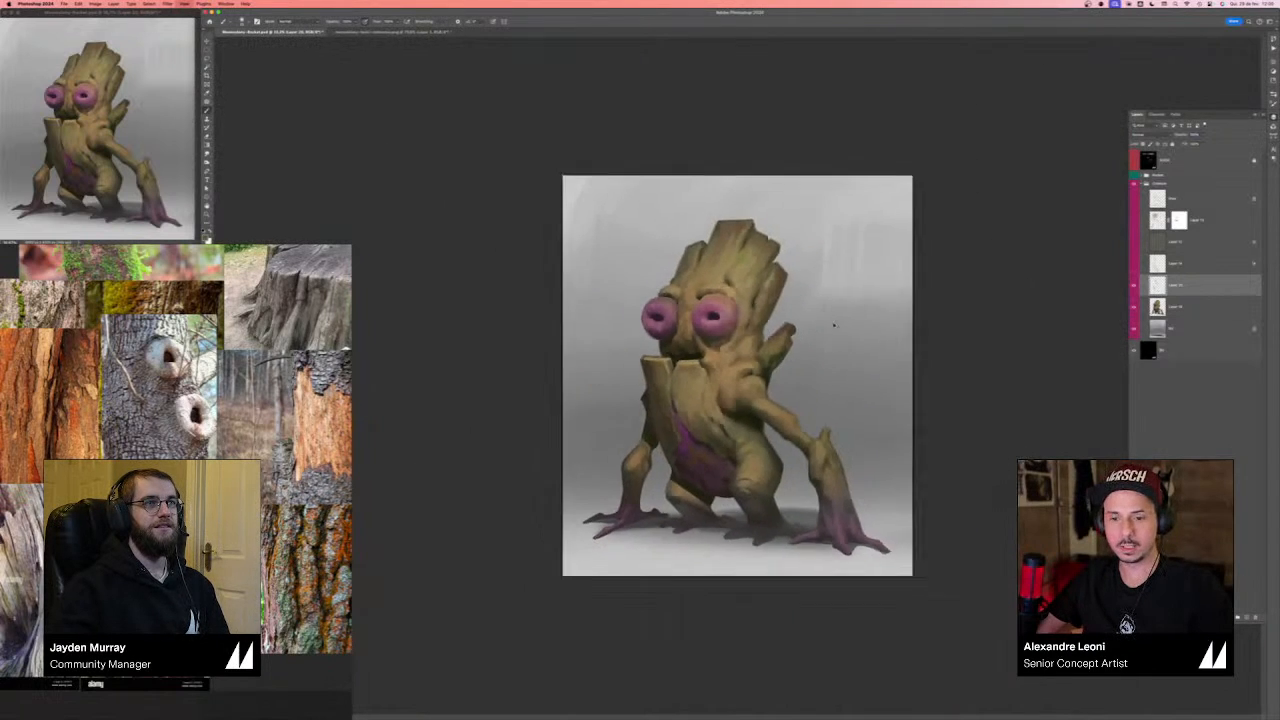
key("super+minus")
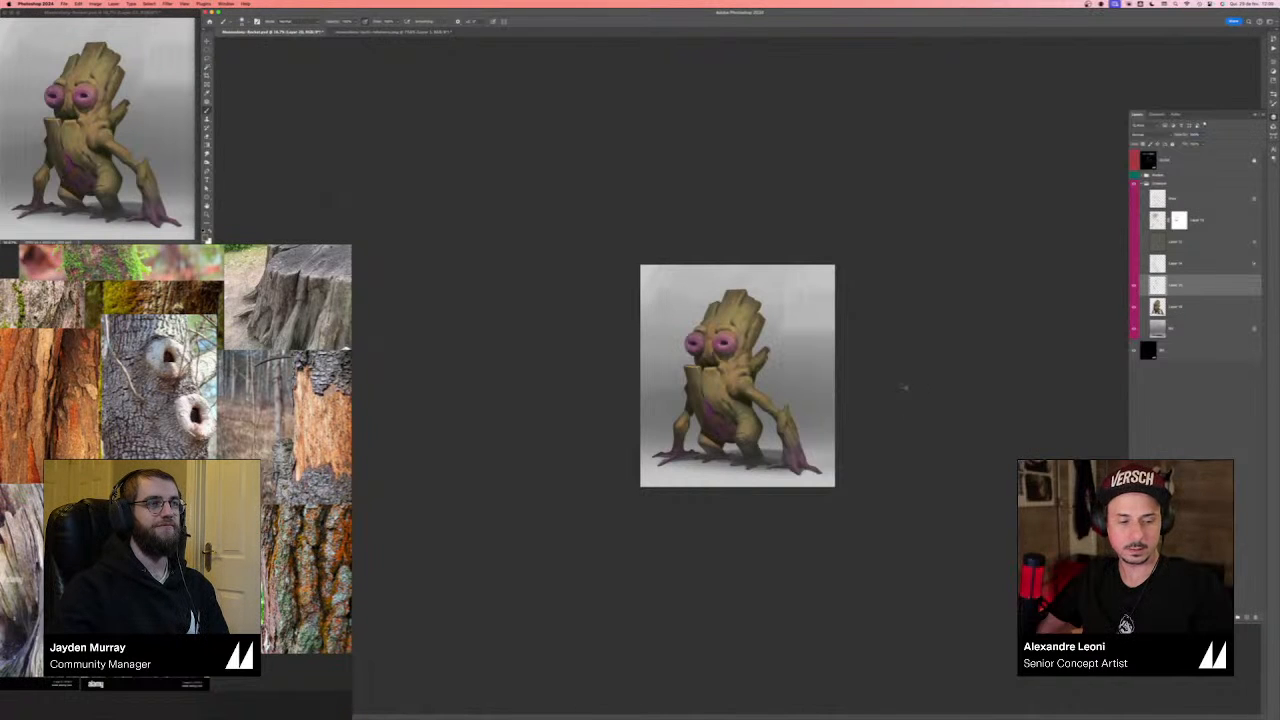
key("super+0")
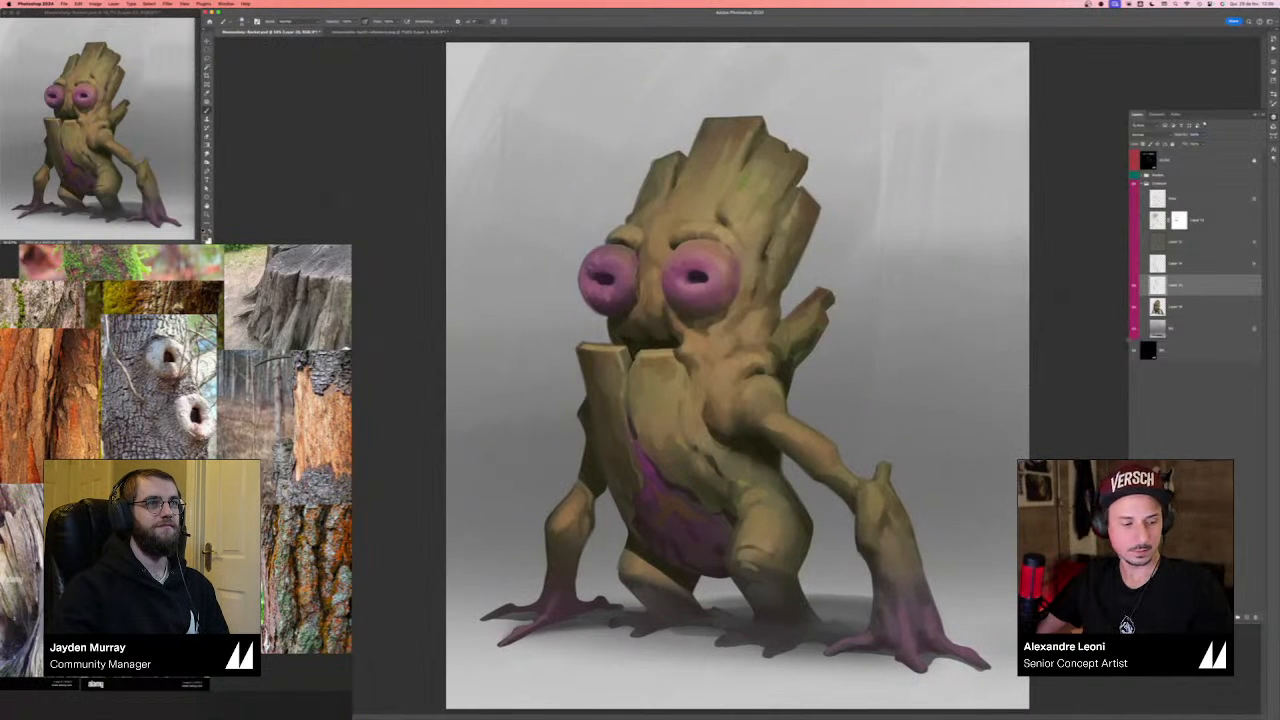
- Save the document, collapse the creature's layer group and show the rocket group above it
key("super+s")
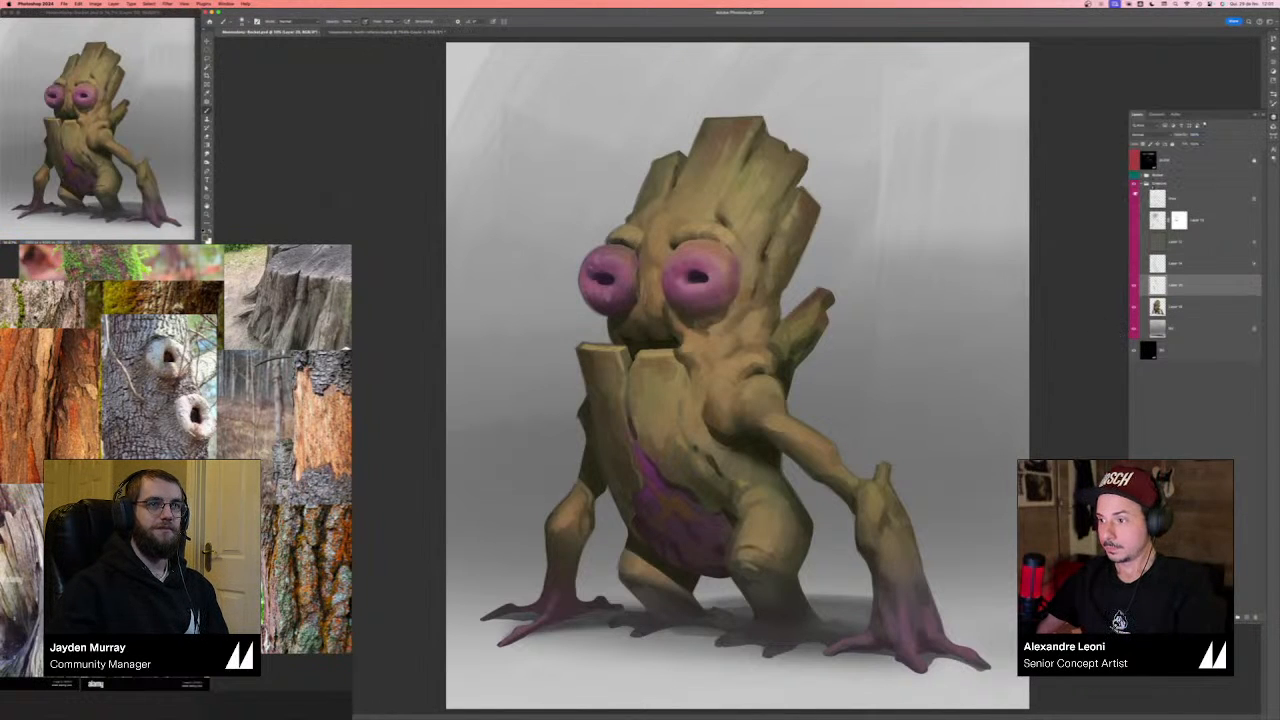
left_click(1141, 184)
left_click(1133, 175)
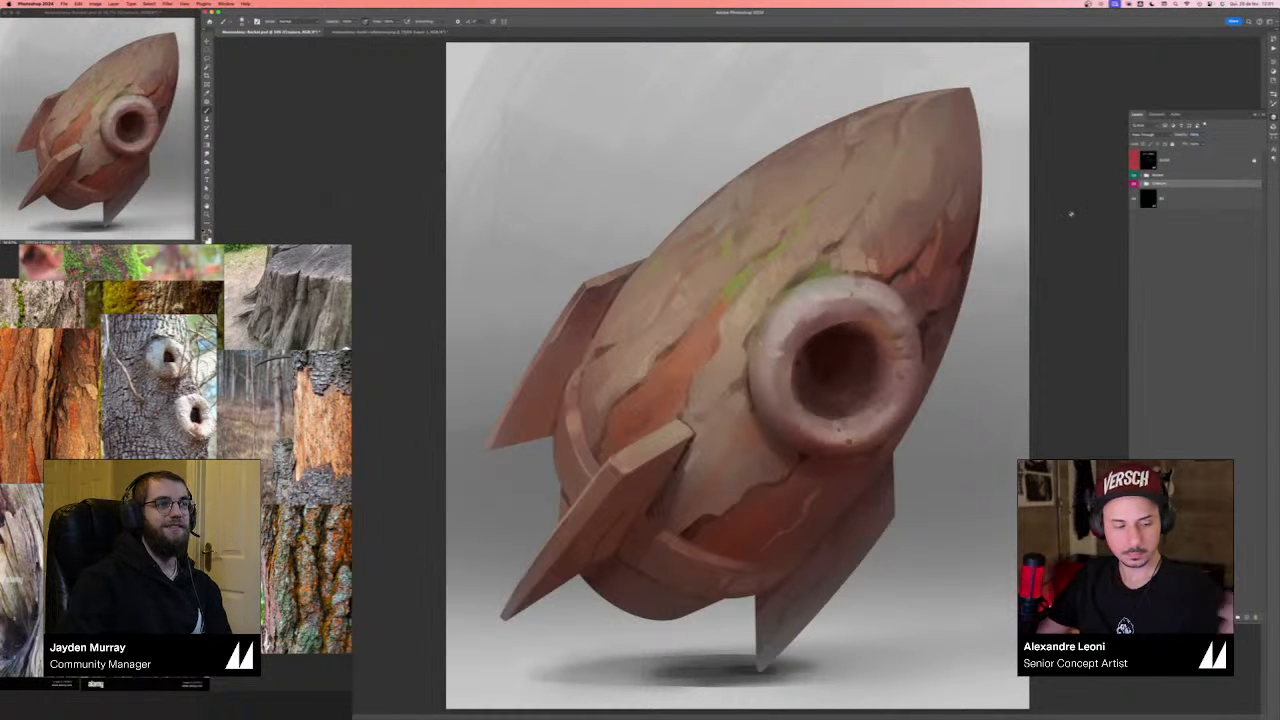
- Merge the rocket's three clipped paint layers with the base layer below them into one layer
left_click(857, 380, "super")
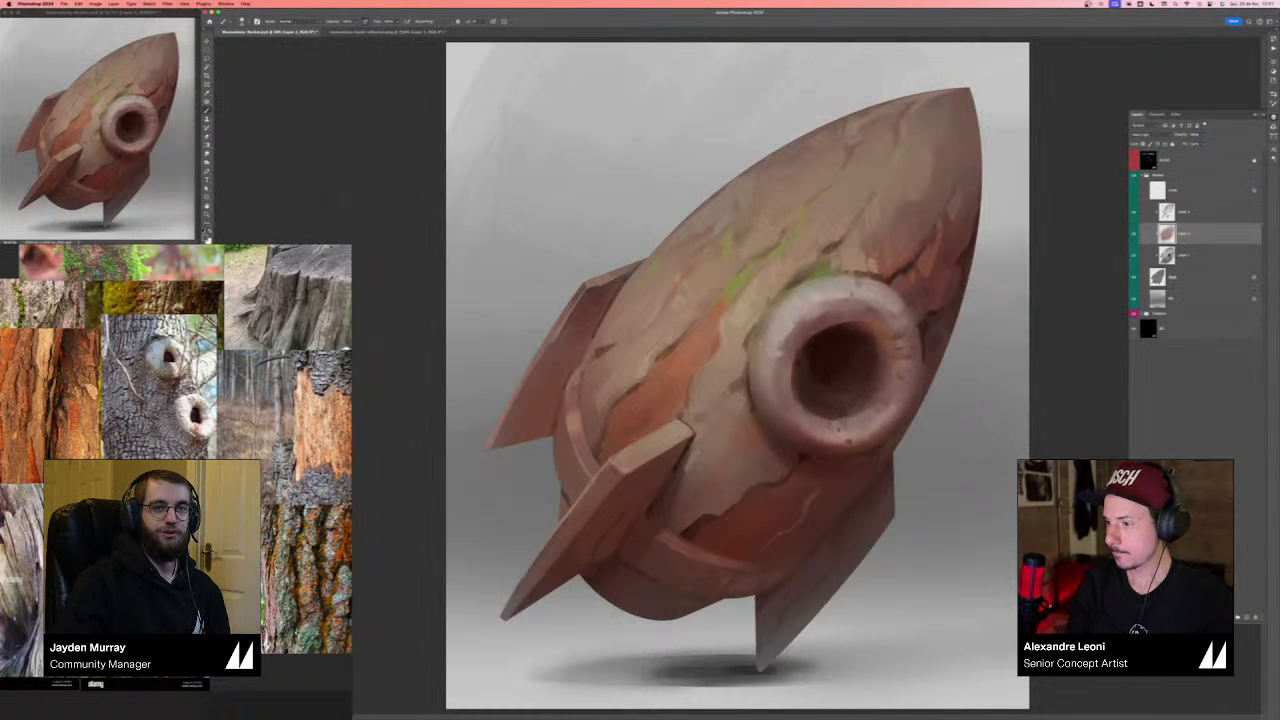
left_click(1200, 214)
left_click(1186, 277, "shift")
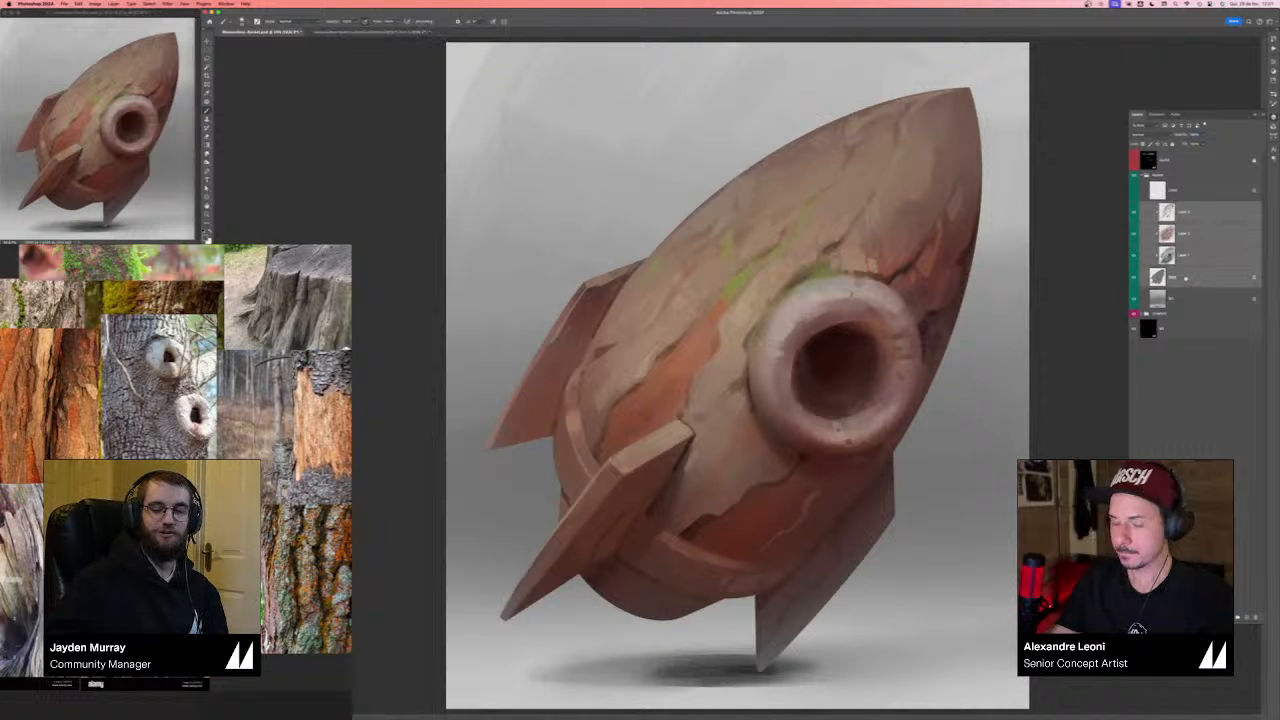
key("super+e")
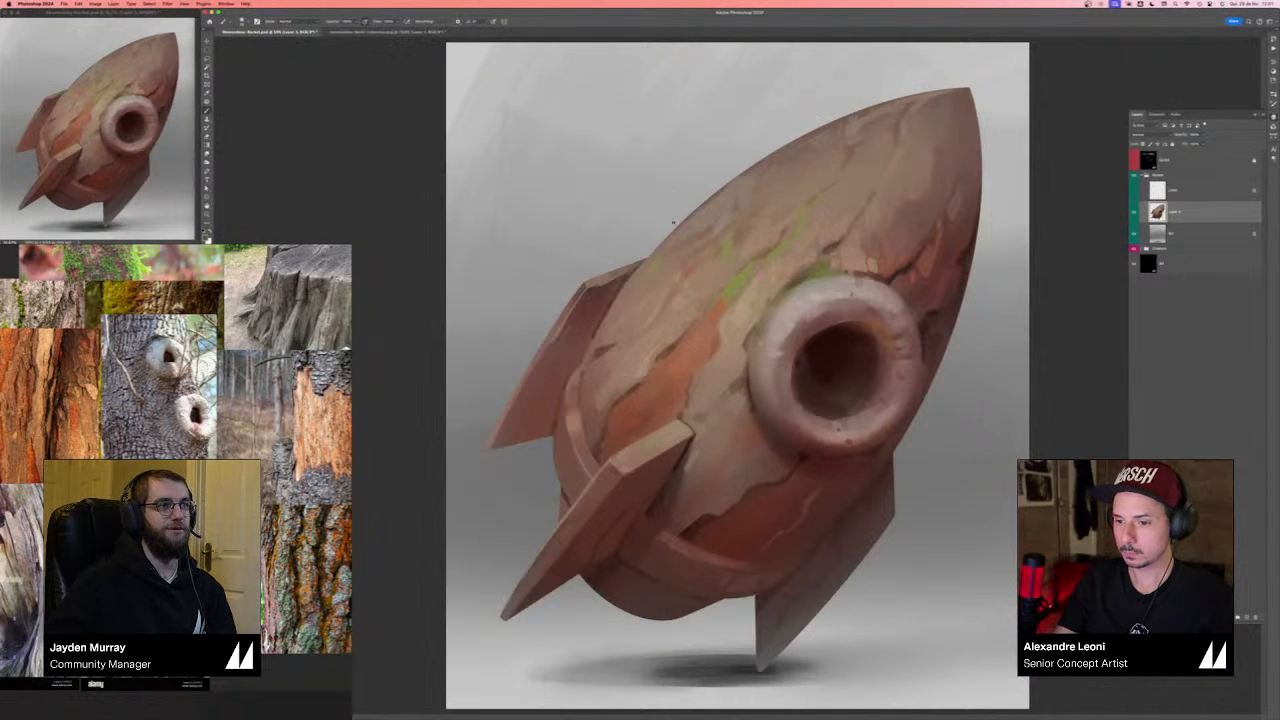
- Break up the rocket's smooth upper edge with small bark chips and notches, using a textured brush and the Eraser
key("F5")
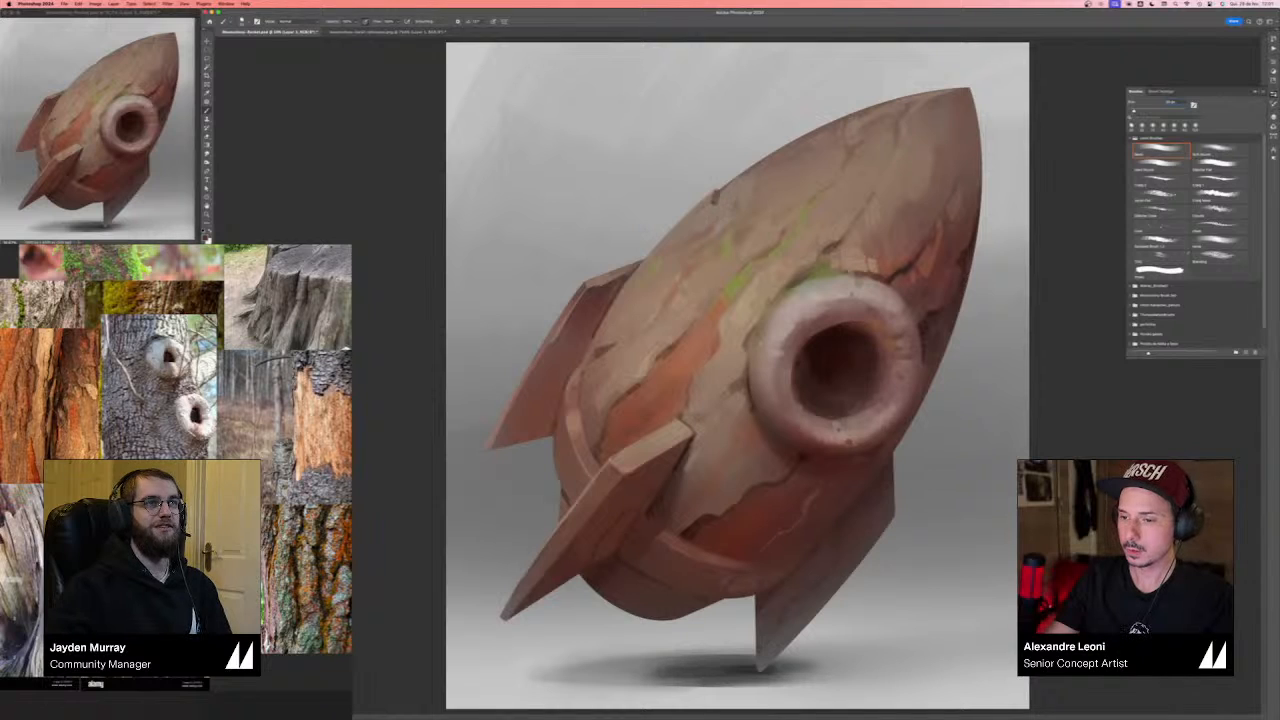
key("e")
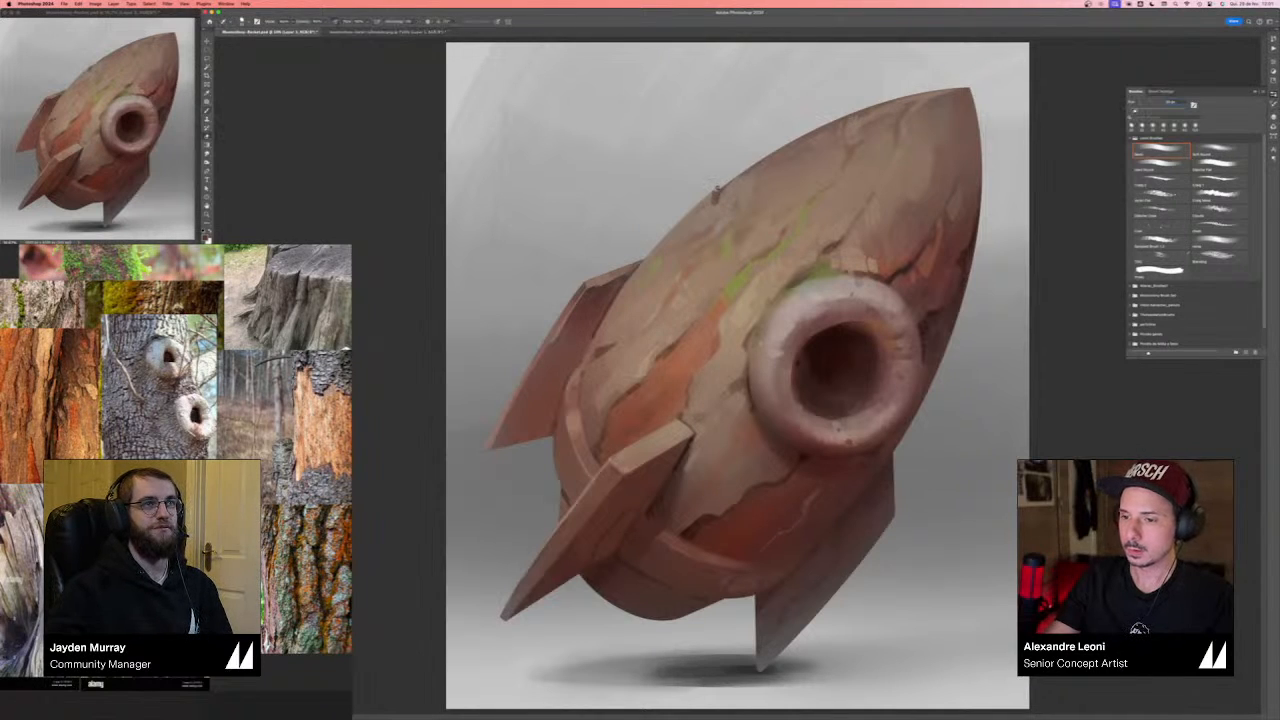
key("b")
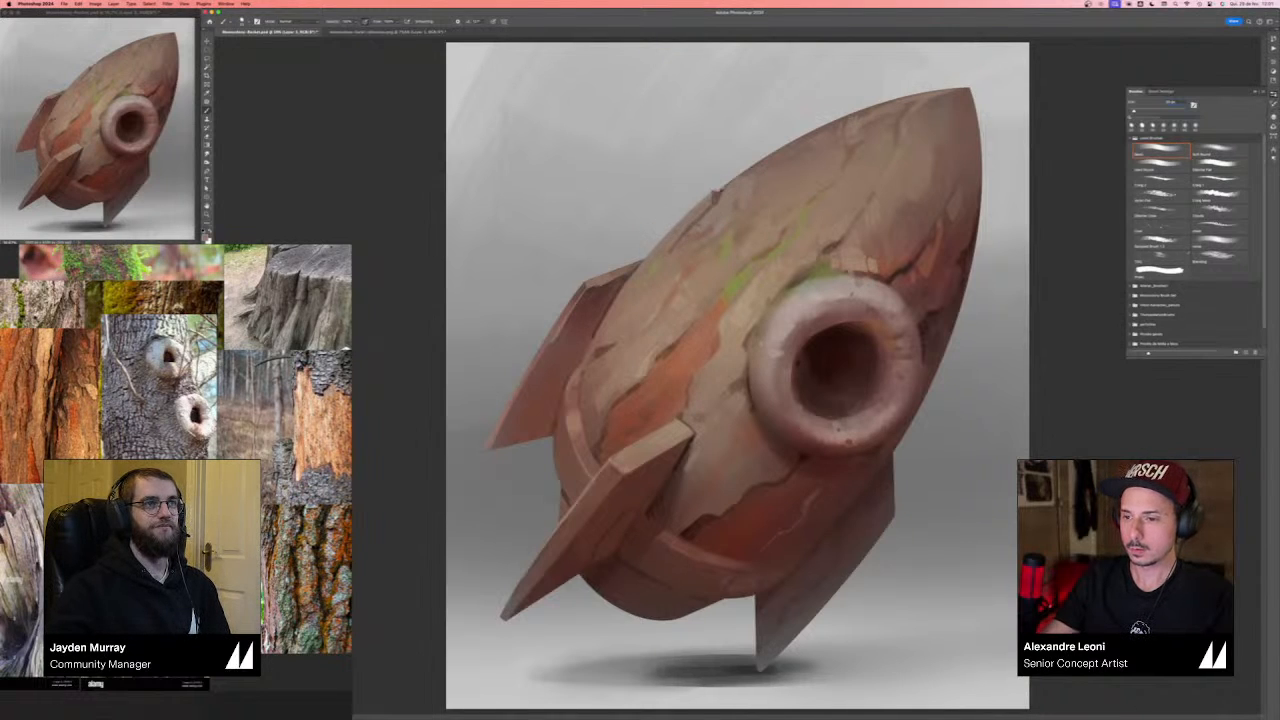
left_click_drag(762, 250, 778, 250)
left_click_drag(767, 237, 754, 281)
scroll(753, 281, "up", 2)
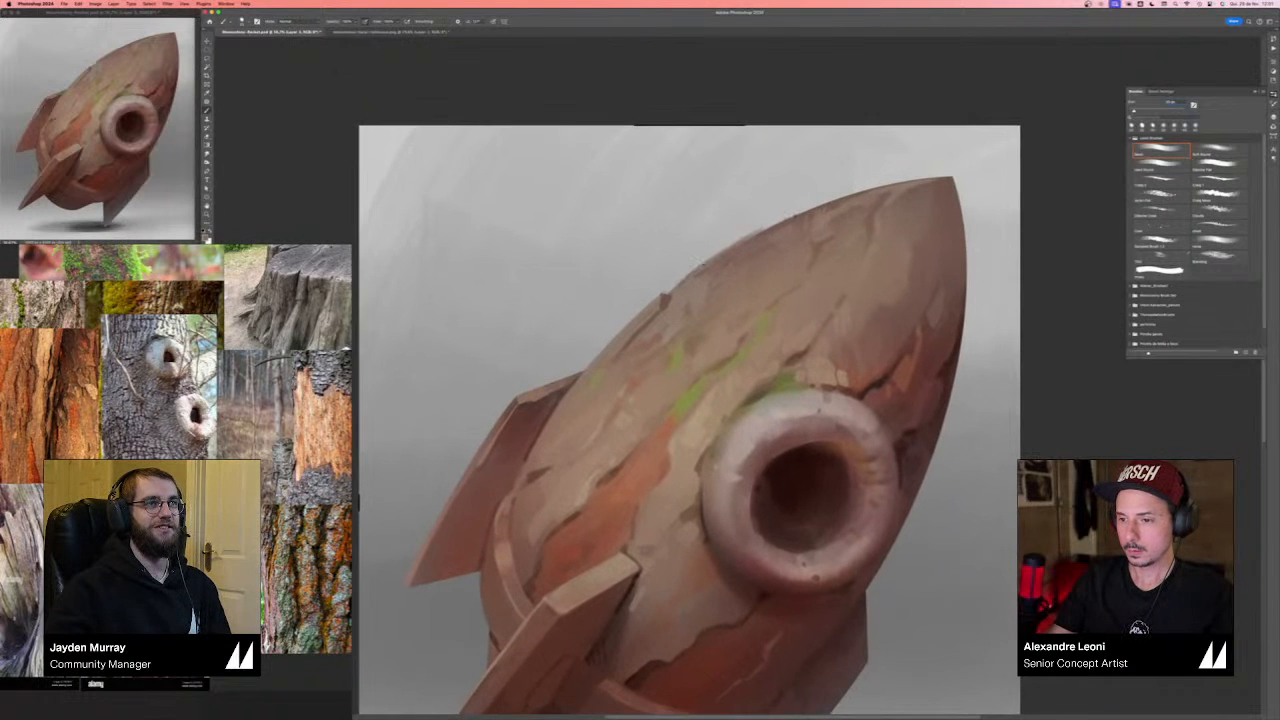
mouse_move(674, 283)
left_mouse_down()
mouse_move(734, 245)
mouse_move(660, 245)
left_mouse_up()
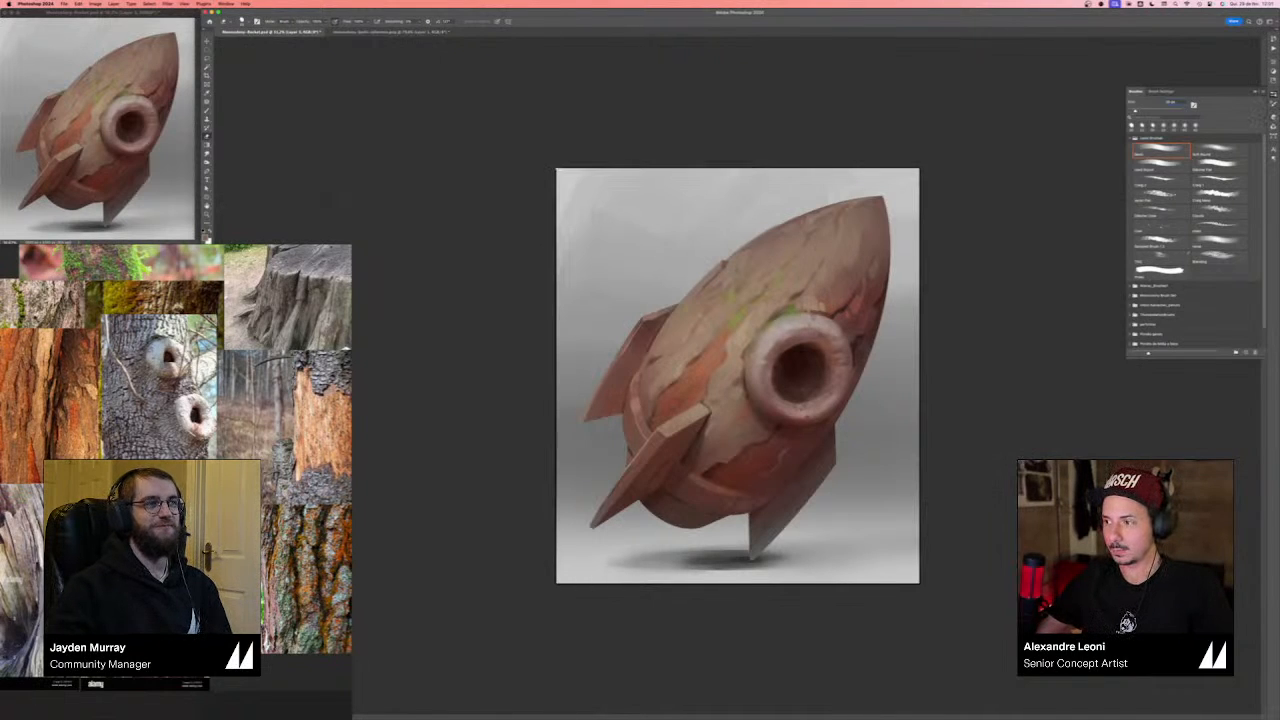
- Collapse and hide the rocket's layer group so the creature shows, and fit the painting to the view
left_click(1273, 117)
left_click(1140, 176)
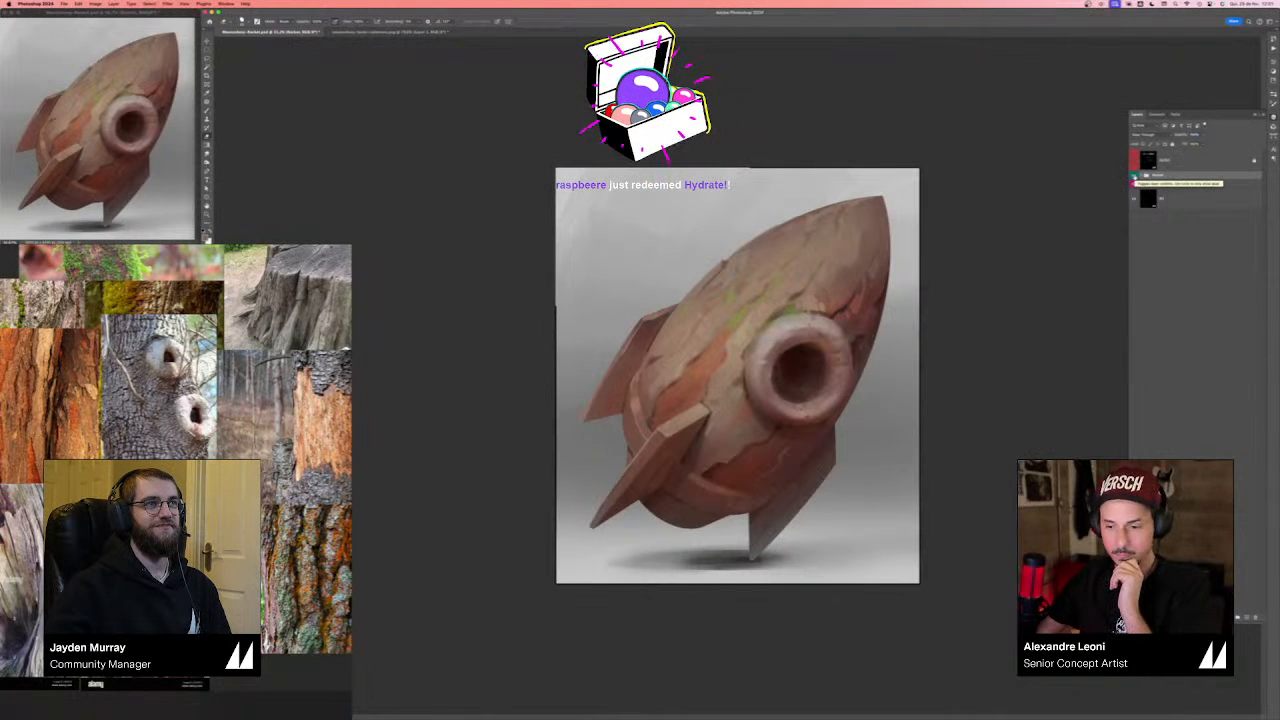
left_click(1135, 176)
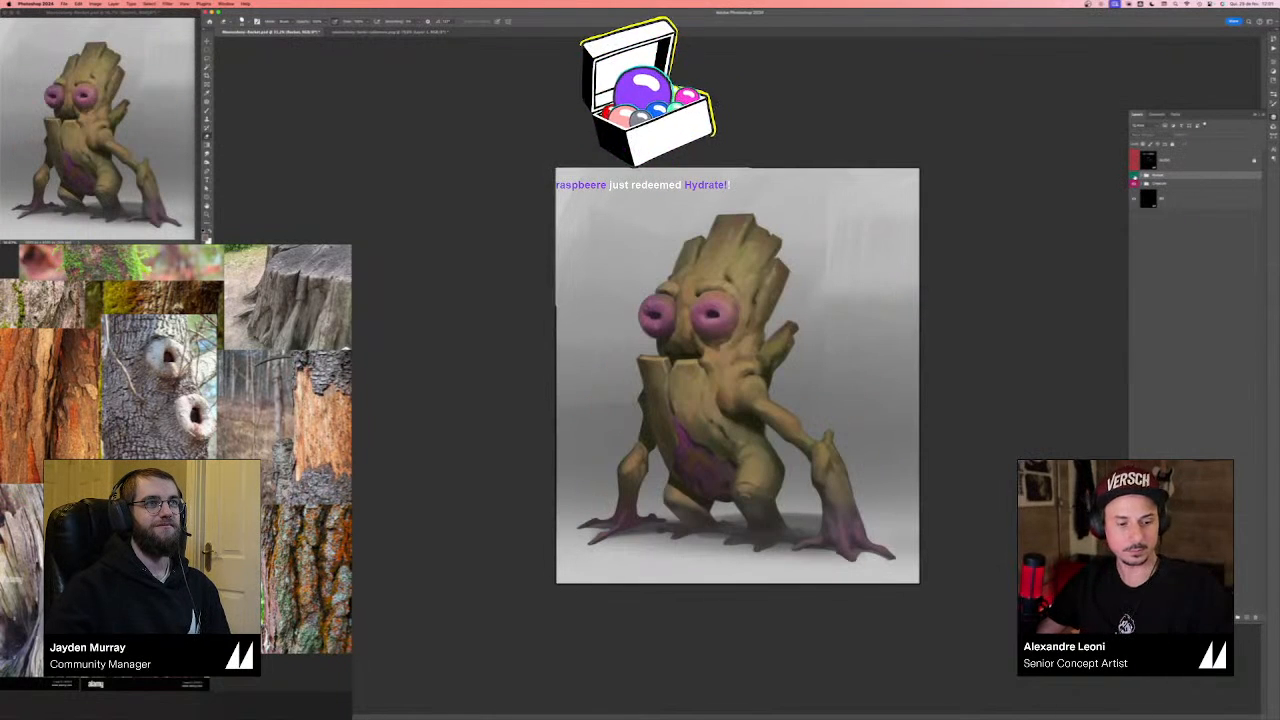
key("super+0")
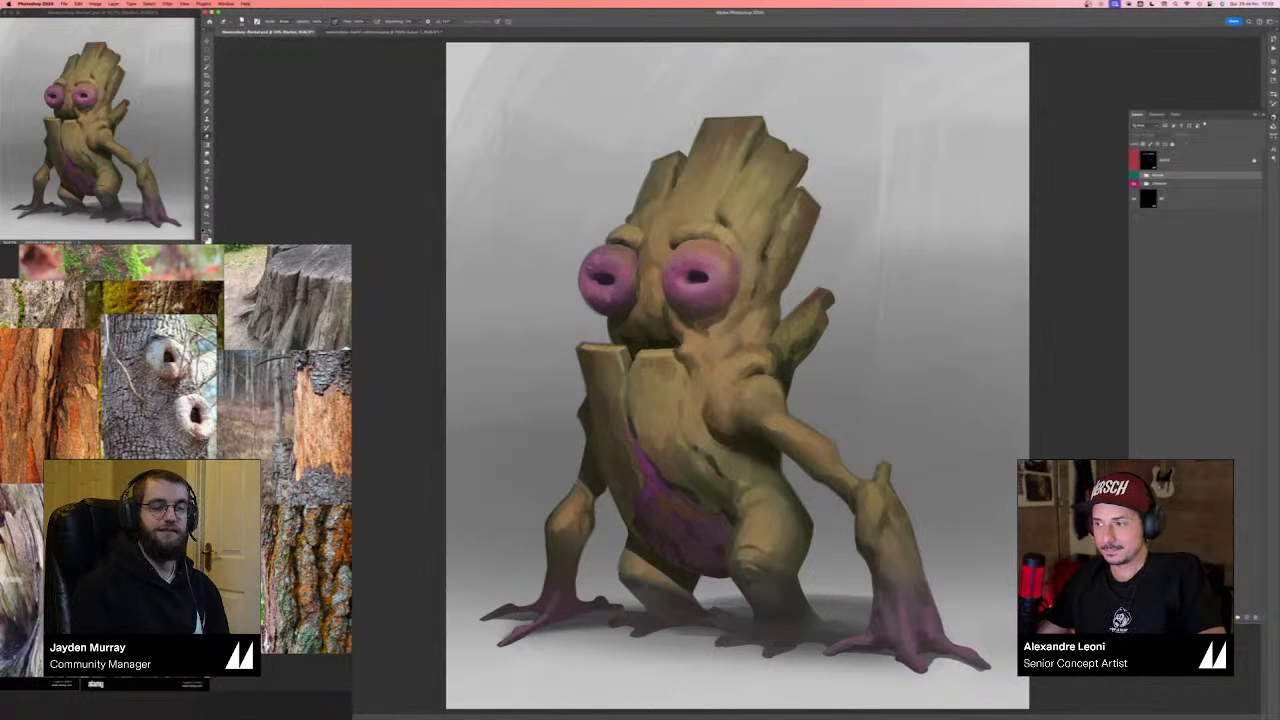
left_click(1256, 115)
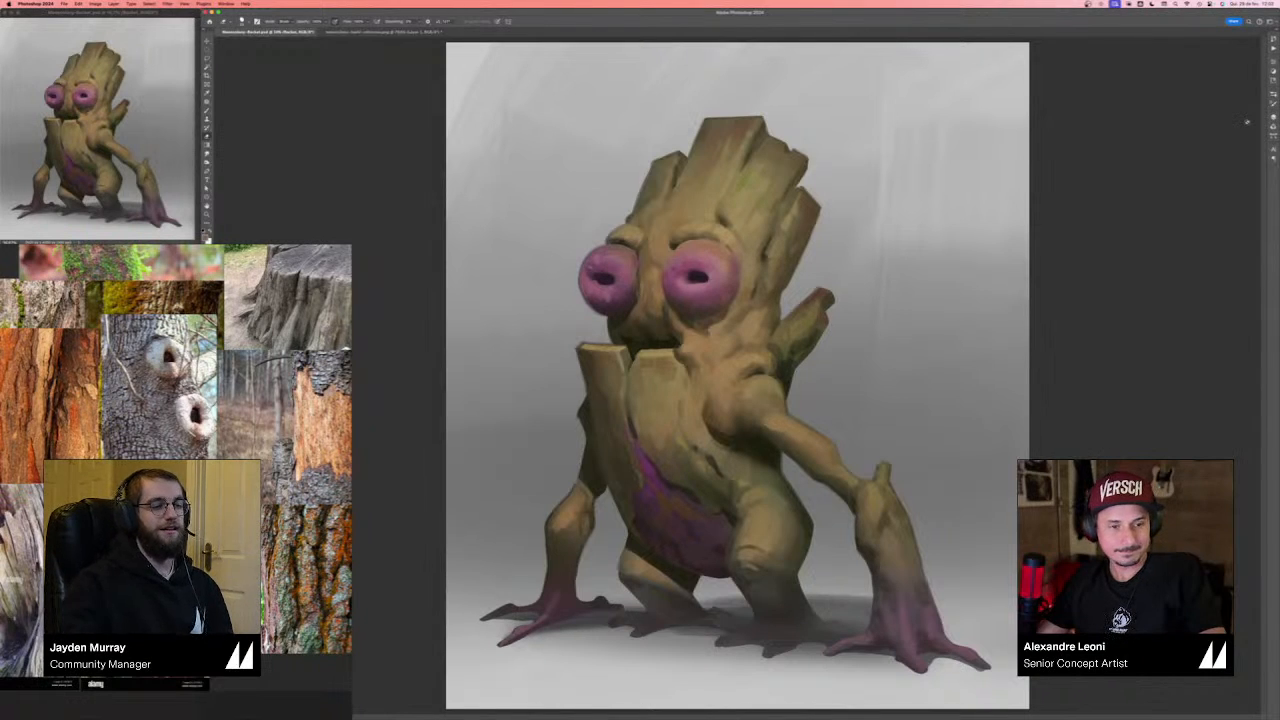